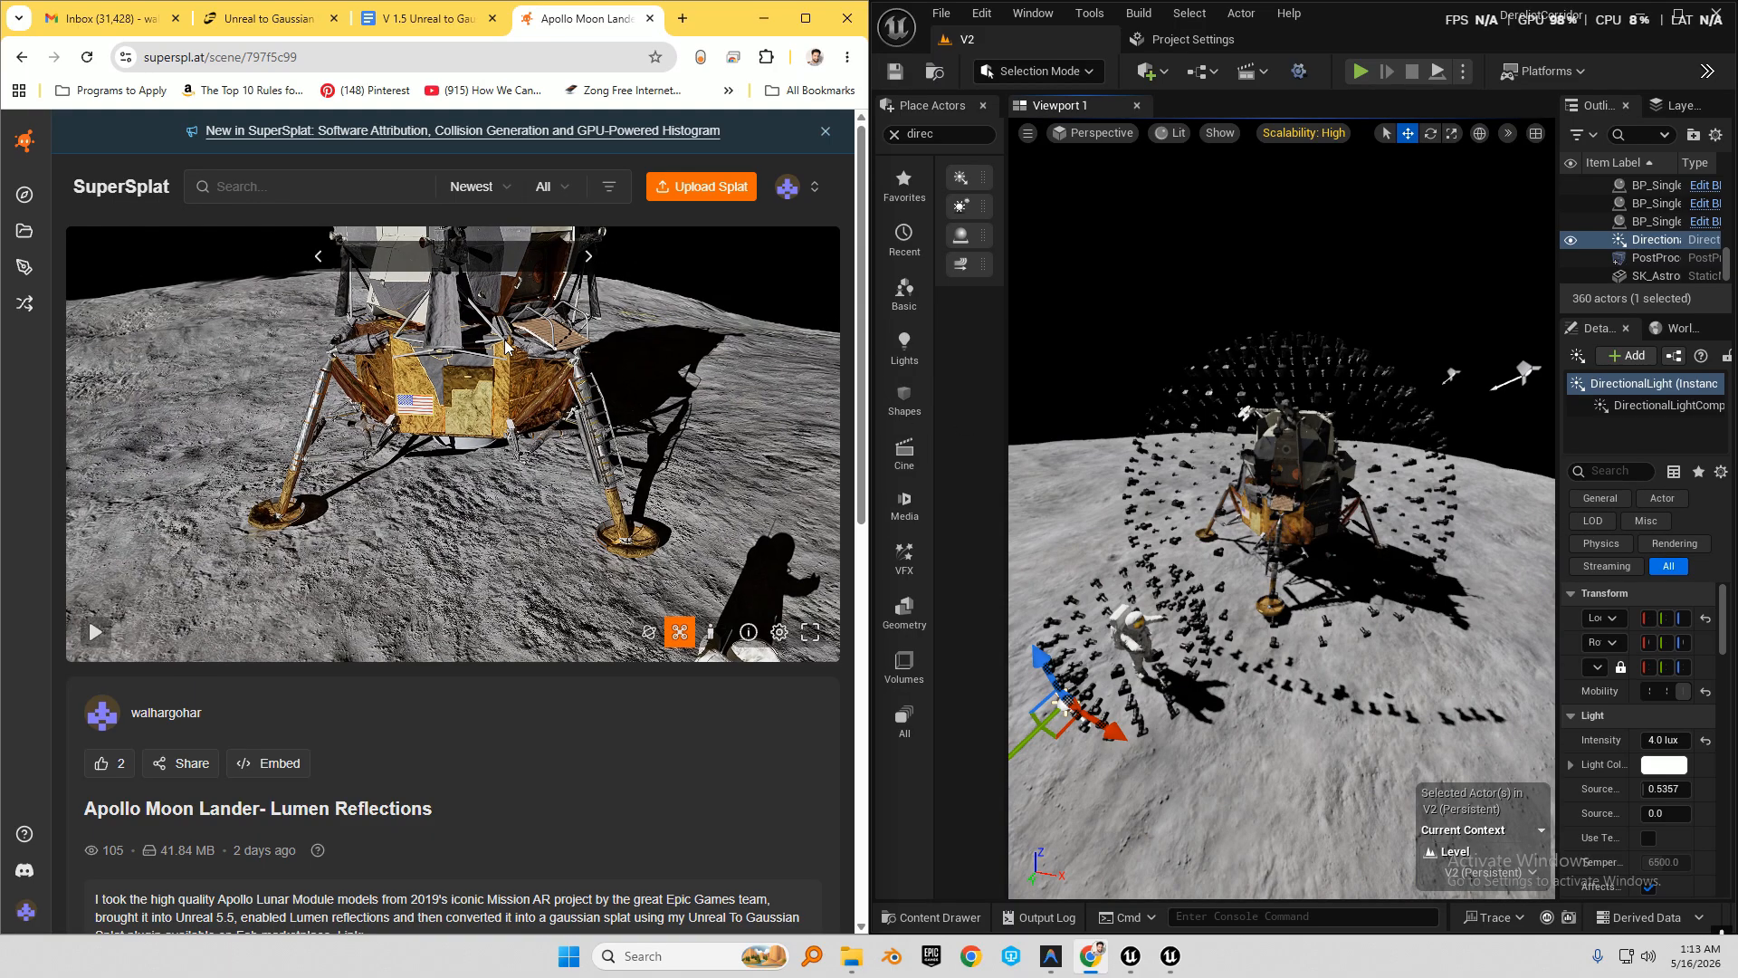
Fly through the Apollo Moon Lander splat to examine the lander, the astronaut and their shadows.
click(402, 403)
key(a)
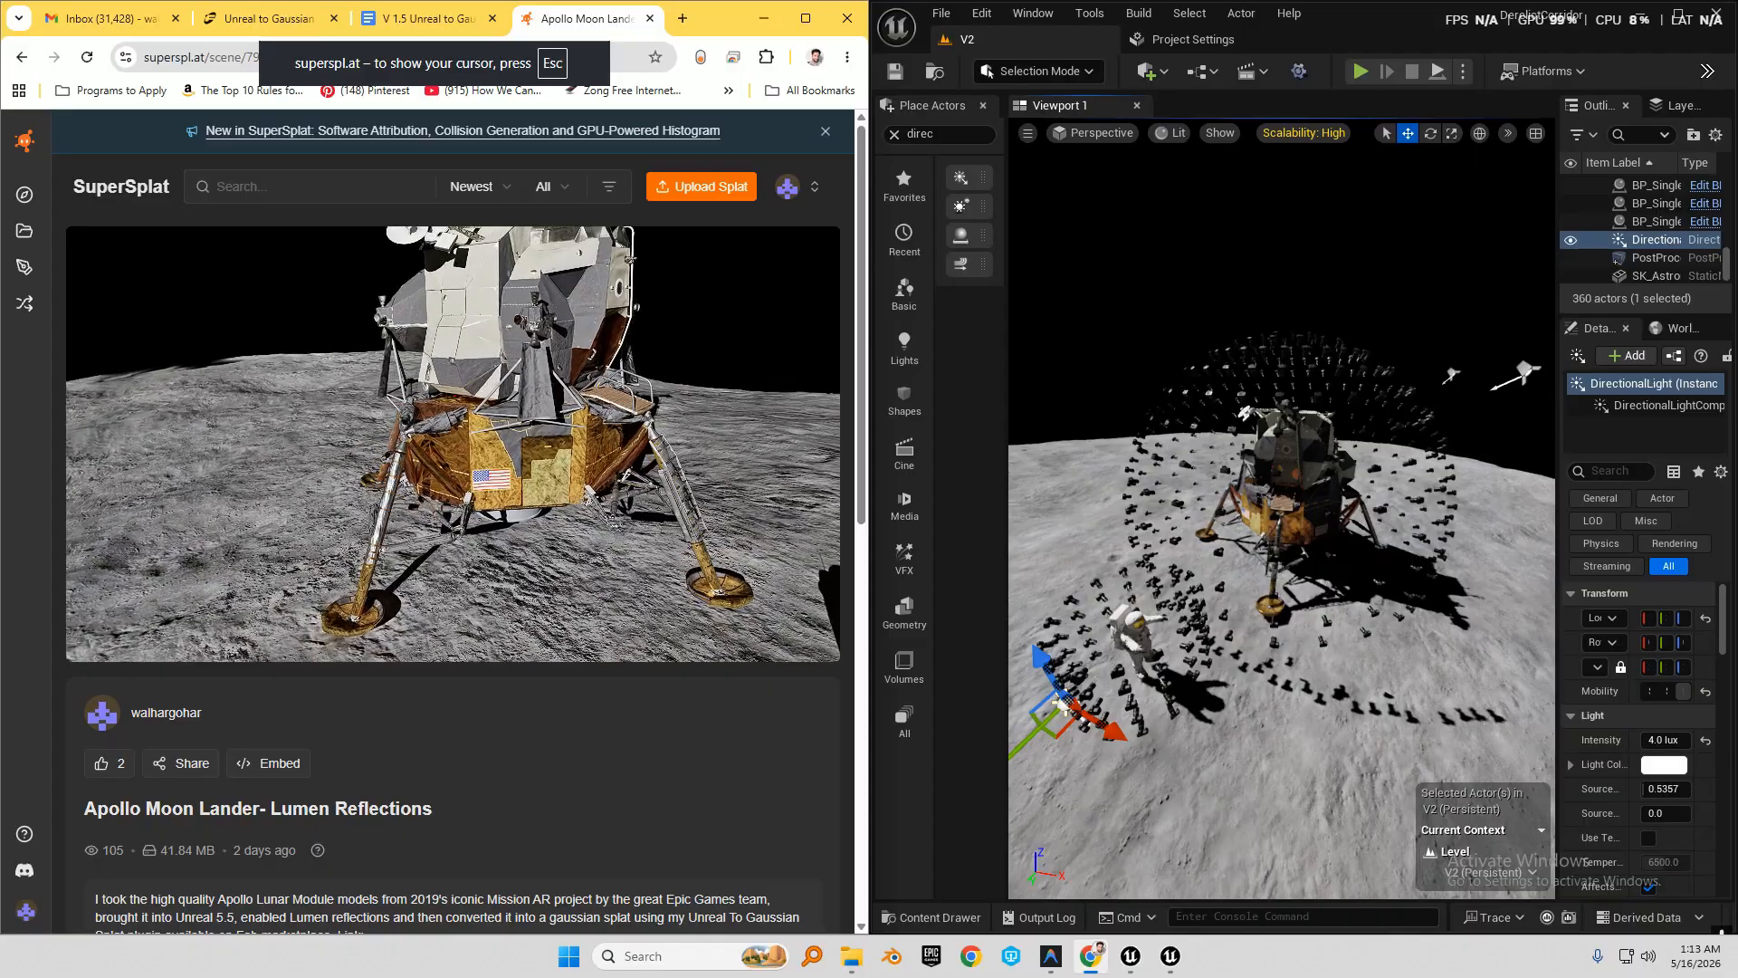
key(w)
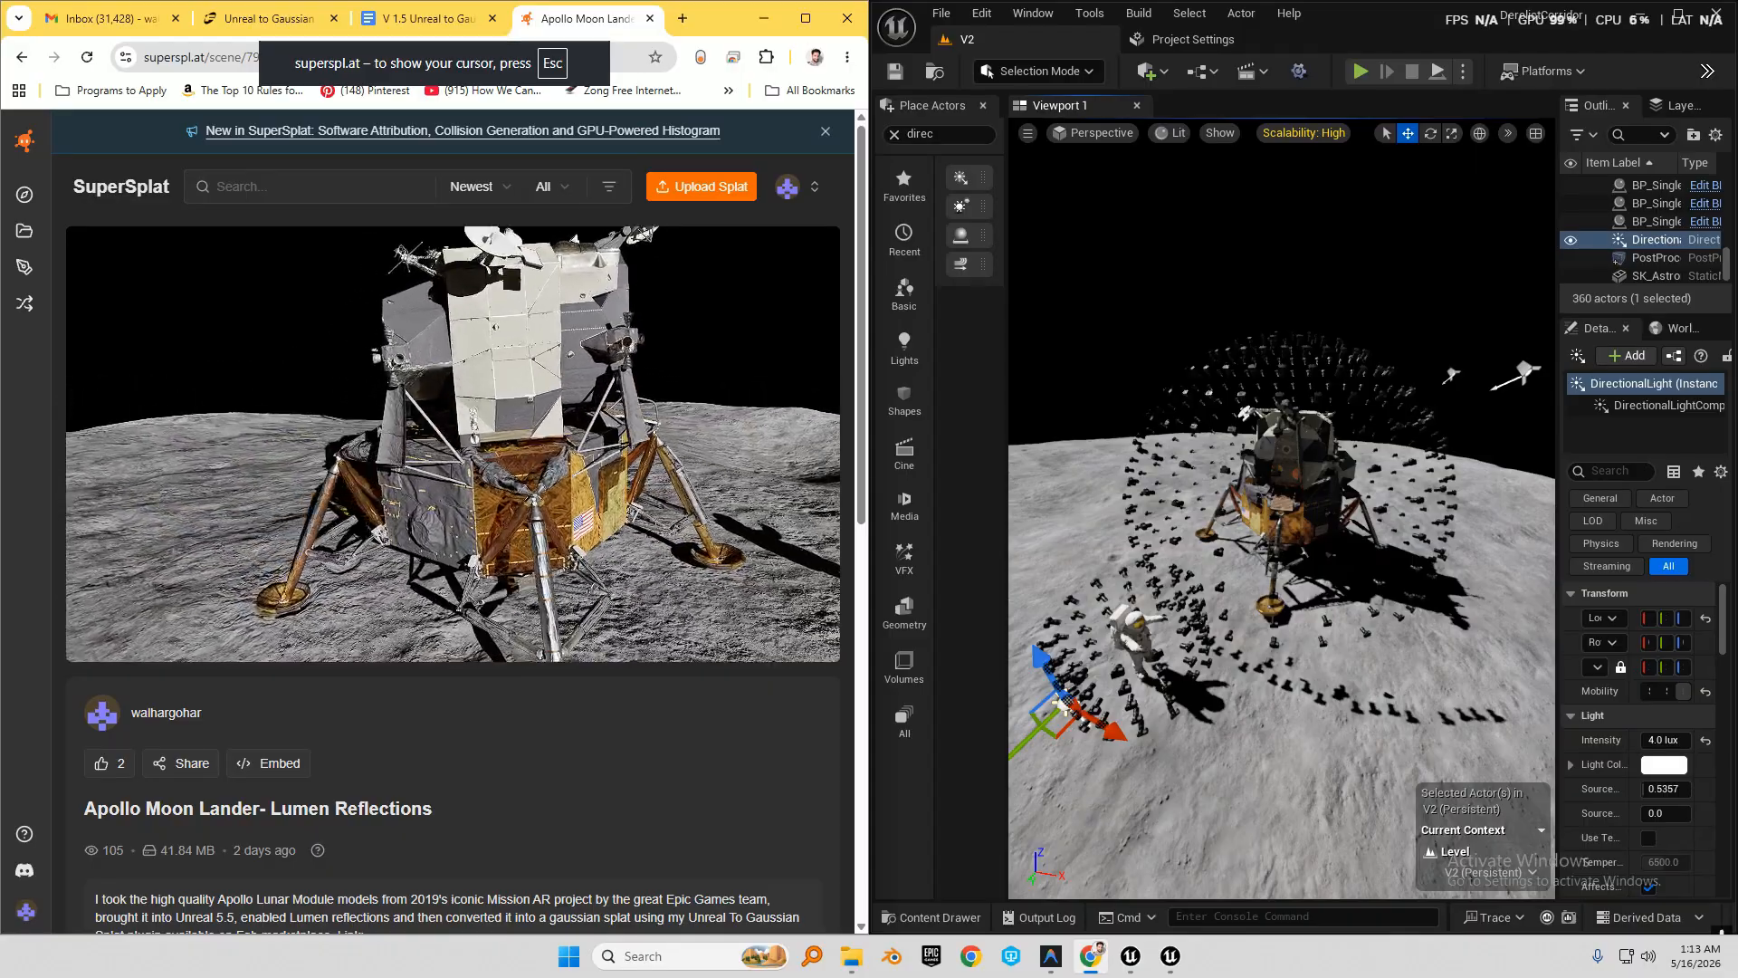
key(d)
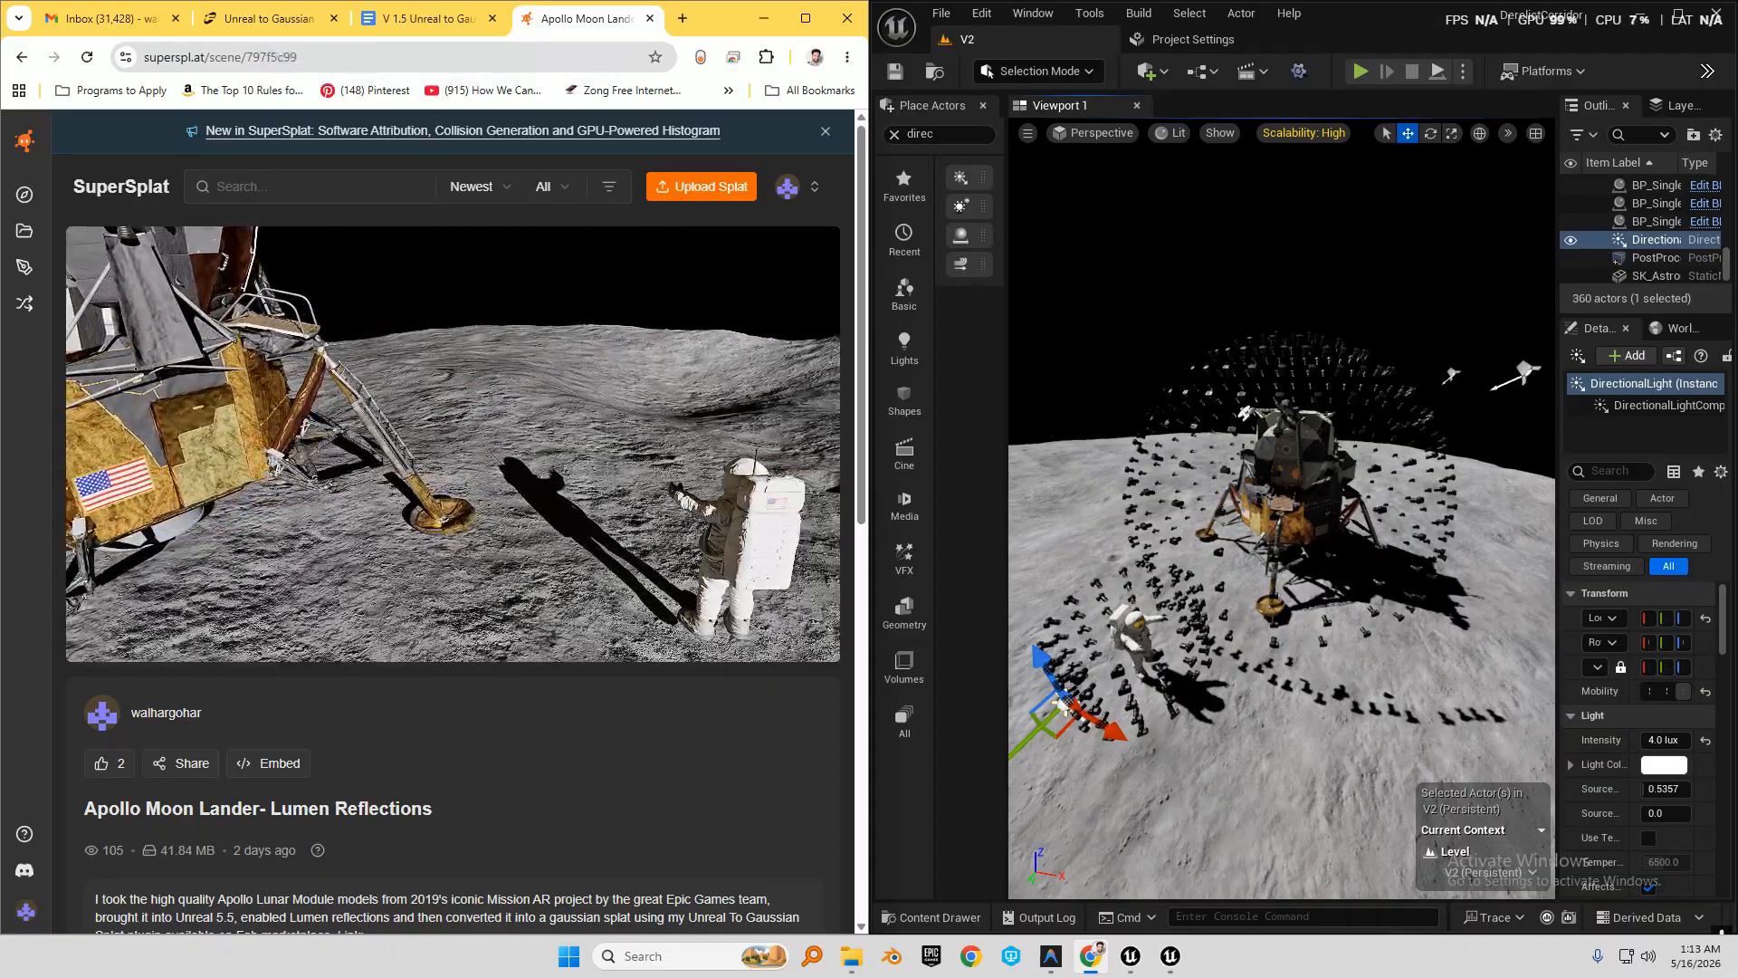
key(w)
key(d)
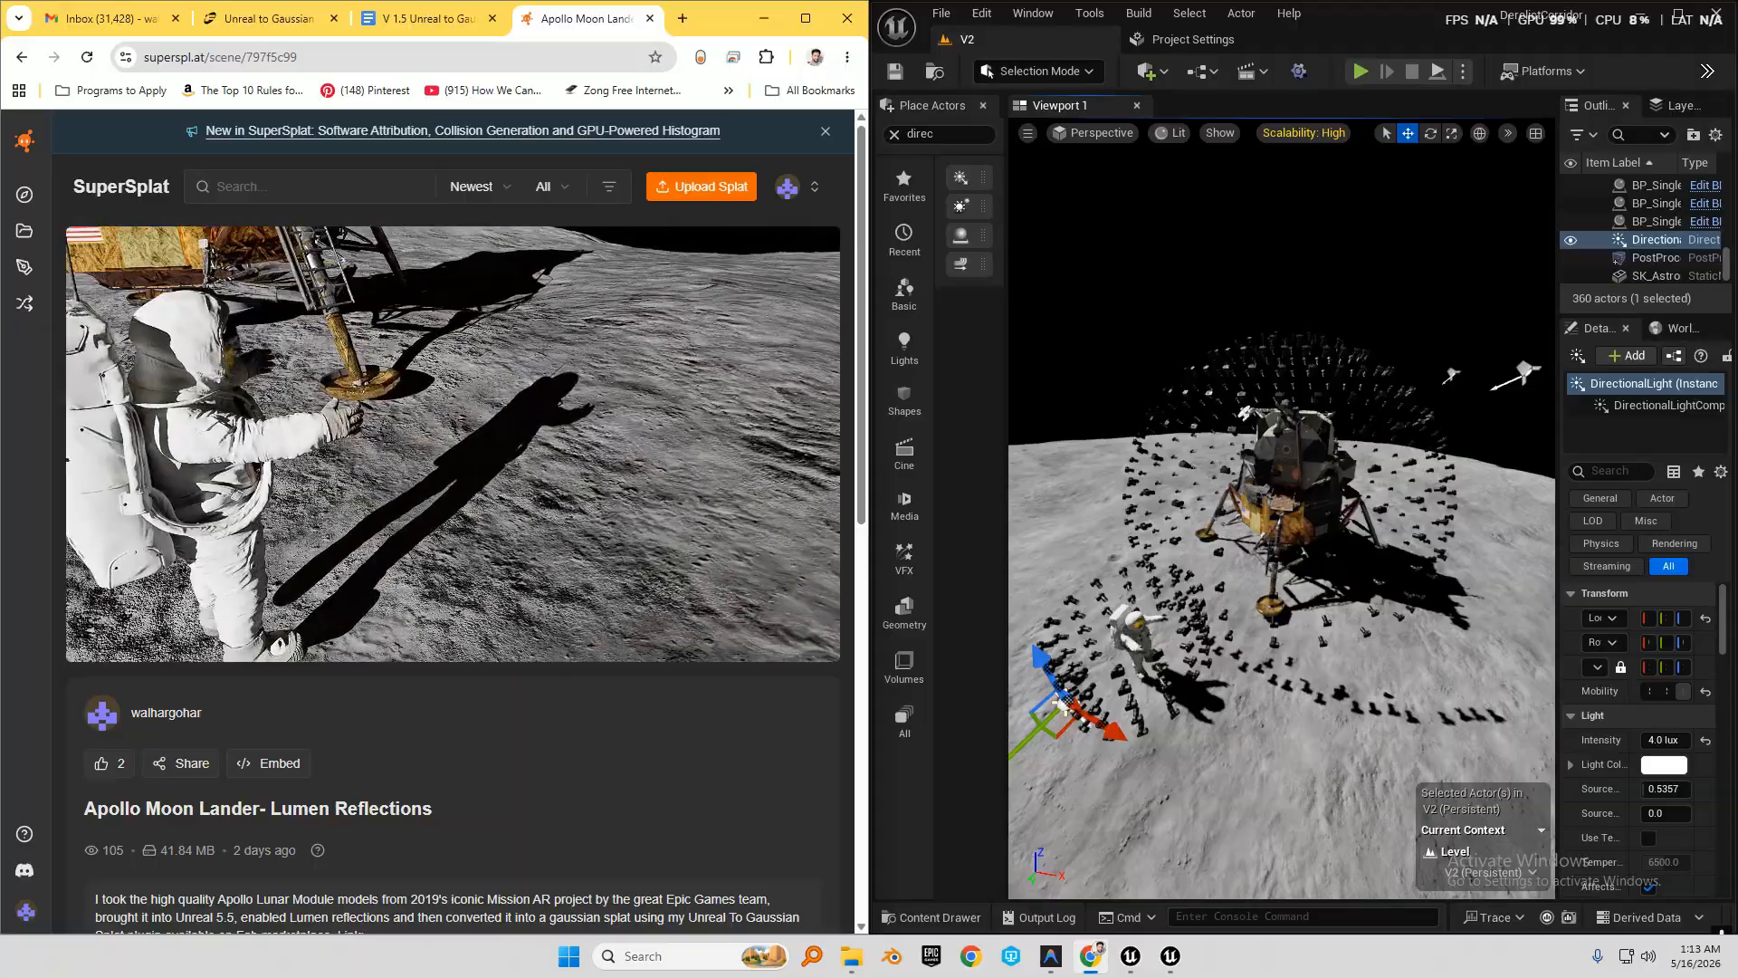
key(w)
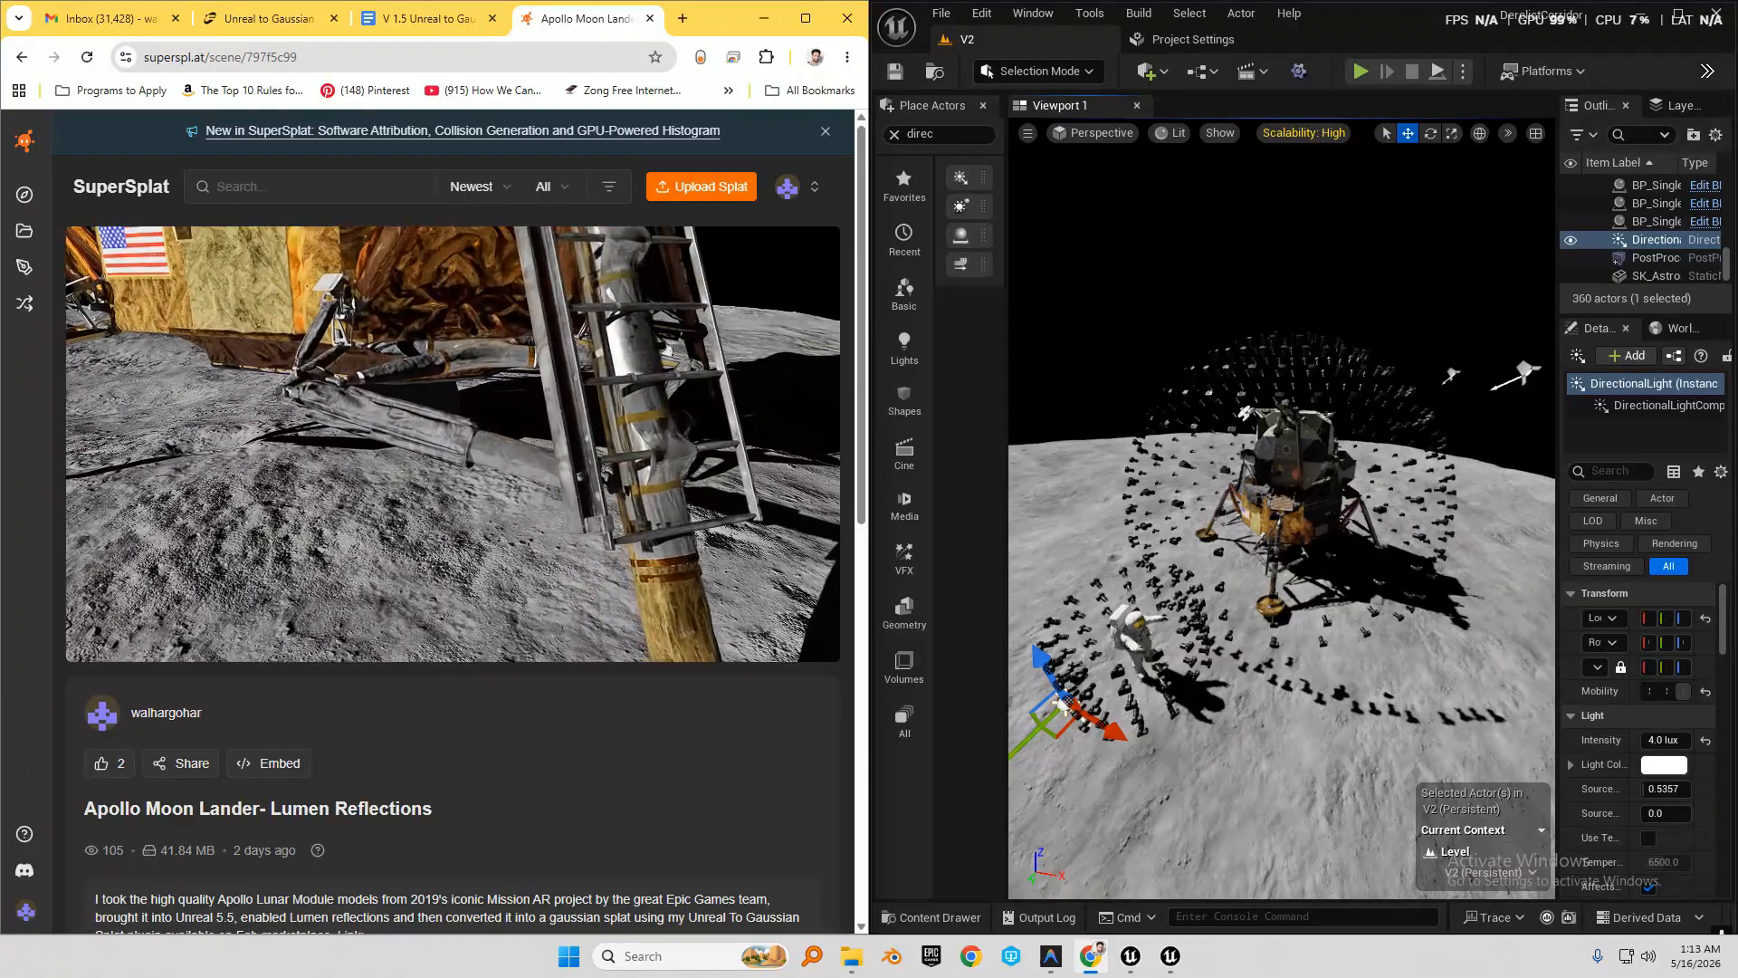
key(Escape)
Examine the camera arrays around the lander and astronaut in the V2 level, and select the product capture rig beside the astronaut.
key(w)
right_drag(1252, 496, 1300, 520)
key(w)
key(s)
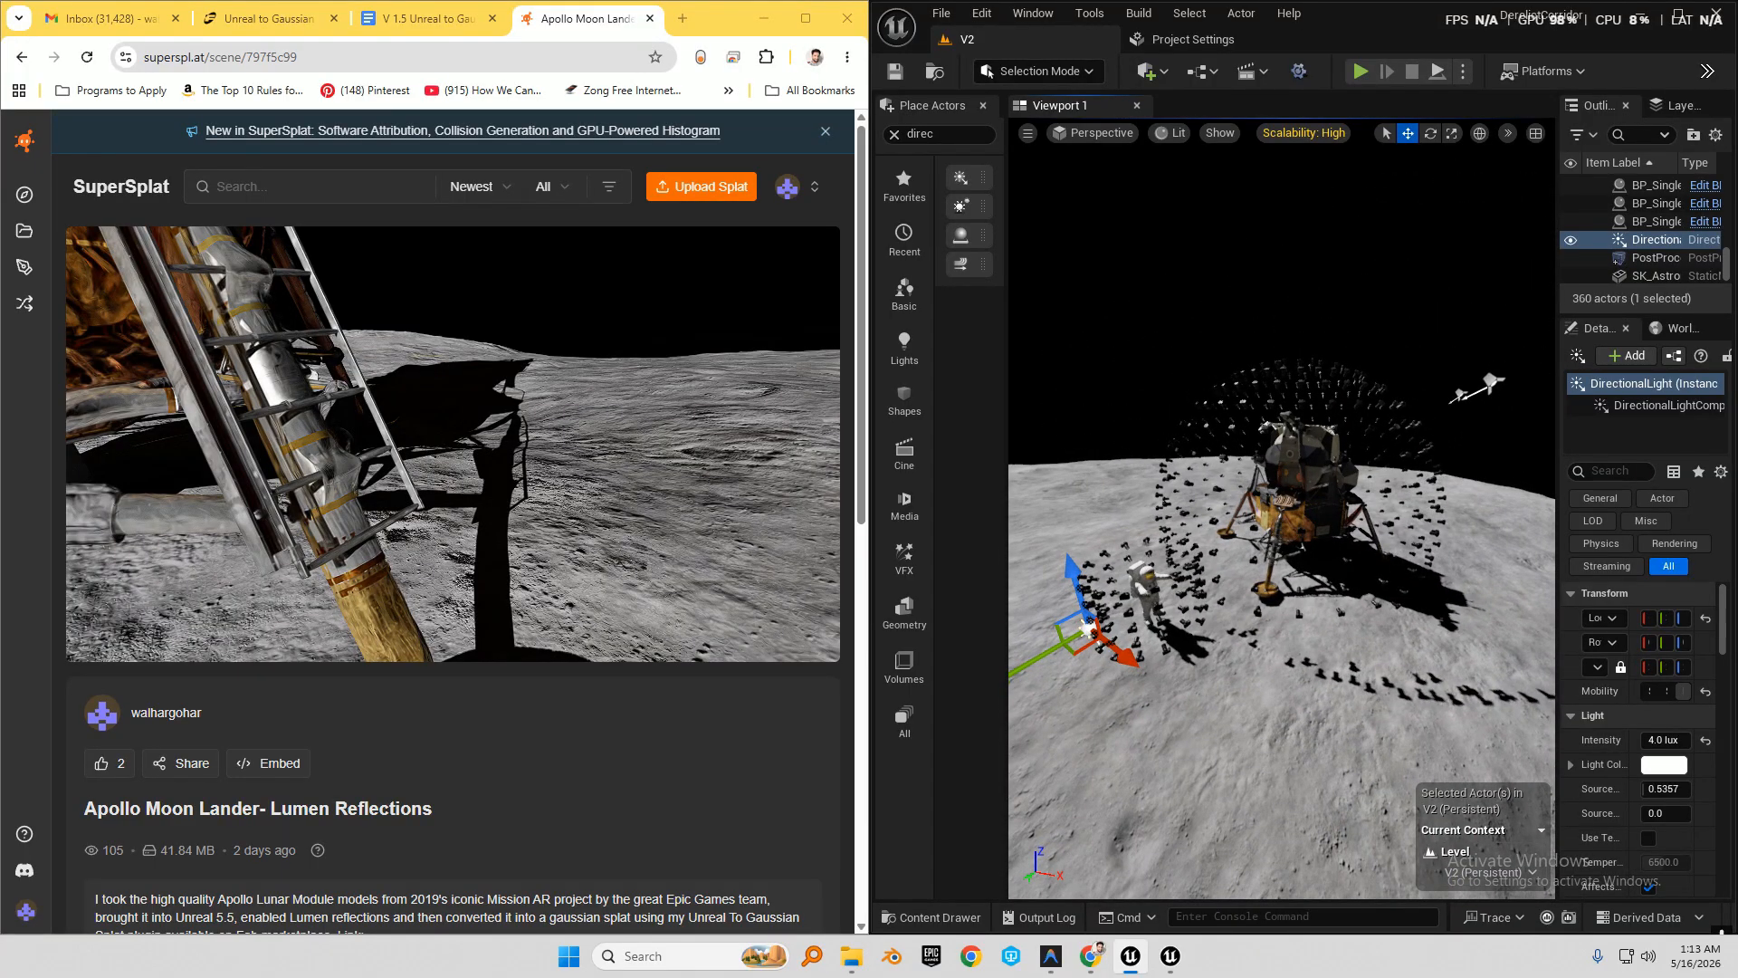
key(w)
right_drag(1262, 483, 1234, 698)
key(w)
key(a)
key(s)
key(w)
key(d)
click(1263, 601)
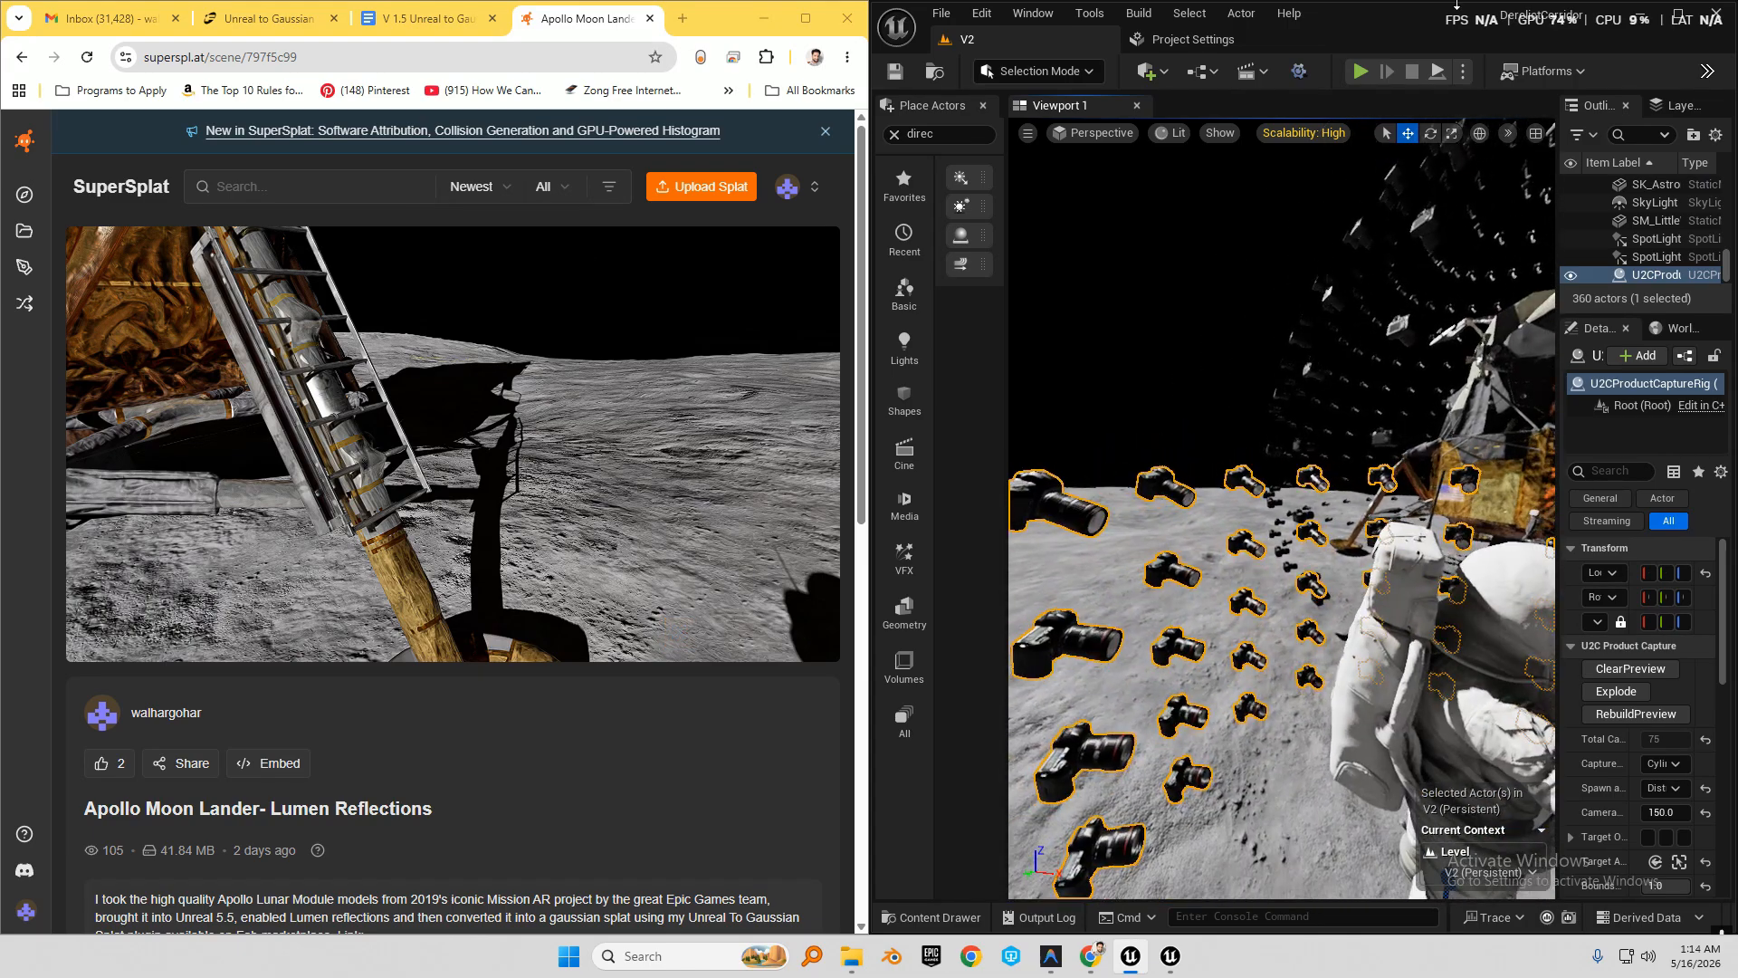
Switch to the UnrealScene project and examine how the capture spheres are distributed through the apartment interior.
click(1177, 975)
right_drag(797, 469, 933, 541)
key(w)
scroll(910, 471, down, 3)
key(e)
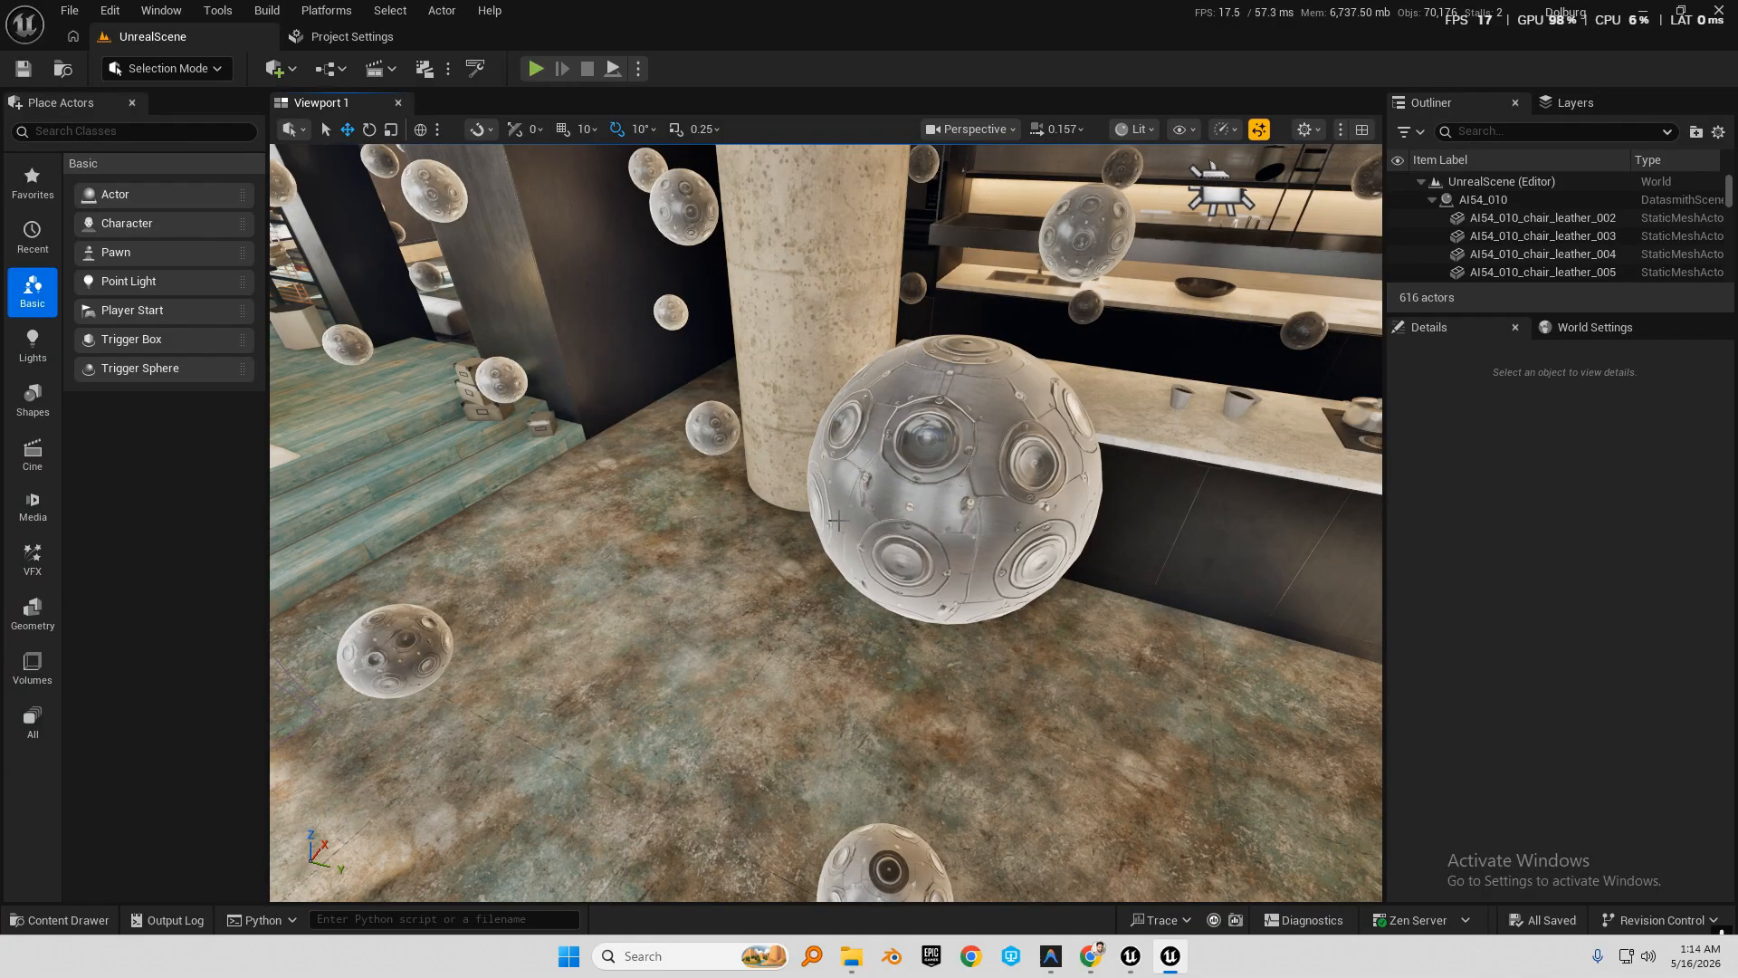
key(s)
right_drag(933, 541, 756, 491)
key(w)
key(w)
right_drag(814, 597, 845, 632)
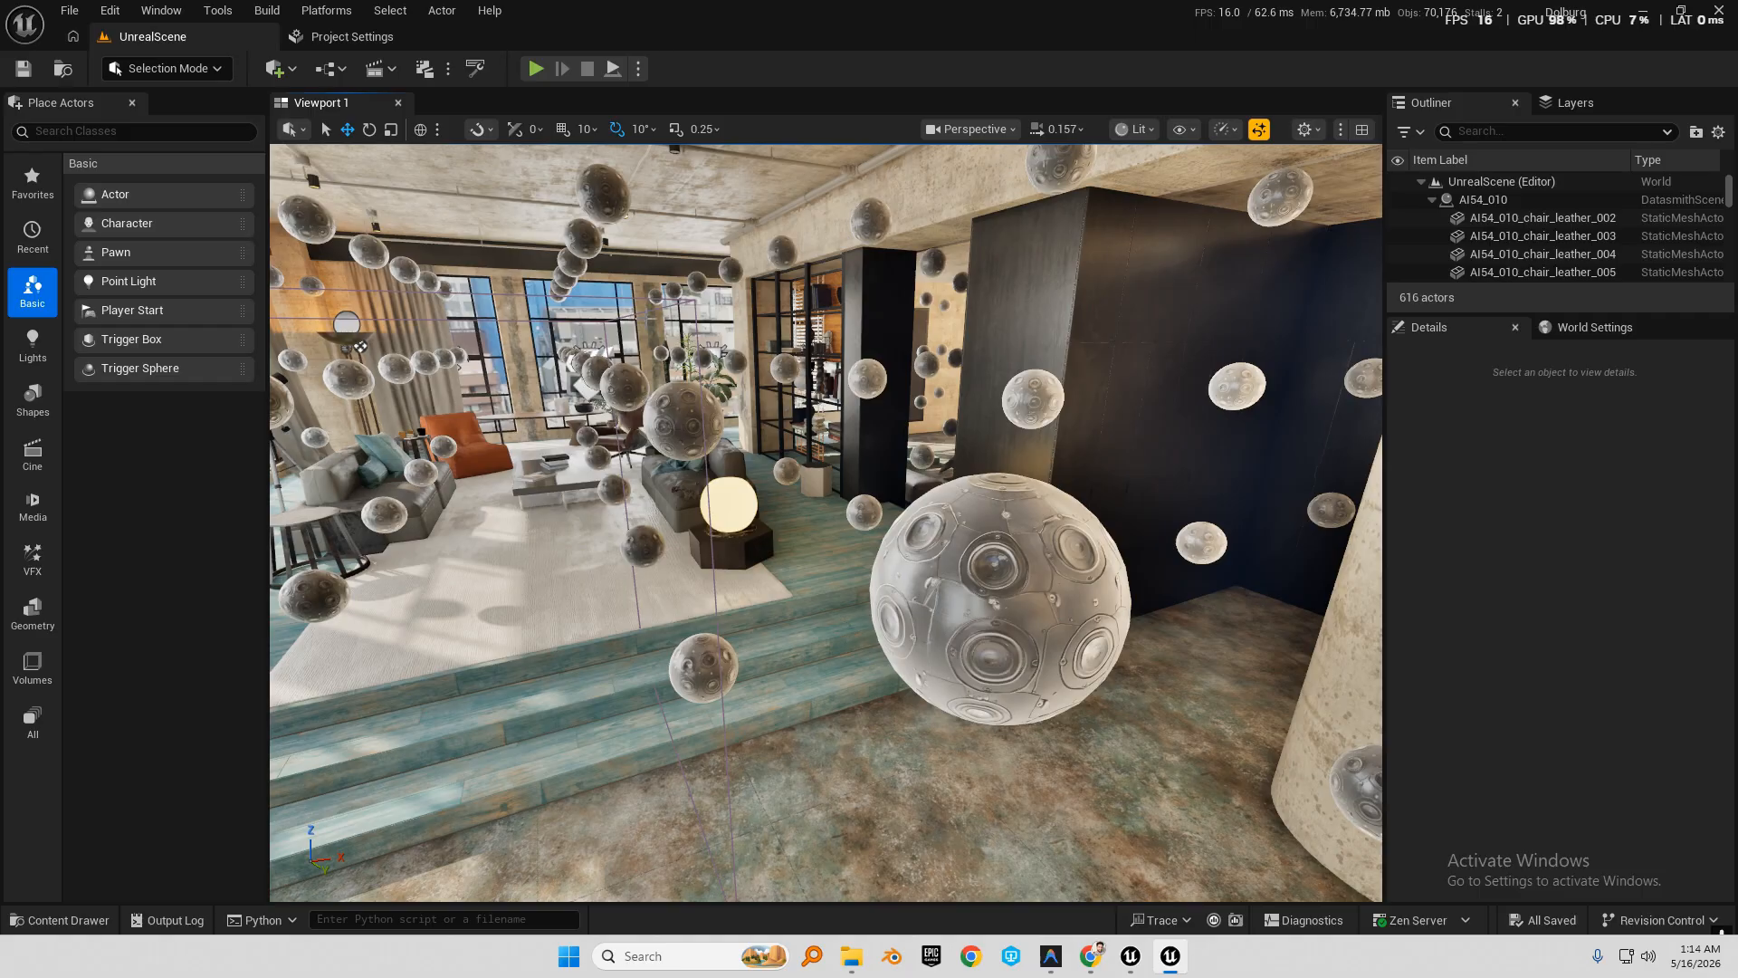
Open the Unreal to Colmap settings, move the window aside, and examine the capture spheres around the living area and column.
click(474, 69)
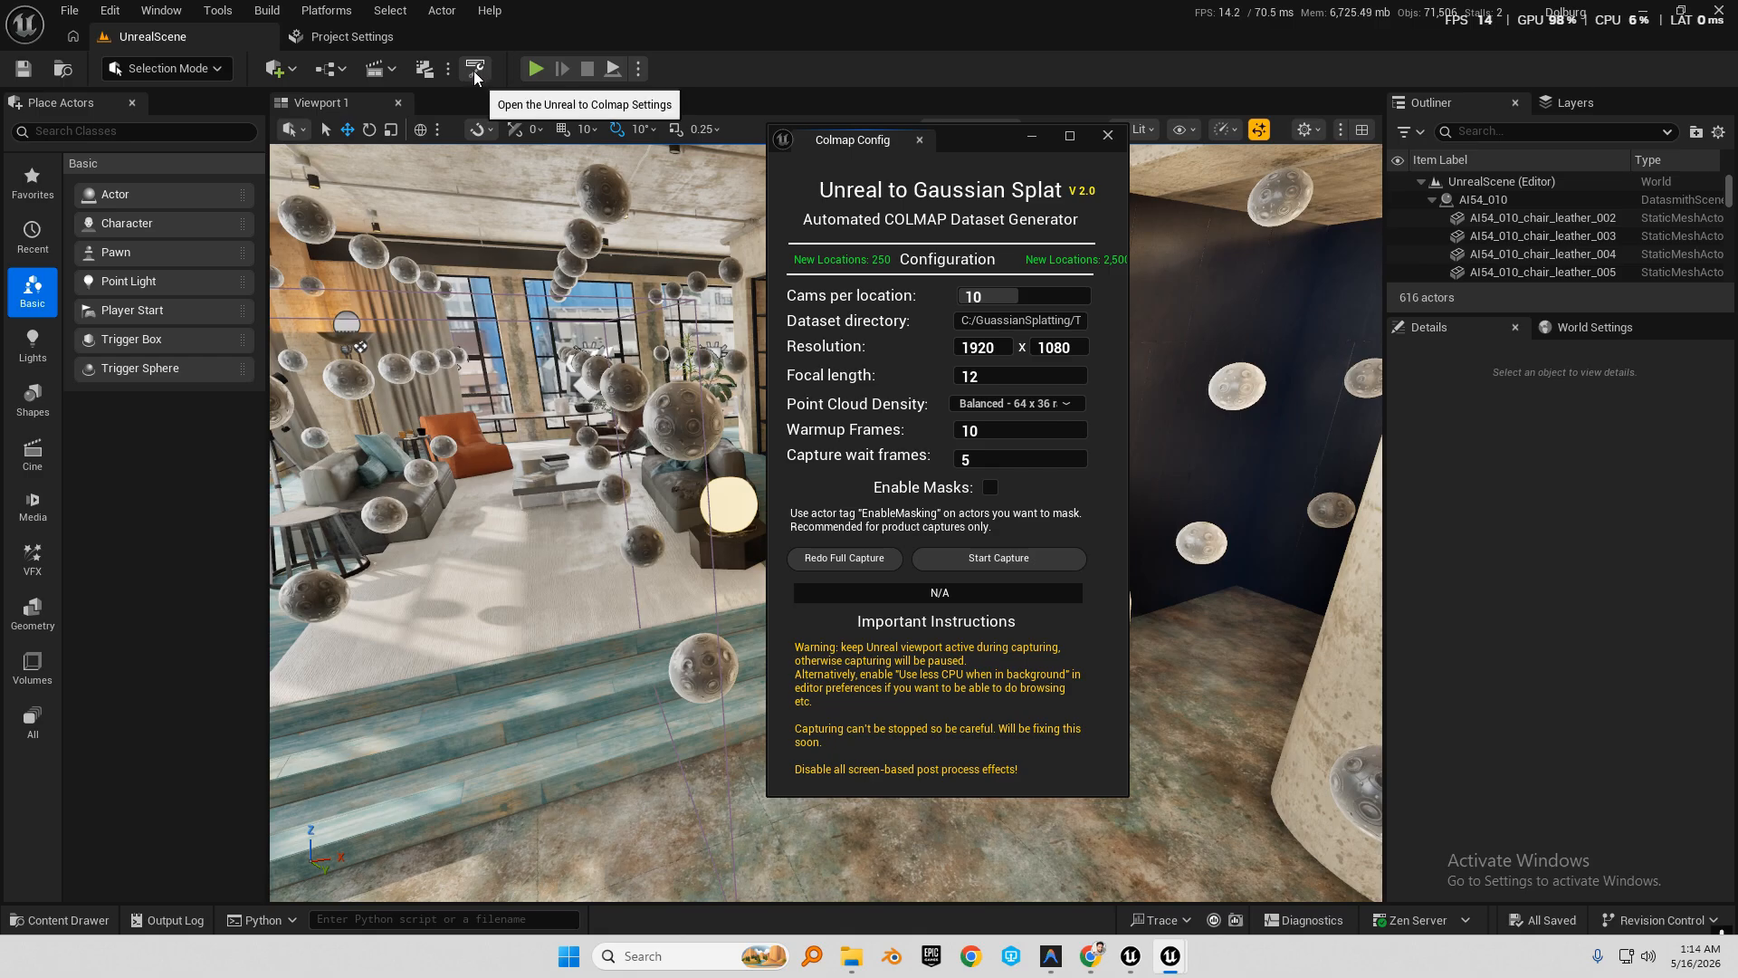
drag(951, 138, 1267, 159)
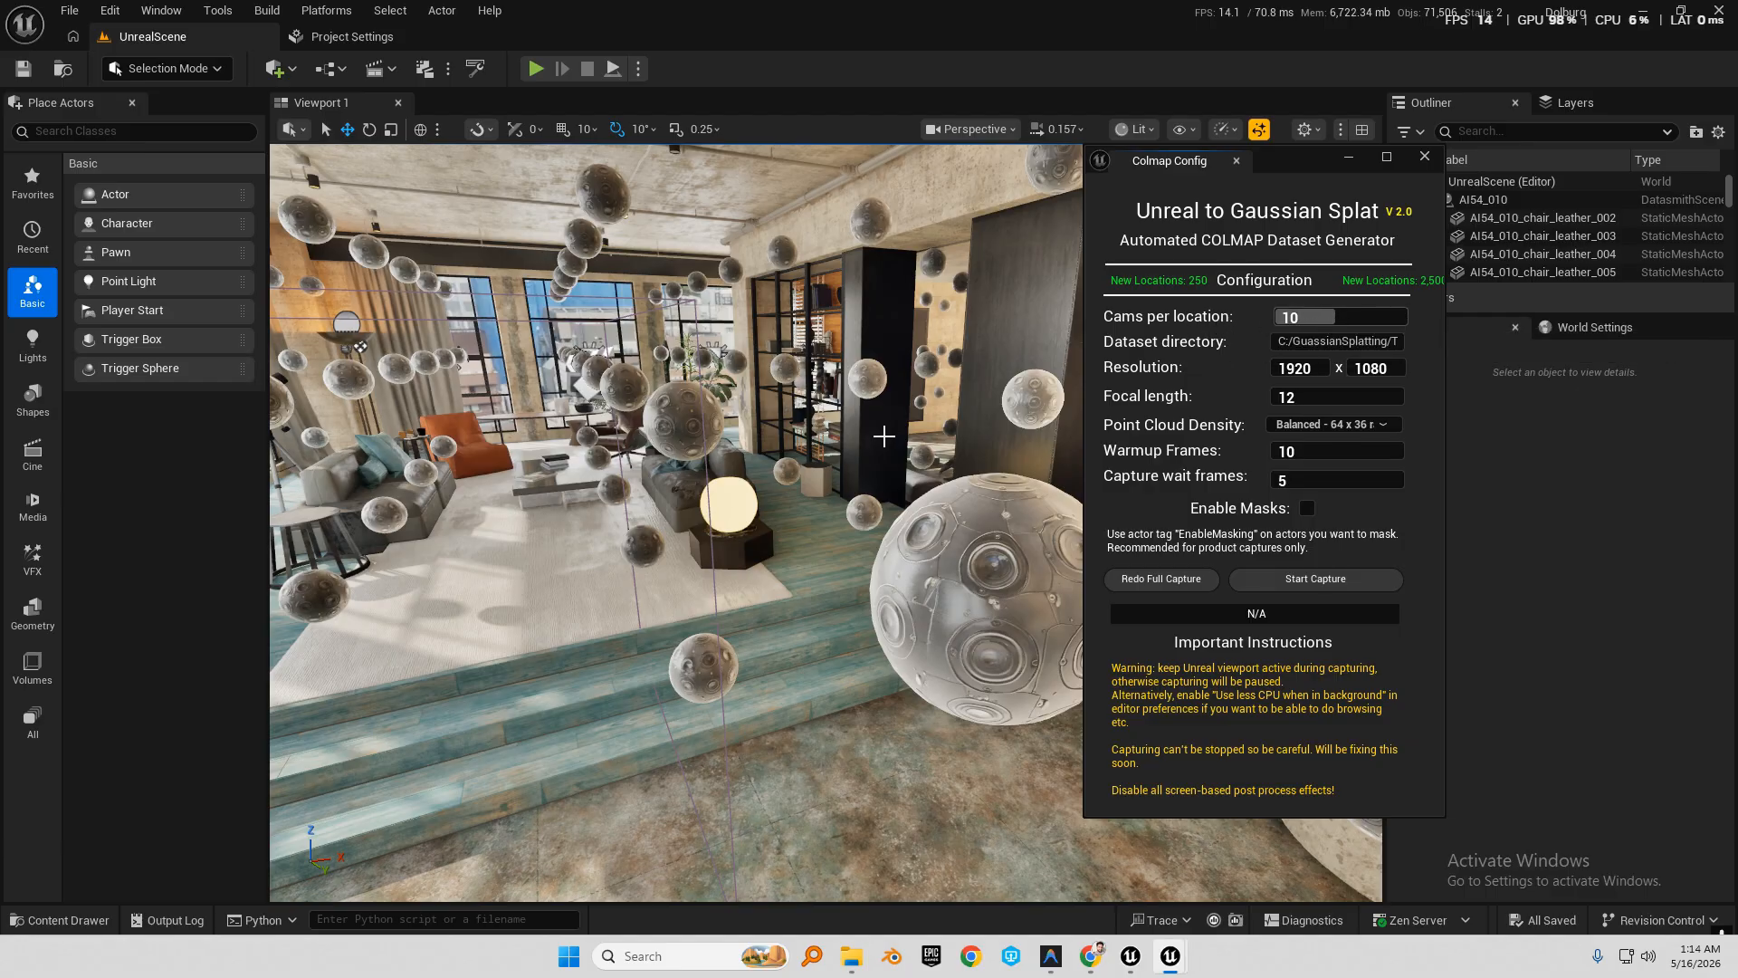
right_drag(884, 437, 1015, 383)
key(w)
key(s)
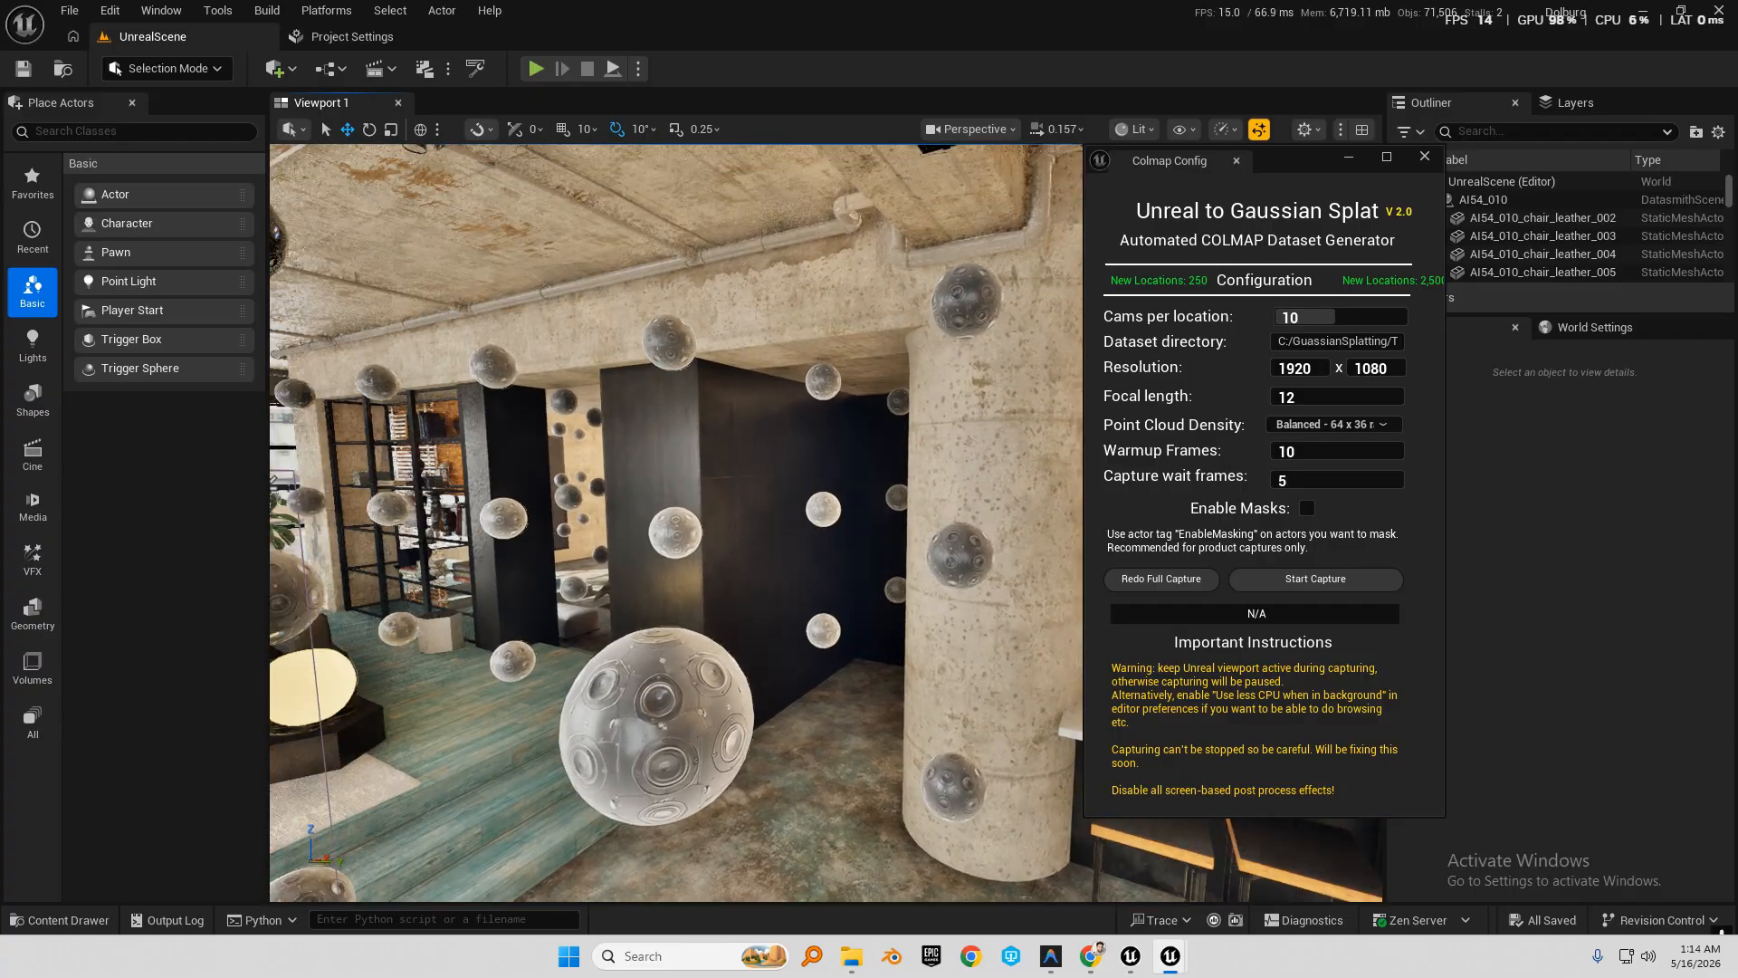
key(w)
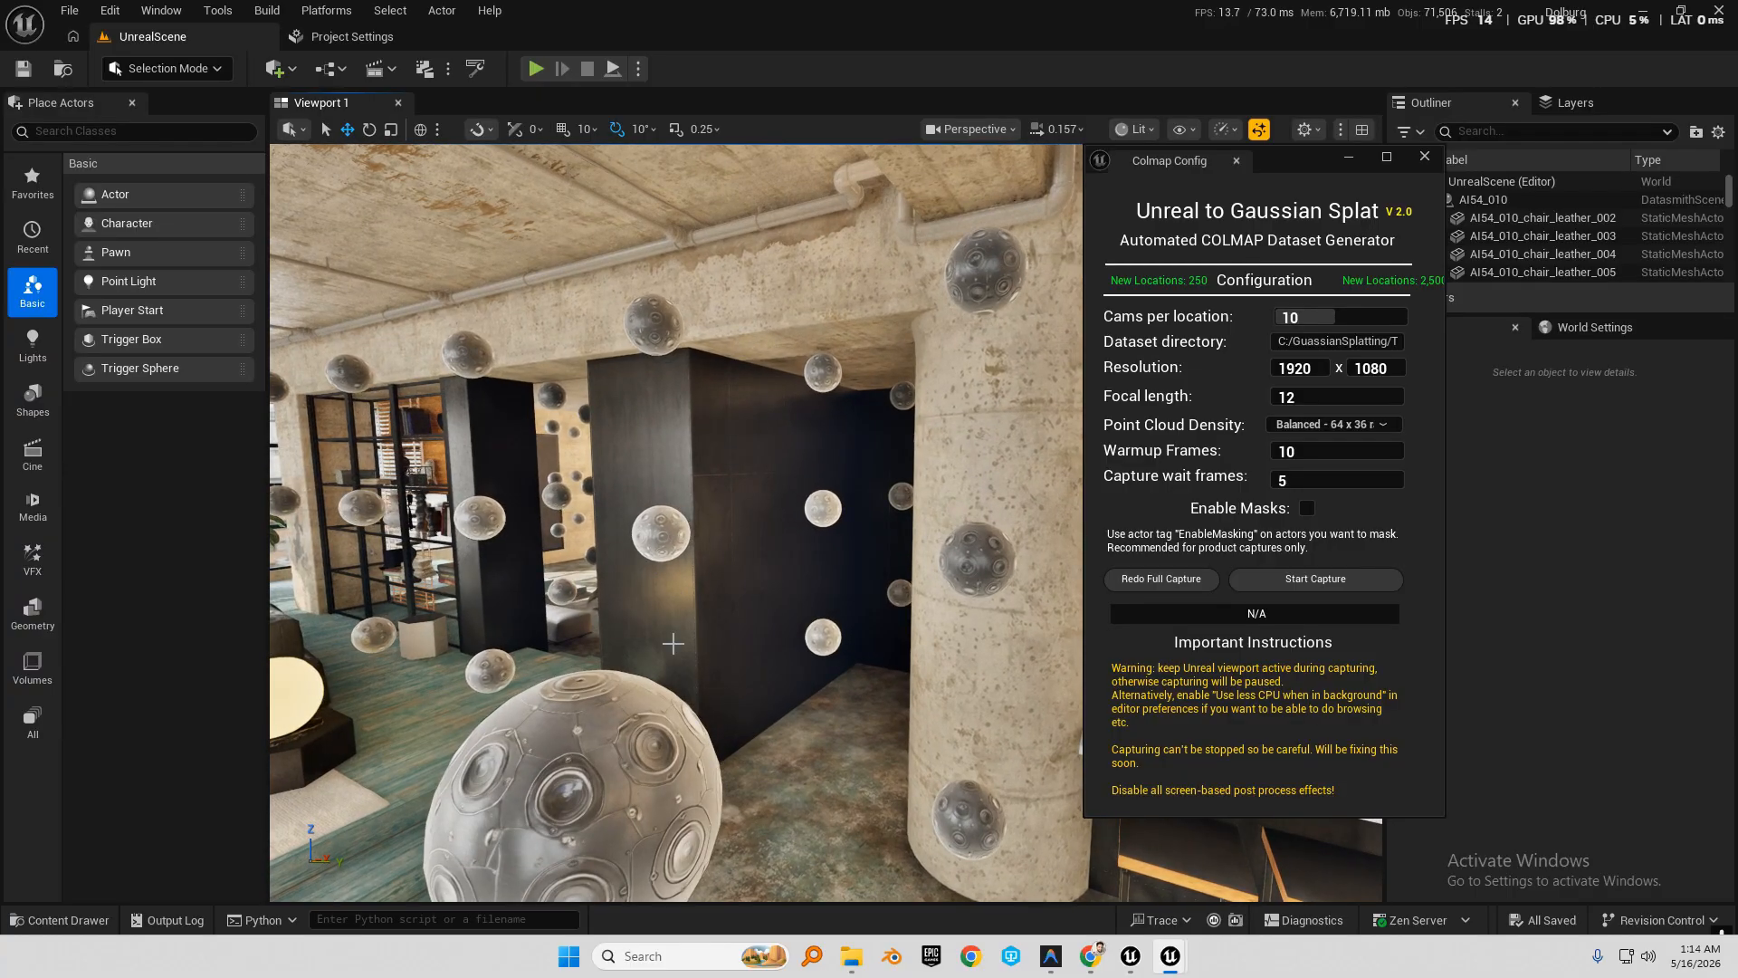
right_drag(673, 644, 519, 675)
key(w)
key(s)
key(s)
right_drag(847, 589, 748, 585)
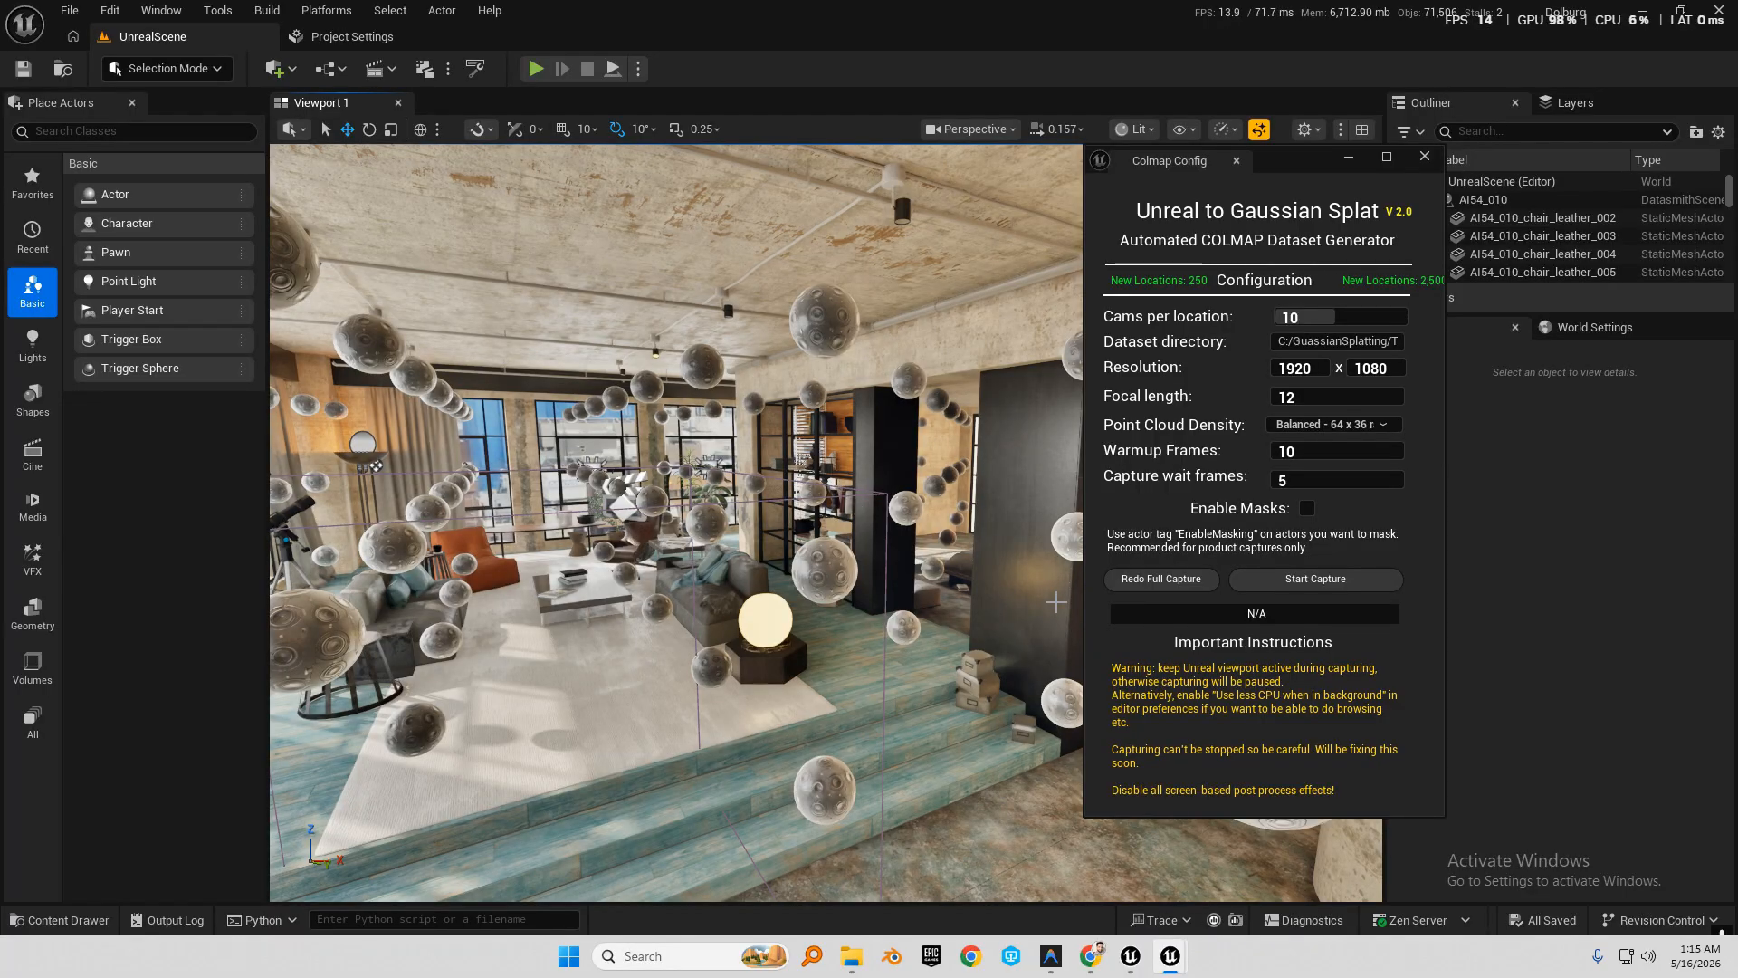
Switch to the V2_Tutorial level and check the UnrealToColmap plugin's enabled status by searching the plugins for "Unreal To Colmap".
click(1130, 958)
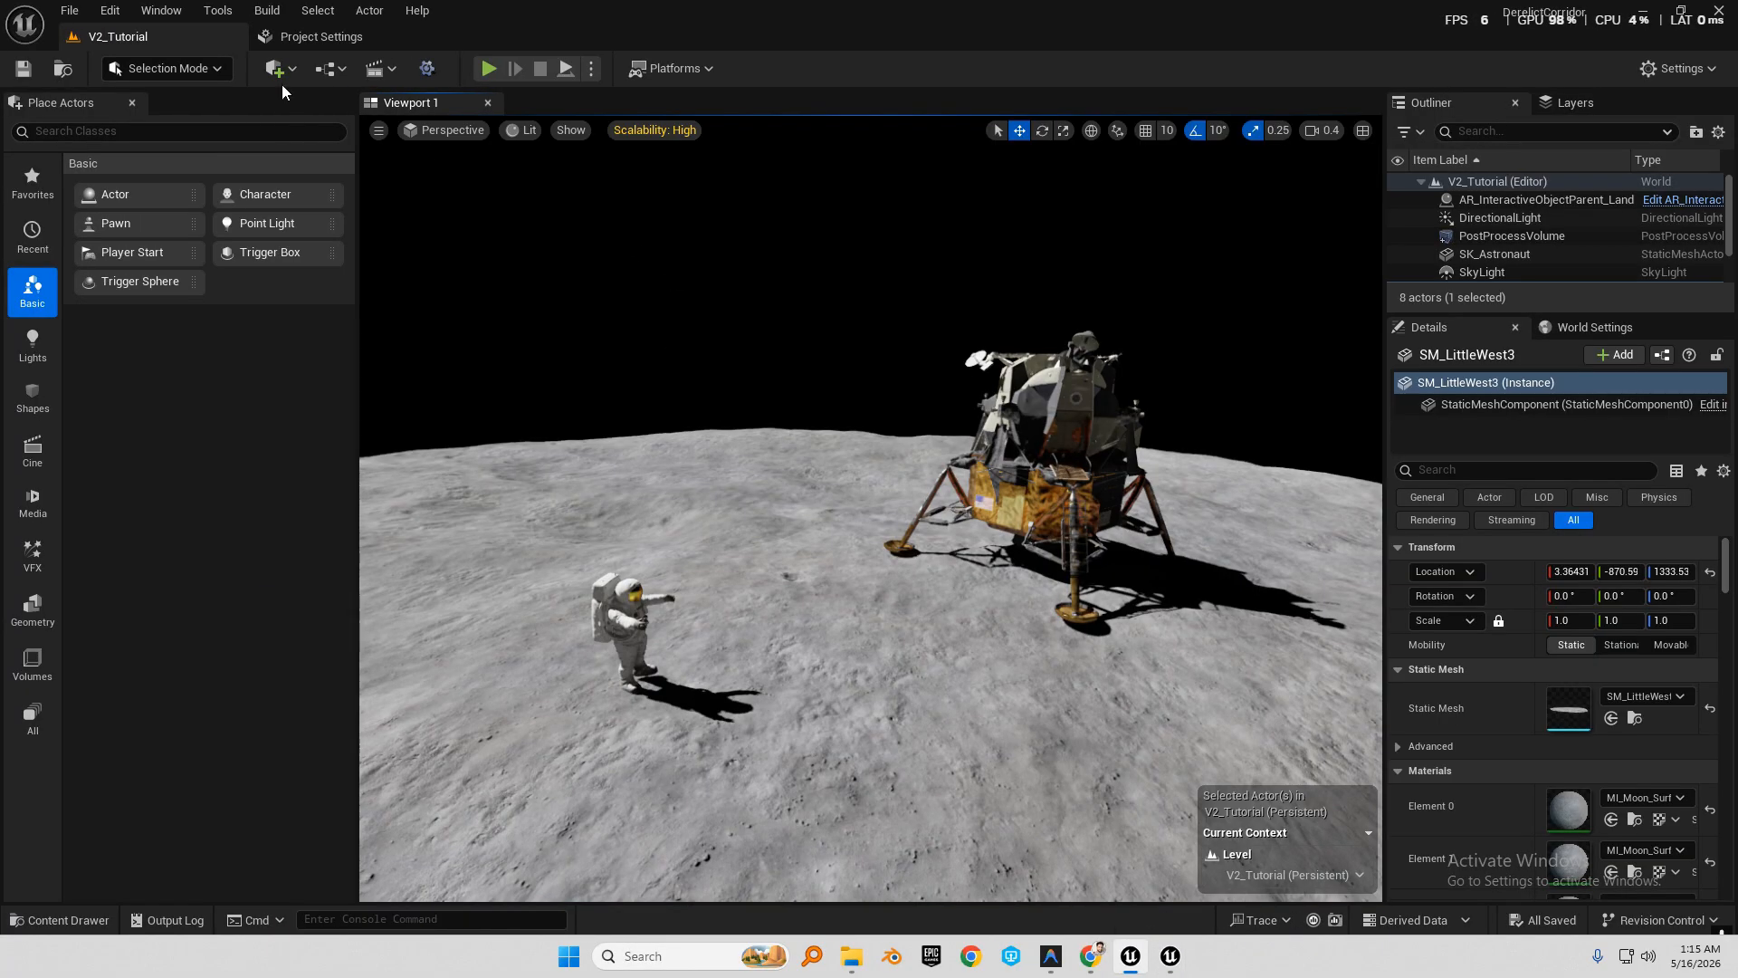
click(110, 10)
click(191, 313)
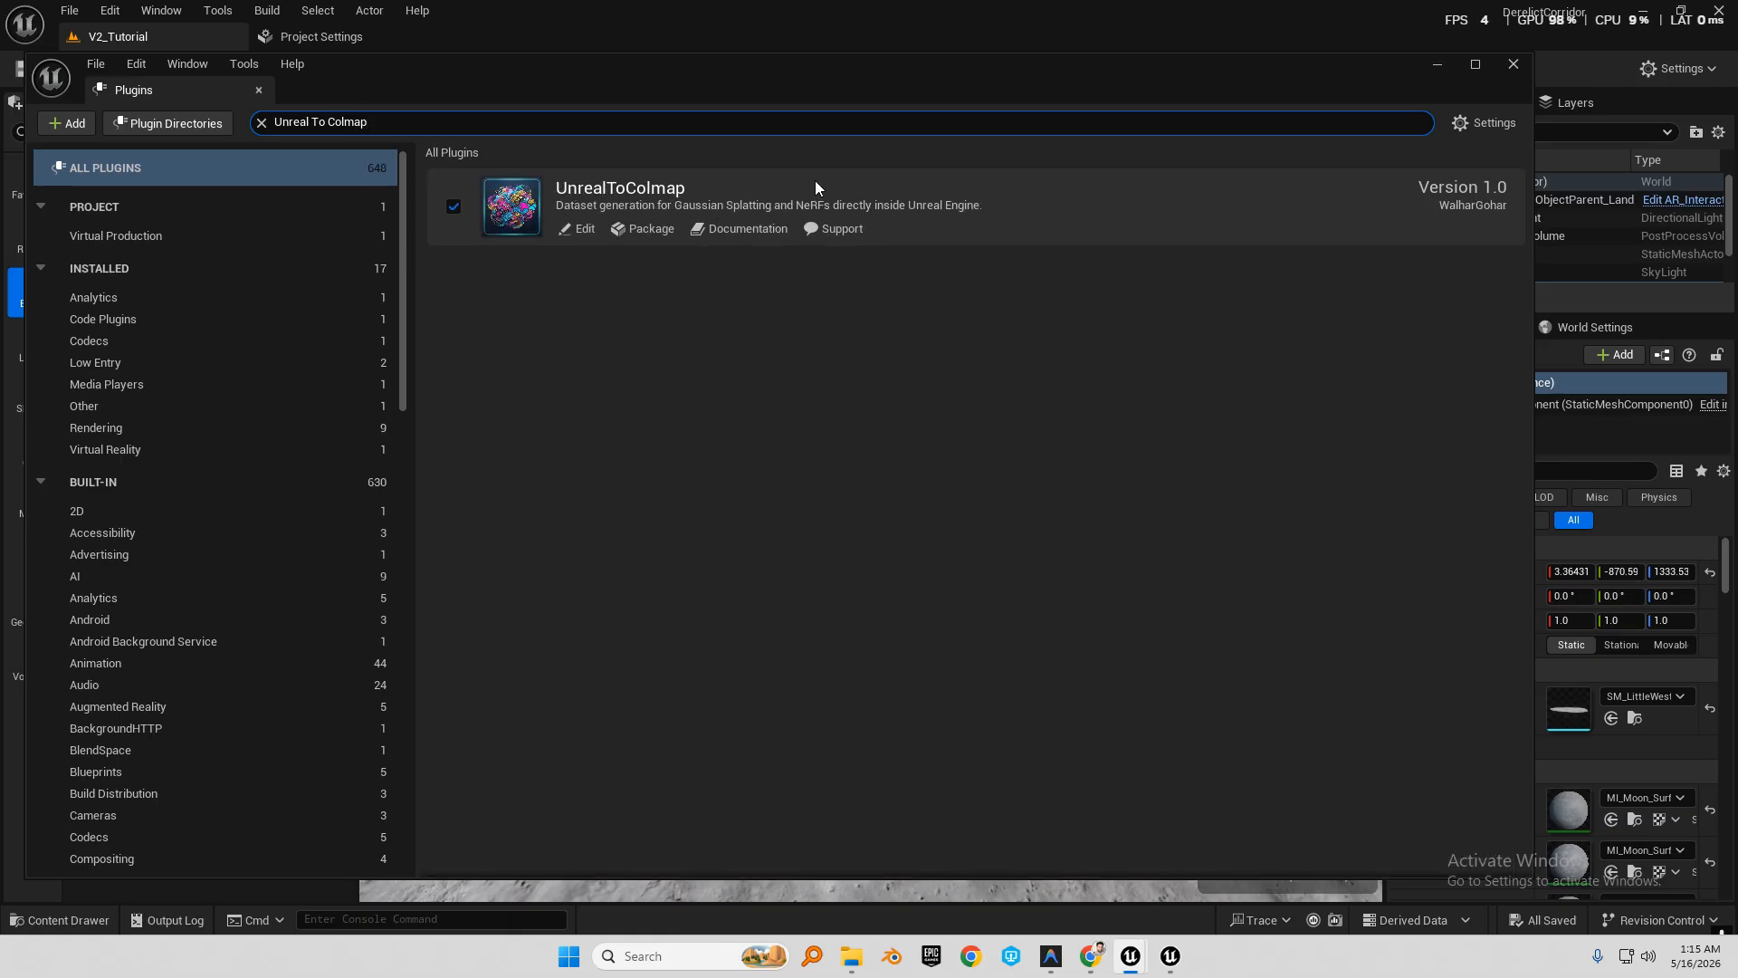
click(1515, 65)
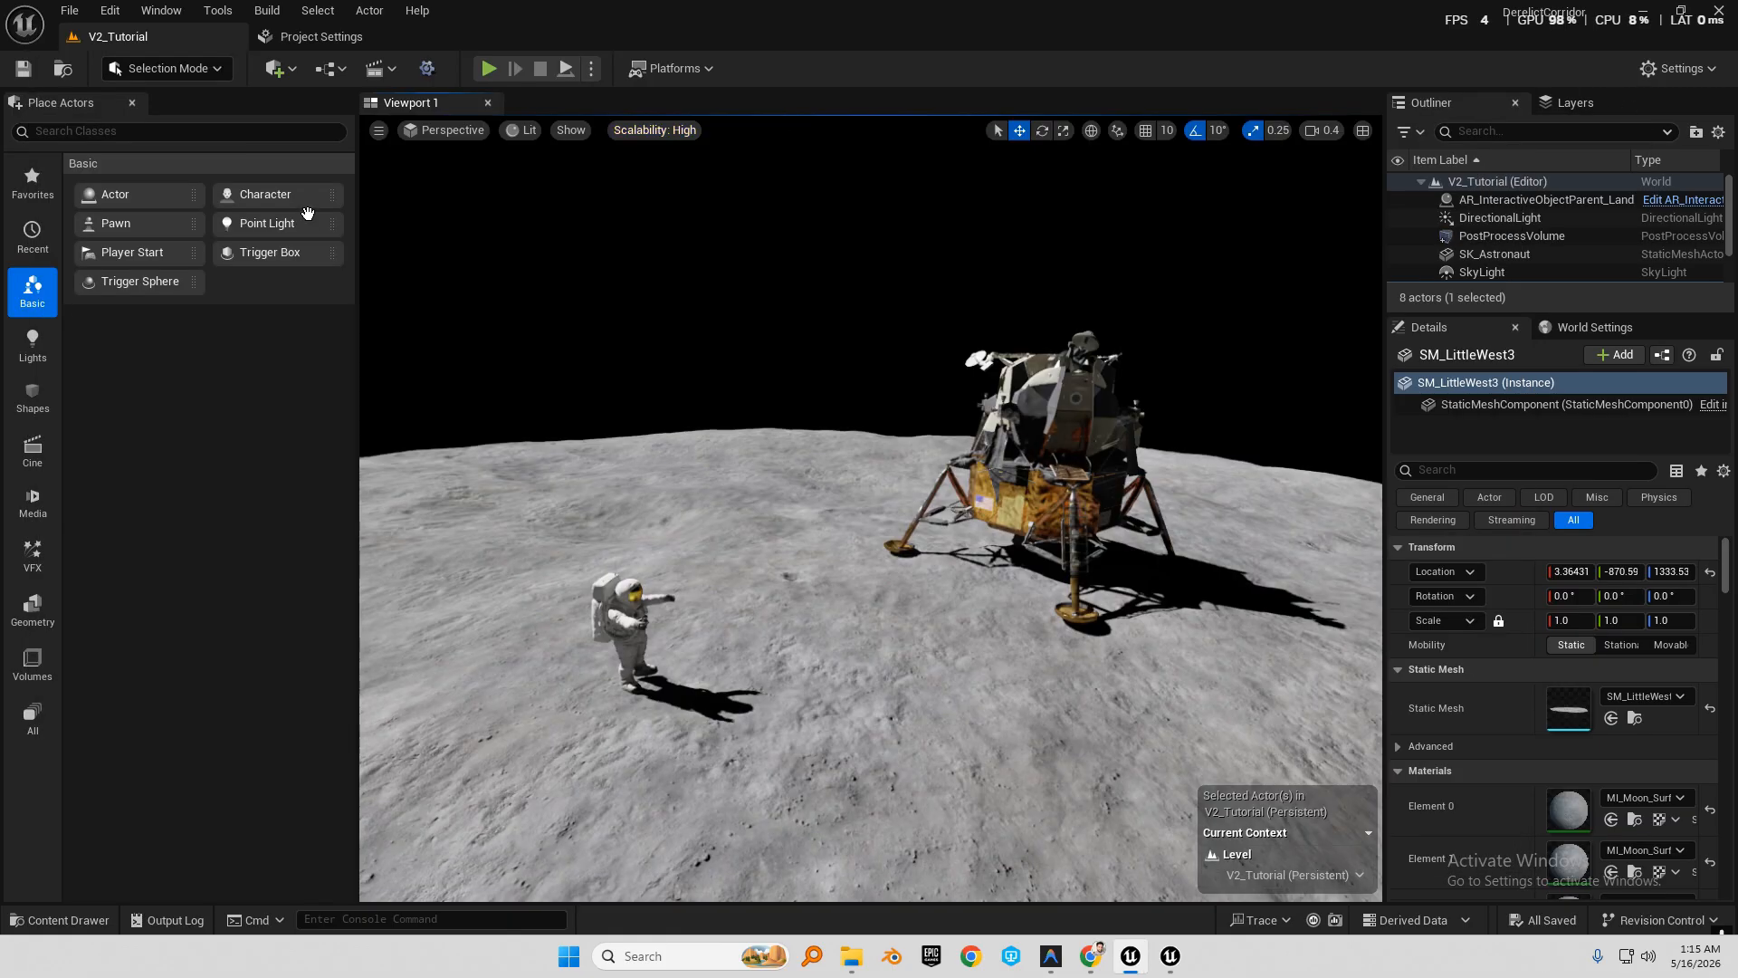
Search the placeable actors for "U2C" and place a U2C Path Capture Rig on the lunar surface beside the astronaut.
click(113, 129)
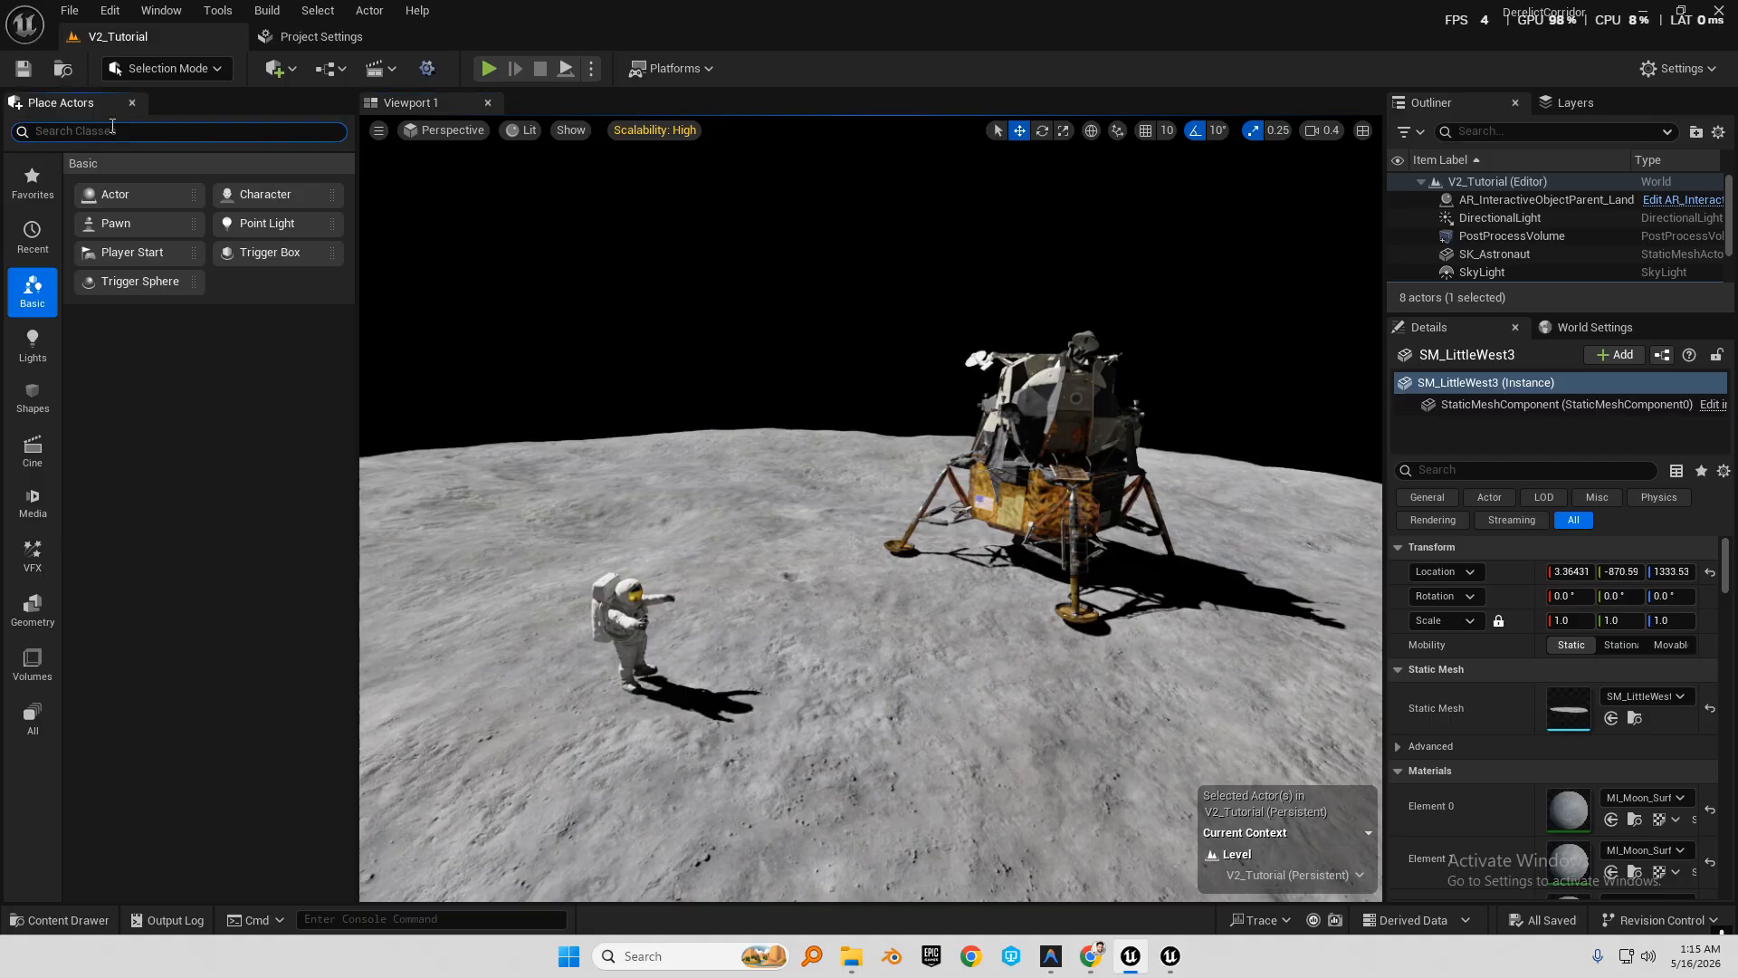
text(U2C)
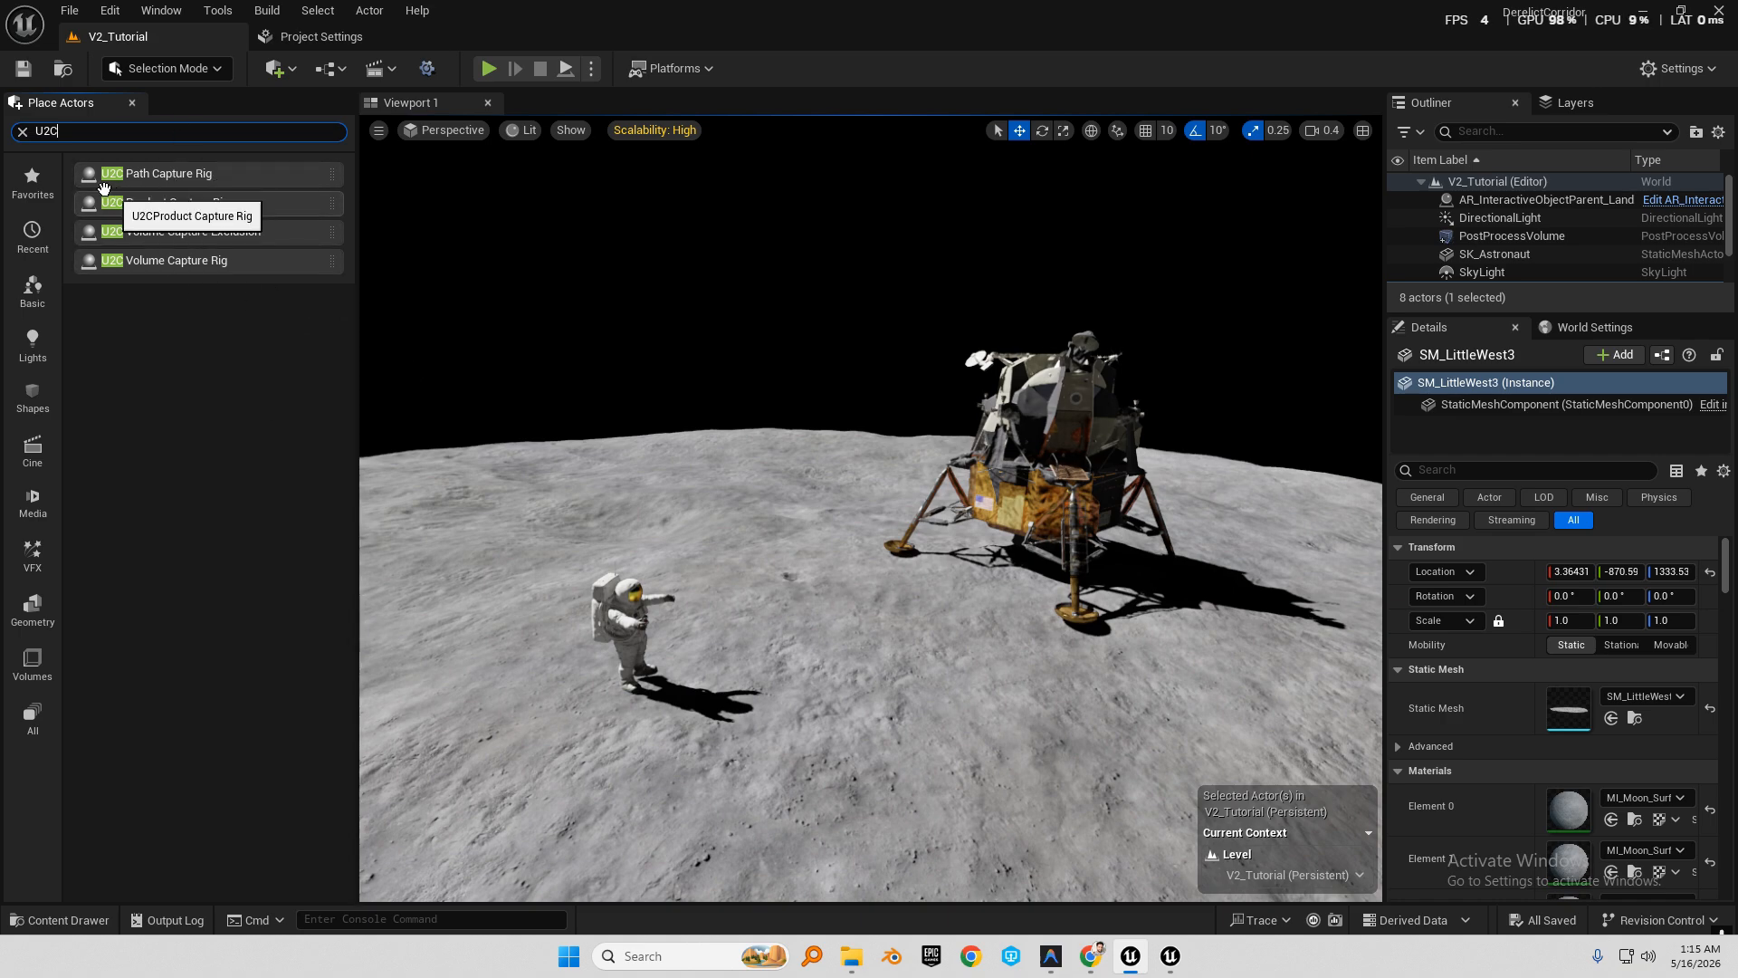
drag(373, 299, 495, 569)
right_drag(495, 568, 507, 634)
key(w)
scroll(425, 608, up, 3)
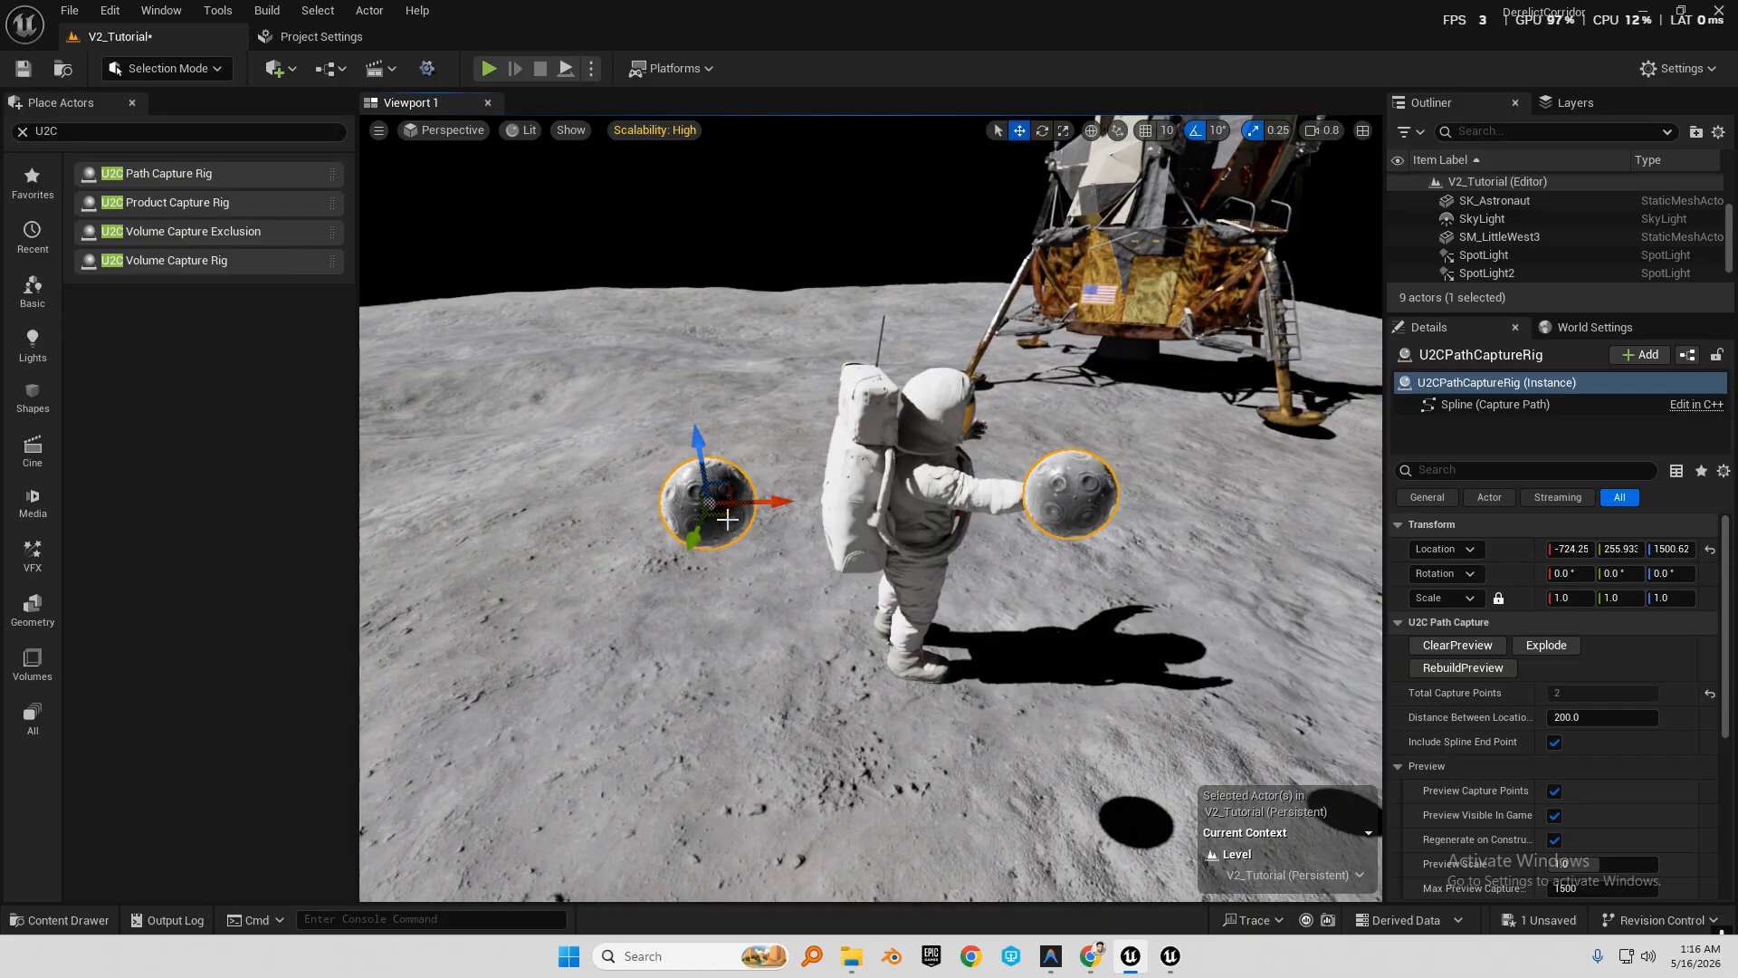
Select the path capture rig beside the astronaut and bring its two capture spheres into view.
click(661, 543)
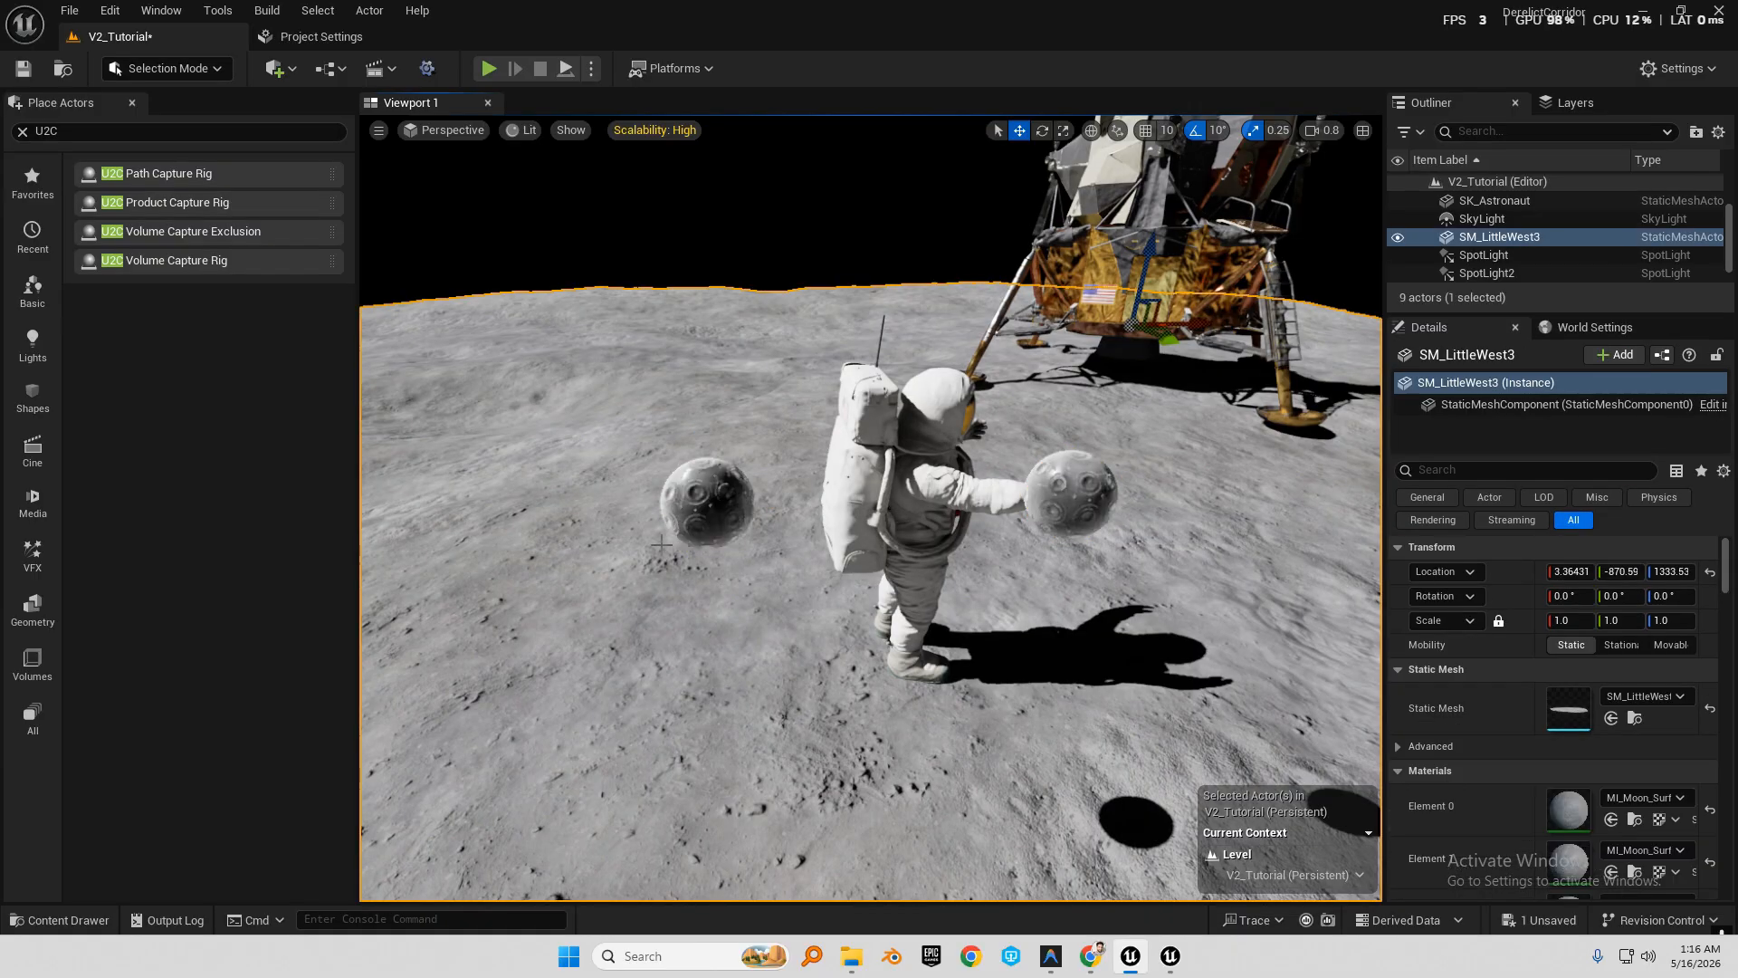
click(714, 501)
key(d)
right_drag(860, 601, 685, 557)
key(e)
key(w)
key(s)
right_drag(899, 645, 926, 627)
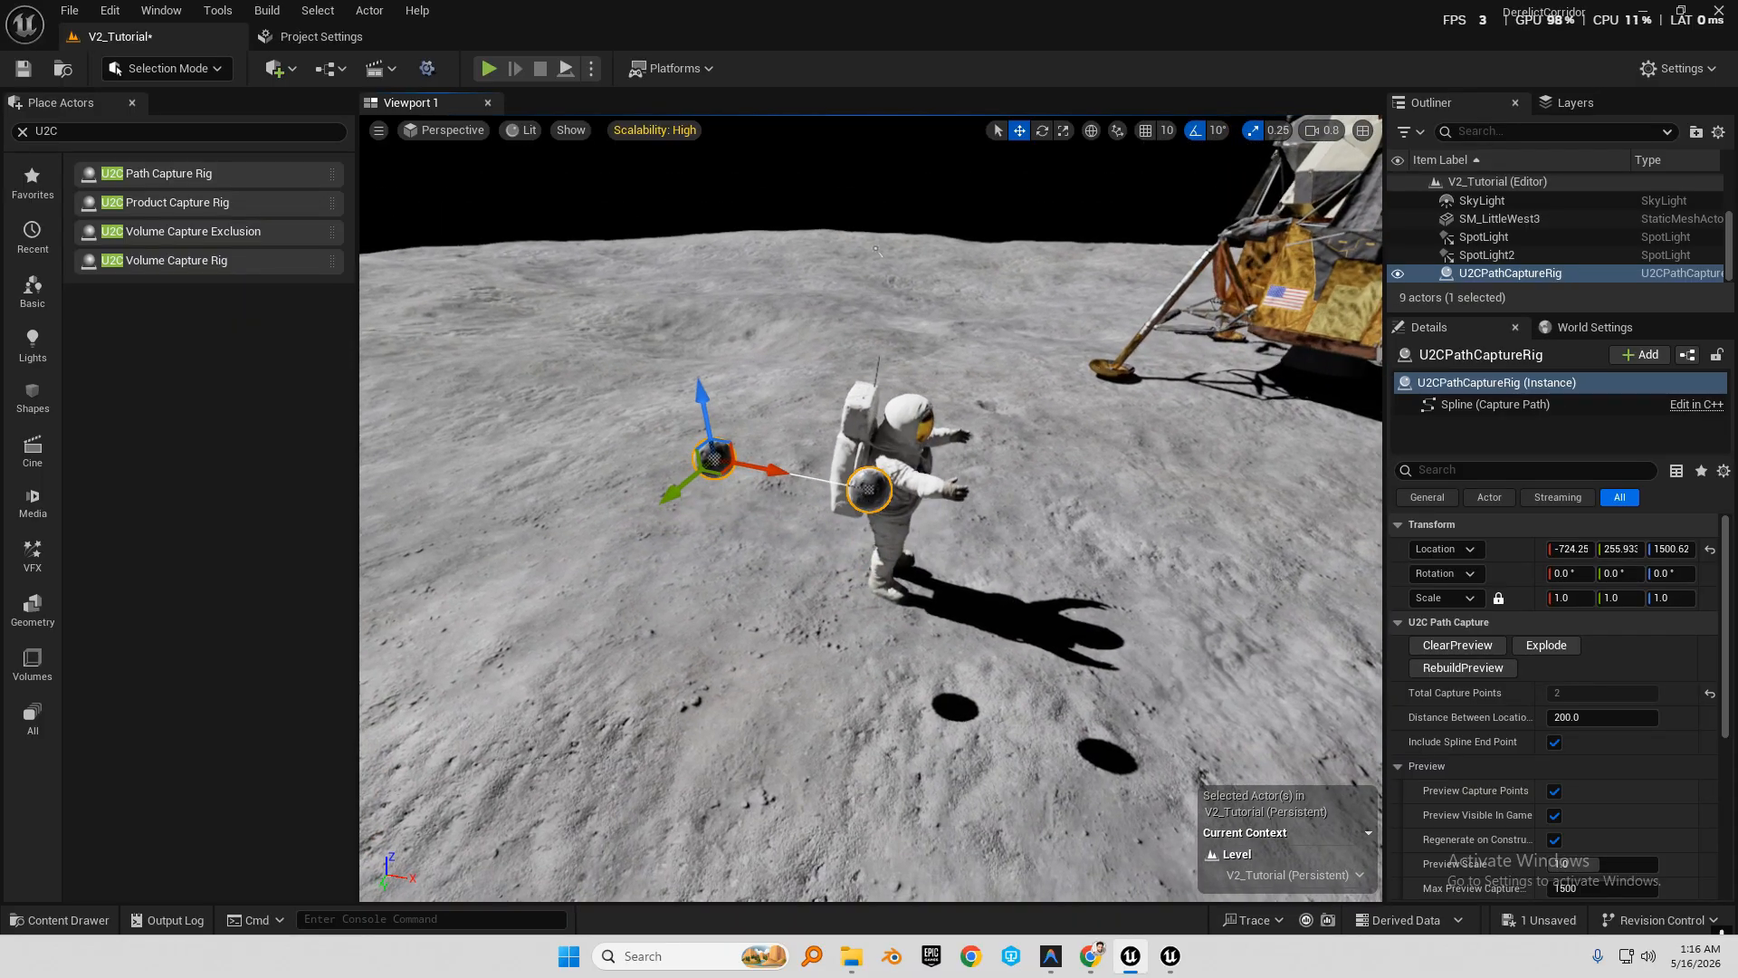
Extend the rig's spline from its end point with new points curving away from the astronaut, ending at about X 370, Y 209.
click(869, 490)
right_drag(700, 598, 779, 551)
key(a)
key(s)
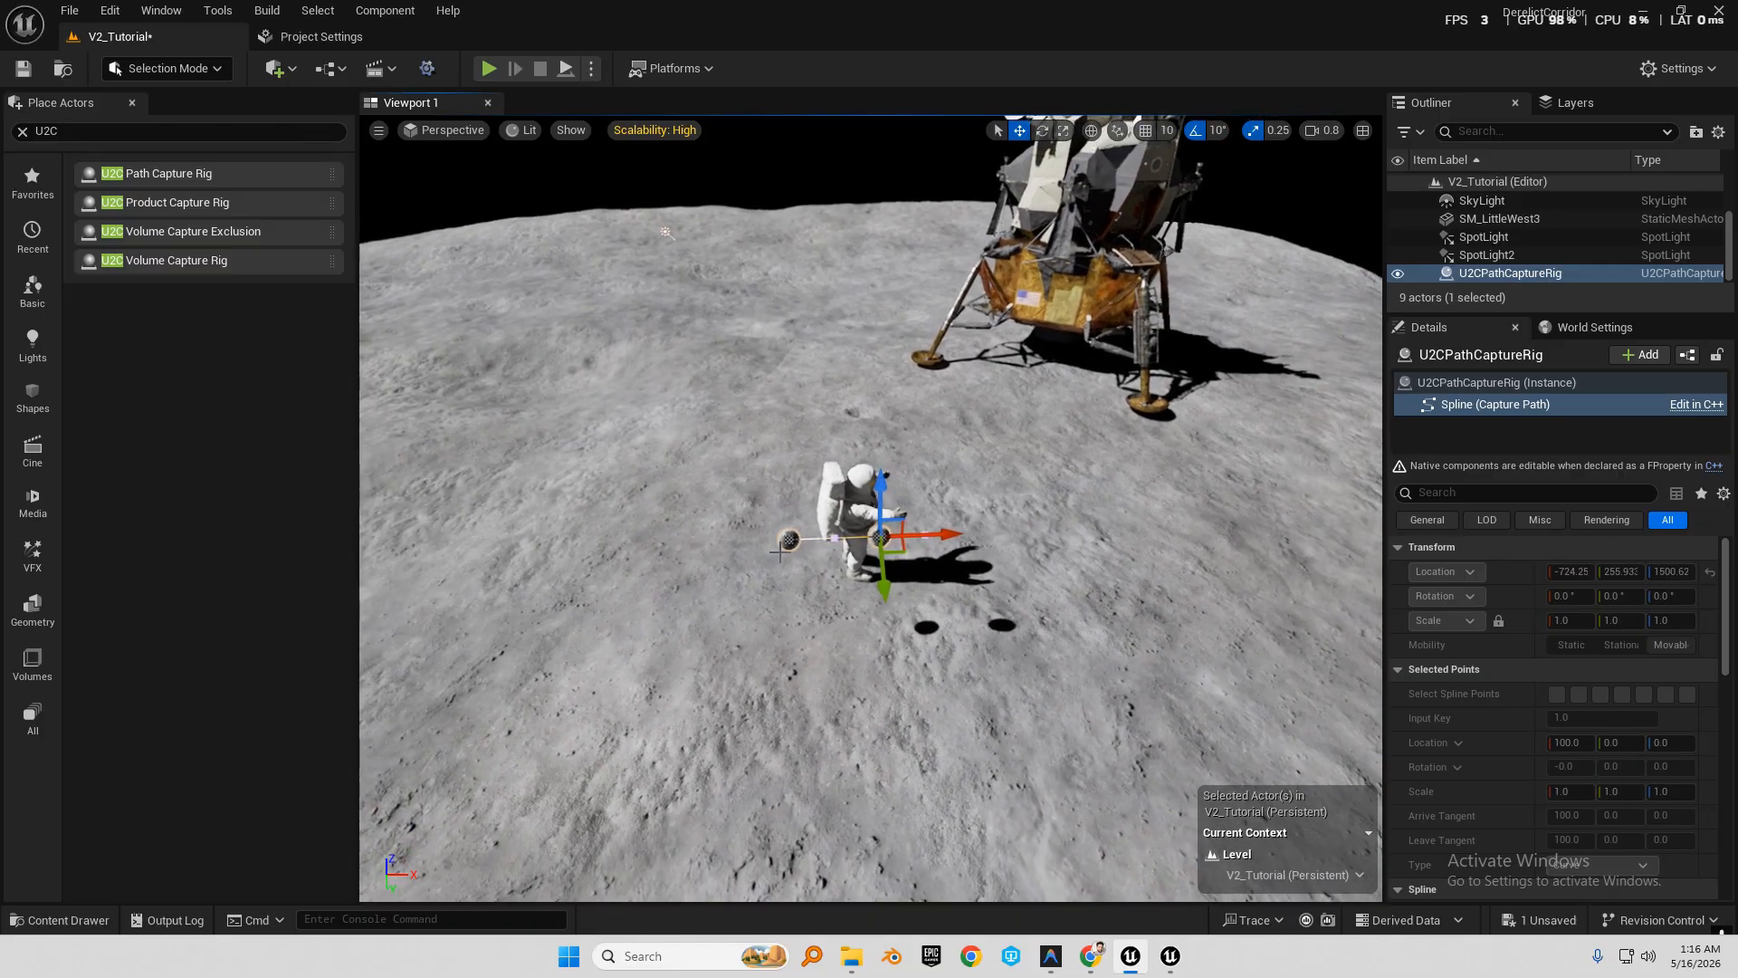
alt+drag(903, 551, 1303, 750)
key(s)
right_drag(1304, 749, 1385, 751)
key(q)
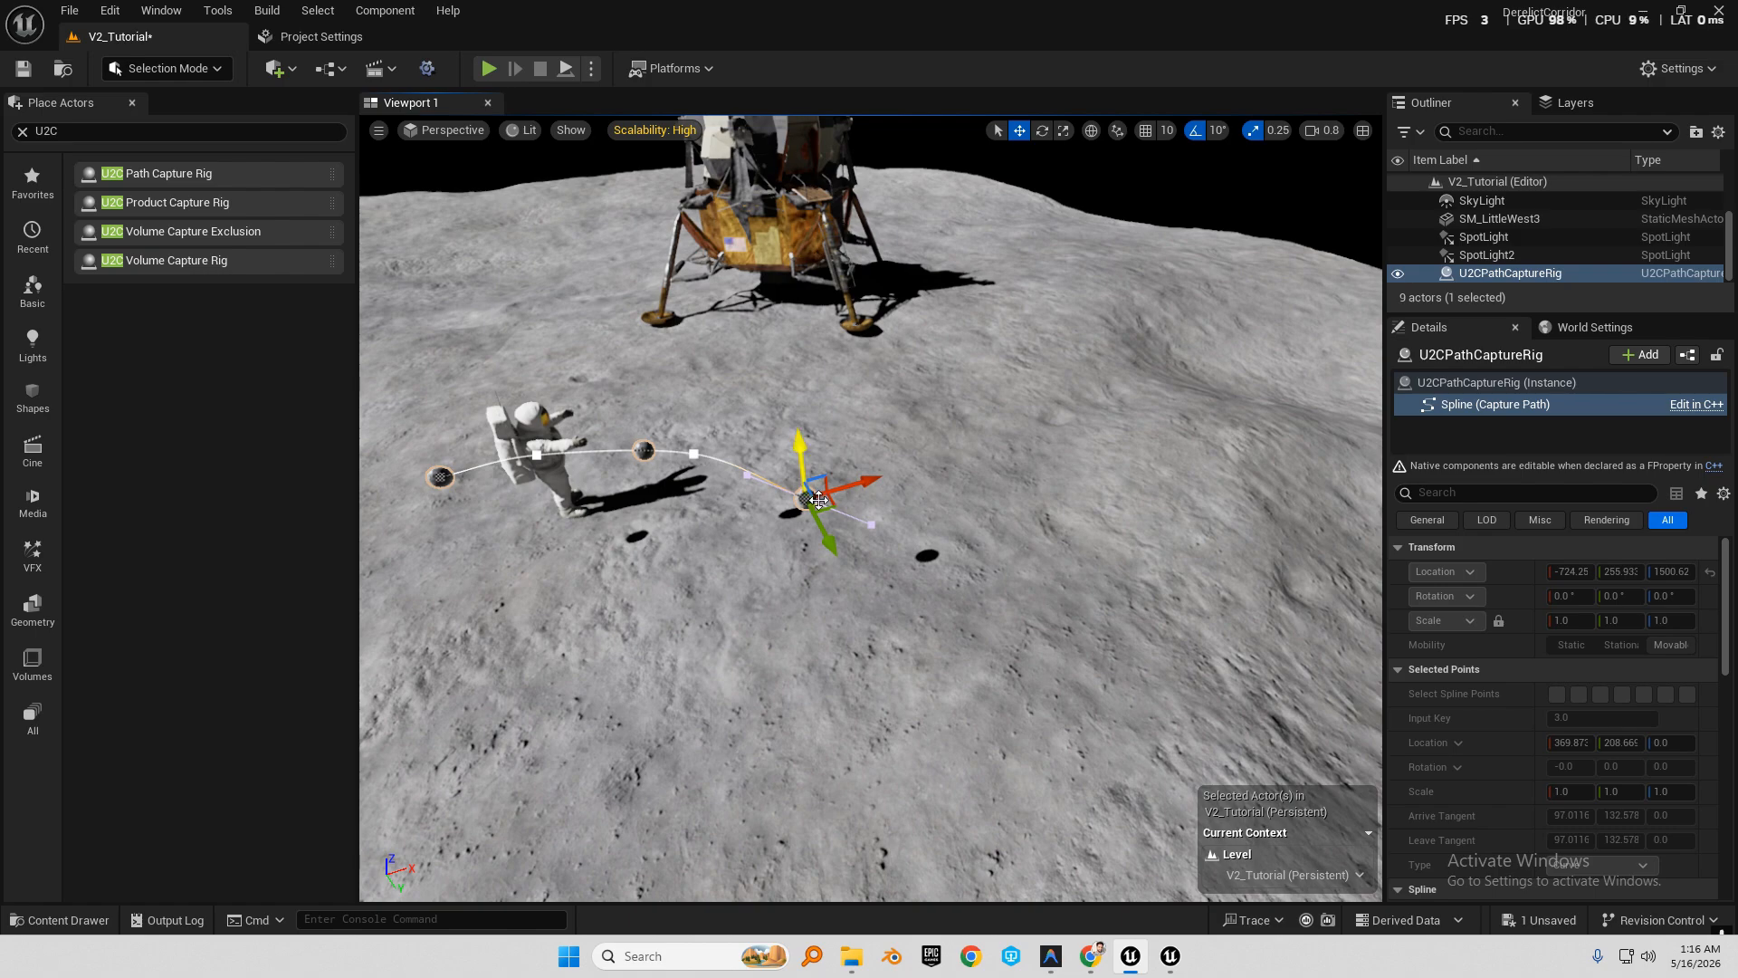
Add one more spline point to the end of the capture path at about X 488, Y 488.
alt+drag(818, 498, 1000, 676)
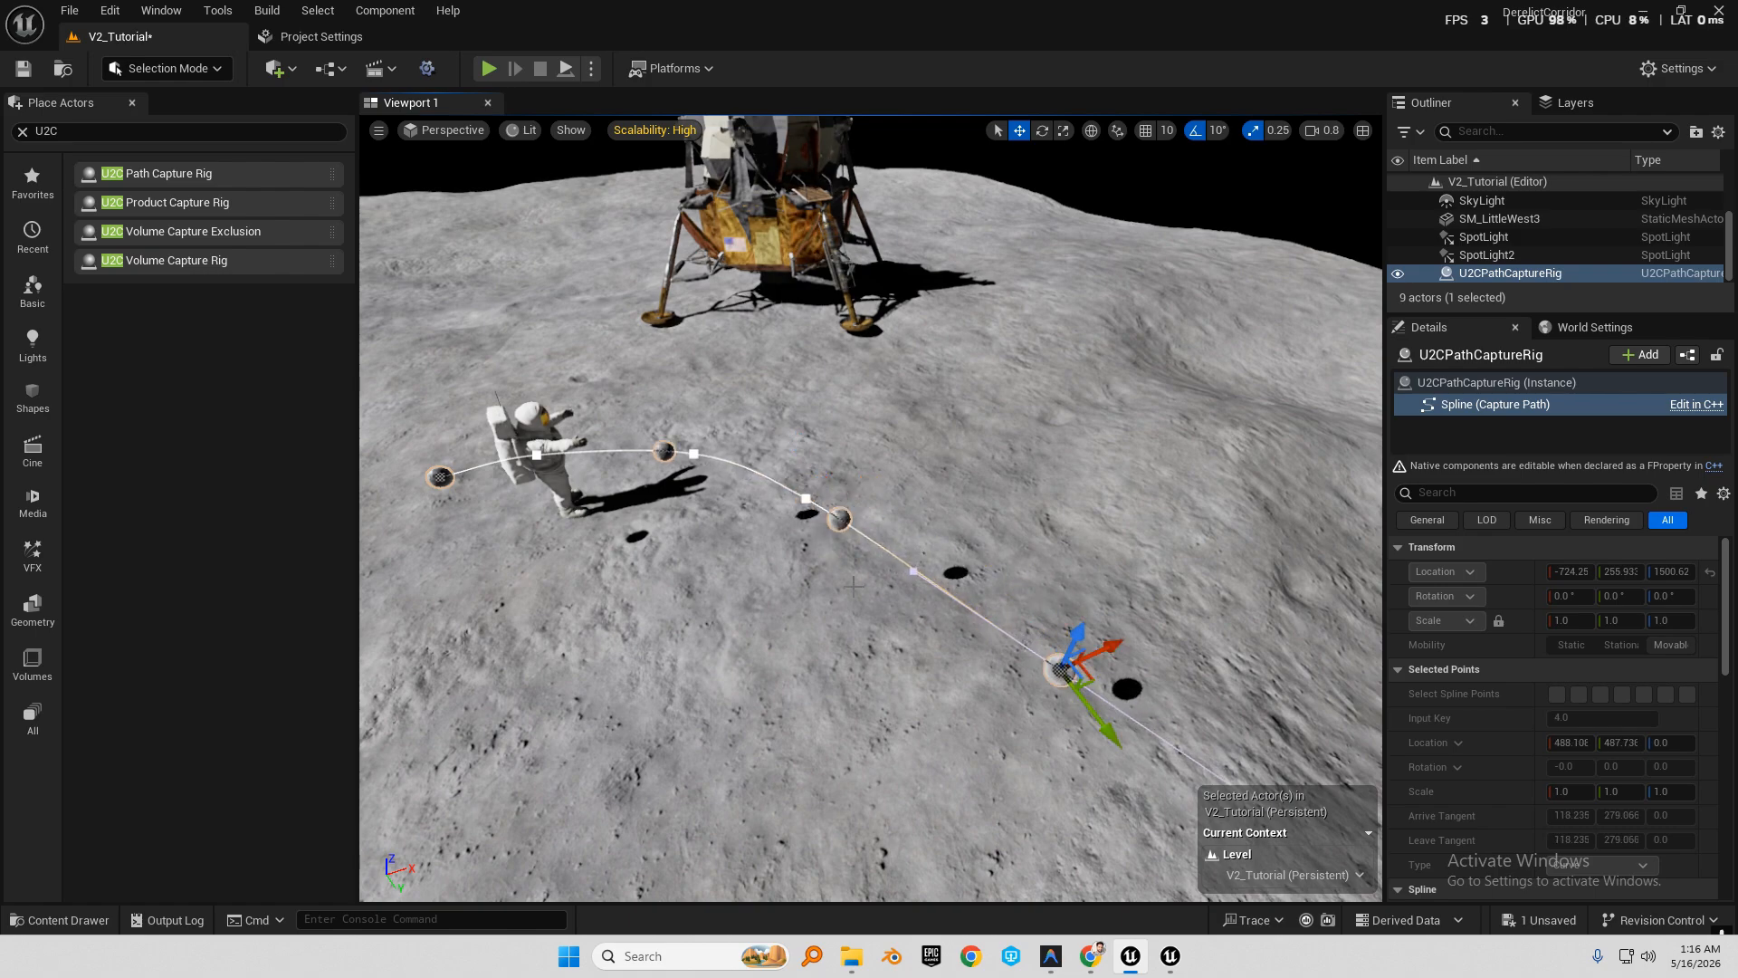
key(w)
right_drag(853, 586, 739, 483)
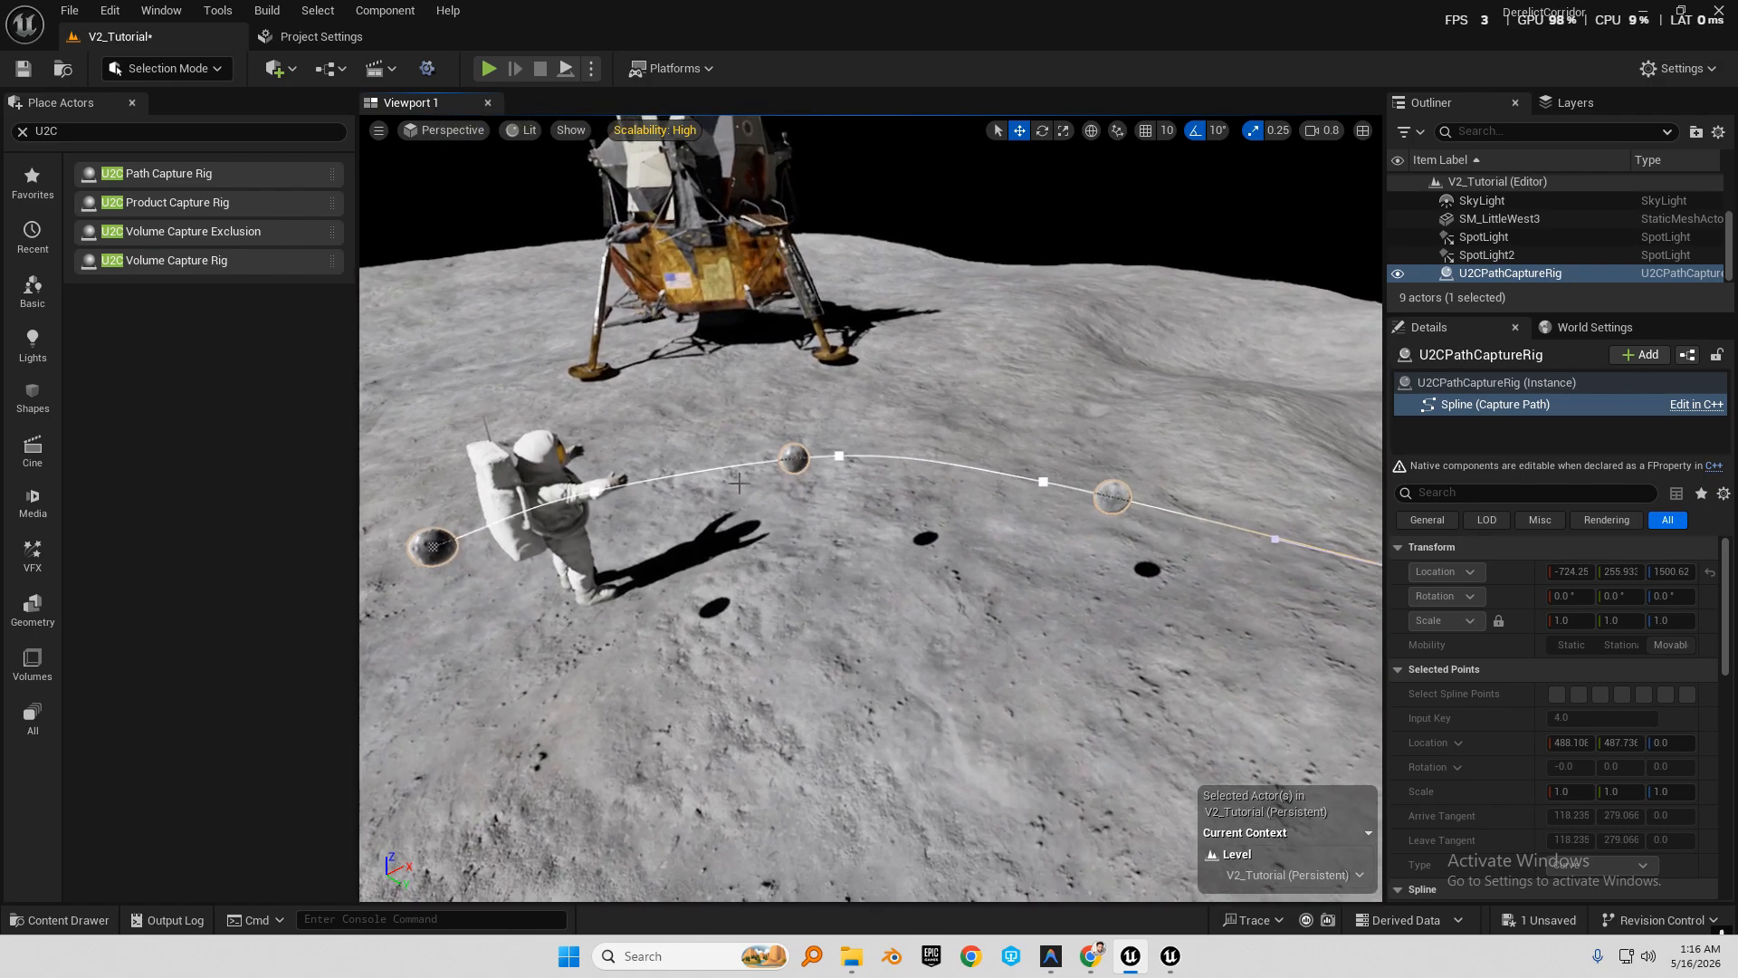
right_drag(1048, 564, 1136, 548)
key(s)
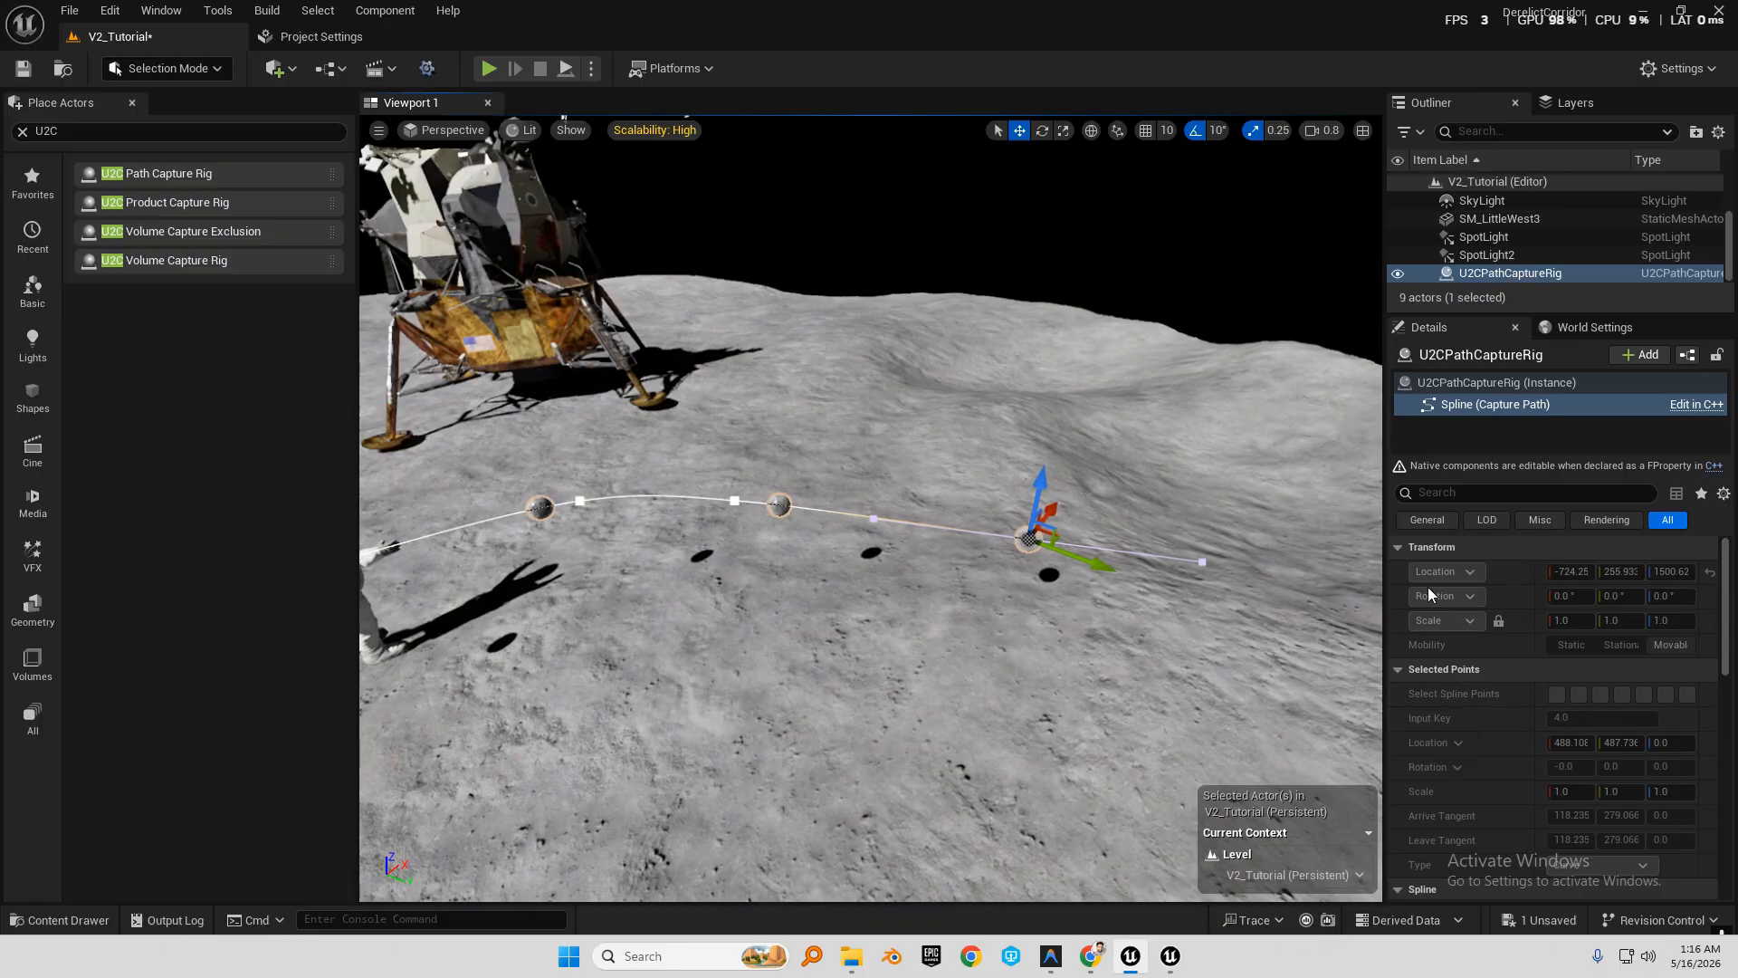
Try a distance between locations of 150 on the path capture rig, and settle on 100.
click(784, 480)
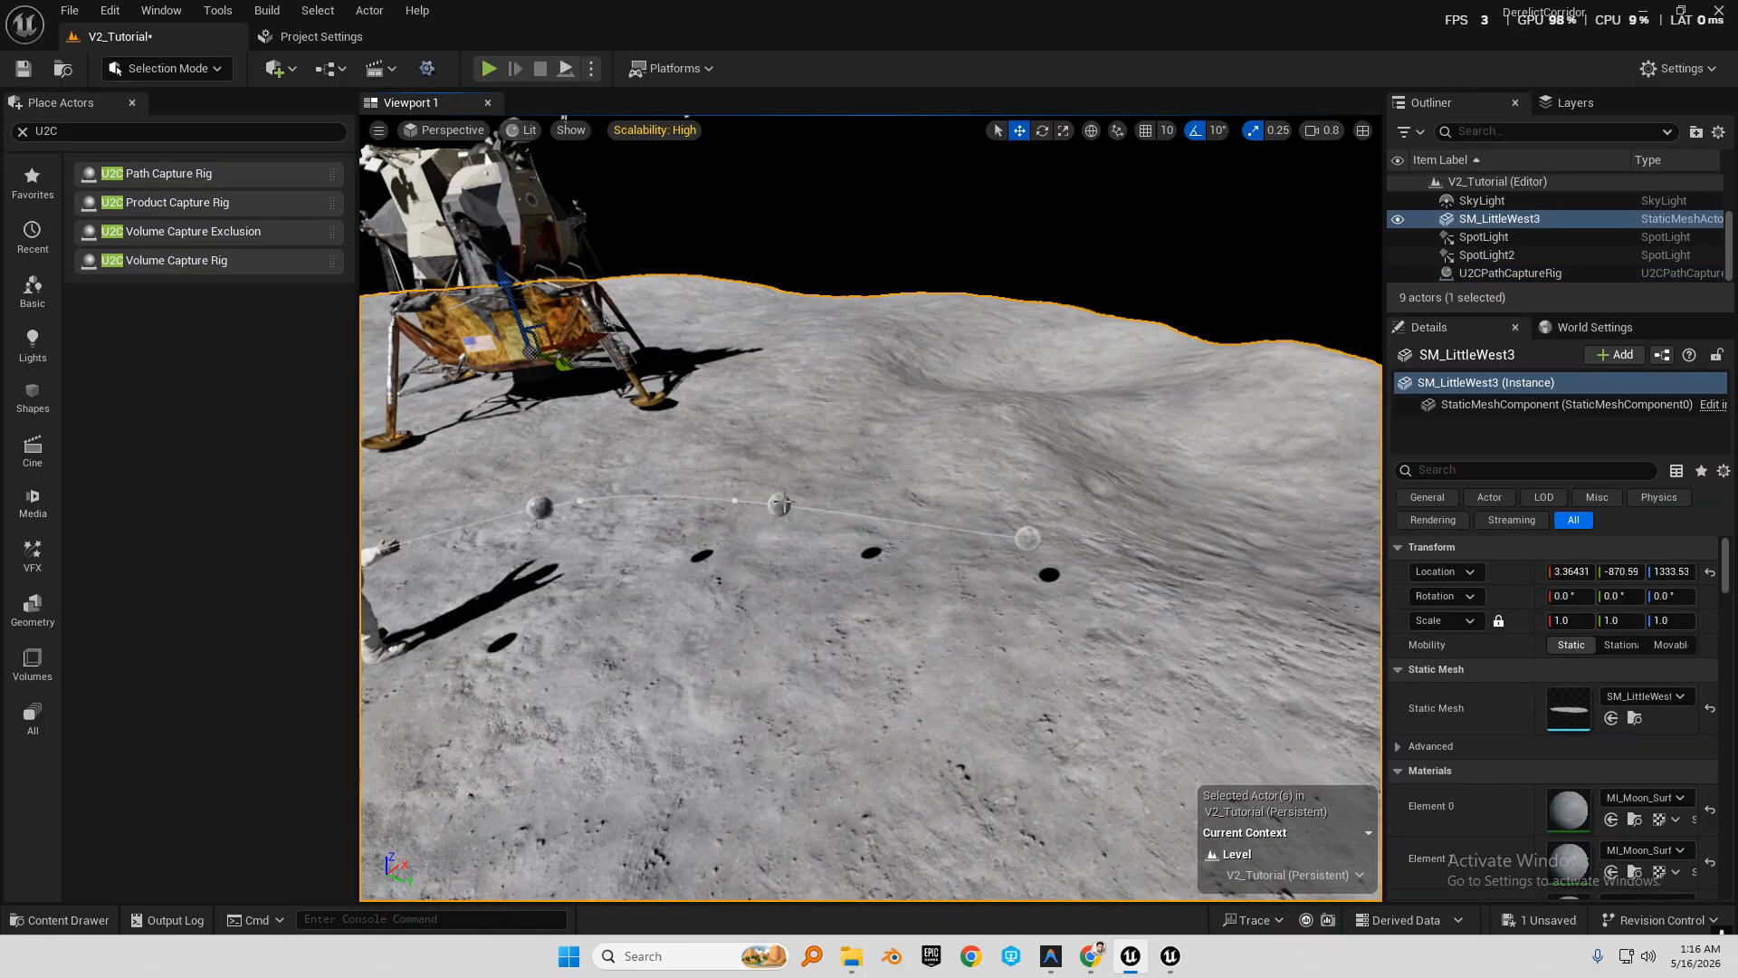
click(782, 505)
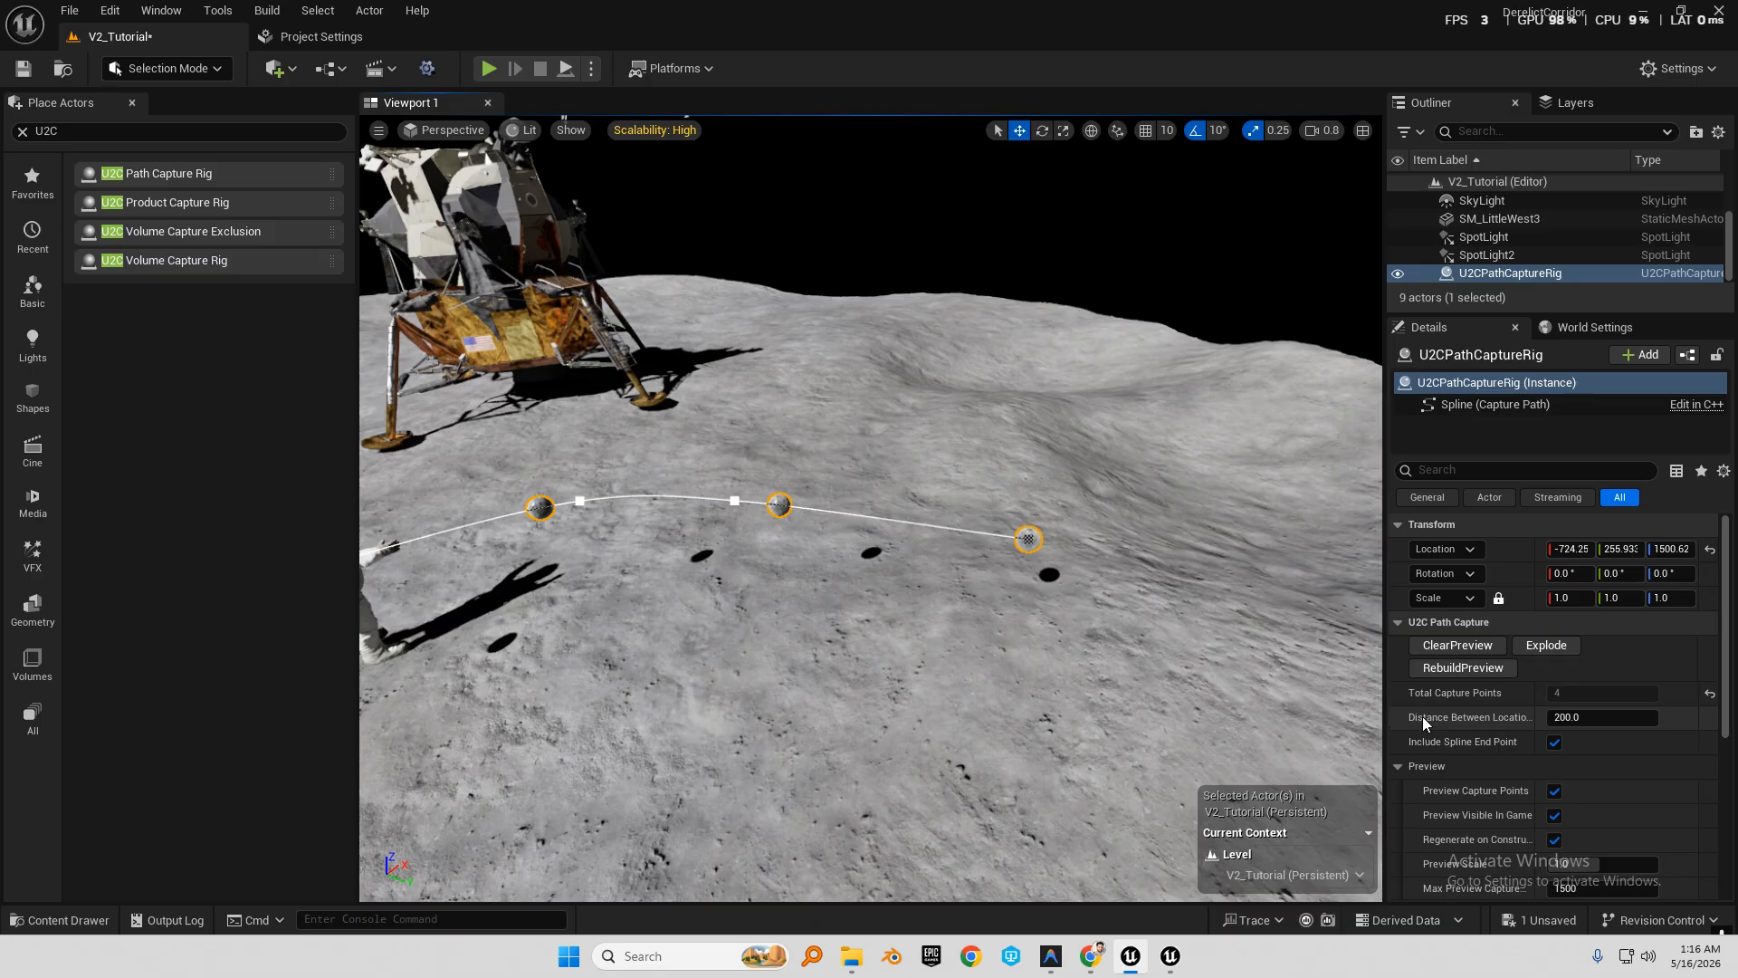
click(1592, 718)
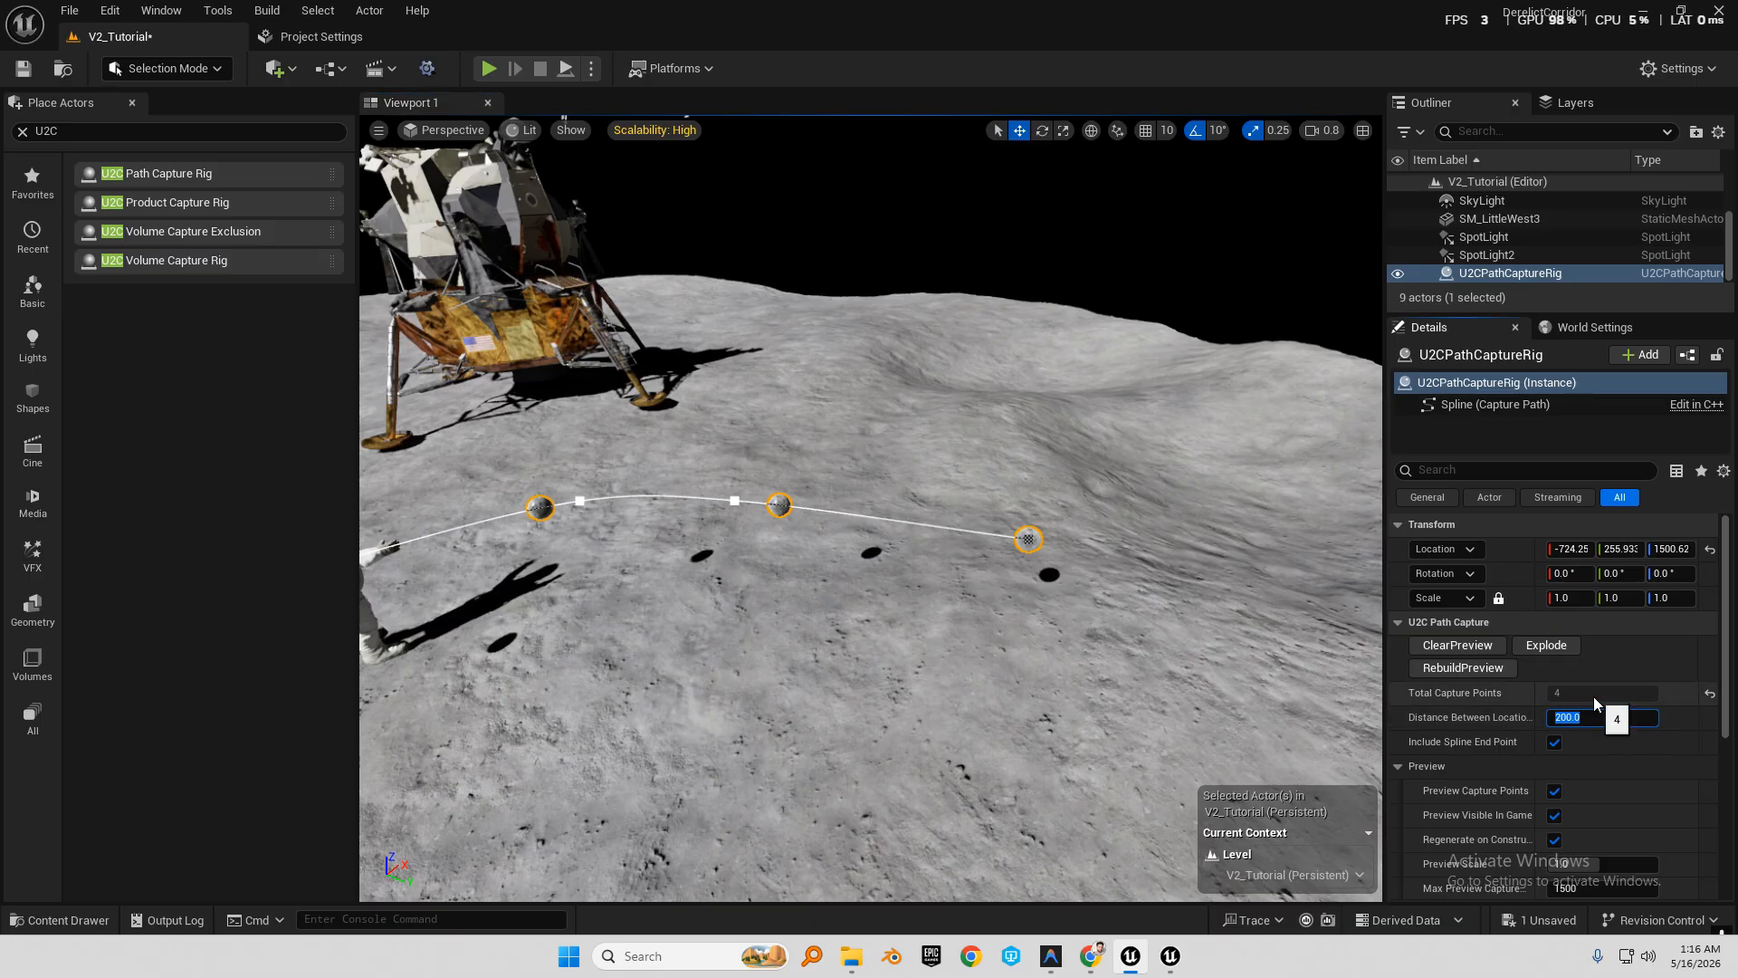
key(Return)
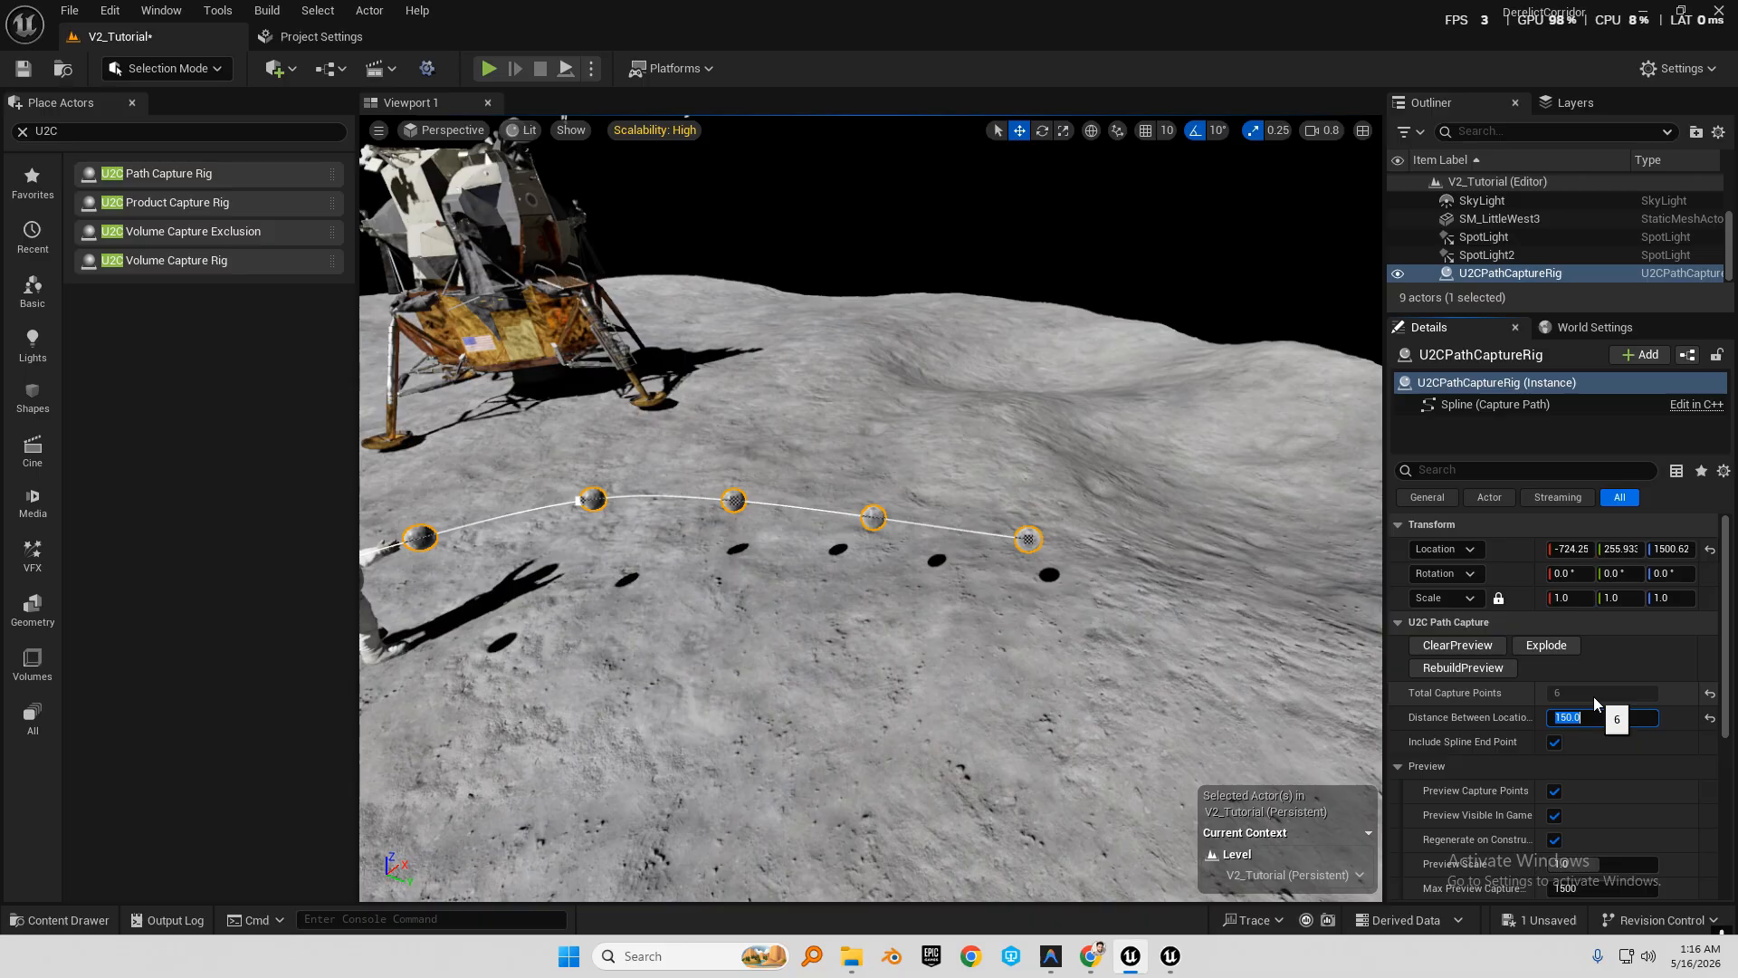
text(100)
key(Return)
Duplicate the path capture rig and place the copy alongside the original path at about X -764, Y 354.
right_drag(804, 699, 905, 715)
click(817, 601)
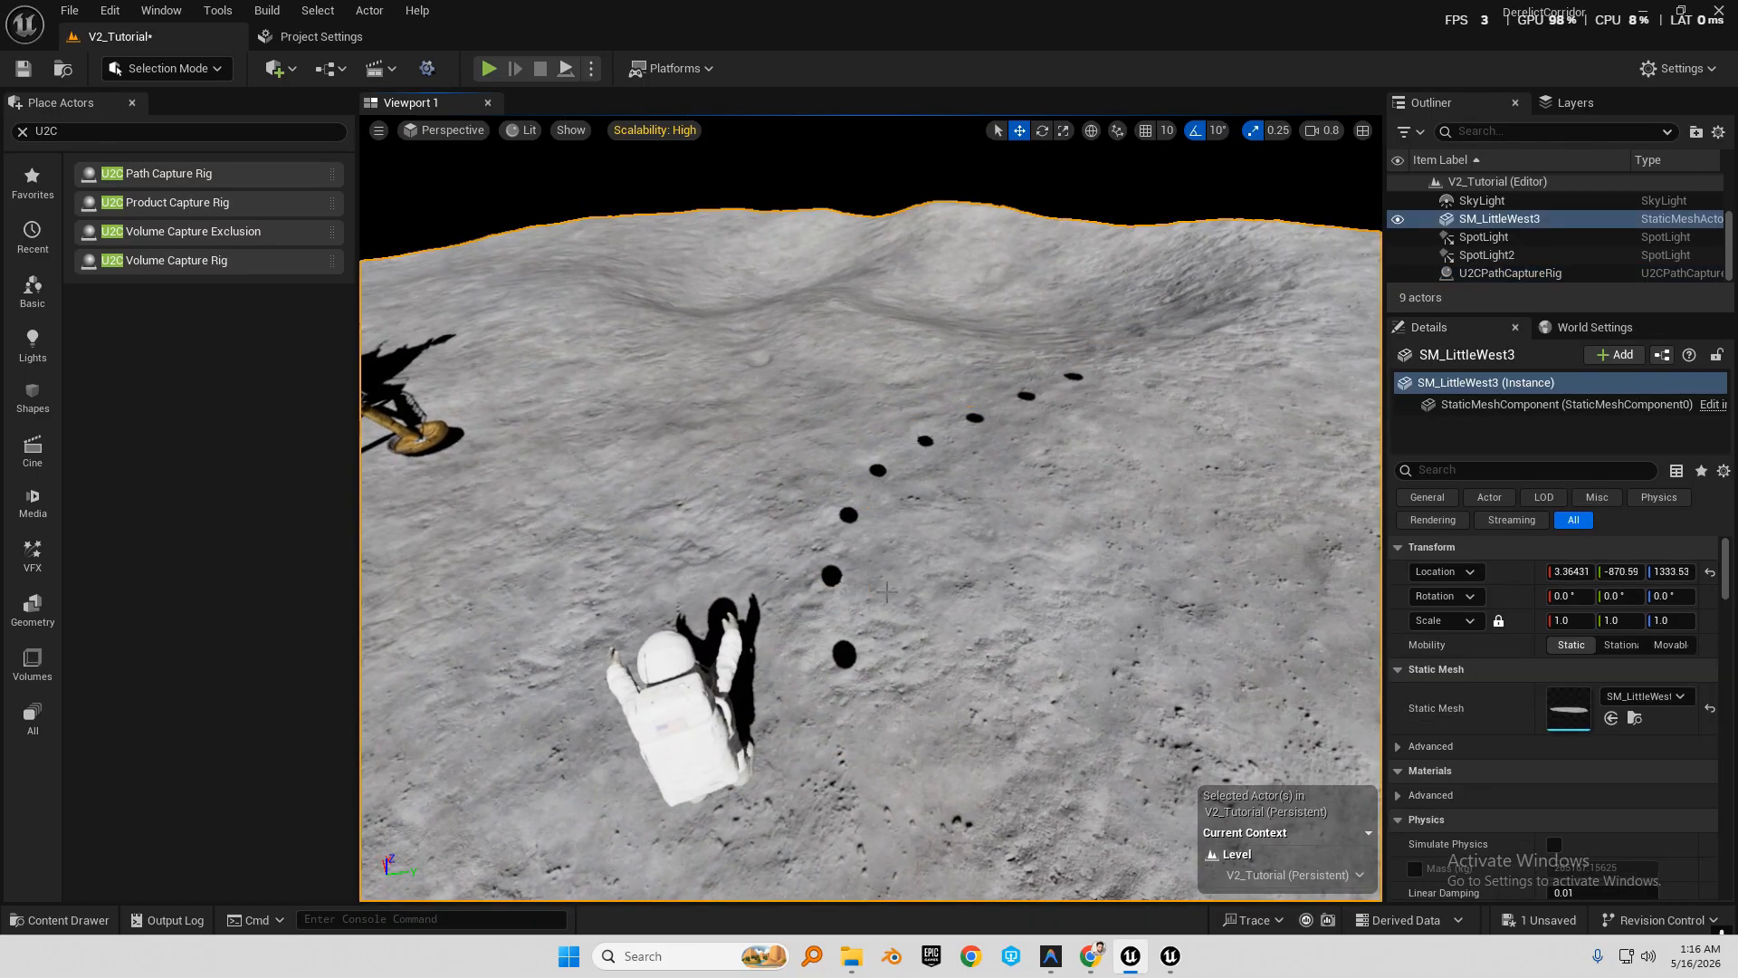
click(866, 610)
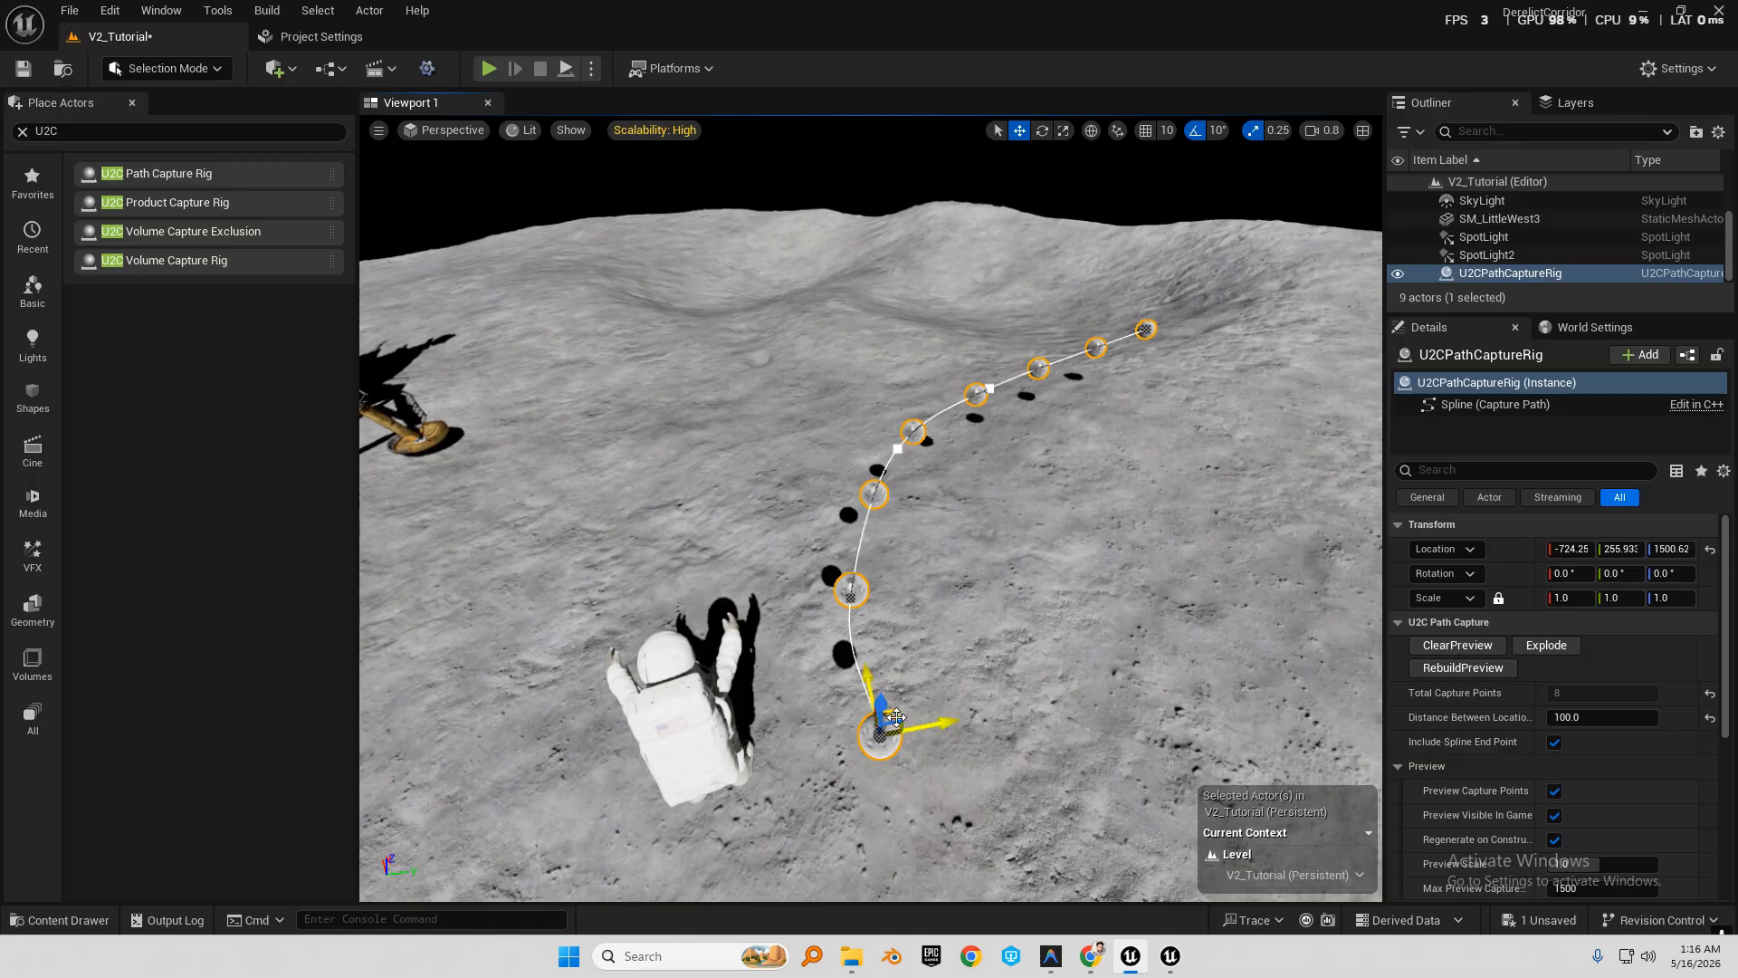
alt+drag(894, 718, 1018, 699)
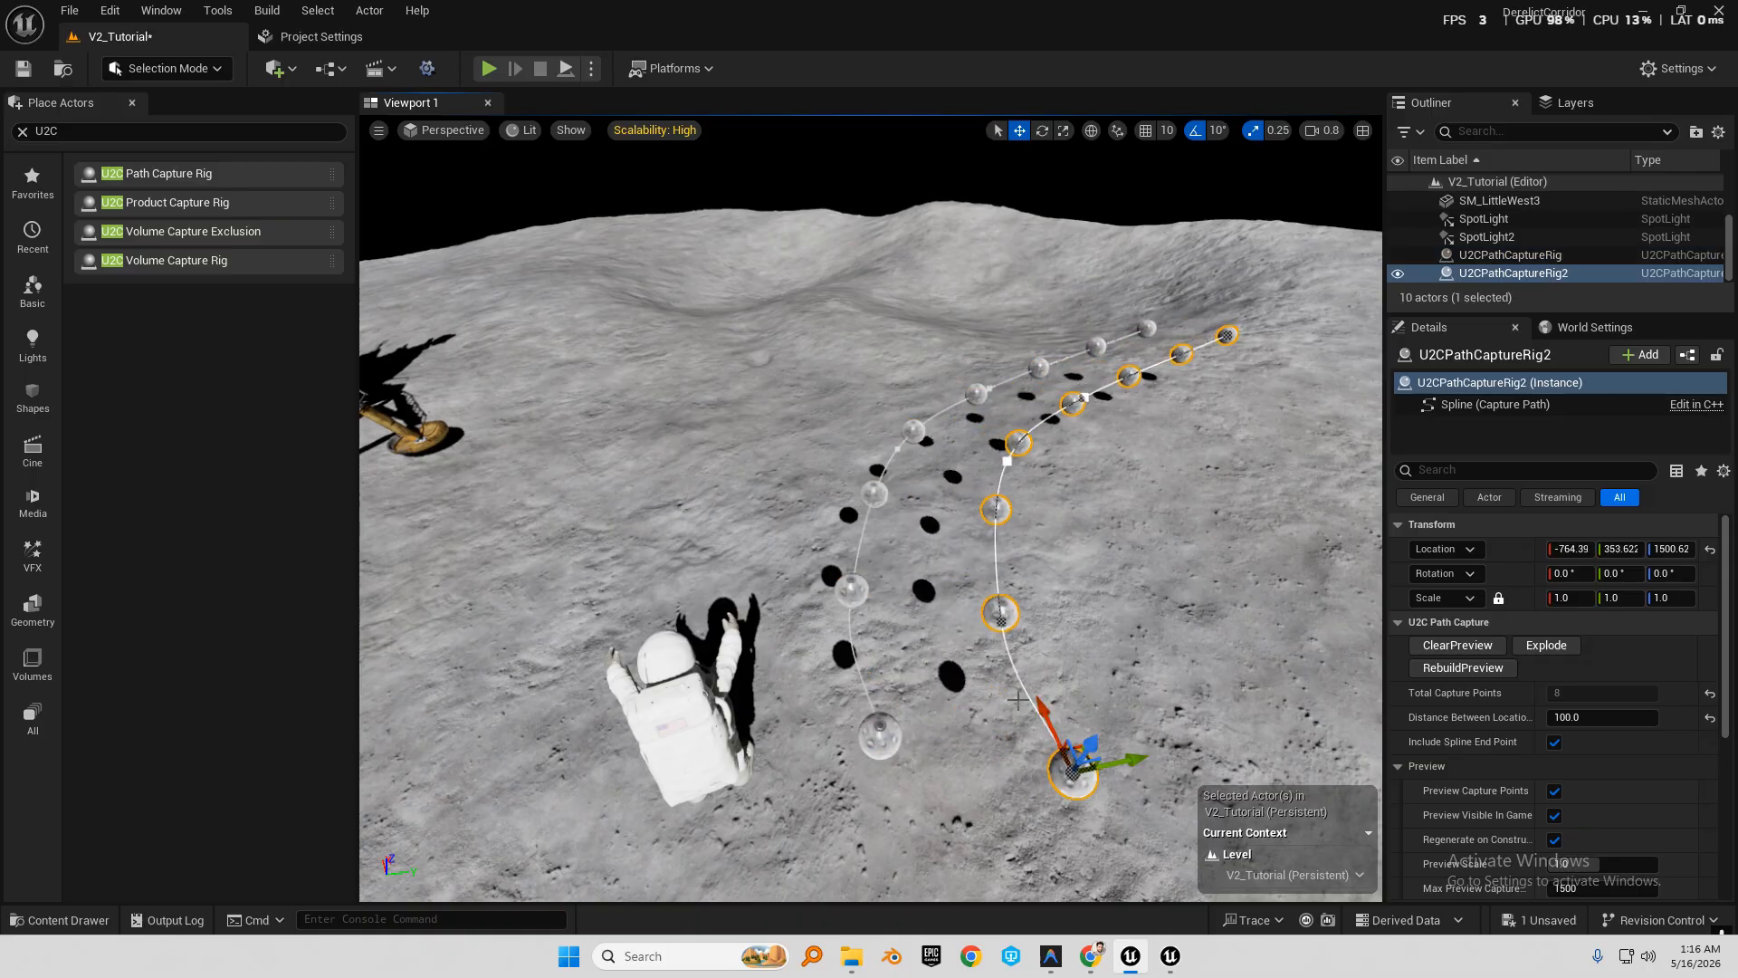
right_drag(1017, 699, 932, 625)
key(g)
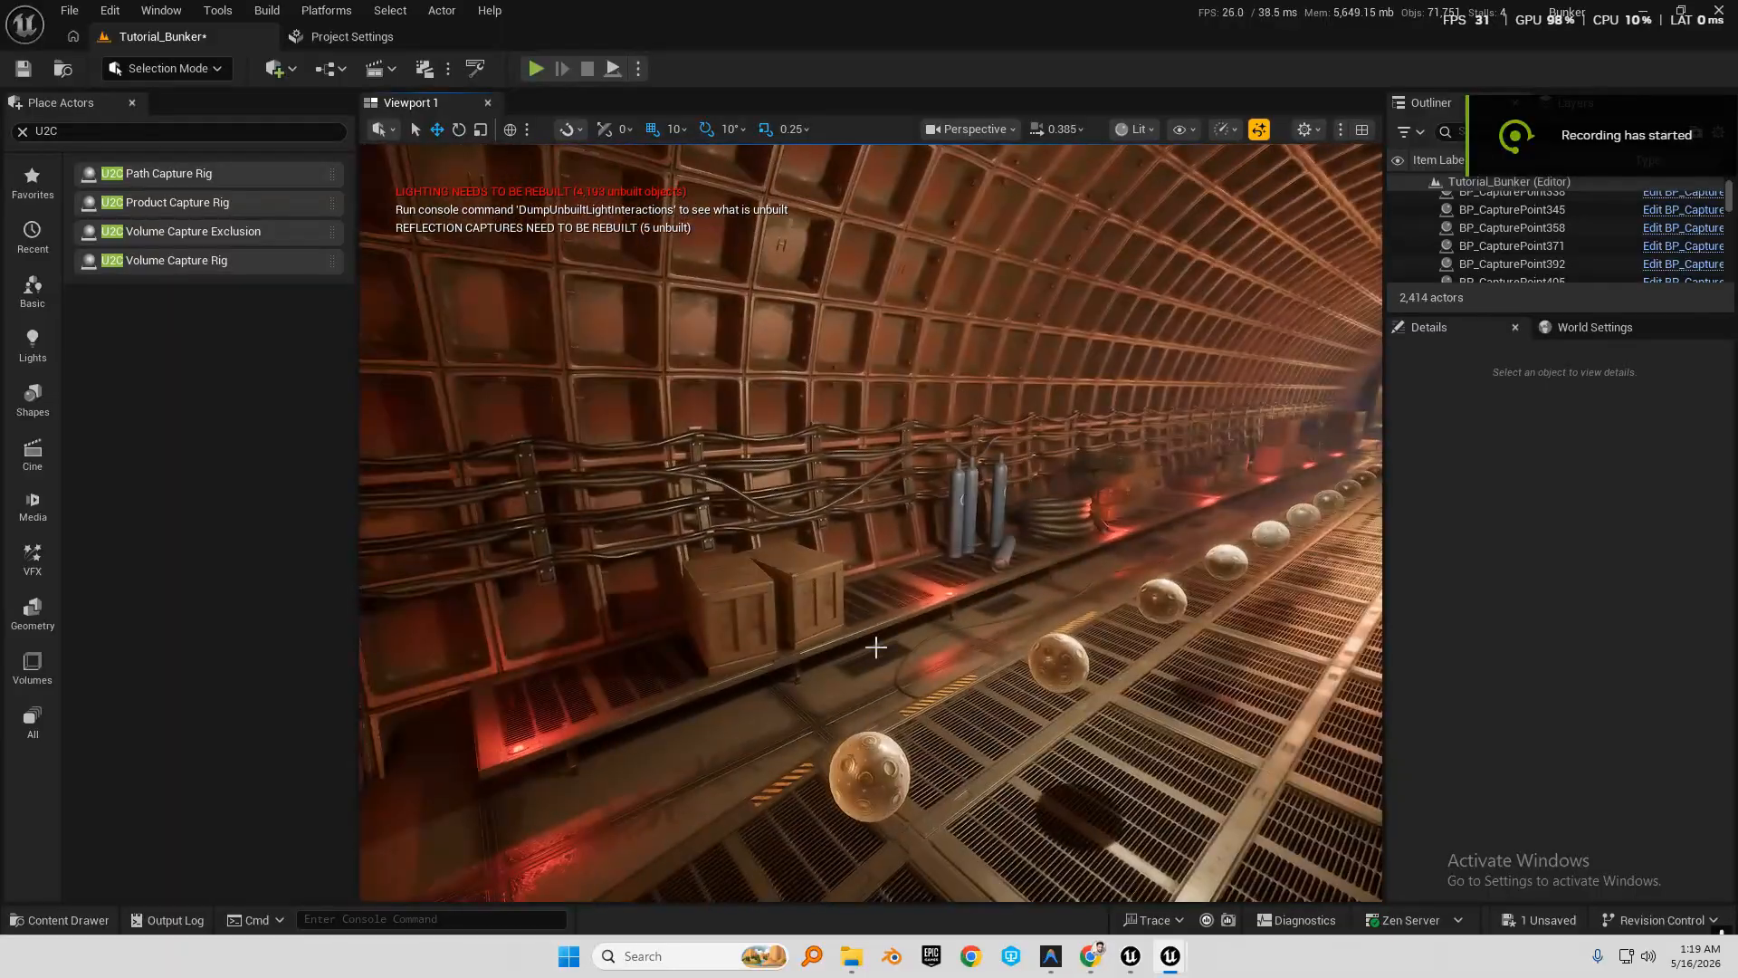
Examine the path capture rig's line of capture points along the bunker tunnel.
key(g)
right_drag(876, 648, 1050, 639)
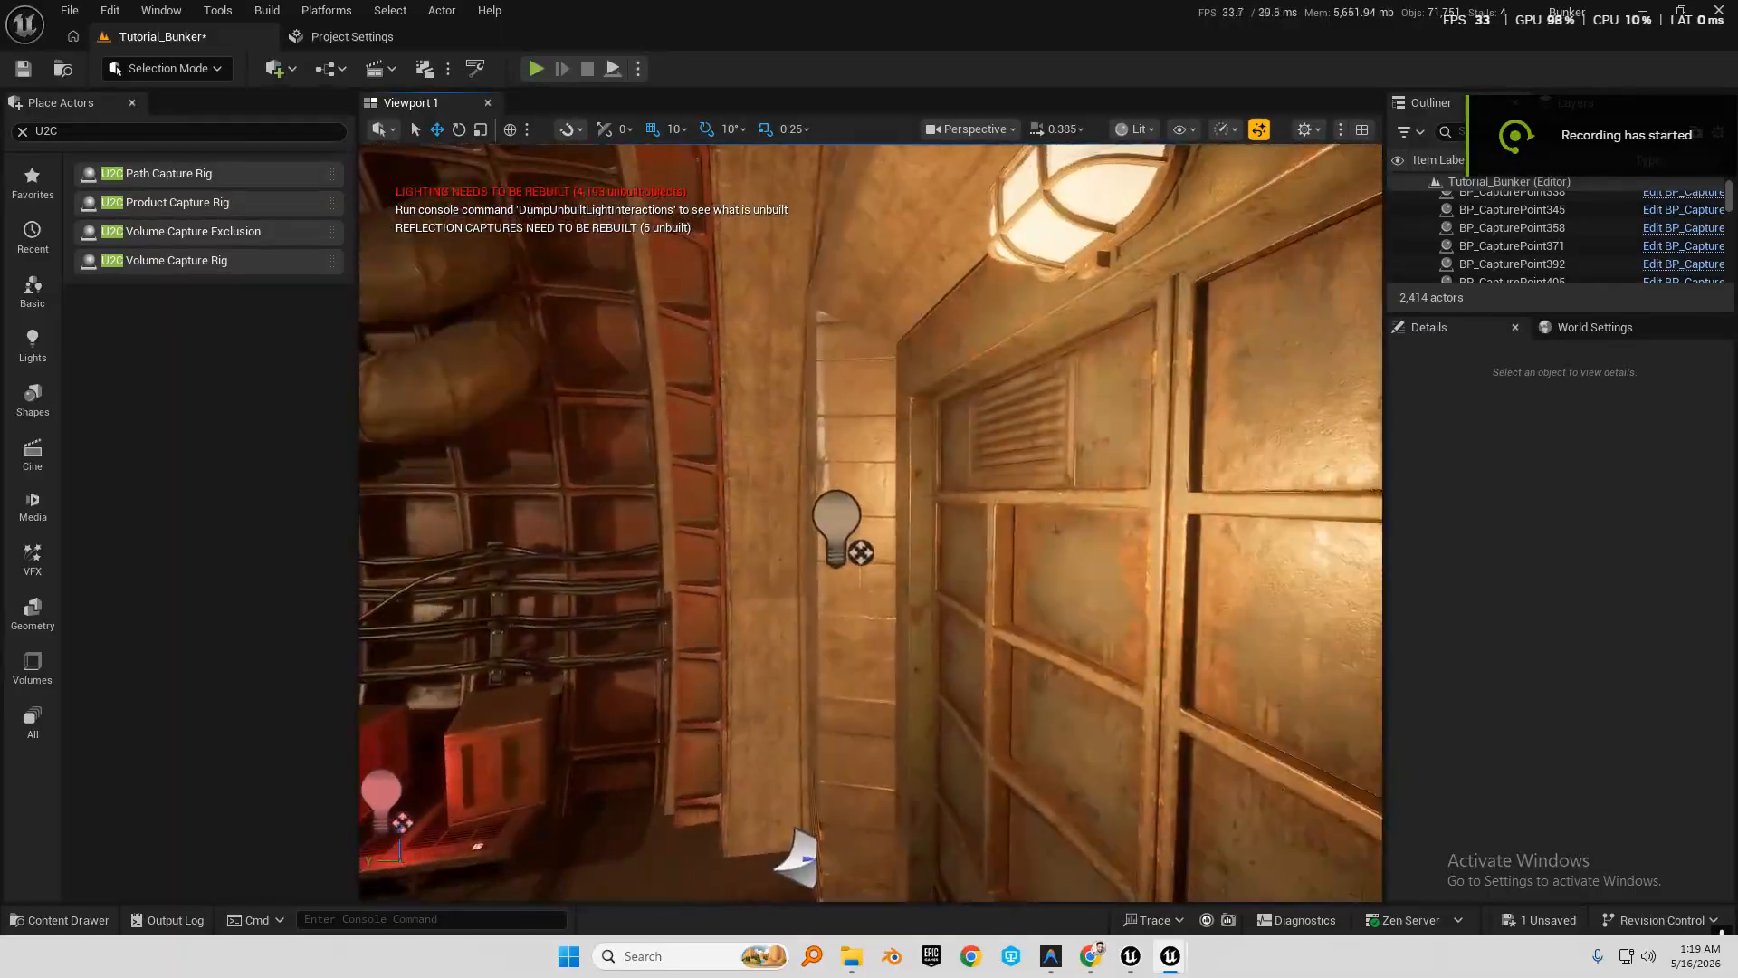
right_drag(871, 579, 579, 580)
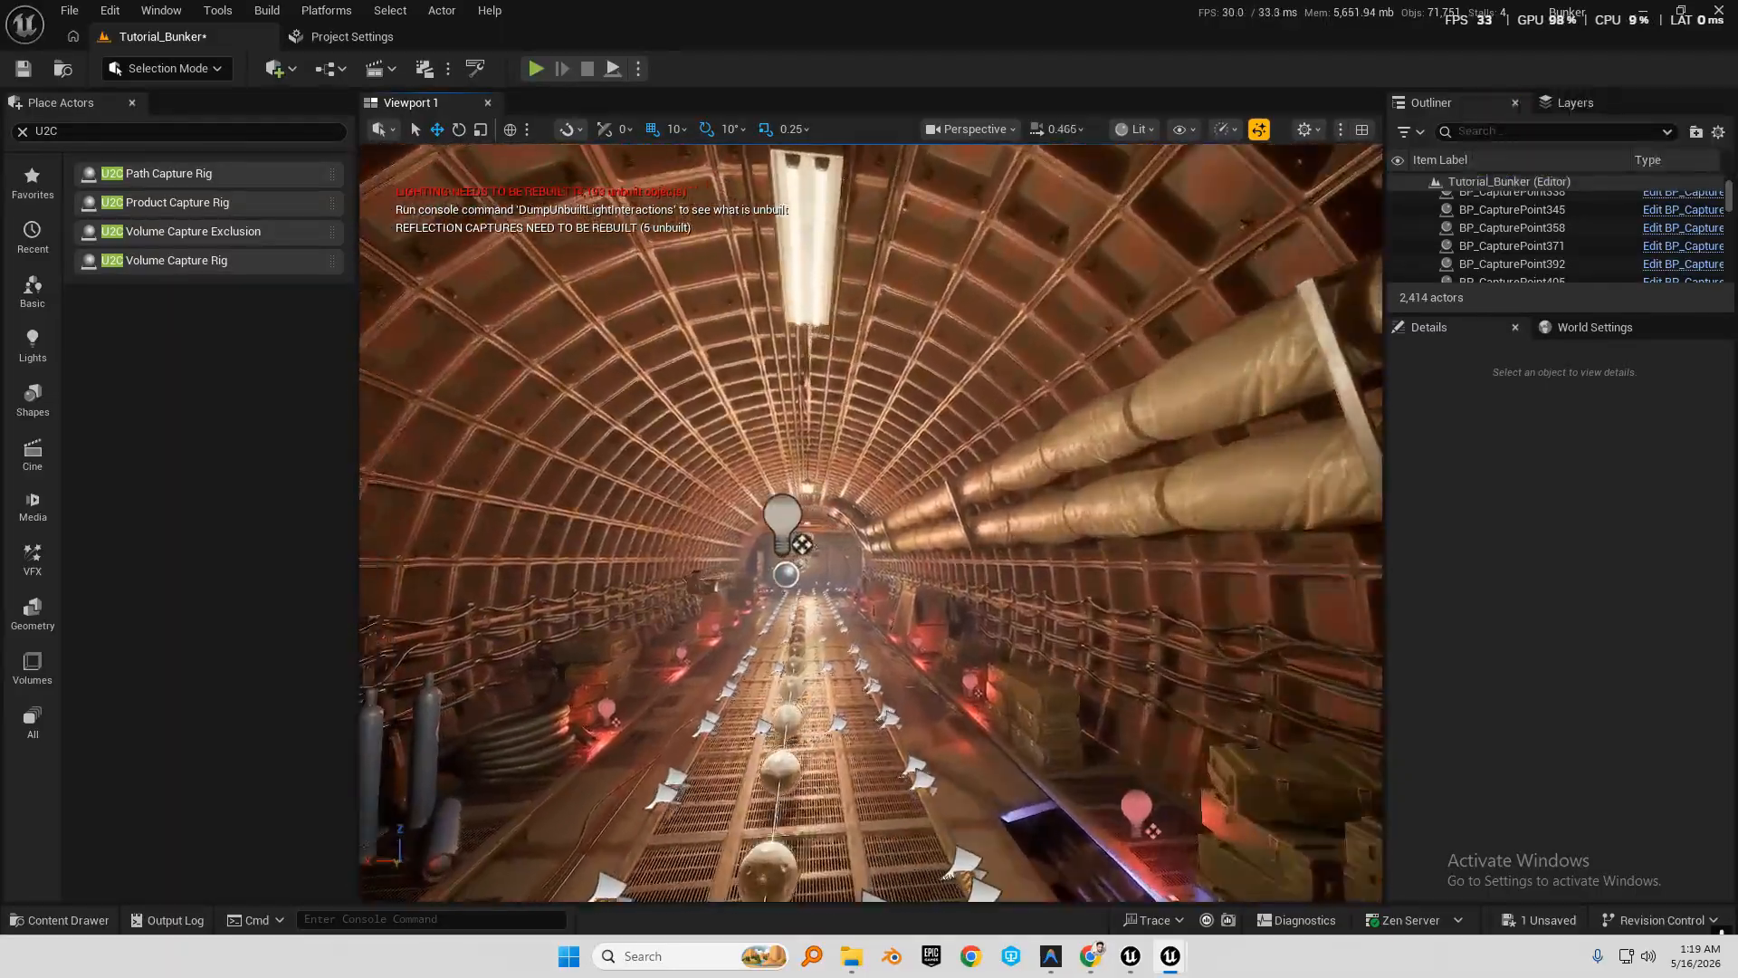
key(w)
right_drag(871, 543, 1032, 670)
key(s)
scroll(871, 543, up, 2)
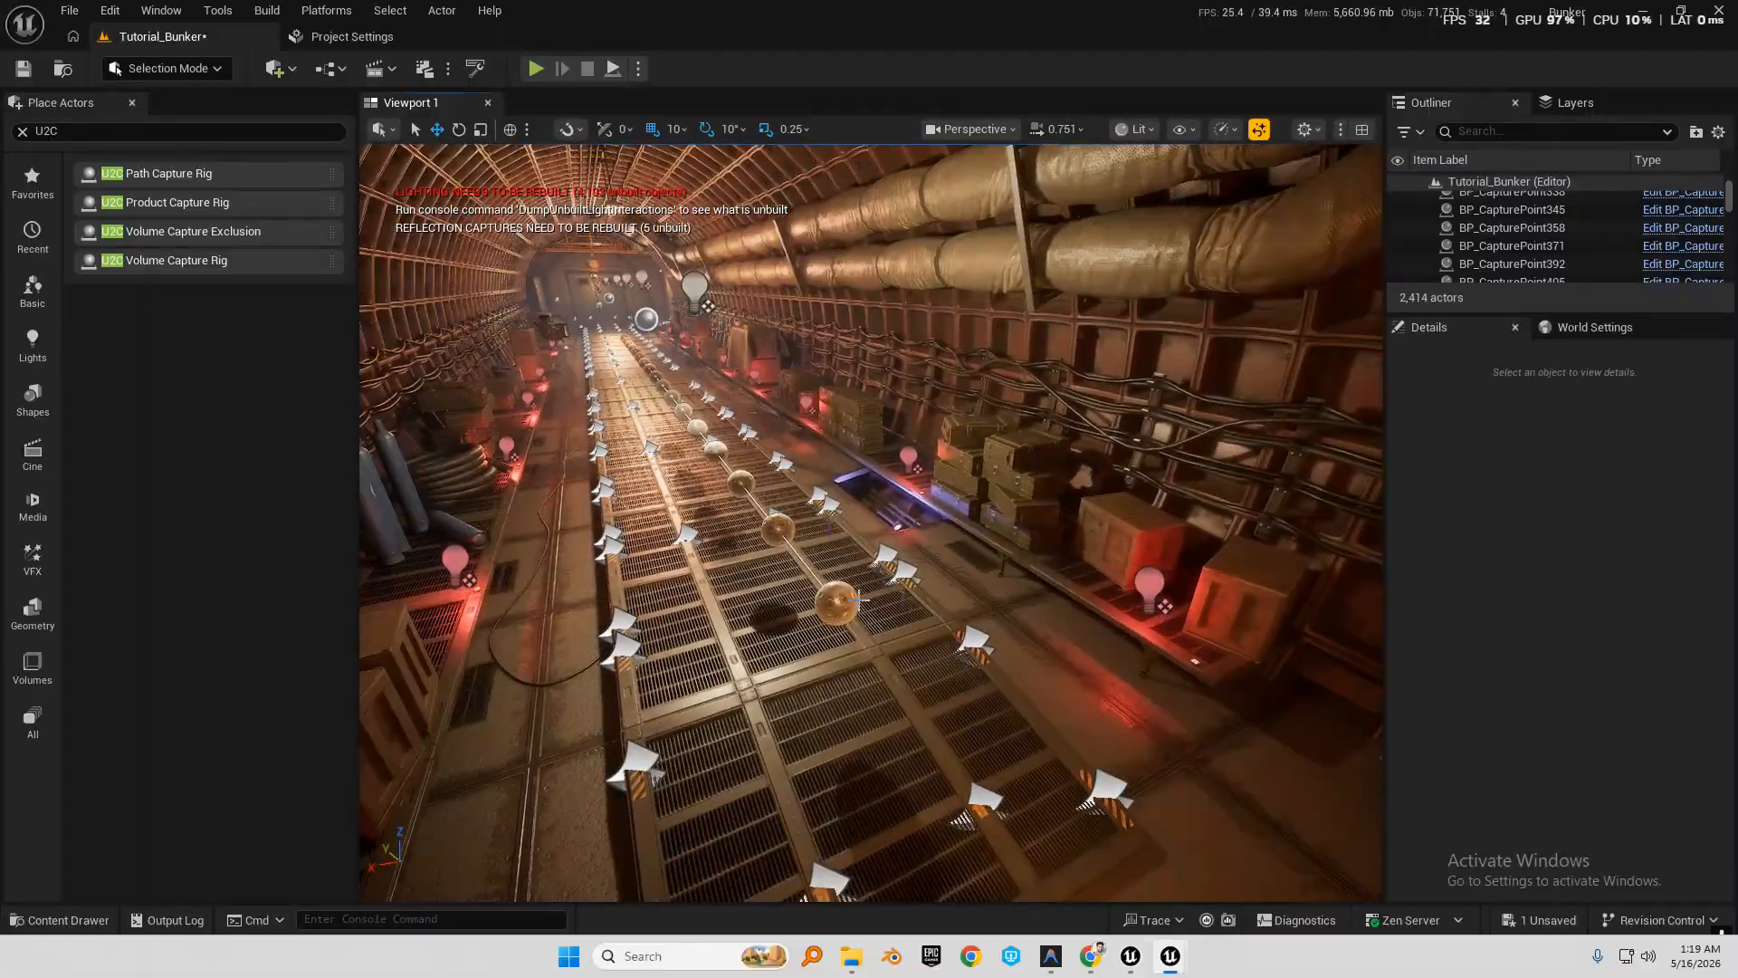
Duplicate the tunnel's path capture rig and place the copy along one wall at X 2760, Y -1560, Z 750.
click(859, 599)
key(d)
right_drag(859, 600, 751, 575)
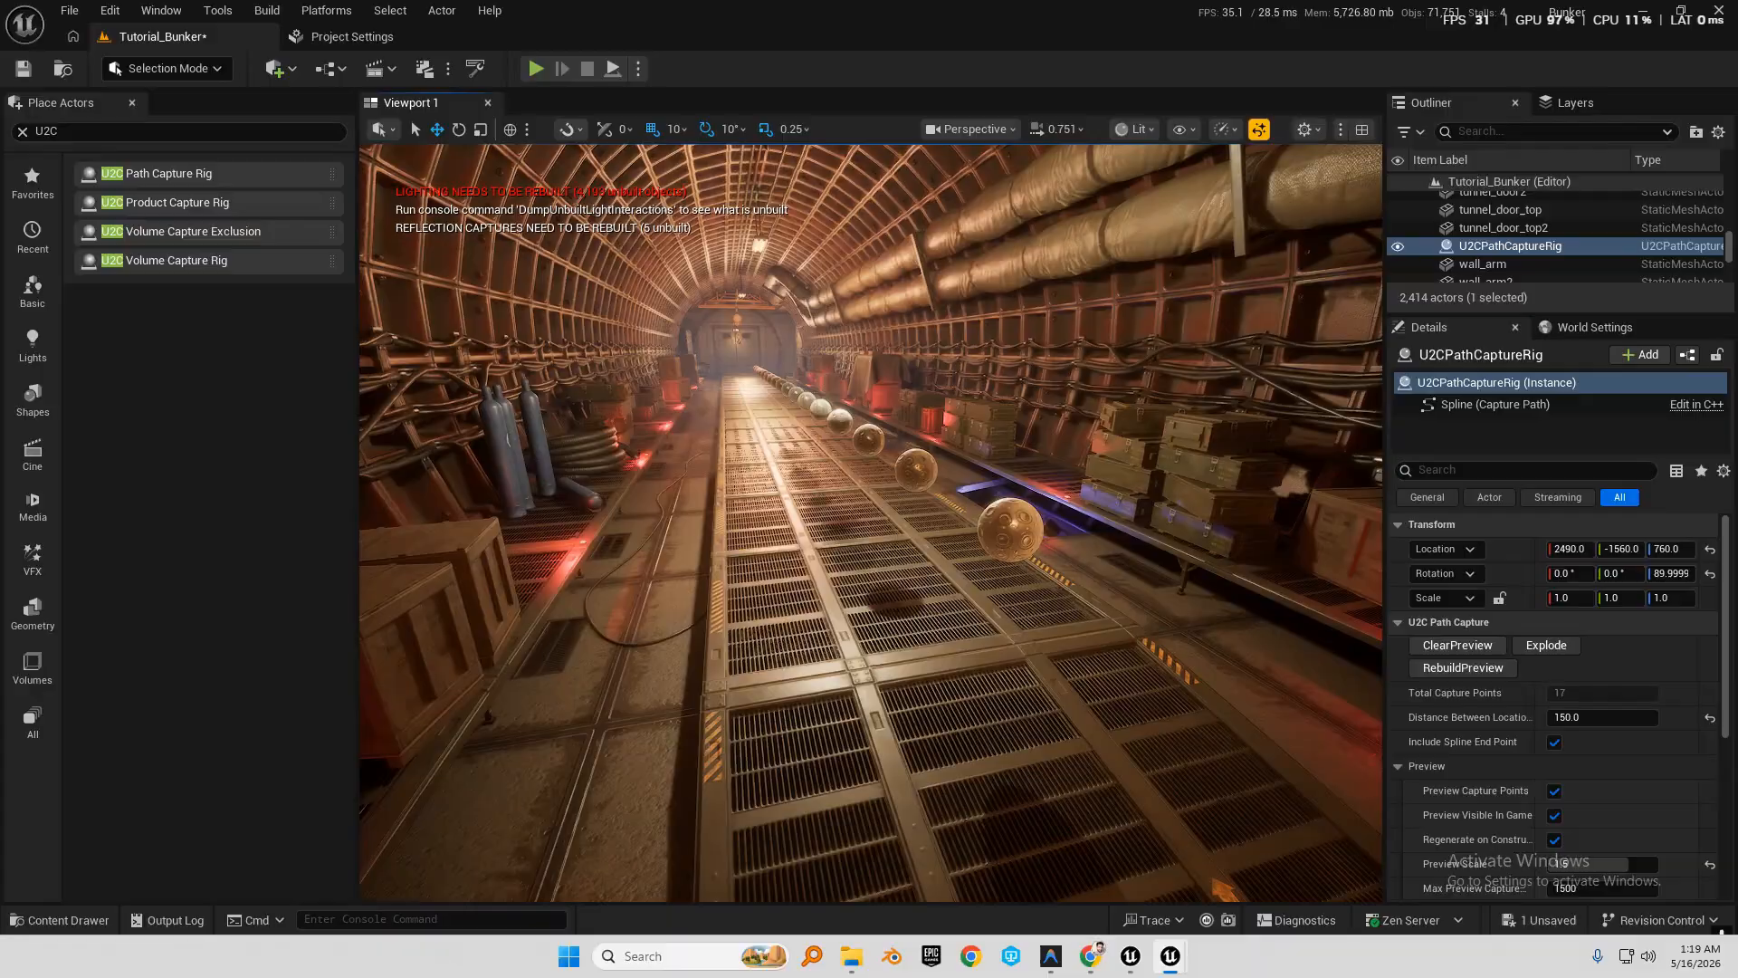
key(a)
mouse_move(887, 585)
right_down()
mouse_move(996, 607)
mouse_move(887, 584)
right_up()
key(d)
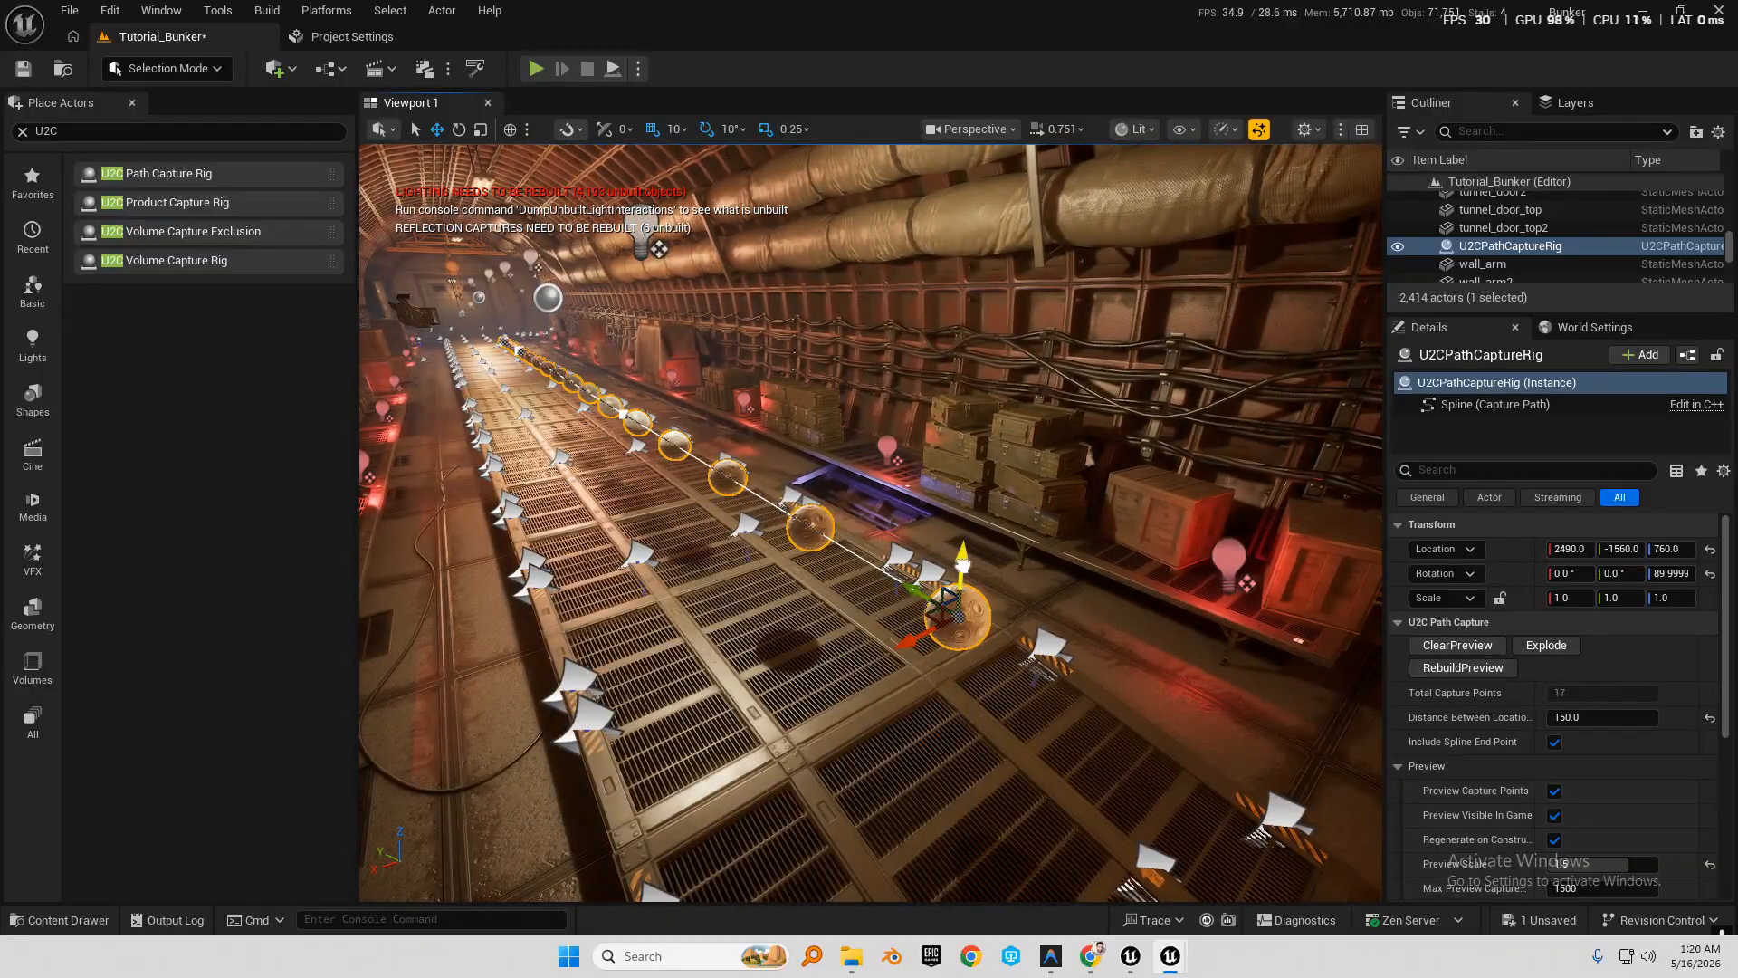
alt+drag(914, 654, 692, 768)
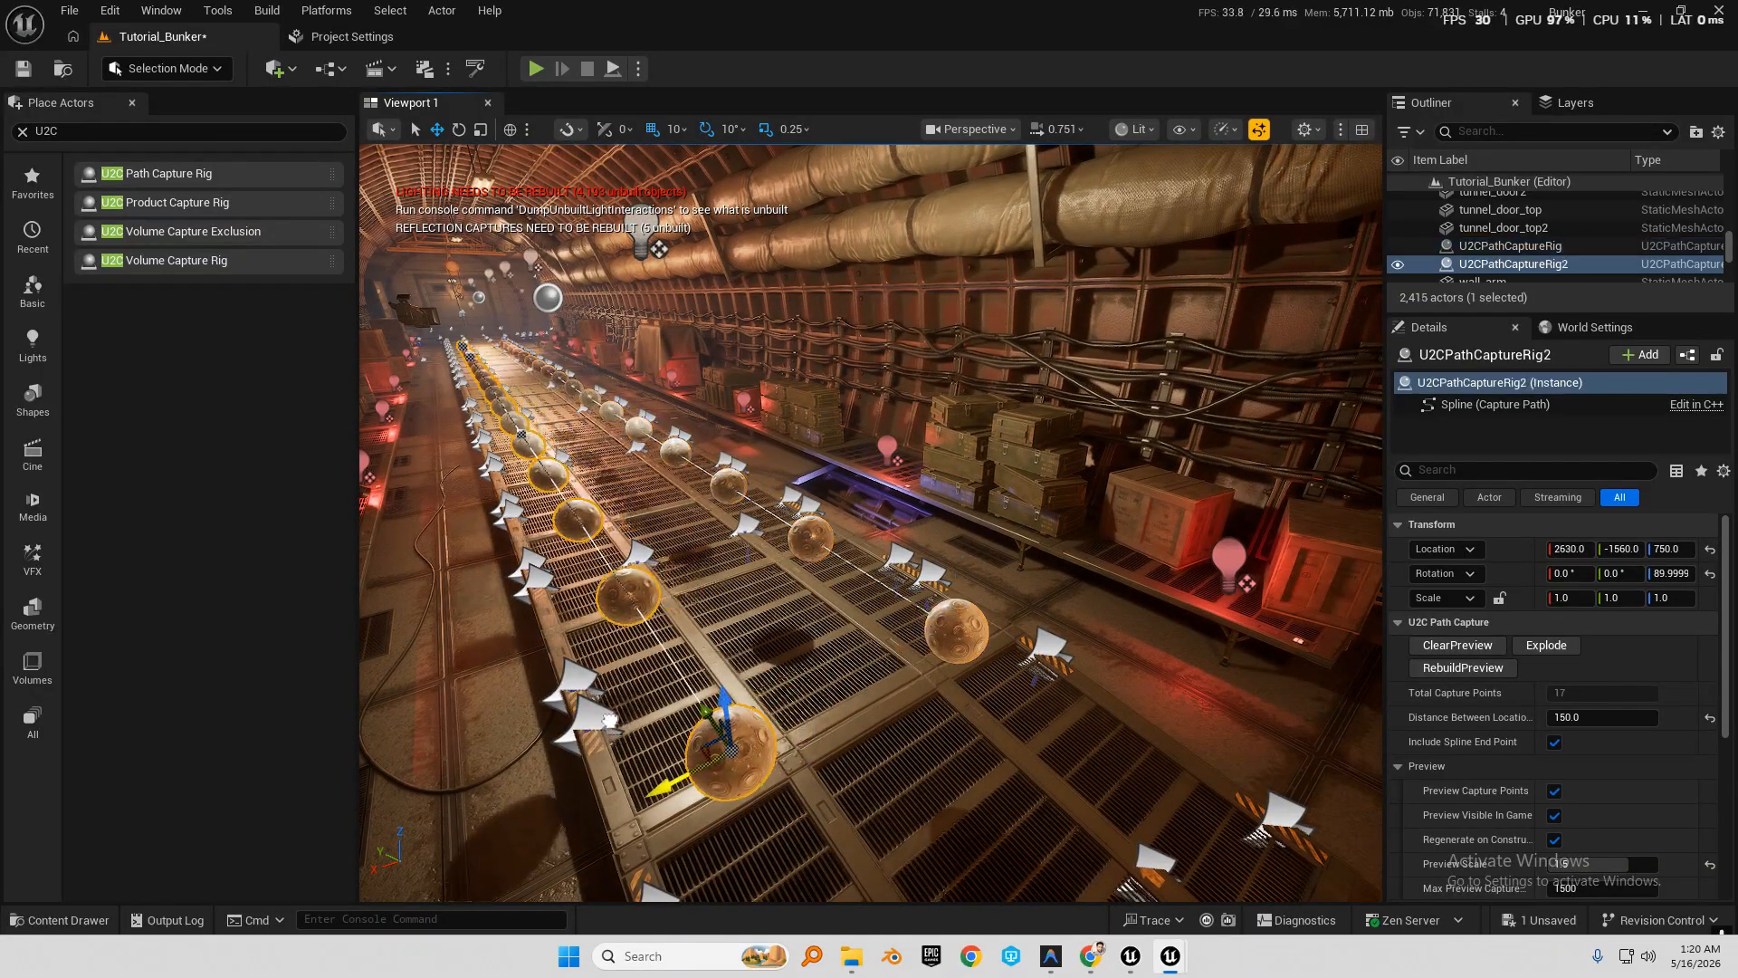
right_drag(933, 737, 734, 668)
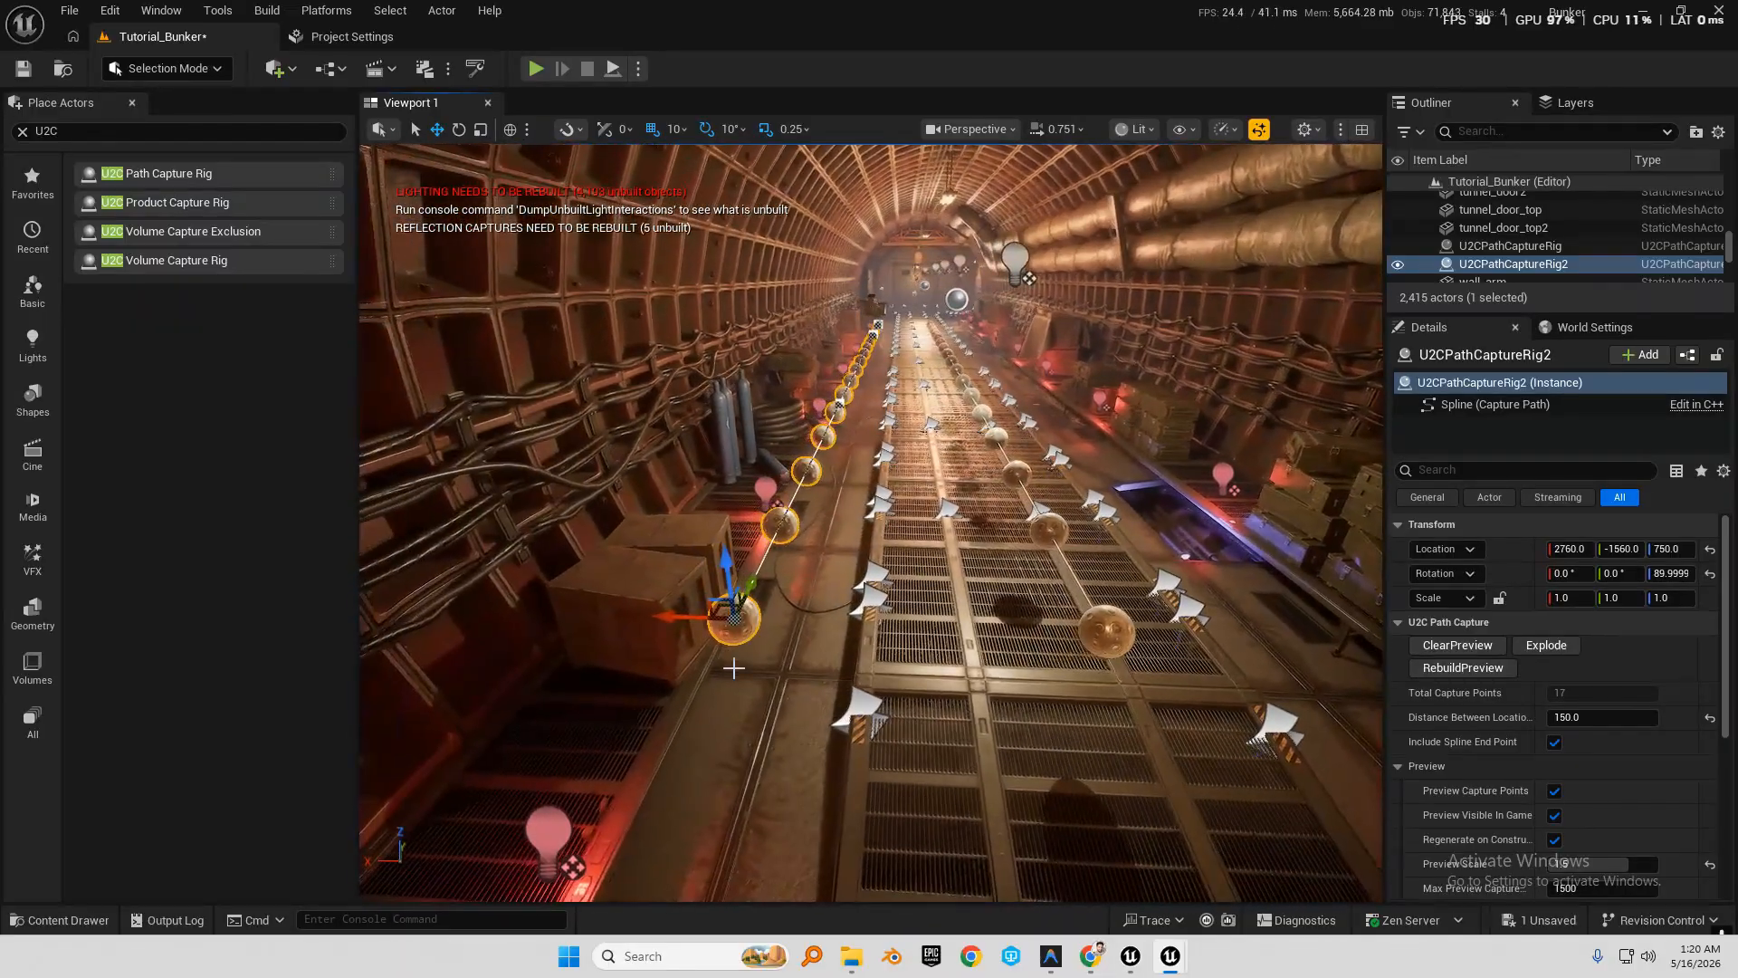
Duplicate the wall-side path capture rig and place the copy along the opposite side of the tunnel at X 2190.
alt+drag(671, 614, 796, 602)
right_drag(797, 602, 897, 606)
alt+shift+drag(998, 624, 1012, 627)
right_drag(1013, 627, 942, 598)
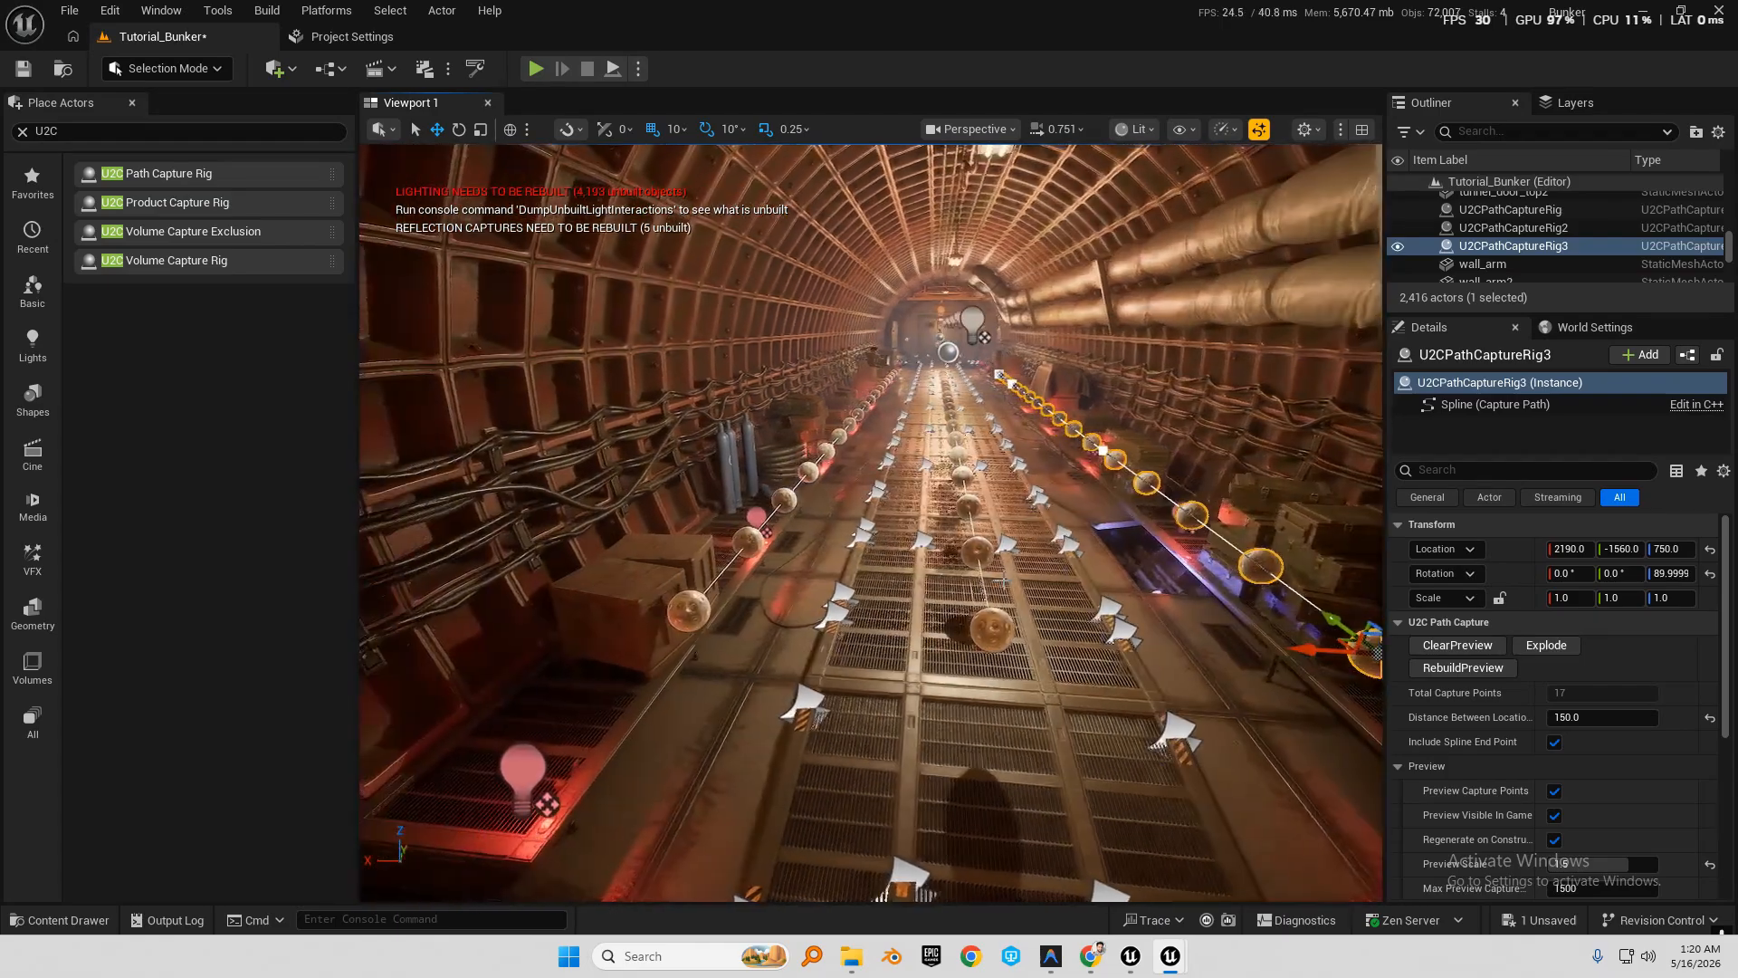
Select all three path capture rigs and duplicate them straight up to Z 990.
ctrl+click(995, 628)
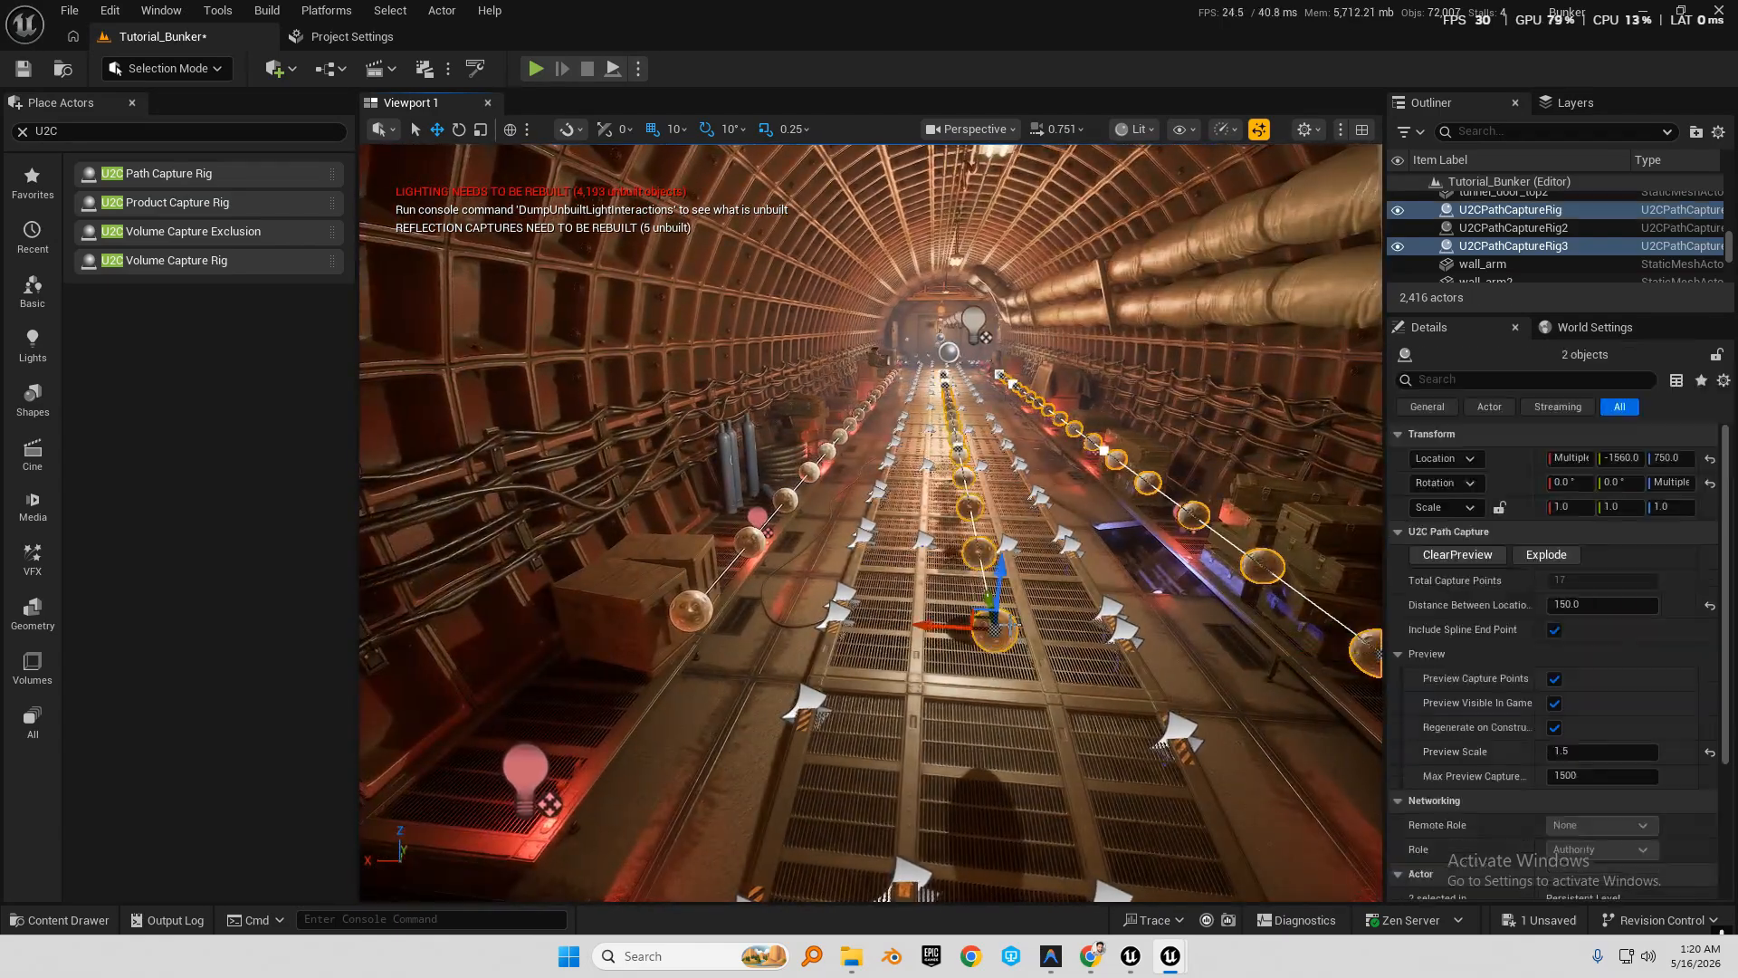
ctrl+click(692, 619)
alt+drag(684, 554, 661, 241)
right_drag(661, 241, 683, 409)
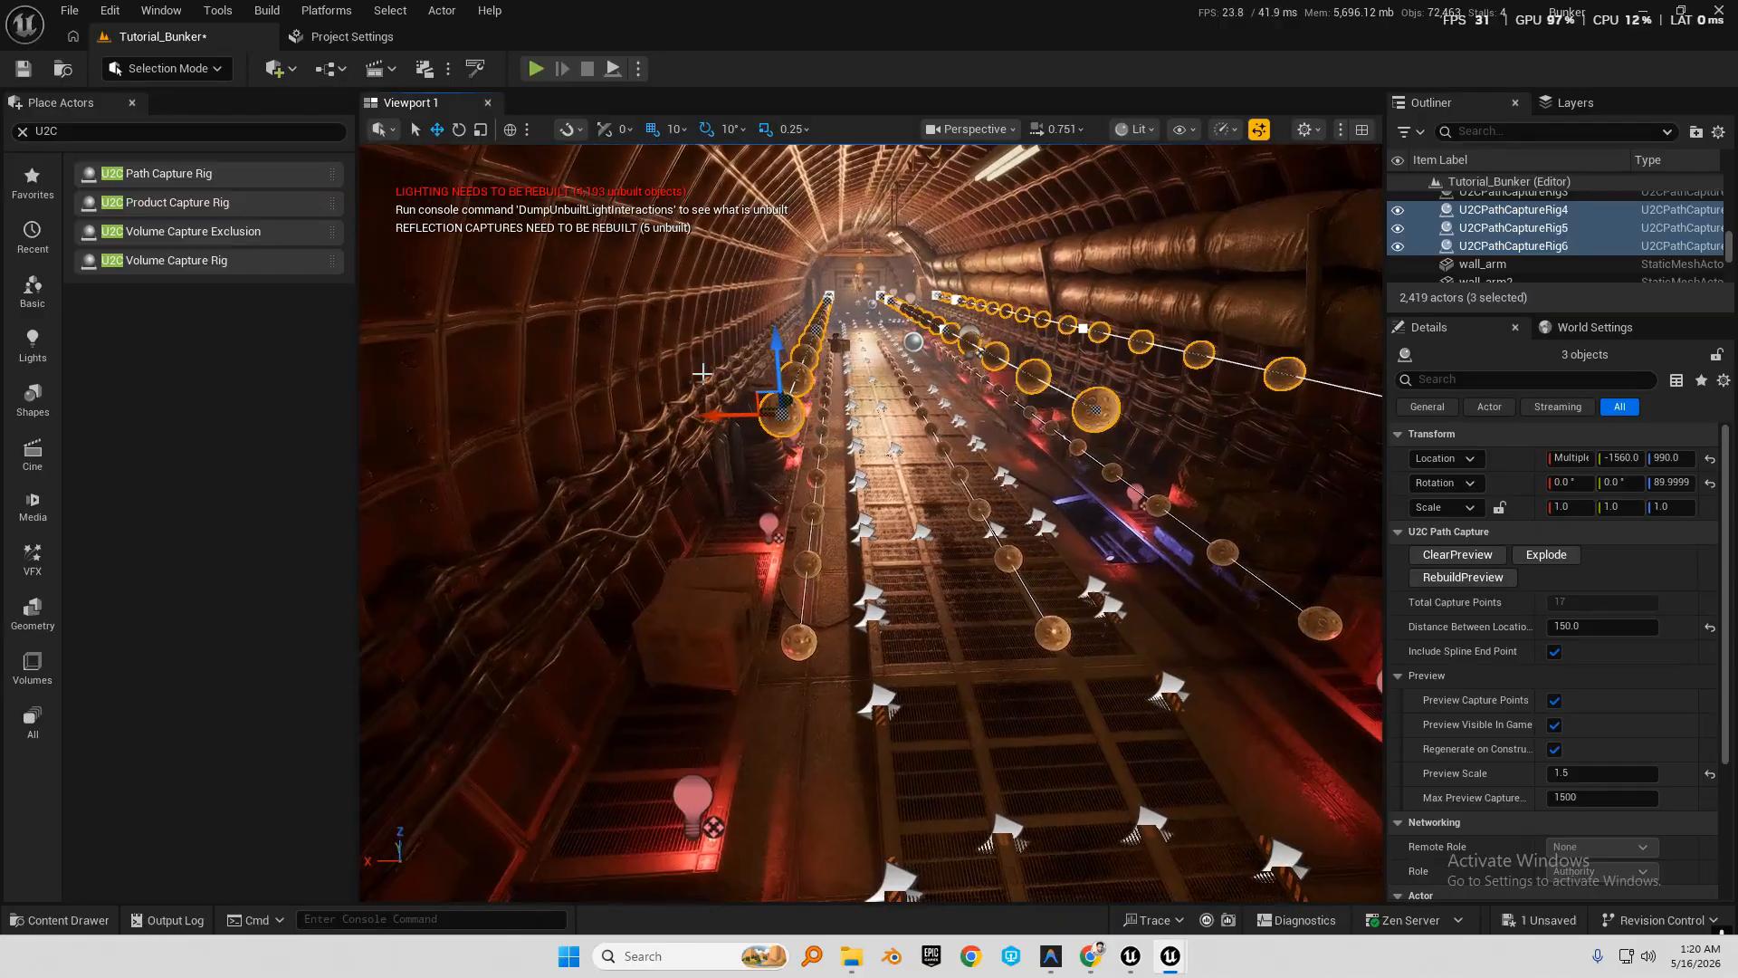
Undo shifting all three upper rigs sideways, and move only the upper rig above the crates outward to X 2840.
drag(719, 412, 605, 412)
key(ctrl+z)
click(602, 377)
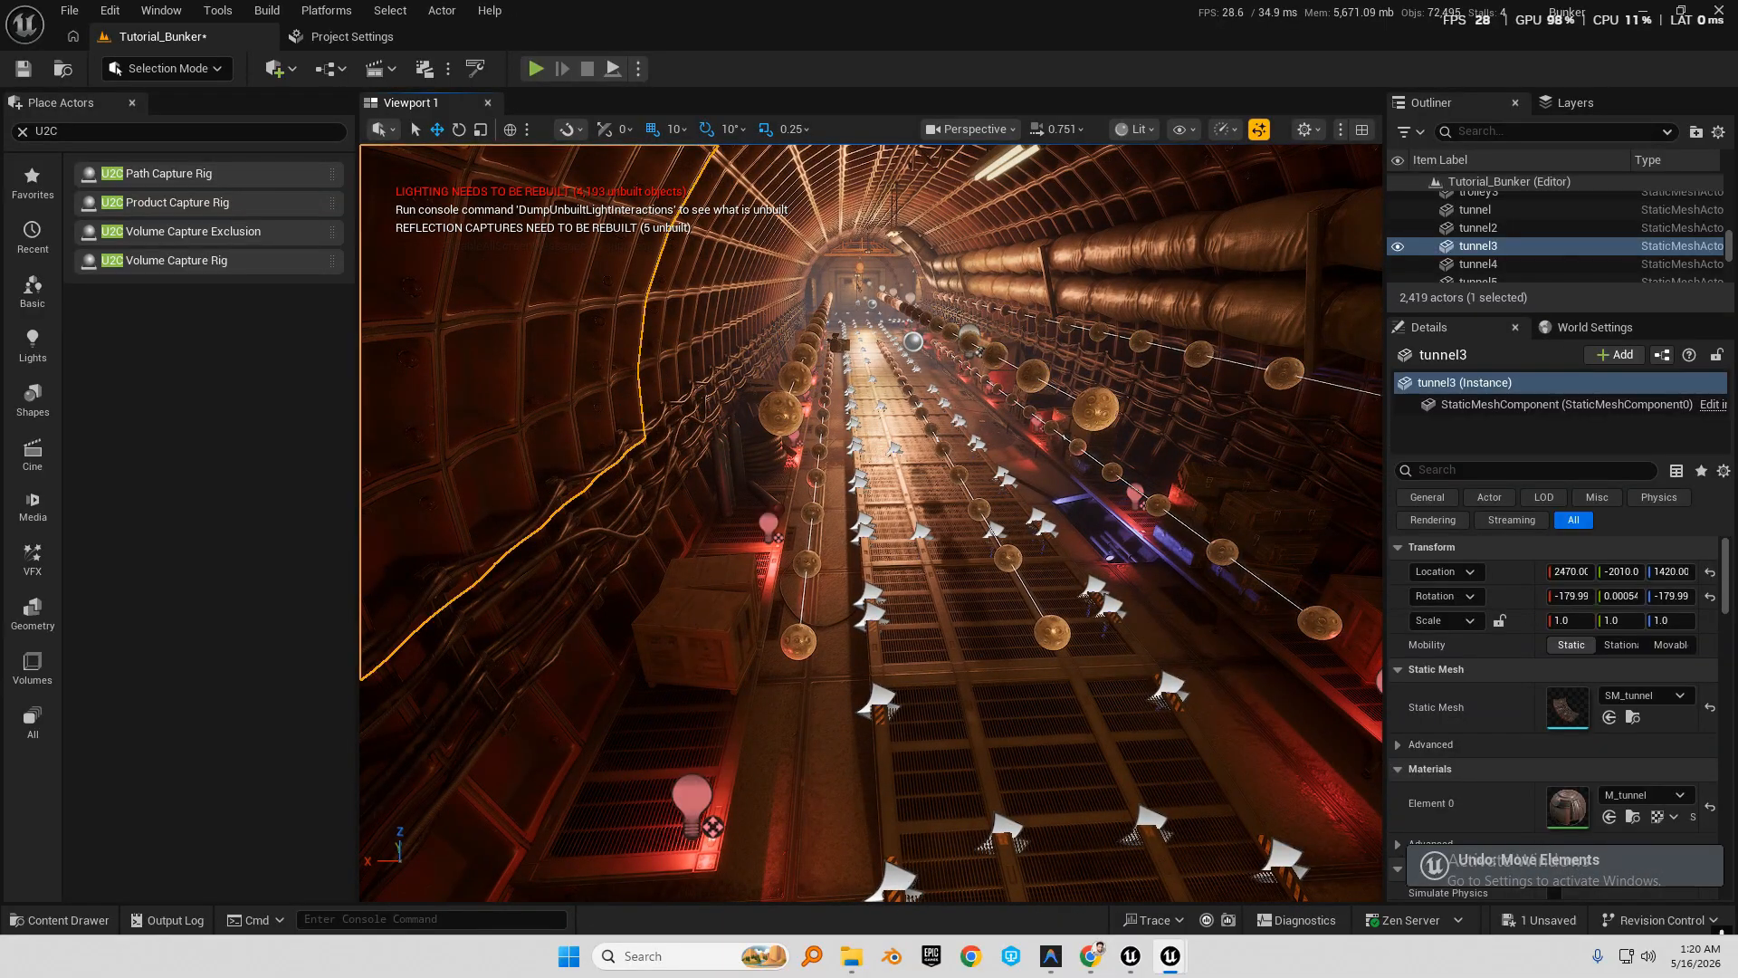
click(740, 405)
drag(731, 412, 649, 412)
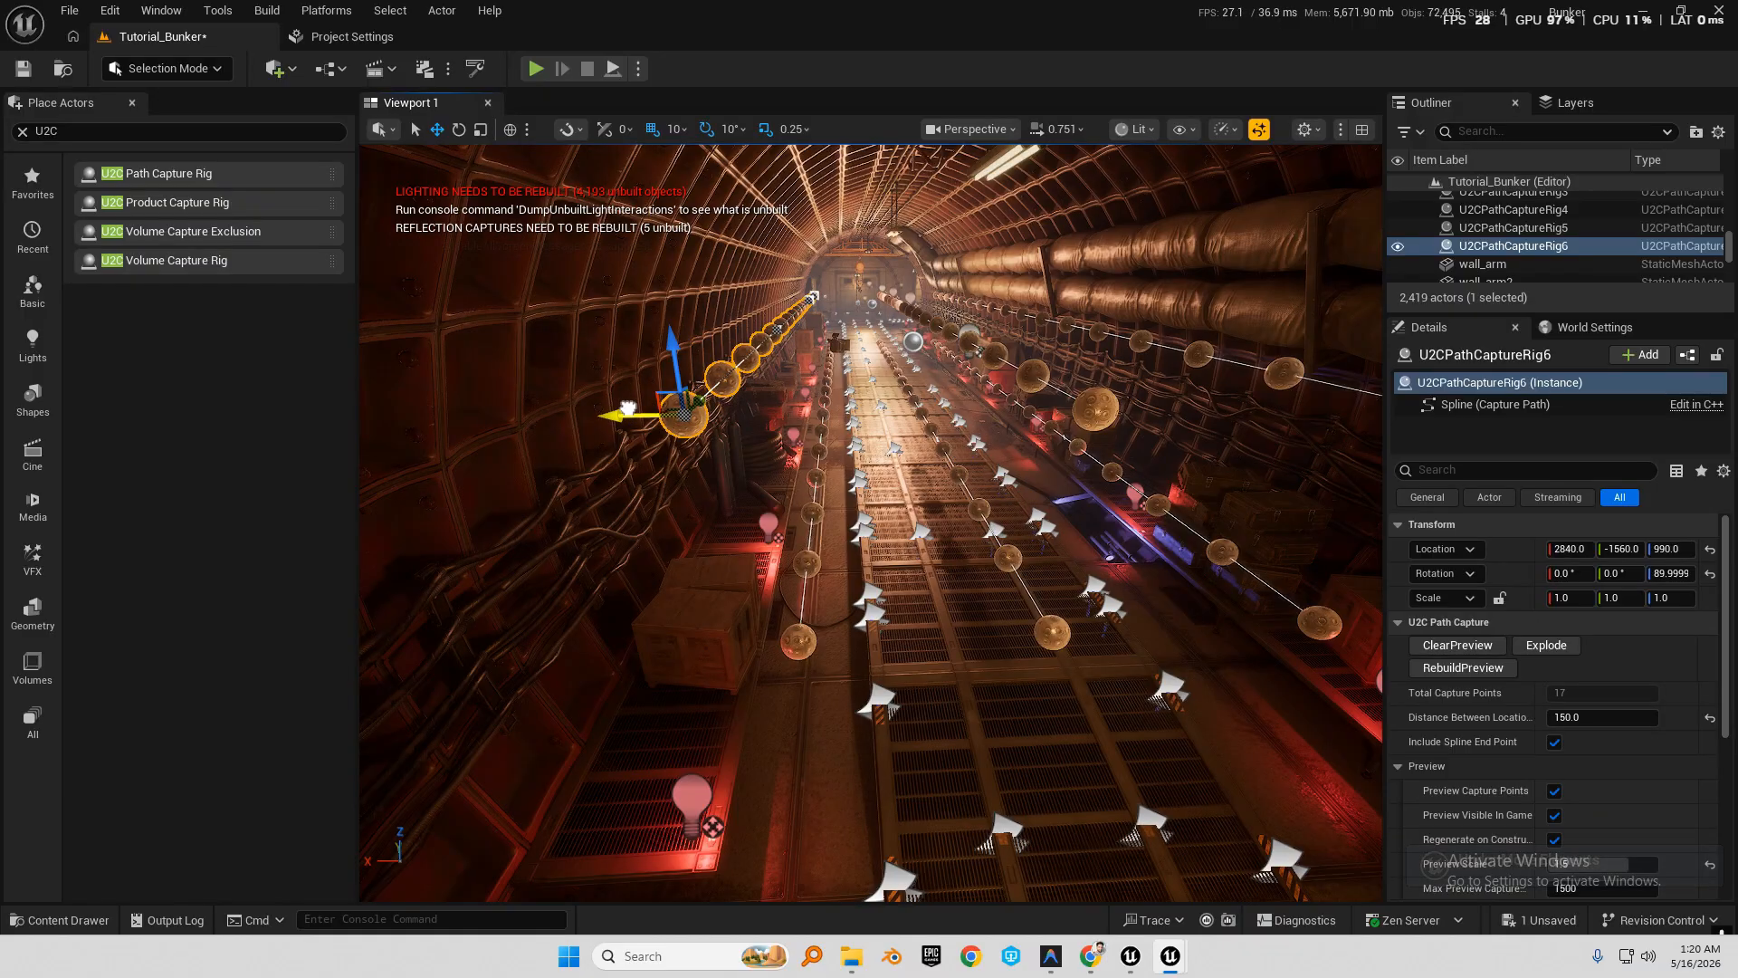
Duplicate the upper middle path capture rig and raise the copy toward the tunnel ceiling at Z 1160.
key(d)
mouse_move(1047, 577)
right_down()
mouse_move(1100, 557)
mouse_move(1064, 547)
mouse_move(1046, 577)
right_up()
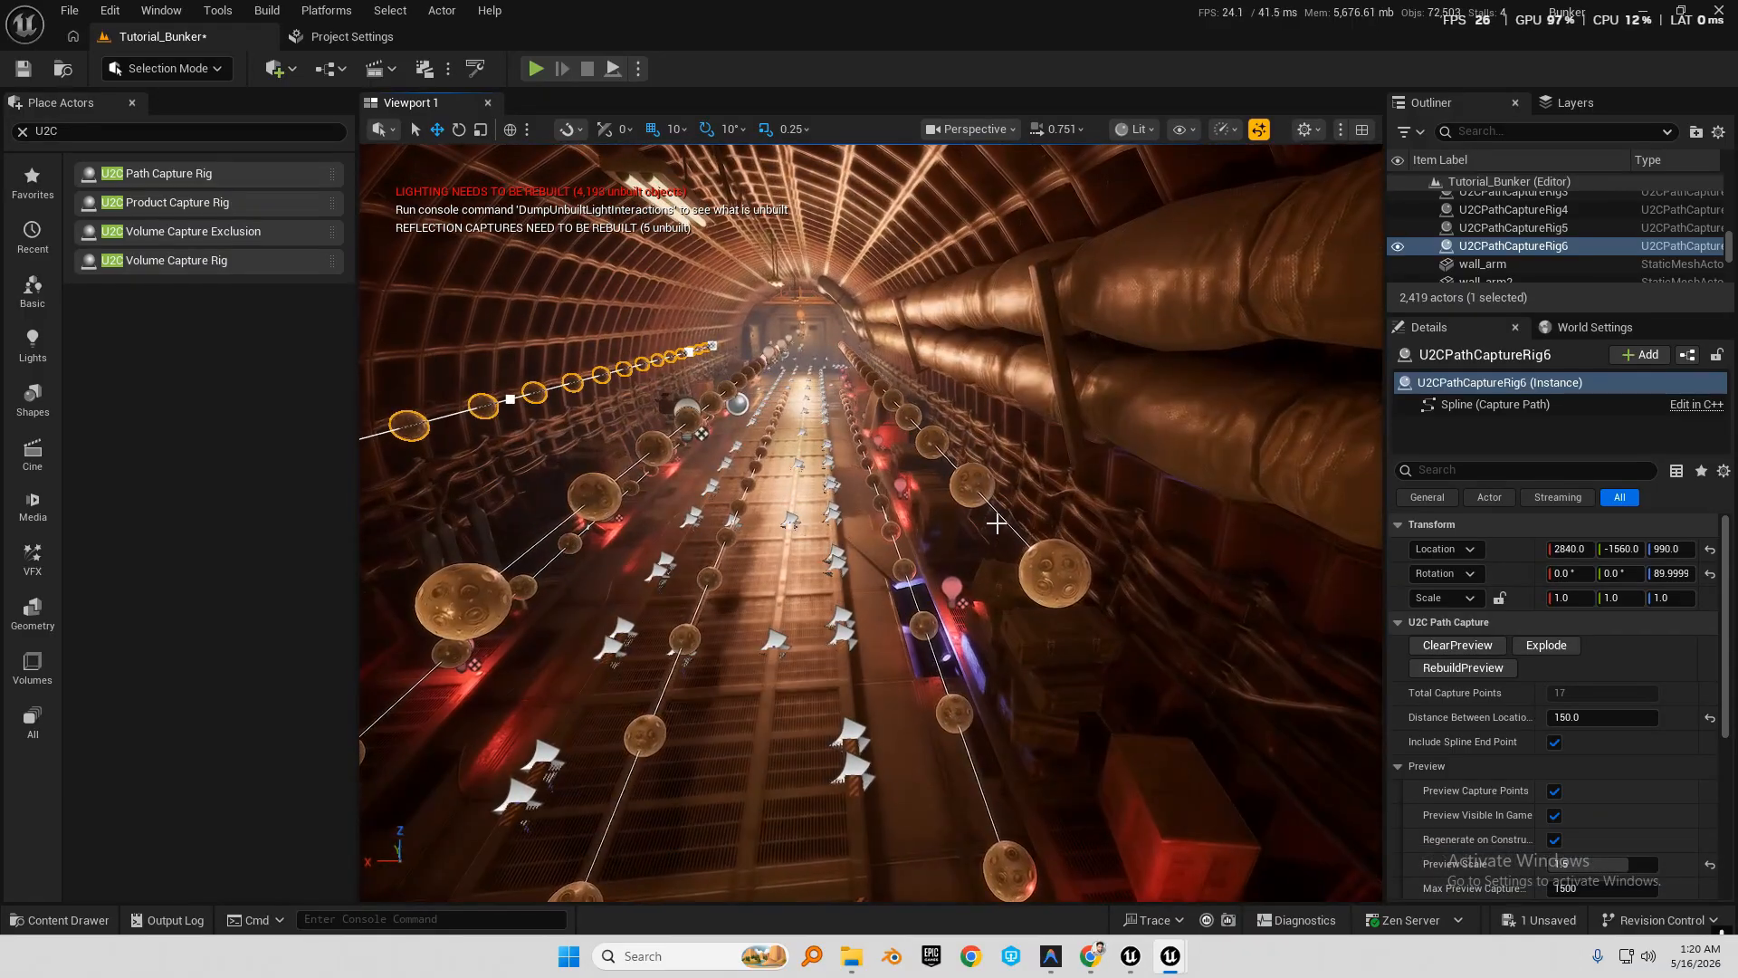
click(1047, 577)
key(a)
right_drag(1144, 613, 1087, 580)
alt+drag(1031, 615, 1025, 292)
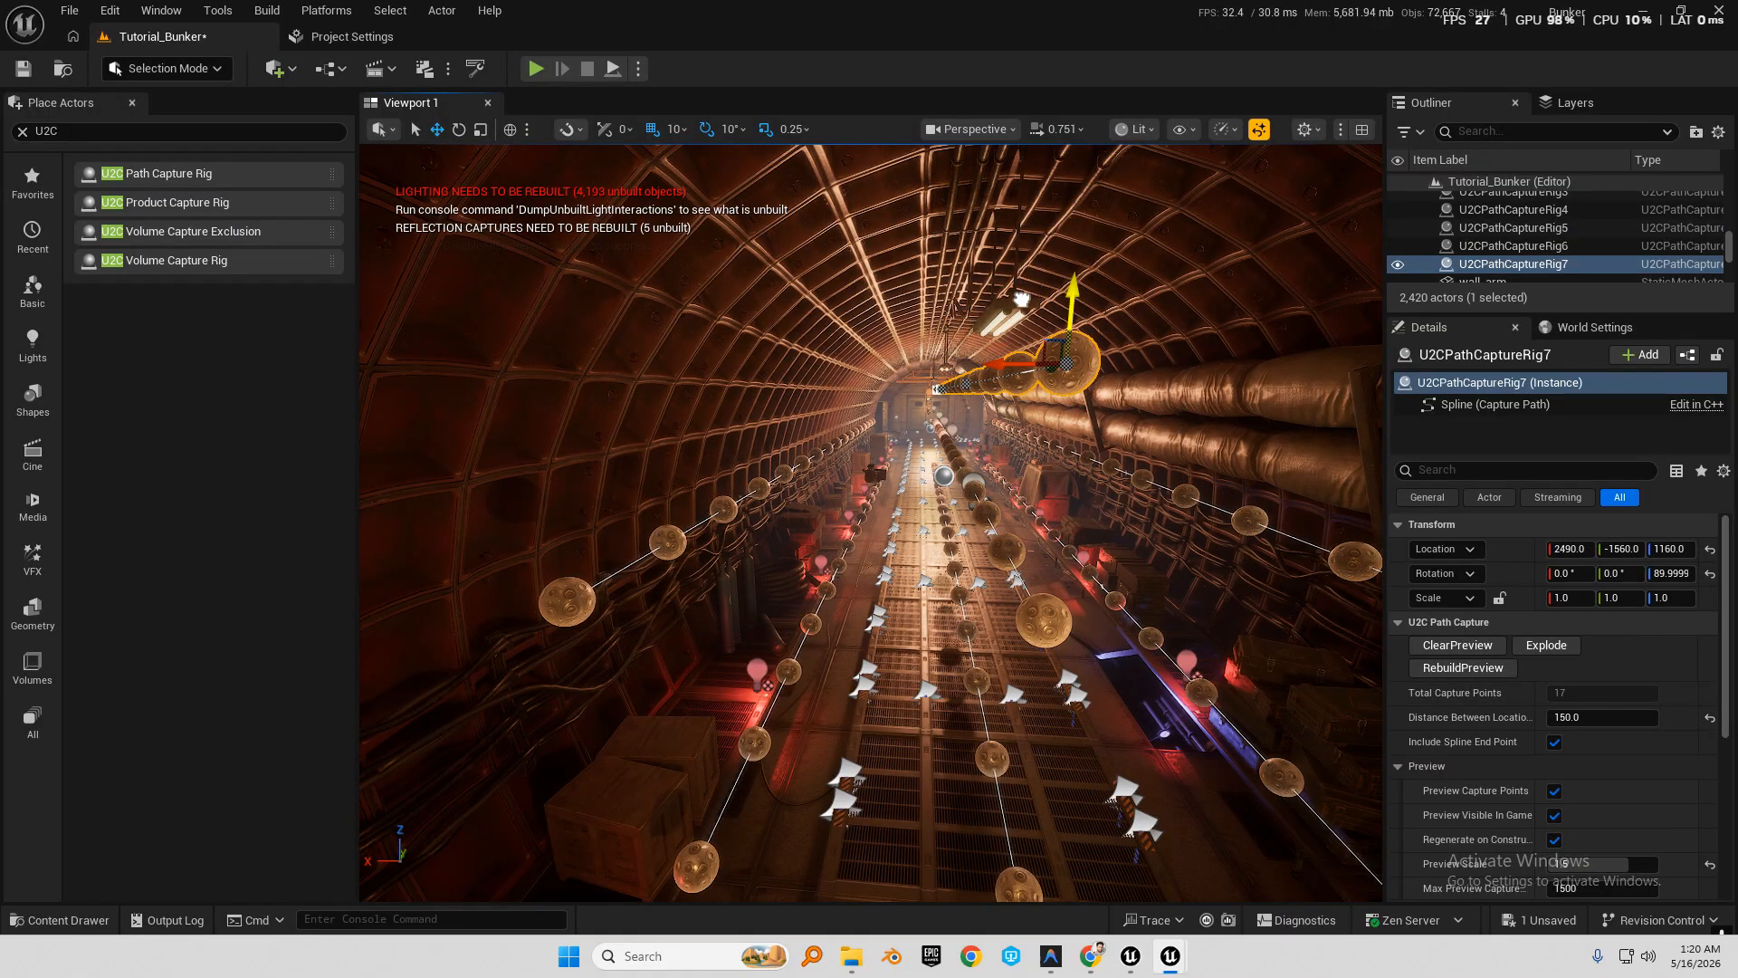
Open the Colmap Config window, move it clear of the tunnel view and widen it to show the full location counts.
right_drag(860, 389, 986, 417)
right_drag(851, 349, 847, 474)
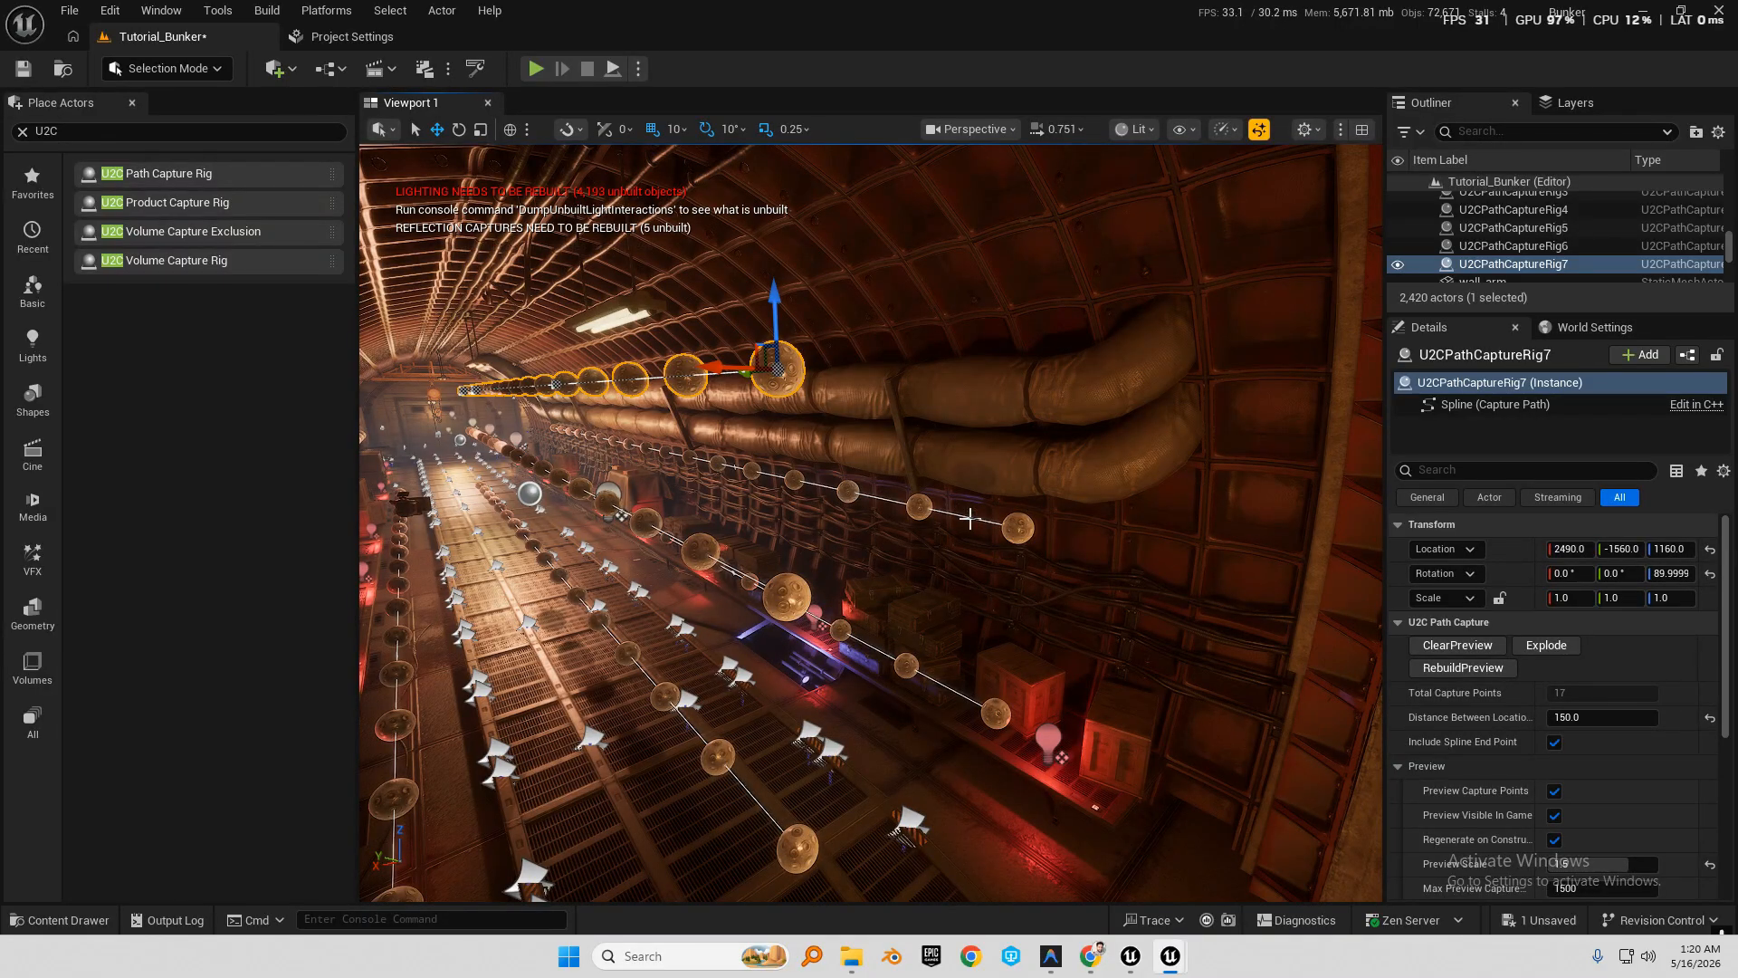
right_drag(970, 518, 846, 512)
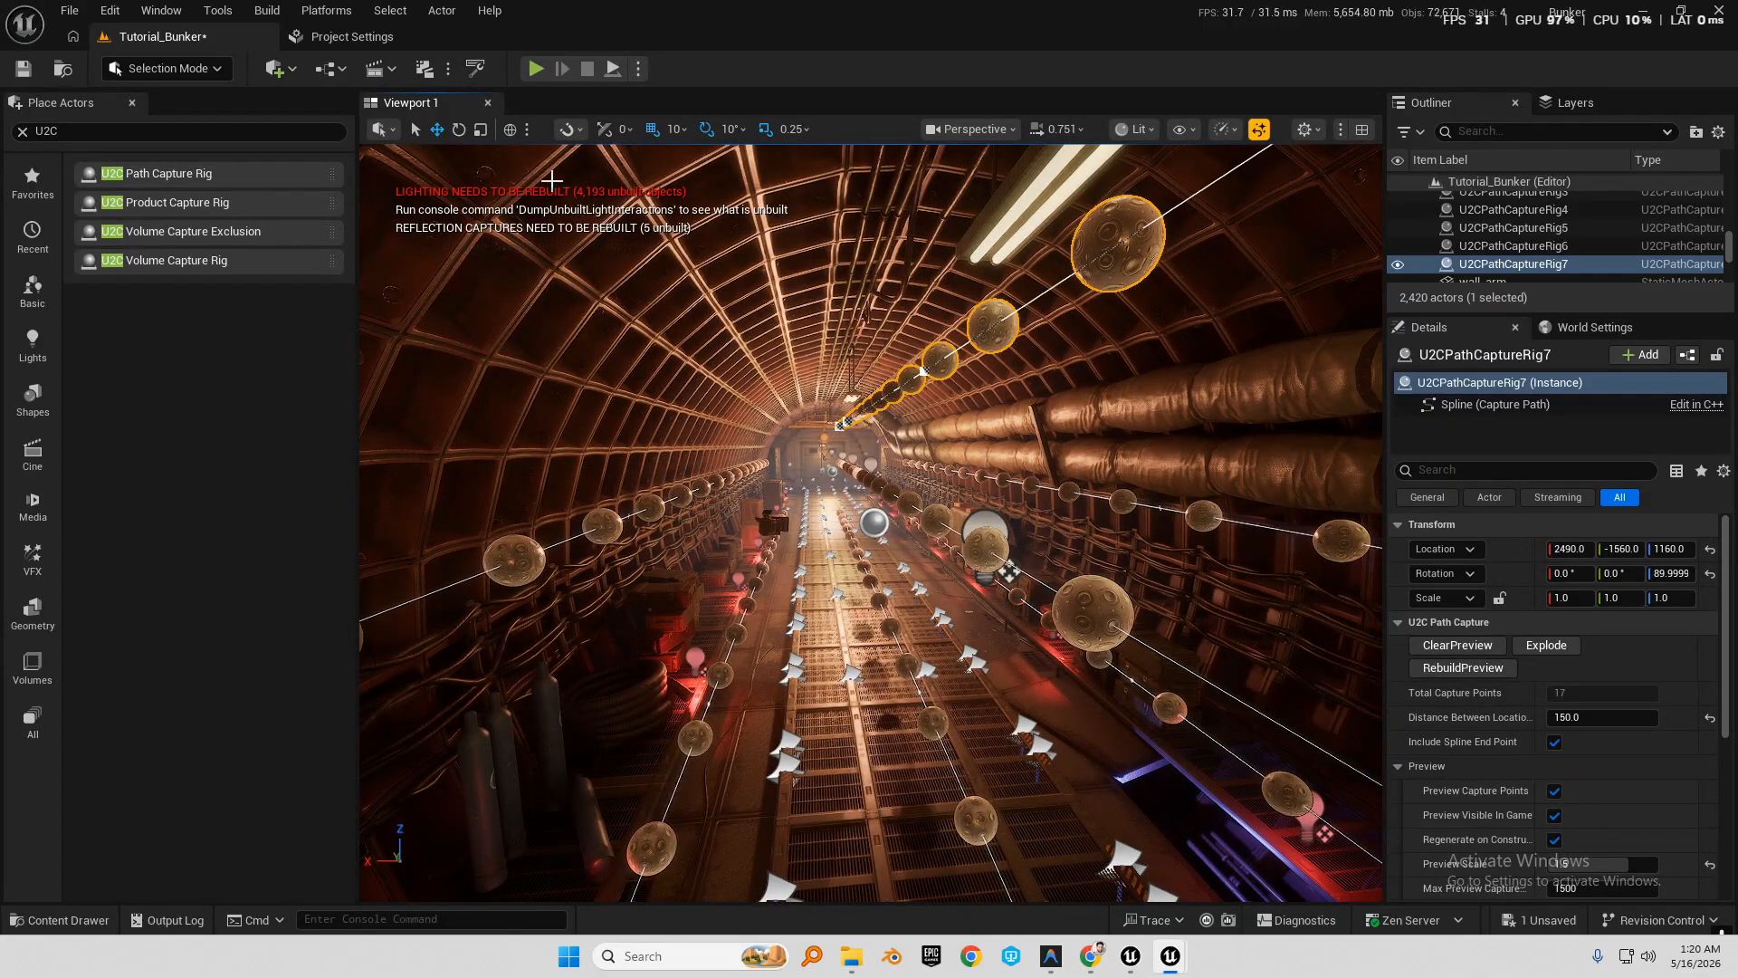
click(475, 70)
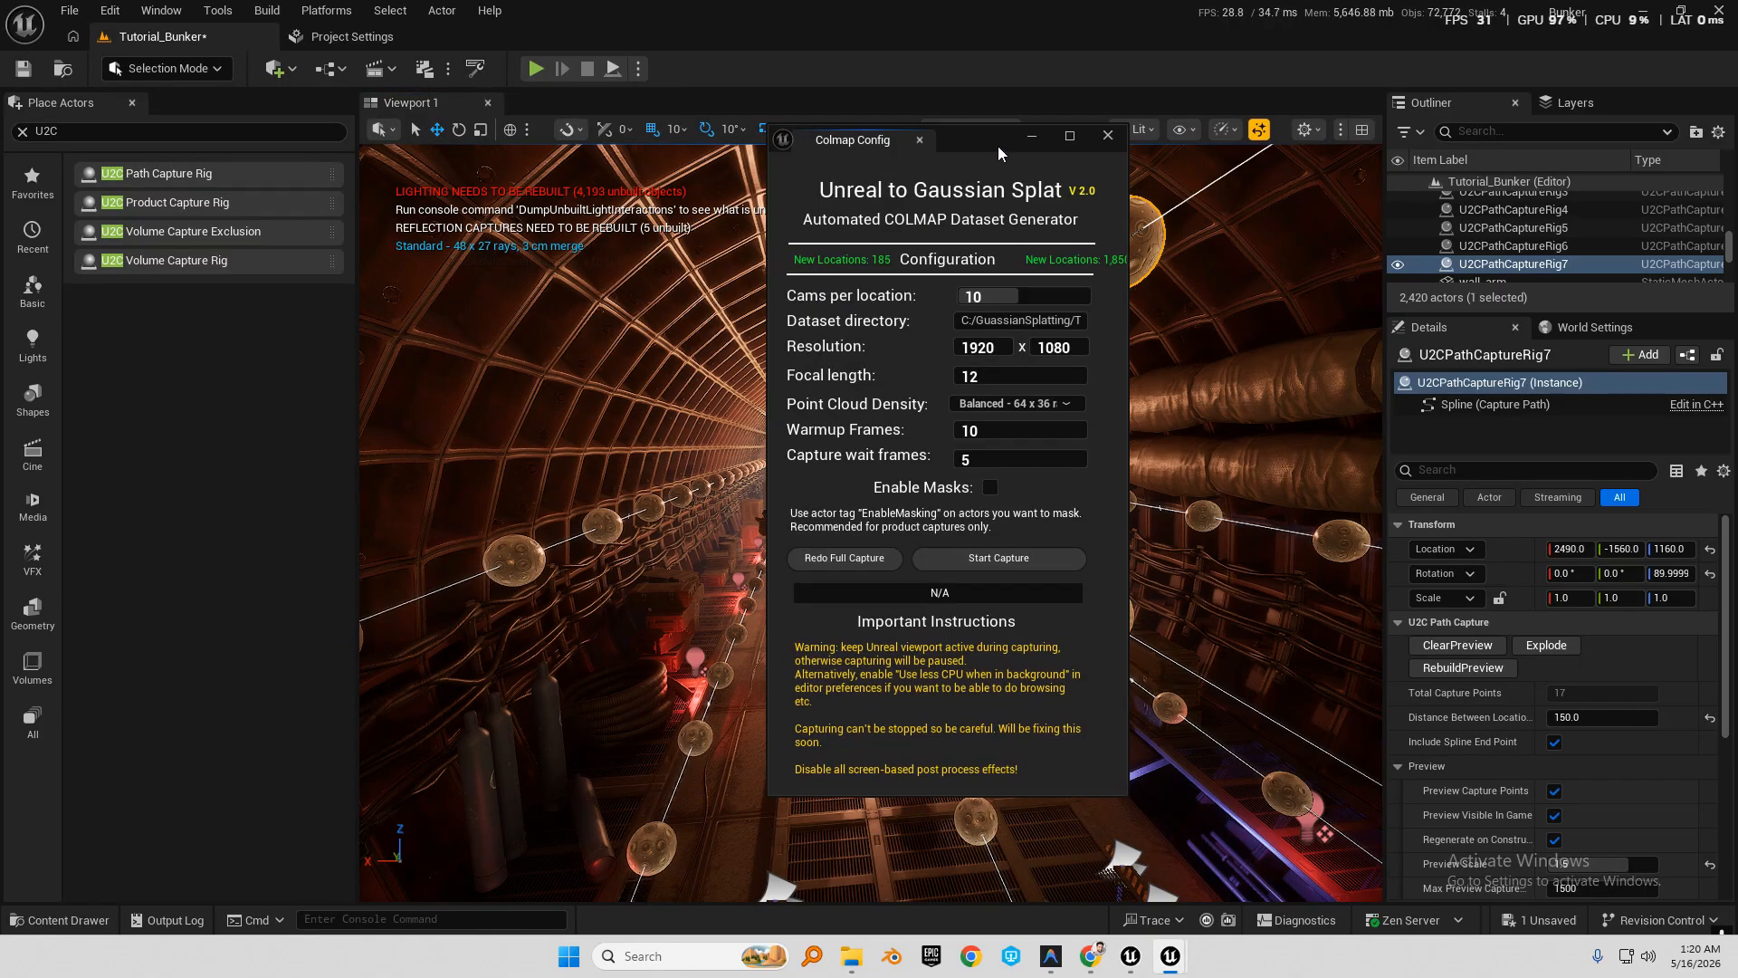
drag(971, 144, 1452, 189)
right_drag(927, 393, 1052, 385)
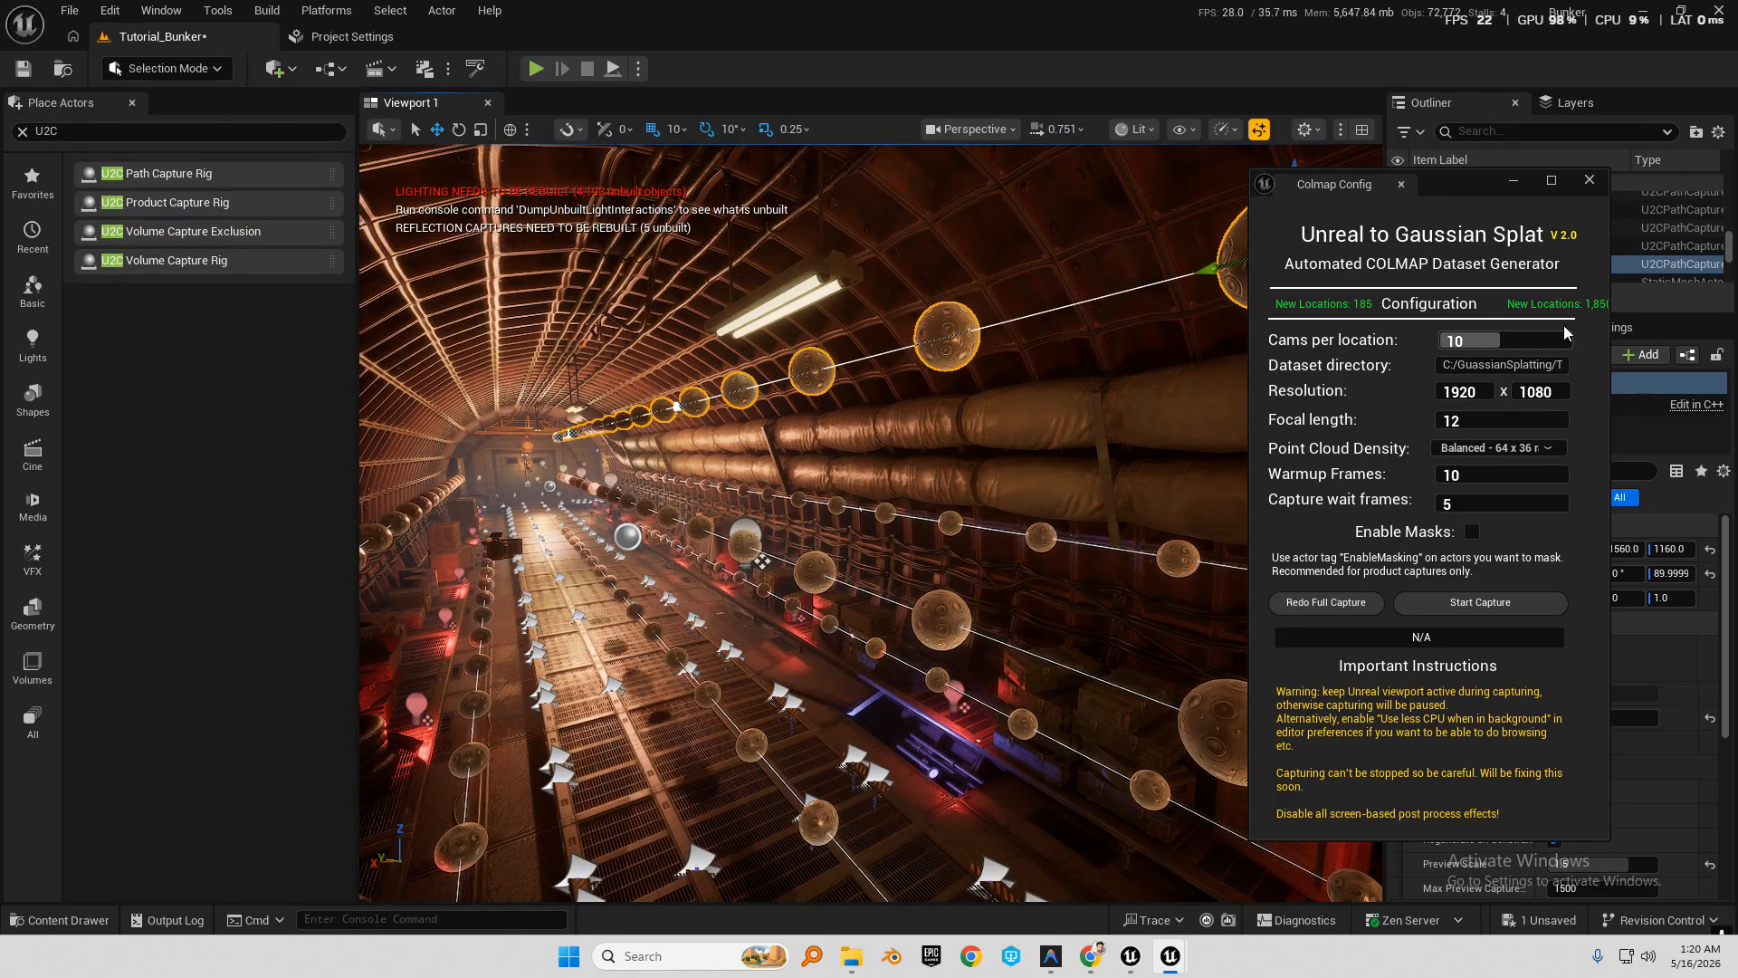
drag(1611, 337, 1650, 336)
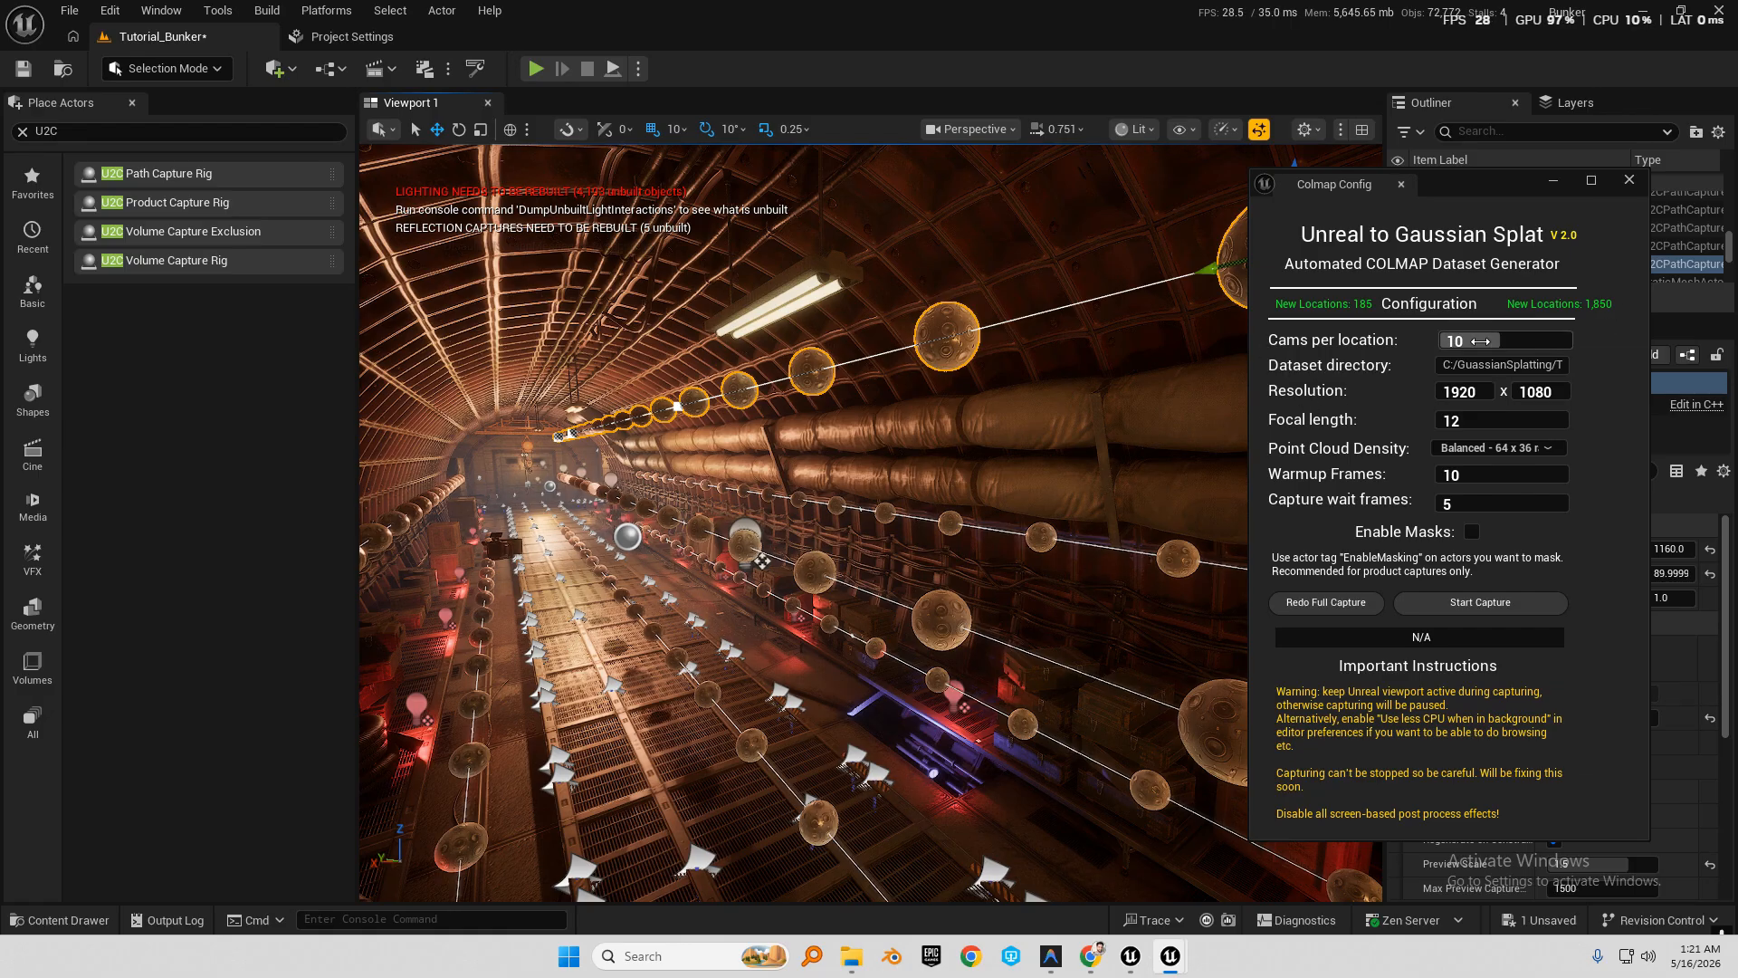
Try 12 cams per location in the capture configuration, and settle on 8.
click(1480, 341)
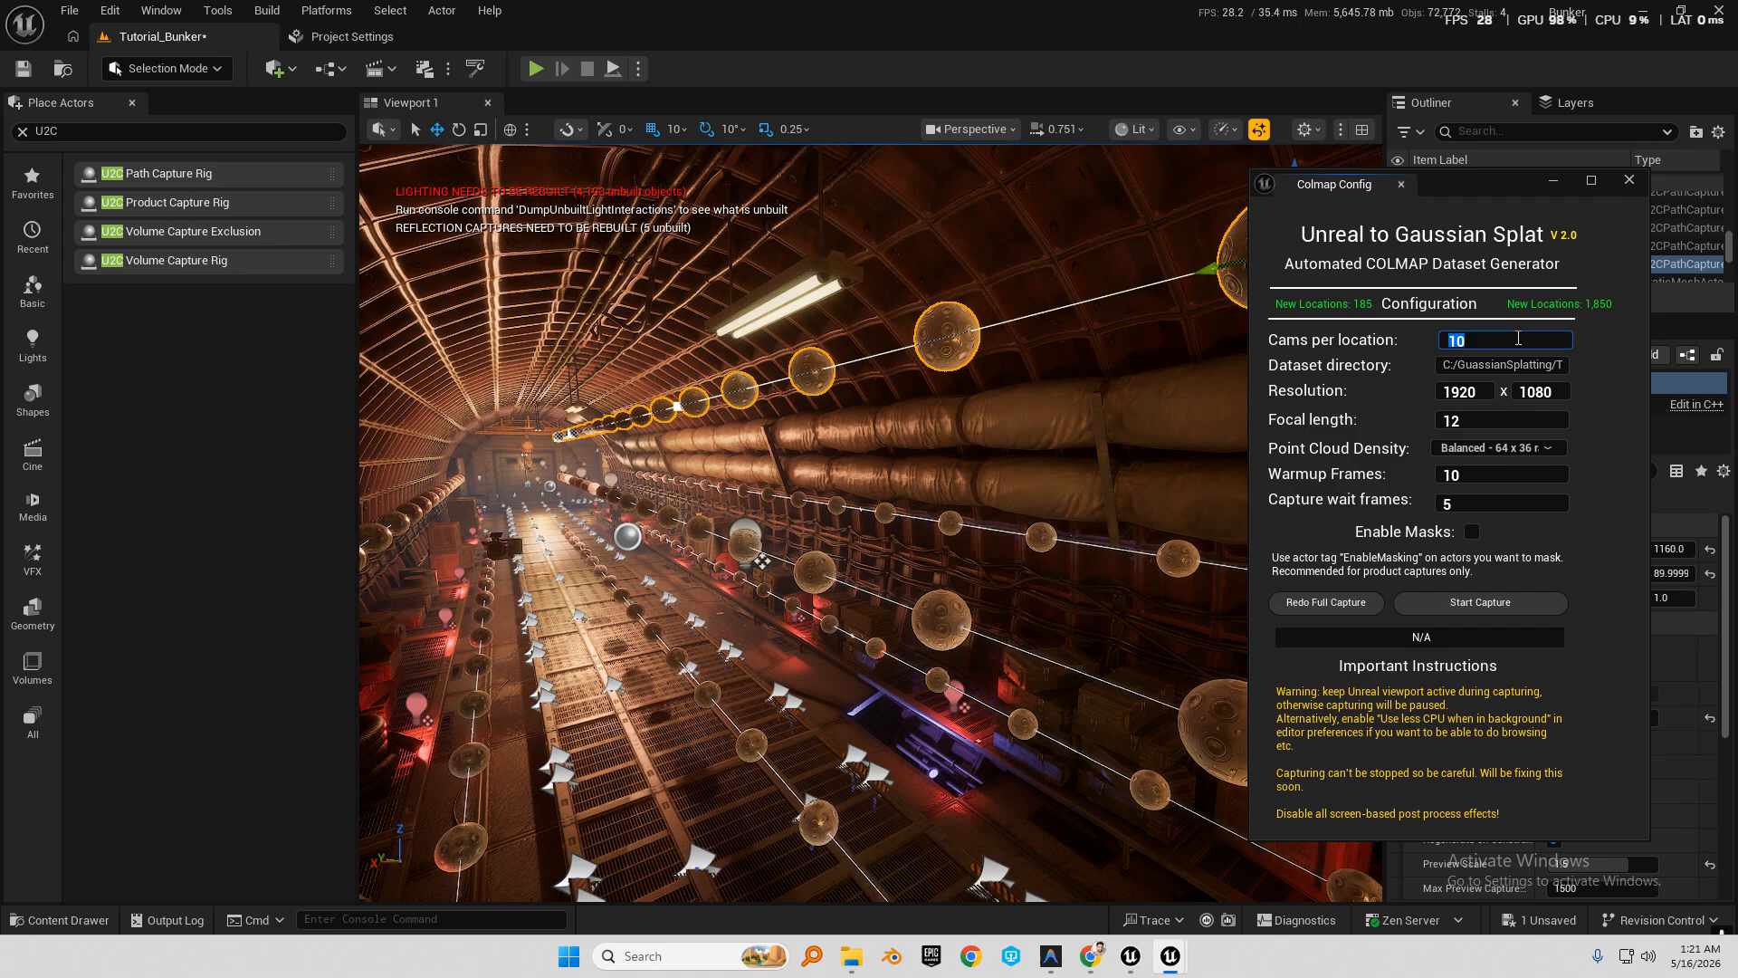
text(12)
key(Return)
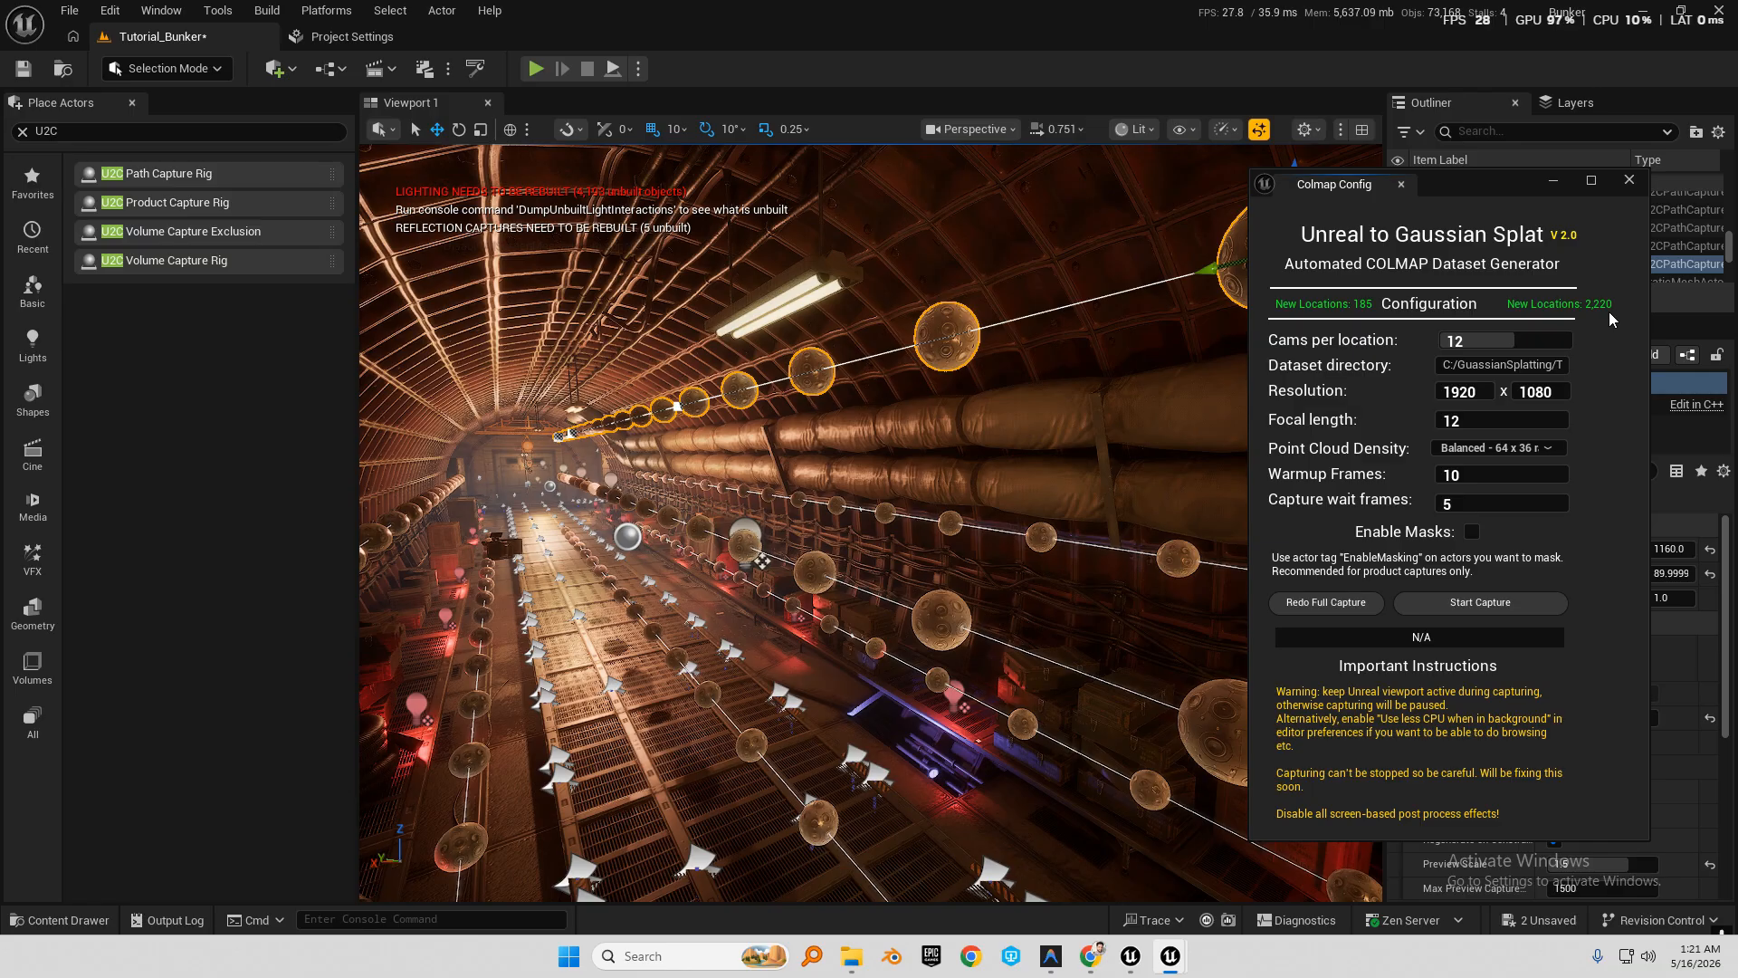
click(1534, 339)
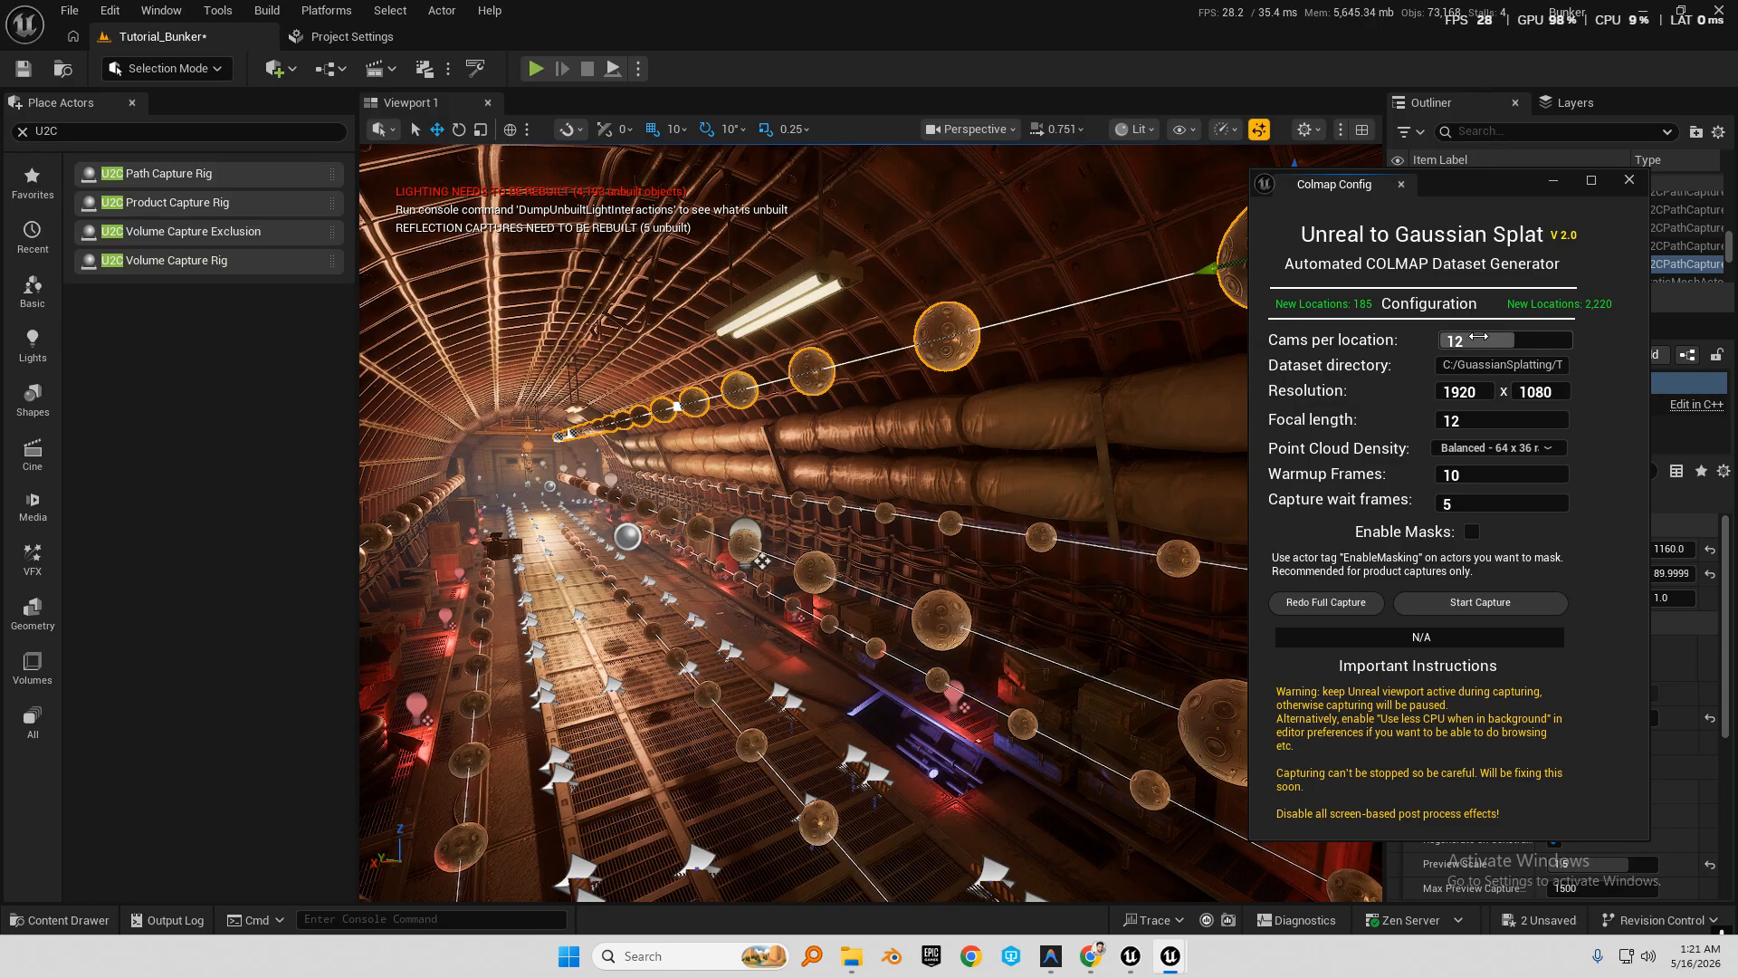
text(8)
key(Return)
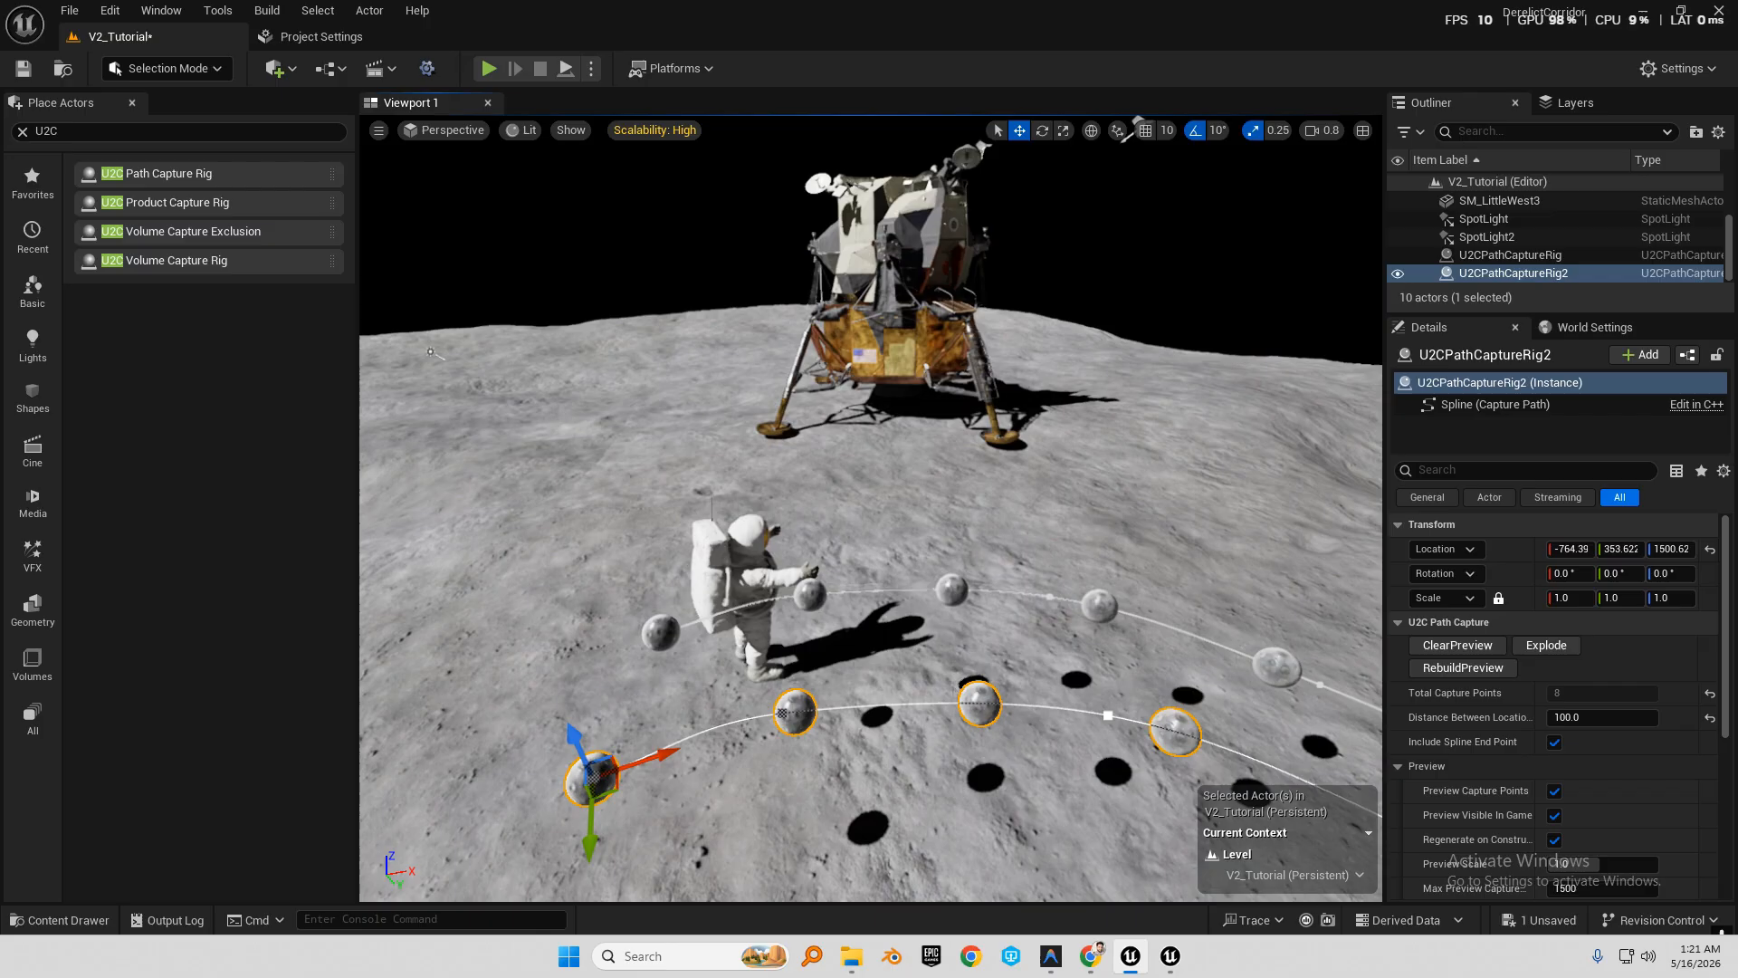
Switch to the V2_Tutorial moon level and delete both path capture rigs around the astronaut.
right_drag(457, 393, 462, 403)
key(w)
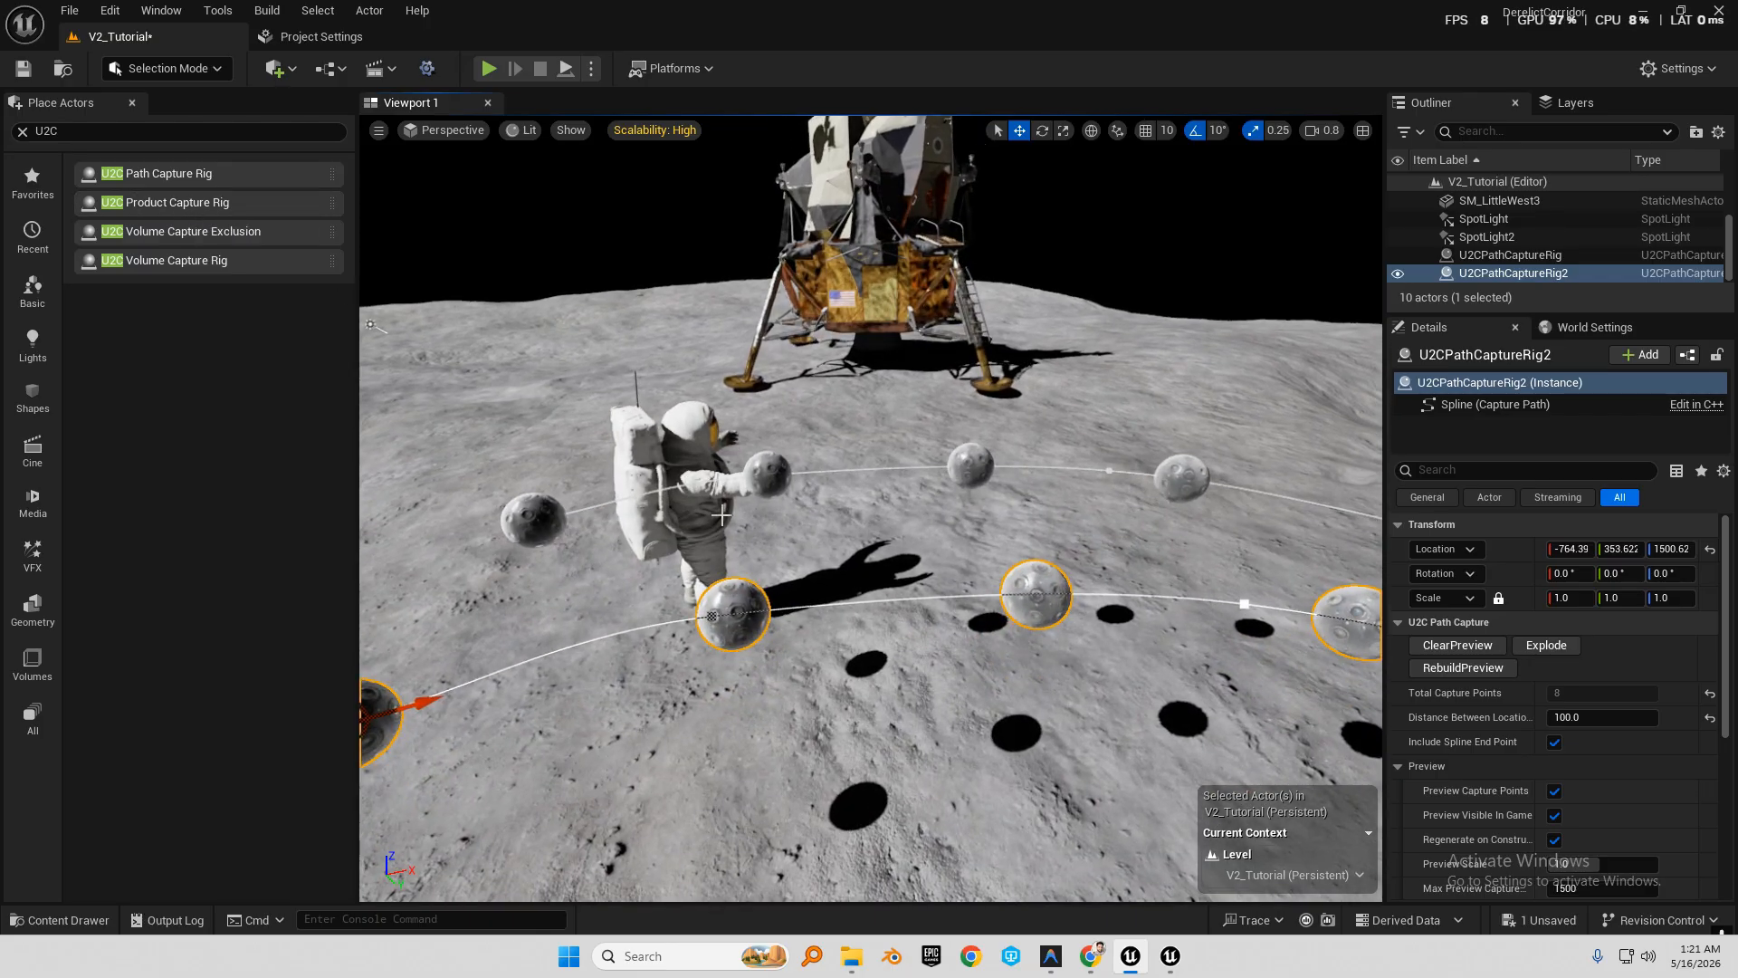
key(Delete)
click(764, 489)
key(Delete)
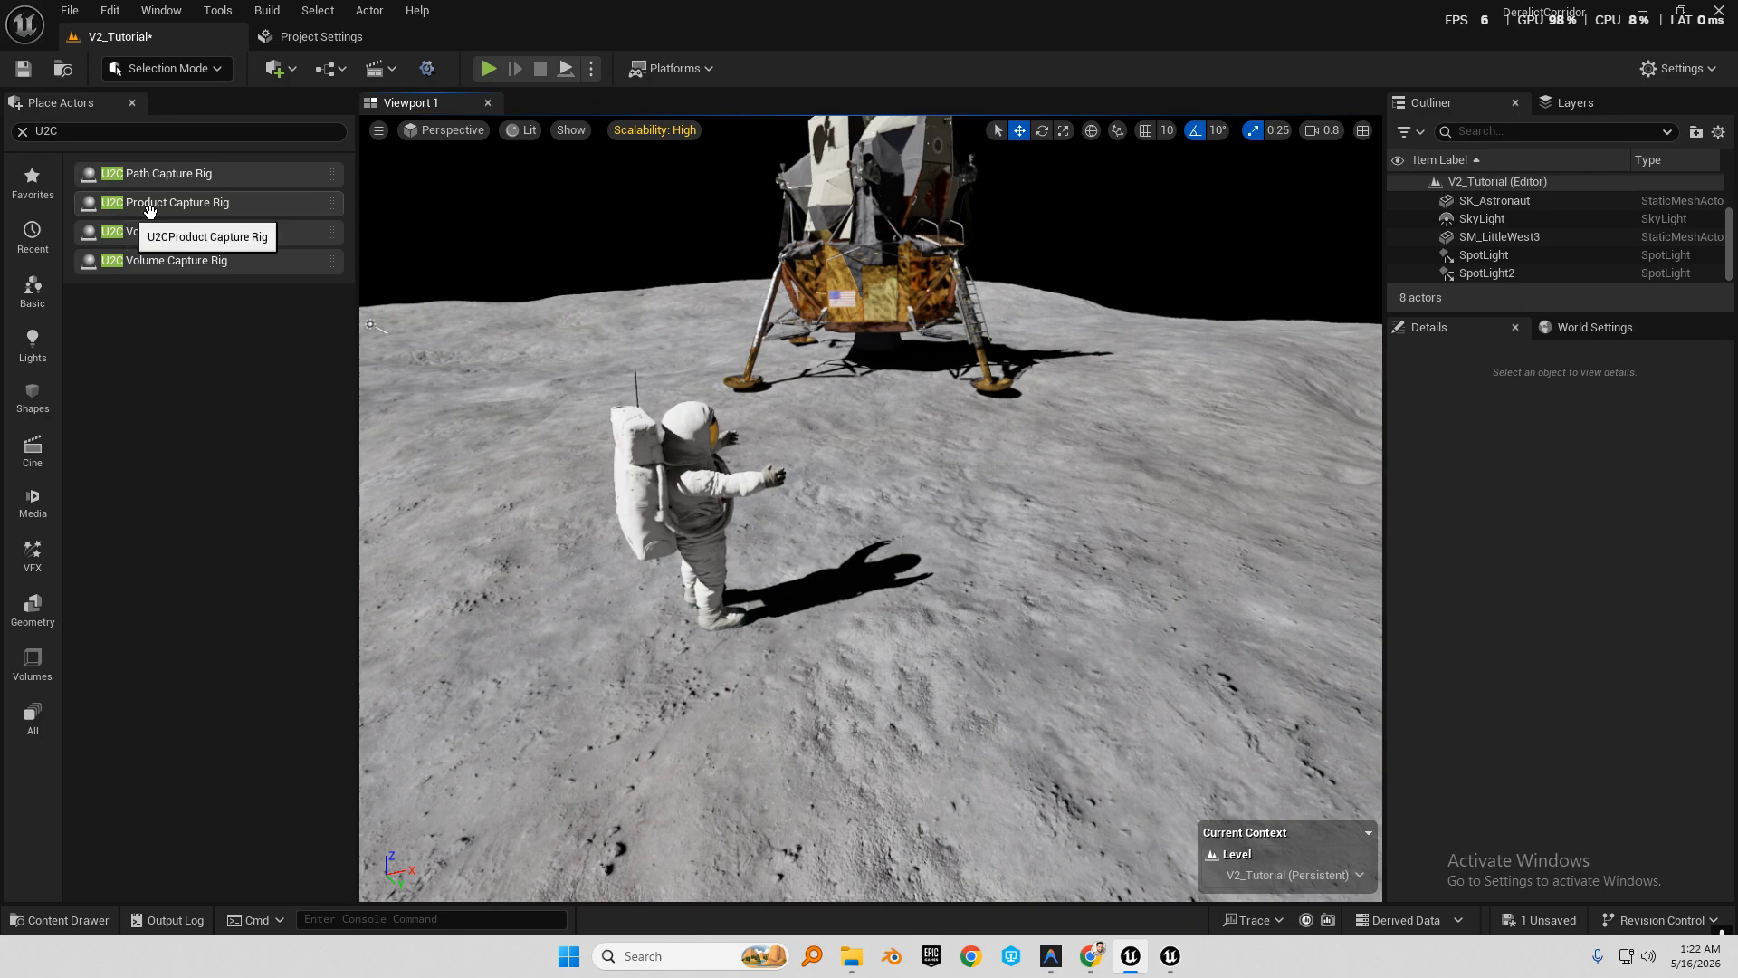
Add a U2C Product Capture Rig and centre it on the astronaut at about X -639, Y 123, Z 1446.
drag(158, 207, 648, 598)
right_drag(648, 597, 539, 552)
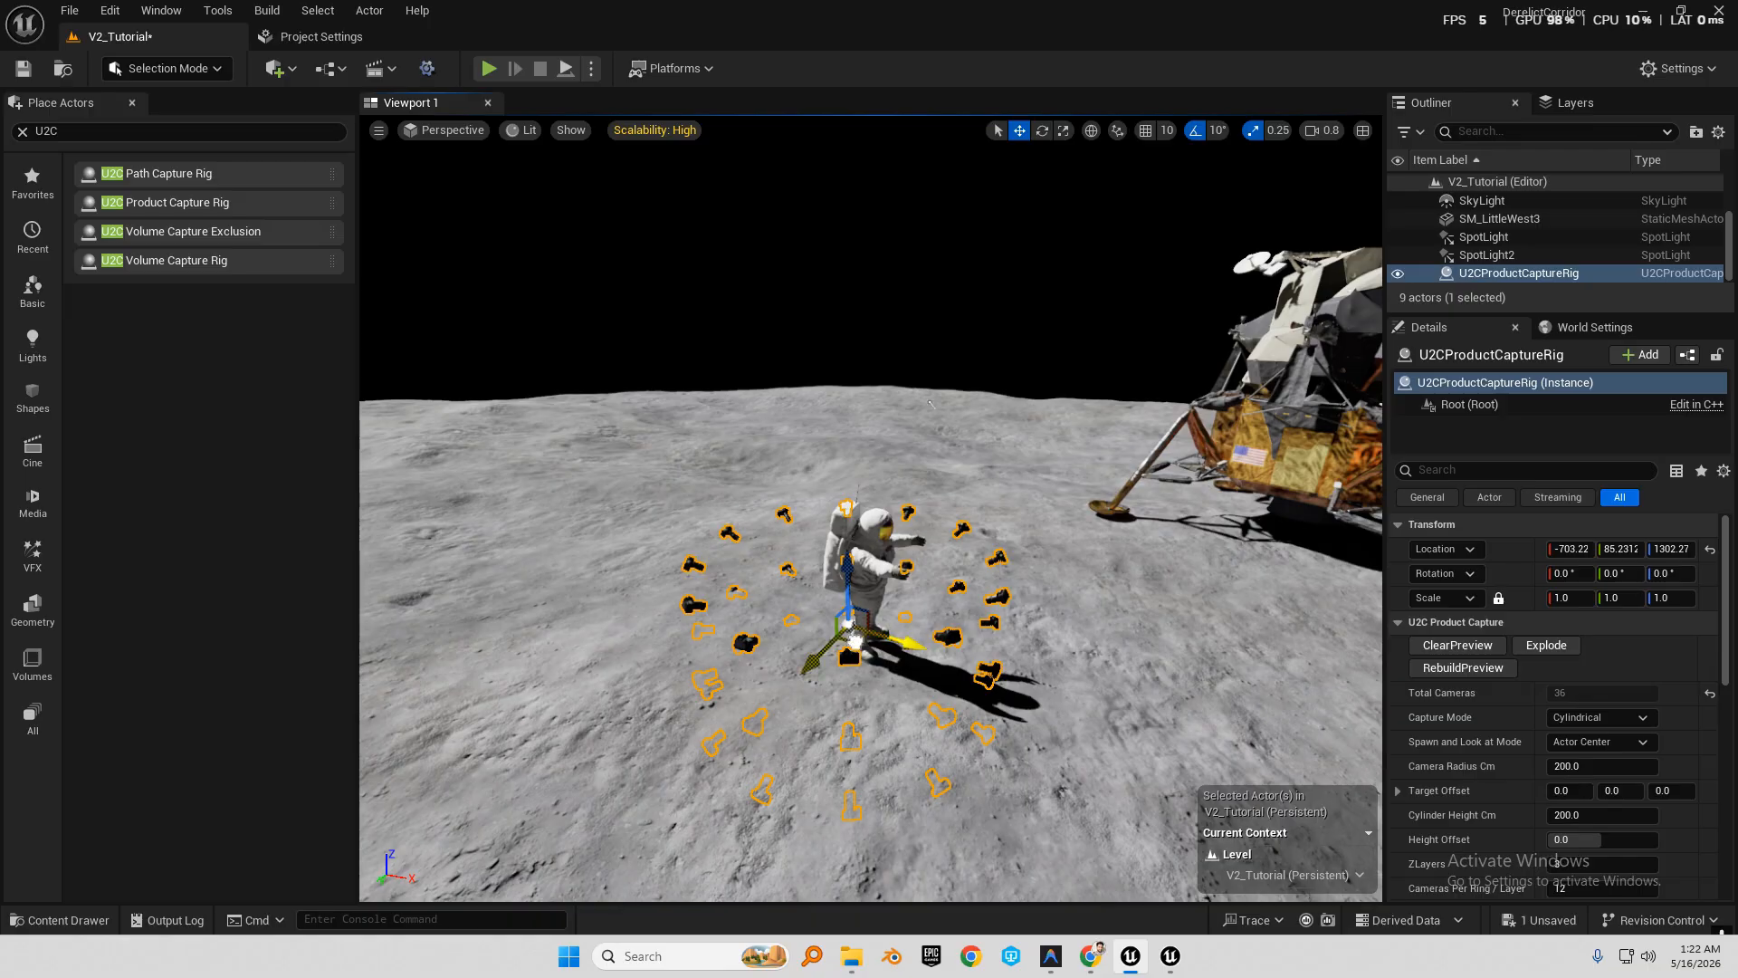
drag(877, 659, 861, 733)
right_drag(861, 733, 996, 724)
right_drag(960, 589, 893, 613)
drag(878, 603, 834, 334)
right_drag(807, 418, 940, 572)
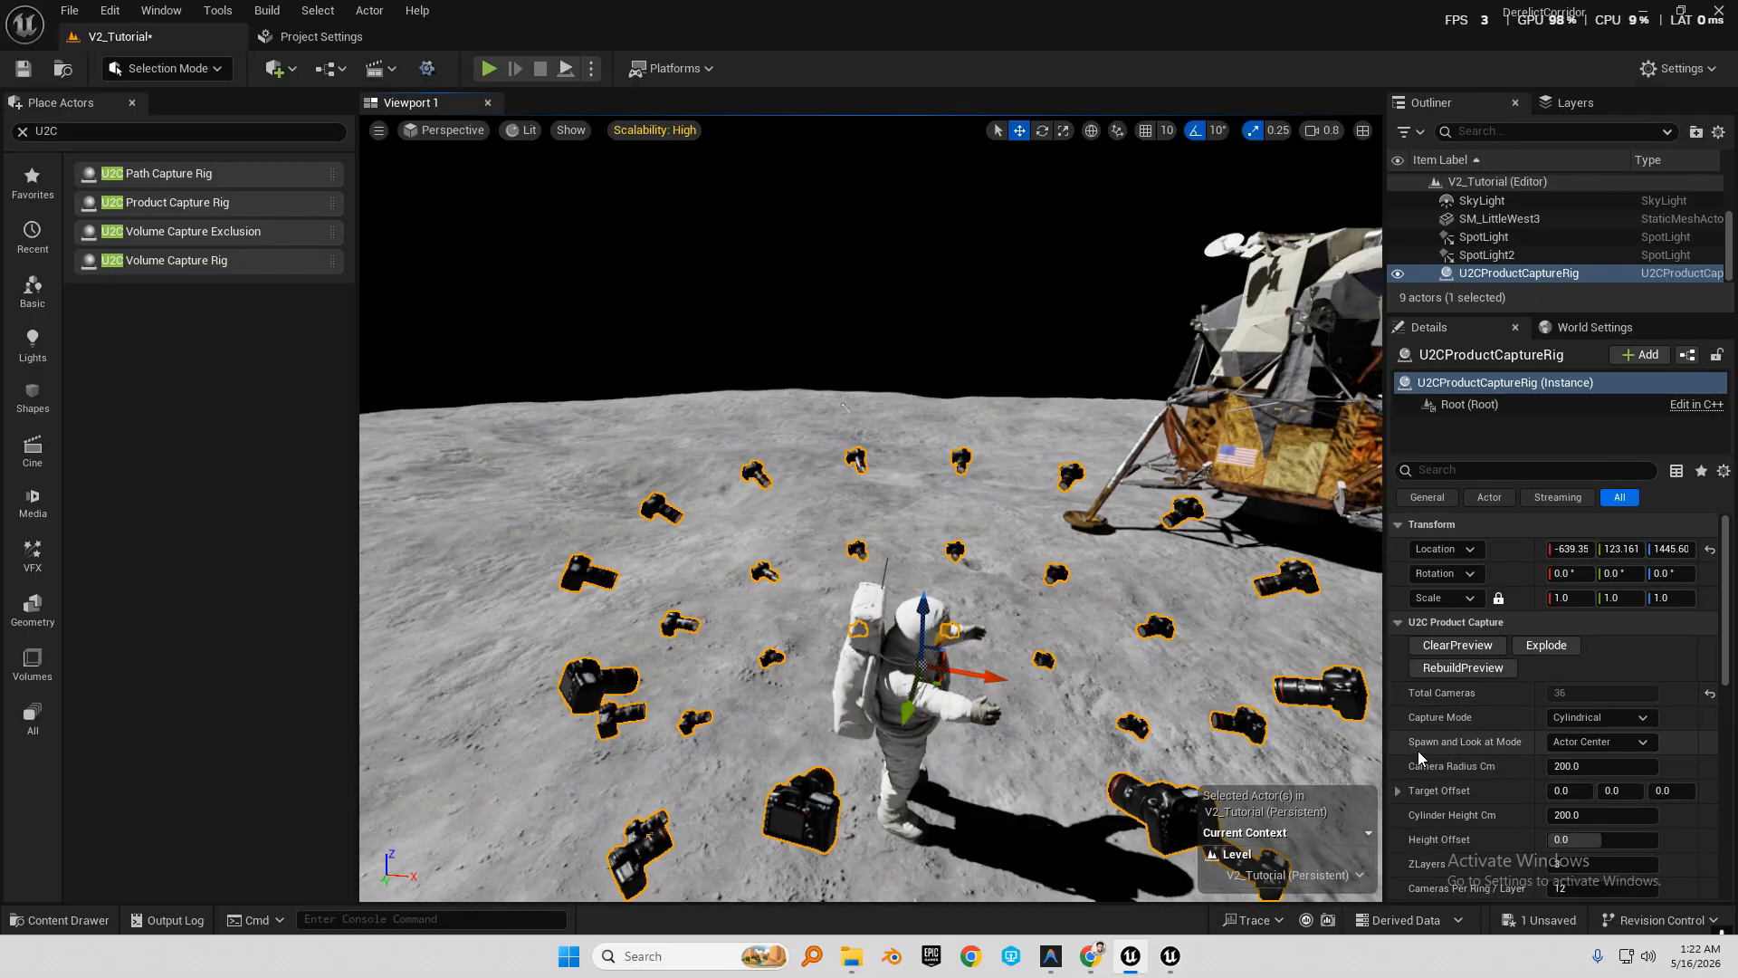
Set the product rig's Spawn and Look at Mode to Distributed Target Actor Bounds with the astronaut as target actor.
click(1600, 745)
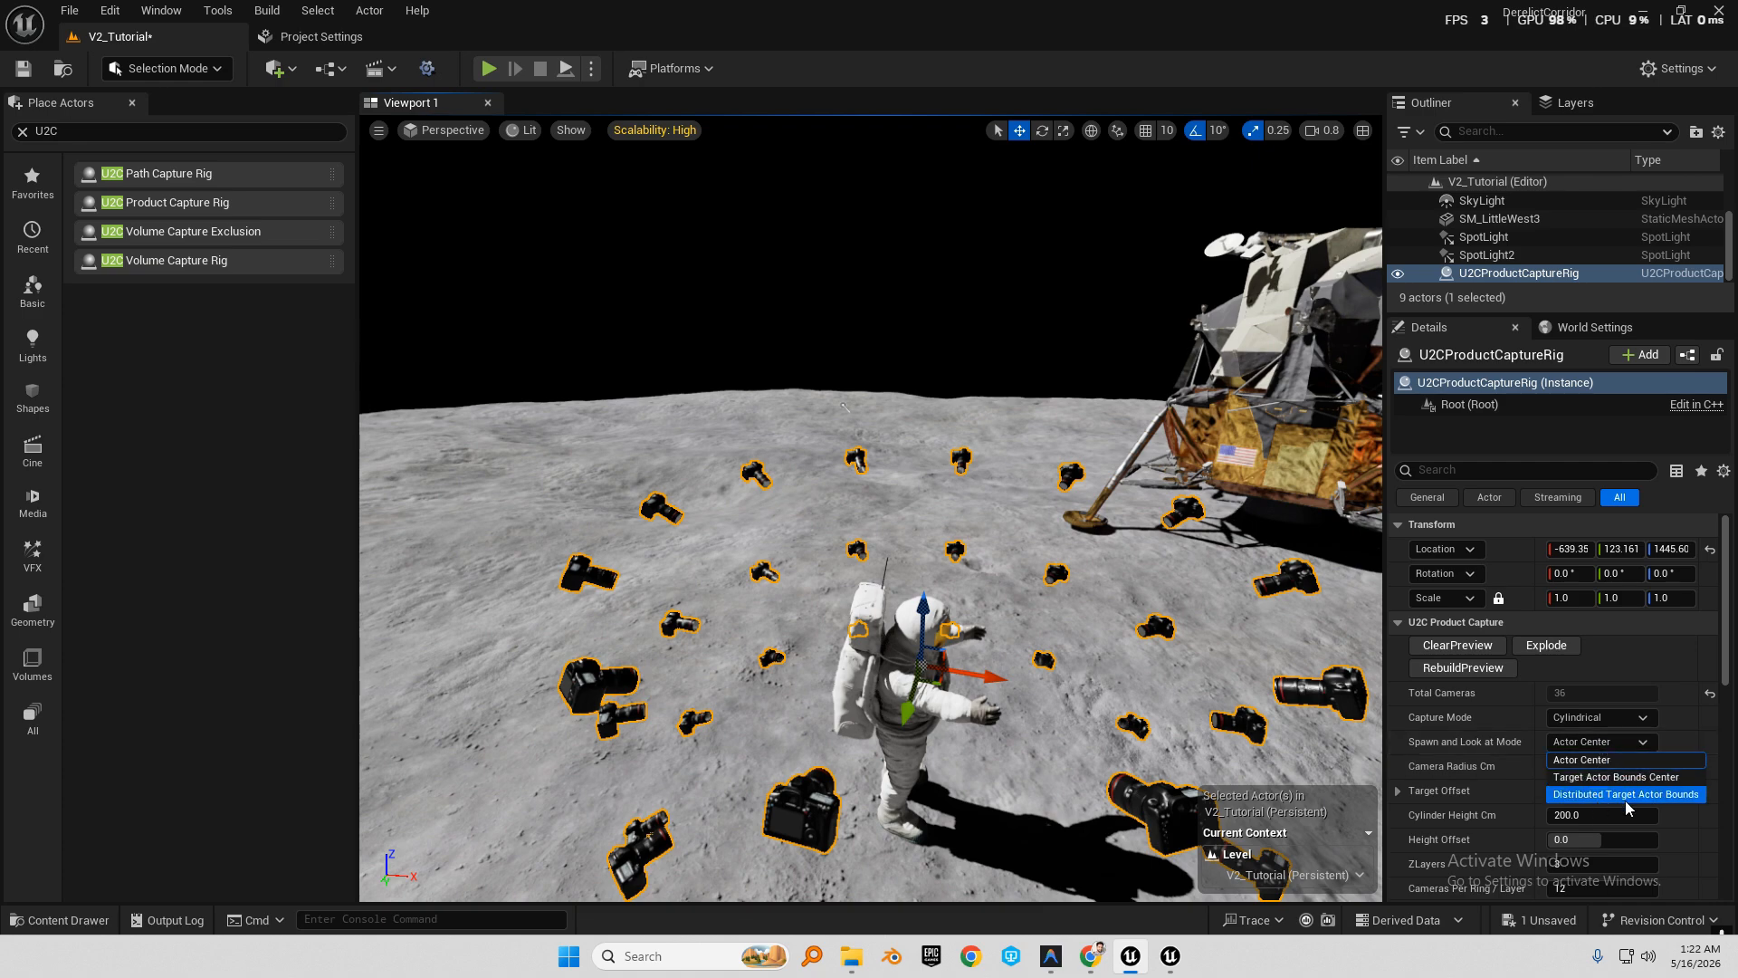
click(1680, 796)
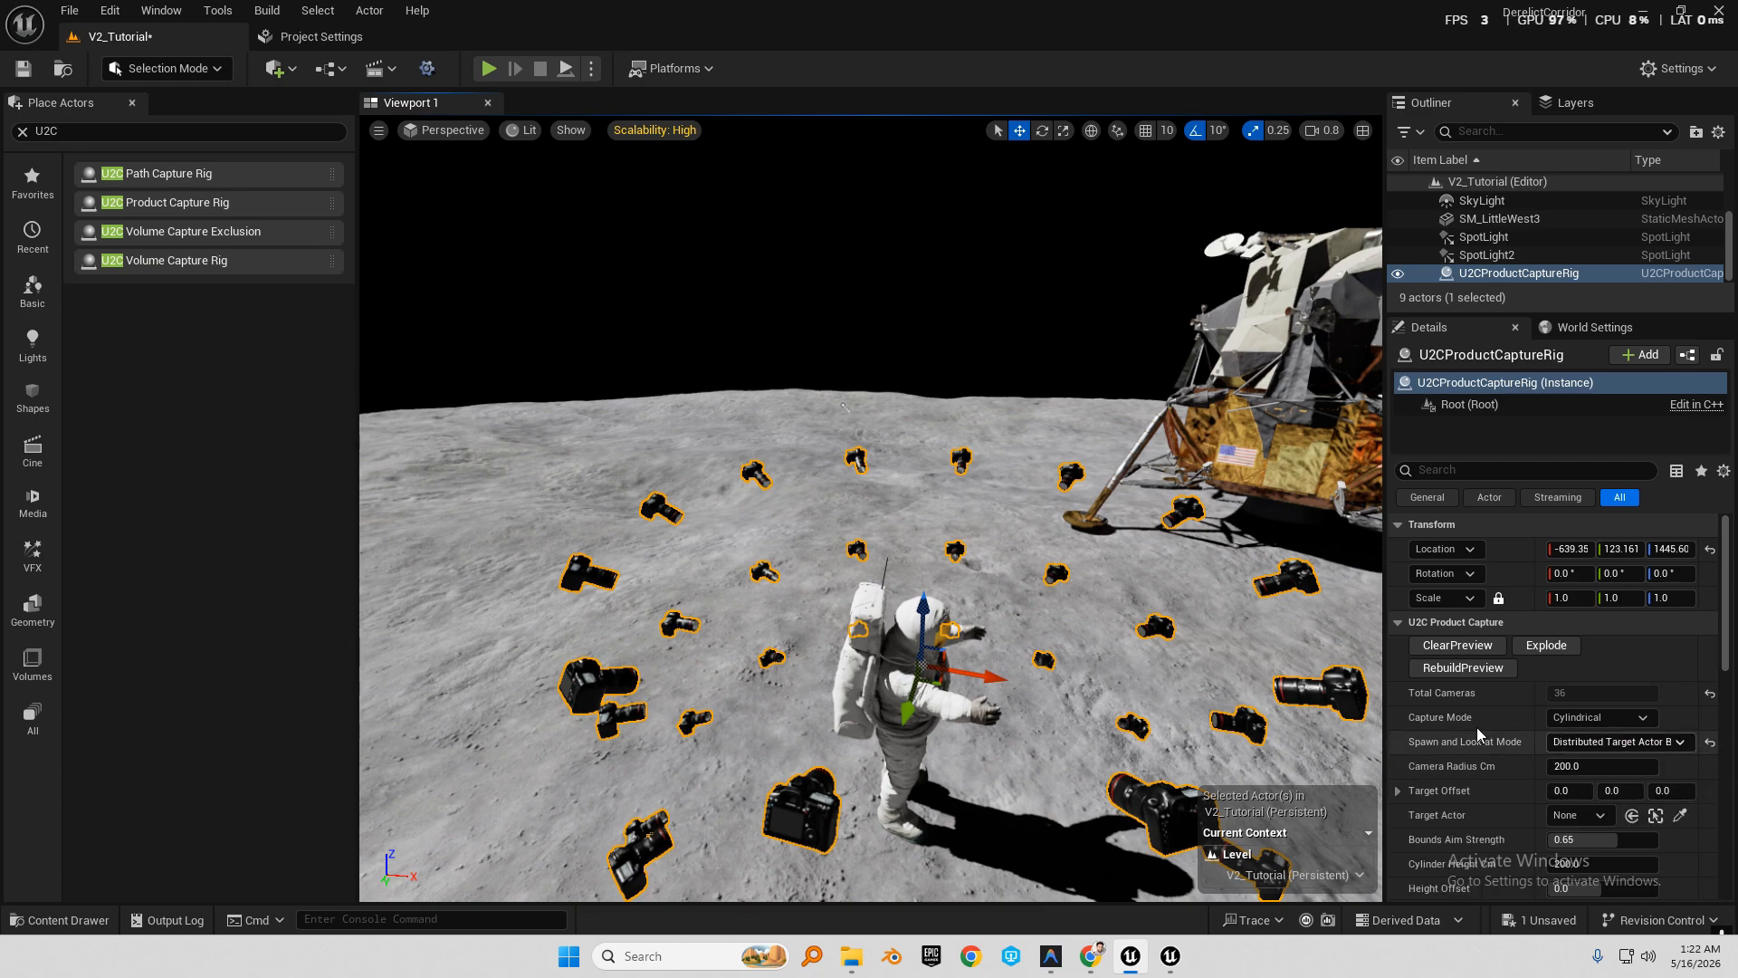
scroll(1476, 726, down, 2)
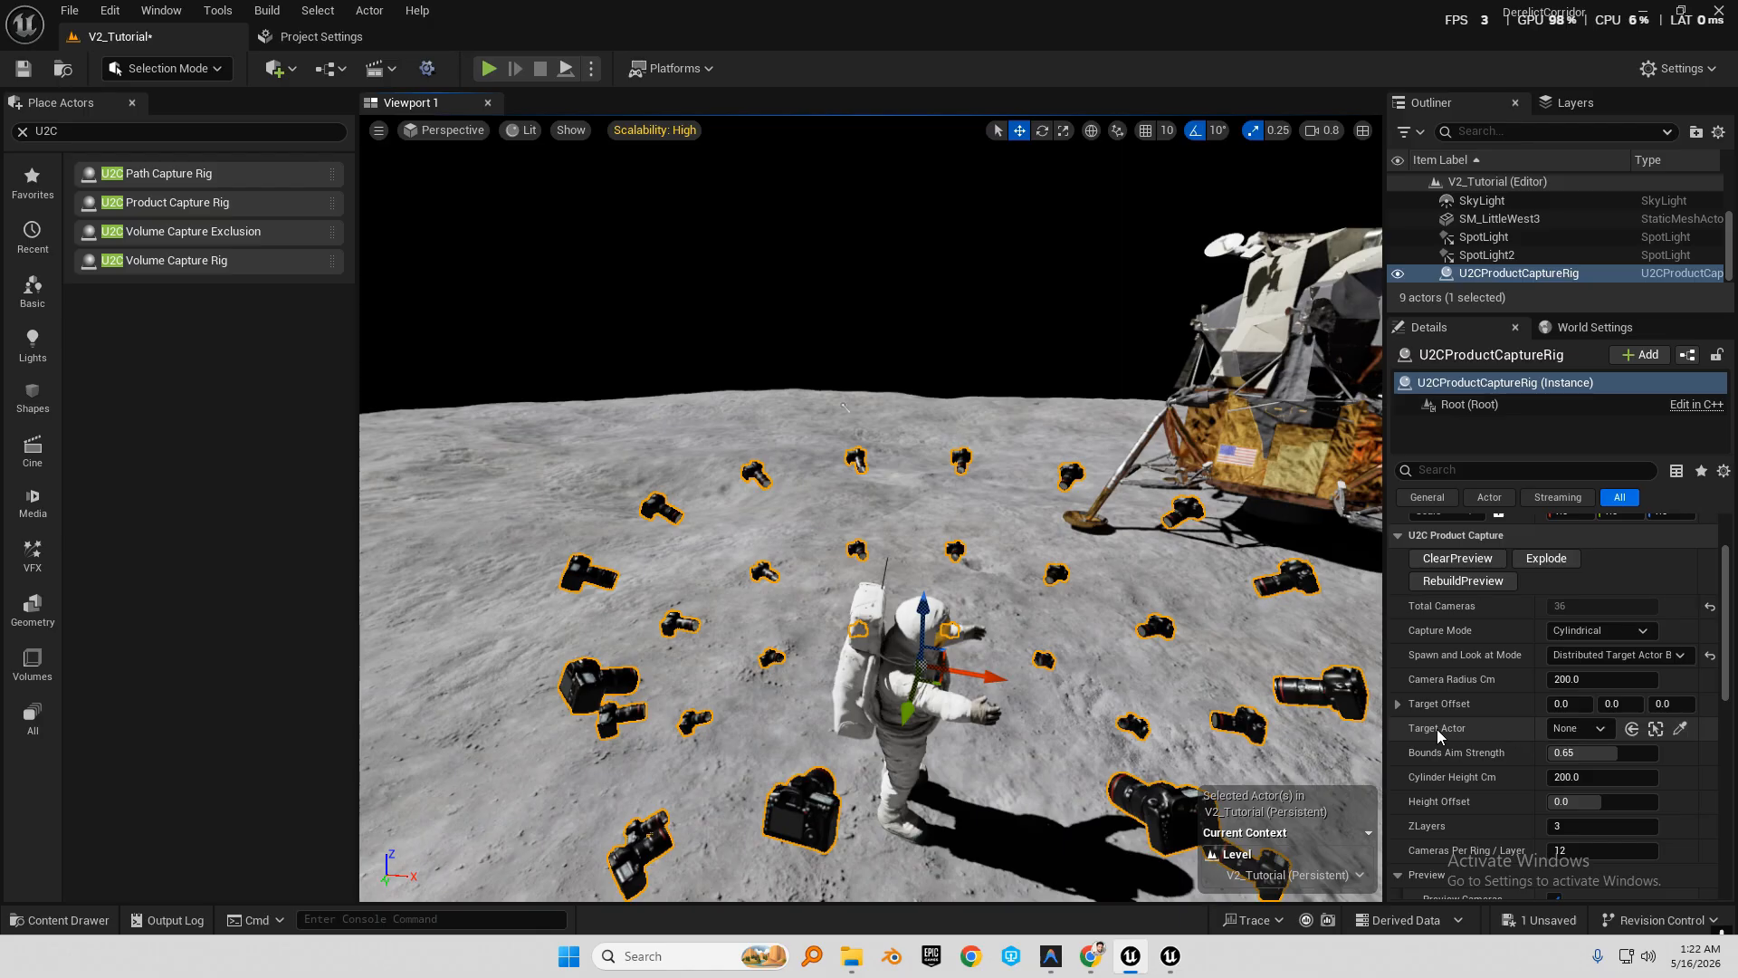
click(1681, 733)
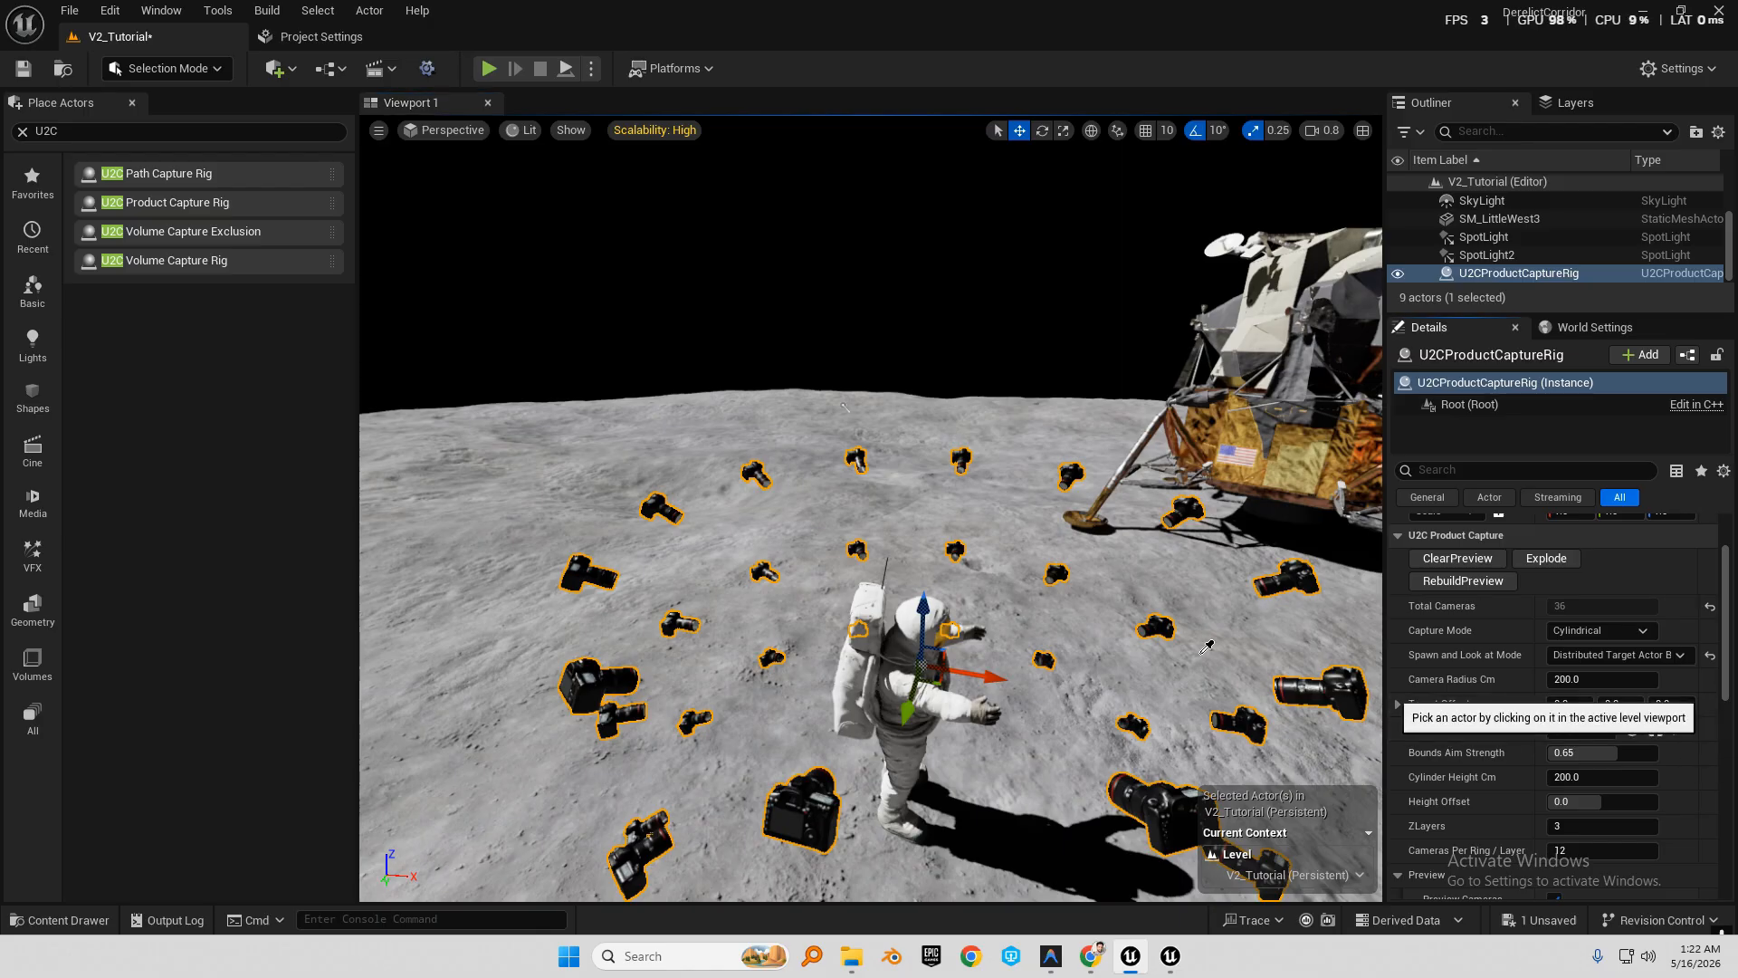
click(917, 678)
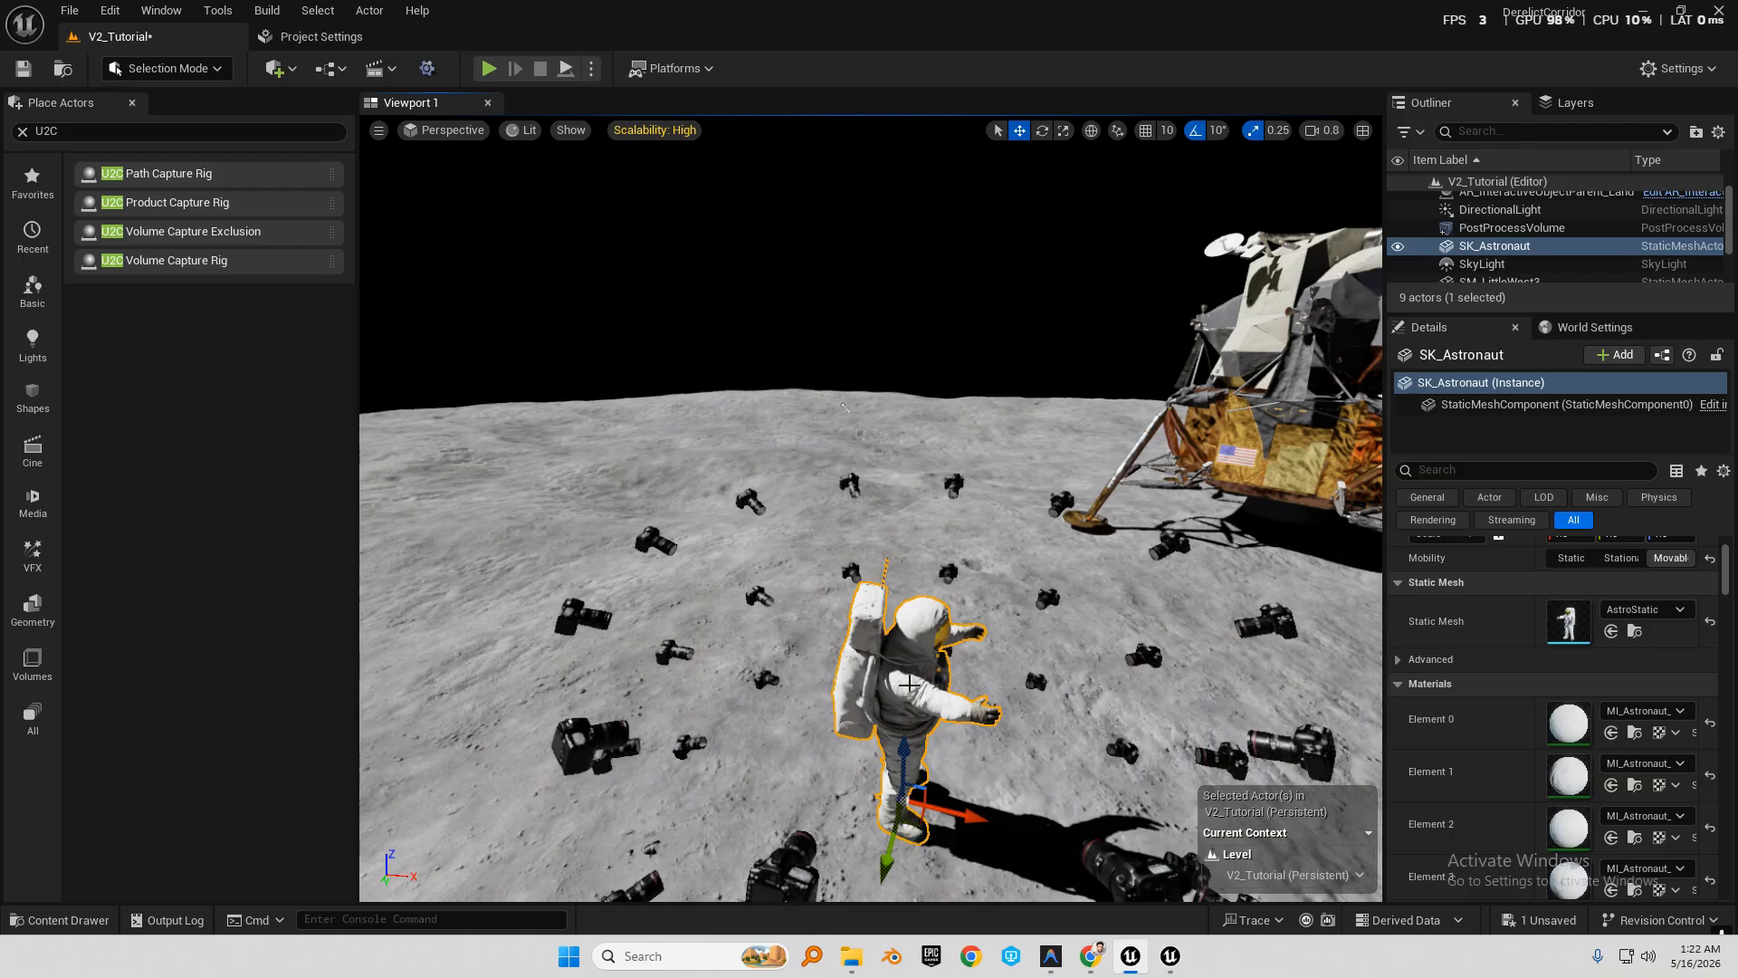
Reselect the product capture rig and examine how its cameras surround and aim at the astronaut from several sides.
scroll(917, 678, down, 5)
key(w)
mouse_move(478, 780)
right_down()
mouse_move(453, 769)
mouse_move(478, 780)
right_up()
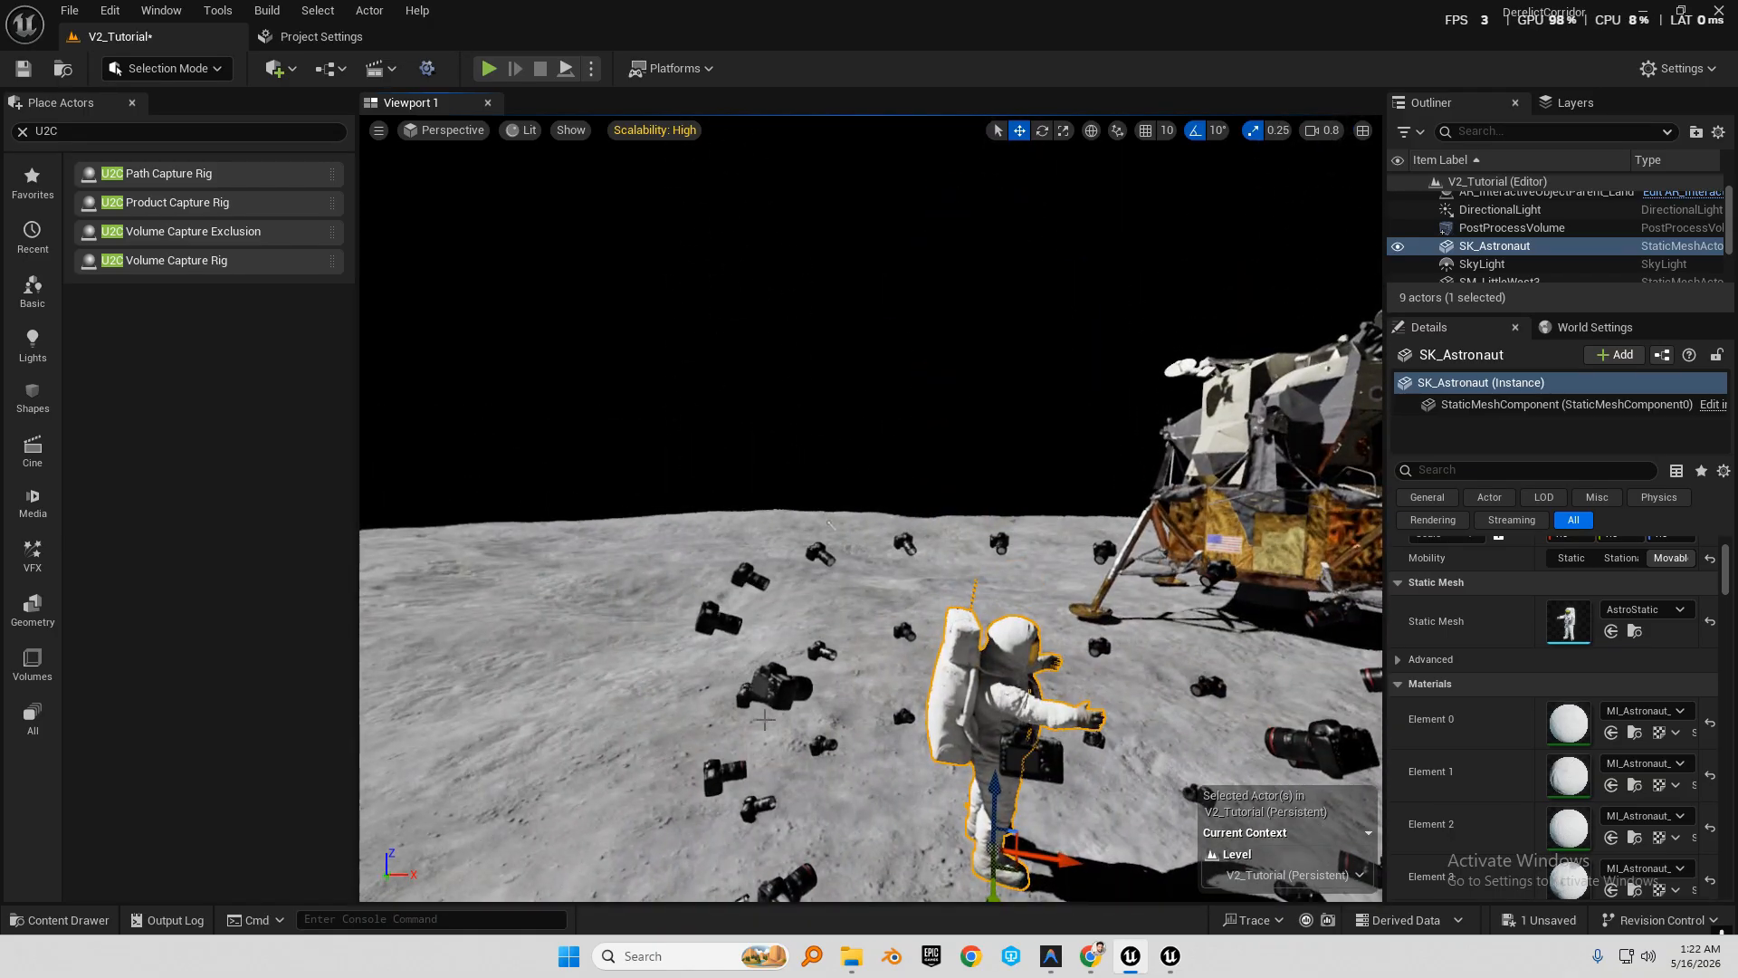
click(786, 685)
key(w)
right_drag(786, 685, 879, 639)
scroll(786, 686, down, 3)
key(w)
key(e)
key(s)
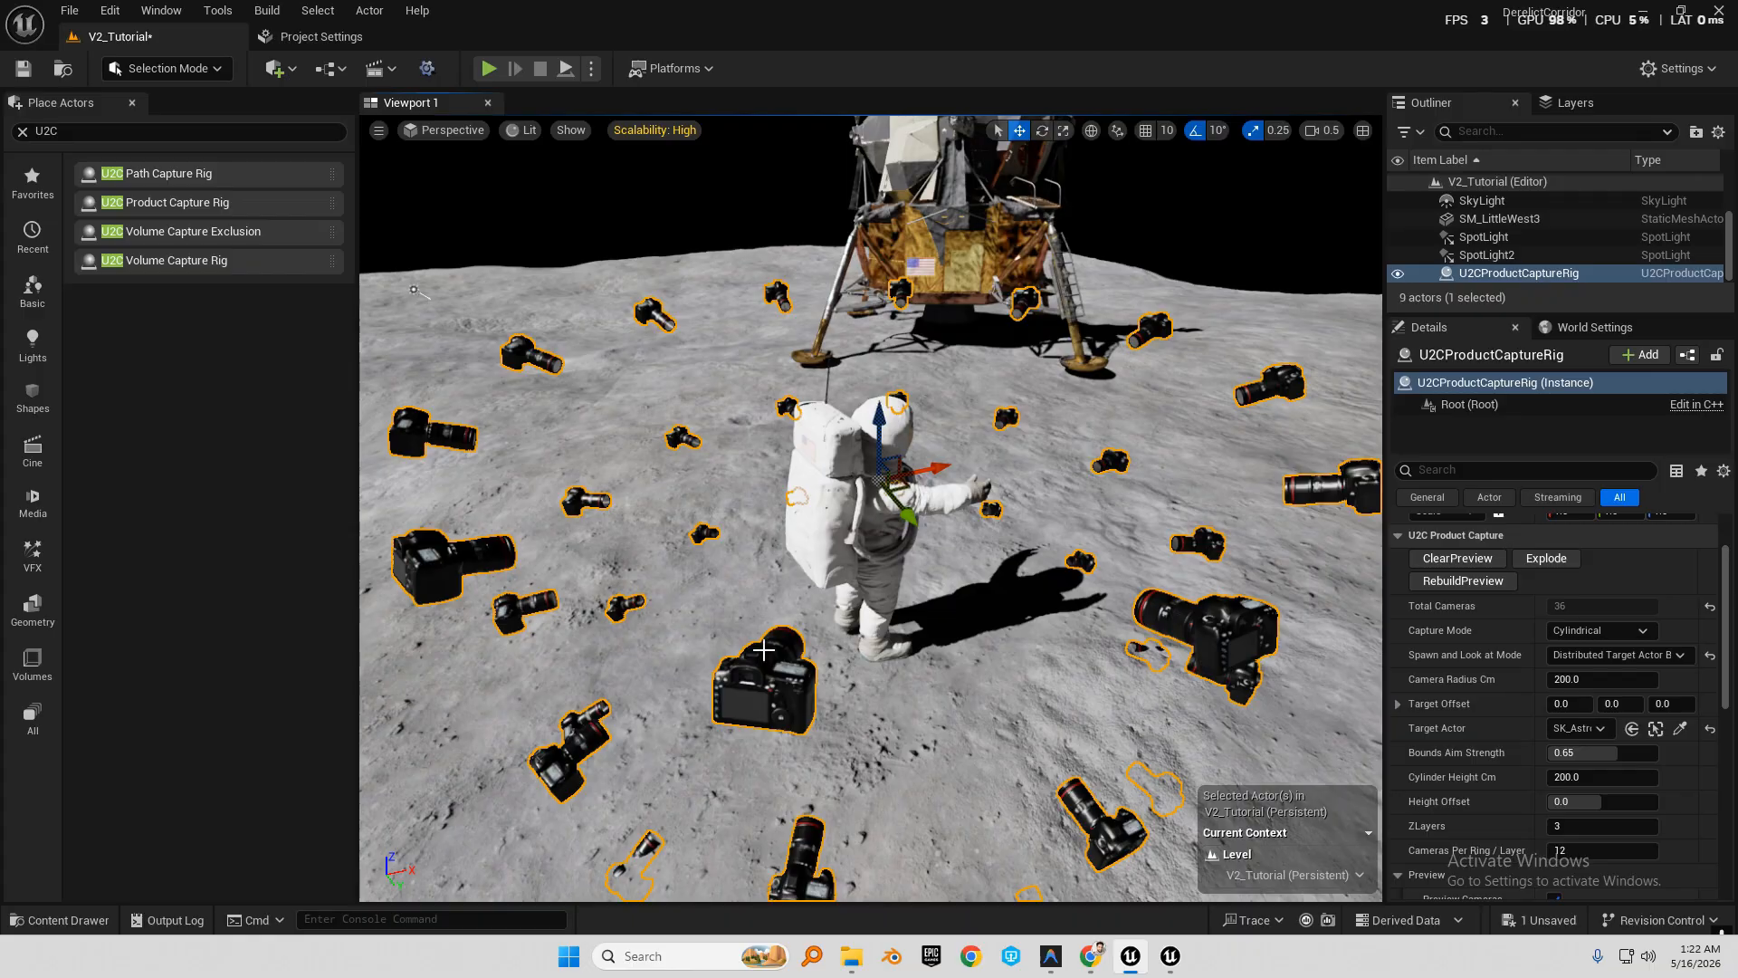
key(d)
right_drag(879, 639, 553, 586)
key(d)
key(q)
key(w)
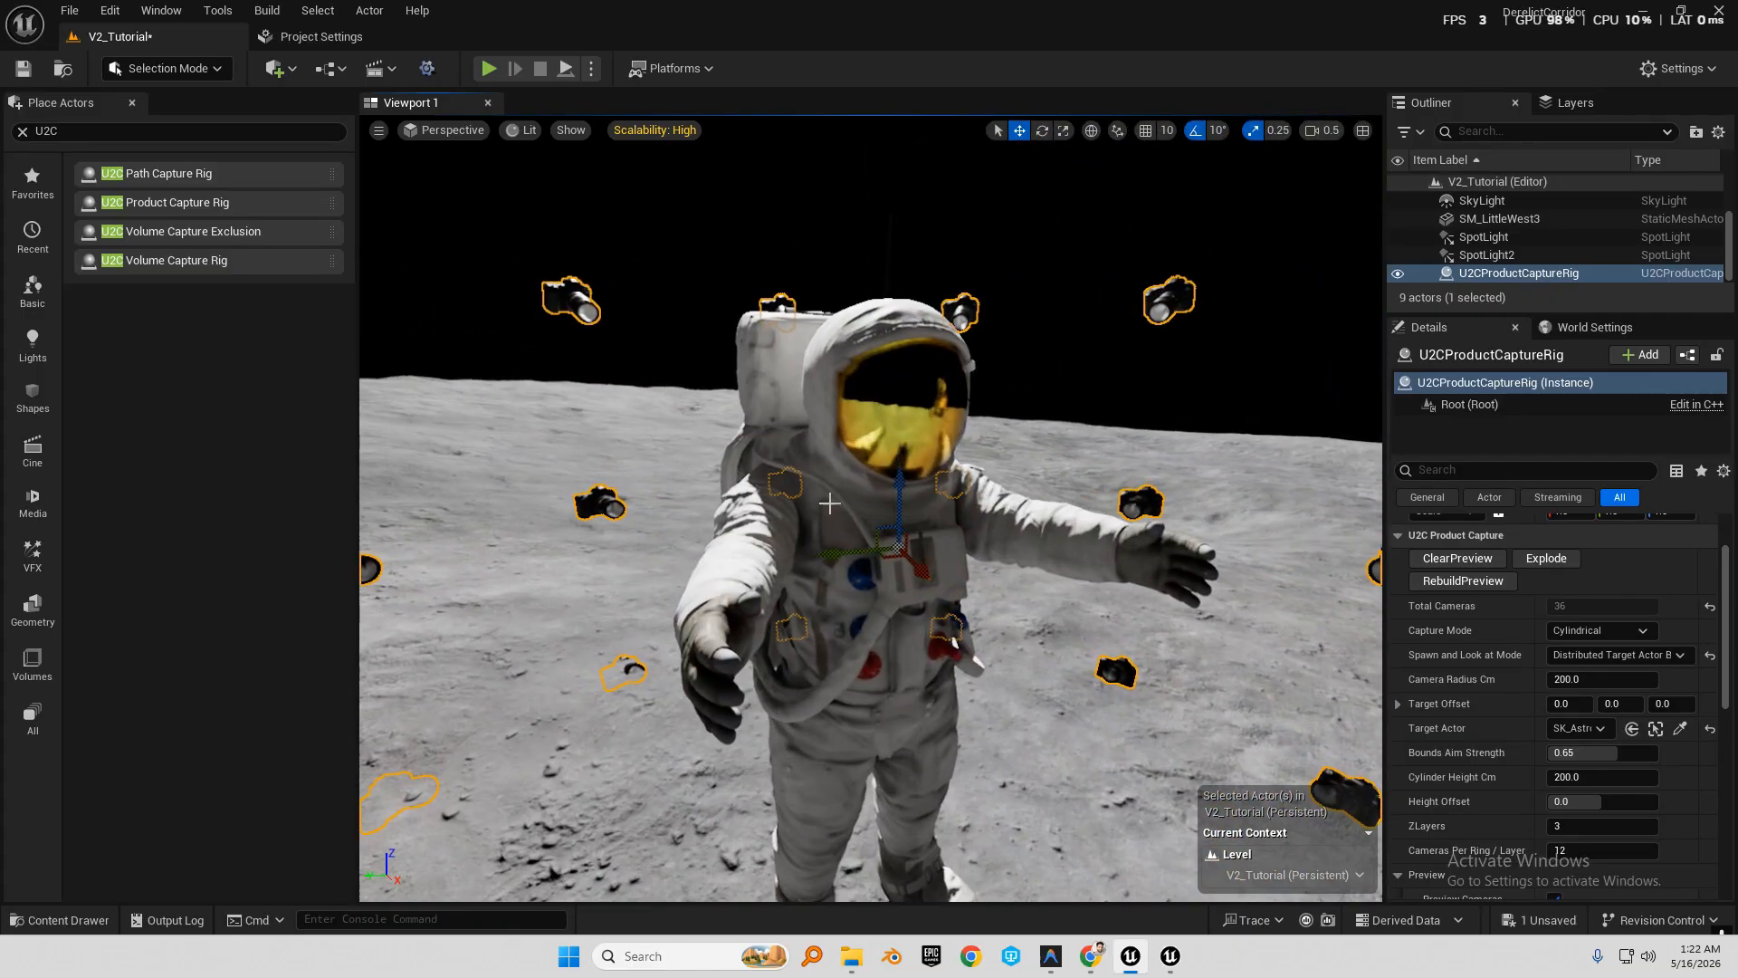
Select the astronaut, inspect the surrounding camera rings from outside and close to individual cameras, and reselect the product capture rig.
click(865, 420)
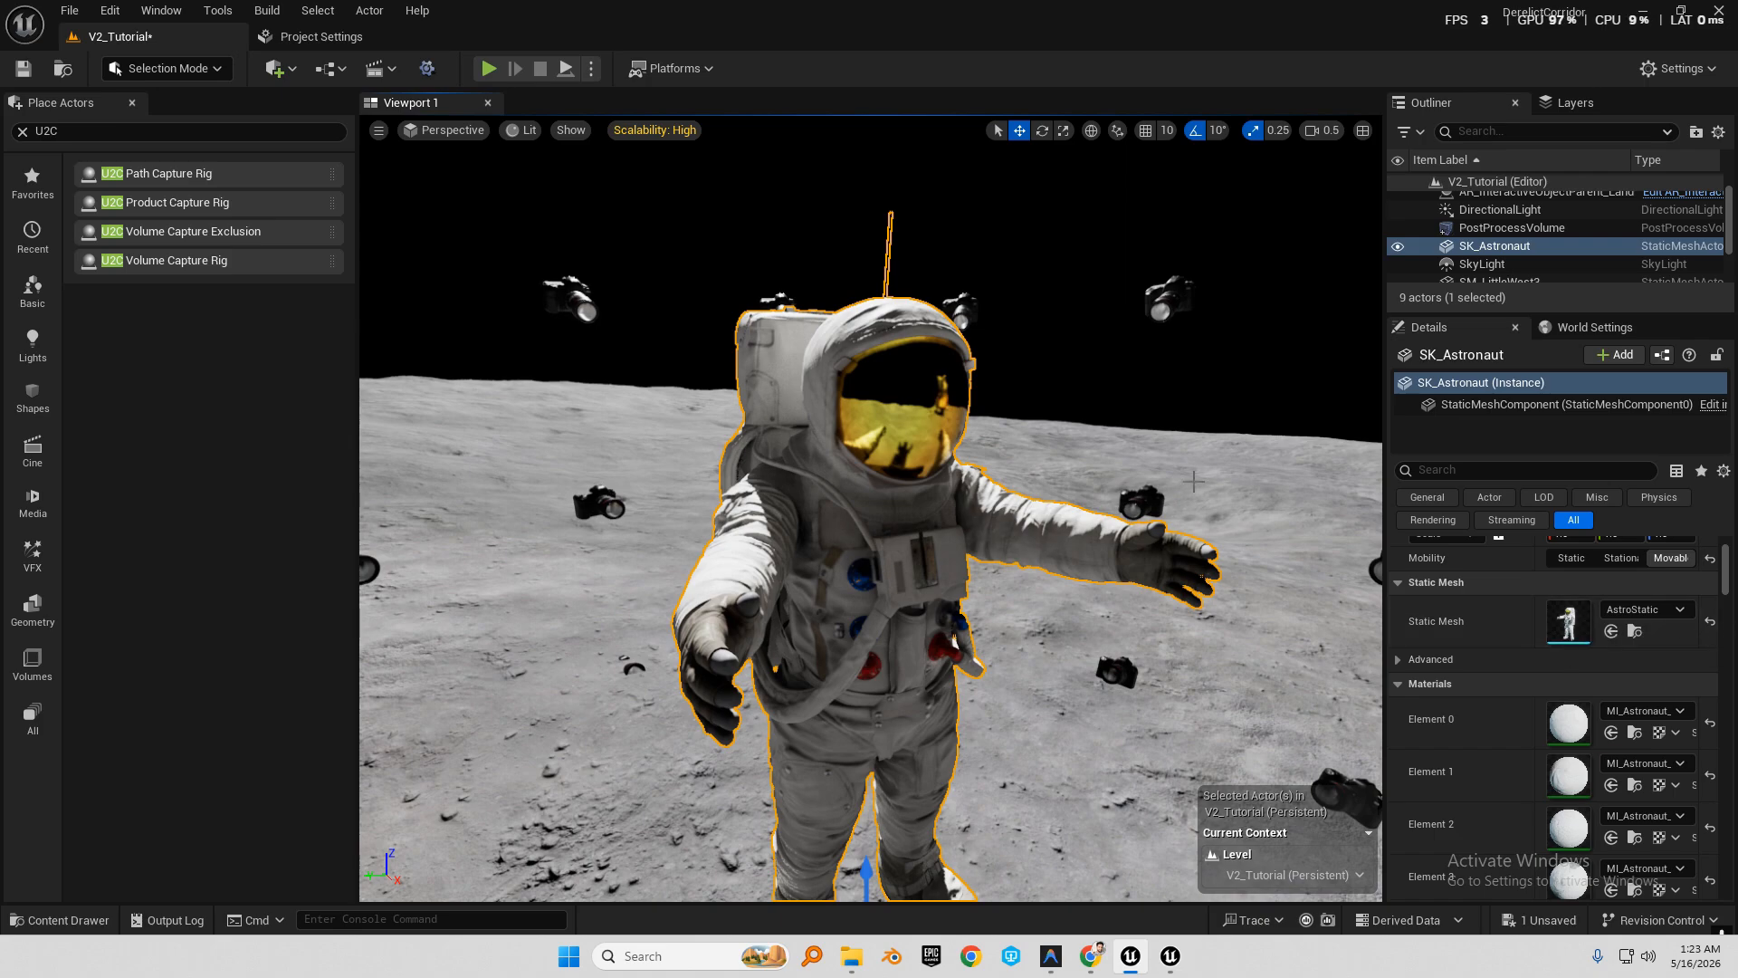
key(s)
right_drag(1002, 492, 1041, 544)
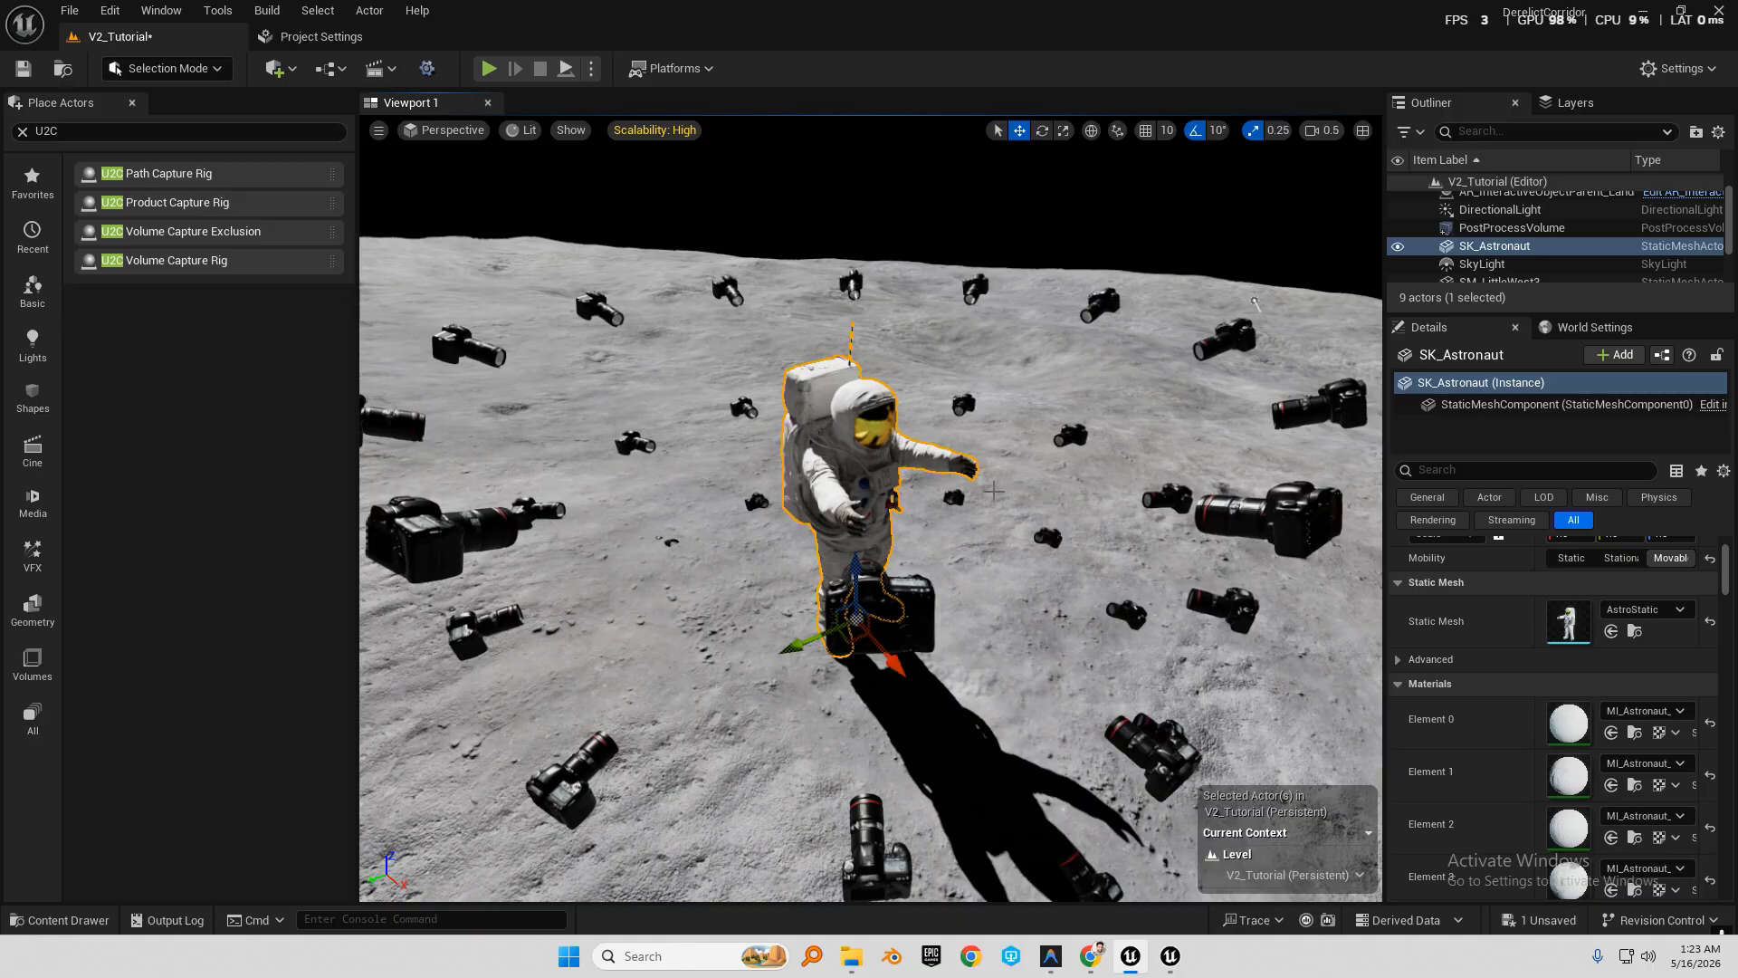
key(a)
right_drag(1042, 544, 1205, 452)
key(w)
key(w)
key(a)
key(s)
key(q)
click(562, 579)
right_drag(561, 579, 557, 294)
click(615, 232)
right_drag(614, 232, 556, 249)
key(d)
key(e)
mouse_move(964, 590)
right_down()
mouse_move(978, 665)
mouse_move(964, 591)
right_up()
key(q)
alt+drag(978, 677, 896, 645)
alt+drag(1214, 496, 987, 439)
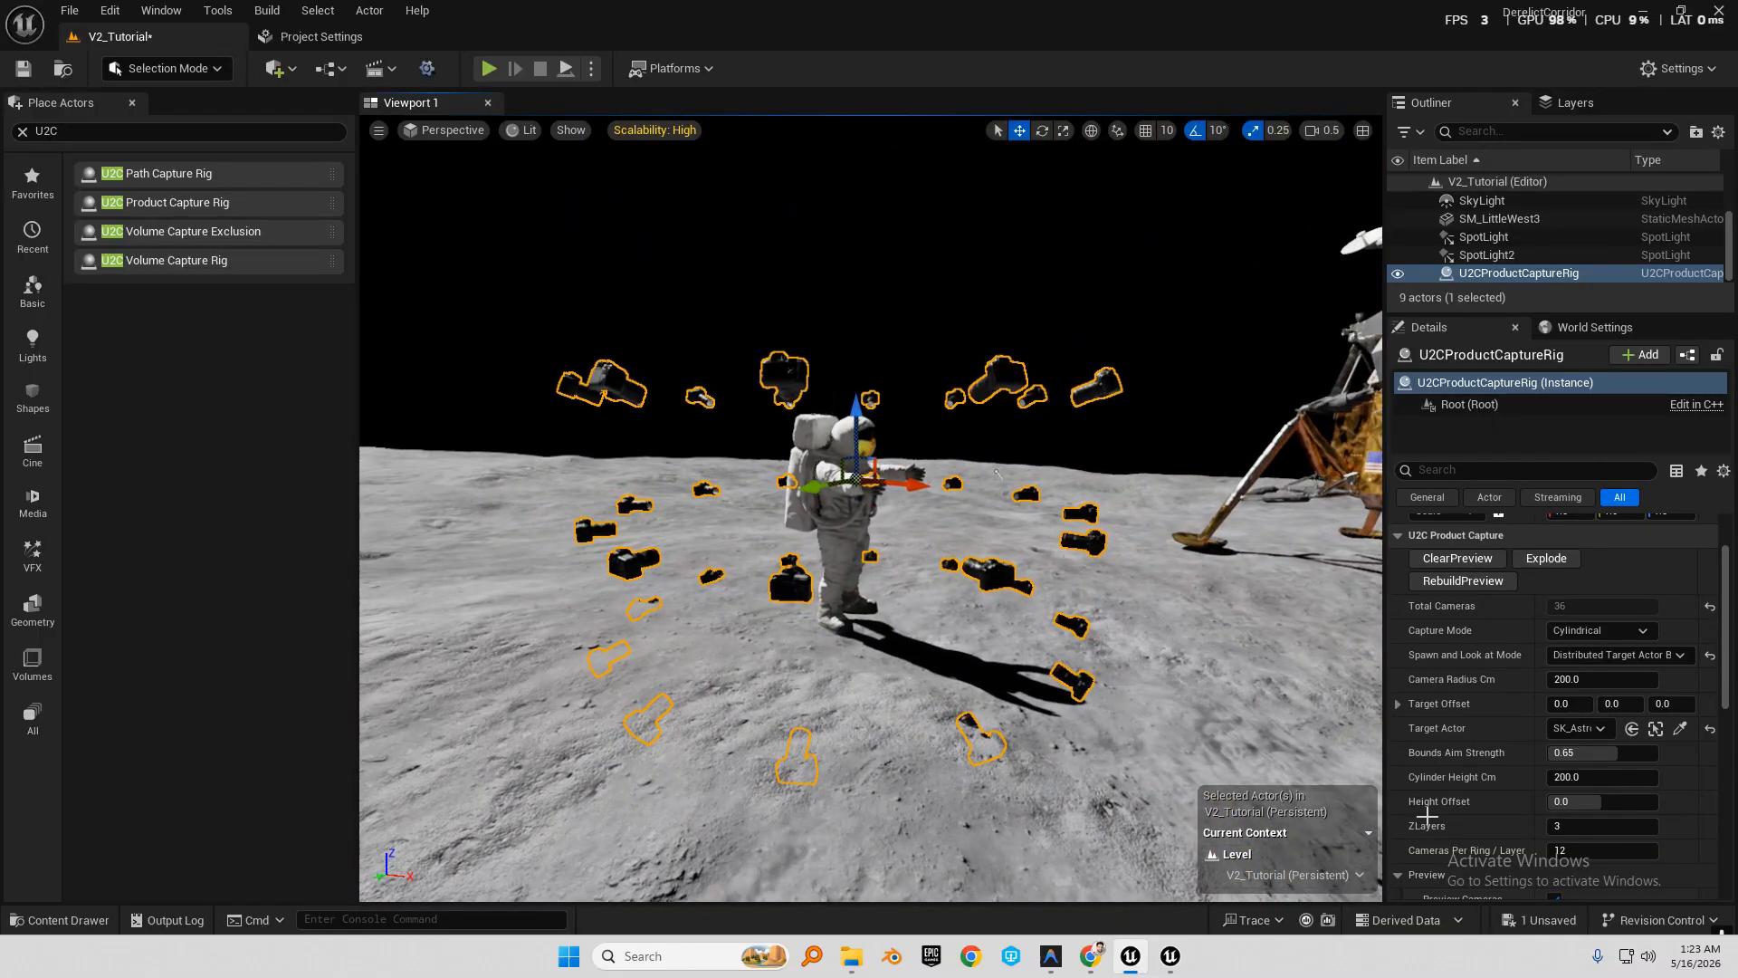
Raise the product capture rig's Height Offset to about 56 and set its ZLayers to 6.
scroll(1507, 681, down, 1)
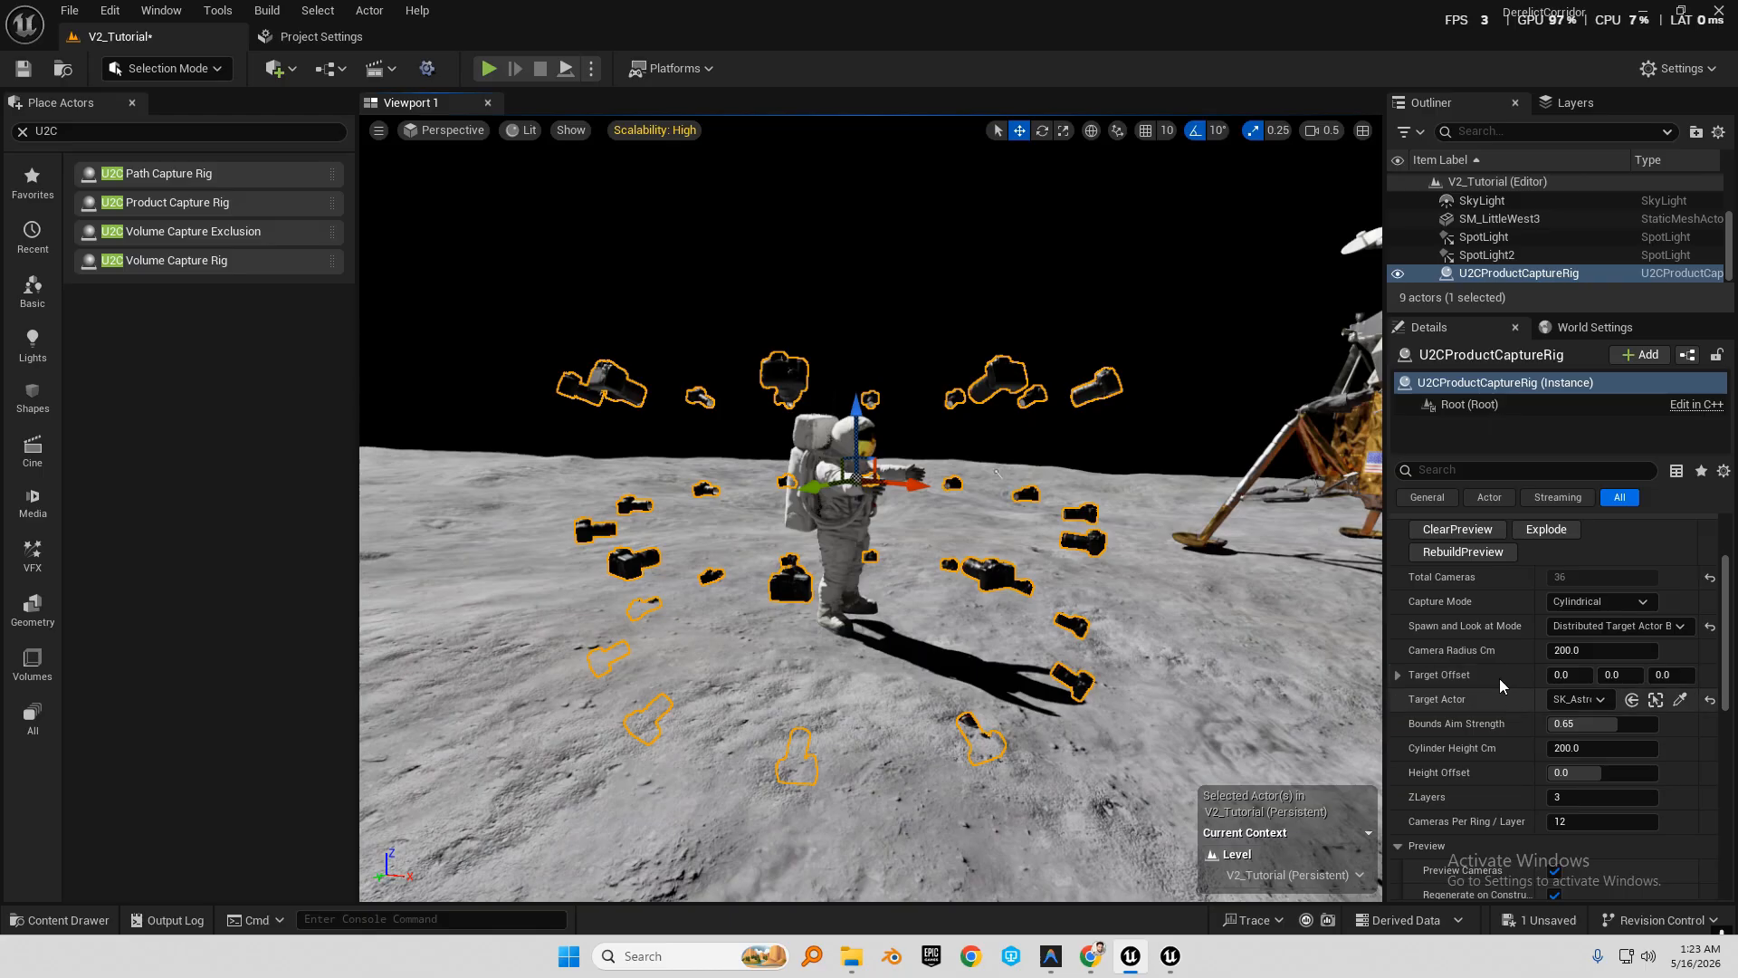
scroll(1477, 694, down, 2)
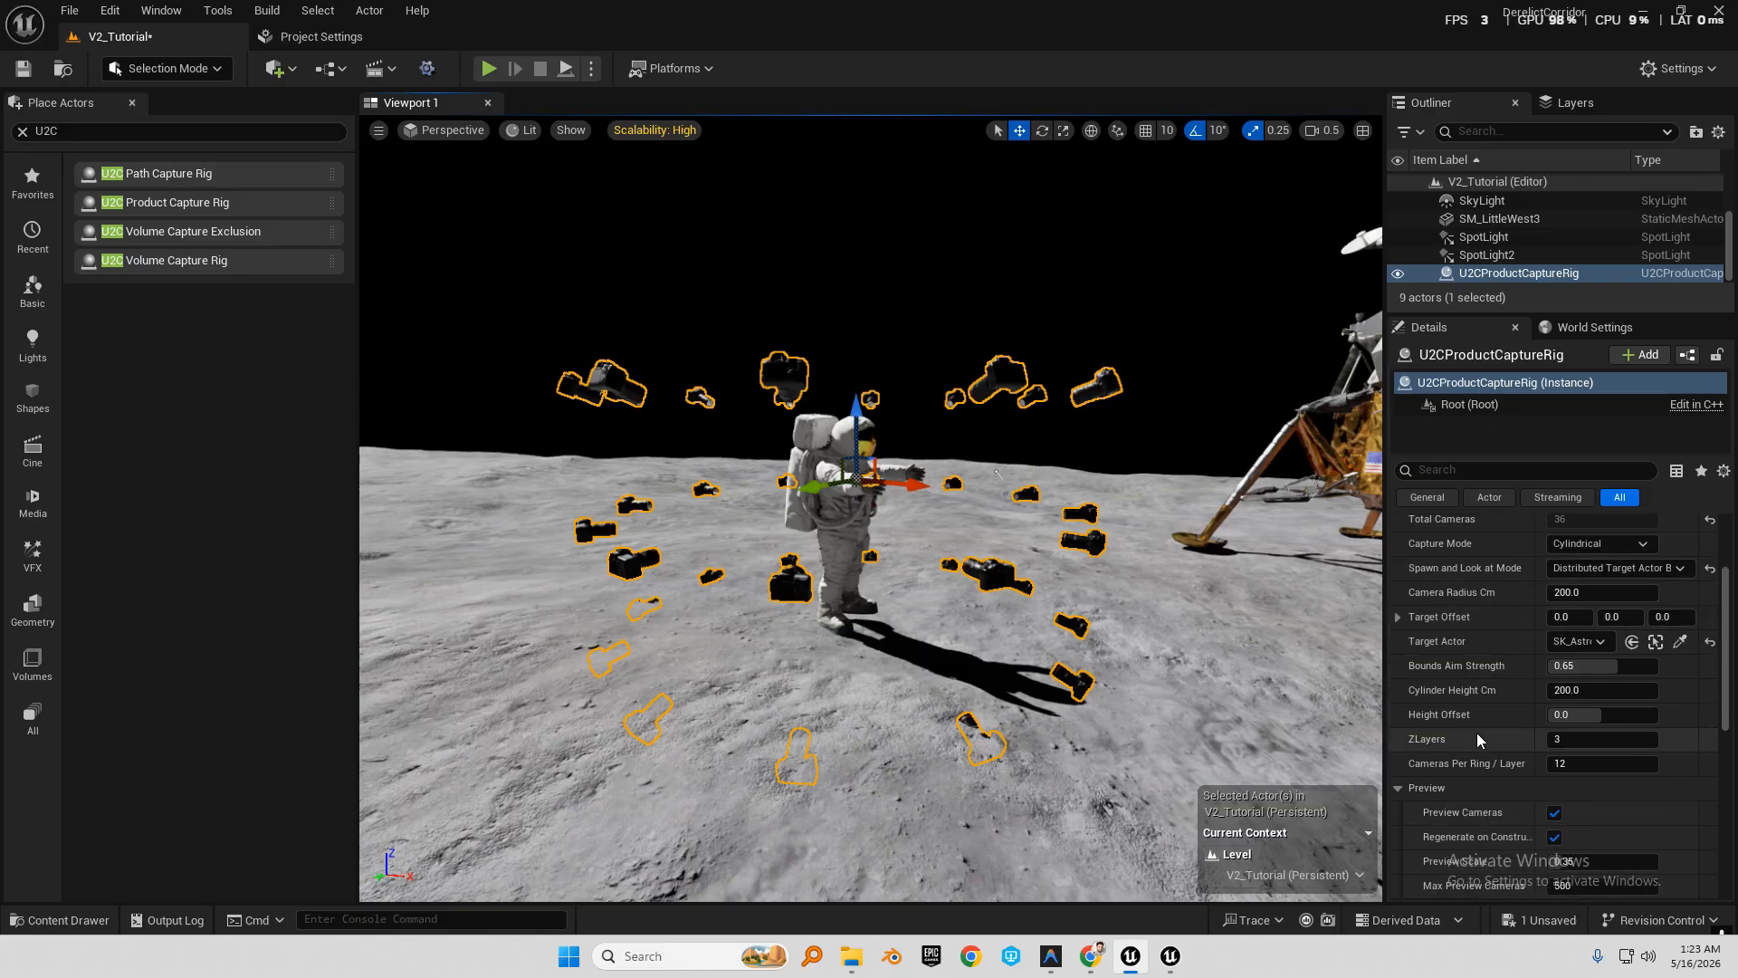
mouse_move(1576, 715)
mouse_down()
mouse_move(1629, 715)
mouse_move(1574, 714)
mouse_move(1603, 714)
mouse_up()
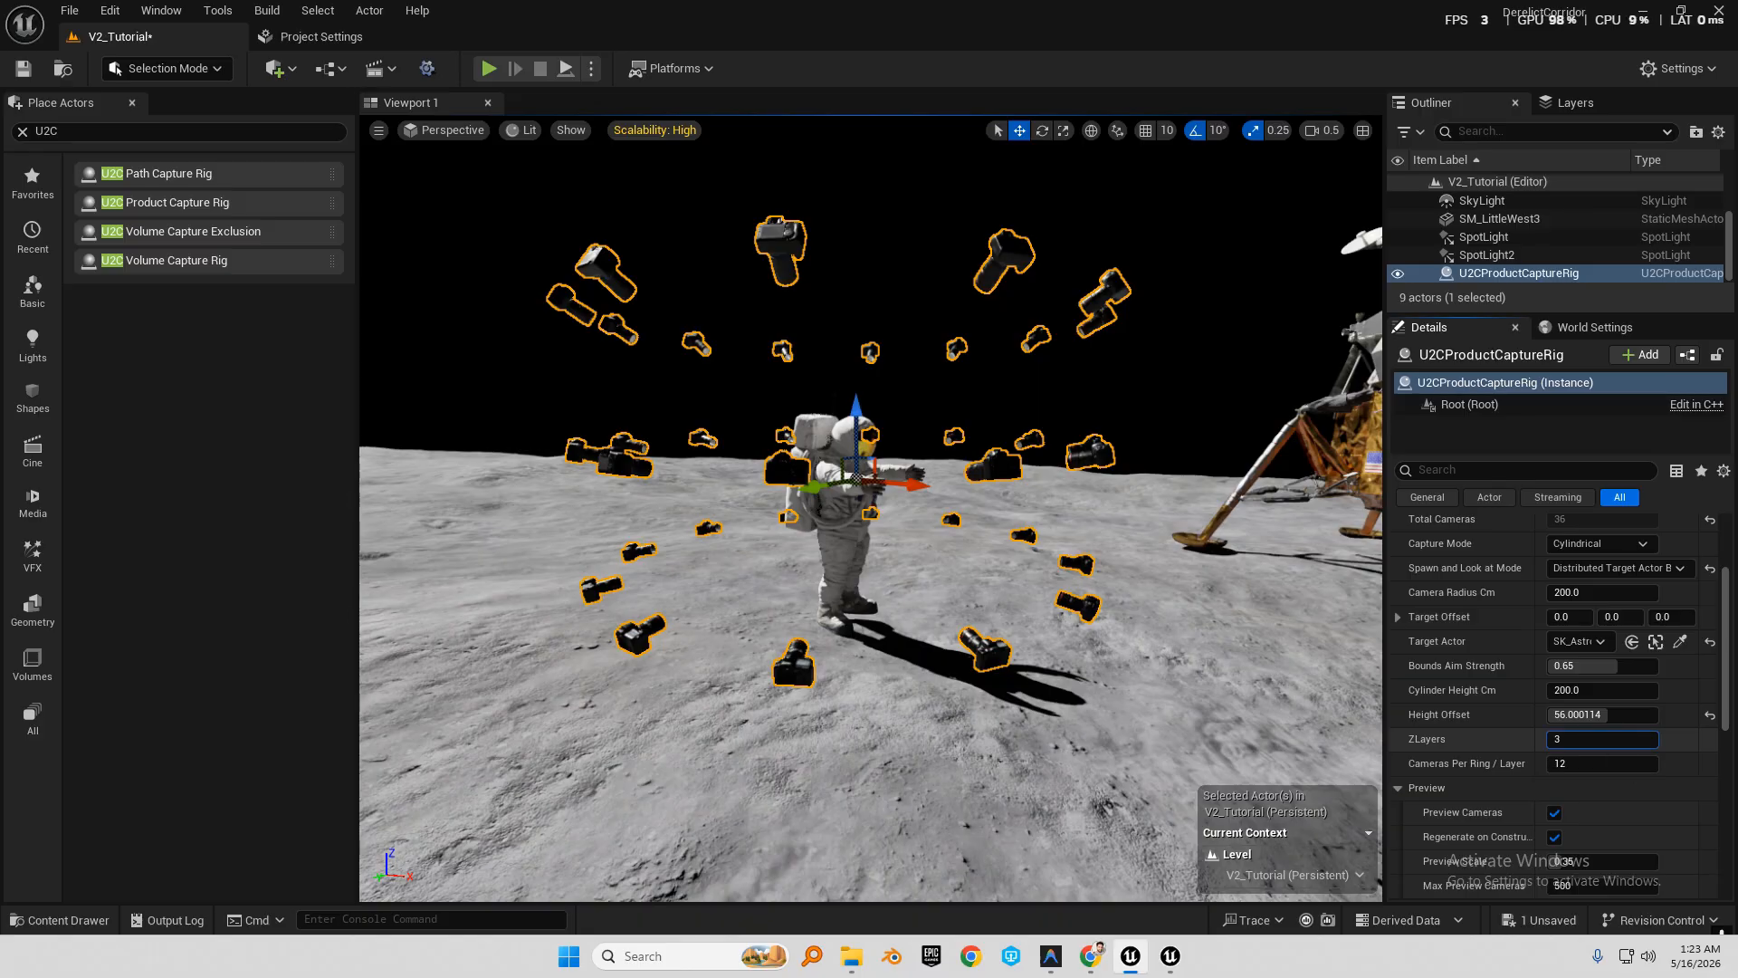
drag(1602, 739, 1637, 740)
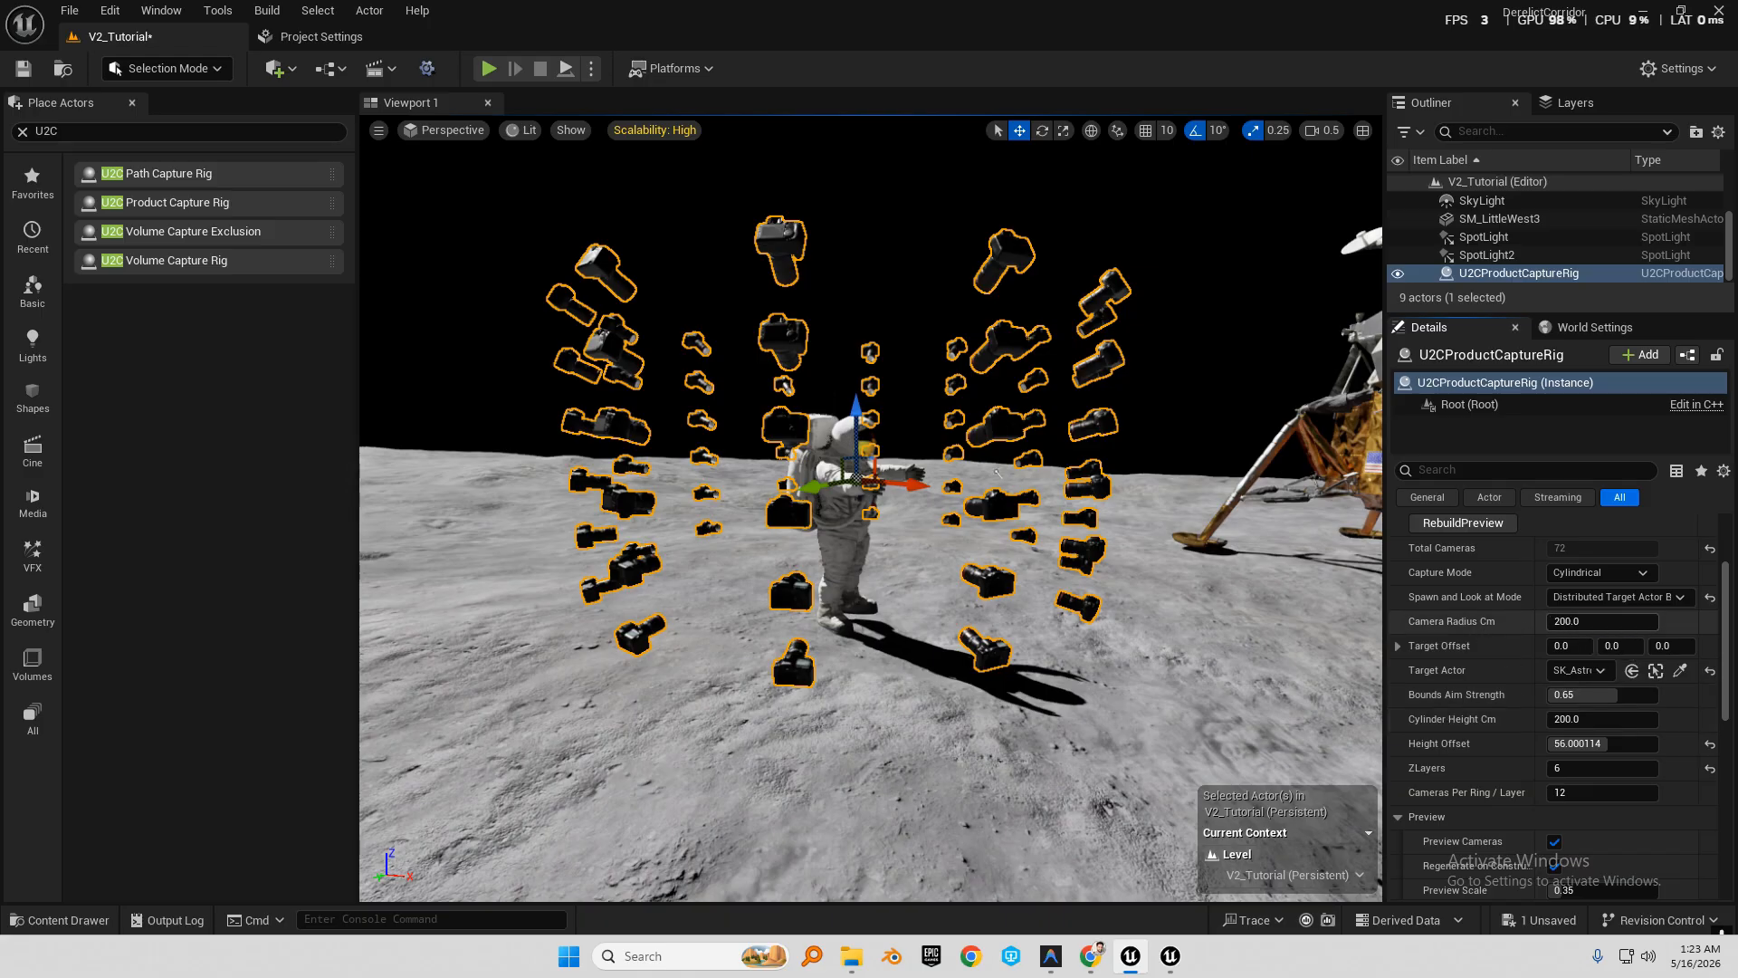
Reduce the rig's Camera Radius to about 122.4 cm and check the tighter camera ring around the astronaut.
drag(1603, 621, 1532, 621)
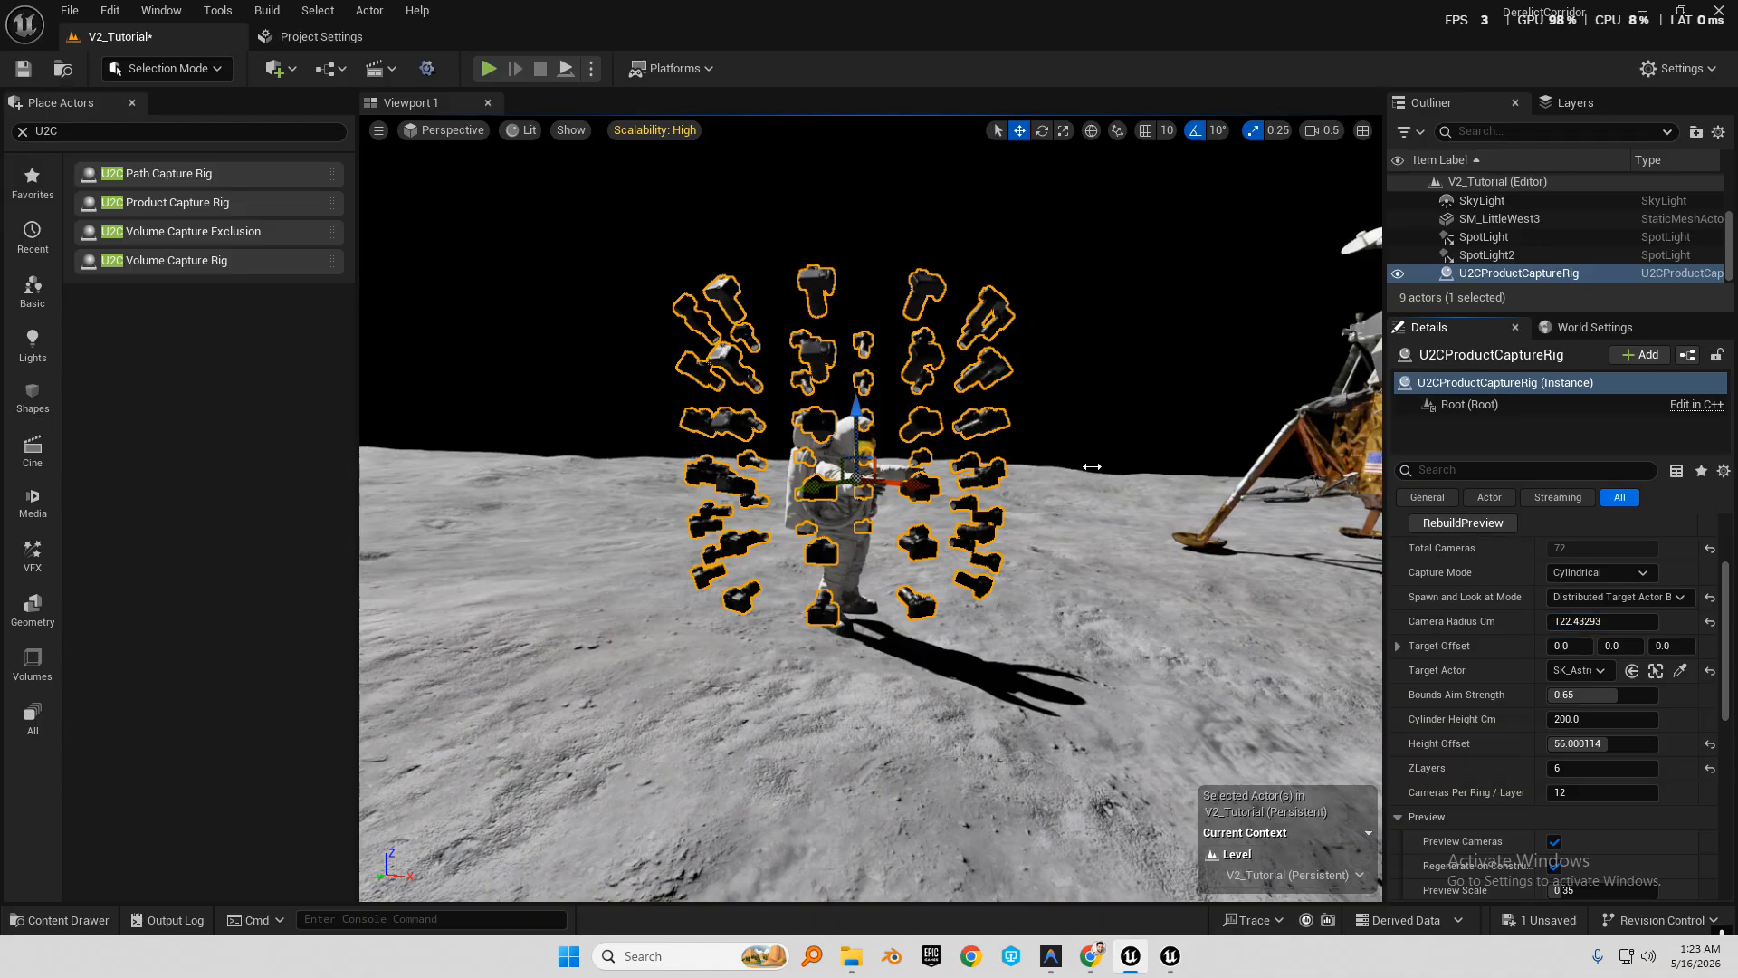
mouse_move(1092, 466)
right_down()
mouse_move(1122, 469)
mouse_move(1078, 467)
mouse_move(1079, 552)
mouse_move(1074, 489)
right_up()
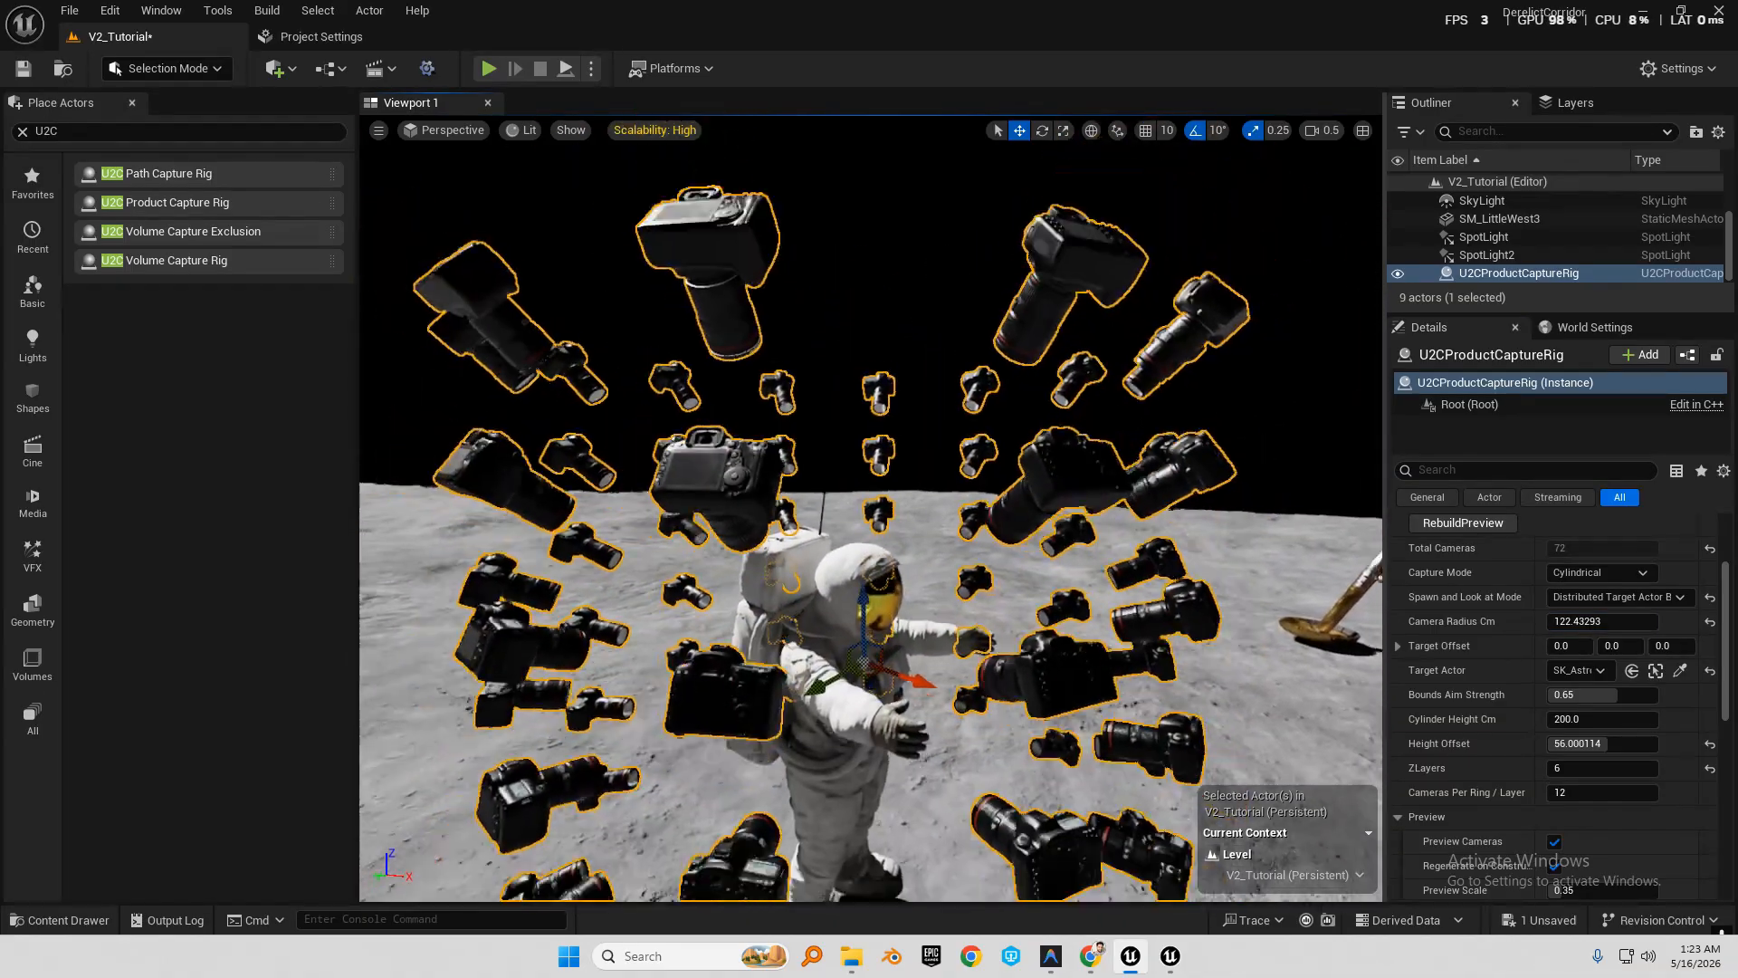
scroll(871, 394, down, 5)
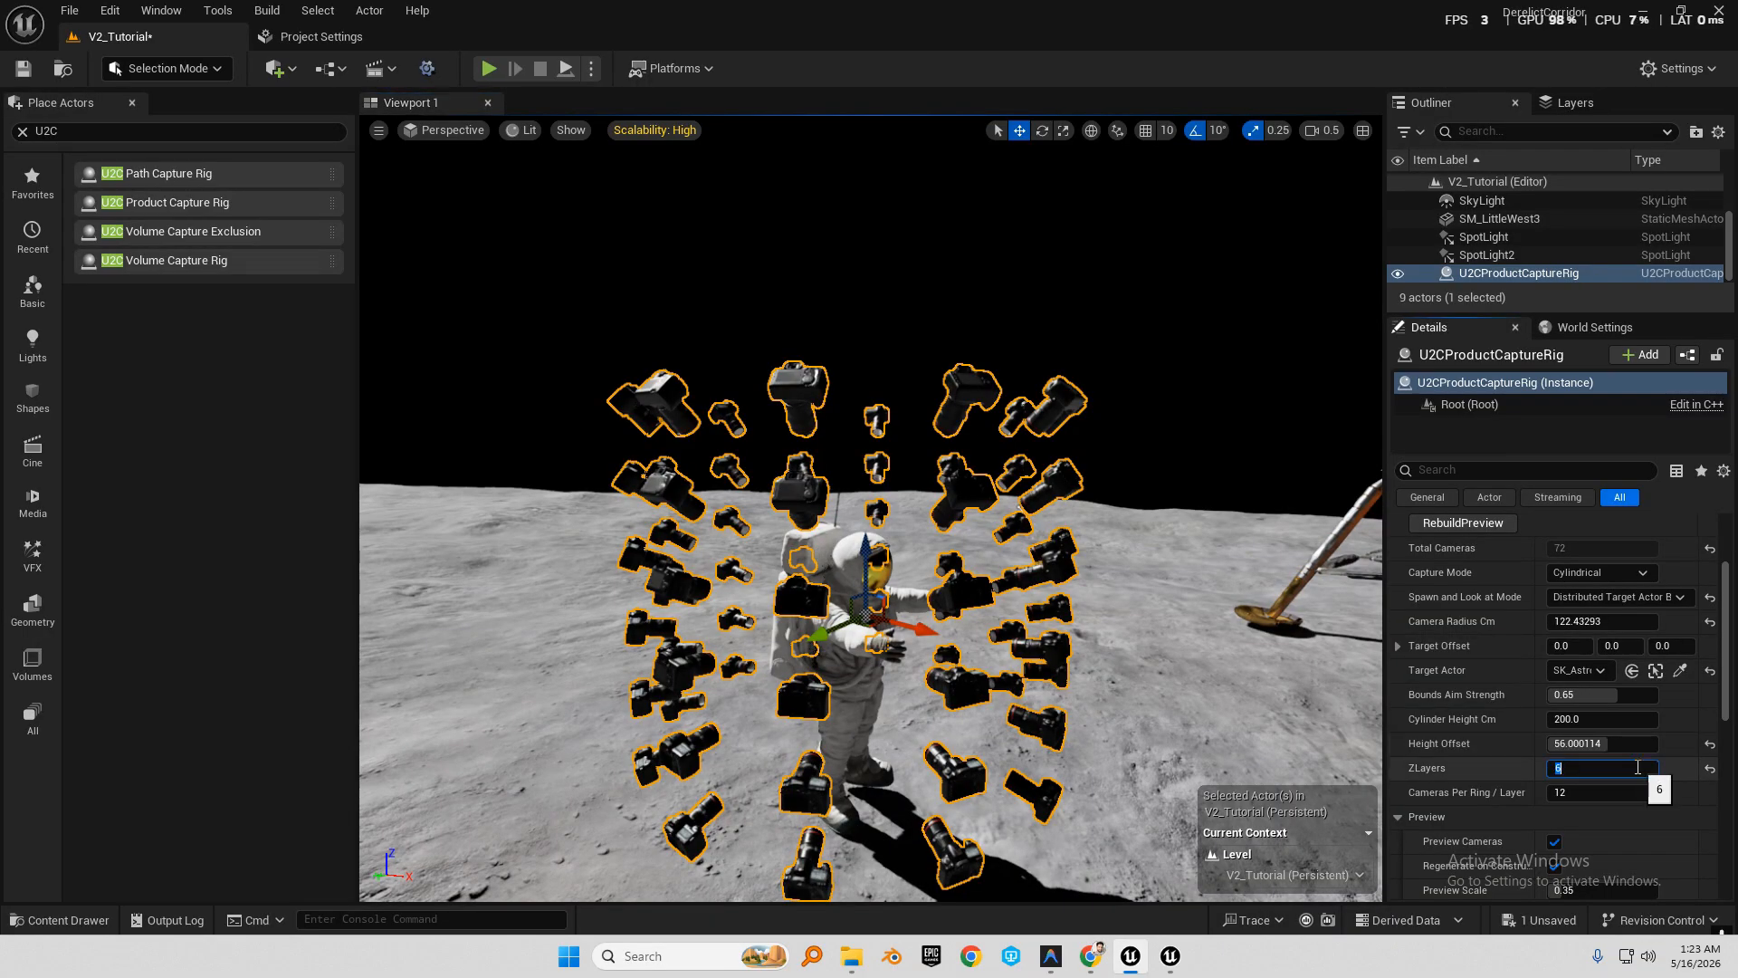
Set the rig's ZLayers to 5 and lower its Height Offset to about 38.4.
text(5)
key(Return)
key(q)
right_drag(1168, 589, 1148, 567)
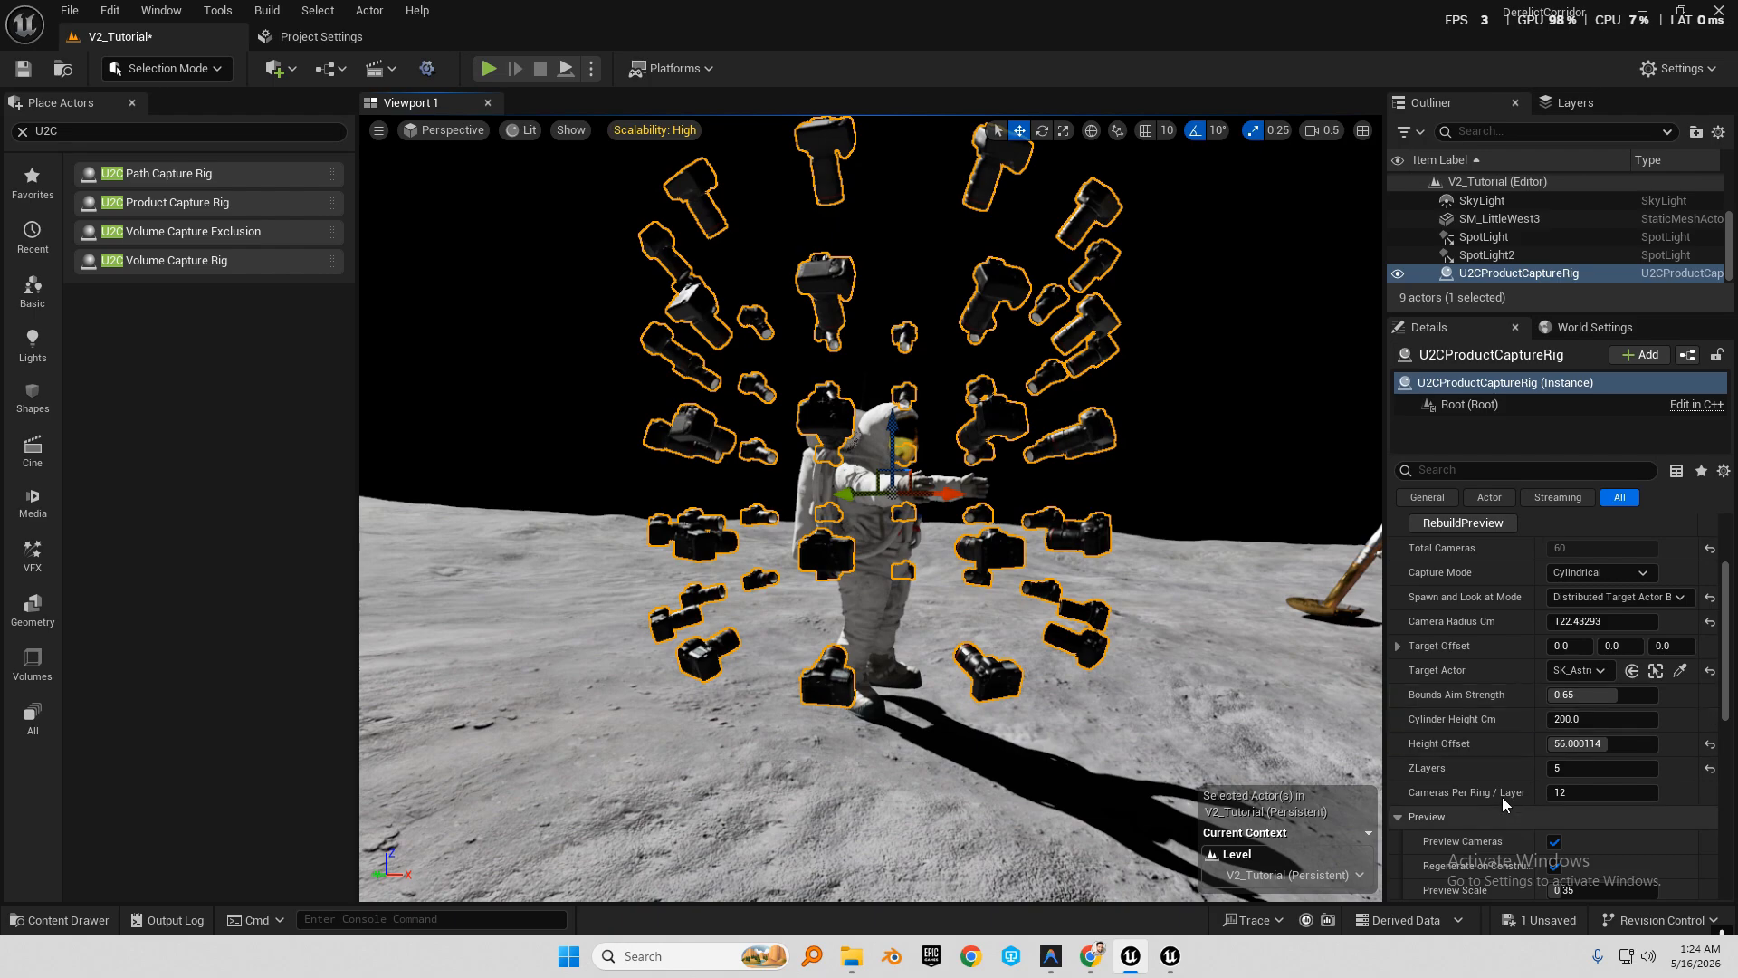
mouse_move(1600, 743)
mouse_down()
mouse_move(1530, 745)
mouse_move(1595, 745)
mouse_up()
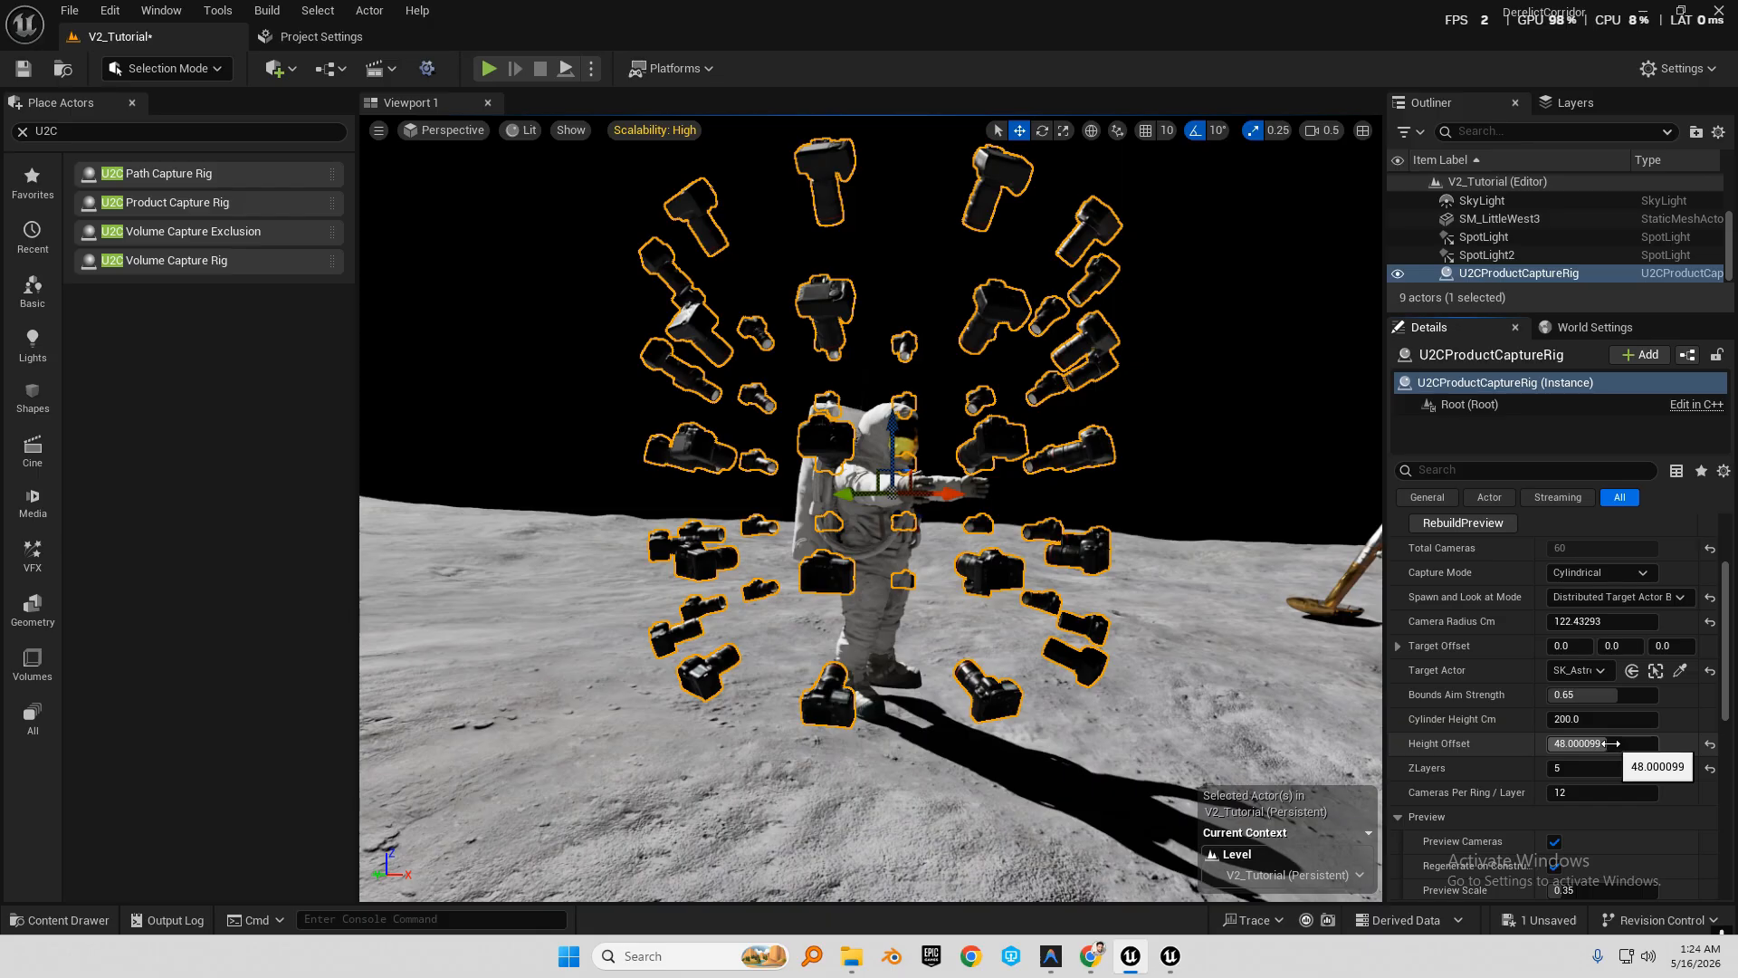
mouse_move(1595, 746)
mouse_down()
mouse_move(1550, 745)
mouse_move(1588, 745)
mouse_up()
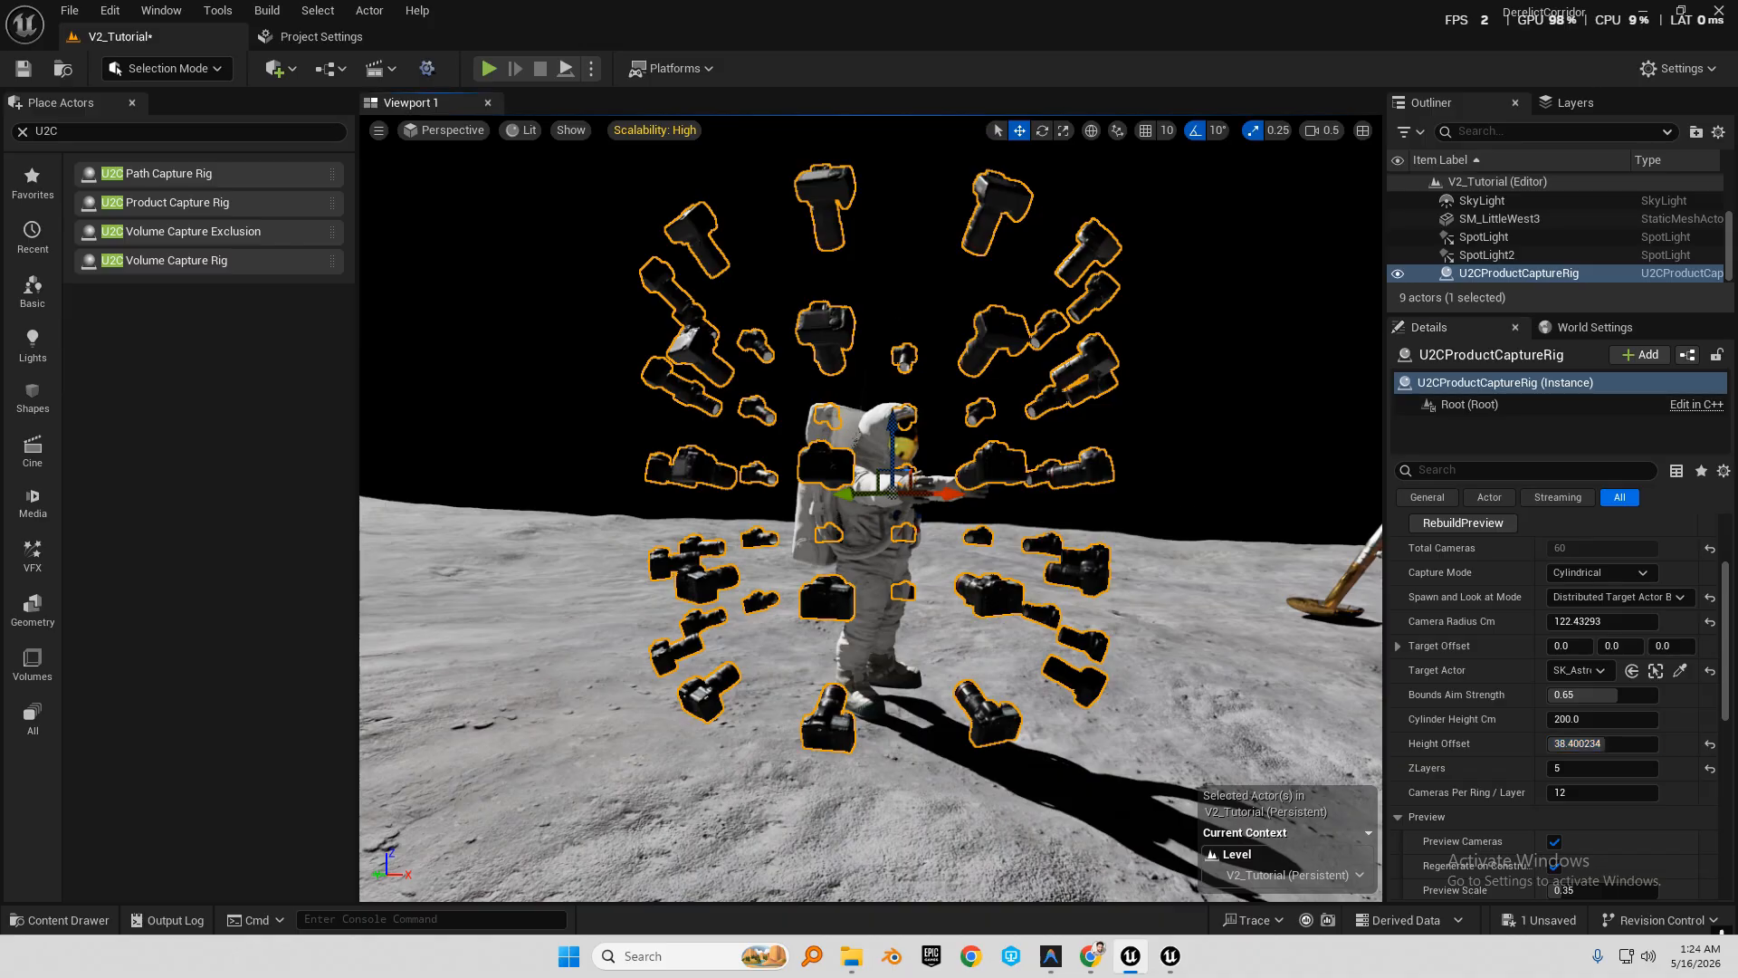
Check the adjusted camera layout from another angle and widen the area showing the rig's properties.
key(a)
right_drag(857, 438, 978, 485)
scroll(915, 480, up, 2)
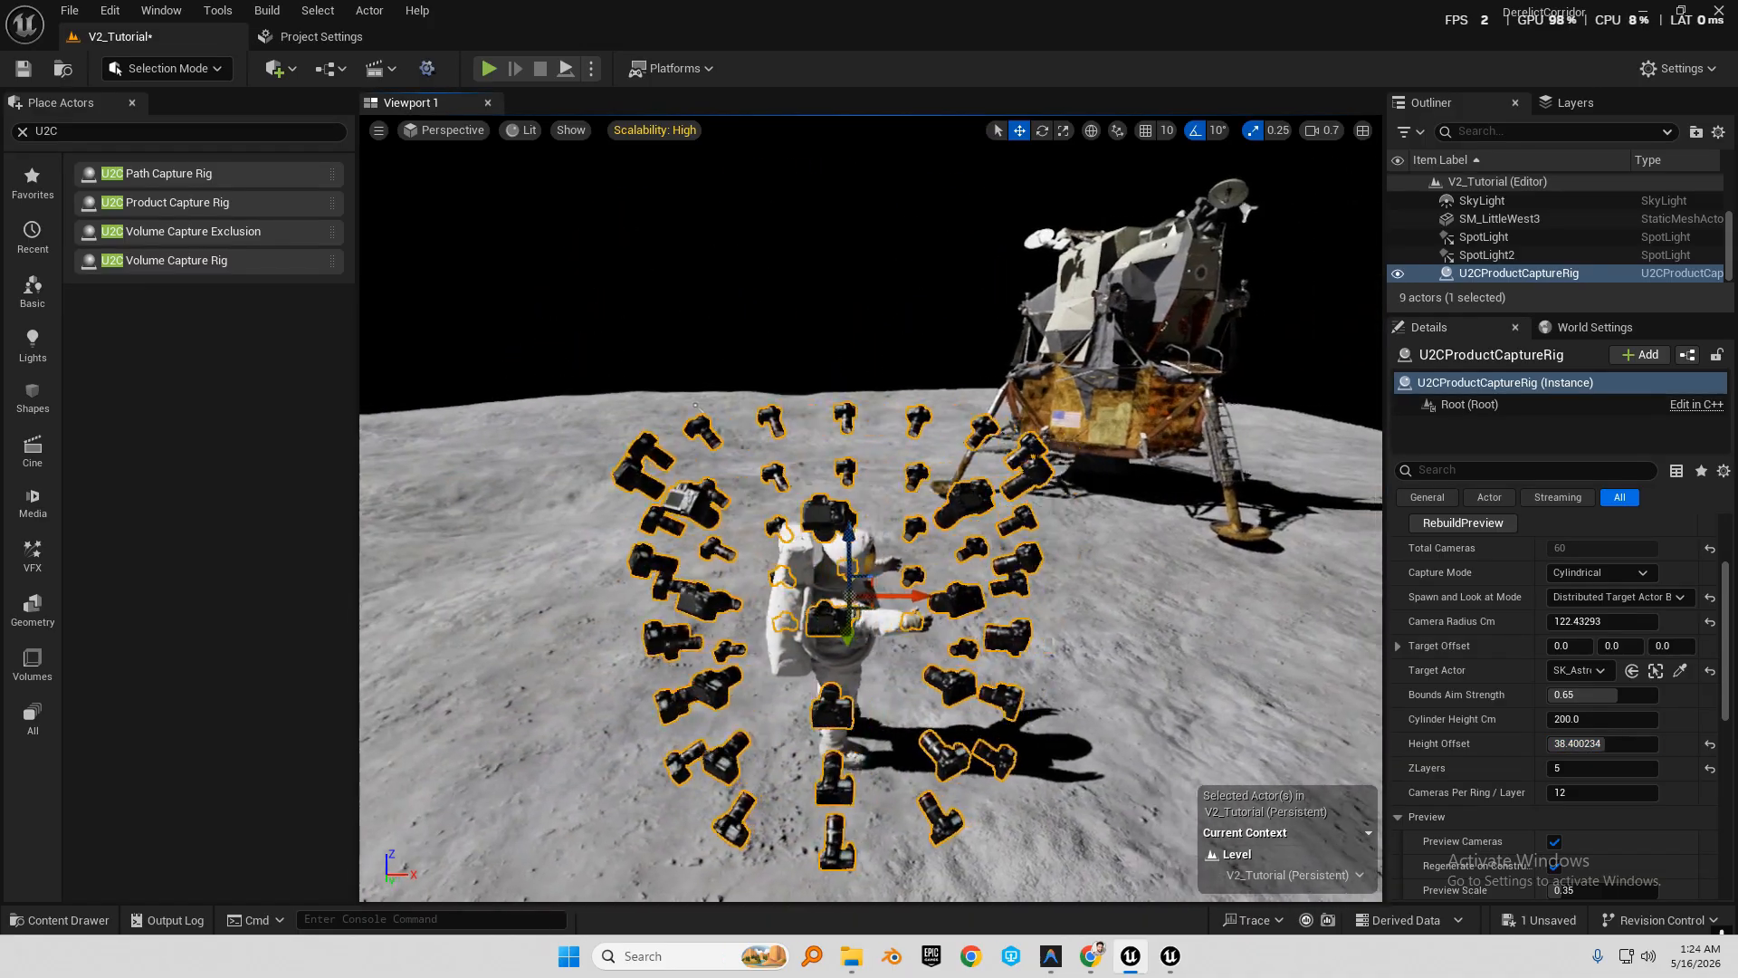
right_drag(695, 405, 931, 457)
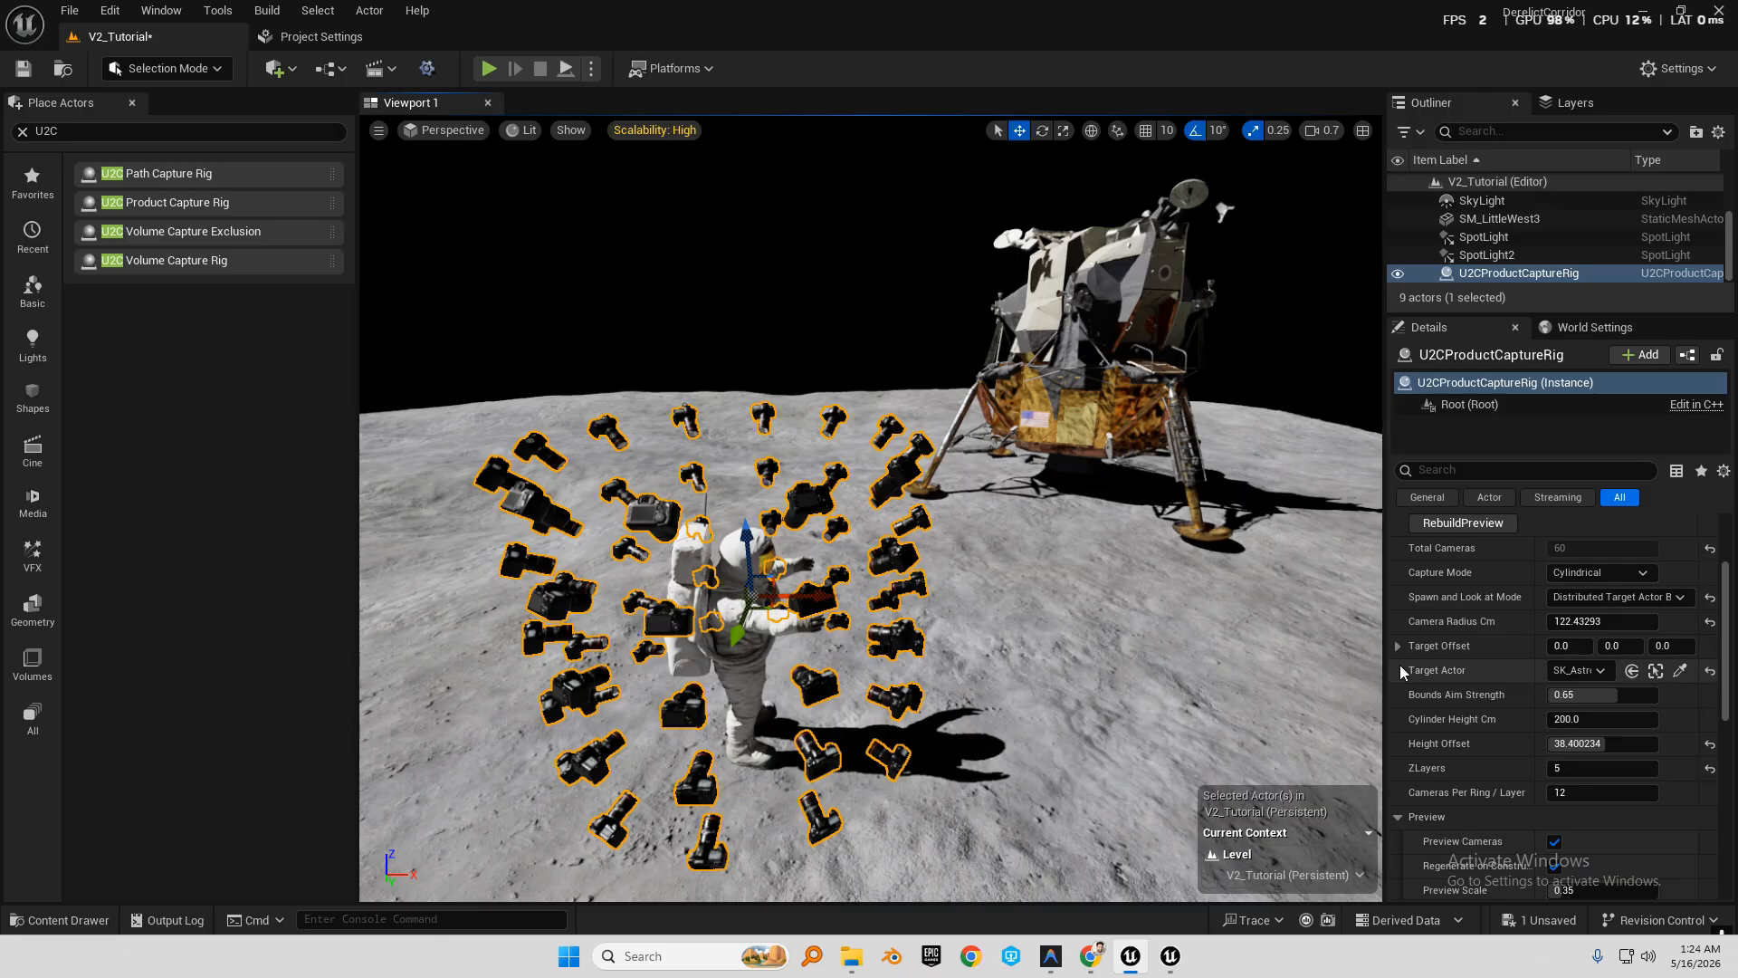
scroll(1454, 610, up, 2)
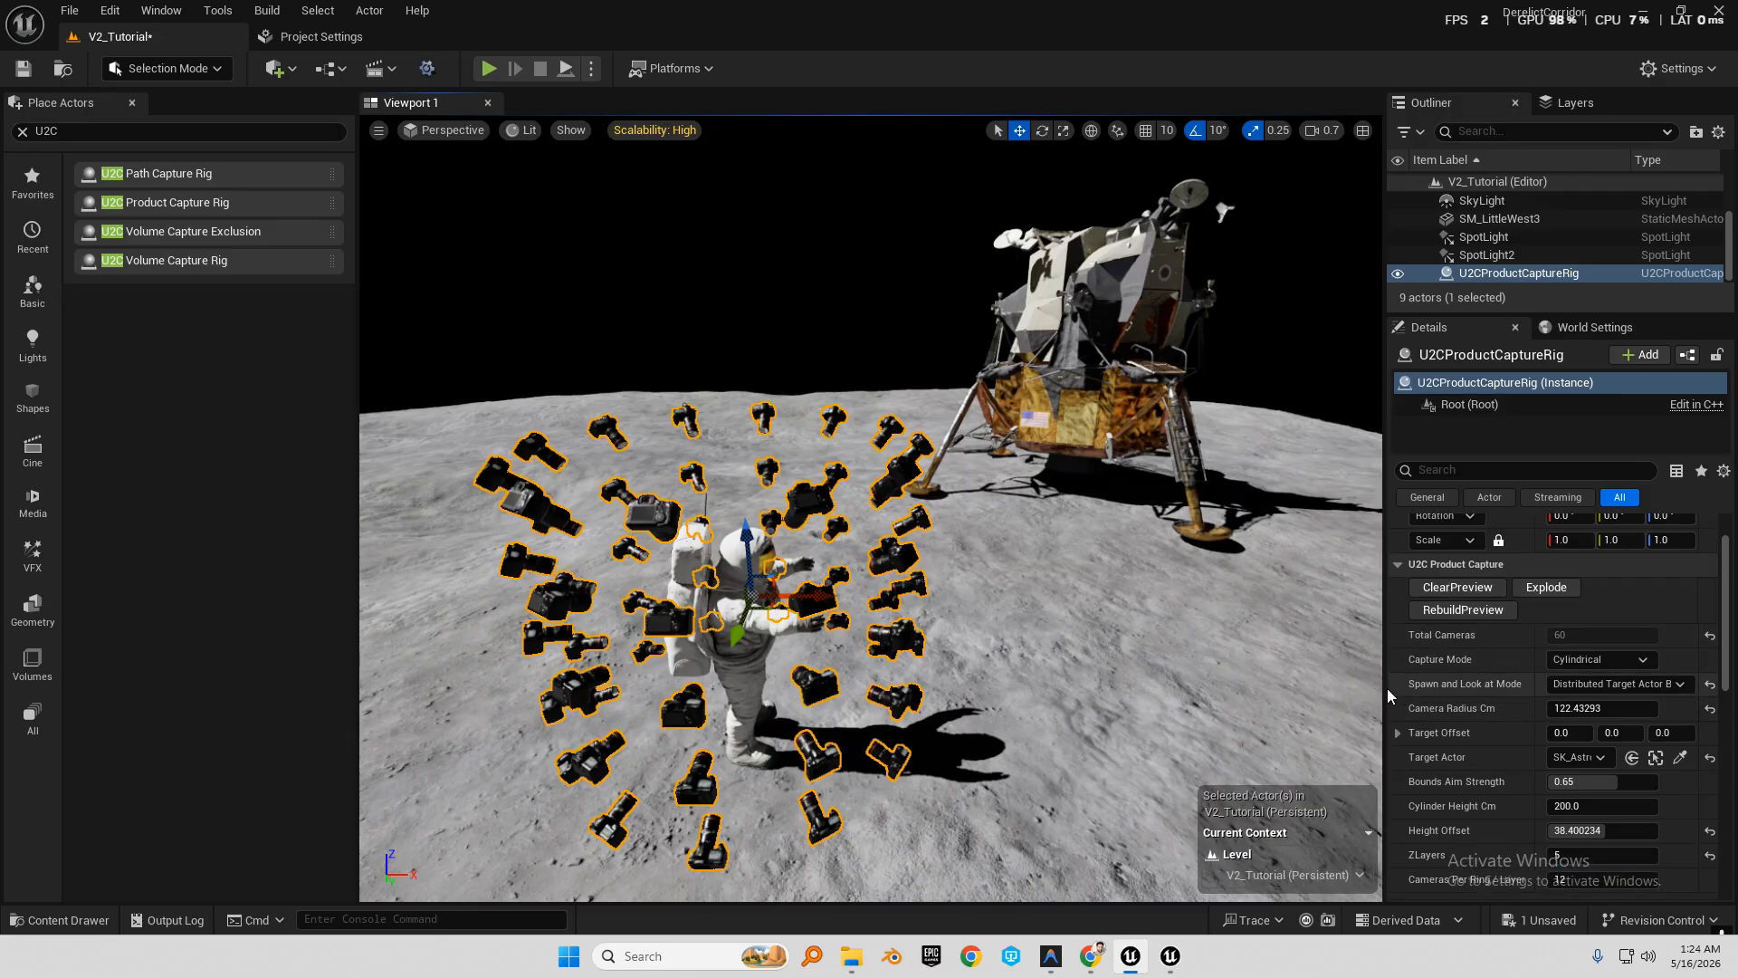
drag(1384, 687, 1202, 687)
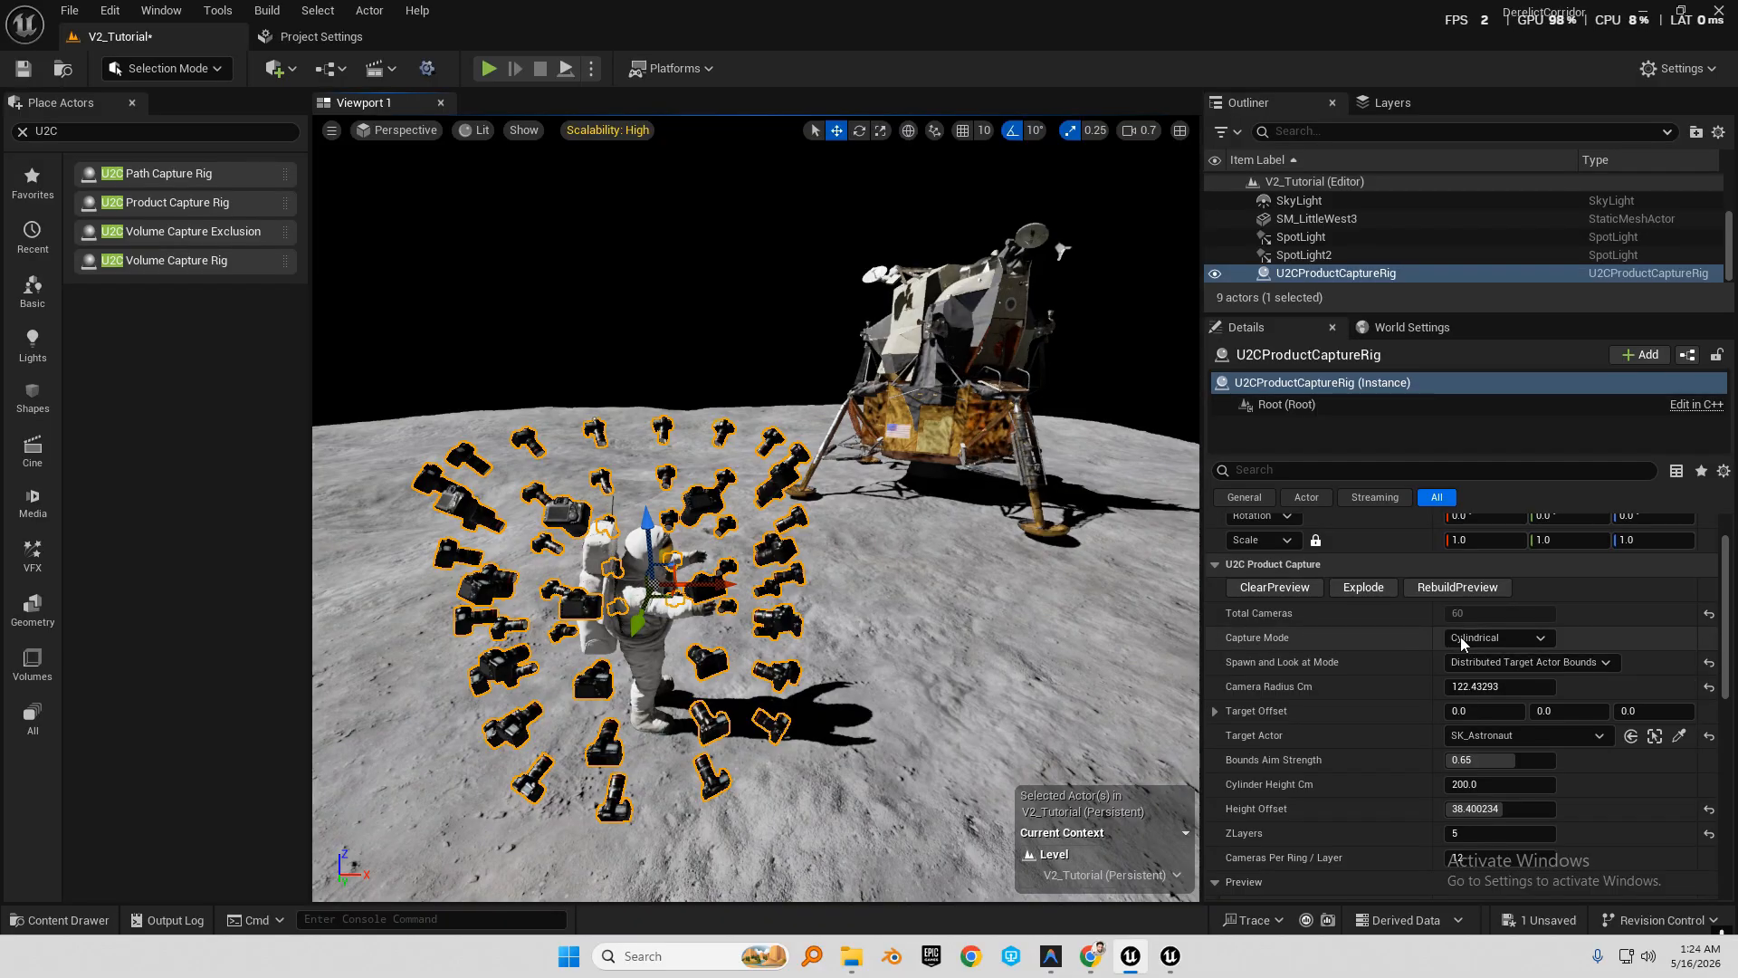
Set the rig's Capture Mode to Spherical and inspect the camera arrangement around the astronaut.
click(1498, 638)
click(1485, 658)
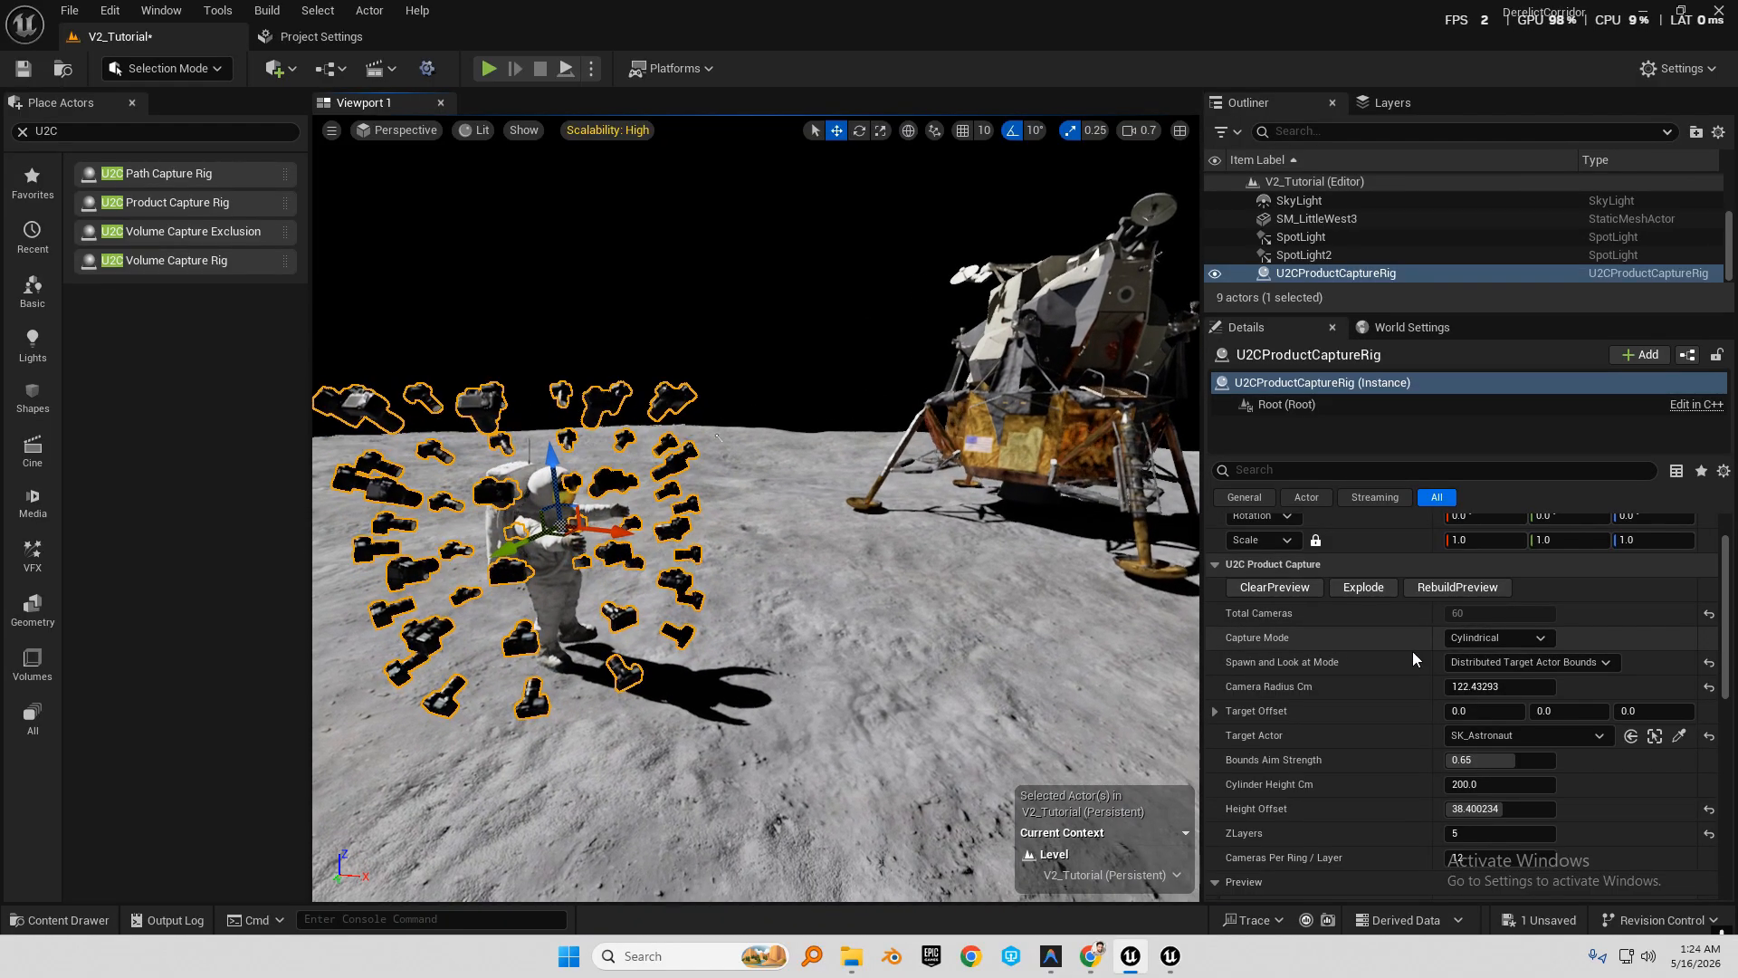
click(1495, 640)
click(1489, 656)
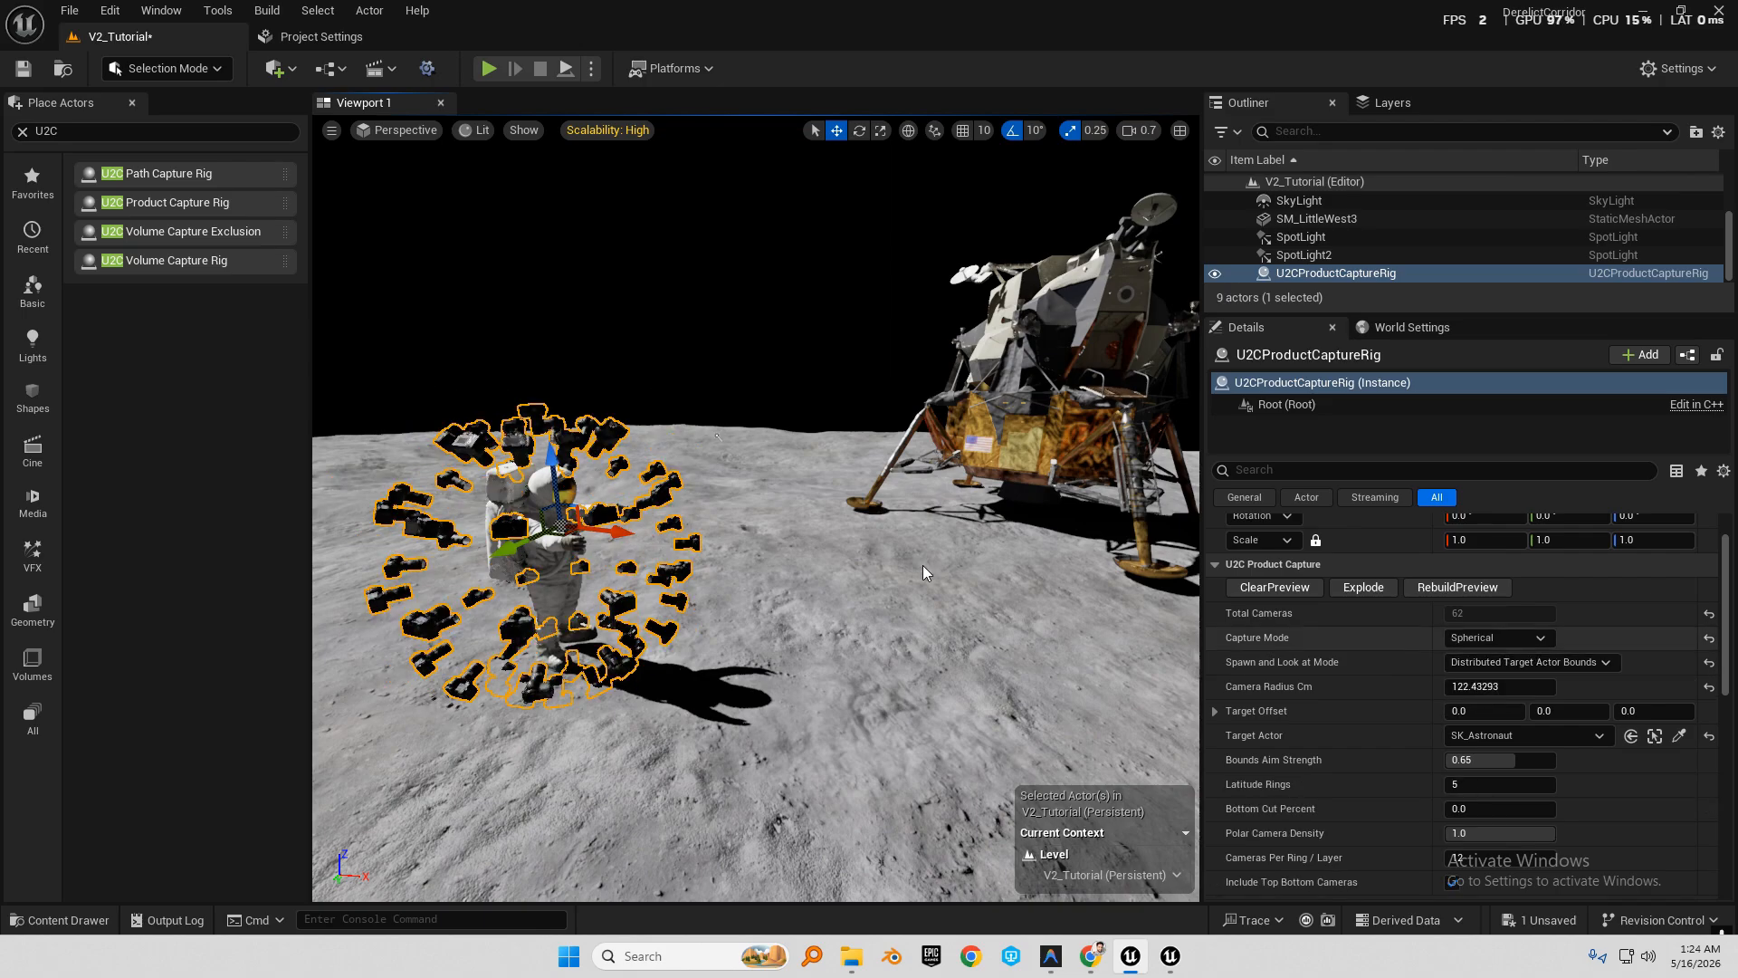
right_drag(870, 561, 706, 538)
right_drag(785, 472, 646, 463)
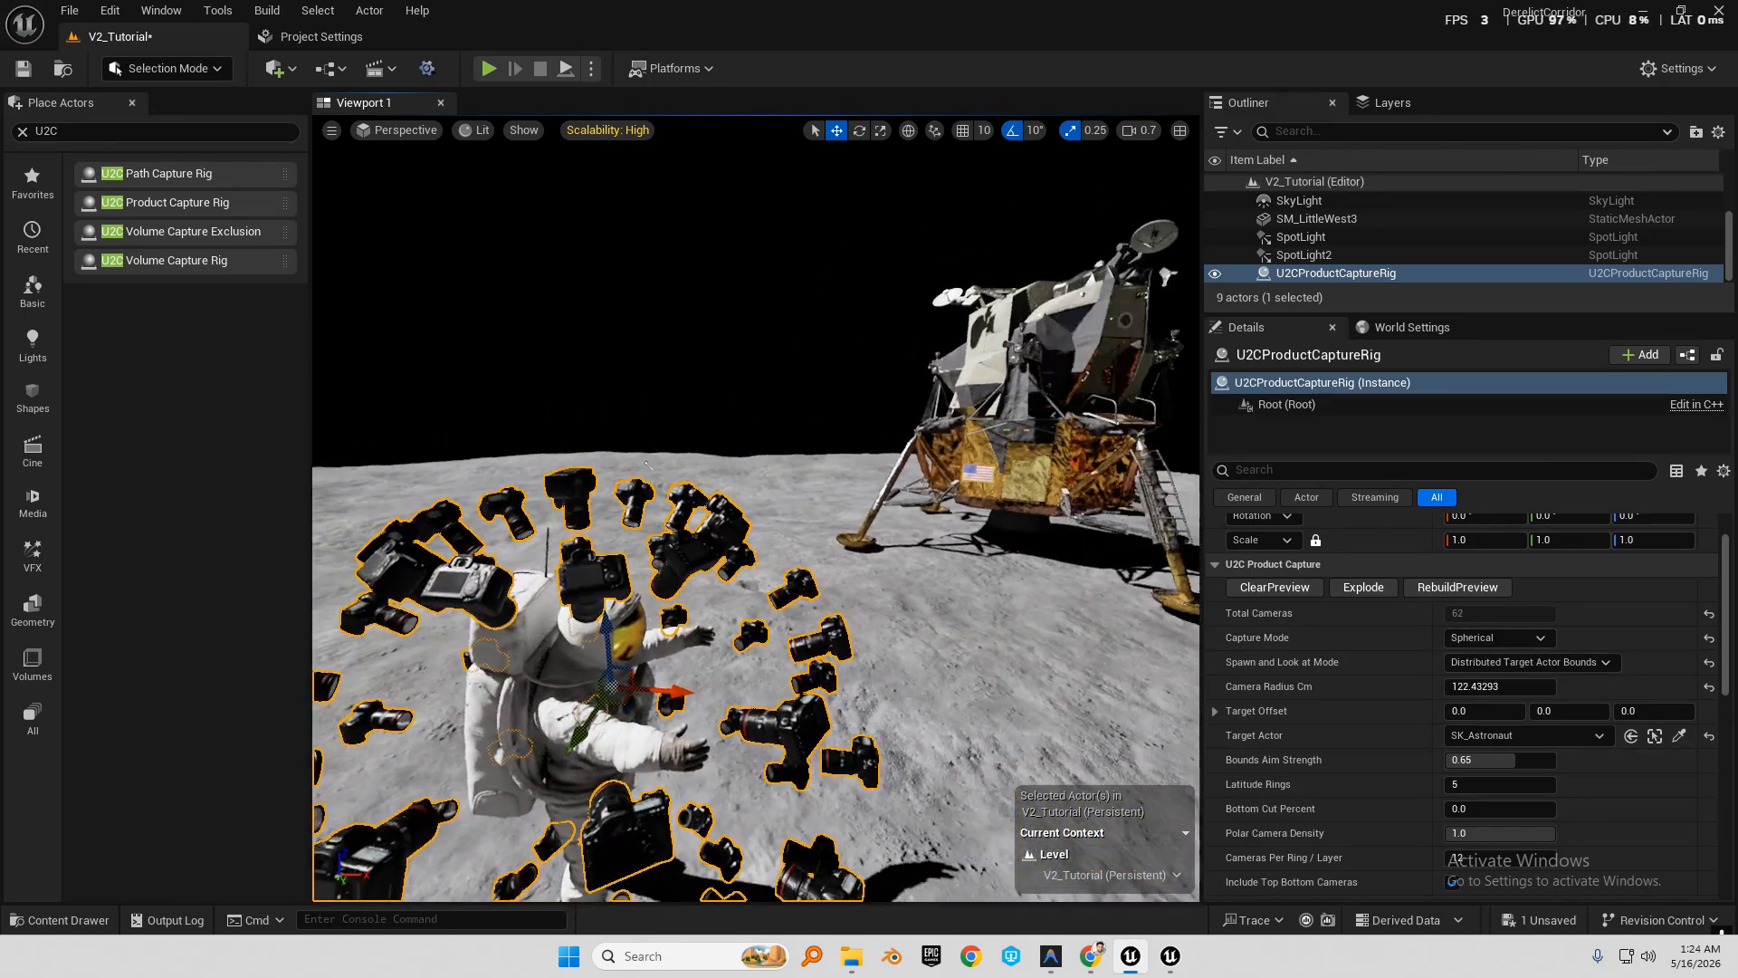
Set the Capture Mode to Half-Cylinder and inspect the cameras' coverage from the side of the astronaut.
click(1495, 636)
click(1521, 675)
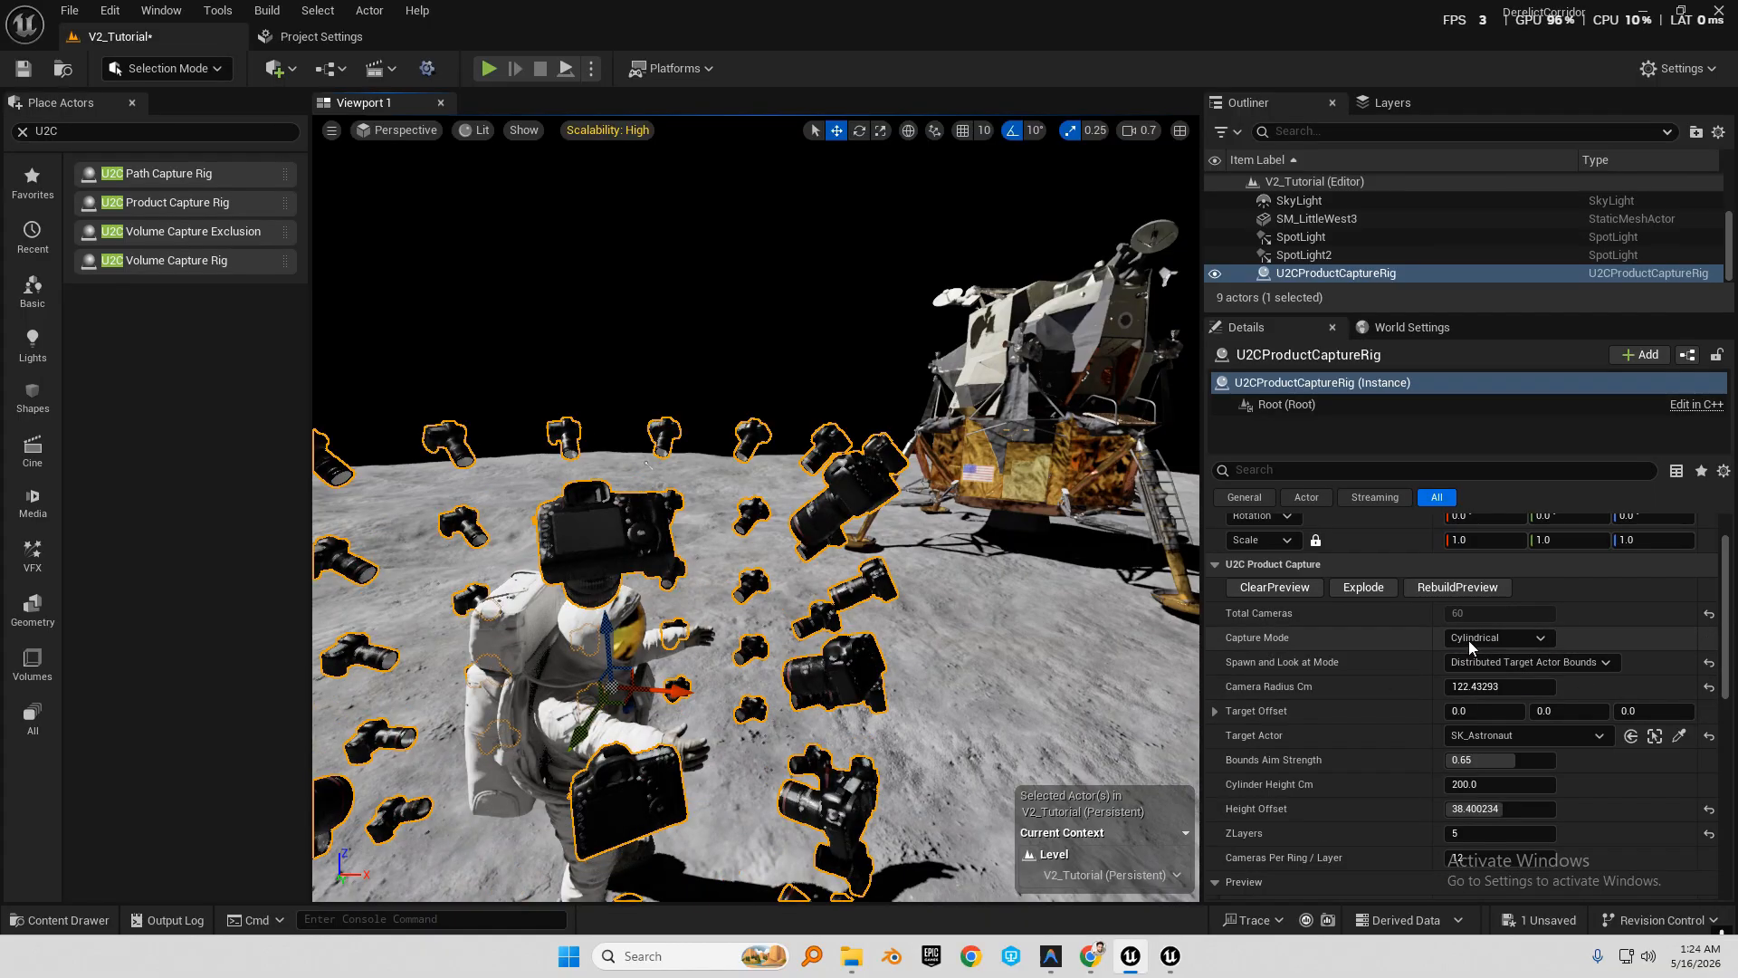
click(1469, 639)
click(1509, 690)
right_drag(815, 507, 969, 588)
right_drag(756, 507, 1150, 508)
right_drag(906, 507, 761, 525)
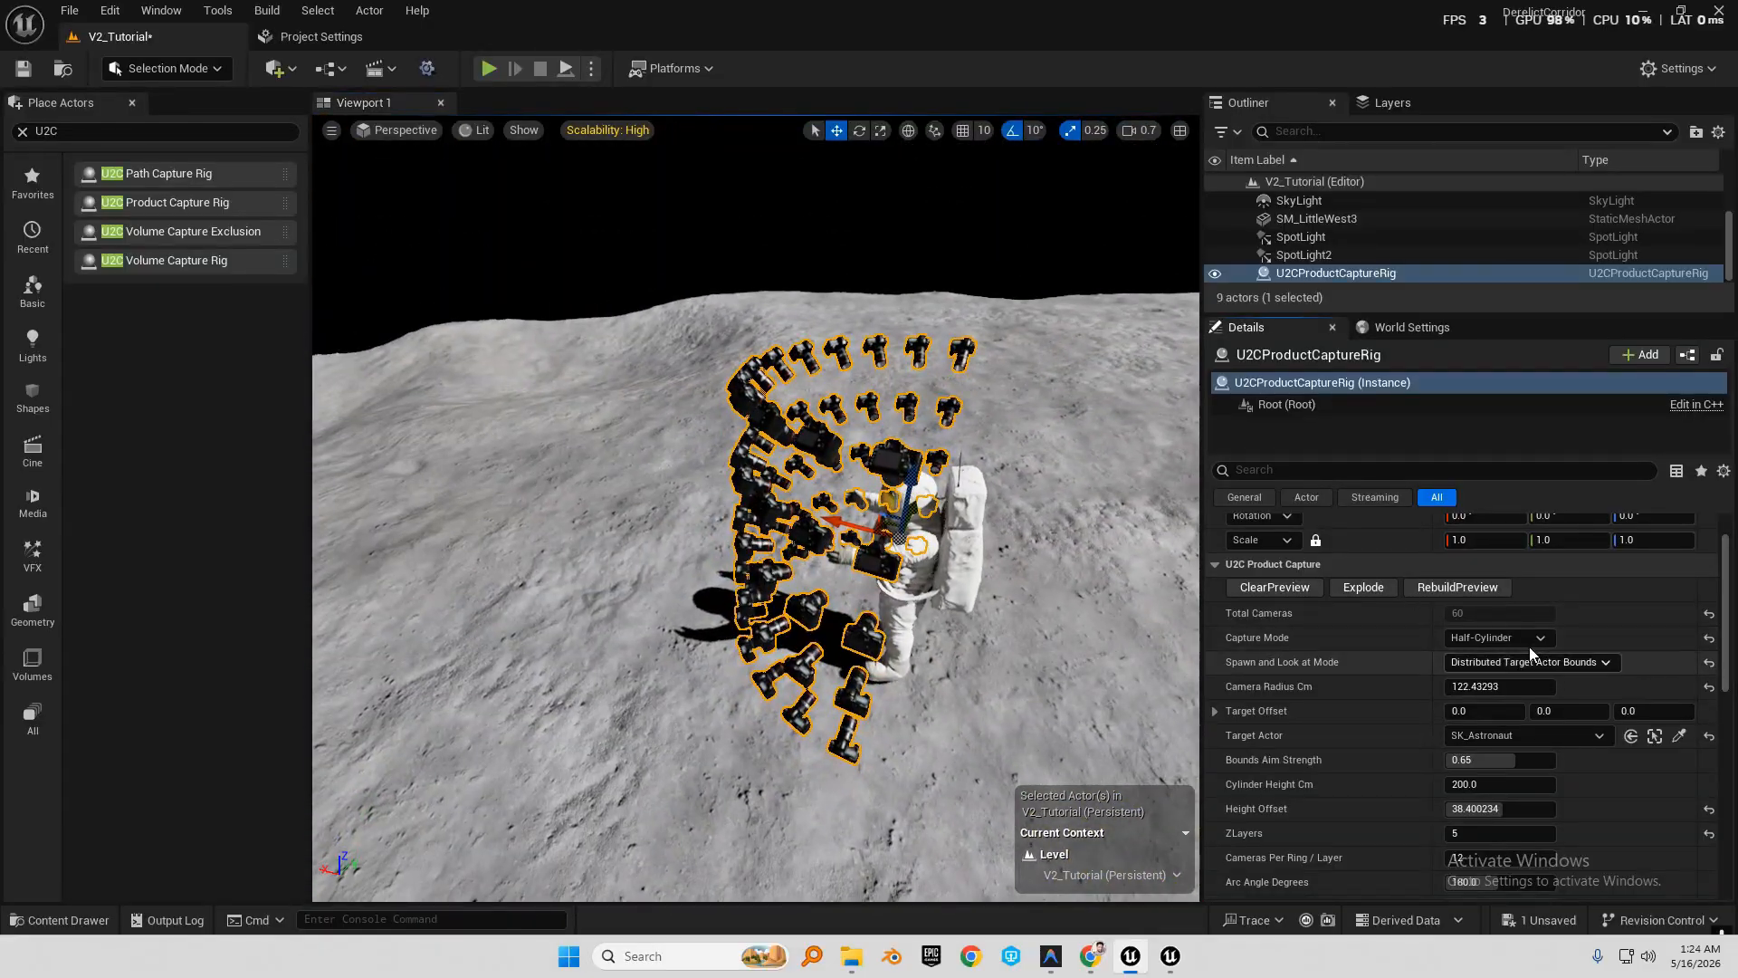
Set the Capture Mode to Half-Sphere and view the resulting camera arc from ground level.
click(1521, 639)
click(1514, 709)
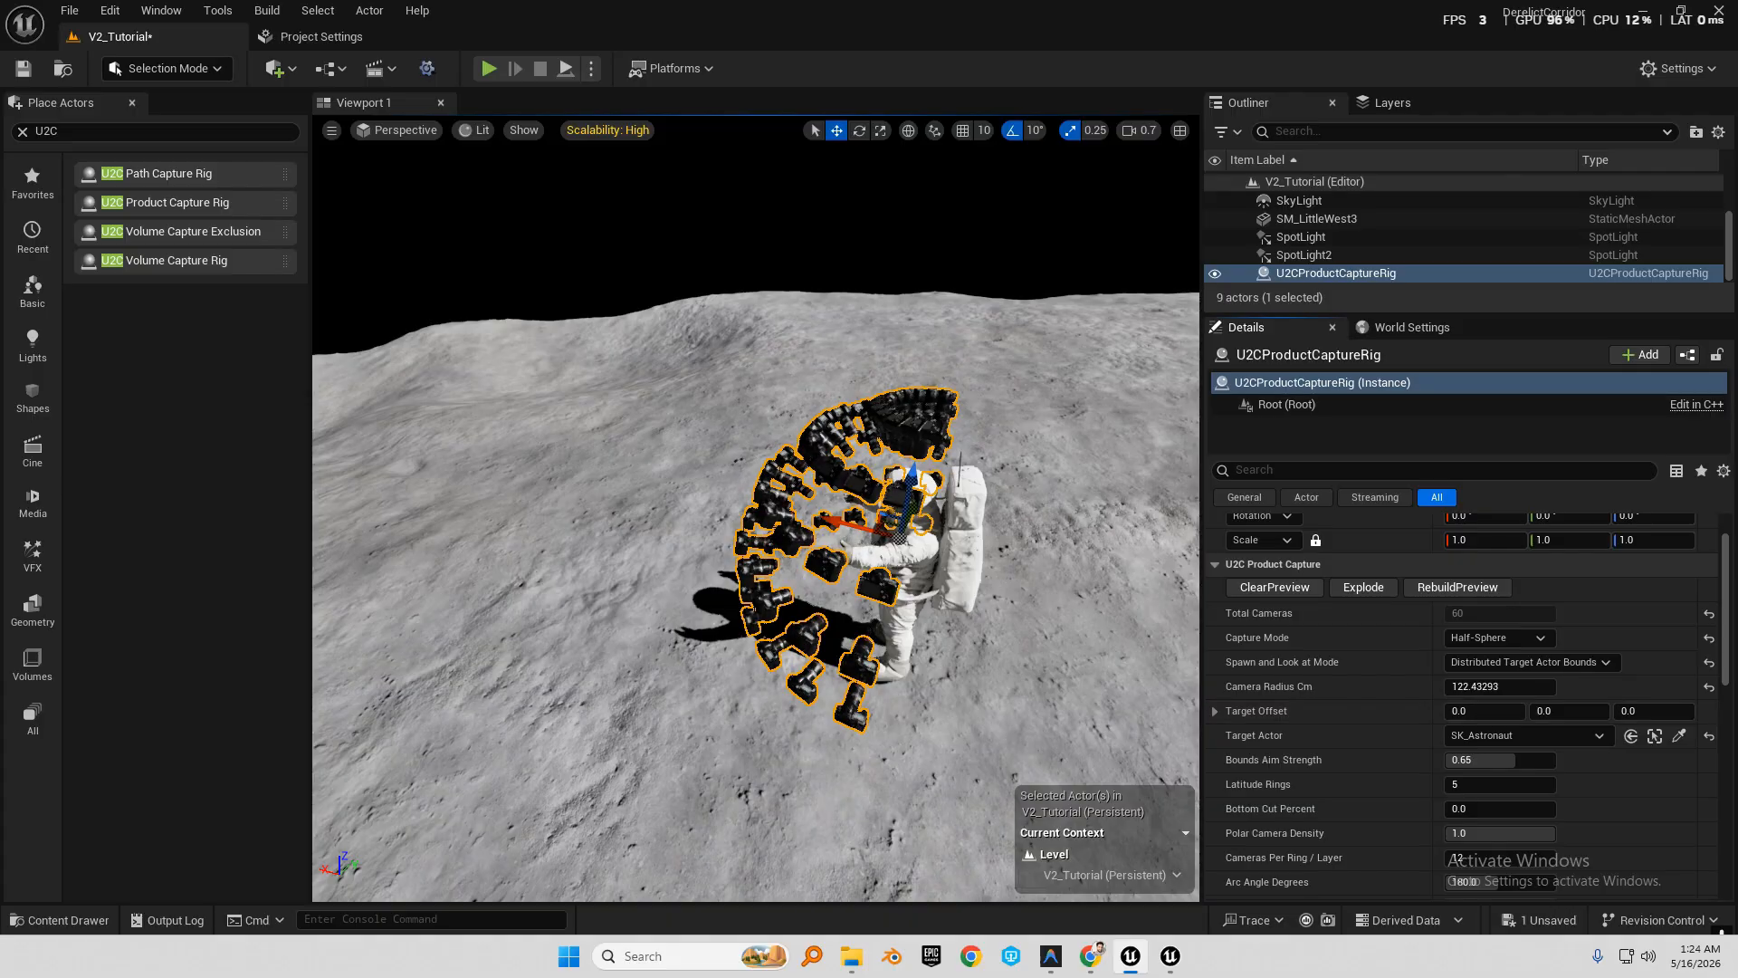
right_drag(905, 562, 960, 526)
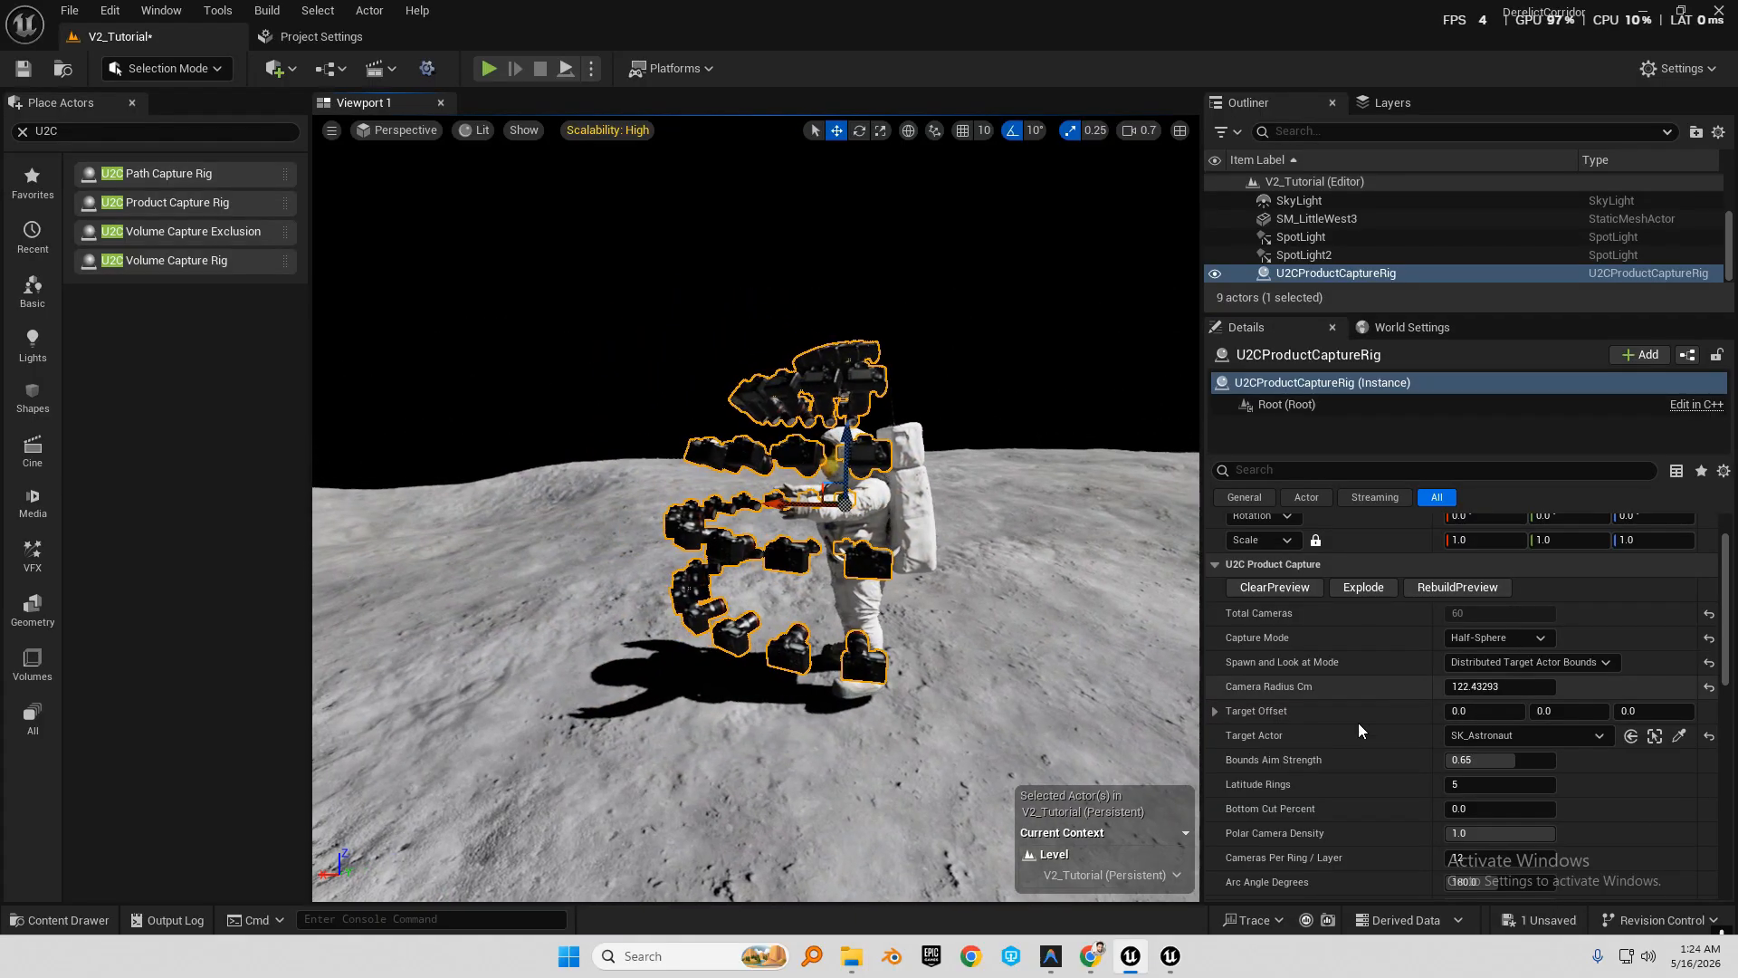
Widen the half-sphere's Arc Angle to about 286.3 degrees and check the cameras around the astronaut.
scroll(1378, 822, down, 3)
scroll(1378, 822, down, 2)
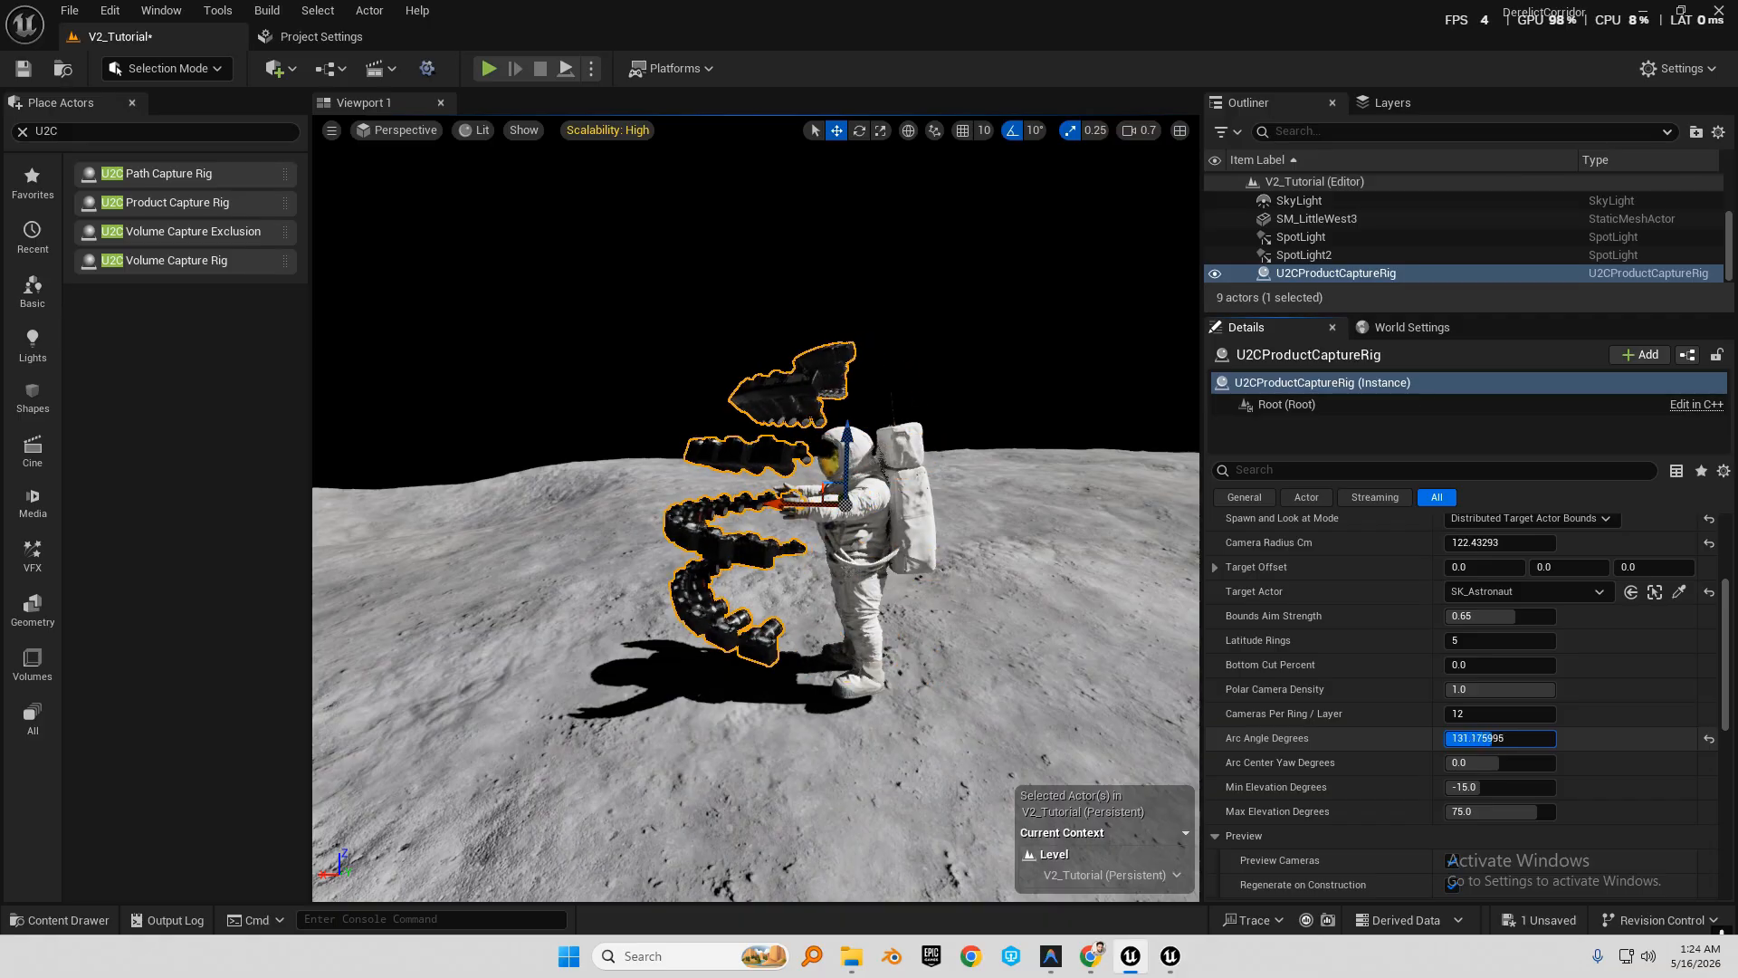
drag(1493, 739, 1532, 738)
mouse_move(905, 524)
right_down()
mouse_move(878, 543)
mouse_move(905, 523)
right_up()
key(e)
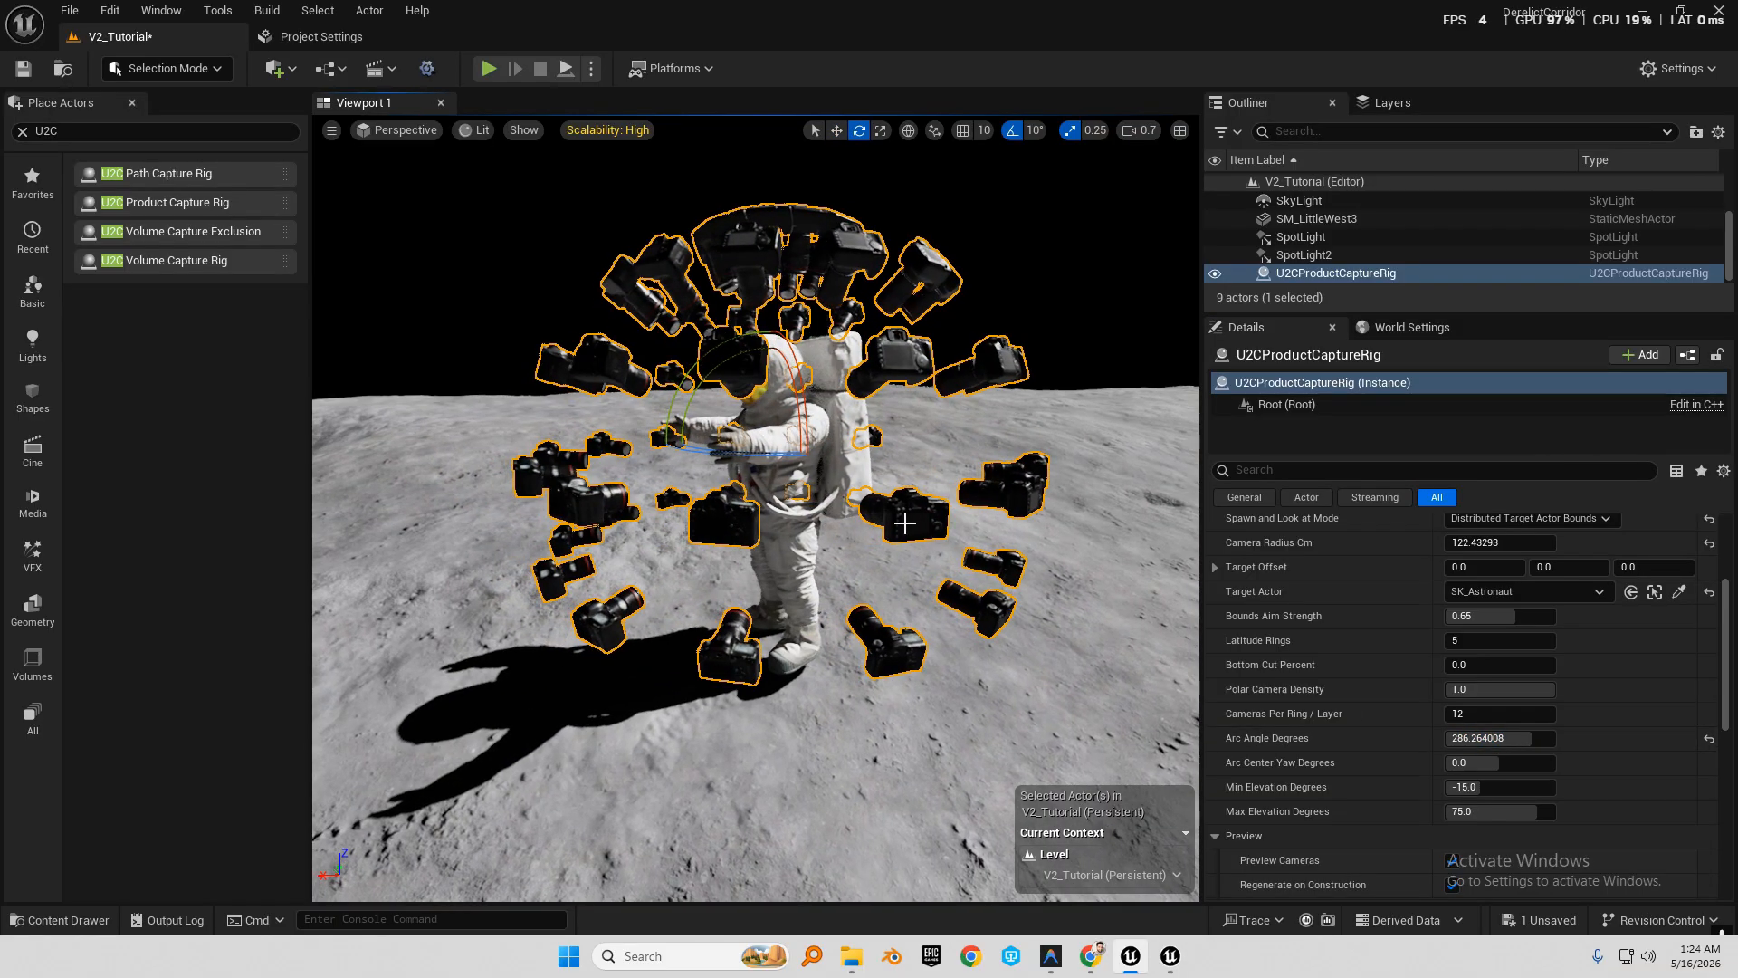
Set the Capture Mode back to Cylindrical and inspect the cameras around the astronaut's upper body and feet.
scroll(1313, 543, up, 3)
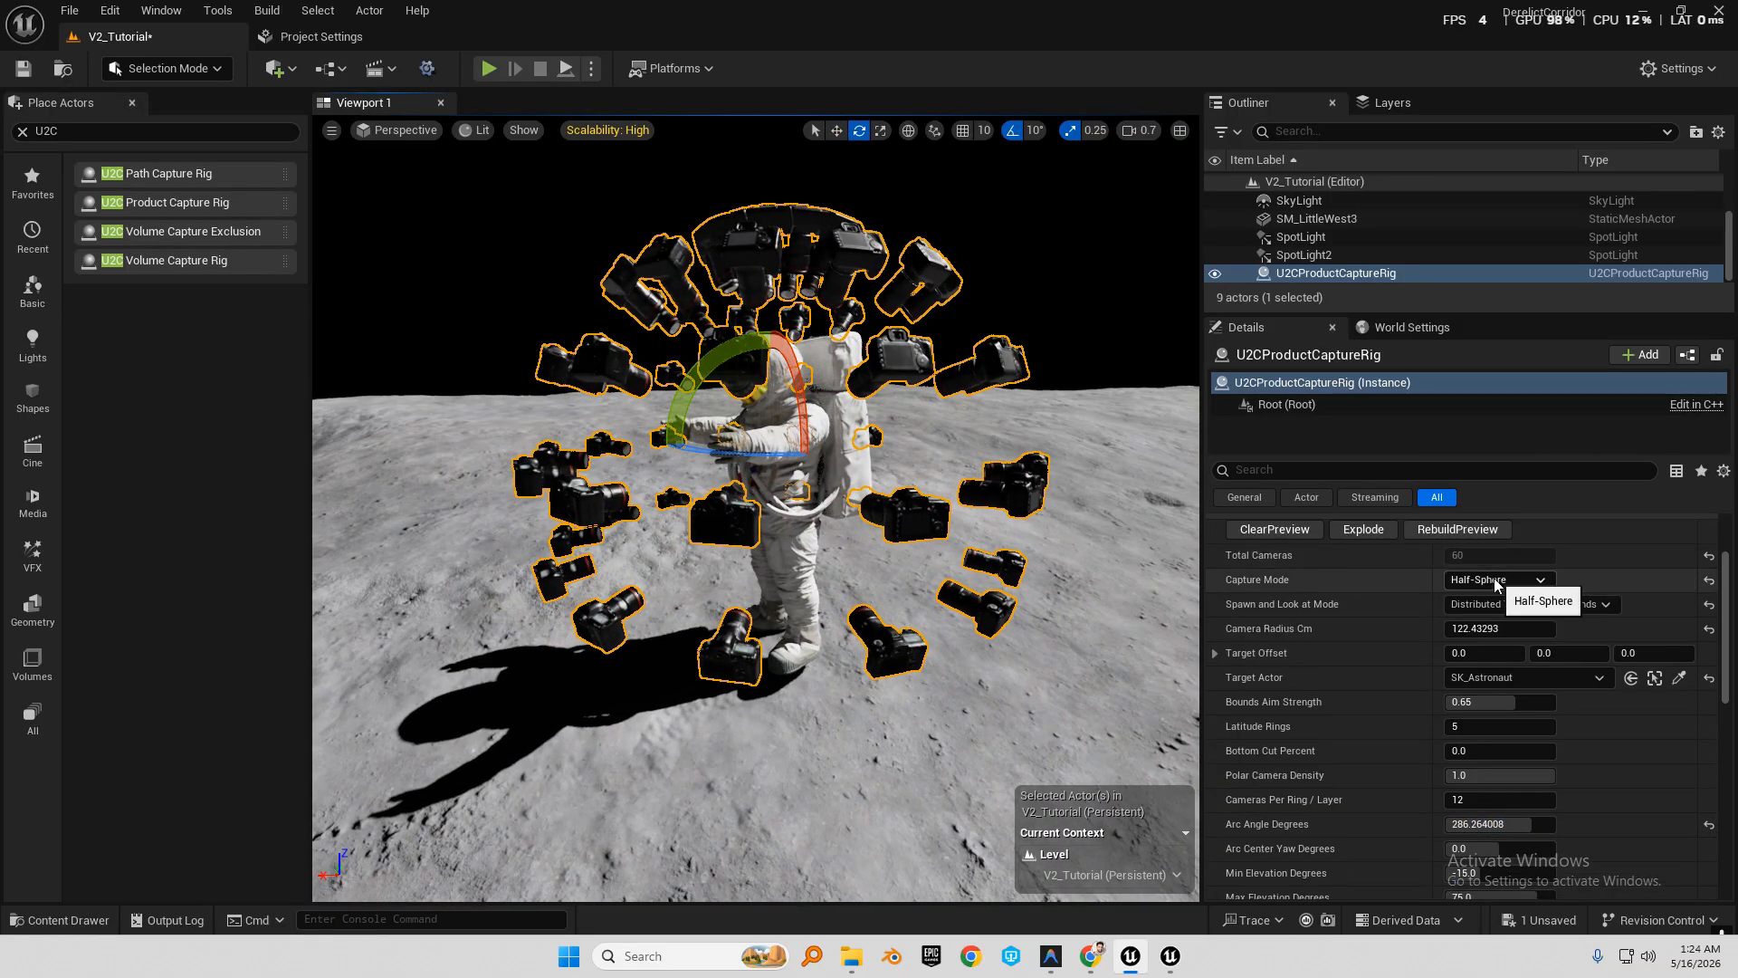
click(1503, 579)
click(1531, 616)
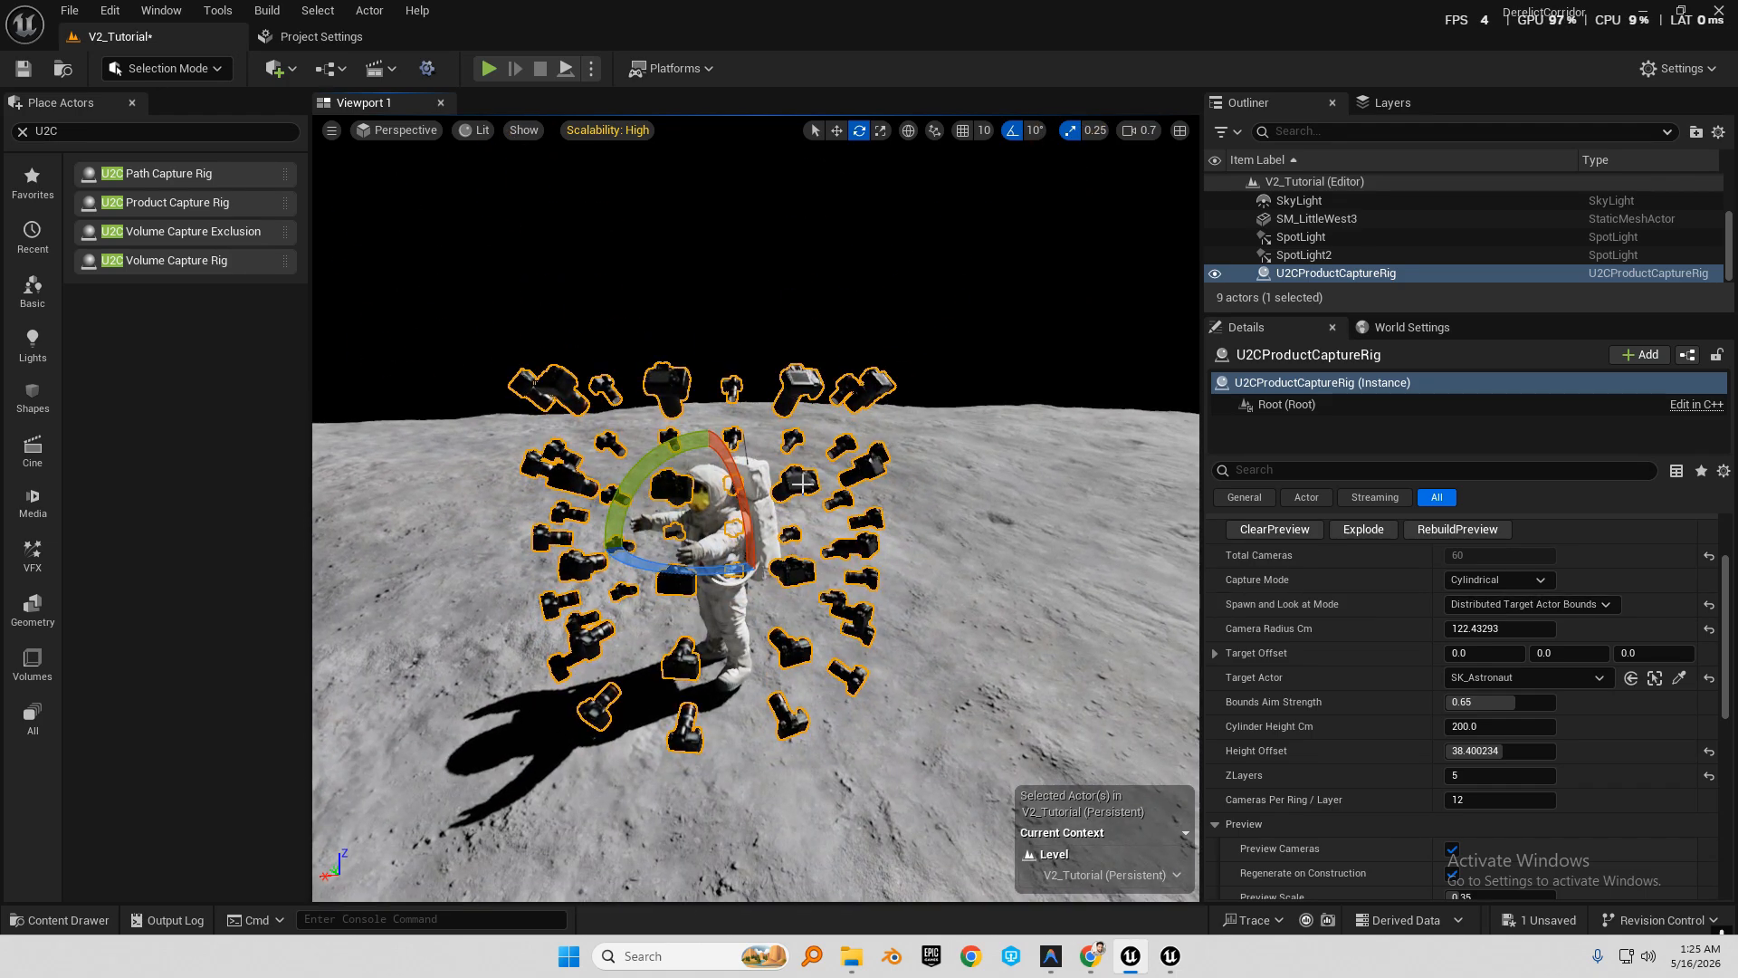
scroll(1369, 809, down, 2)
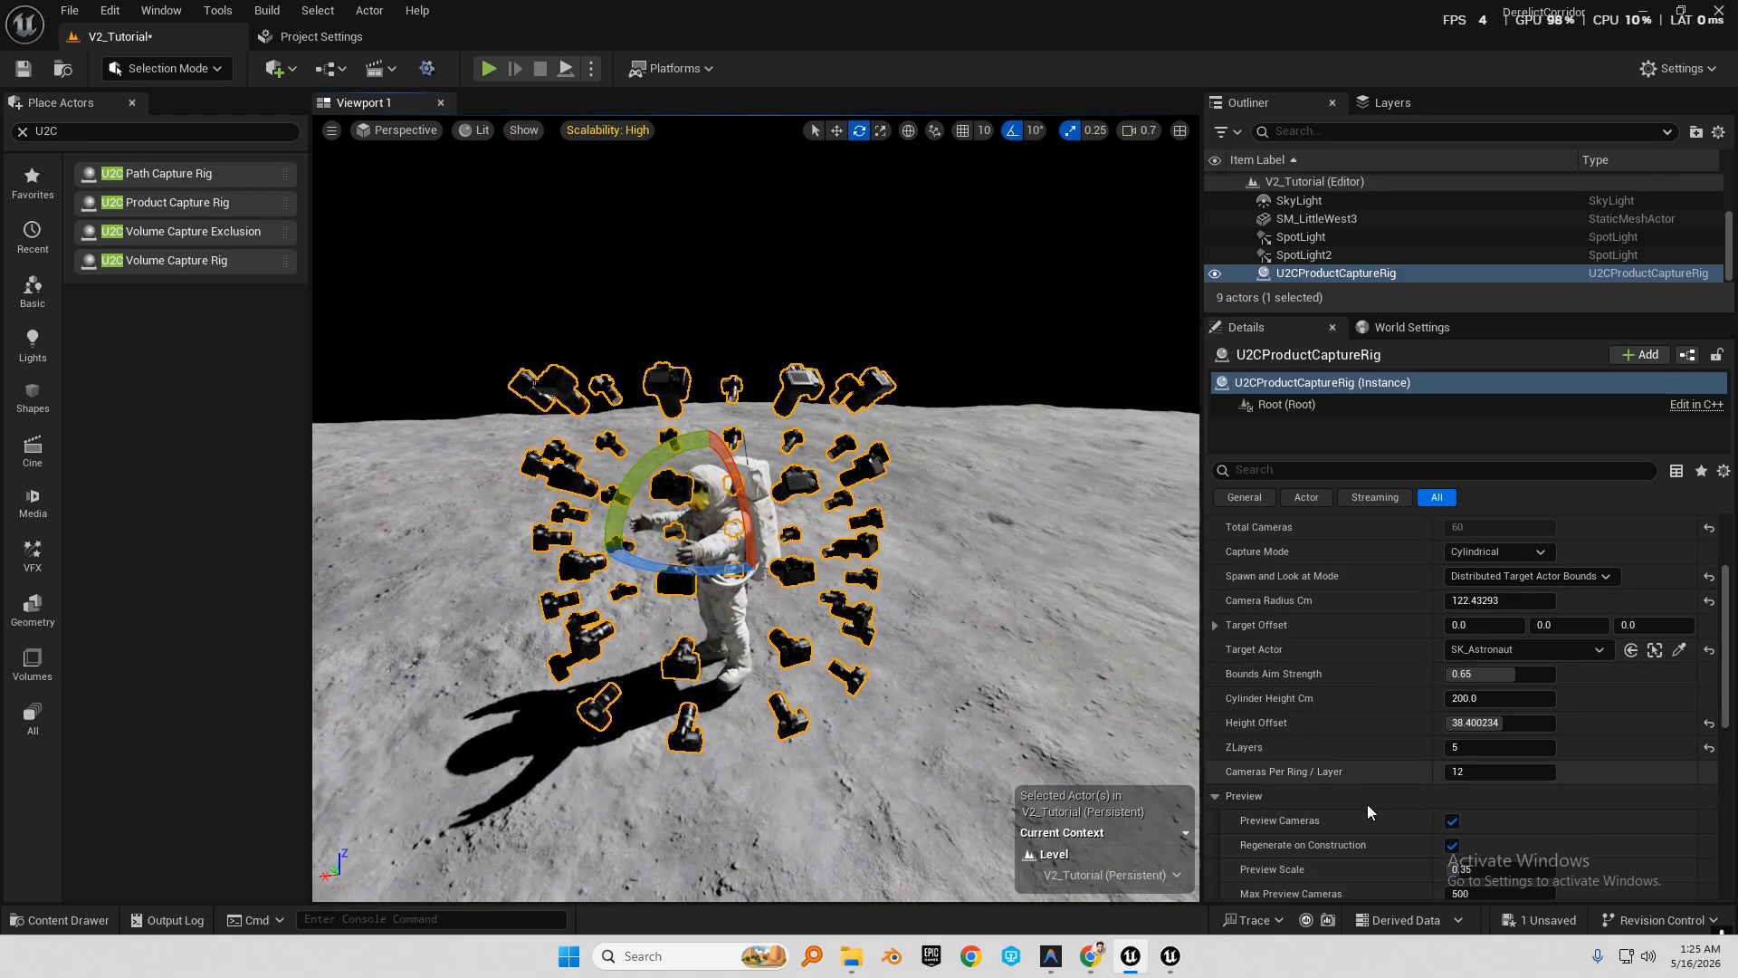
scroll(1361, 754, up, 3)
right_drag(846, 583, 634, 554)
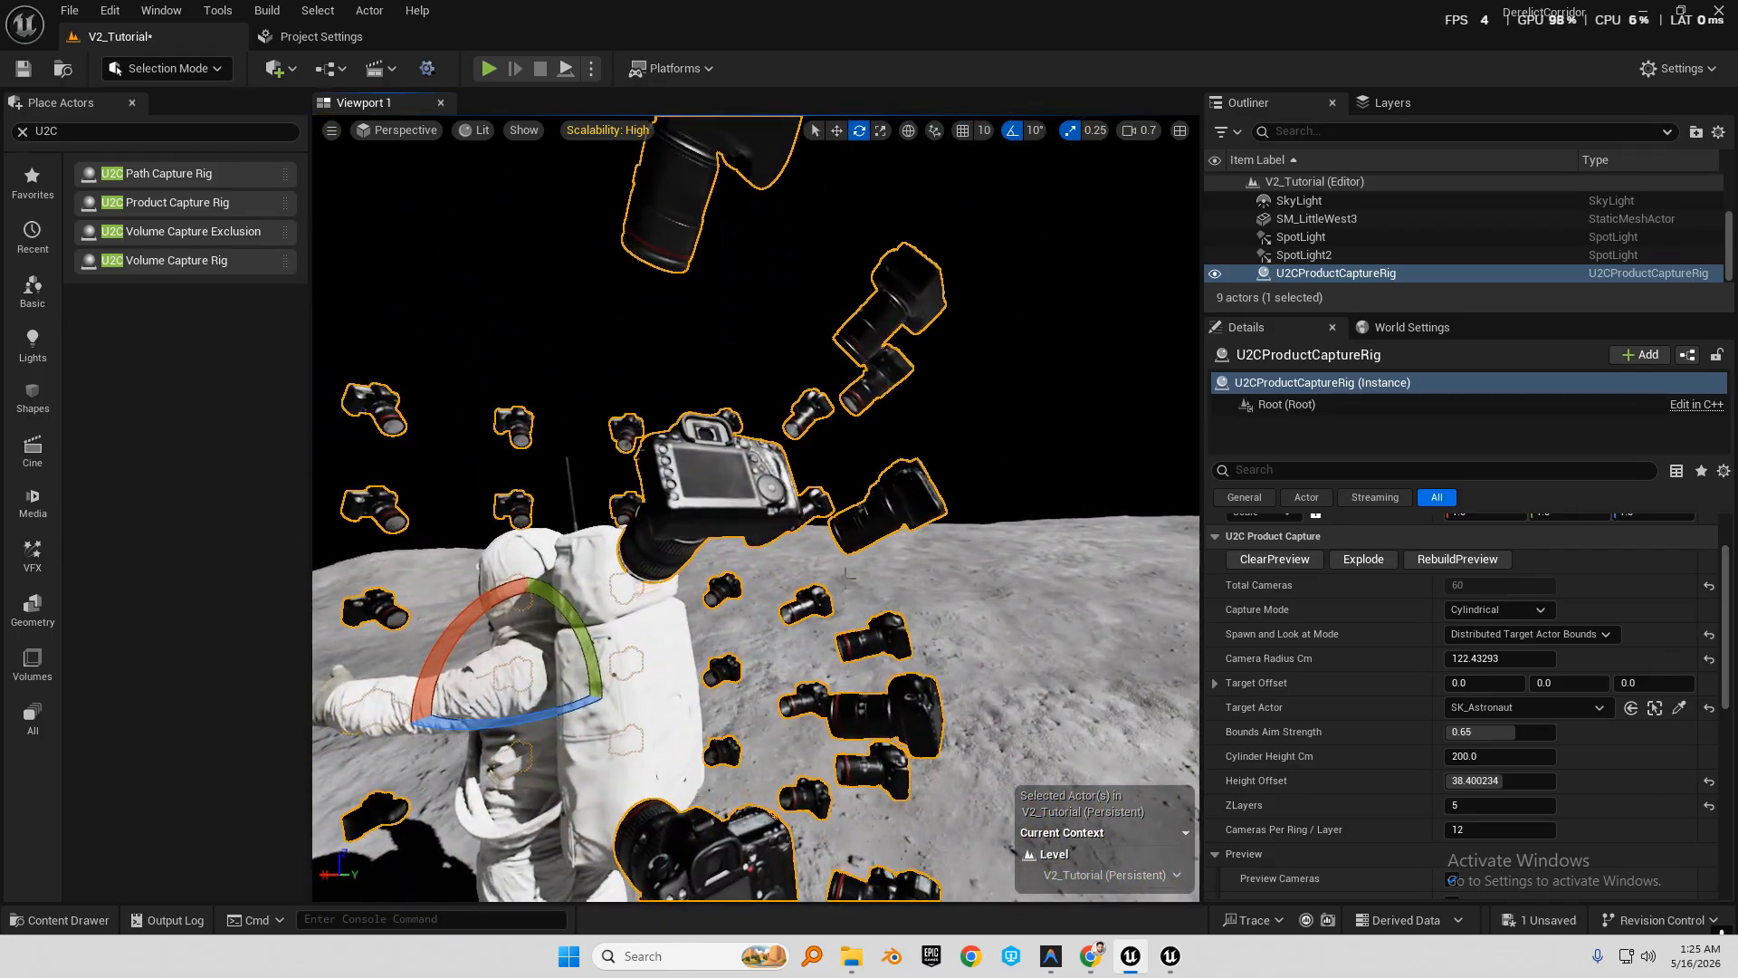
right_drag(869, 583, 1112, 574)
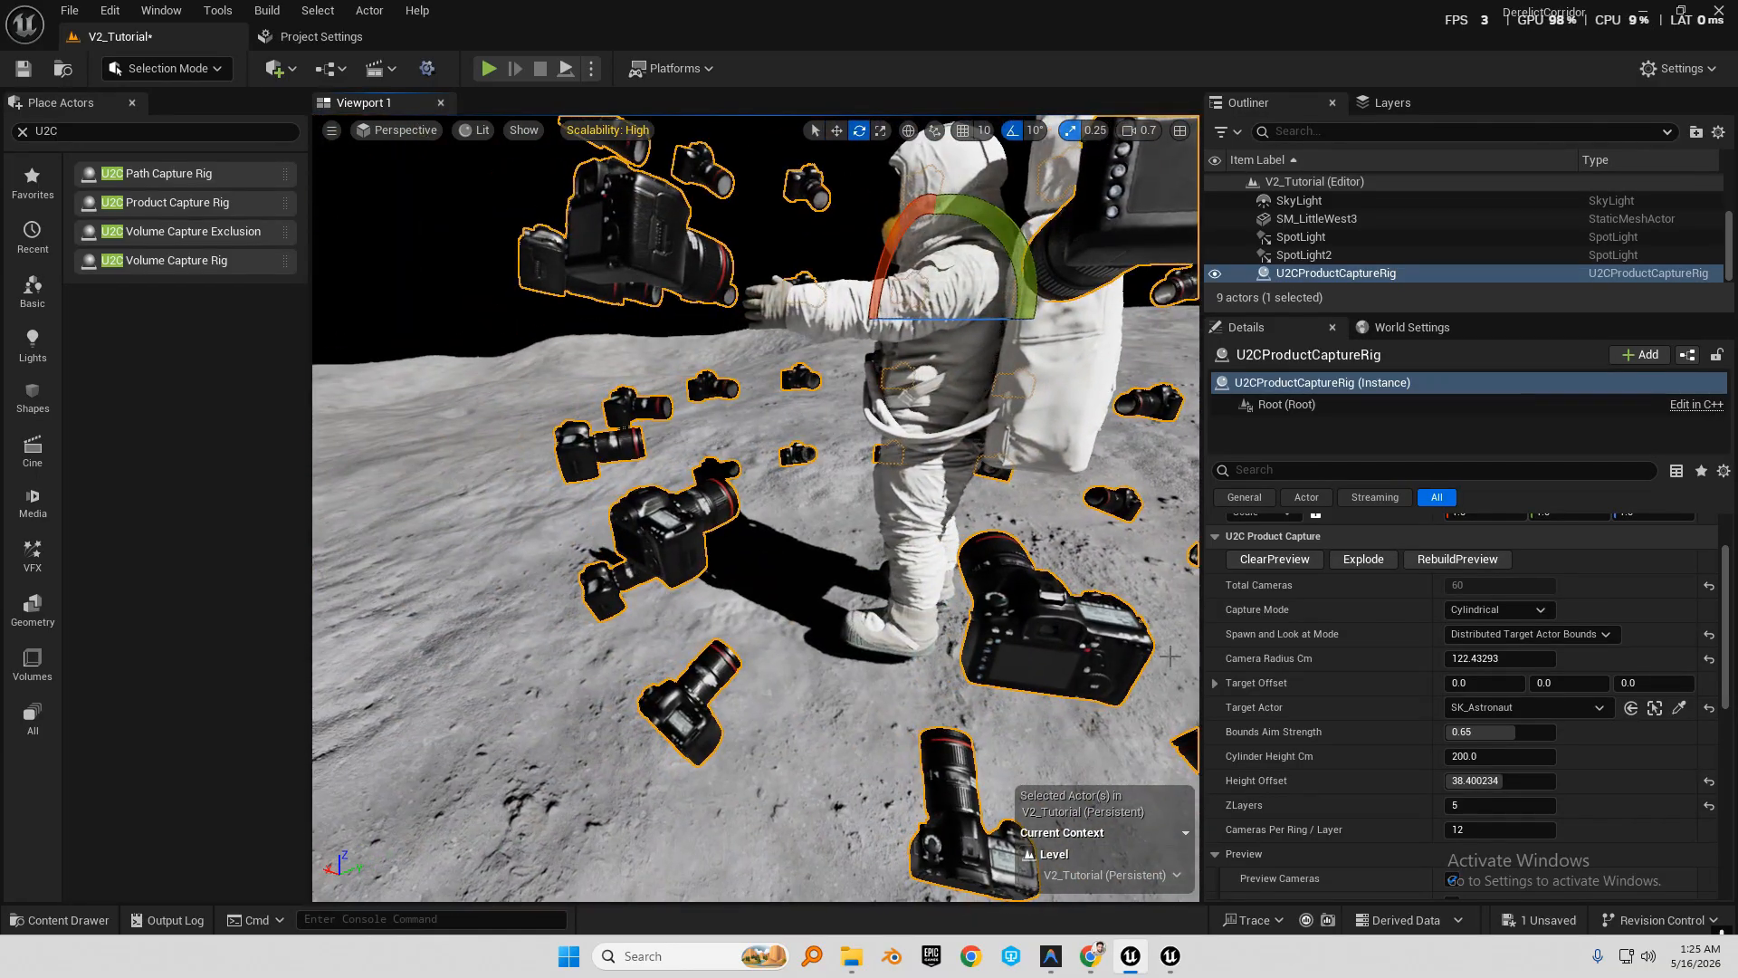
scroll(1335, 704, up, 2)
key(f)
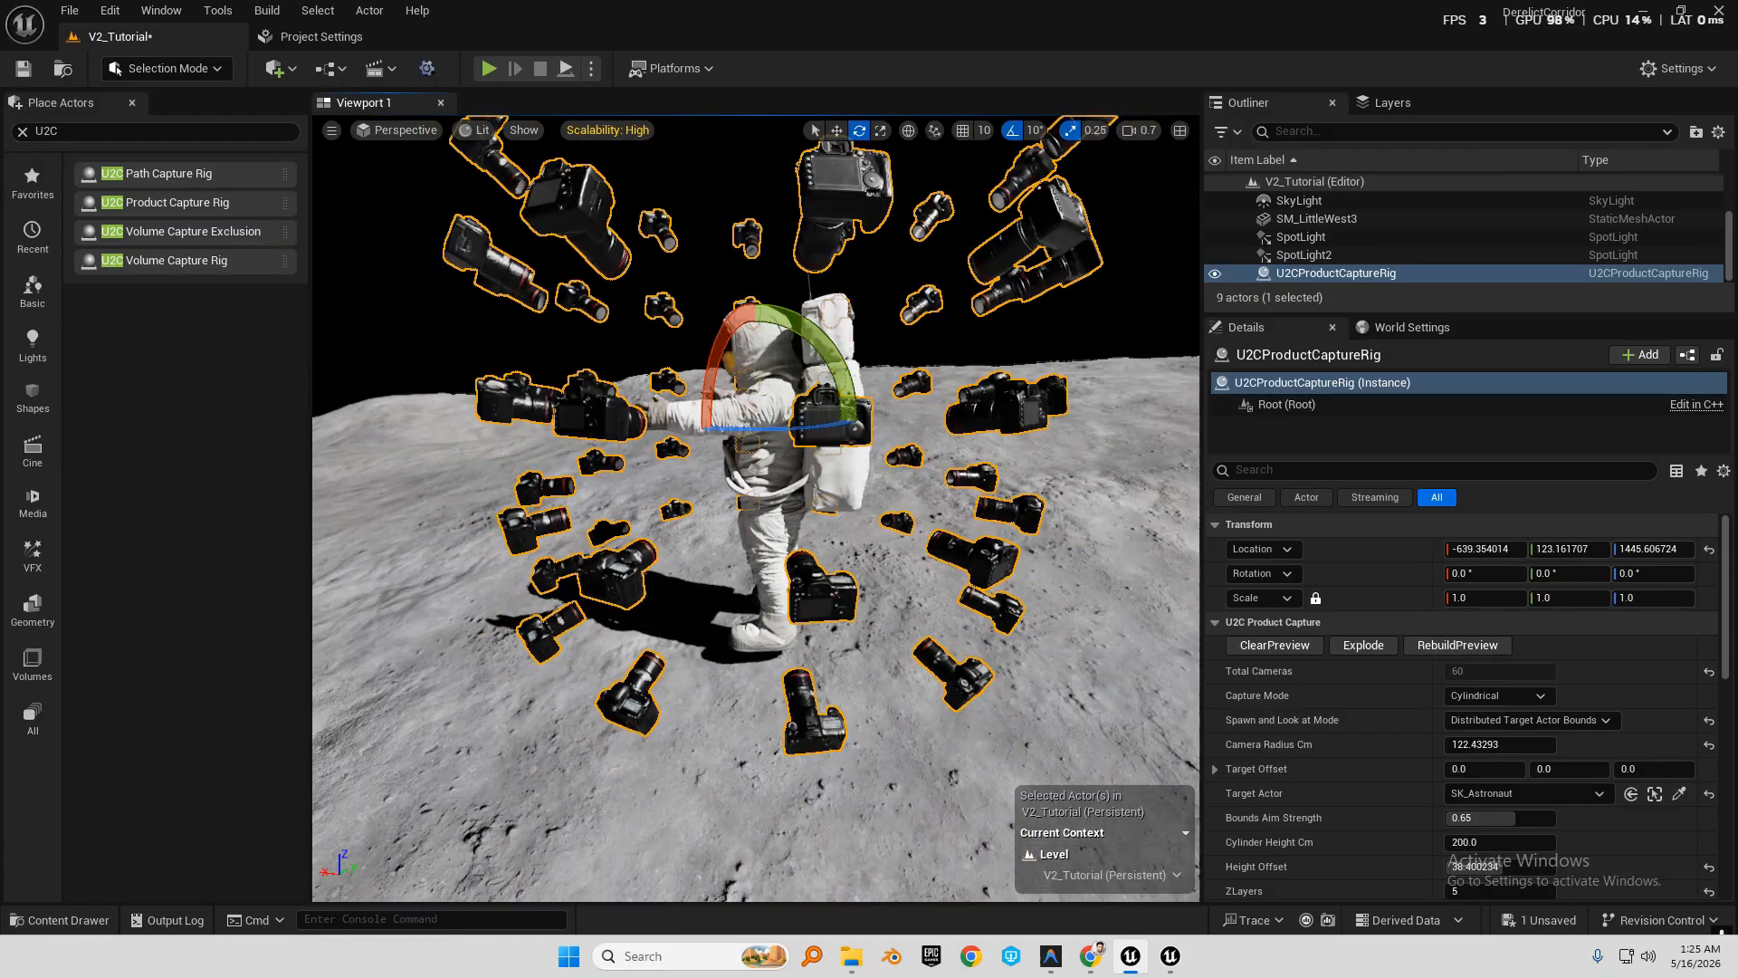
Explode the product capture rig into individual camera actors and select one camera behind the astronaut for moving.
click(1364, 646)
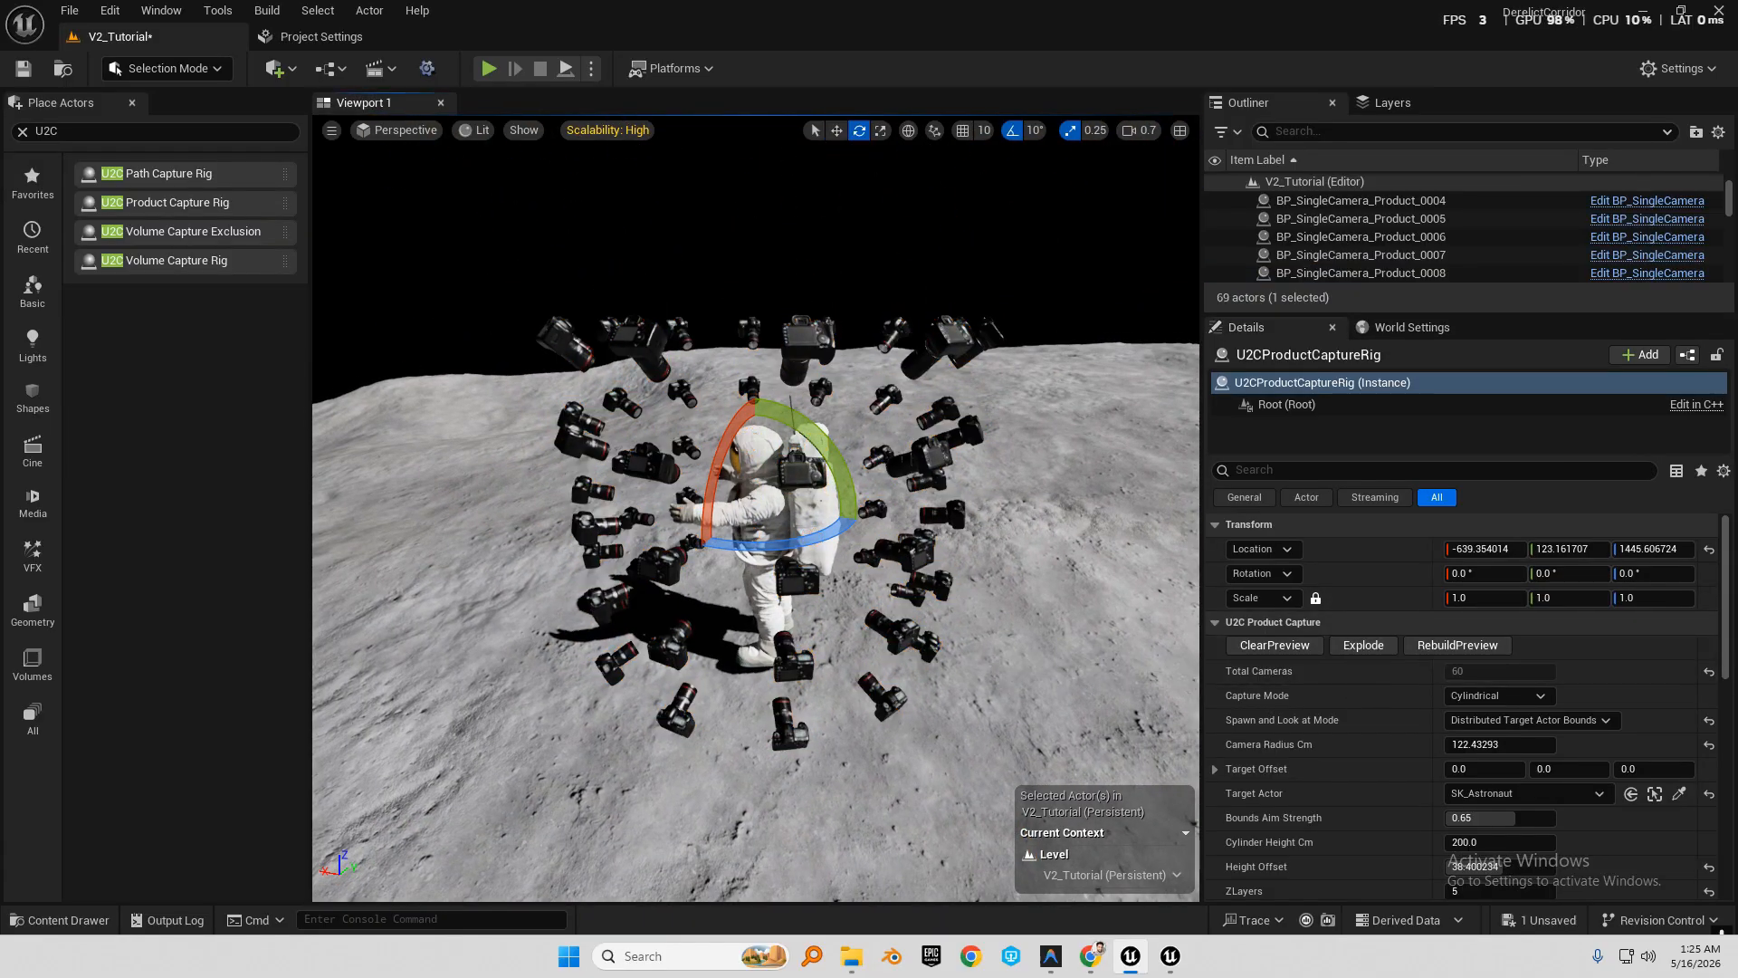
click(808, 346)
right_drag(902, 412, 728, 486)
click(825, 369)
key(w)
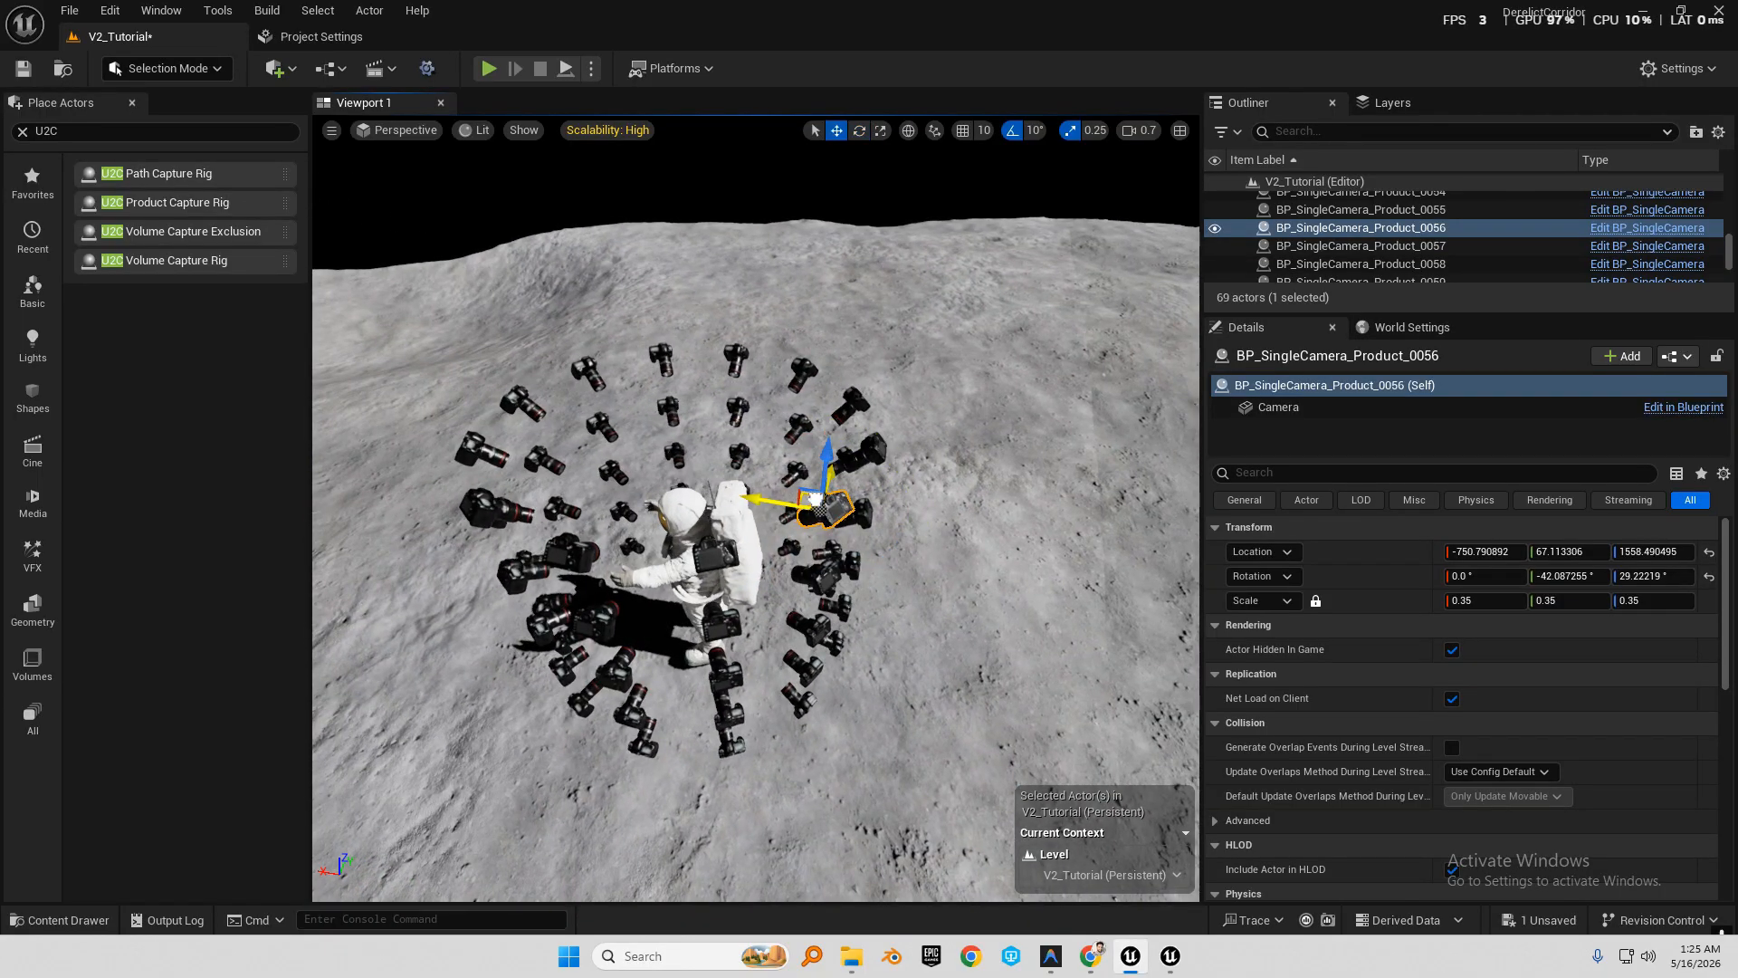
Move the selected single camera away from its ring, undo the move, and switch to rotation.
drag(1041, 504, 998, 536)
key(ctrl+z)
key(e)
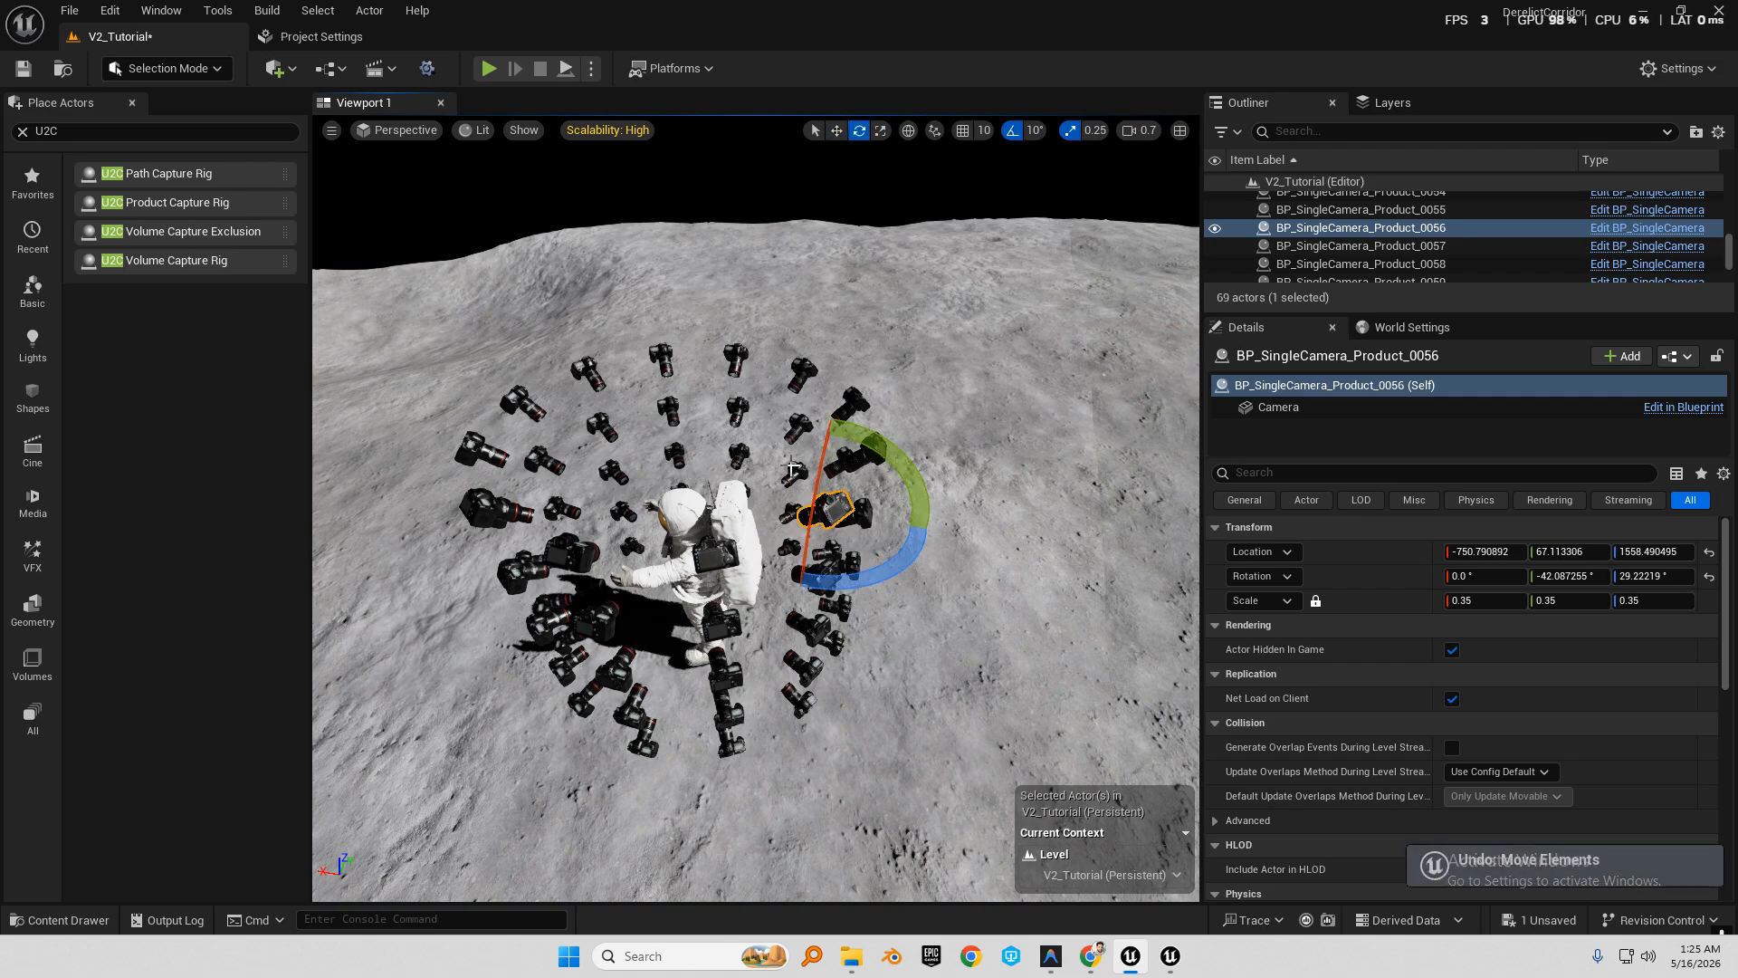
Try rotating the selected single camera behind the astronaut around different axes.
drag(875, 451, 725, 484)
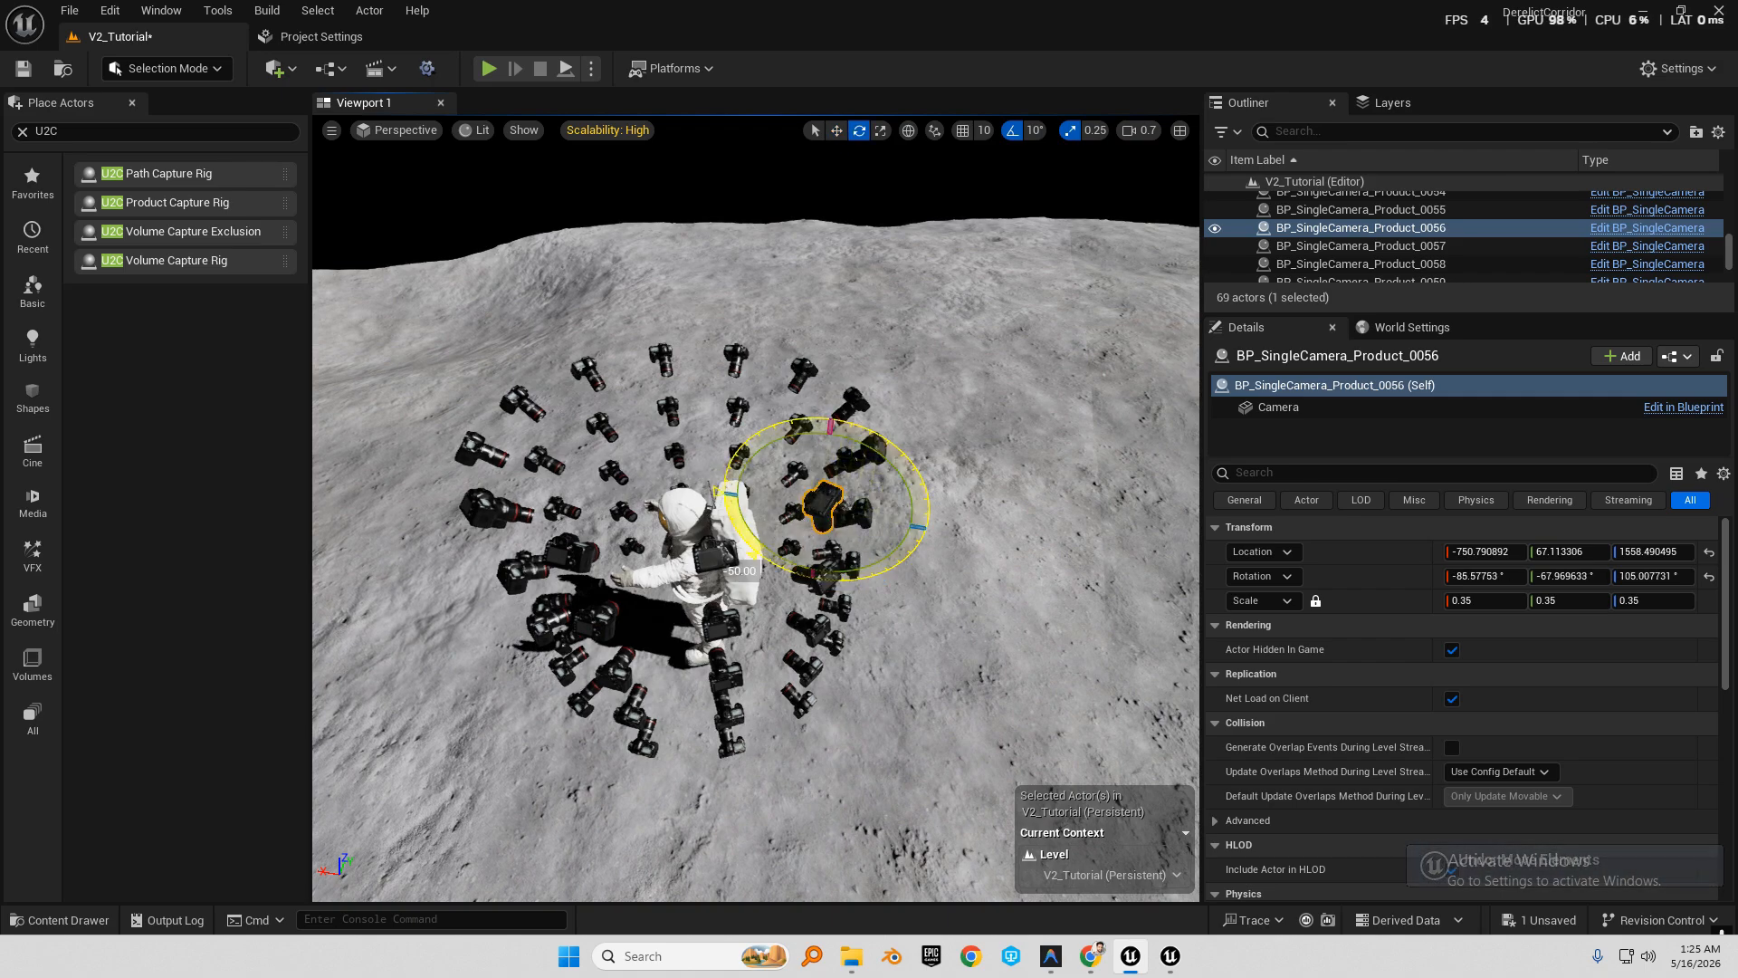
drag(923, 507, 998, 542)
right_drag(550, 395, 464, 312)
Undo the single-camera edits and the explode so the astronaut's product capture rig is one actor again.
key(ctrl+z)
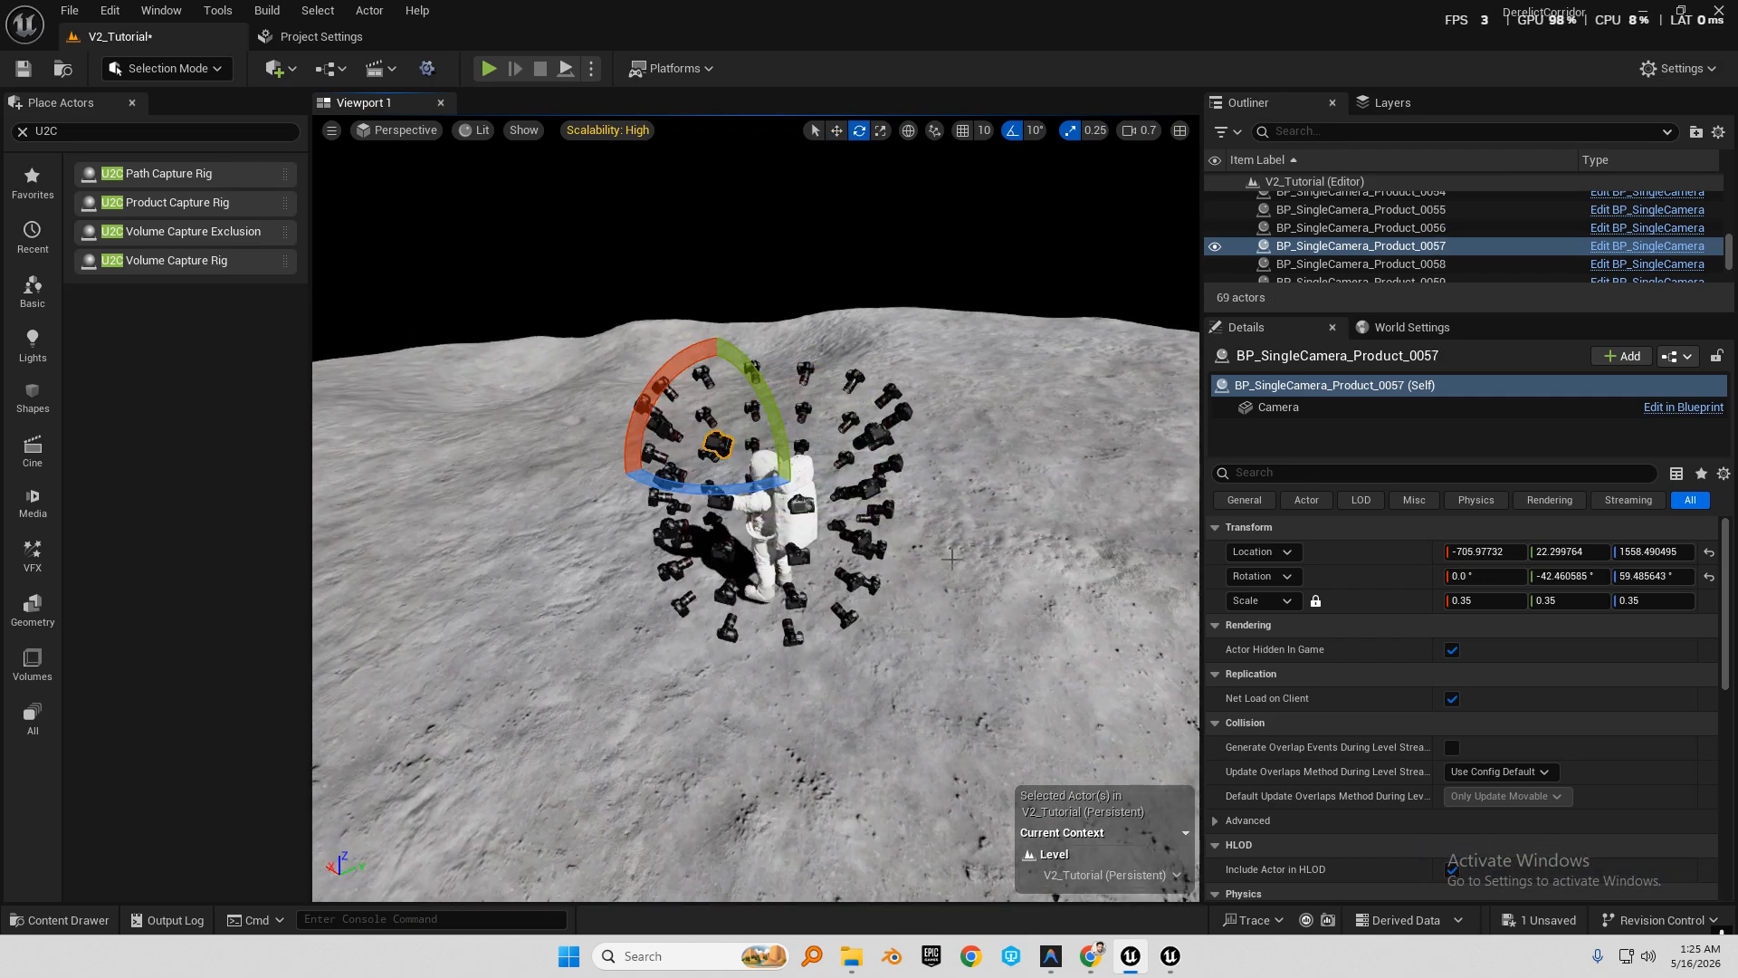
key(ctrl+z)
key(ctrl+z)
Place a second Product Capture Rig beside the lunar lander and move it above the ground.
right_drag(551, 395, 358, 375)
right_drag(407, 284, 379, 280)
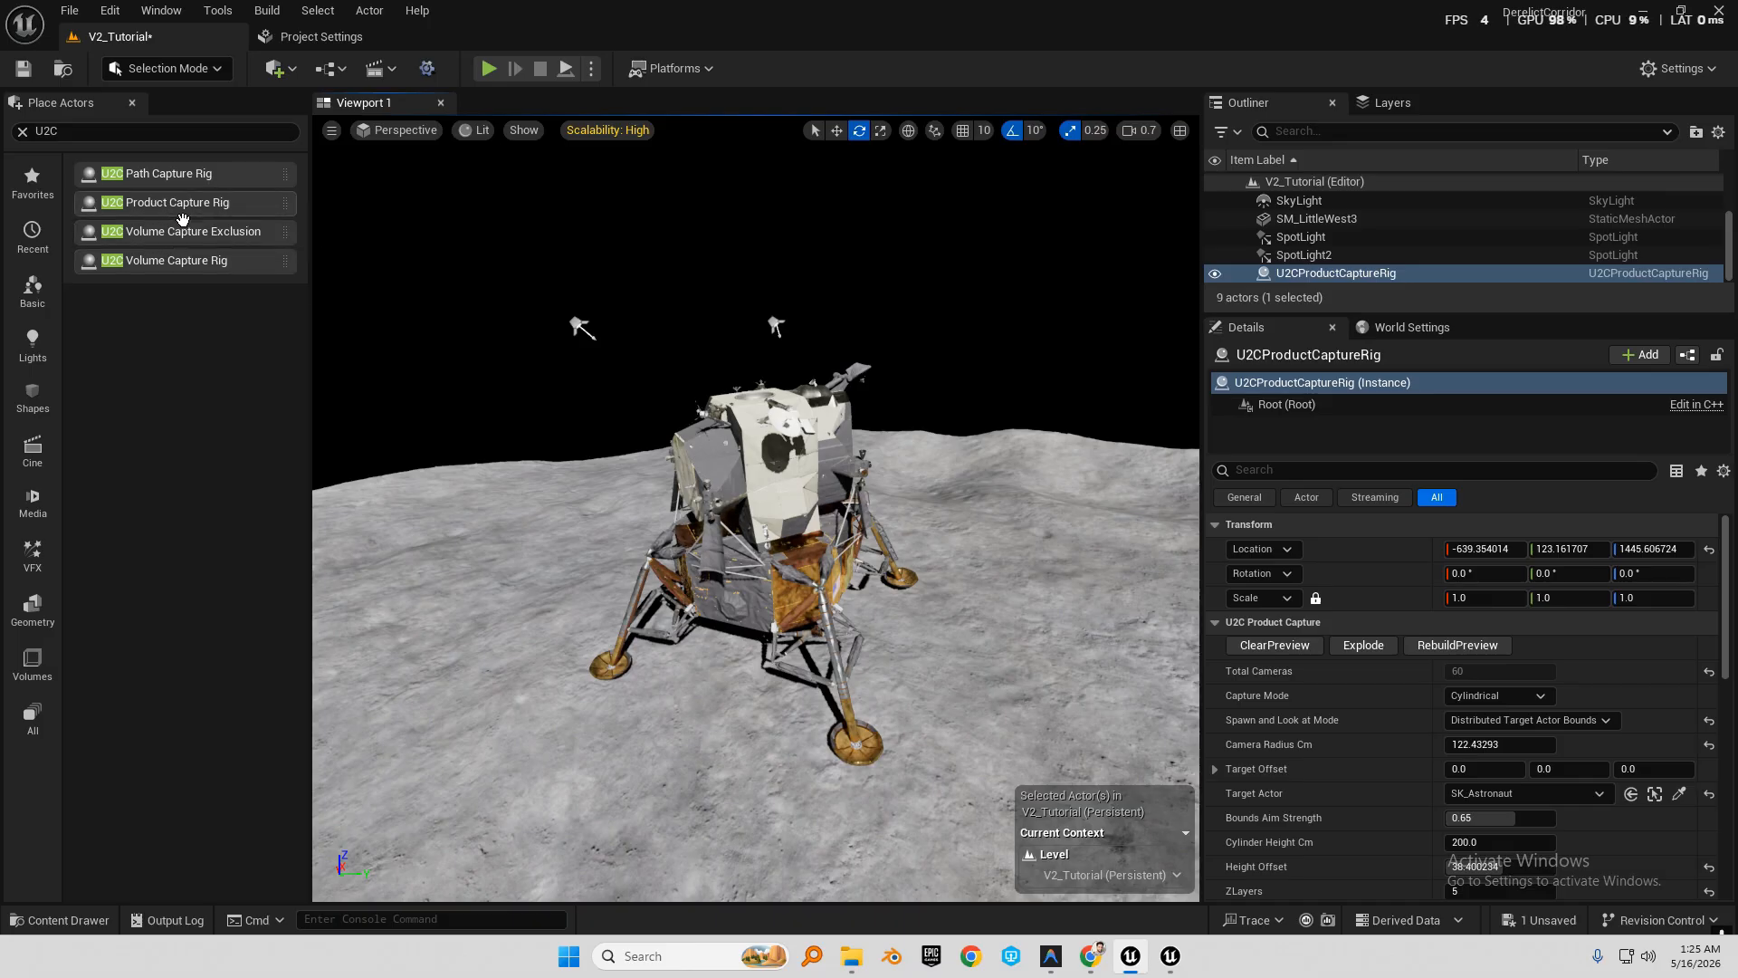
drag(182, 218, 699, 692)
drag(606, 734, 535, 507)
key(w)
mouse_move(534, 507)
right_down()
mouse_move(503, 493)
mouse_move(565, 495)
right_up()
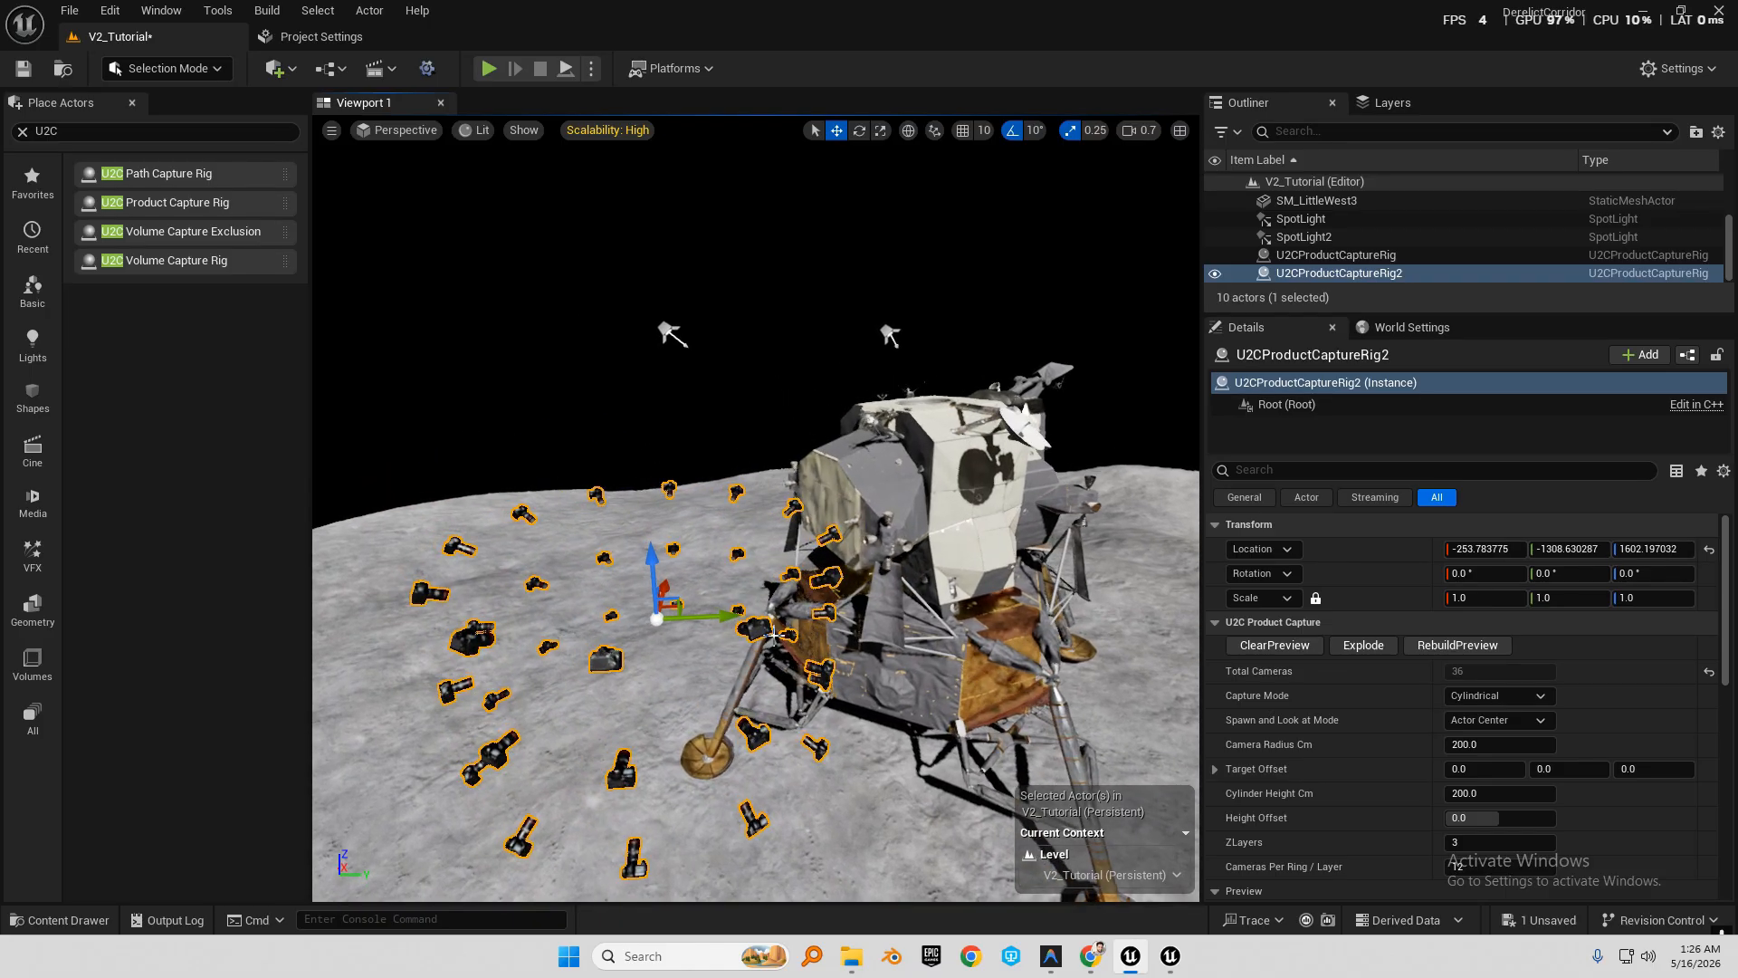
right_drag(774, 635, 693, 653)
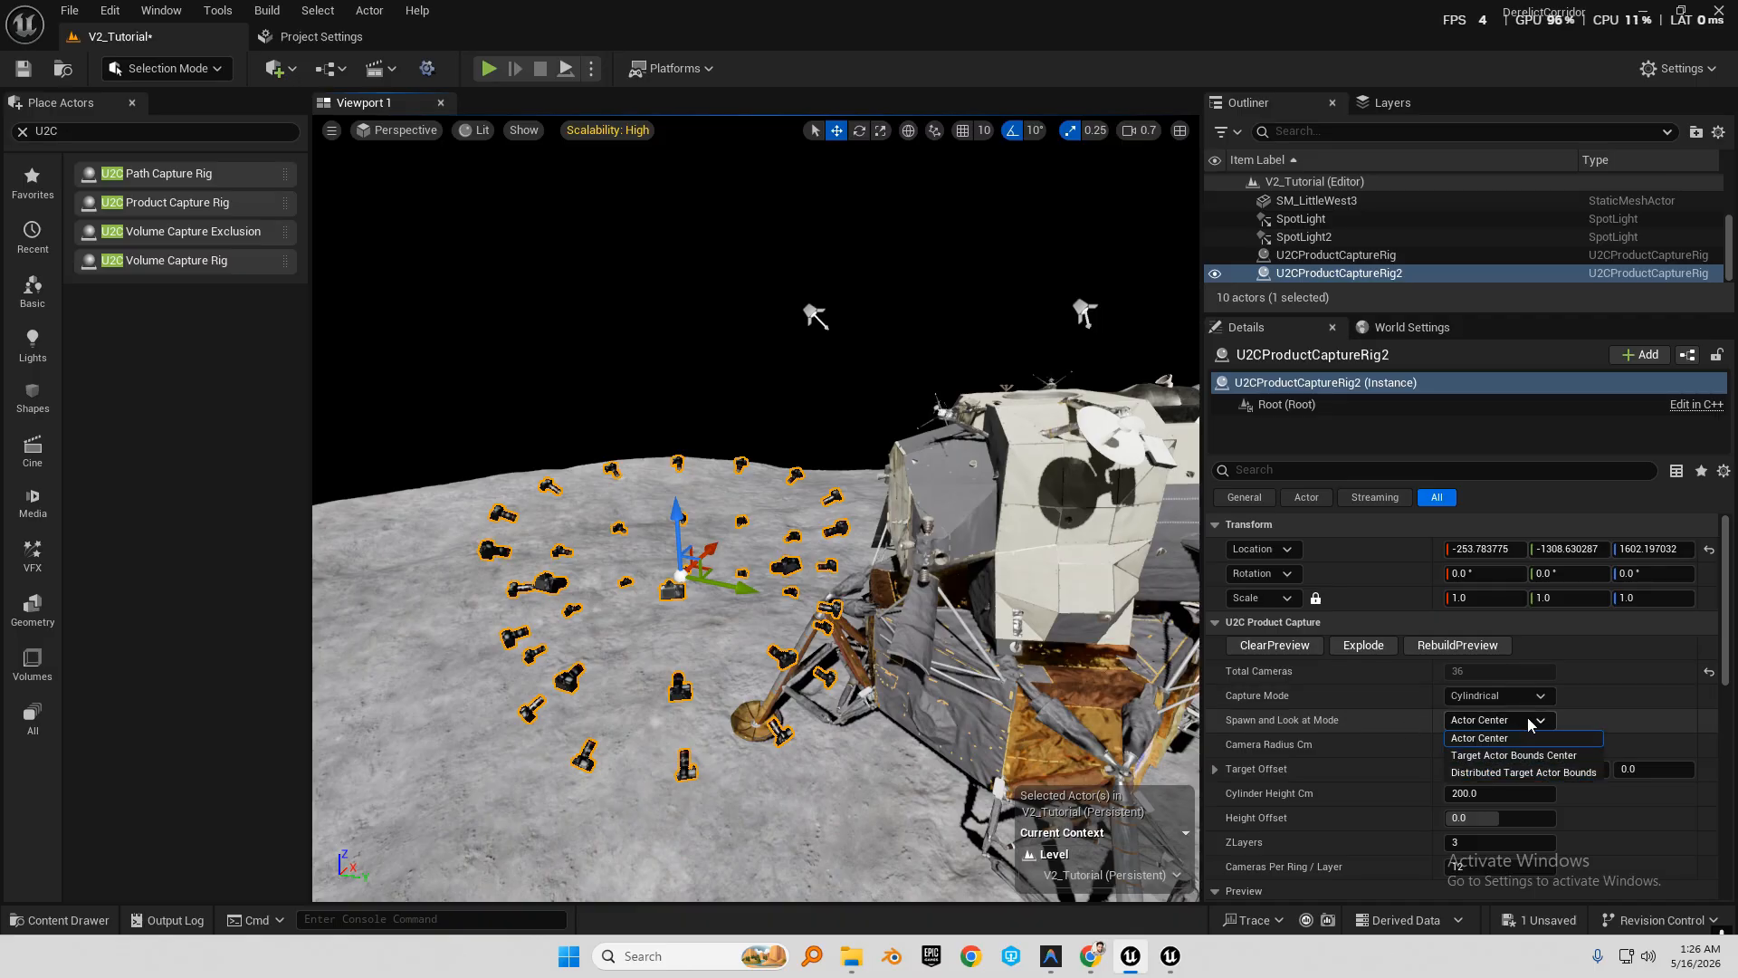
Set the new rig's Spawn and Look at Mode to Distributed Target Actor Bounds with AR_InteractiveObjectParent_Landing as Target Actor.
click(1516, 727)
right_drag(905, 616, 937, 650)
key(s)
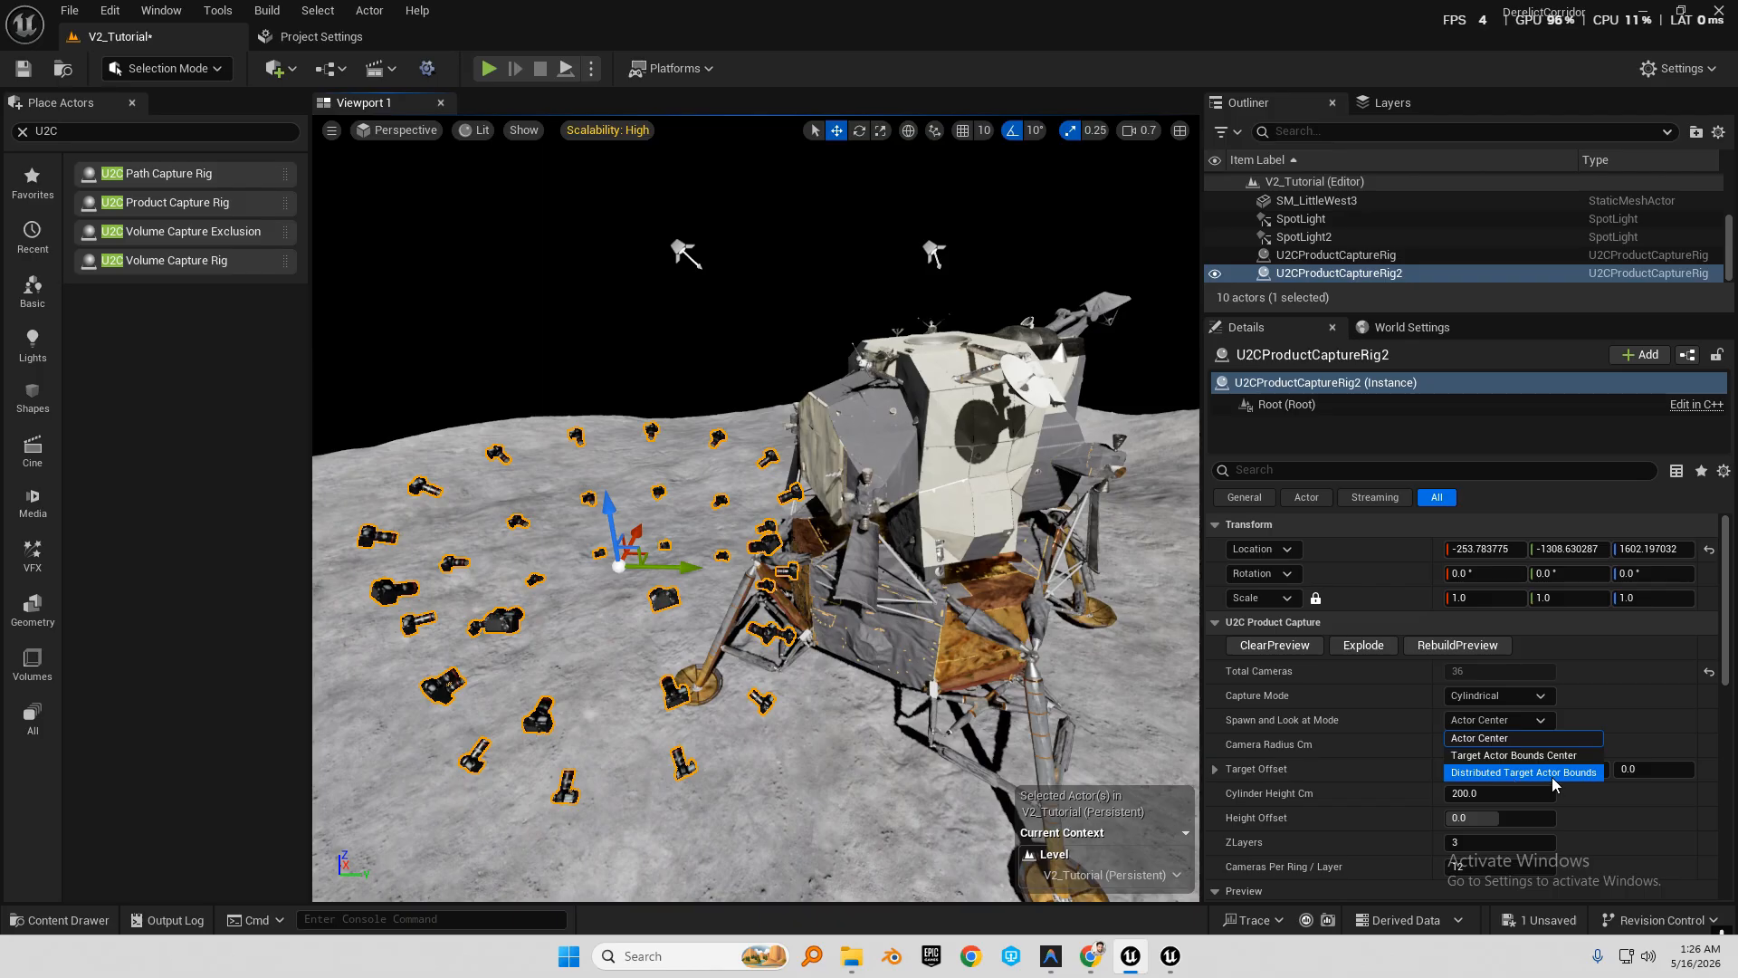
click(1554, 772)
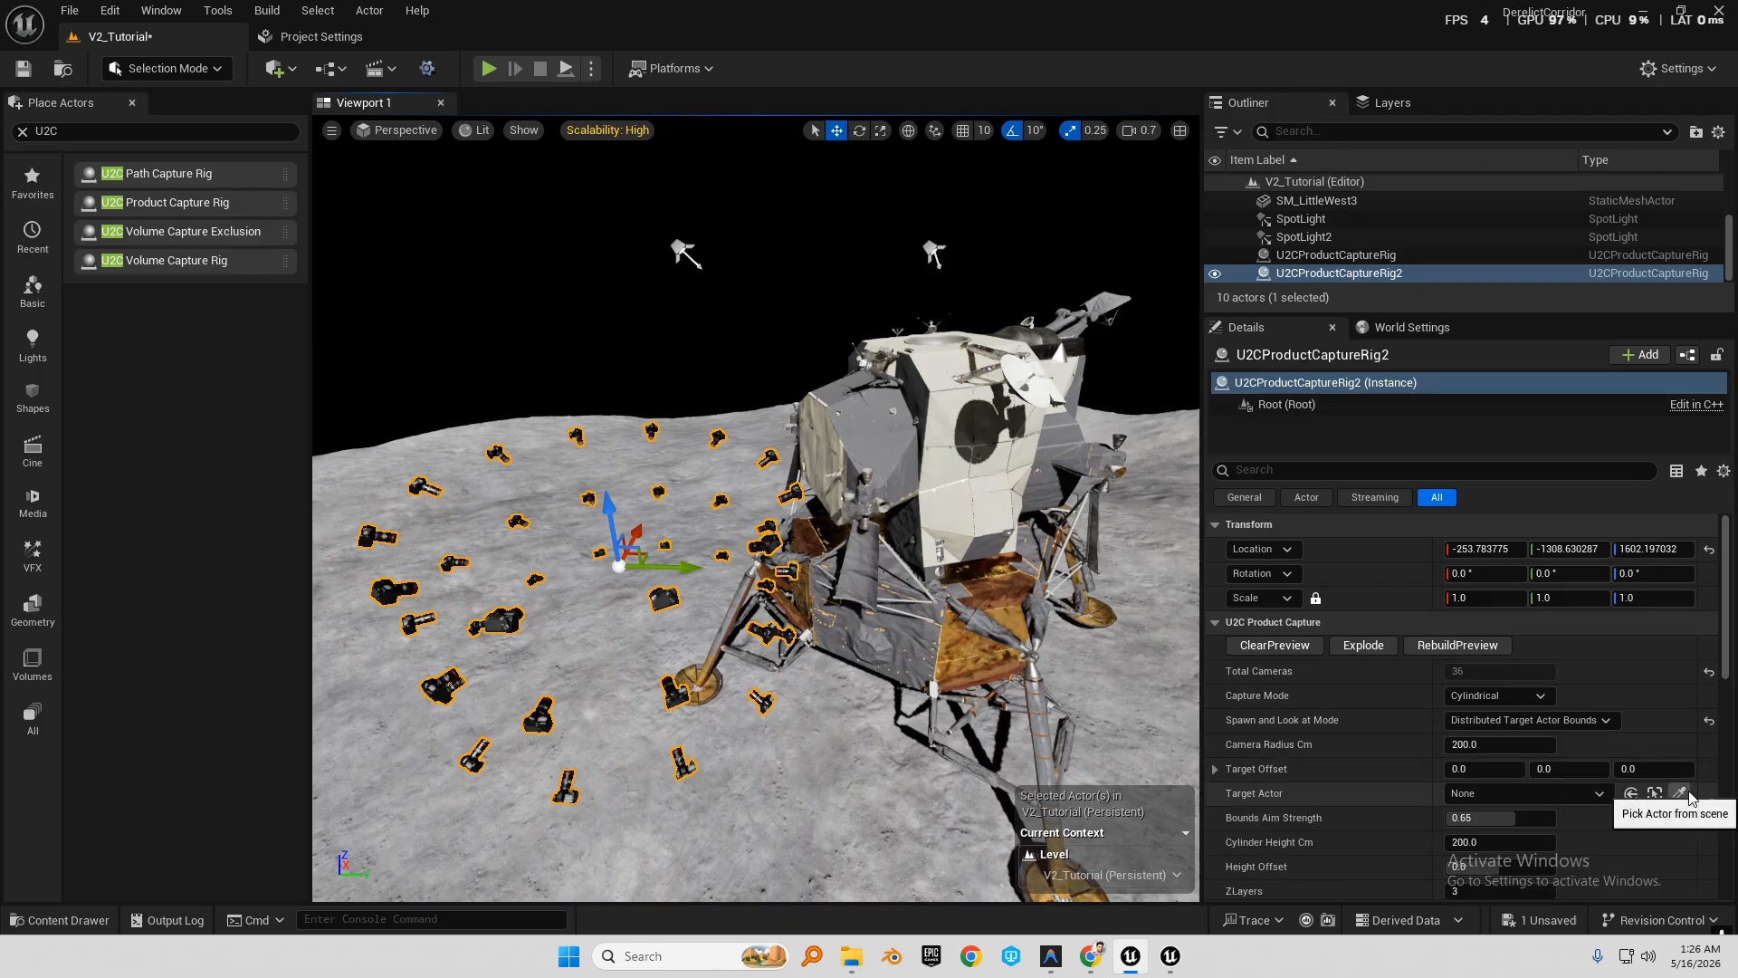
click(1683, 795)
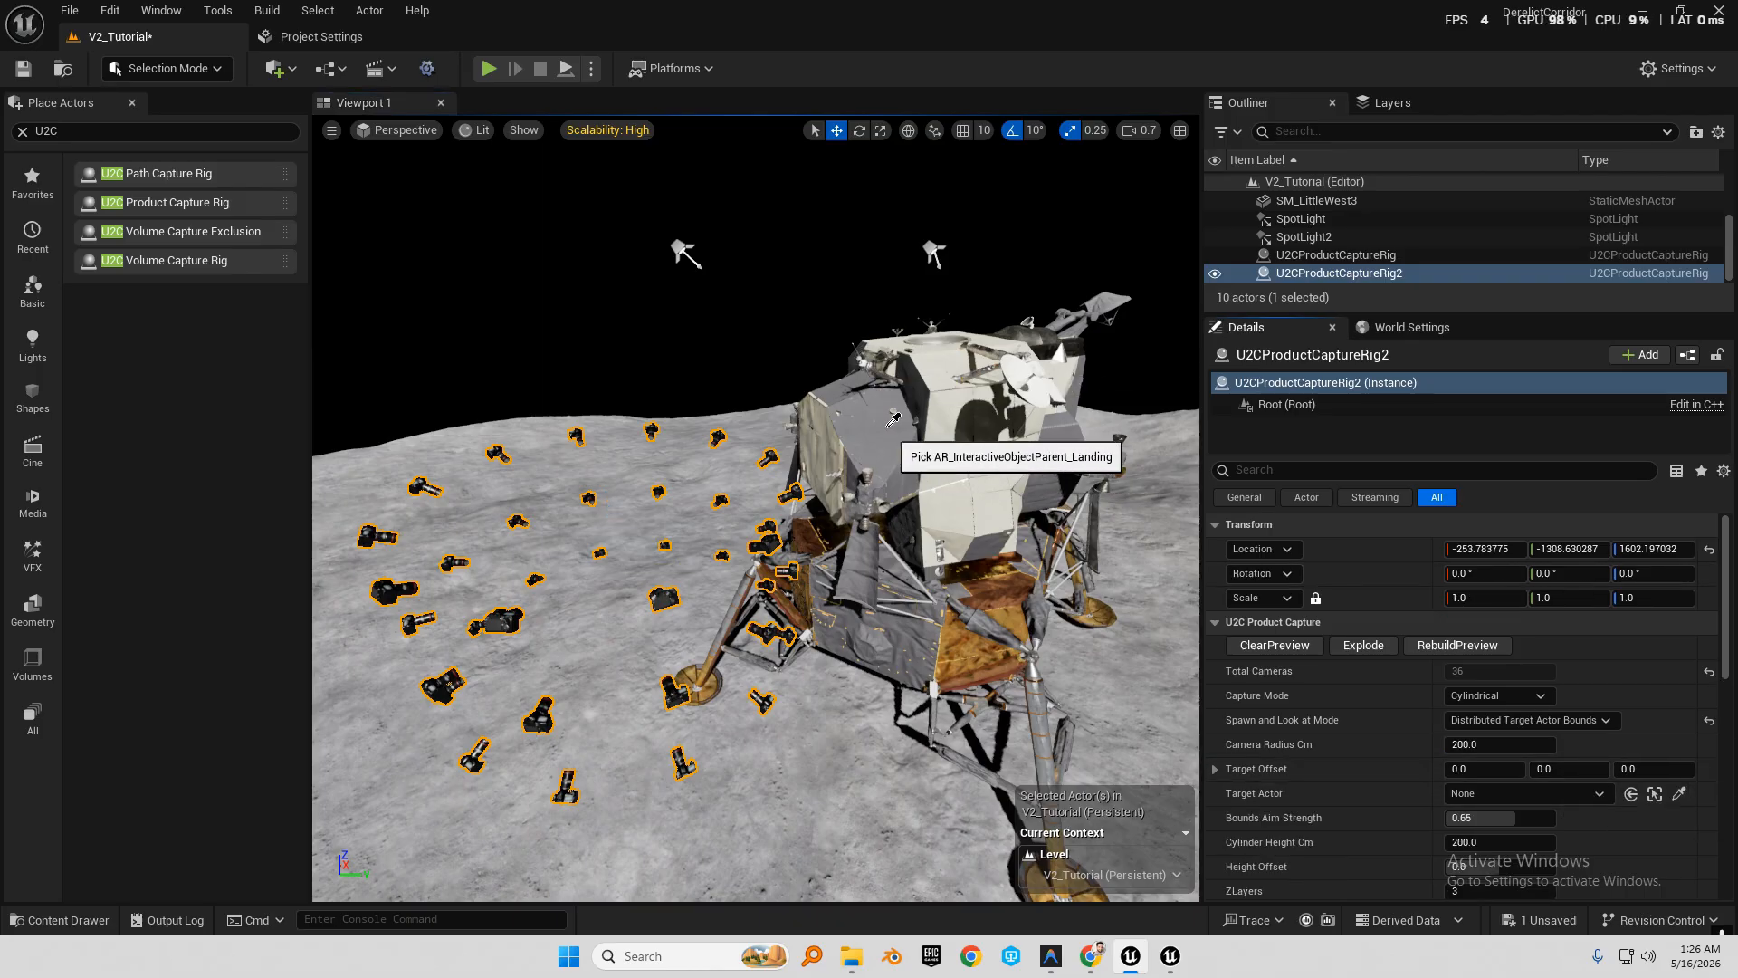
click(938, 469)
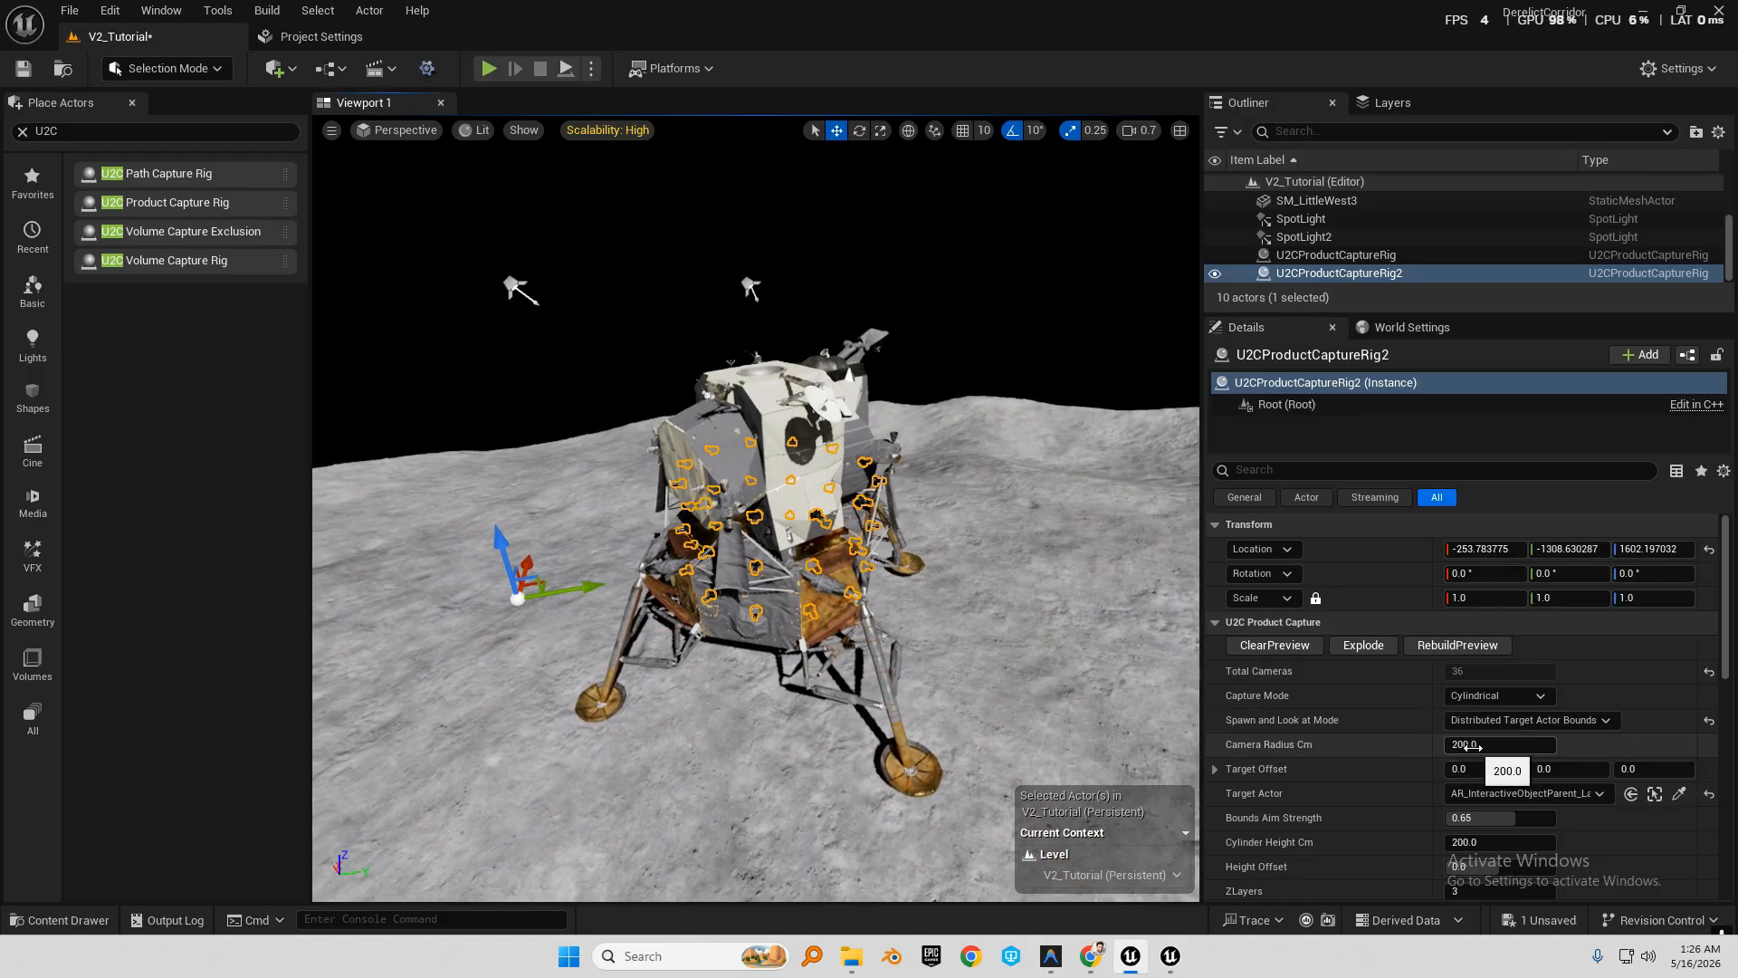
Widen the lander rig's Camera Radius to about 434.36 cm and check the cameras around the lander.
drag(1500, 744, 1564, 744)
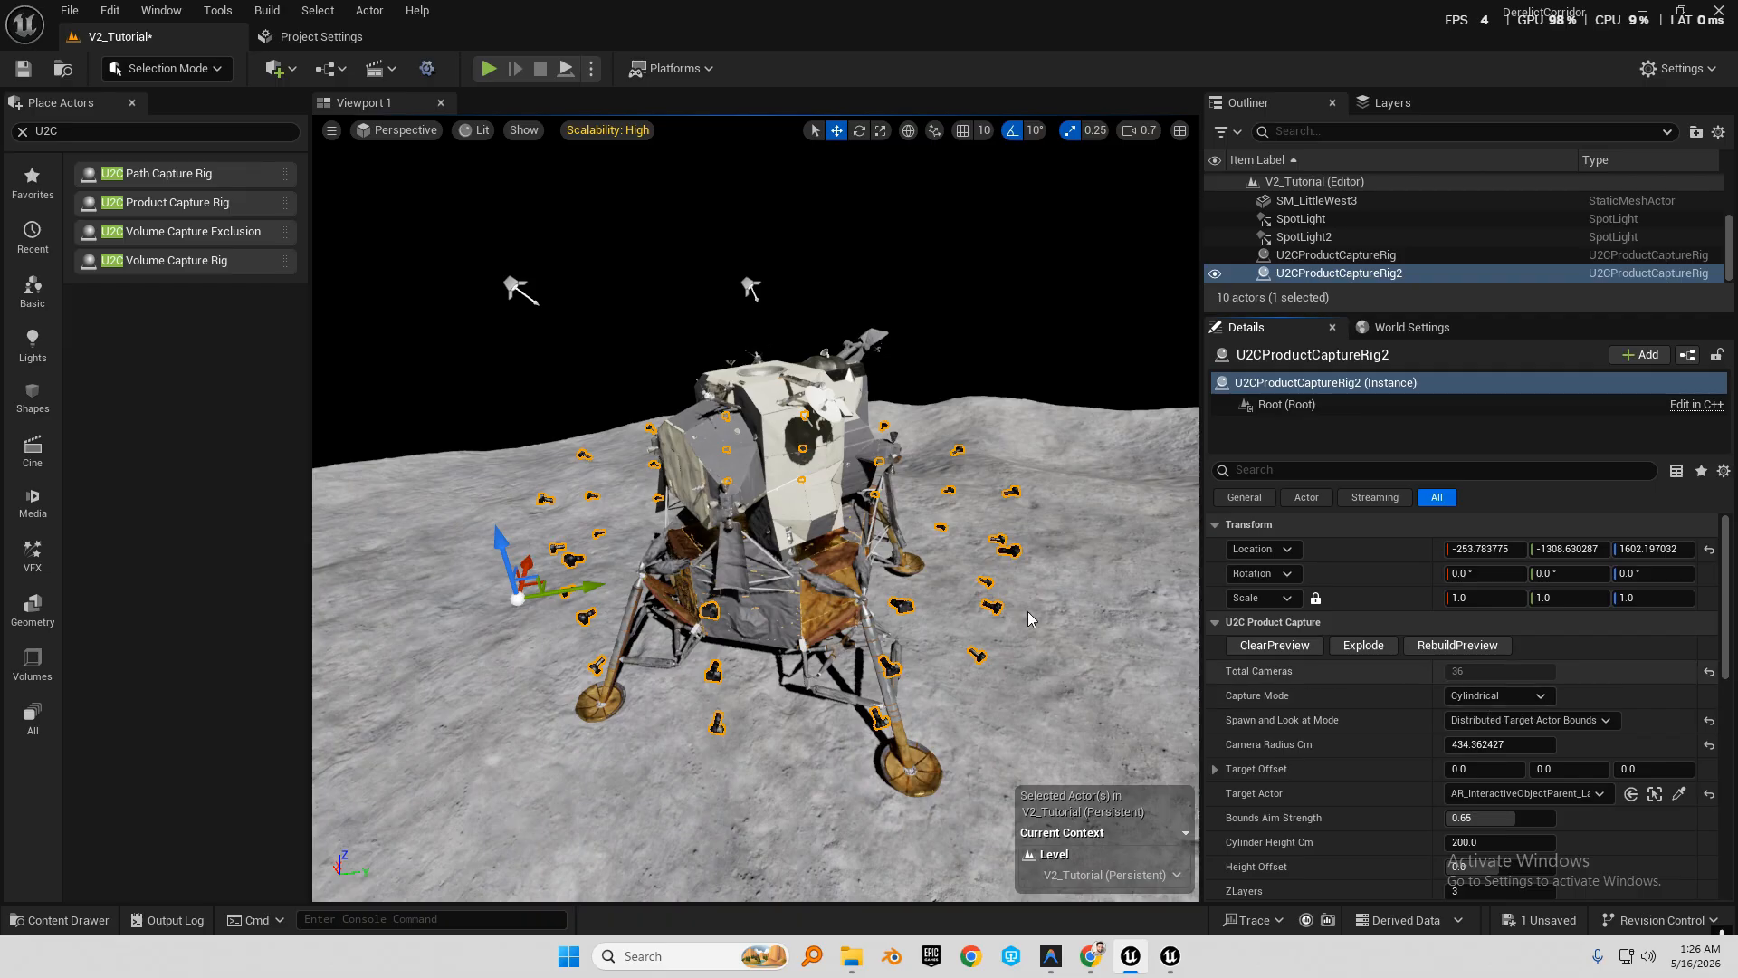
right_drag(1029, 617, 869, 602)
right_drag(891, 518, 899, 518)
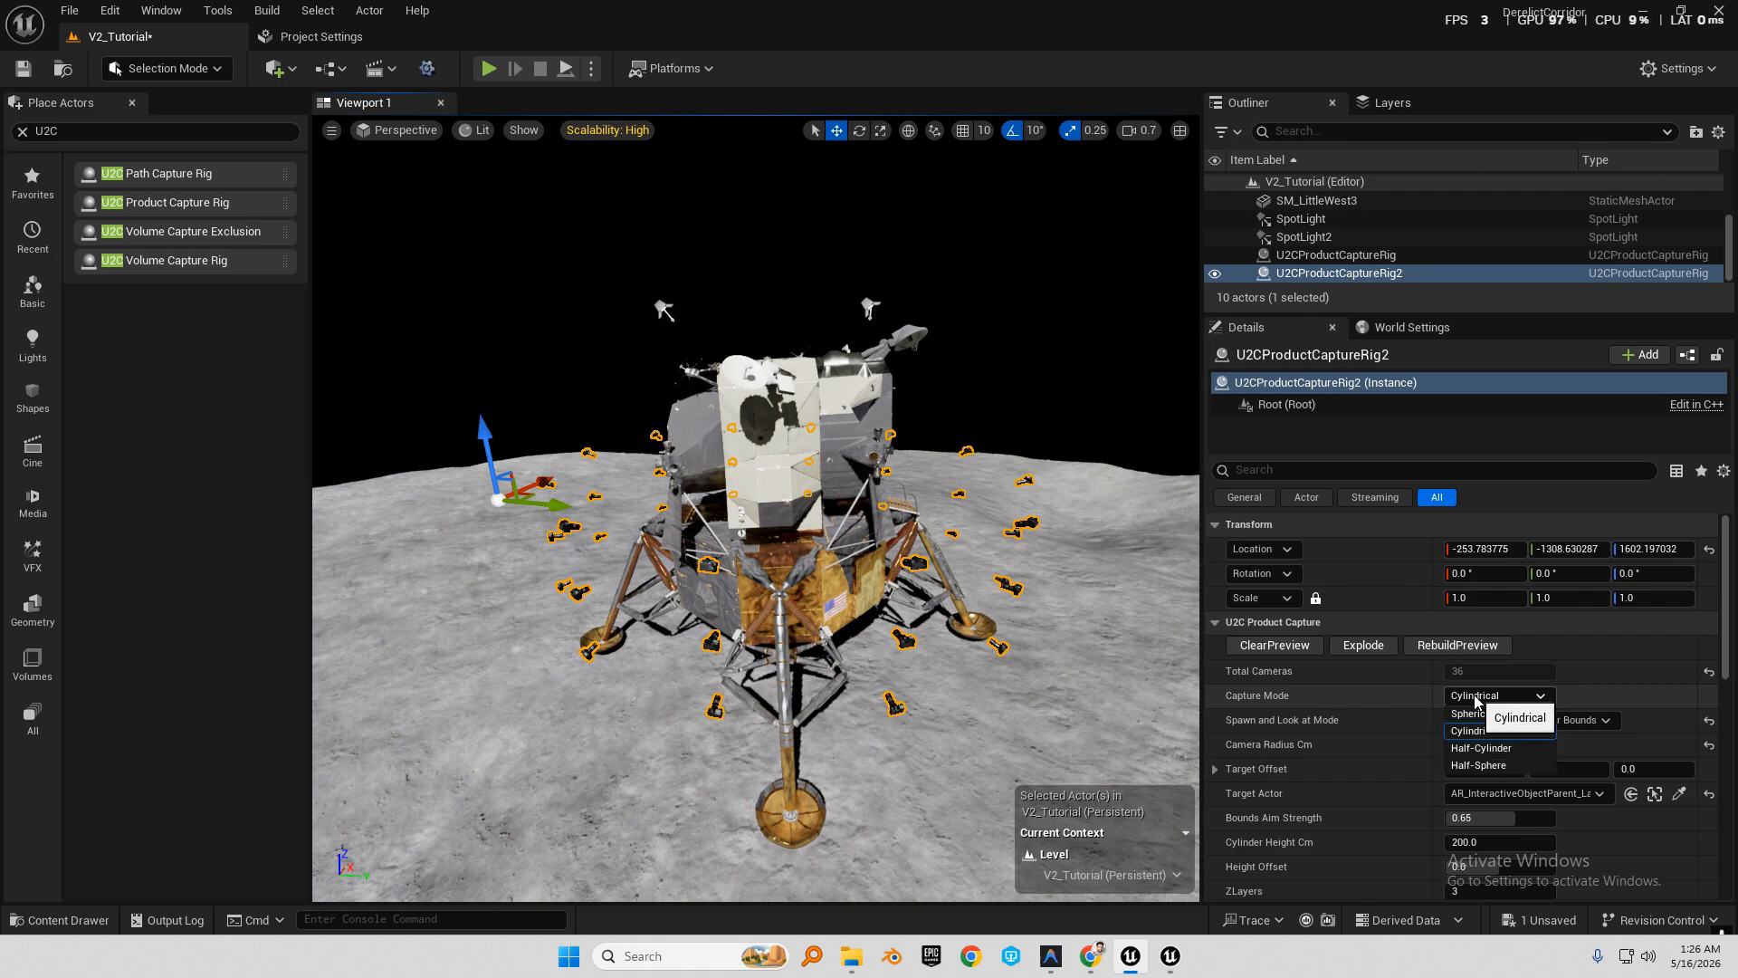
Switch the lander rig's Capture Mode to Spherical and set its Camera Radius to about 546.37 cm.
click(1480, 716)
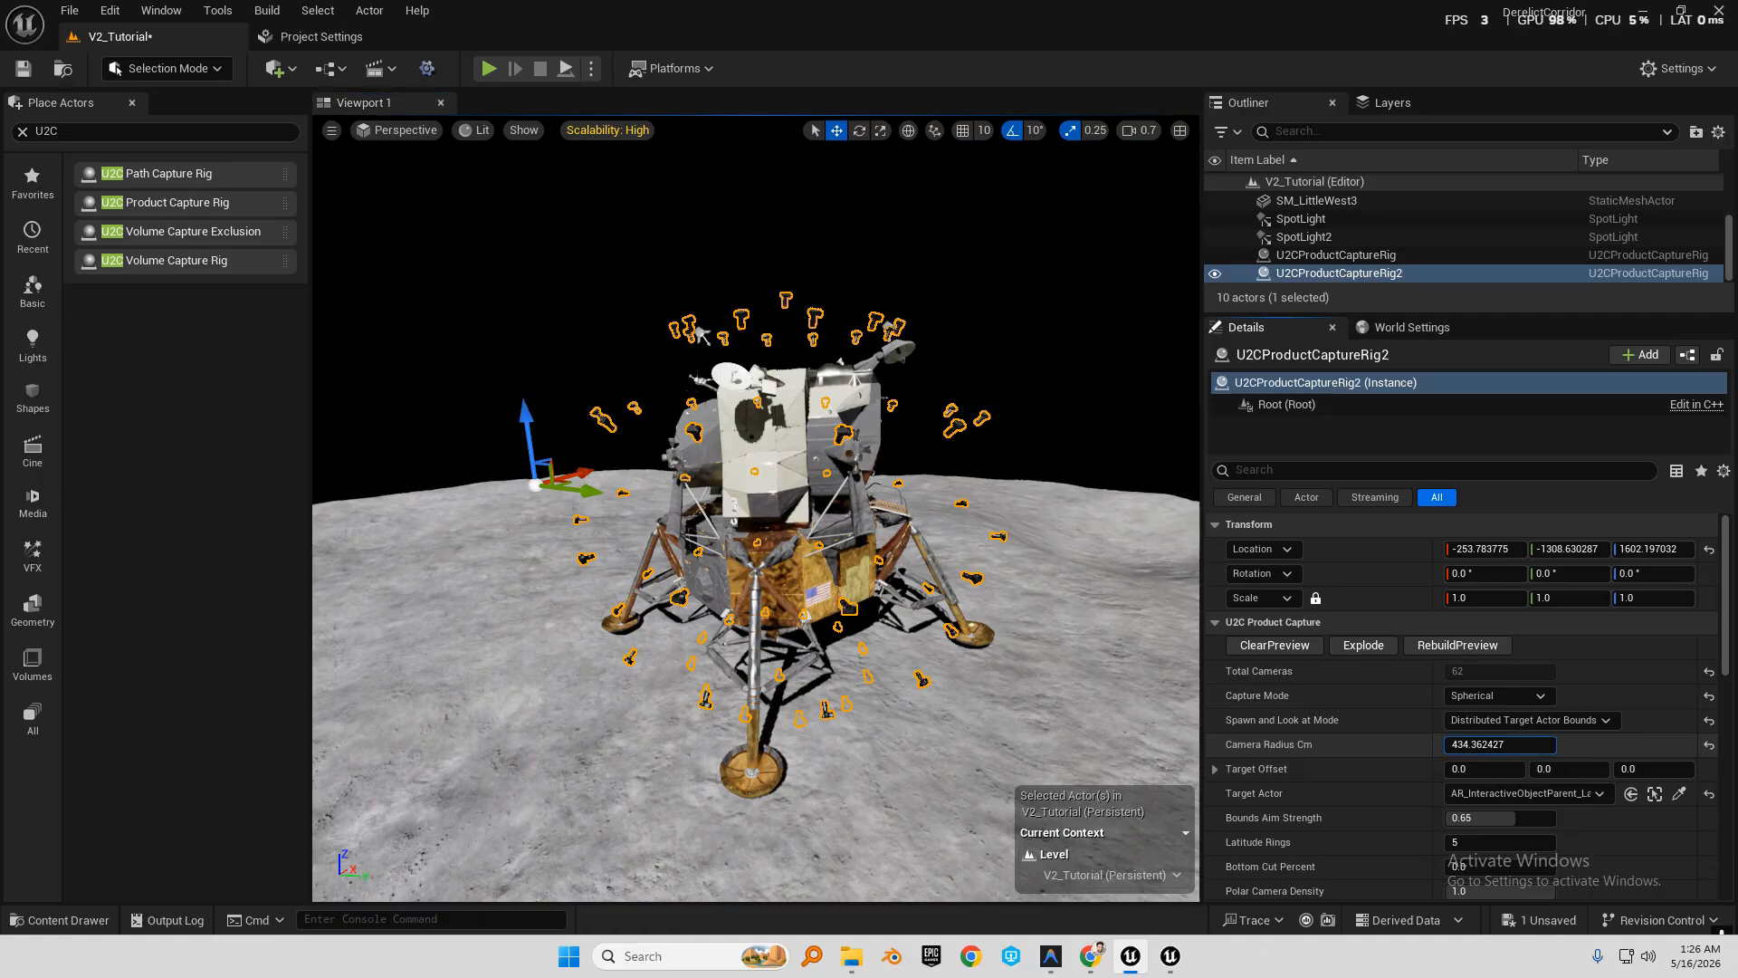
drag(1500, 745, 1551, 744)
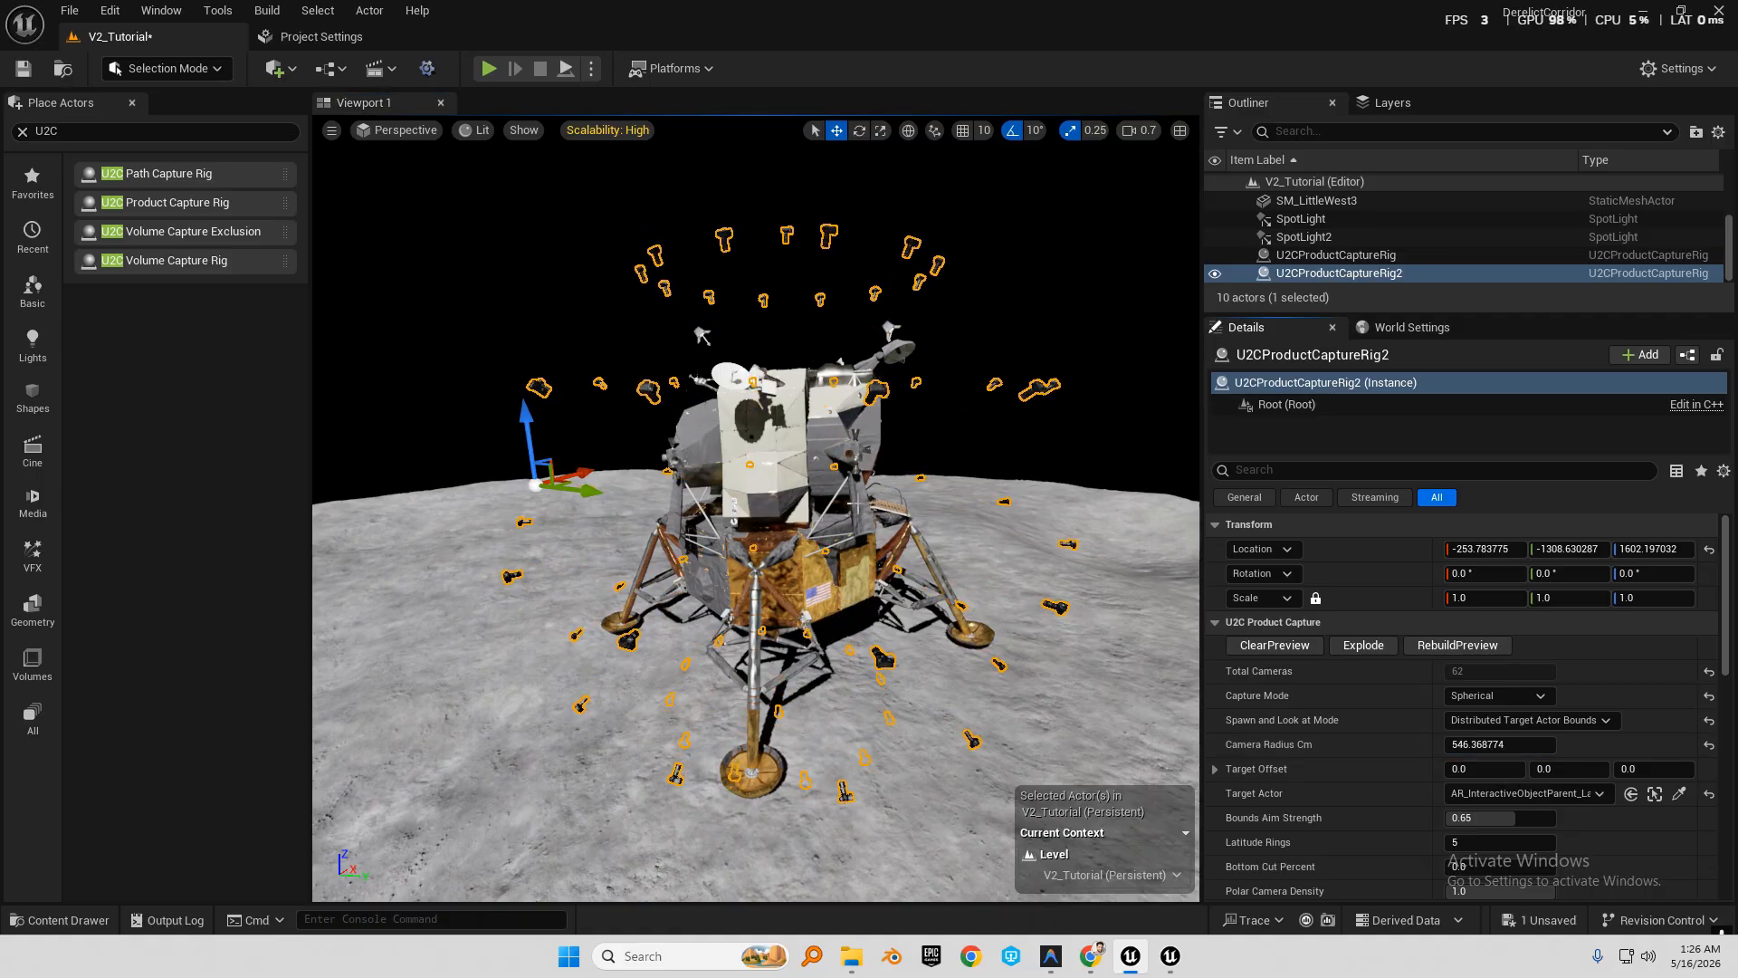
Set the spherical rig's Latitude Rings to 20 and check the cameras around the lander.
scroll(1422, 861, down, 1)
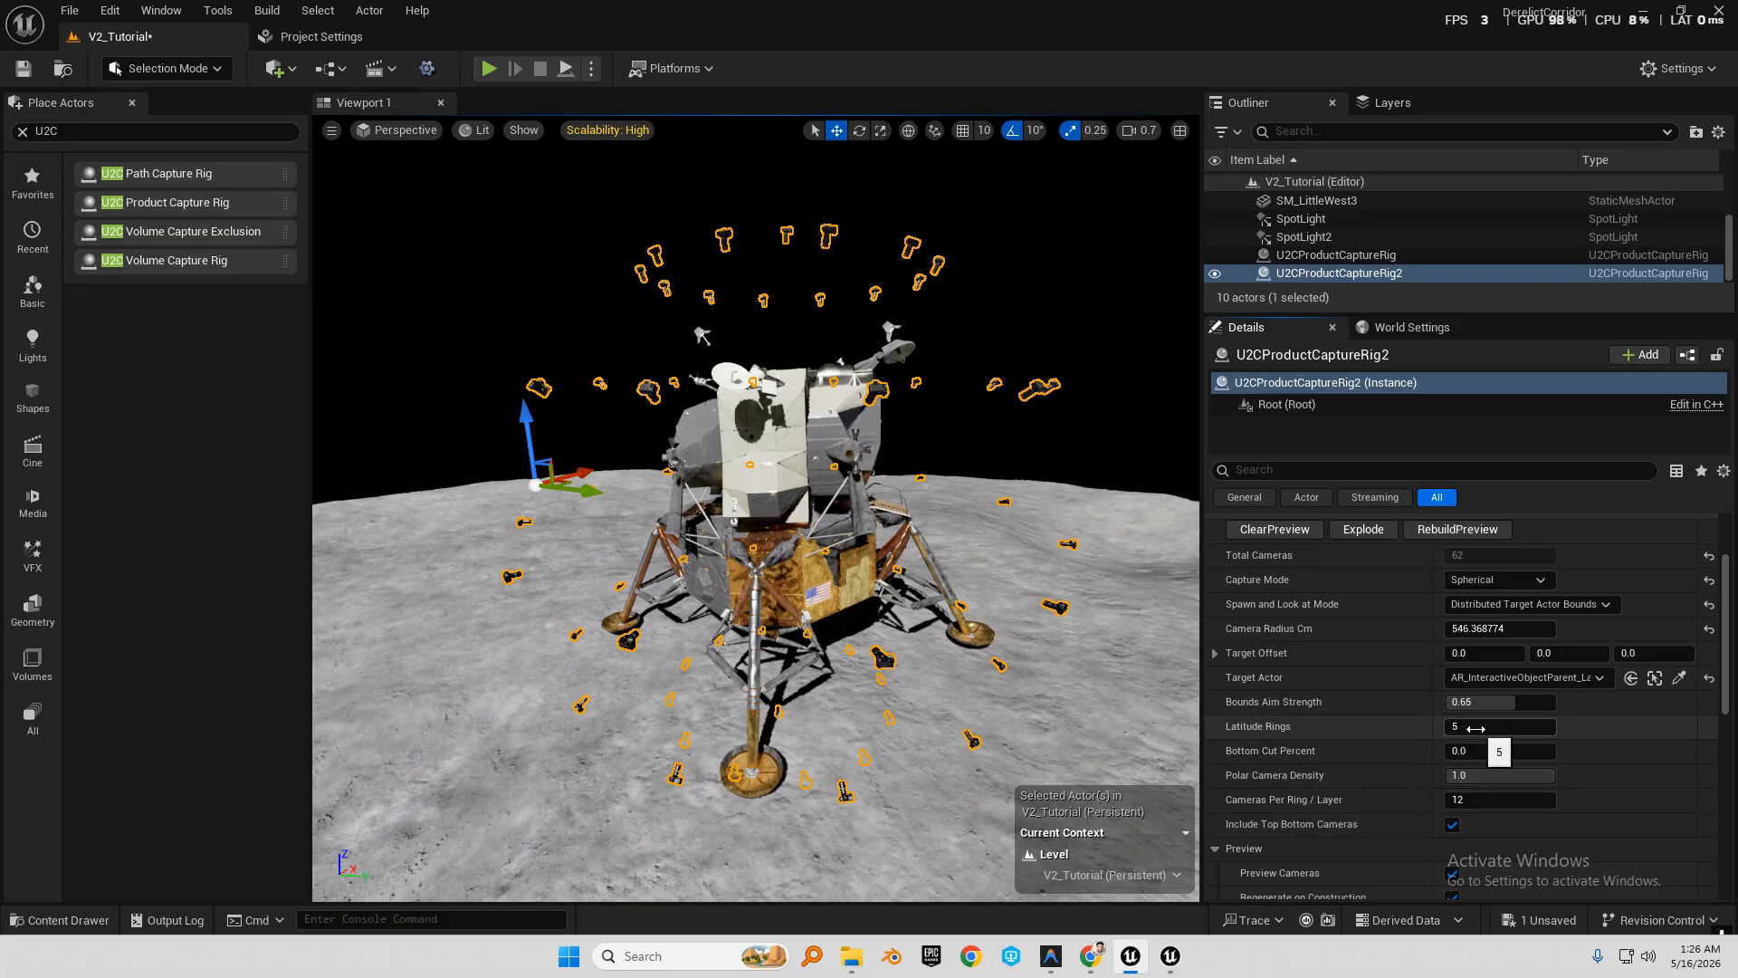
drag(1494, 726, 1616, 726)
mouse_move(806, 472)
right_down()
mouse_move(842, 478)
mouse_move(815, 455)
right_up()
key(w)
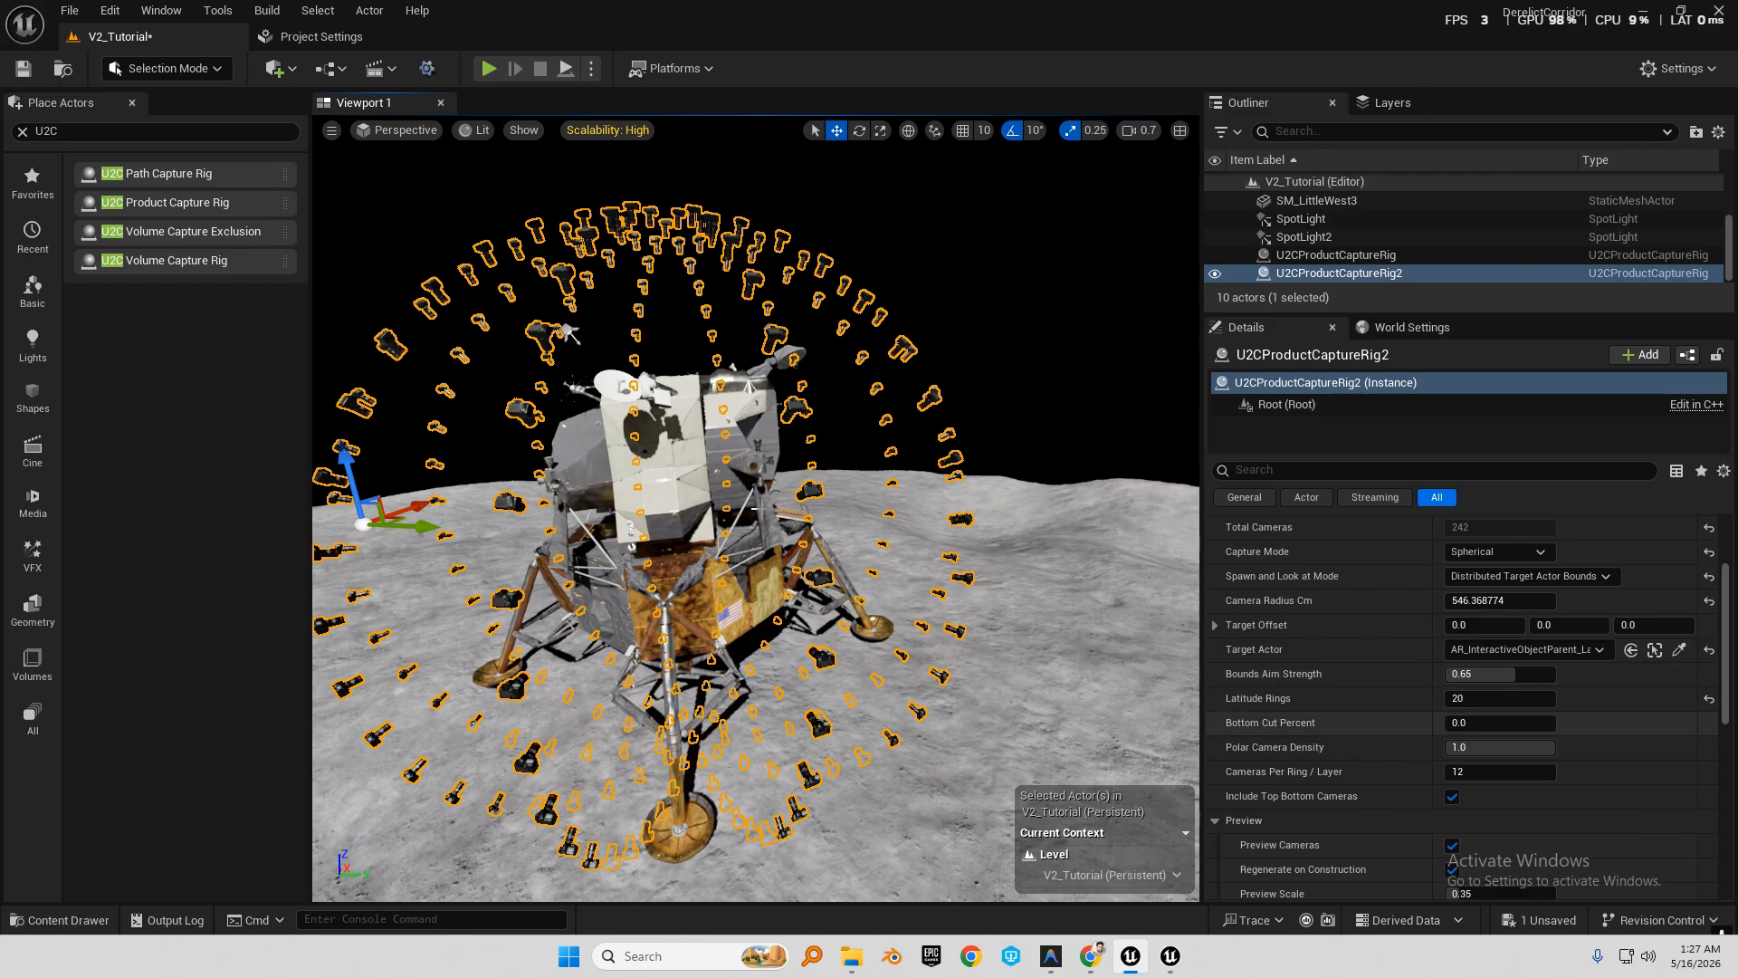
key(d)
right_drag(759, 508, 727, 489)
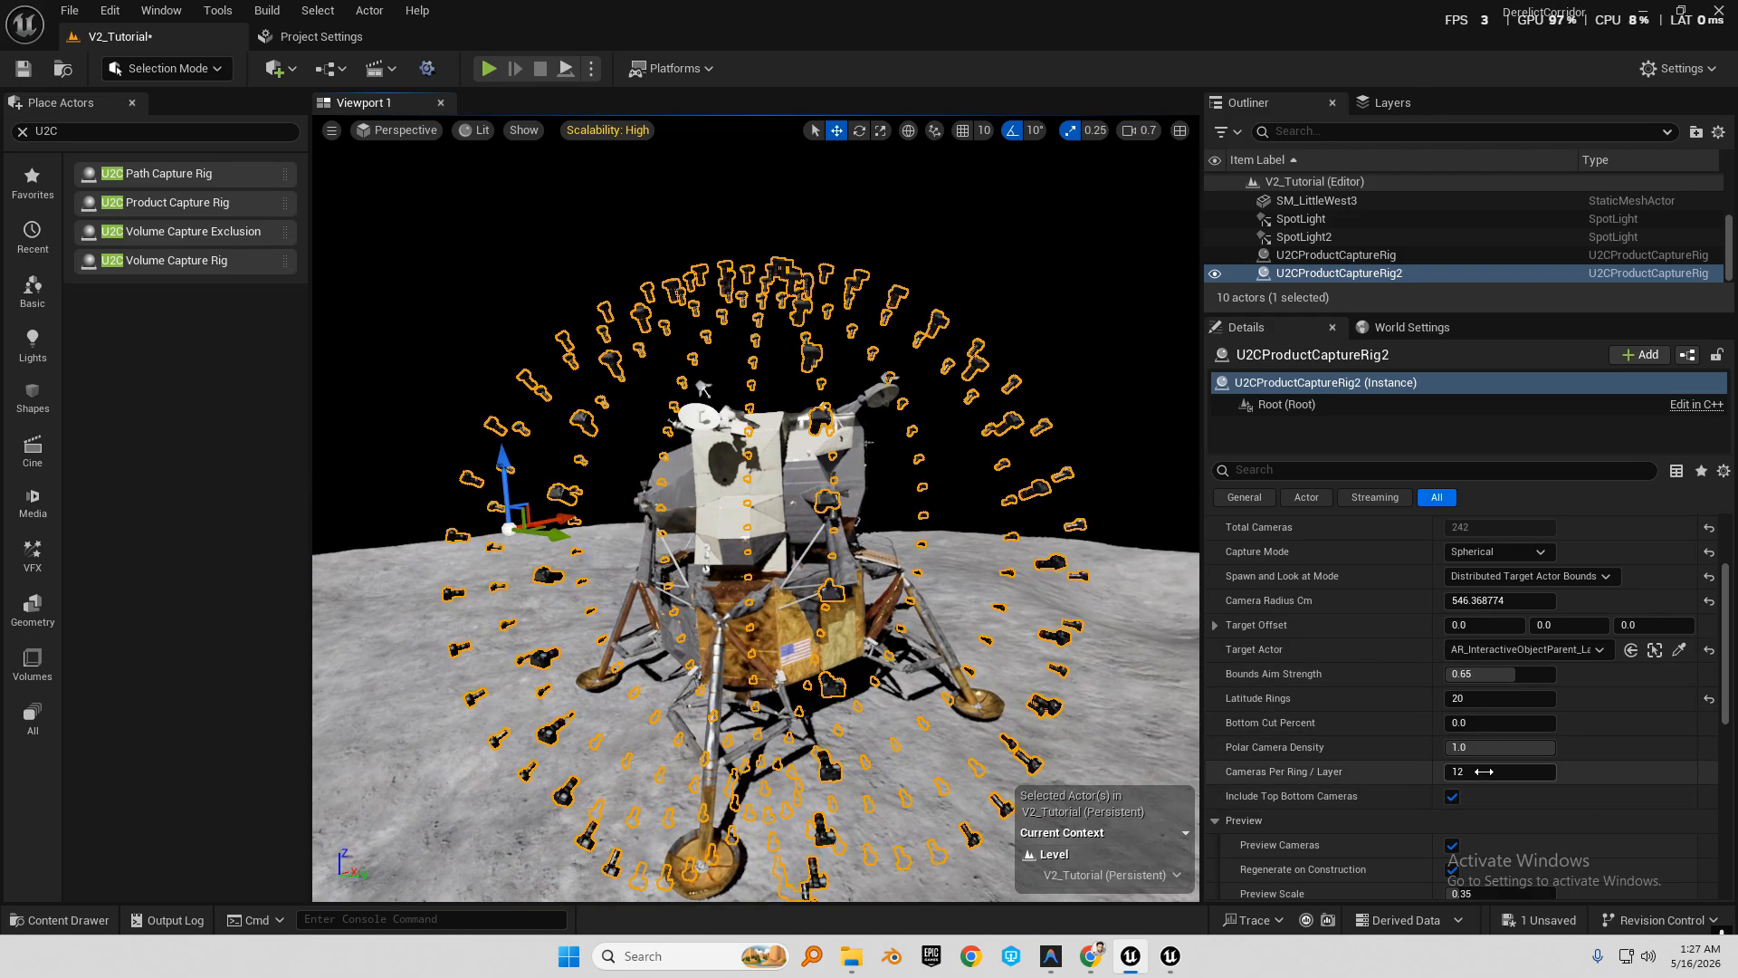
Set Cameras Per Ring / Layer to 20 and check the camera sphere from above.
drag(1482, 771, 1532, 772)
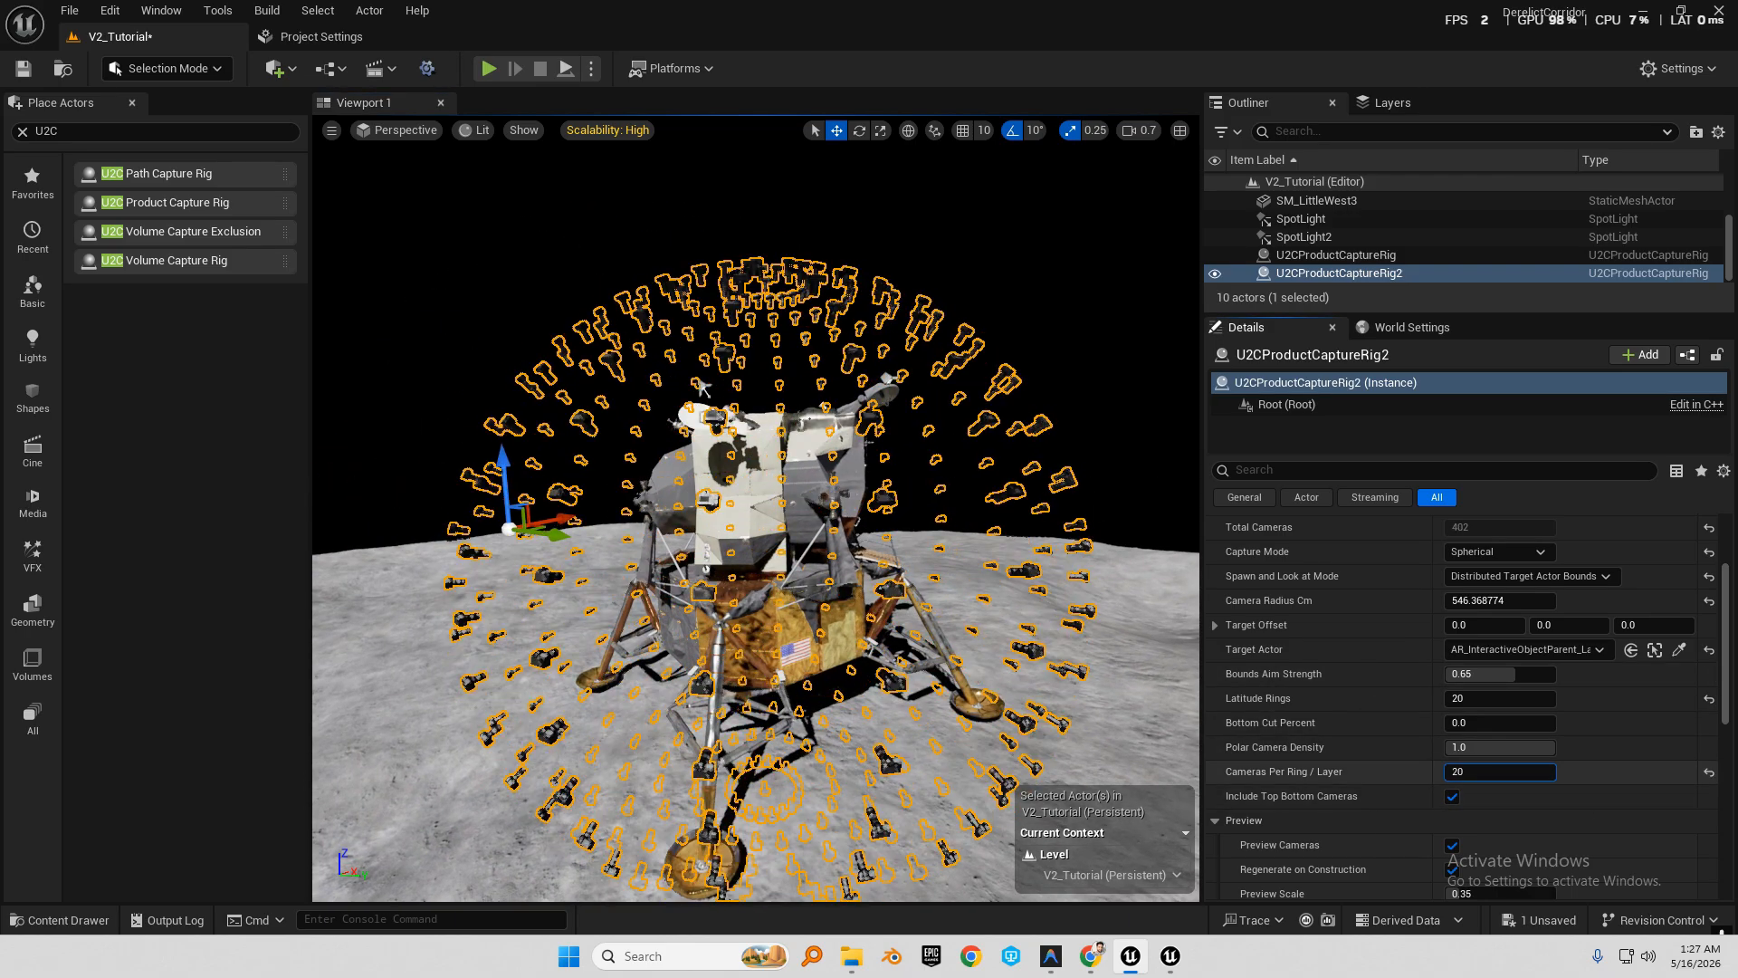
right_drag(756, 507, 756, 538)
right_drag(764, 299, 764, 300)
key(e)
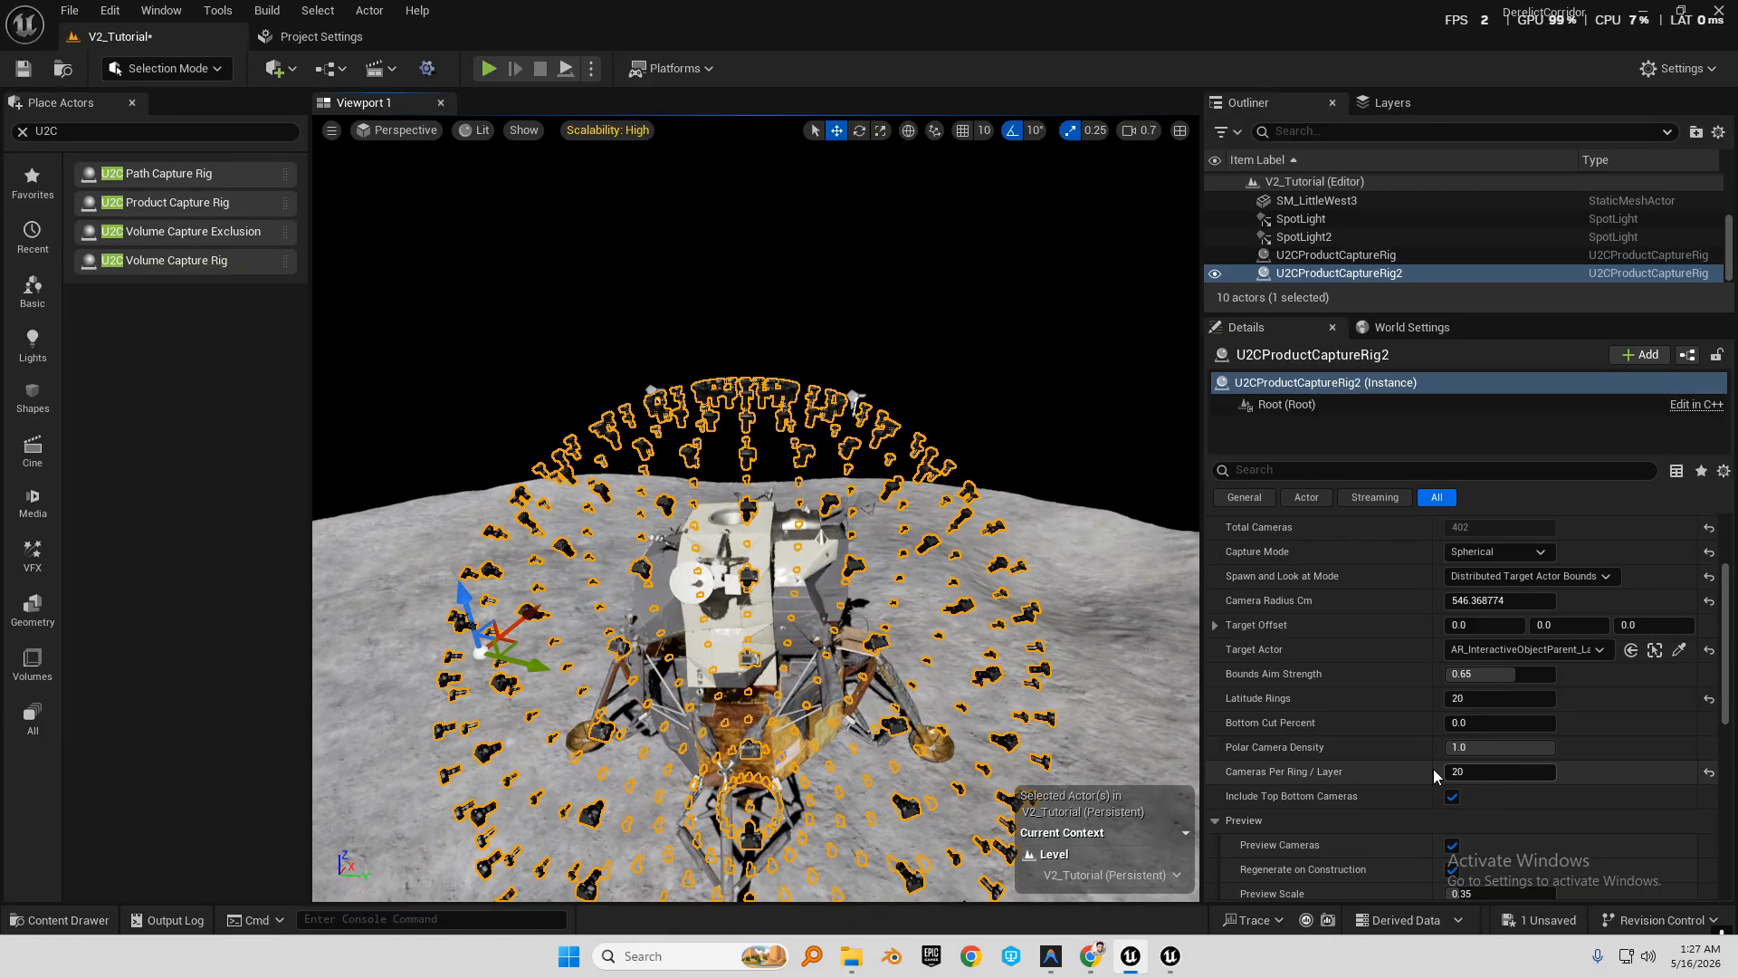
Set Cameras Per Ring / Layer to 28 and view the denser camera sphere over the lander.
drag(1494, 772, 1528, 771)
right_drag(821, 536, 878, 566)
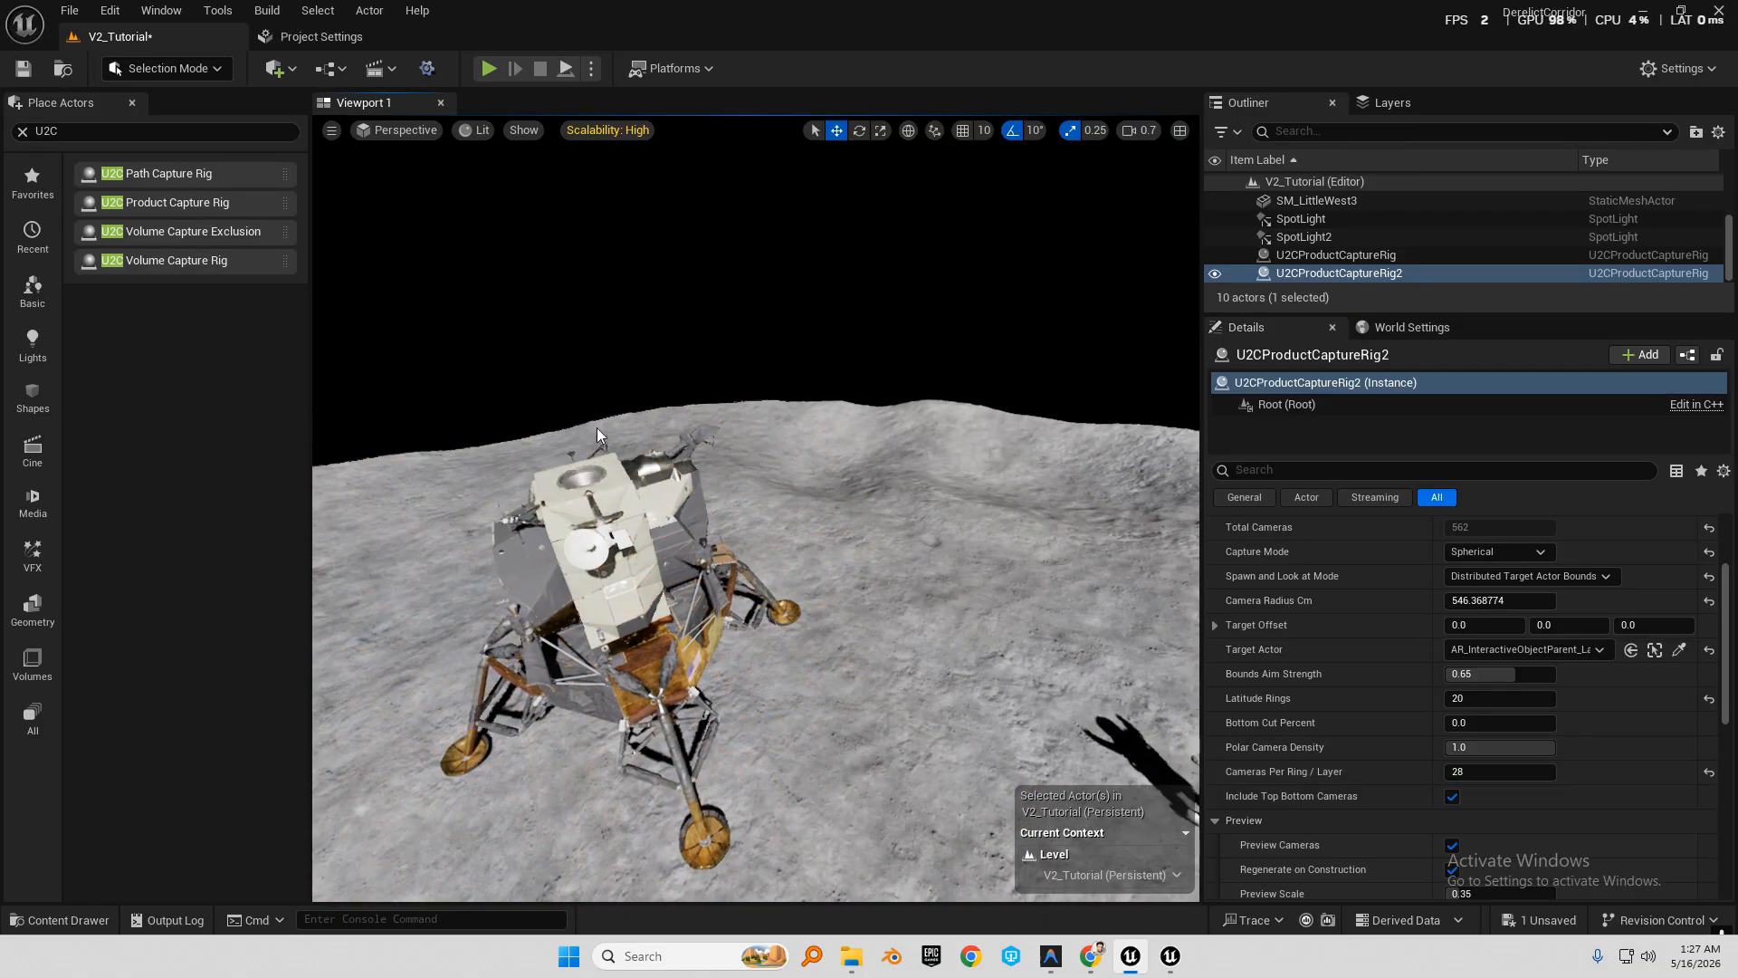
right_drag(871, 404, 789, 373)
key(e)
scroll(726, 389, down, 2)
key(s)
scroll(789, 365, up, 3)
key(q)
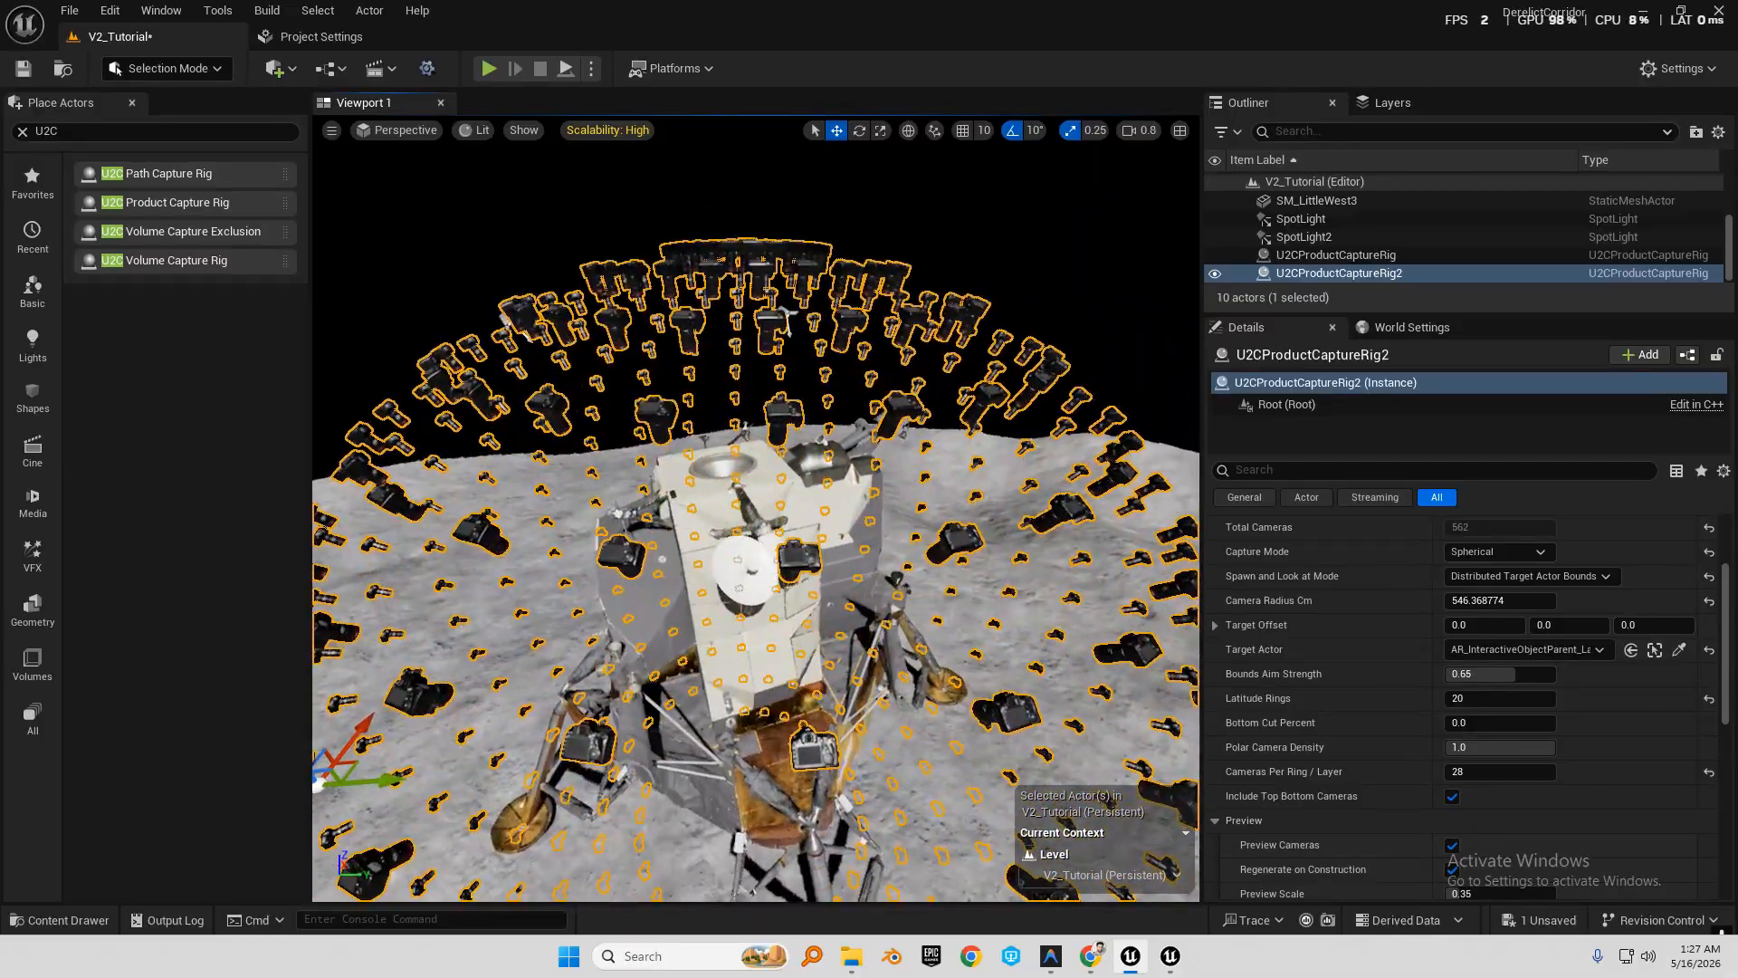
Examine how tightly the cameras cluster around the sphere's top pole above the lander.
mouse_move(802, 488)
right_down()
mouse_move(887, 480)
mouse_move(798, 458)
mouse_move(822, 439)
mouse_move(824, 469)
mouse_move(806, 469)
right_up()
key(a)
key(s)
key(w)
key(e)
scroll(822, 439, up, 1)
key(w)
key(s)
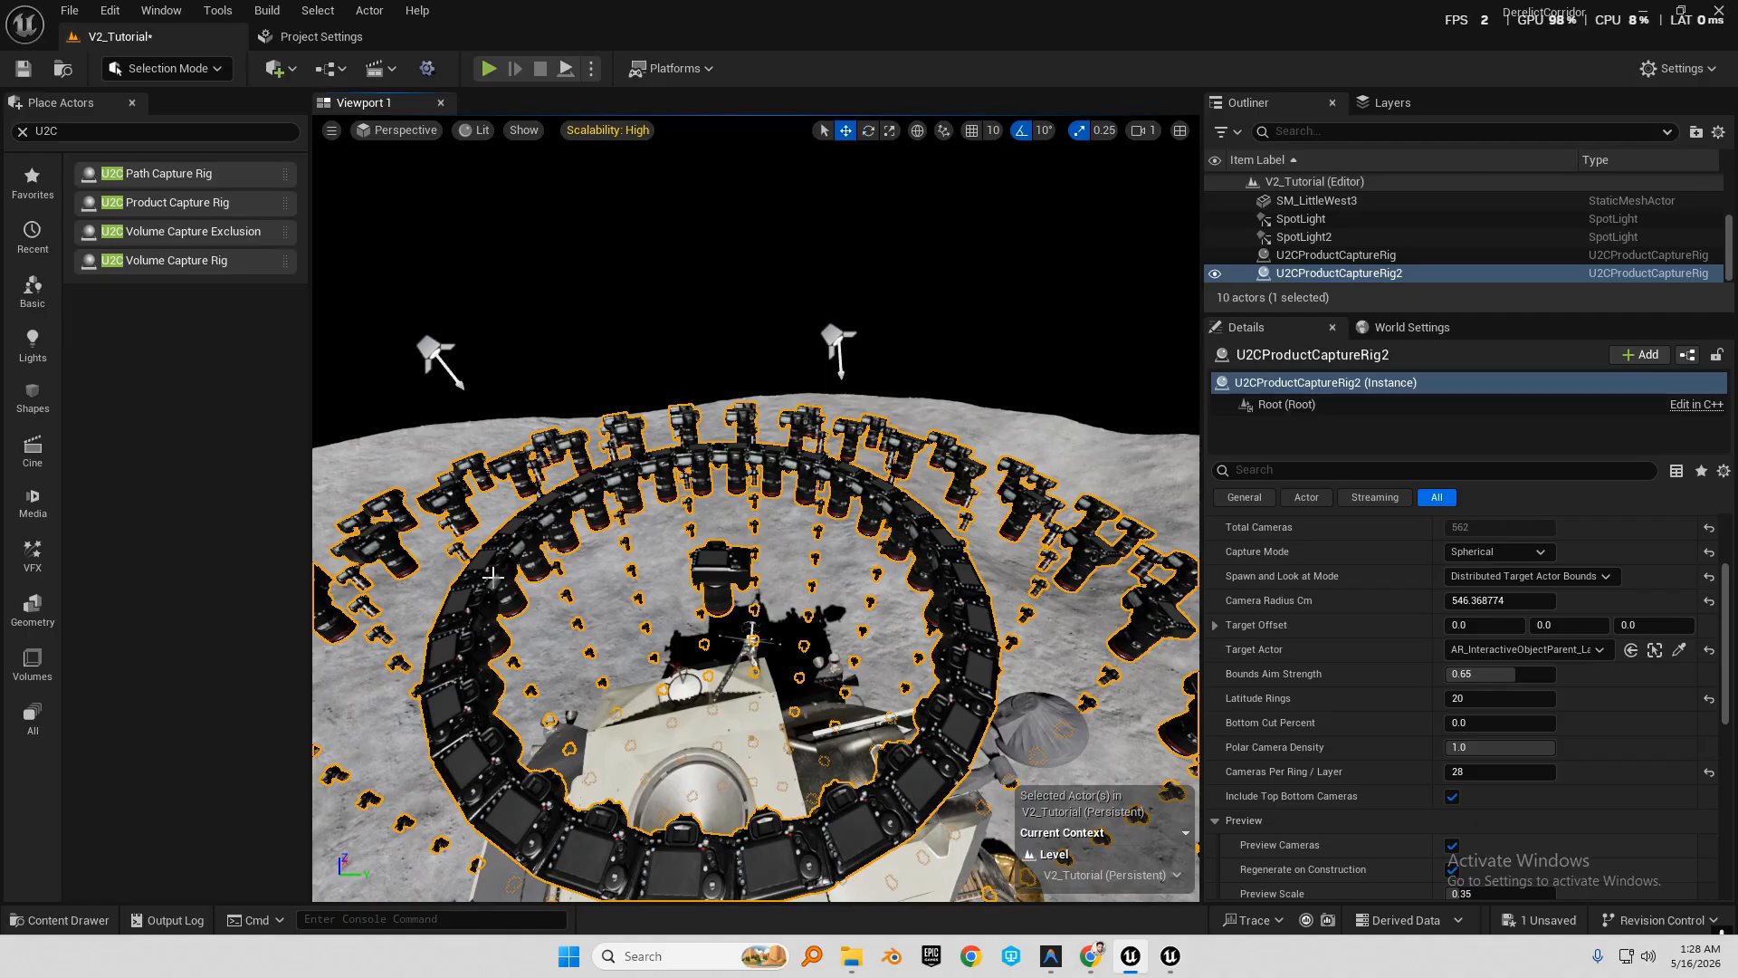
key(s)
right_drag(1028, 618, 1047, 614)
key(w)
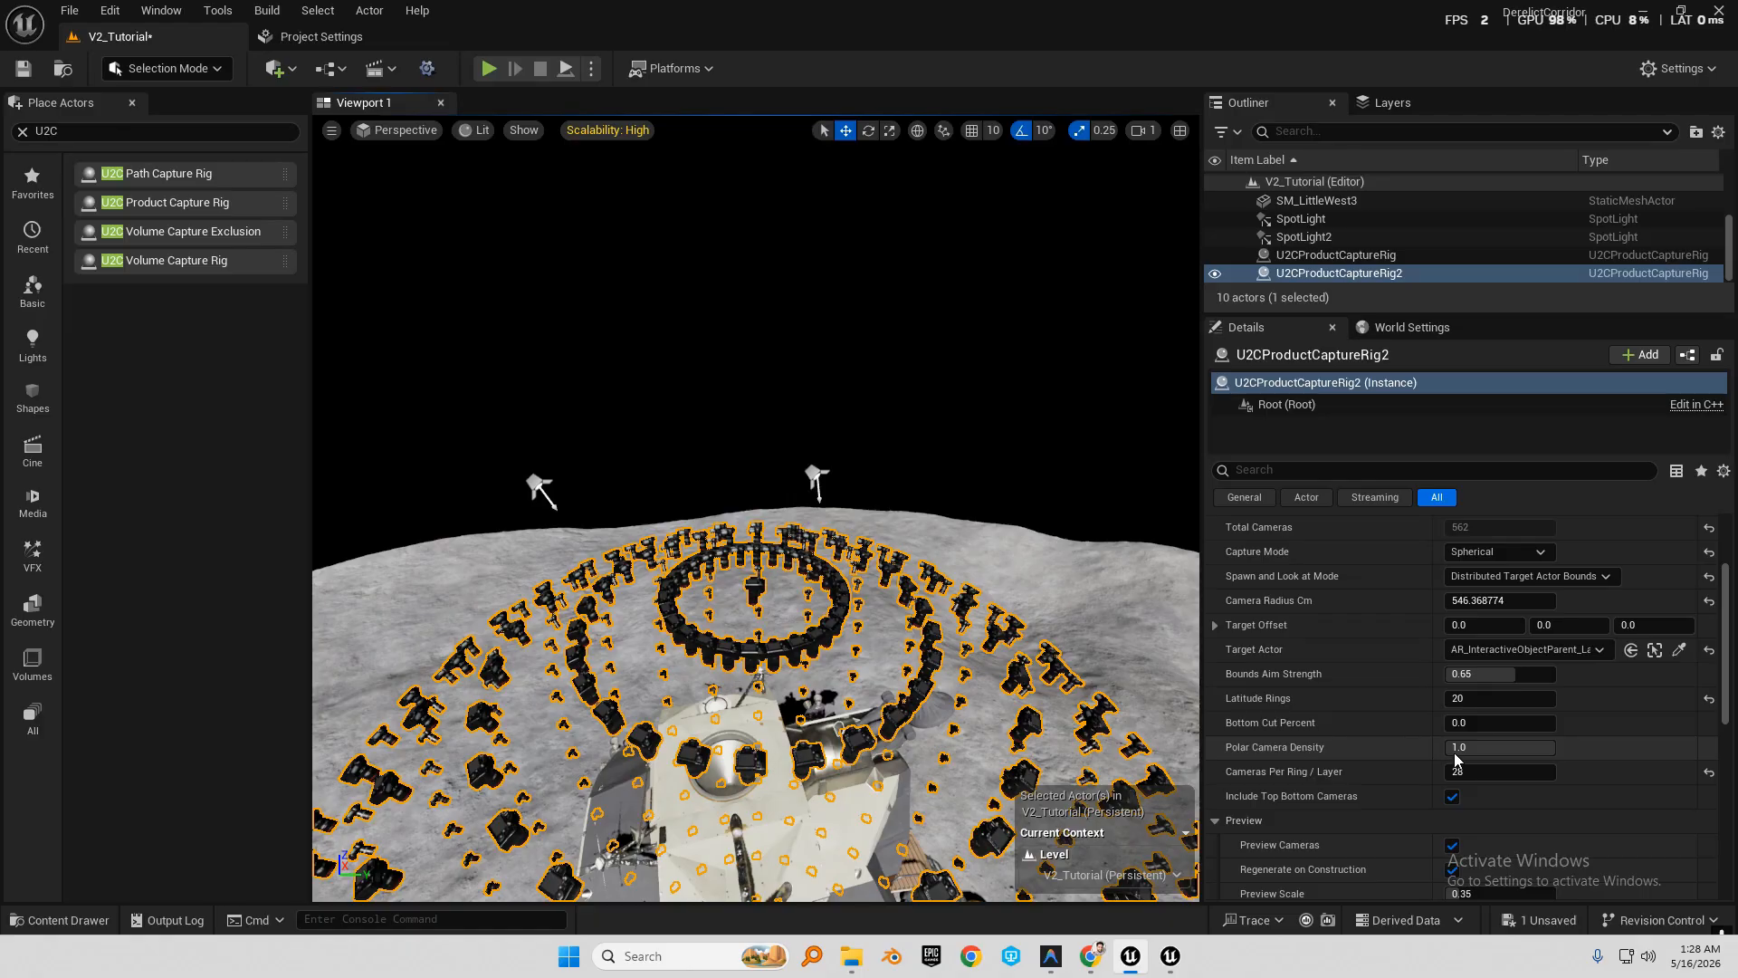
Lower the Polar Camera Density to about 0.379 to thin out the cameras near the poles.
drag(1555, 748, 1504, 748)
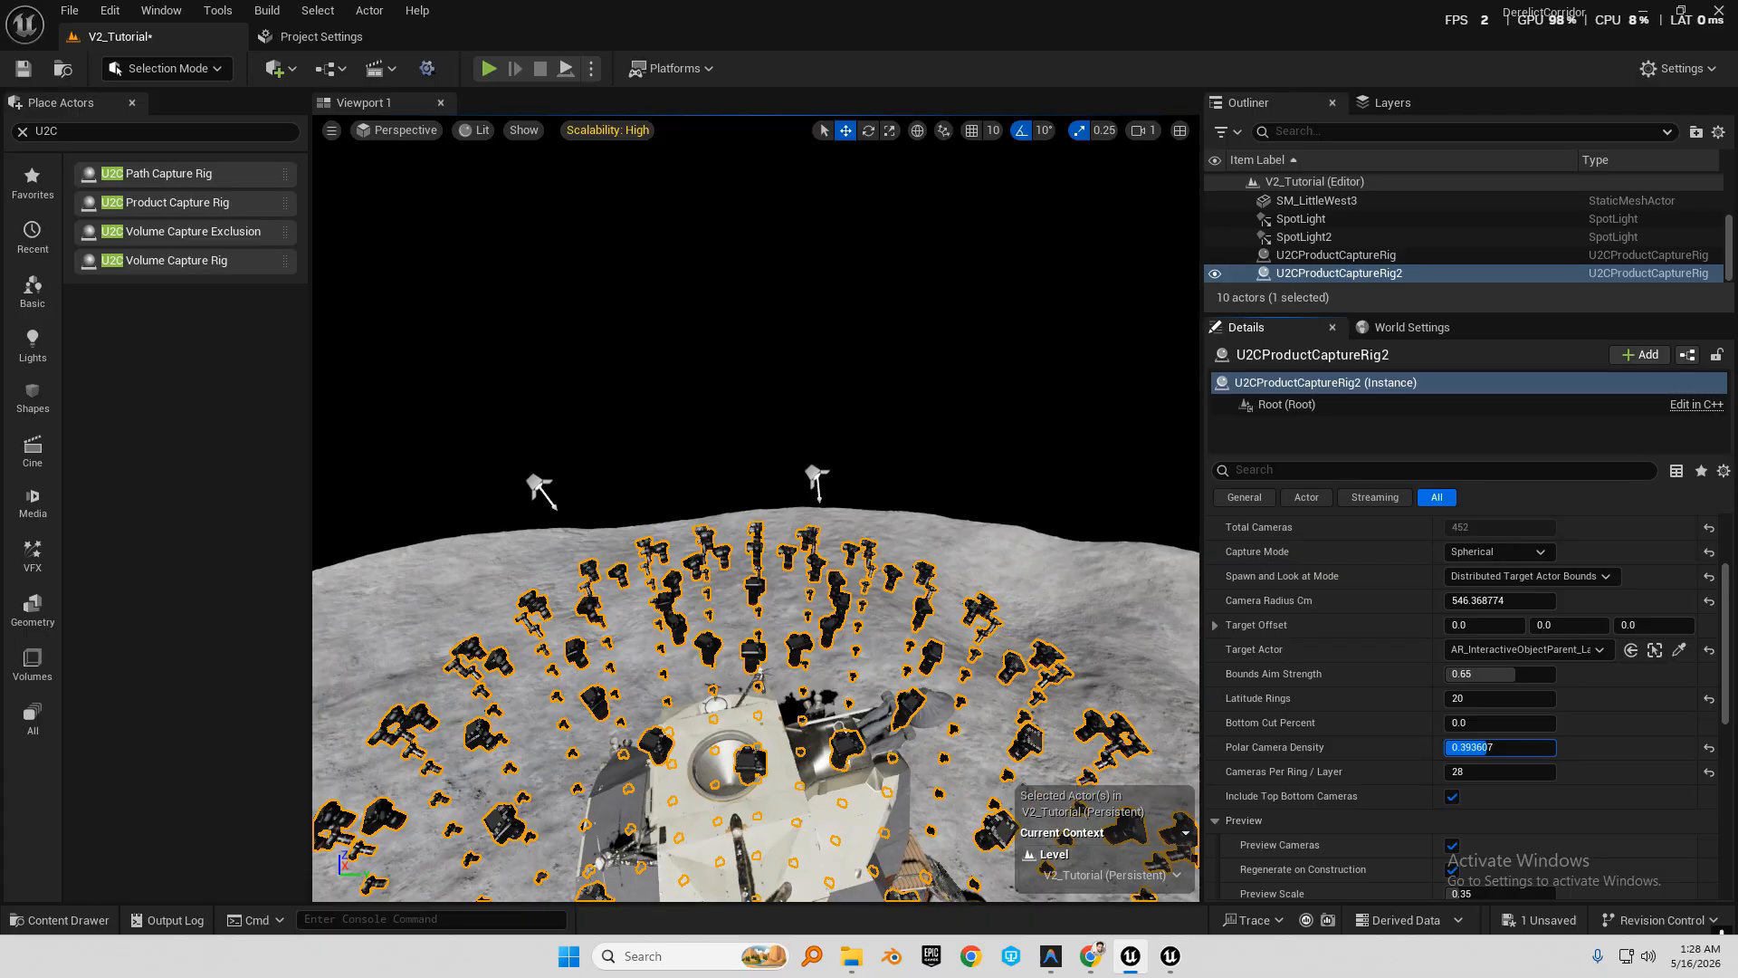
right_drag(858, 525, 820, 541)
key(g)
scroll(822, 540, down, 1)
scroll(818, 544, up, 1)
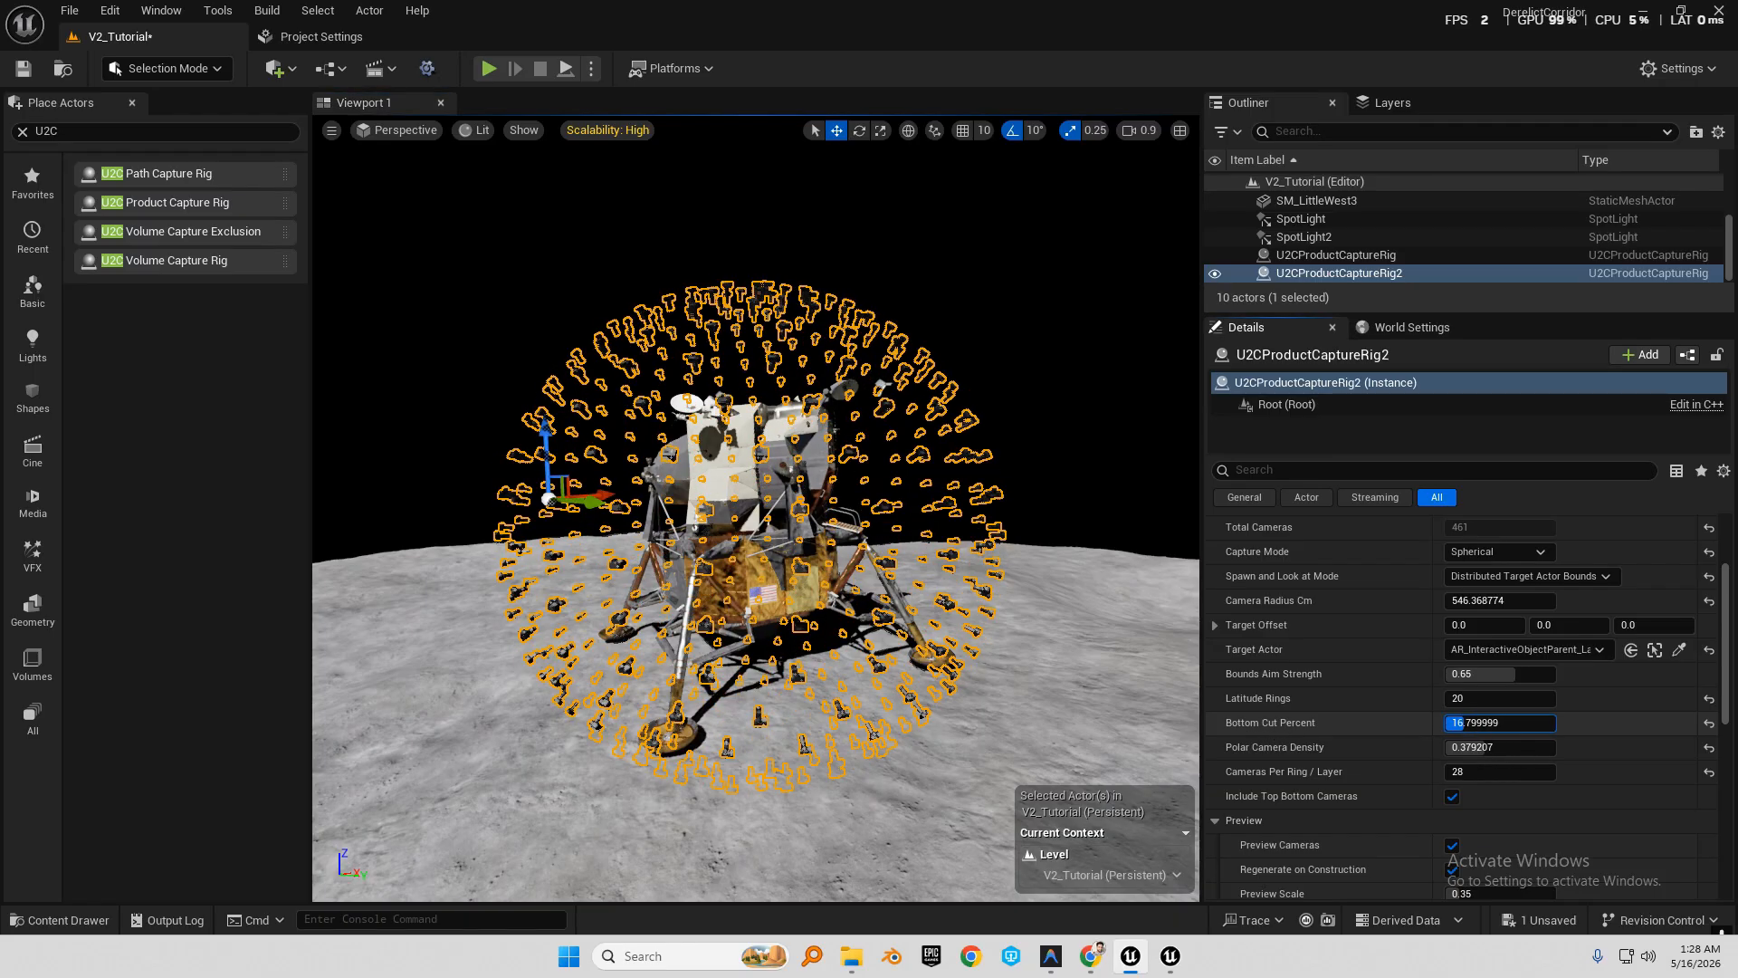
Set the Bottom Cut Percent to about 62.4 to remove the cameras beneath the lander.
drag(1485, 722, 1492, 722)
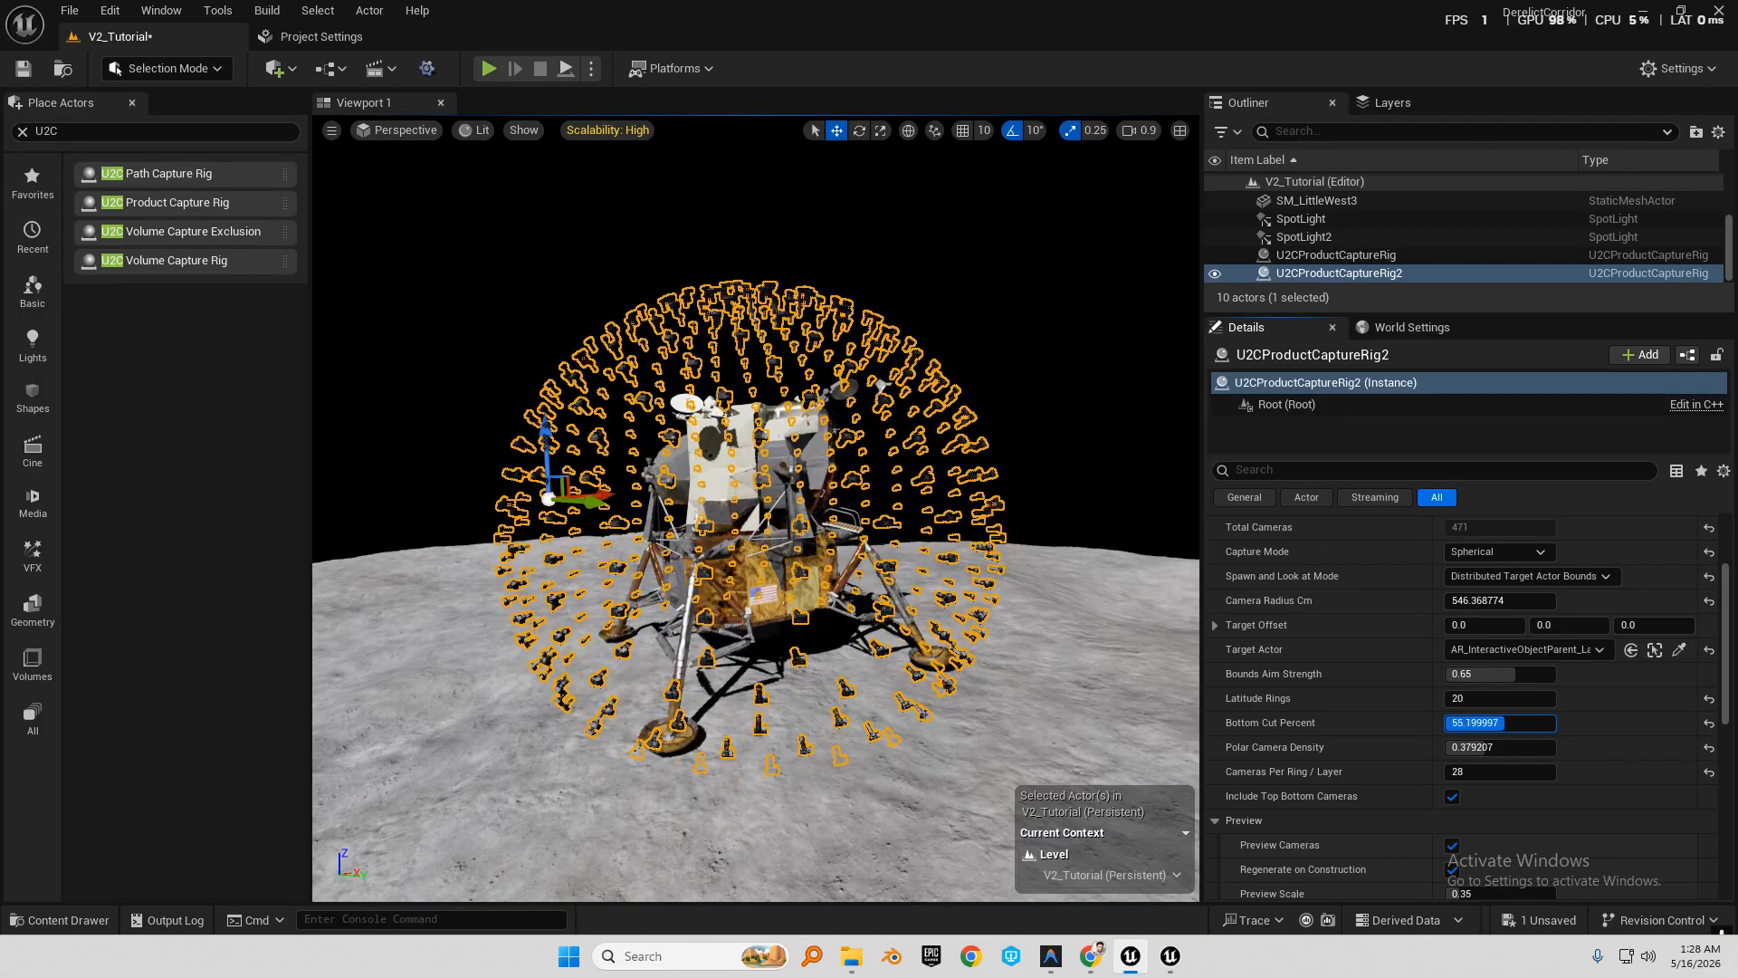
key(w)
right_drag(756, 507, 768, 496)
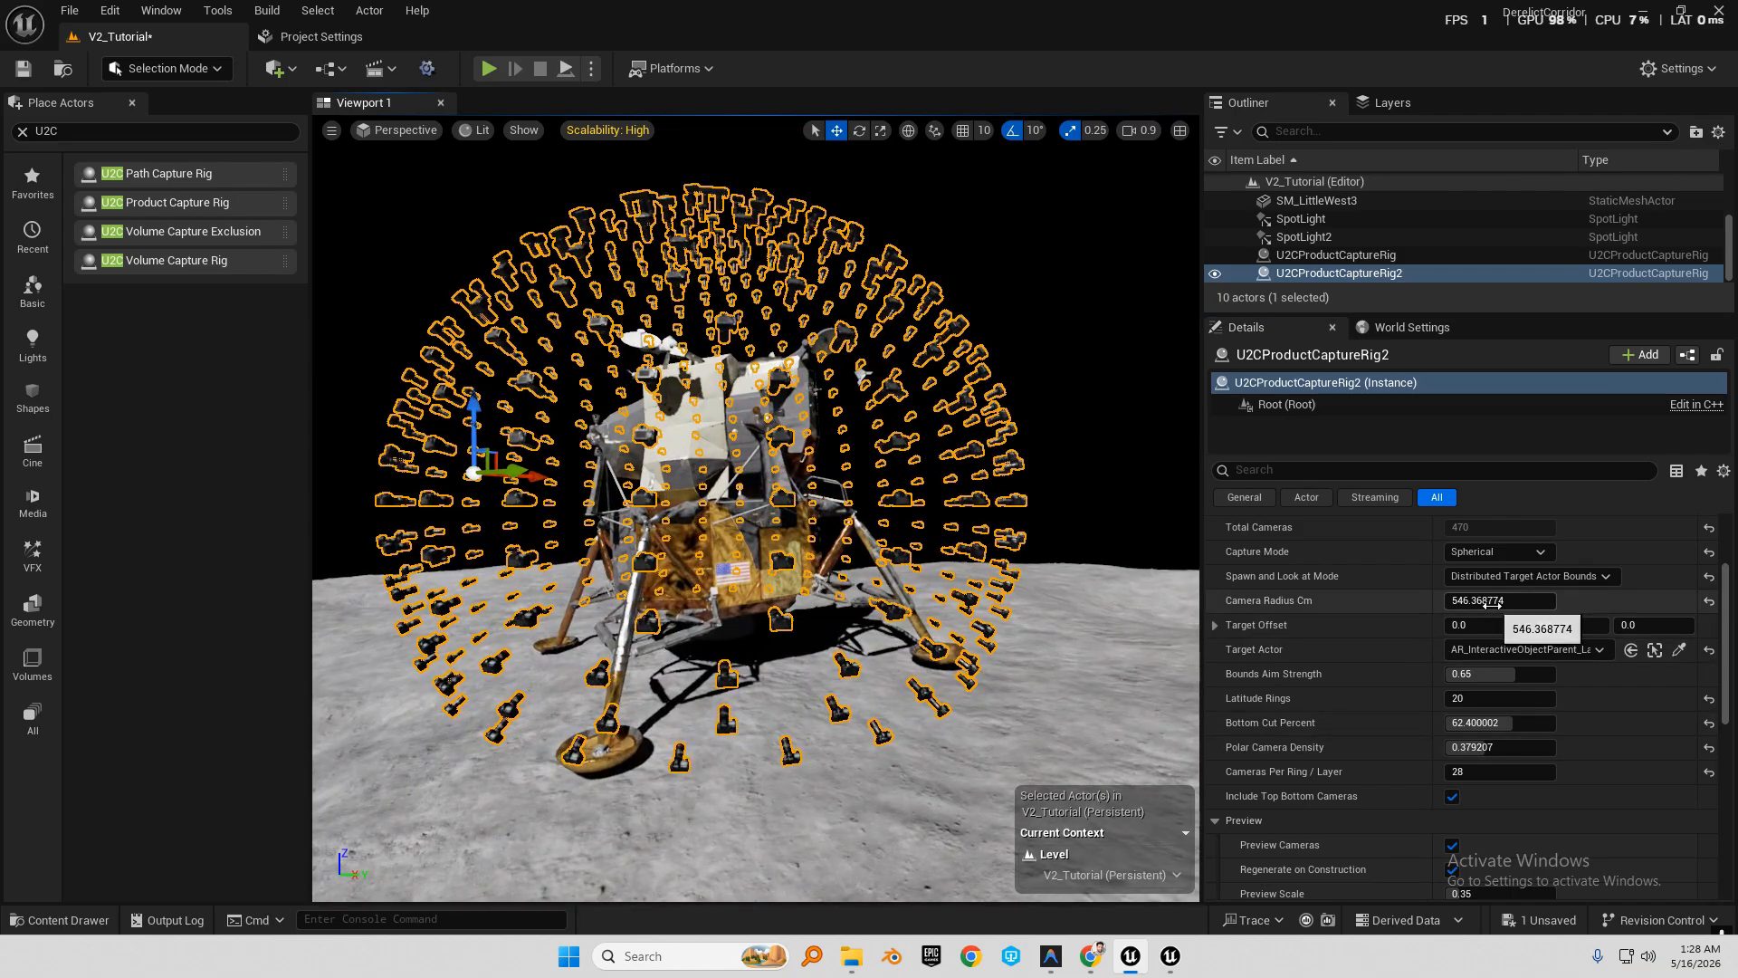
Set the lander rig's Camera Radius to about 606 cm.
drag(1490, 600, 1541, 600)
key(w)
right_drag(756, 507, 699, 567)
Raise the Bottom Cut Percent to about 64.32 while checking the lowest cameras at ground level.
key(s)
key(w)
scroll(702, 571, down, 2)
key(q)
key(e)
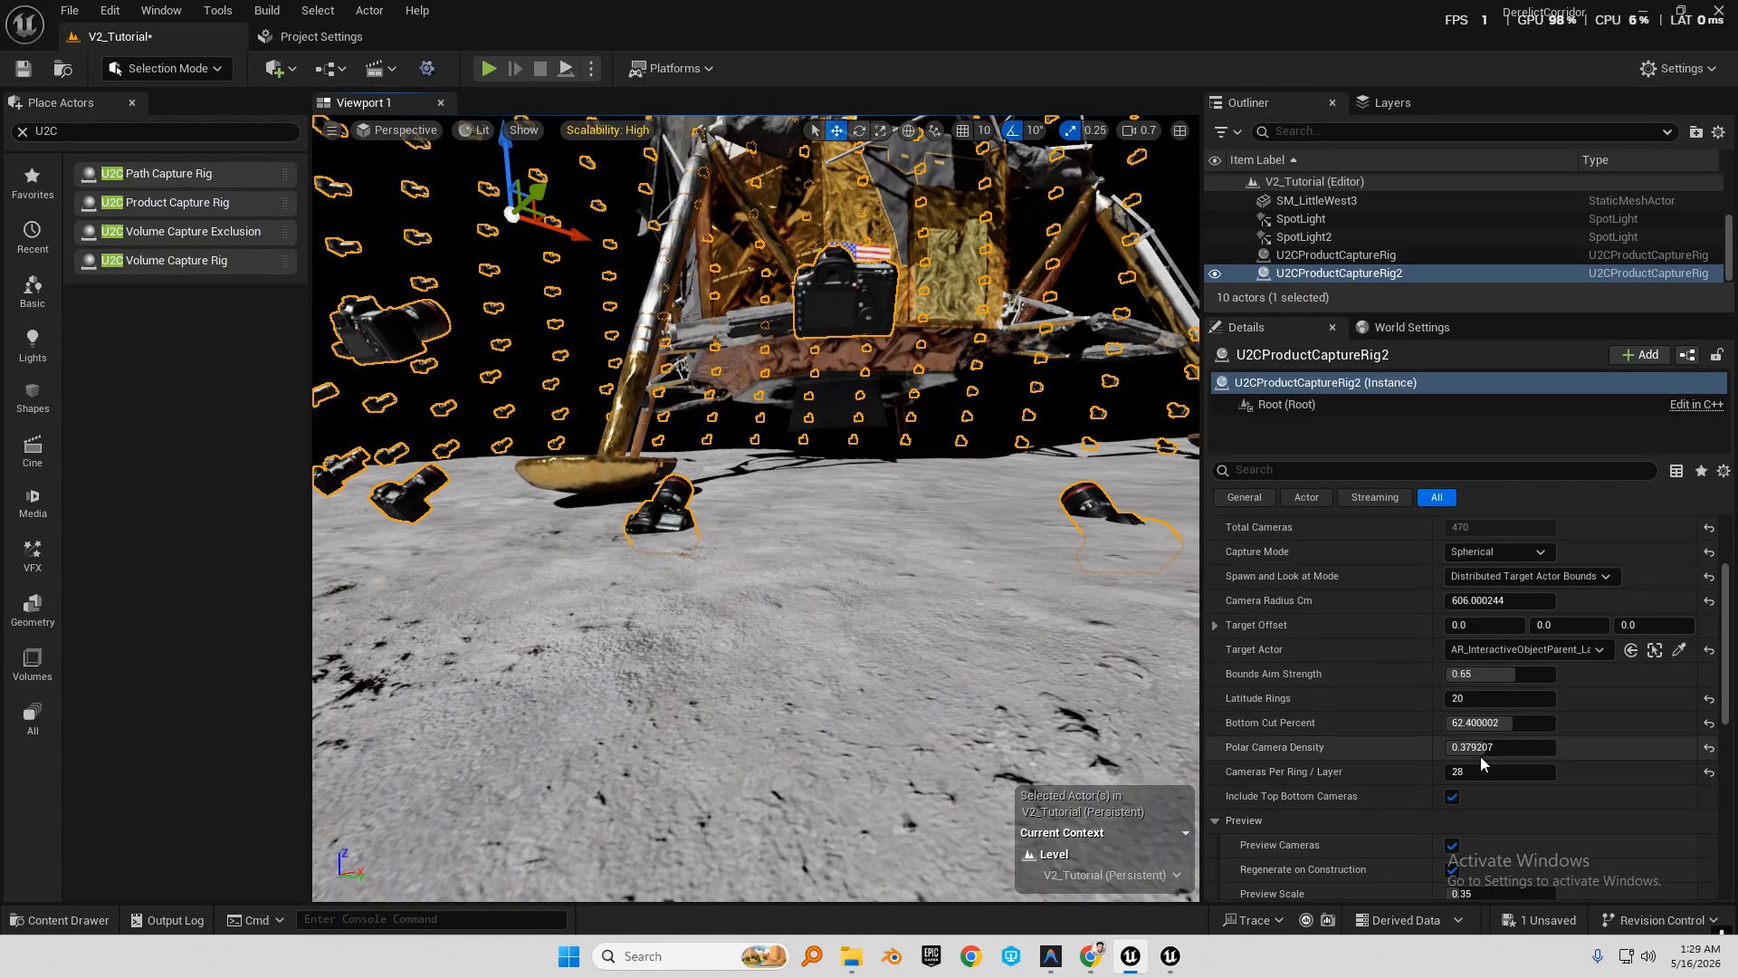
drag(1492, 722, 1508, 722)
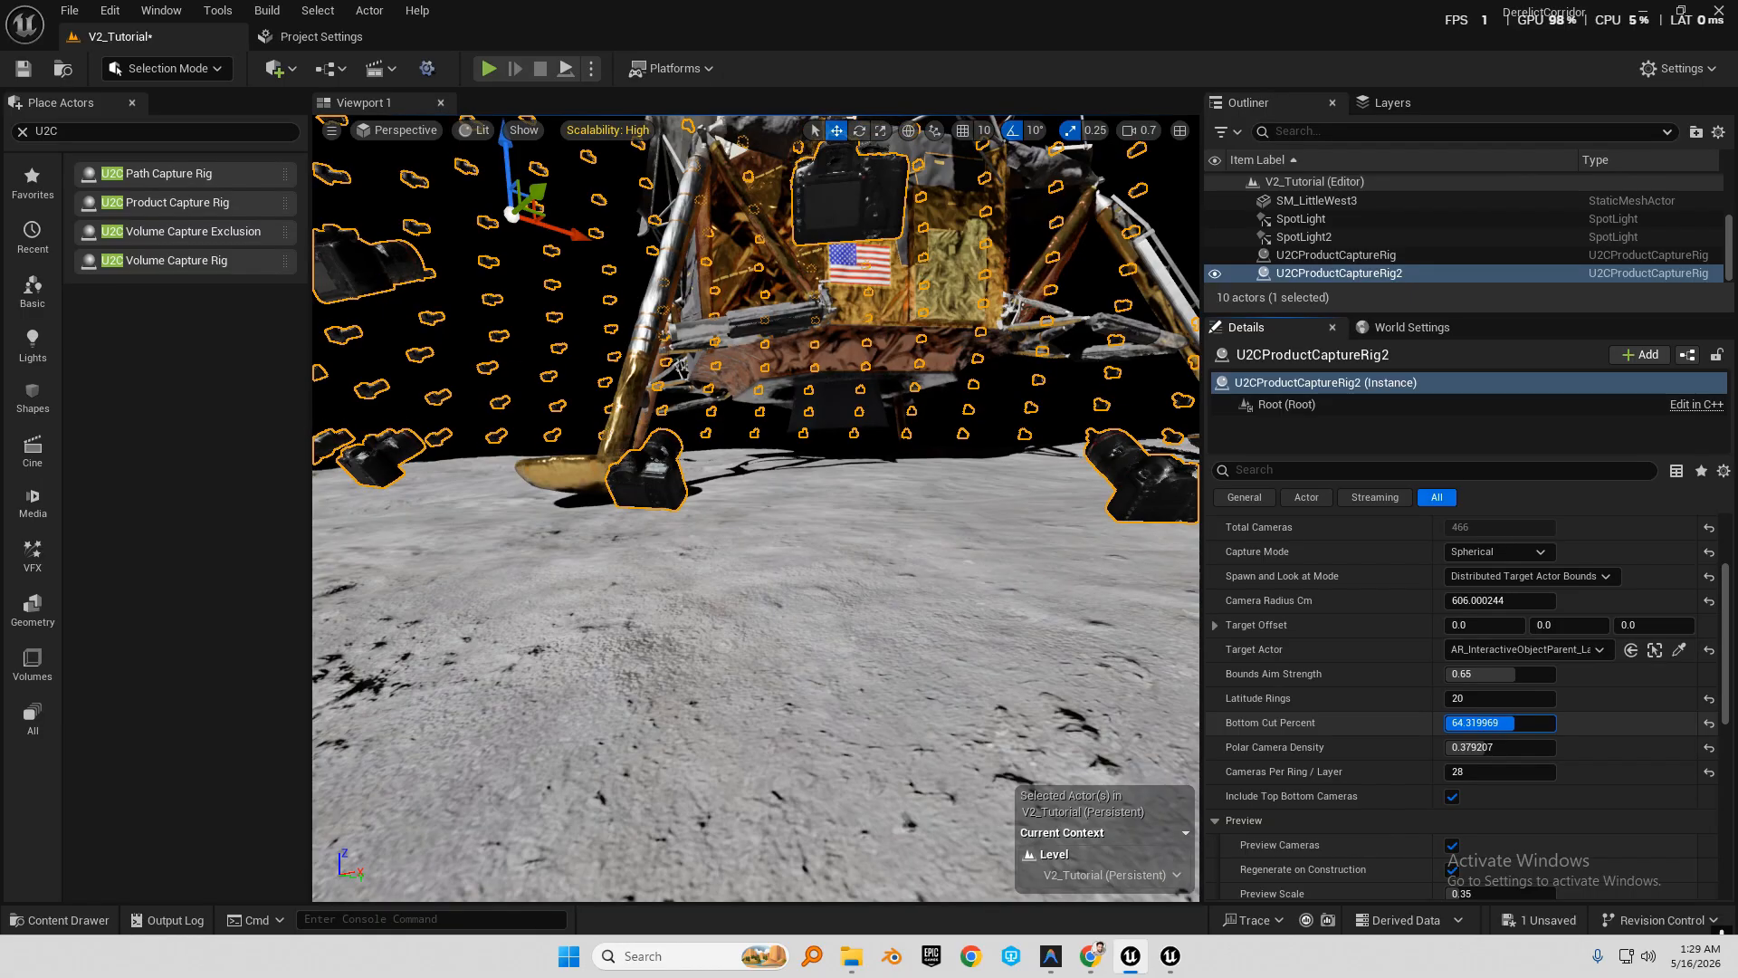
Inspect the spherical rig's camera spacing around its top pole above the lander.
right_drag(670, 577, 751, 625)
scroll(670, 576, up, 1)
key(s)
key(e)
scroll(670, 577, up, 2)
key(g)
key(g)
key(s)
key(e)
key(w)
right_drag(642, 525, 643, 554)
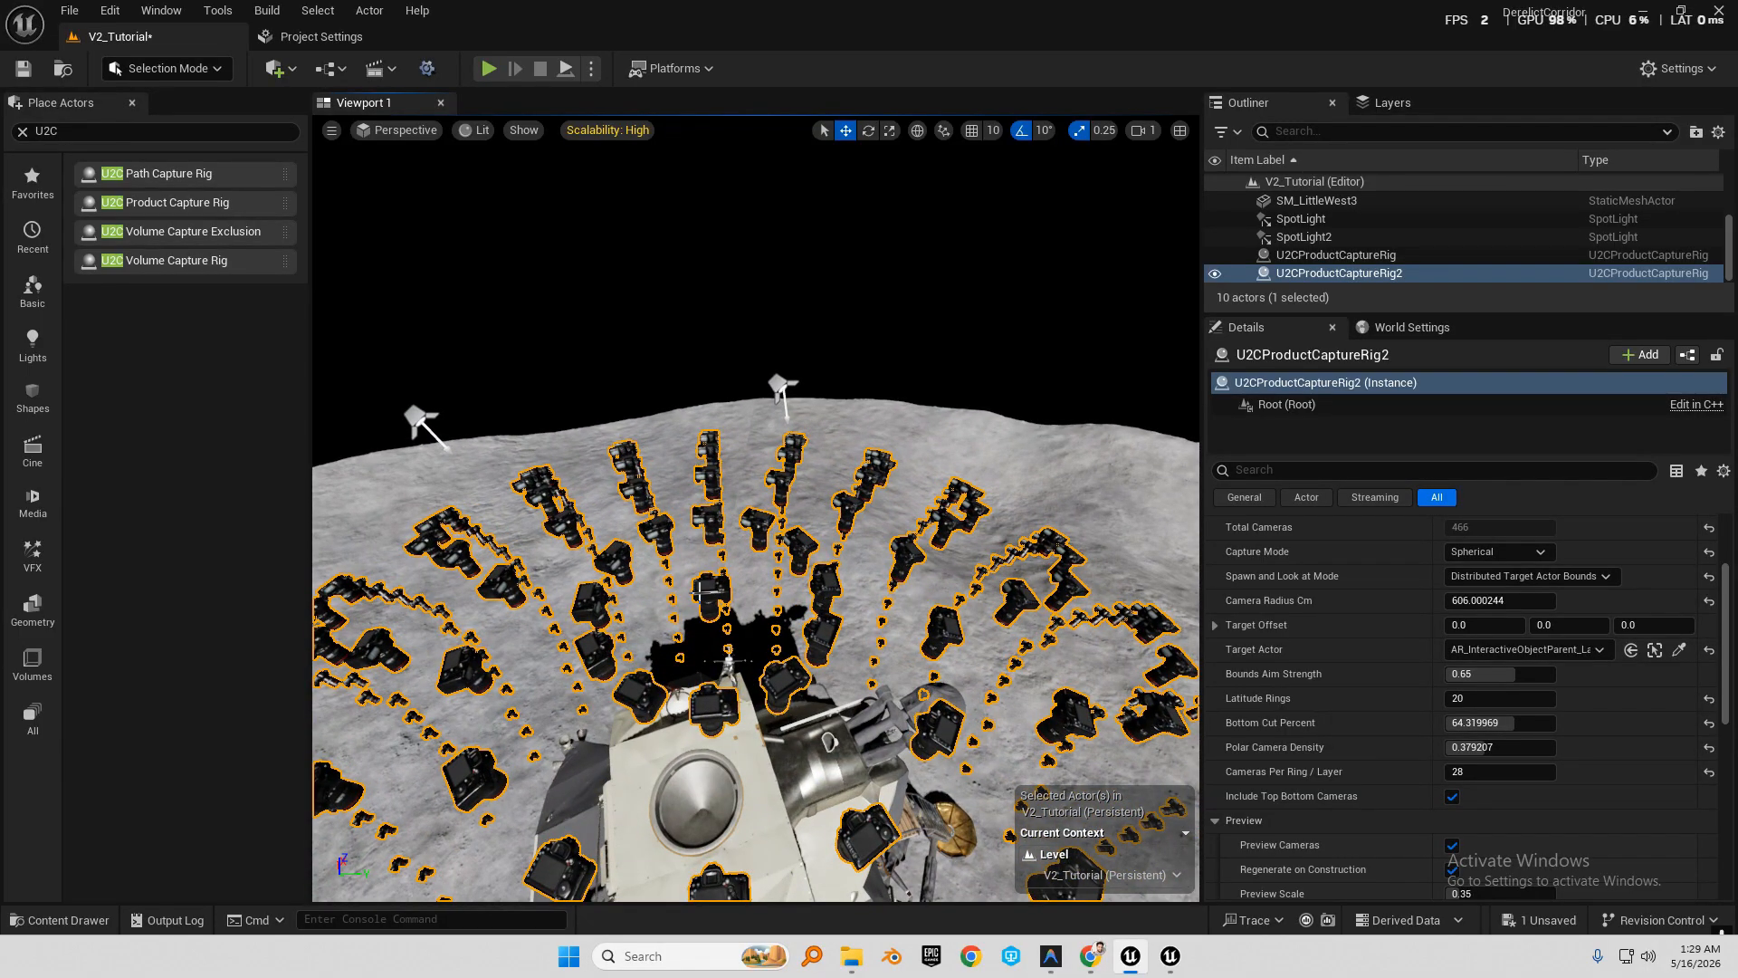
key(s)
right_drag(708, 610, 674, 634)
key(w)
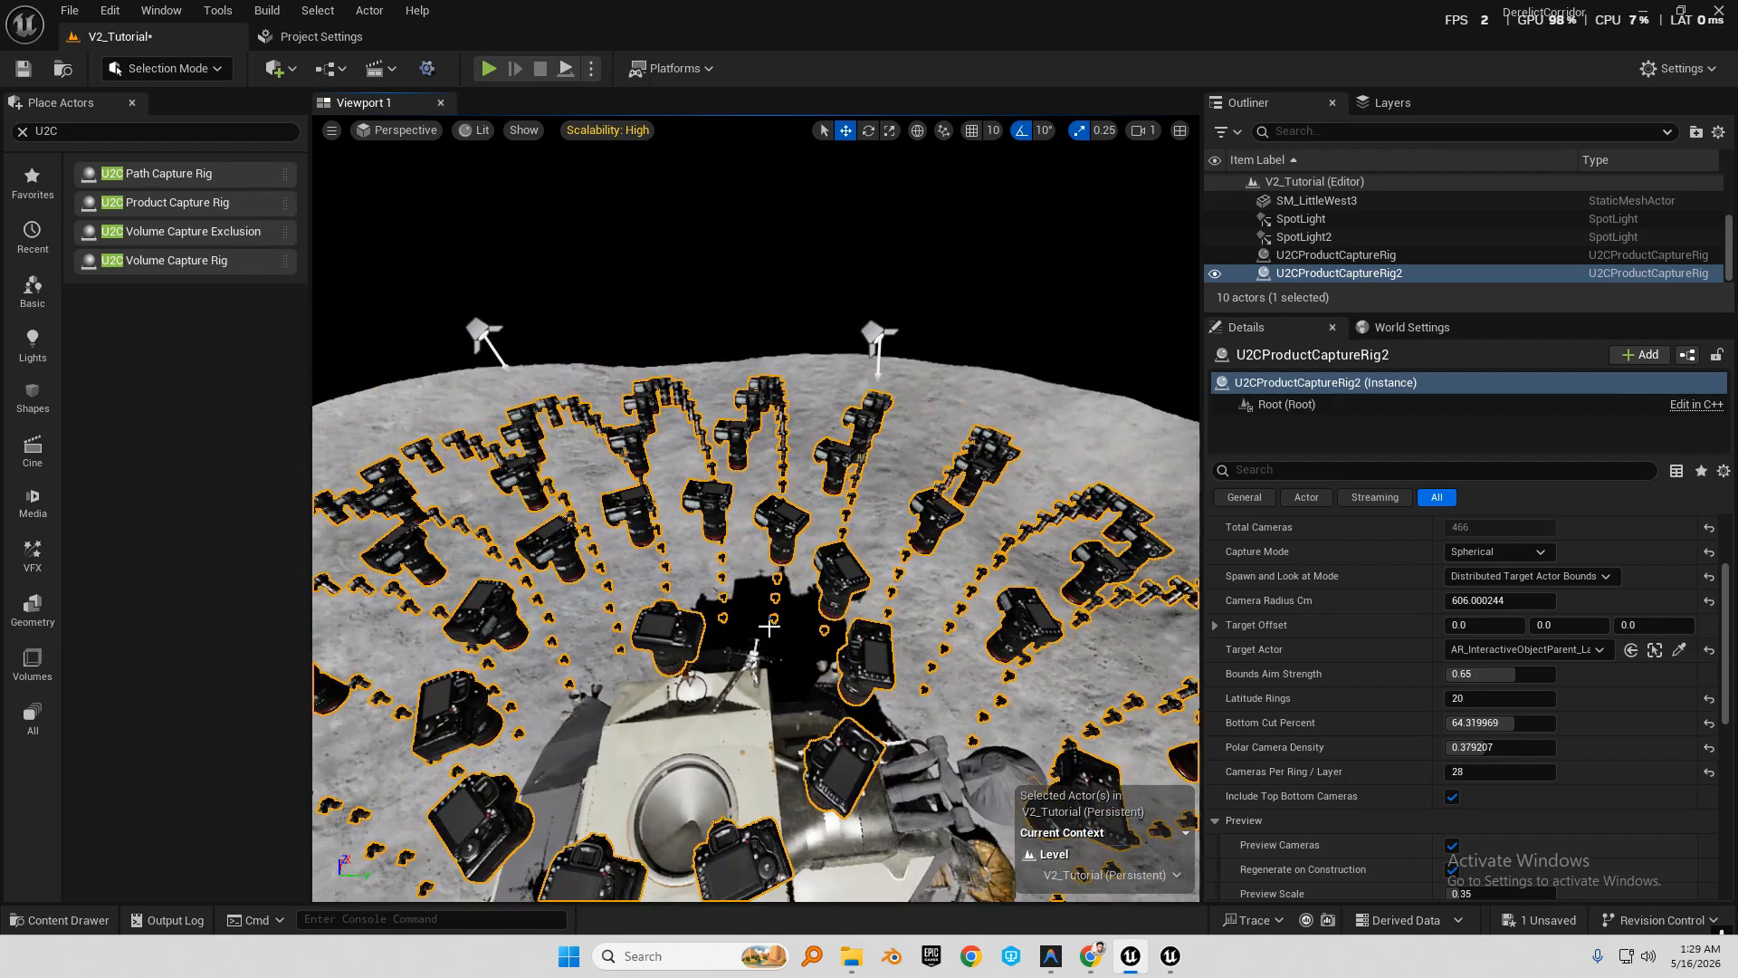
Review the Include Top Bottom Cameras option and the complete camera sphere around the lander.
scroll(1392, 697, down, 1)
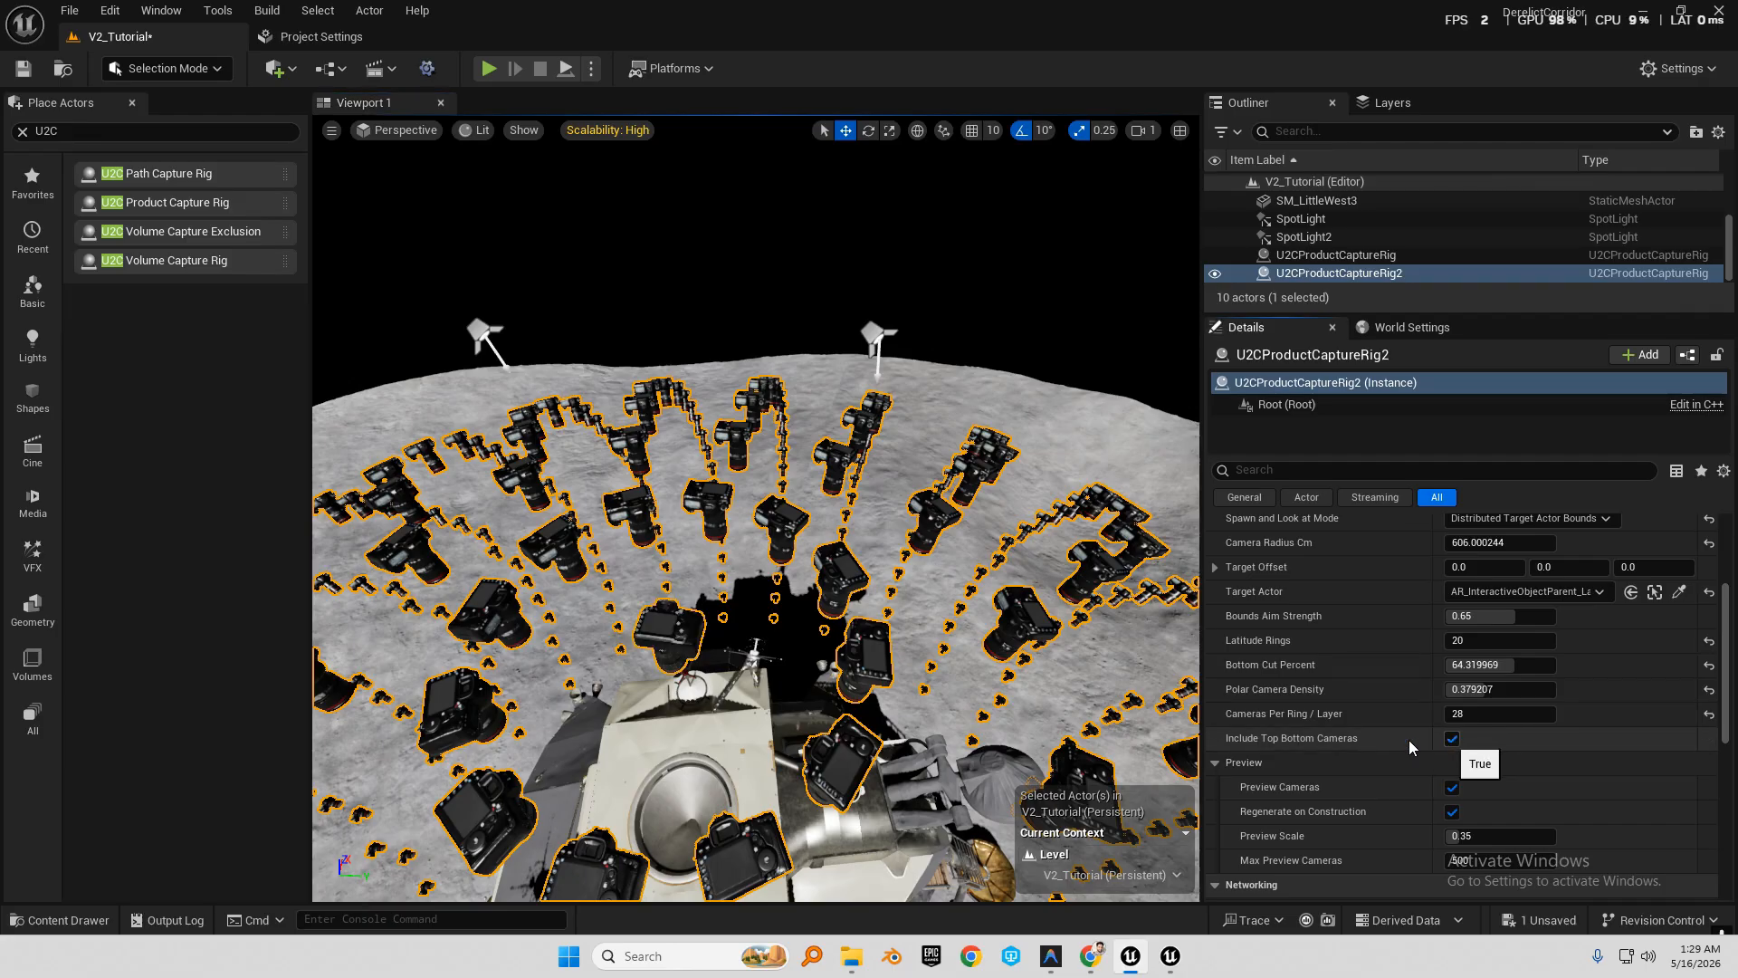
right_drag(693, 683, 696, 647)
key(s)
key(s)
scroll(575, 579, up, 1)
right_drag(575, 579, 575, 580)
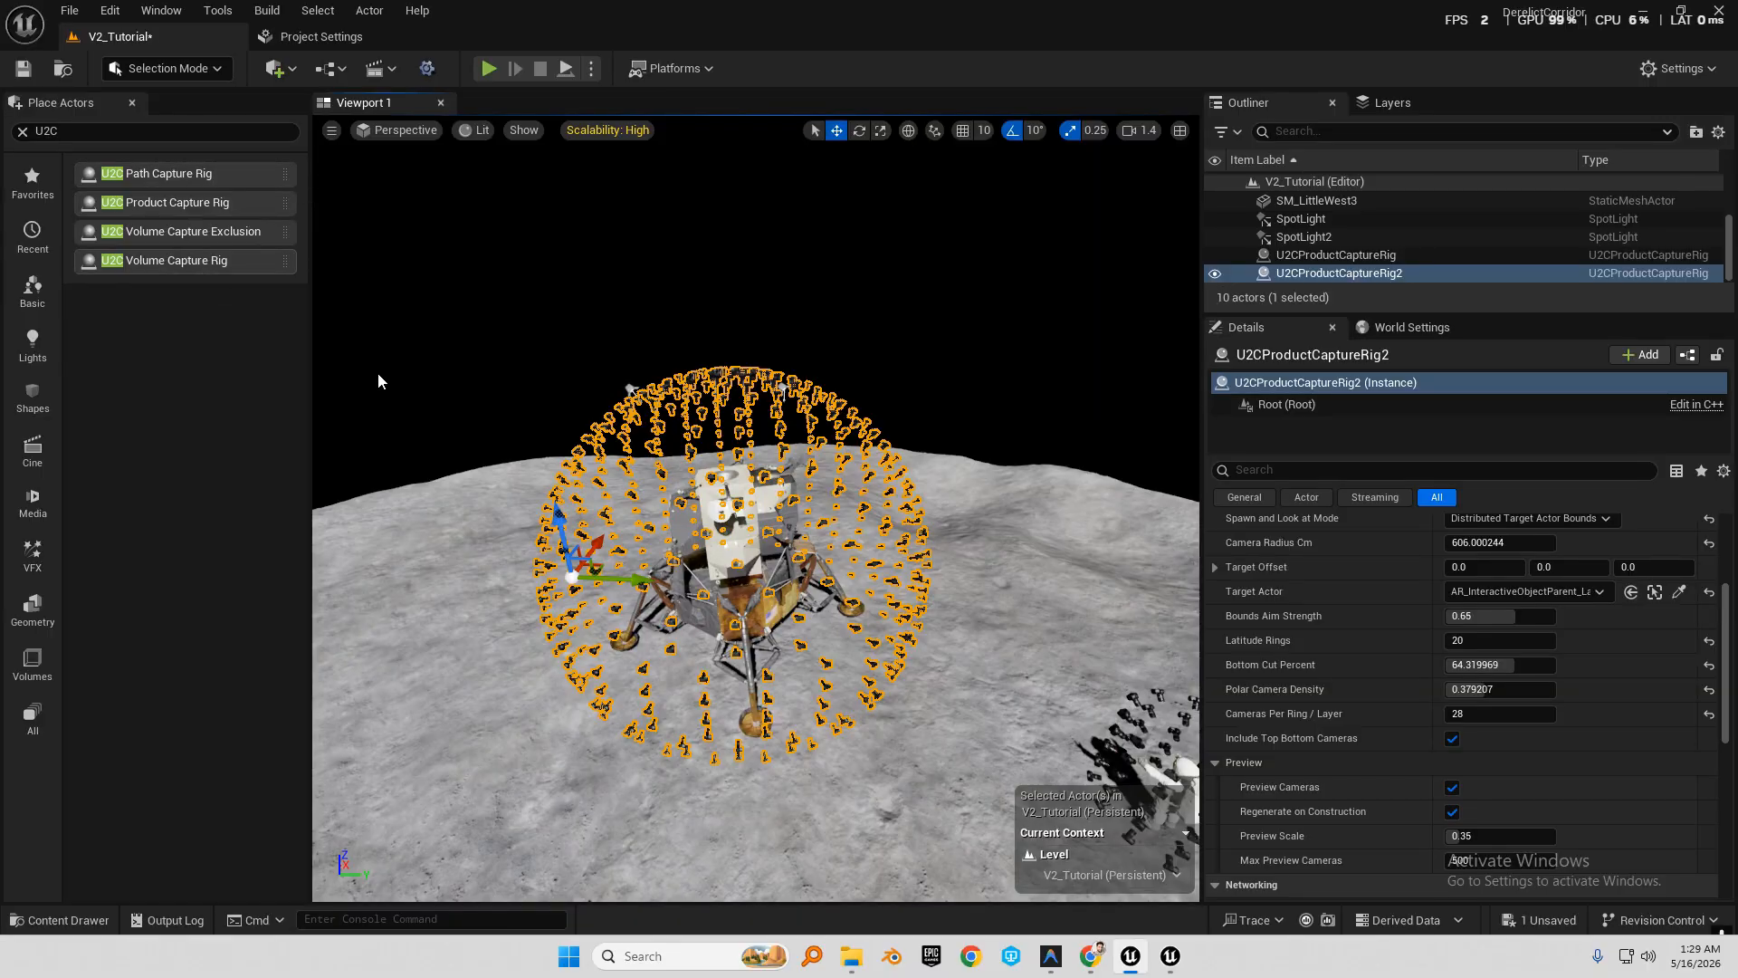
Return to the astronaut's capture rig and select the SK_Astronaut mesh.
key(s)
right_drag(690, 551, 725, 572)
key(w)
key(q)
key(s)
key(e)
key(w)
scroll(952, 721, down, 3)
click(726, 571)
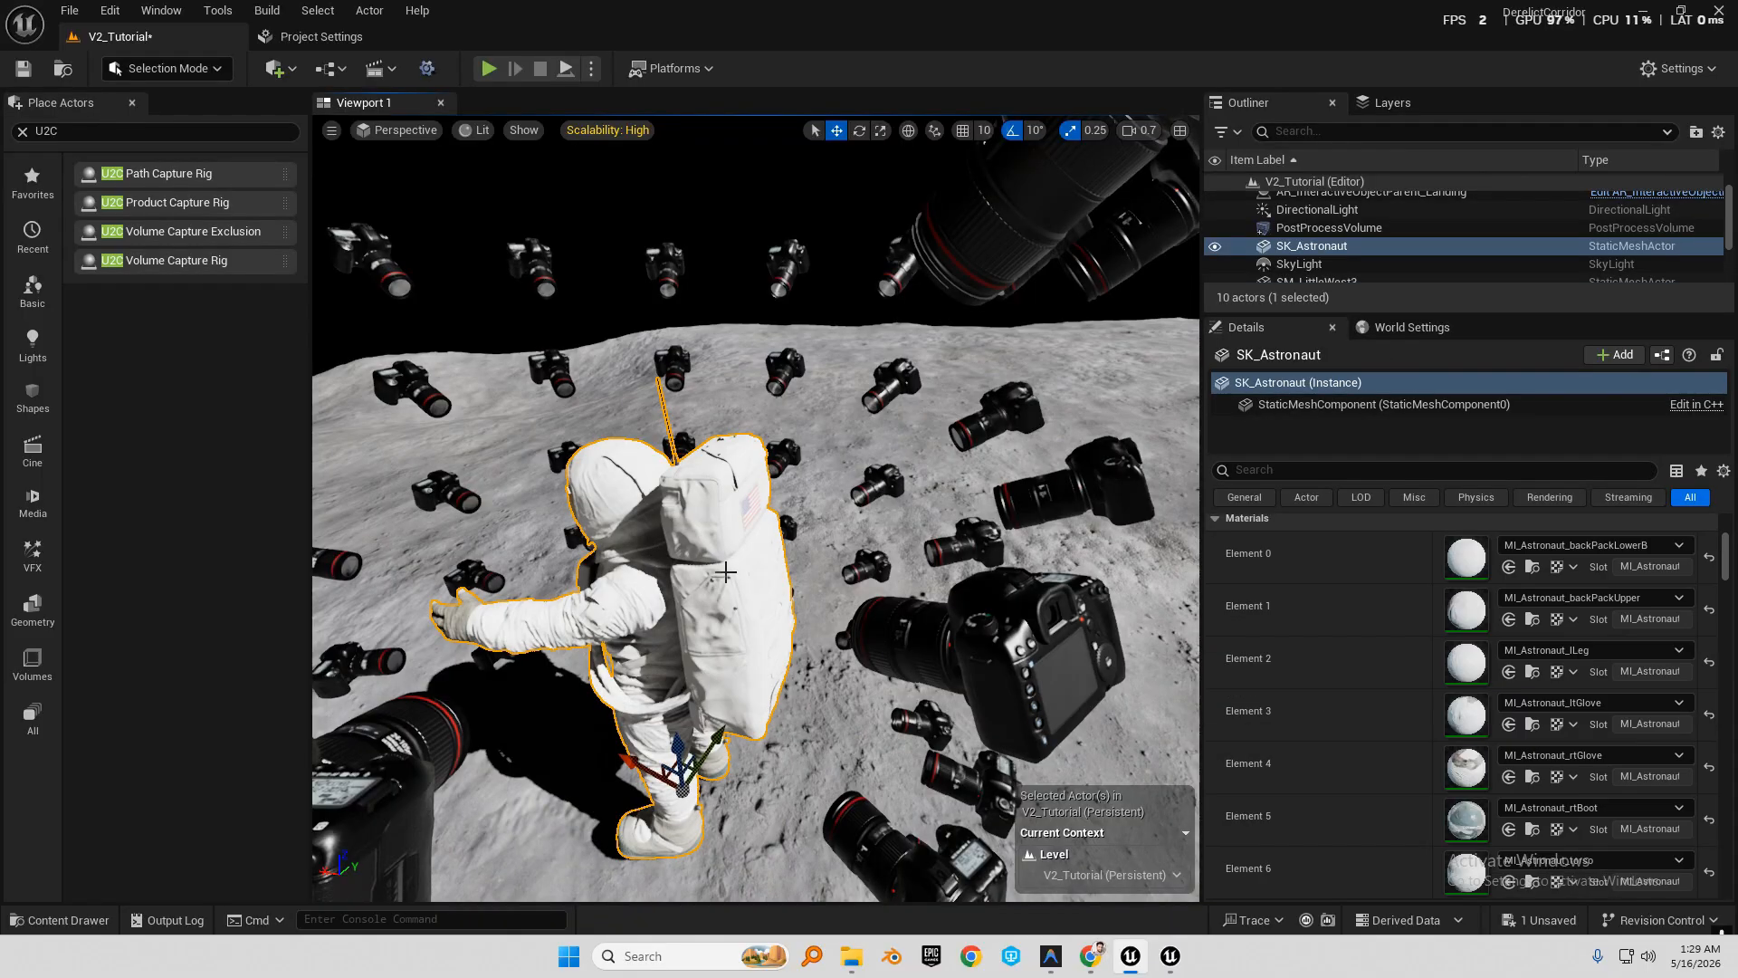
Open the Unreal to Colmap settings and move the Colmap Config window clear of the astronaut.
click(429, 70)
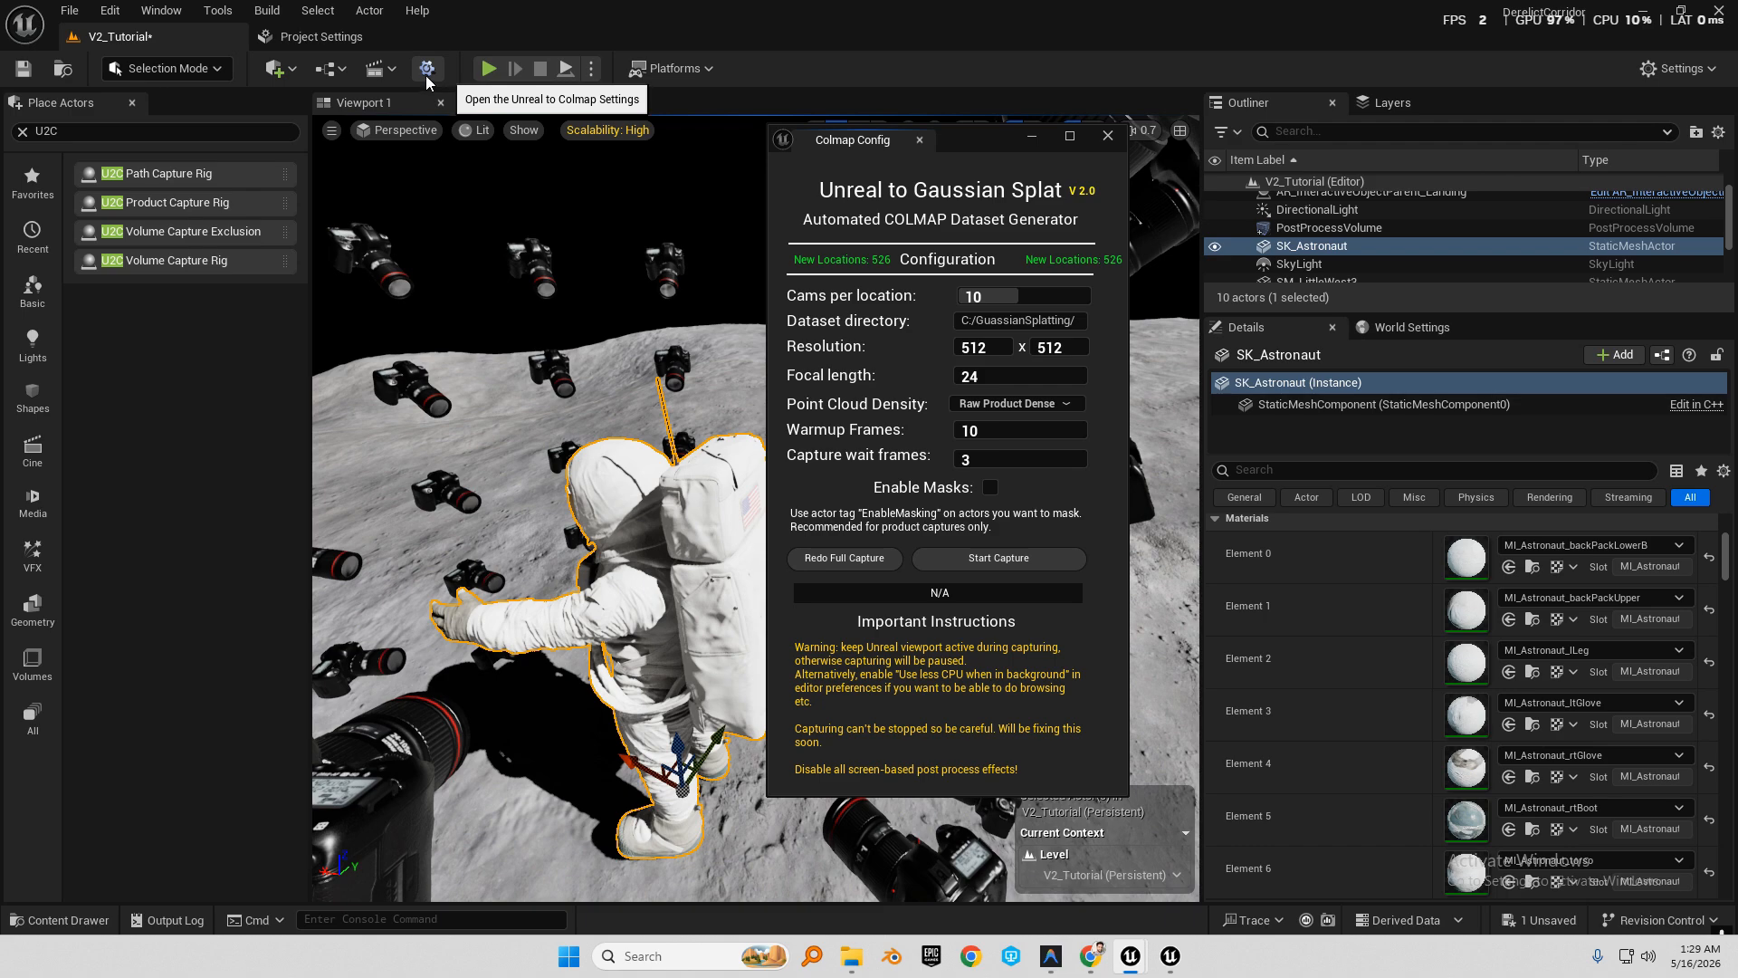
drag(976, 144, 1047, 129)
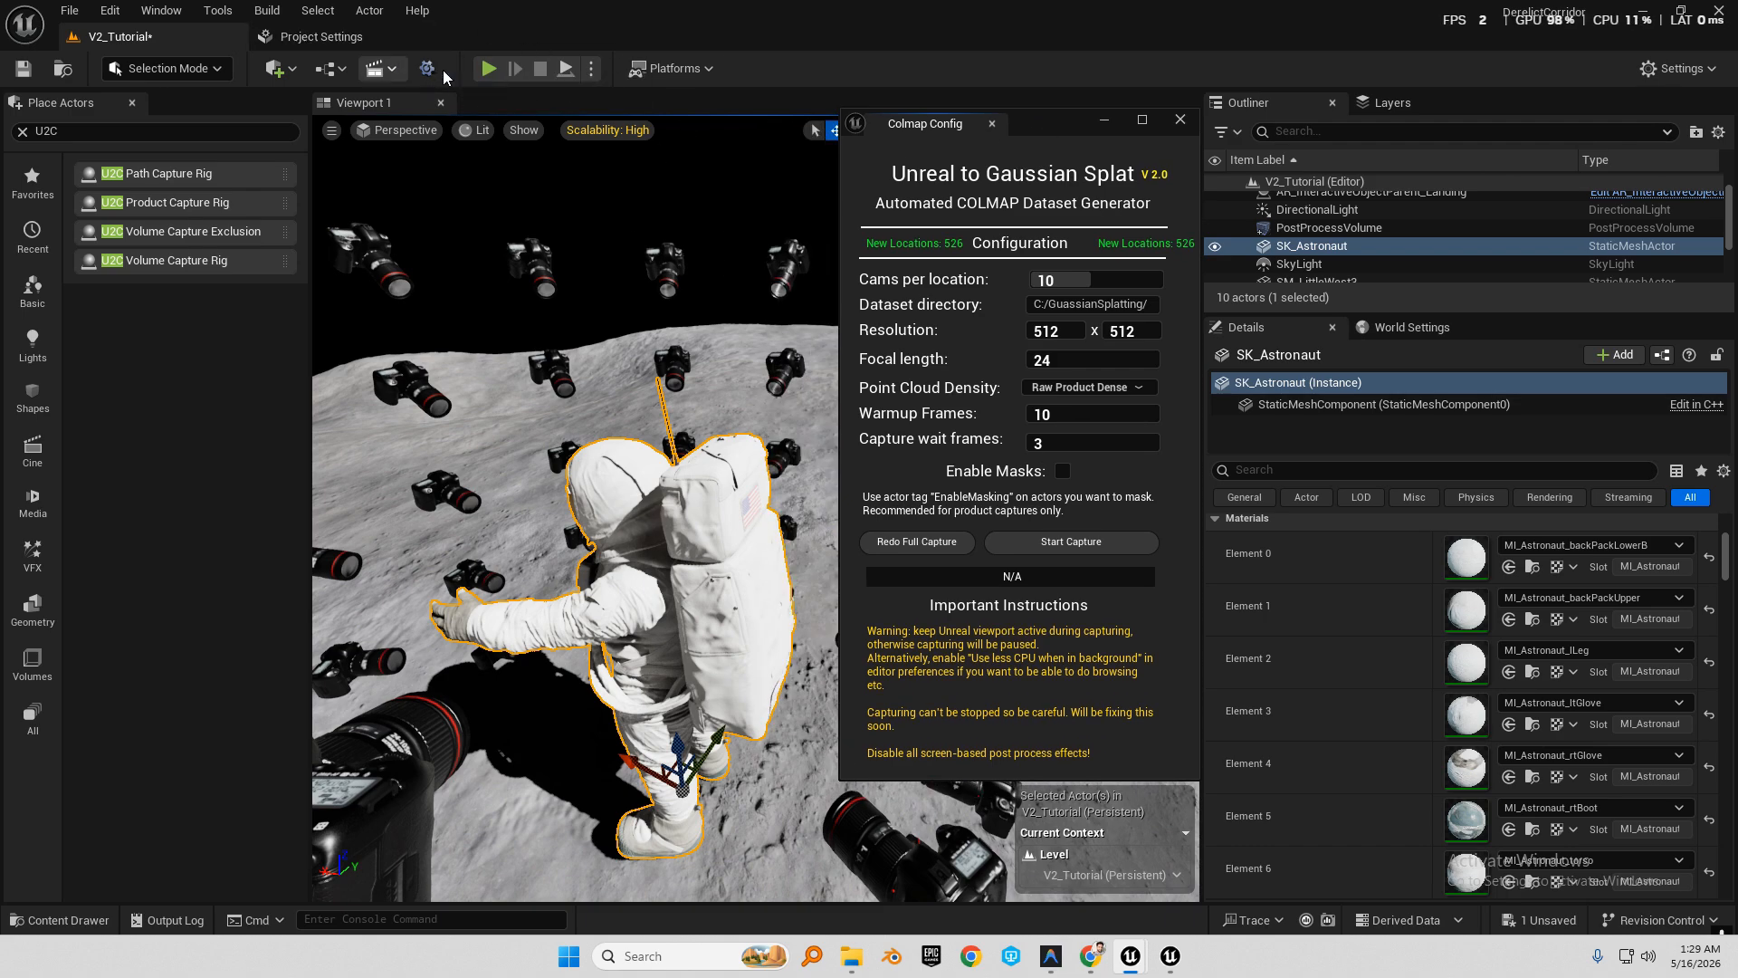
Switch to the Dolburg interior project to view its Colmap capture settings, and return to the lunar level.
mouse_move(1170, 956)
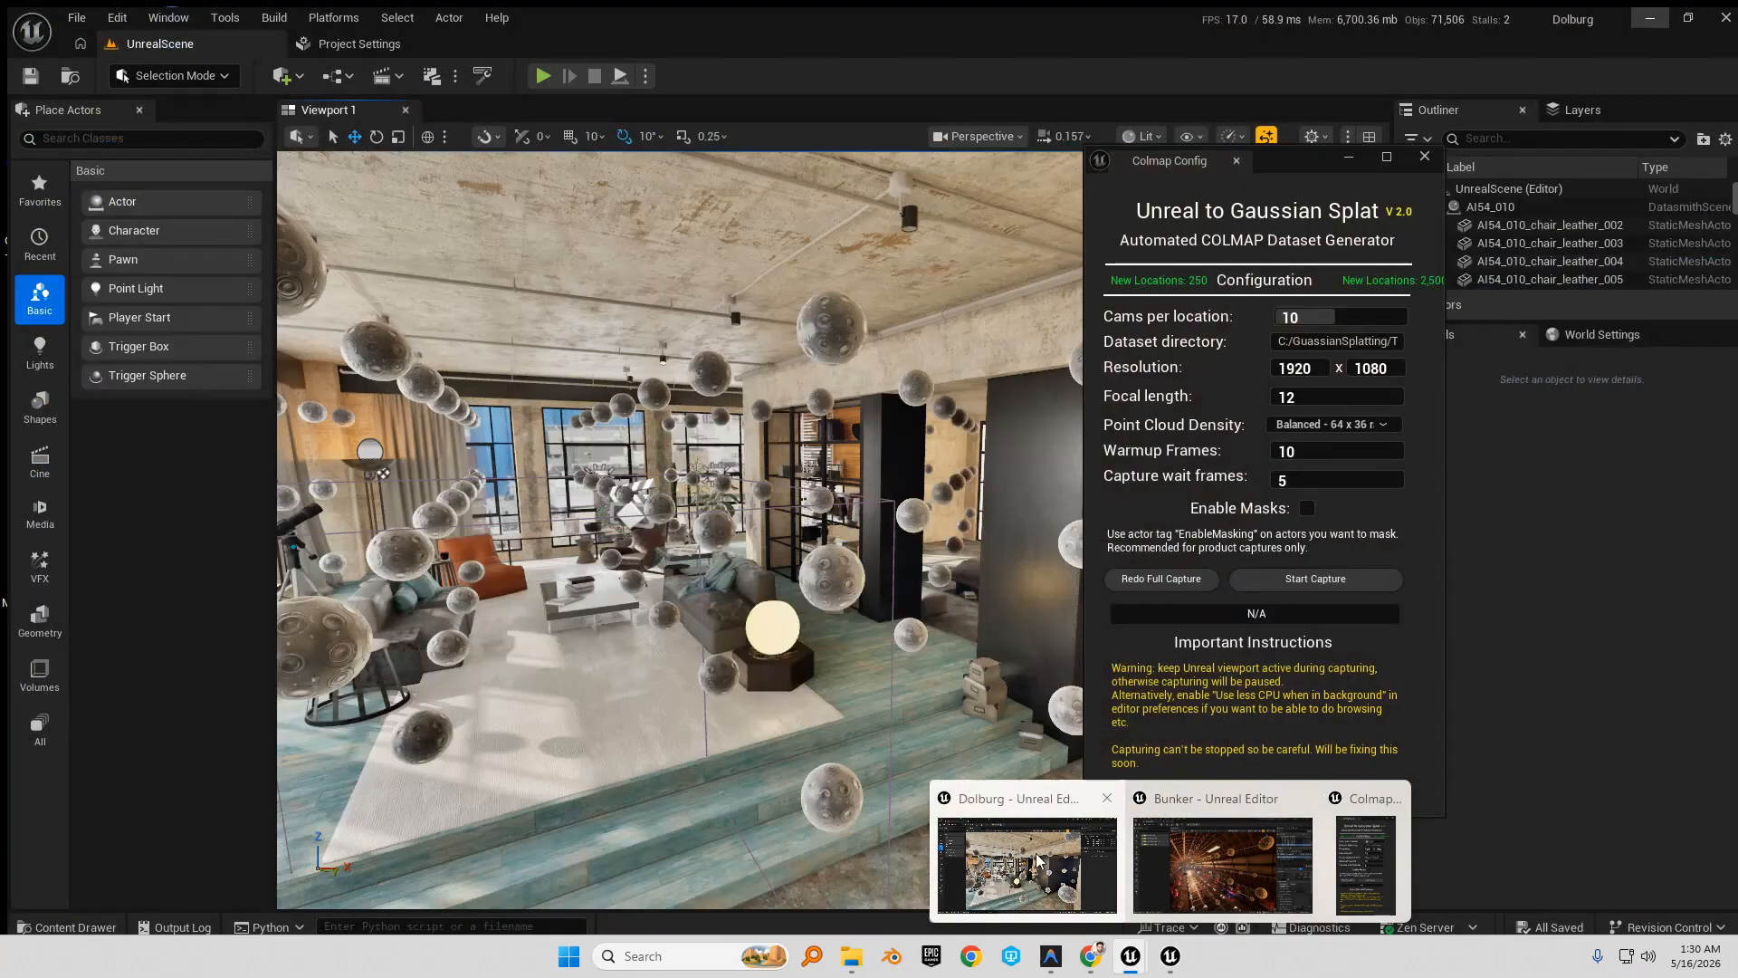
click(1042, 867)
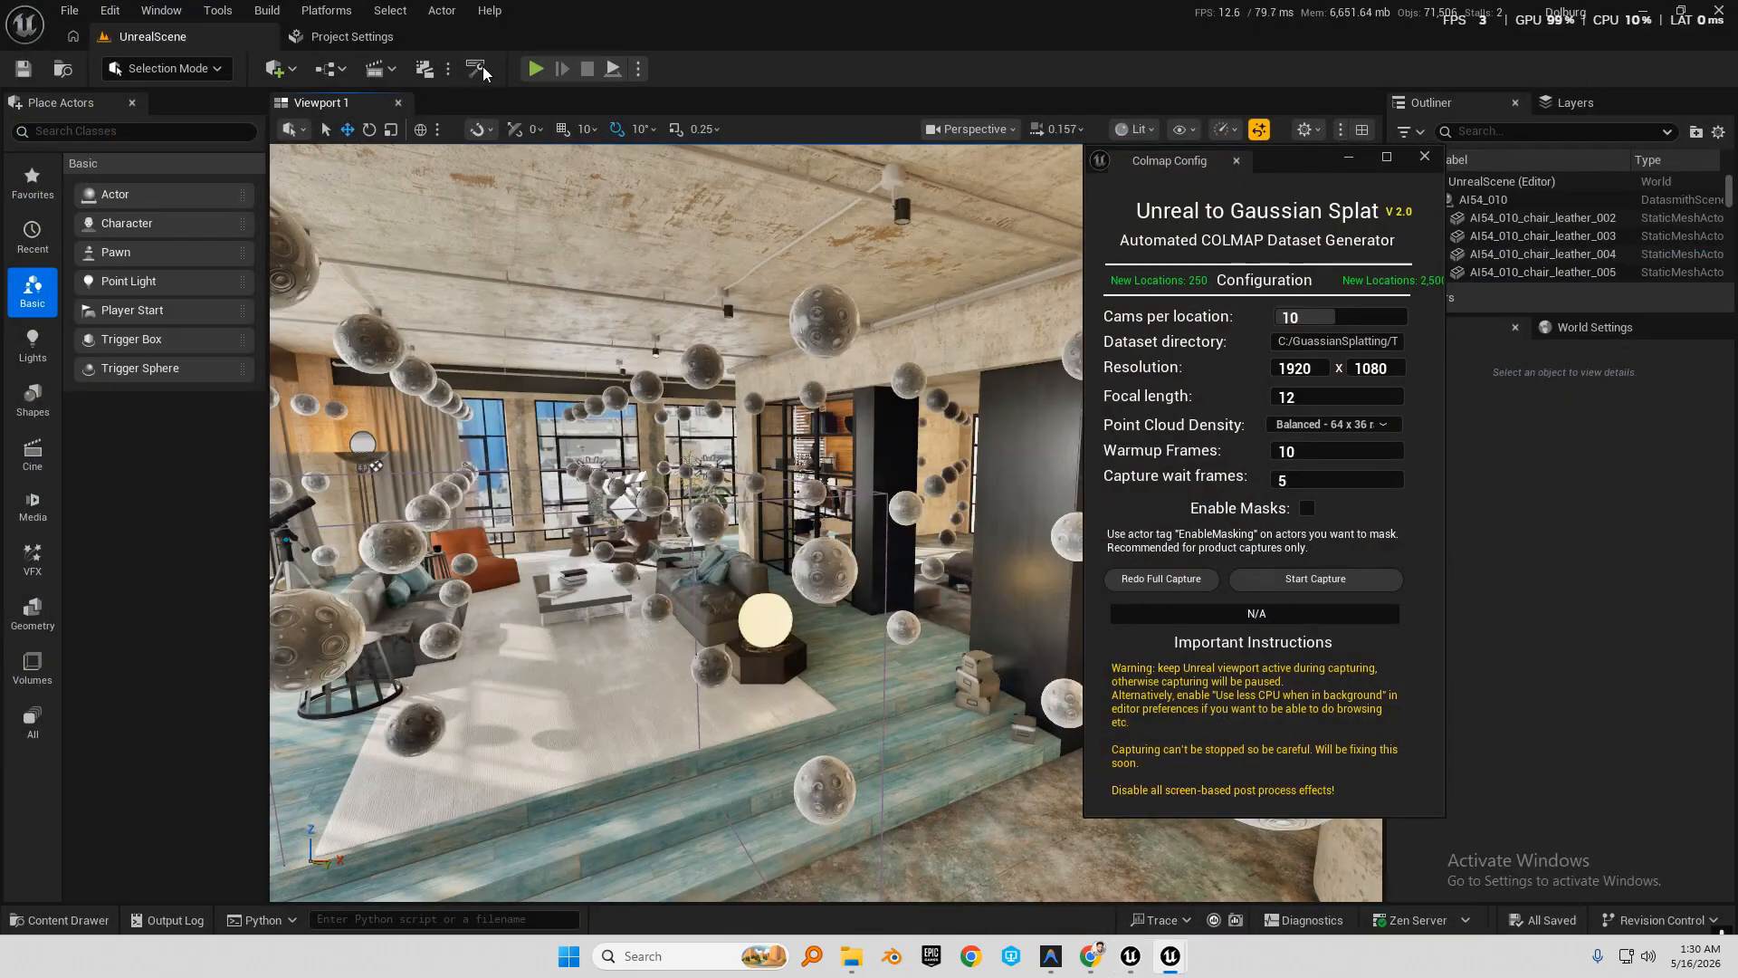
click(1641, 18)
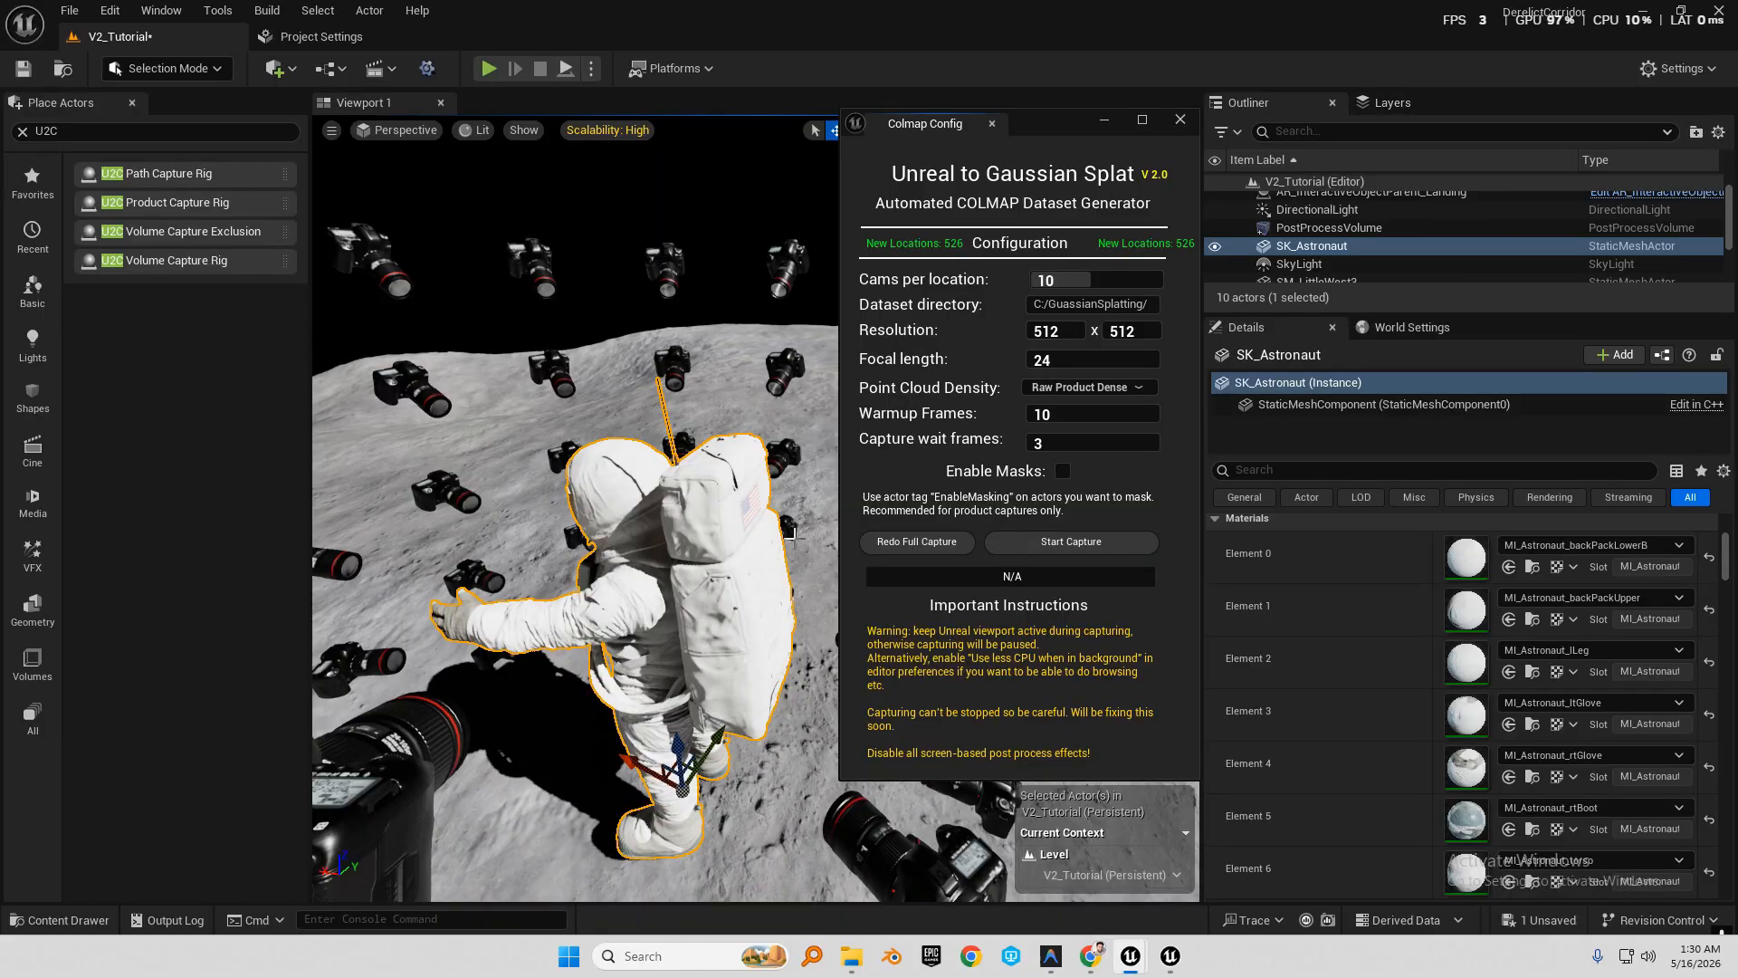
Examine the astronaut and its surrounding capture cameras from behind and from the front.
key(s)
right_drag(672, 599, 643, 579)
key(w)
key(d)
mouse_move(698, 501)
right_down()
mouse_move(670, 511)
mouse_move(698, 501)
right_up()
key(w)
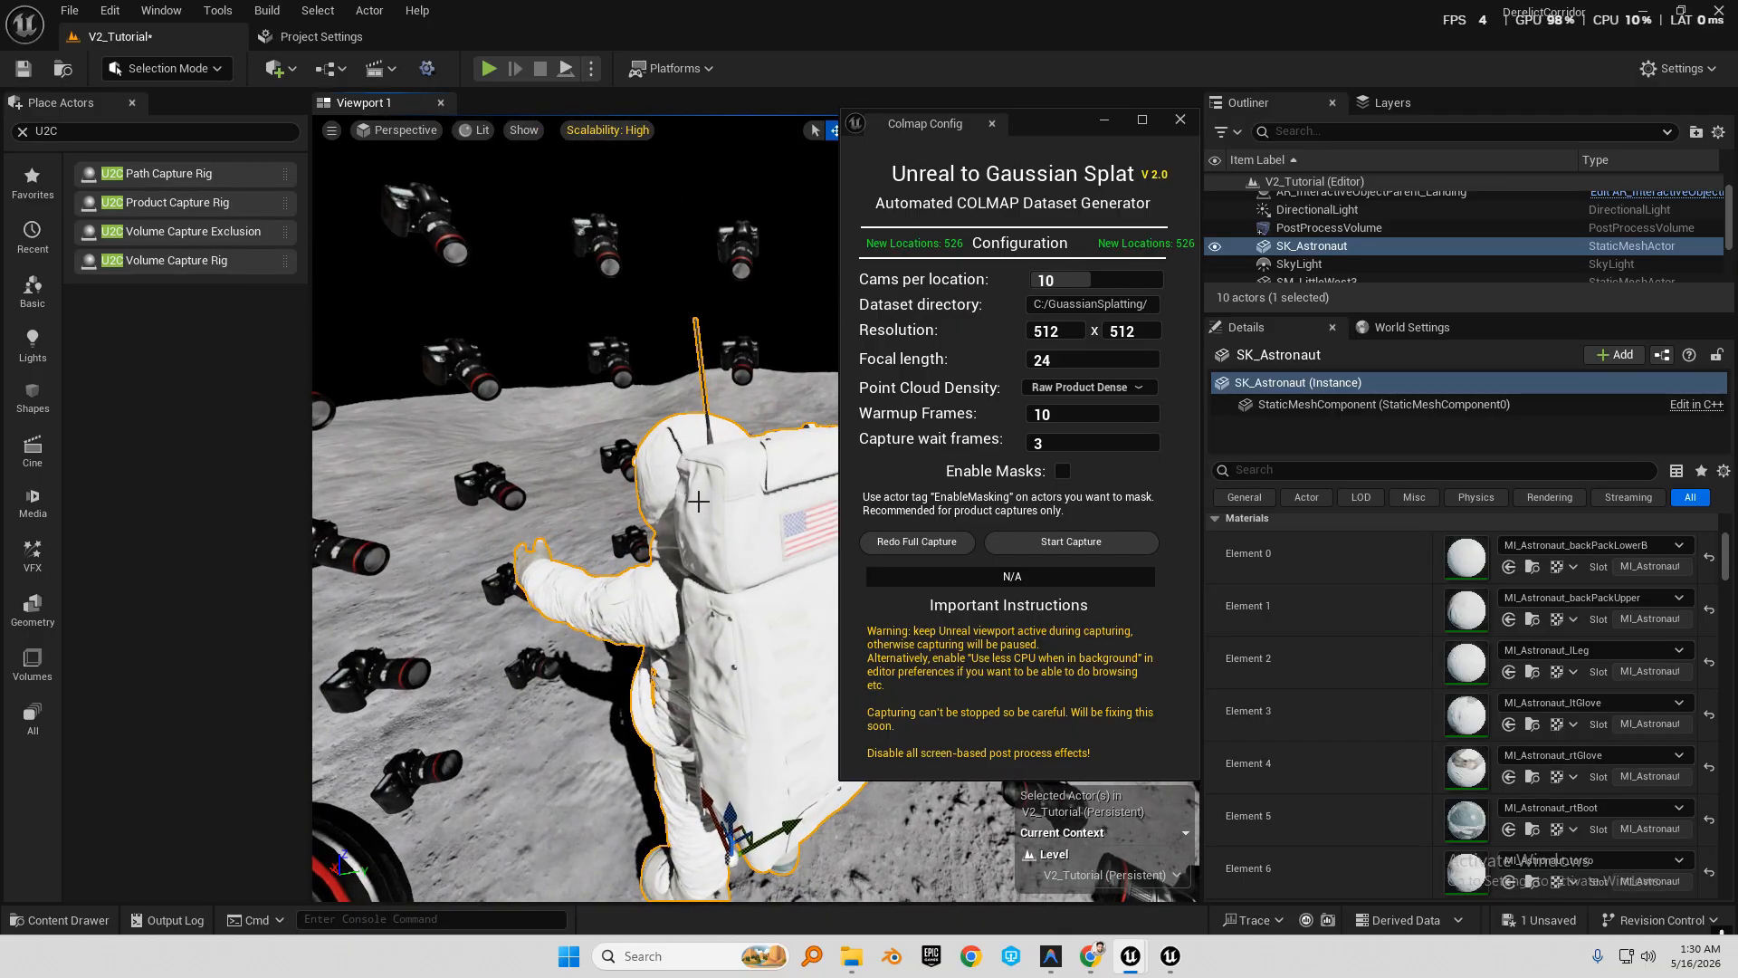
key(s)
mouse_move(658, 509)
right_down()
mouse_move(679, 535)
mouse_move(724, 507)
mouse_move(697, 520)
mouse_move(742, 525)
mouse_move(671, 519)
right_up()
key(a)
key(w)
key(s)
key(s)
key(d)
key(w)
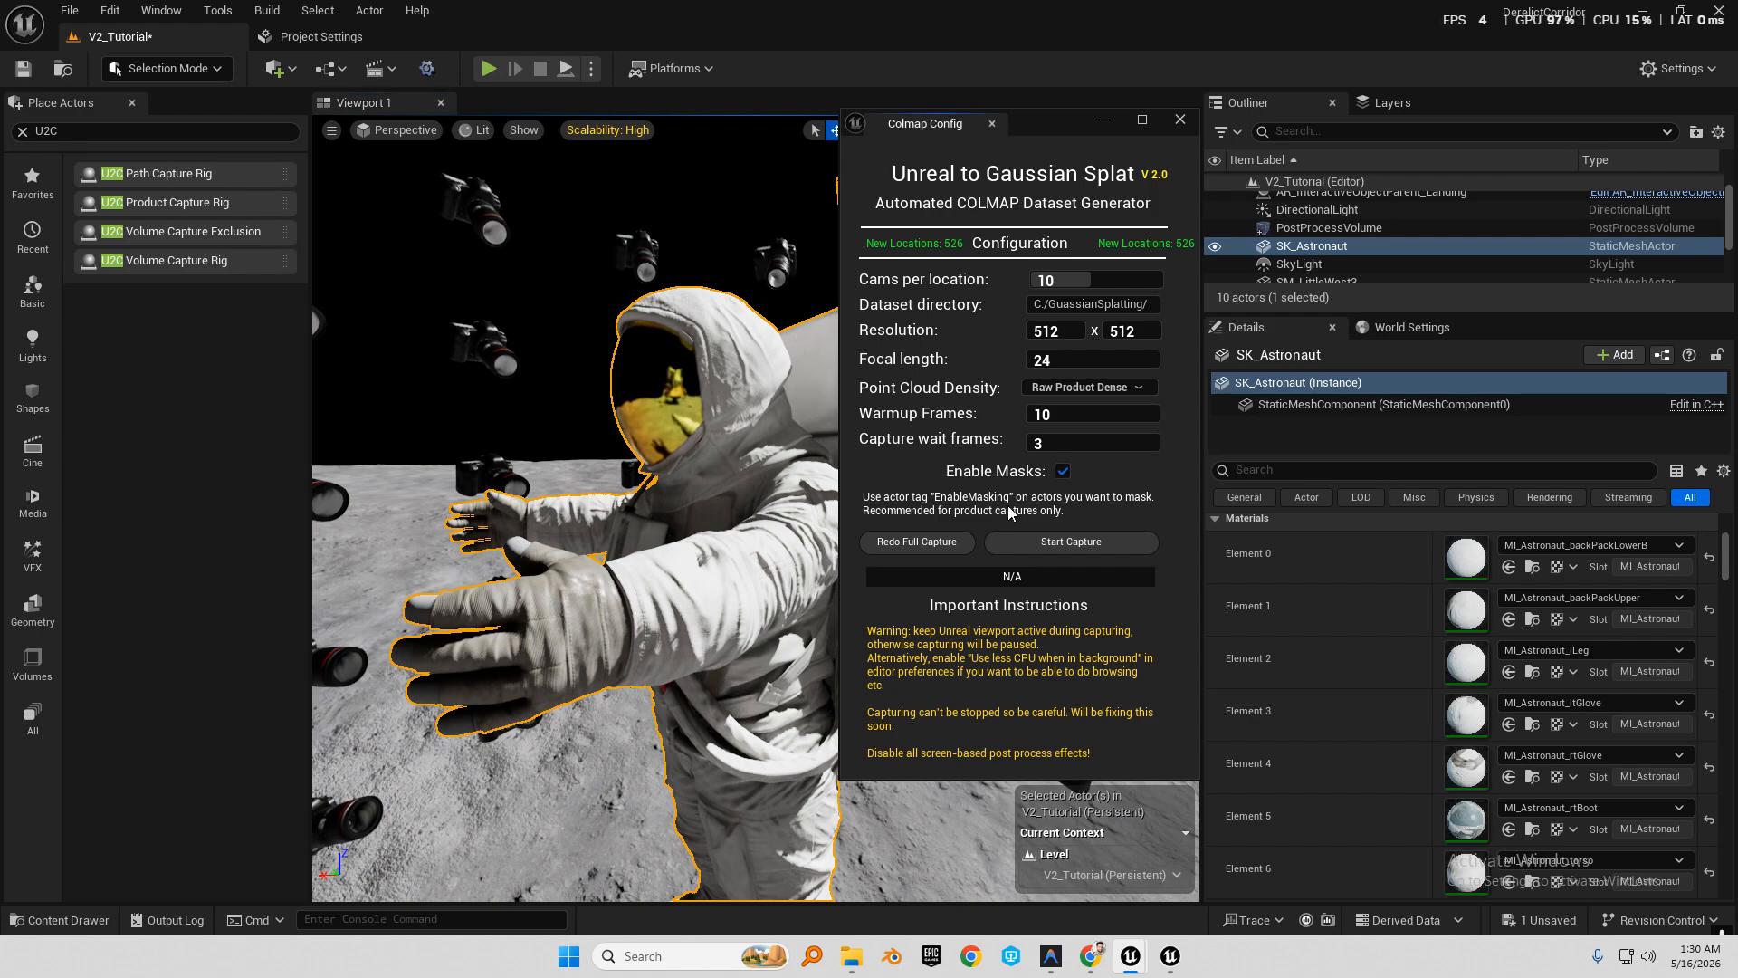
Add the actor tag EnableMasking to the SK_Astronaut mesh and leave Enable Masks on for the capture.
right_drag(507, 344, 535, 362)
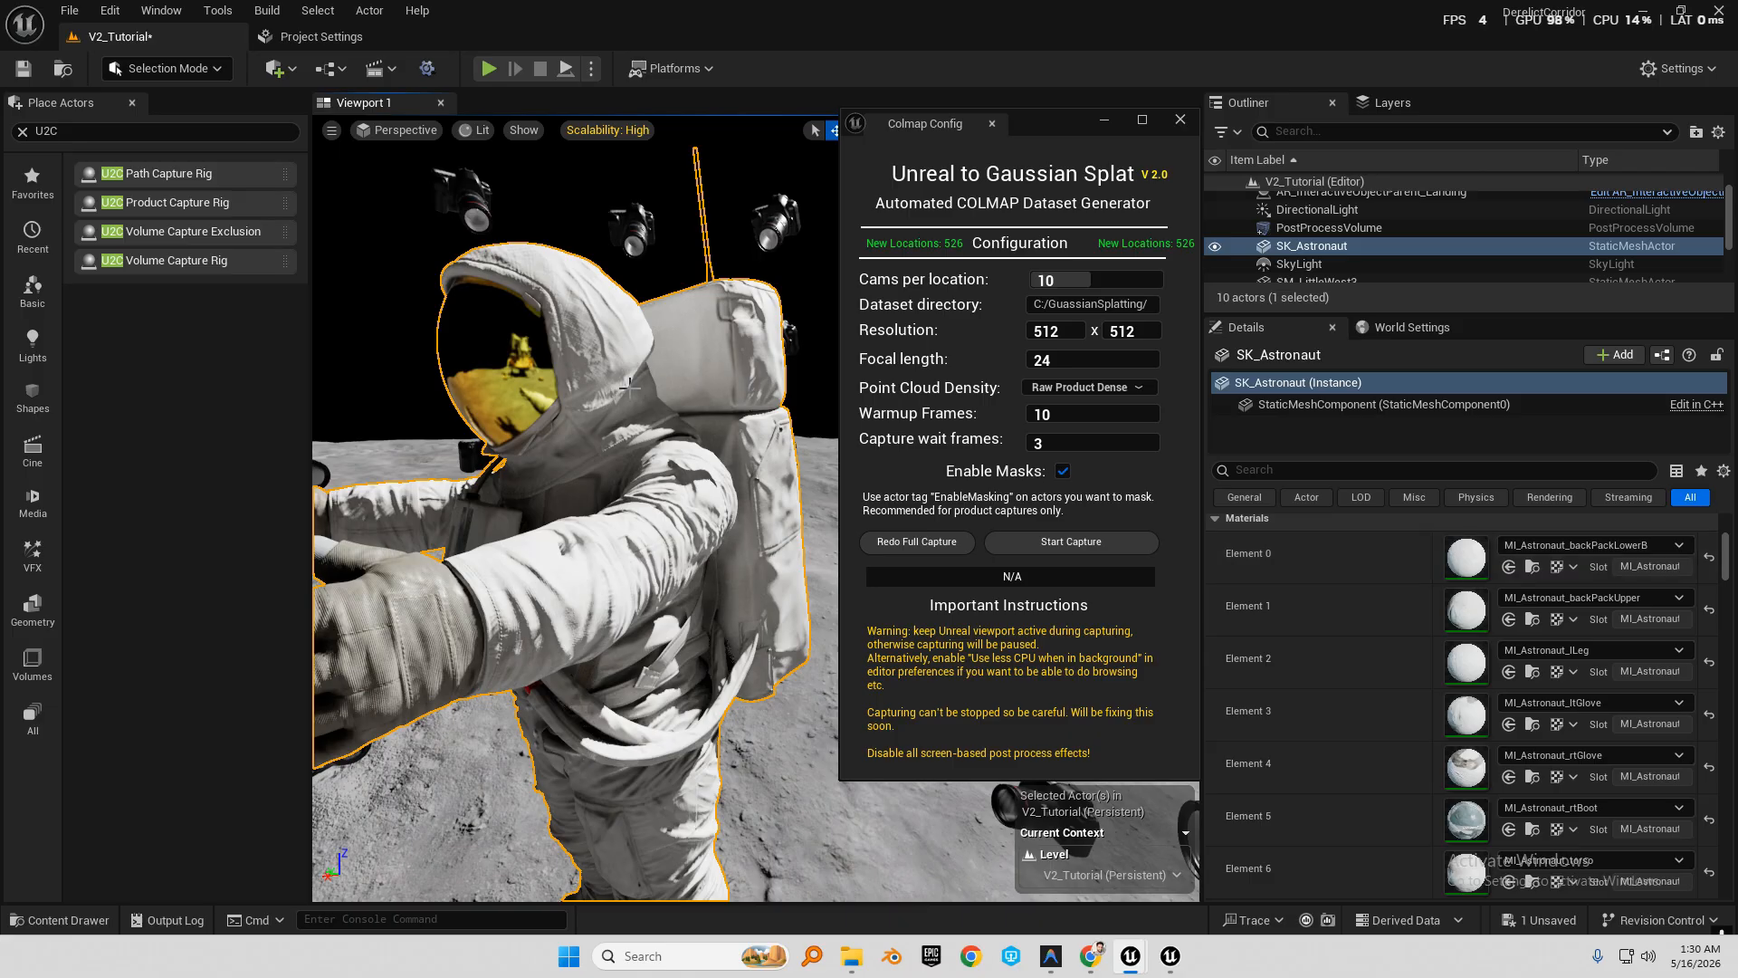
click(635, 243)
click(606, 332)
click(1305, 470)
text(tag)
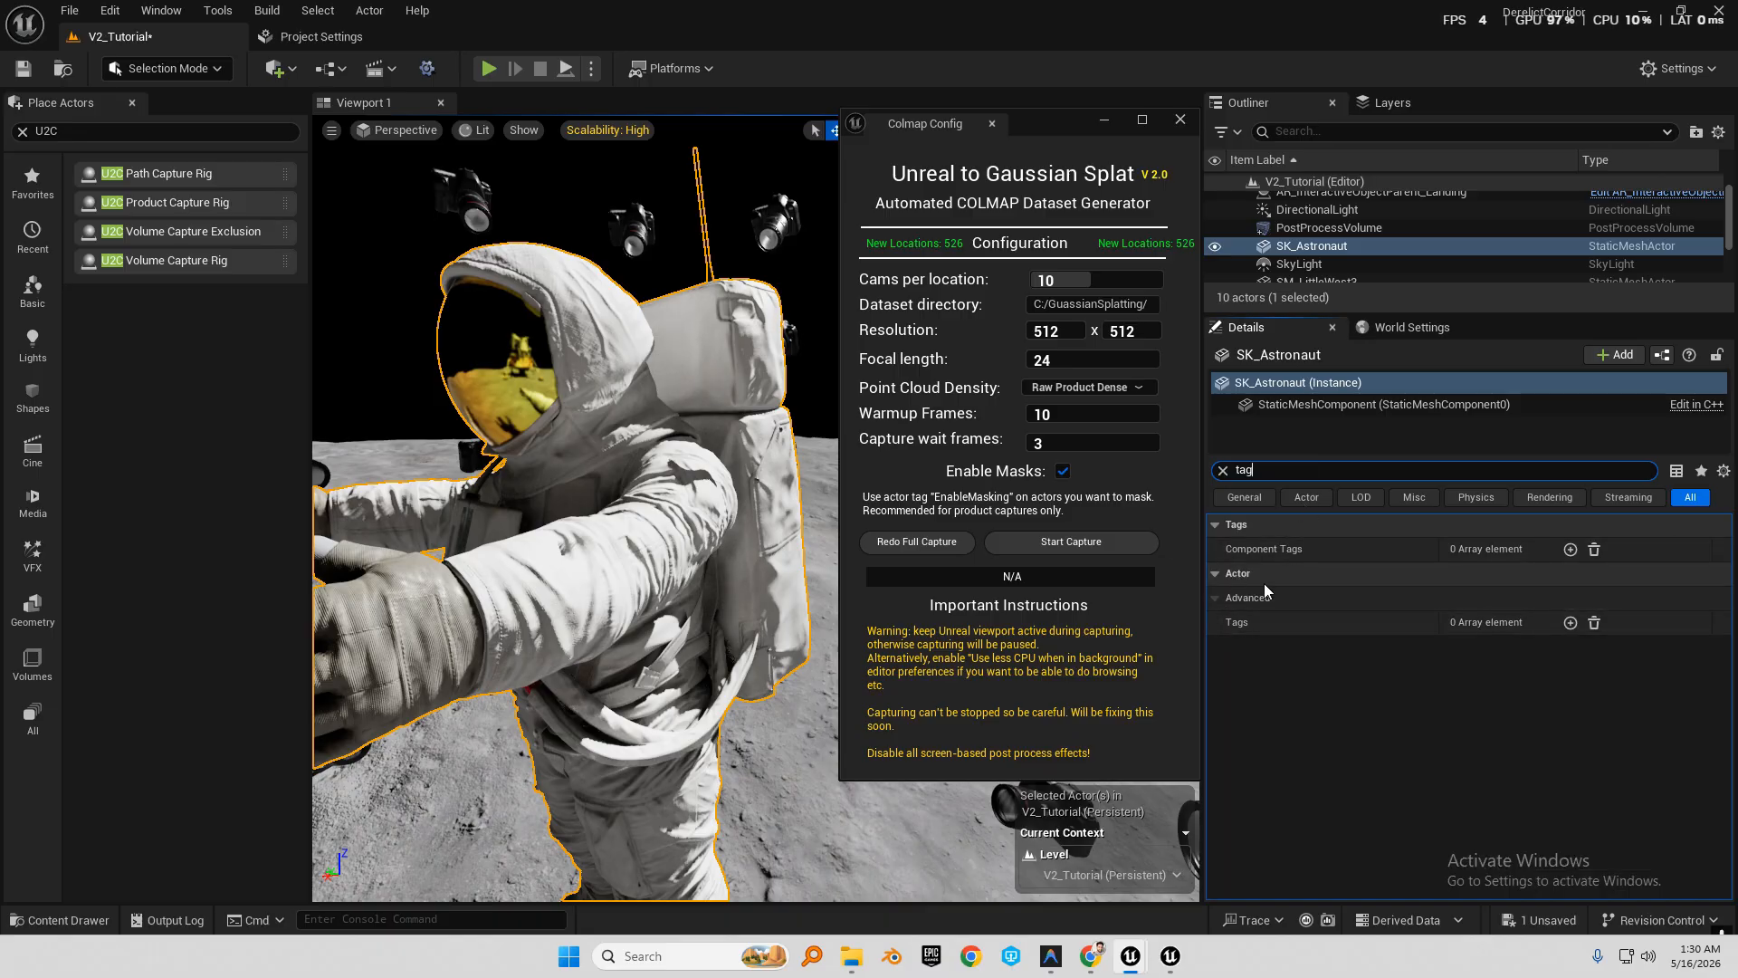
click(1571, 622)
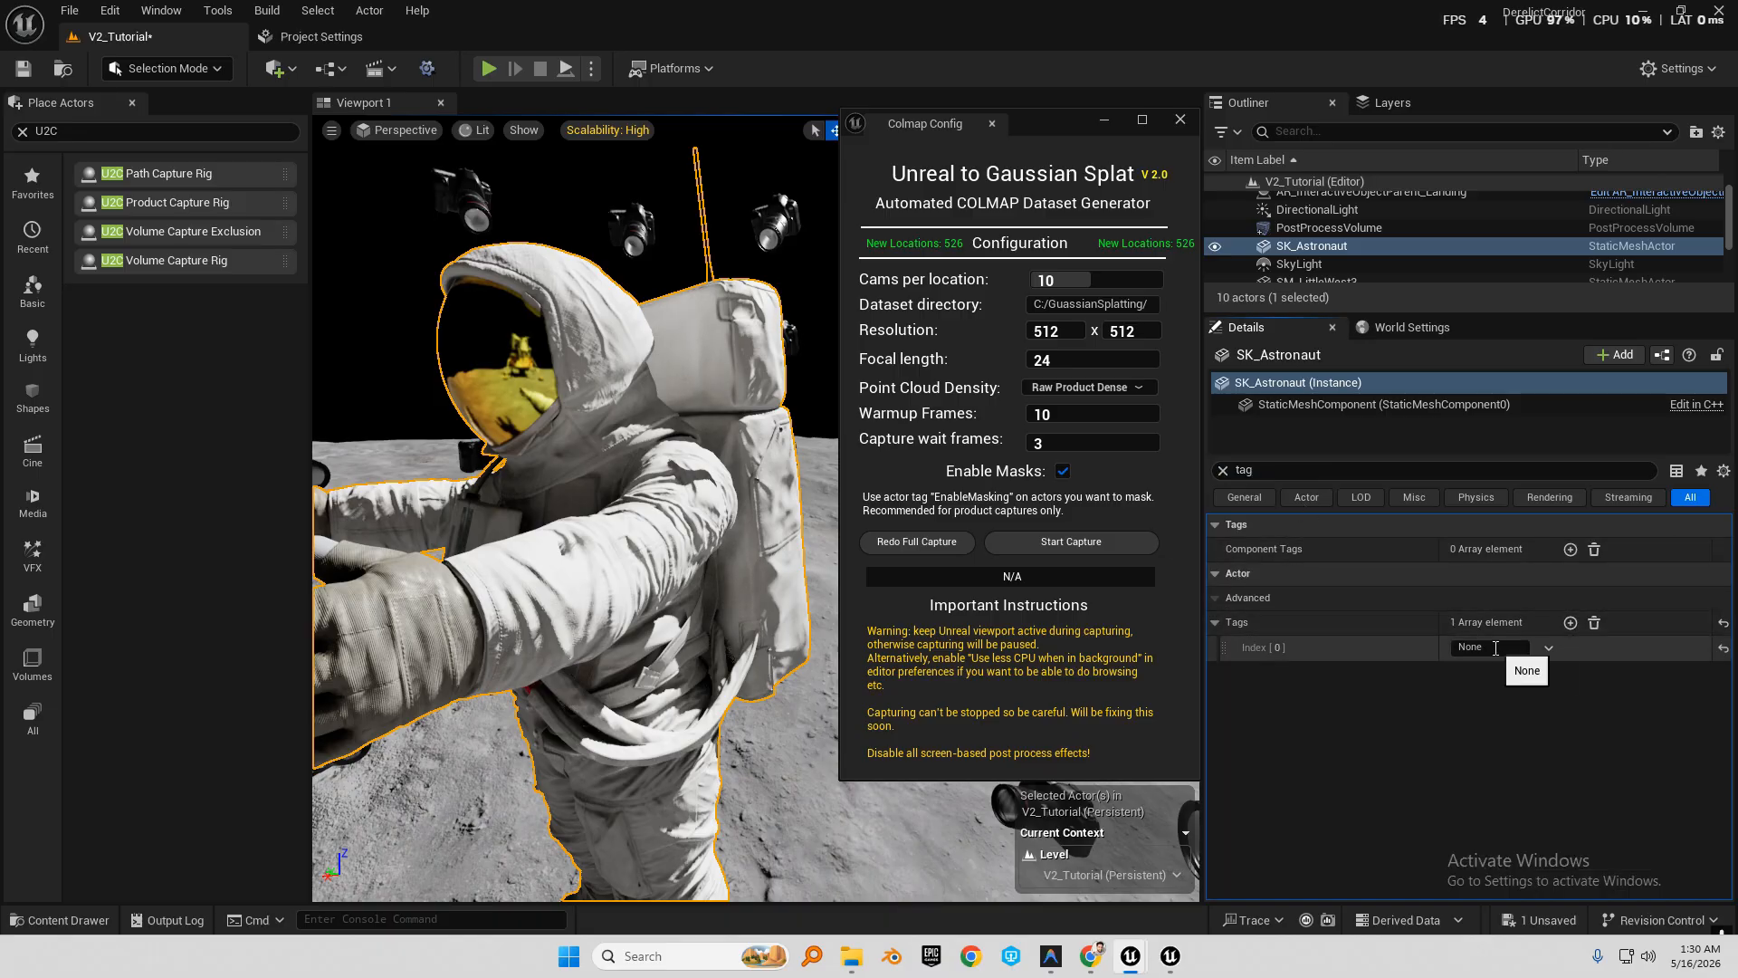
text(E)
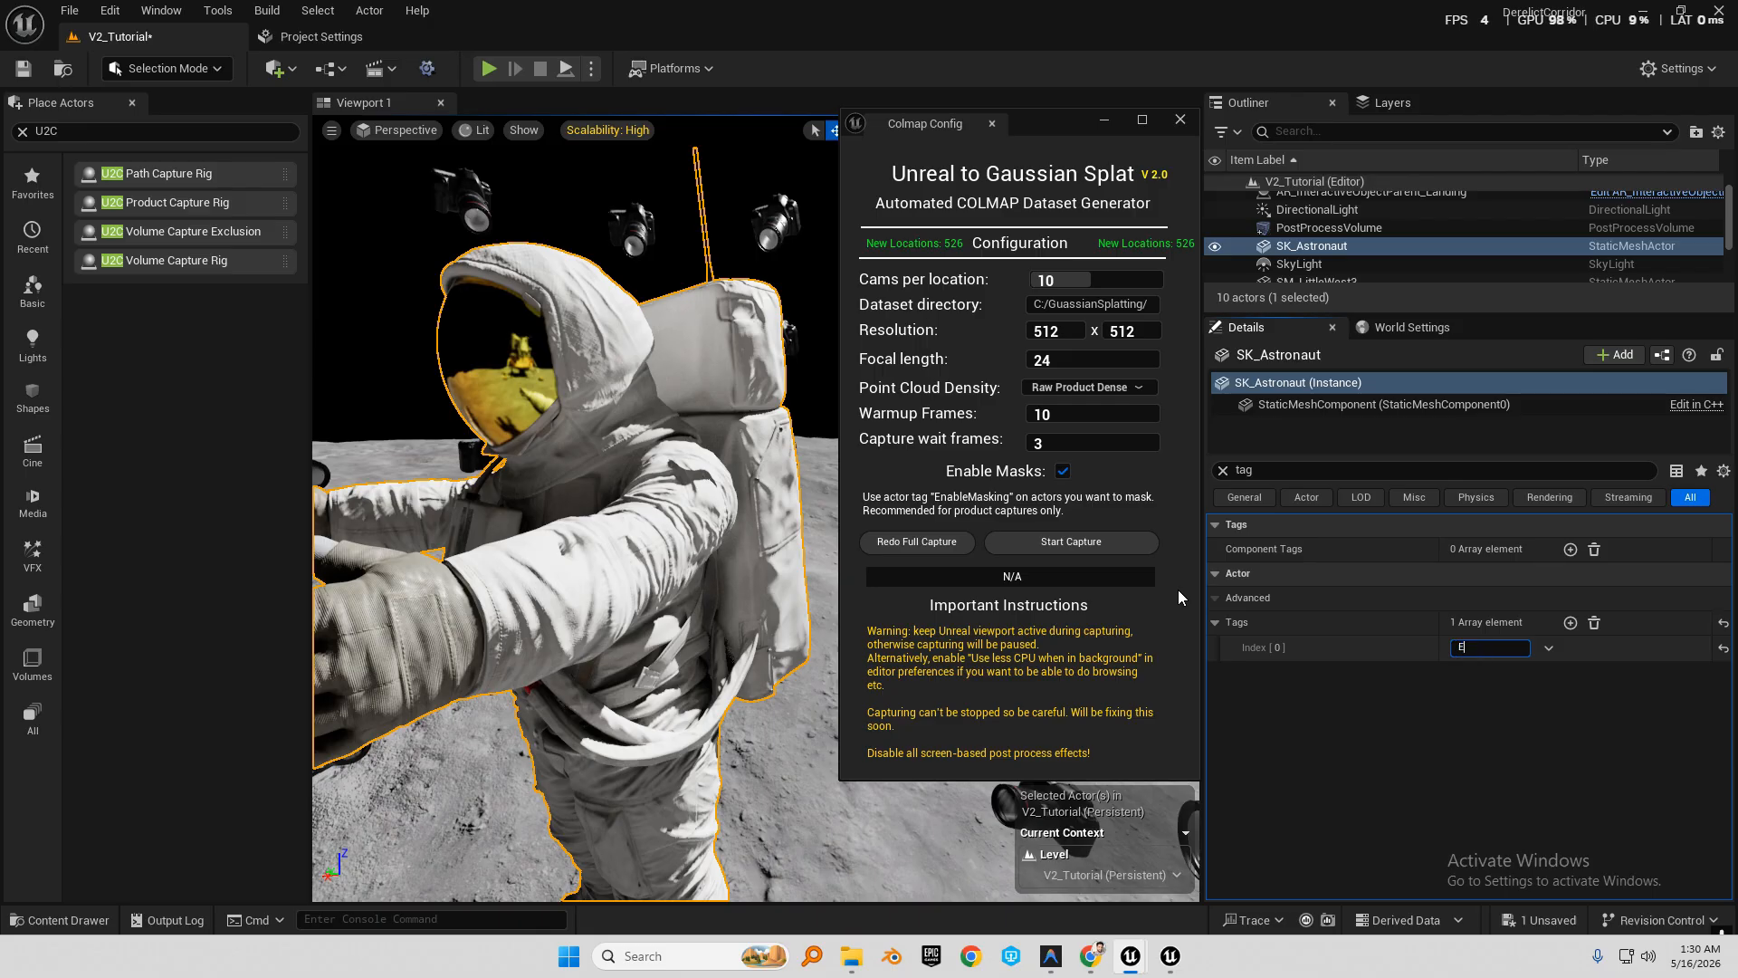
text(nableMasking)
key(Return)
click(1063, 471)
click(1063, 471)
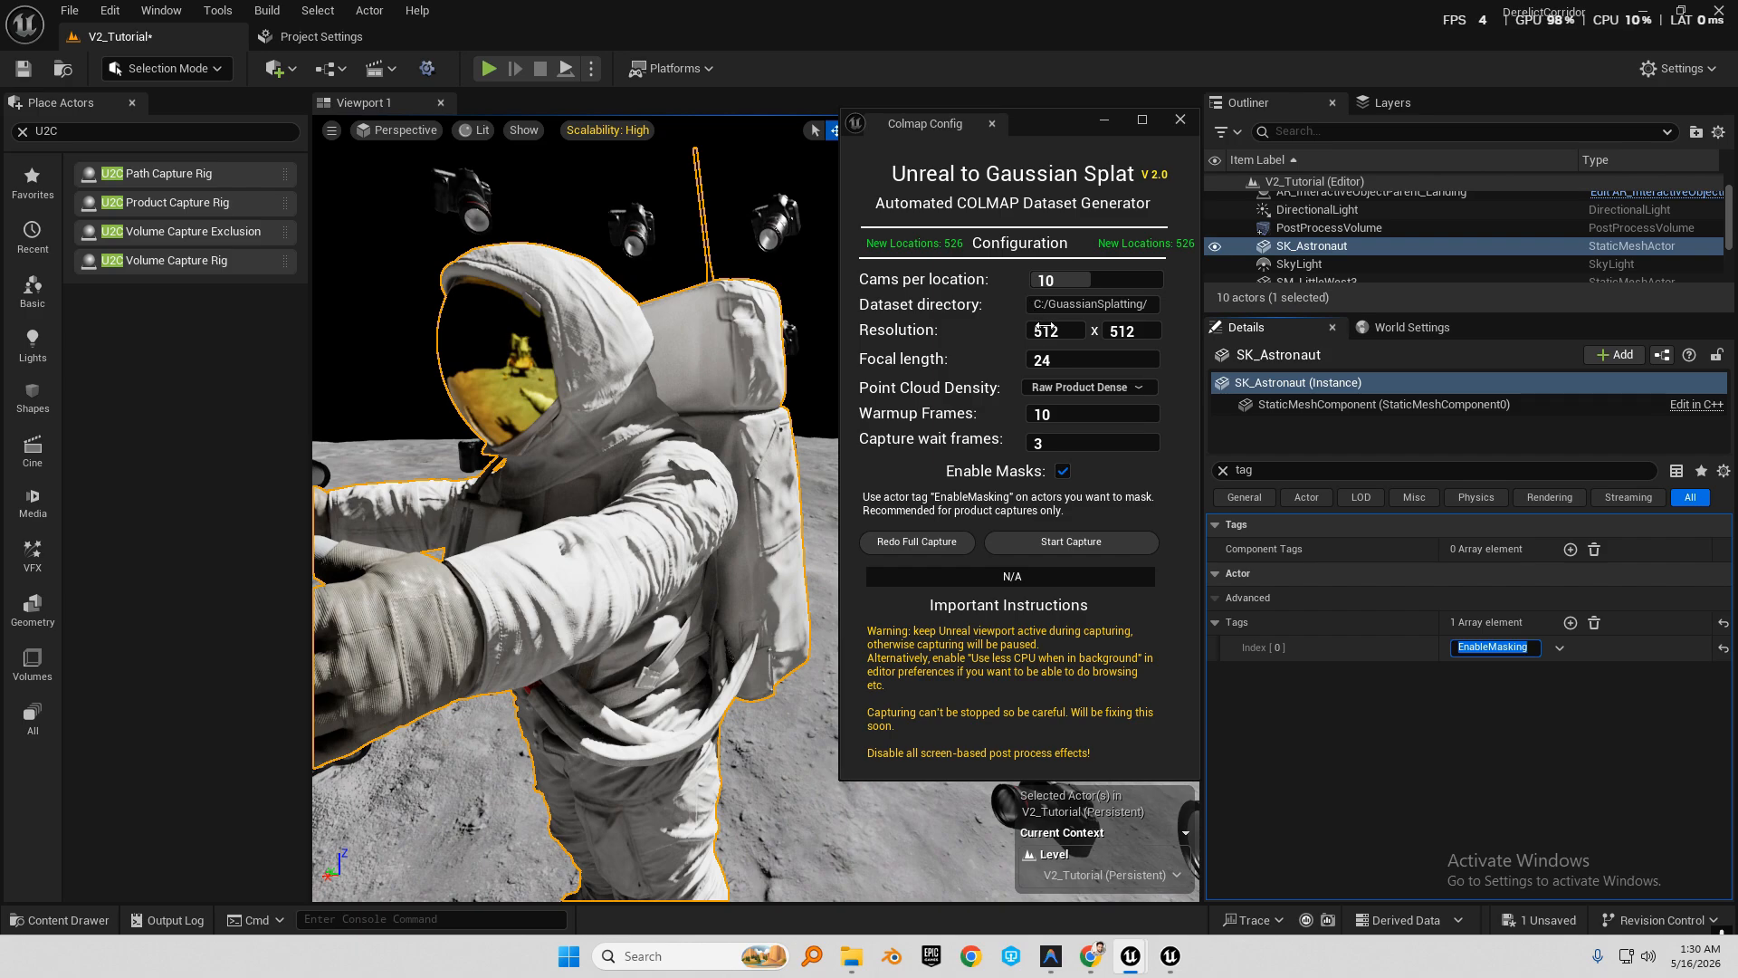
Set the astronaut's product capture rig to 4 cameras per ring and 4 ZLayers.
mouse_move(681, 432)
right_down()
mouse_move(685, 479)
mouse_move(681, 433)
right_up()
click(660, 509)
right_drag(661, 509, 687, 504)
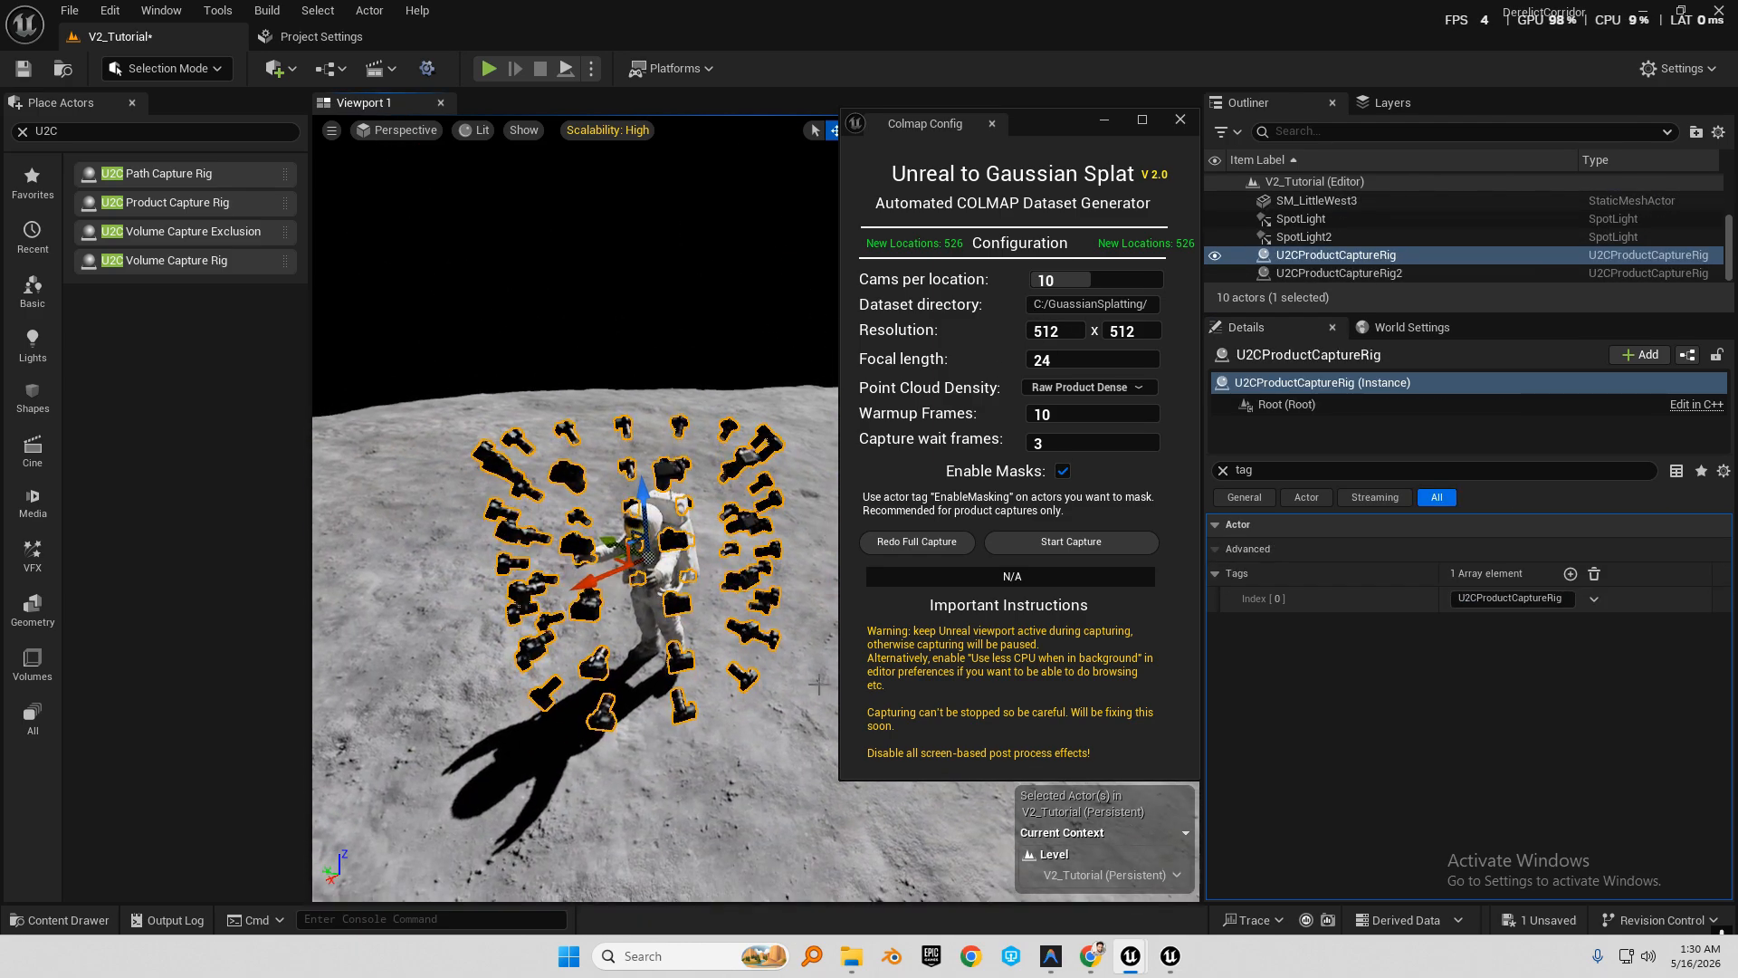
click(1223, 472)
scroll(1383, 786, down, 3)
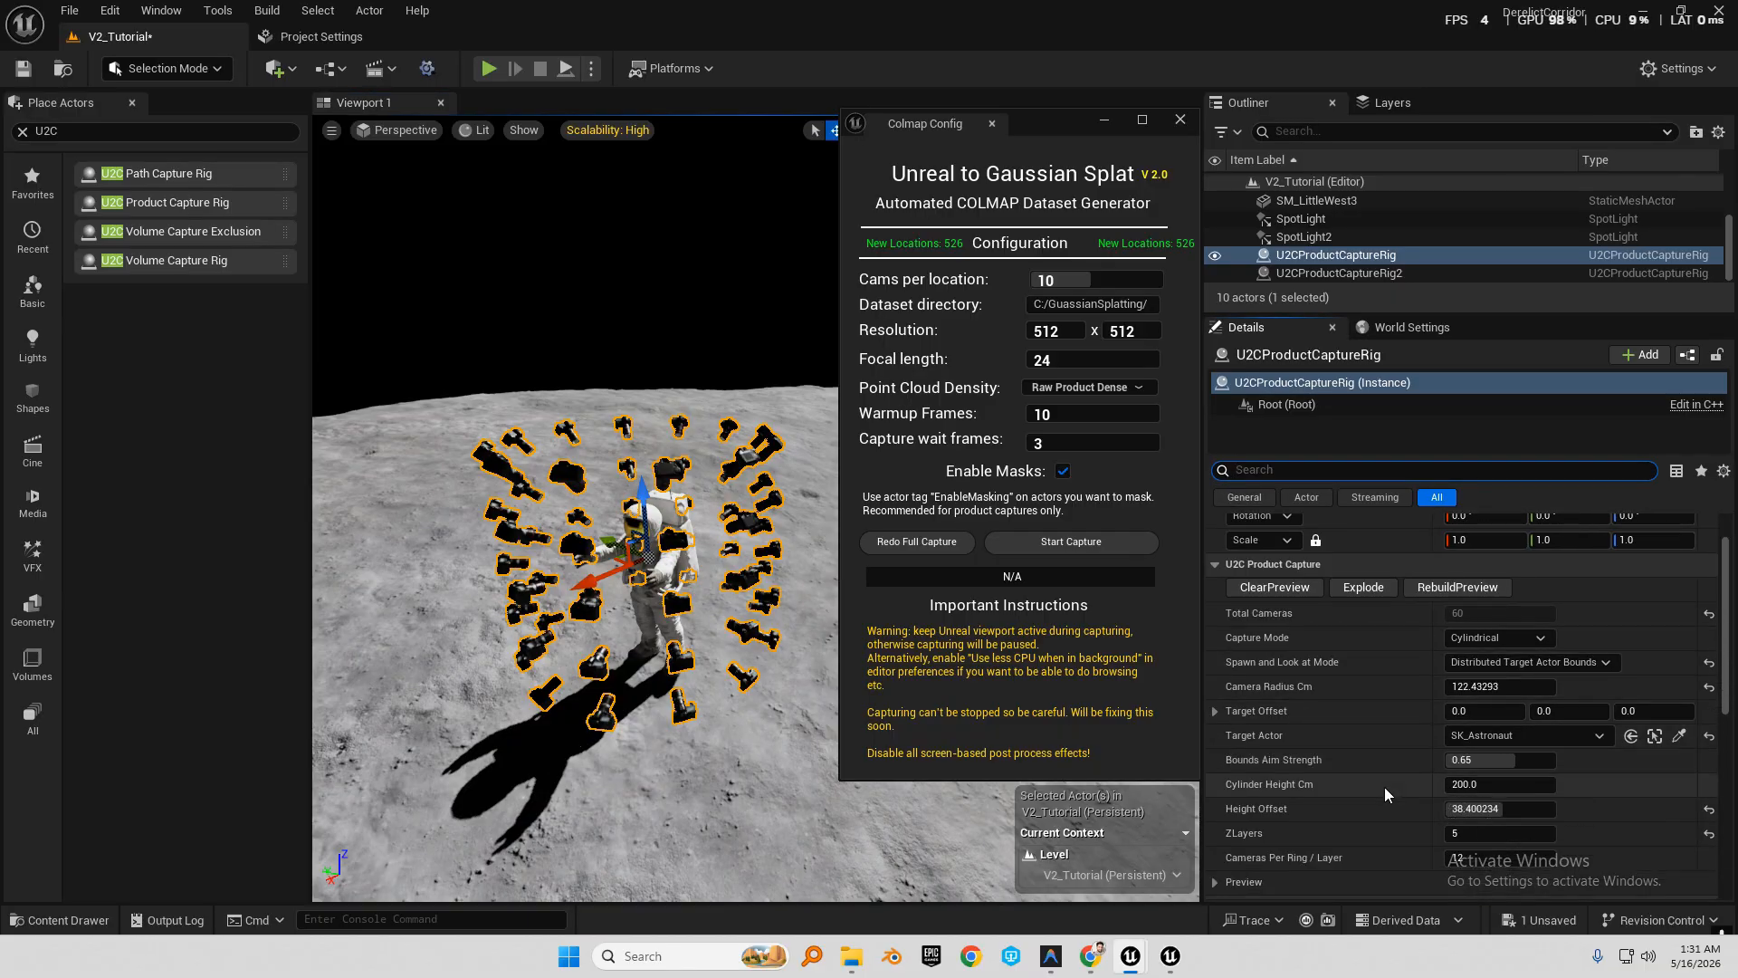
click(1494, 800)
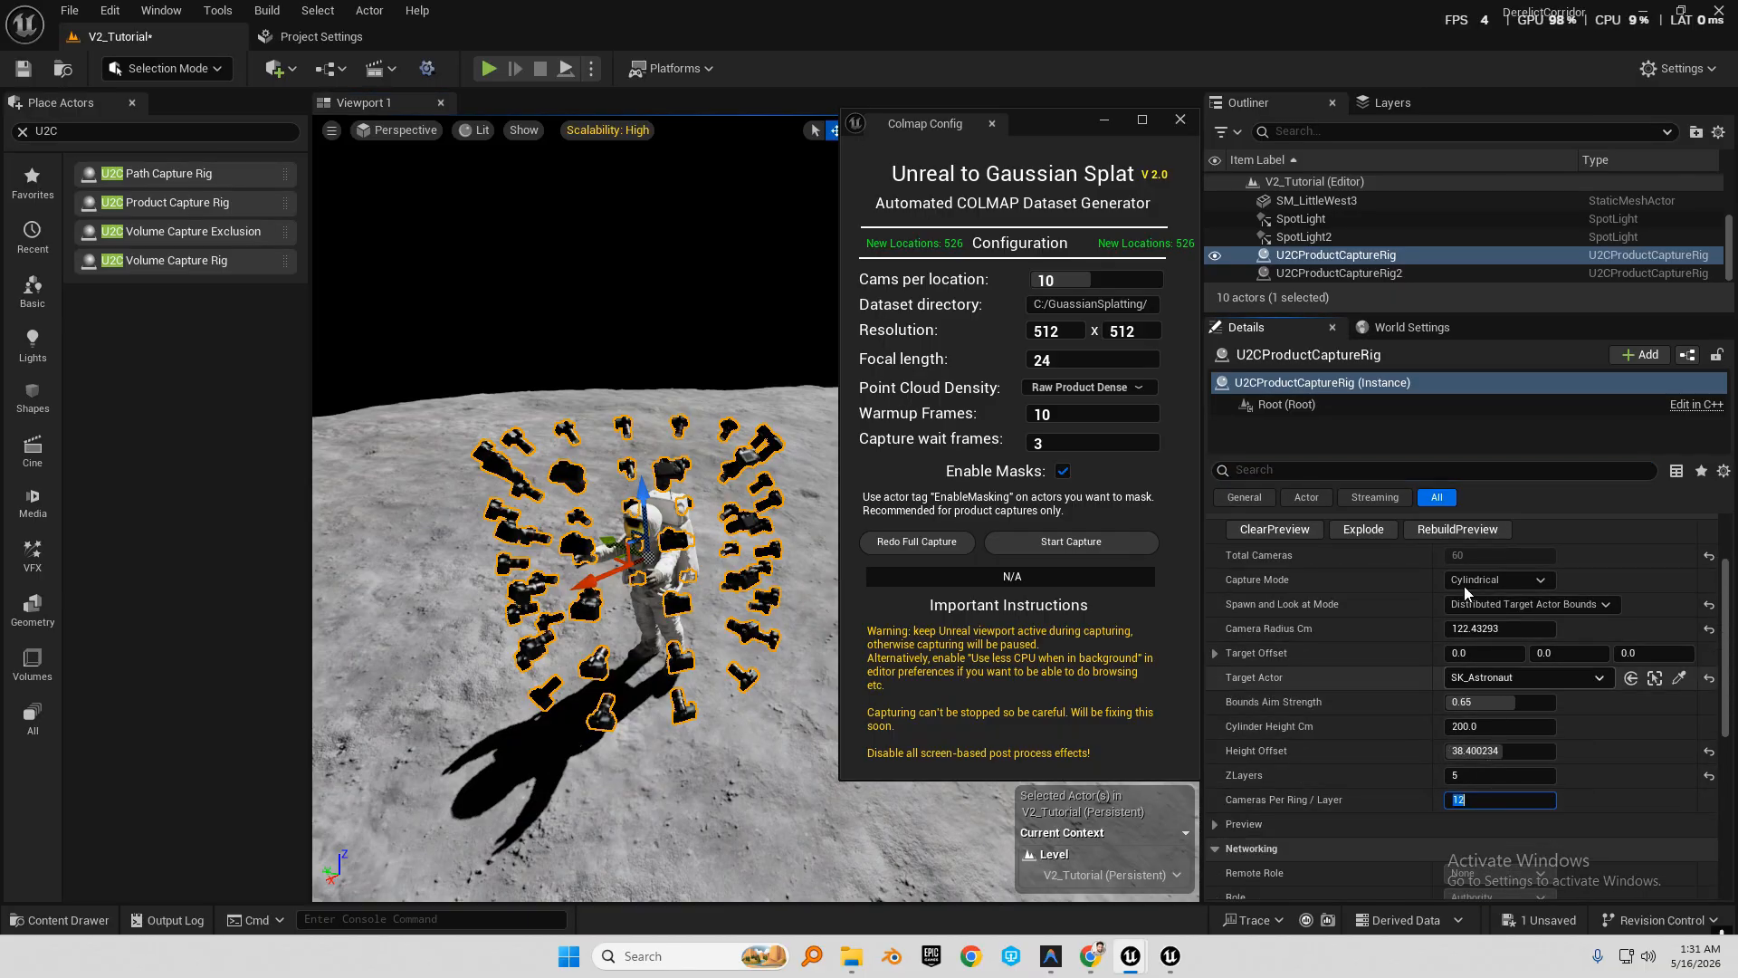
text(4)
key(Return)
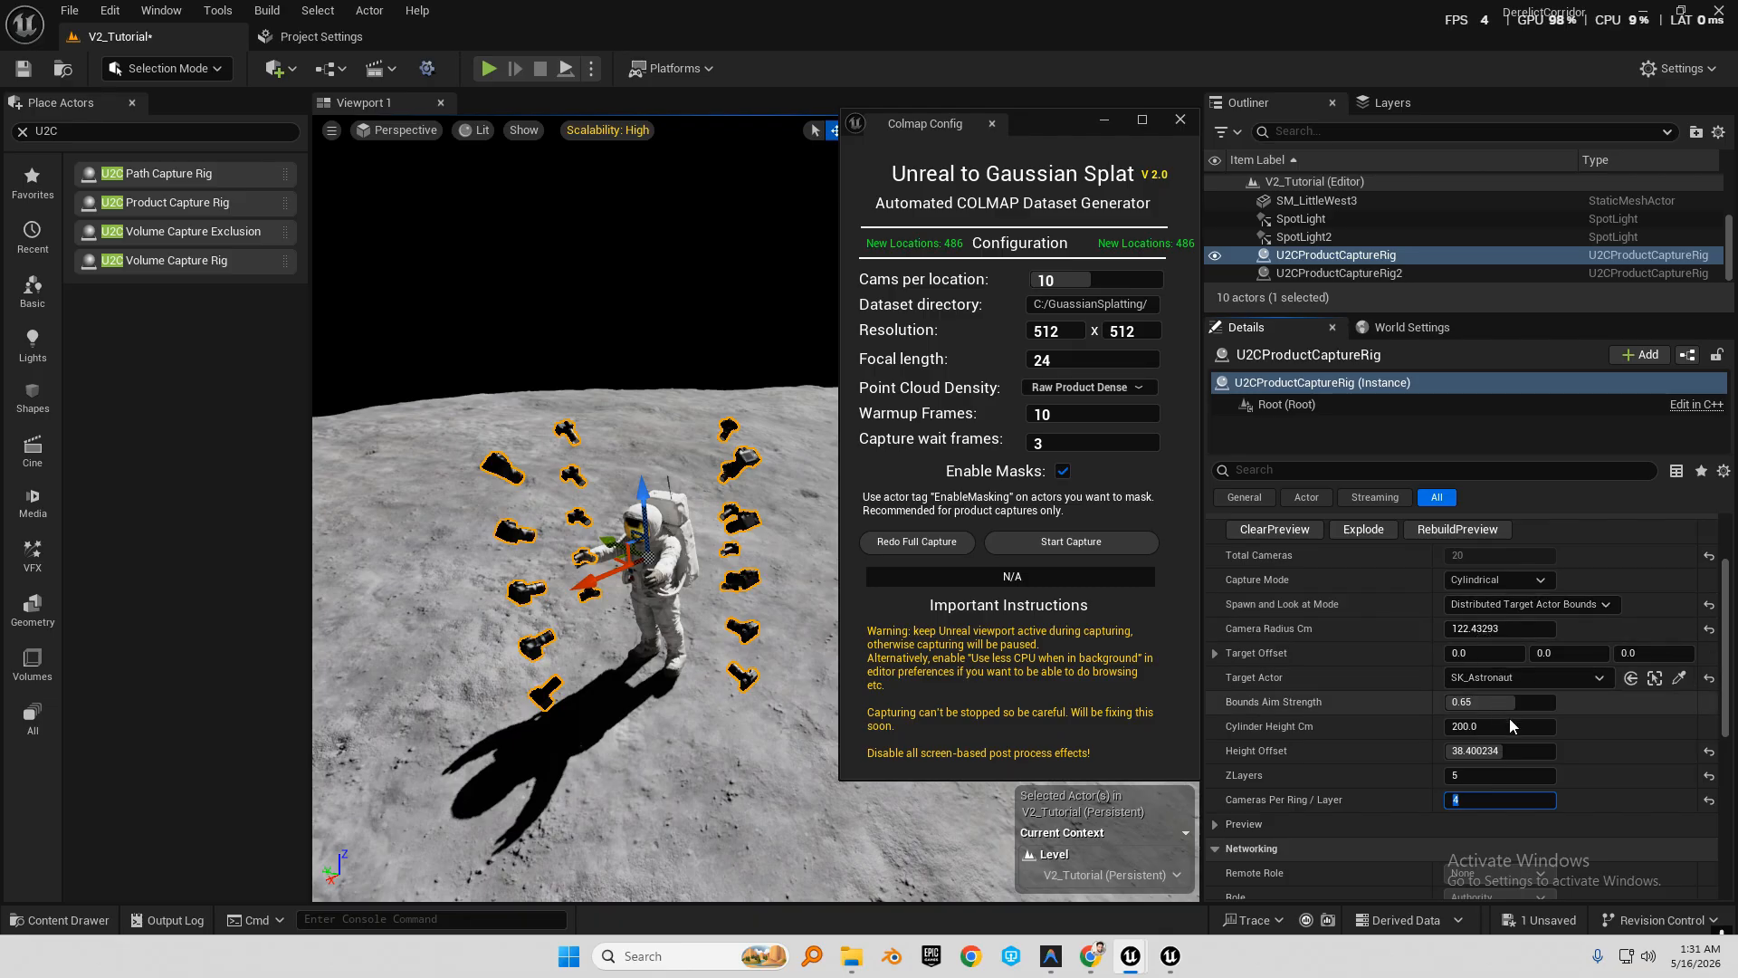
click(1480, 772)
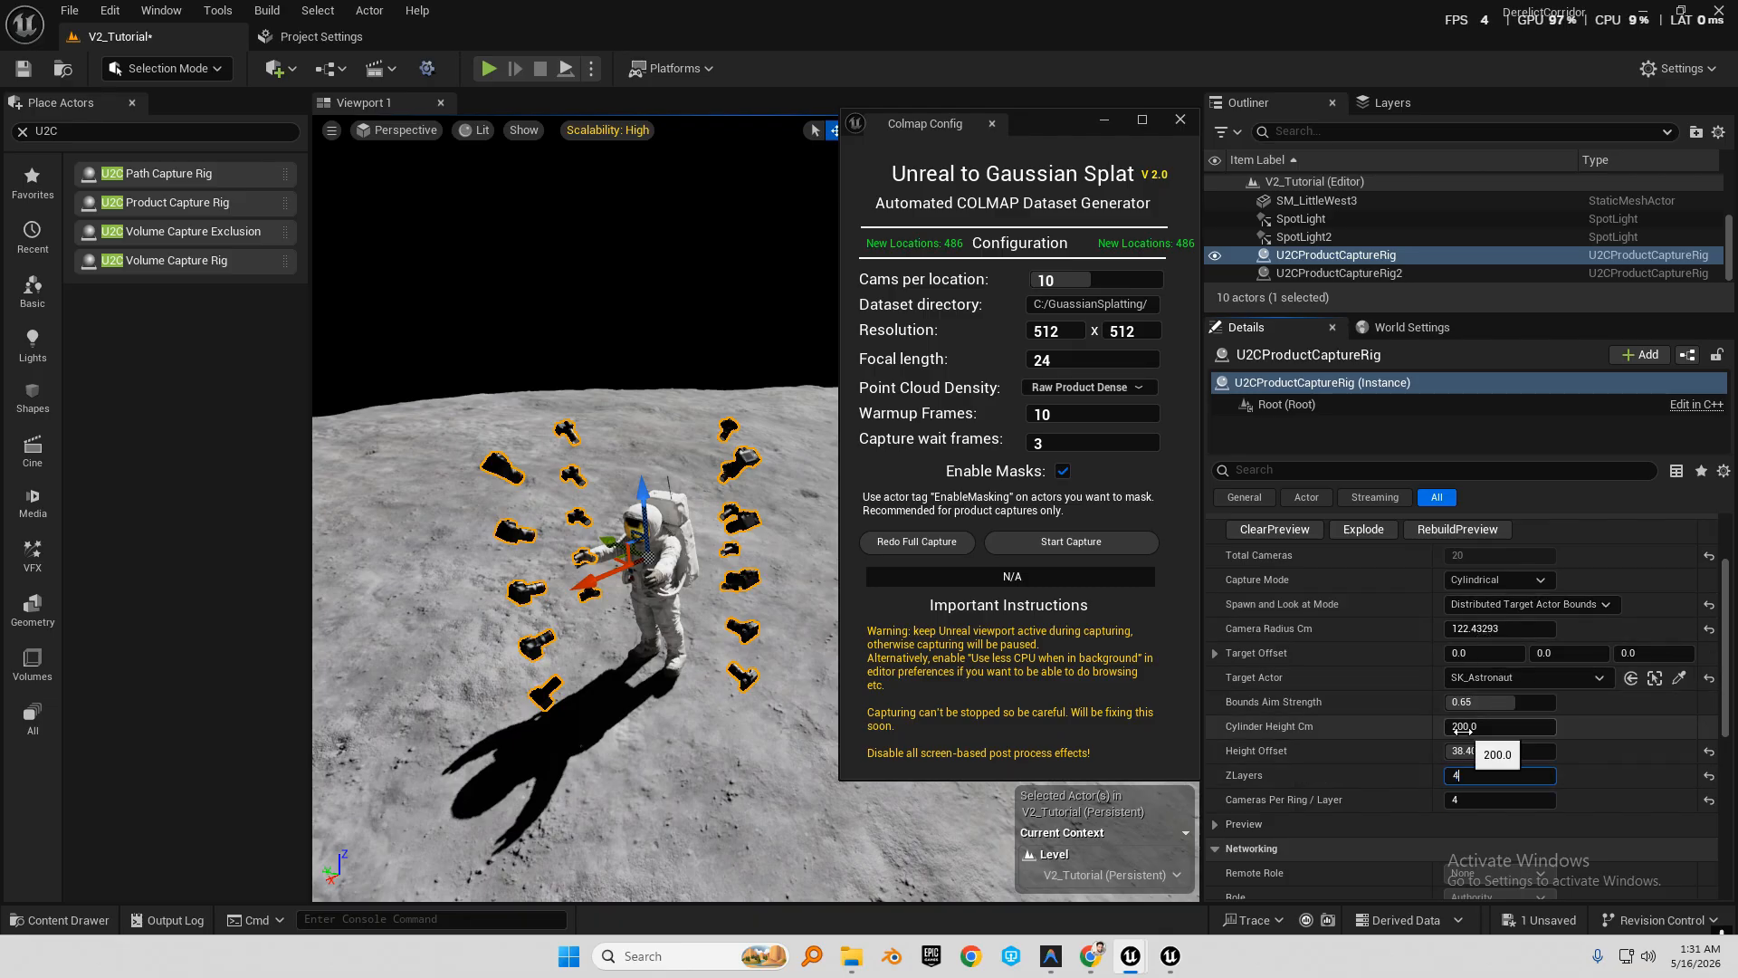
text(4)
key(Return)
Delete the spherical capture rig around the lunar lander and return to the astronaut.
mouse_move(769, 516)
right_down()
mouse_move(715, 525)
mouse_move(787, 521)
right_up()
key(w)
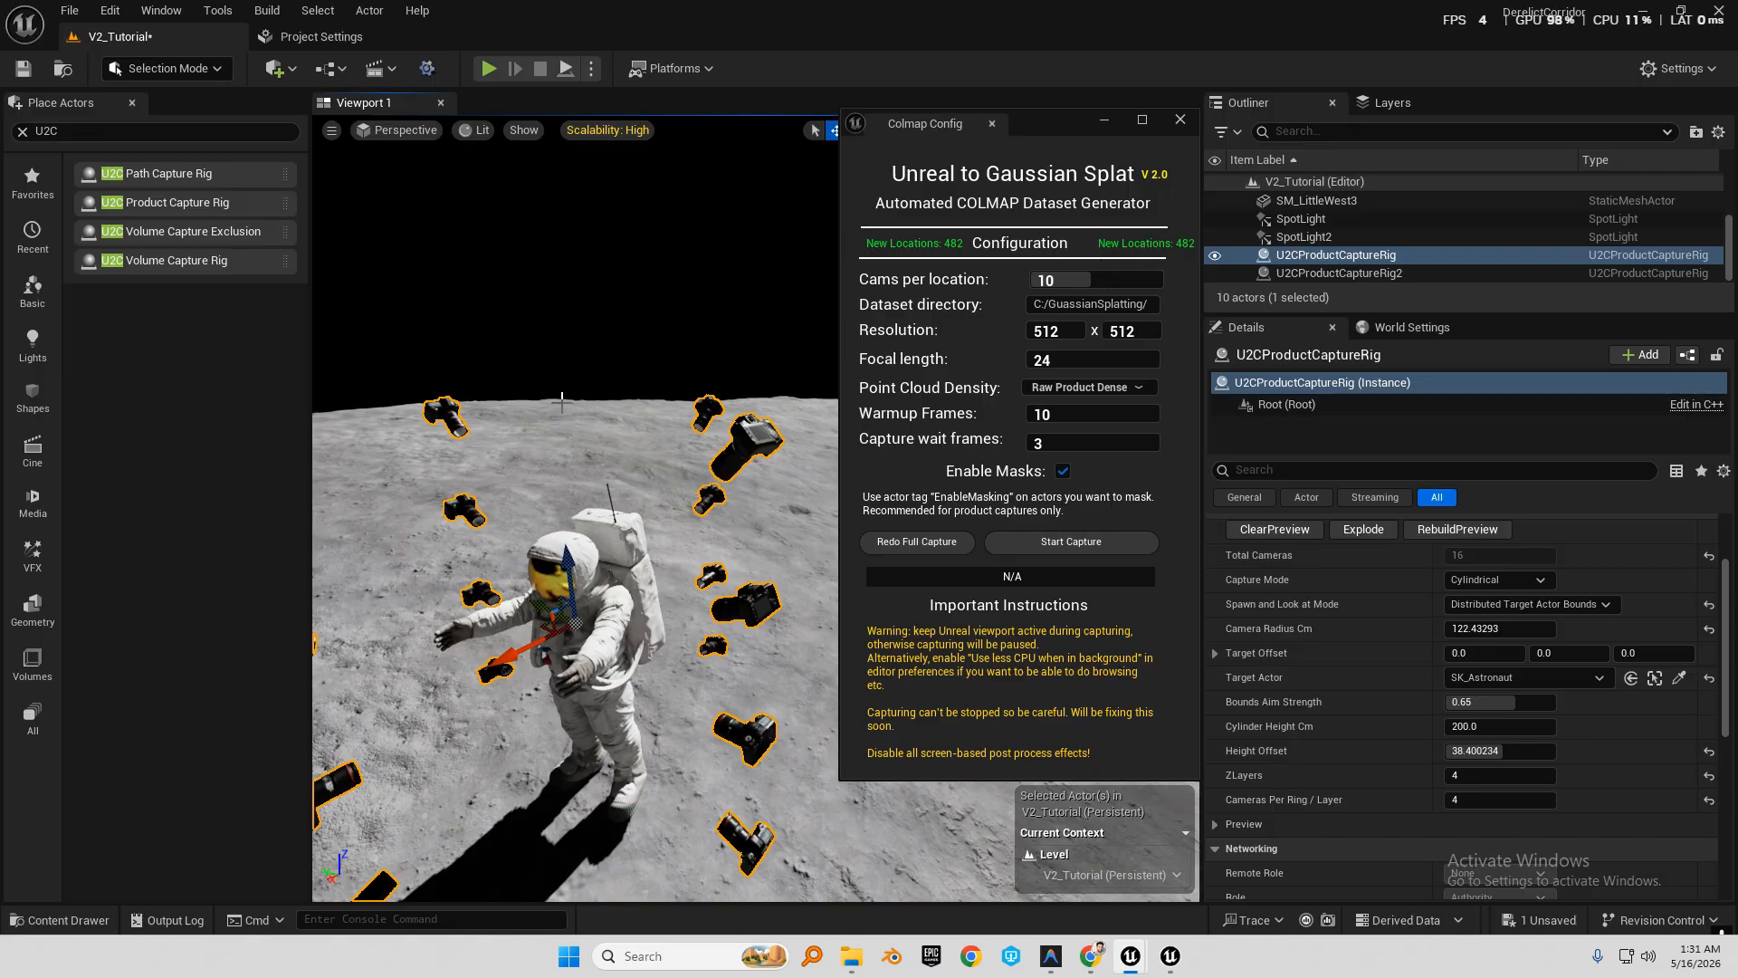
key(s)
right_drag(554, 395, 344, 400)
right_drag(565, 177, 570, 179)
key(w)
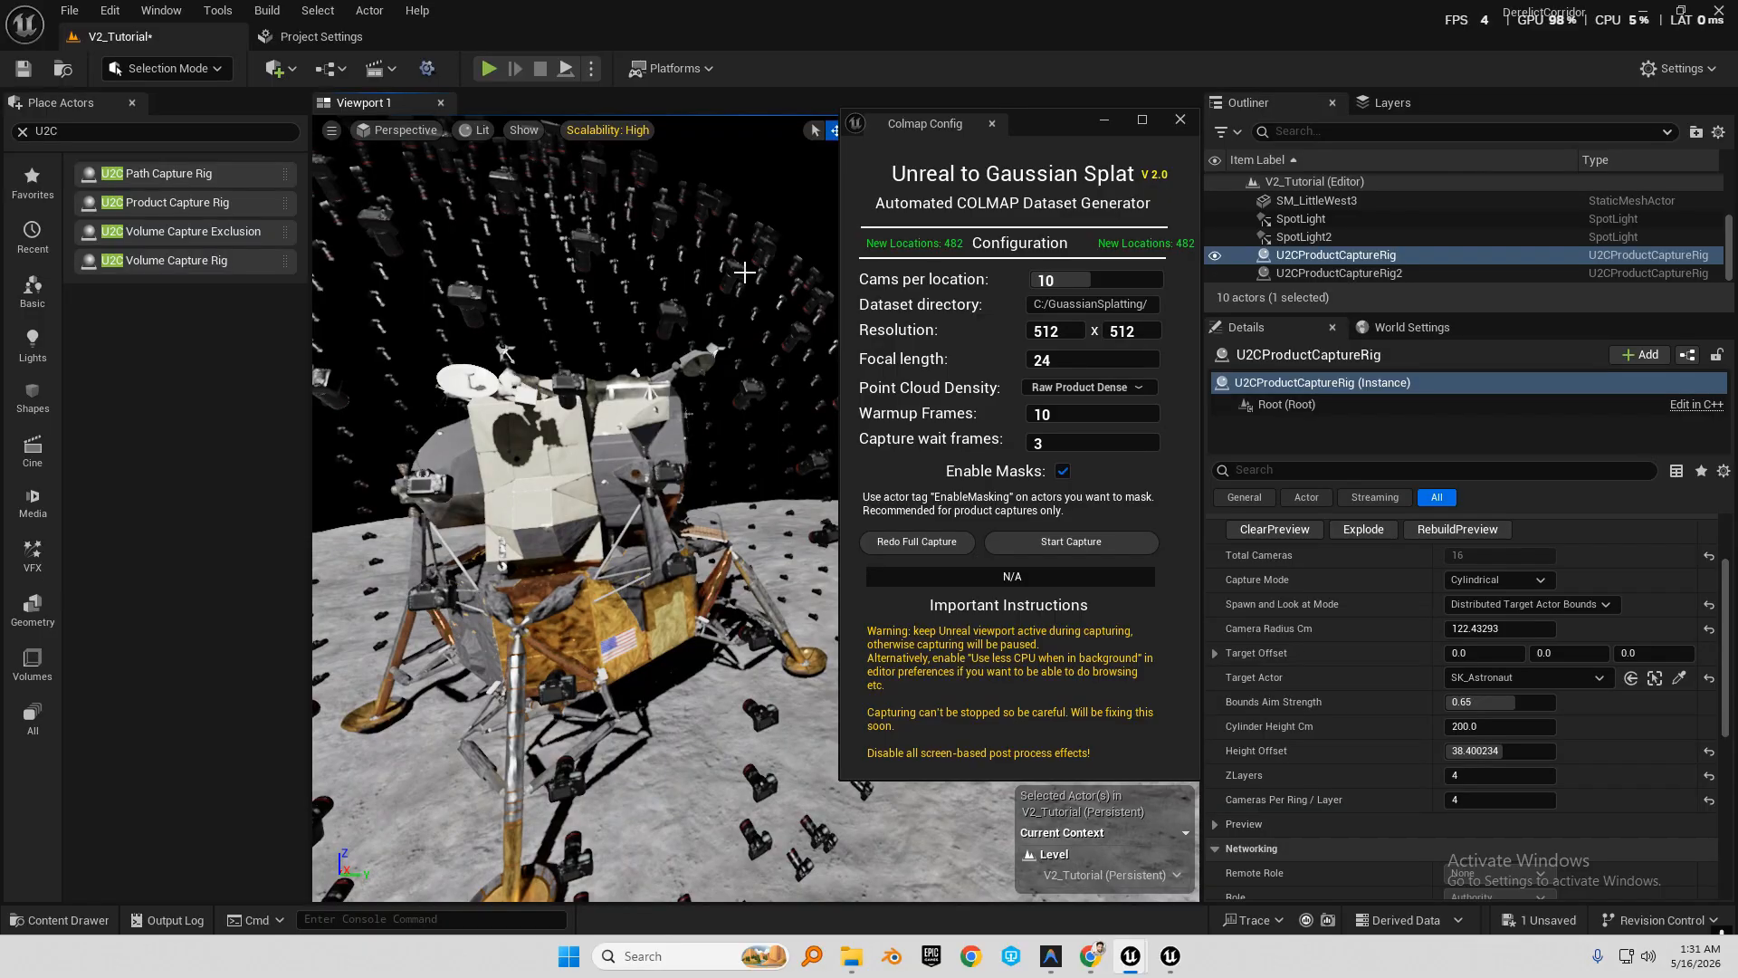
click(632, 329)
right_drag(632, 330, 751, 334)
key(Delete)
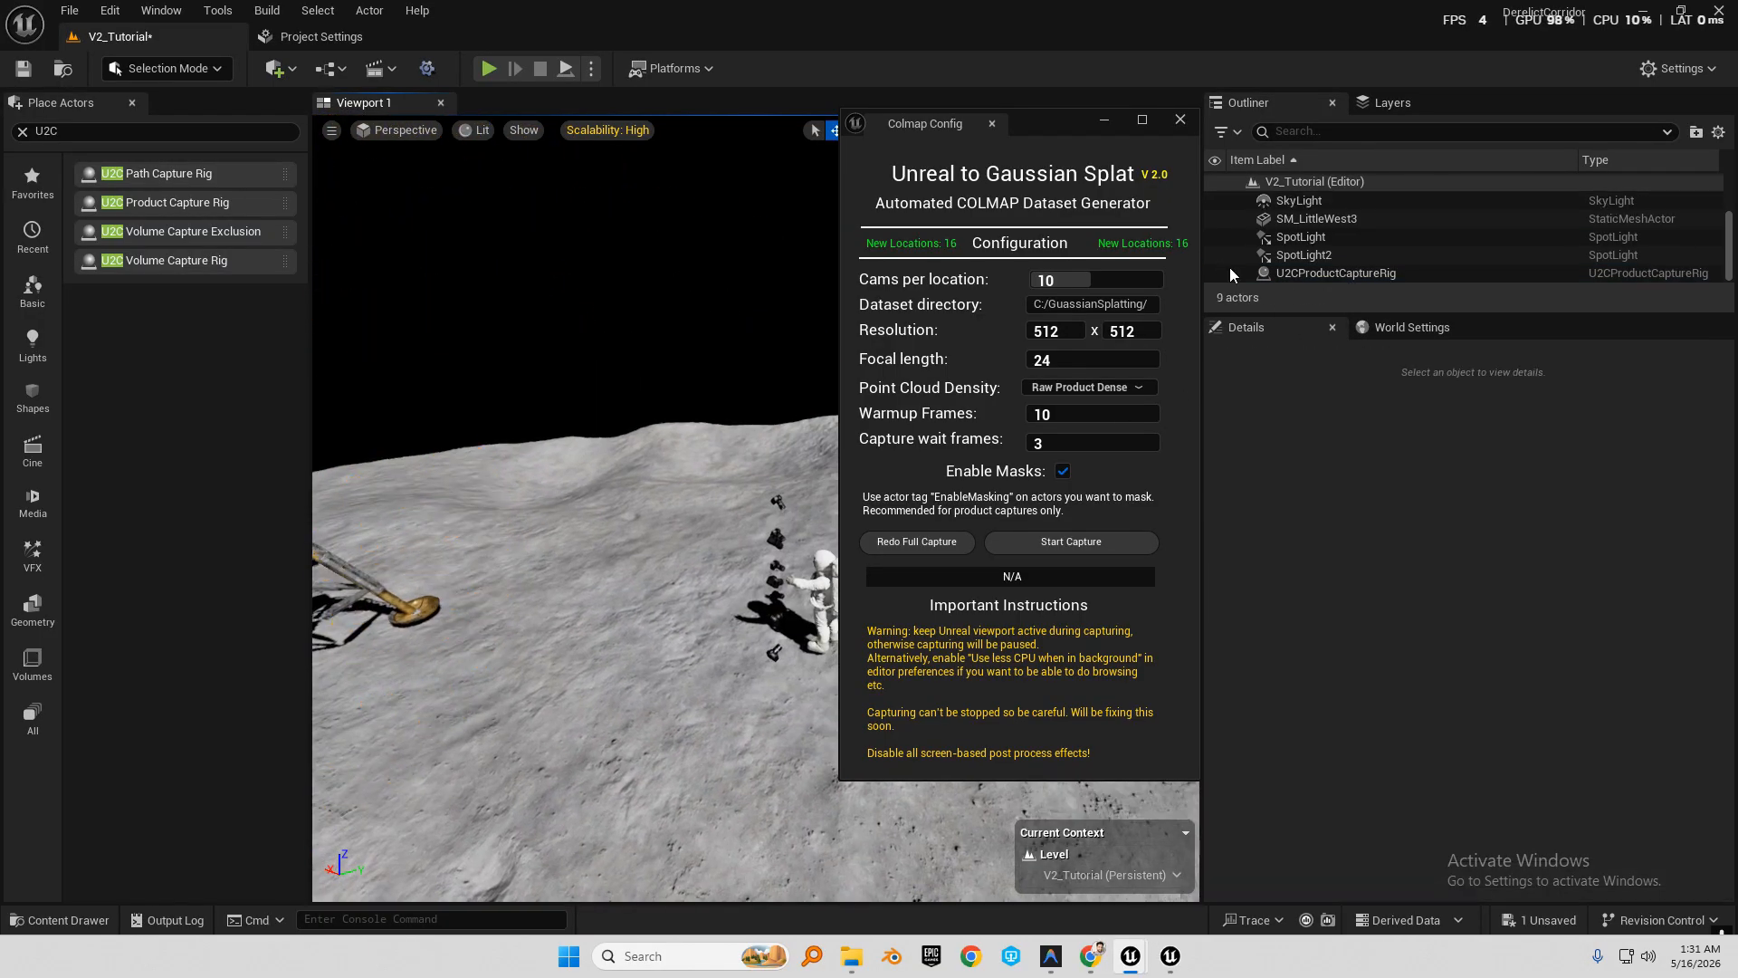
key(w)
right_drag(769, 362, 820, 362)
key(s)
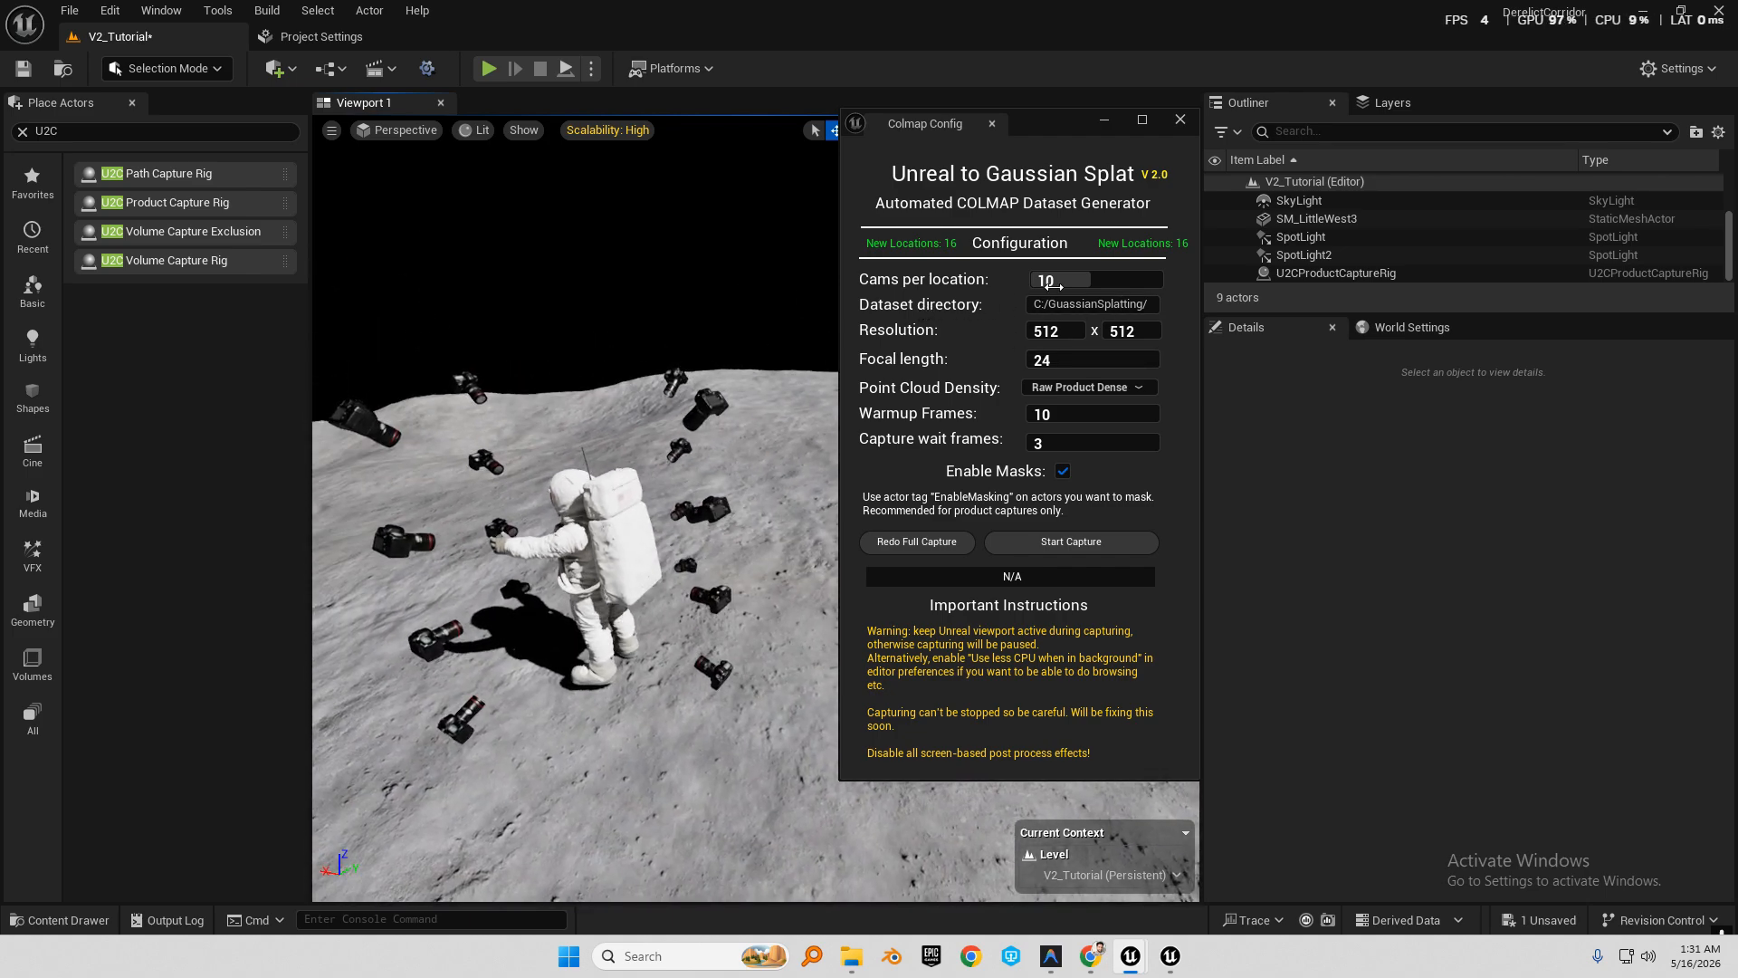
Change the dataset directory to C:/GuassianSplatting/AstroTestMask.
drag(1107, 301, 1193, 304)
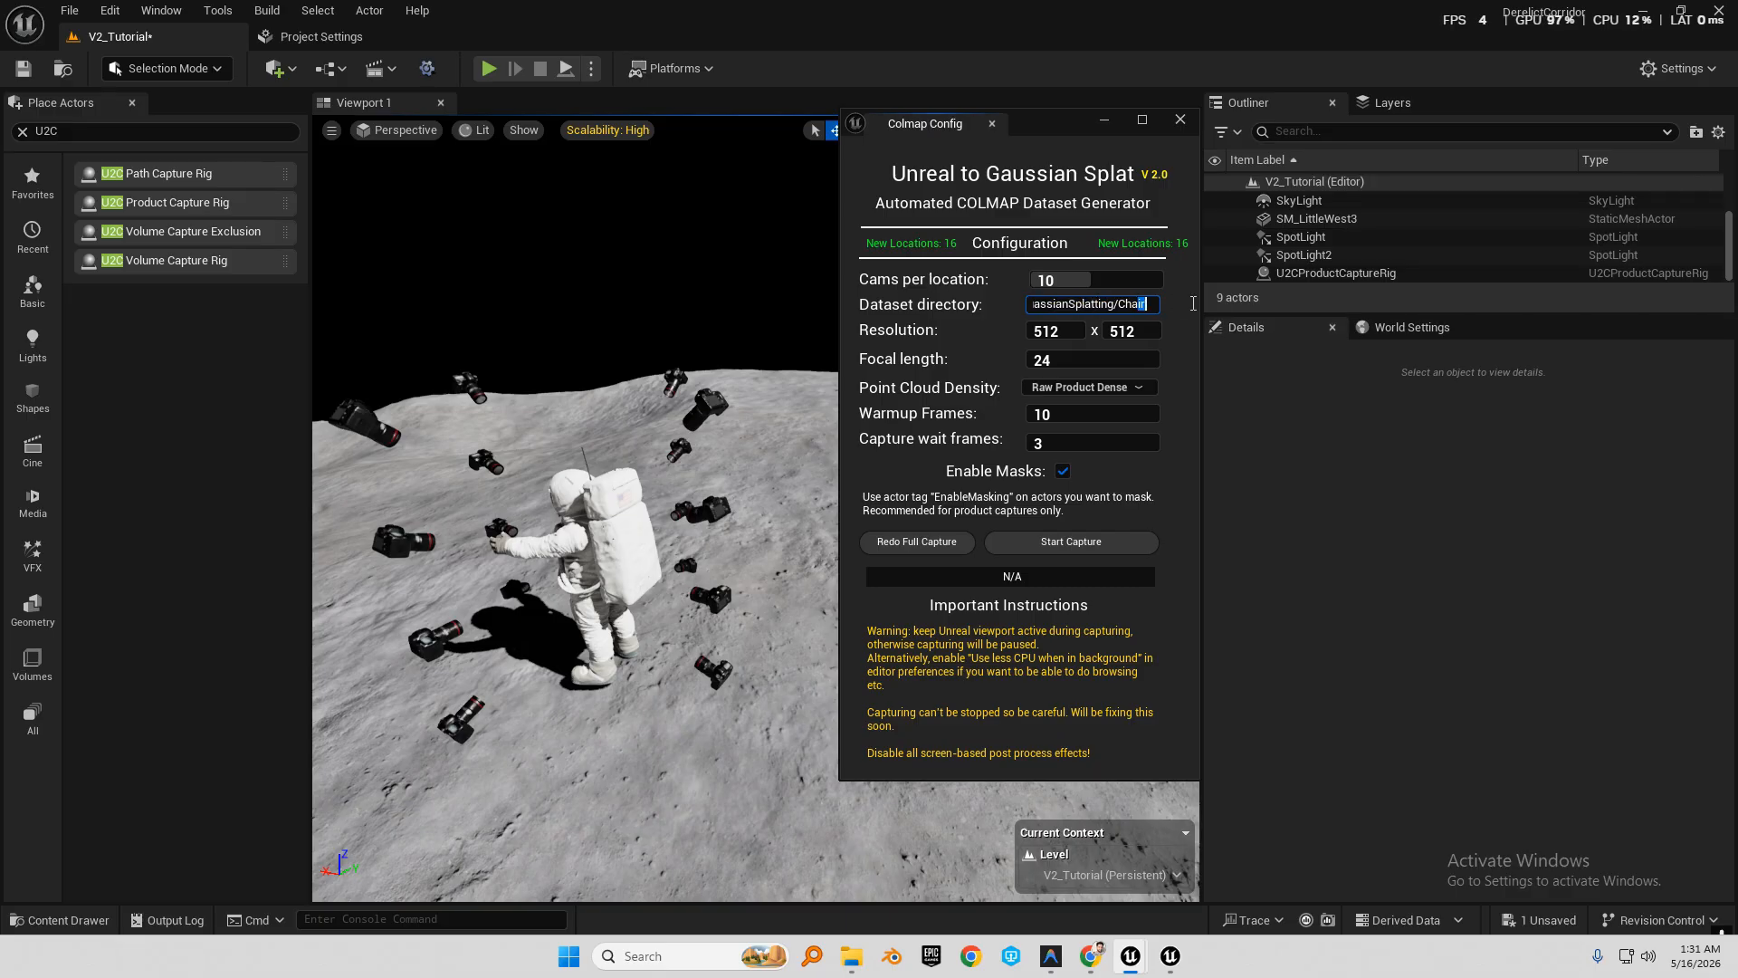
click(1147, 304)
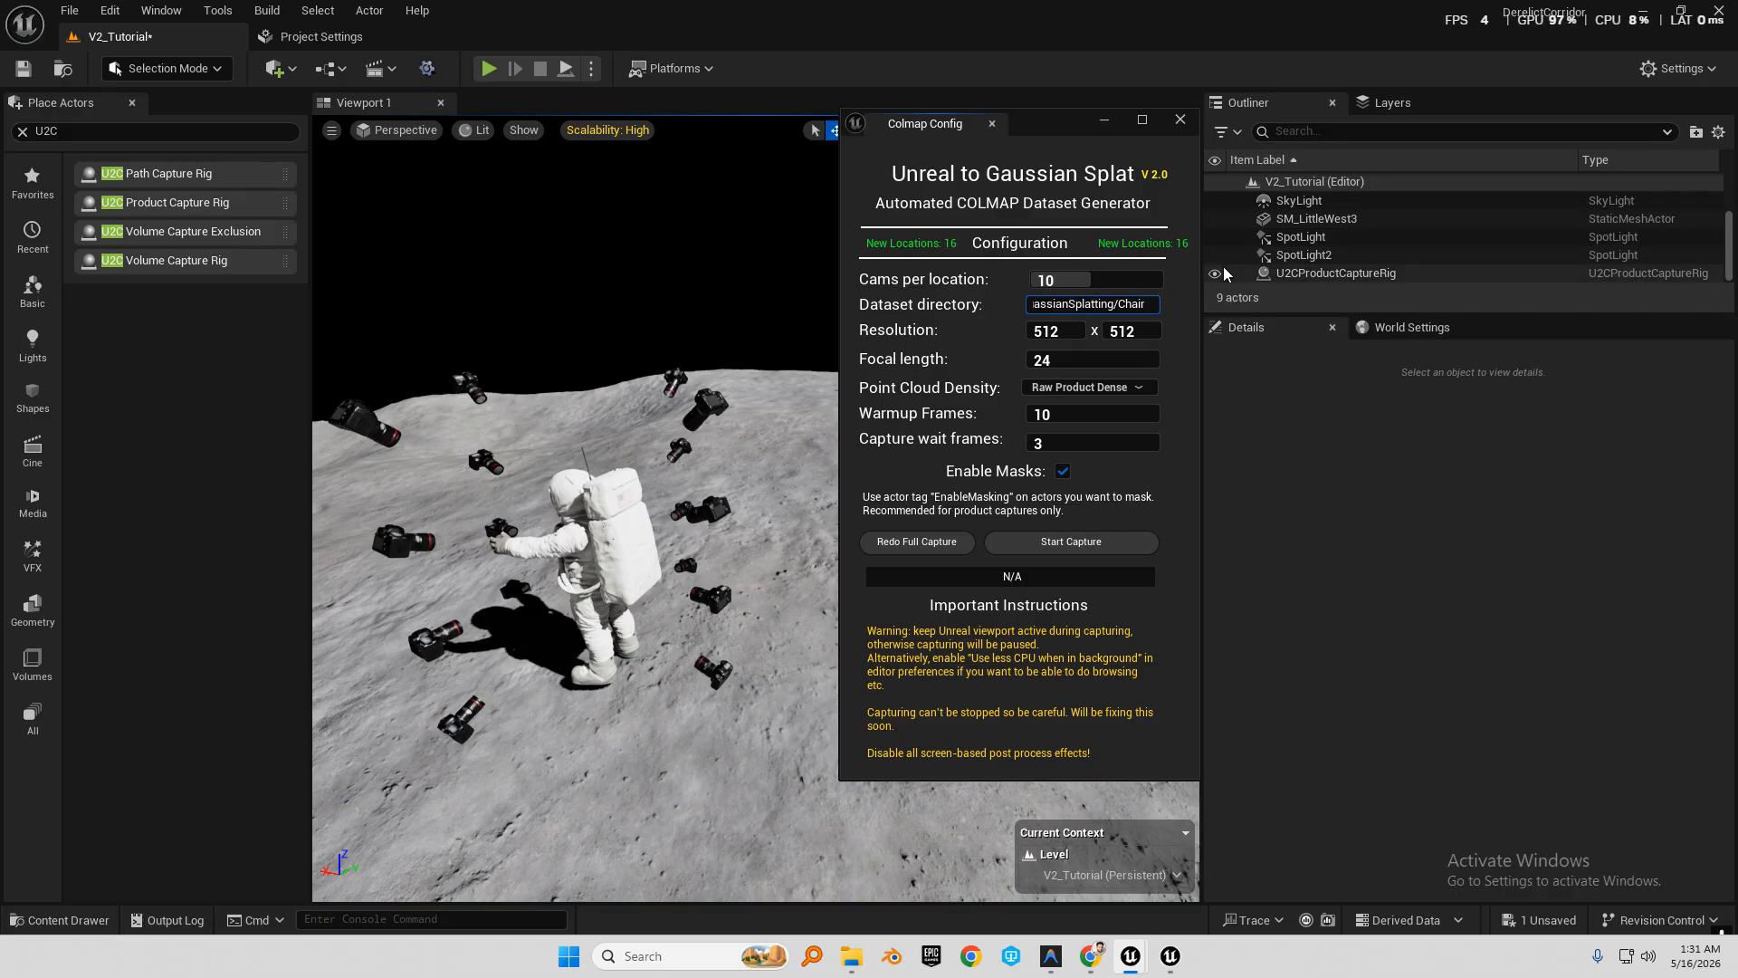
key(BackSpace)
key(BackSpace)
key(BackSpace)
key(BackSpace)
key(BackSpace)
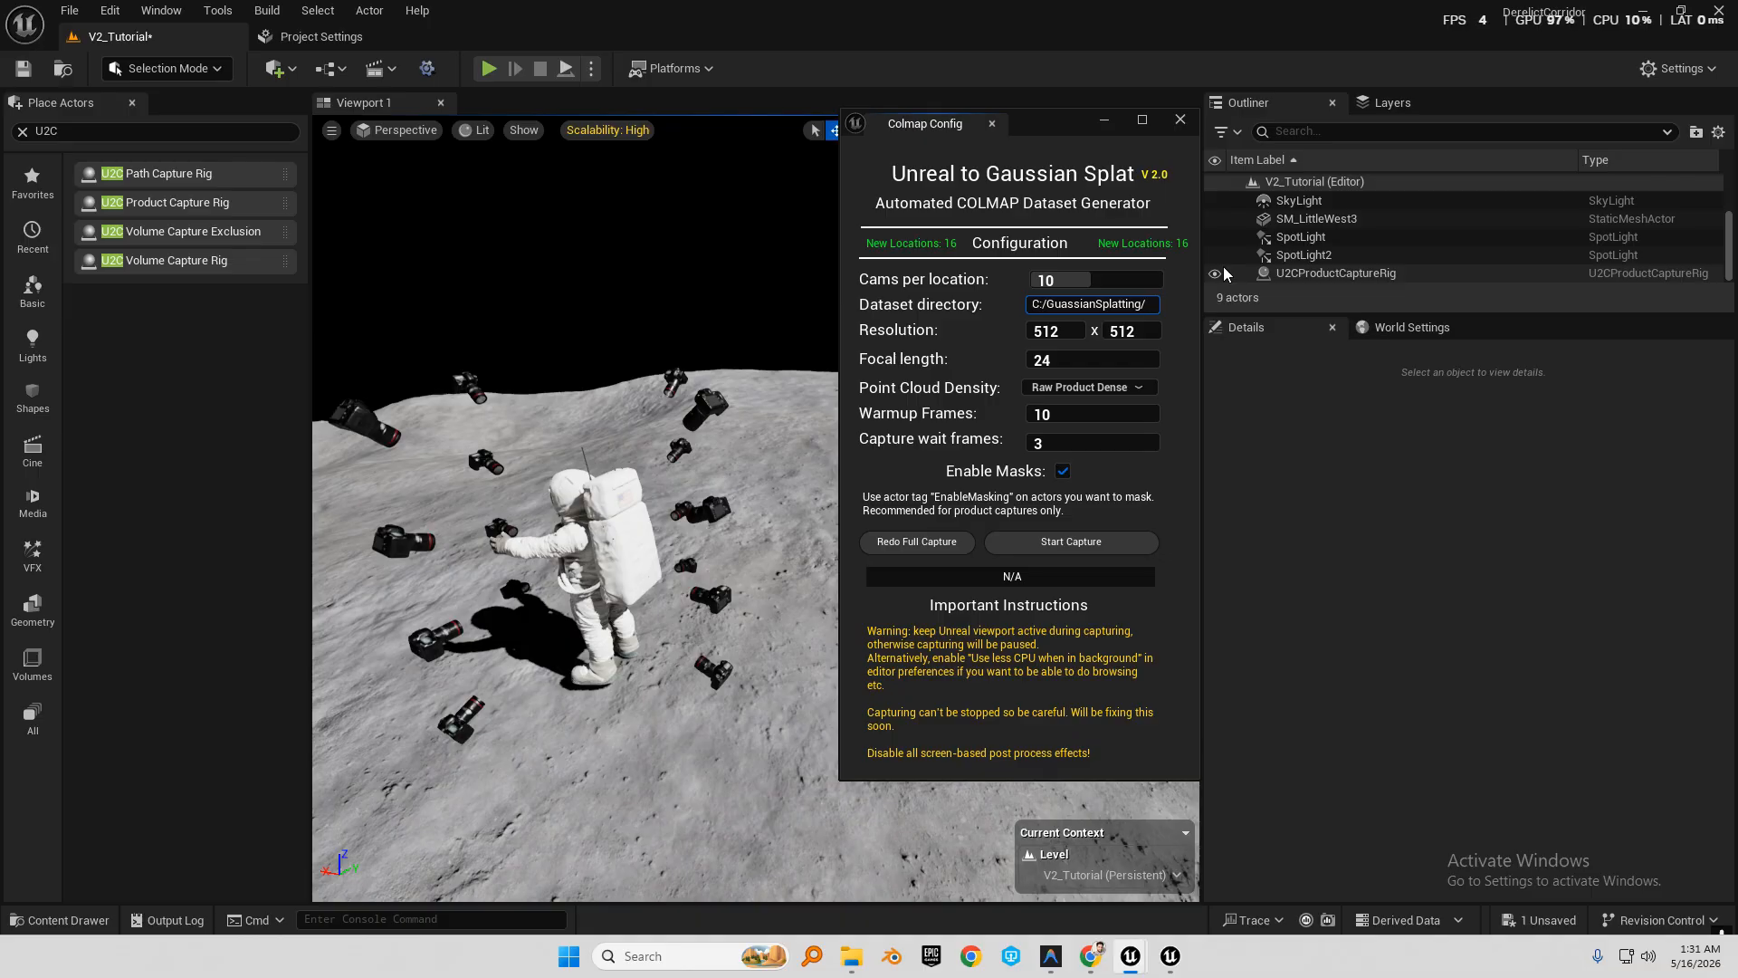
text(Astr)
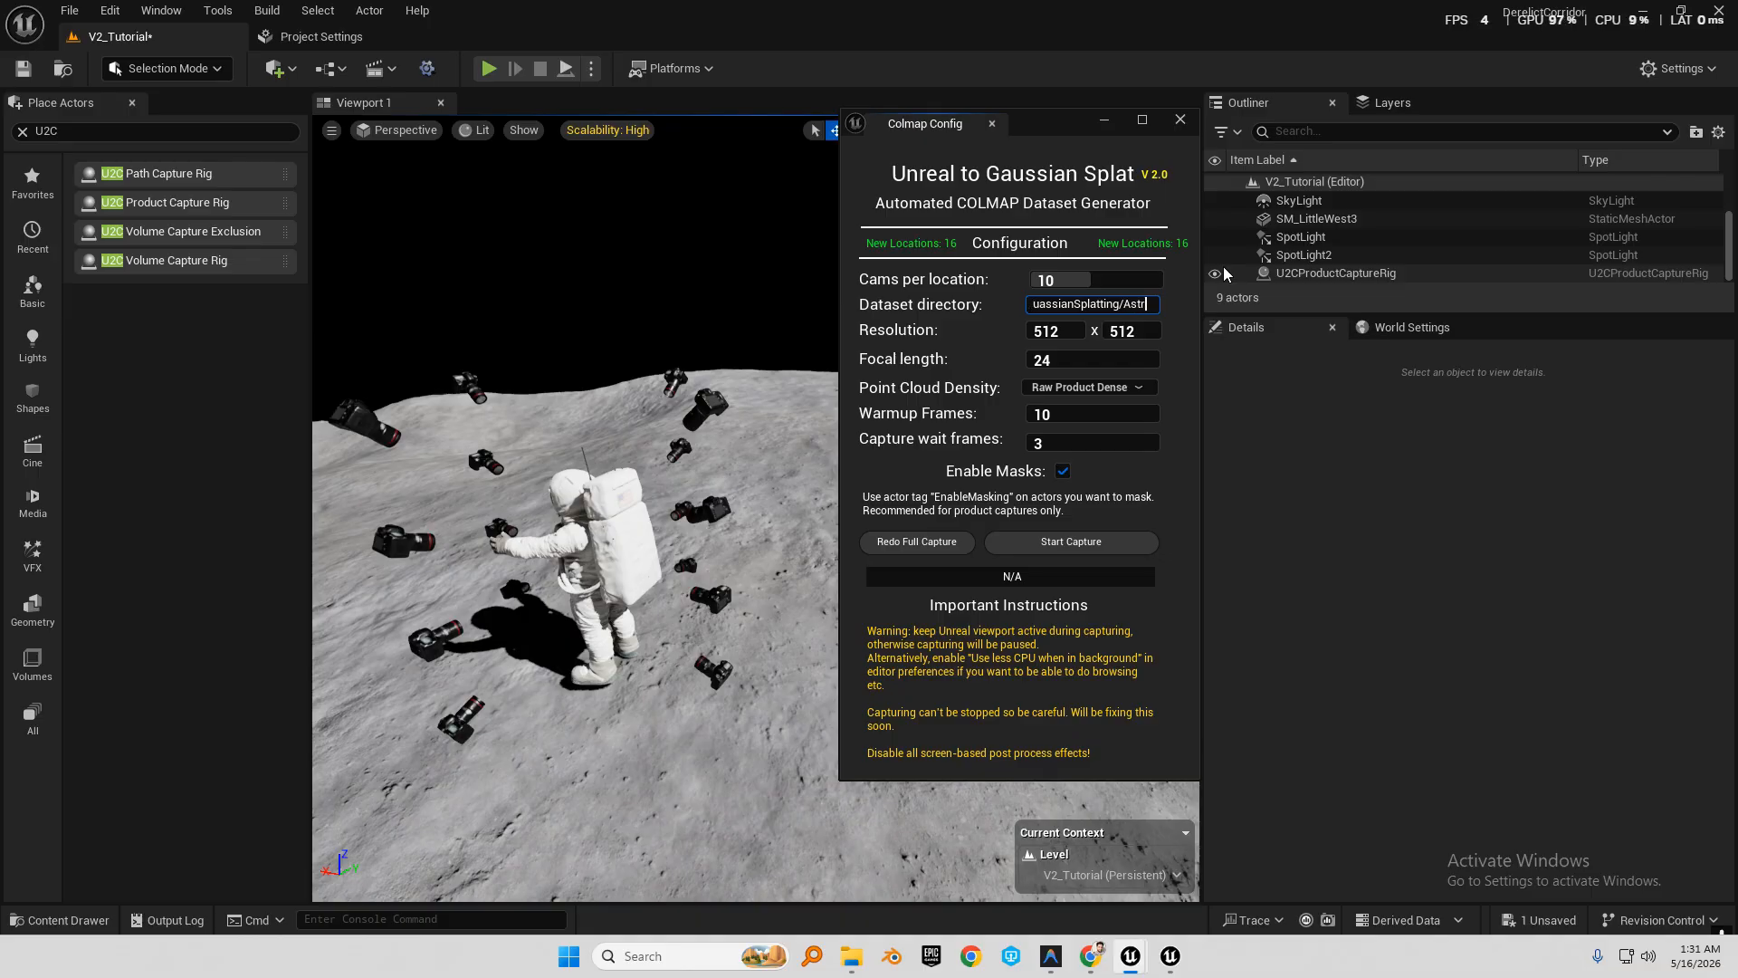
text(oTest<)
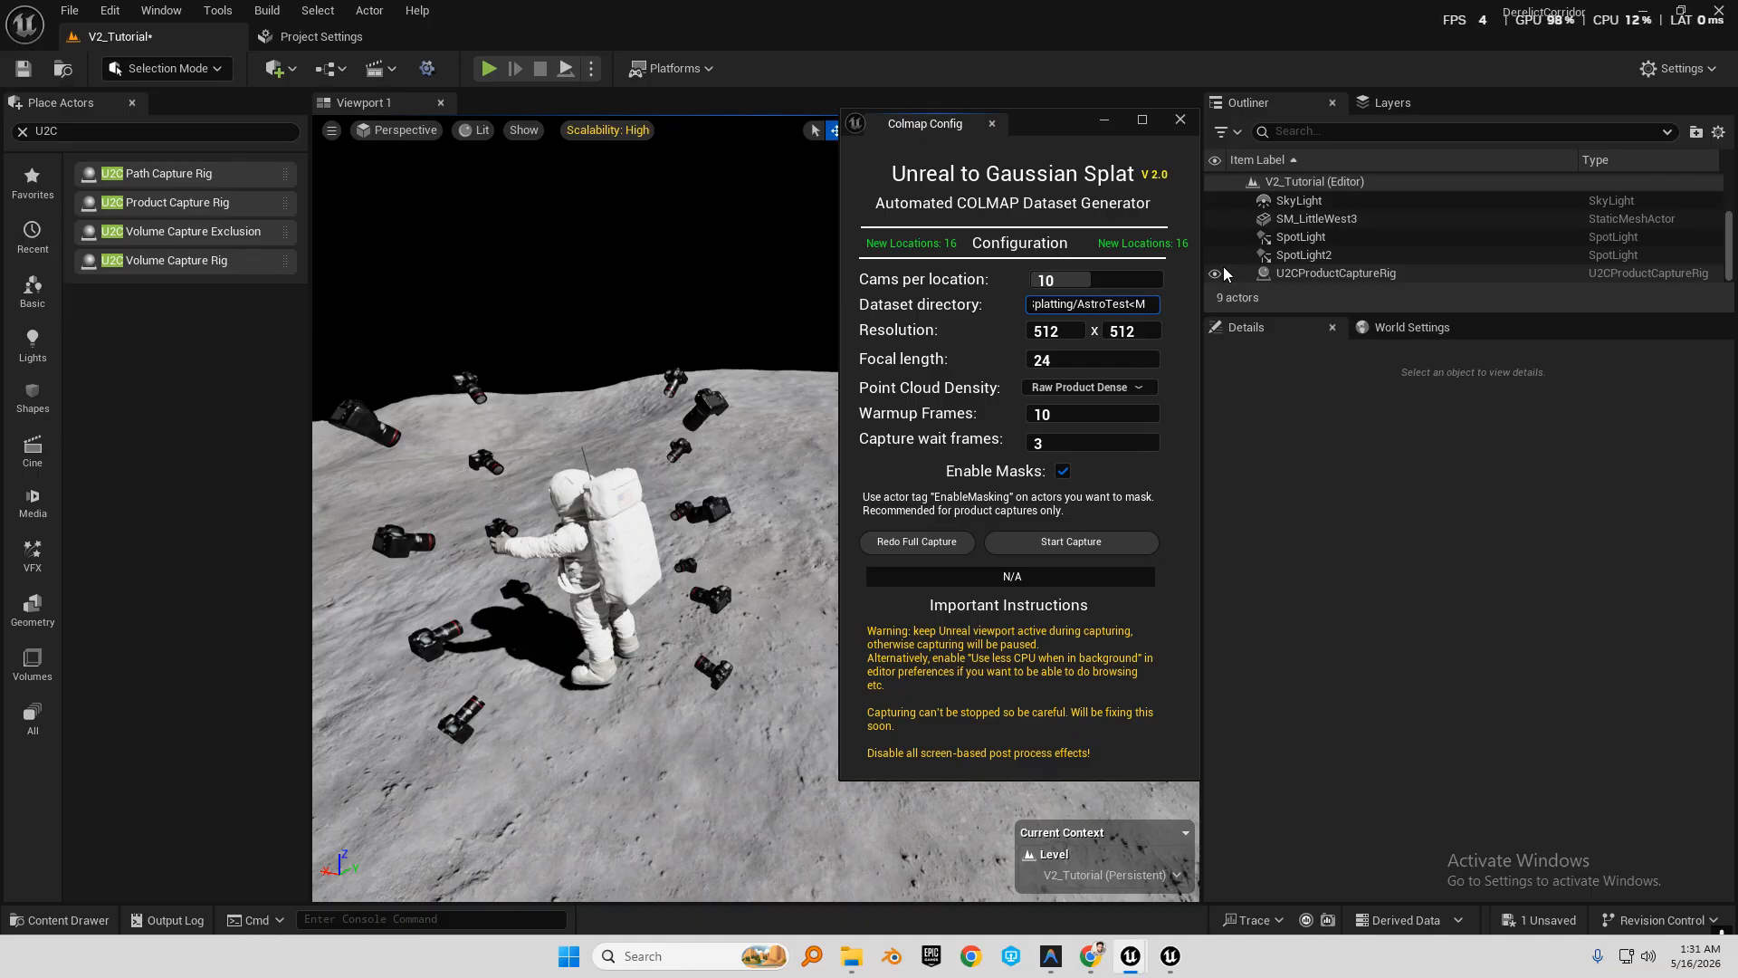
key(BackSpace)
text(Mask)
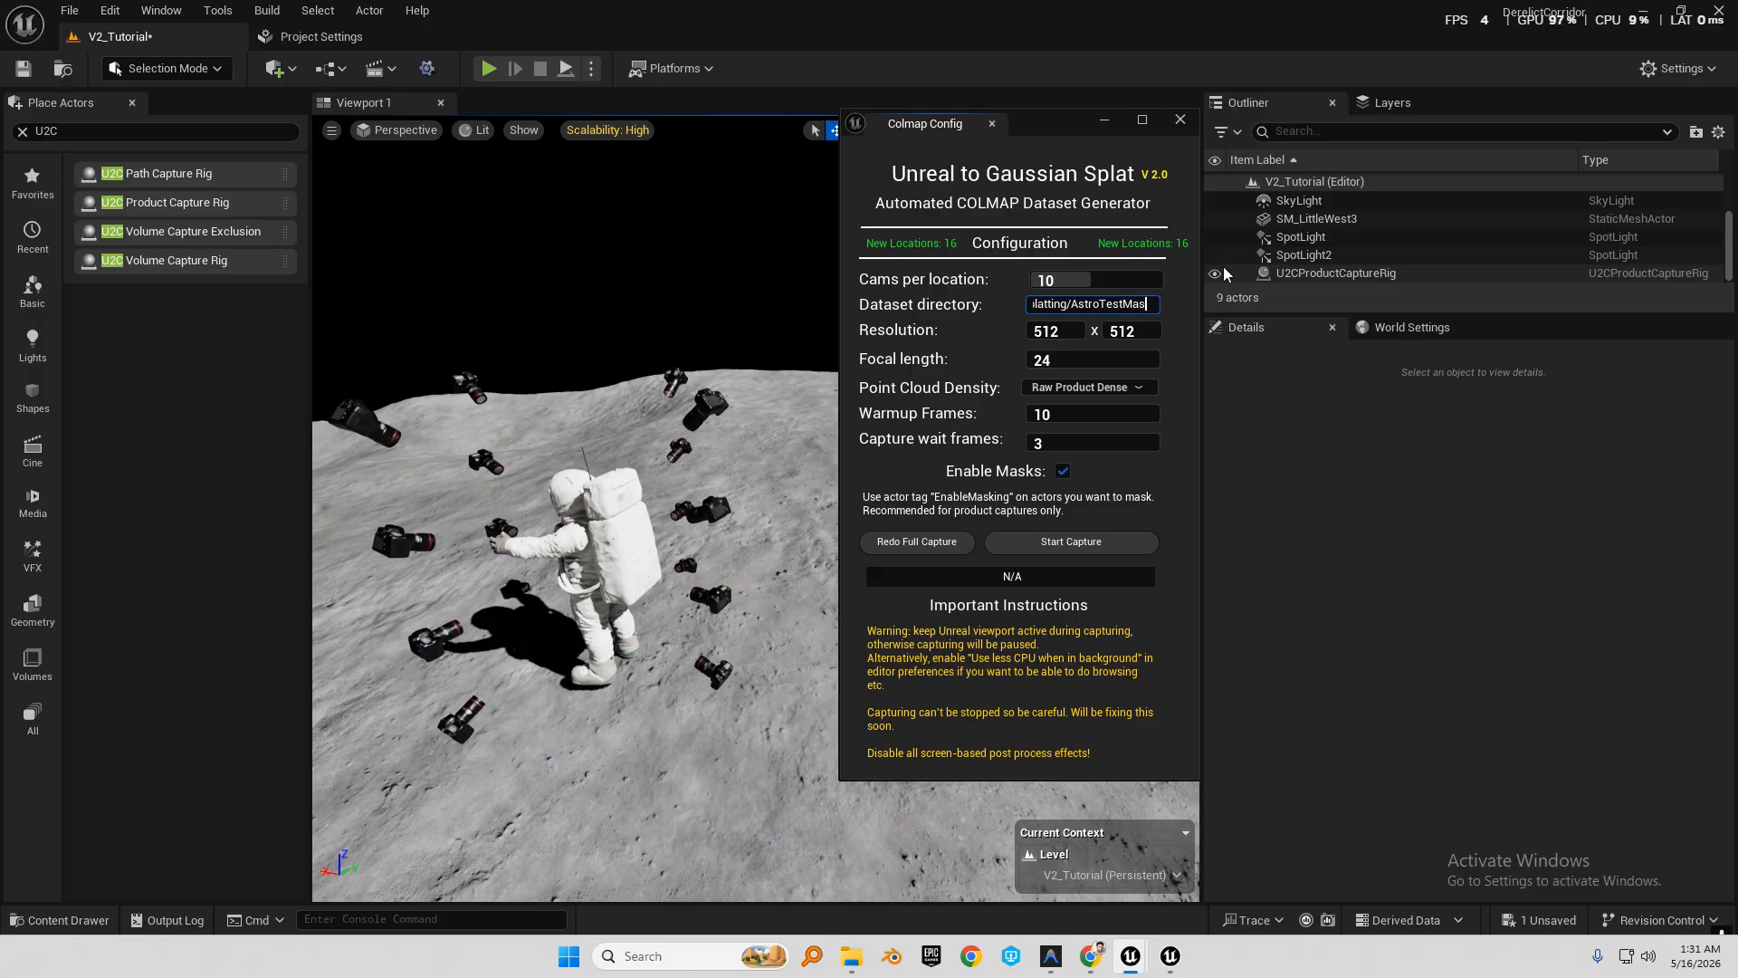
key(Return)
Set the capture resolution to 1024 x 1024.
key(Tab)
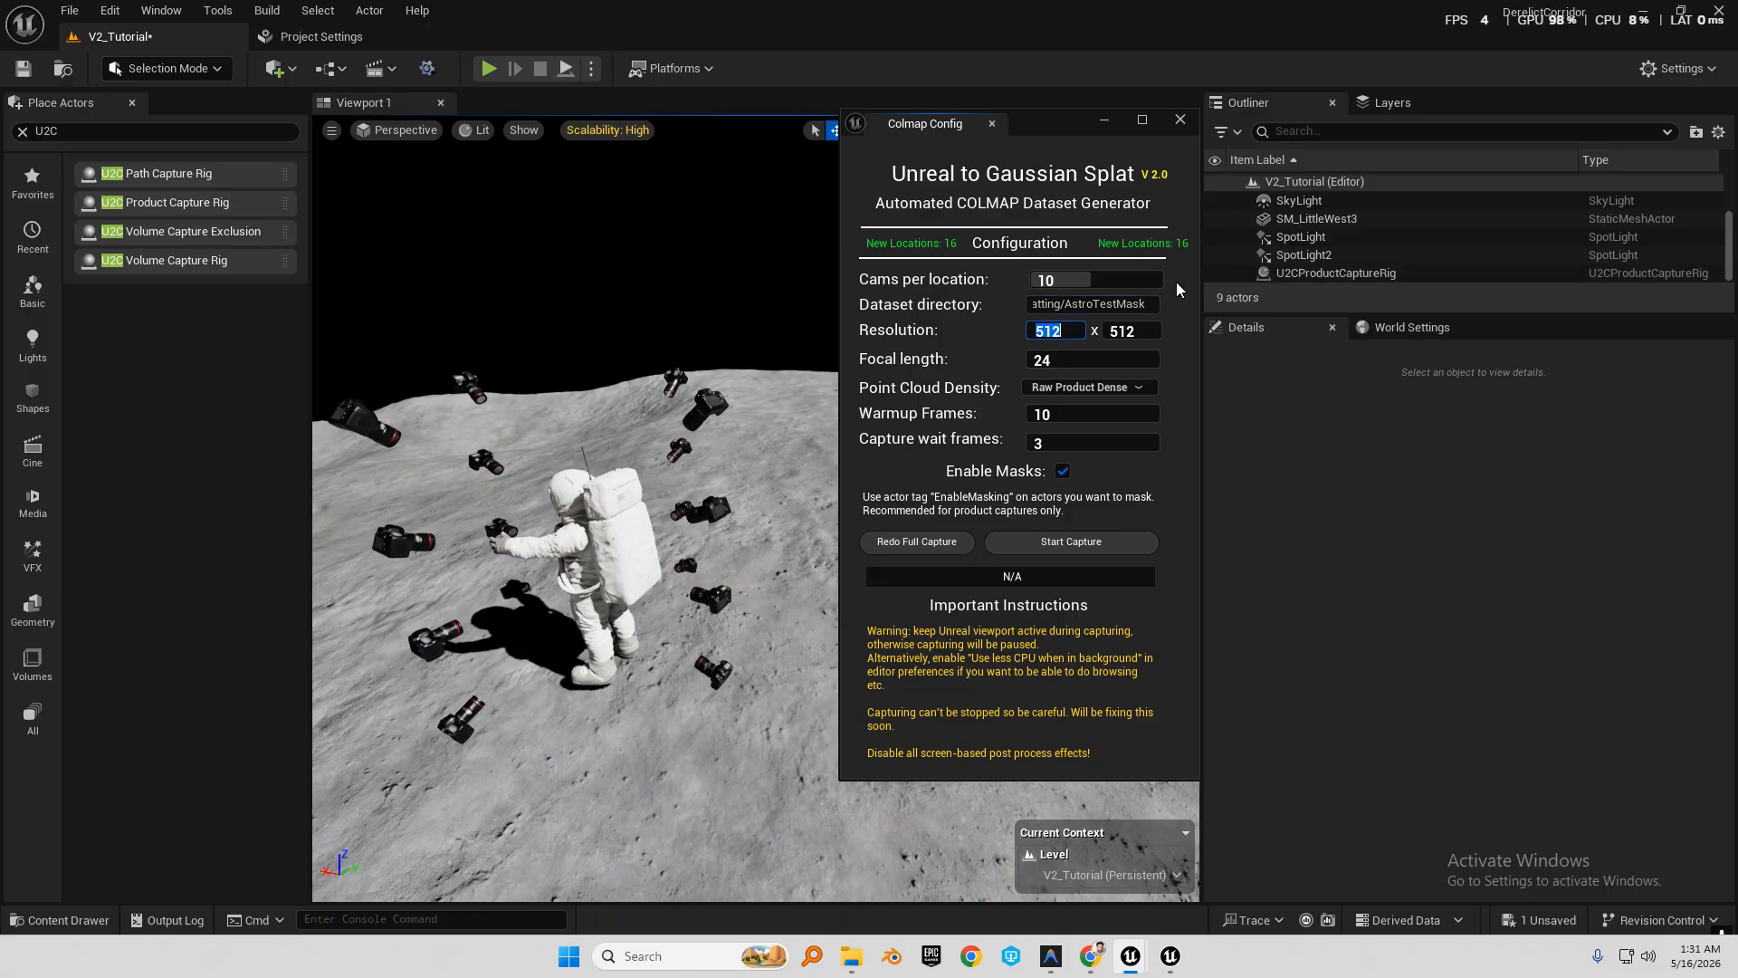
text(1)
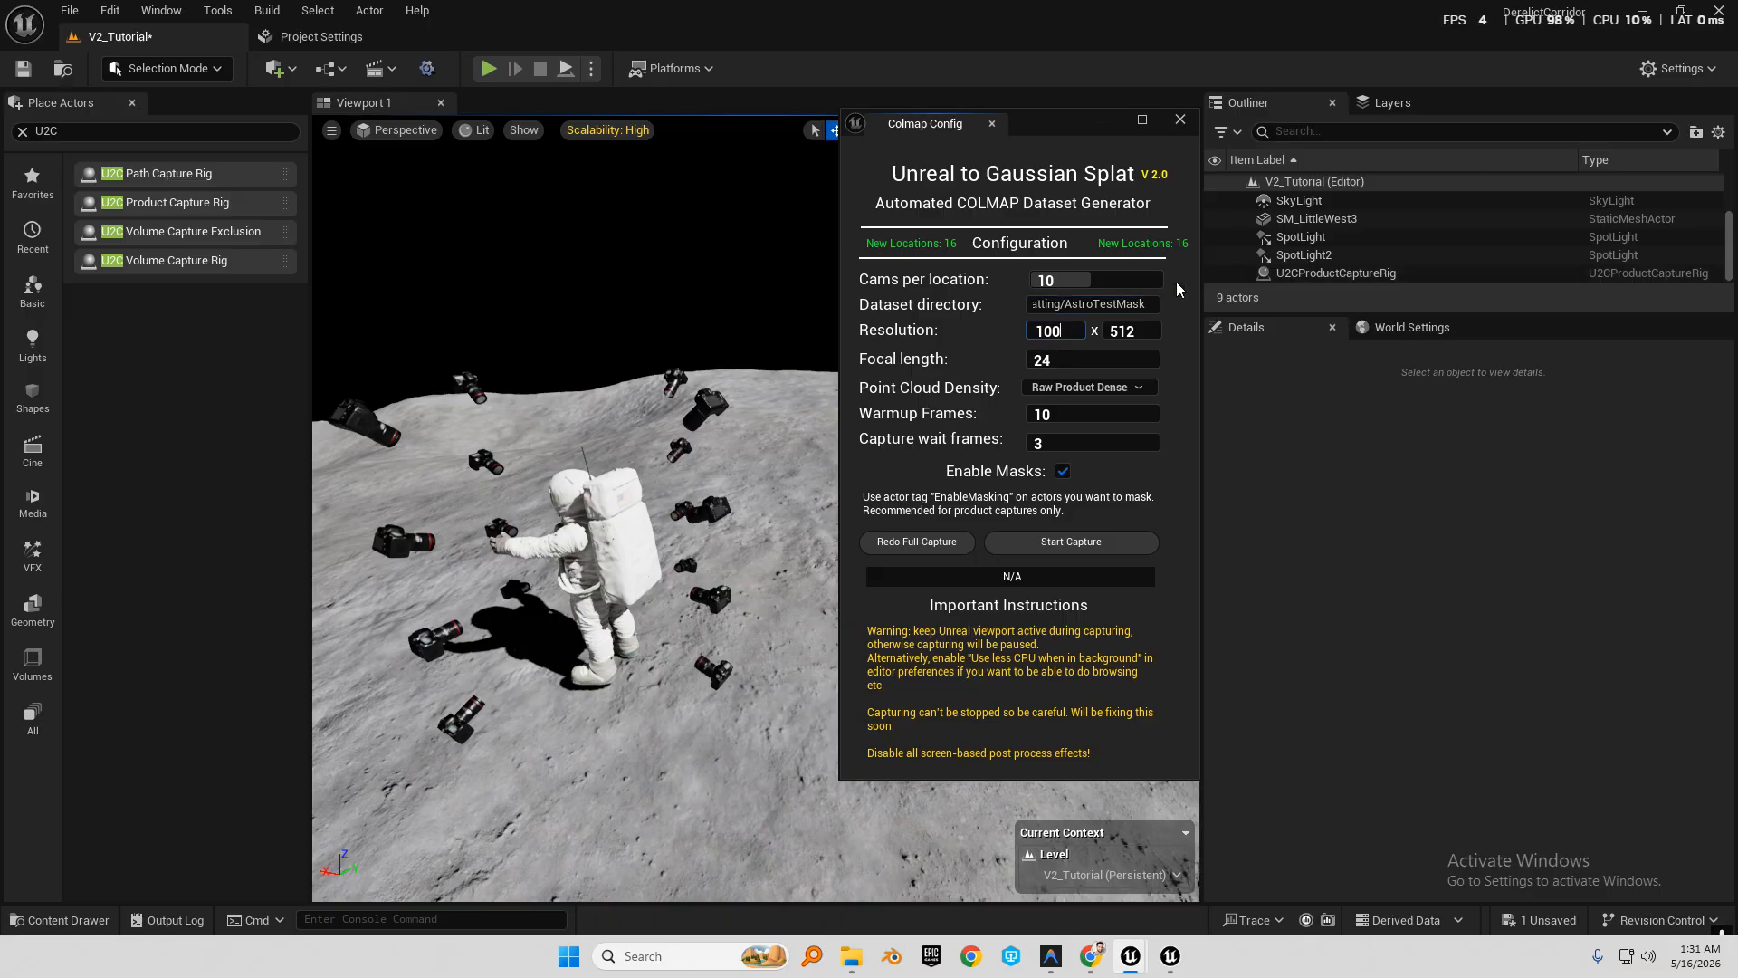
text(024)
key(Tab)
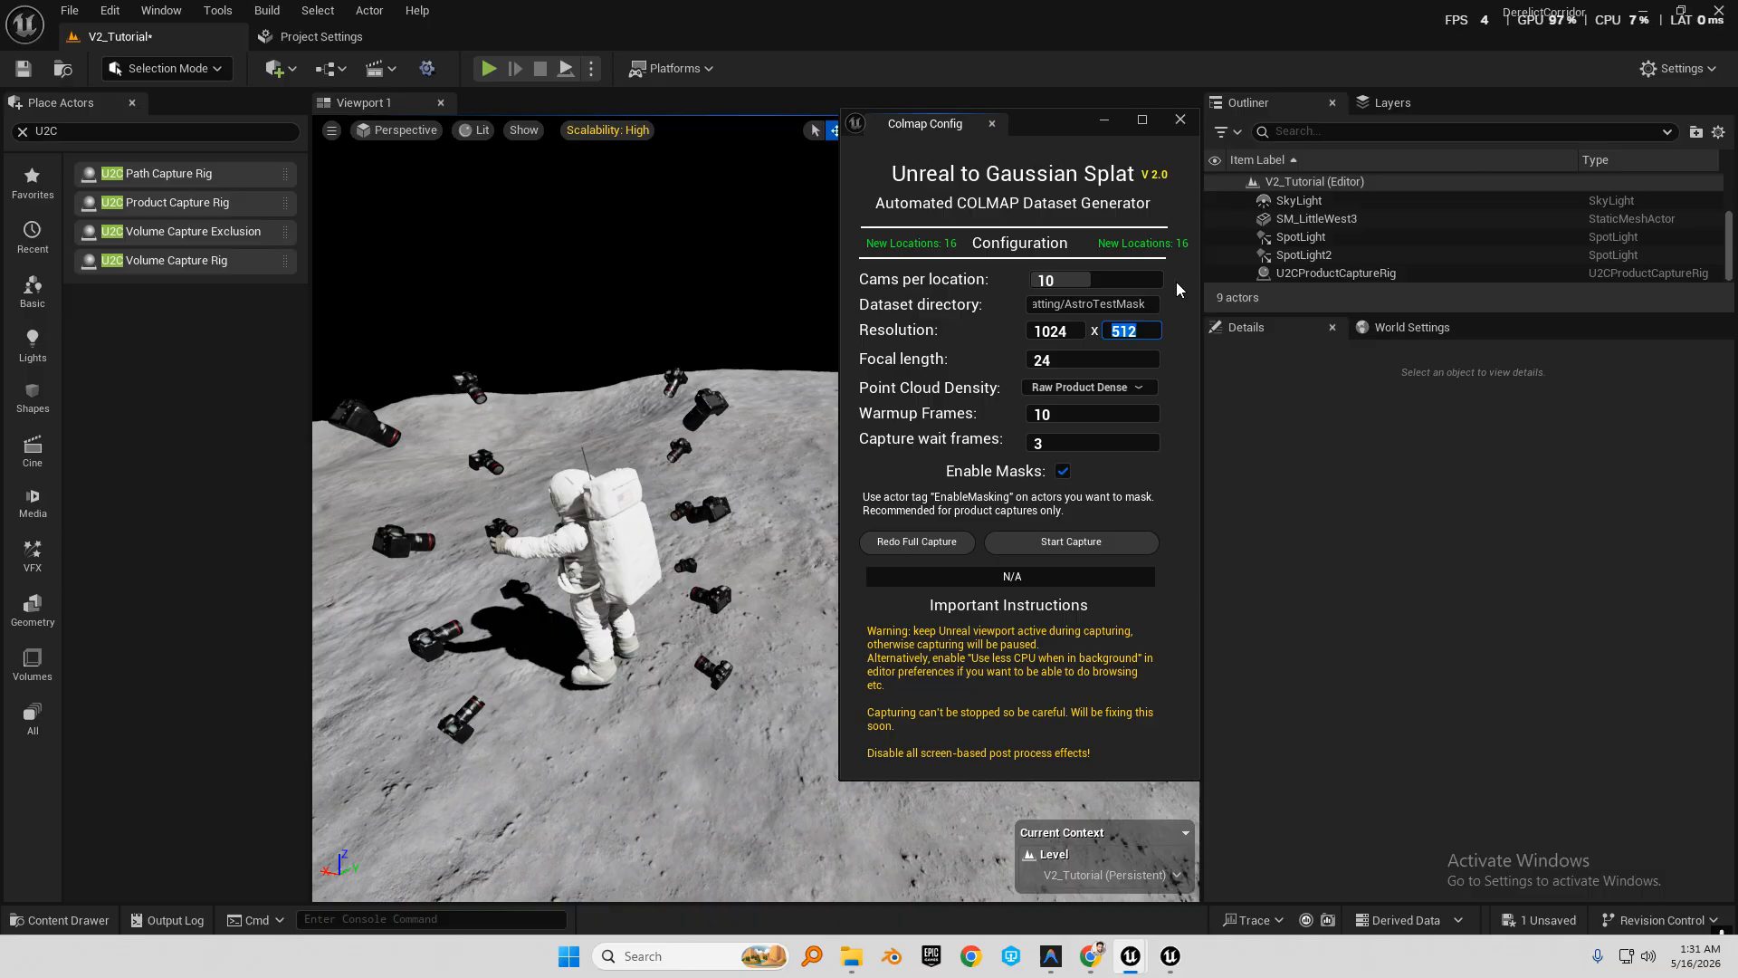
text(1024)
key(Return)
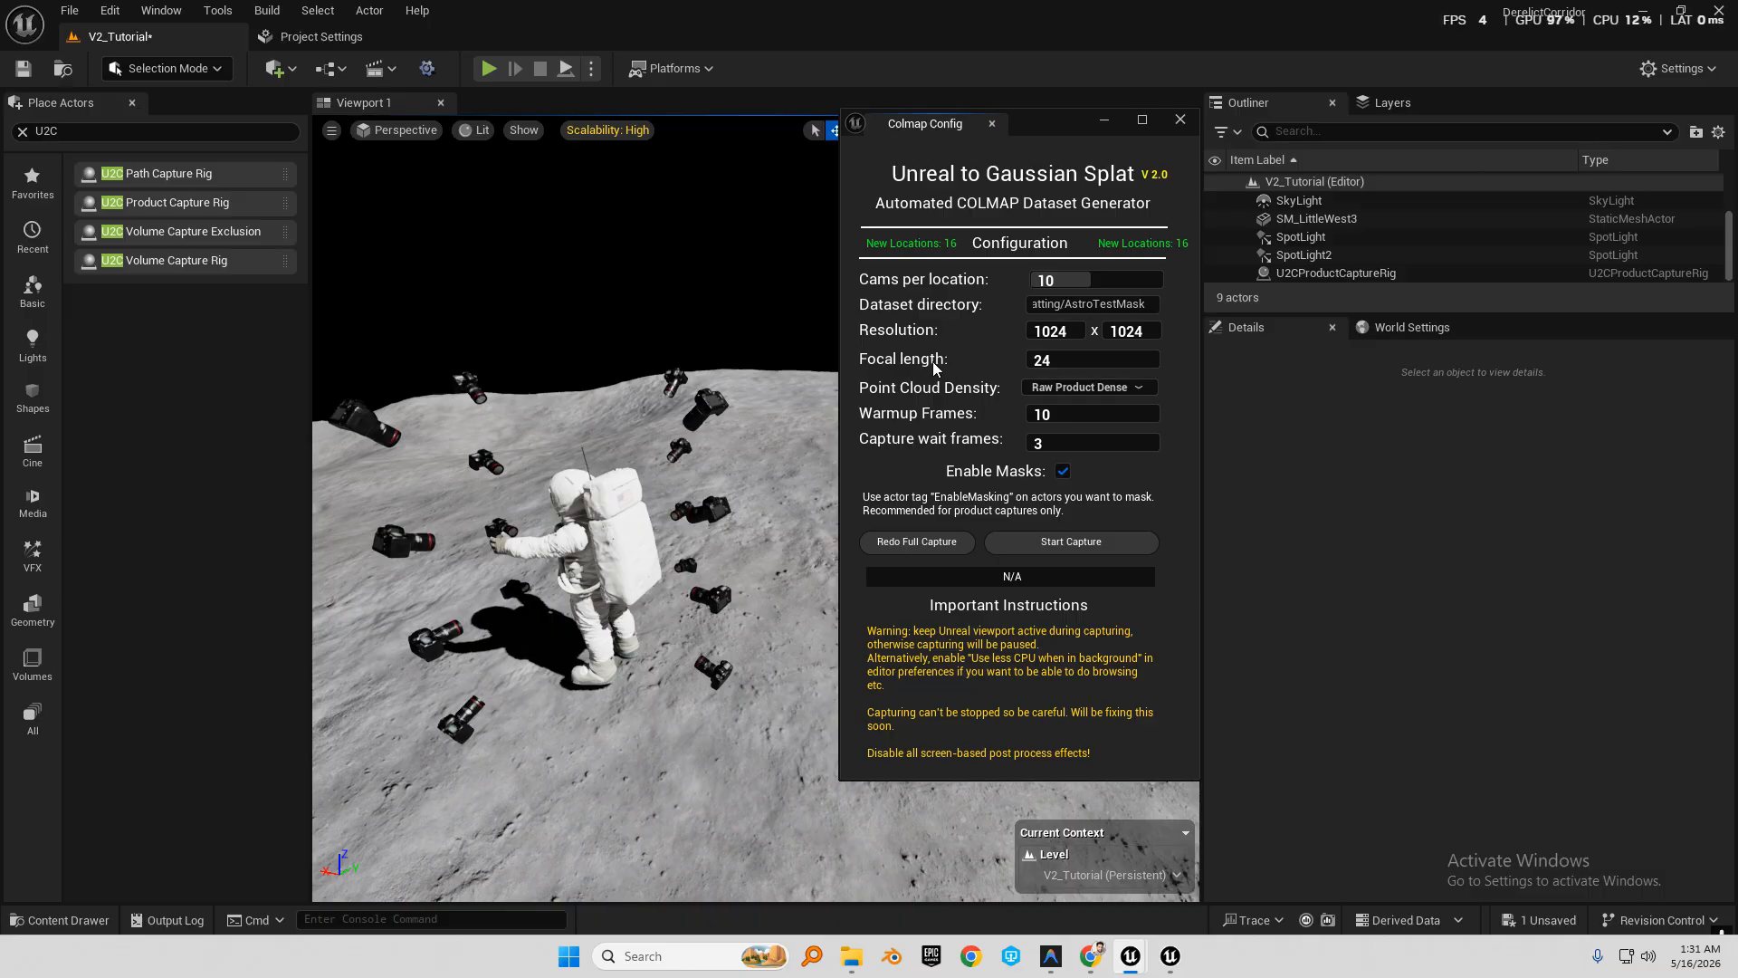
Set the focal length to 24 and choose the Raw Product Dense point cloud density with 128 x 128 rays.
click(1062, 361)
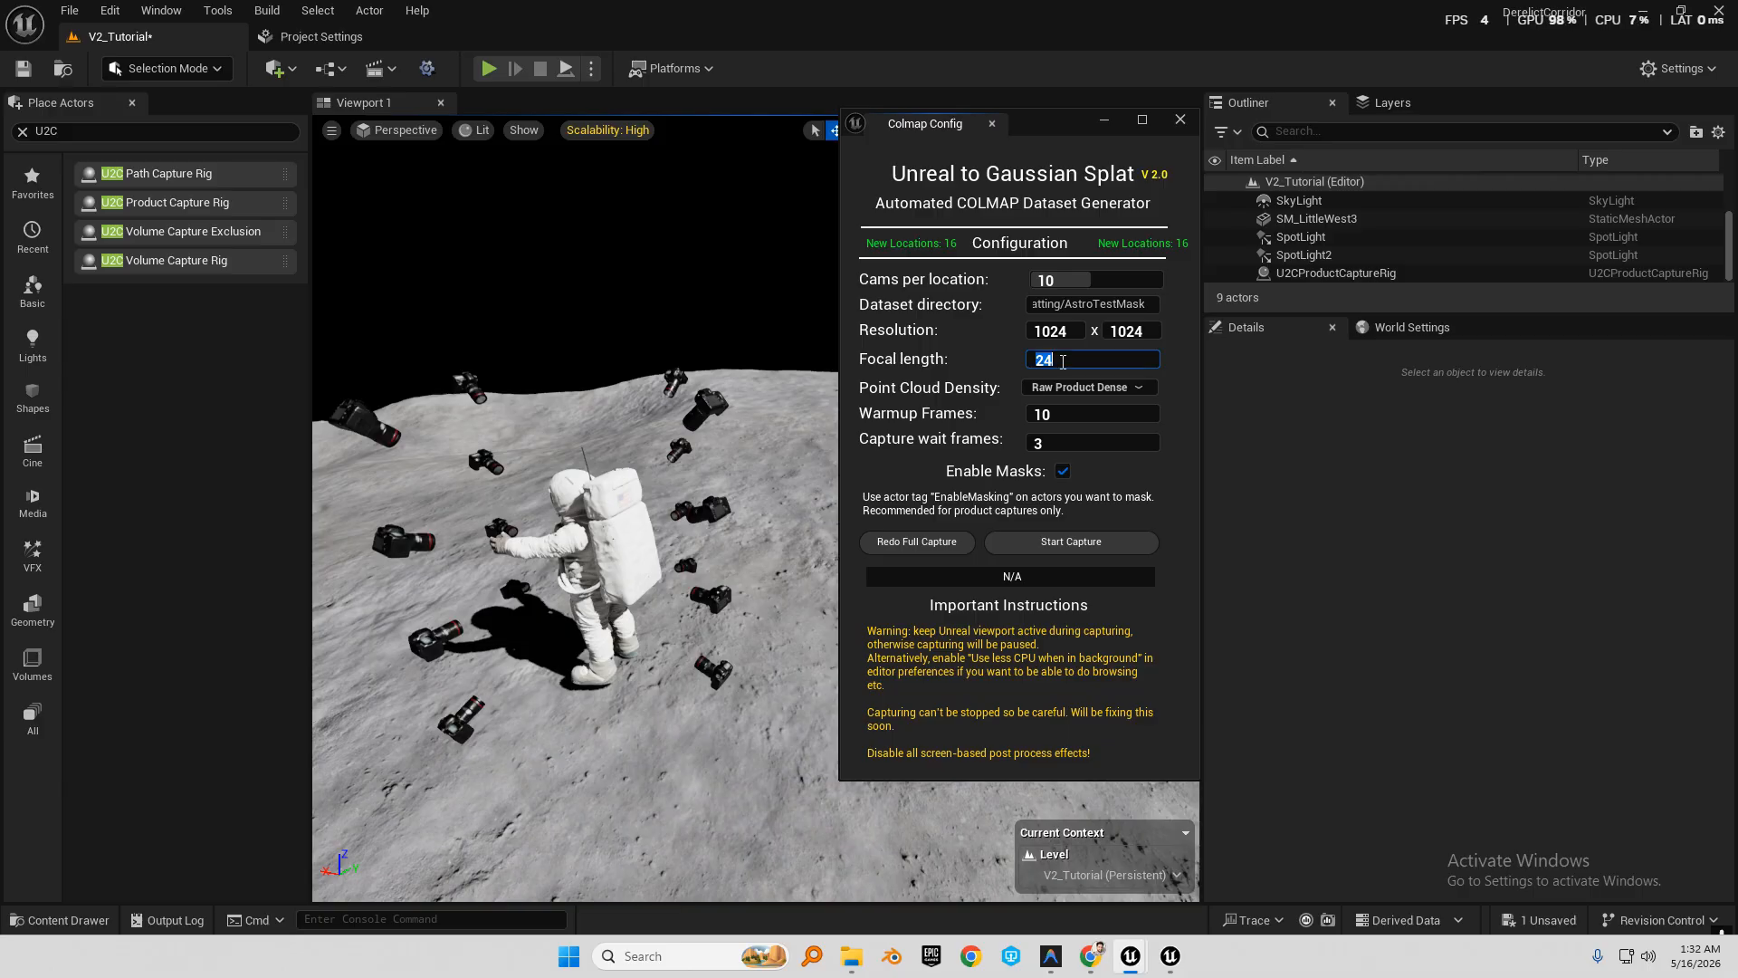
text(12)
click(1068, 359)
text(24)
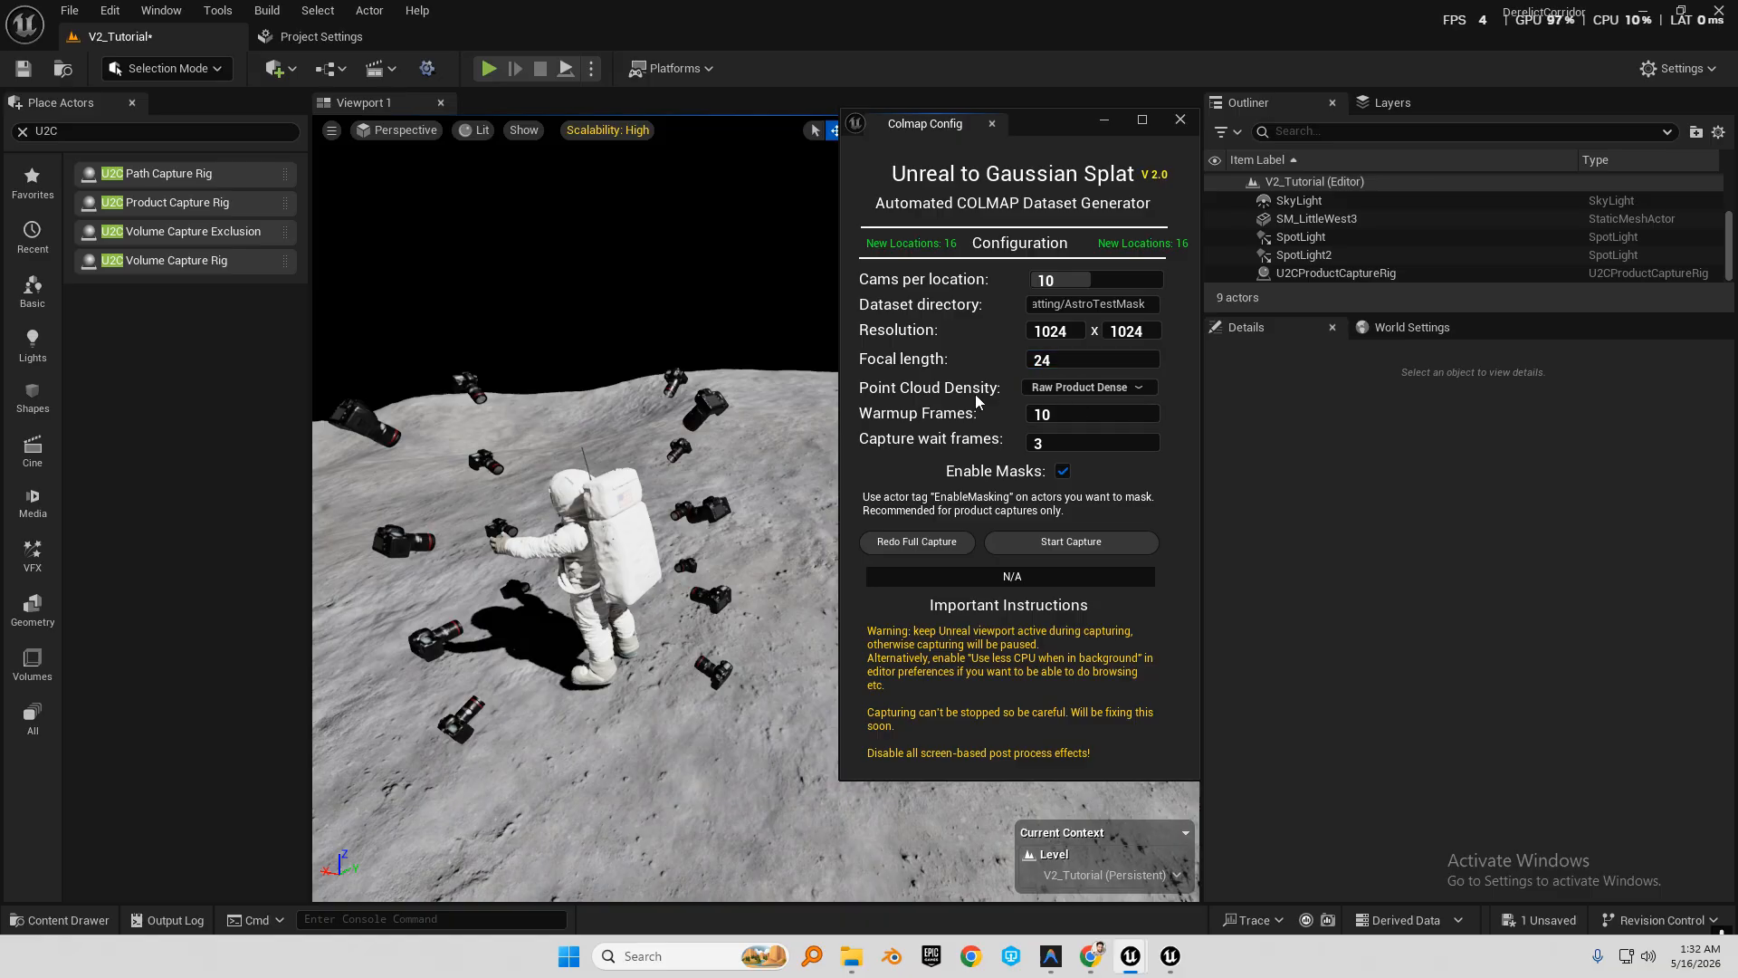
click(1085, 387)
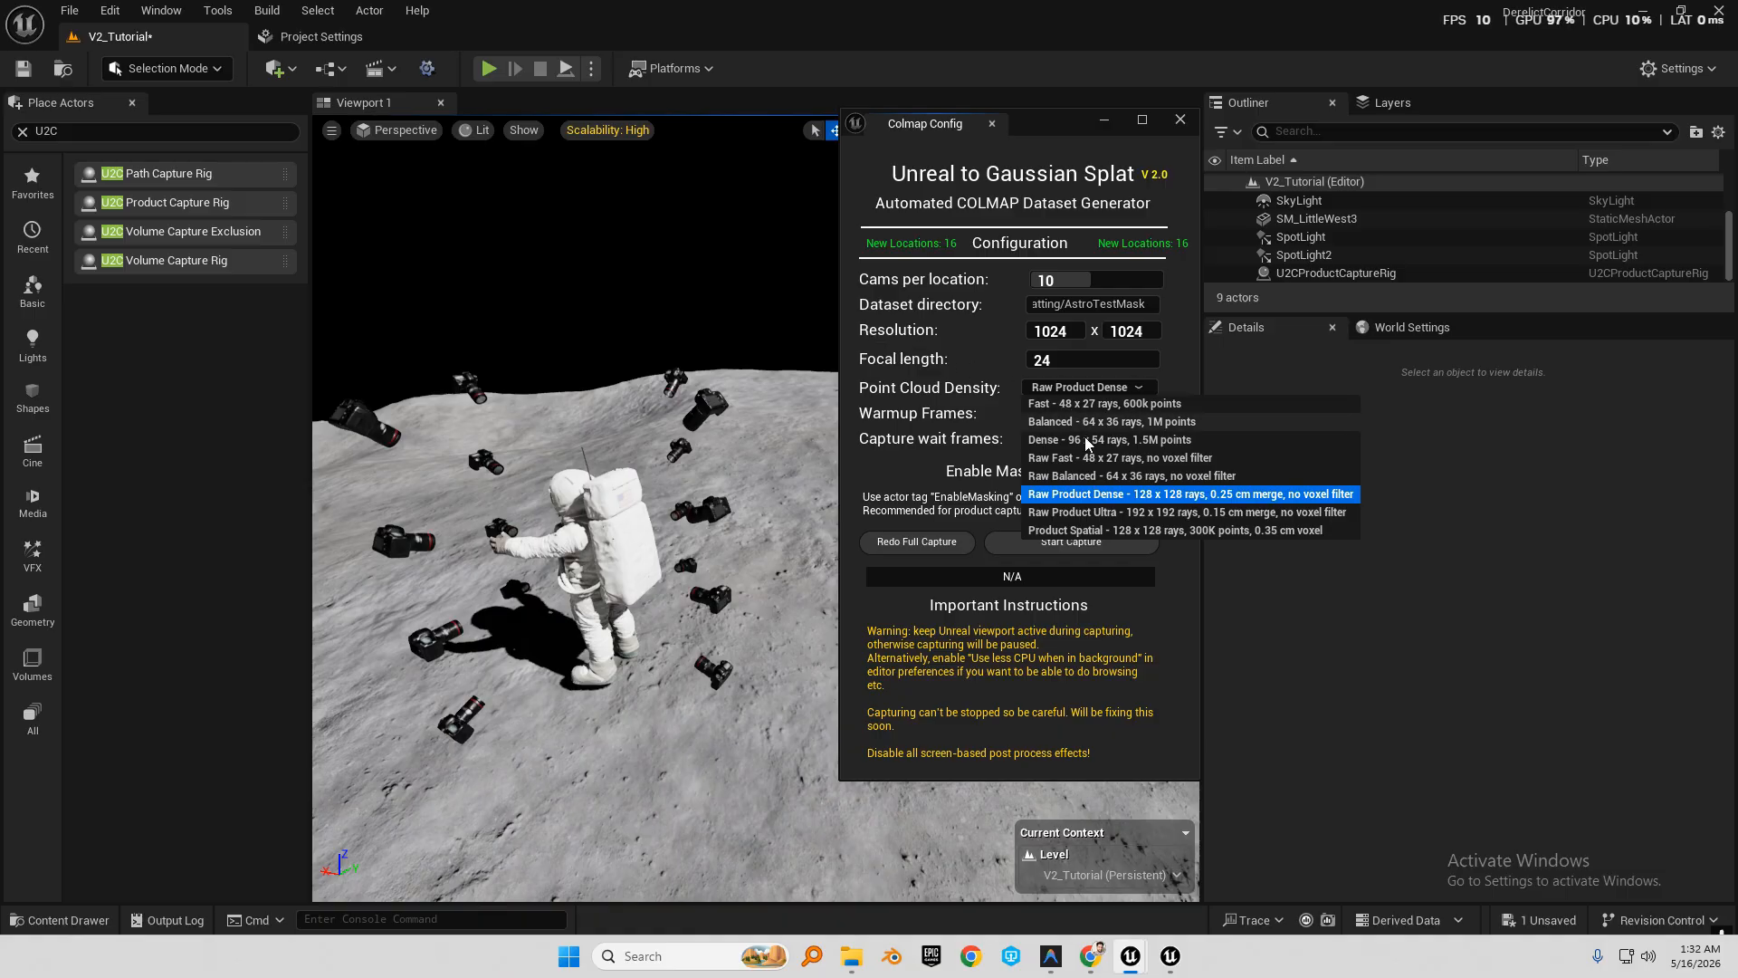
click(1097, 496)
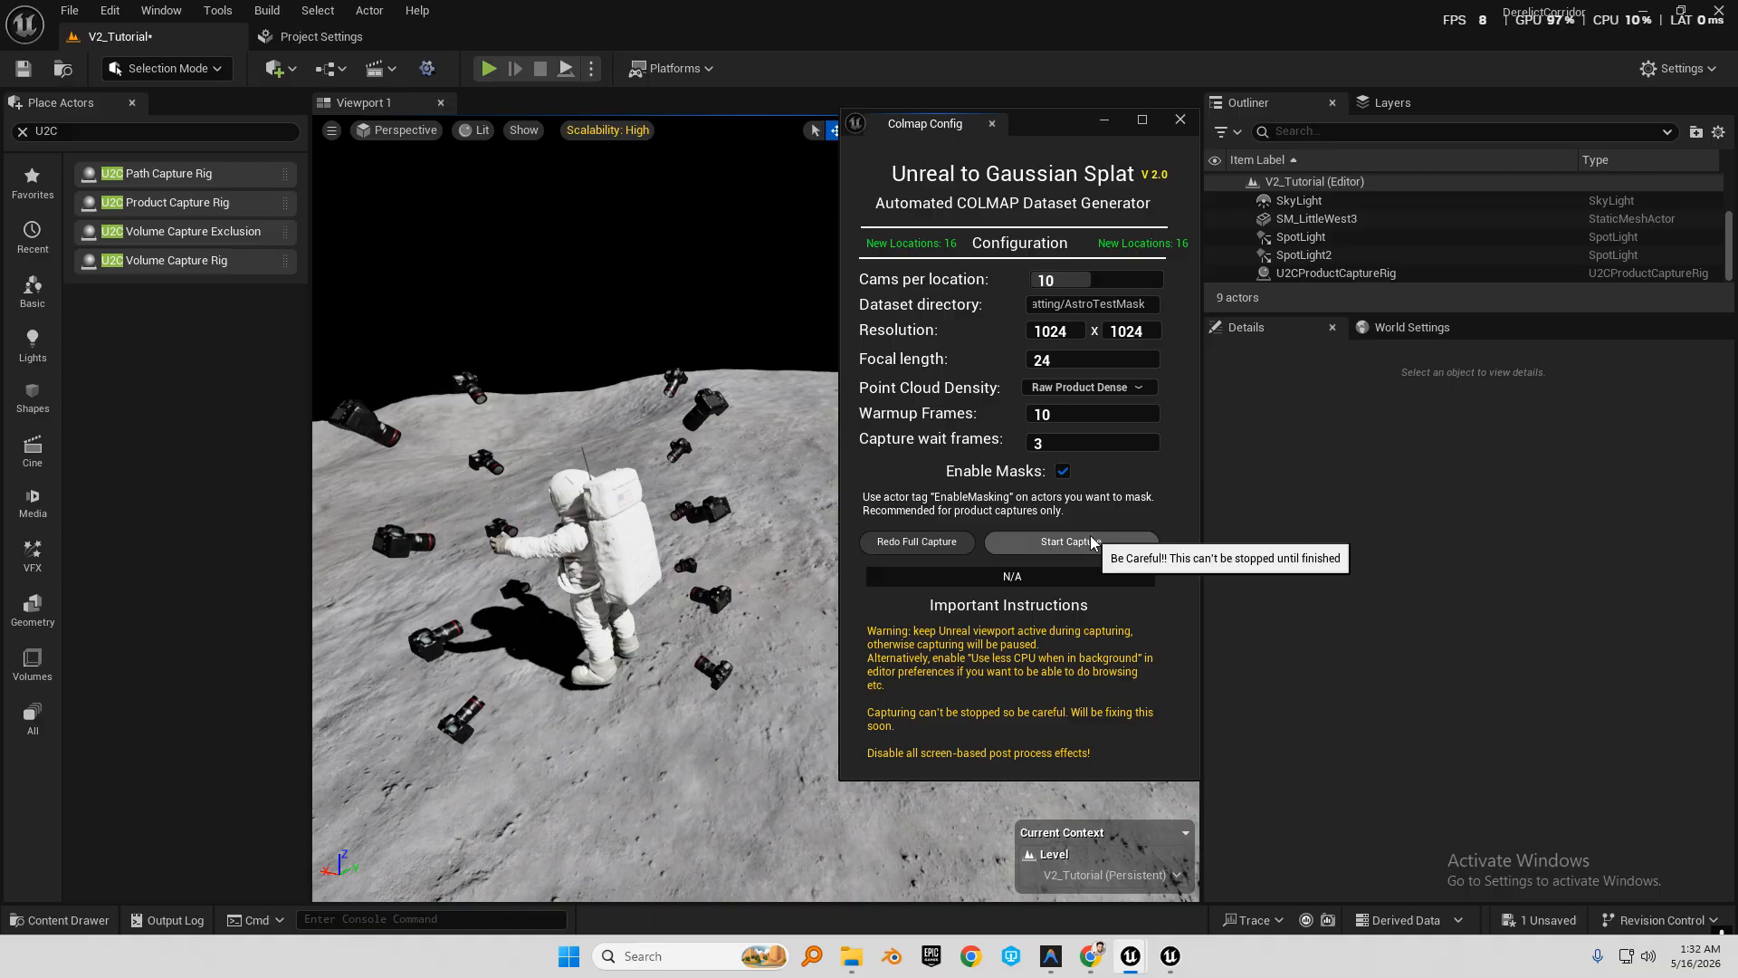
right_drag(667, 417, 632, 351)
key(s)
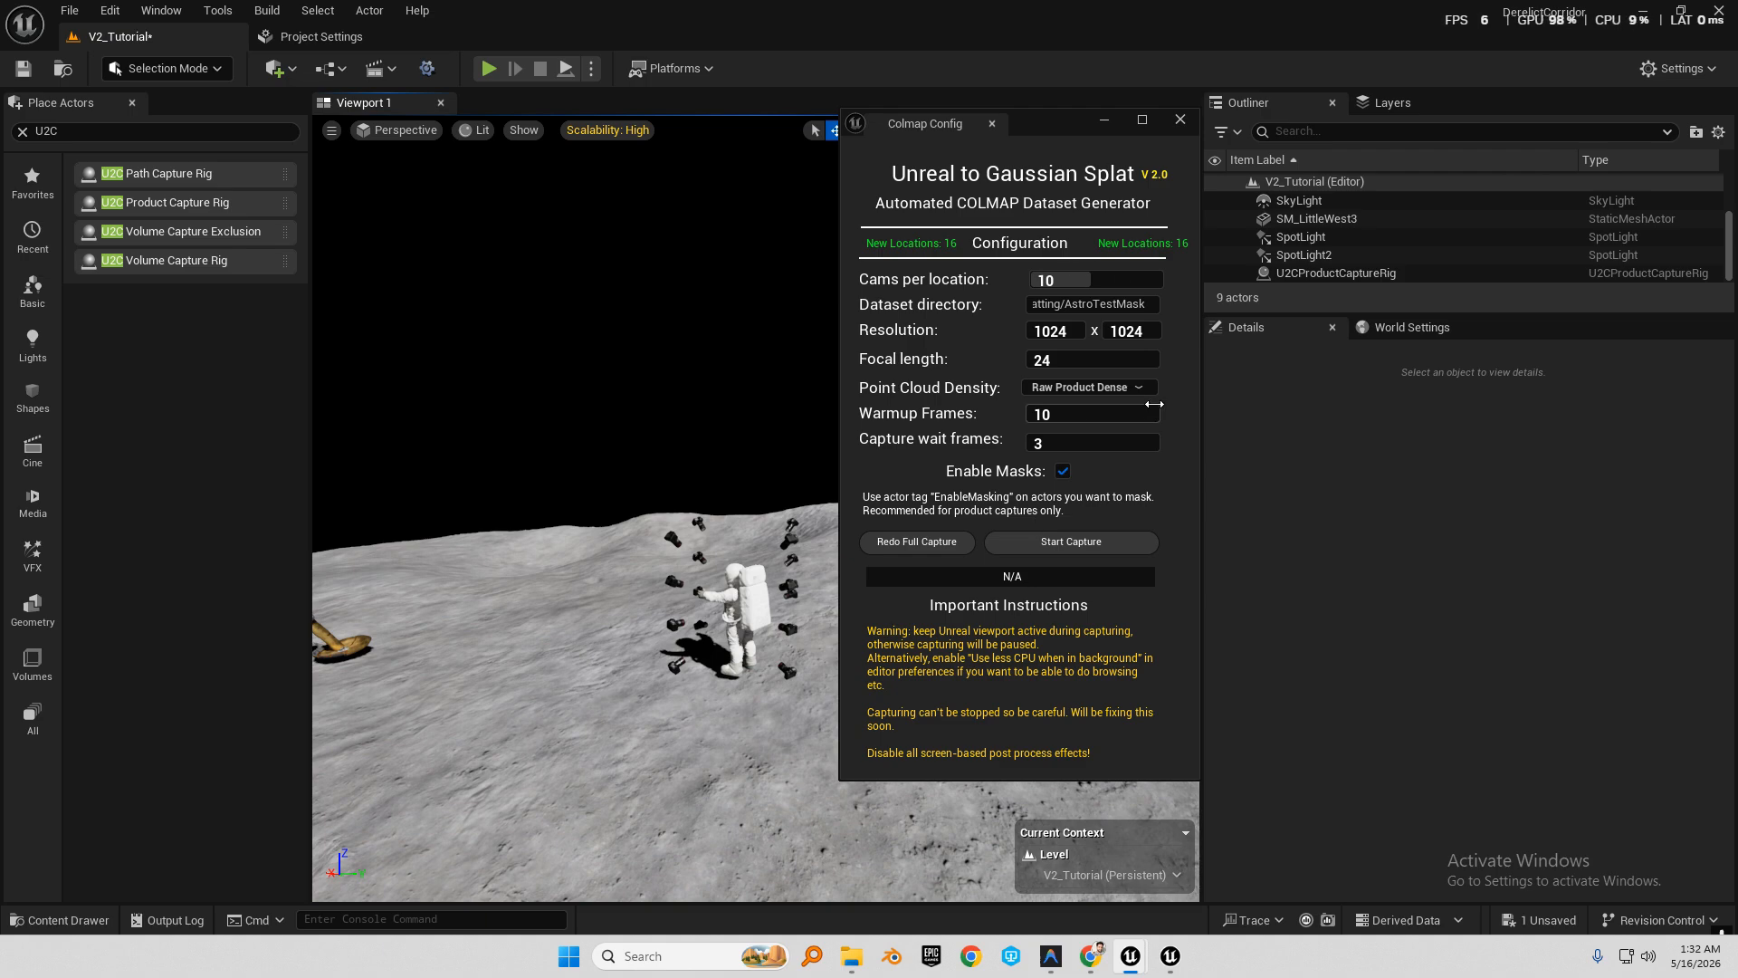
right_drag(590, 315, 663, 315)
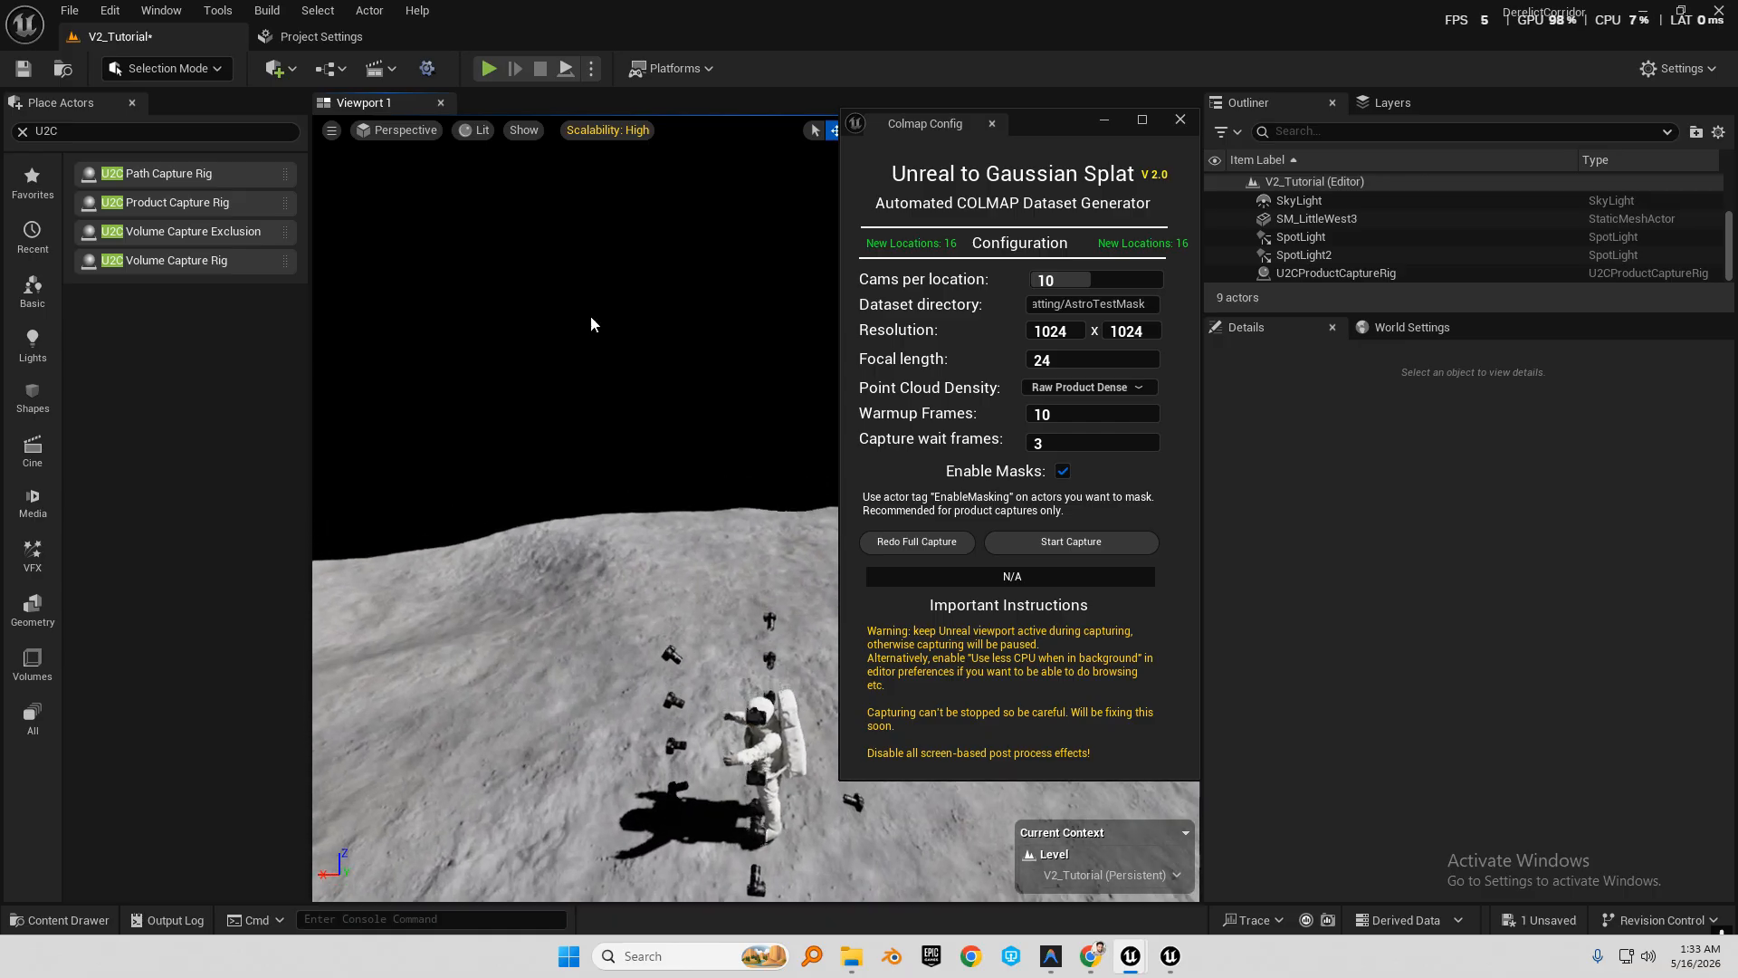
Set the editor's scalability to Cinematic for all quality groups.
click(638, 134)
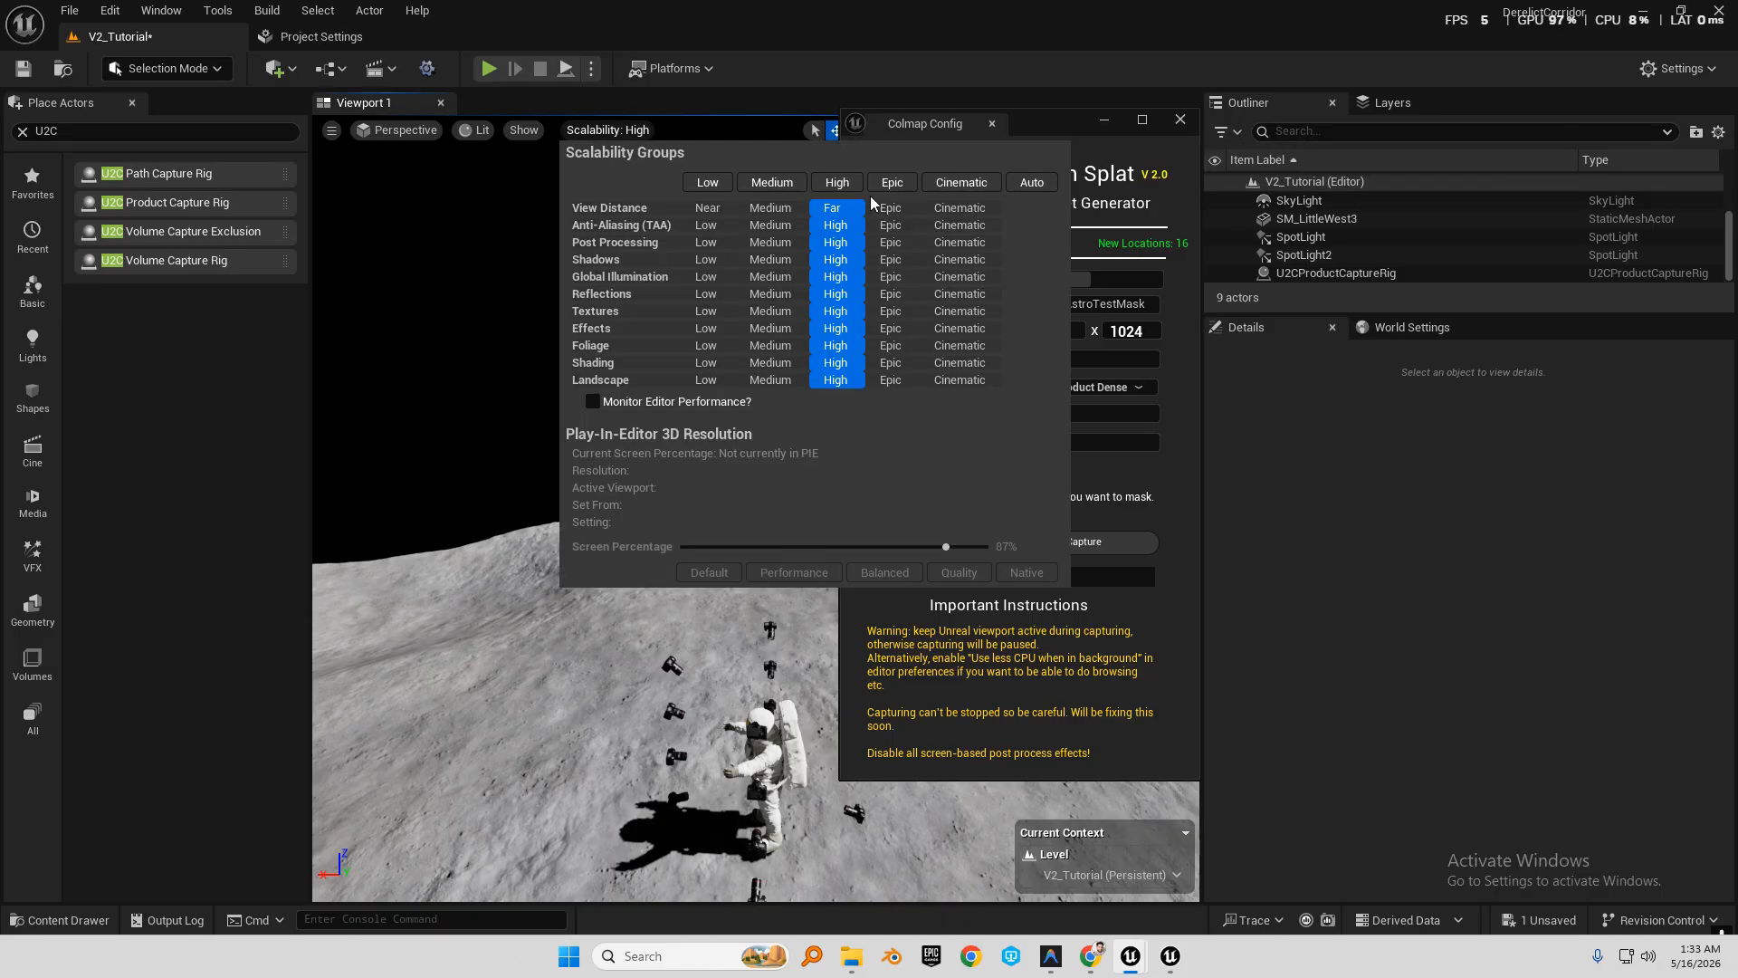
click(970, 188)
right_drag(390, 430, 426, 452)
key(s)
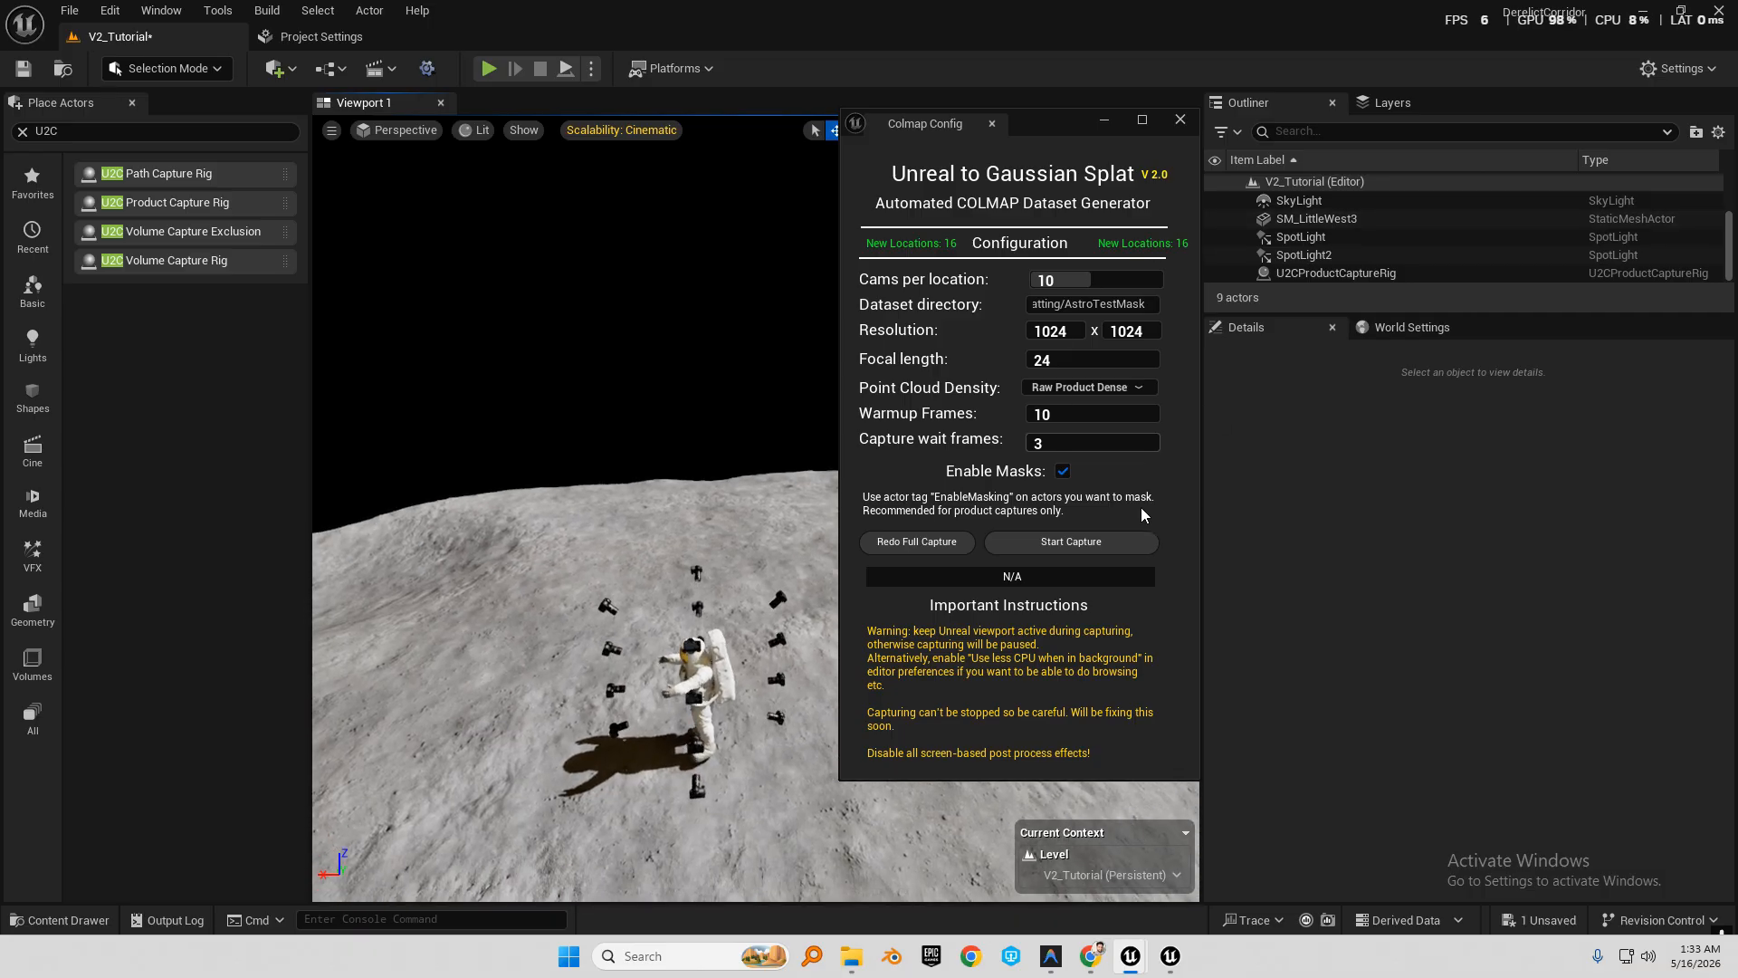
Find the PostProcessVolume by searching the level's actors for "post process" and examine its Exposure settings.
click(1305, 129)
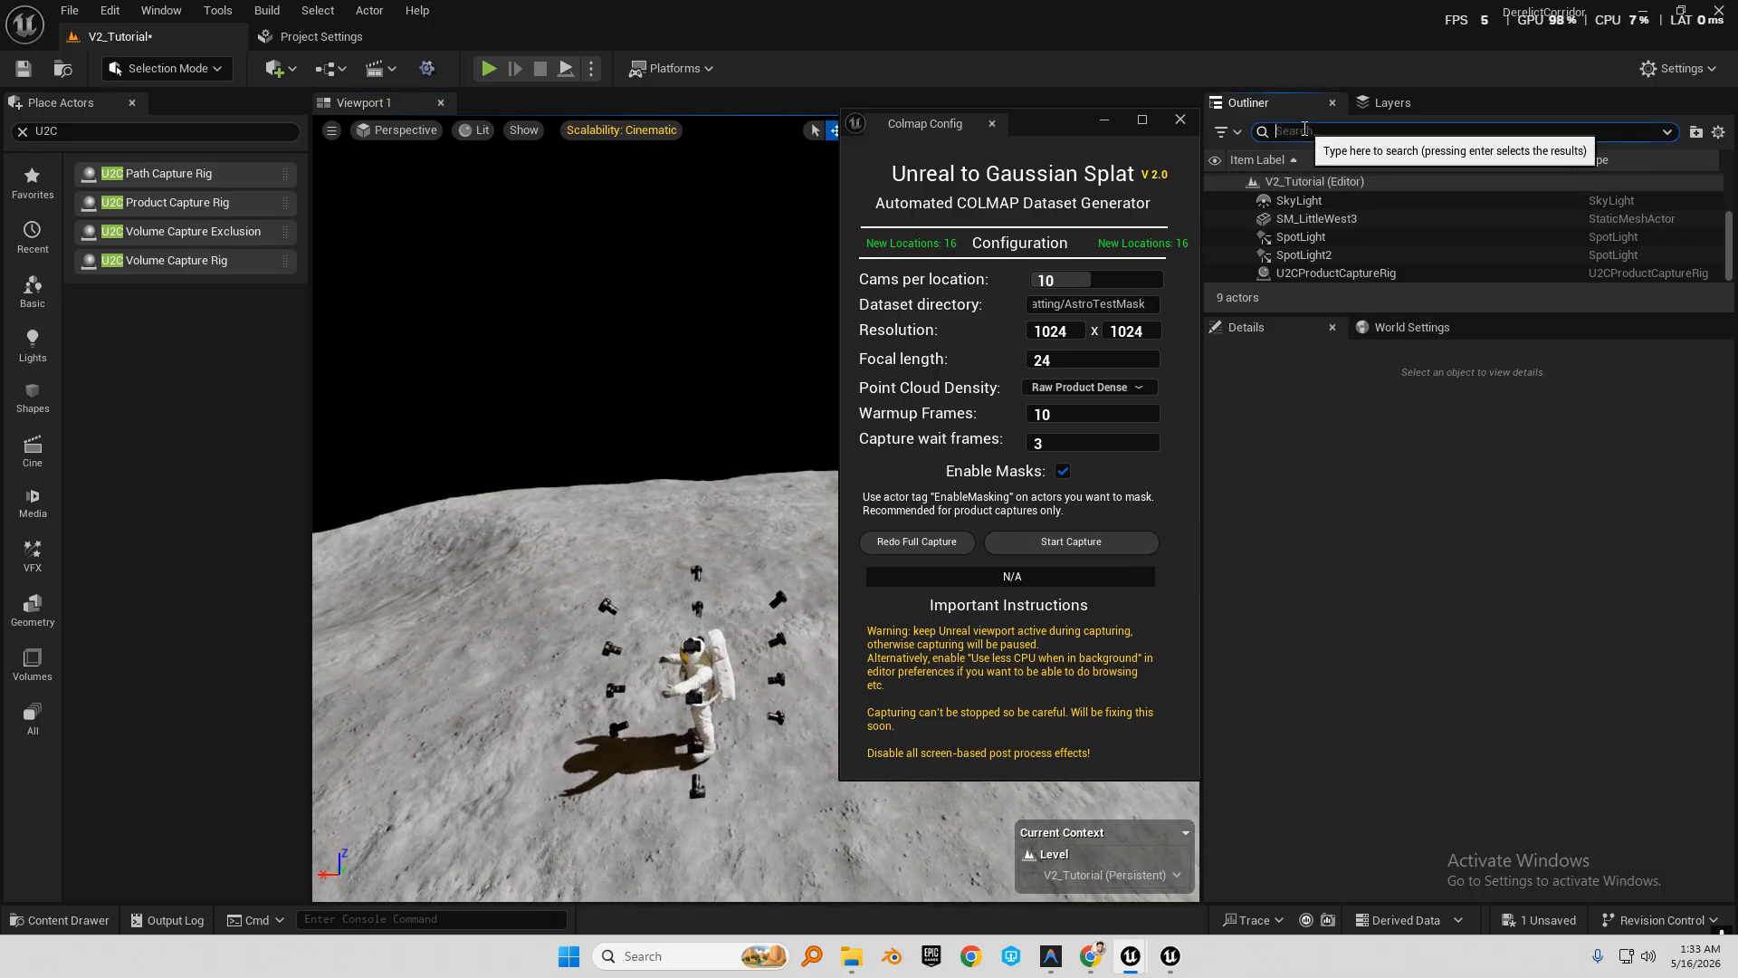
text(post)
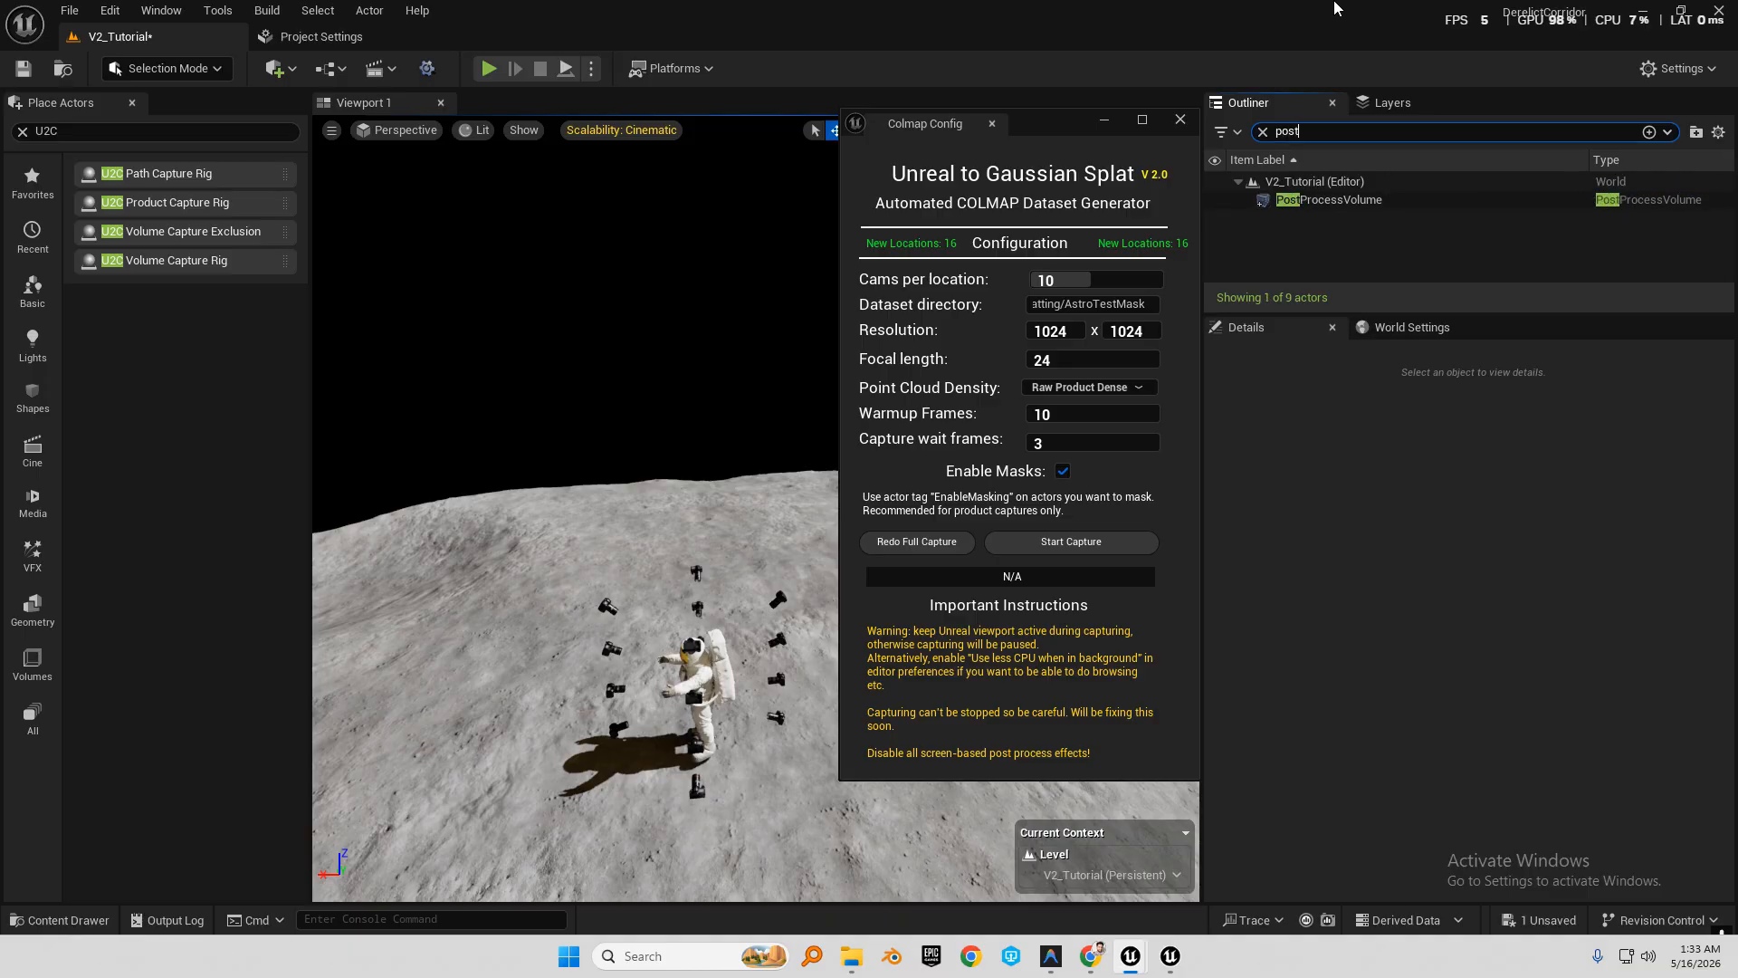
text( process)
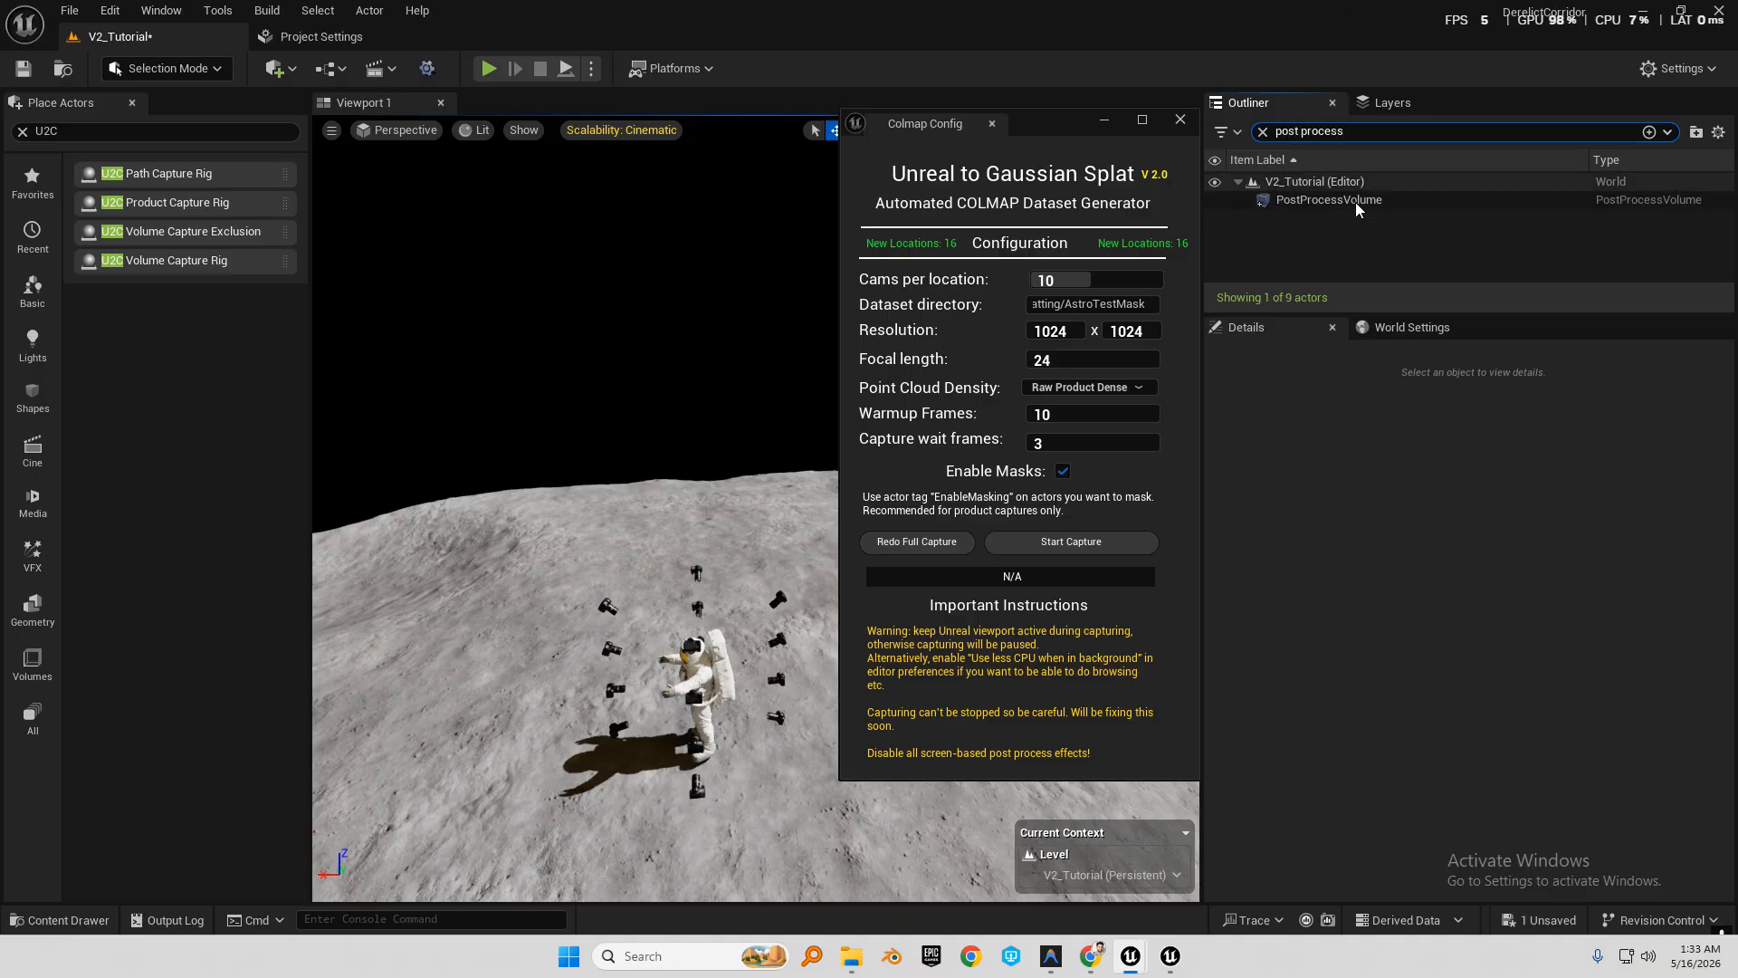
click(1320, 200)
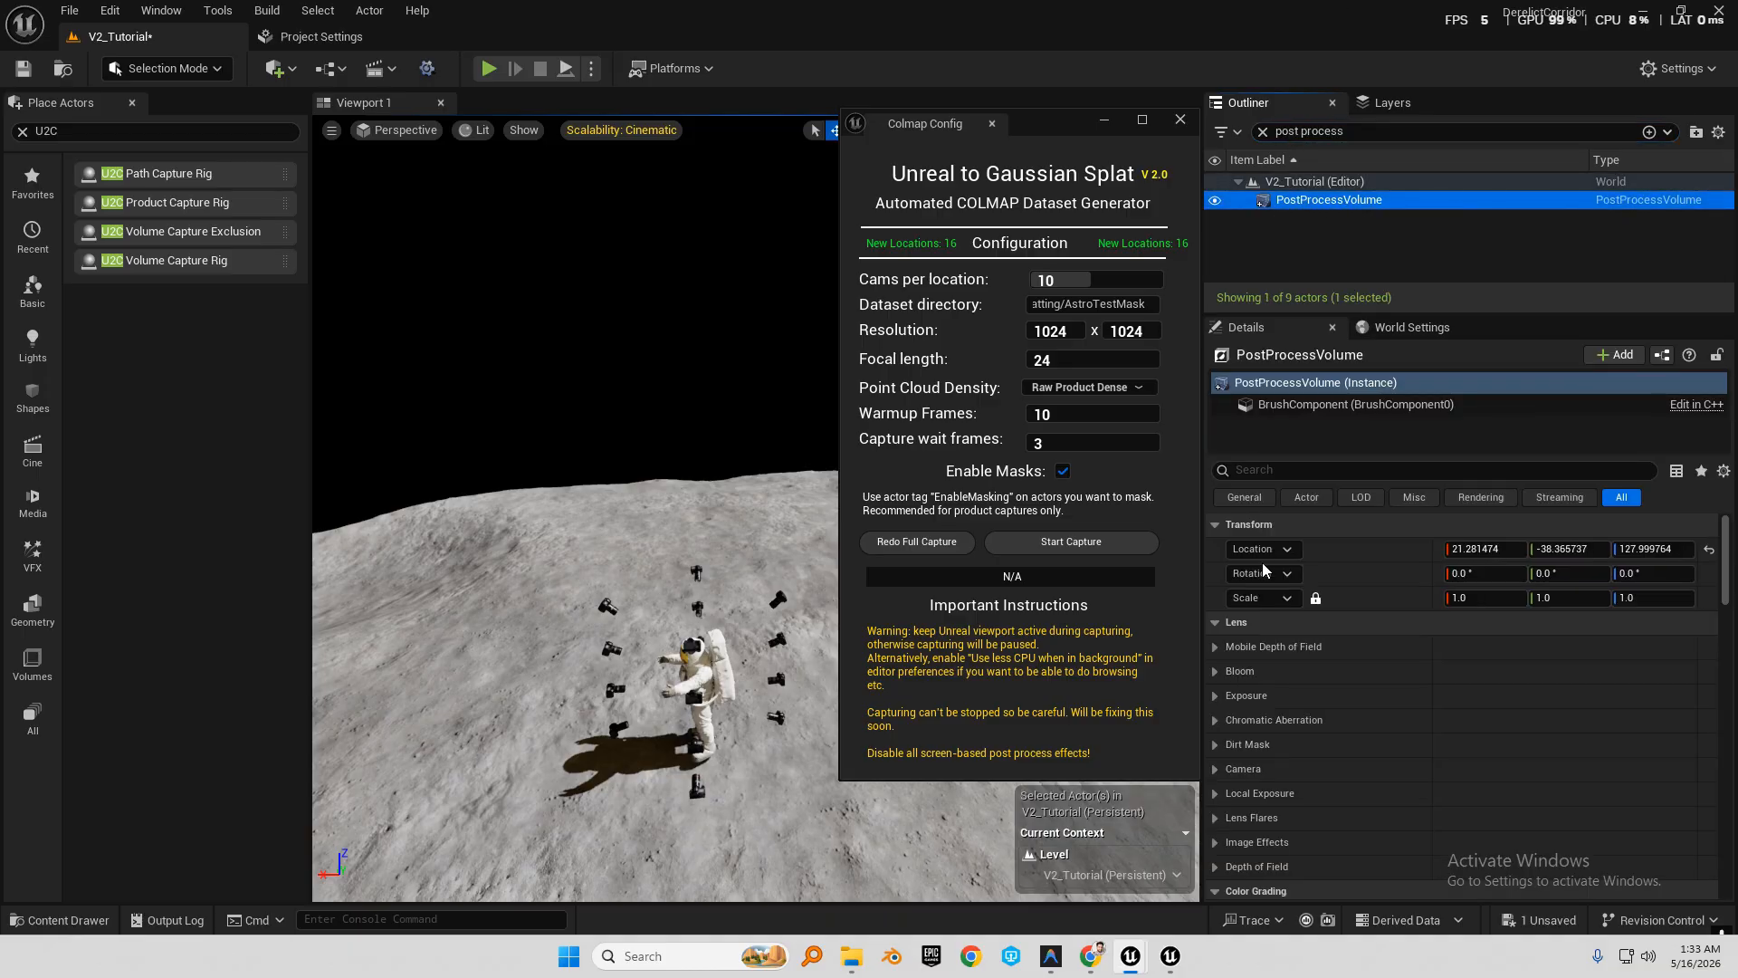
click(1215, 695)
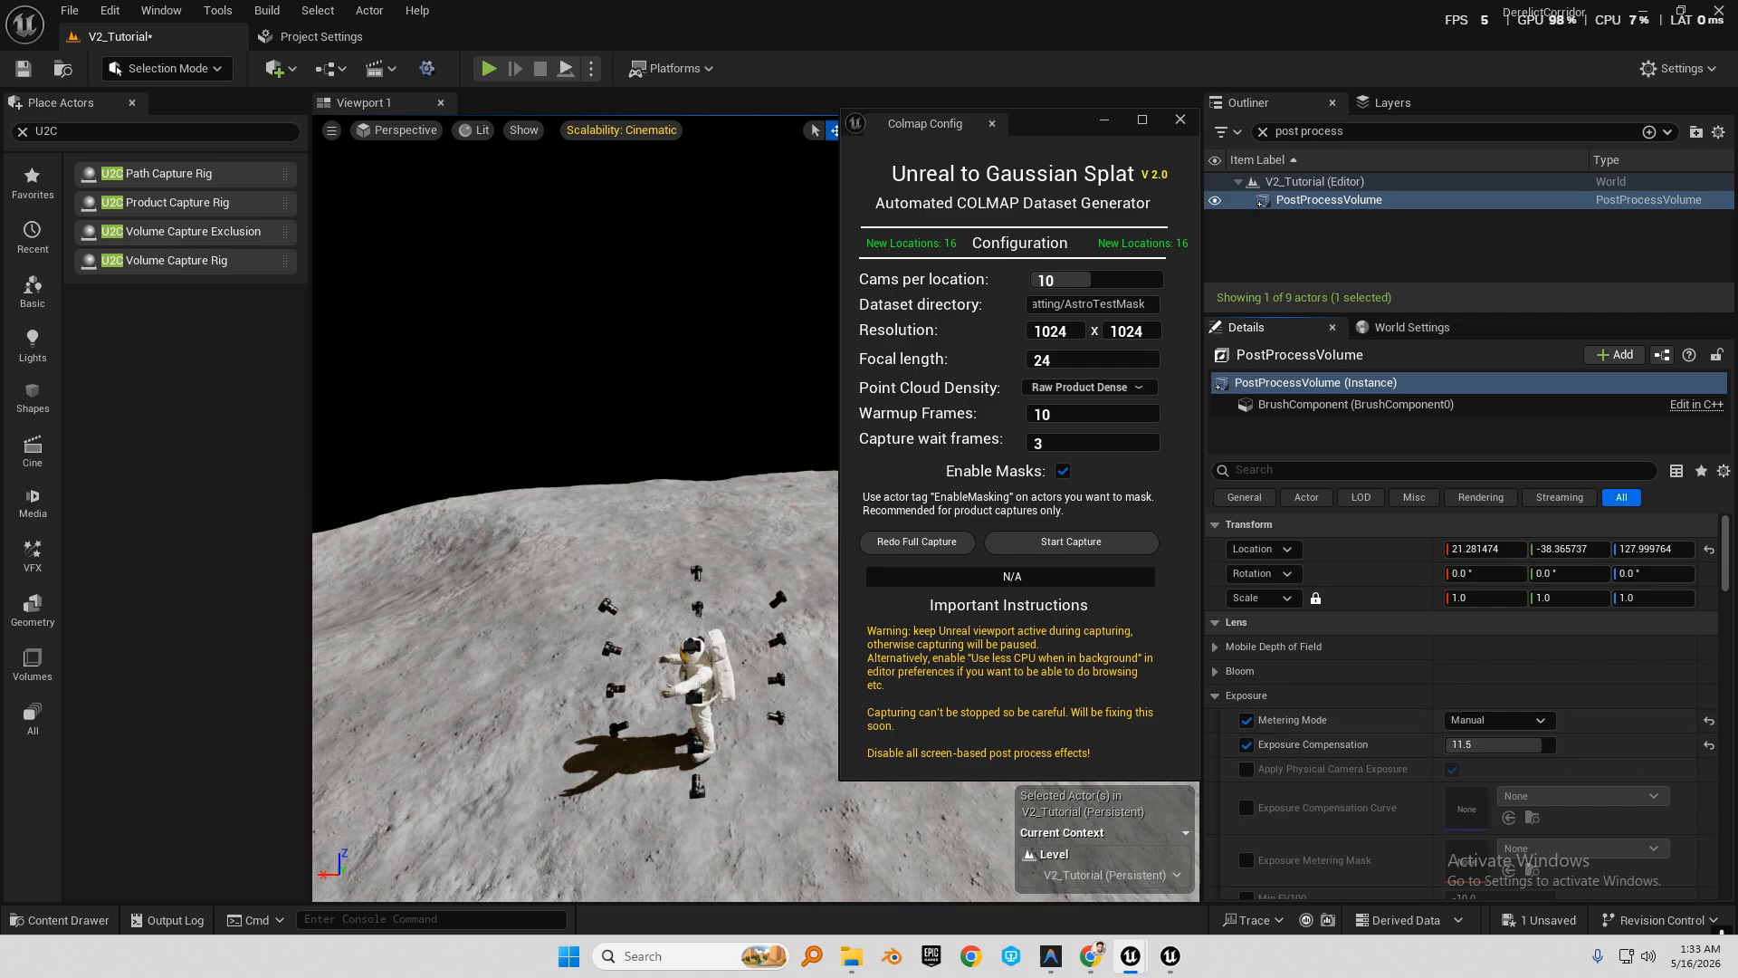
right_drag(506, 394, 407, 387)
right_drag(583, 422, 583, 424)
key(w)
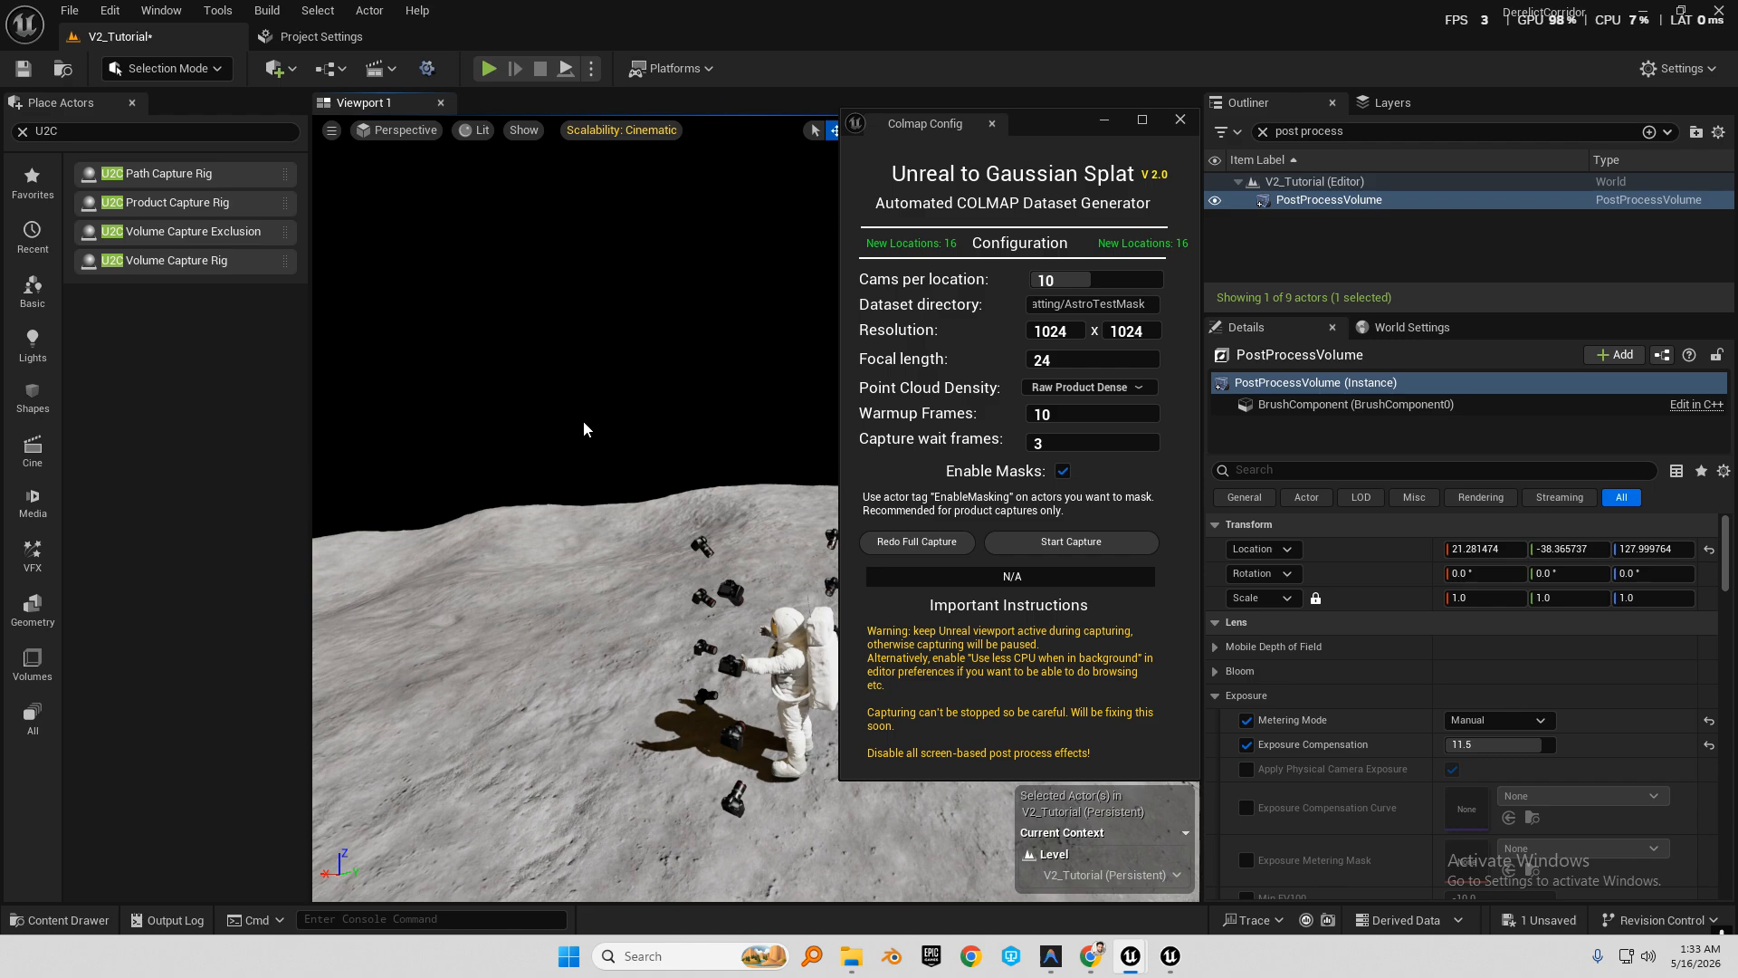
Turn off the Vignette Intensity override in the PostProcessVolume's Image Effects and look through its remaining settings.
click(1213, 697)
scroll(1267, 706, down, 3)
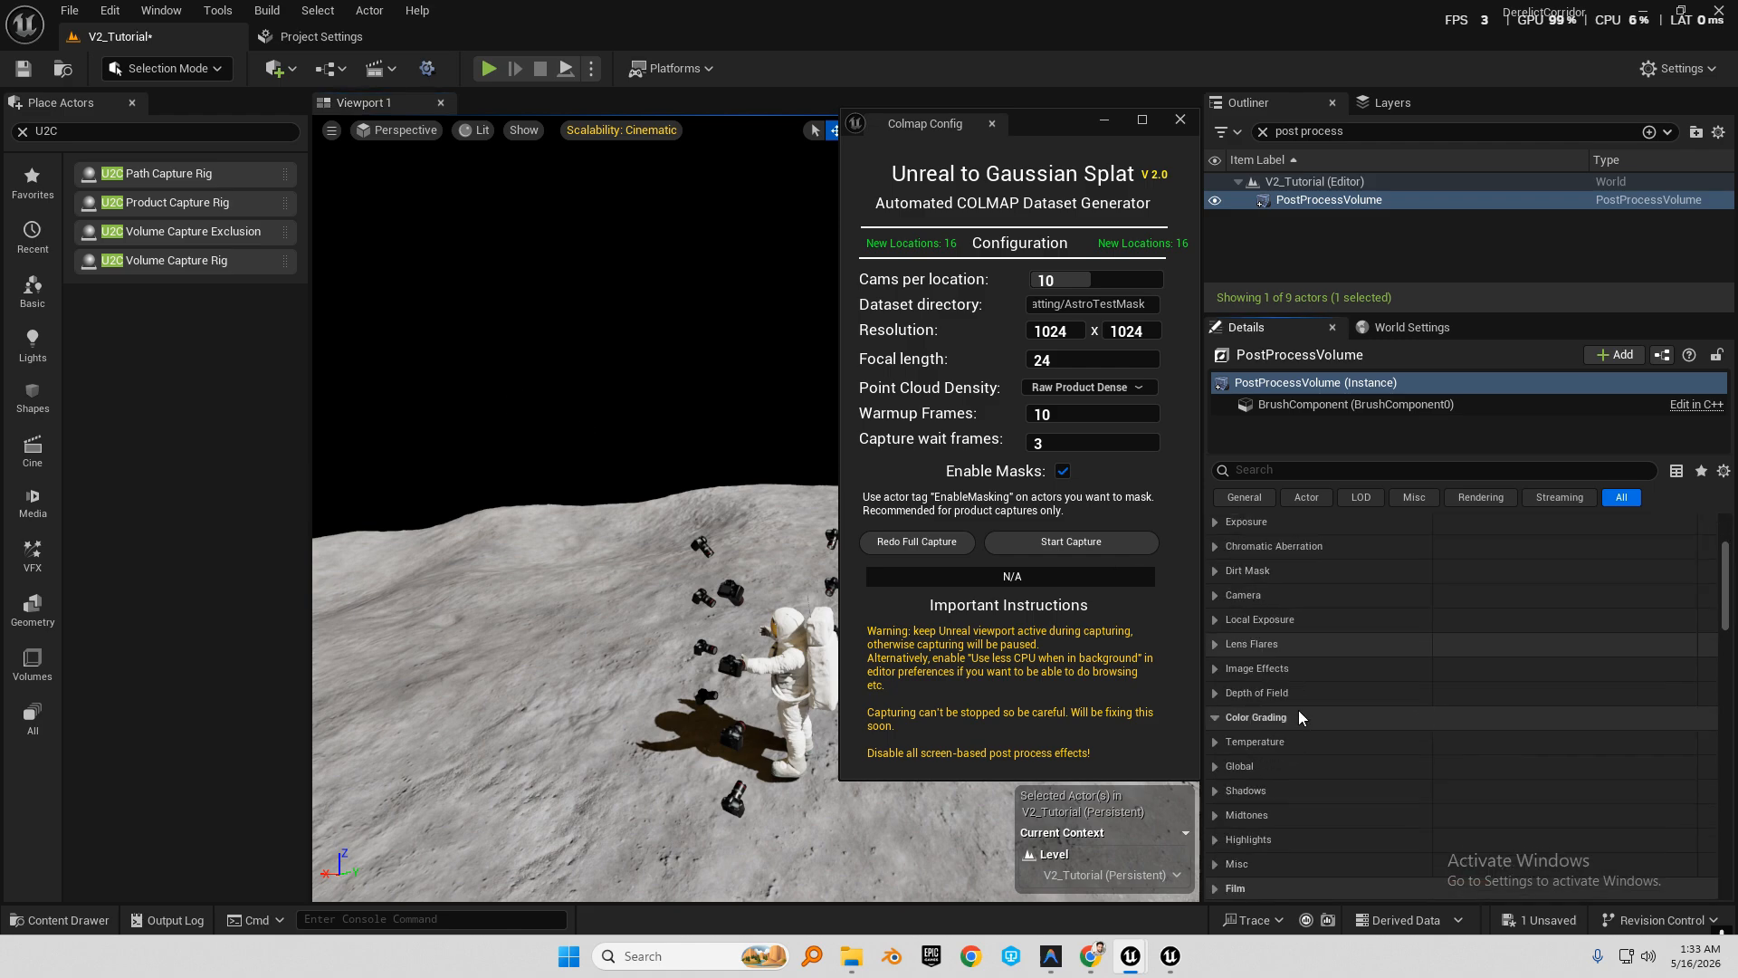
scroll(1281, 723, down, 1)
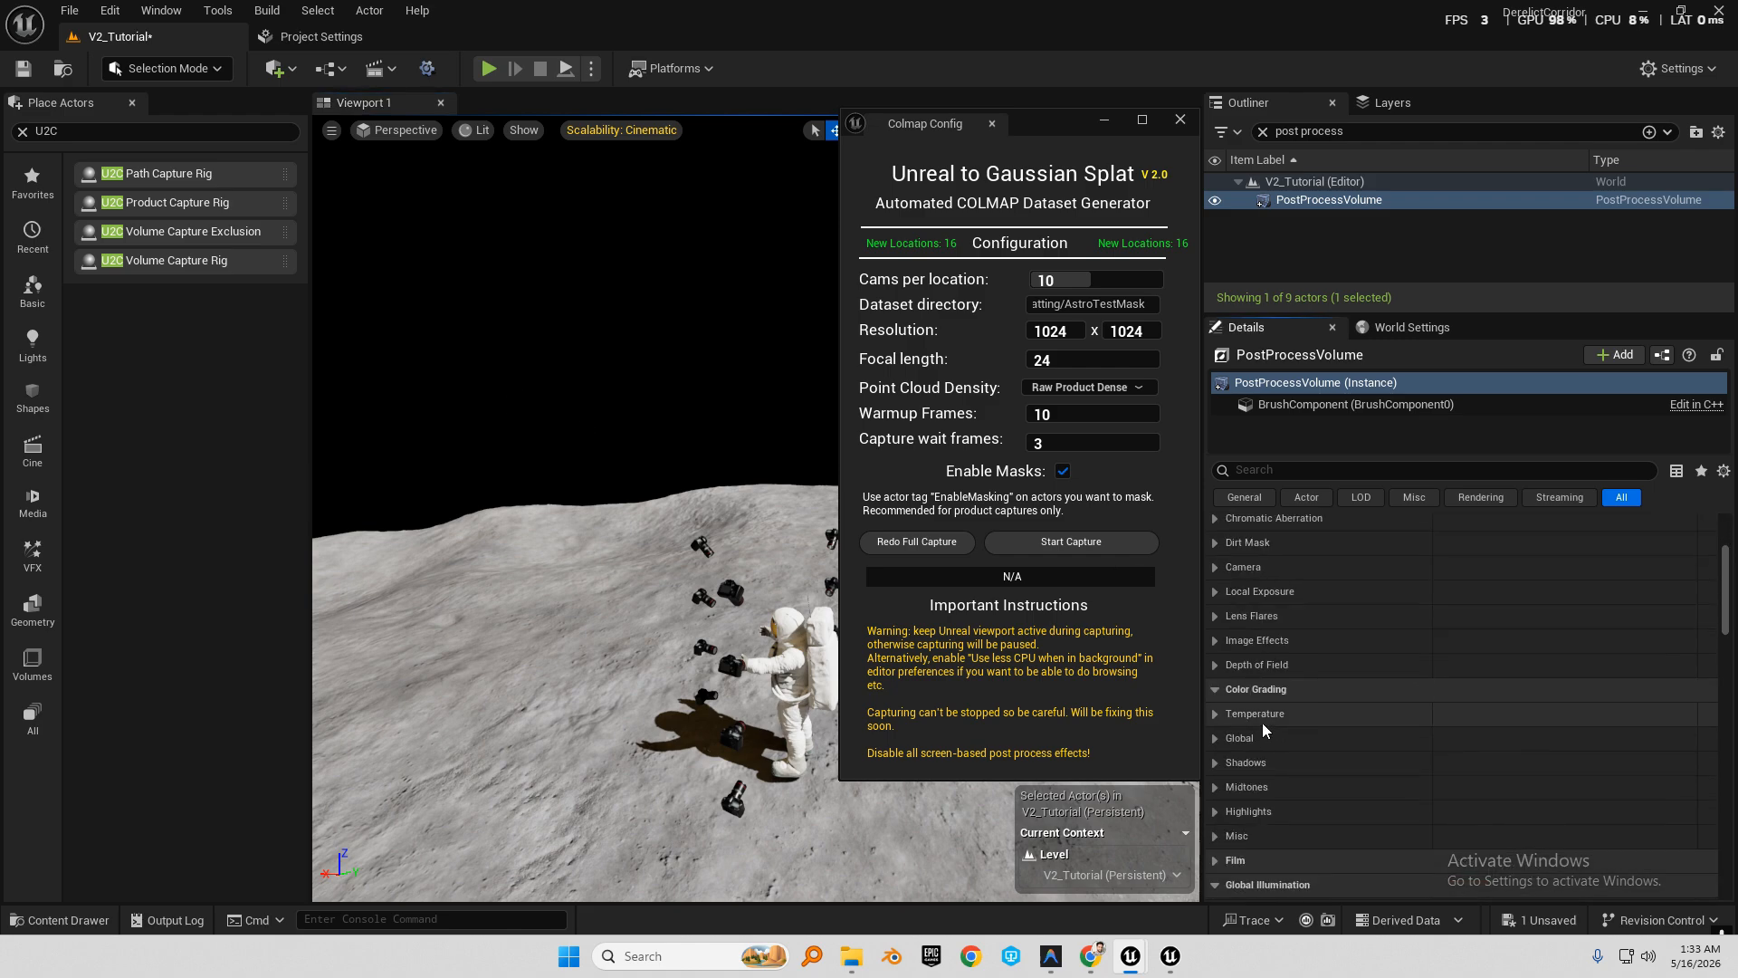
click(1214, 641)
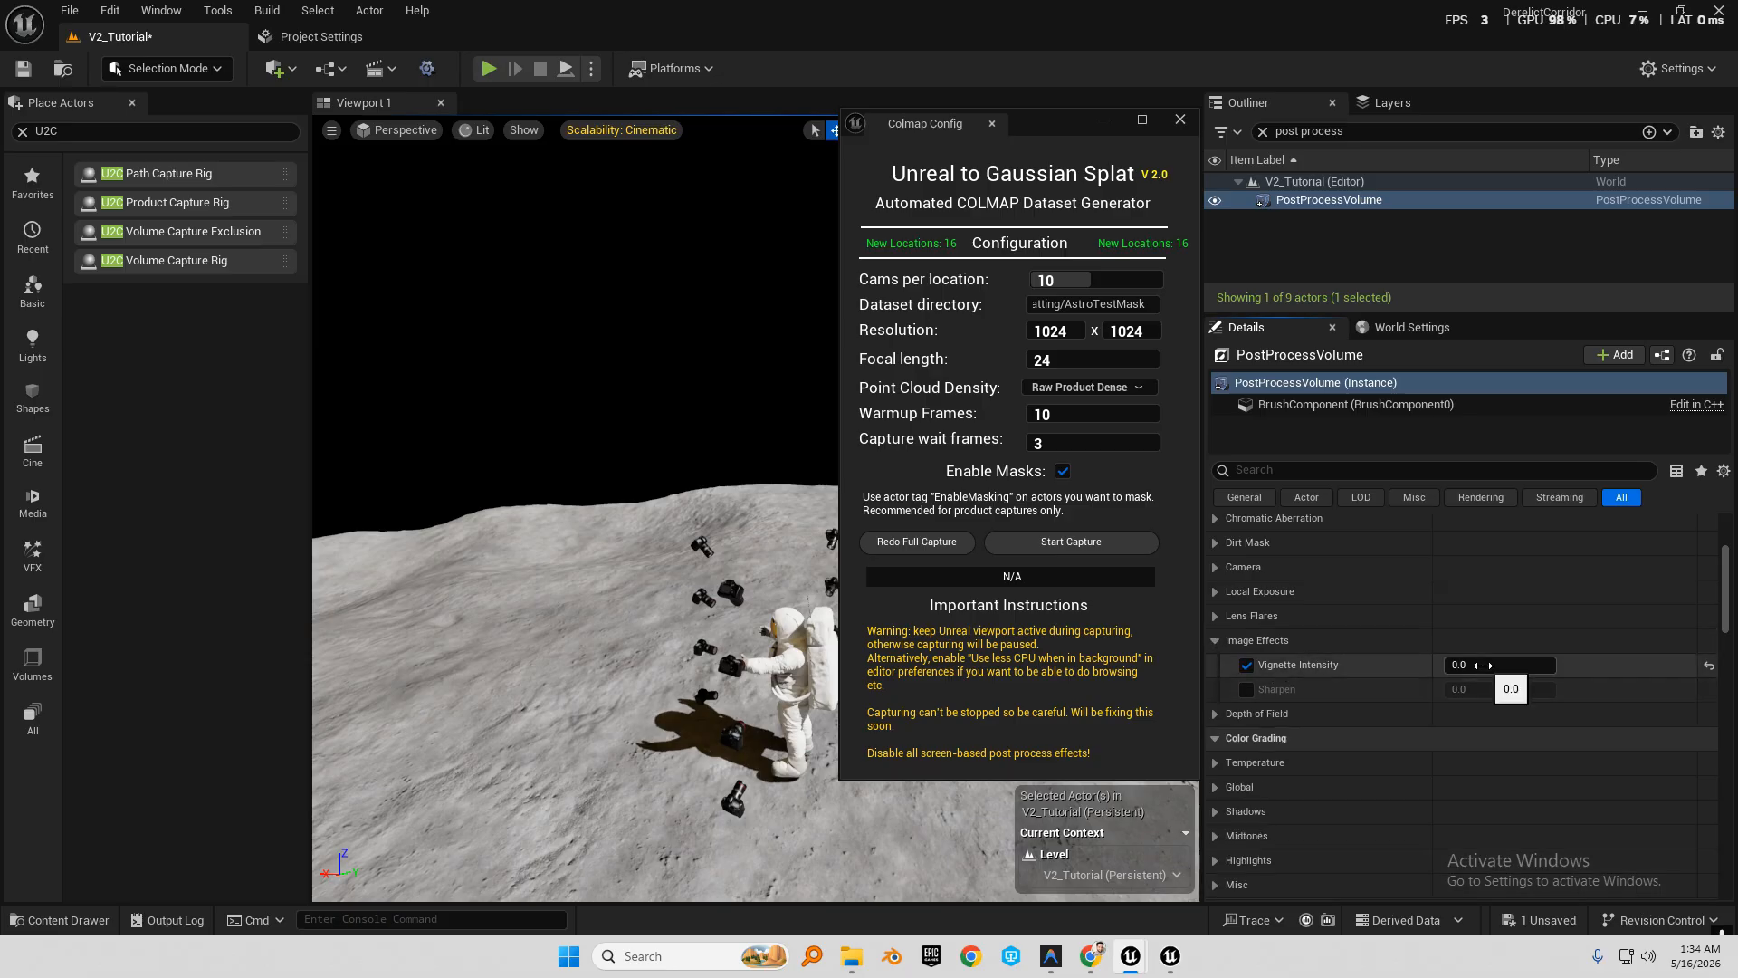
click(1246, 664)
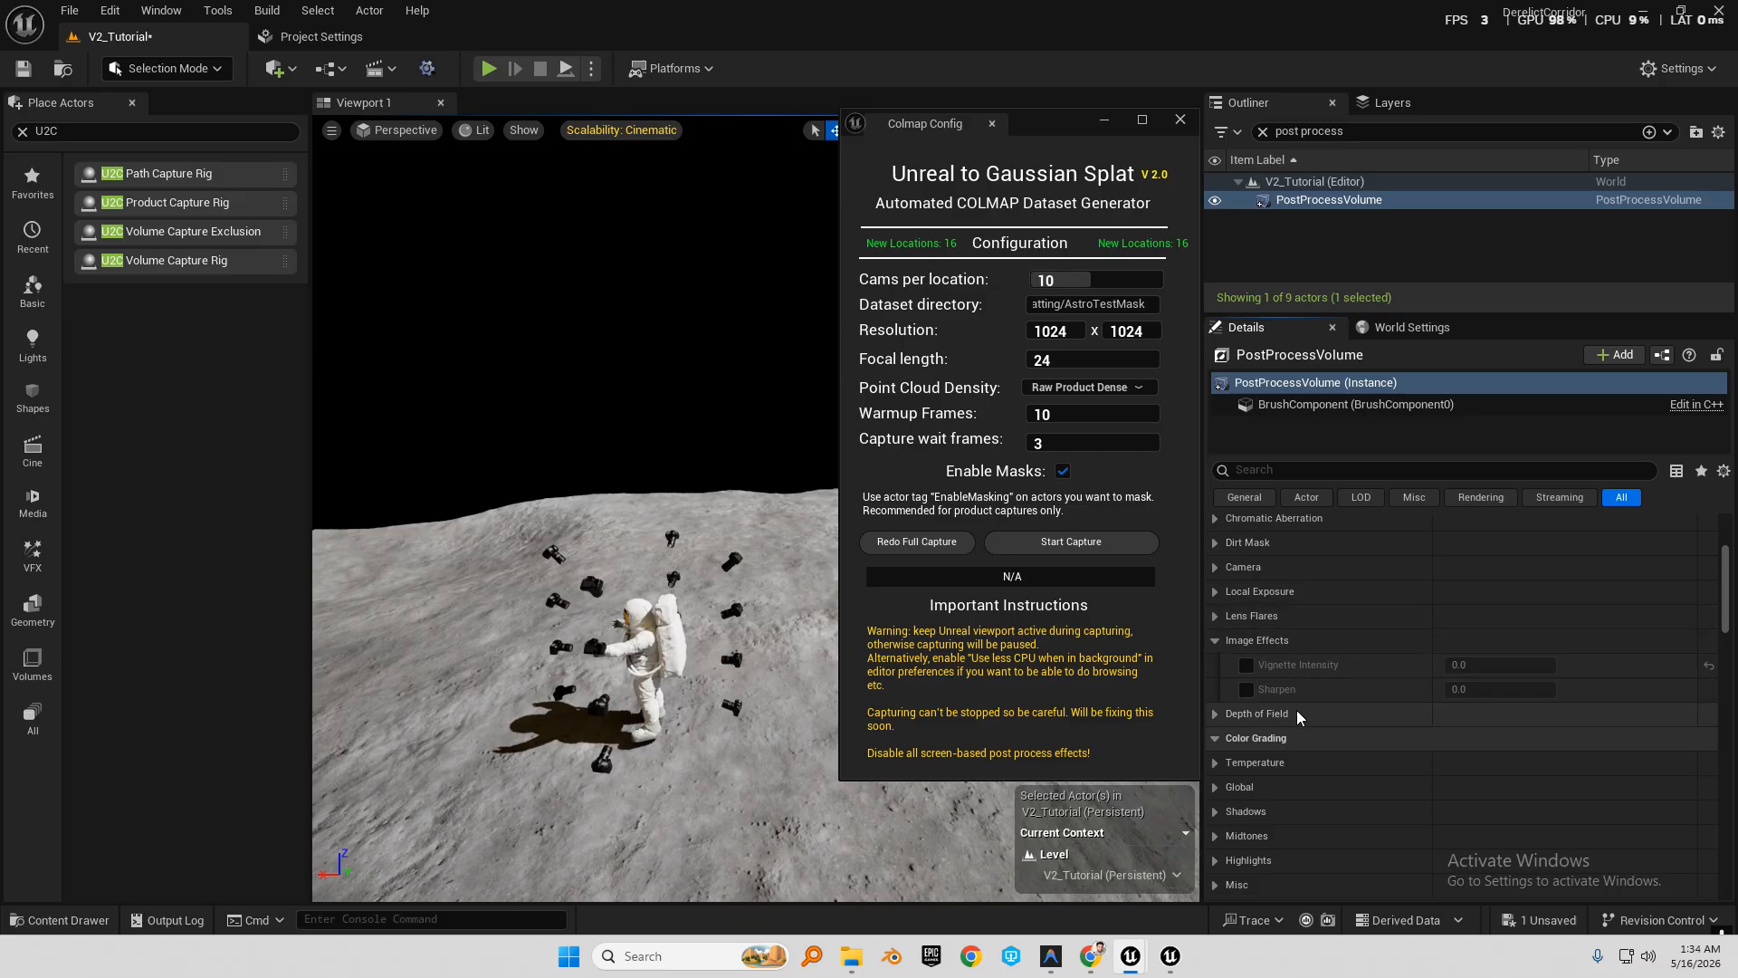
scroll(1300, 726, down, 5)
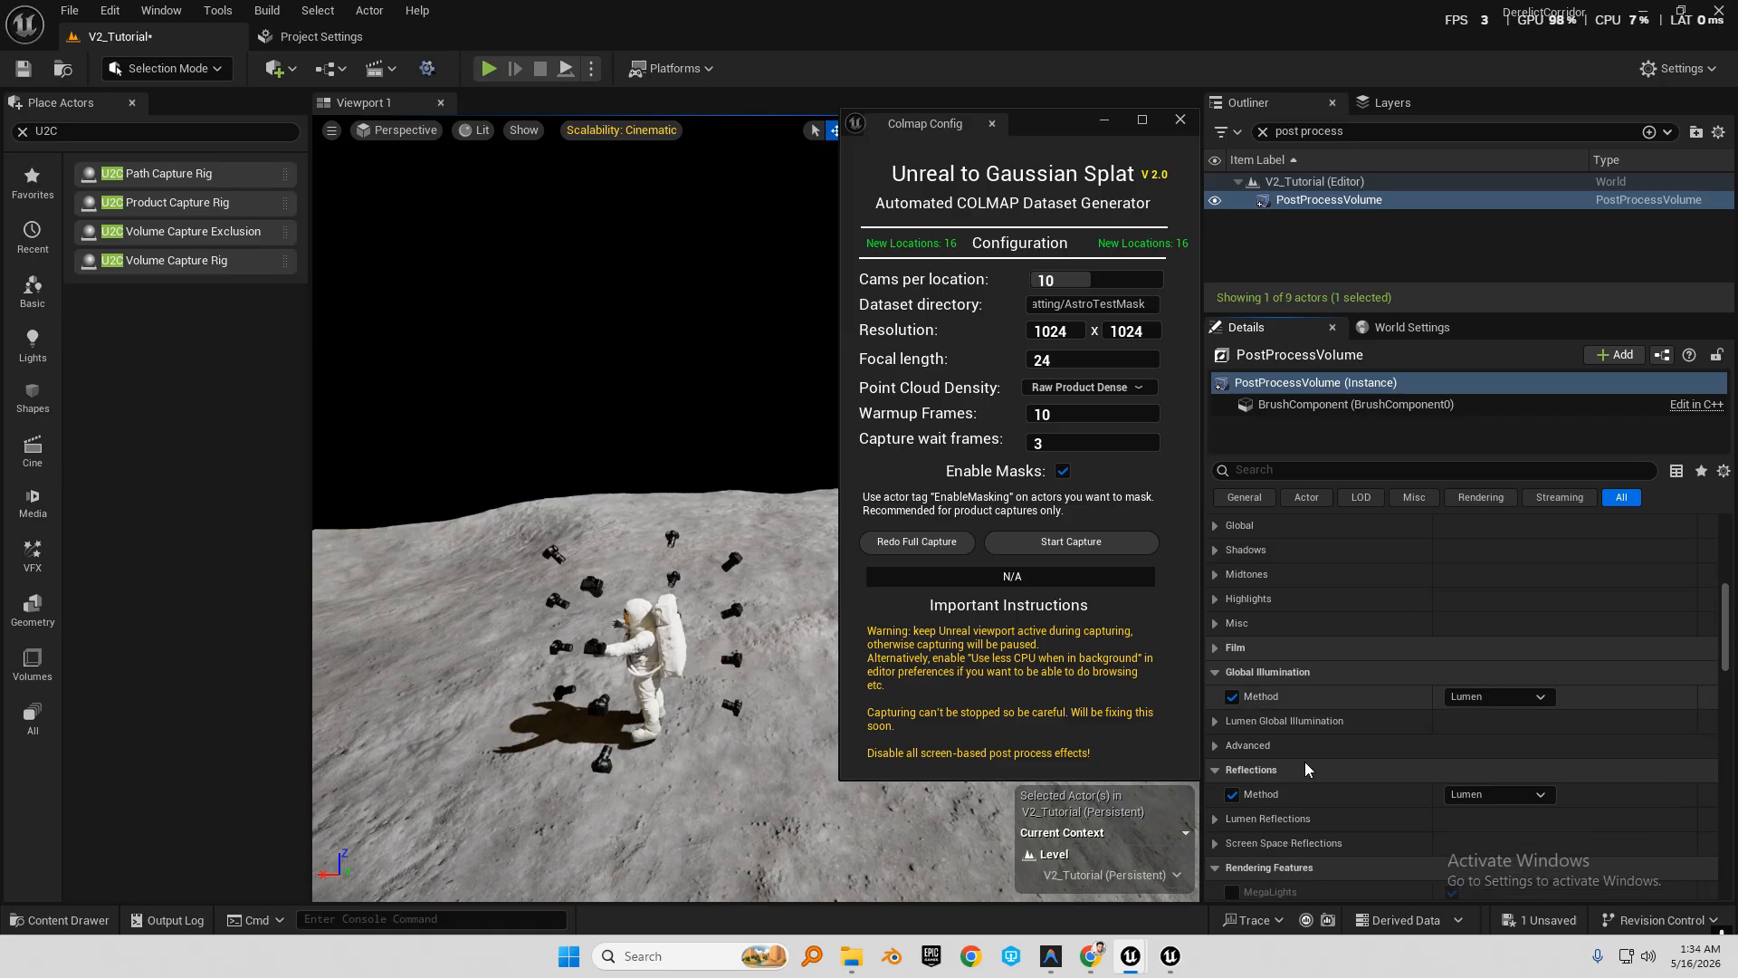
scroll(1301, 694, up, 10)
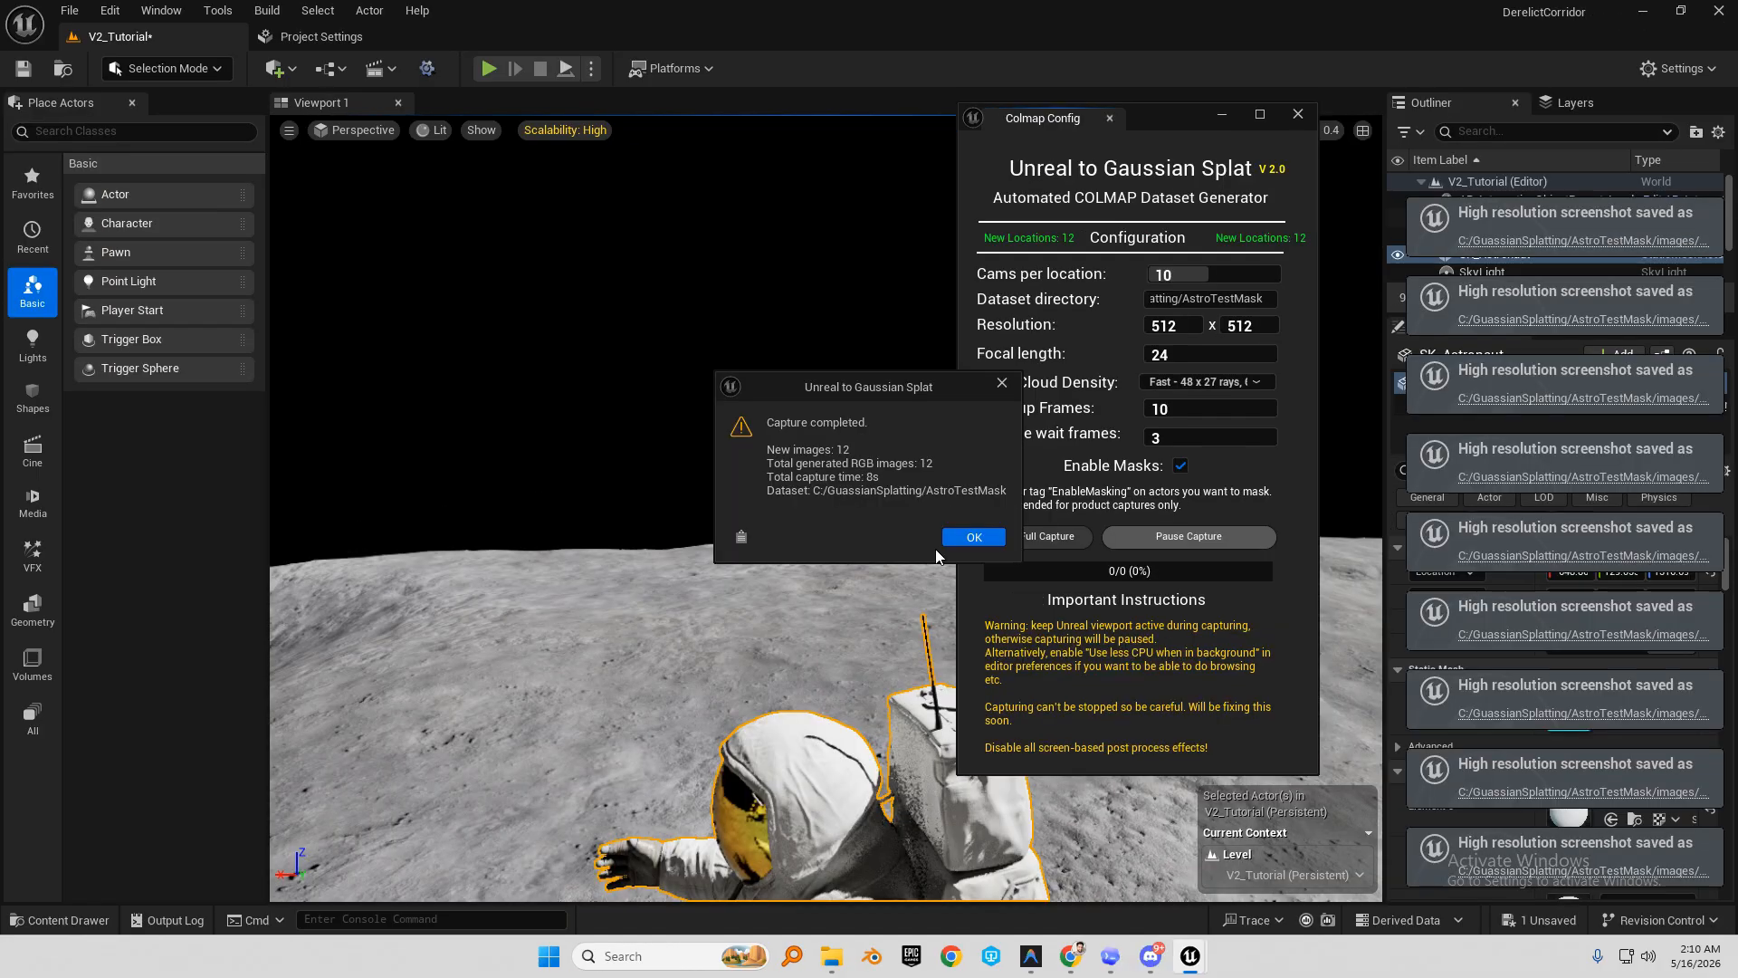
Dismiss the capture report, switch to File Explorer and check the contents of the AstroTestMask dataset's sparse/0 folder.
drag(888, 386, 786, 316)
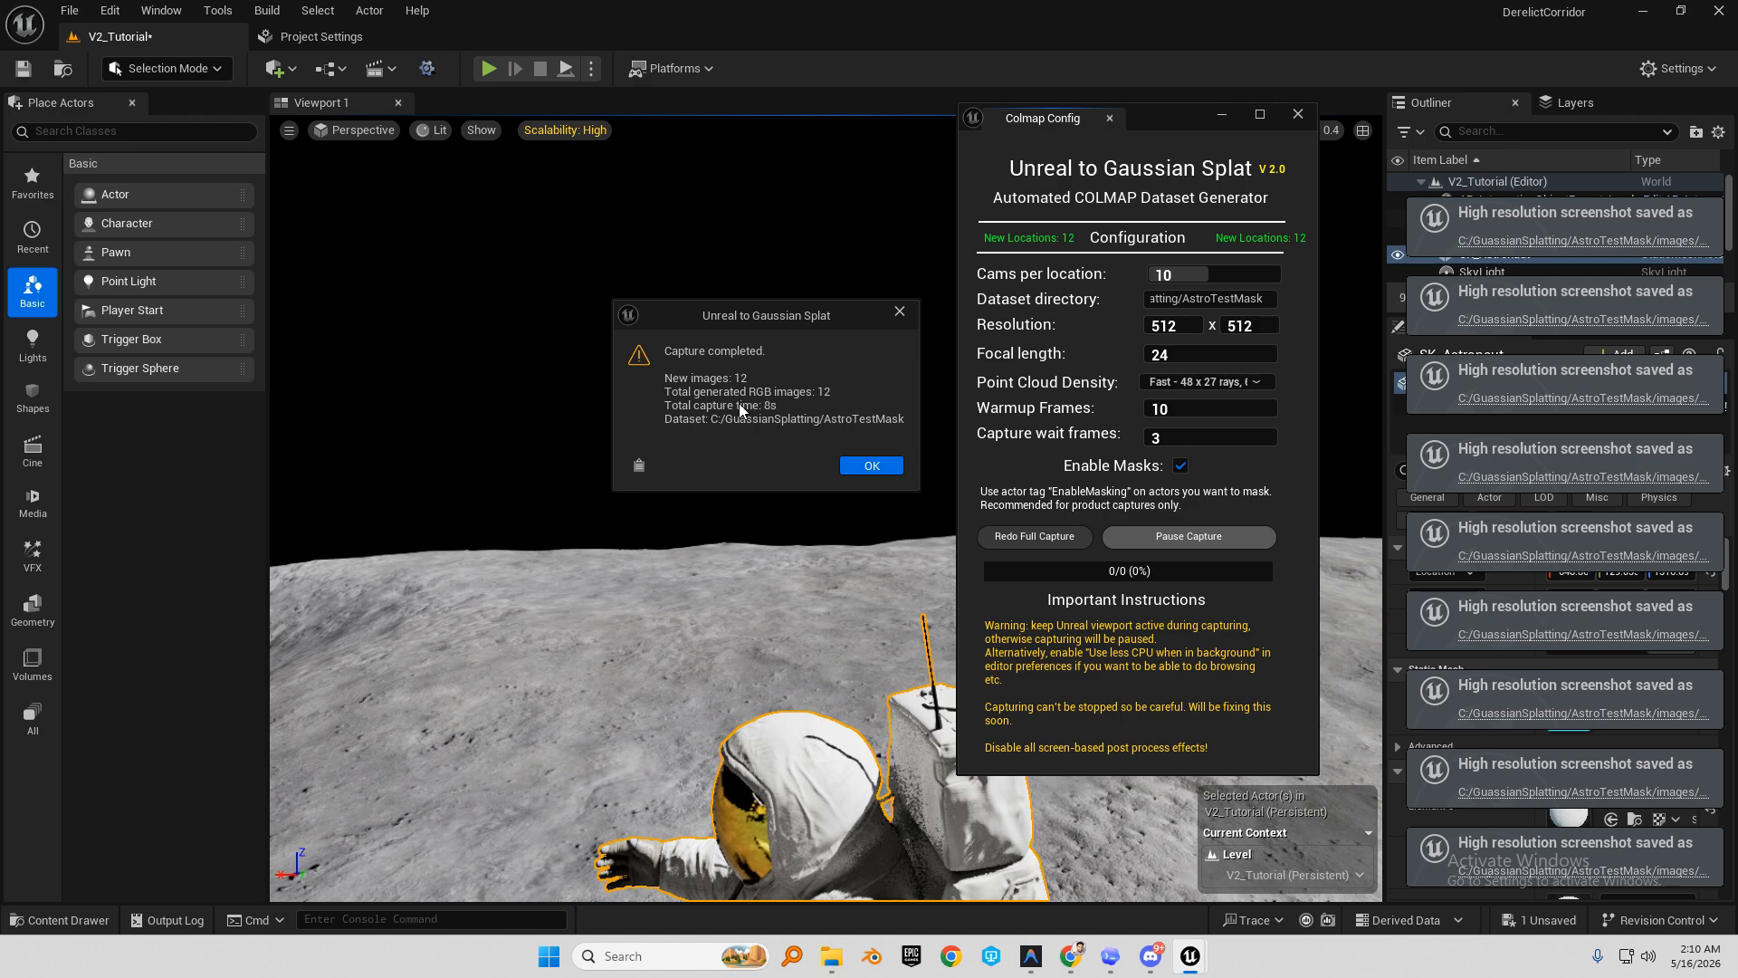
click(871, 465)
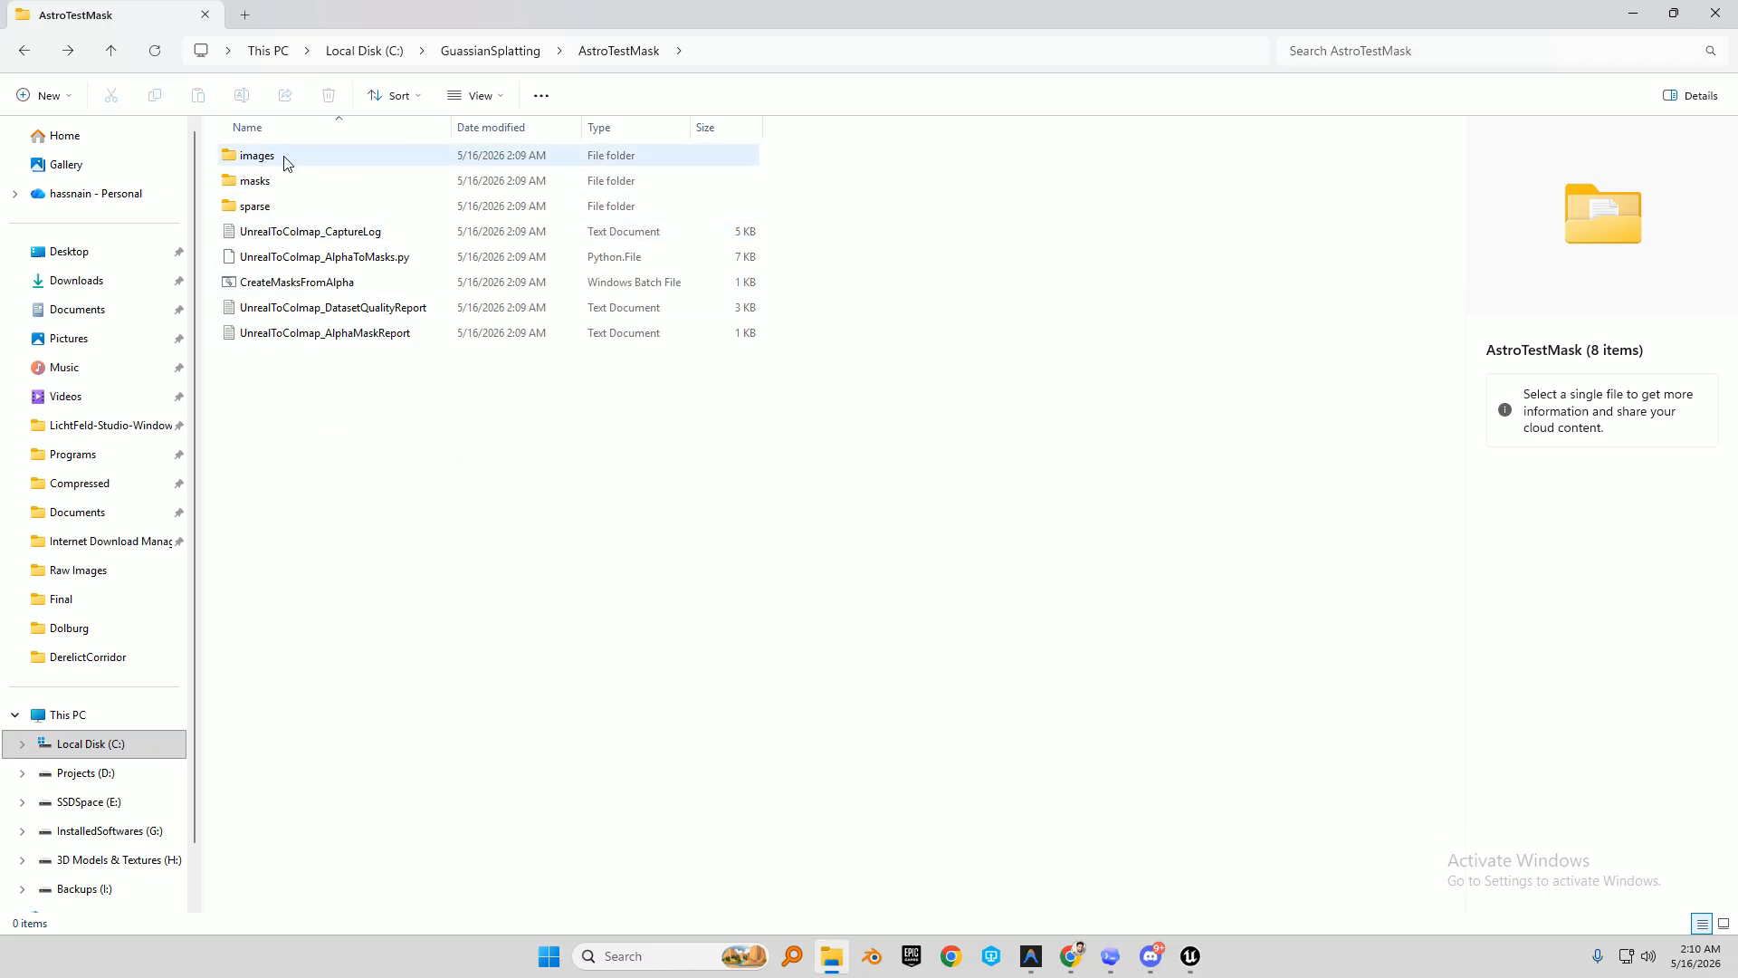
click(270, 208)
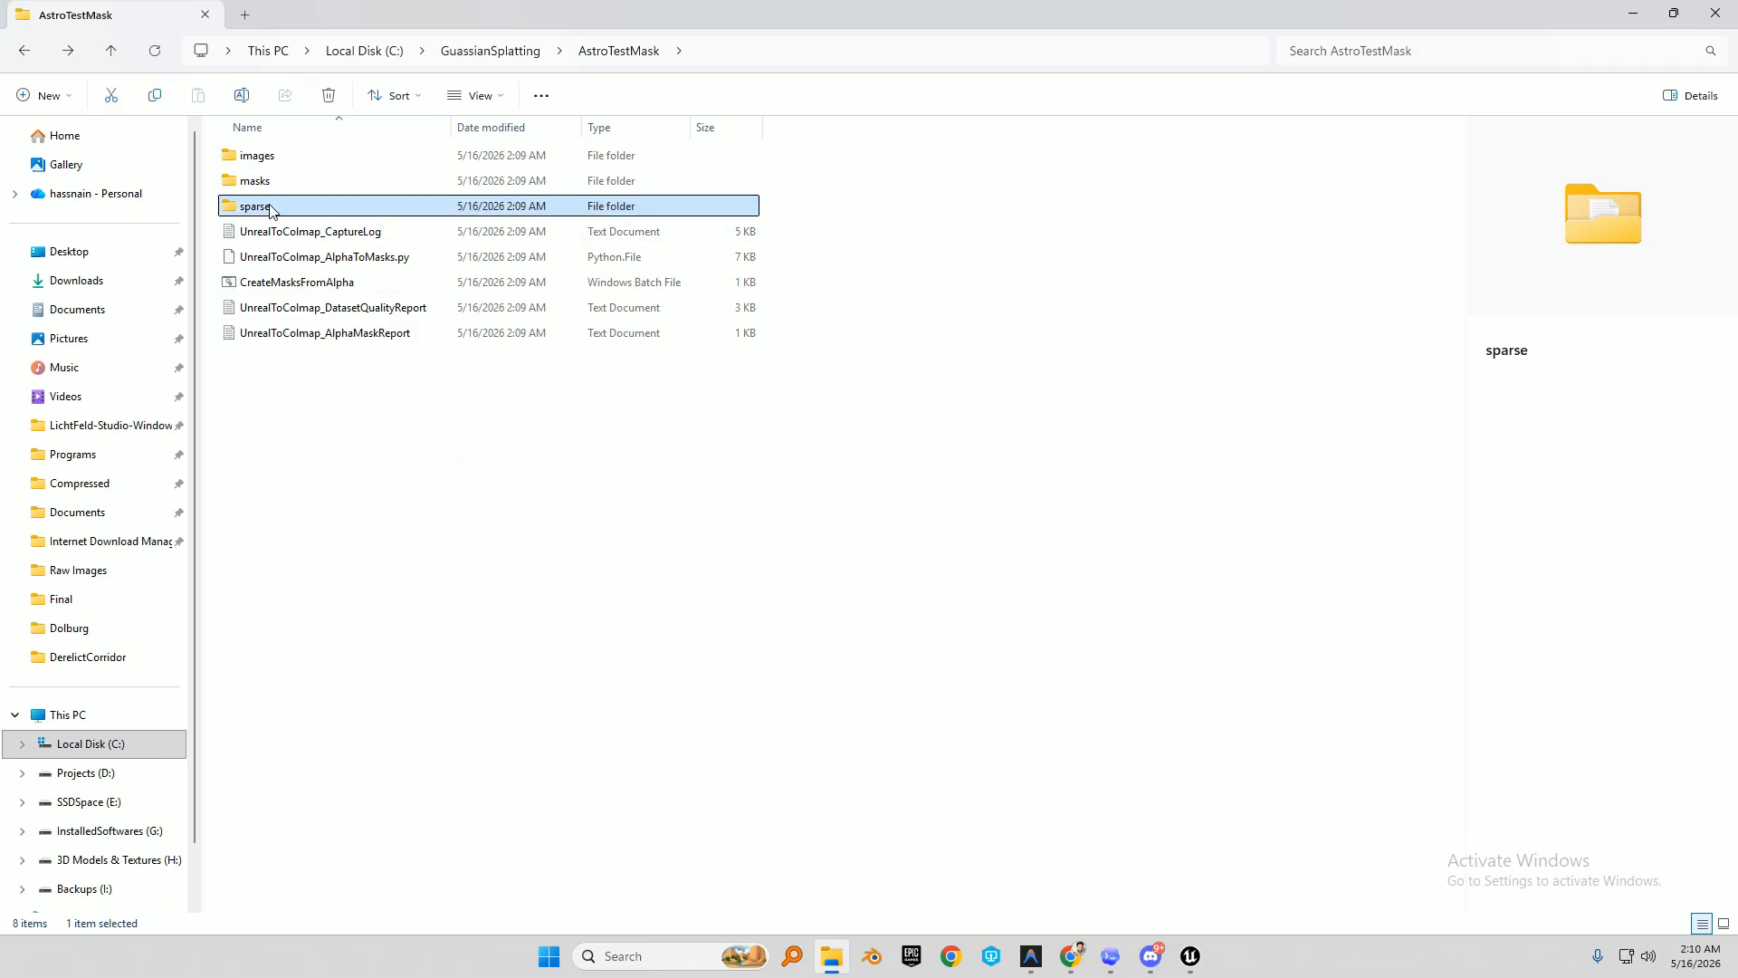
double_click(270, 209)
double_click(270, 157)
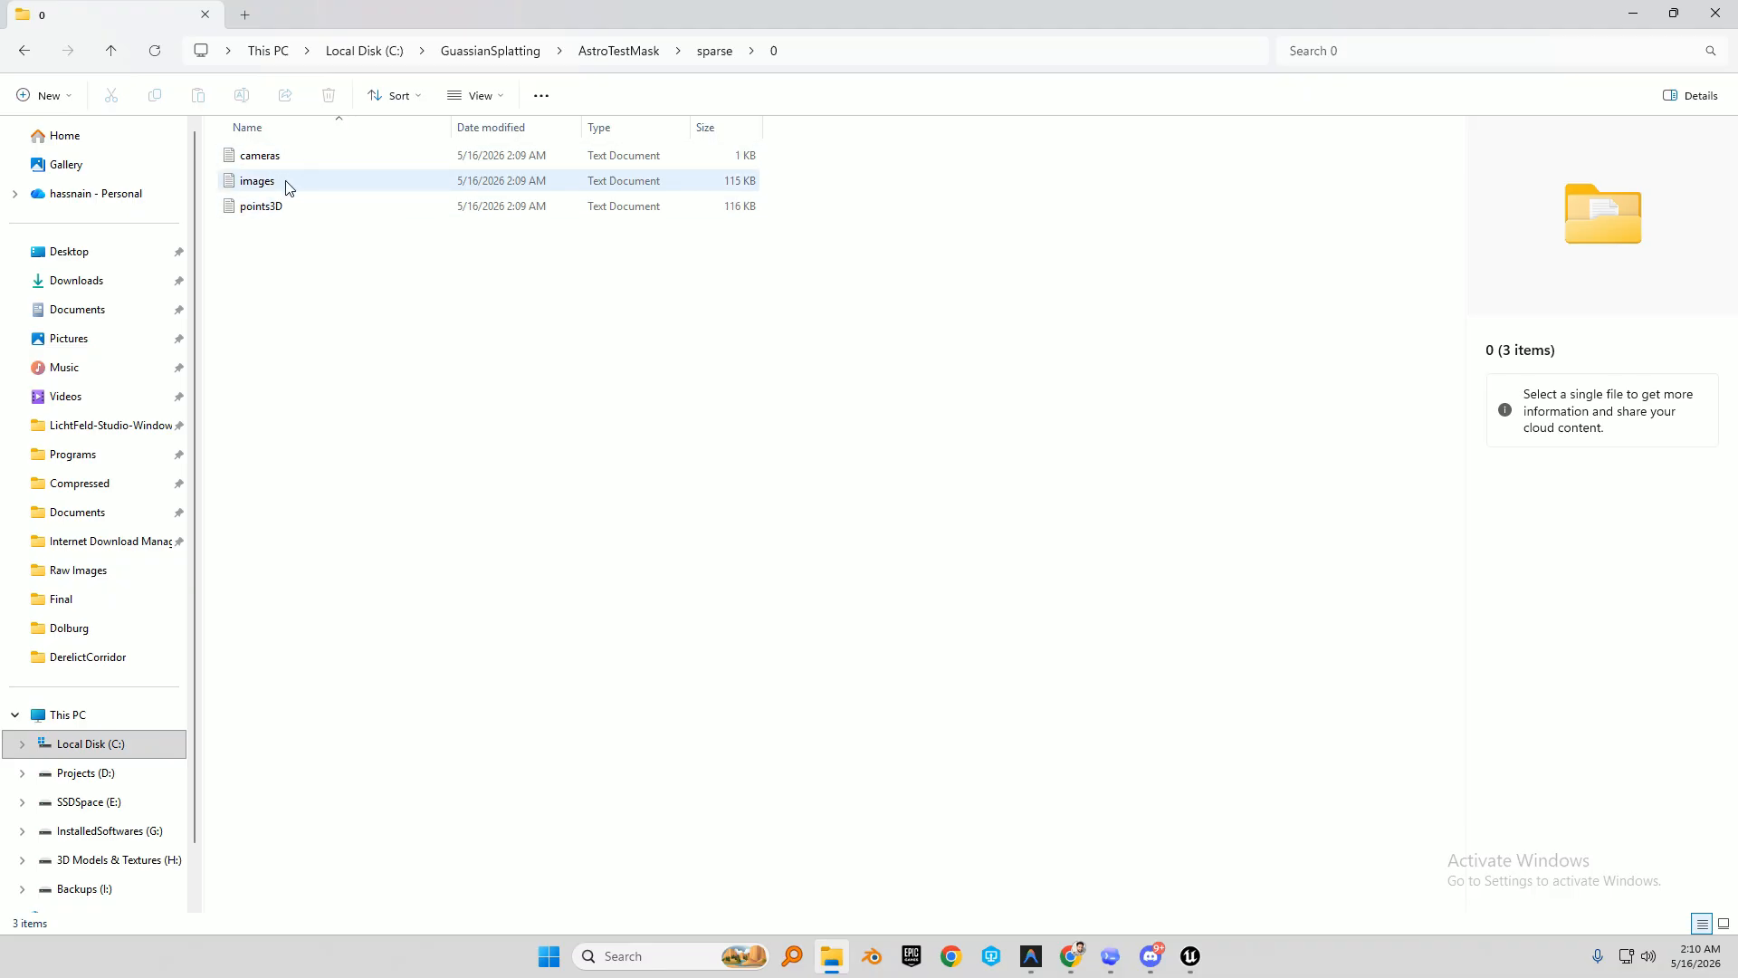
click(612, 51)
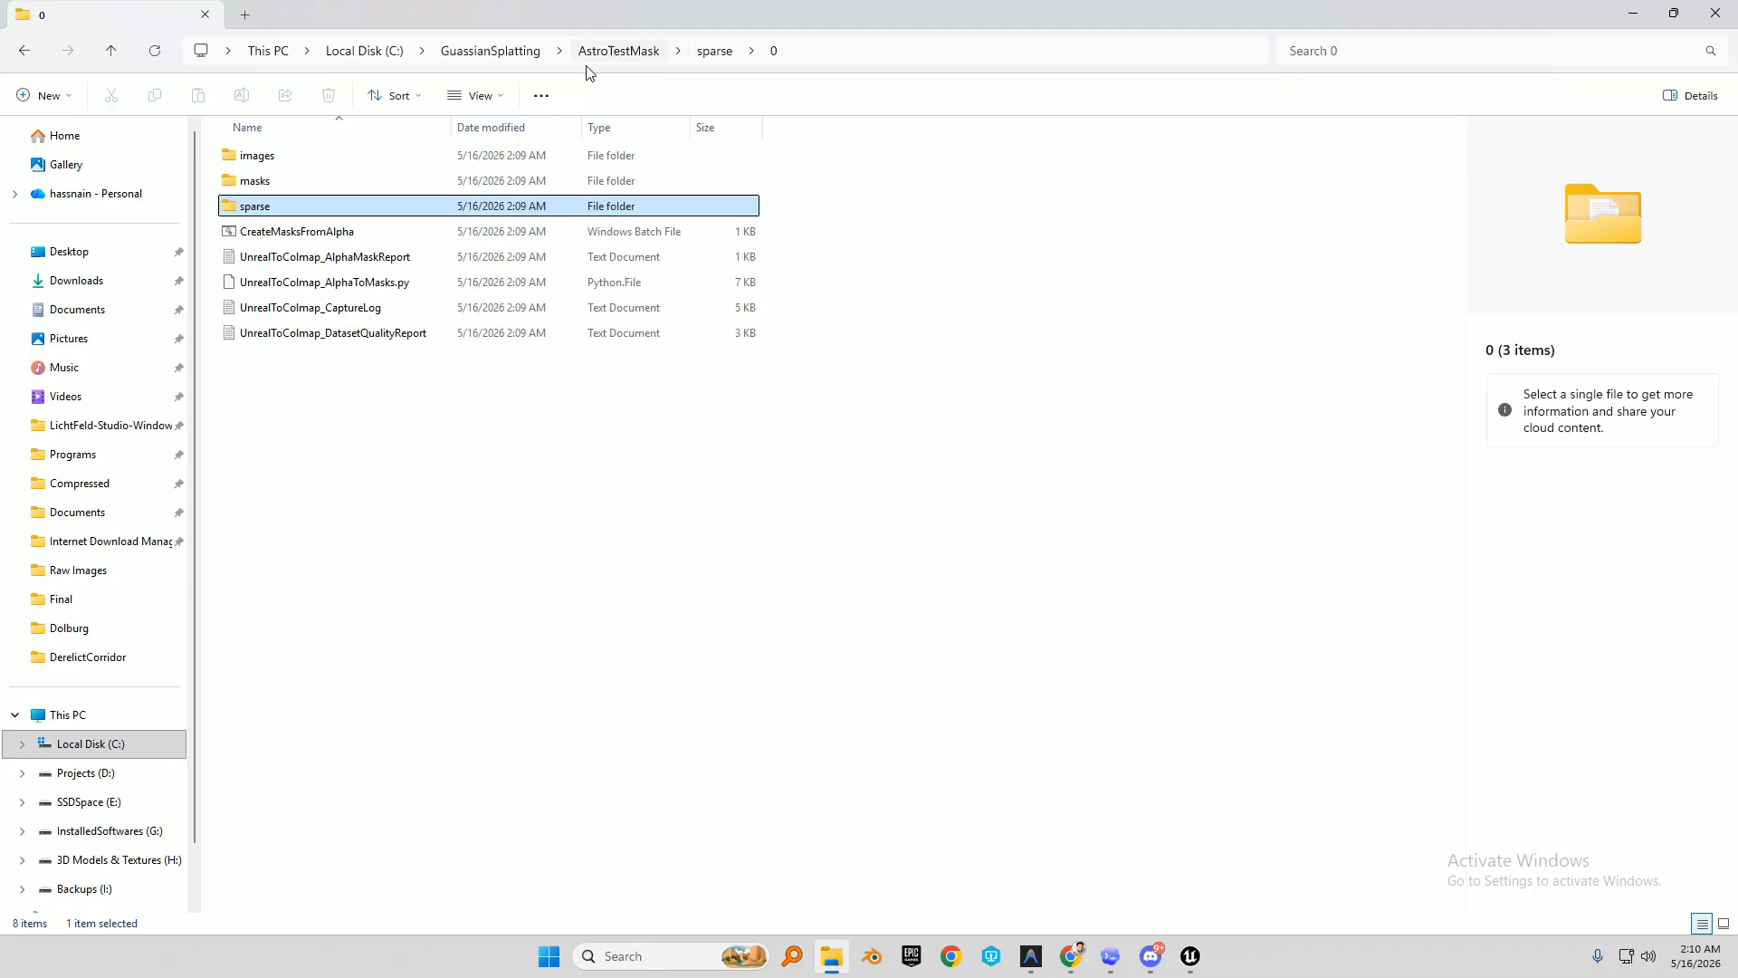
Browse through the captured astronaut pictures in the dataset's images folder, from the first to the last, and close the viewer.
double_click(257, 155)
double_click(276, 166)
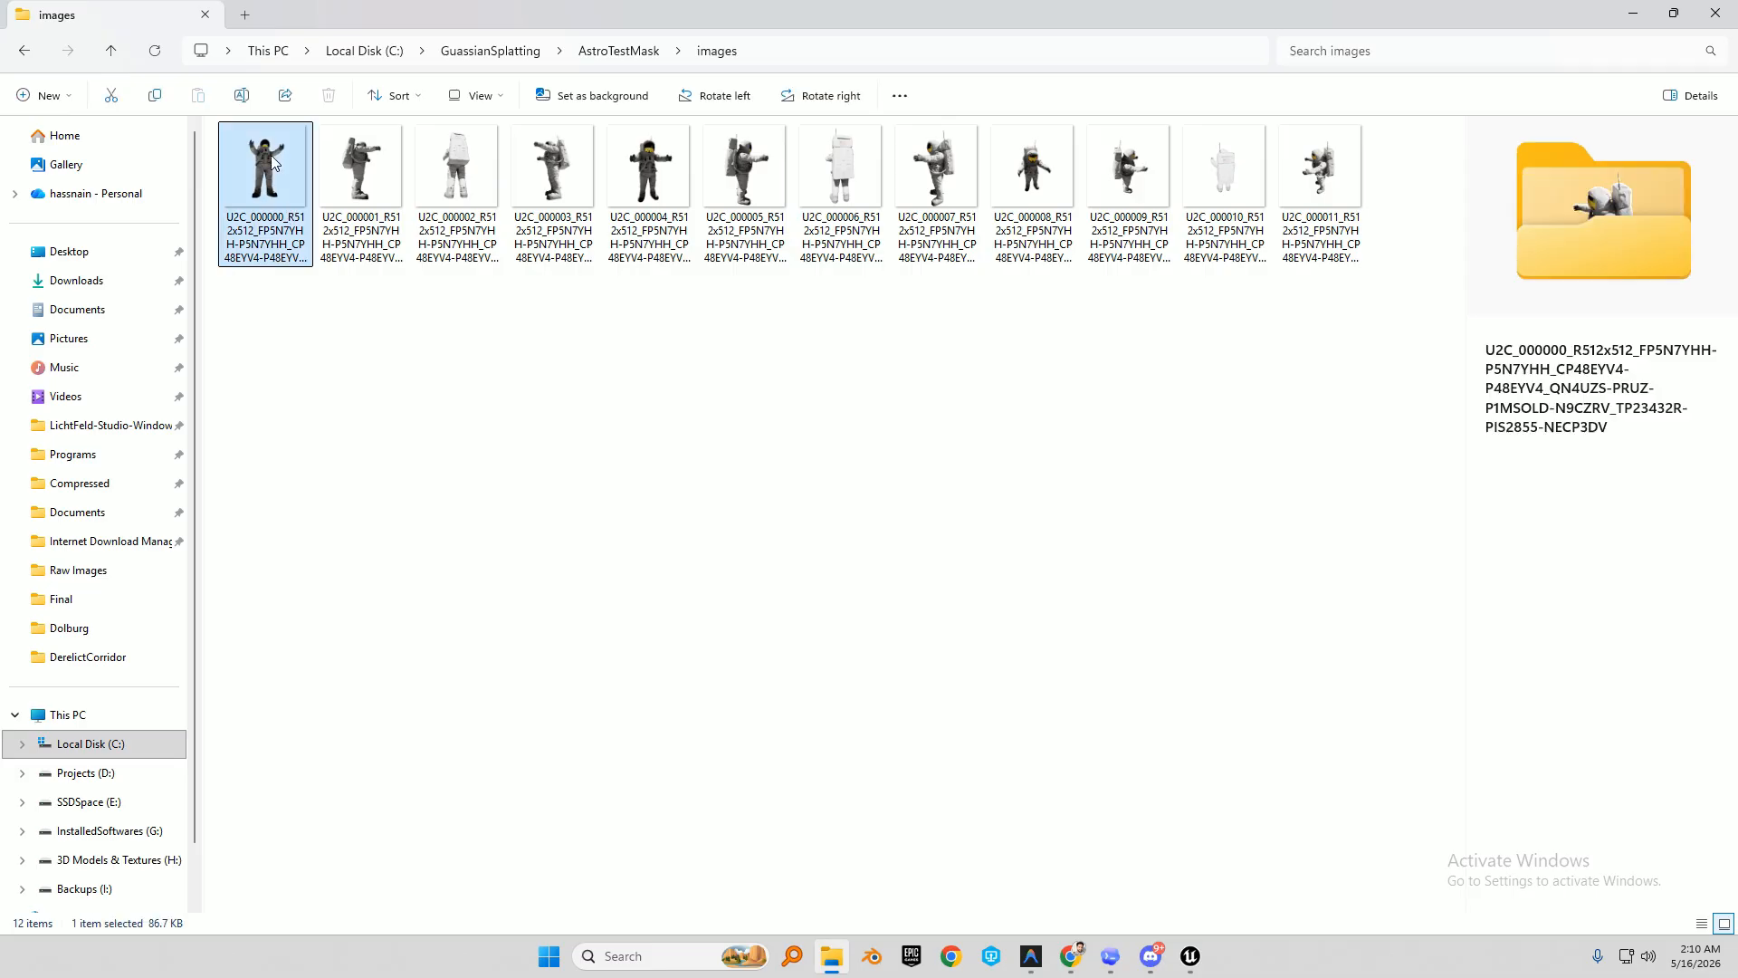
key(Right)
key(Right)
key(Right)
key(Right)
key(Right)
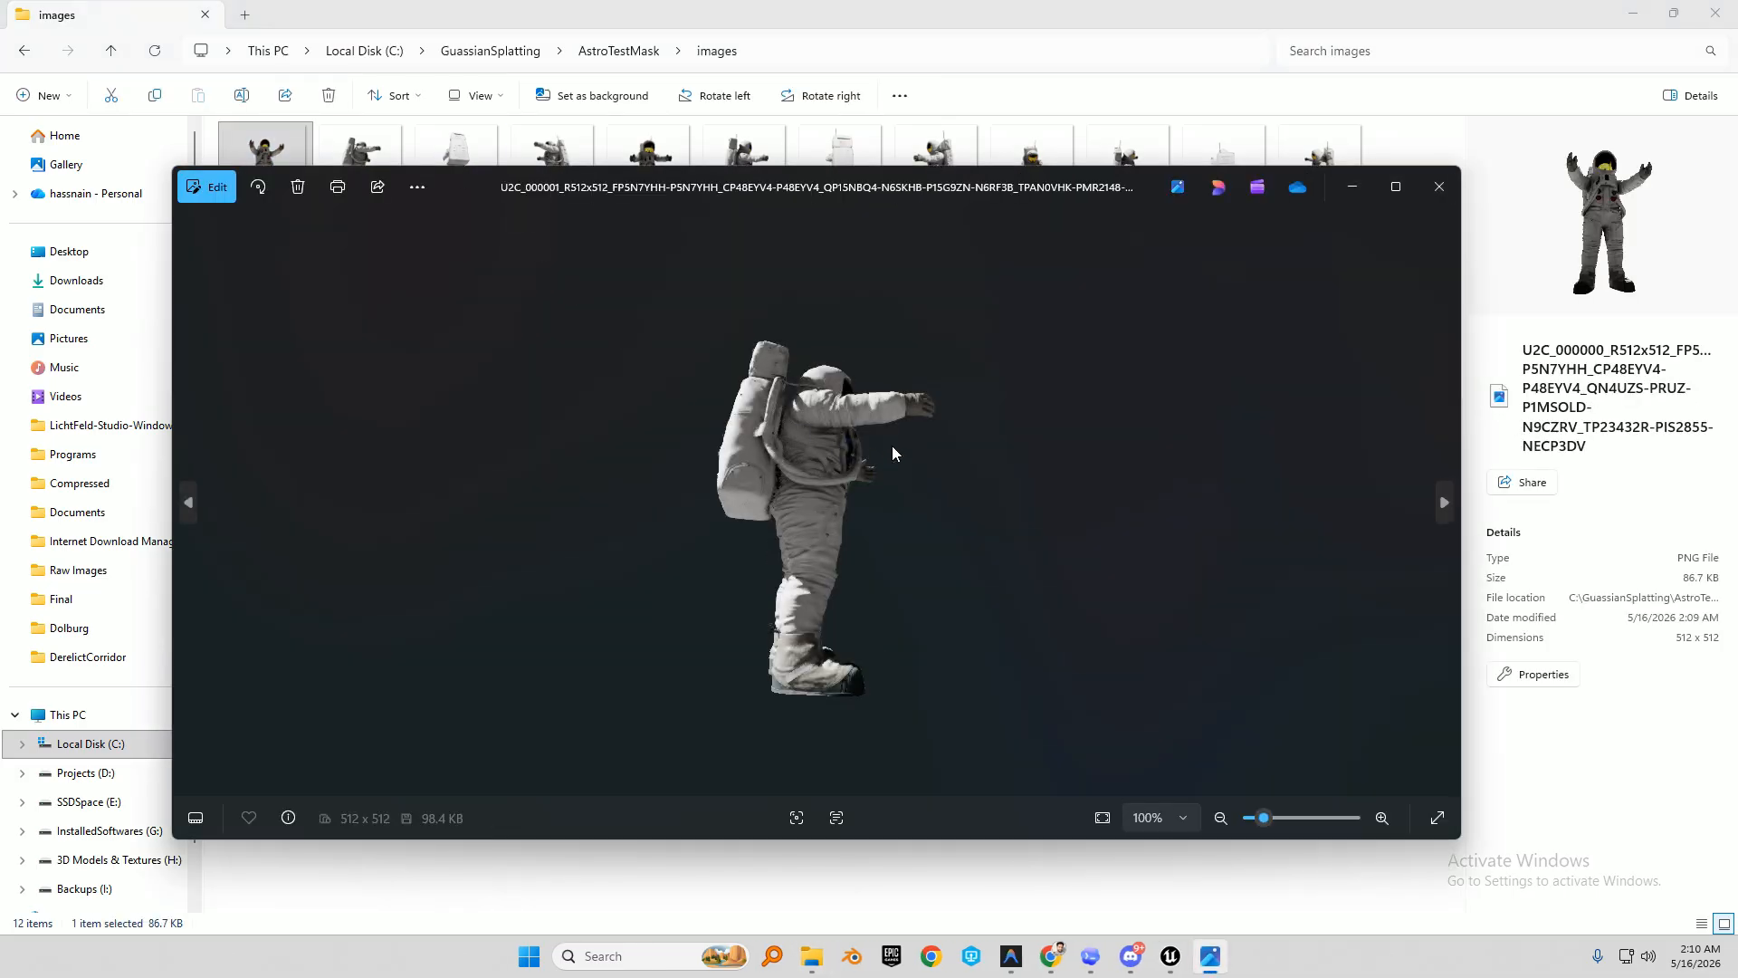
key(Right)
key(Right)
key(Right)
key(Right)
key(Right)
key(Right)
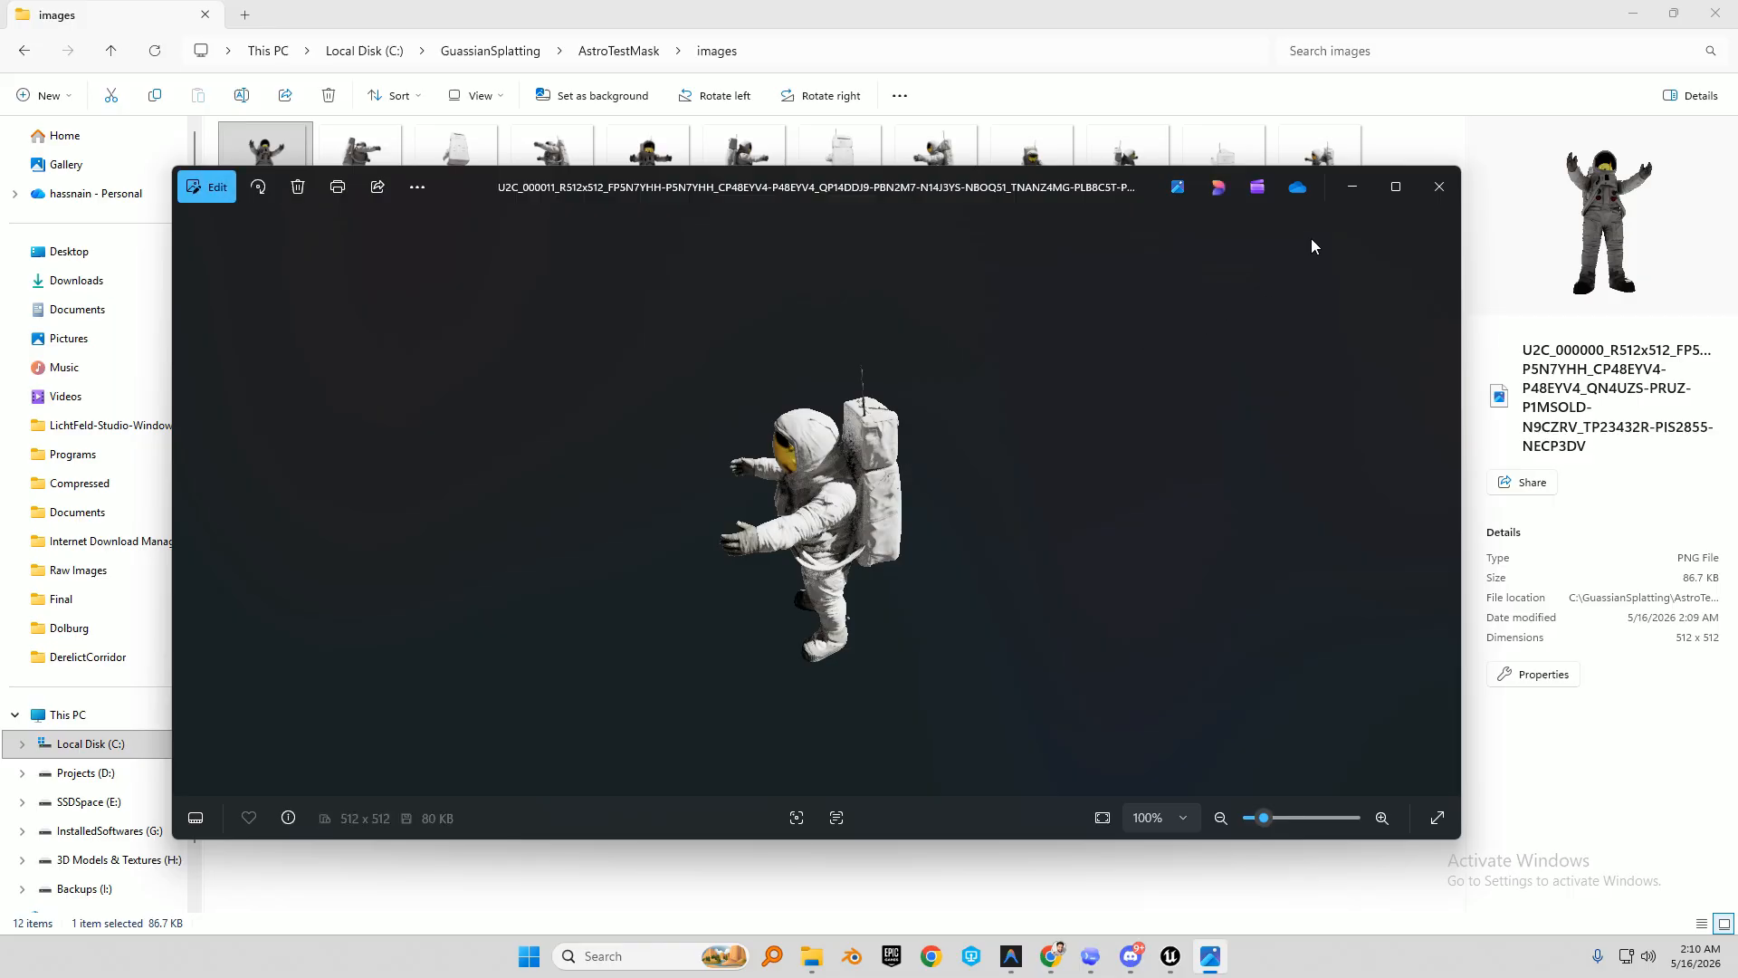
click(1440, 186)
Examine the mask images in the dataset's masks folder and return to the AstroTestMask folder.
click(624, 52)
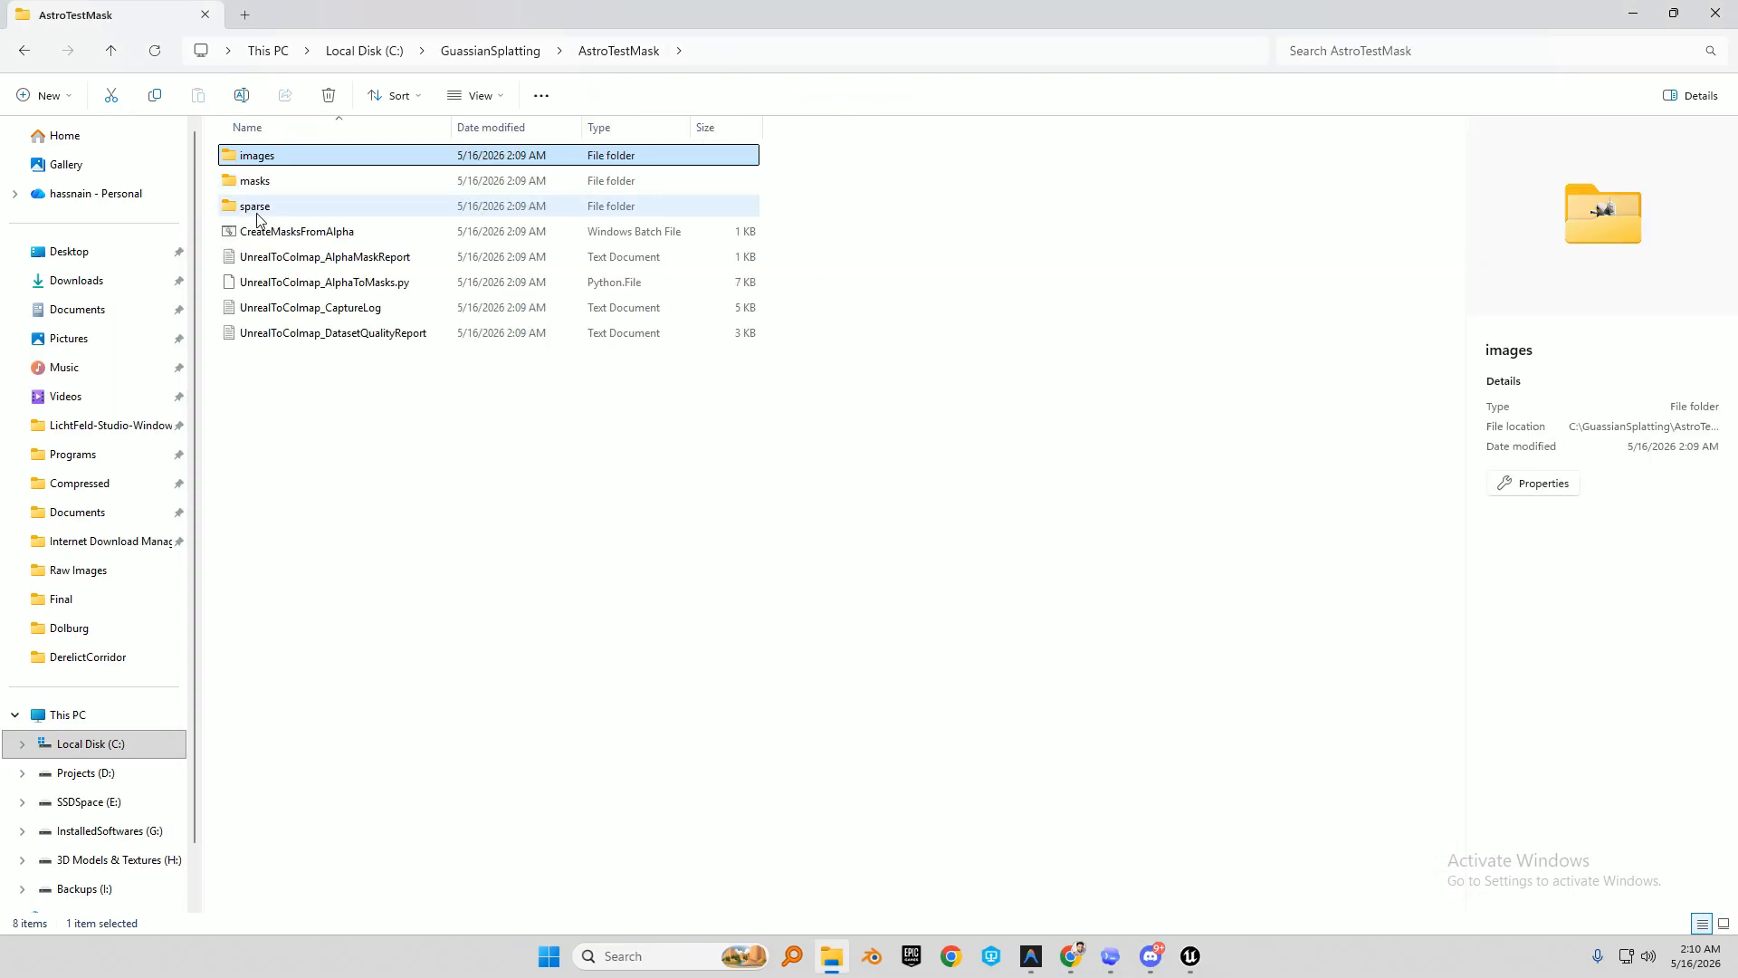
double_click(257, 179)
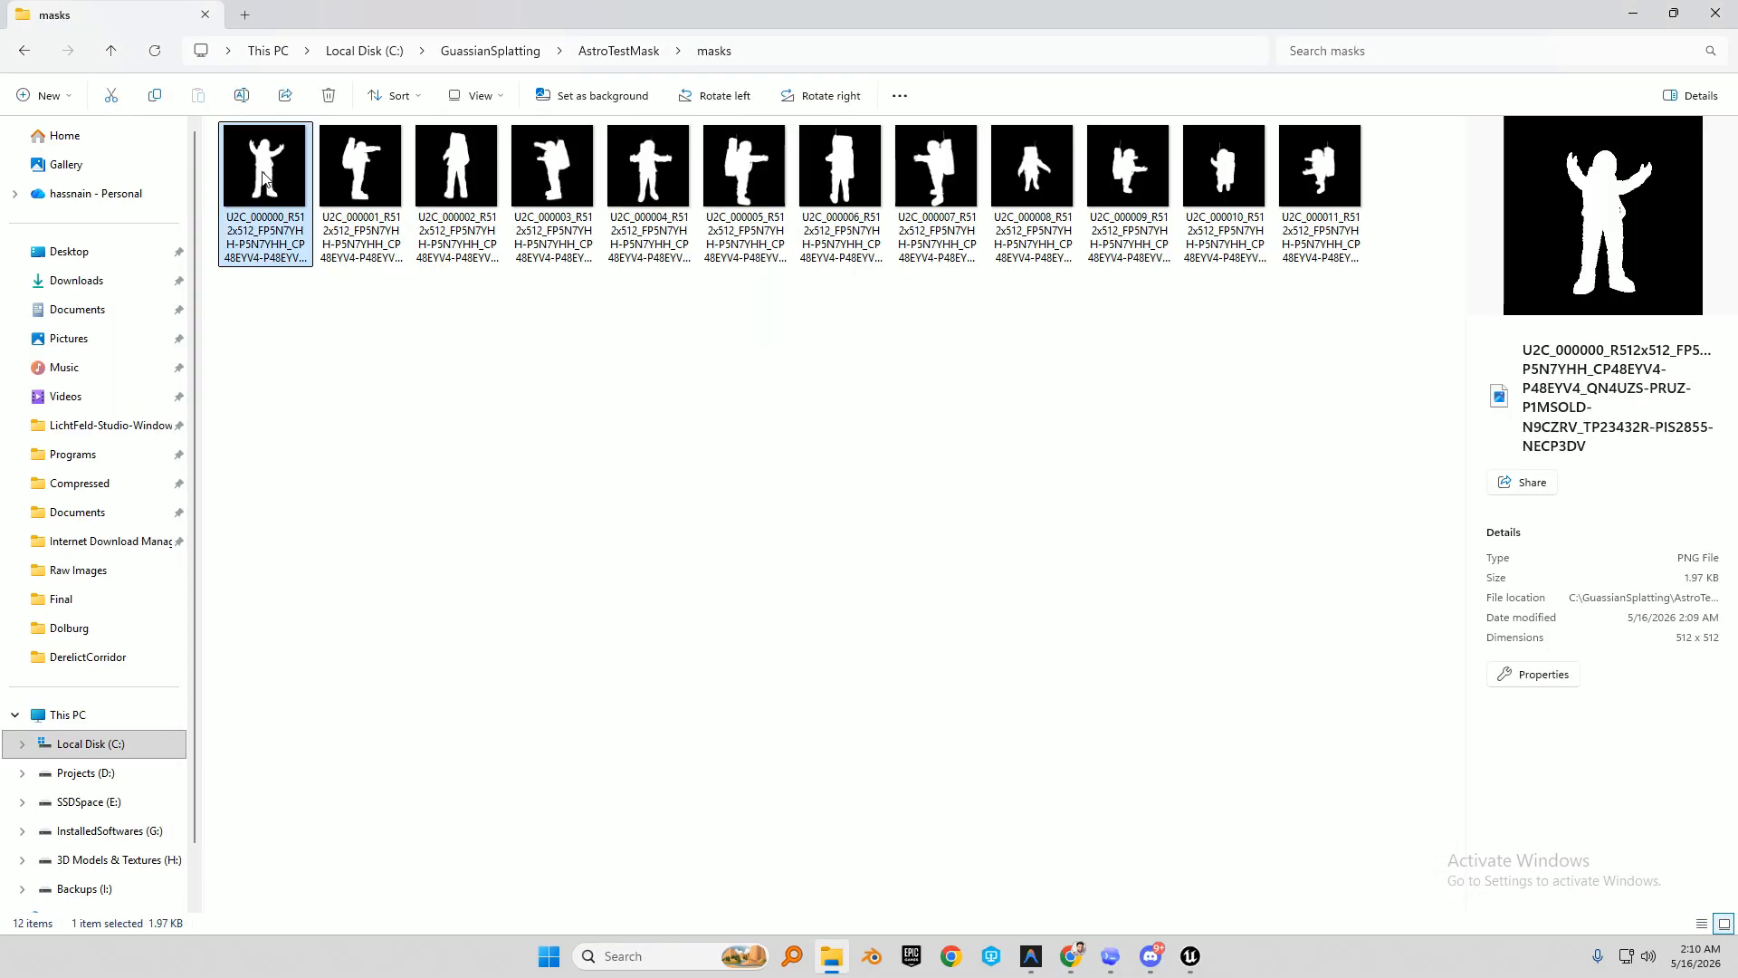
click(714, 486)
click(633, 55)
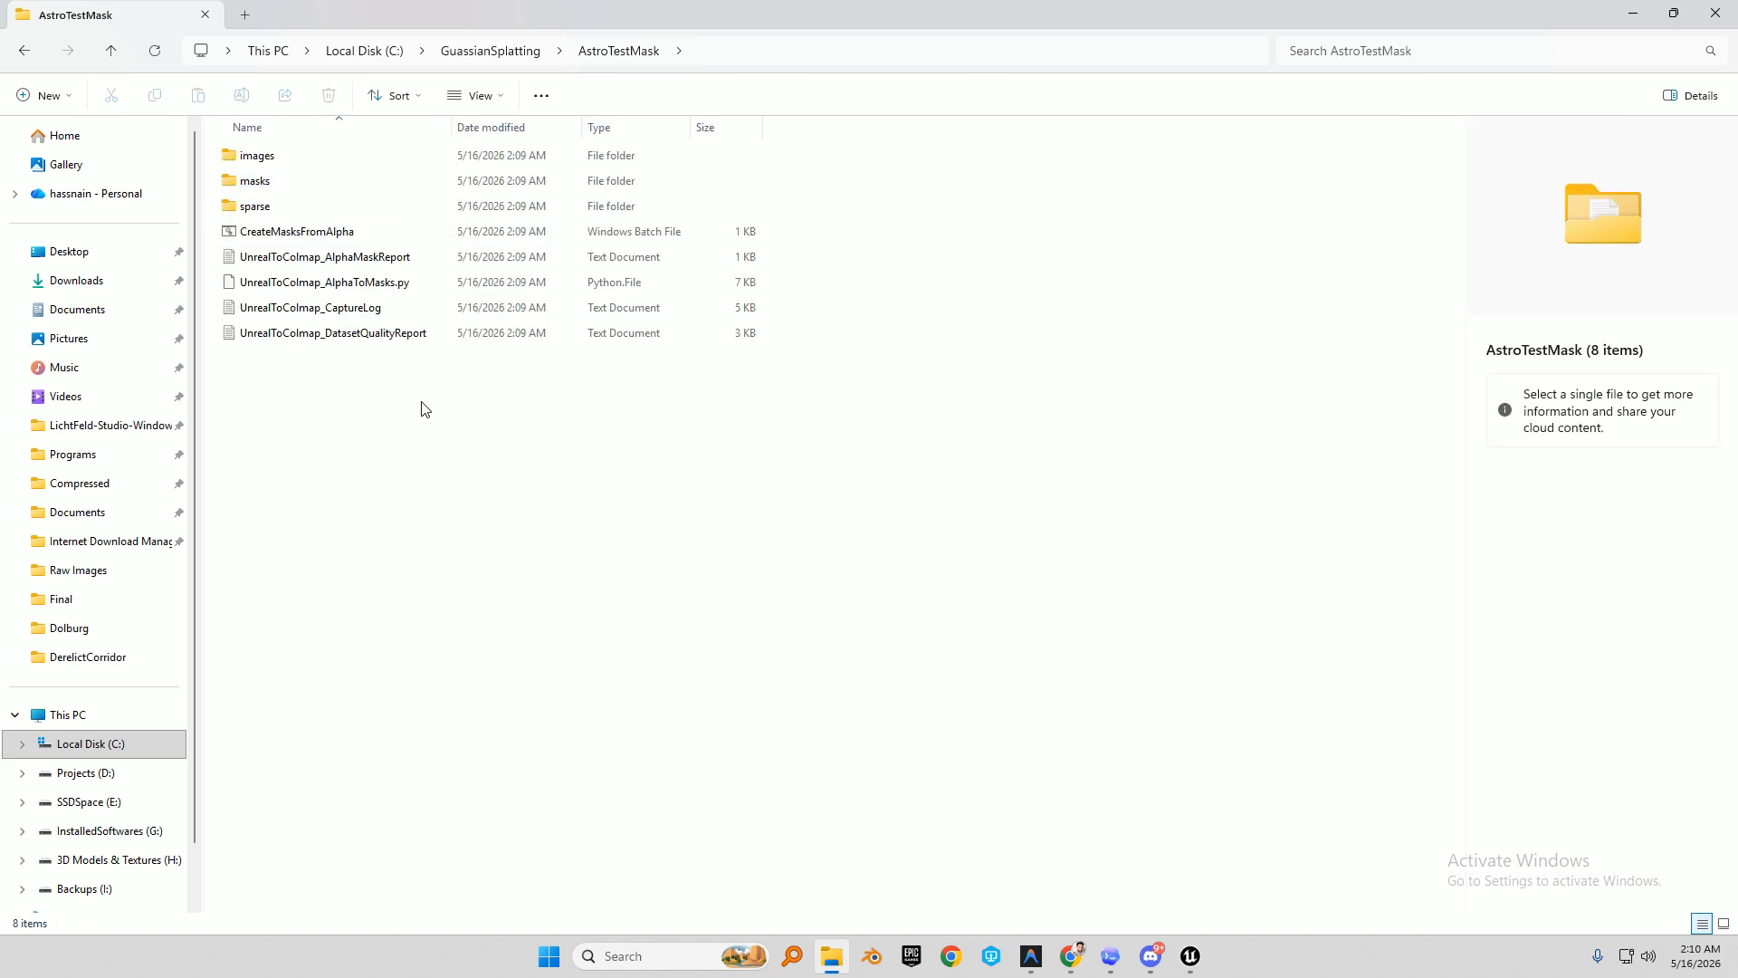
key(super)
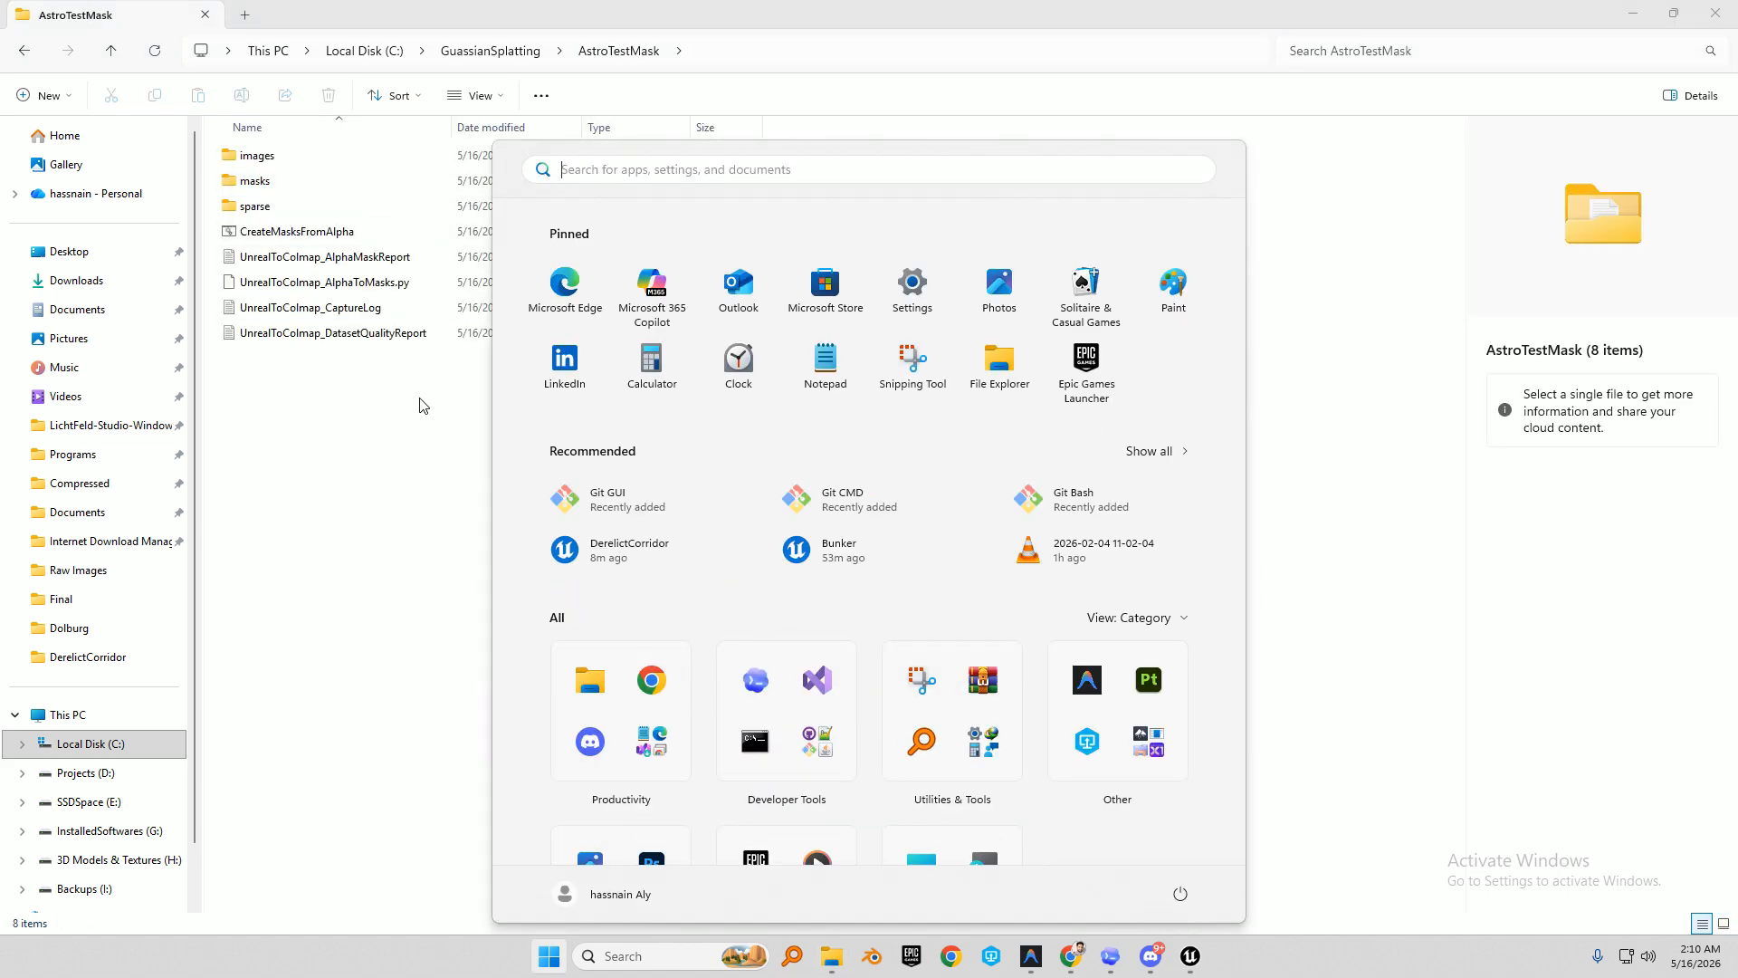
text(l)
key(BackSpace)
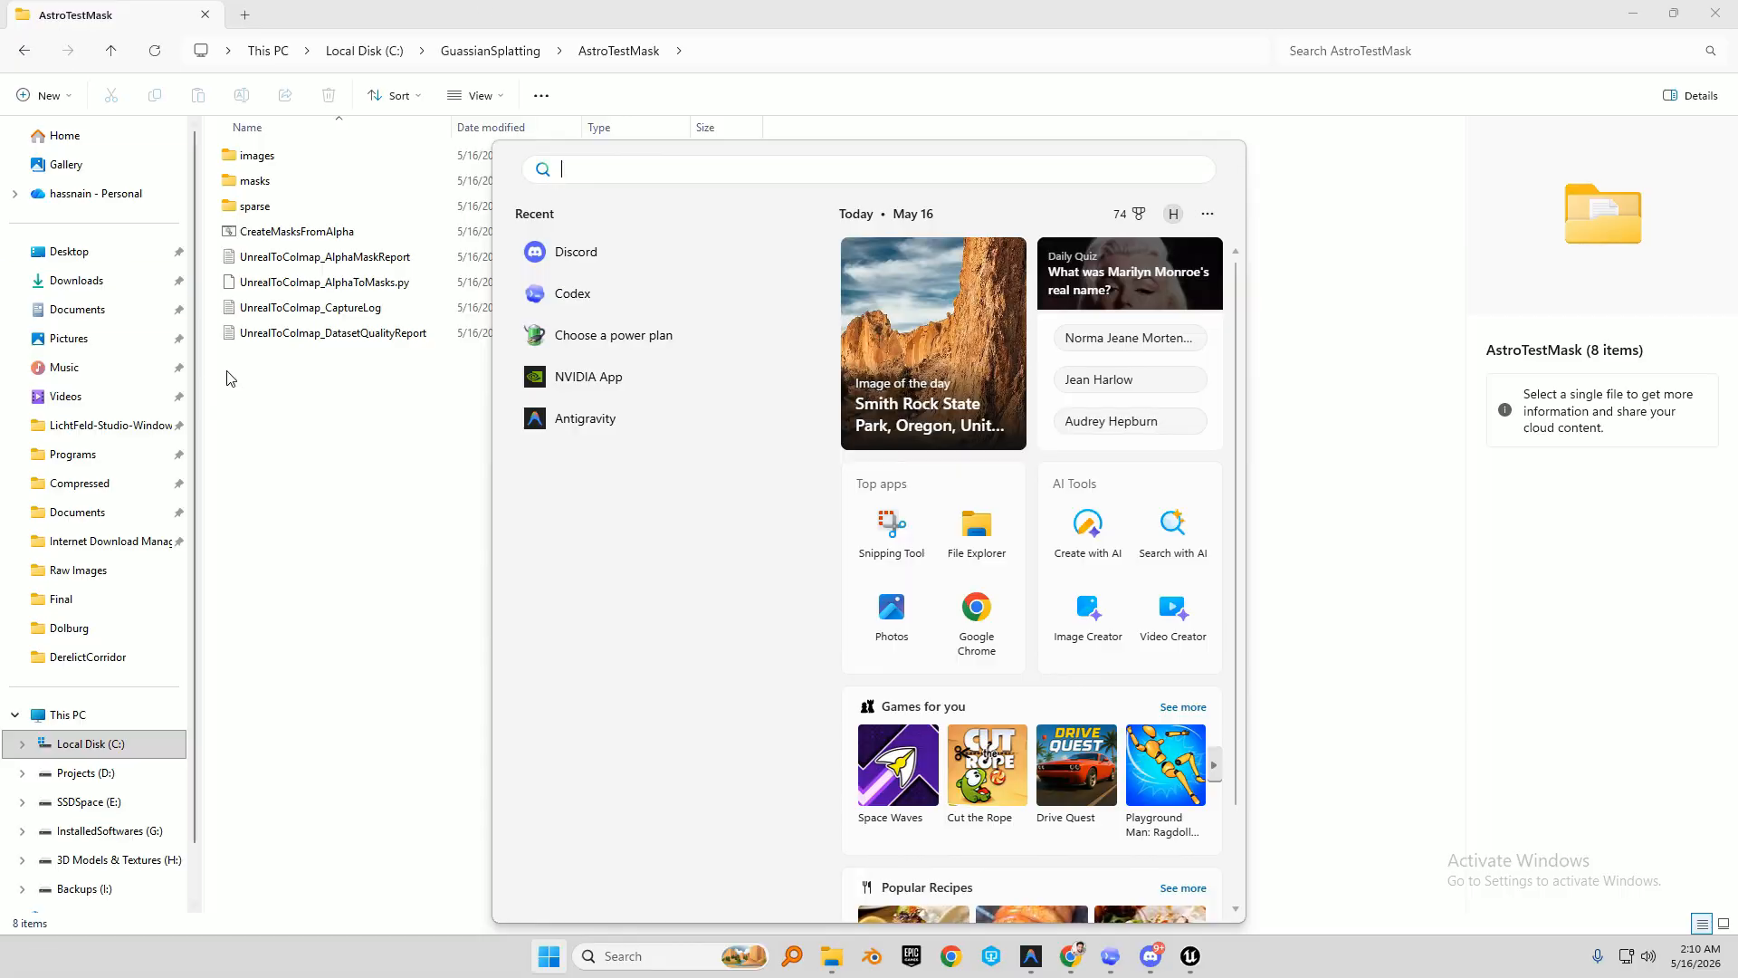
key(Escape)
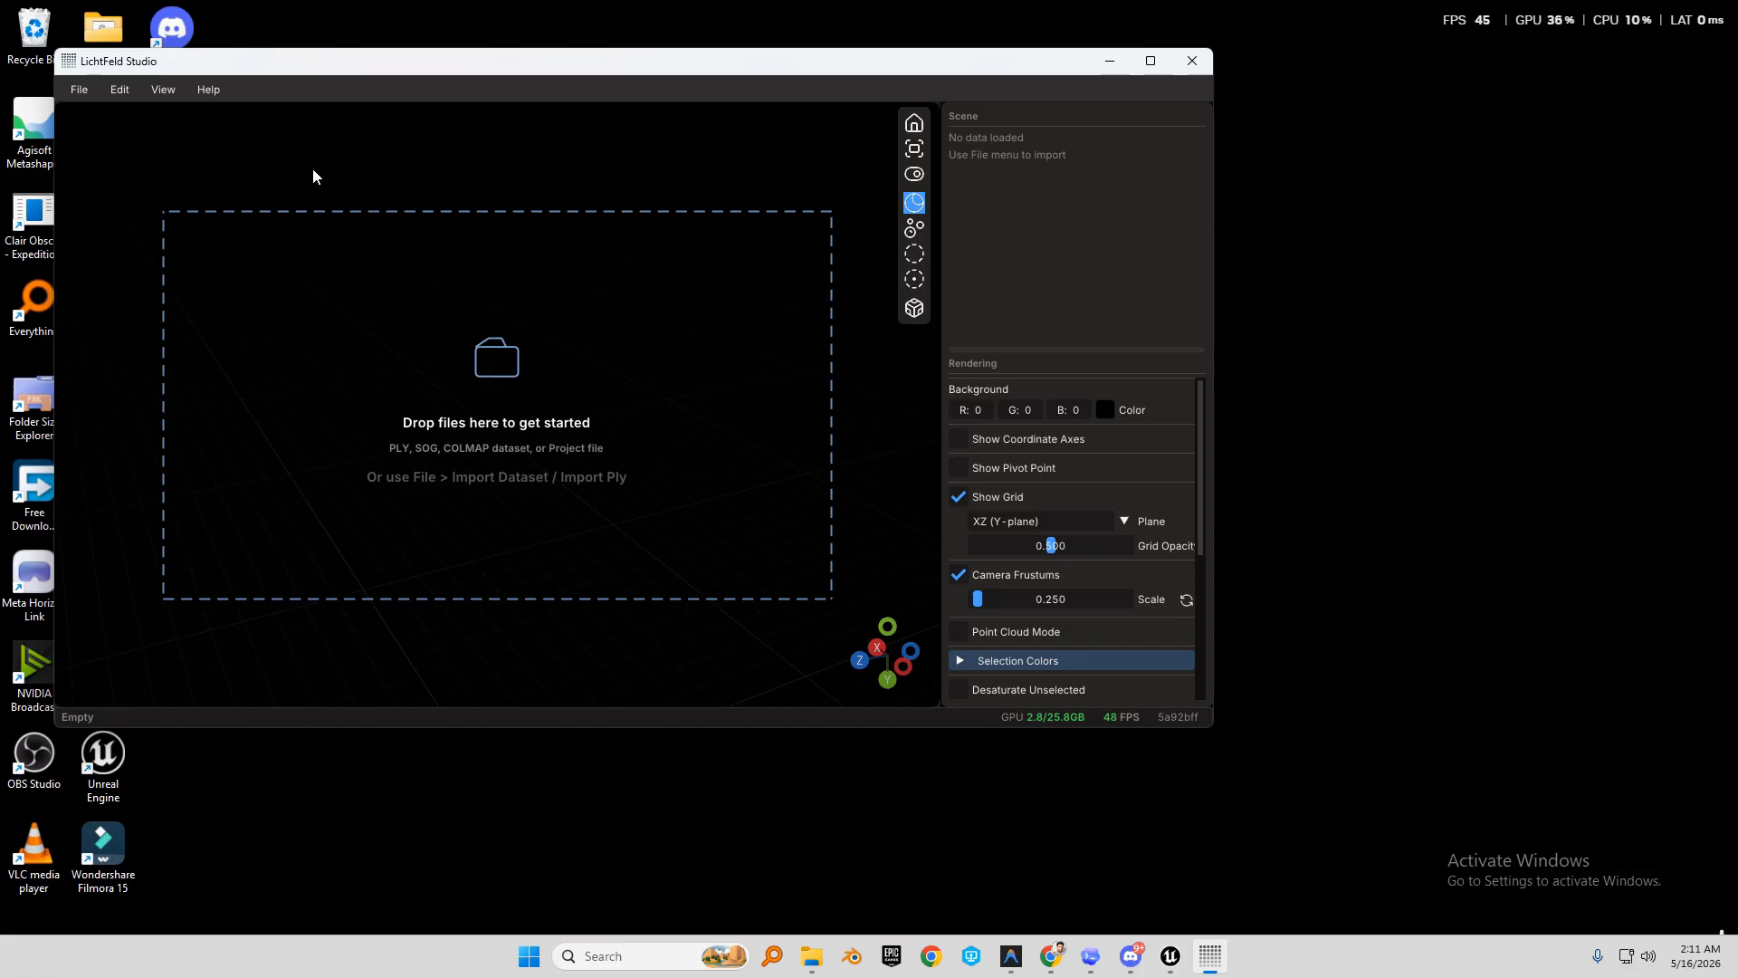
In LichtFeld Studio, import the AstroTestMask folder as a dataset with its default paths and inspect the loaded cameras and point cloud.
click(79, 88)
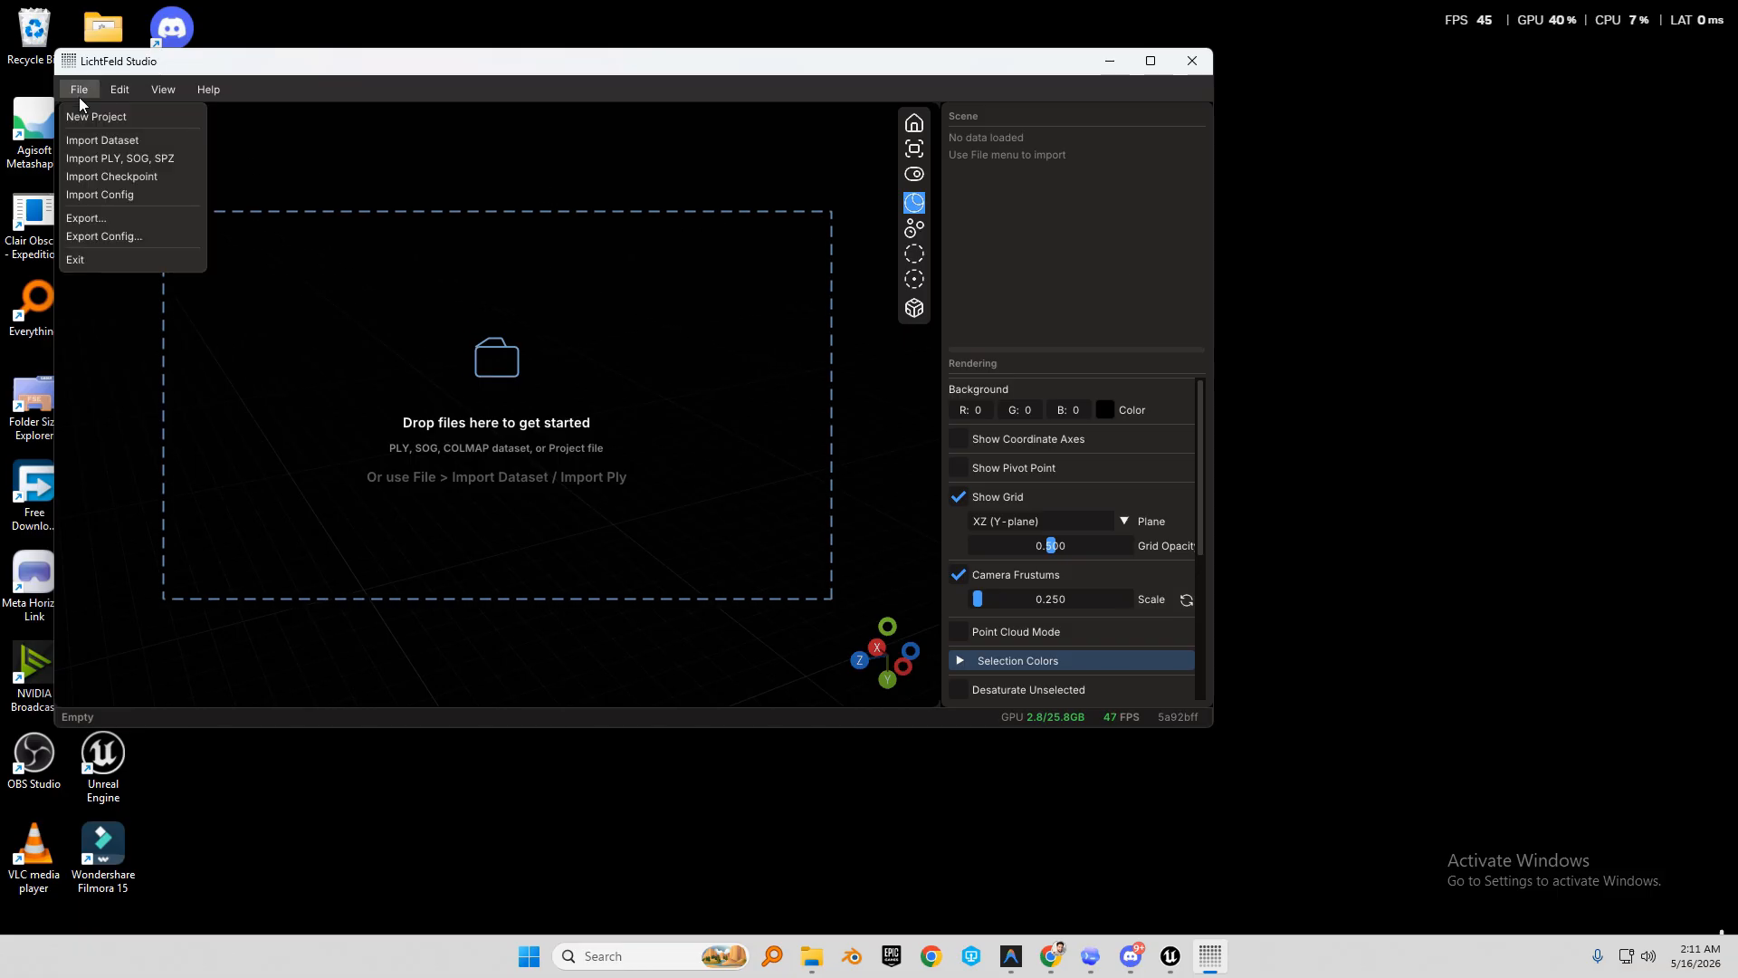
click(106, 142)
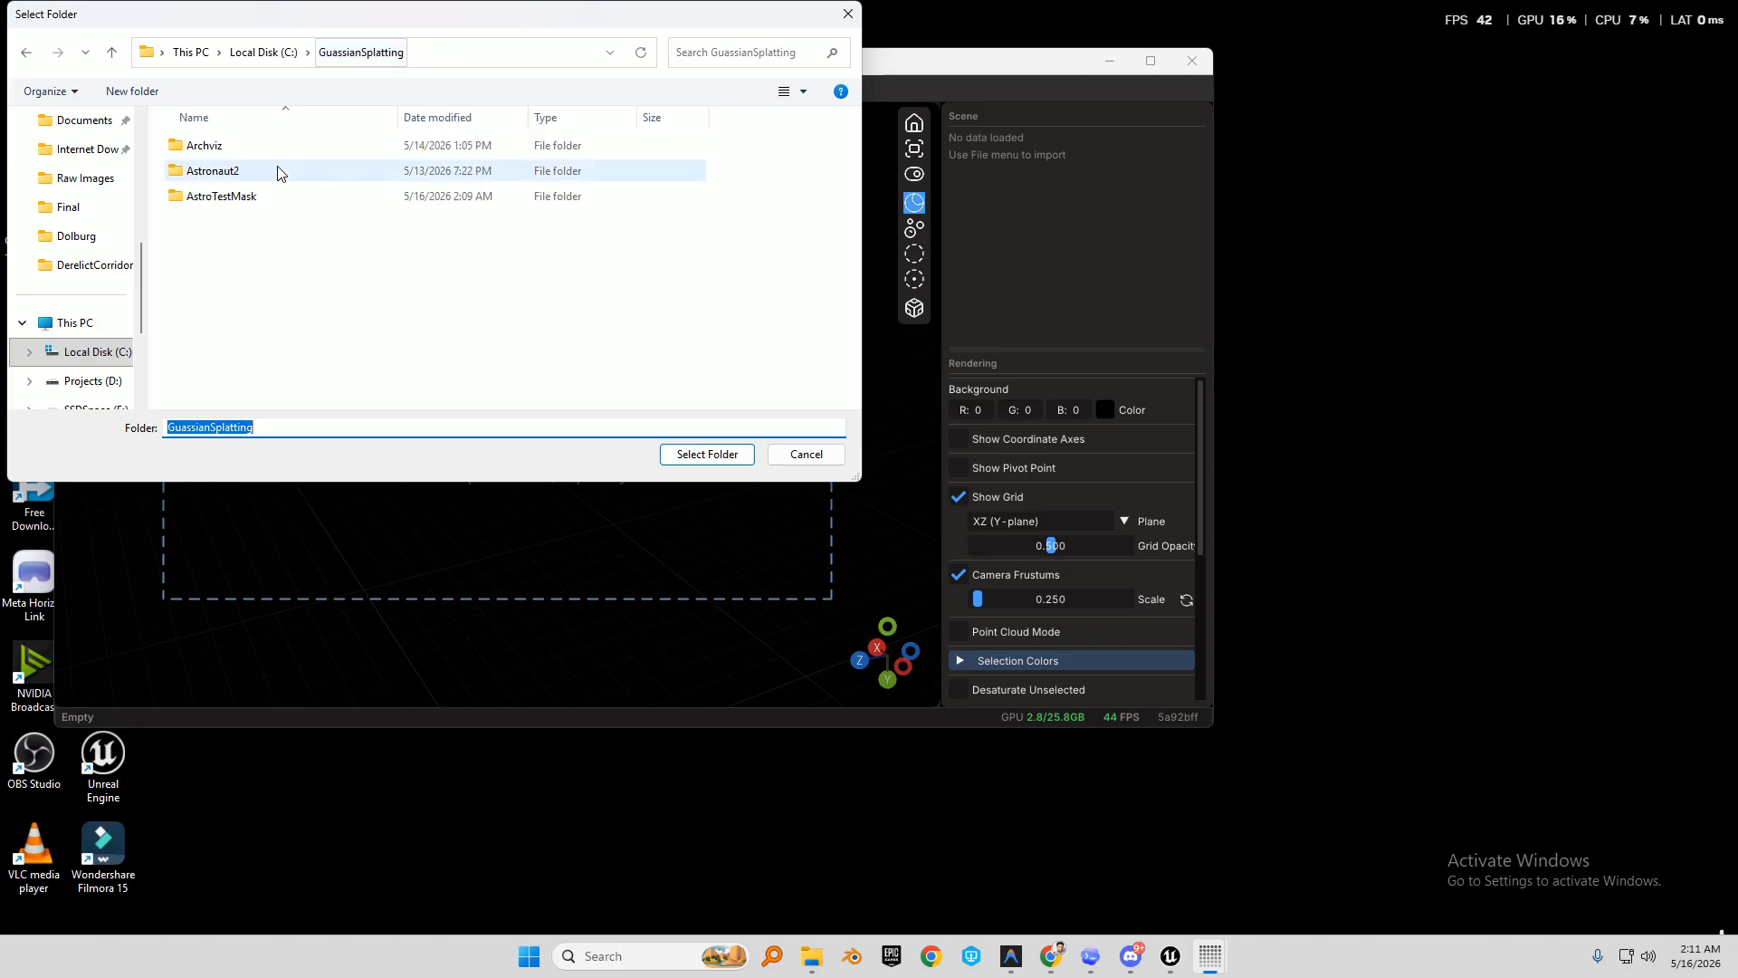
double_click(225, 196)
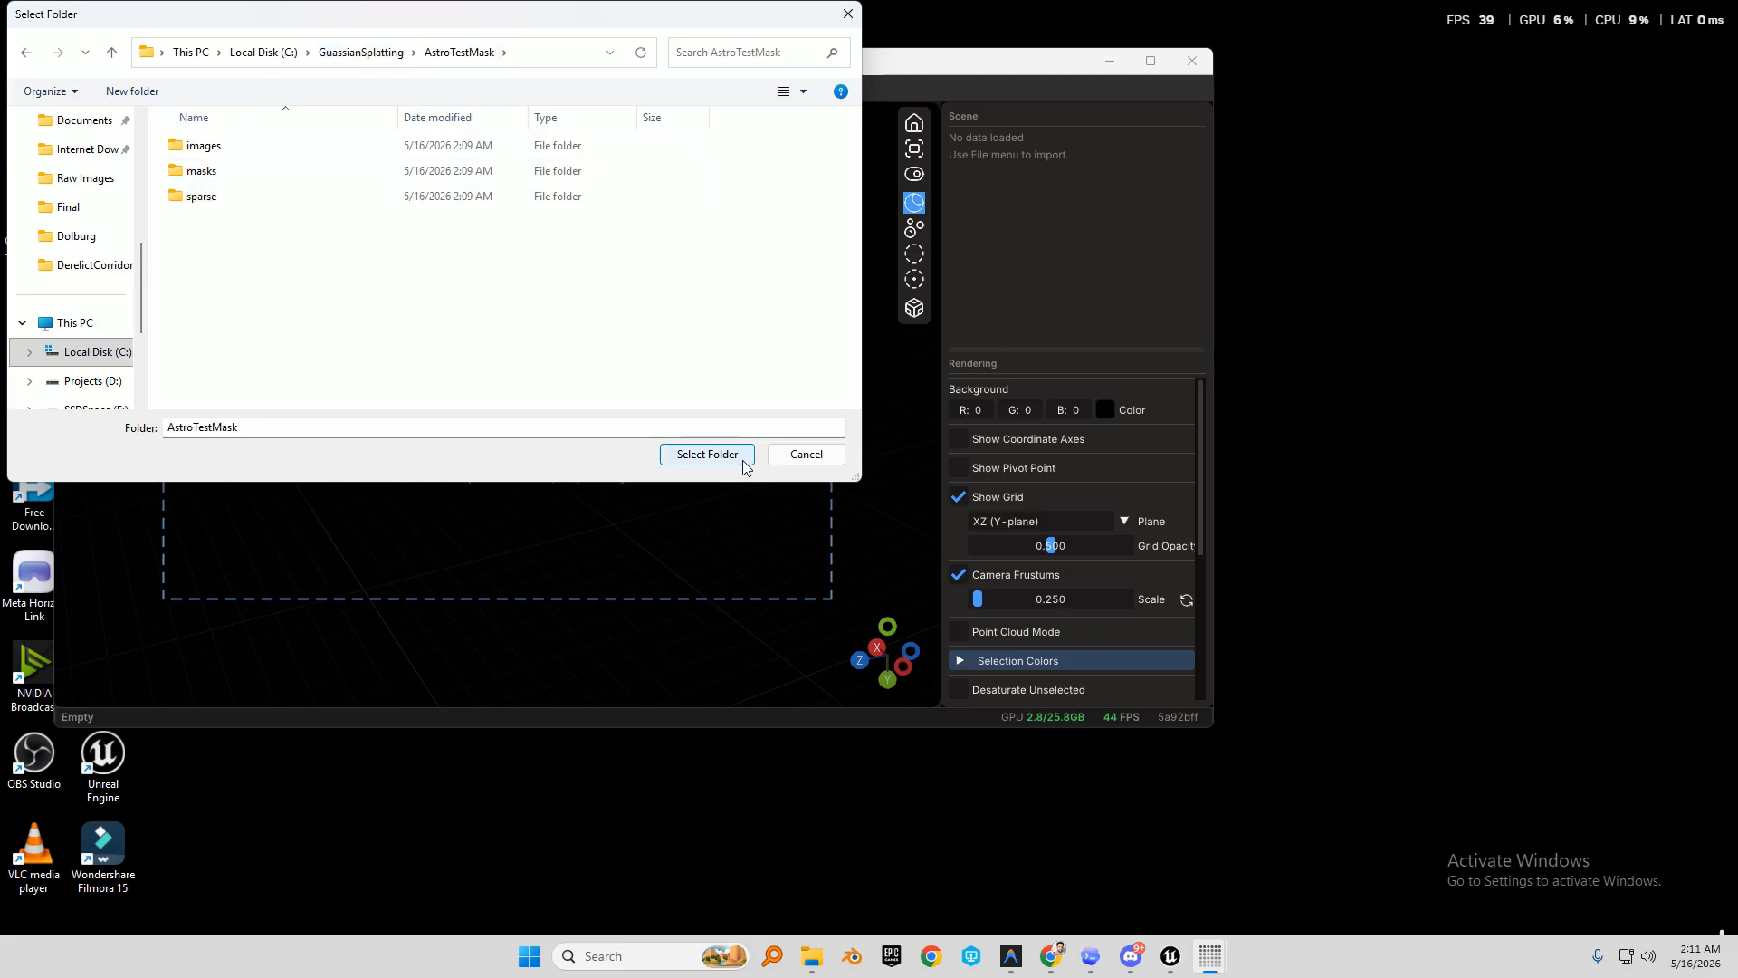
click(707, 454)
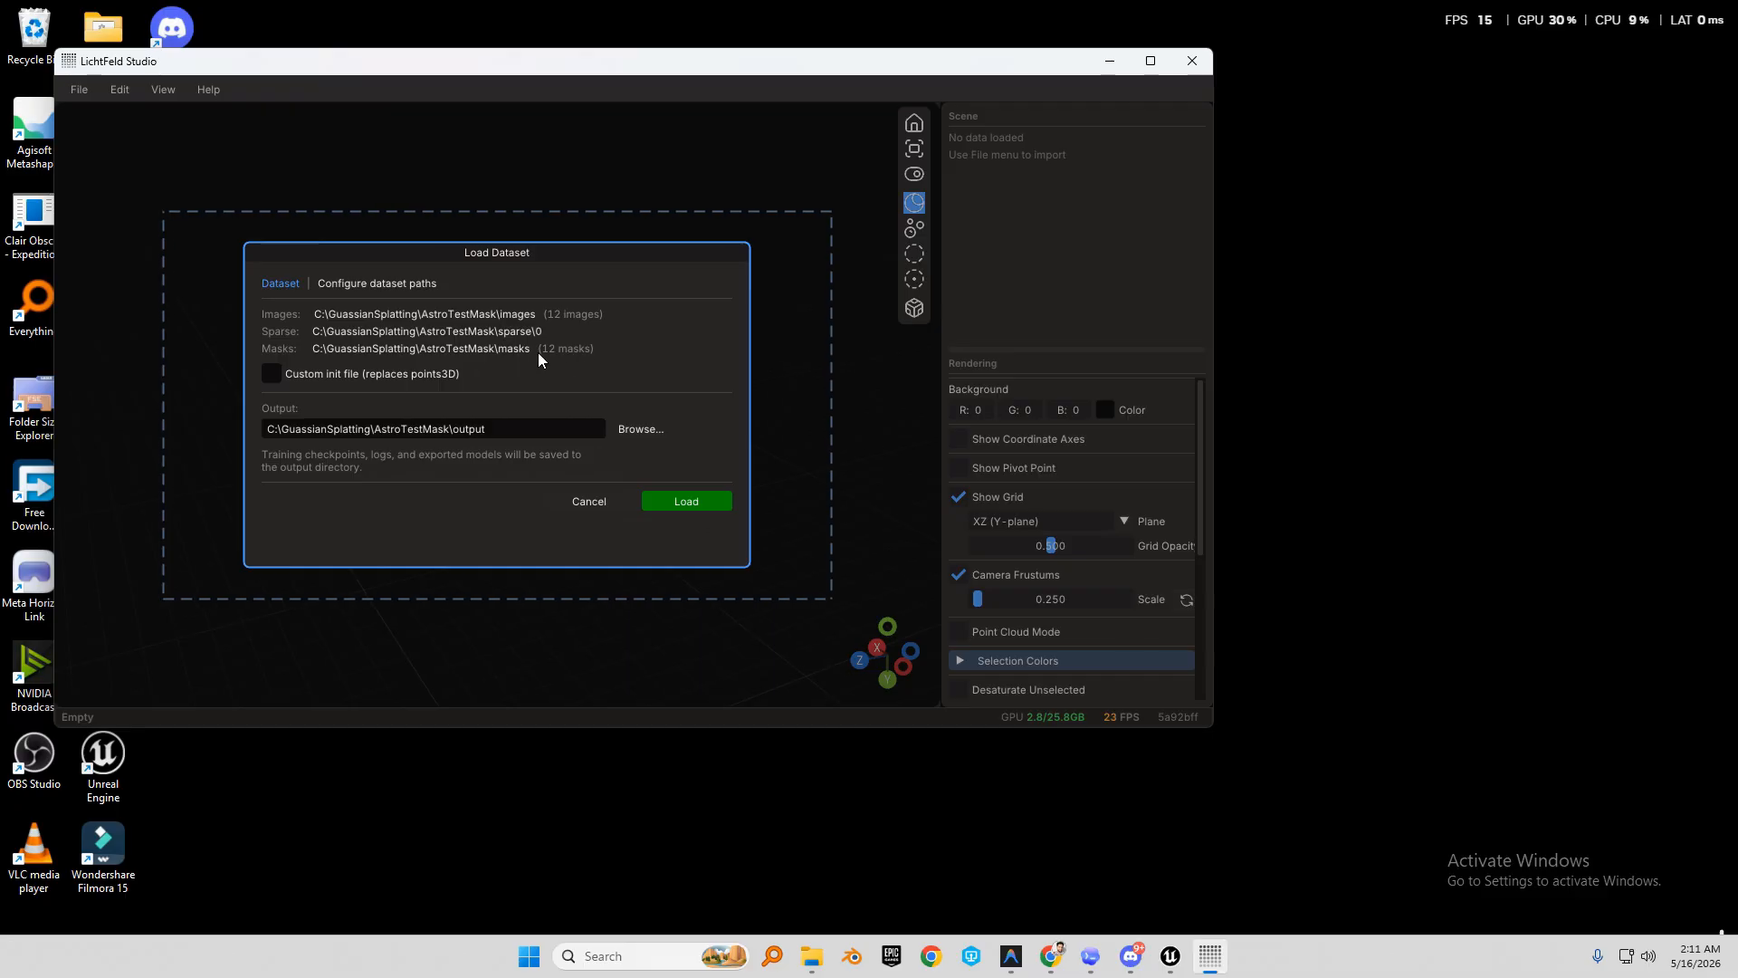
click(709, 504)
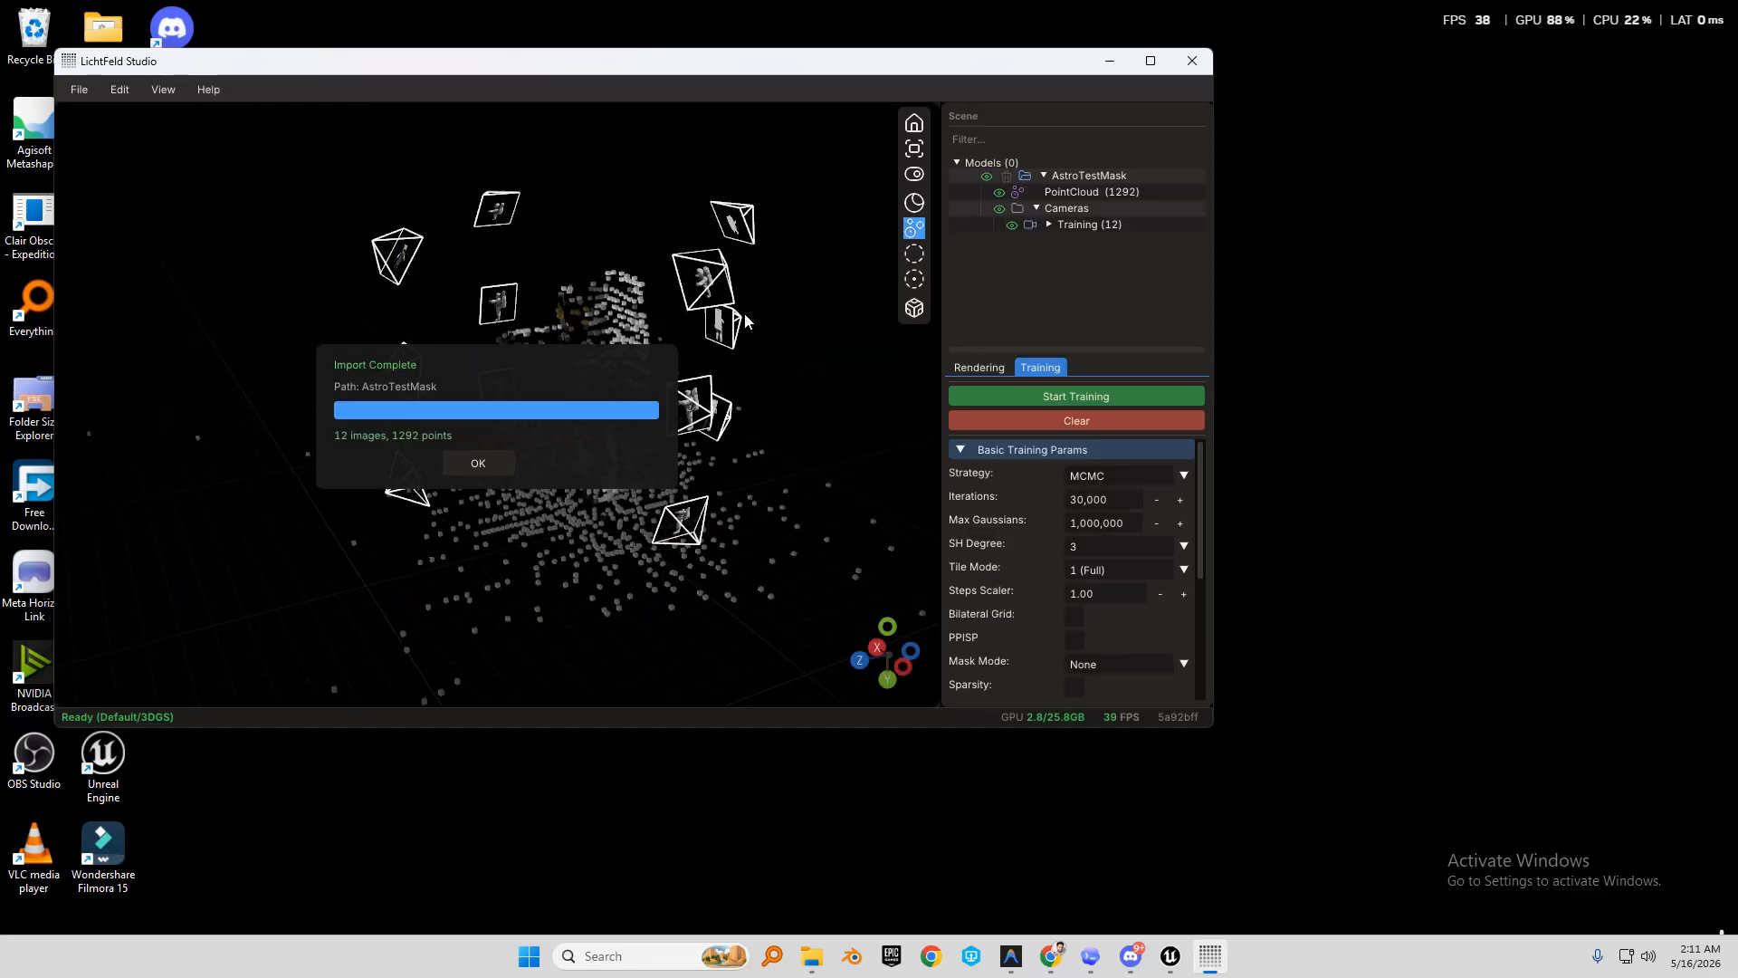
middle_drag(744, 321, 547, 357)
click(480, 465)
middle_drag(353, 448, 497, 351)
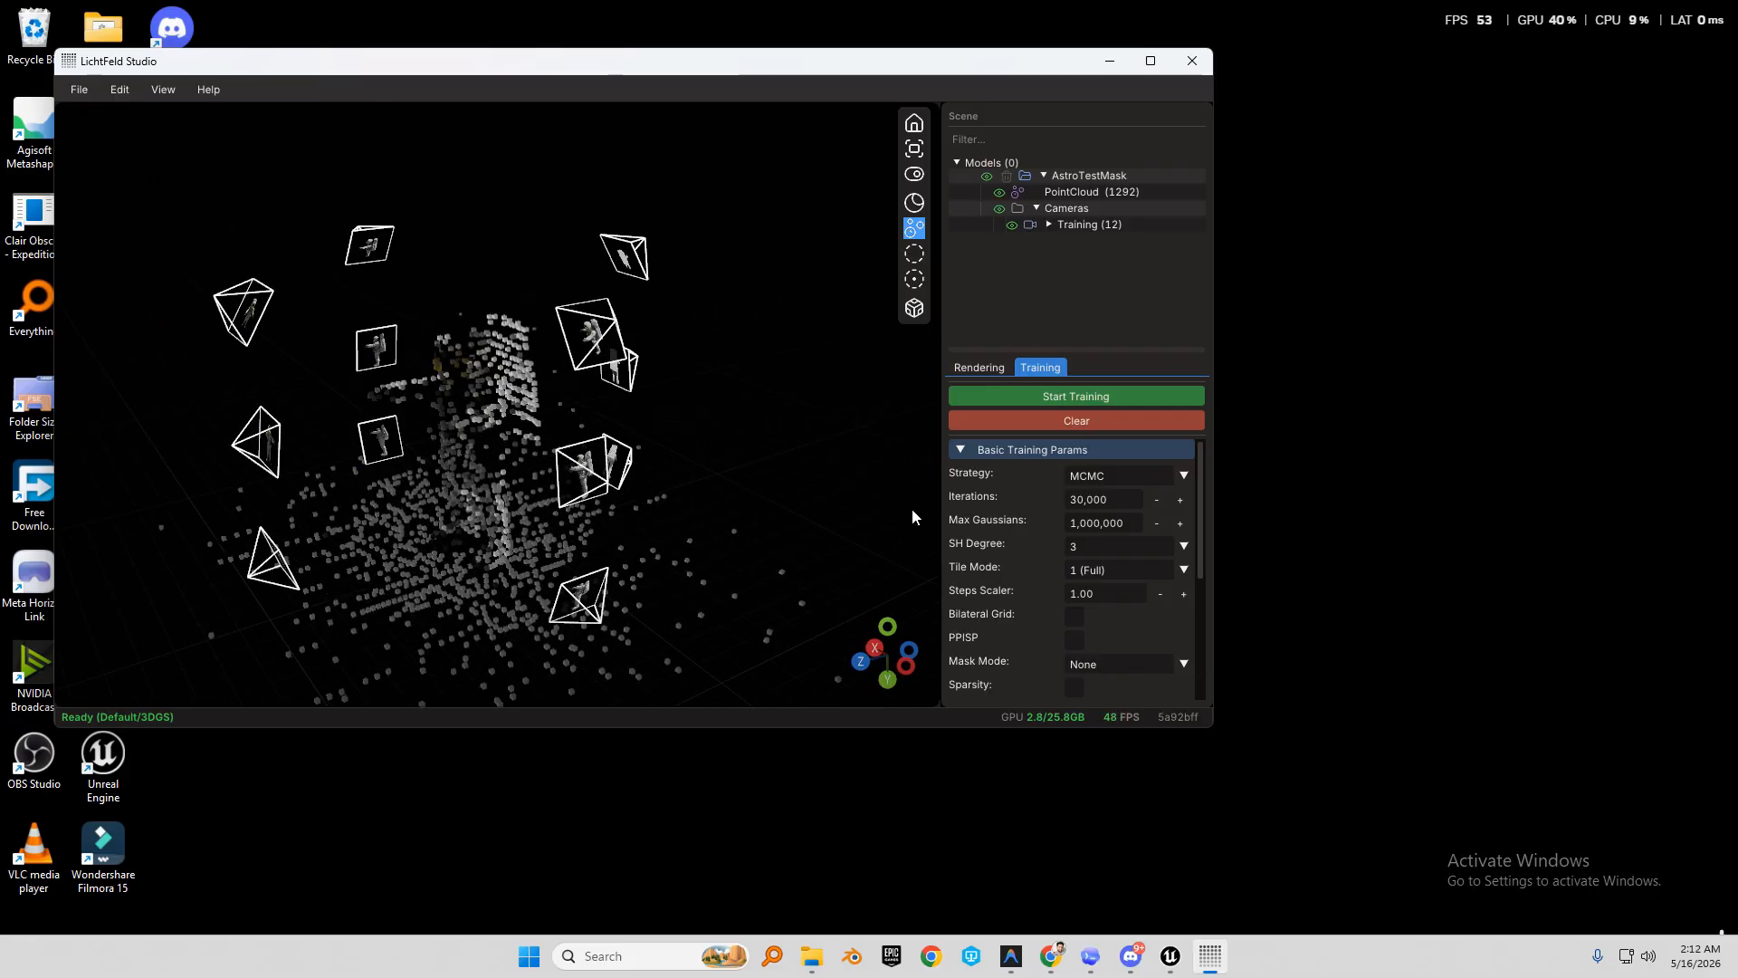
Set the training Mask Mode to Segment and review the mask options it offers.
scroll(1030, 596, down, 1)
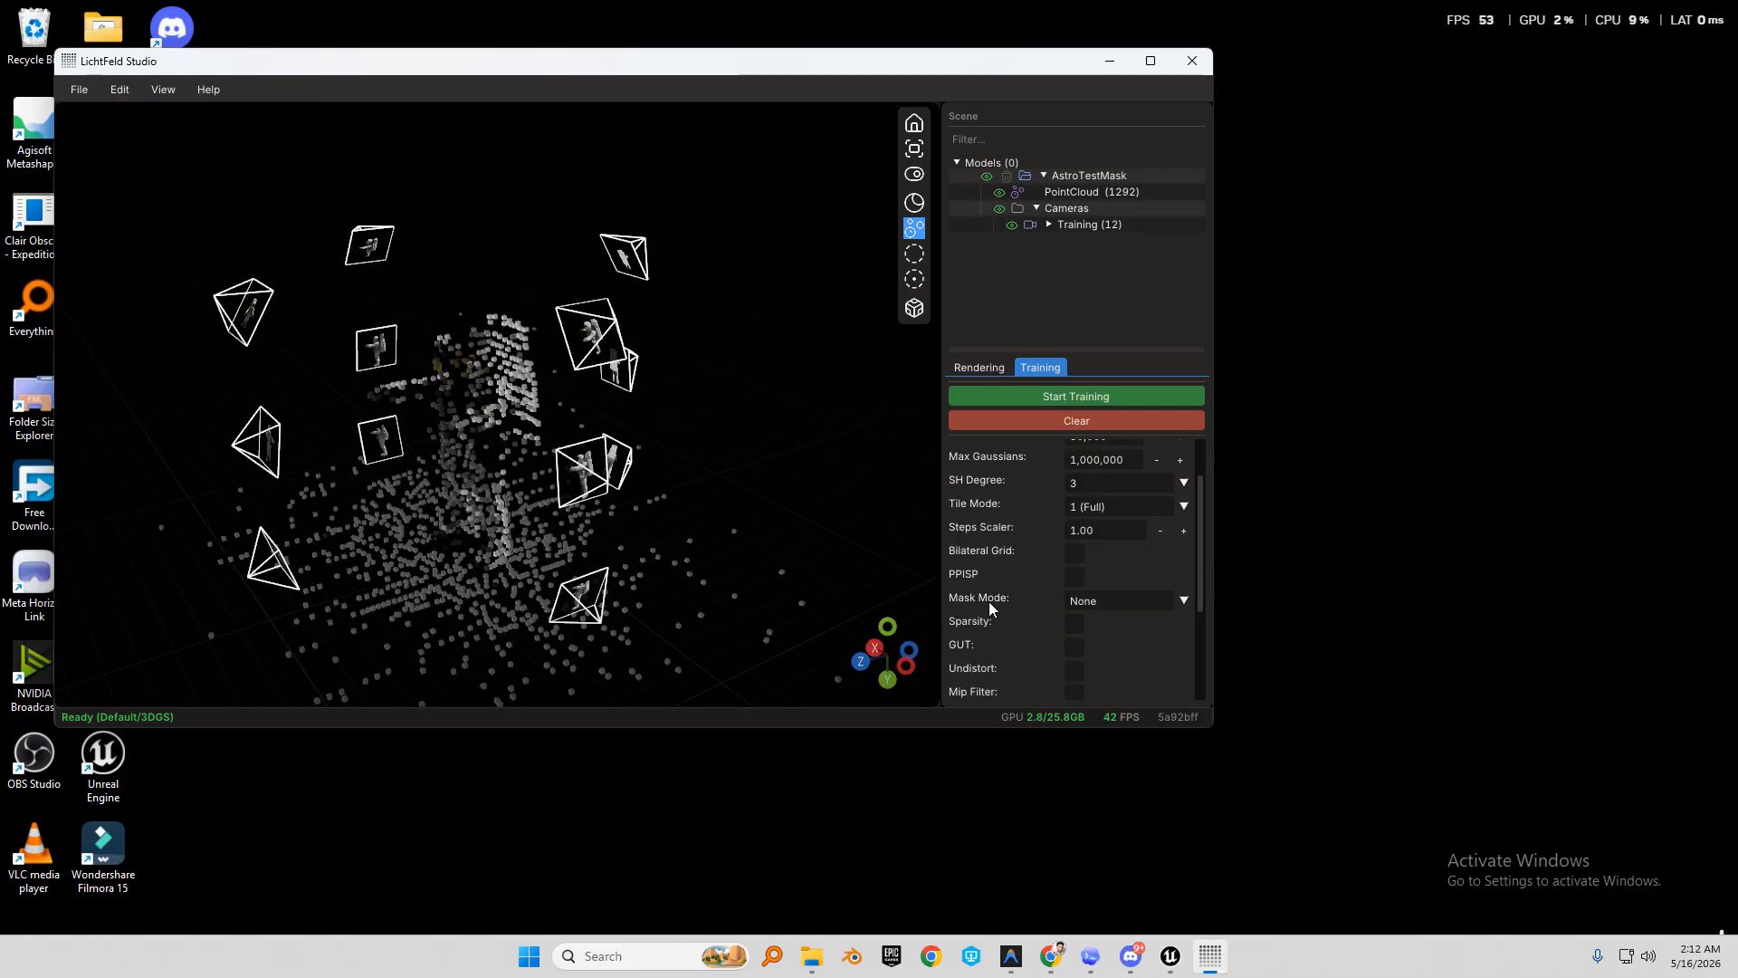
click(1110, 605)
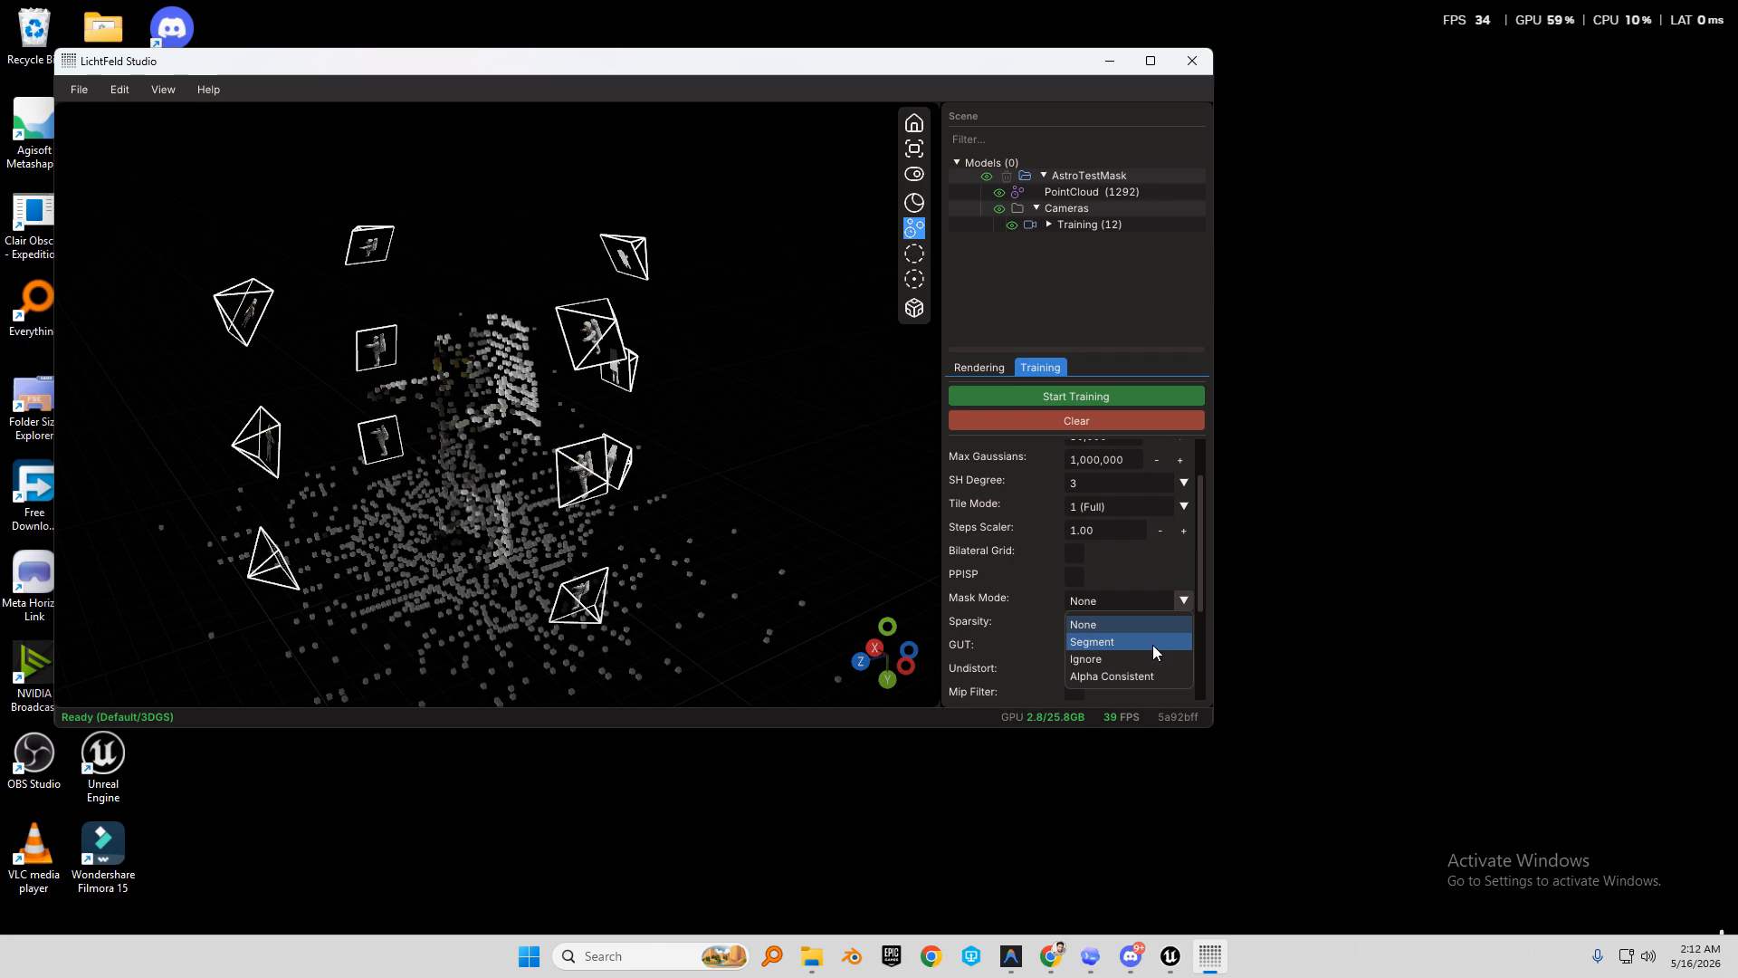
click(1093, 642)
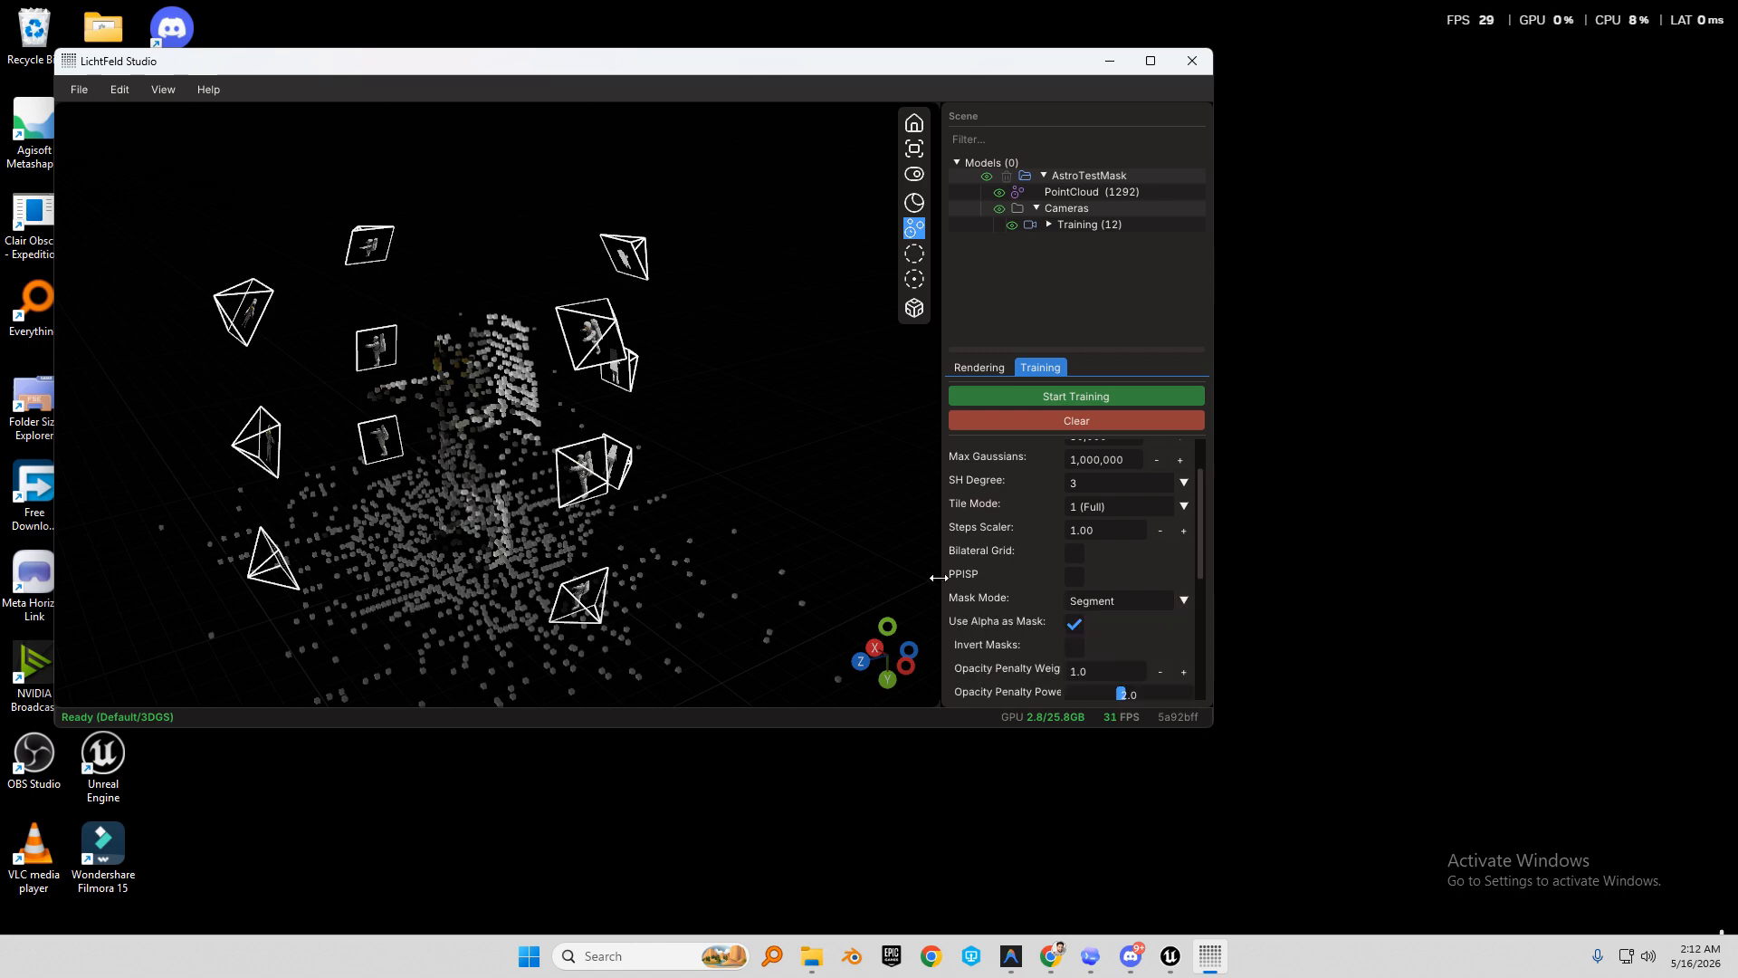
scroll(1033, 559, down, 1)
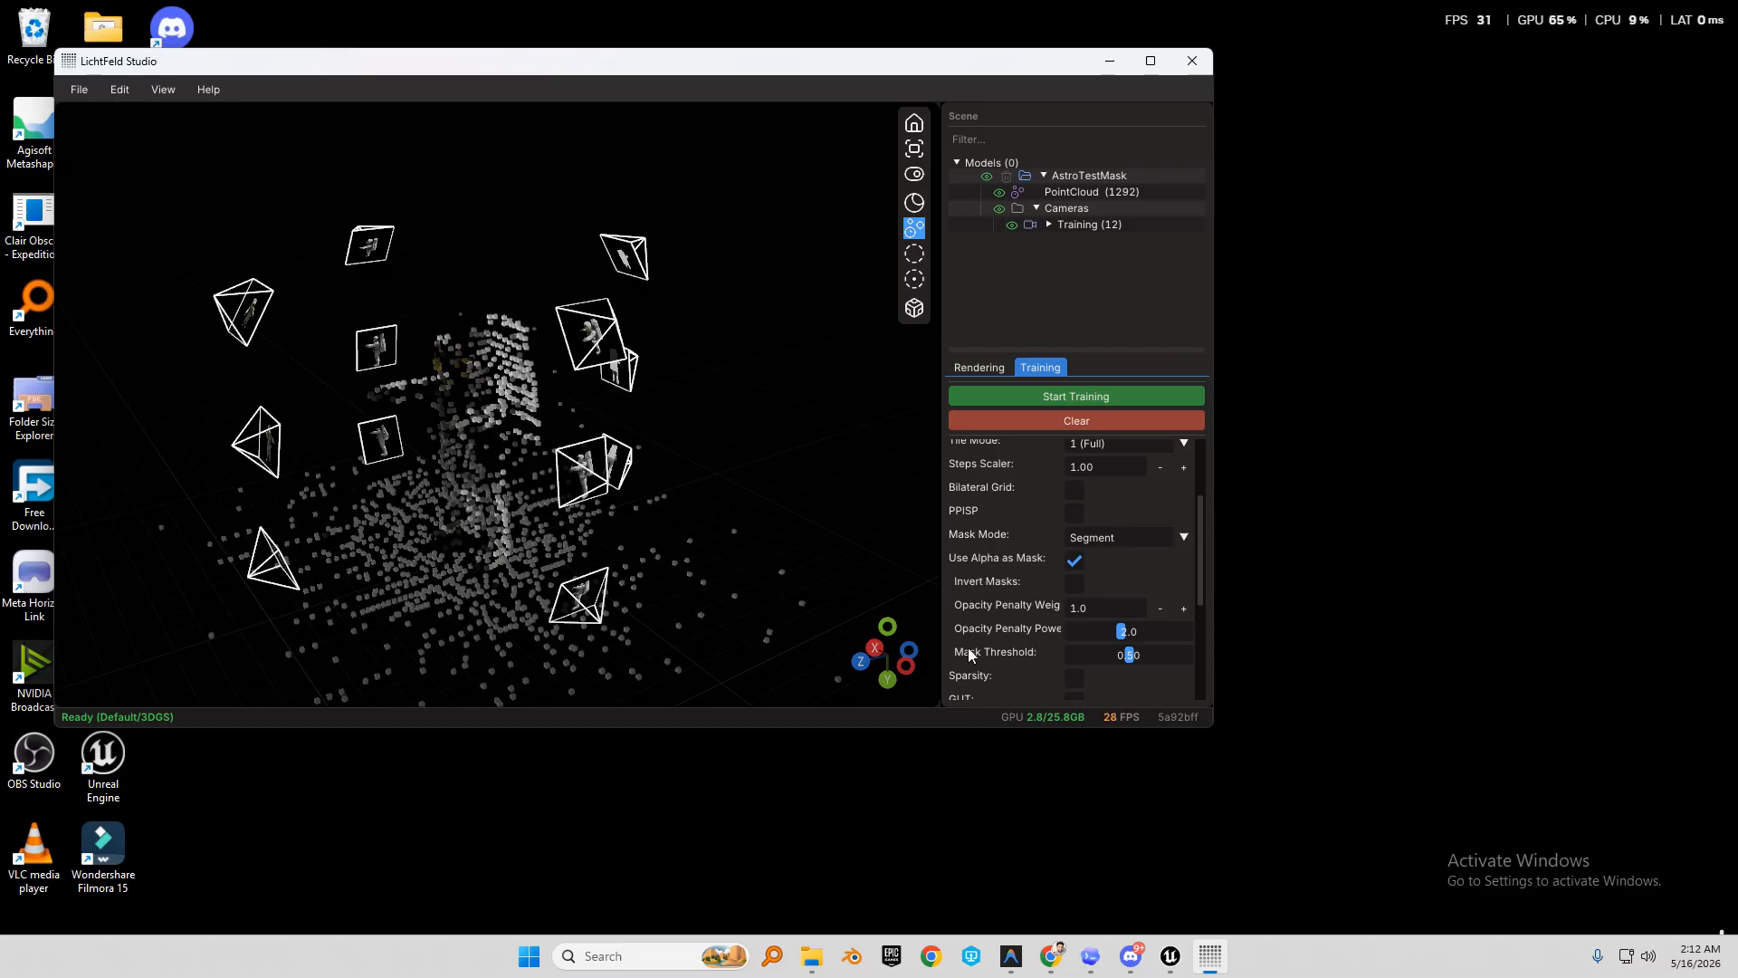
In File Explorer, examine the fifth astronaut picture's transparent background up close, close it and return to LichtFeld Studio.
click(812, 956)
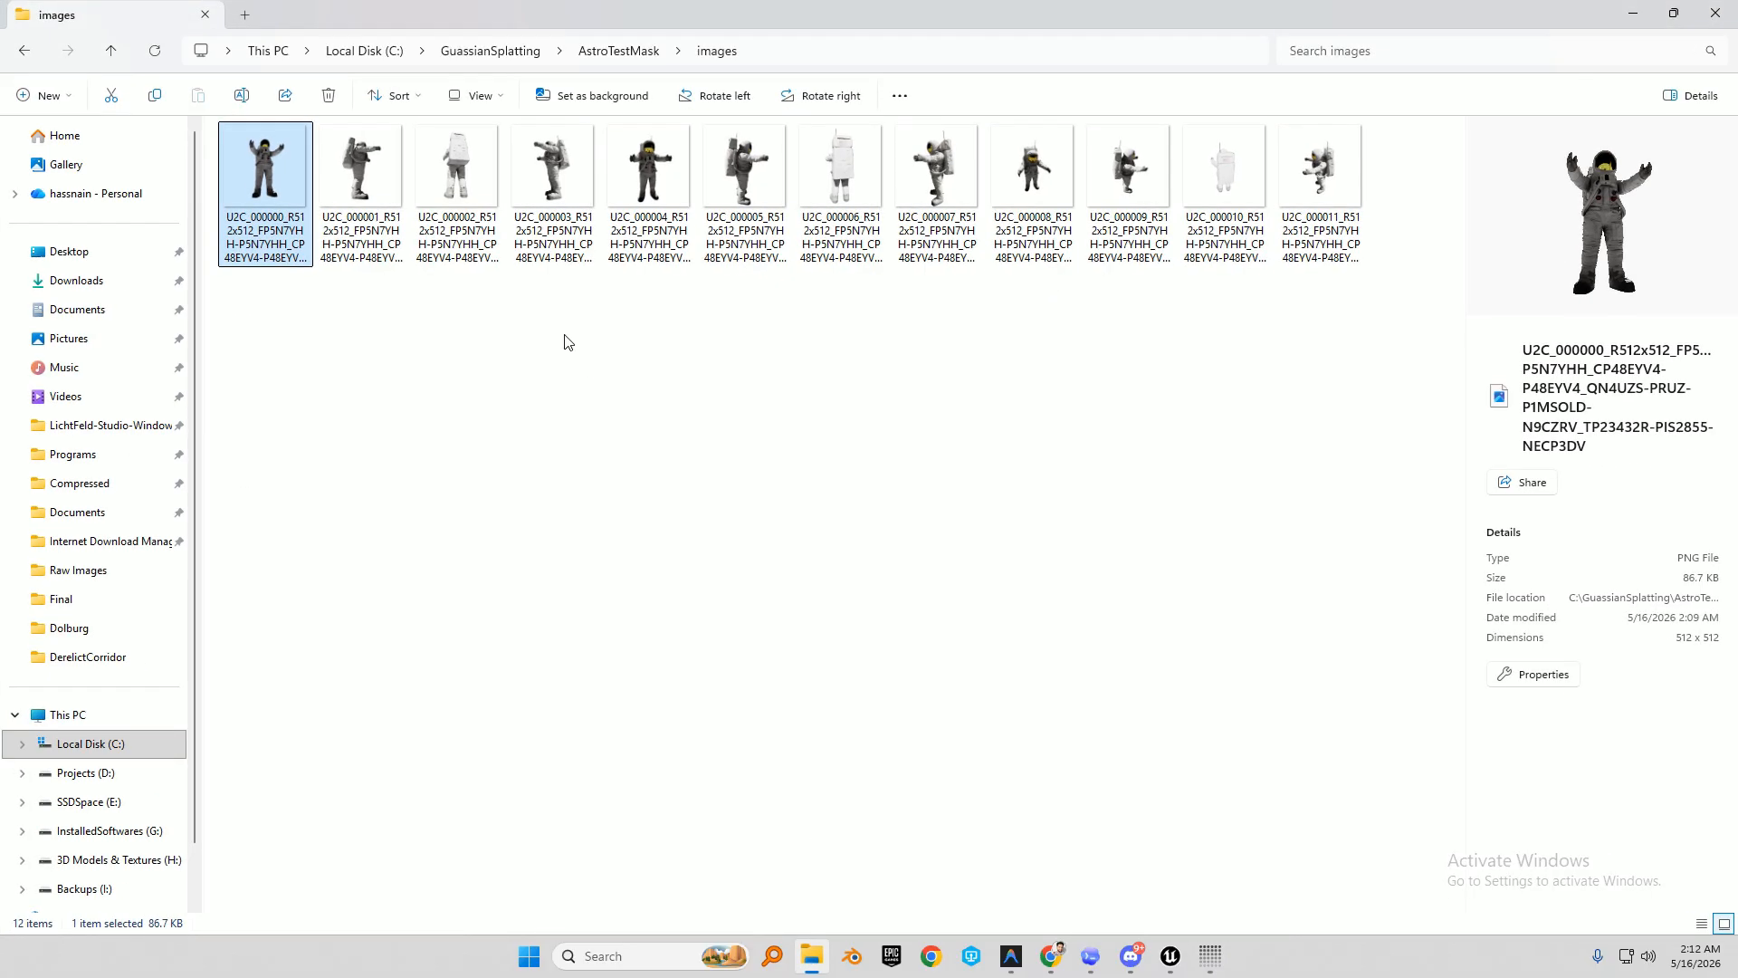
double_click(664, 167)
scroll(803, 521, up, 8)
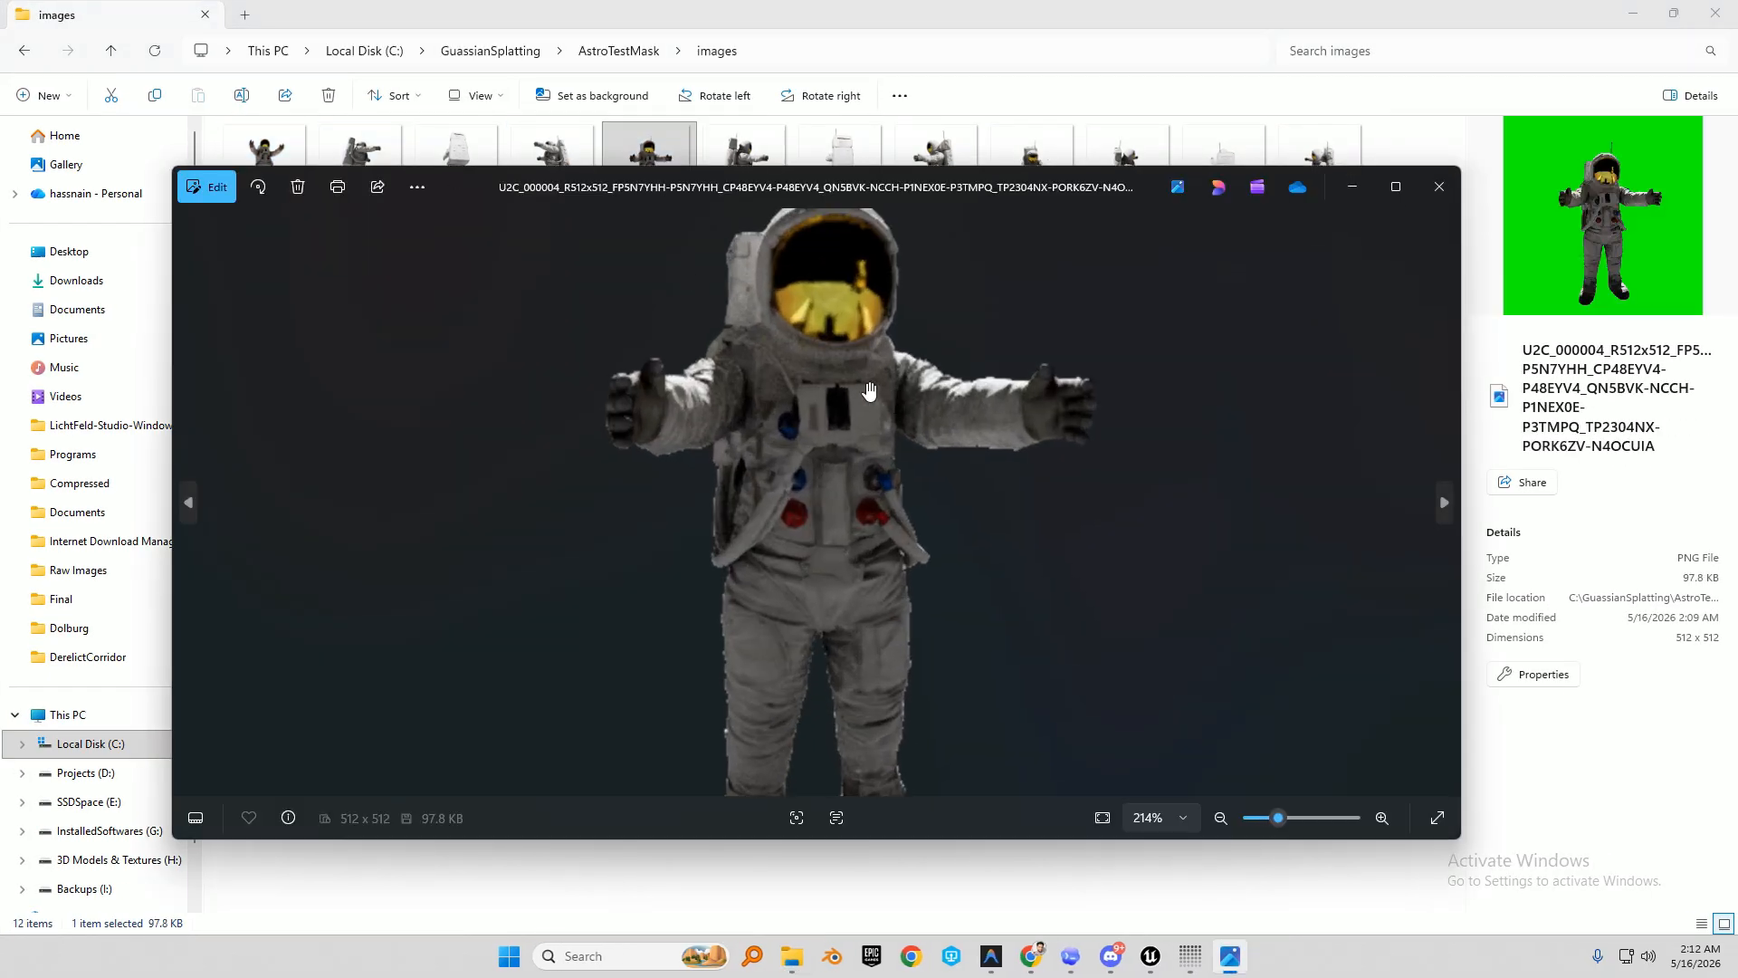
drag(814, 461, 725, 546)
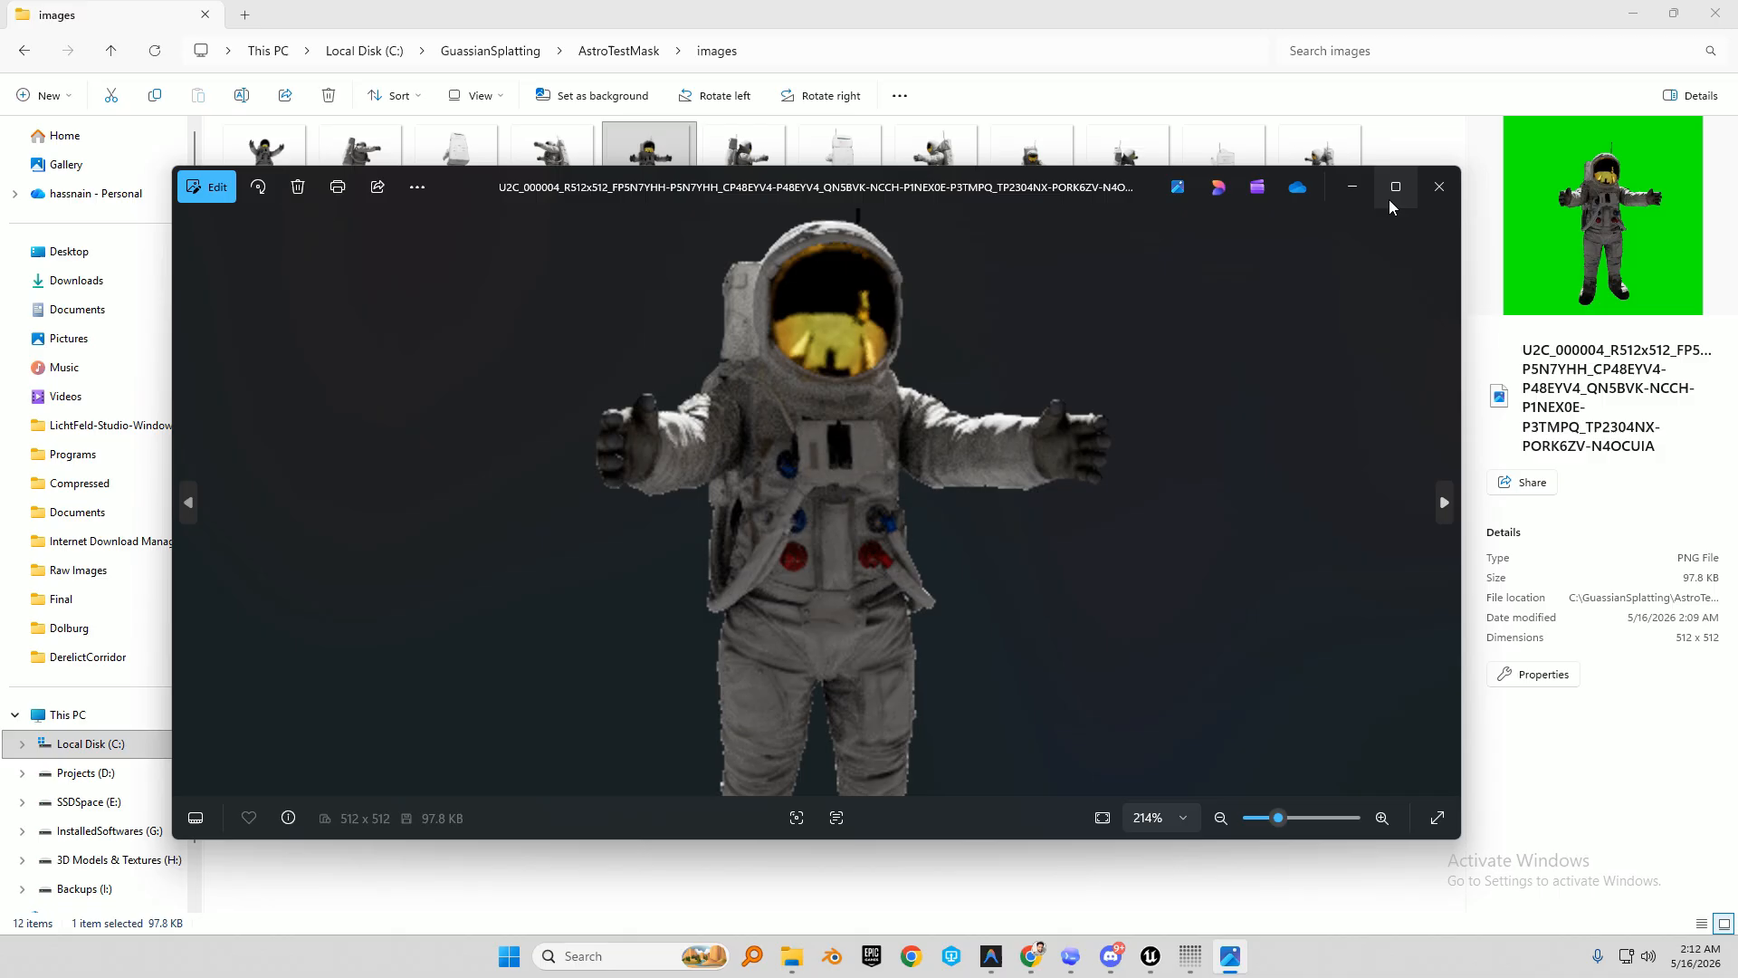
click(1439, 186)
click(1633, 12)
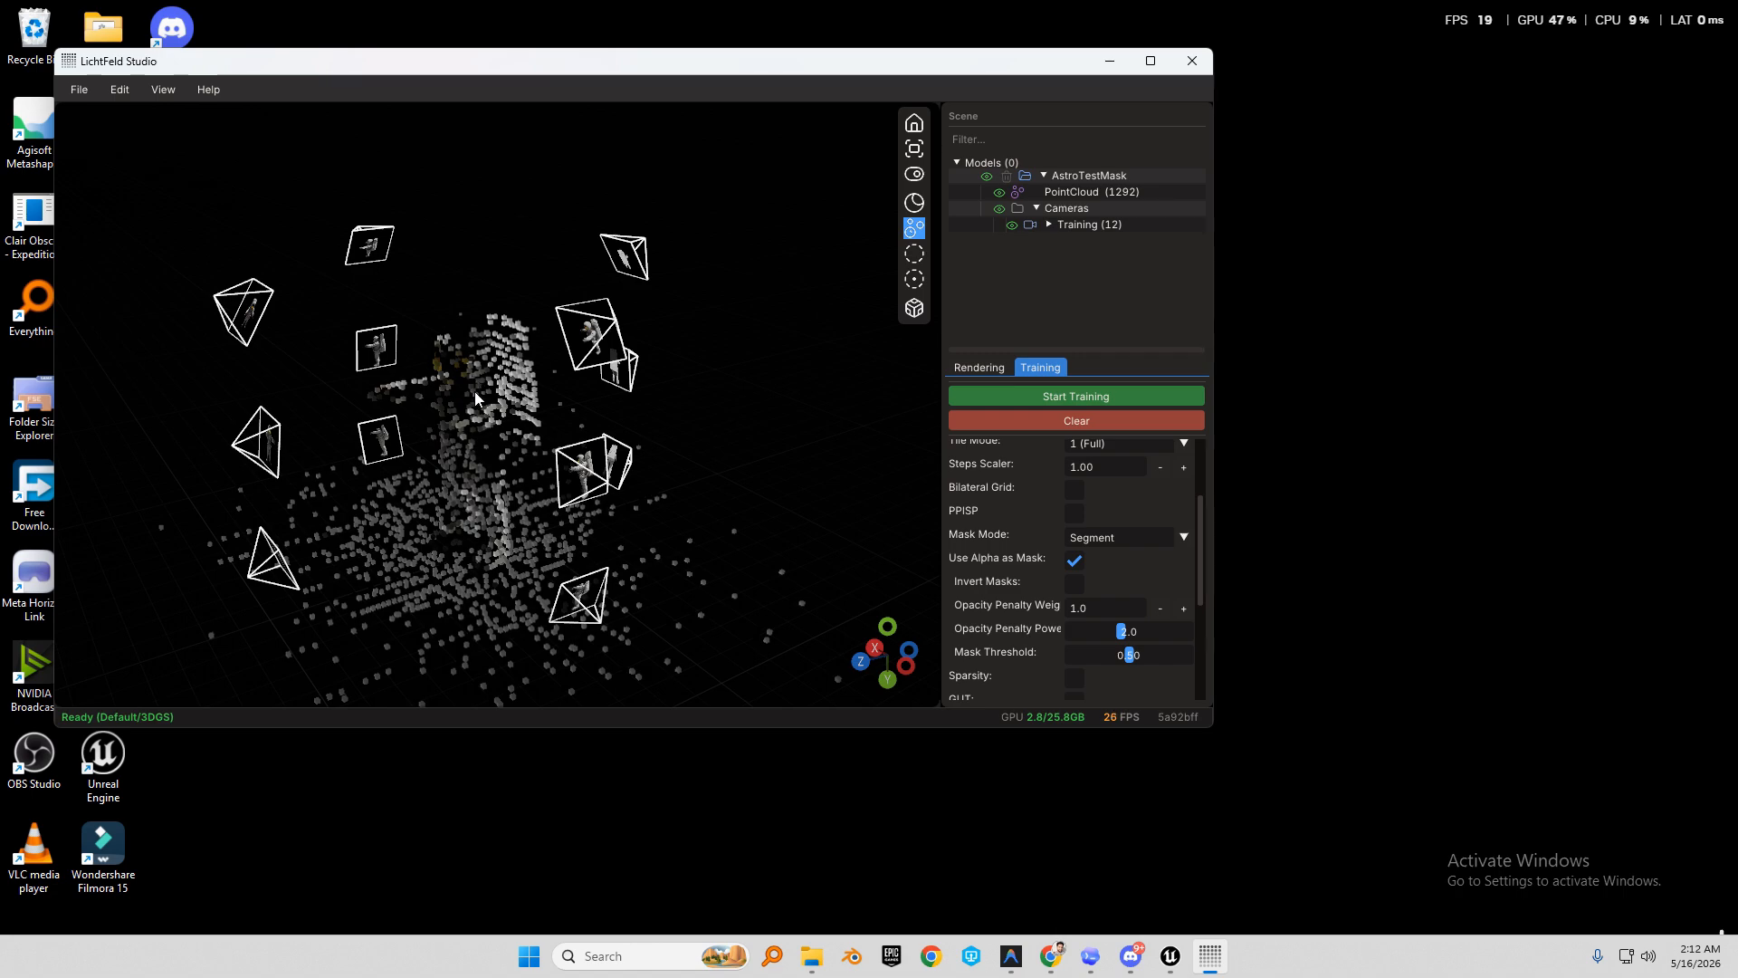
Check the mask pictures in the dataset's masks folder, and turn off Use Alpha as Mask in LichtFeld Studio.
click(812, 956)
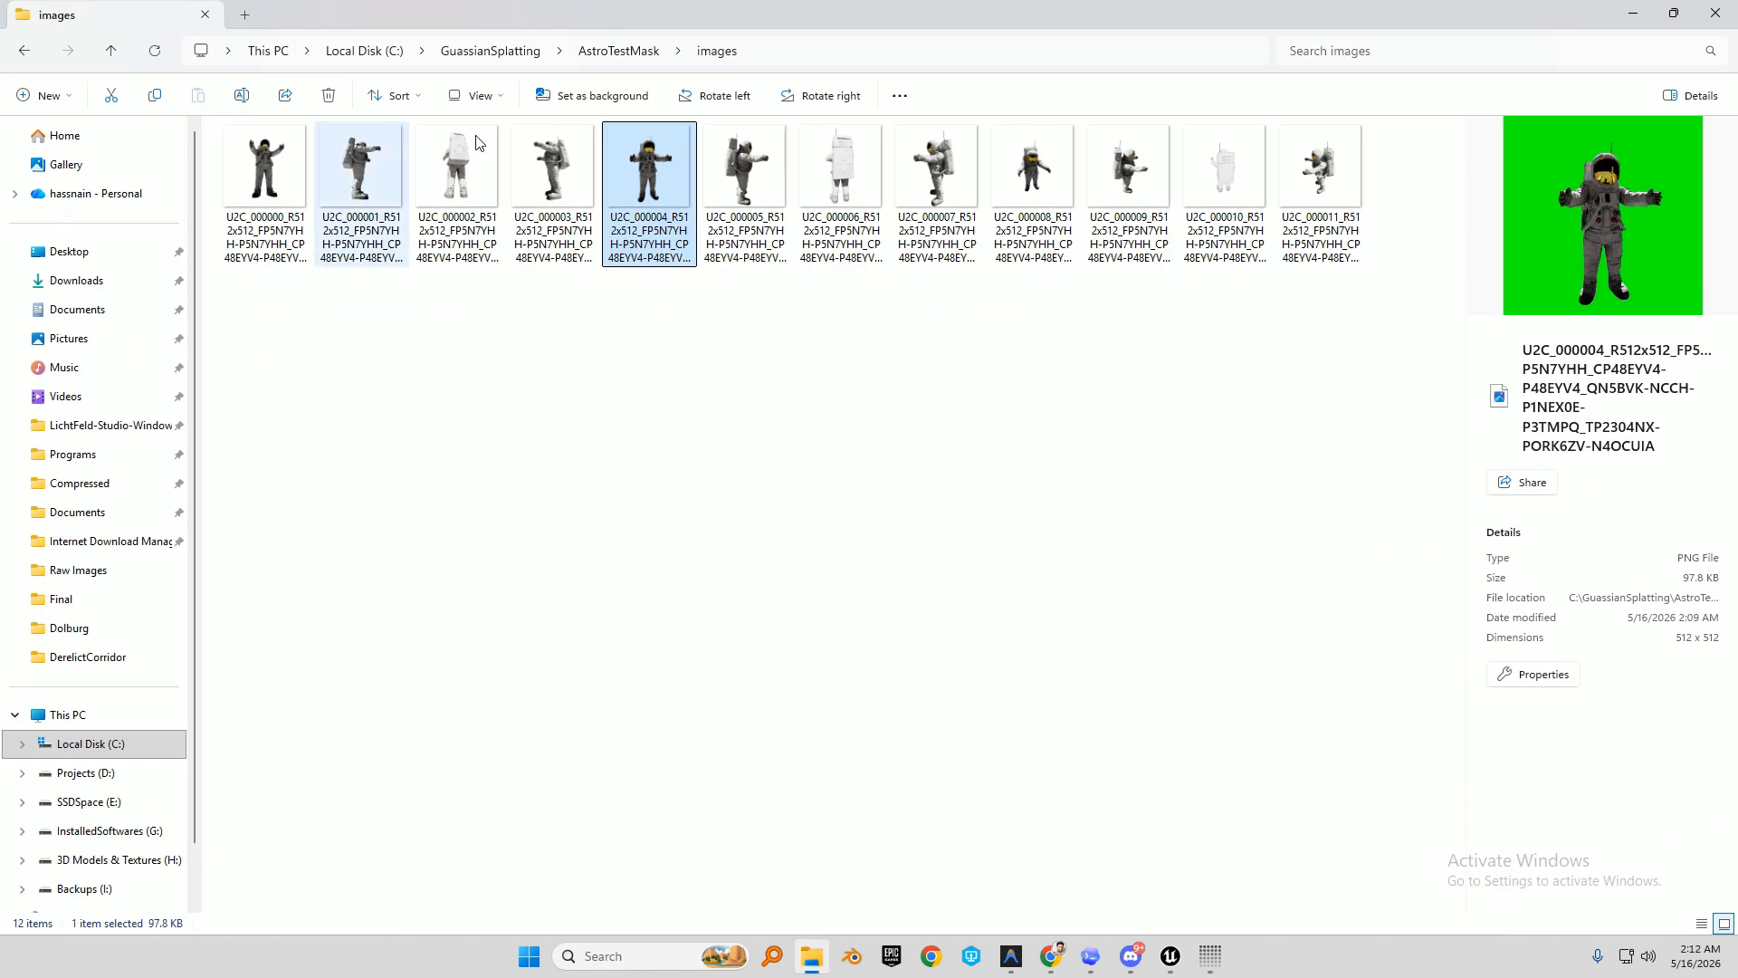
click(625, 52)
double_click(276, 182)
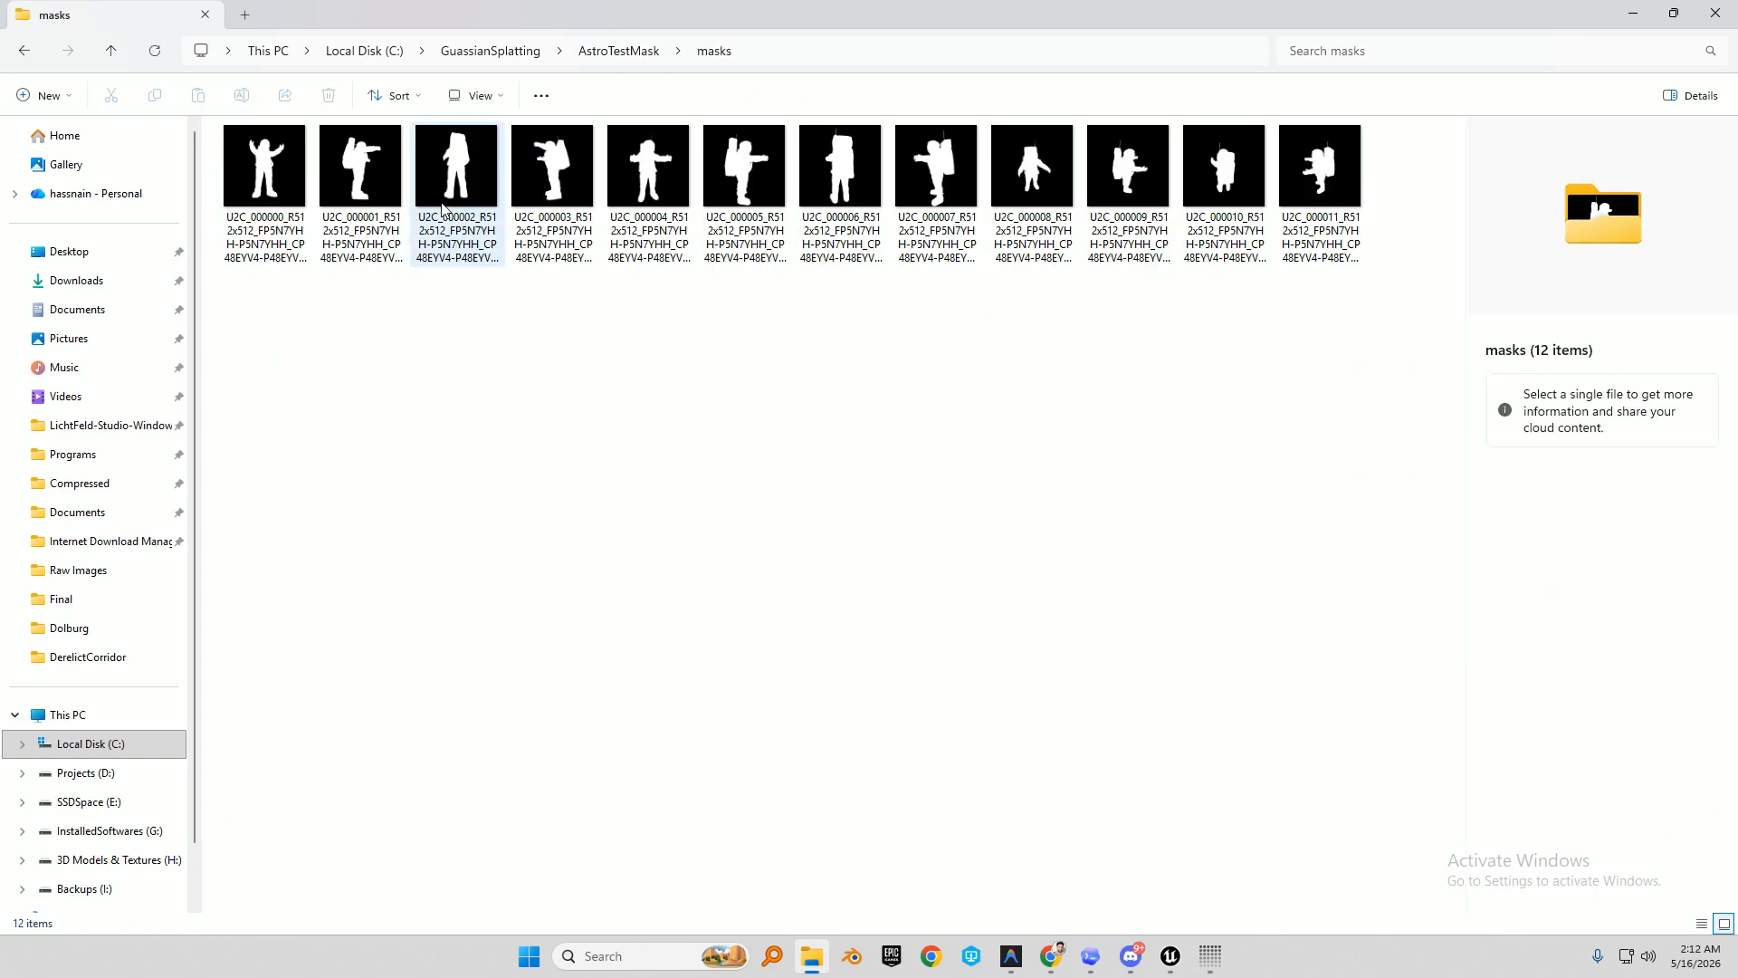
click(1632, 12)
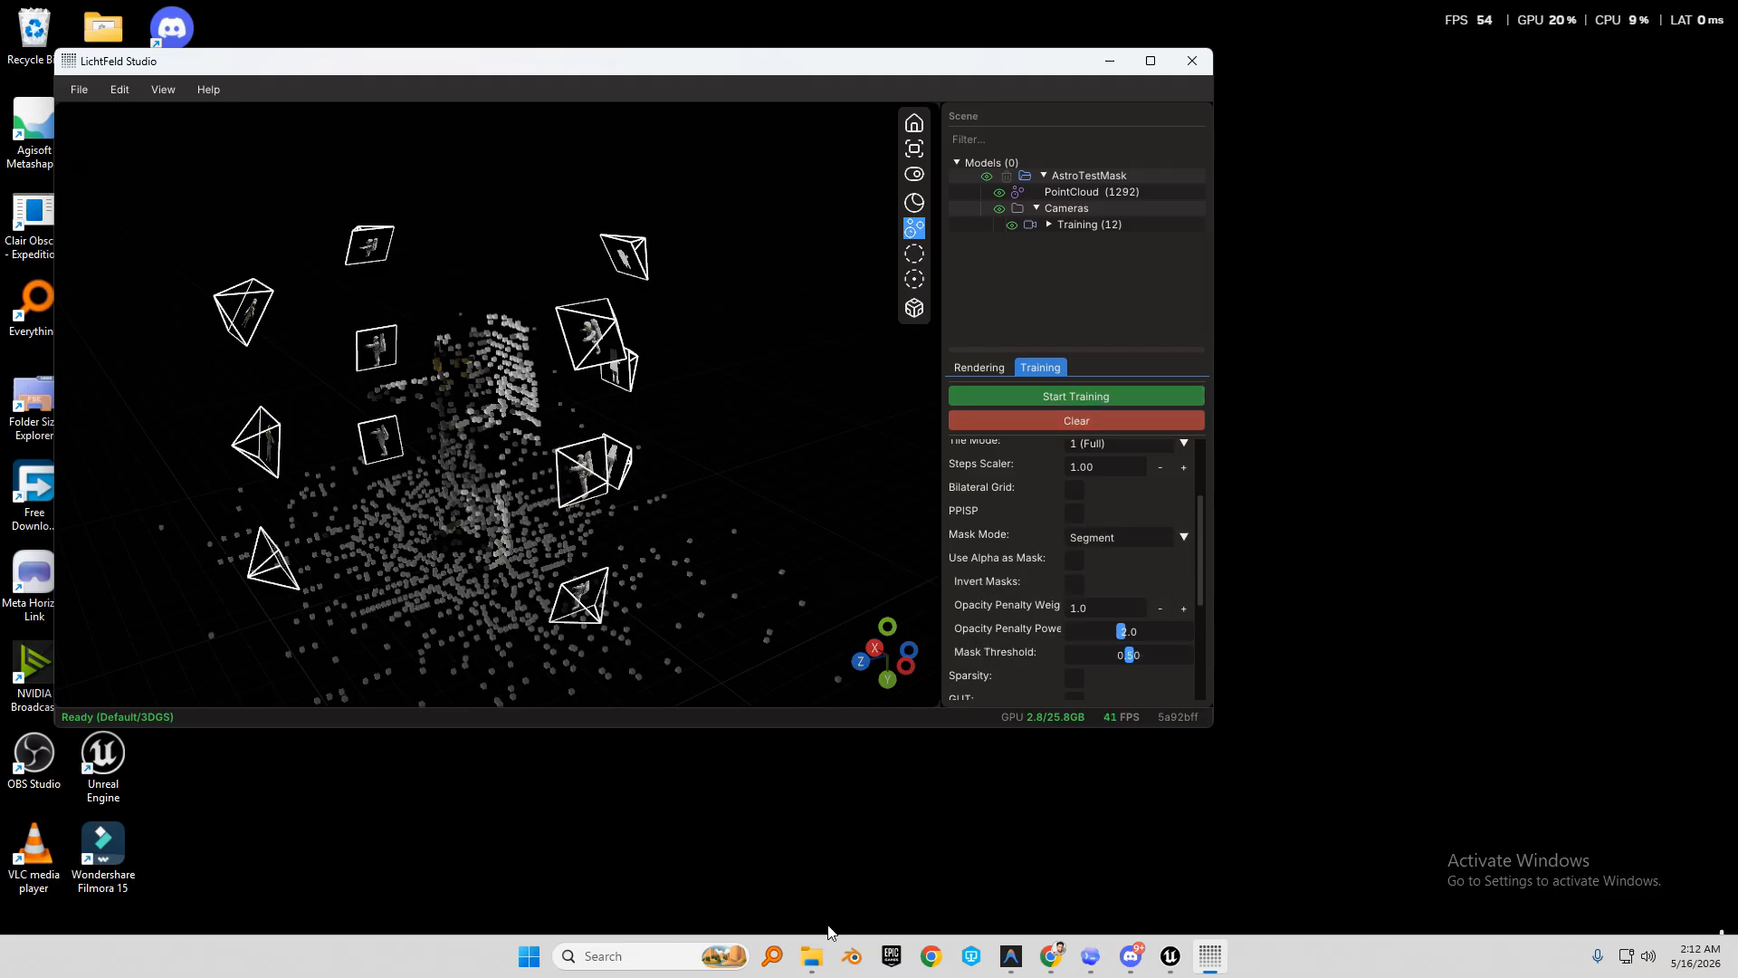
Go back to the dataset's images folder, view the first astronaut picture, and return to LichtFeld Studio.
click(813, 952)
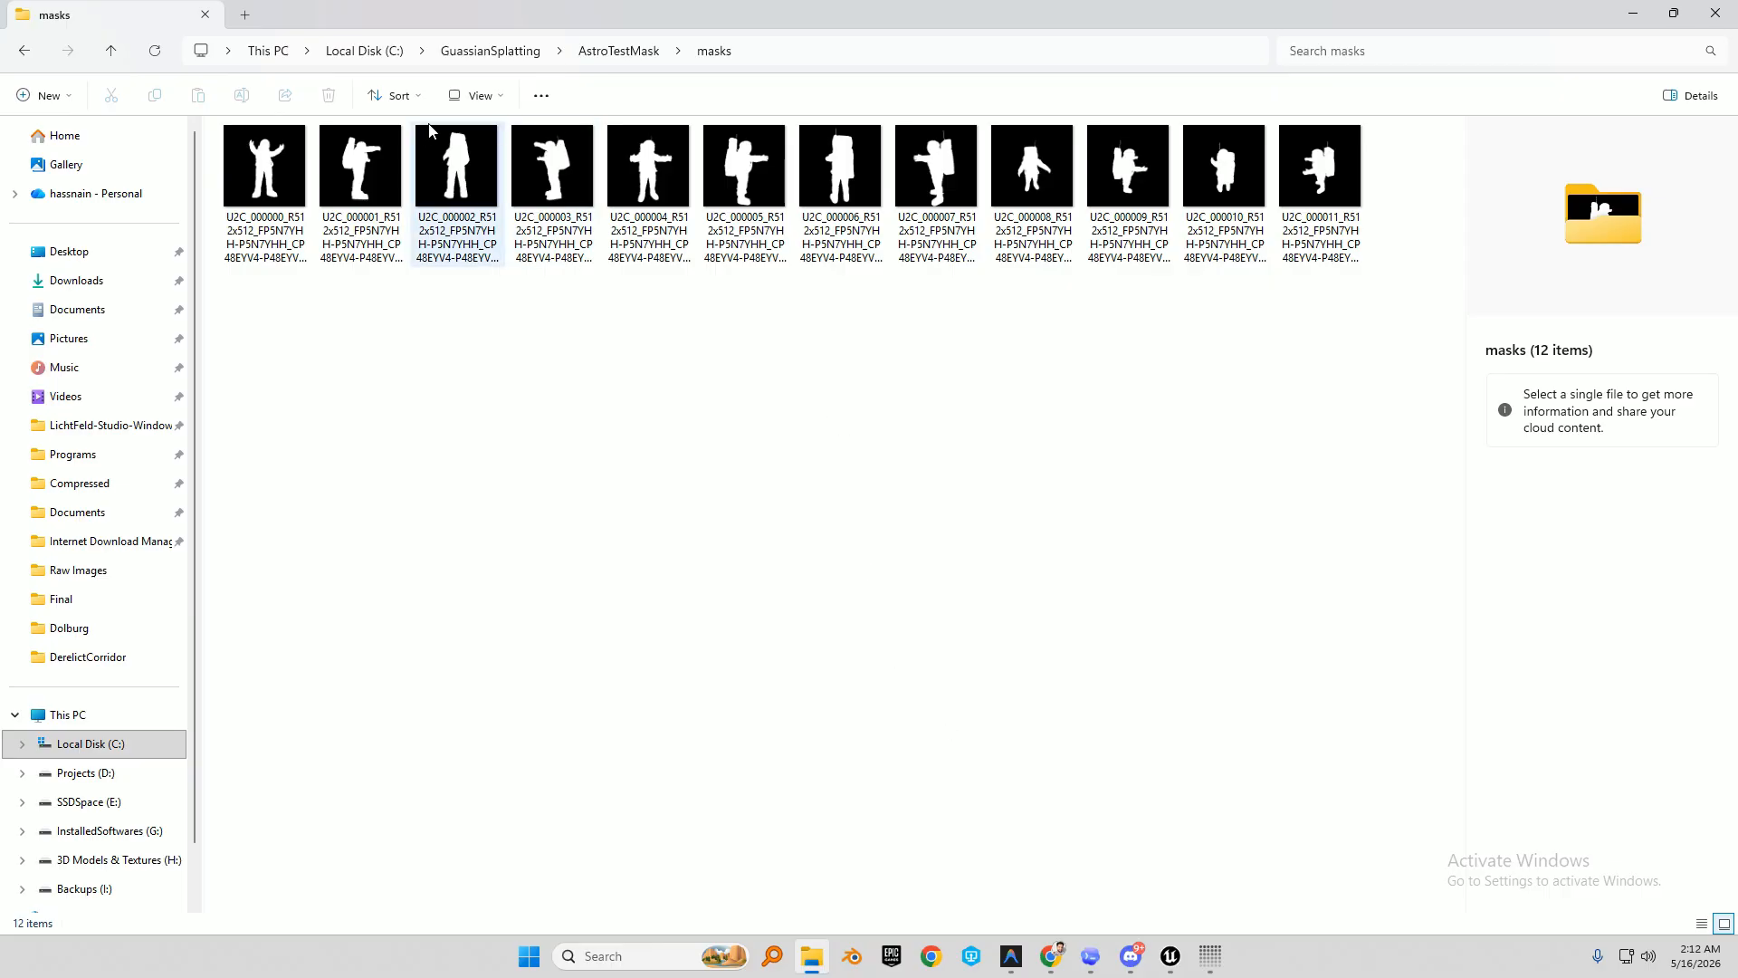
click(603, 52)
click(261, 159)
double_click(261, 159)
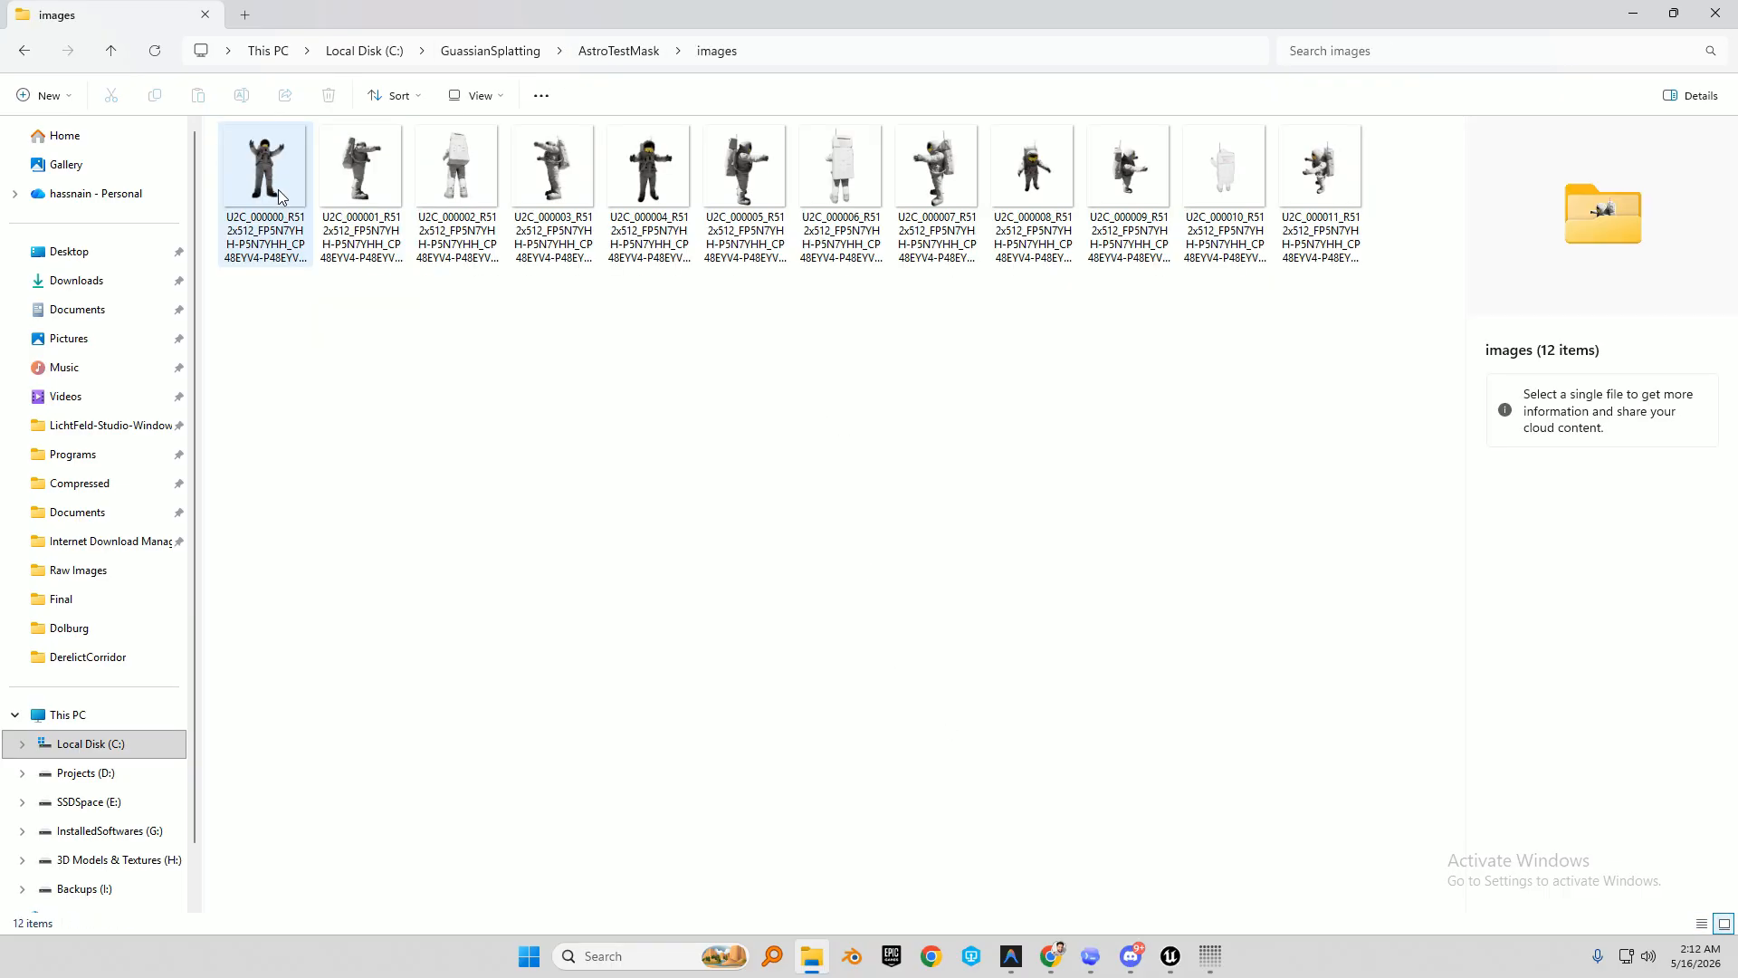
double_click(279, 189)
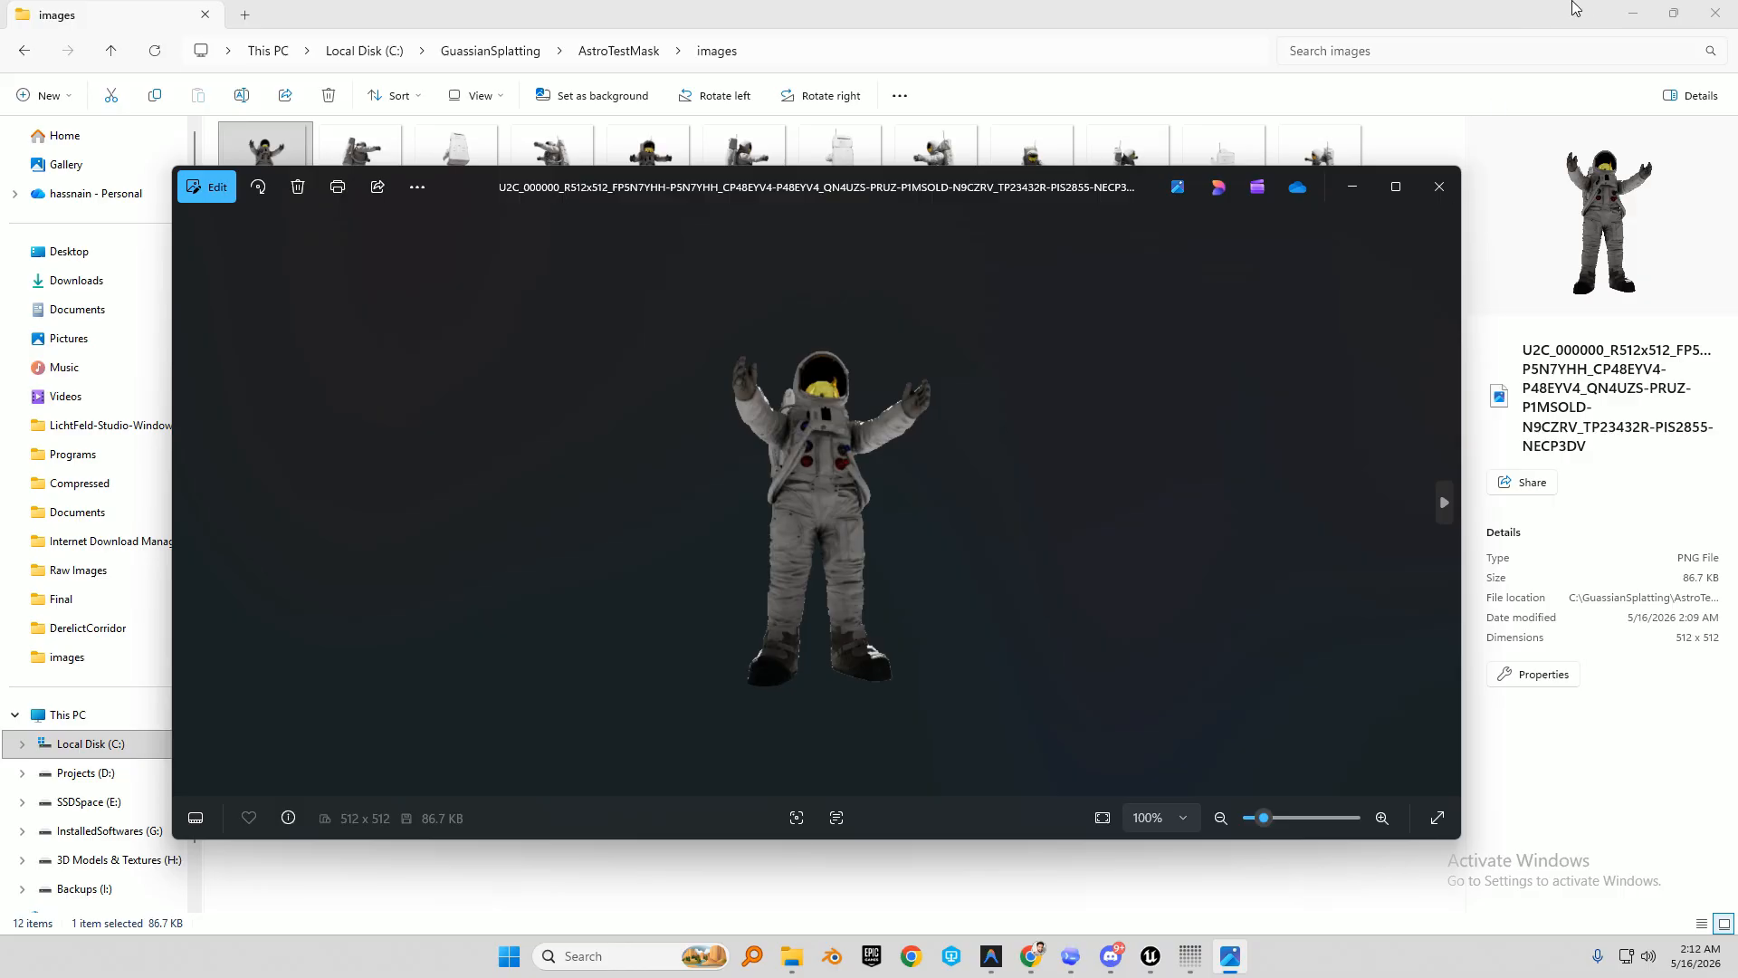
click(1443, 187)
click(1632, 13)
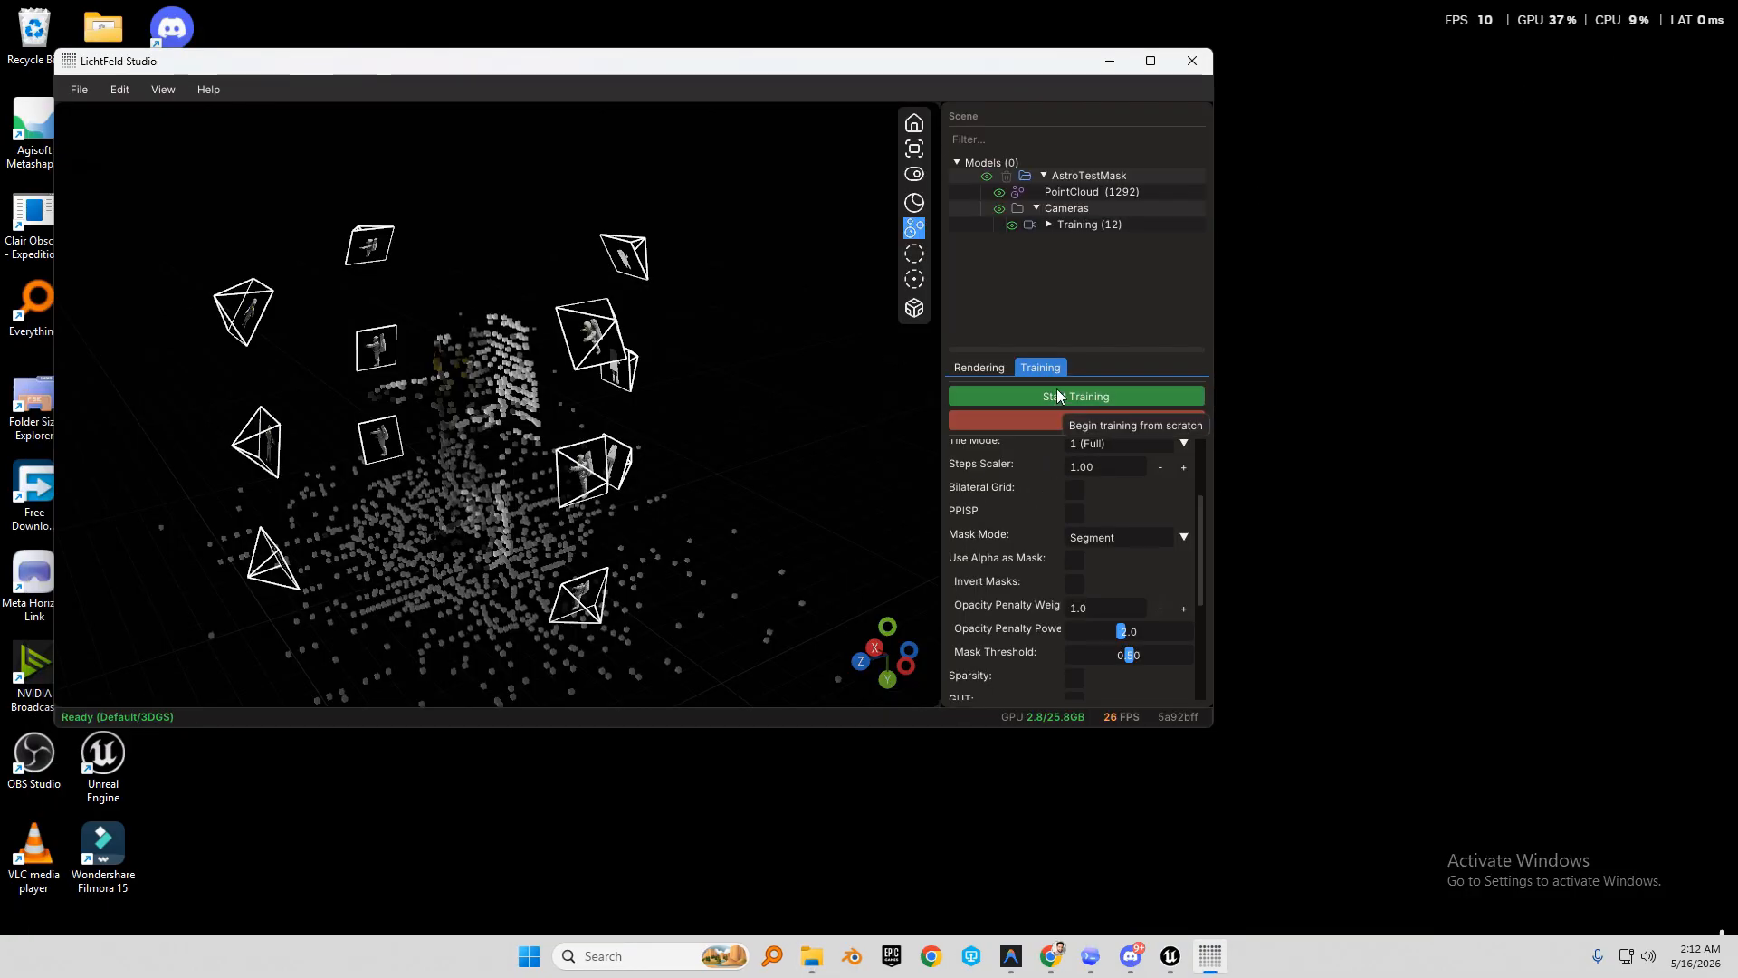
Look over the cameras and point cloud, and start training the AstroTestMask dataset.
drag(361, 494, 422, 474)
right_drag(422, 474, 355, 503)
scroll(367, 262, up, 5)
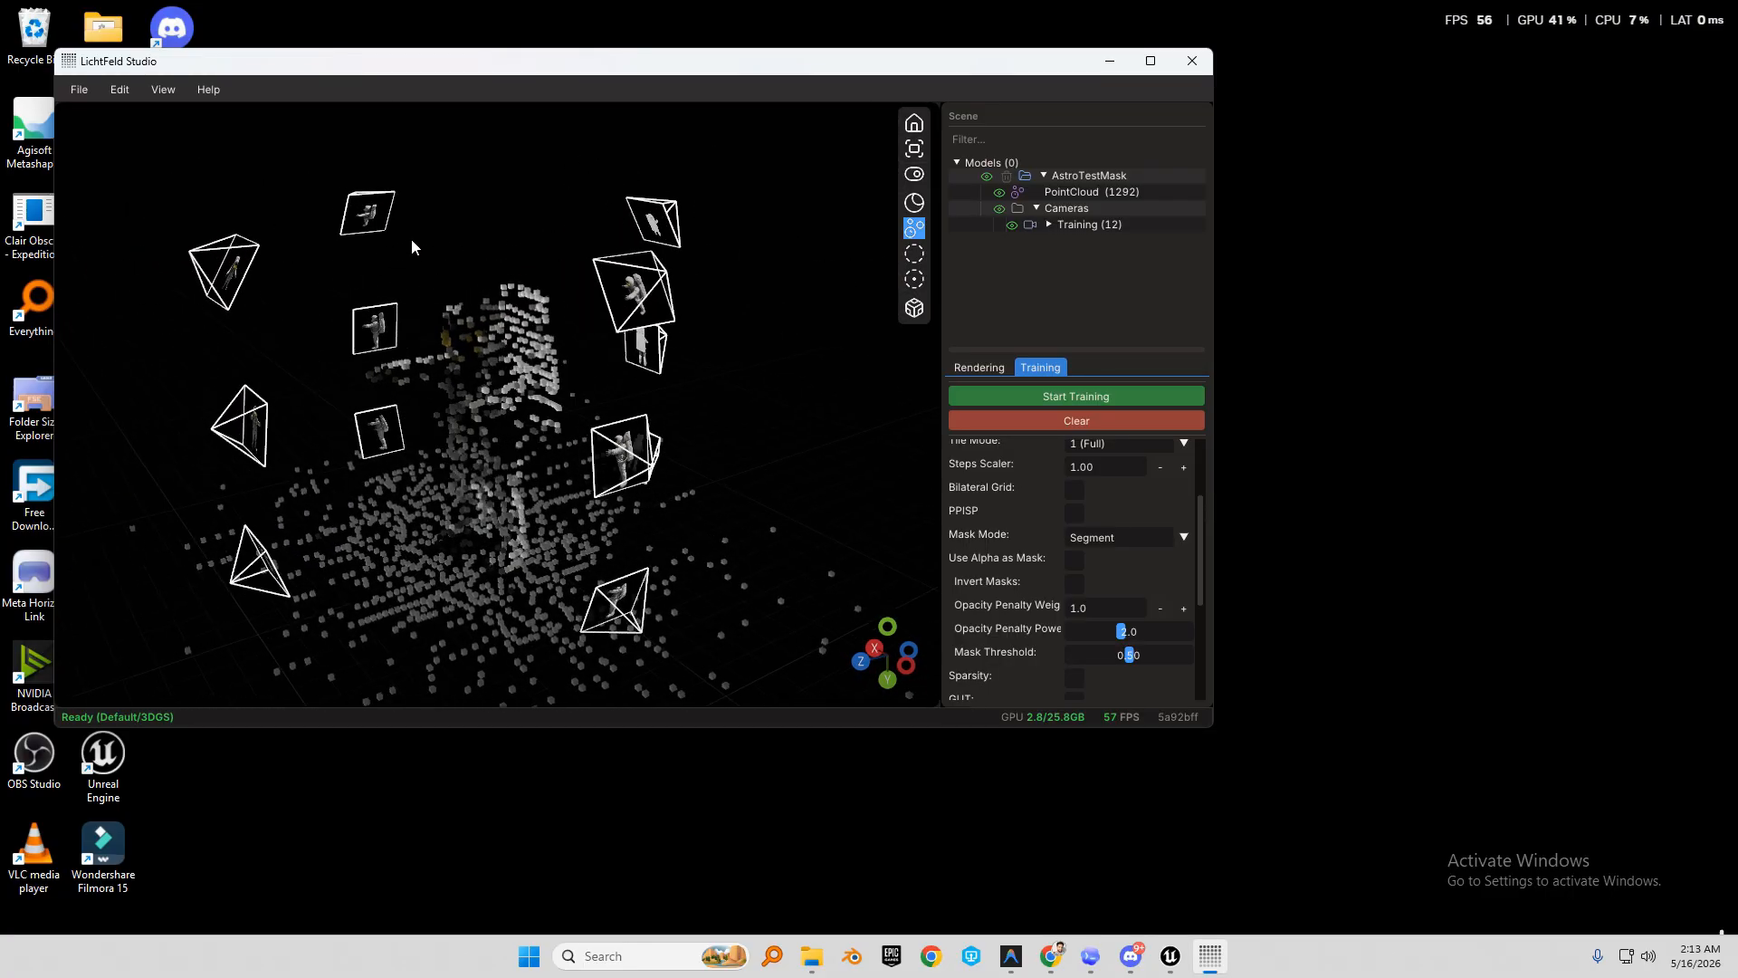
scroll(366, 264, up, 1)
scroll(367, 264, down, 4)
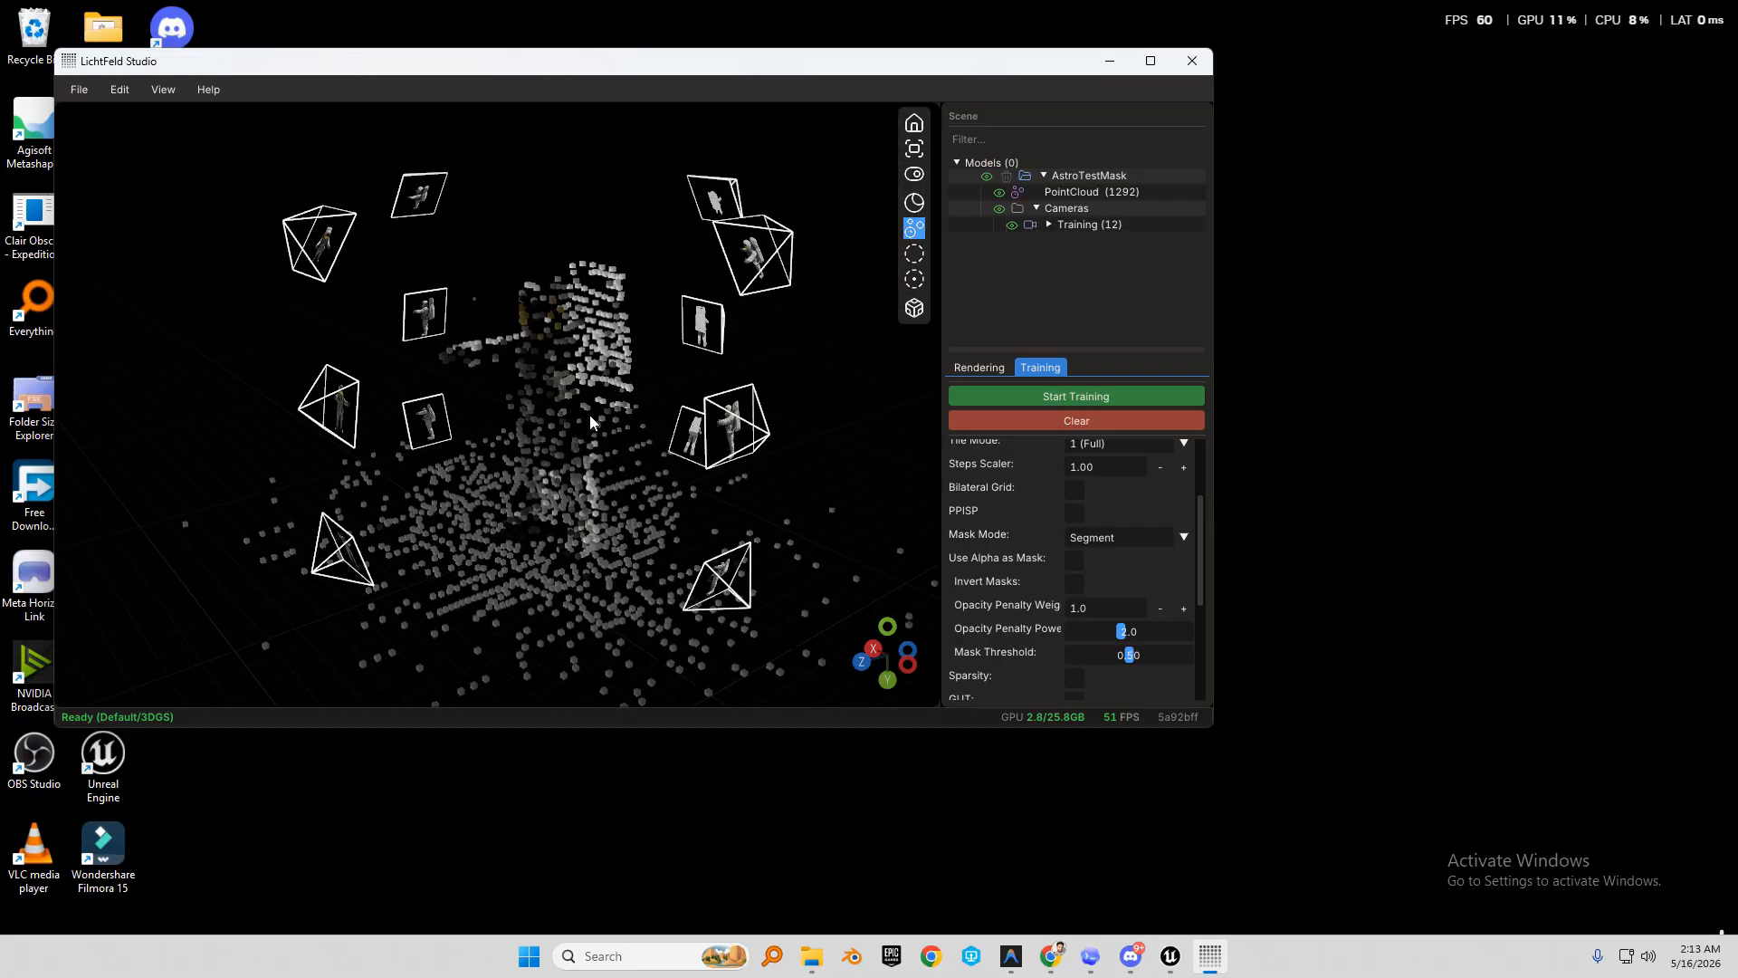
drag(591, 412, 521, 393)
middle_drag(520, 393, 470, 393)
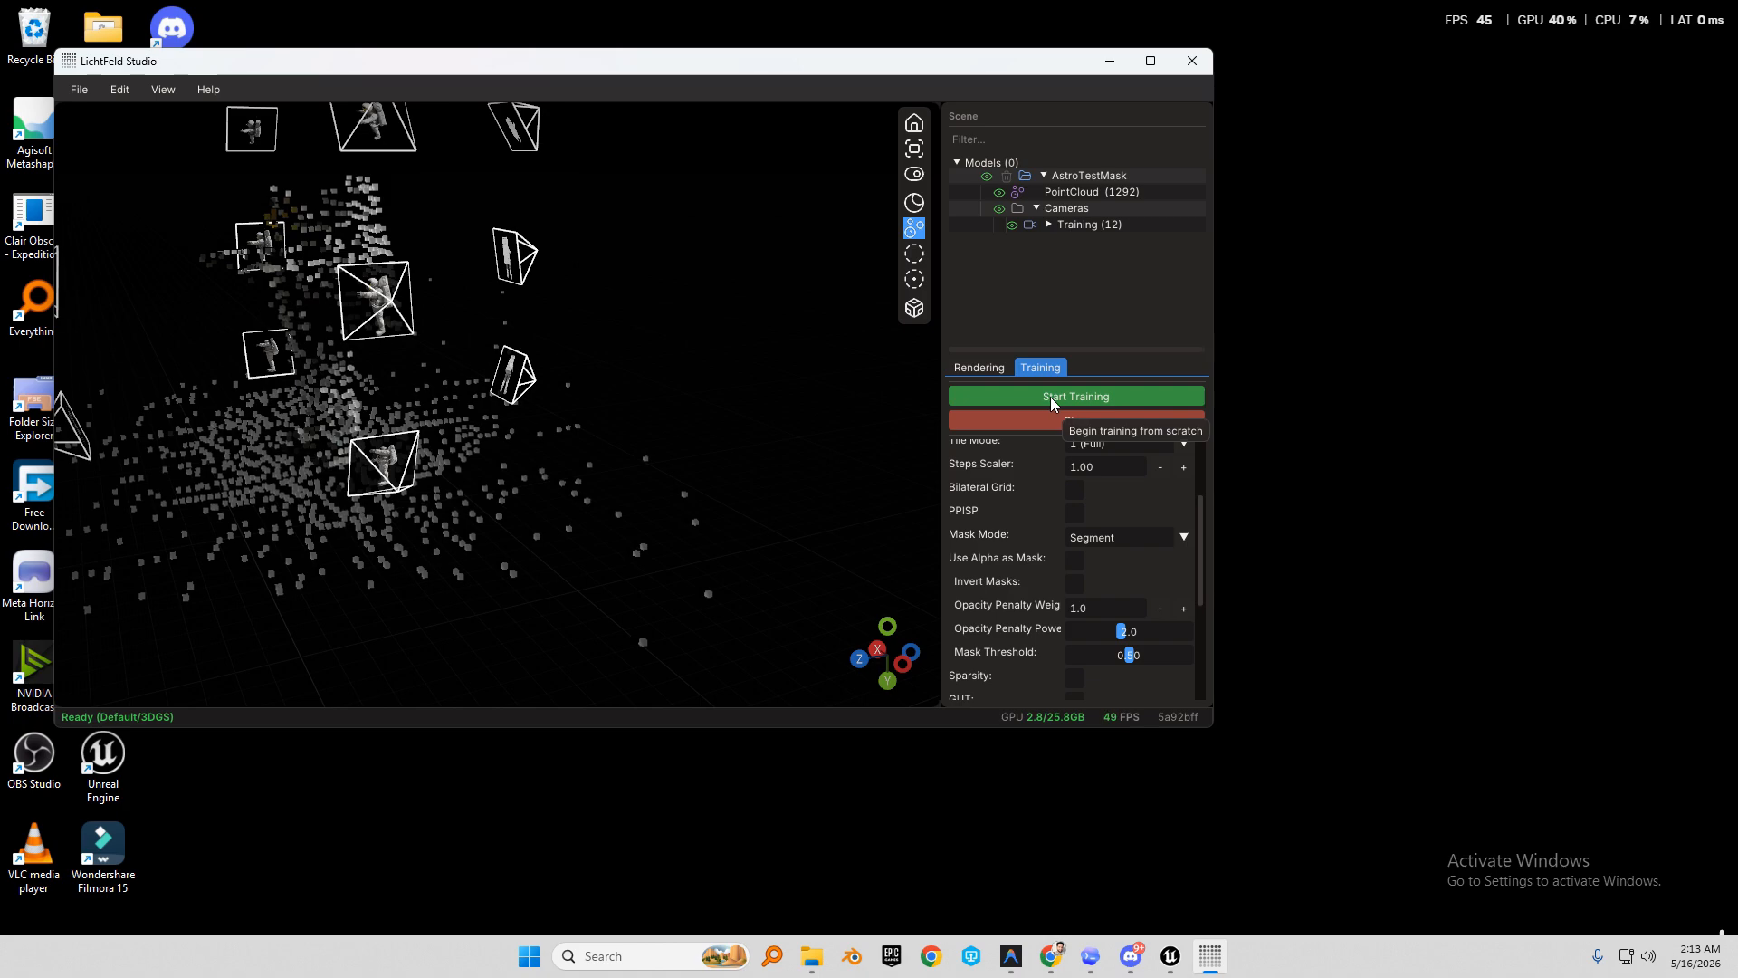
click(1053, 398)
Examine the astronaut splat from several angles and distances while it trains.
mouse_move(342, 393)
mouse_down()
mouse_move(319, 400)
mouse_move(373, 407)
mouse_up()
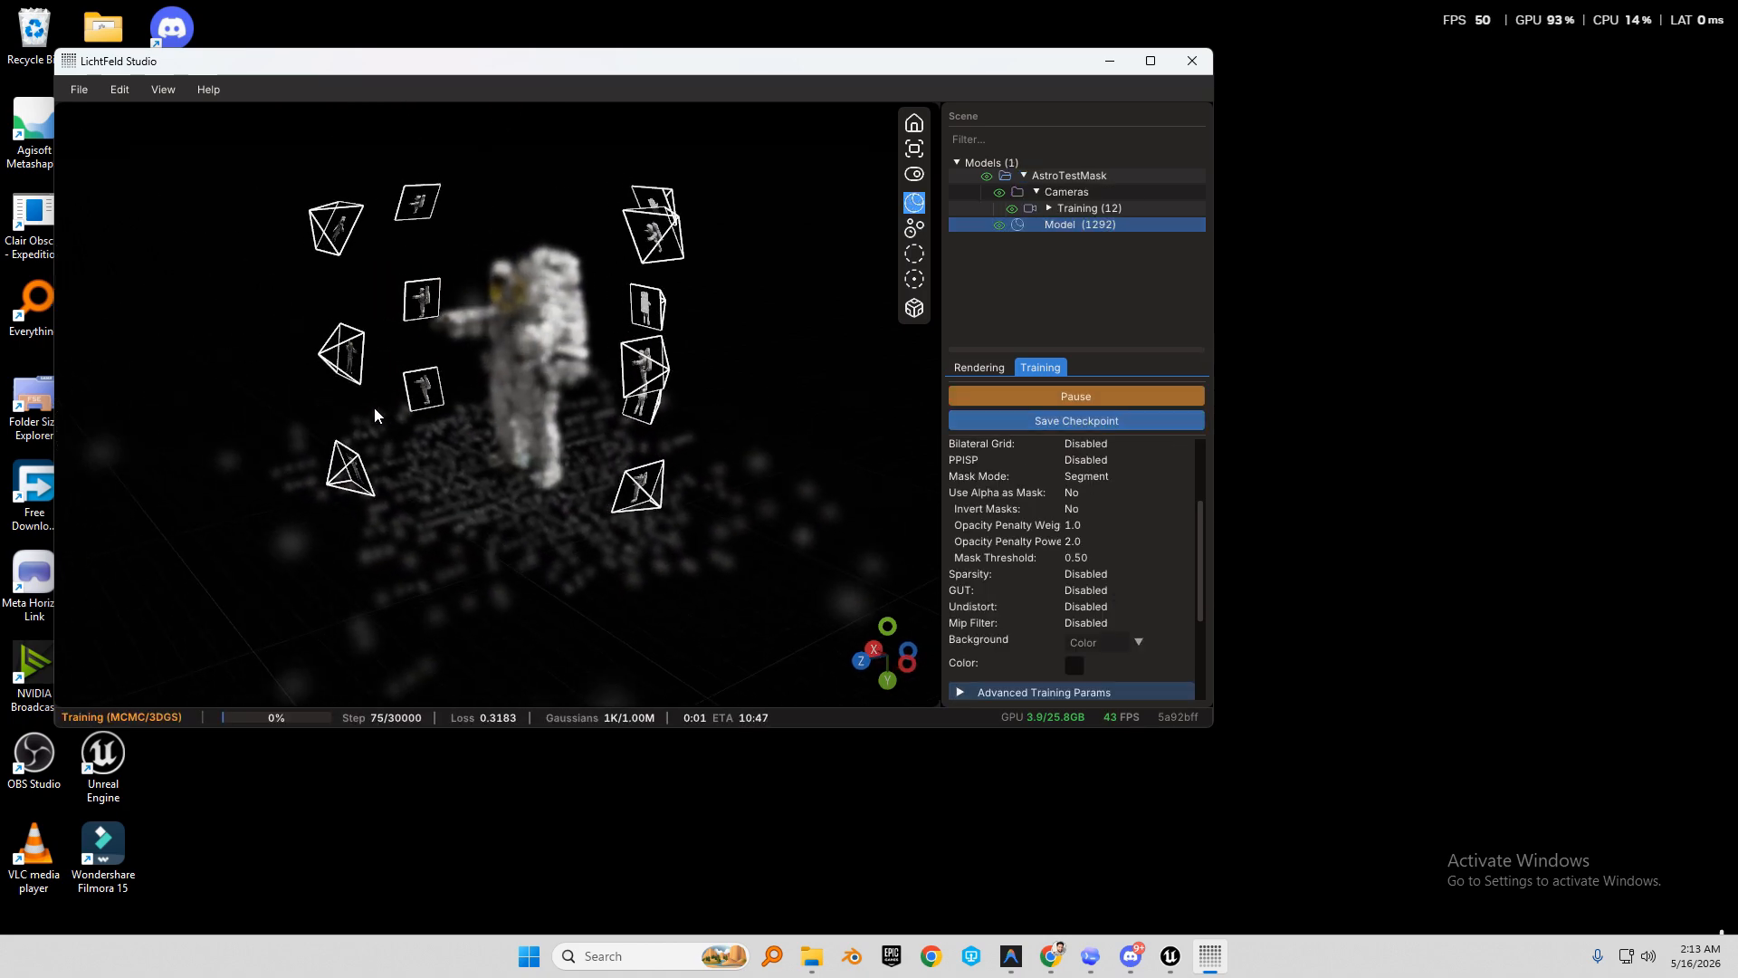
right_drag(373, 408, 382, 422)
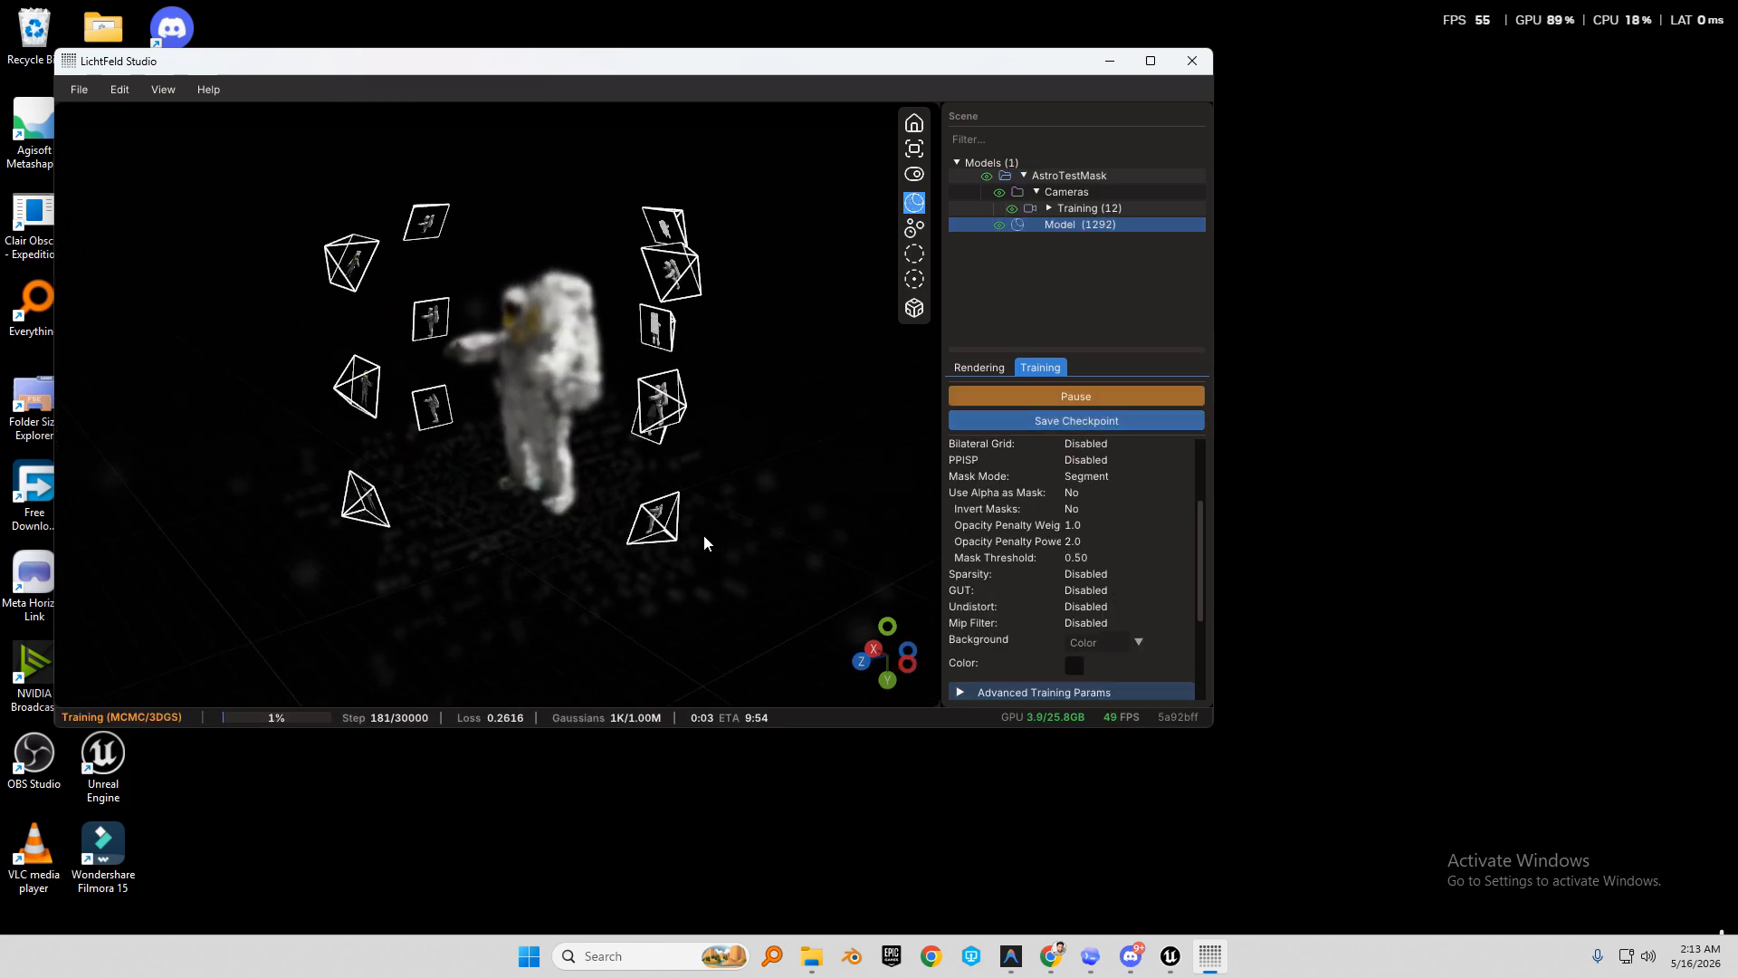
scroll(547, 545, up, 5)
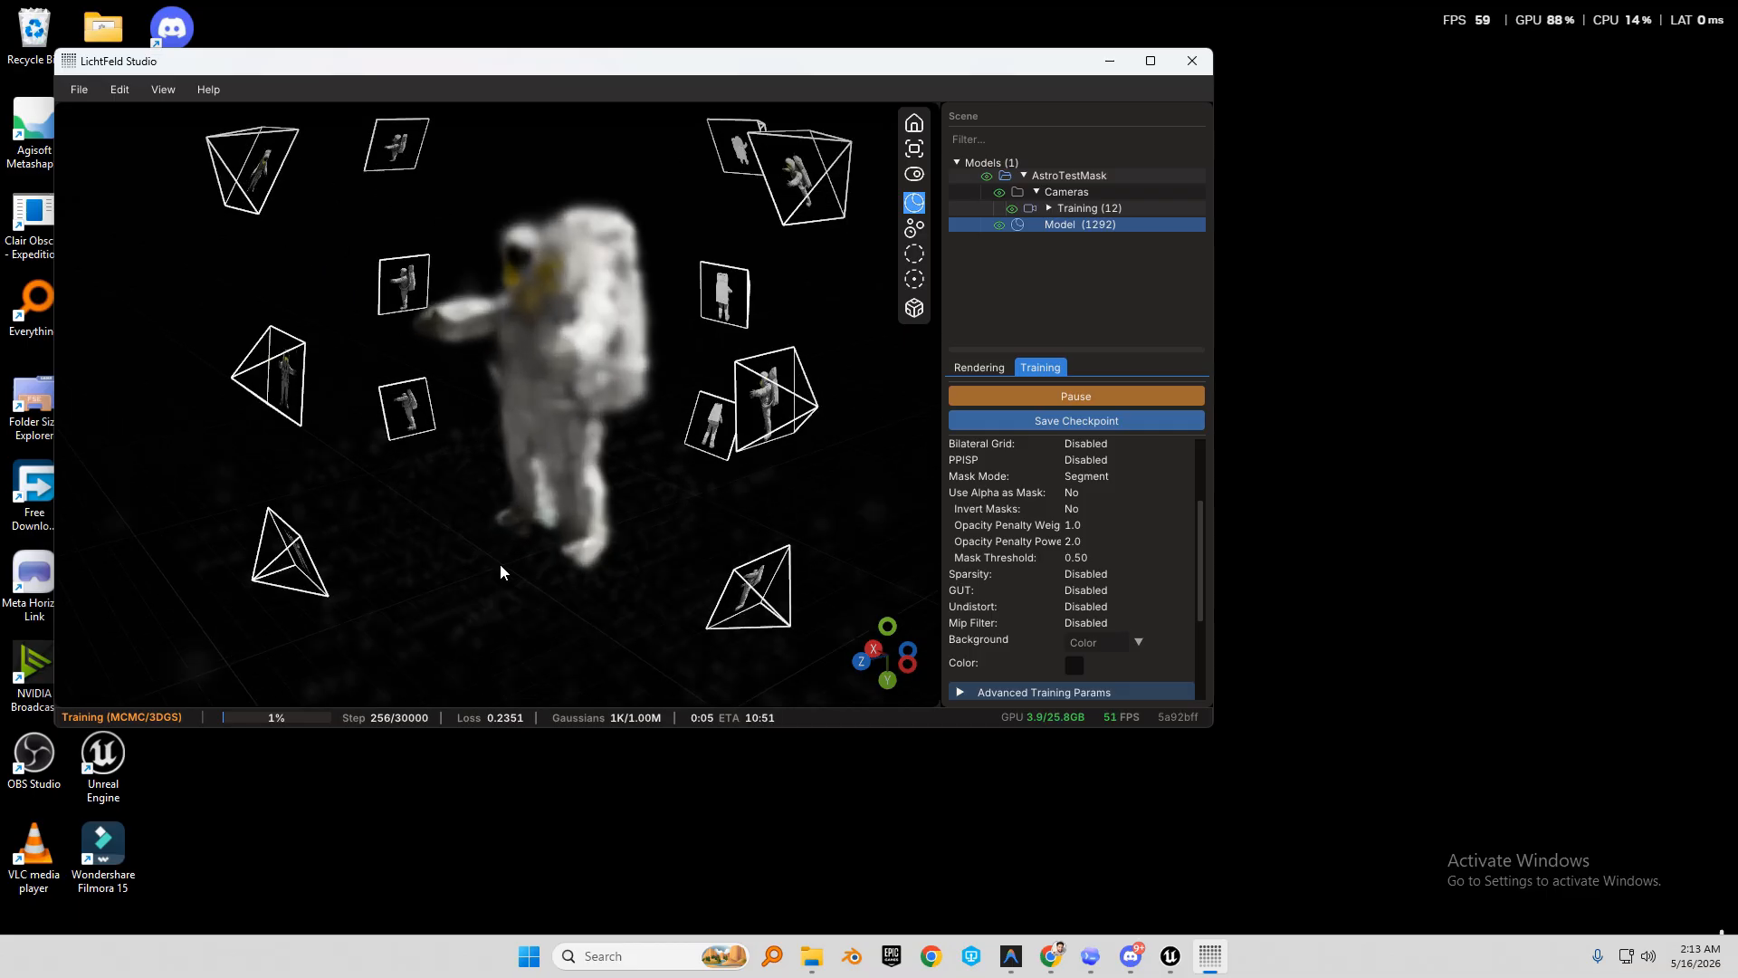
mouse_move(501, 565)
right_down()
mouse_move(540, 511)
mouse_move(570, 513)
mouse_move(482, 561)
mouse_move(485, 579)
mouse_move(474, 482)
mouse_move(486, 541)
right_up()
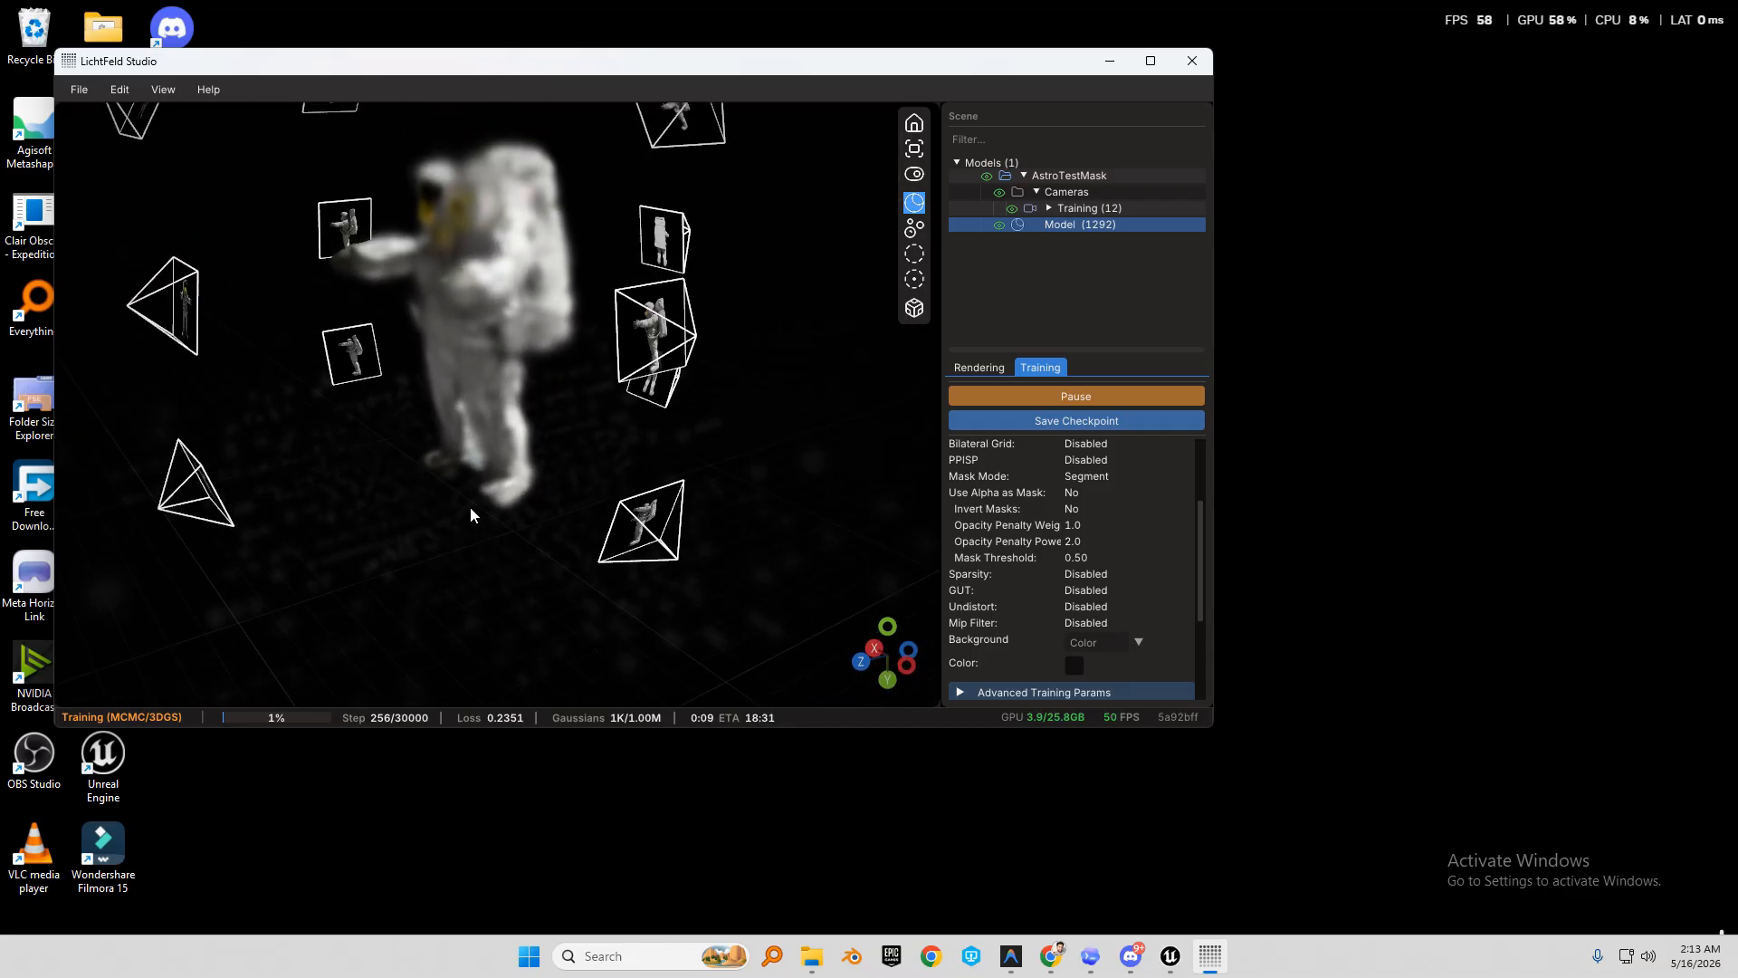
drag(470, 510, 590, 404)
Pause the training and exit LichtFeld Studio, discarding the unsaved changes.
click(1036, 398)
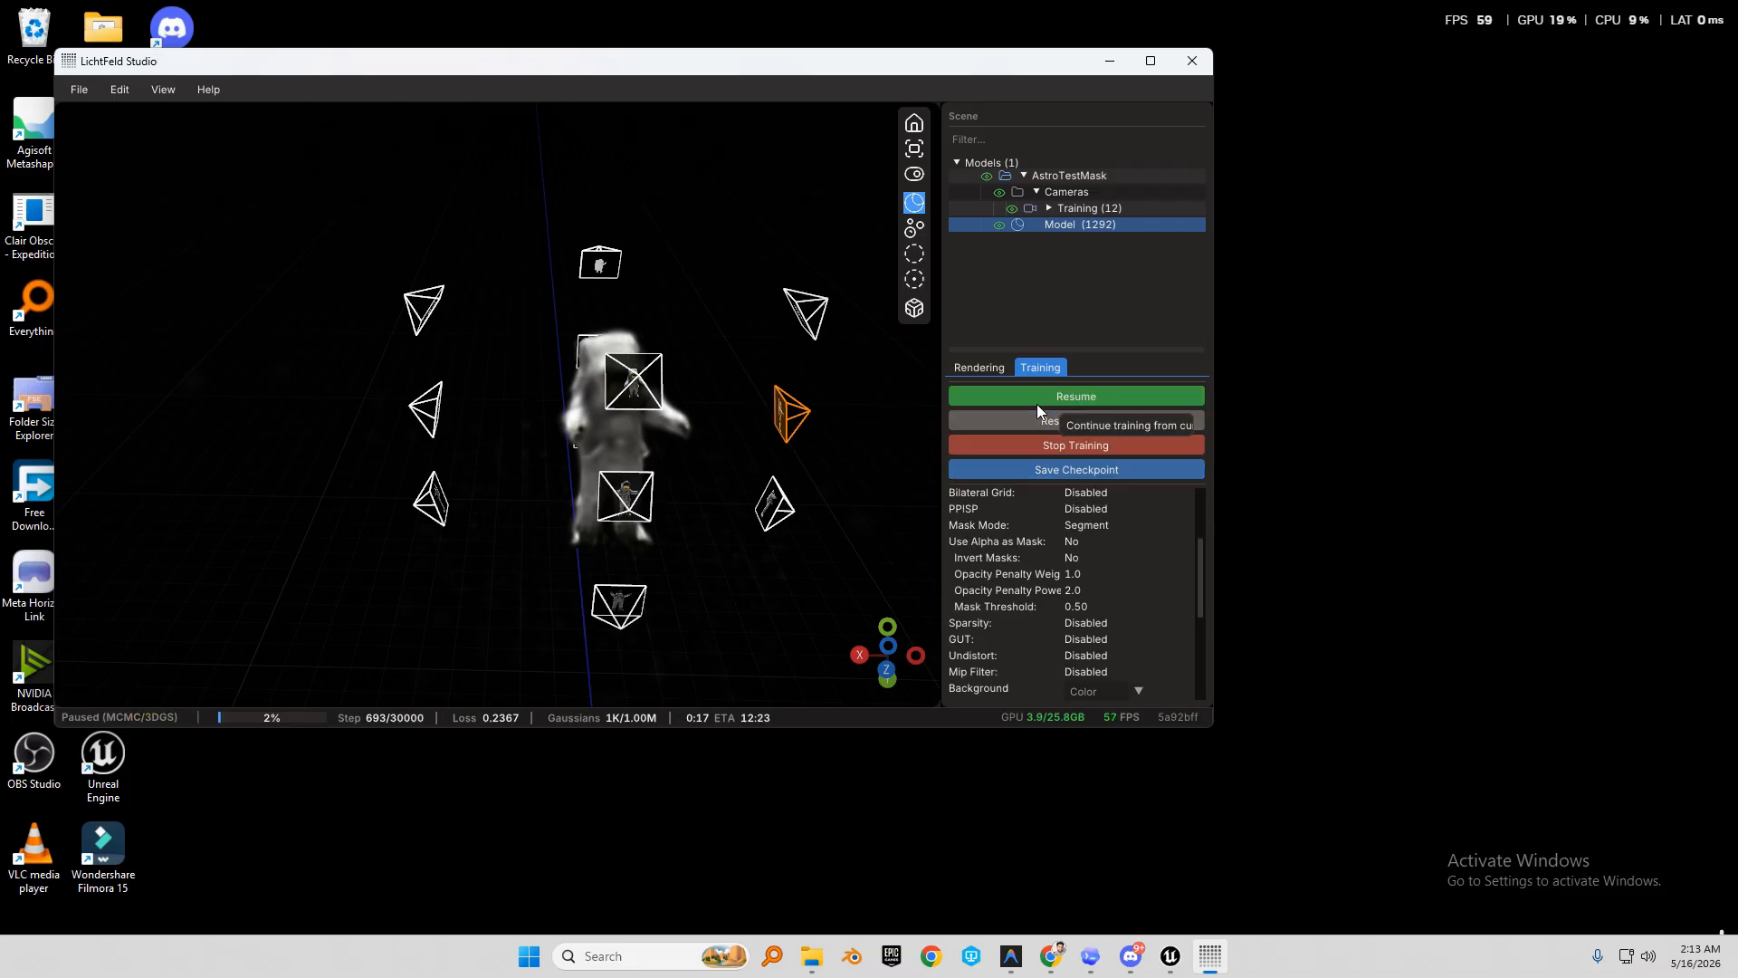
click(1193, 62)
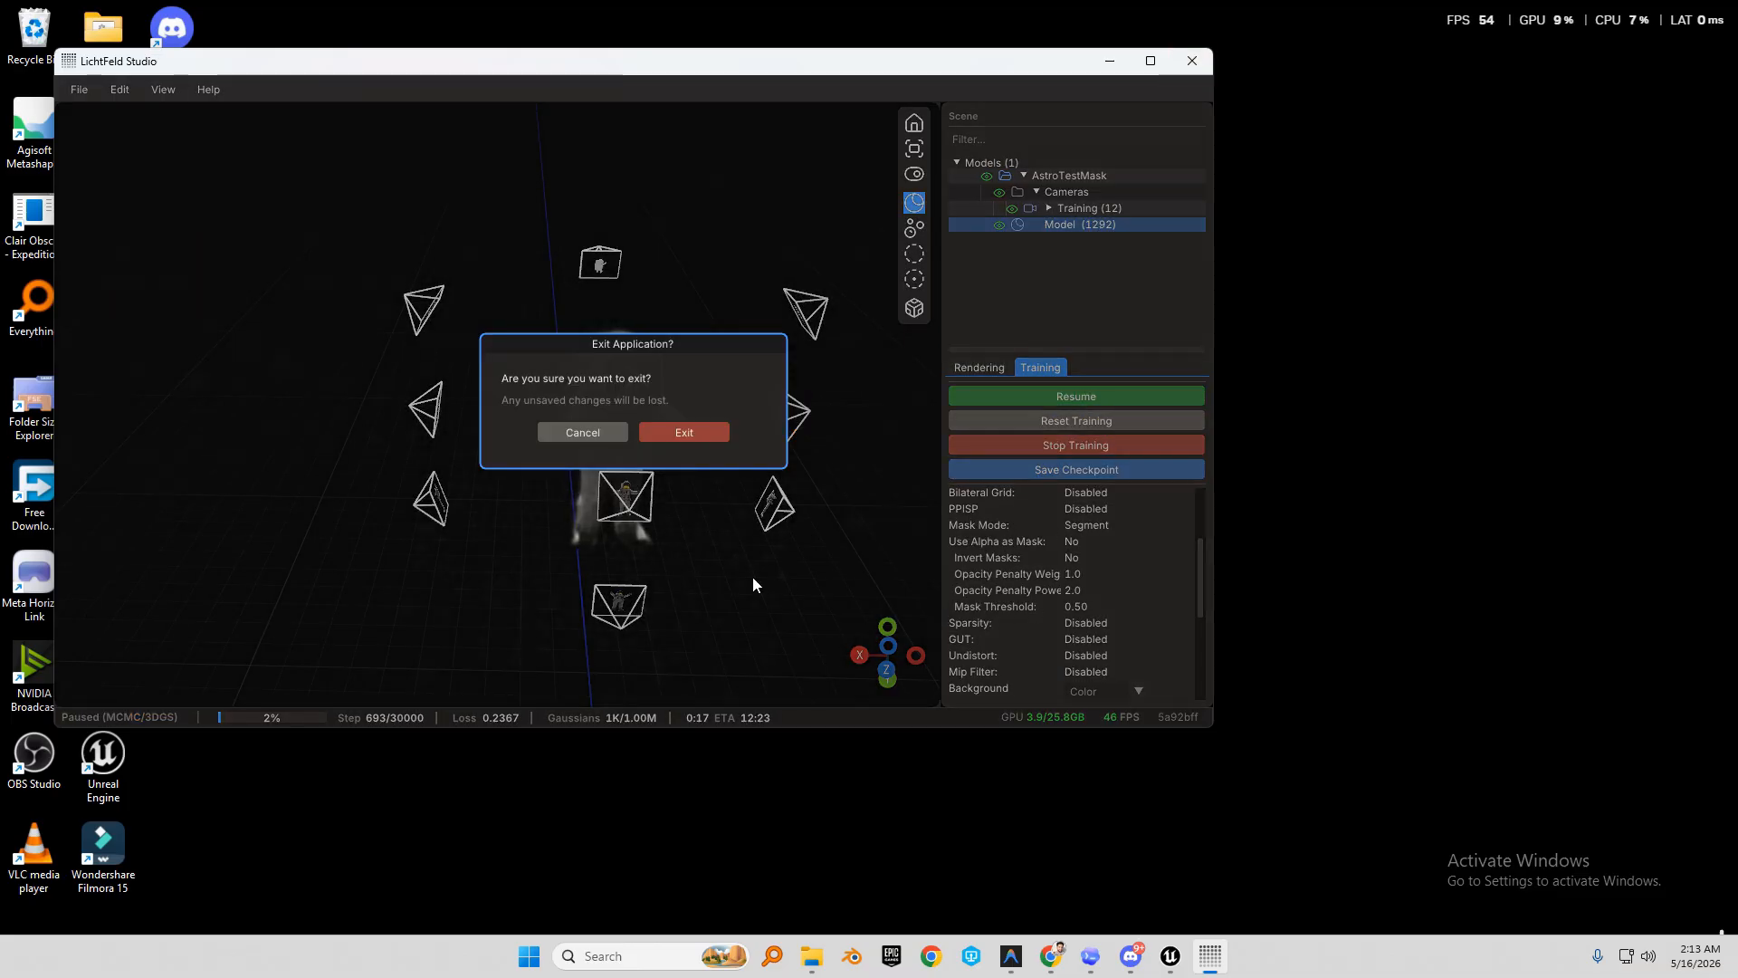
click(697, 433)
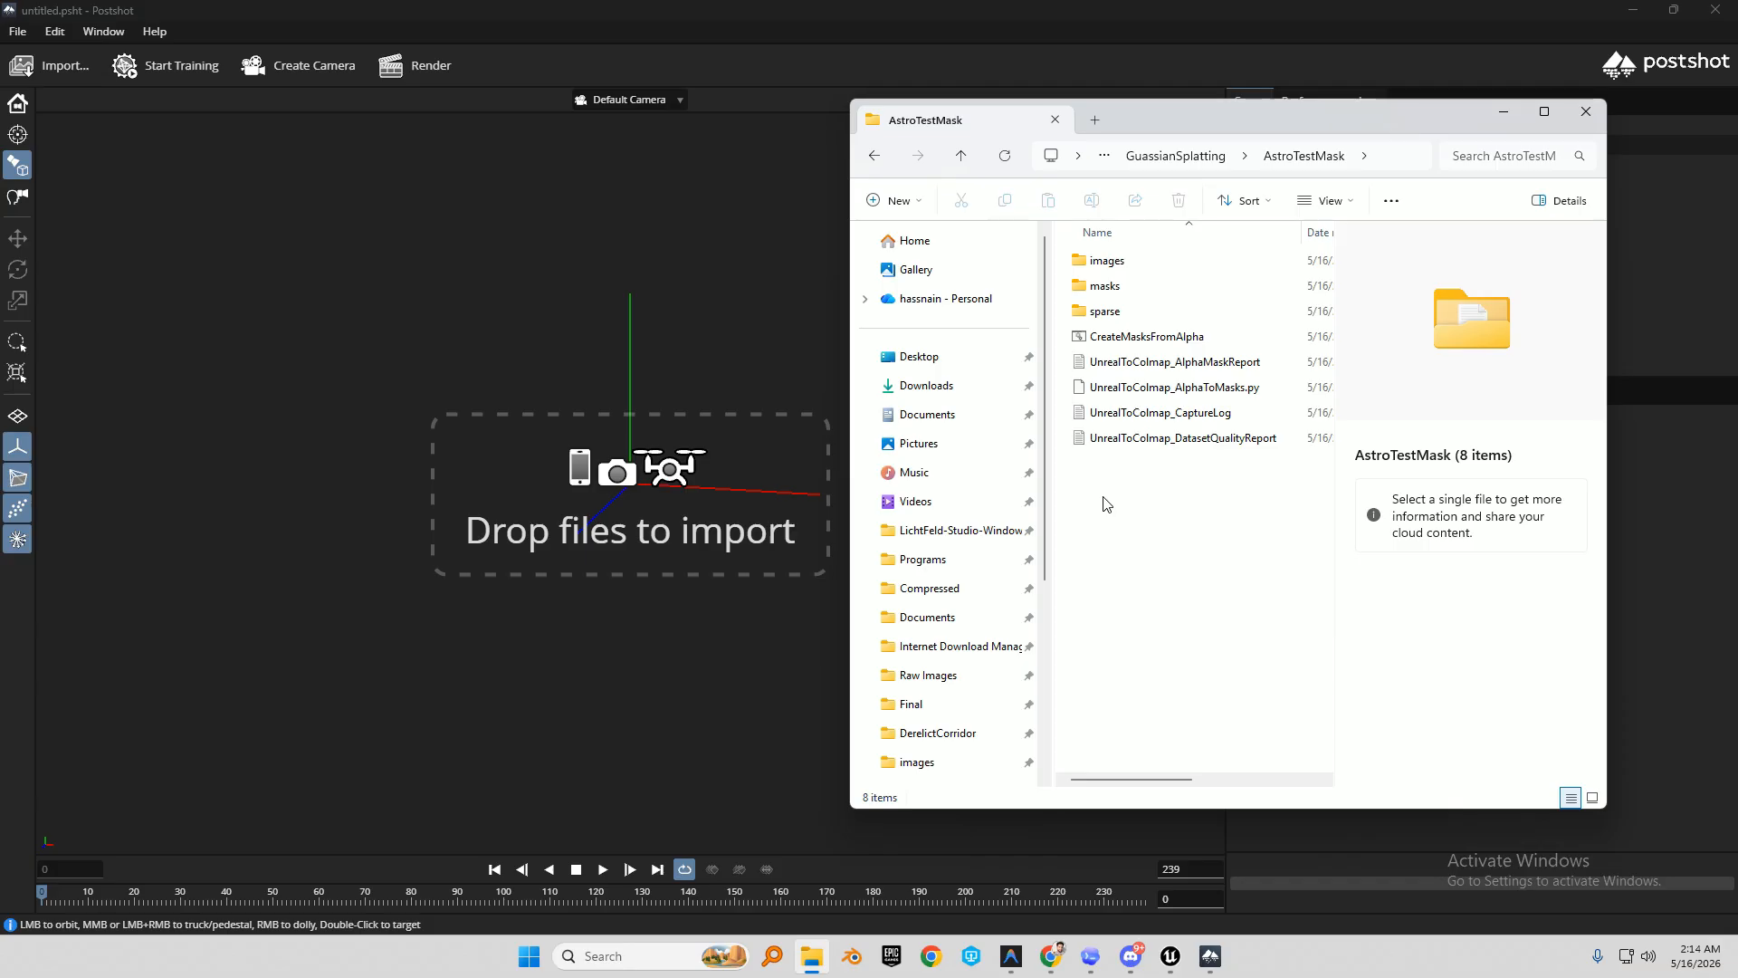
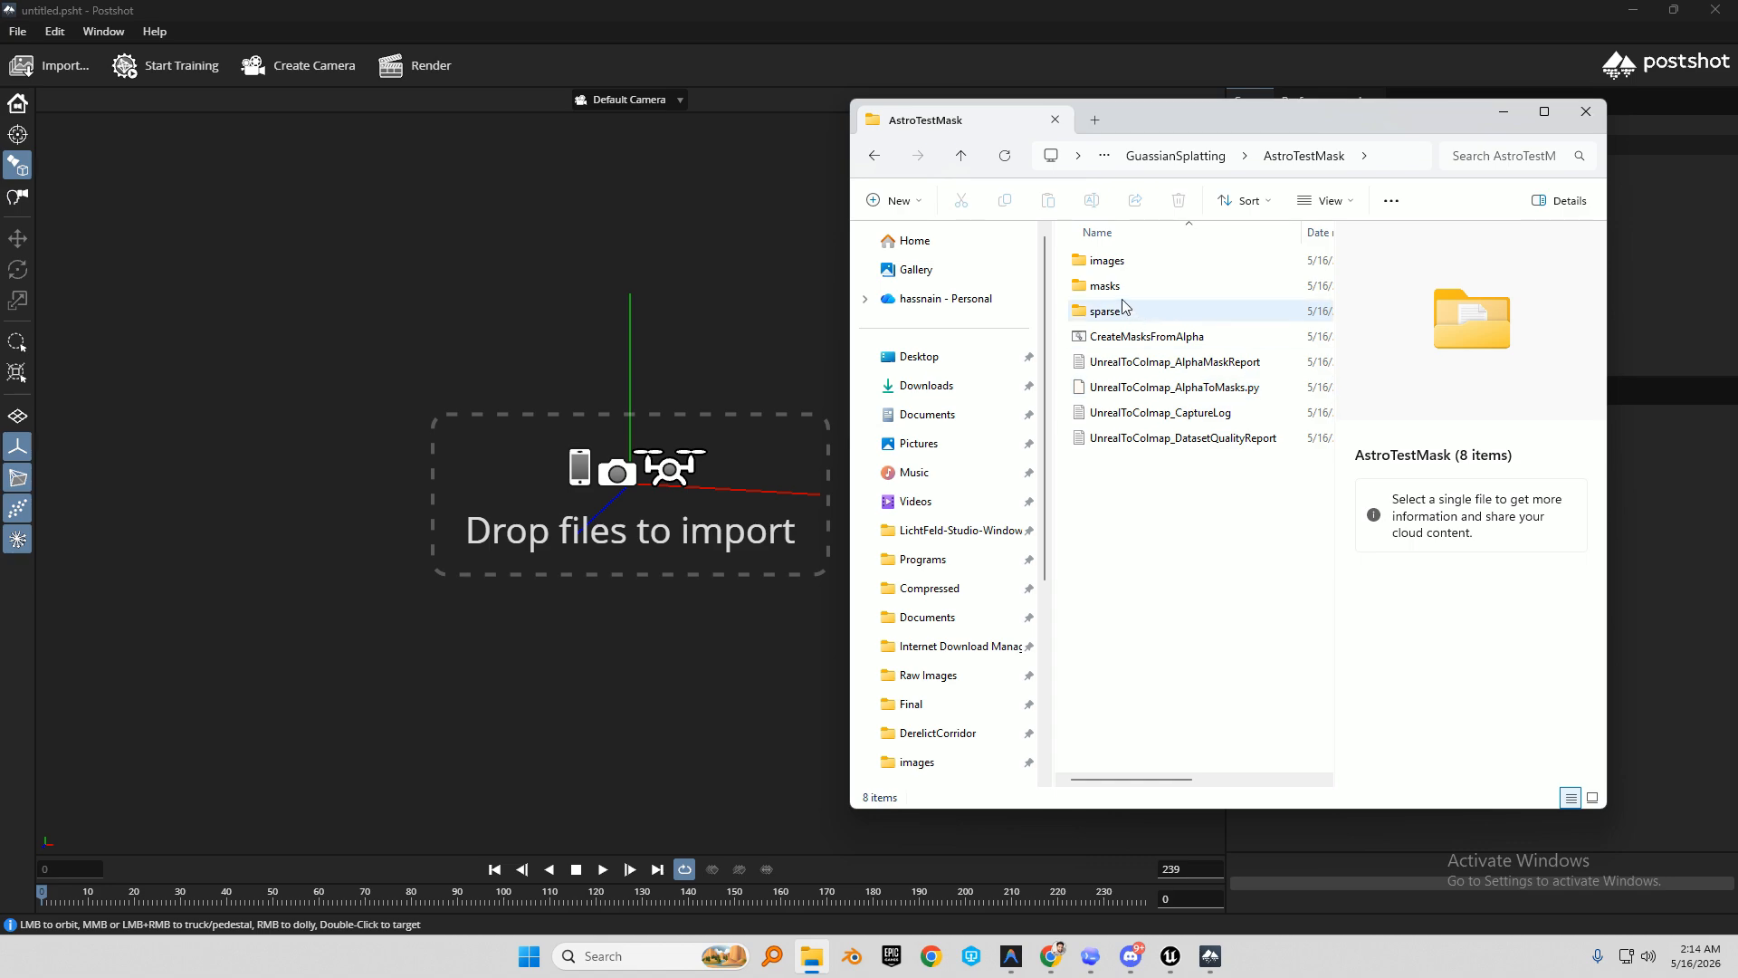
With Postshot open, add the AstroTestMask folder from GuassianSplatting to an import.
click(1186, 156)
drag(1143, 313, 383, 326)
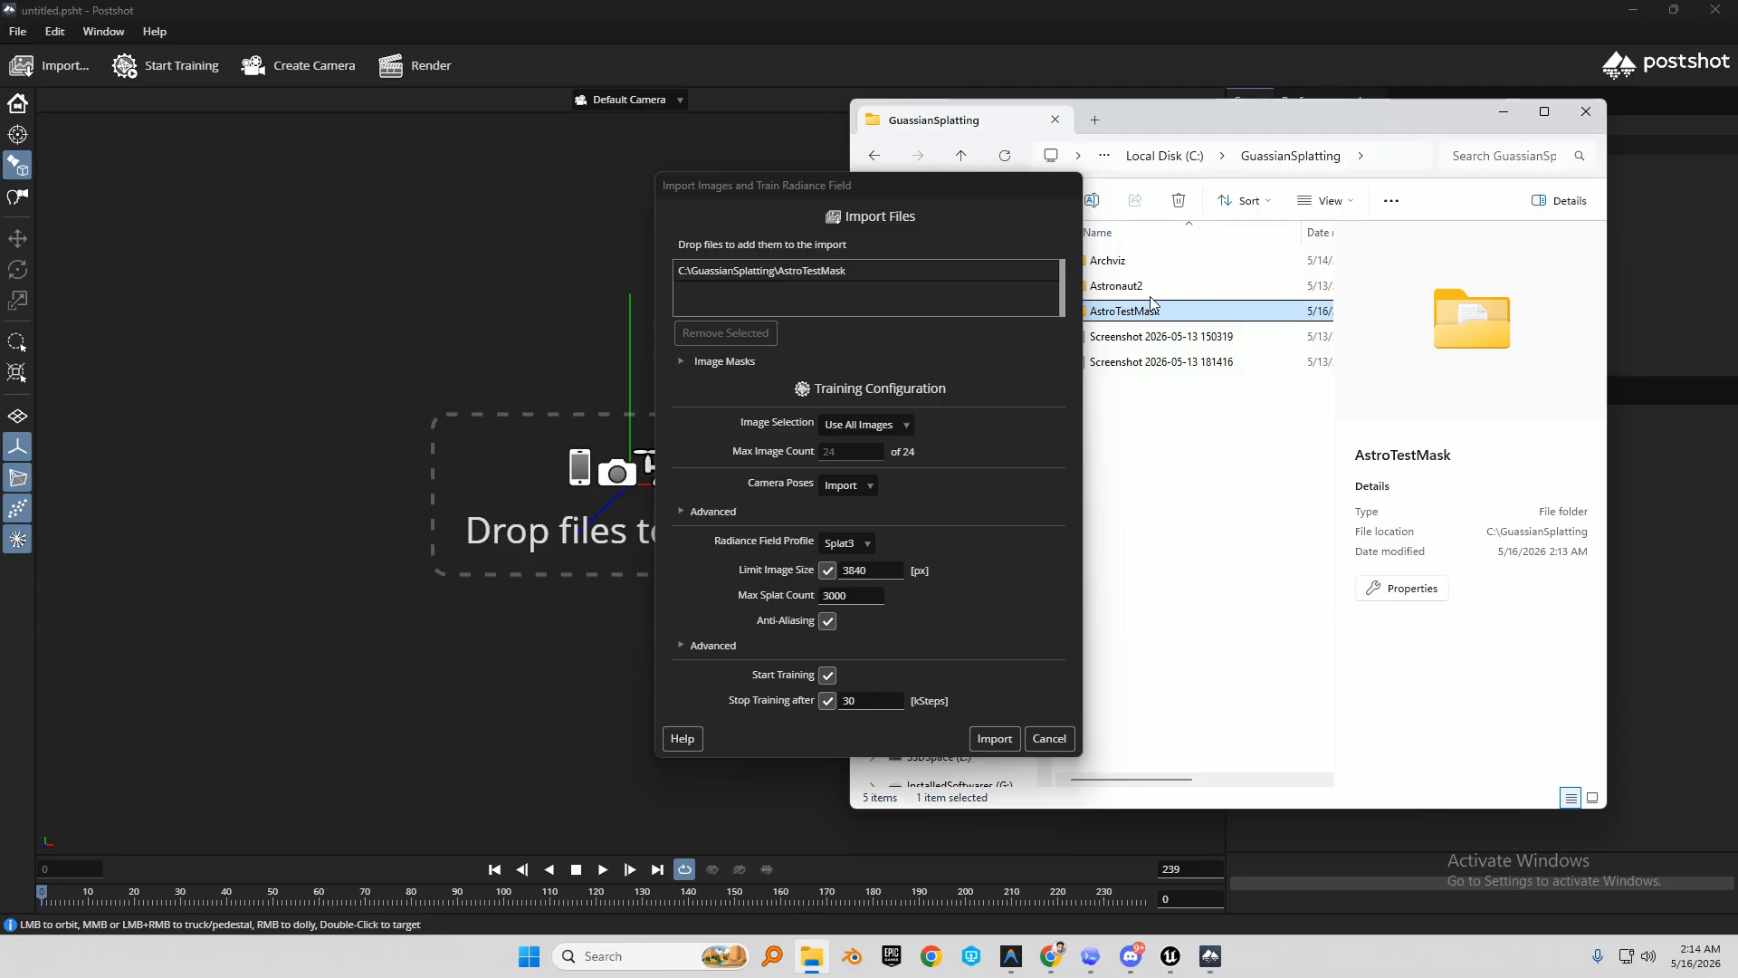
Examine the pictures in the dataset's images and masks subfolders, and cancel the Postshot import.
double_click(1199, 311)
drag(1199, 116, 385, 172)
double_click(218, 325)
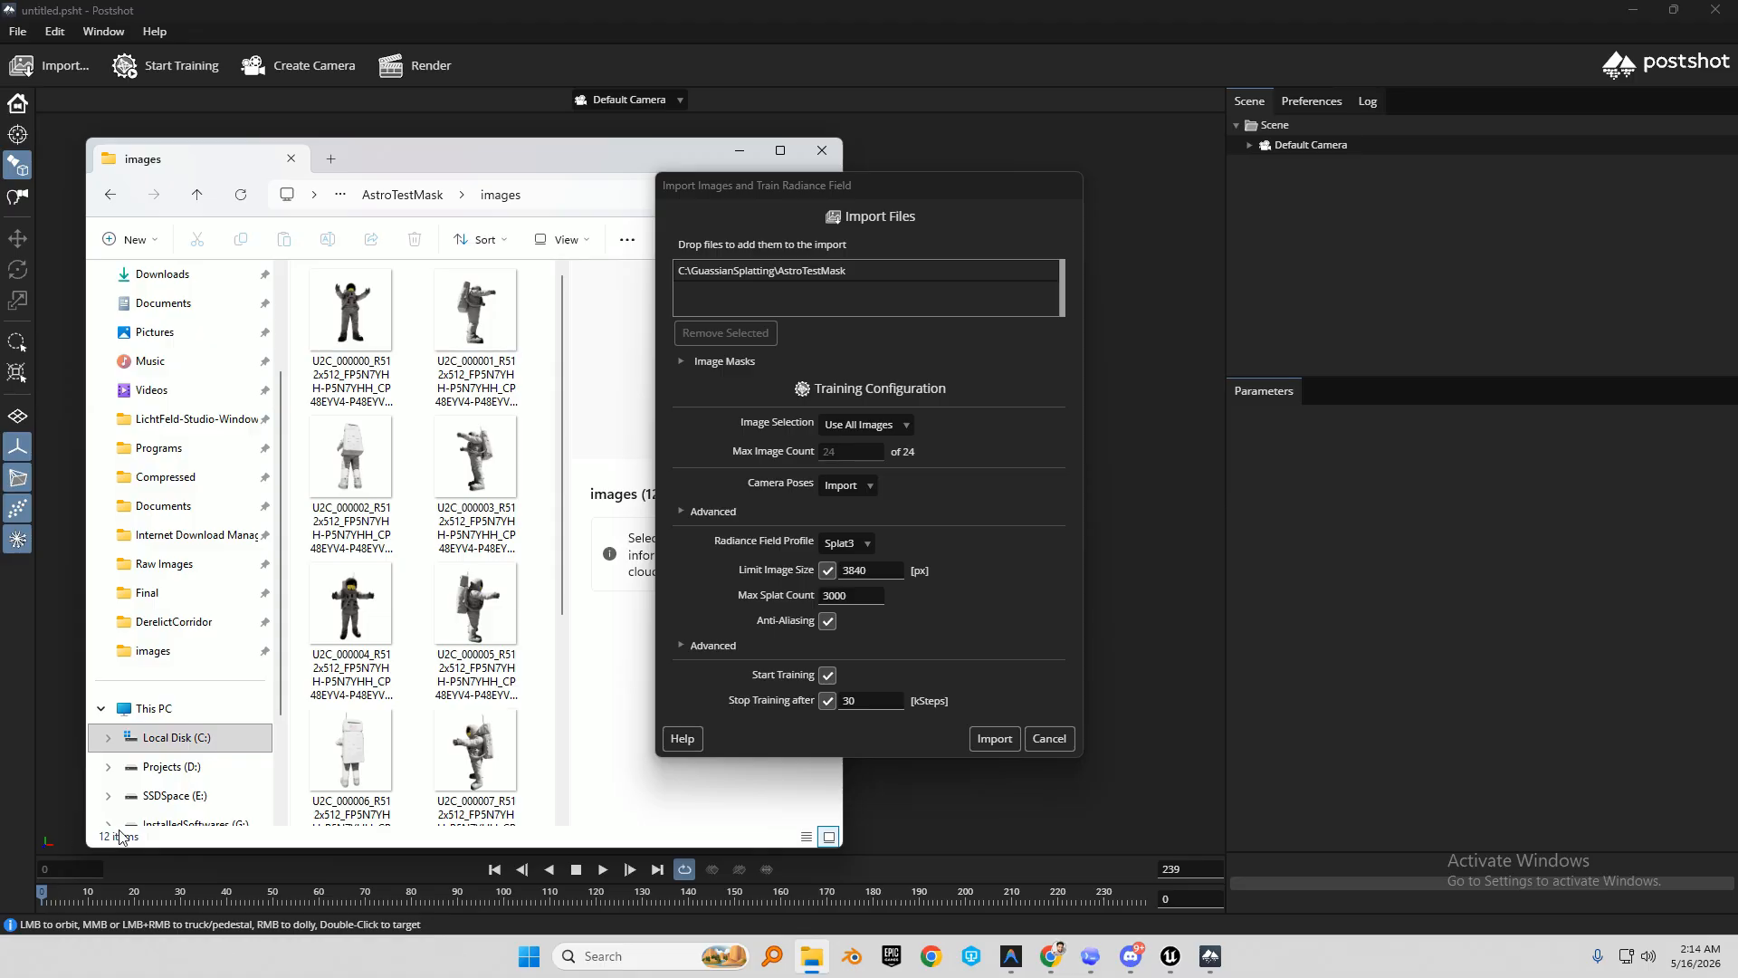
click(110, 195)
double_click(395, 328)
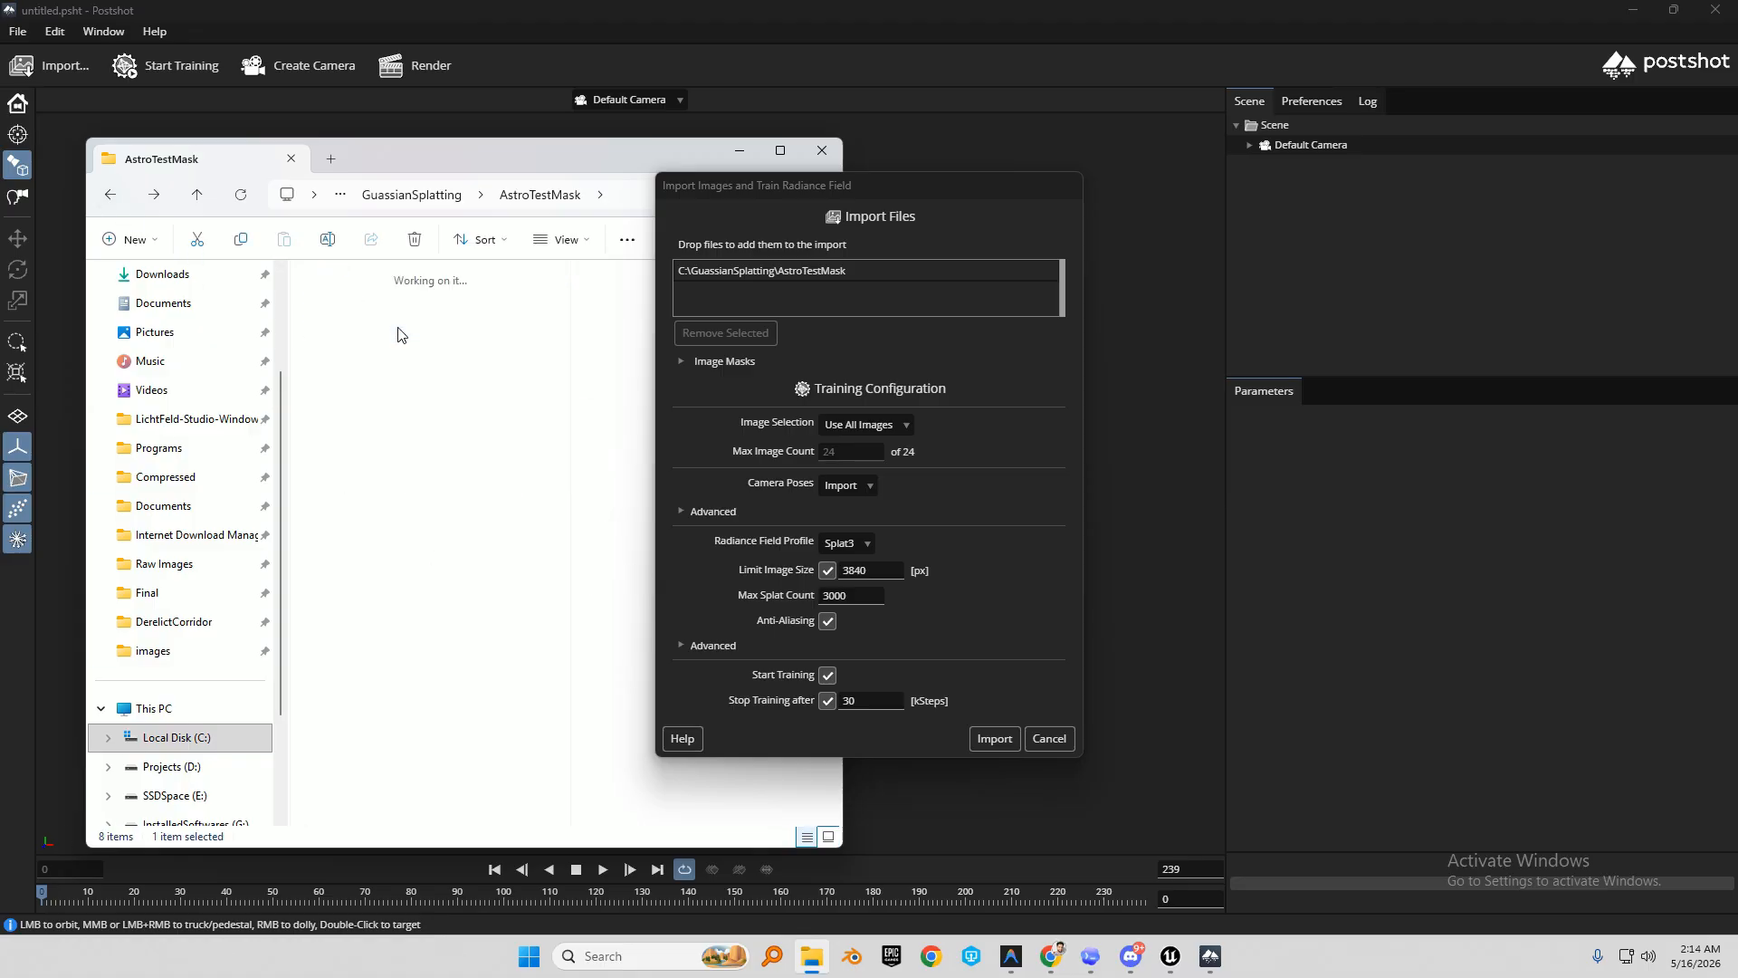
drag(528, 164, 350, 161)
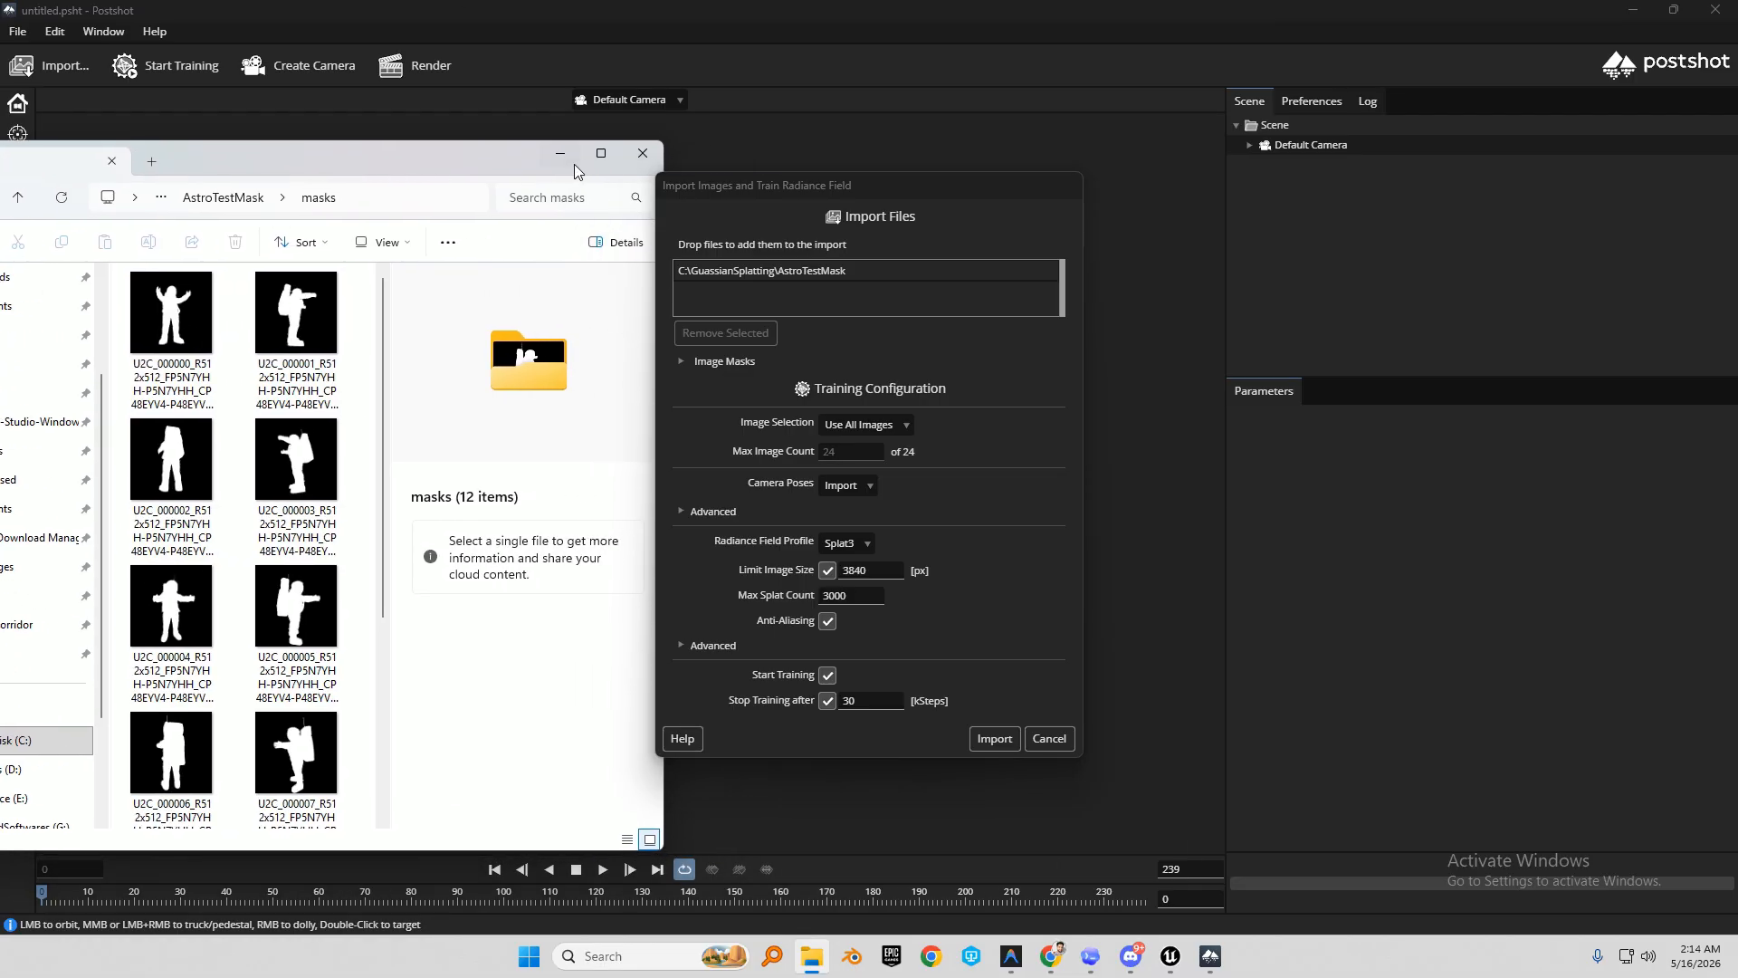
click(574, 159)
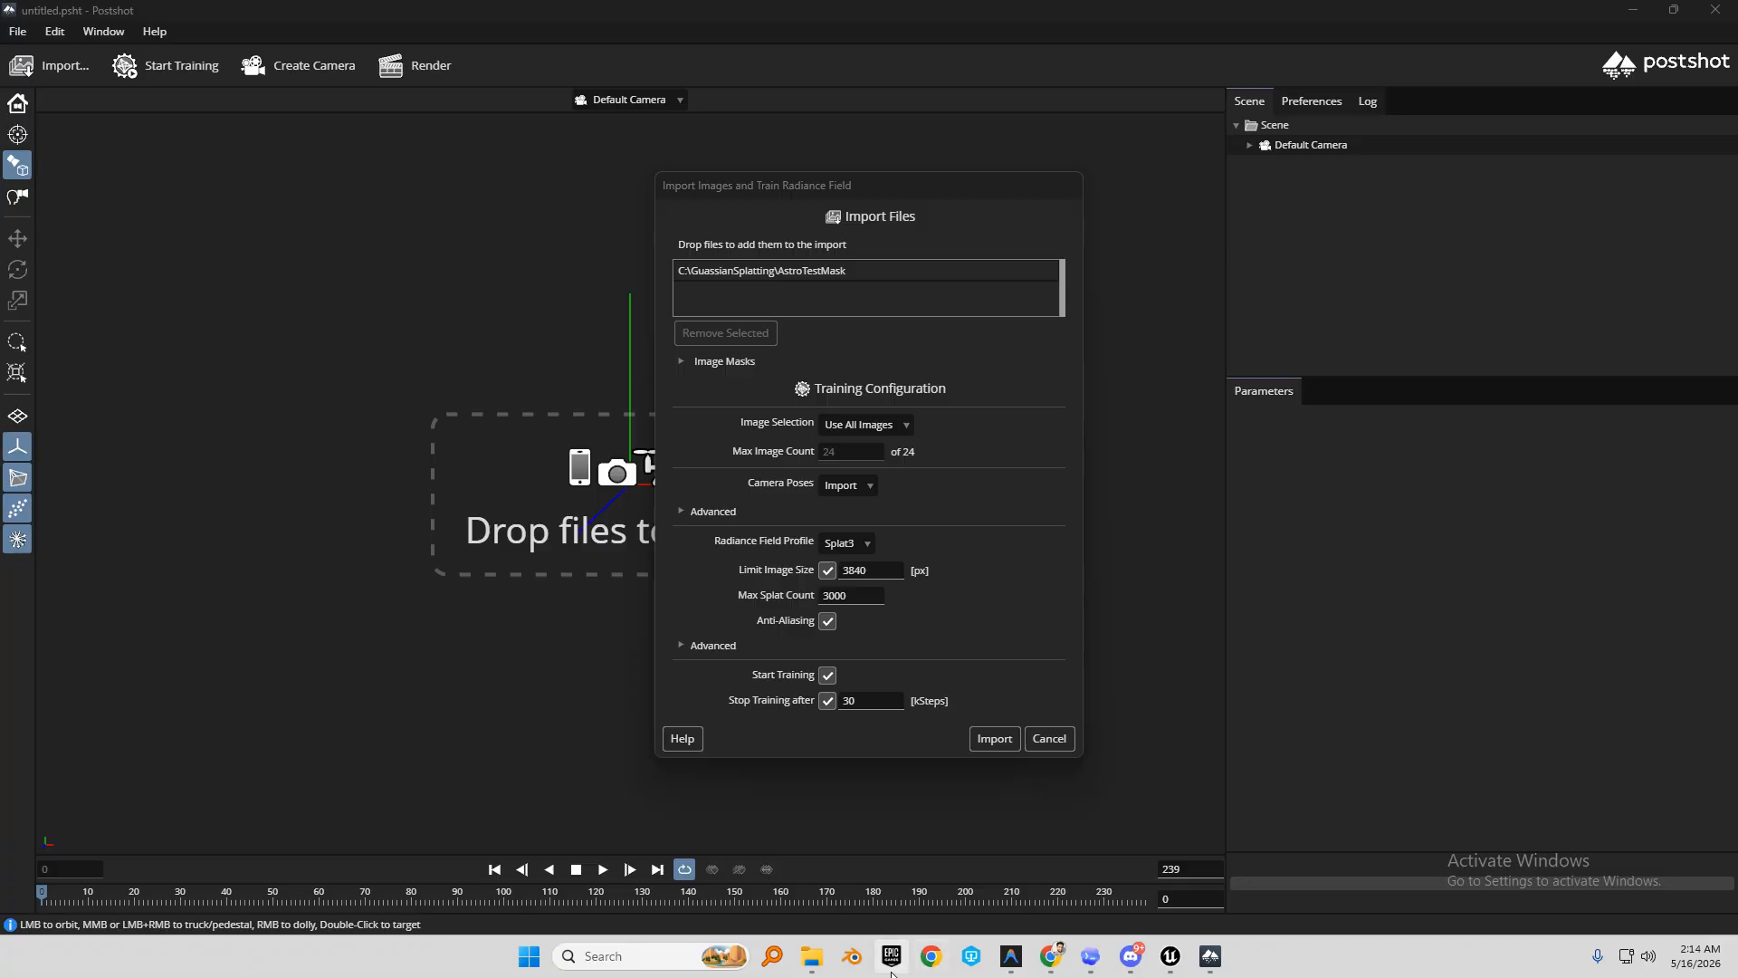
click(1049, 739)
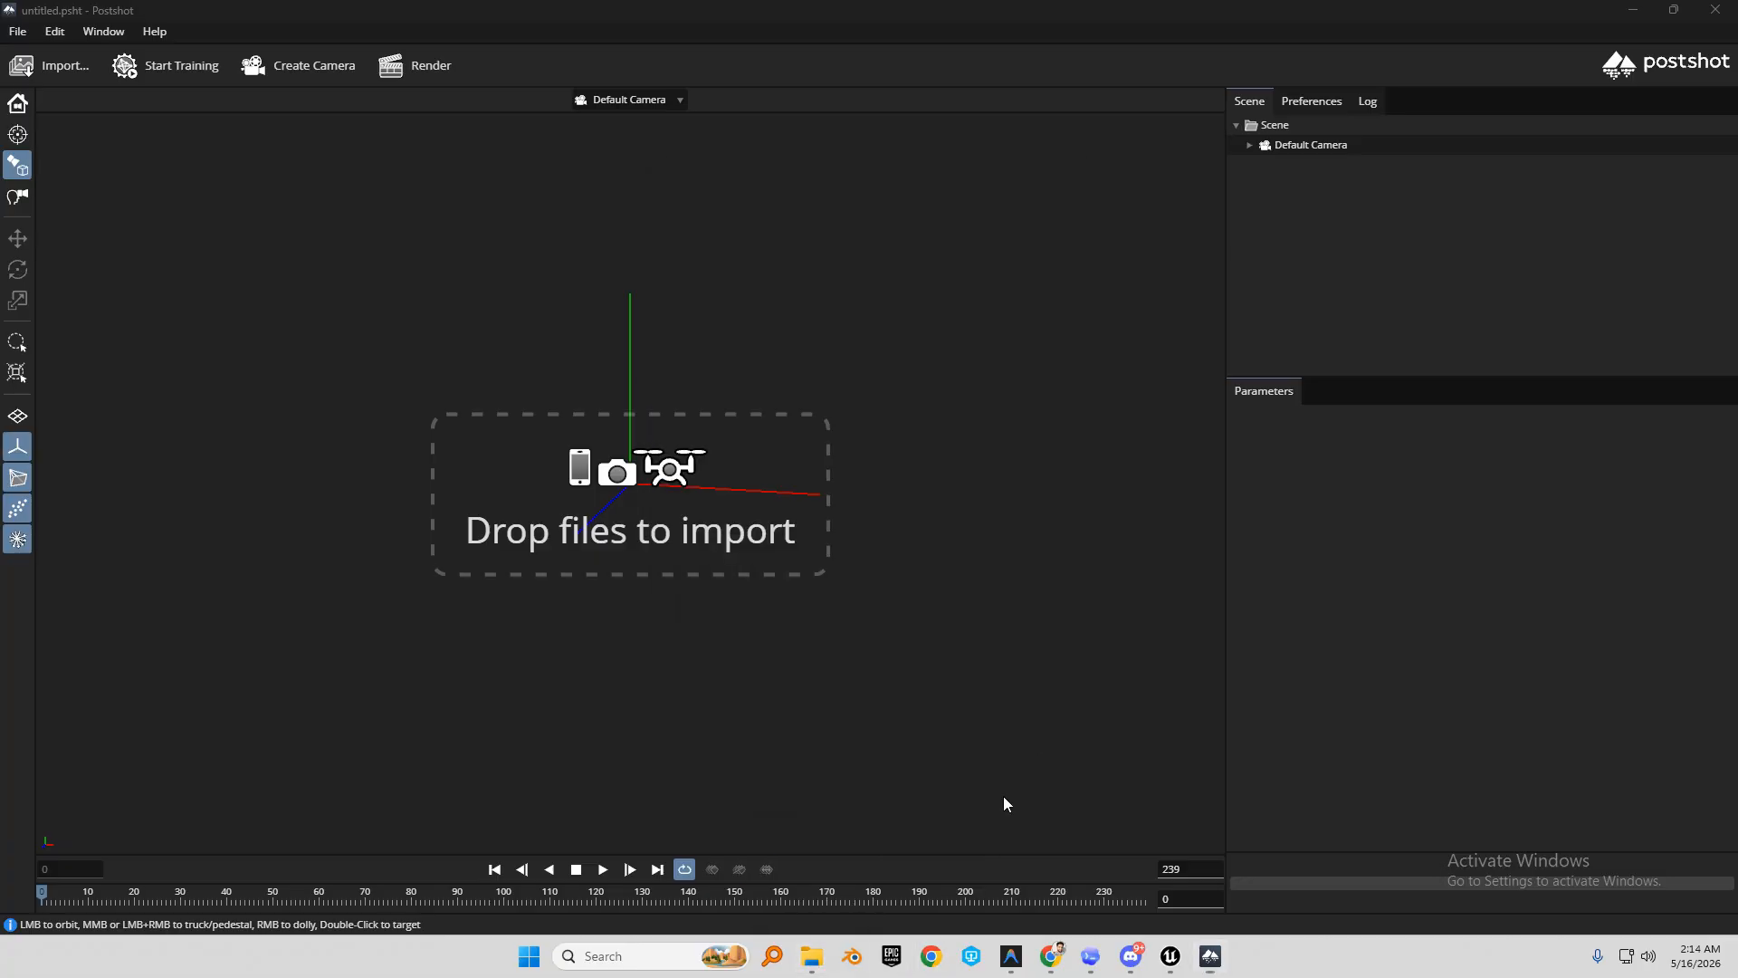
In File Explorer, move the masks folder out of AstroTestMask into the parent GuassianSplatting folder.
click(810, 956)
click(589, 155)
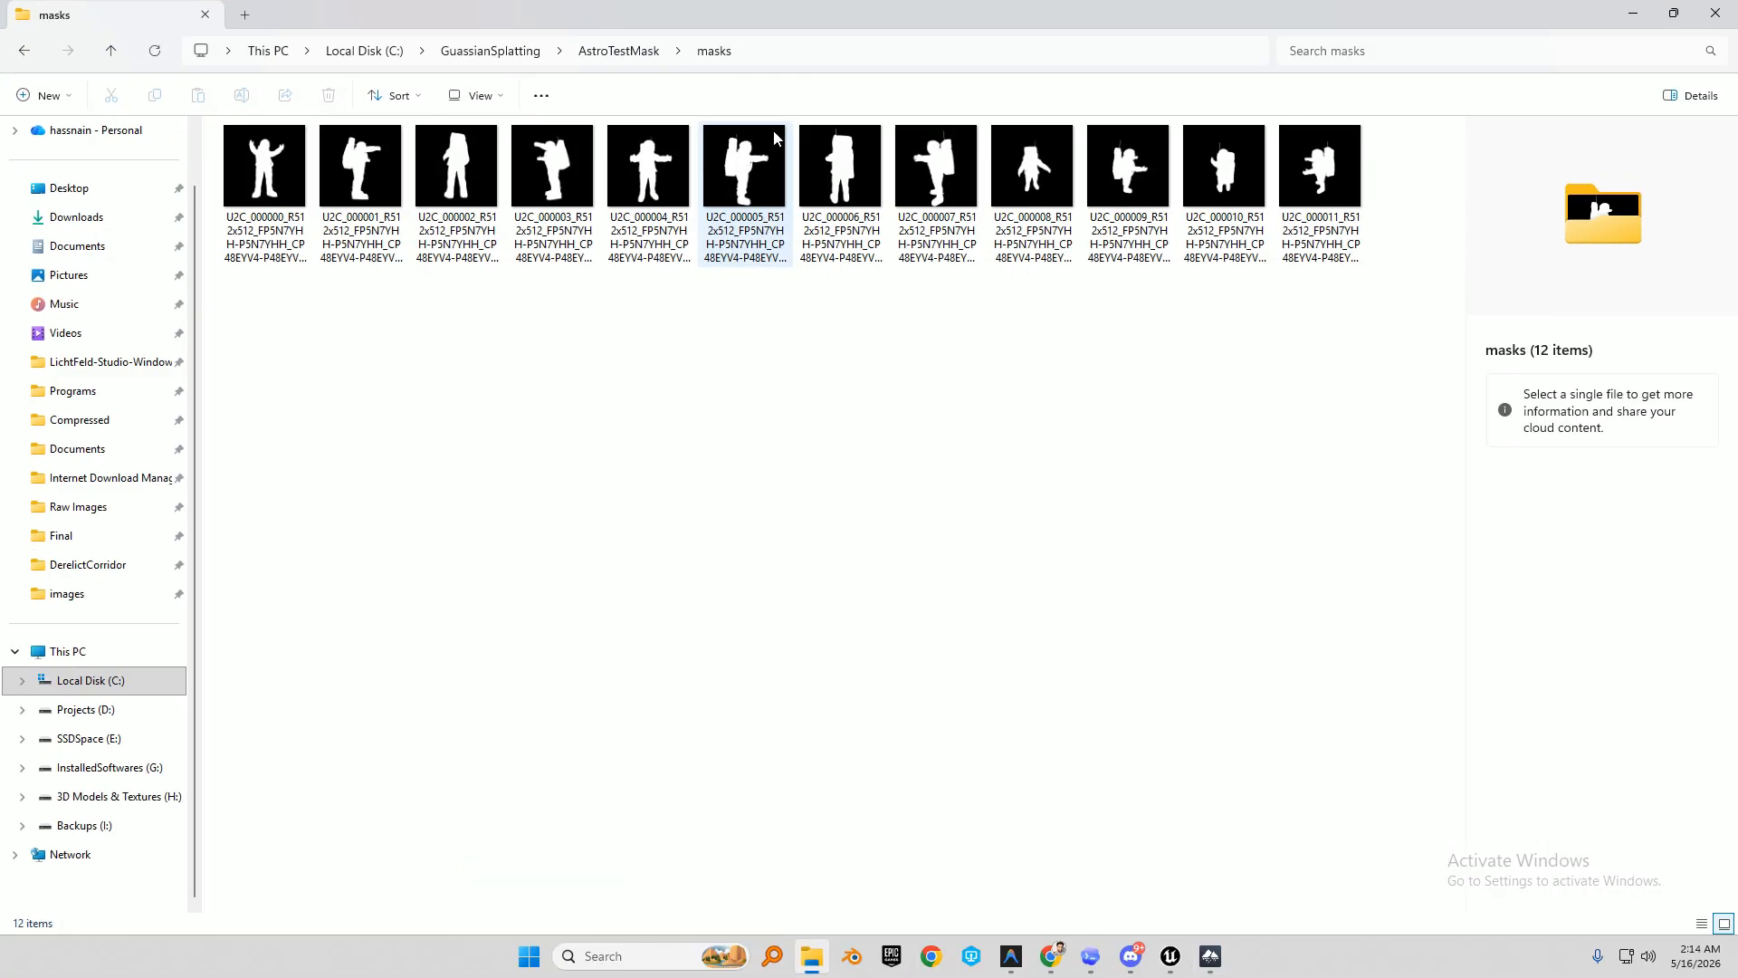
click(621, 51)
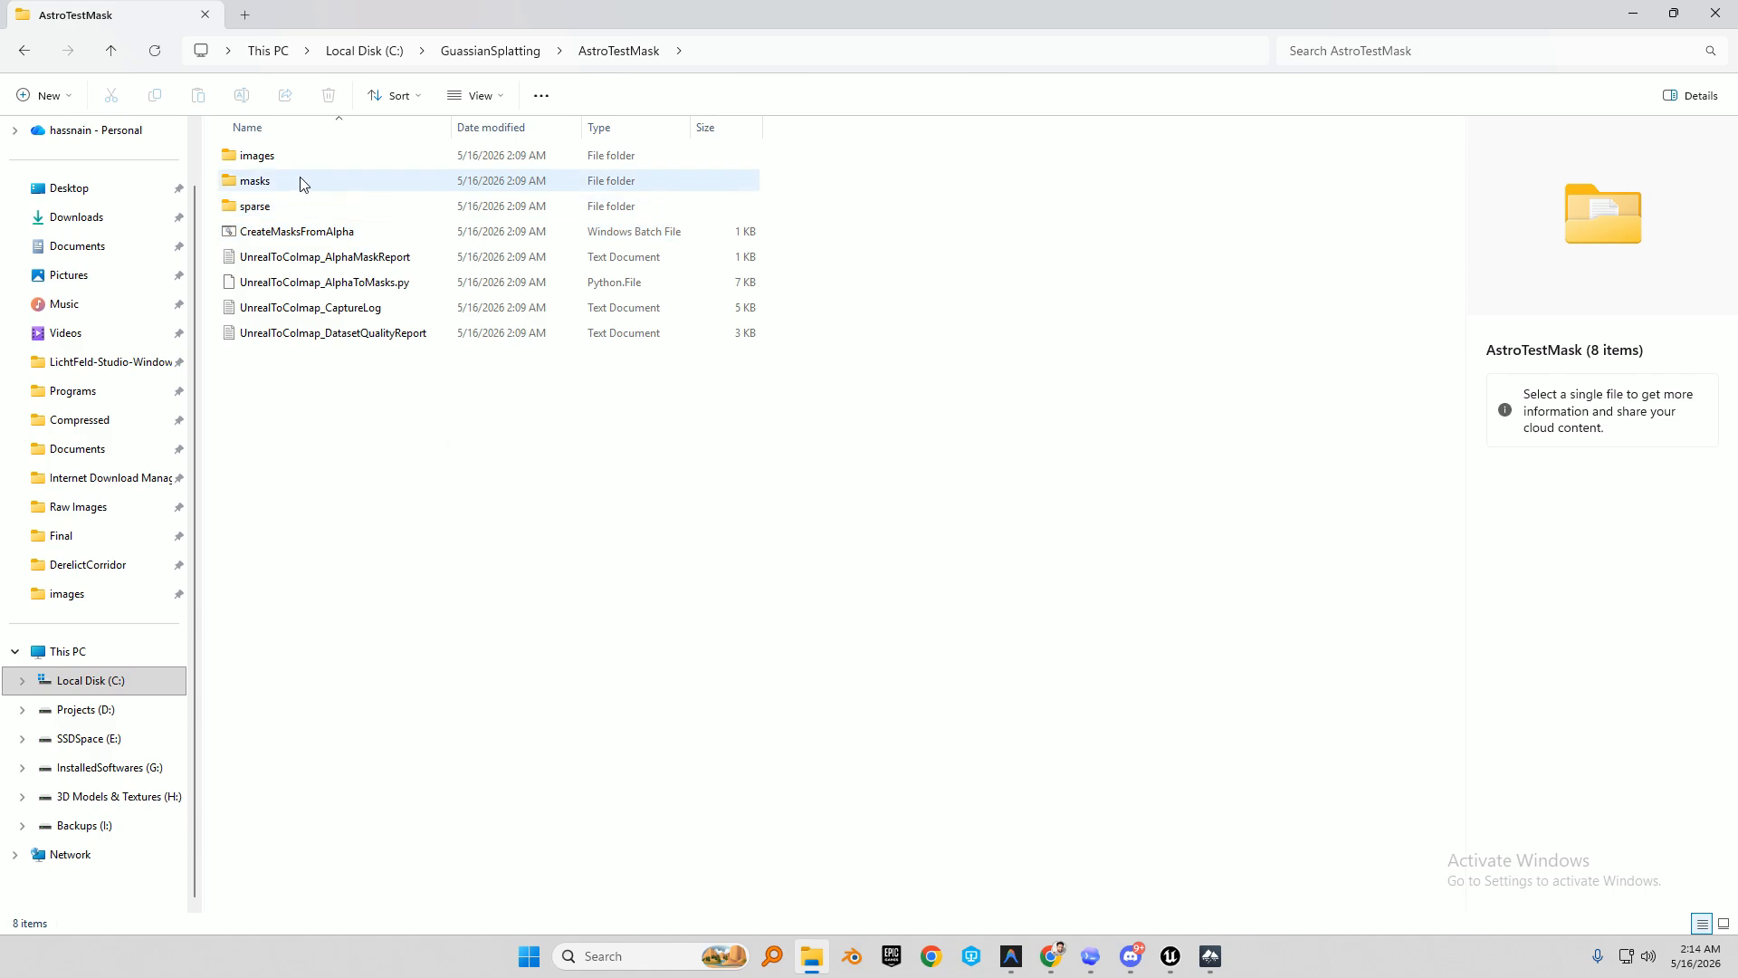
click(493, 51)
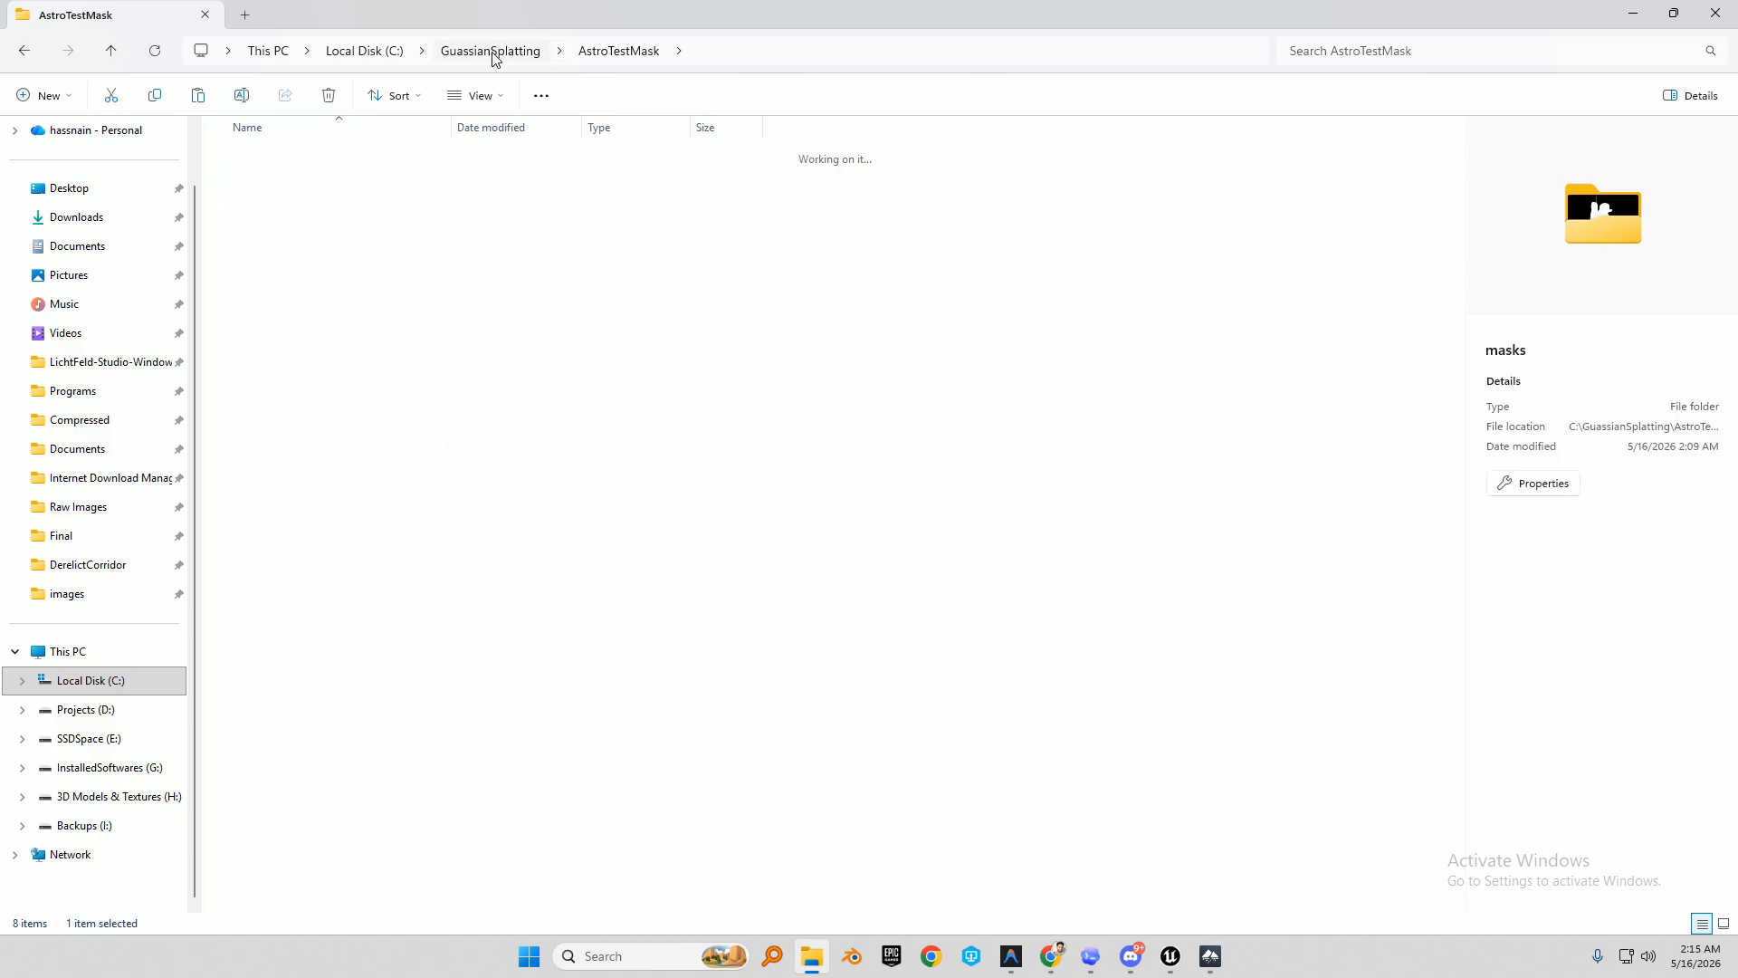
key(ctrl+v)
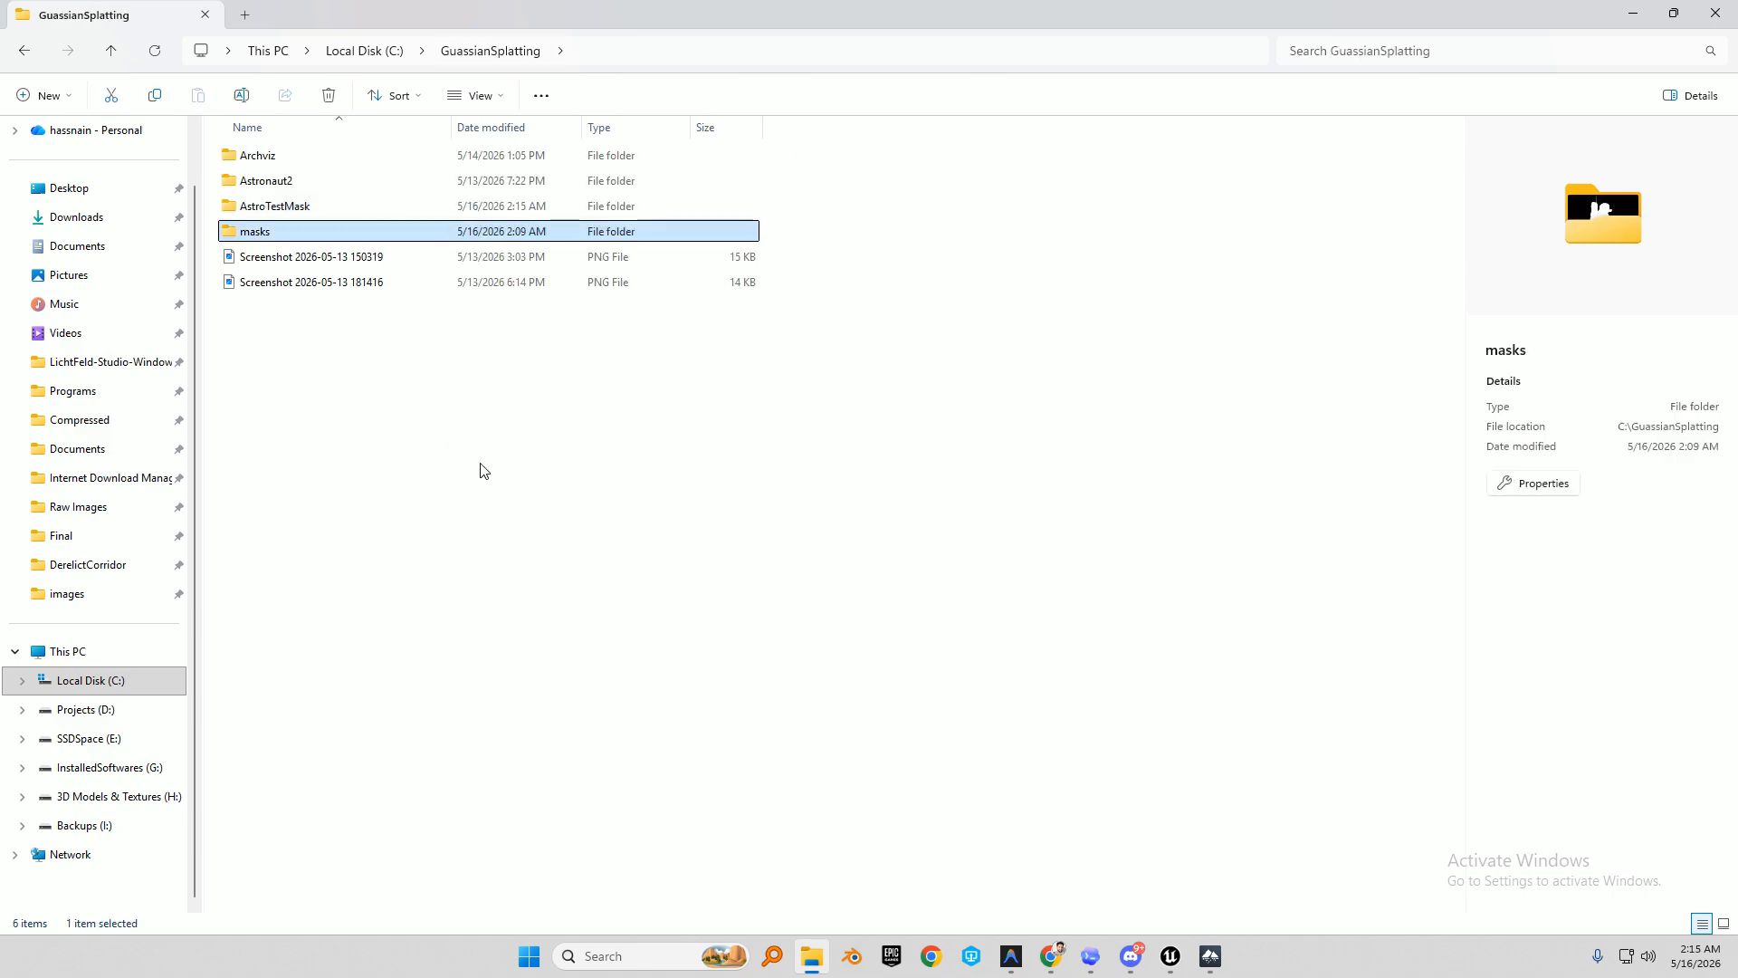
Bring the AstroTestMask folder into Postshot as a new import, without the separated masks folder.
drag(1180, 6, 1349, 88)
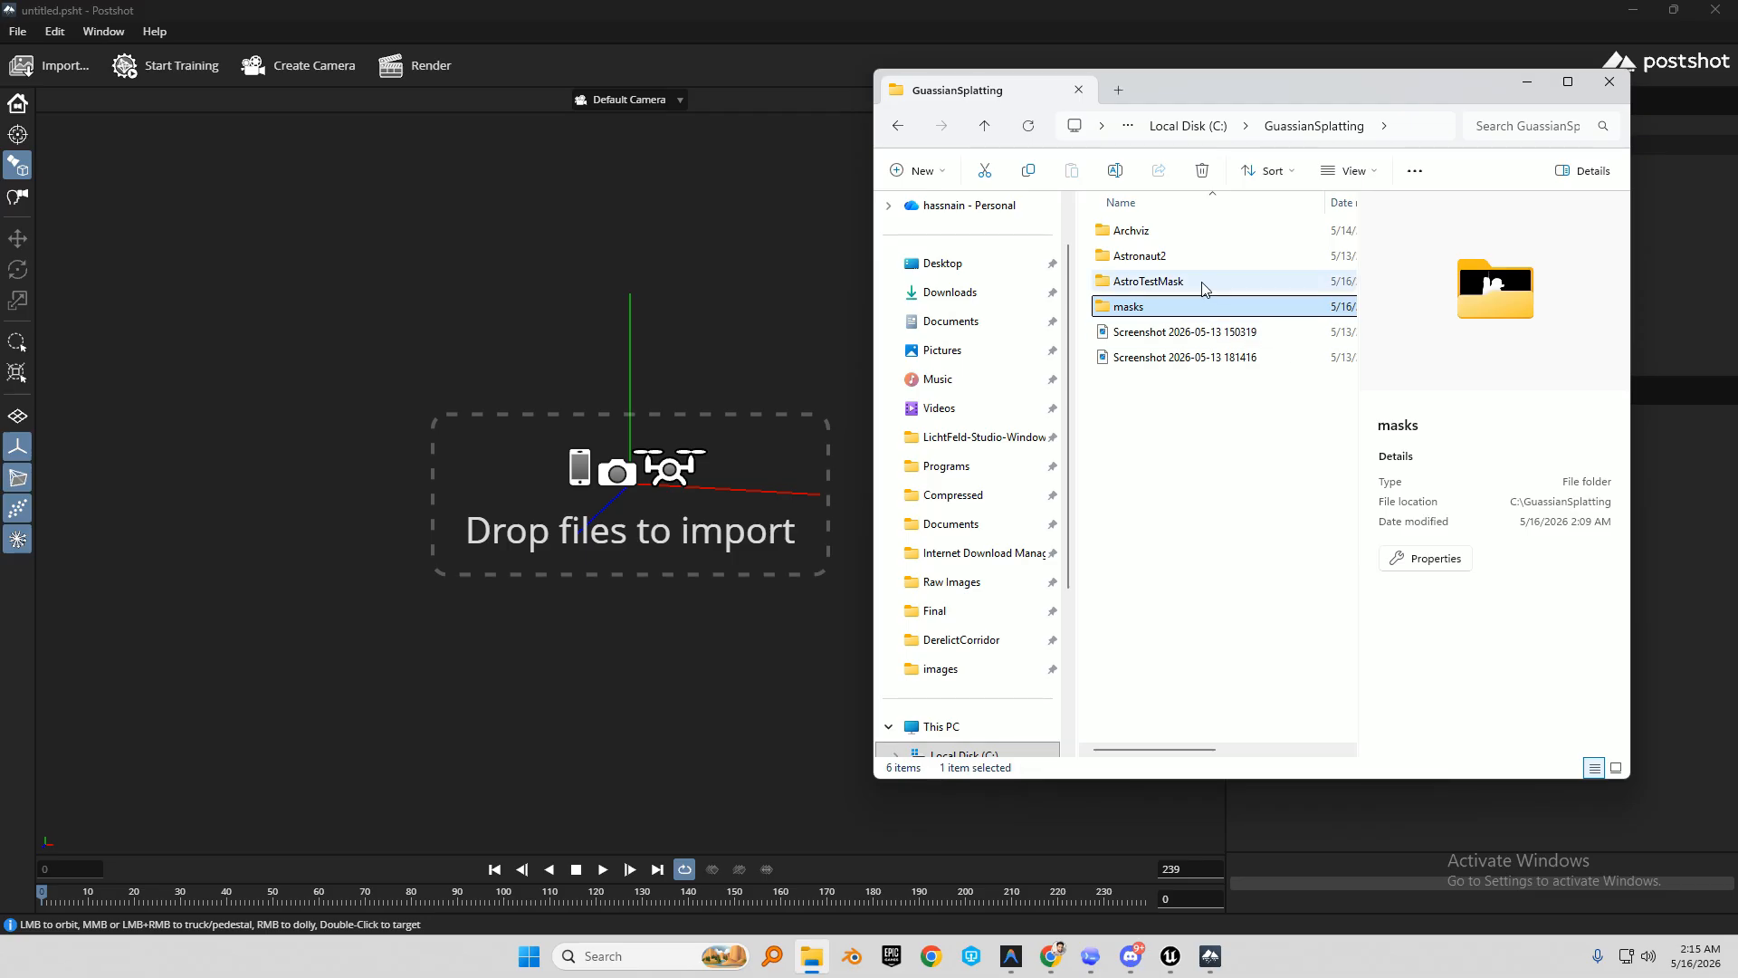
click(1164, 285)
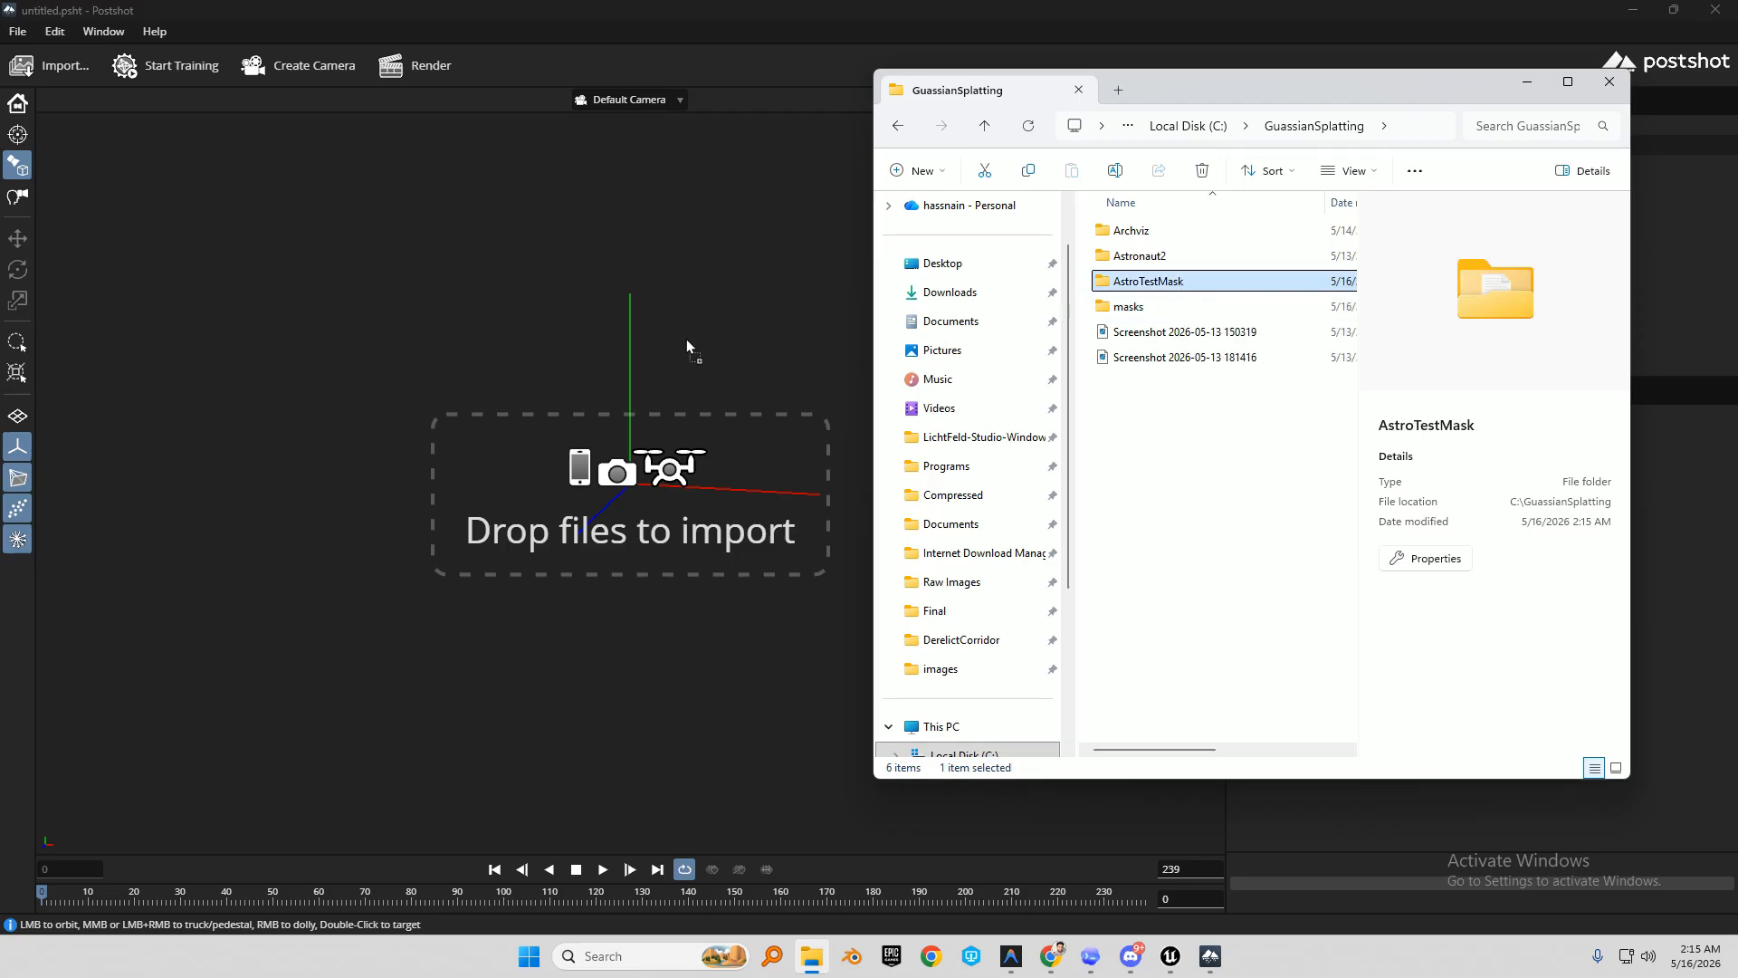
drag(686, 339, 628, 360)
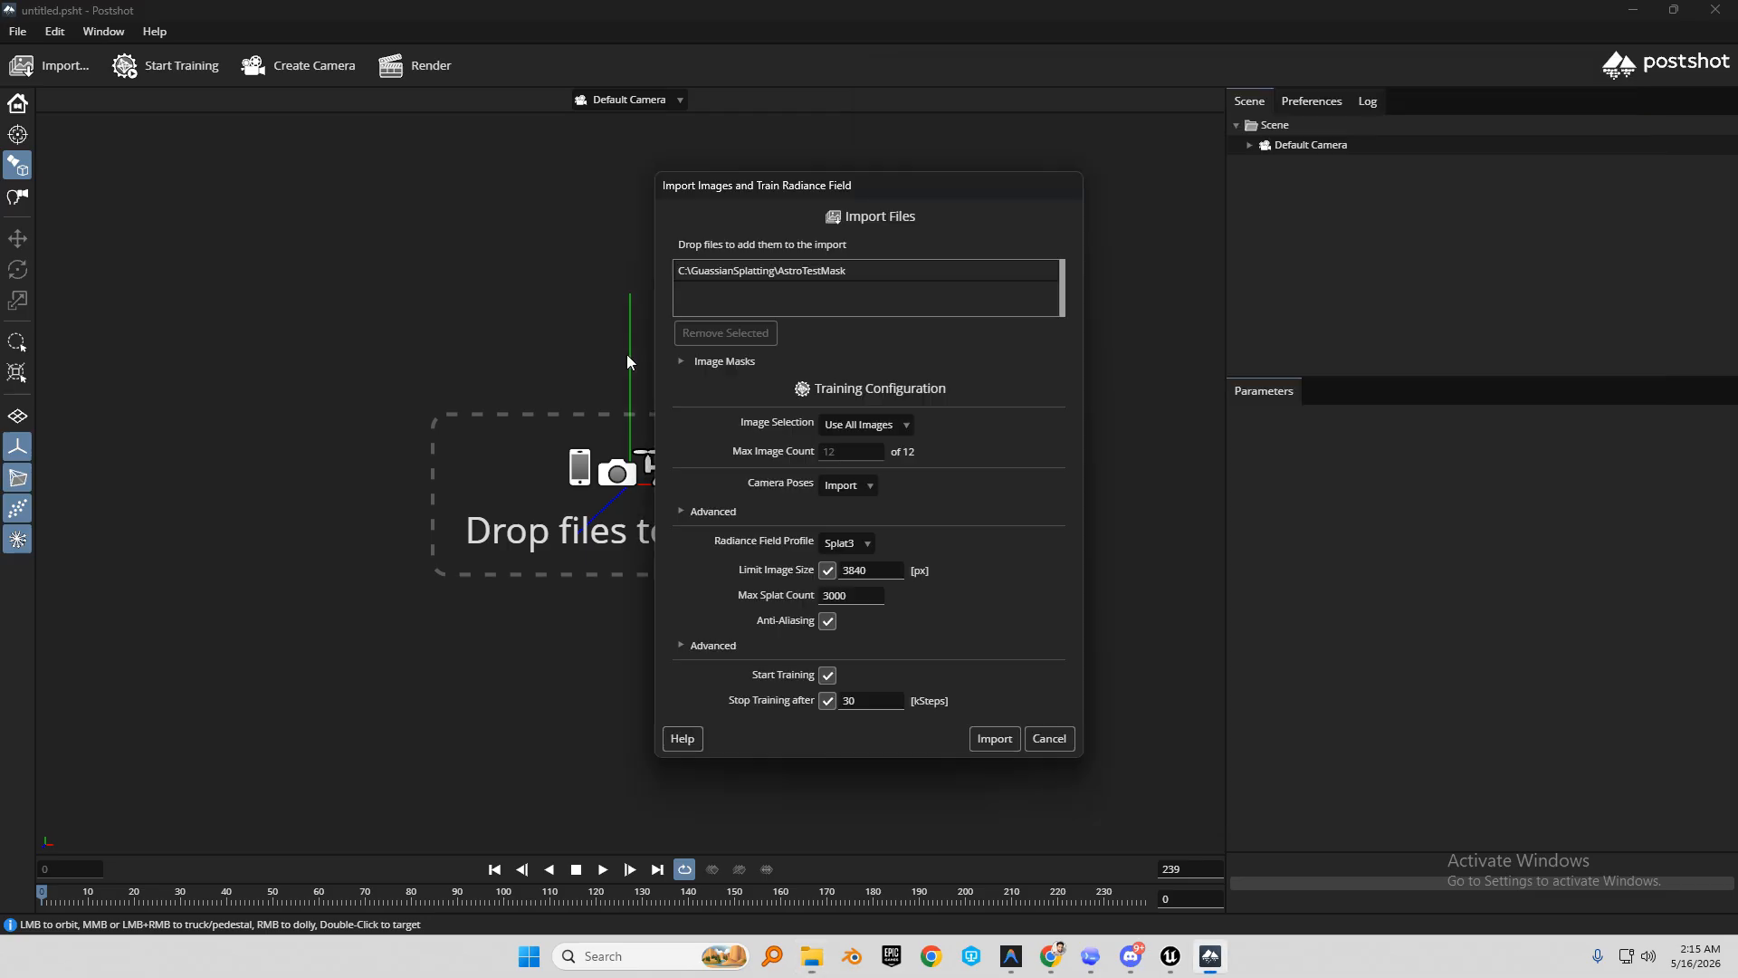
Add all 12 mask images from the GuassianSplatting masks folder as image masks and import the set to start training.
click(681, 362)
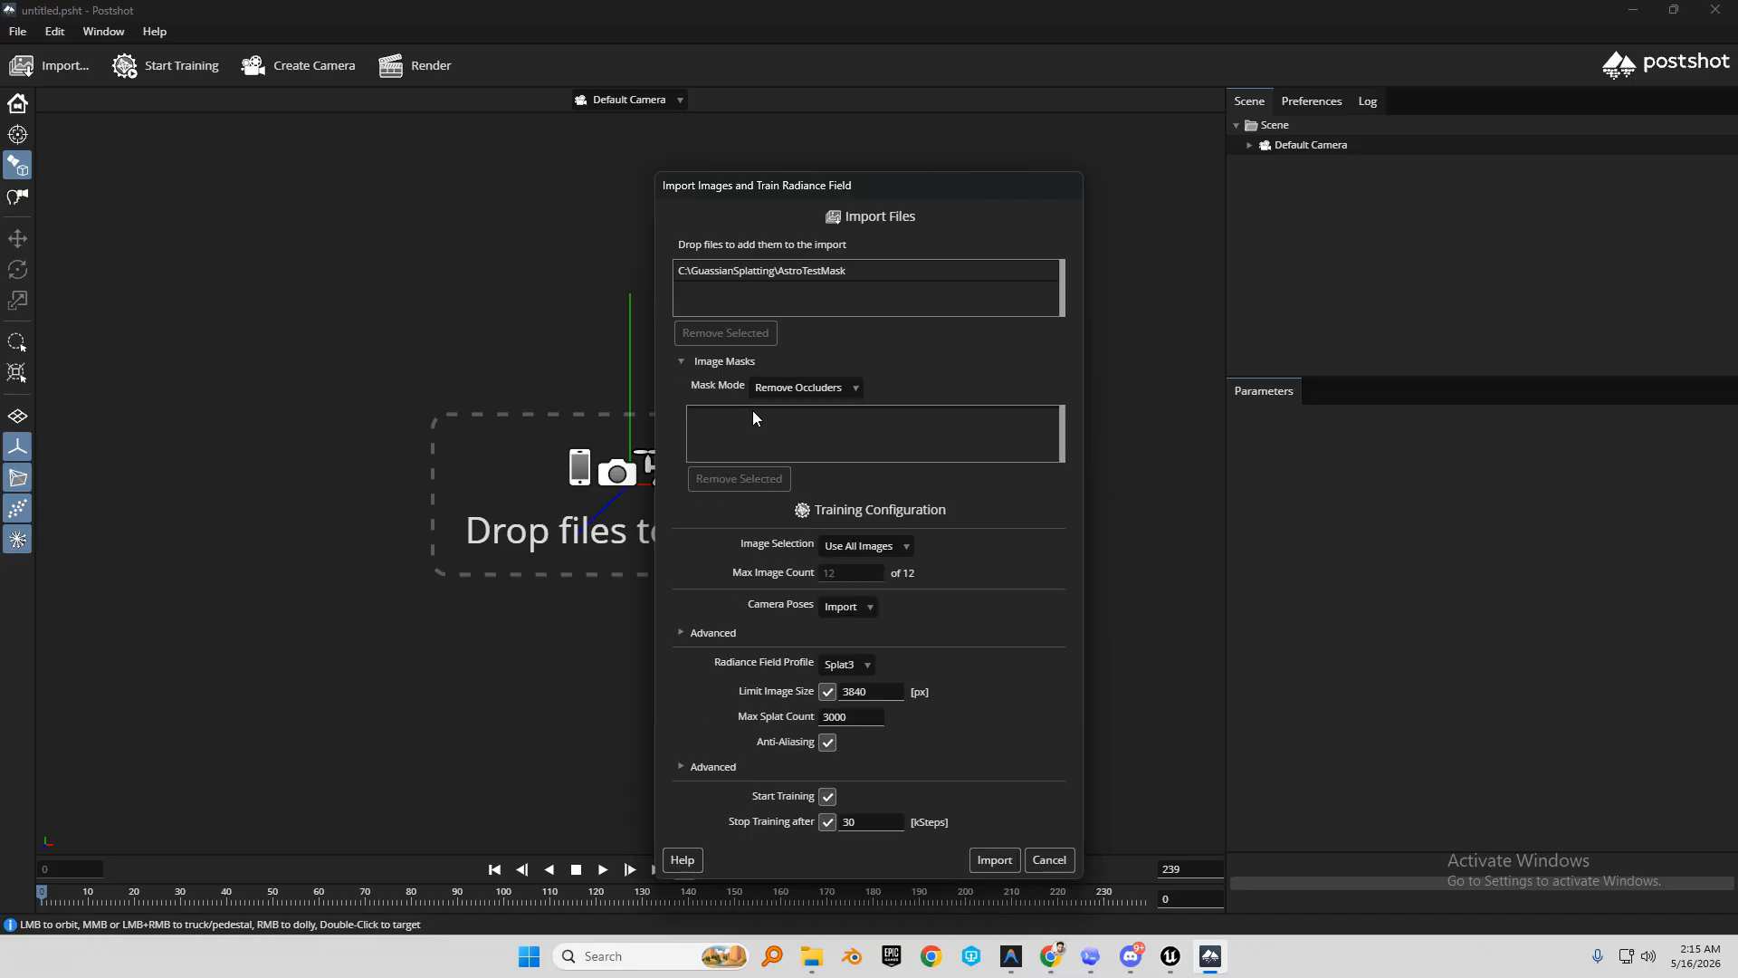
click(833, 897)
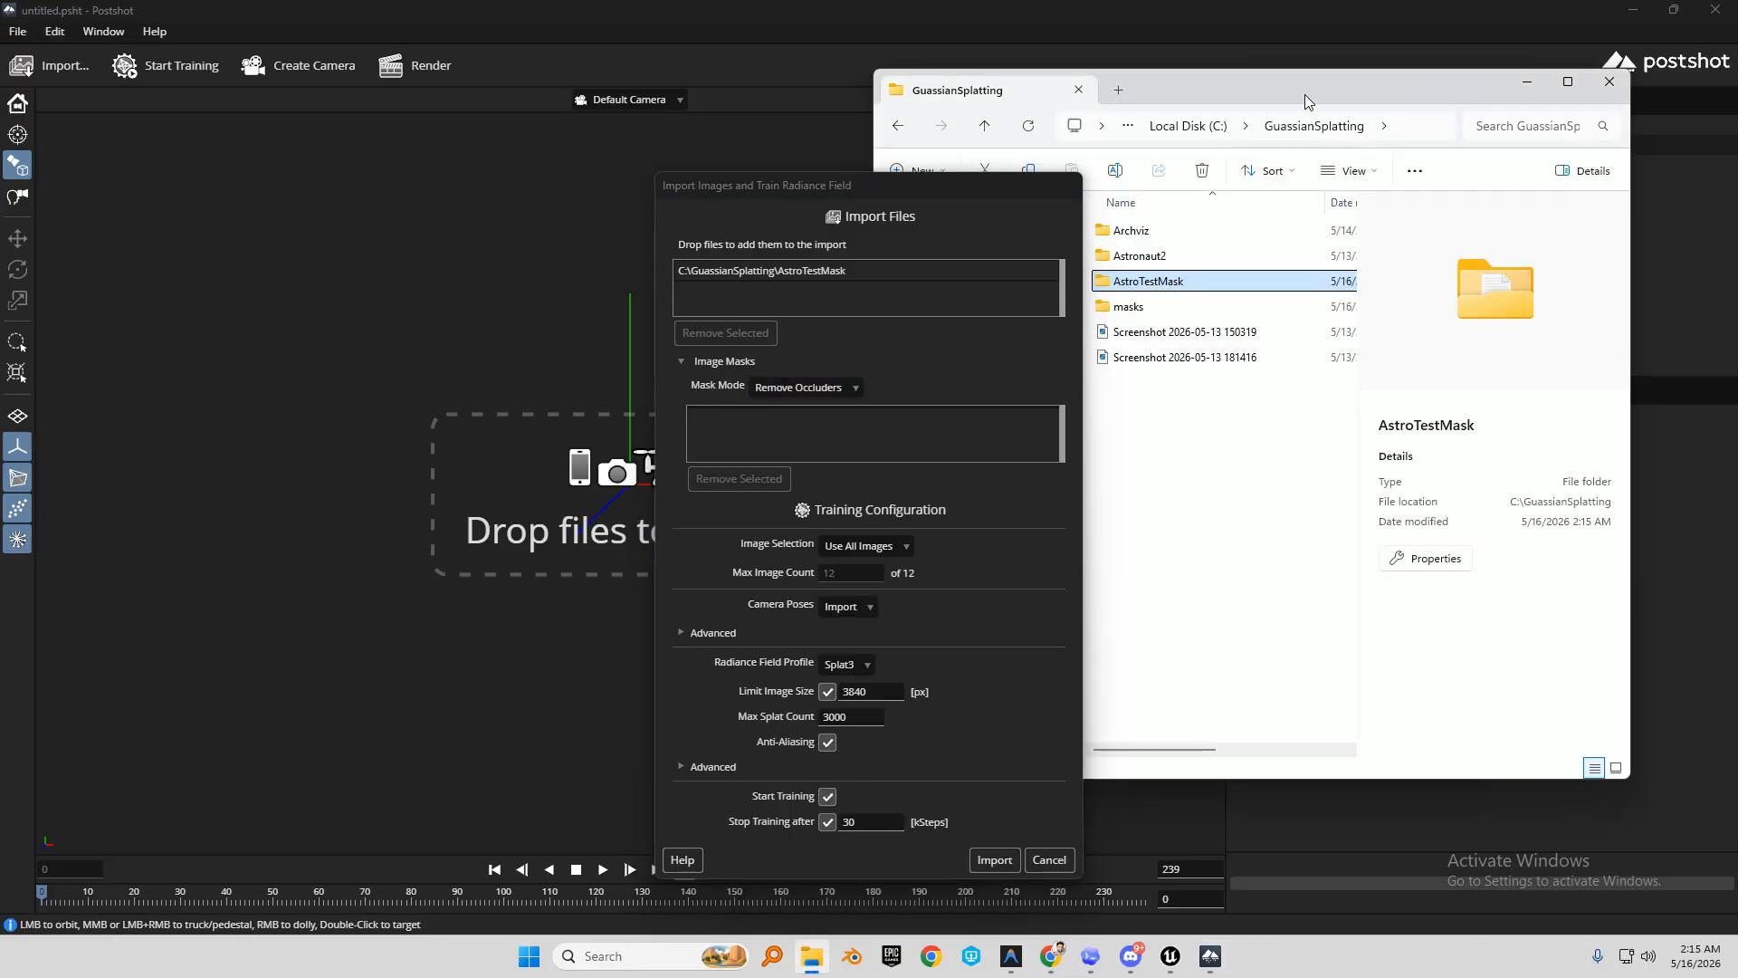
double_click(1191, 306)
key(ctrl+a)
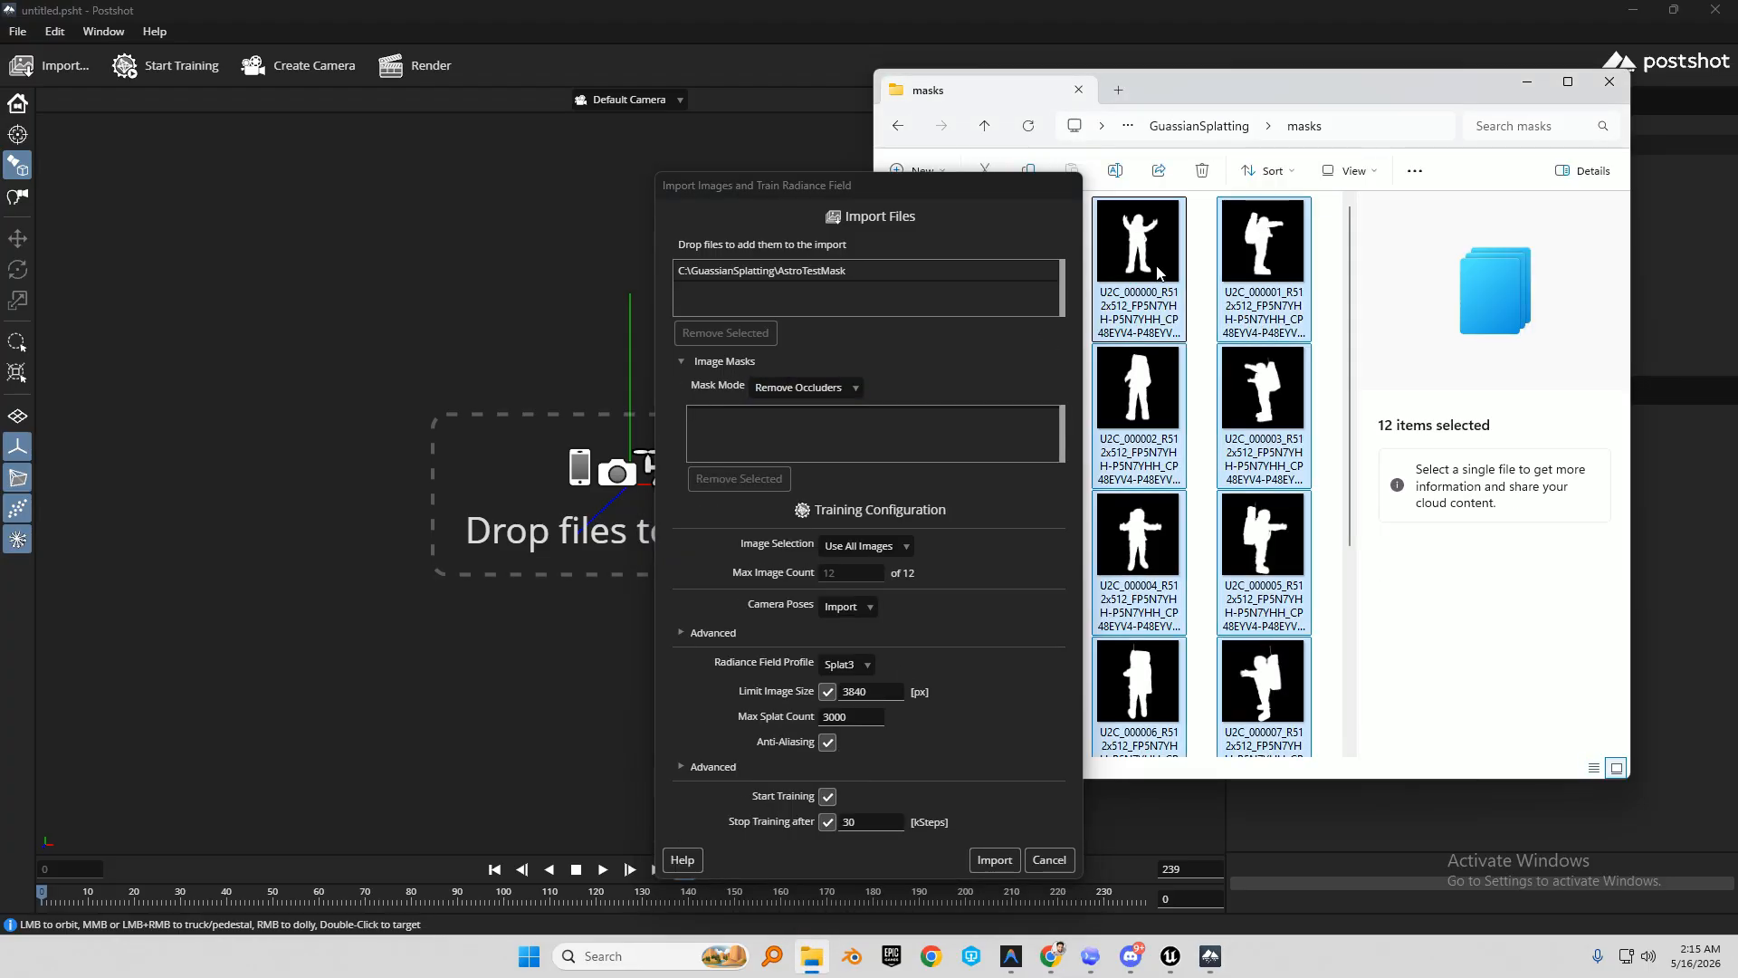
click(756, 419)
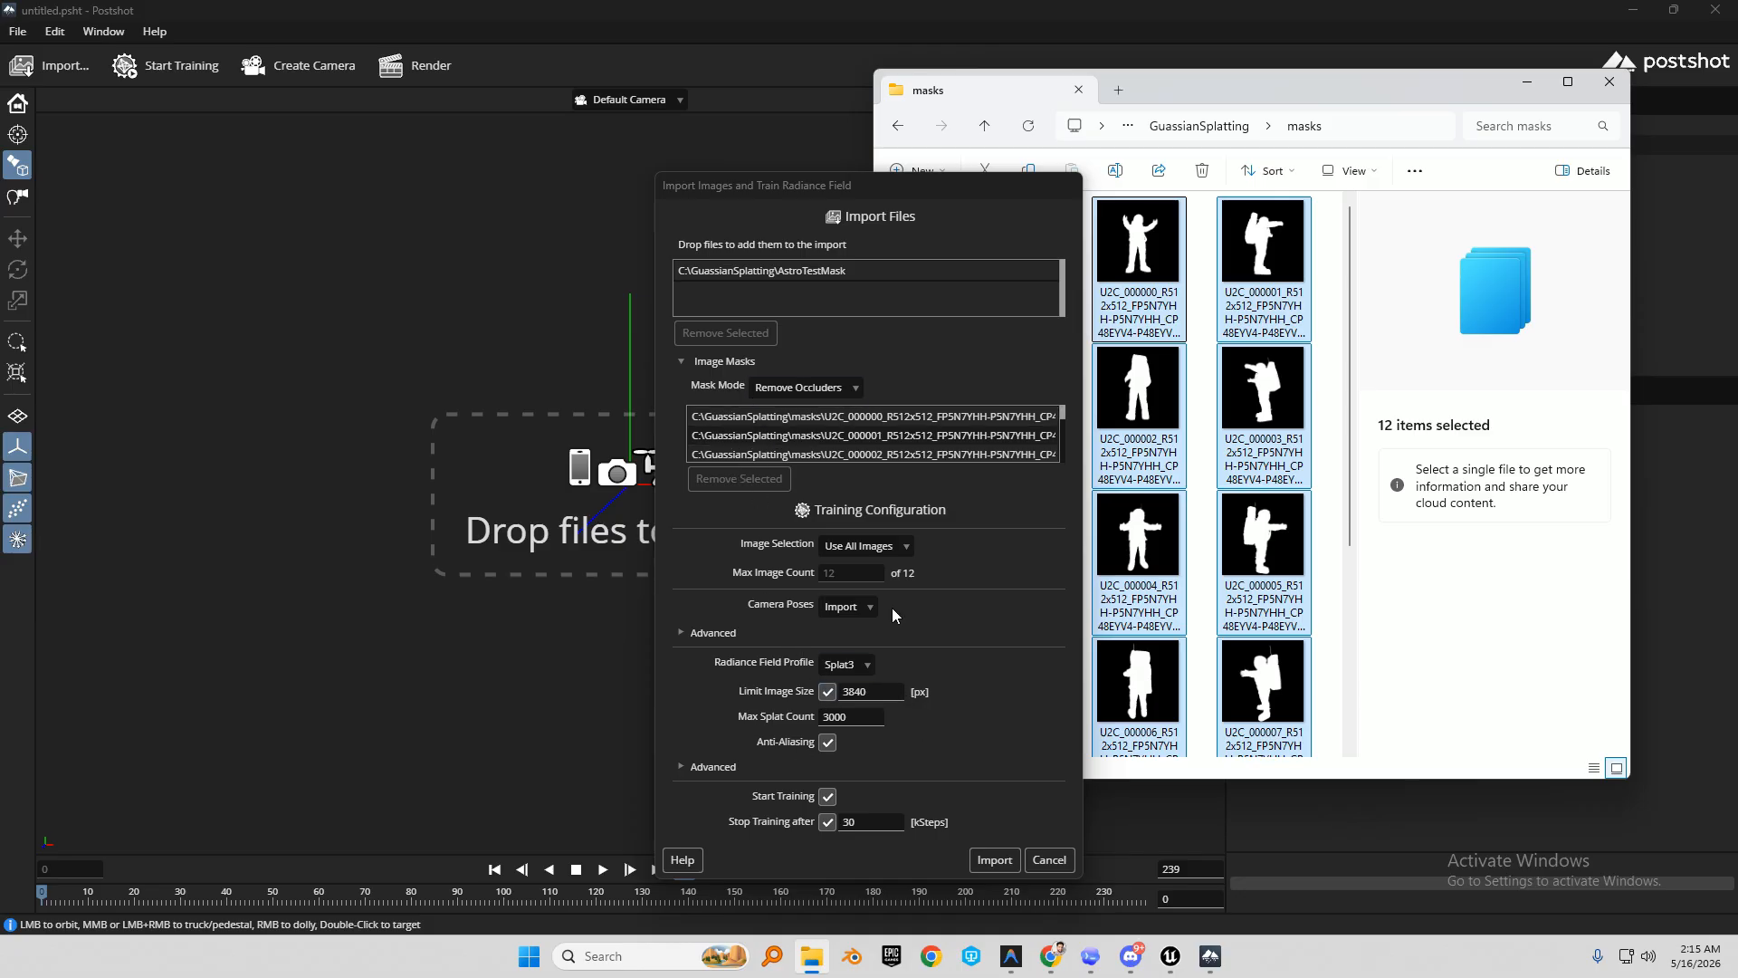
click(983, 863)
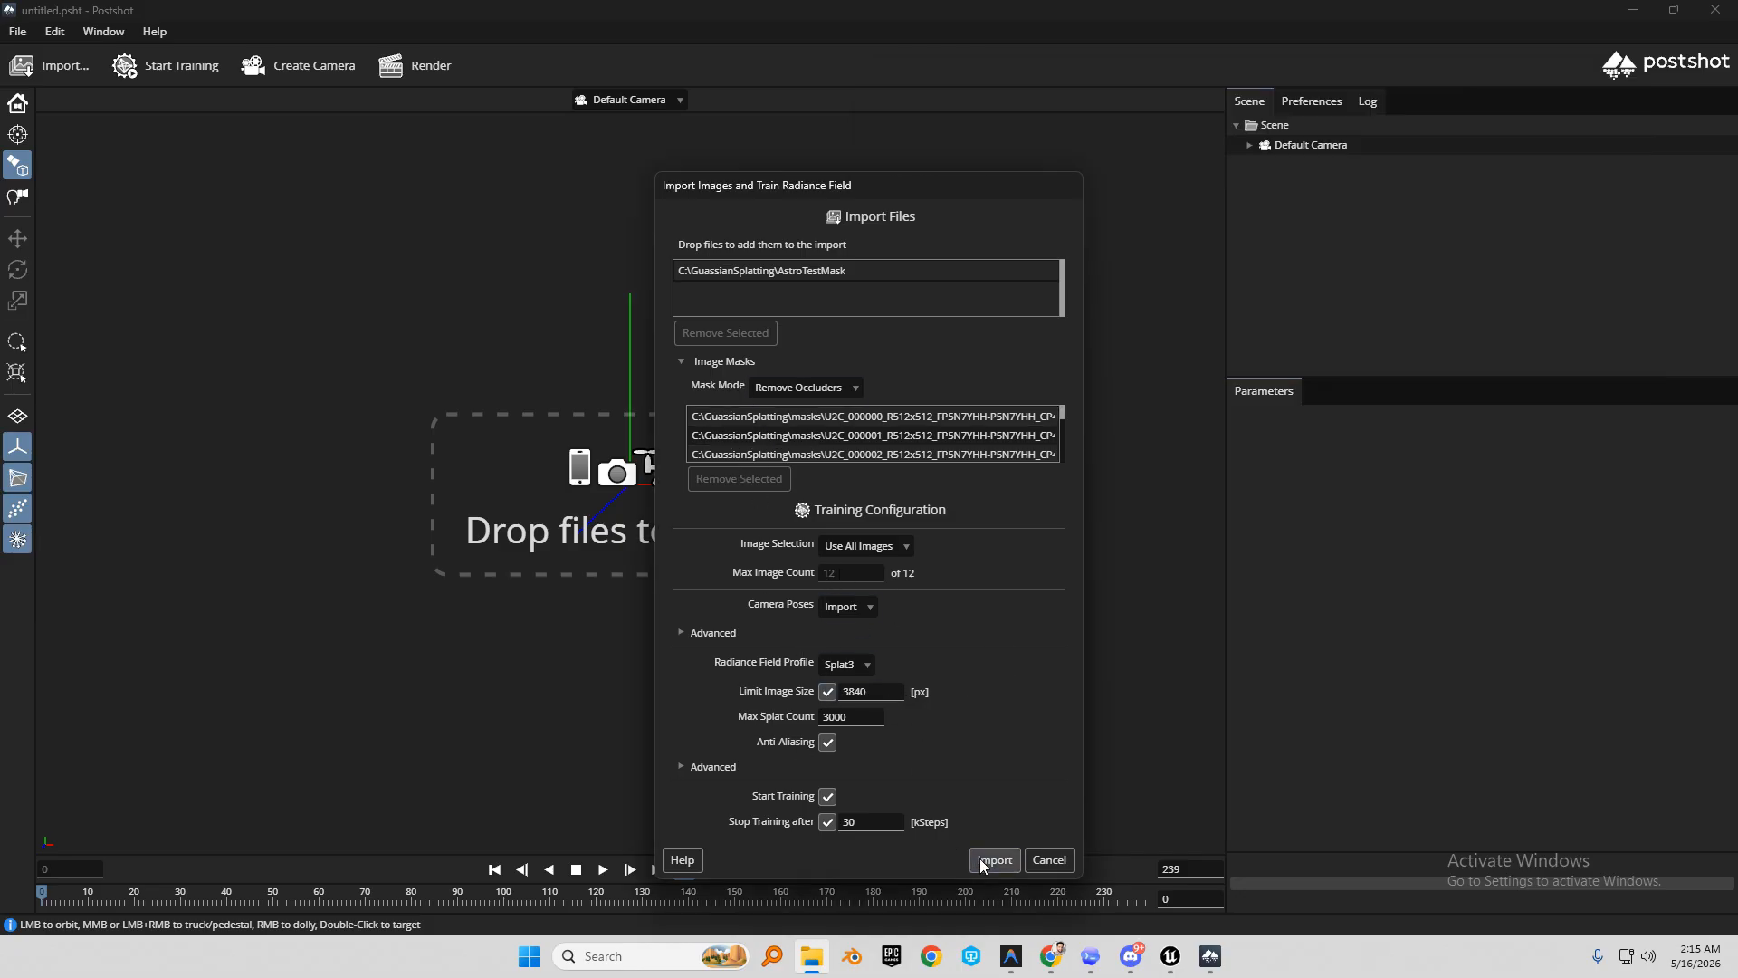
Examine the training astronaut splat and its surrounding camera positions from several angles.
drag(565, 454, 915, 502)
scroll(469, 326, down, 3)
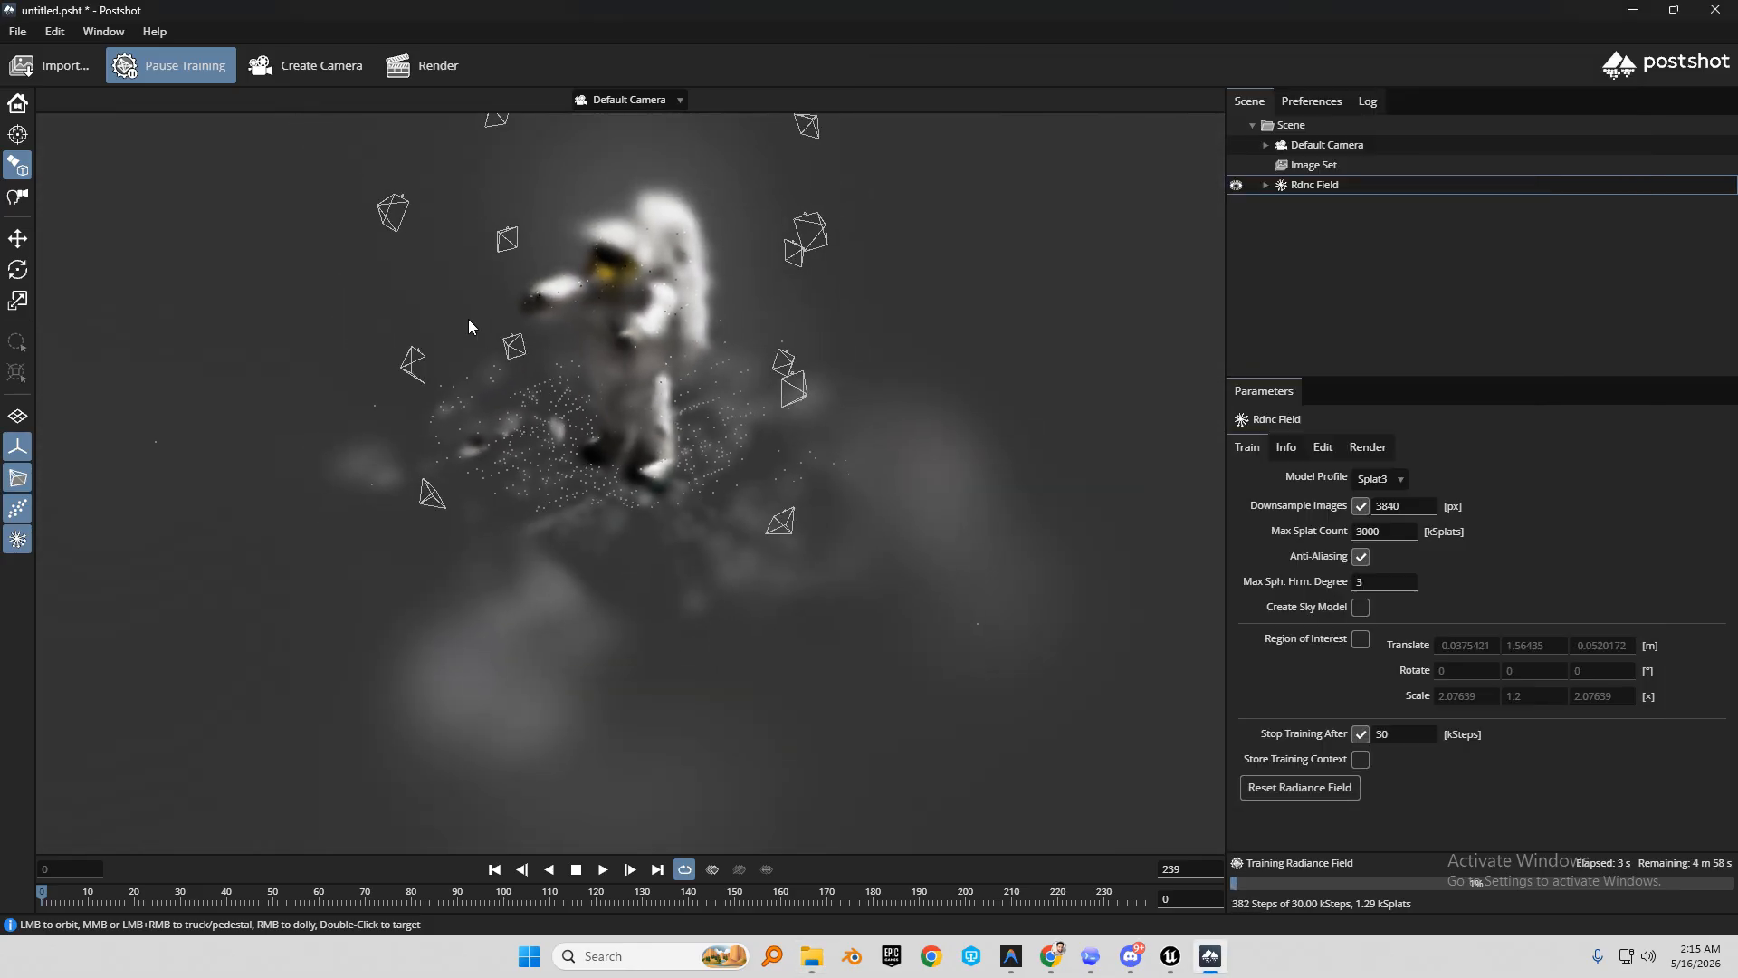
drag(616, 459, 860, 312)
scroll(728, 386, up, 2)
drag(561, 317, 677, 407)
middle_drag(608, 181, 605, 394)
drag(606, 401, 1026, 386)
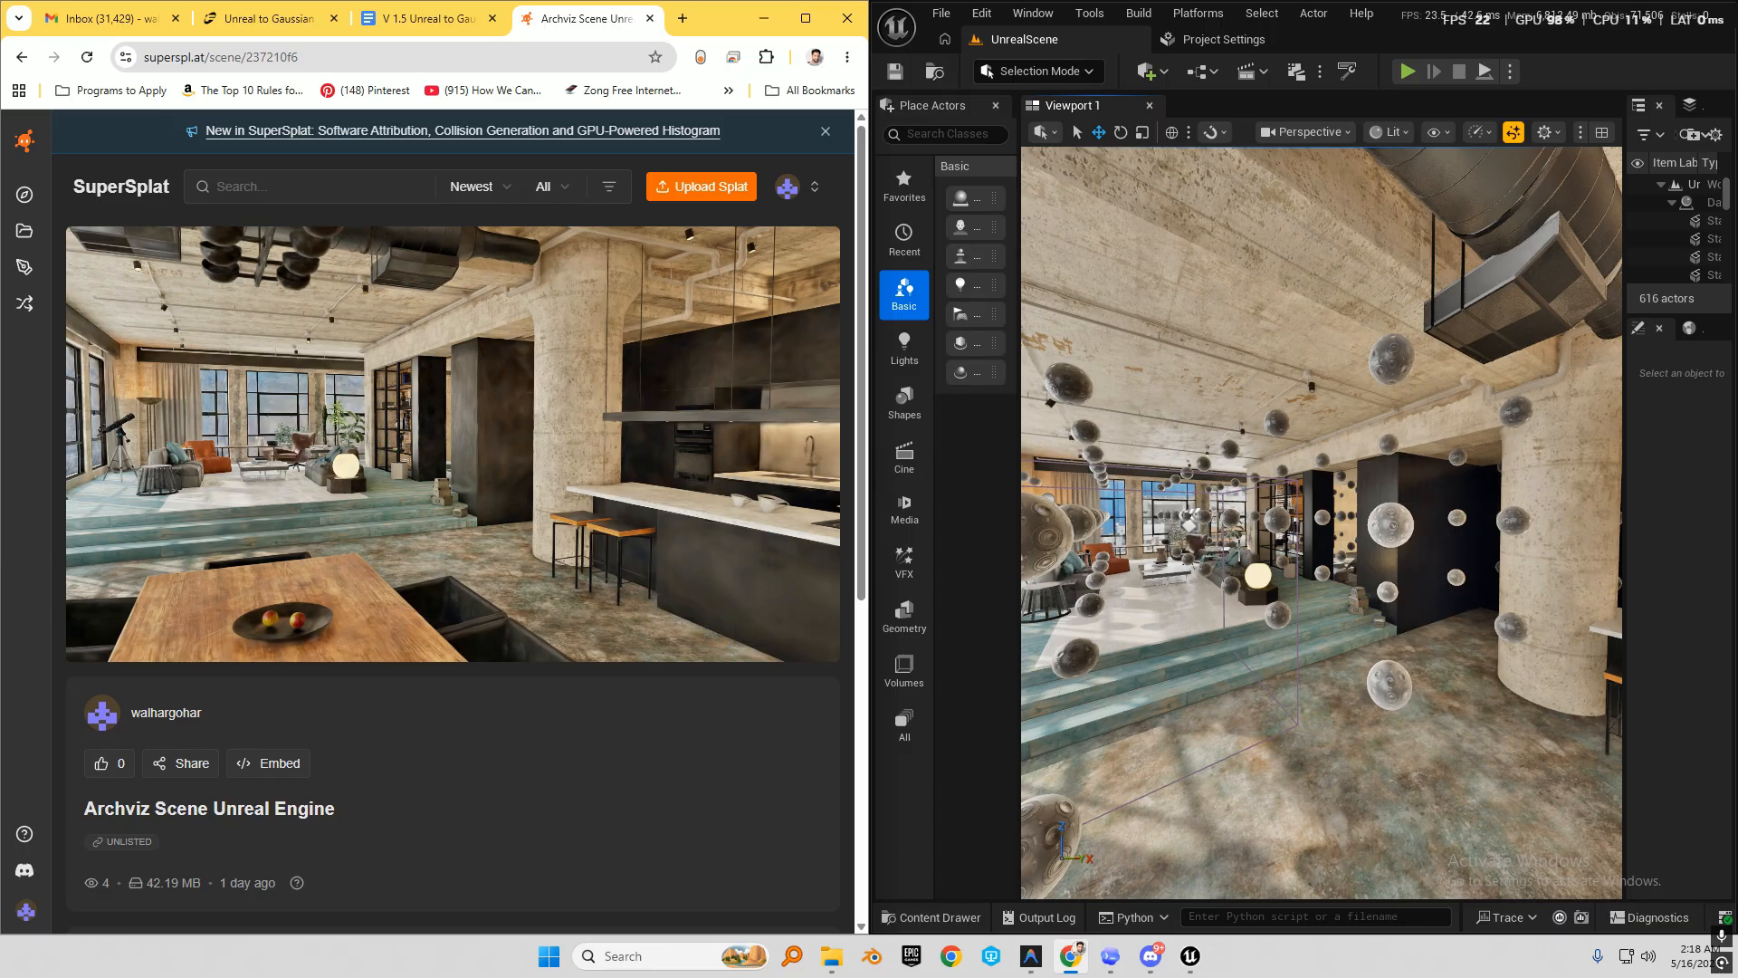
Switch to SuperSplat and examine the Archviz Scene Unreal Engine splat by flying through its living area, bedroom and office.
click(563, 432)
key(d)
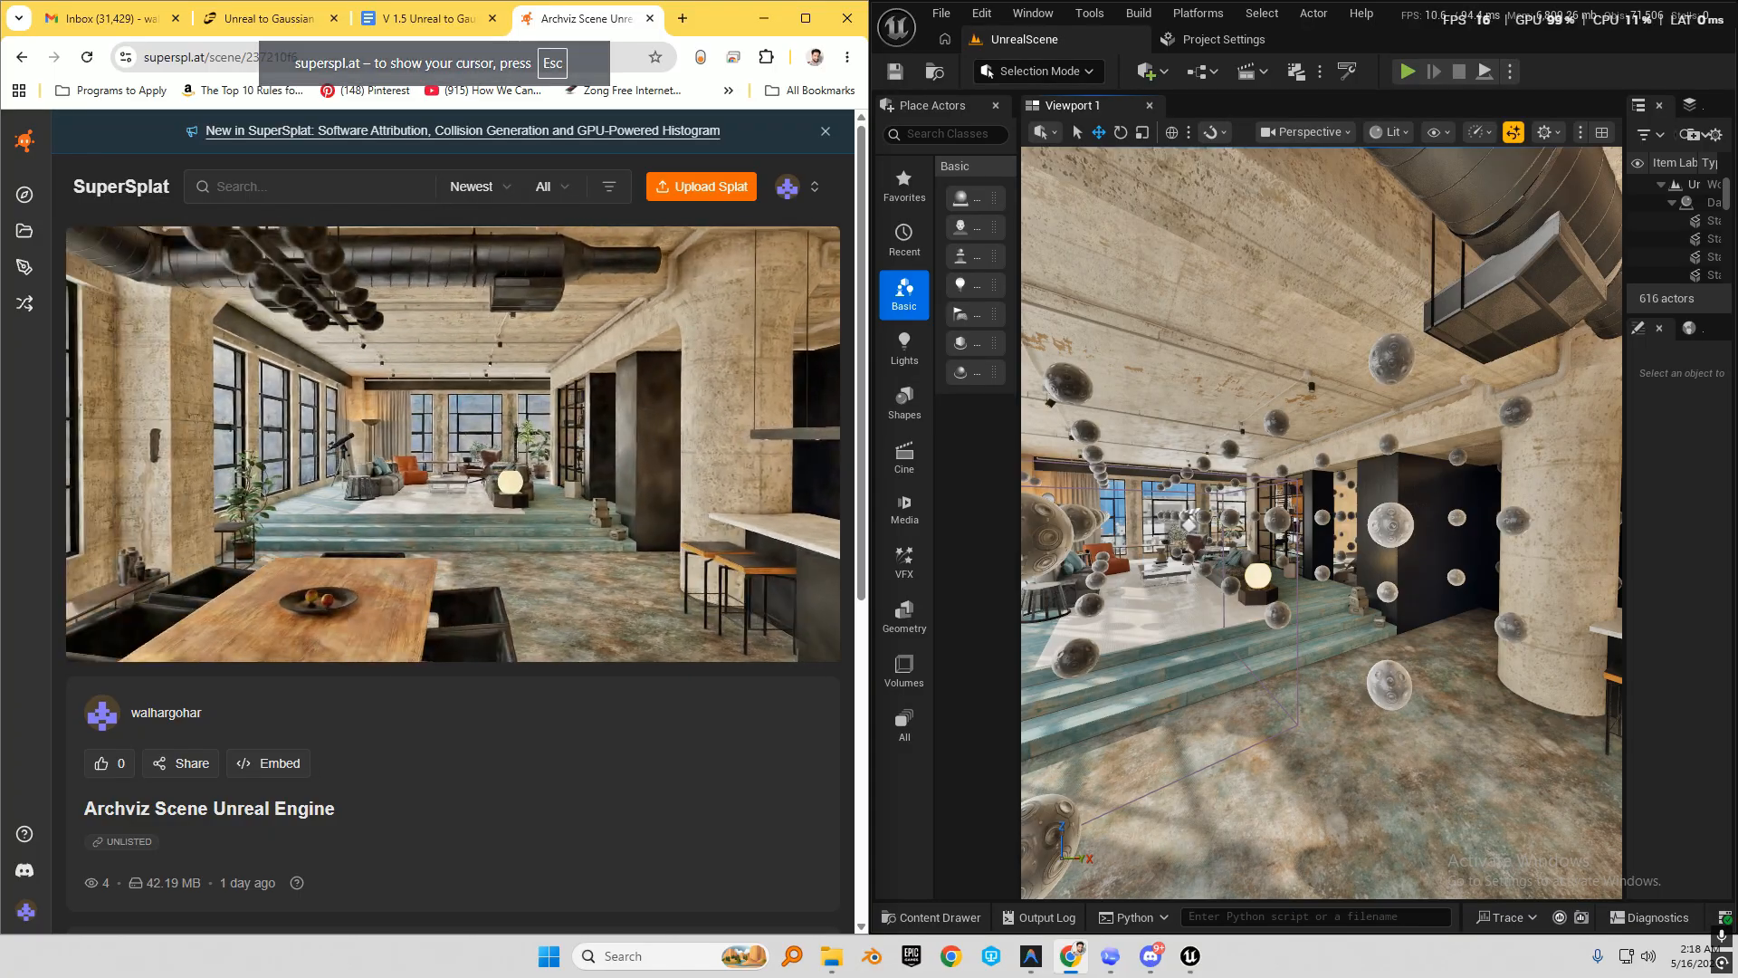
key(w)
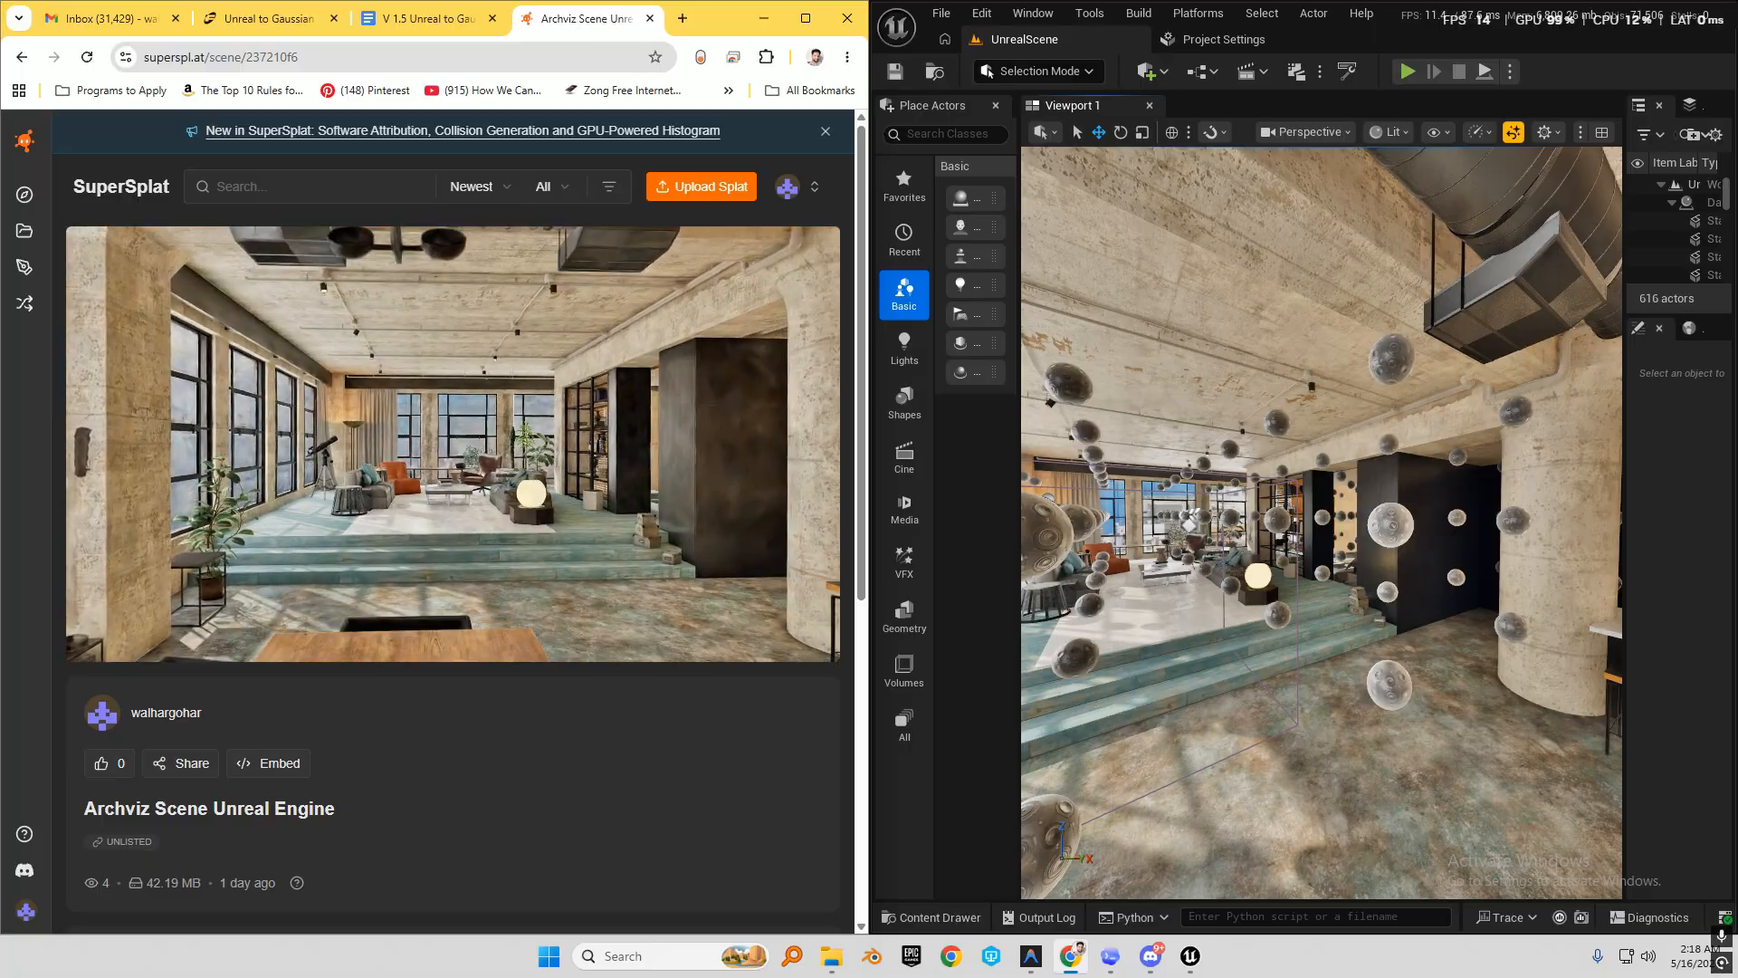
key(w)
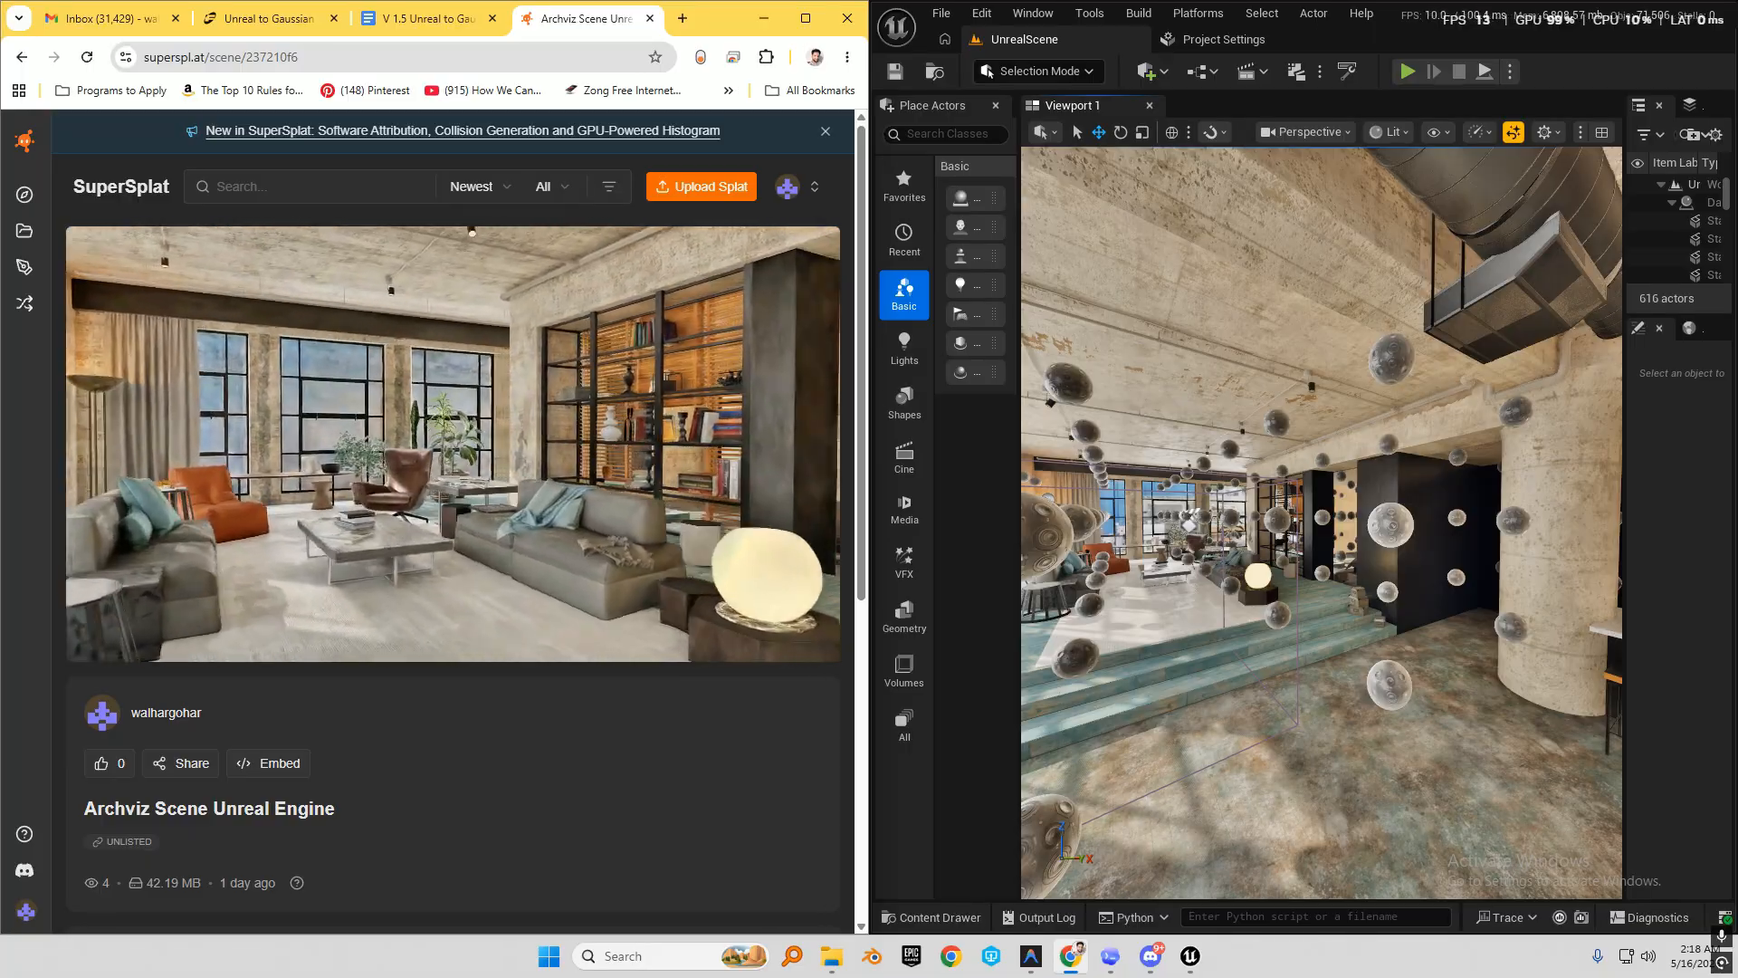
key(w)
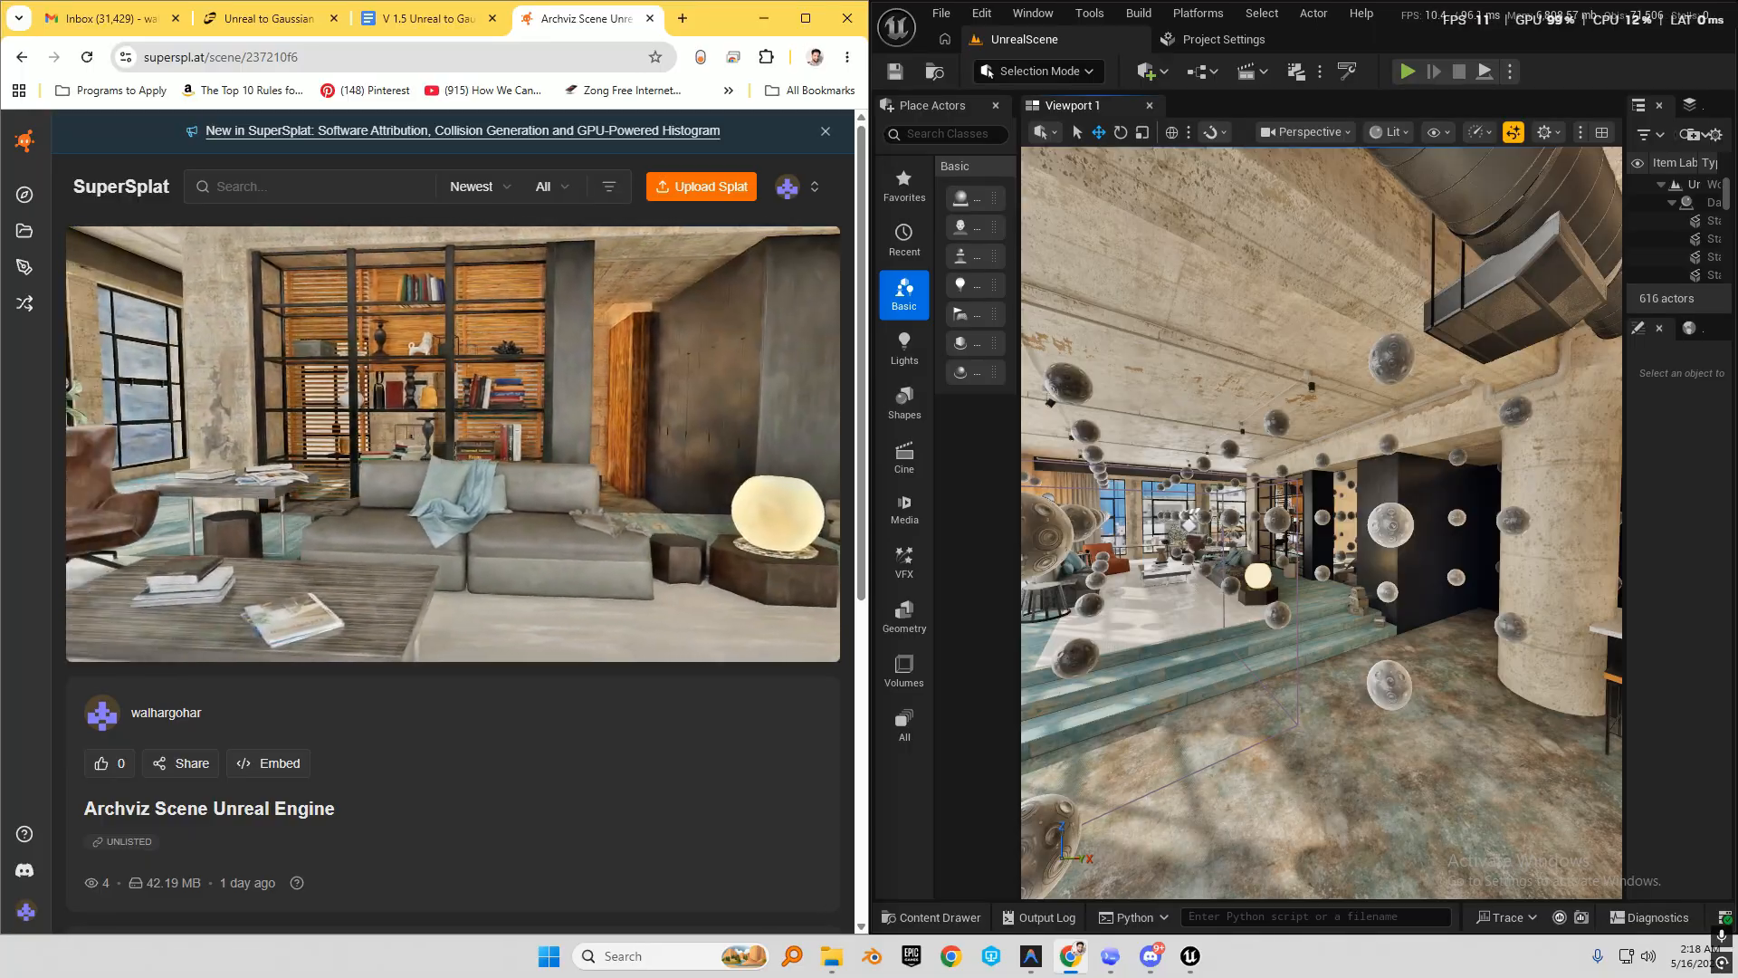
key(w)
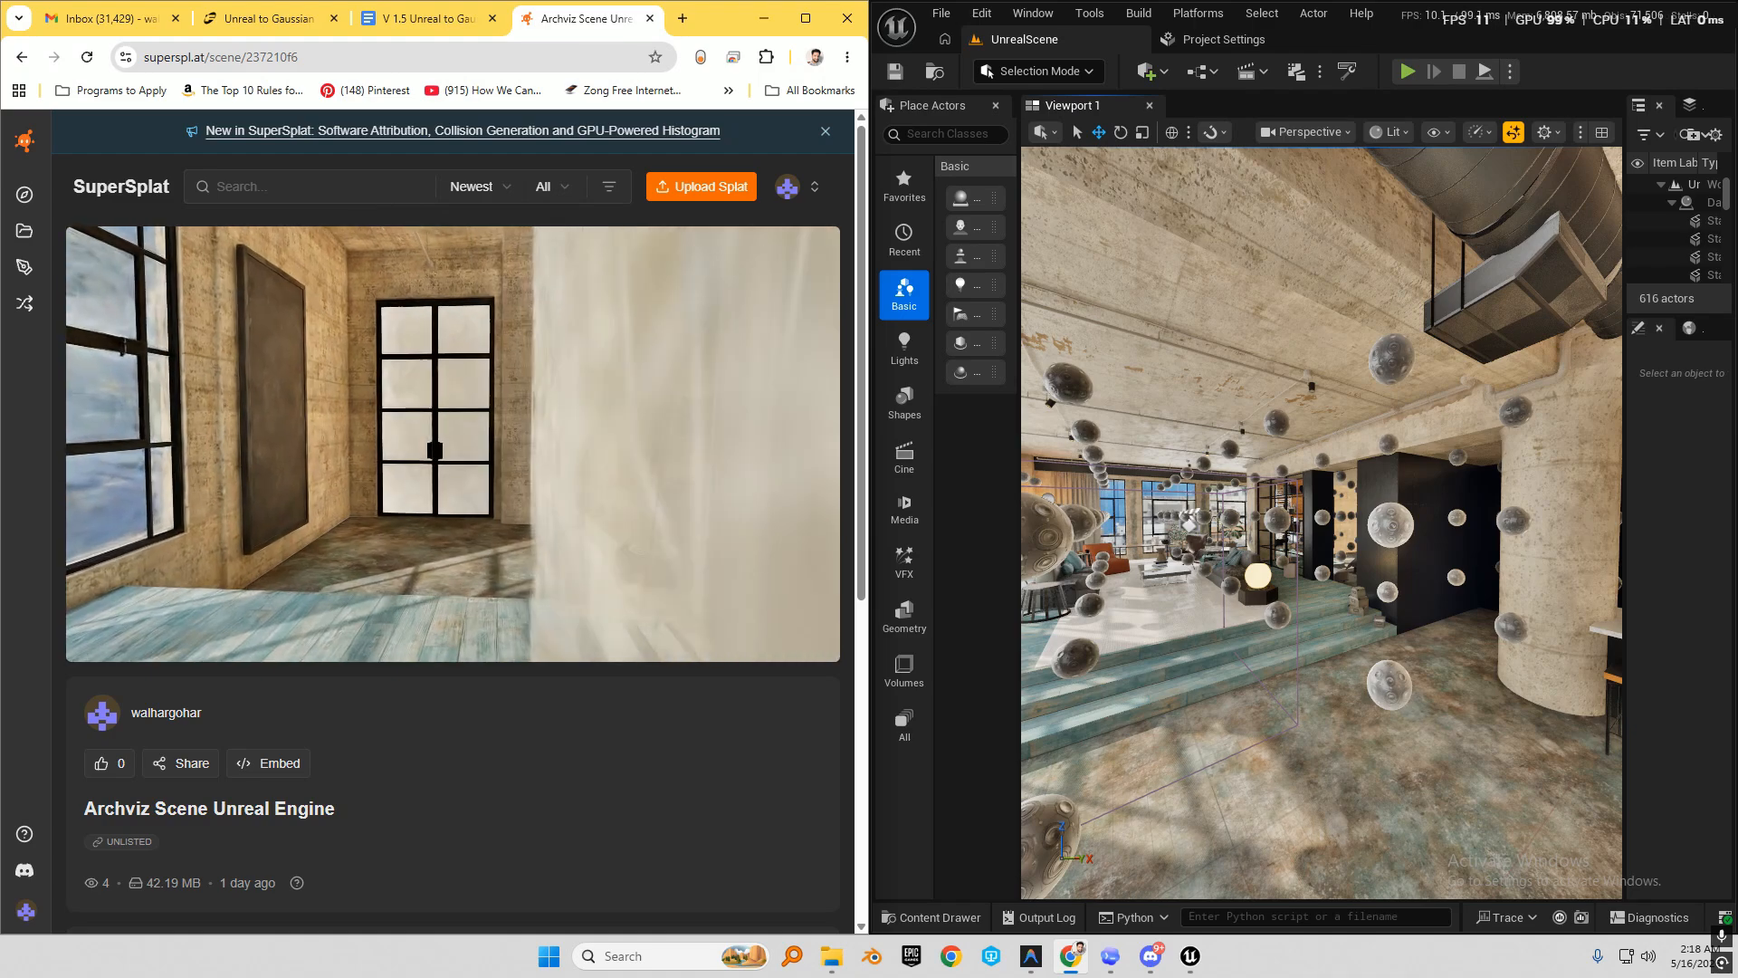
key(w)
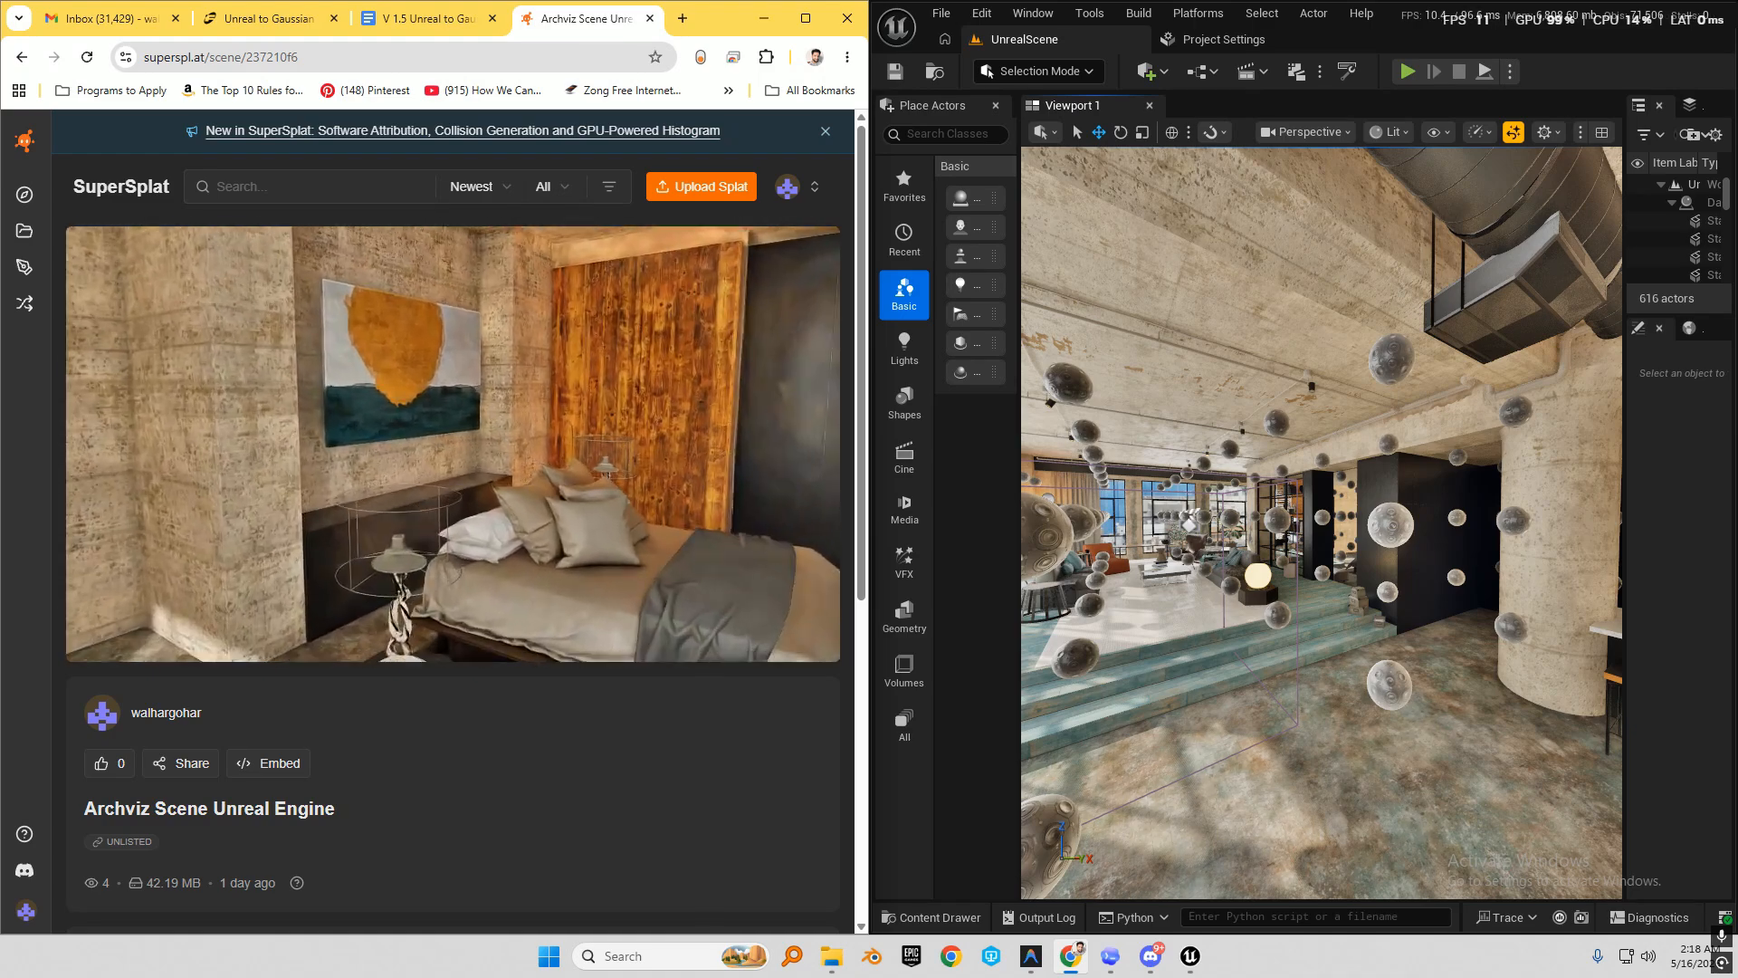
key(w)
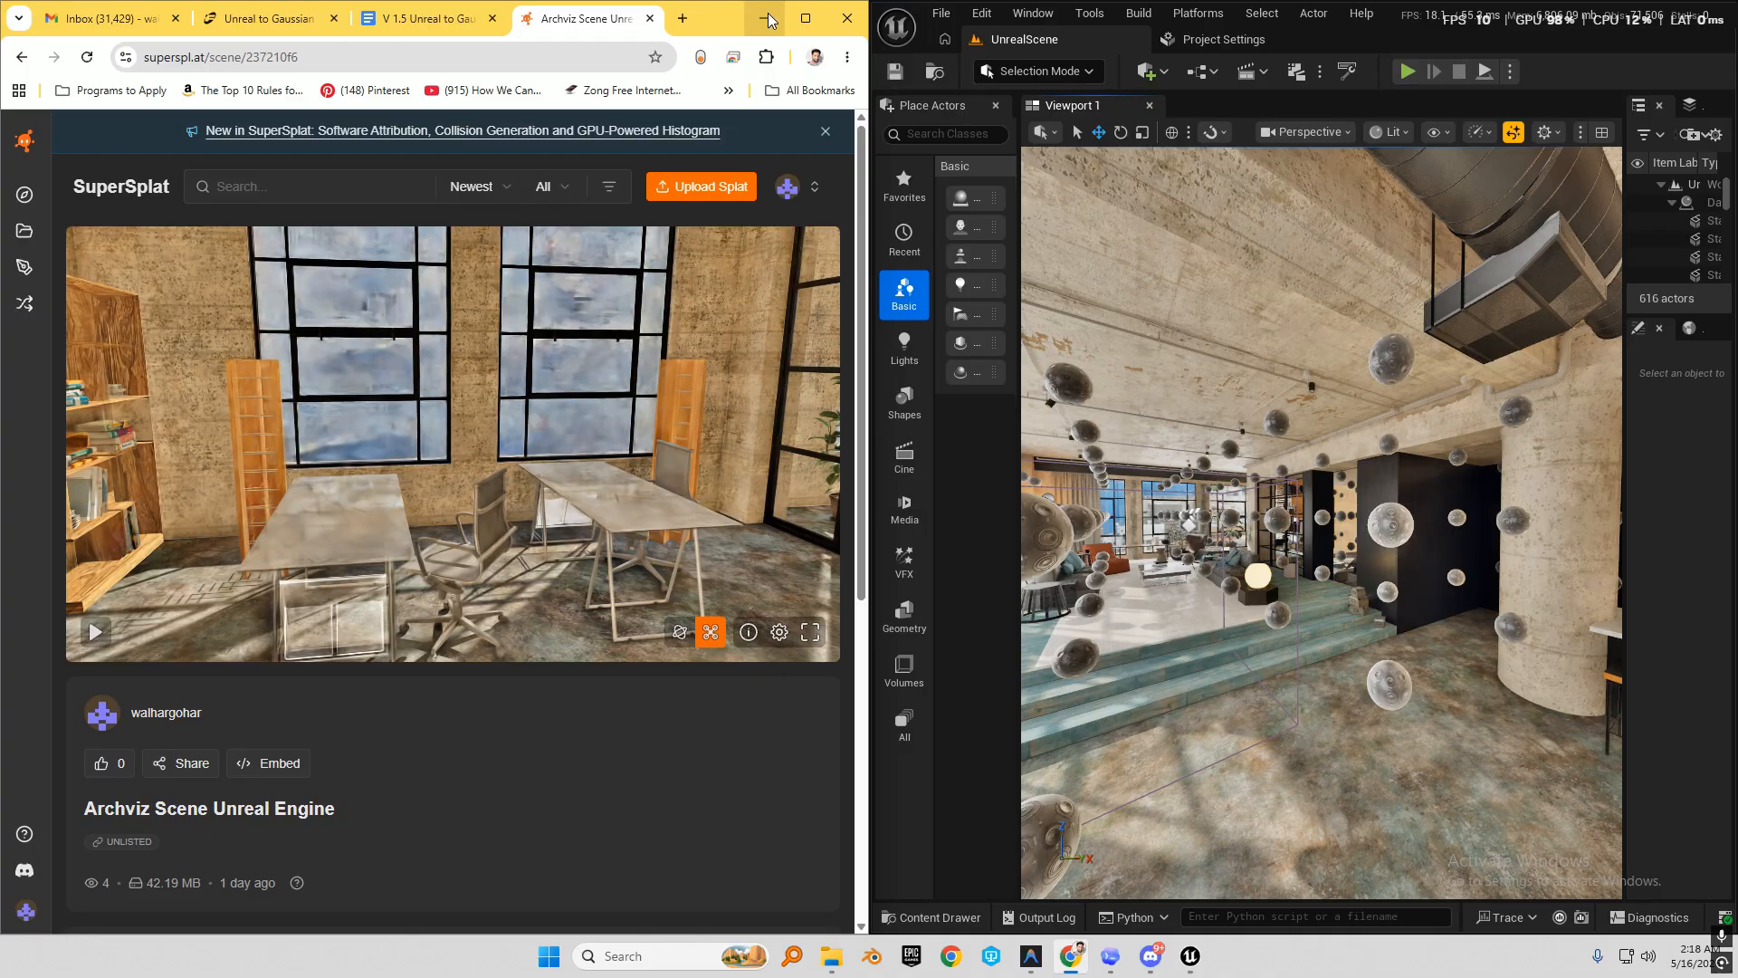
Switch to Unreal Editor in a maximized window and examine the capture points spread across the UnrealScene level.
double_click(1414, 37)
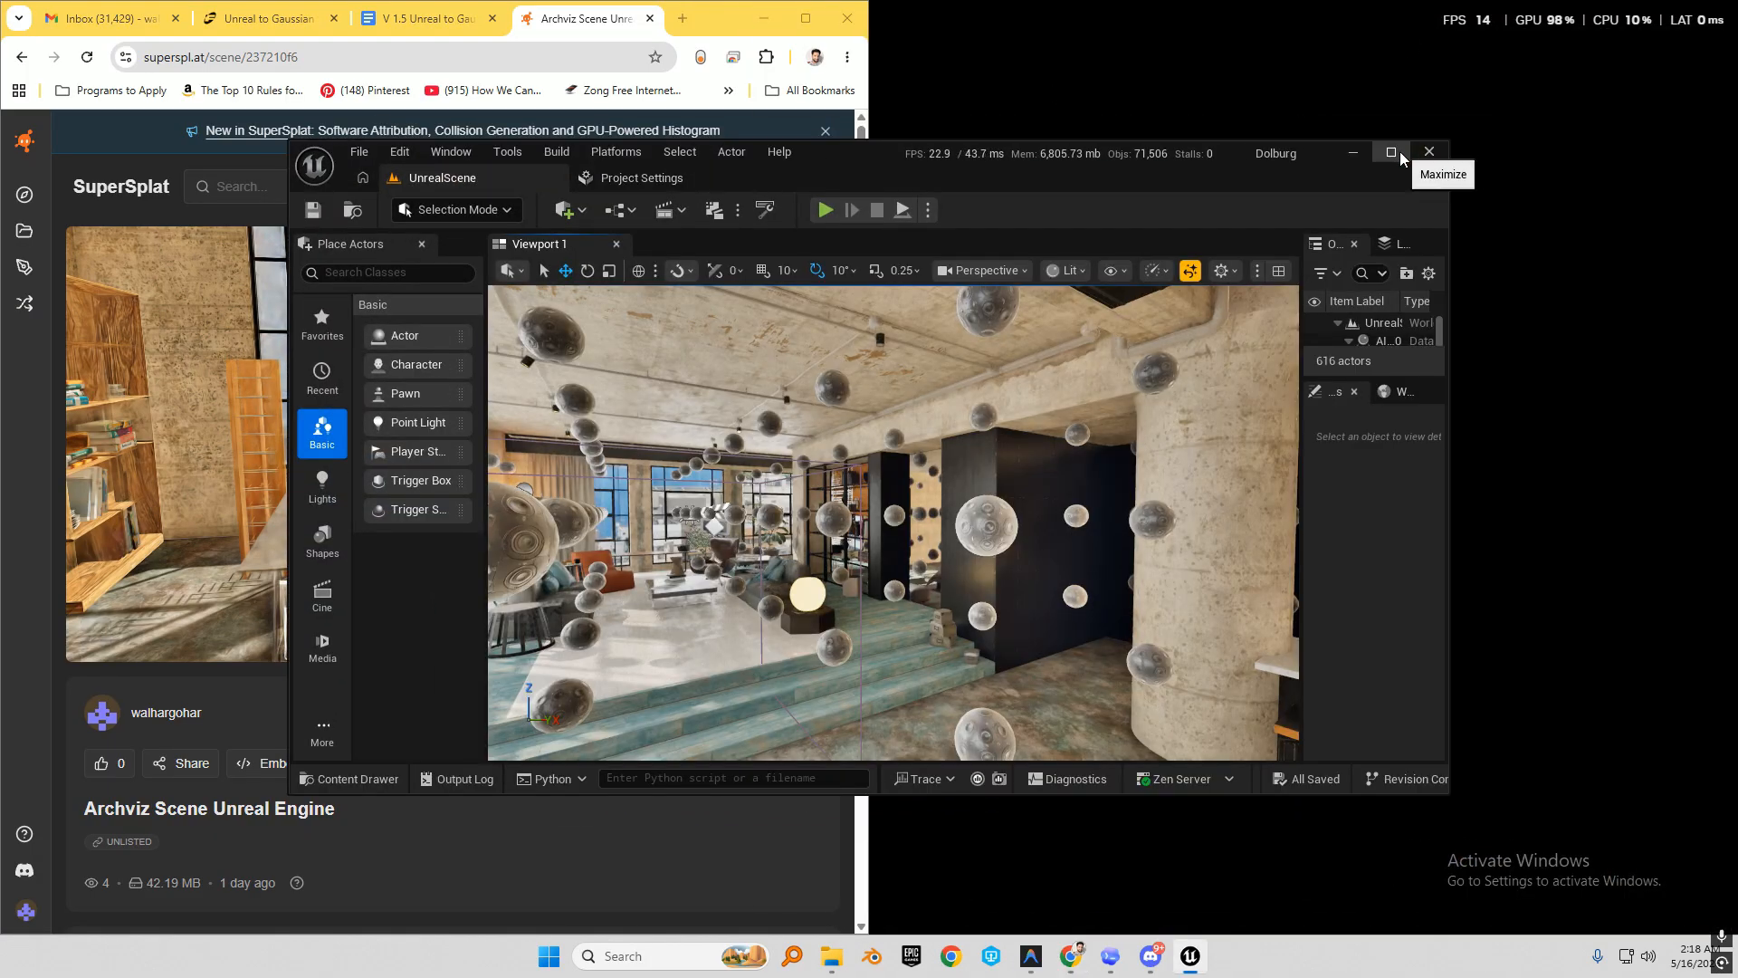
click(1400, 151)
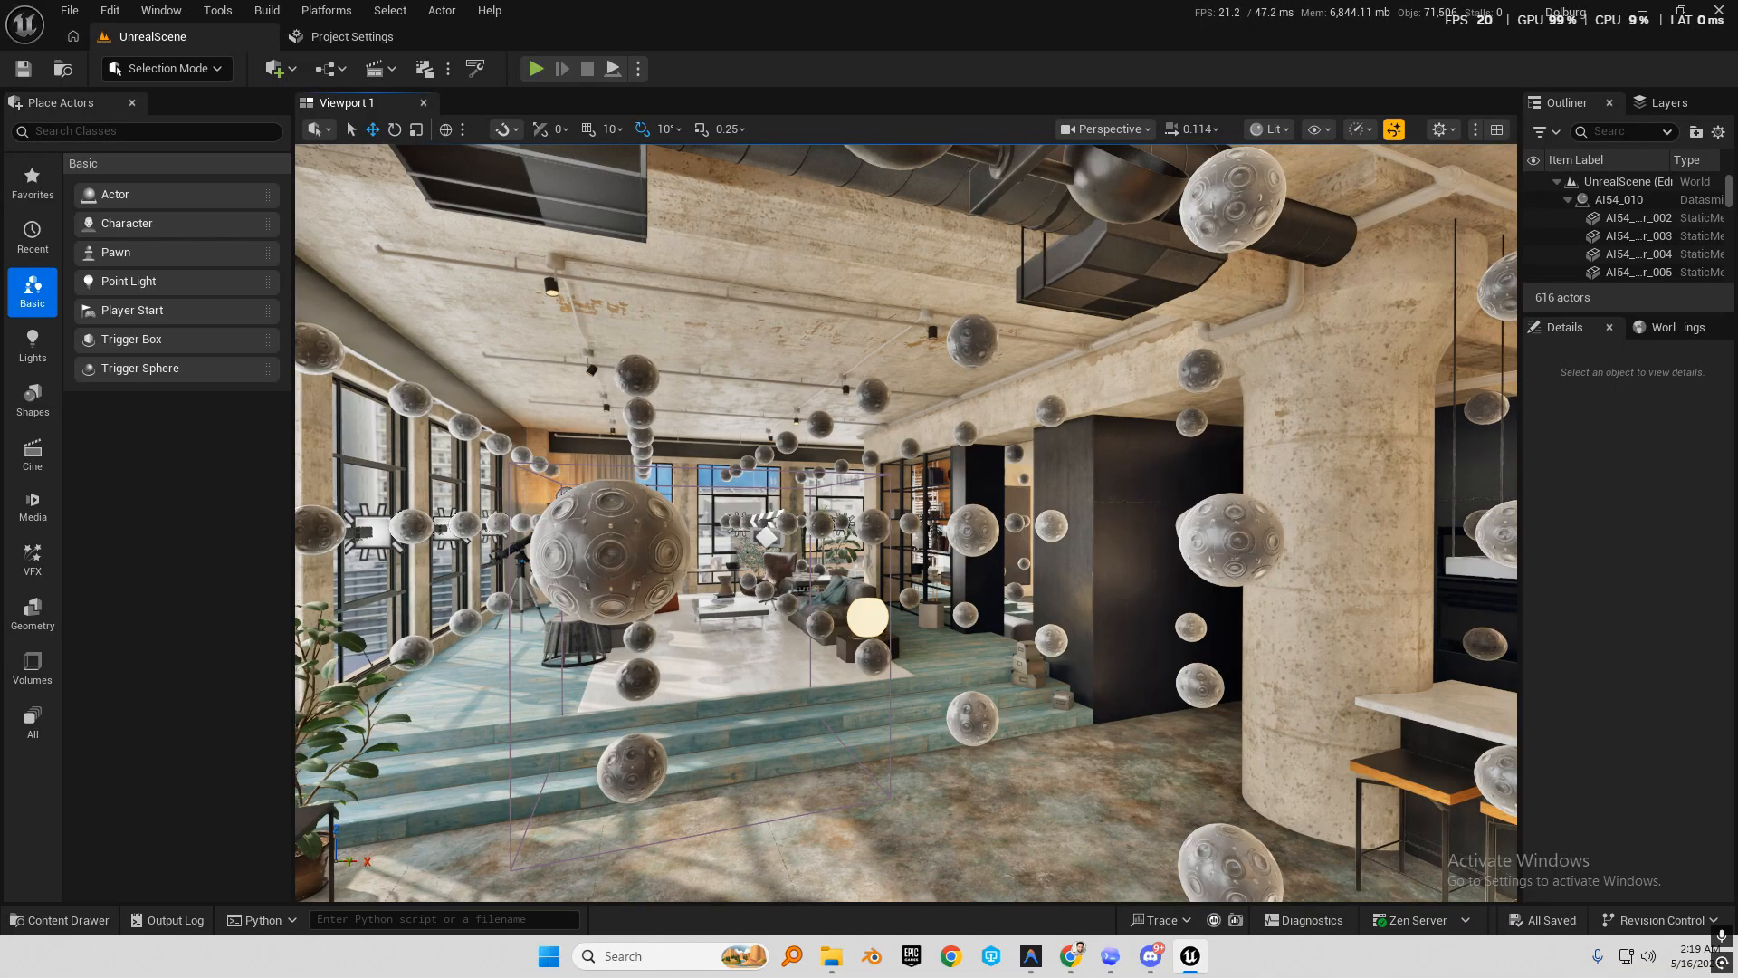
right_drag(906, 522, 575, 483)
key(w)
key(w)
scroll(906, 522, up, 2)
key(w)
scroll(905, 523, up, 2)
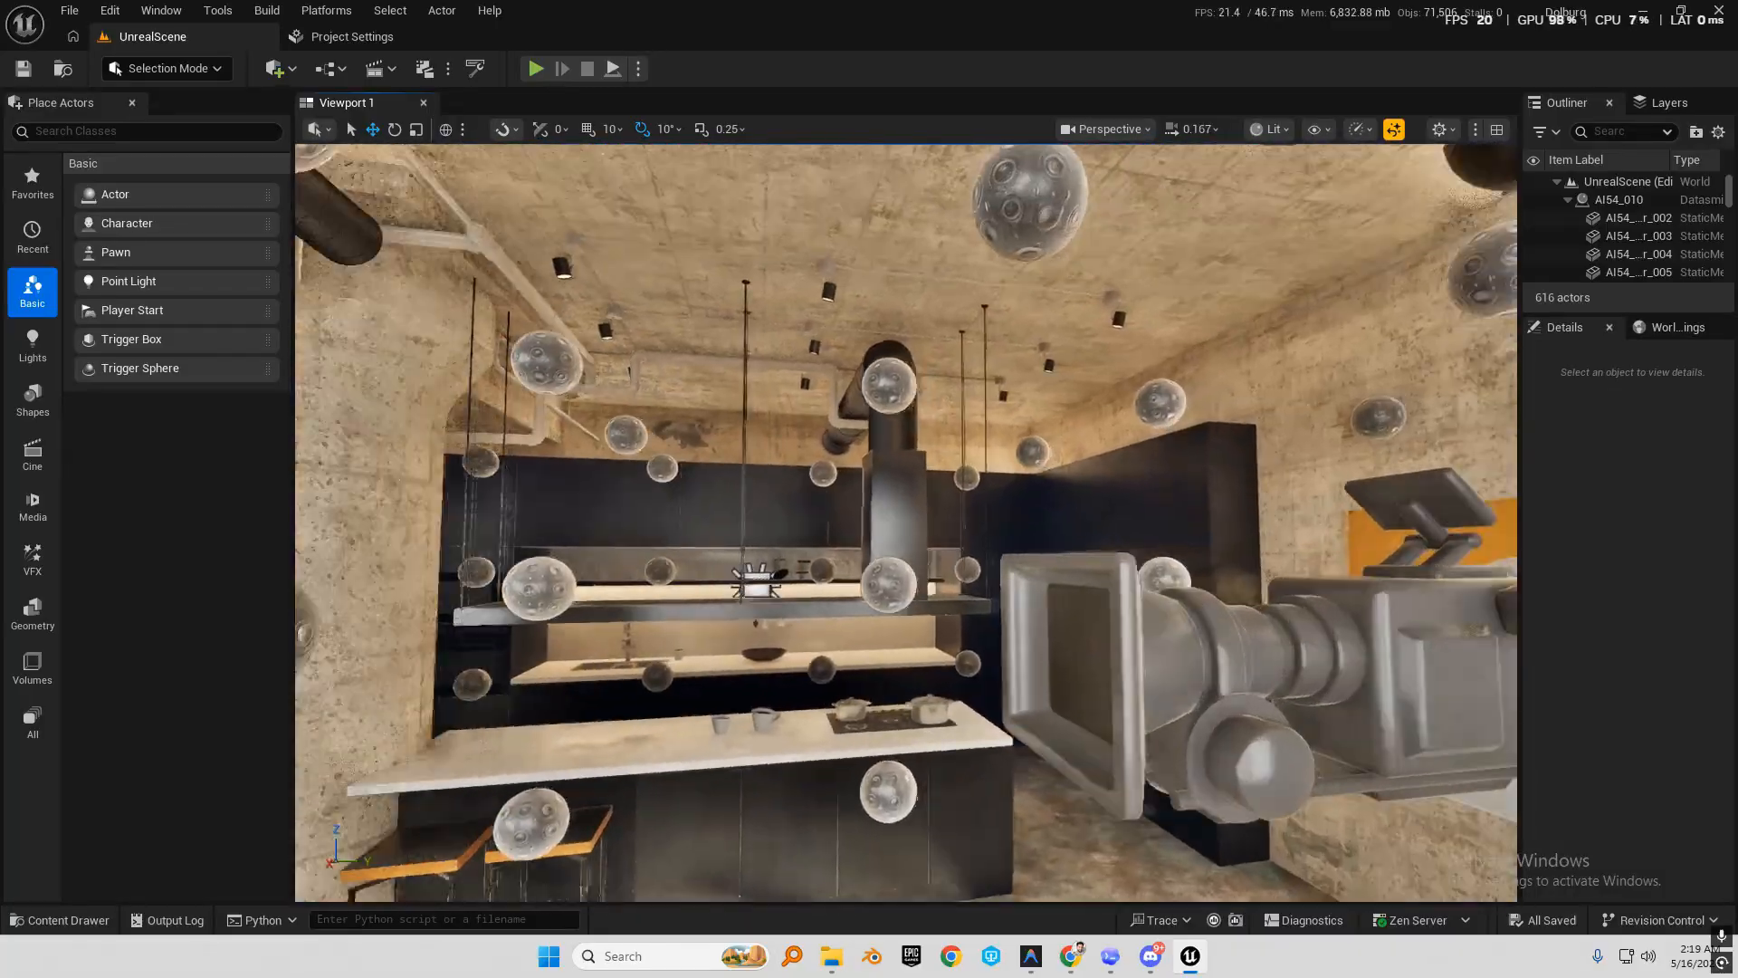
right_drag(834, 564, 466, 585)
key(s)
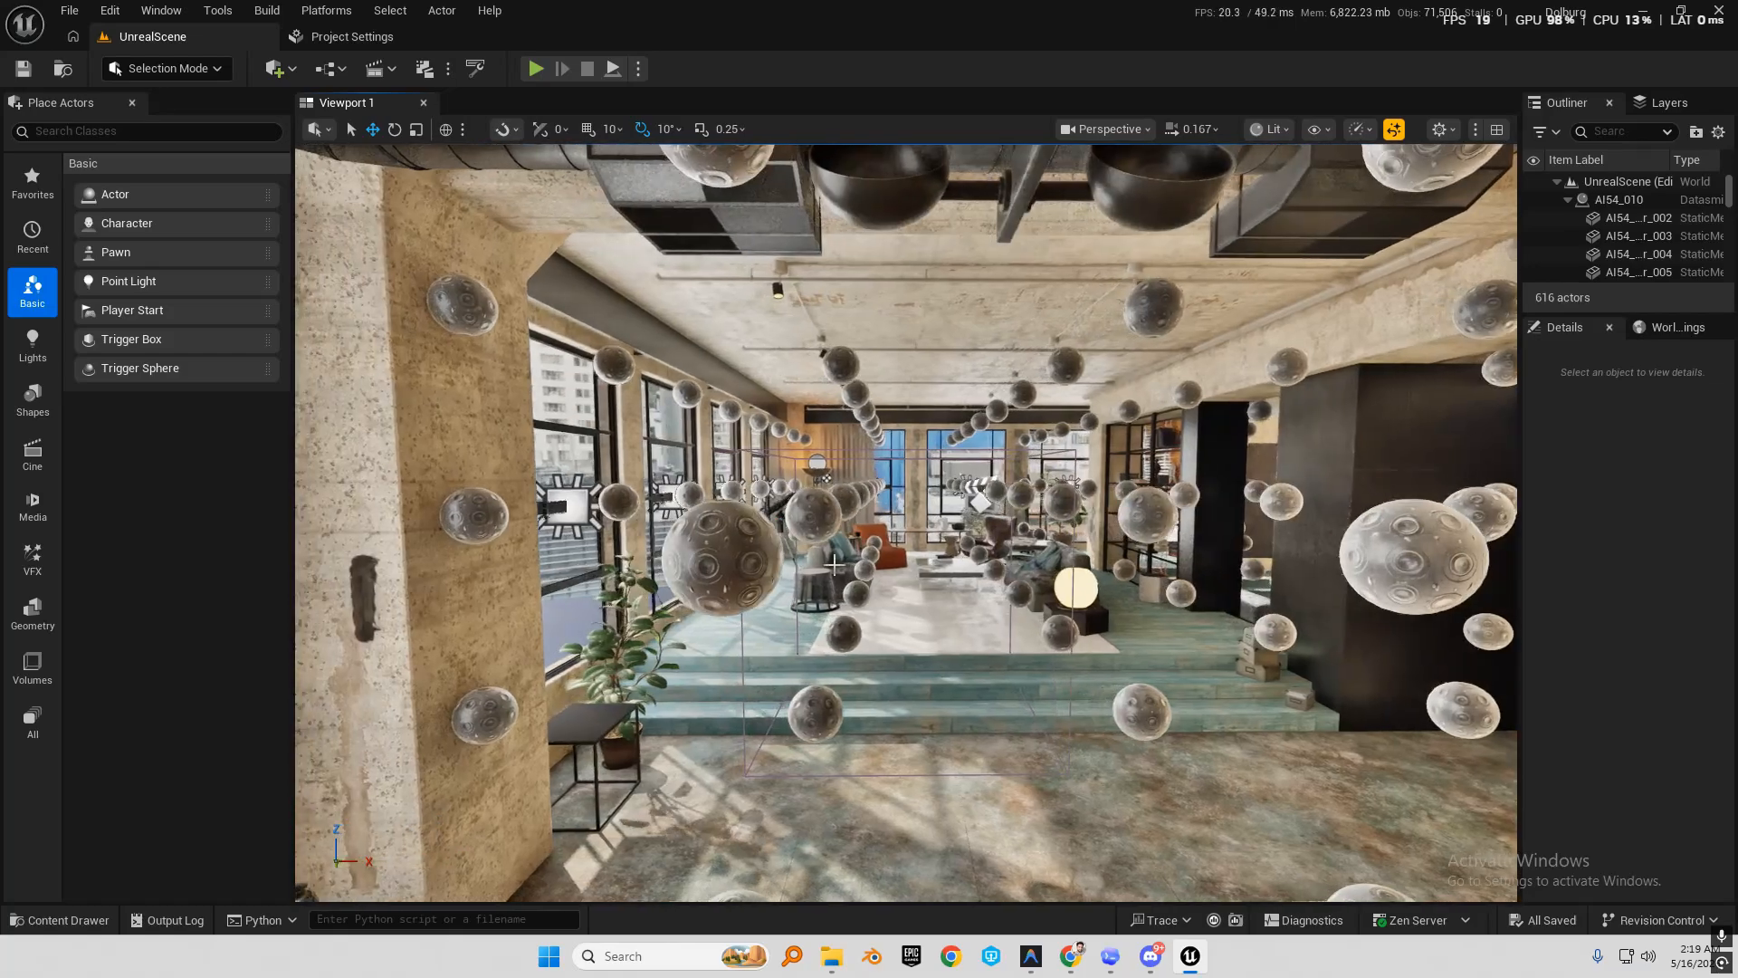
Open the Tutorial level from the UnrealScene Maps folder.
click(61, 921)
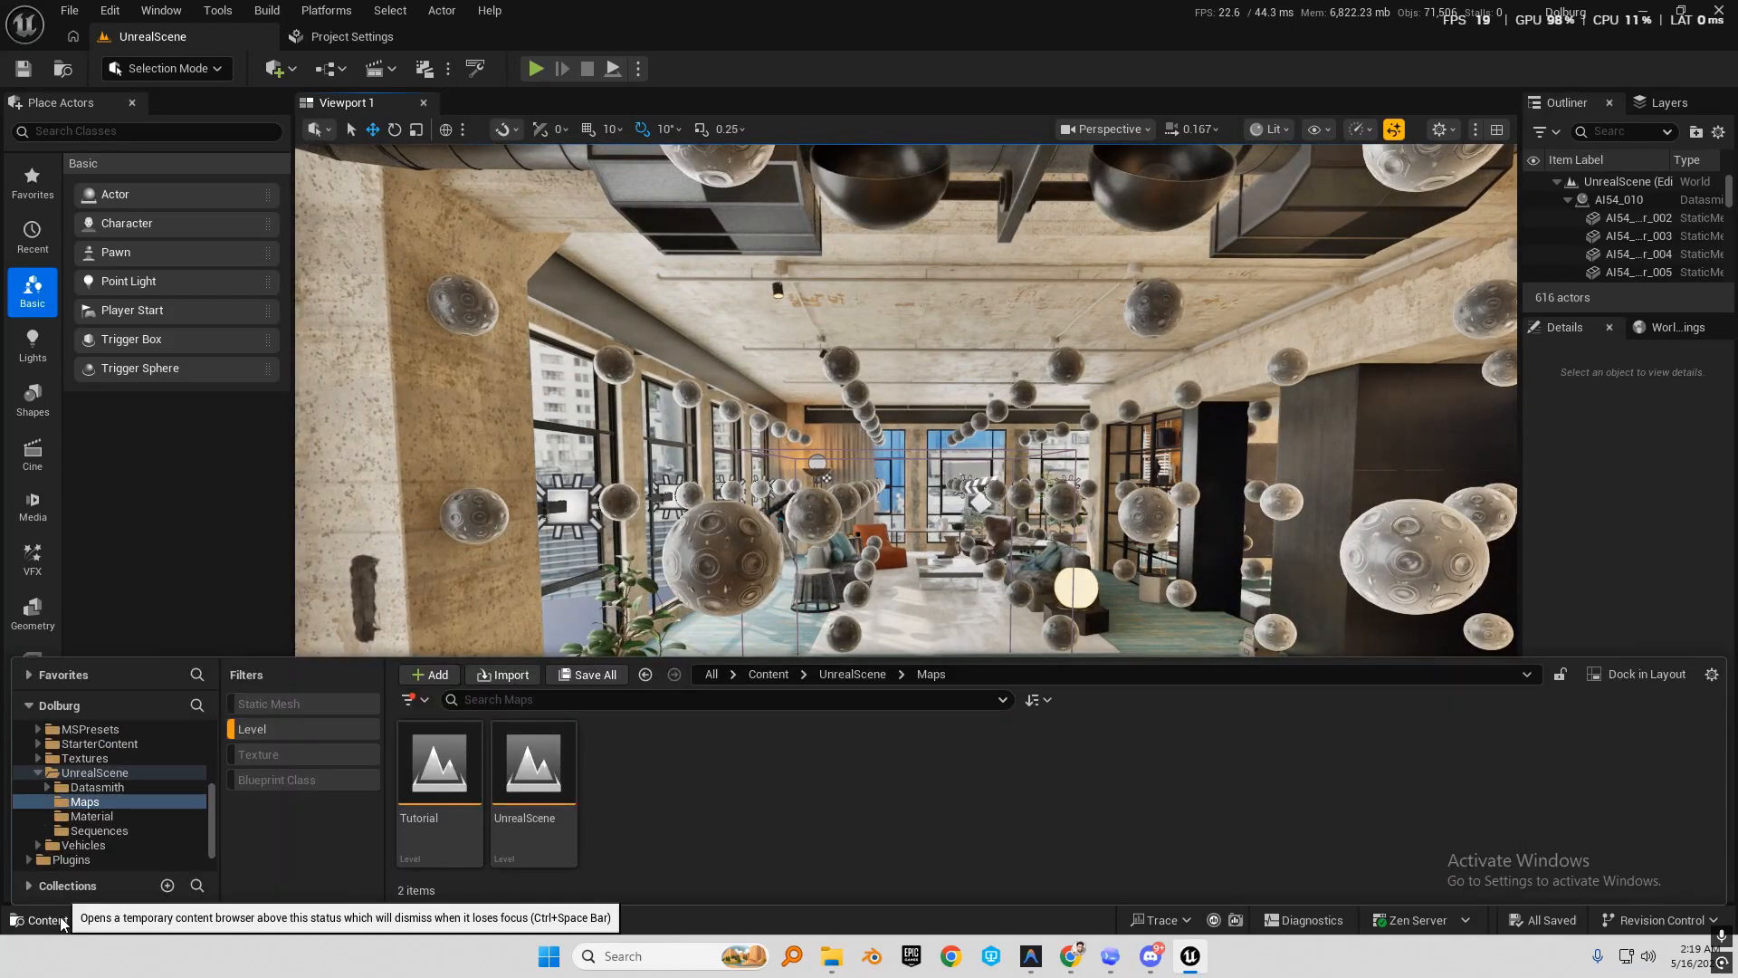
double_click(439, 769)
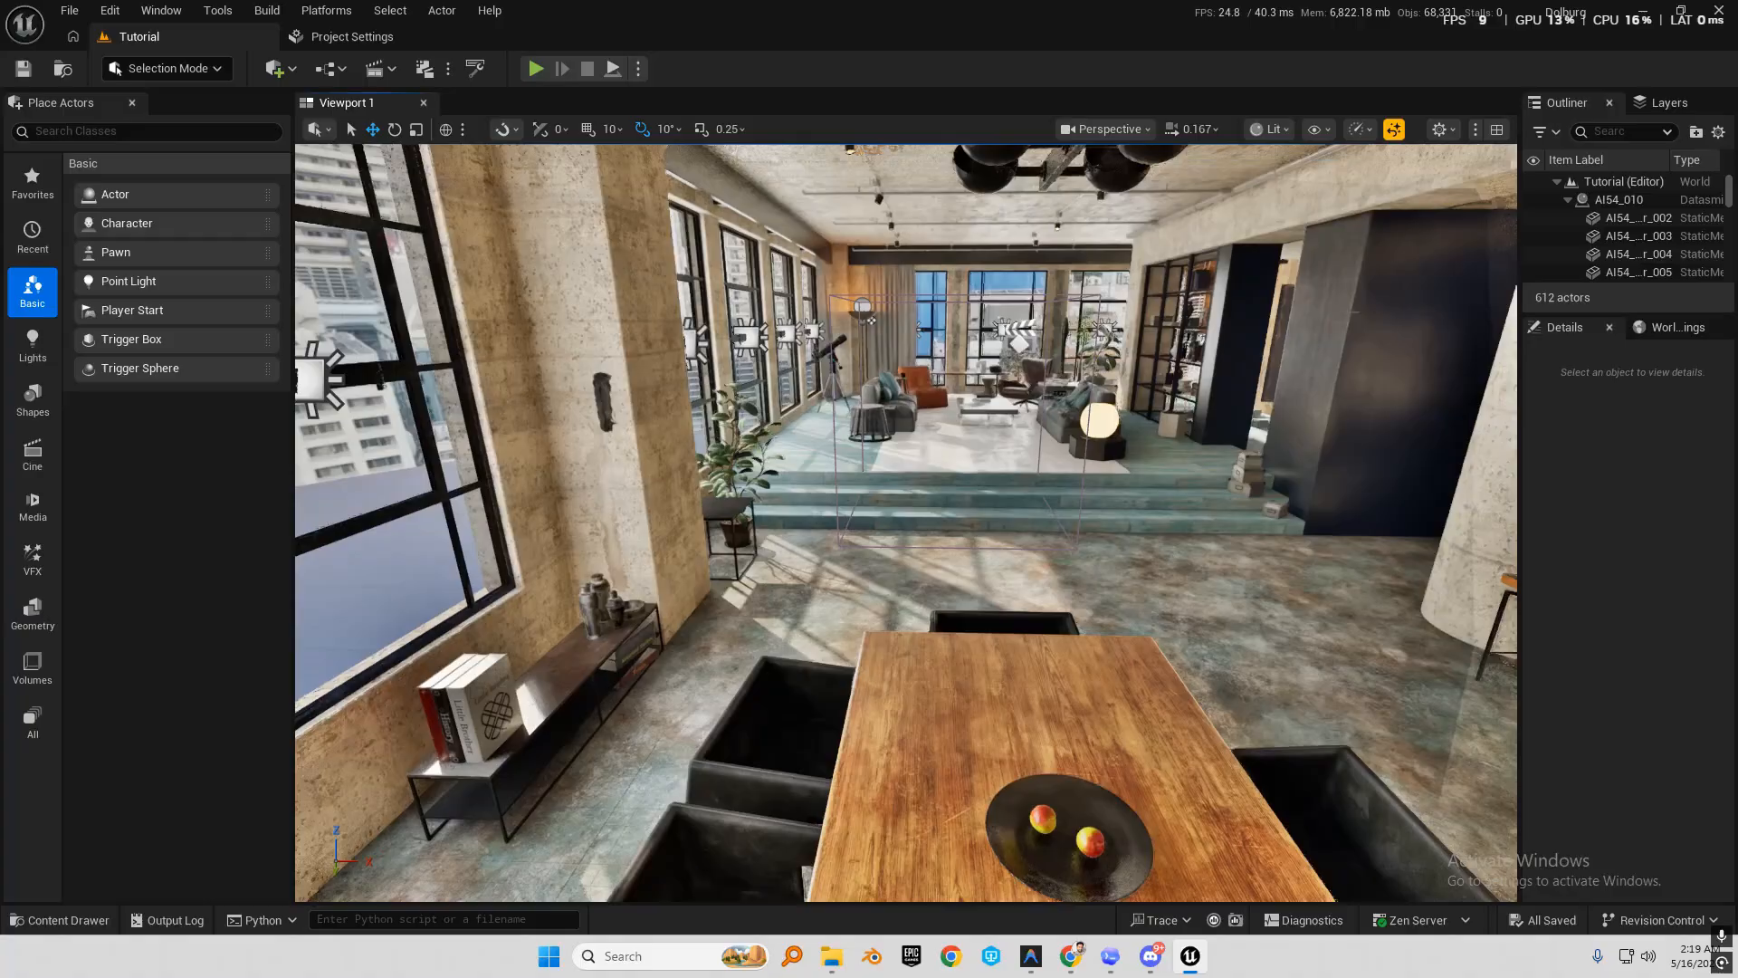
Find the U2C actors and place a U2C Volume Capture Rig on the open floor of the loft.
key(s)
right_drag(906, 522, 1028, 507)
key(a)
key(w)
scroll(1035, 507, up, 2)
key(e)
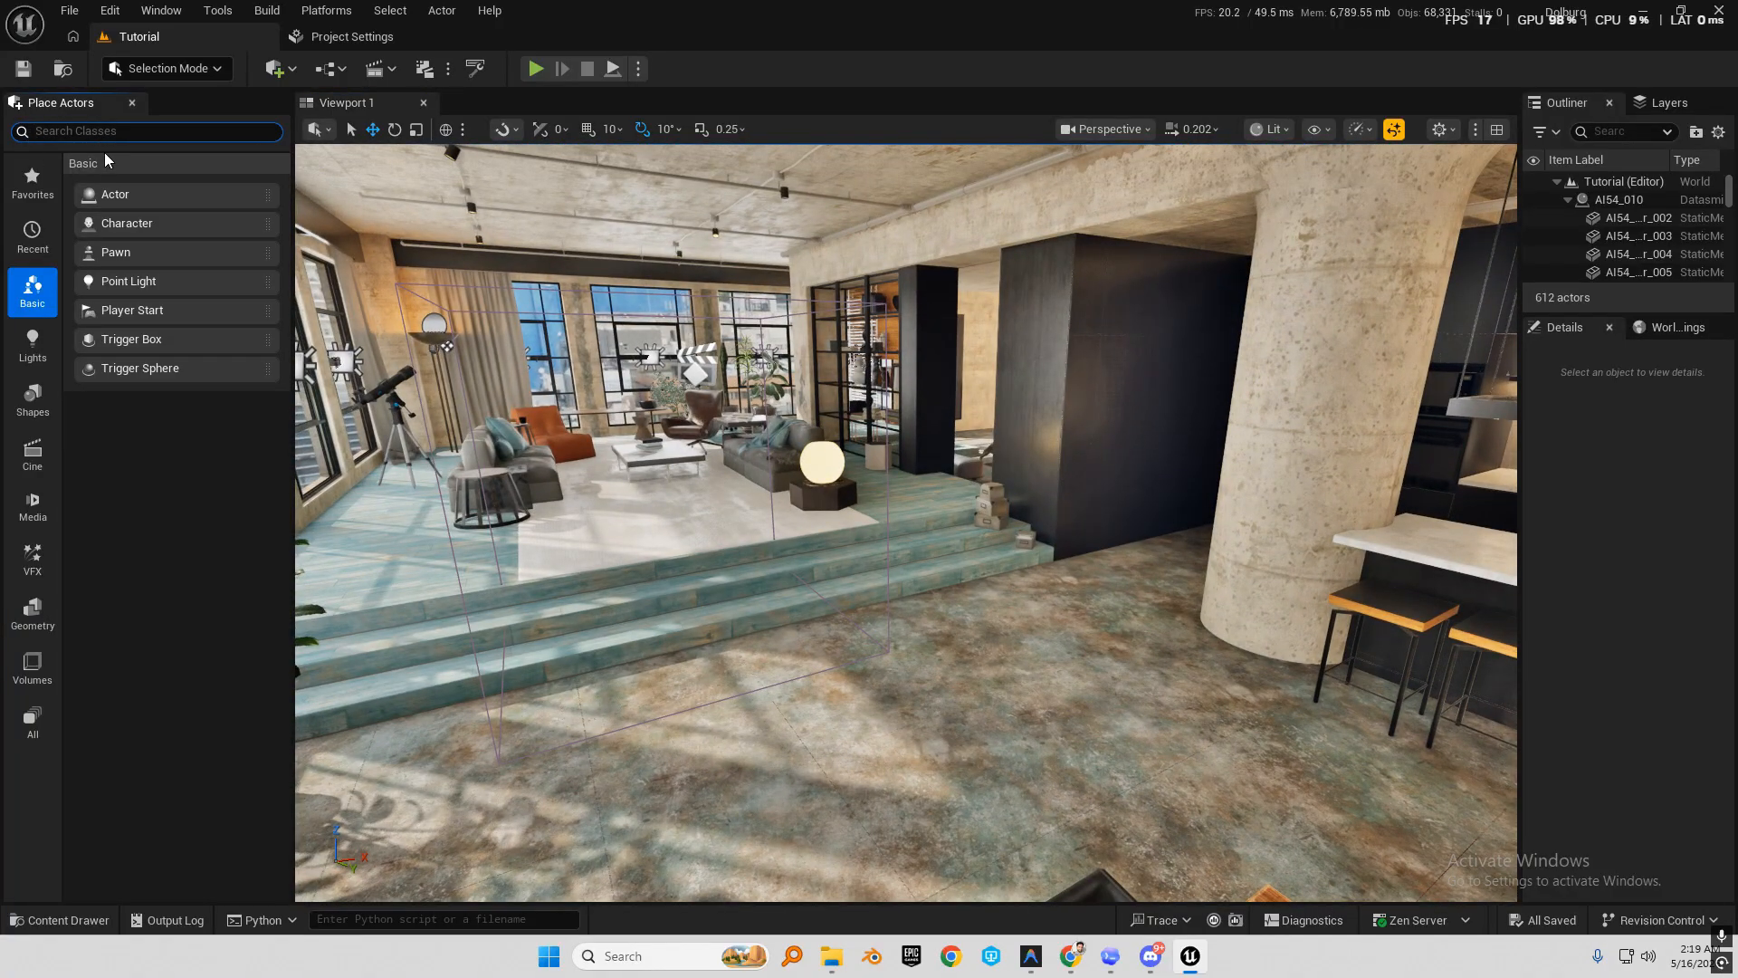
text(U2c)
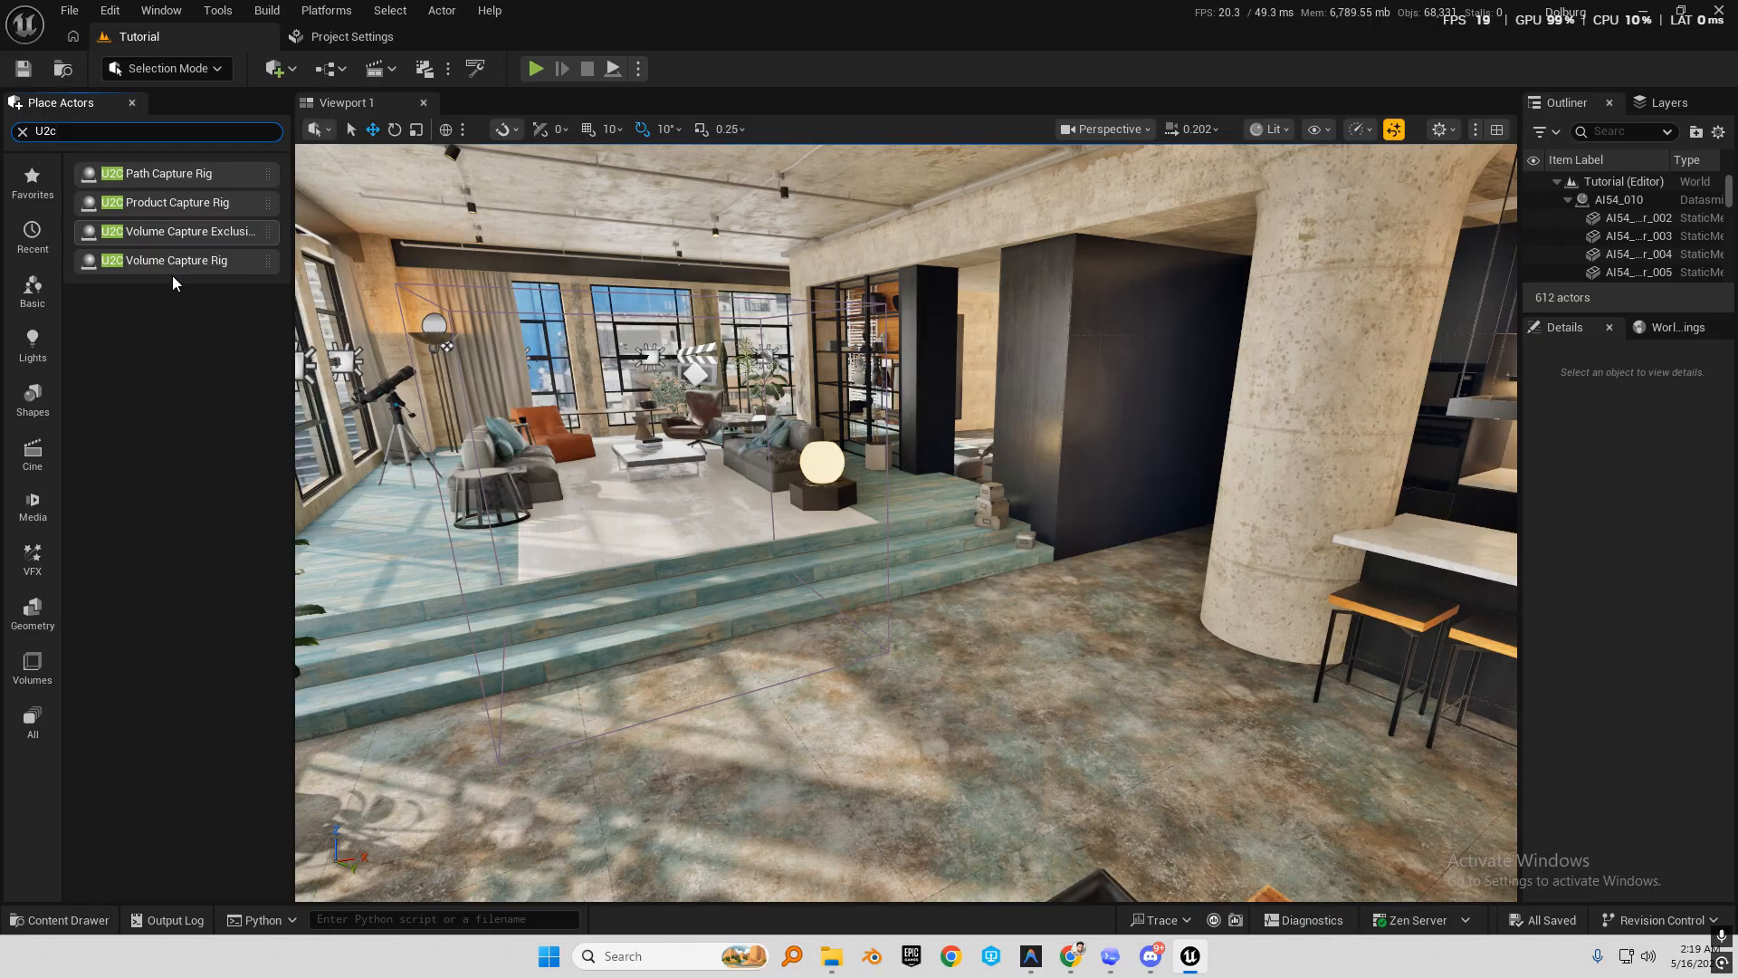
drag(313, 314, 819, 735)
right_drag(818, 735, 866, 611)
key(s)
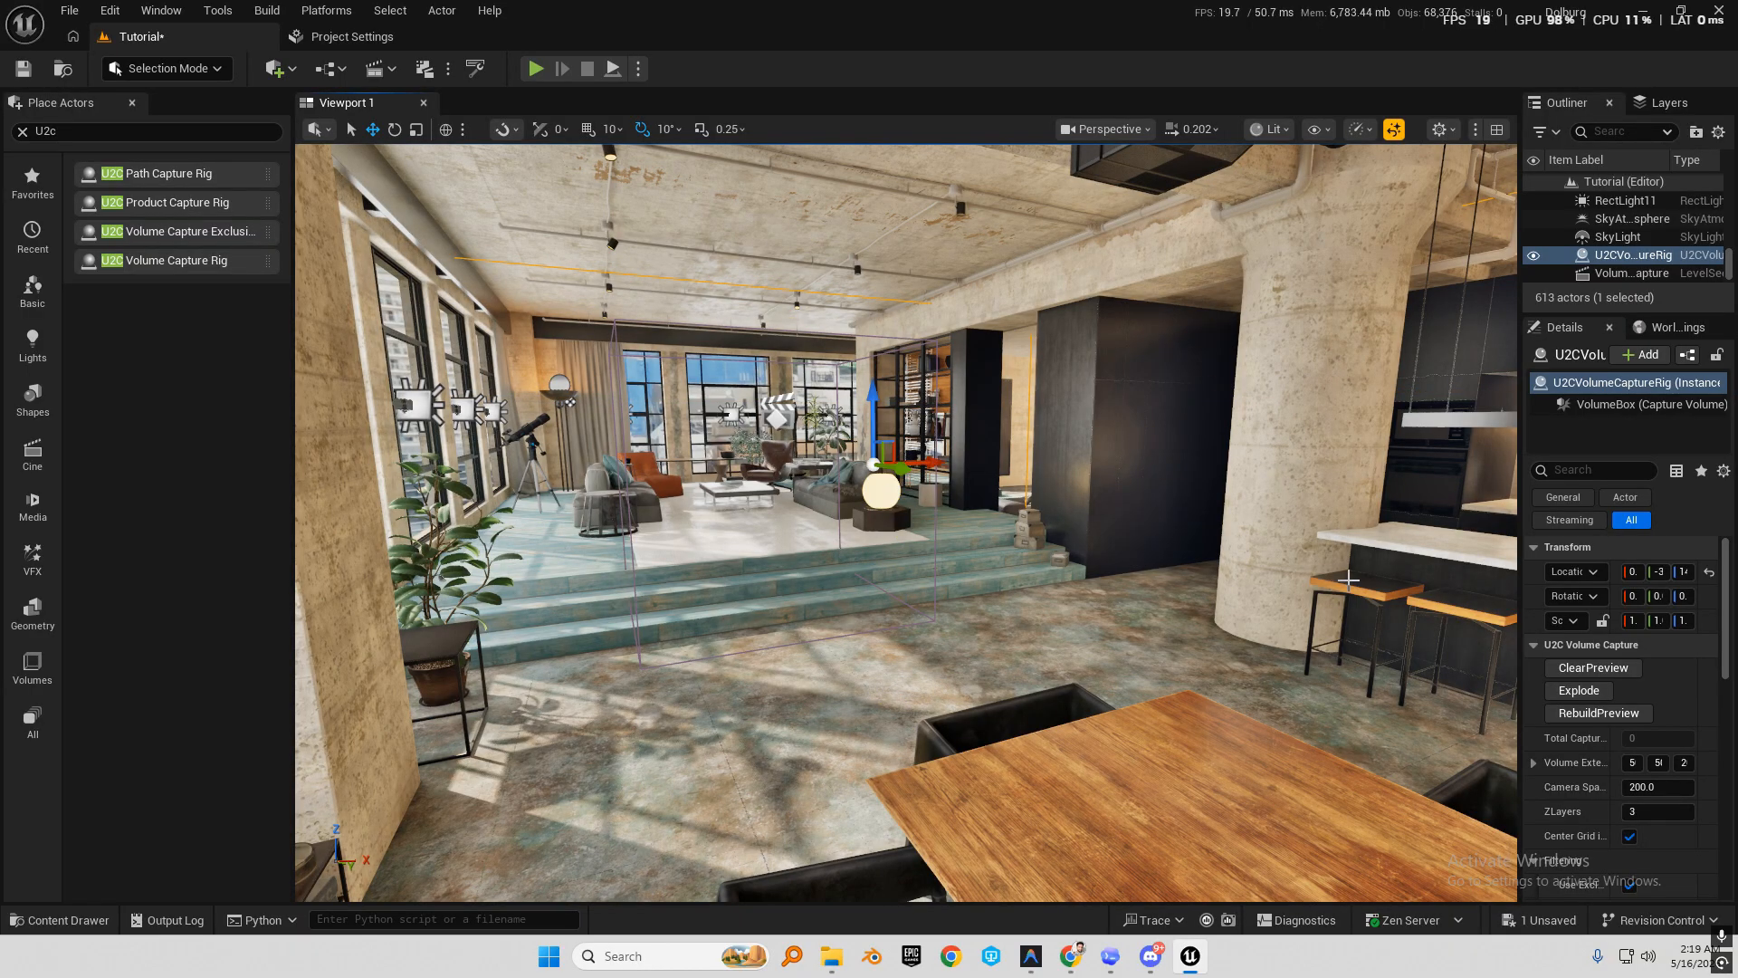
Widen the capture rig's settings area and rebuild its capture point preview.
drag(1518, 557, 1379, 550)
right_drag(705, 450, 706, 450)
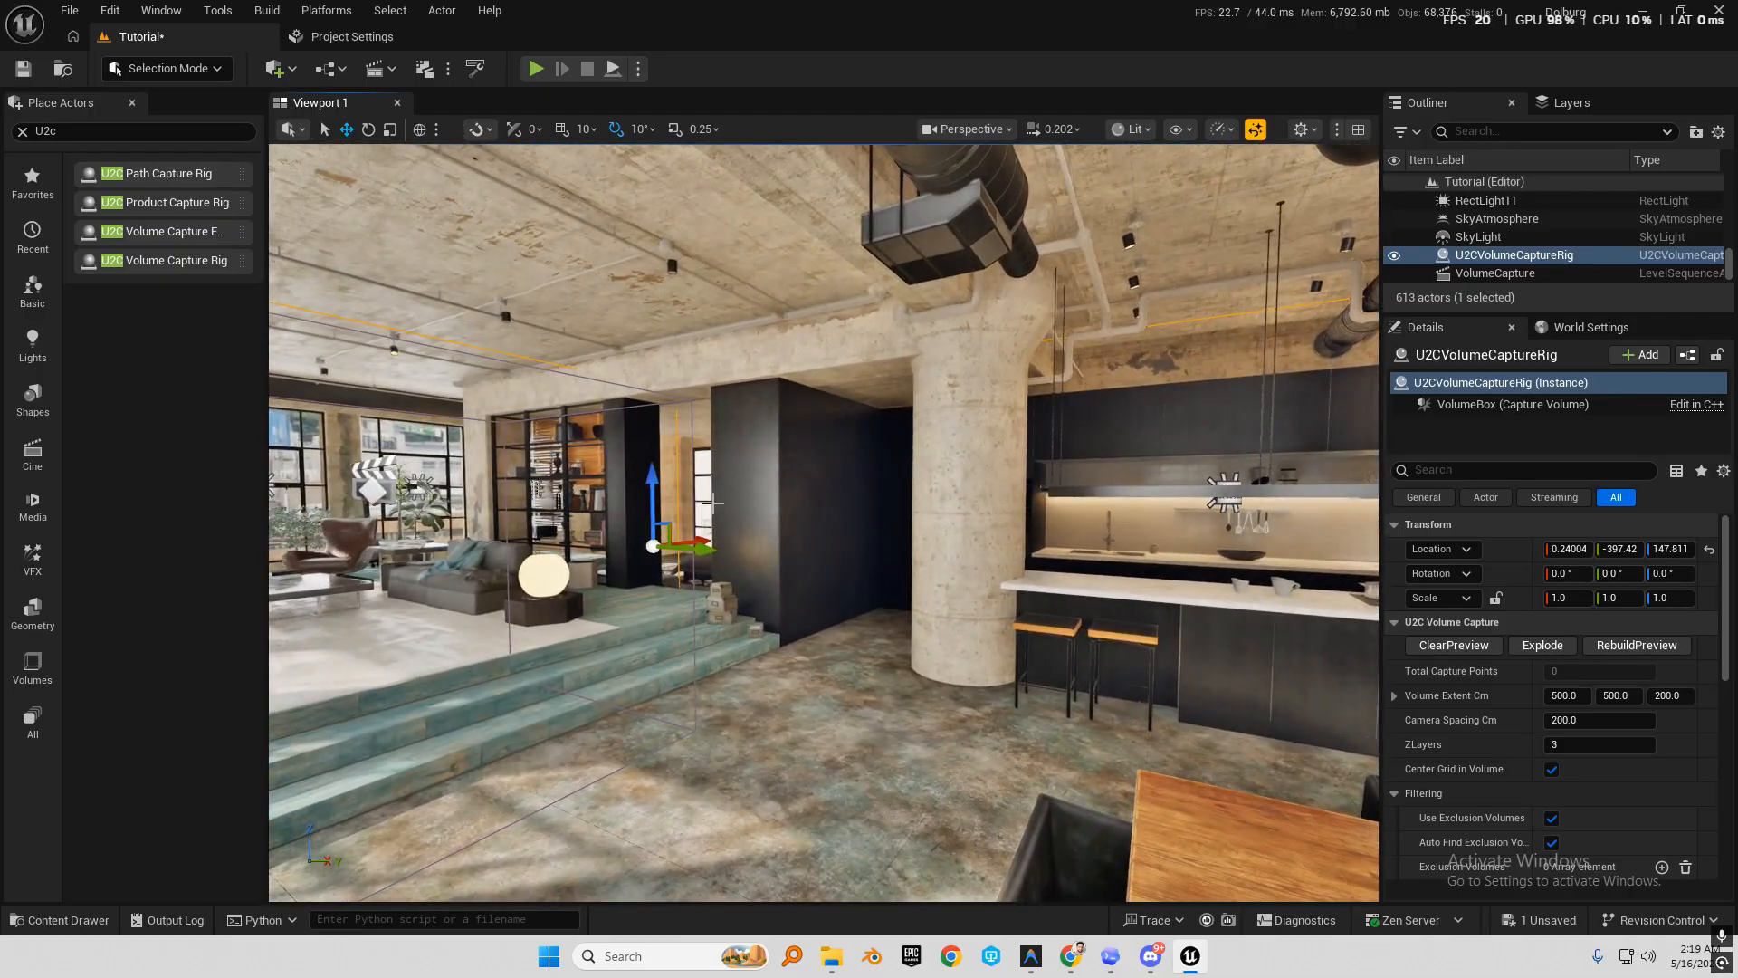
right_drag(892, 549, 892, 549)
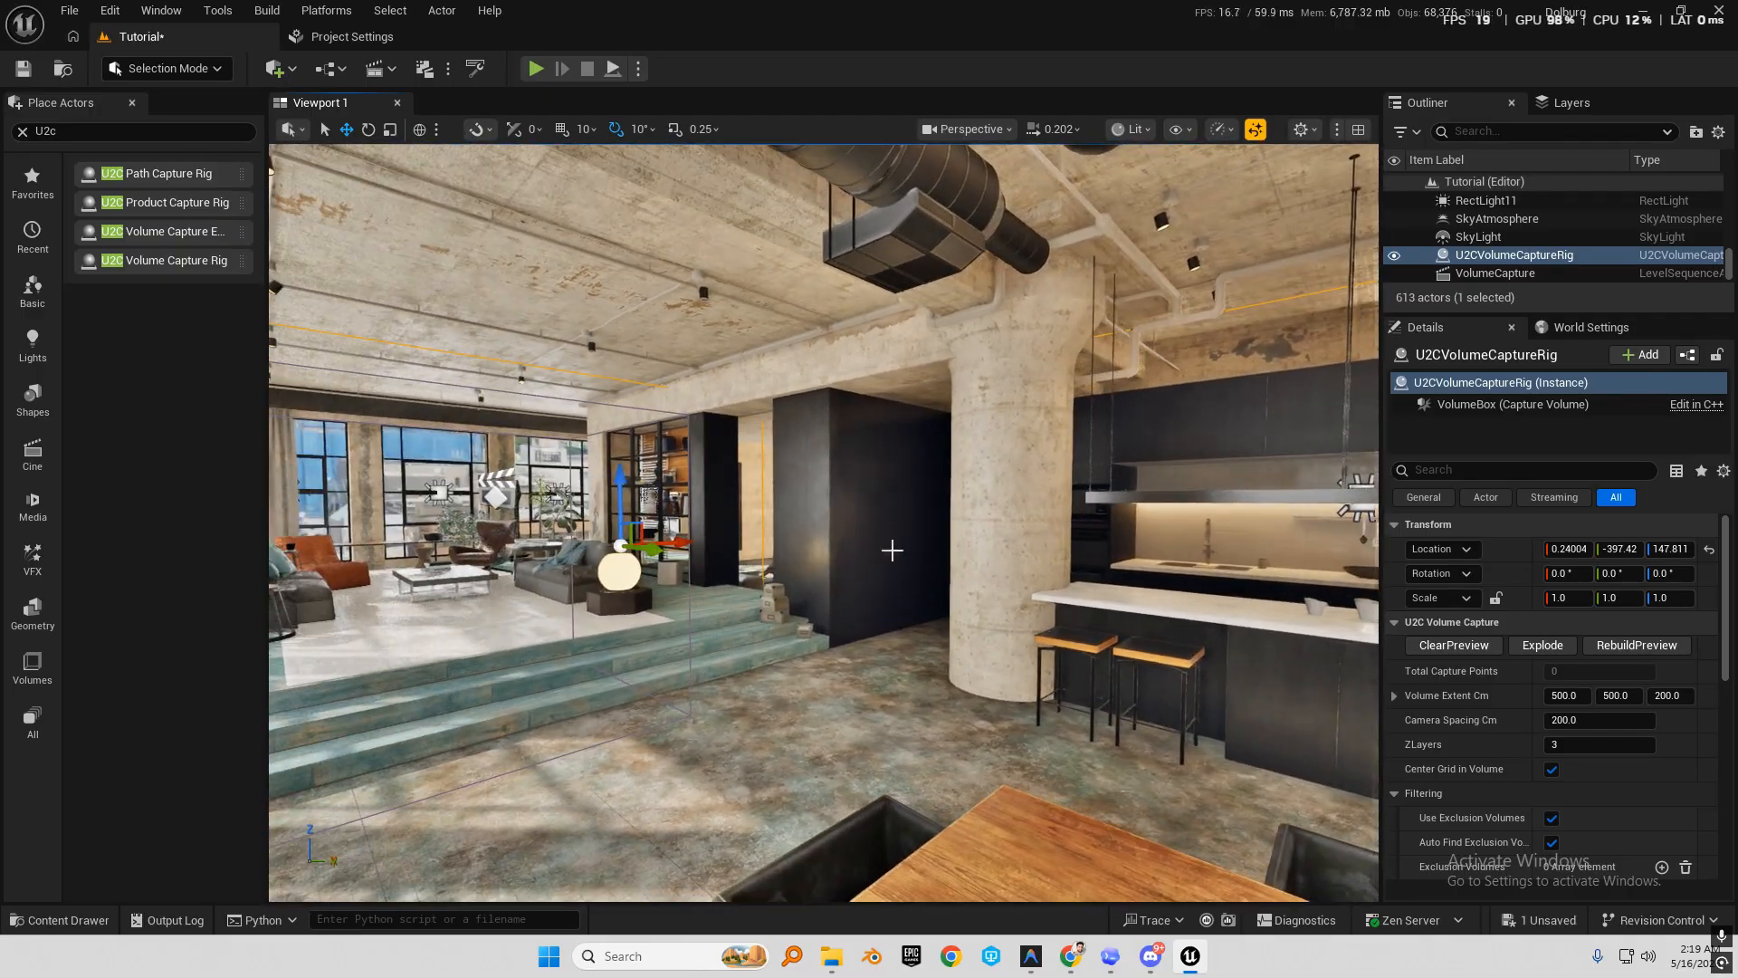
click(1652, 649)
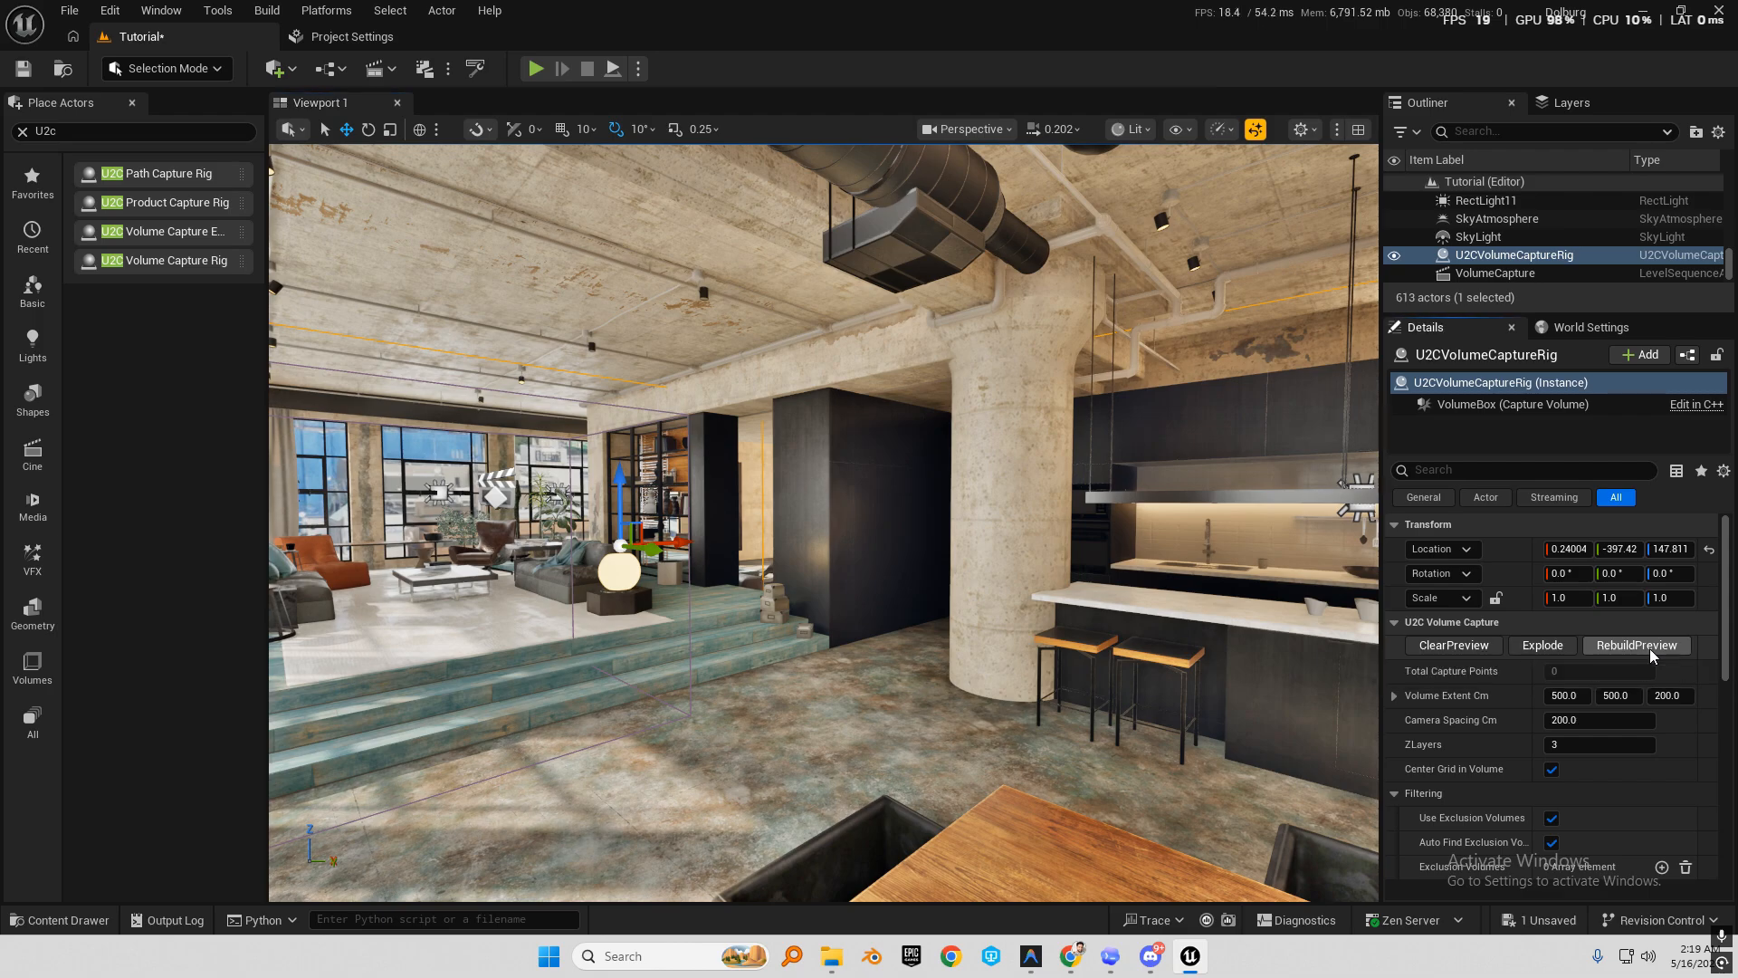
Examine the rig's capture volume bounds from outside the windows and from inside the loft.
right_drag(1023, 579, 1023, 580)
scroll(1023, 579, up, 2)
scroll(1023, 579, up, 1)
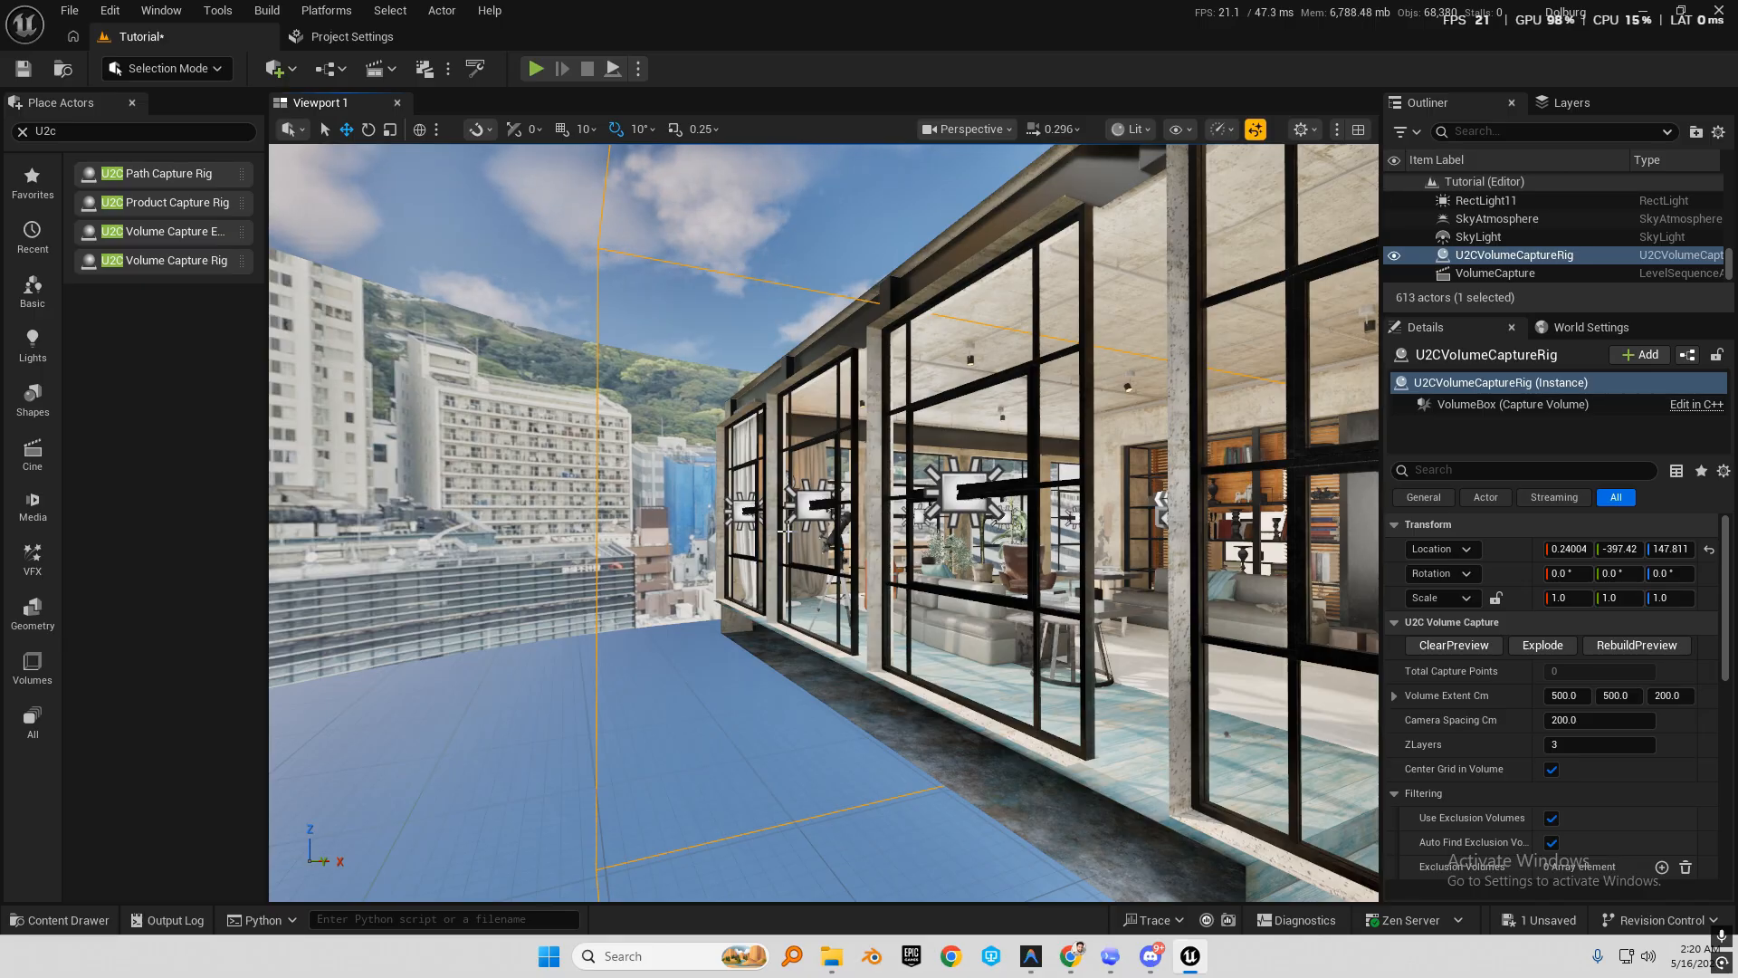
key(w)
right_drag(824, 523, 793, 646)
scroll(824, 522, up, 2)
key(w)
scroll(824, 522, up, 1)
key(a)
key(w)
key(d)
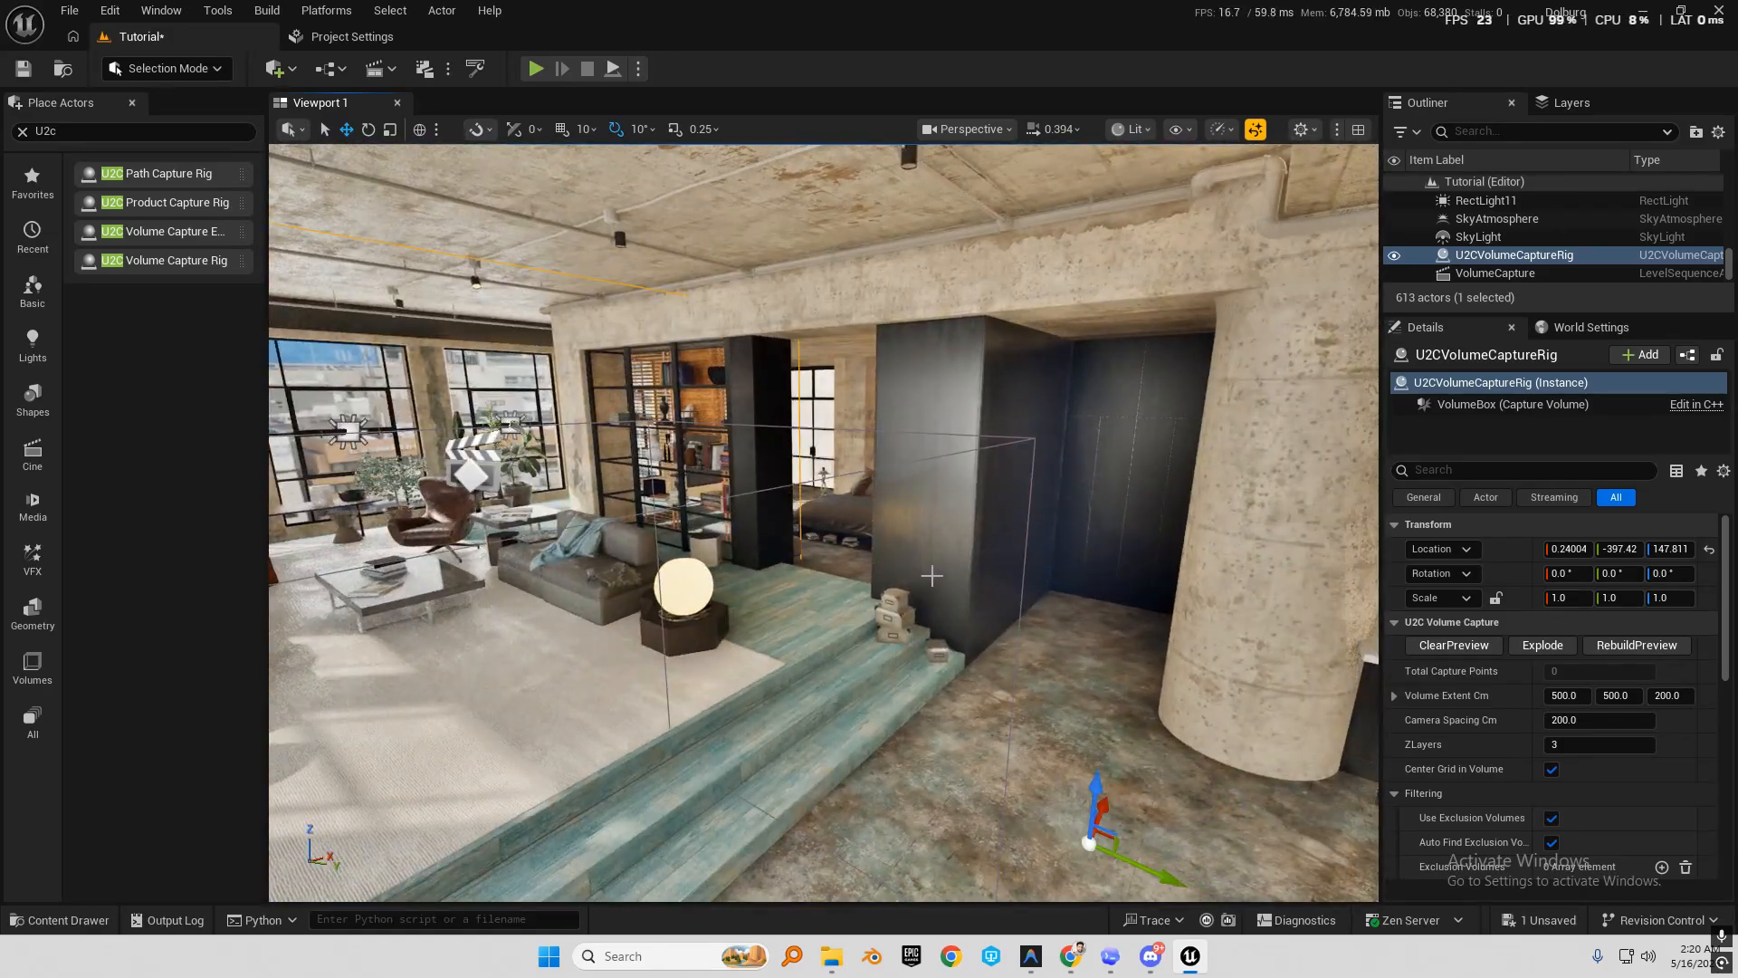
key(s)
right_drag(931, 576, 742, 565)
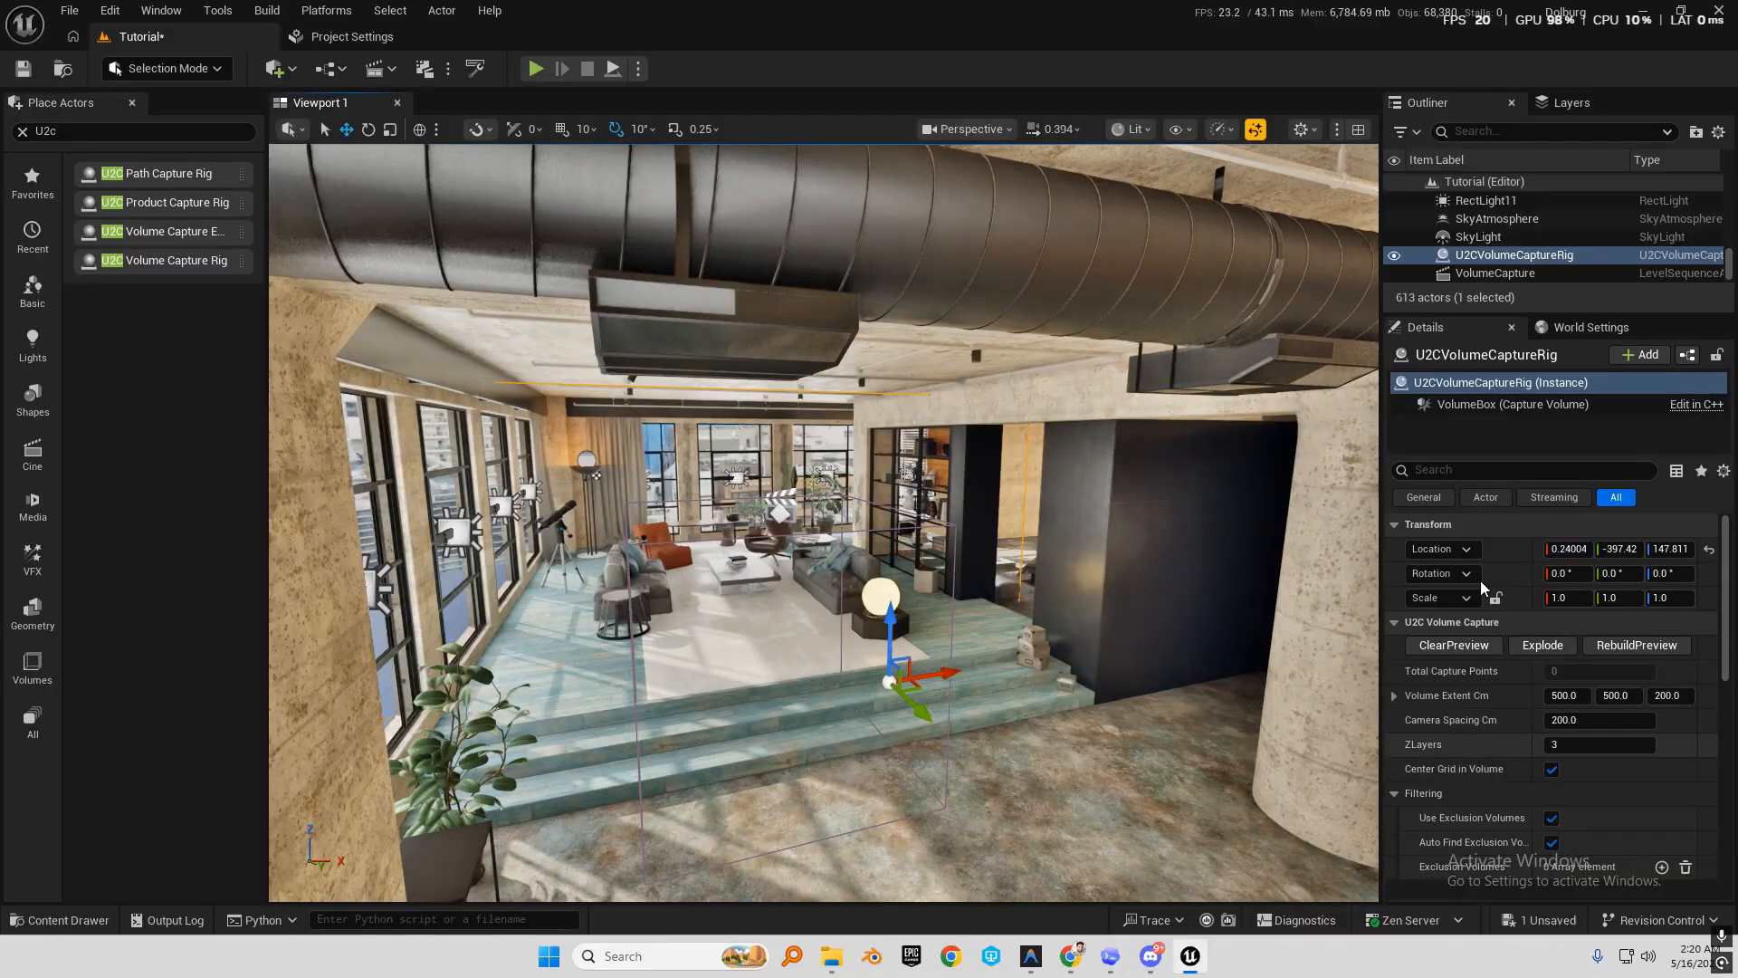
Review the rig's filtering and preview settings, widening the settings area to read the full names.
scroll(1467, 715, down, 5)
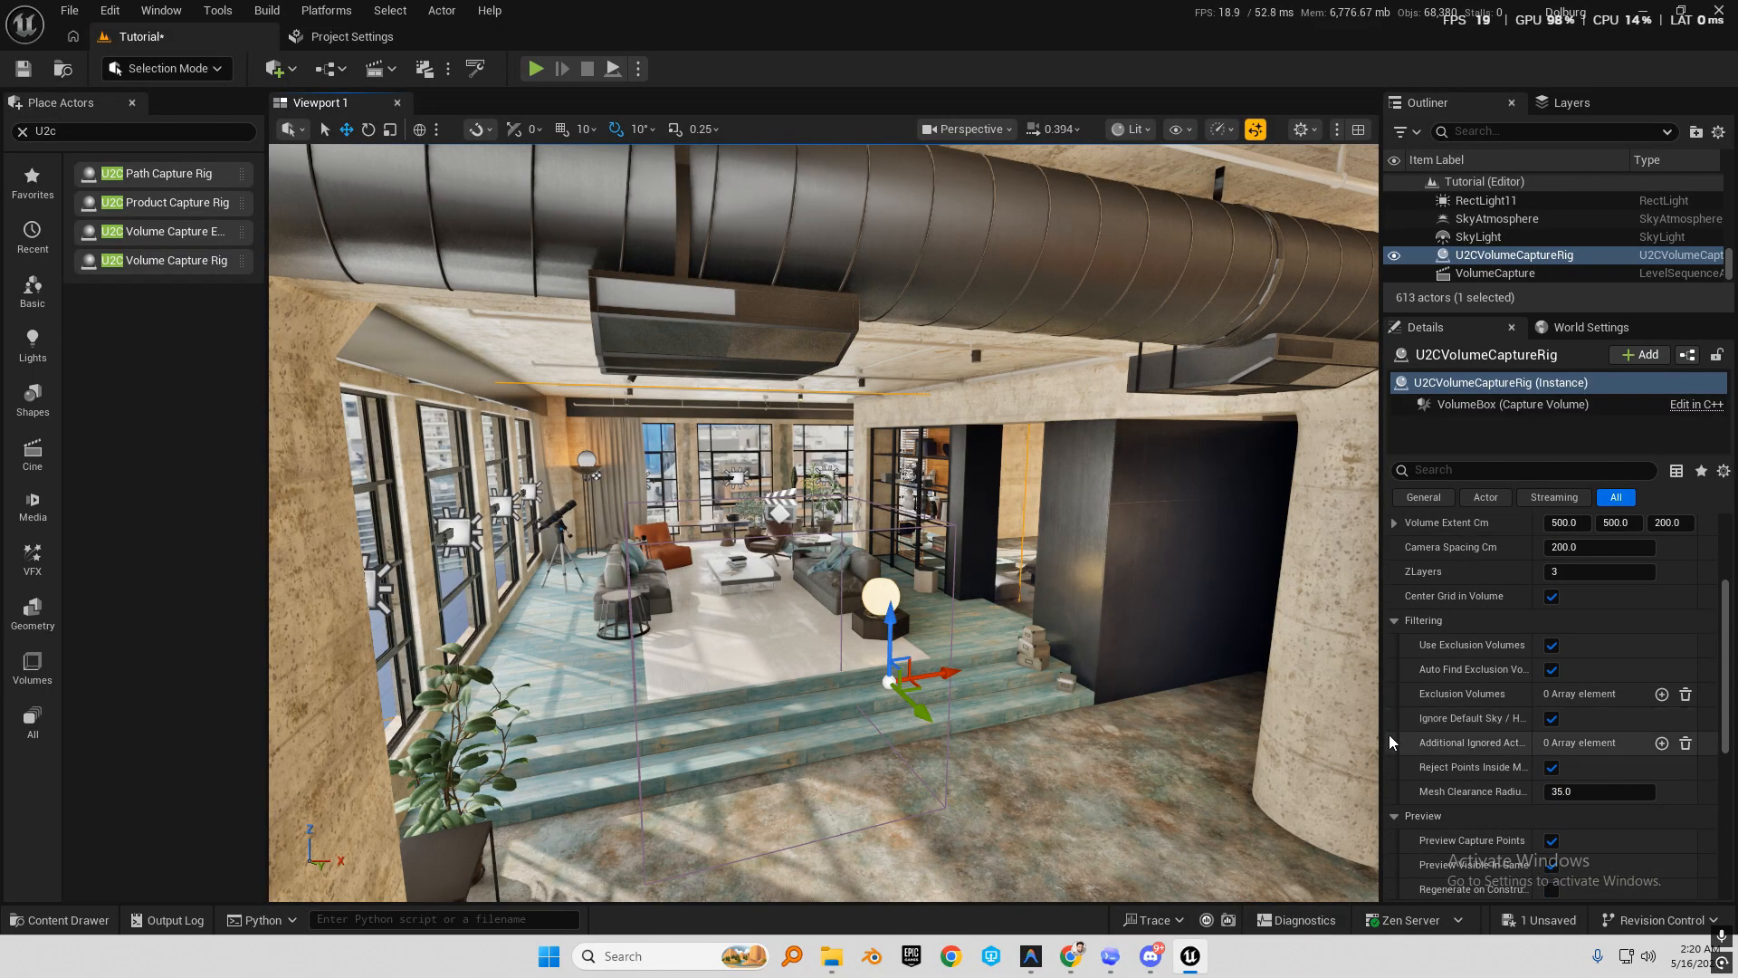
drag(1381, 724, 1227, 713)
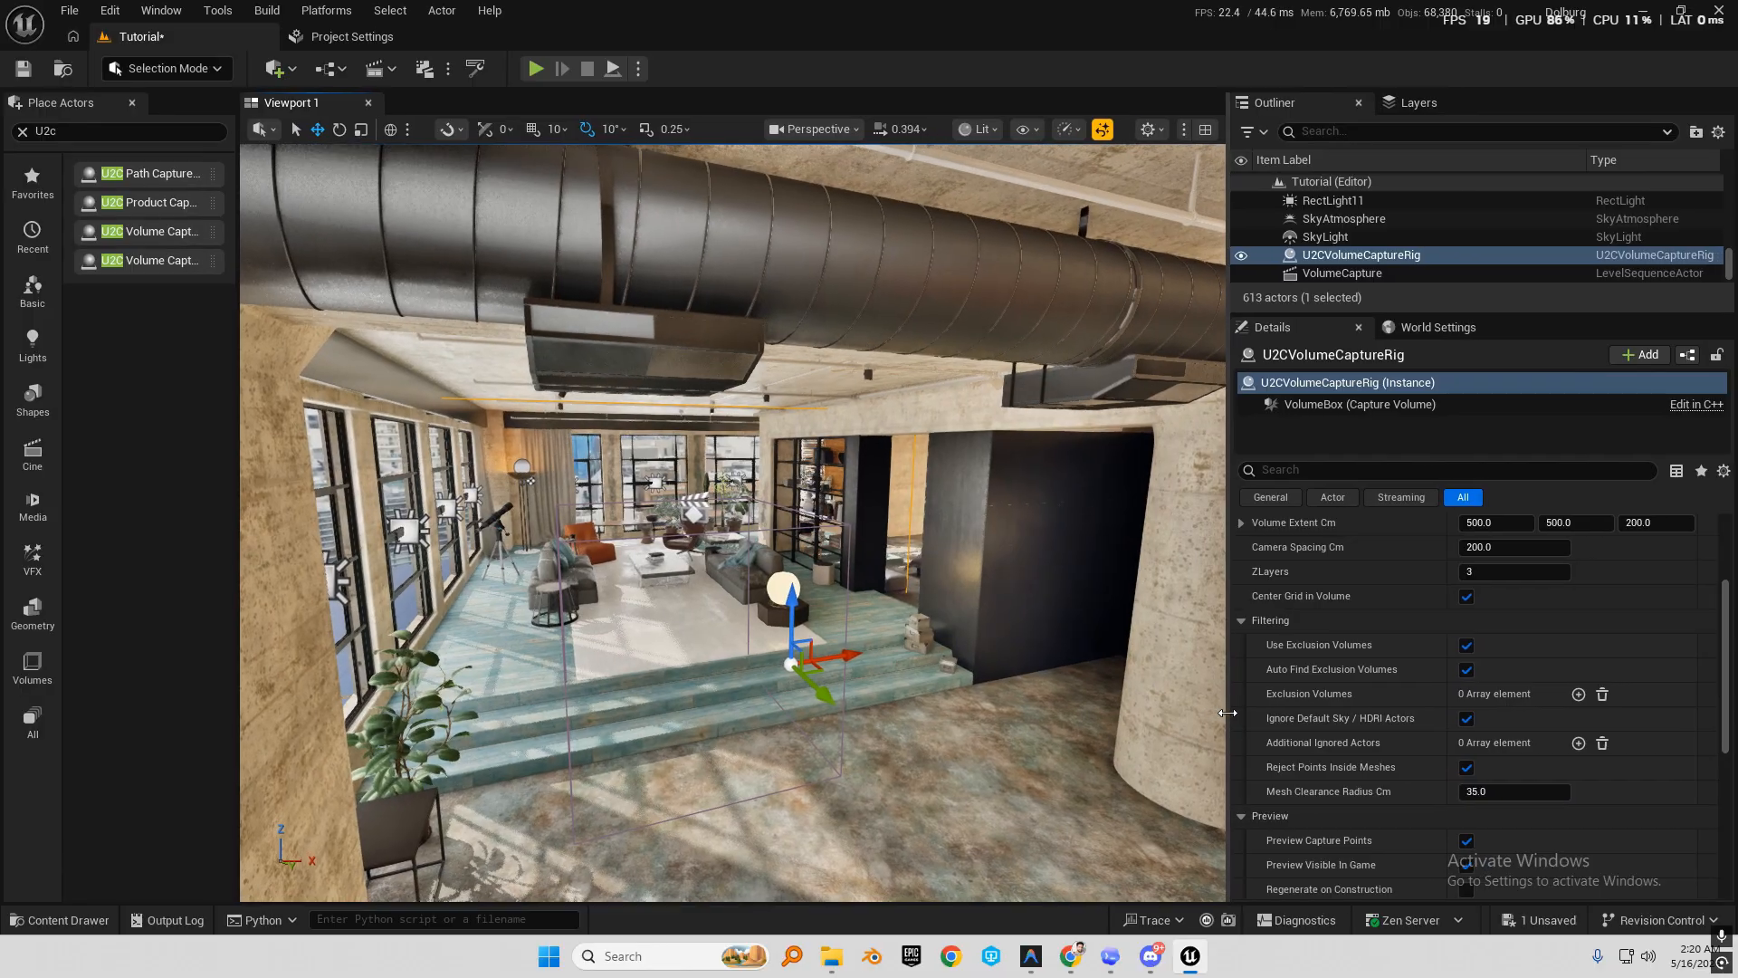
scroll(1280, 549, down, 3)
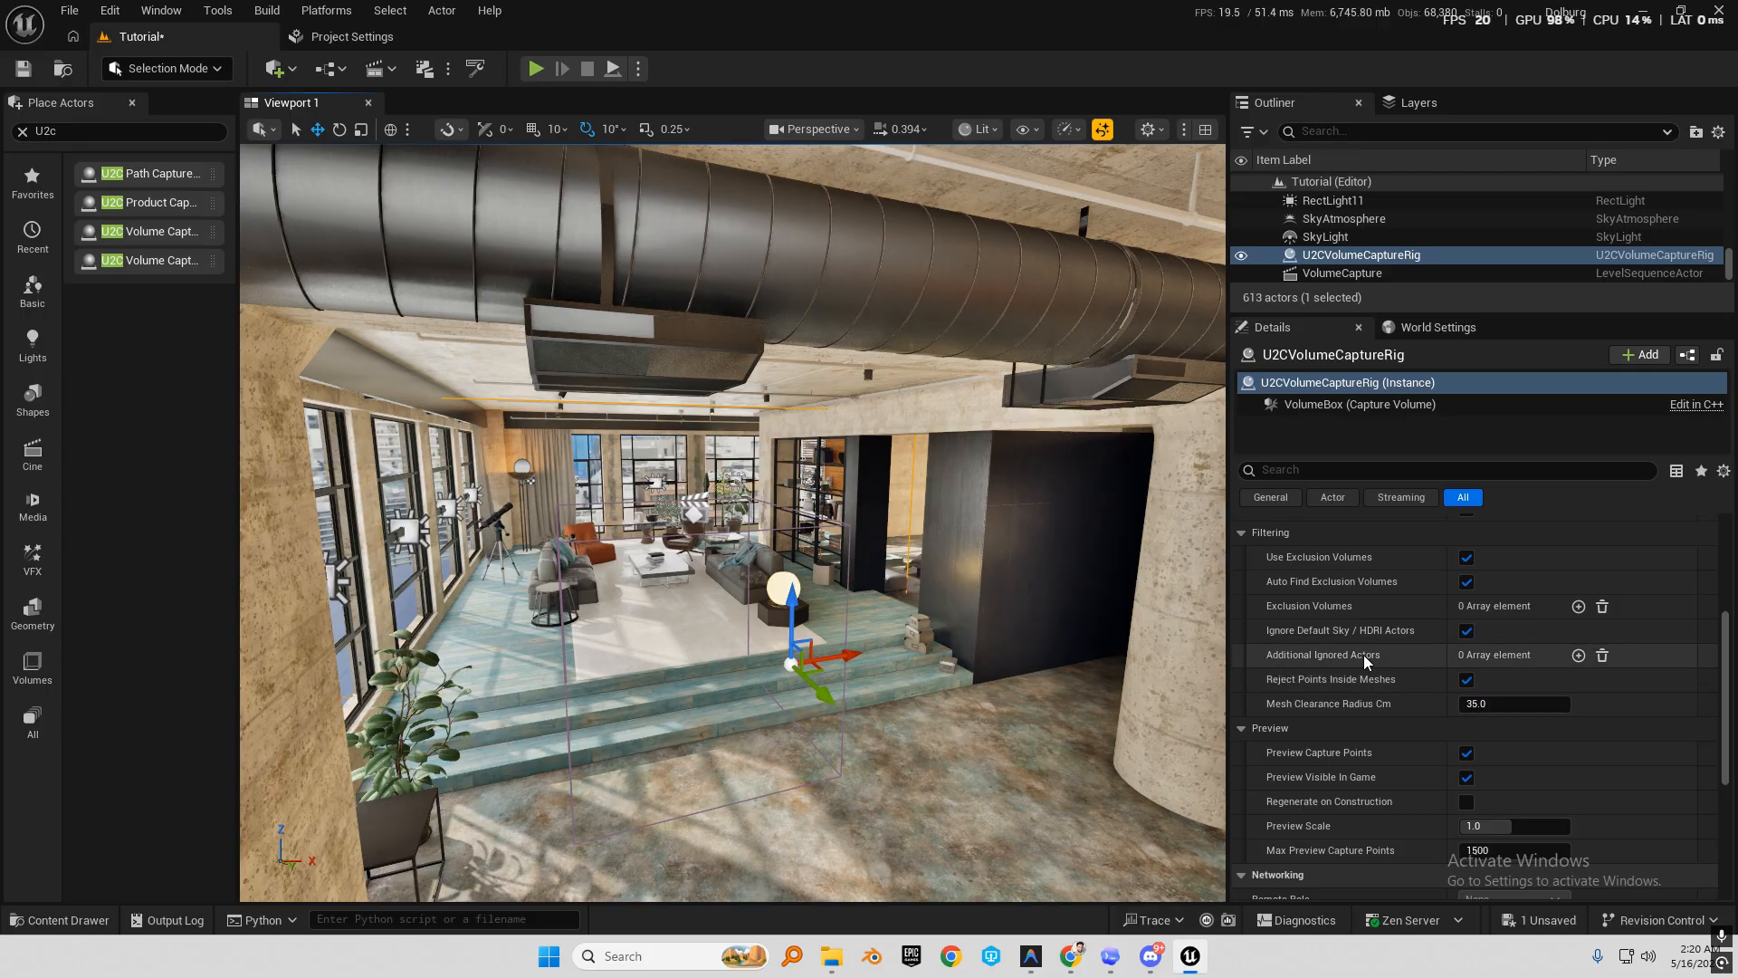
Select the static mesh AI54_45_010_602 in the loft and look over the room around it.
key(a)
right_drag(865, 436, 706, 506)
click(853, 438)
key(e)
key(w)
key(w)
right_drag(697, 401, 719, 392)
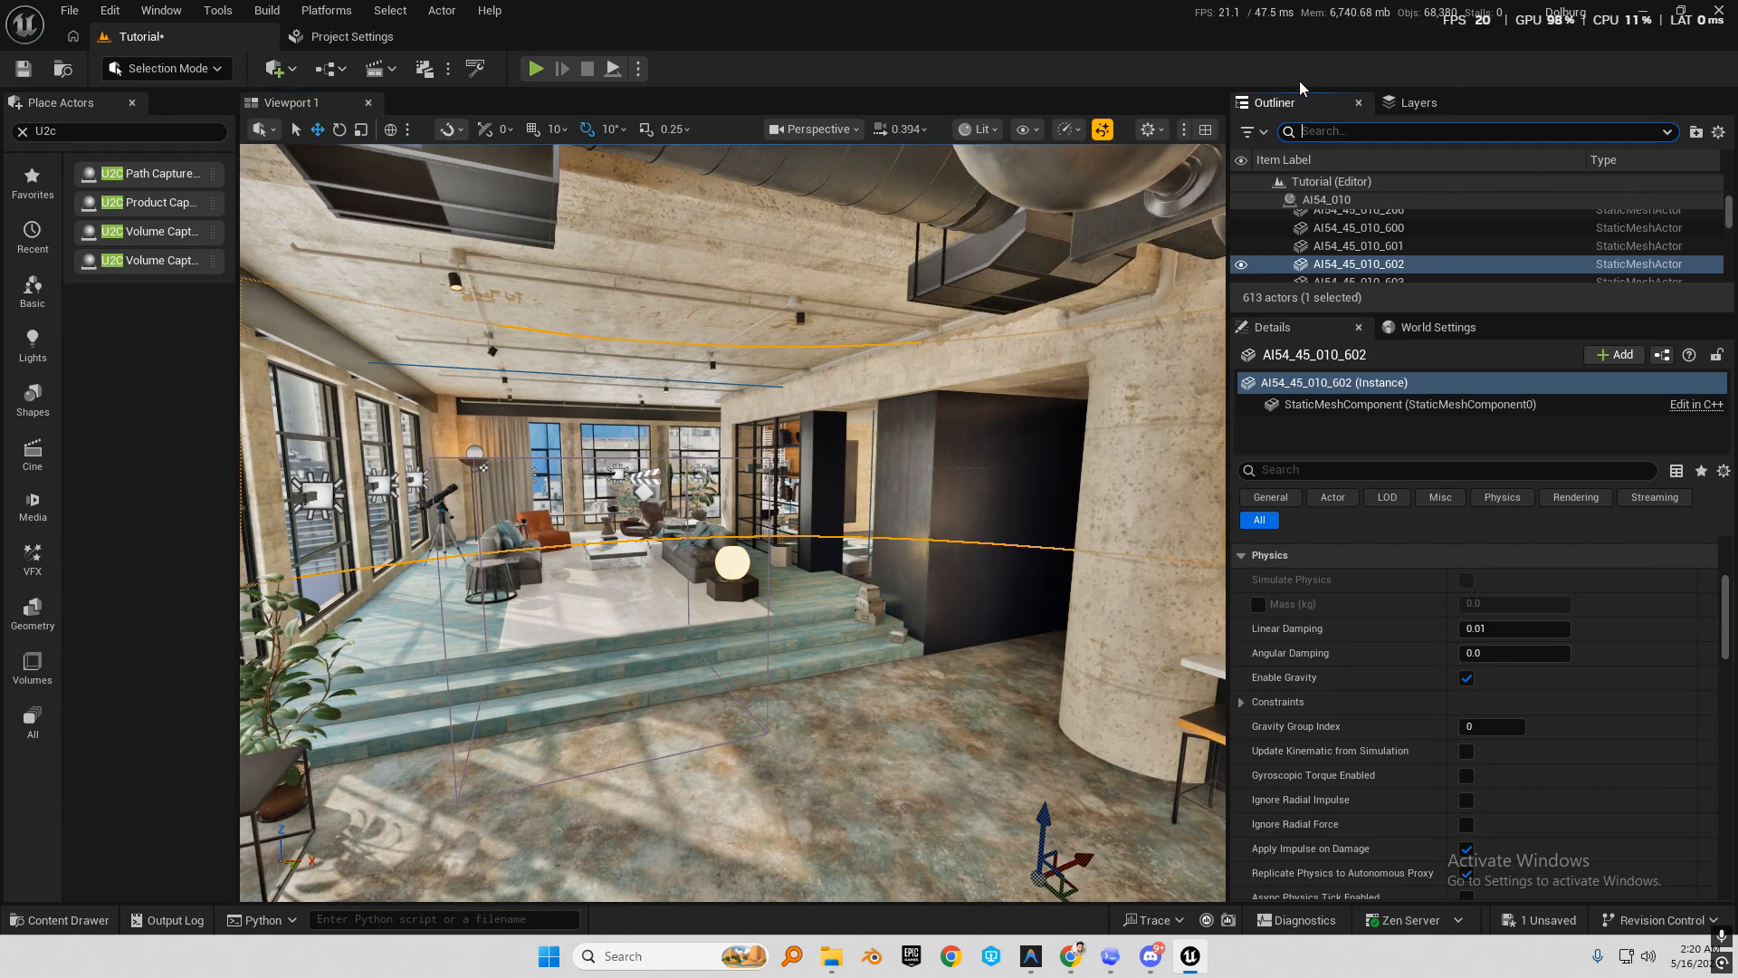
Filter the level's actors by "volume rig" and select the U2CVolumeCaptureRig.
text(volu)
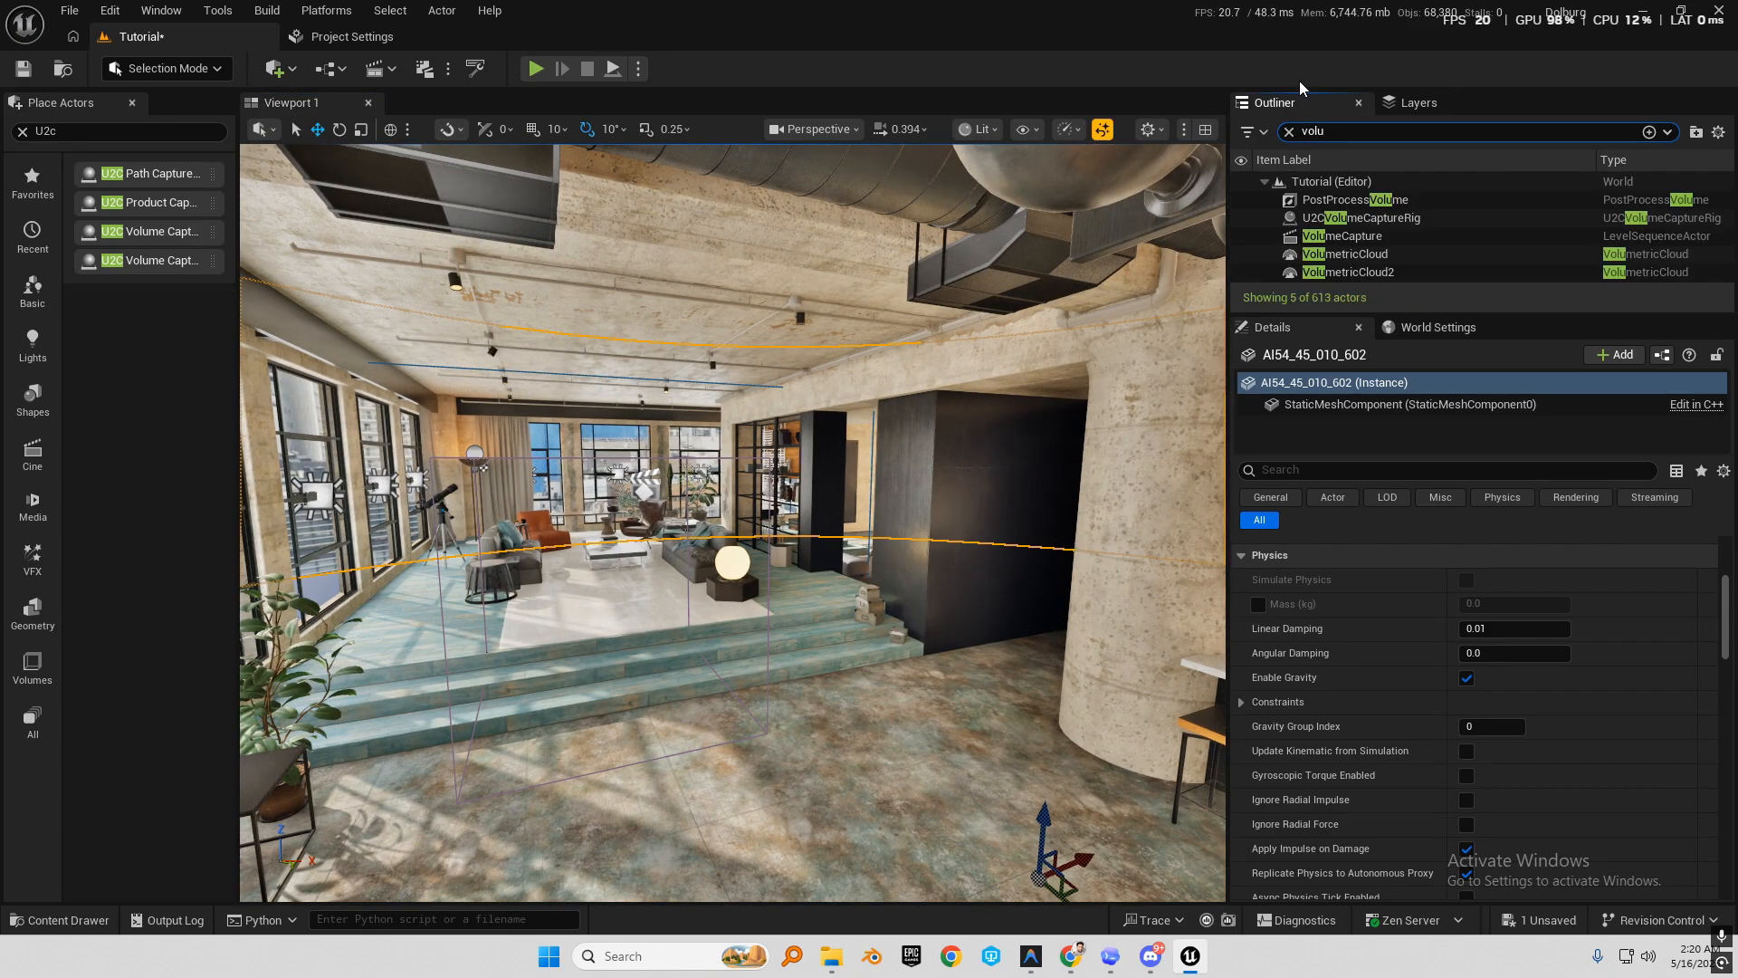
text(me rig)
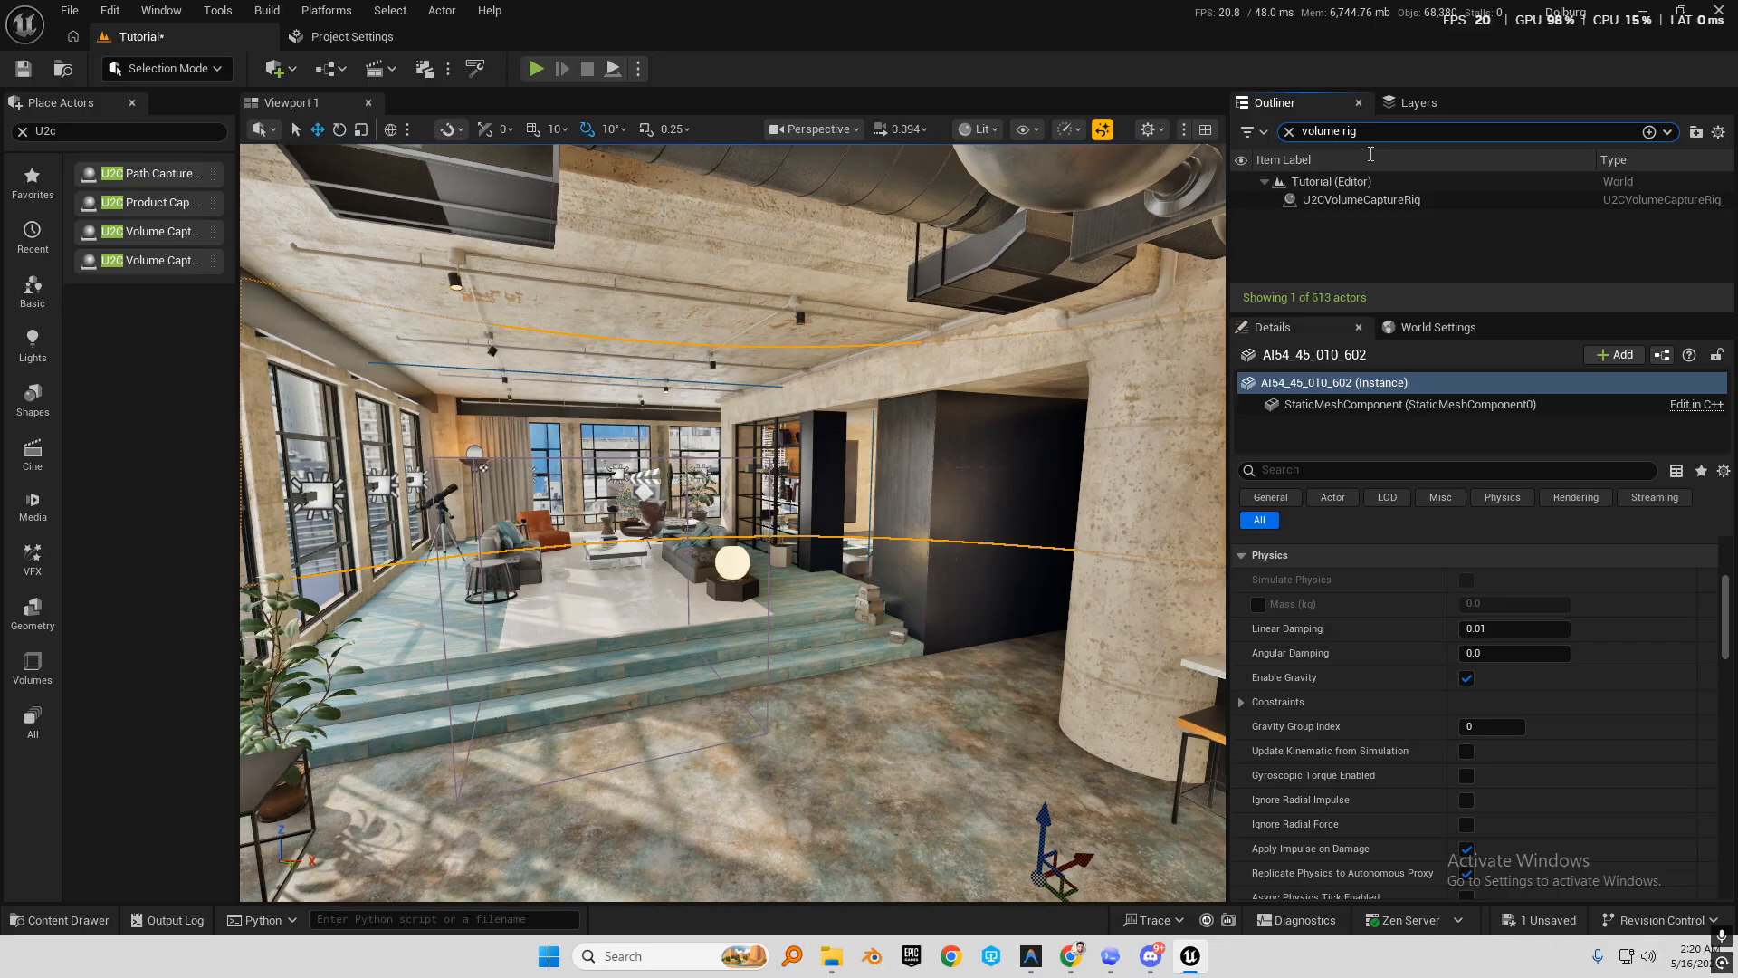
click(1347, 201)
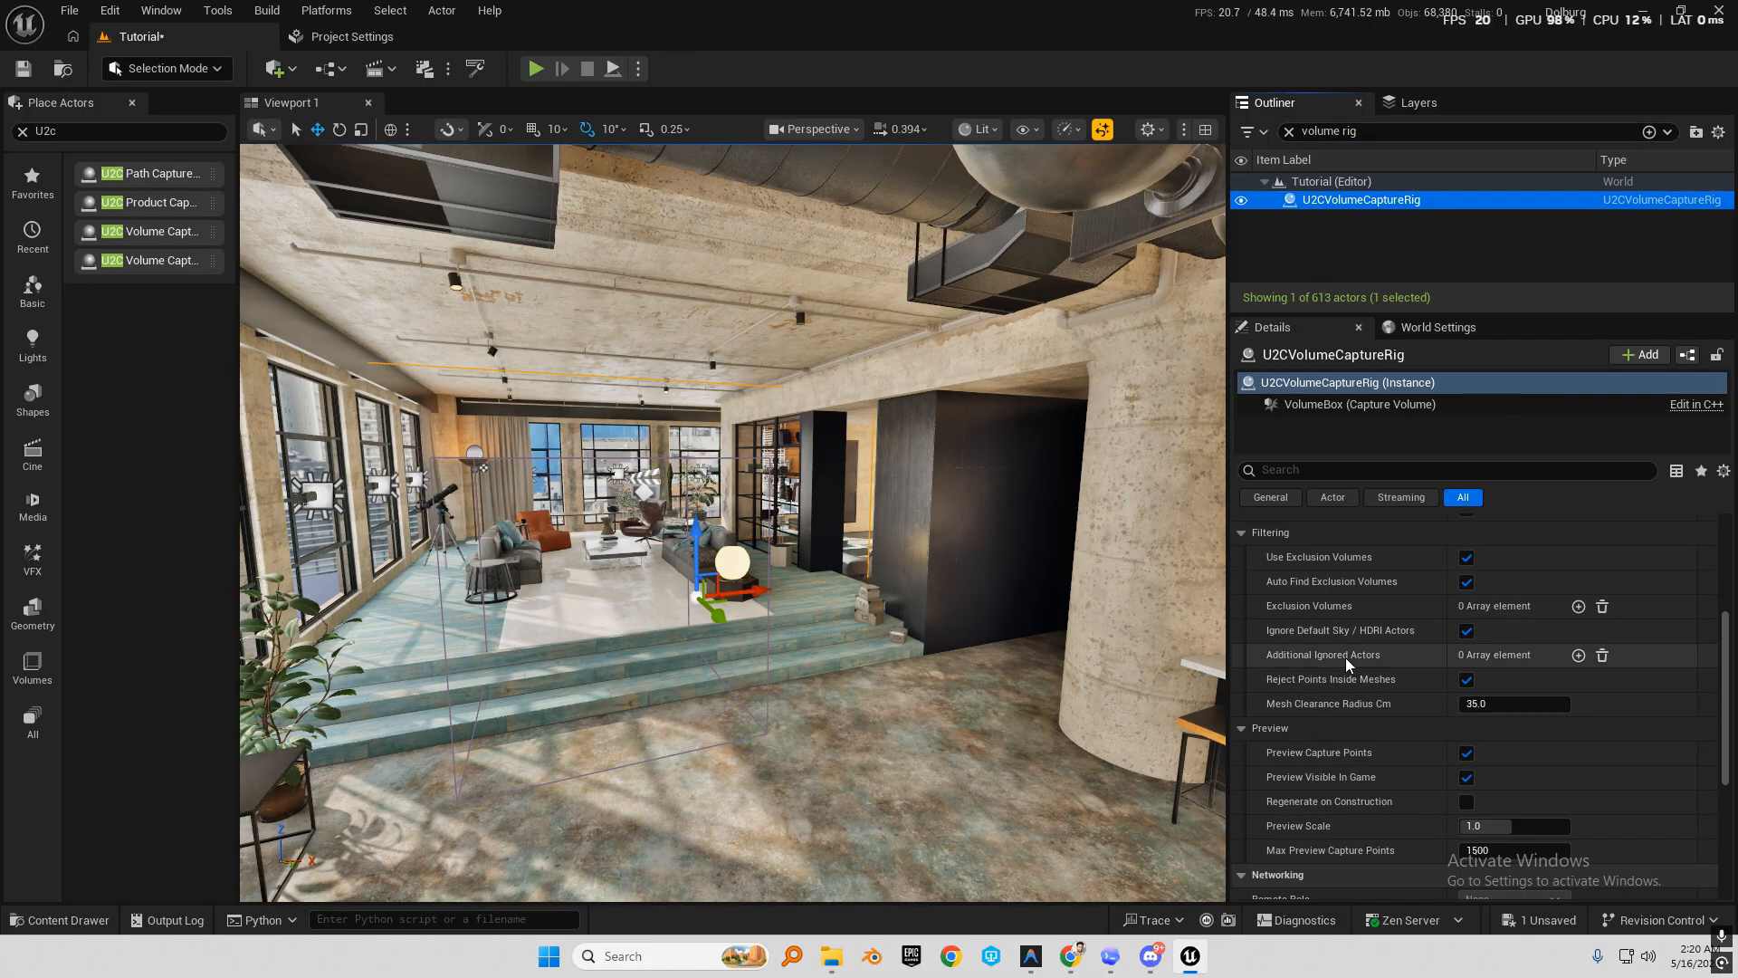
Add the backdrop mesh AI54_45_010_602 to the rig's Additional Ignored Actors and rebuild the capture point preview.
click(1579, 656)
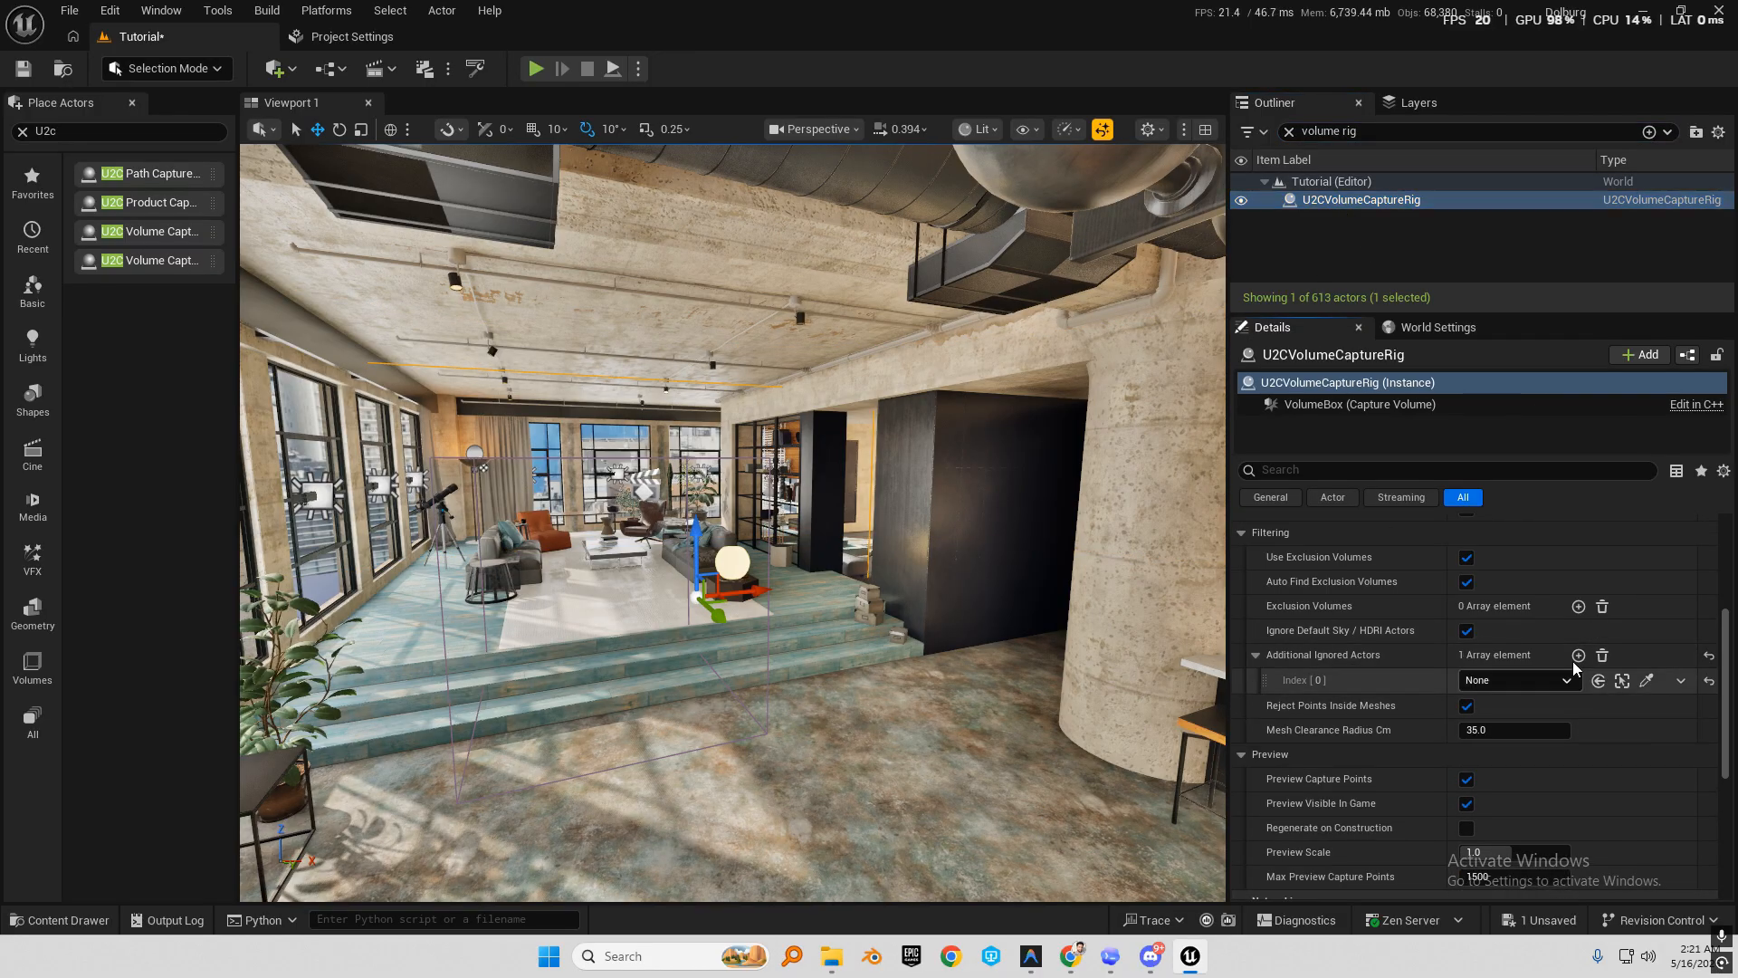
click(1646, 681)
right_drag(724, 543, 543, 538)
key(a)
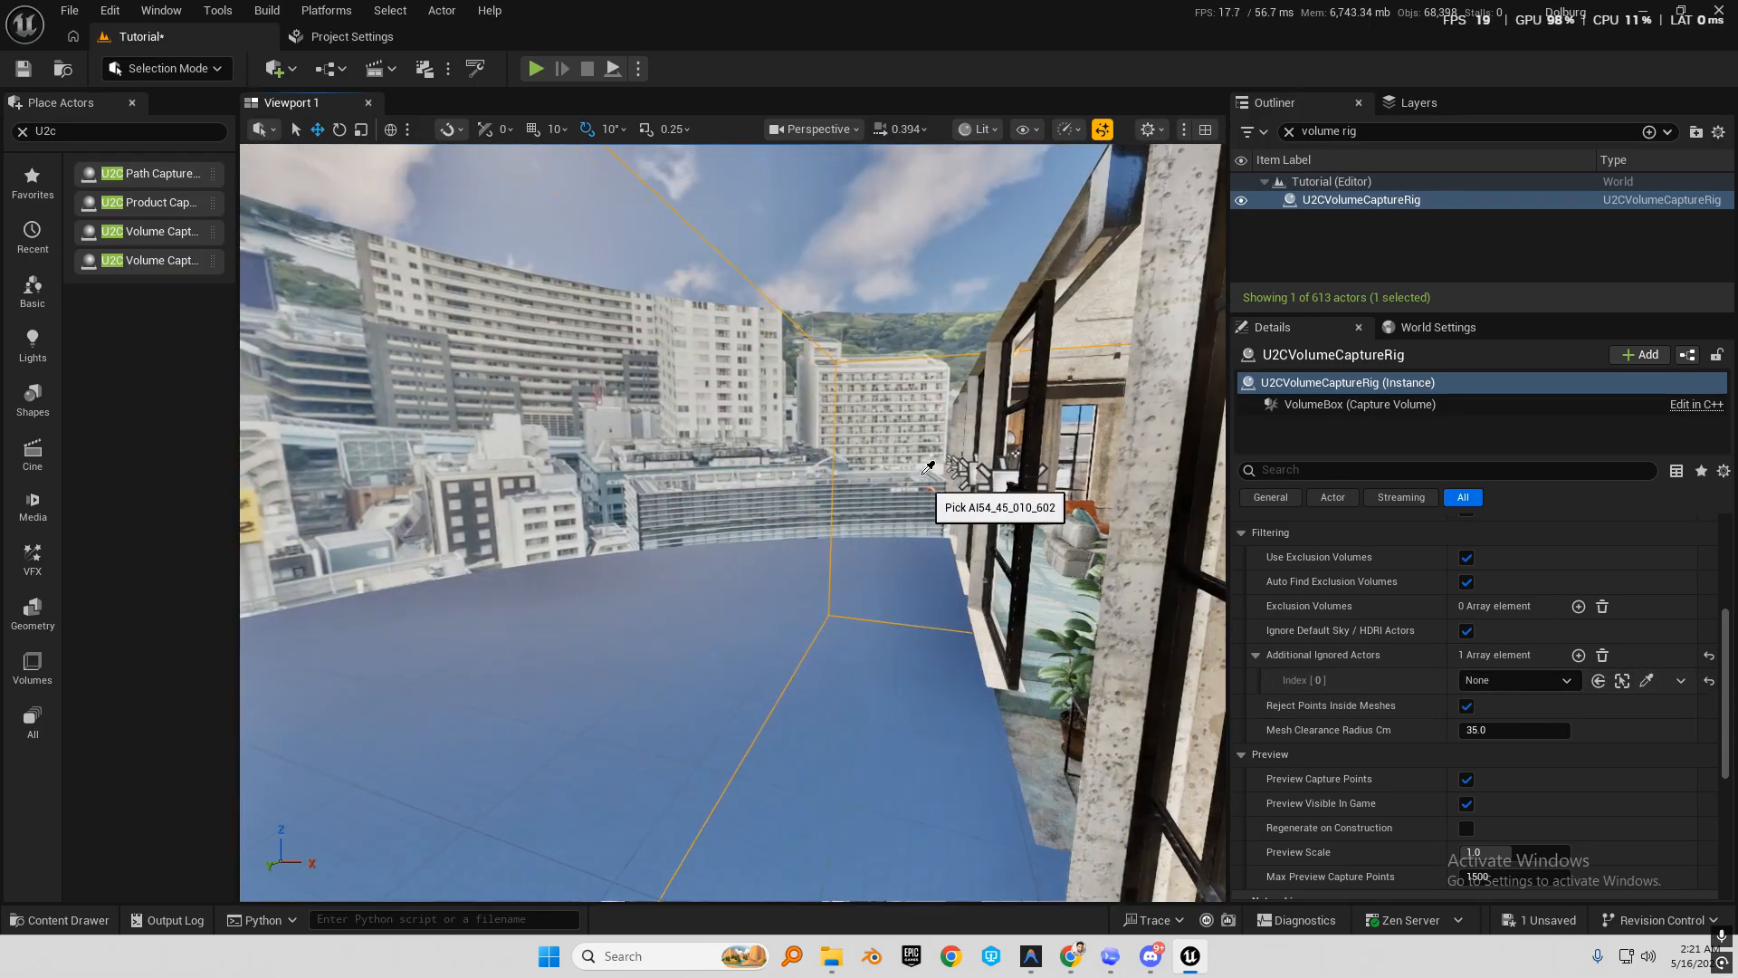
key(d)
right_drag(854, 446, 831, 439)
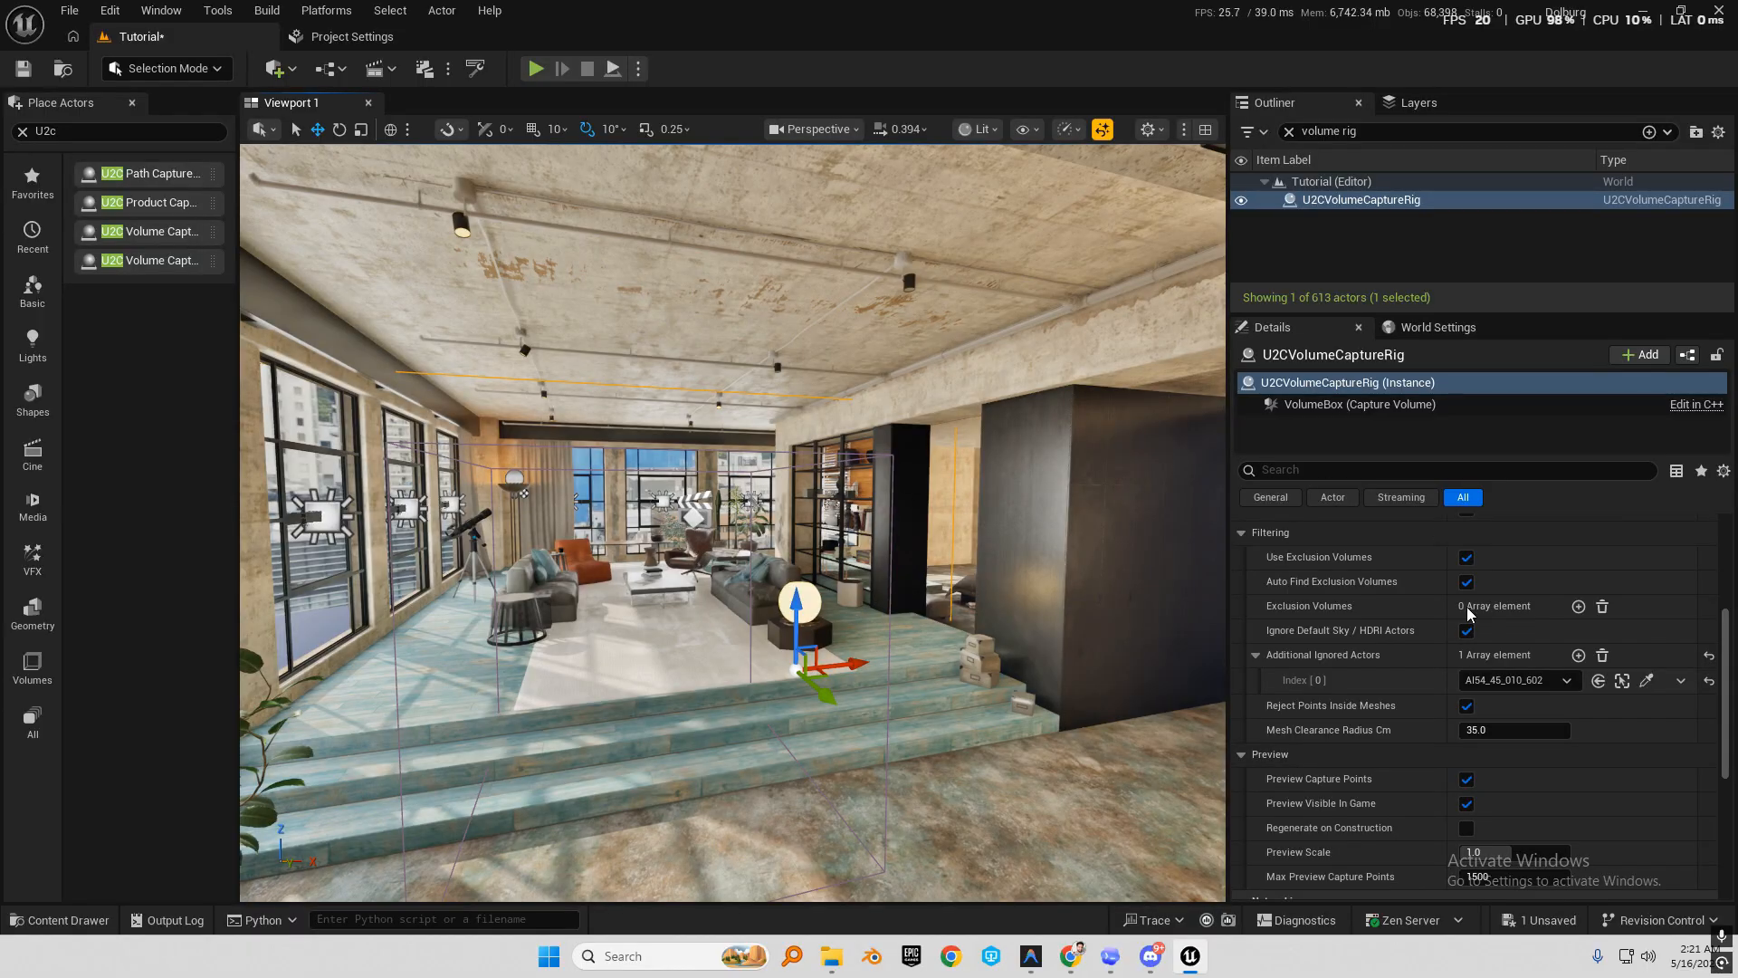
scroll(1403, 687, up, 5)
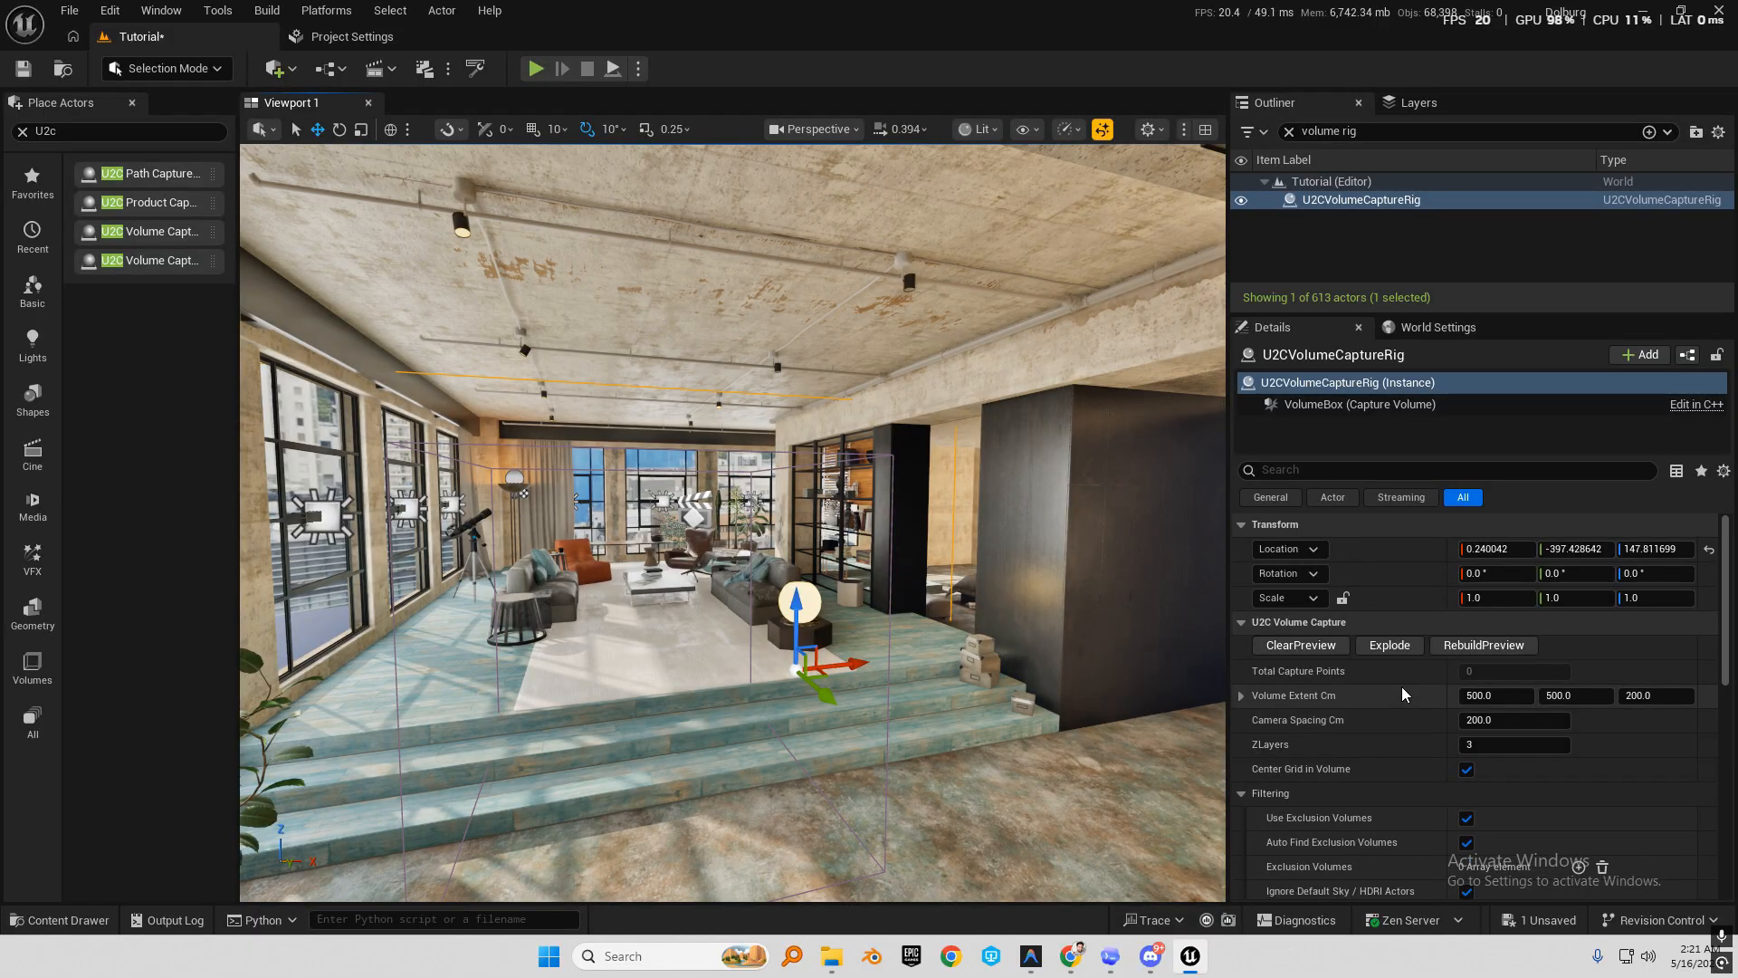
click(1483, 645)
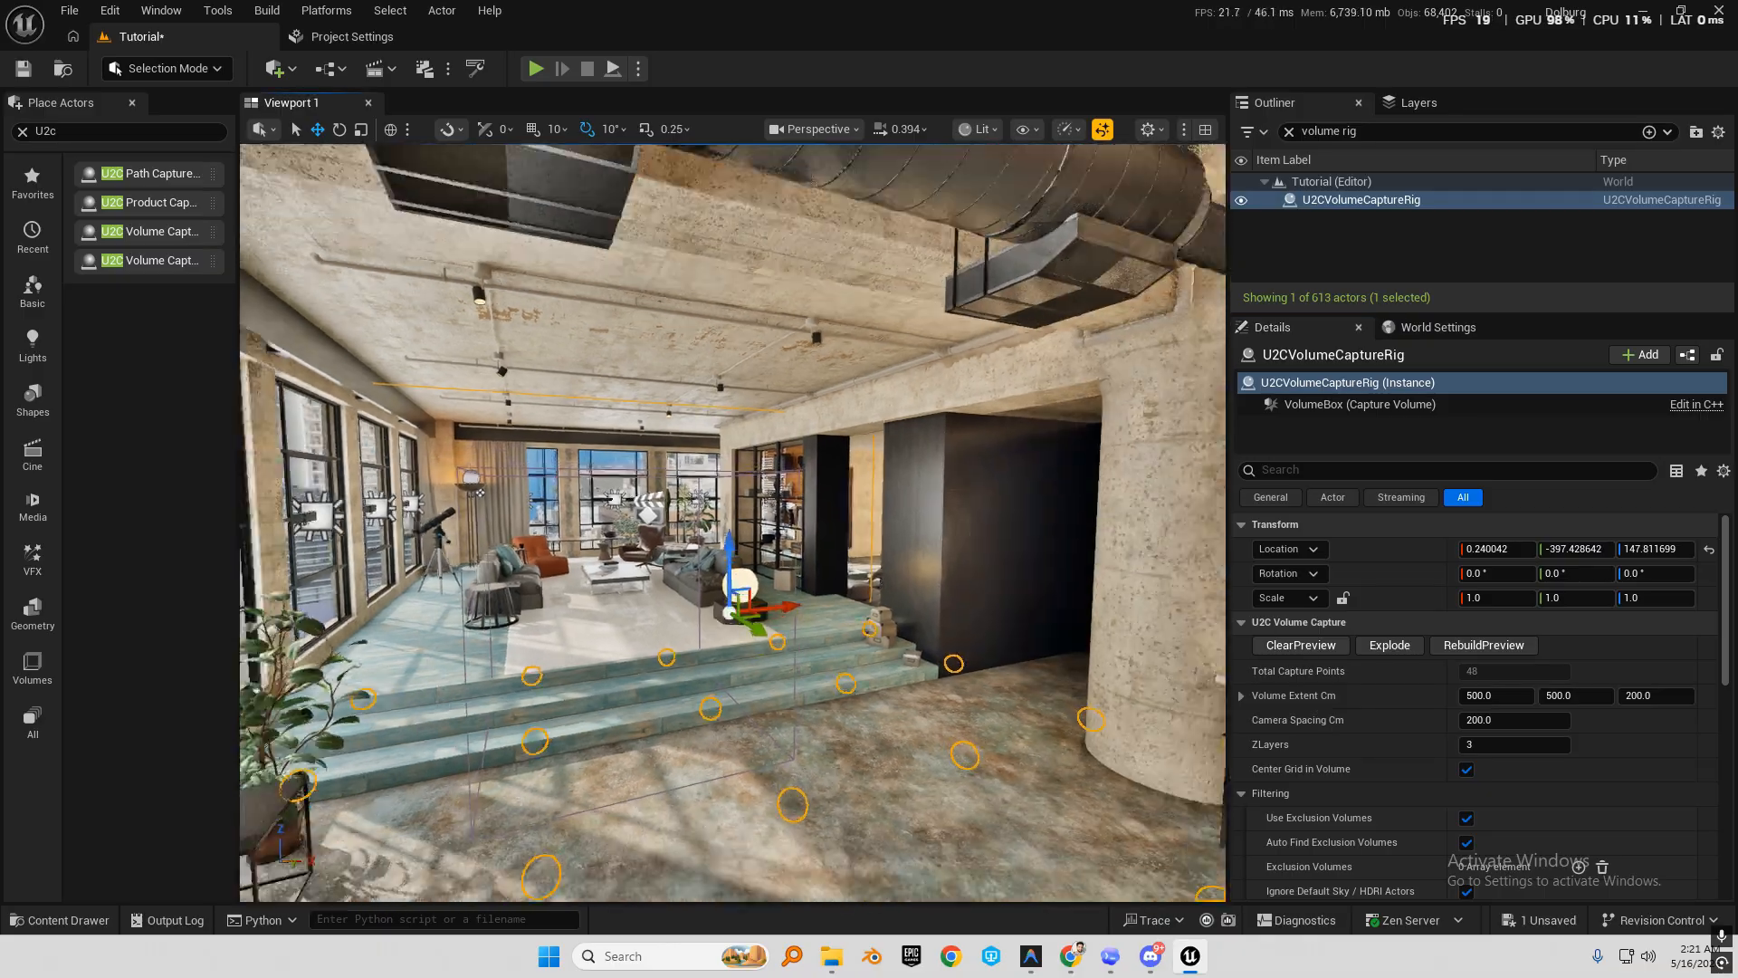
Examine how the rig's capture points are distributed across the living, dining and kitchen areas and near the windows.
key(s)
right_drag(733, 522, 683, 543)
key(a)
key(e)
key(w)
key(q)
key(e)
key(s)
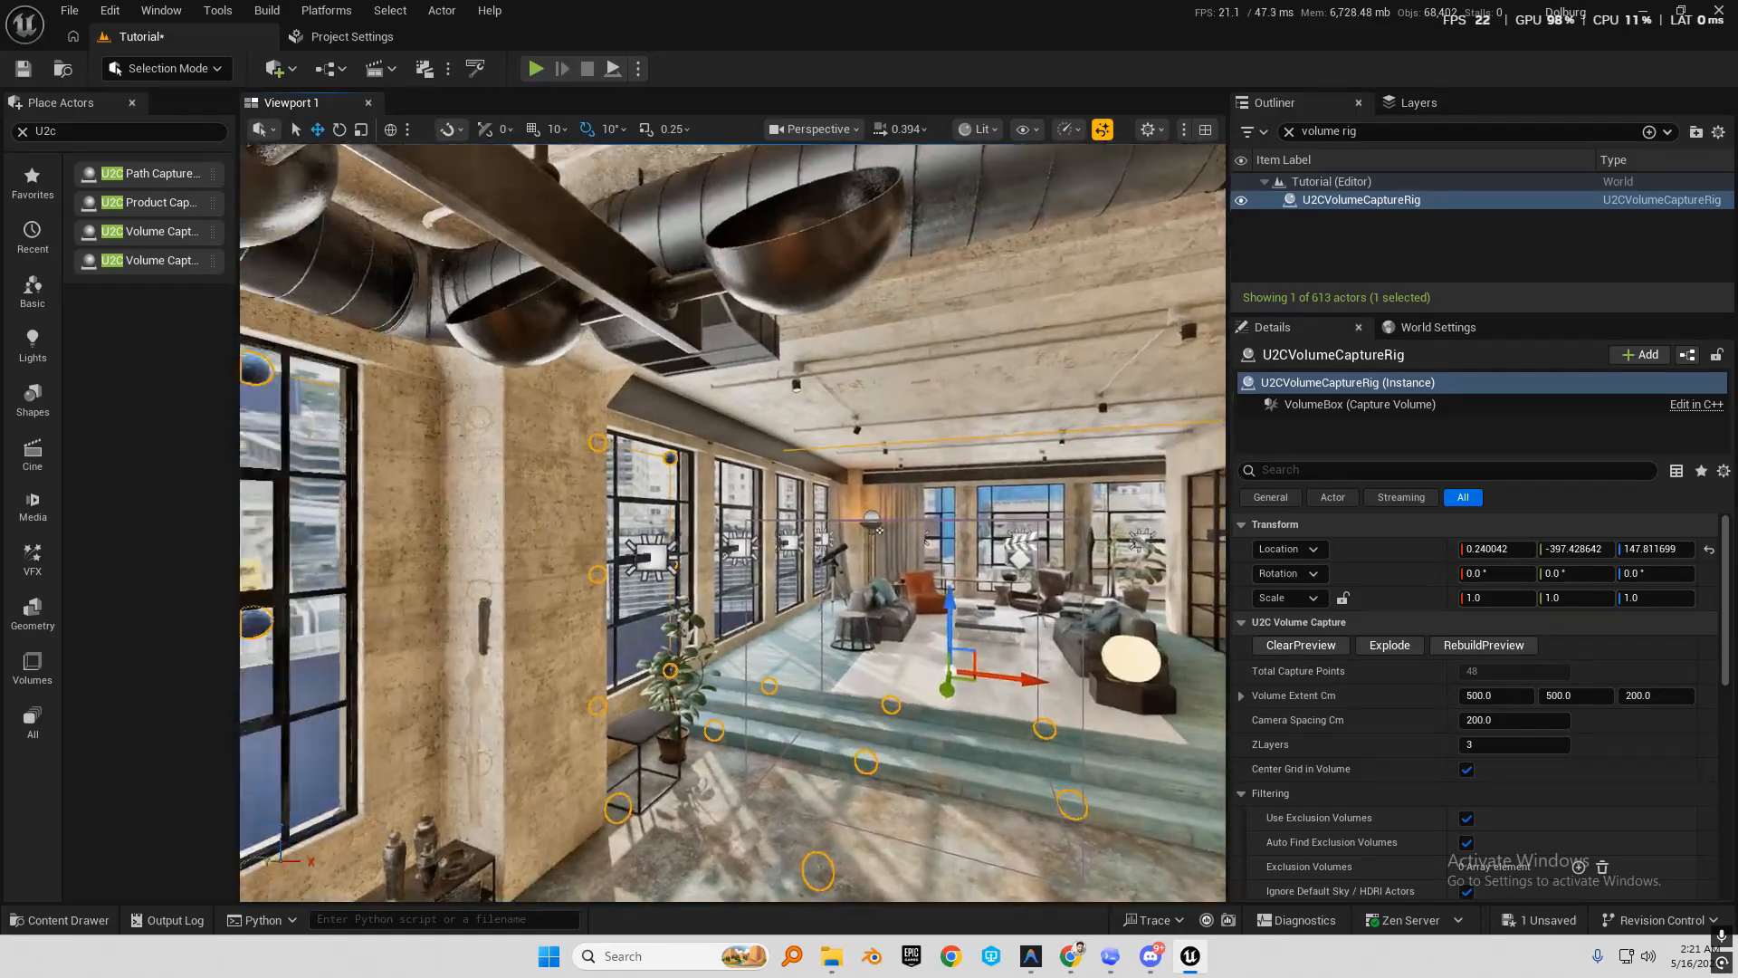
right_drag(943, 577, 652, 579)
key(s)
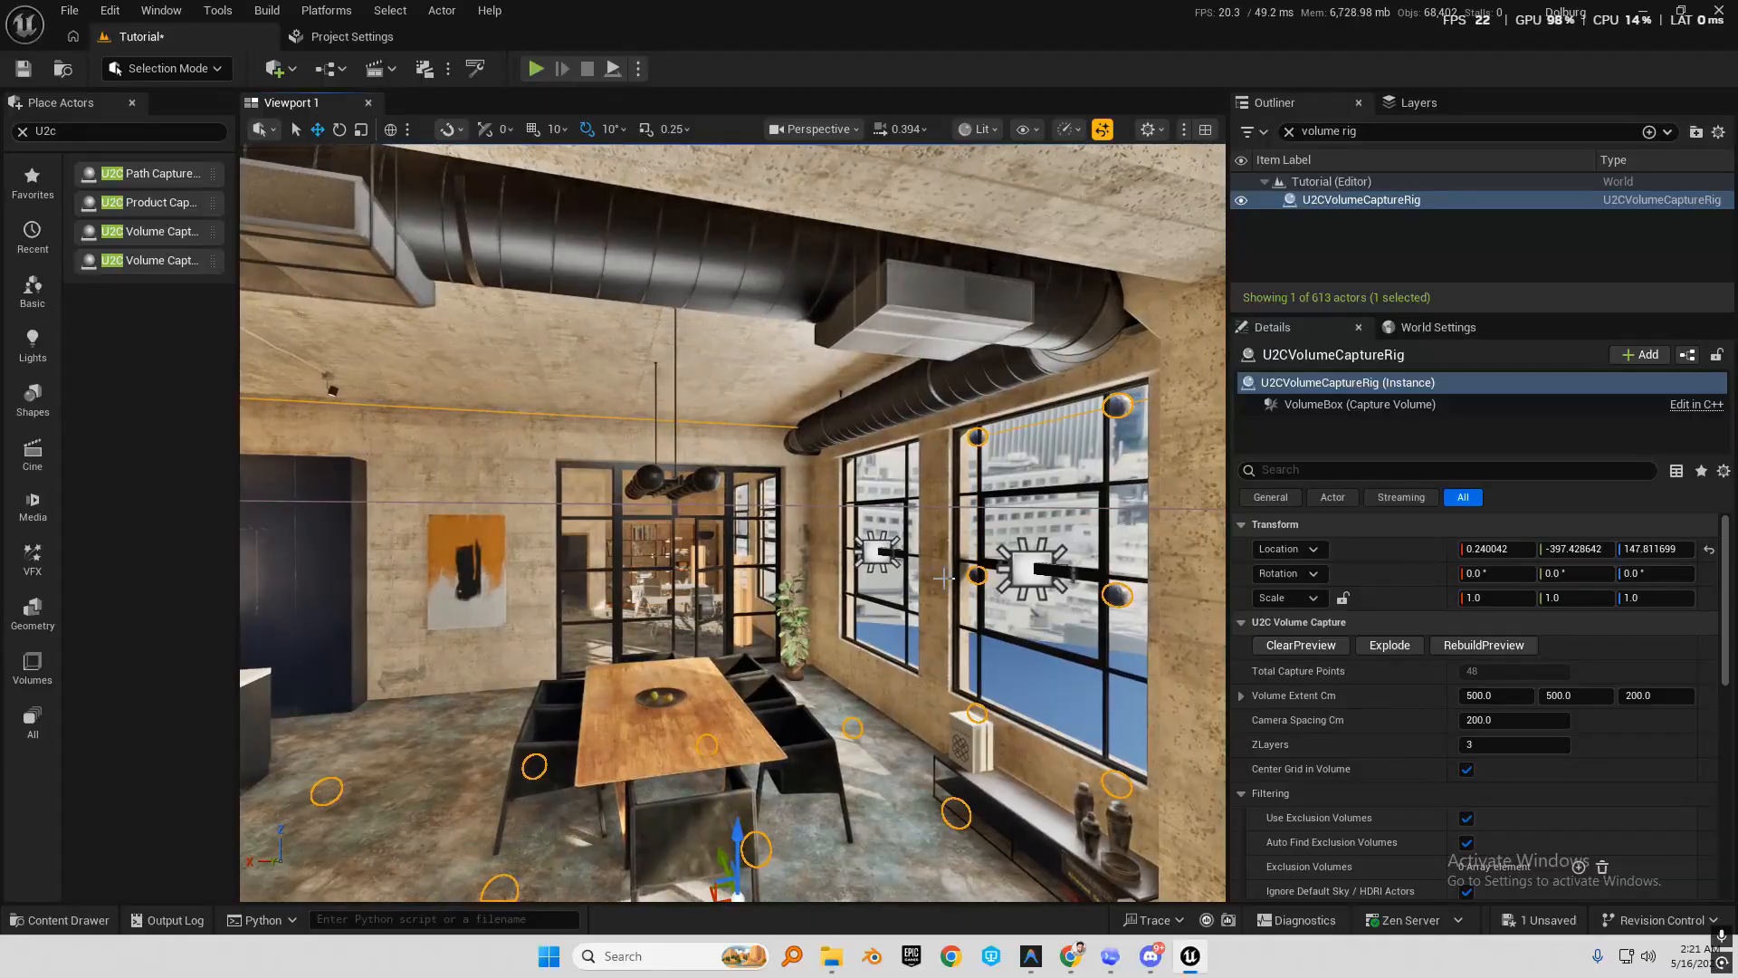
key(s)
right_drag(734, 523, 688, 516)
key(w)
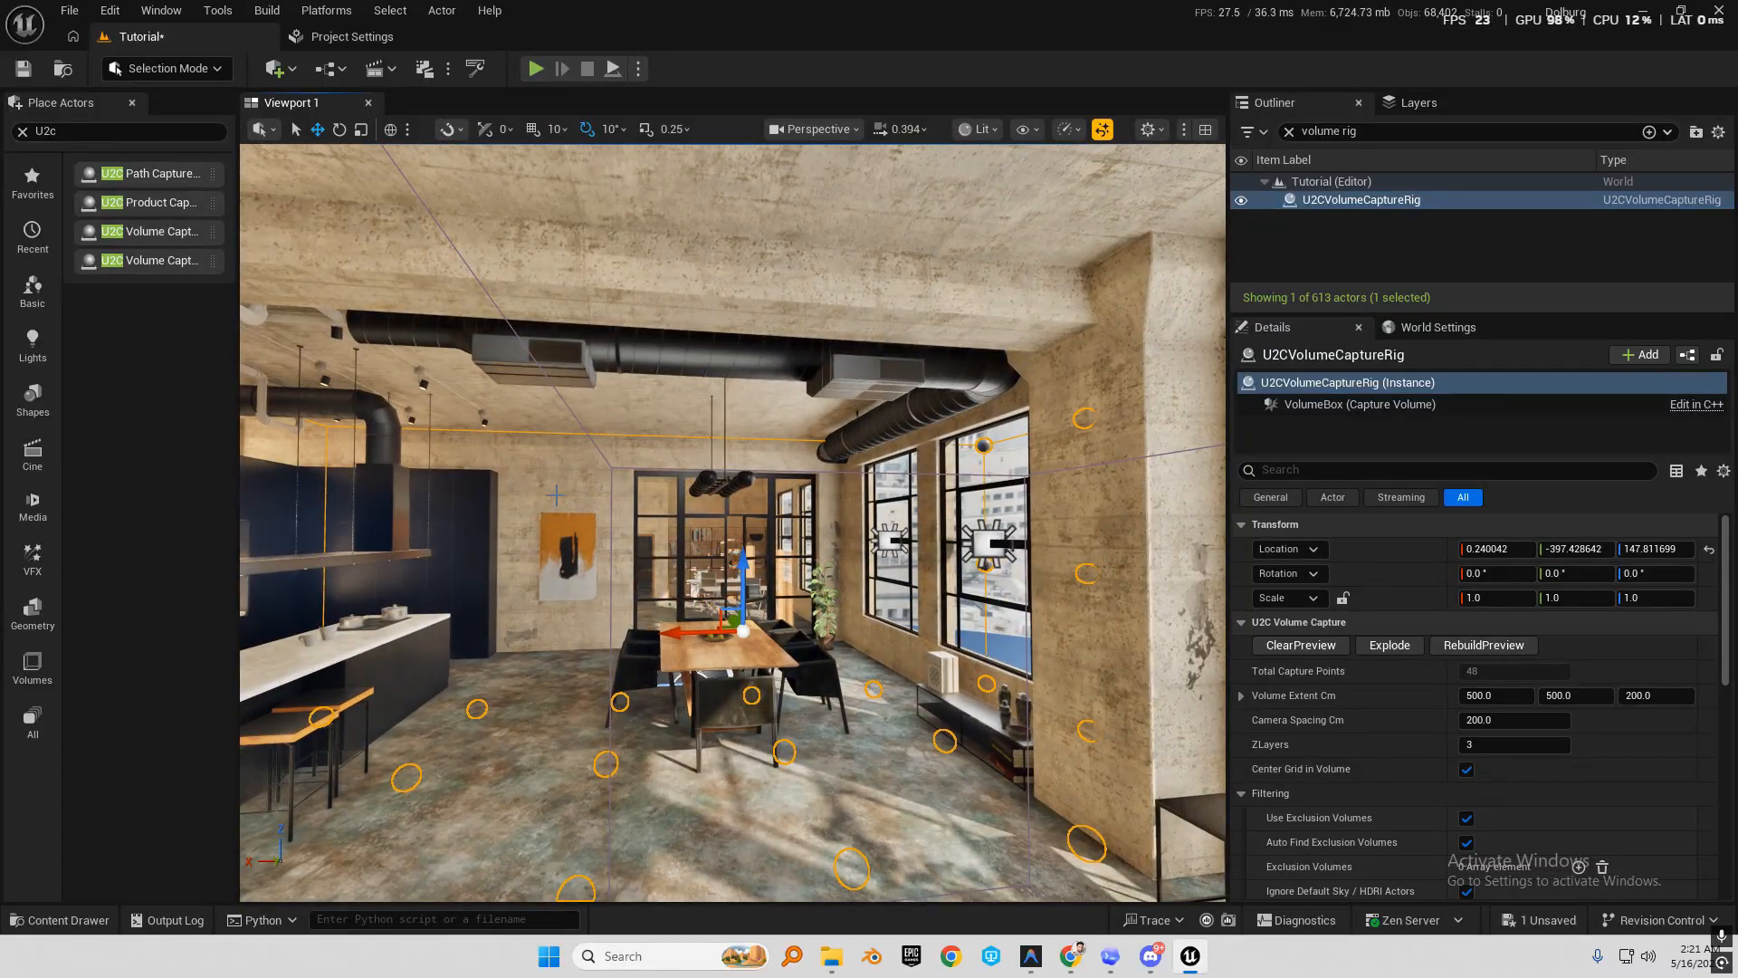
Select the concrete wall mesh AI54_010_concrete_wall_001 and lift it above the loft to about Z 828 to expose the interior.
click(556, 490)
right_drag(556, 491, 118, 552)
key(s)
scroll(99, 484, up, 2)
key(e)
key(s)
right_drag(706, 488, 909, 509)
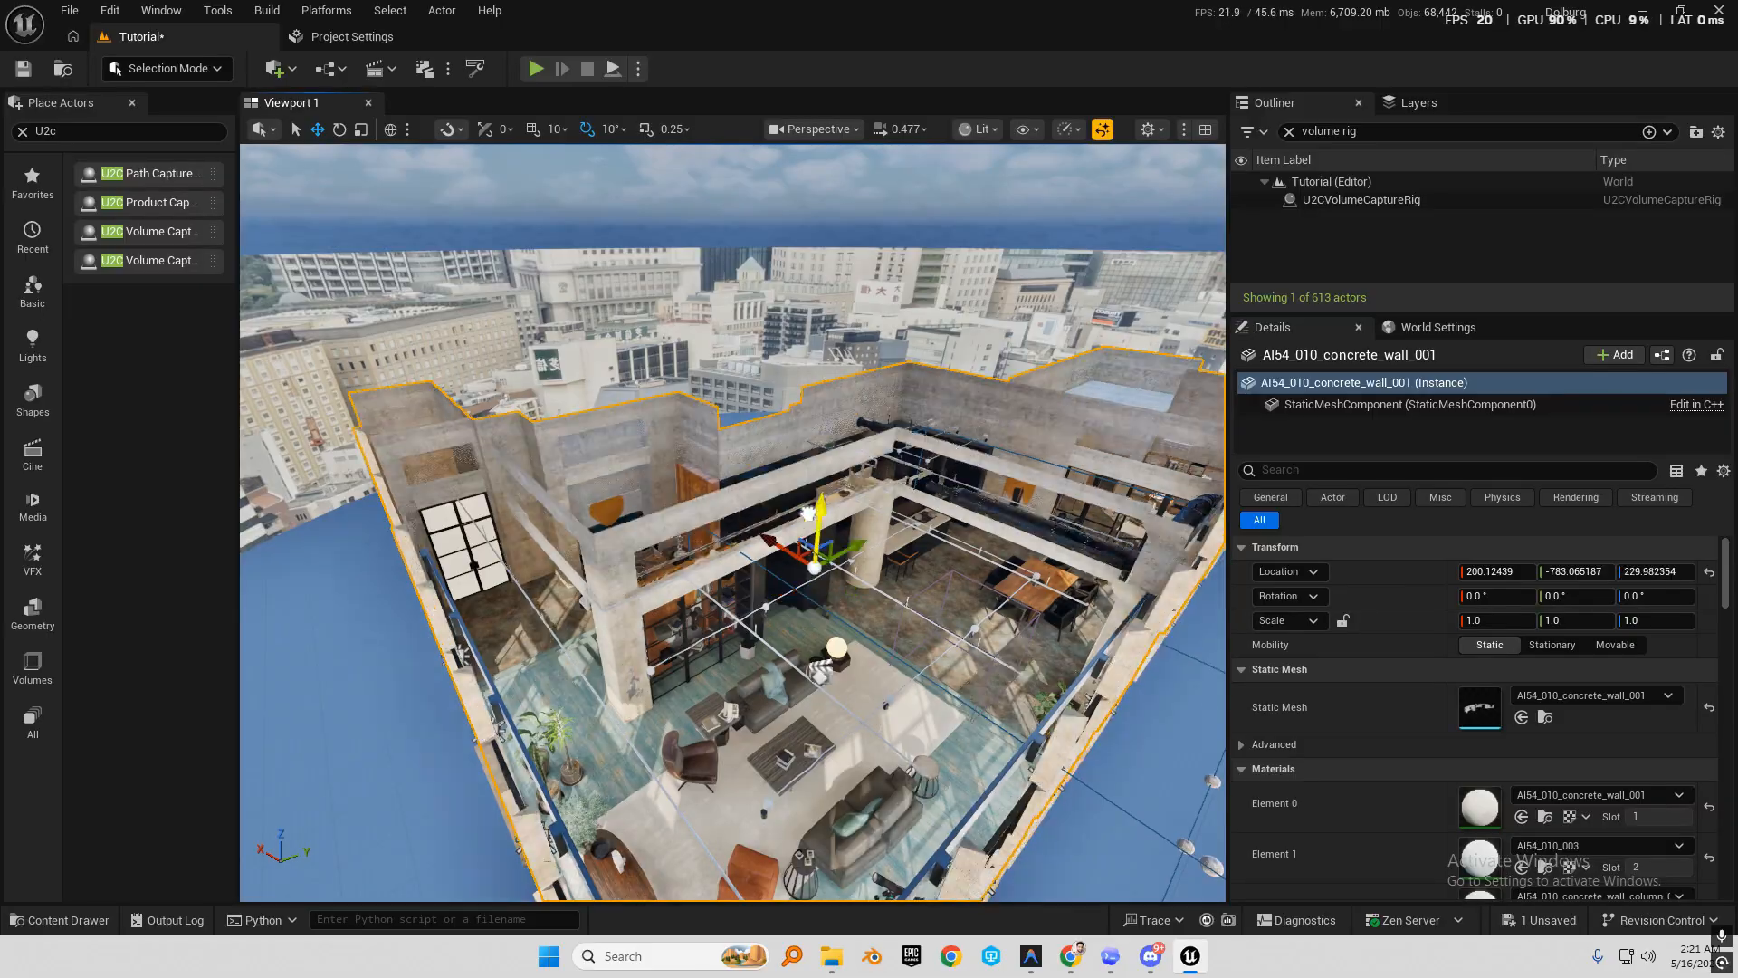
drag(809, 514, 848, 243)
key(w)
right_drag(749, 182, 874, 56)
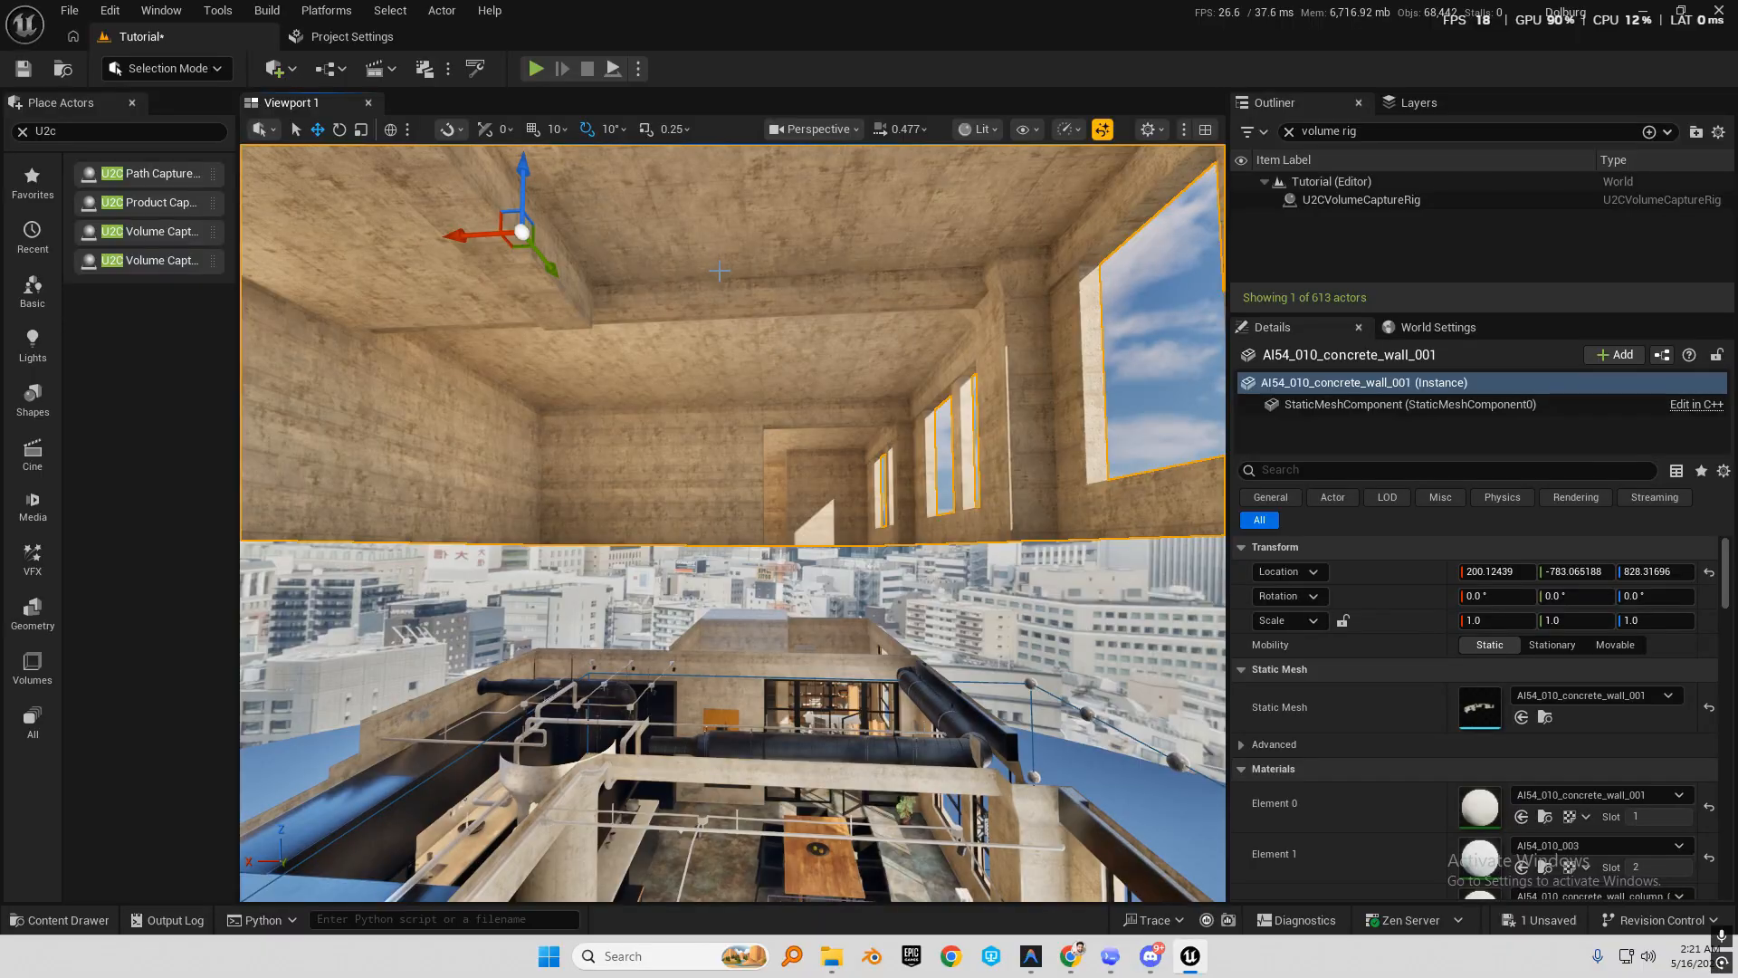
Look over the loft without the lifted wall mesh and undo the wall's move.
right_drag(668, 428, 700, 336)
key(q)
key(e)
key(q)
key(e)
key(w)
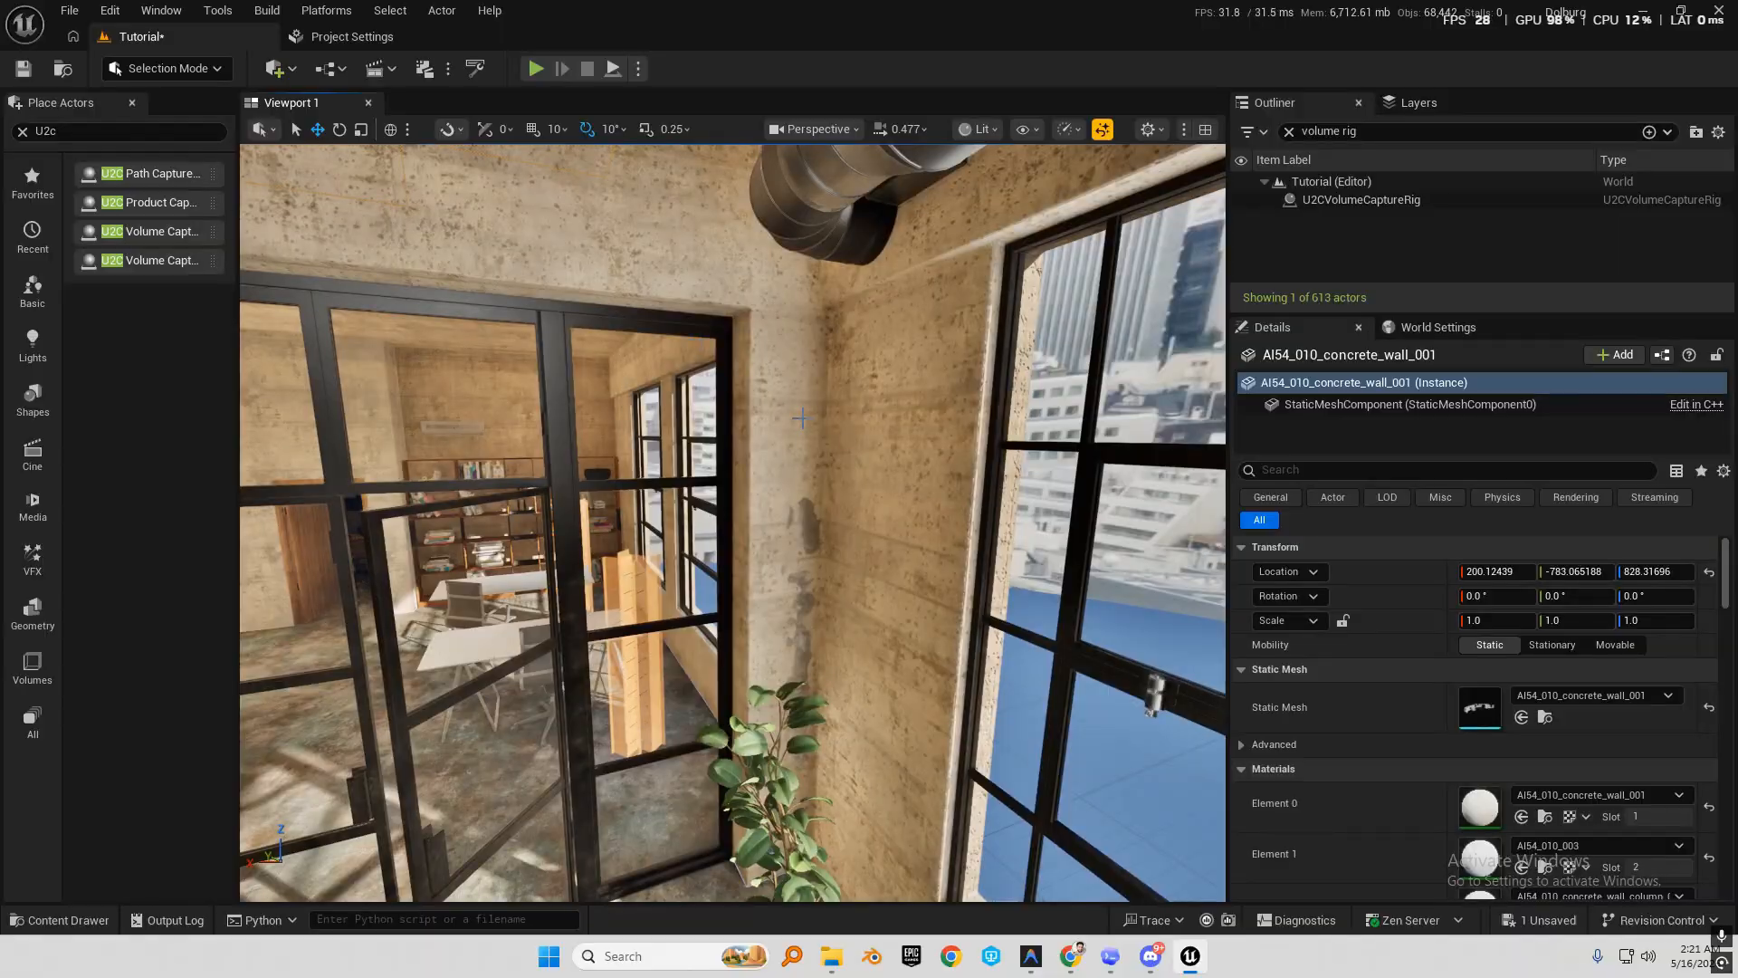
key(ctrl+z)
right_drag(801, 419, 800, 443)
key(w)
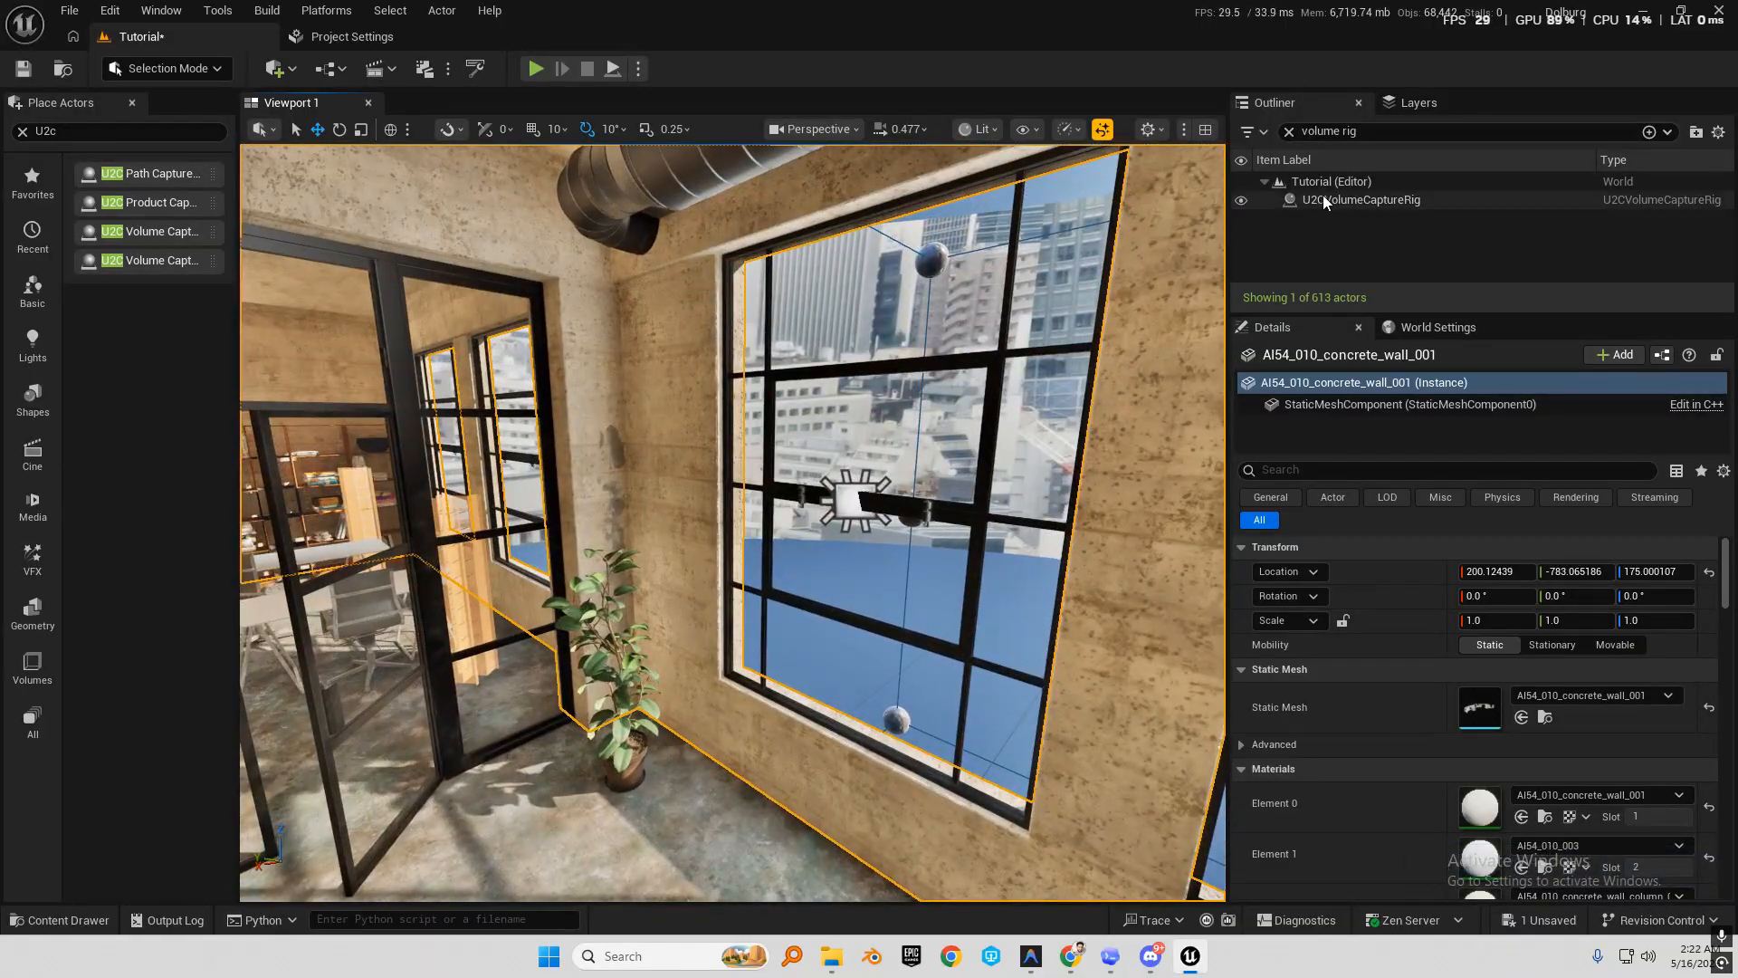
Select the volume capture rig and add two more empty entries to its Additional Ignored Actors.
click(1323, 201)
key(f)
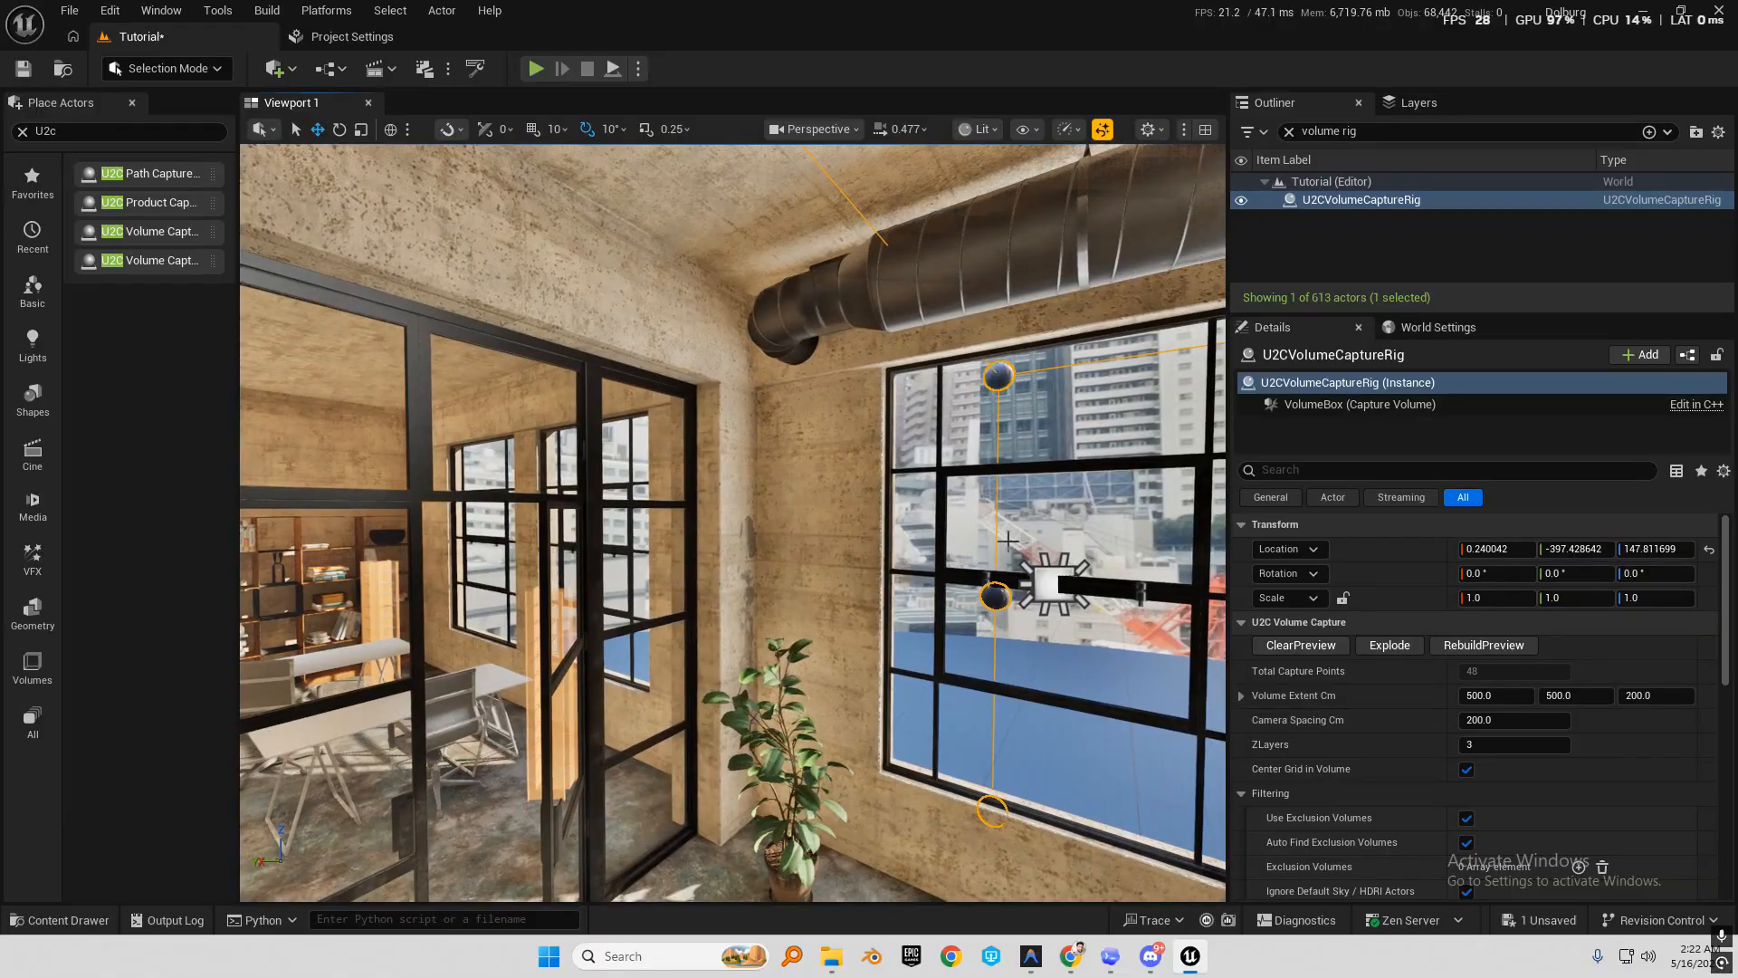
scroll(1353, 789, down, 5)
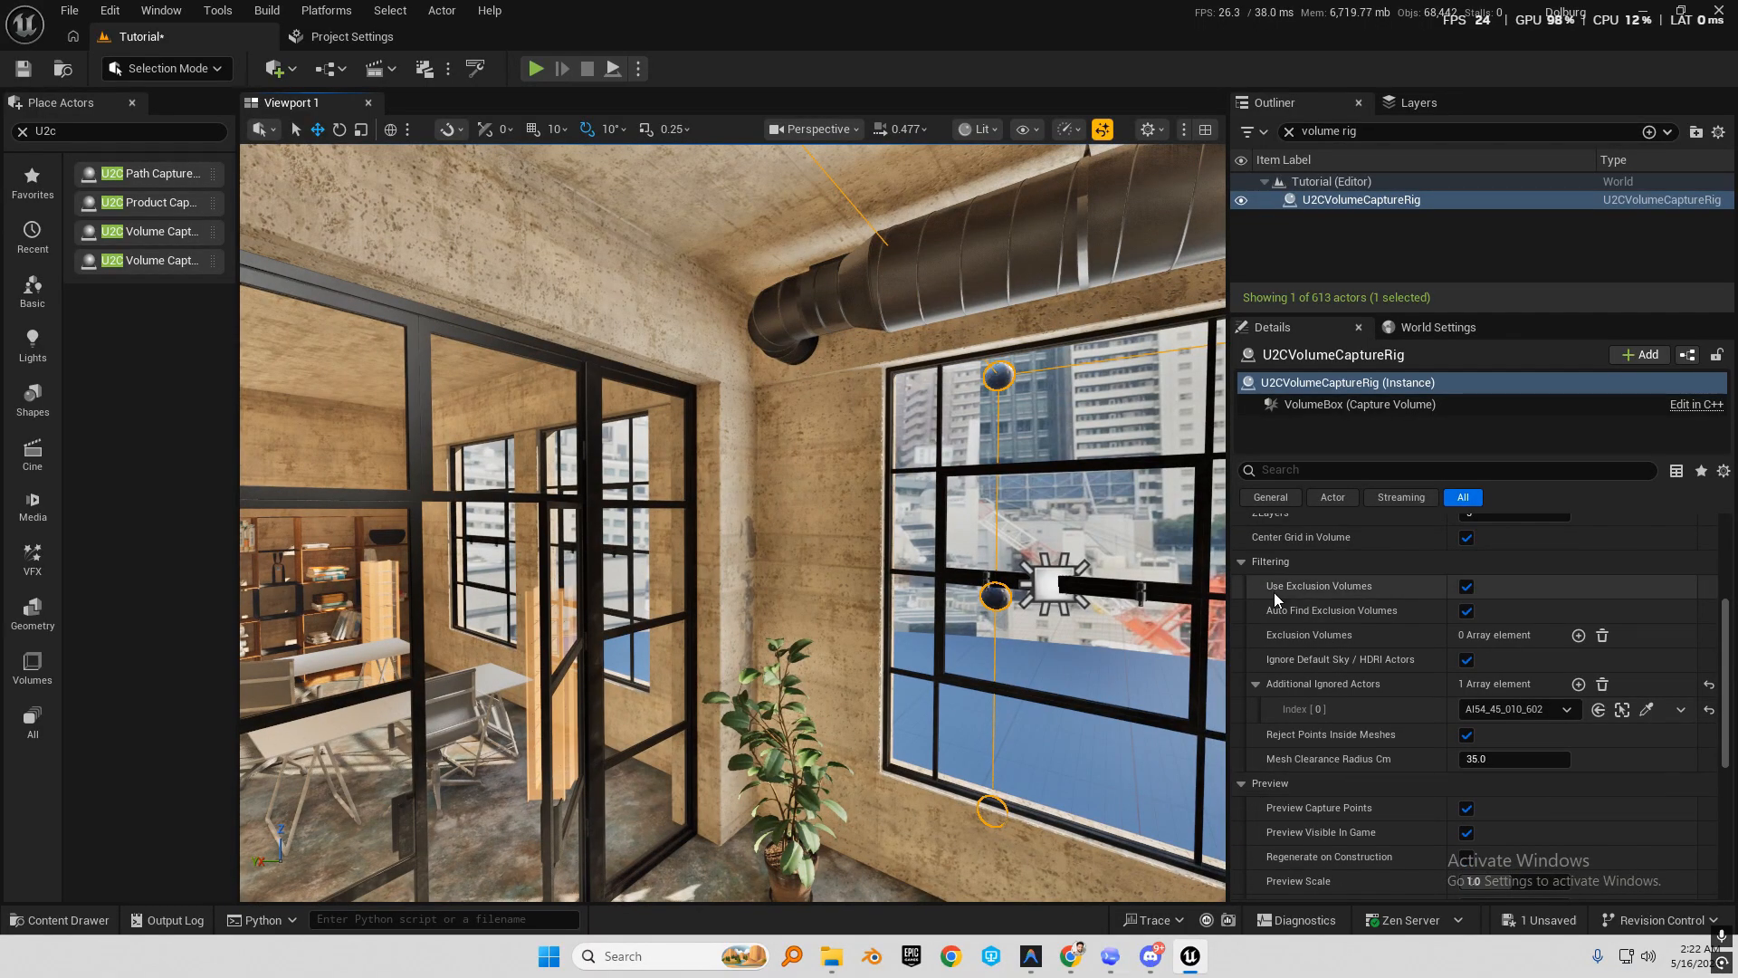
click(1582, 690)
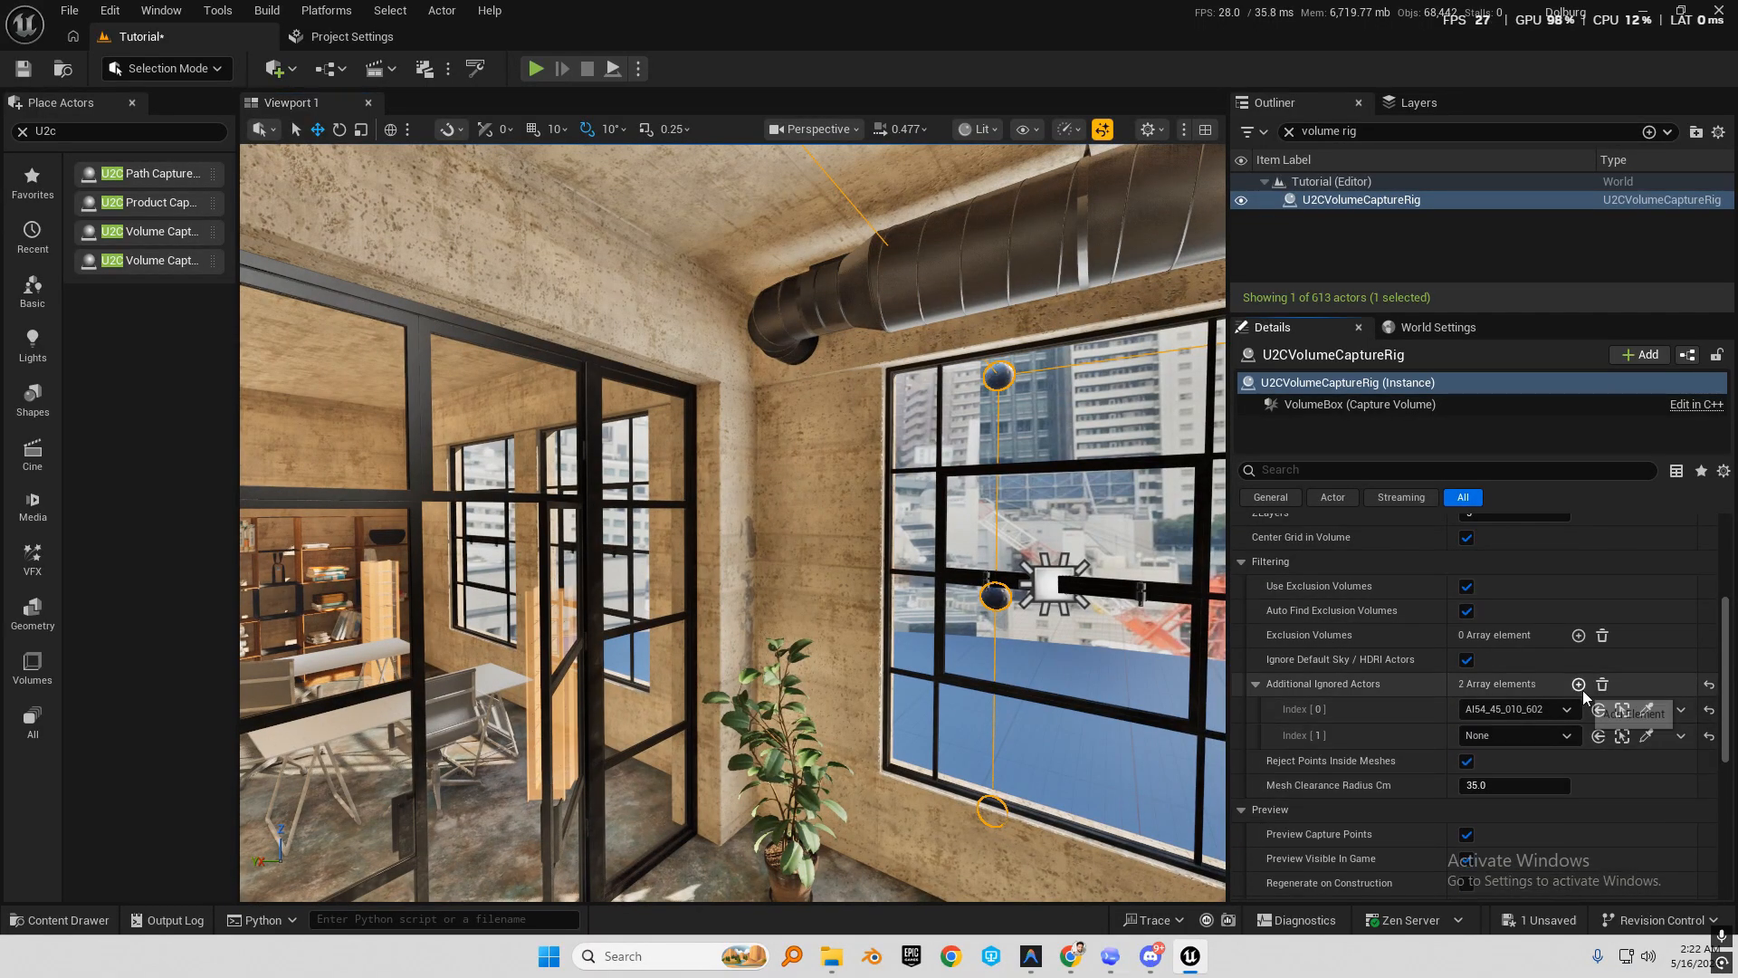
click(1580, 685)
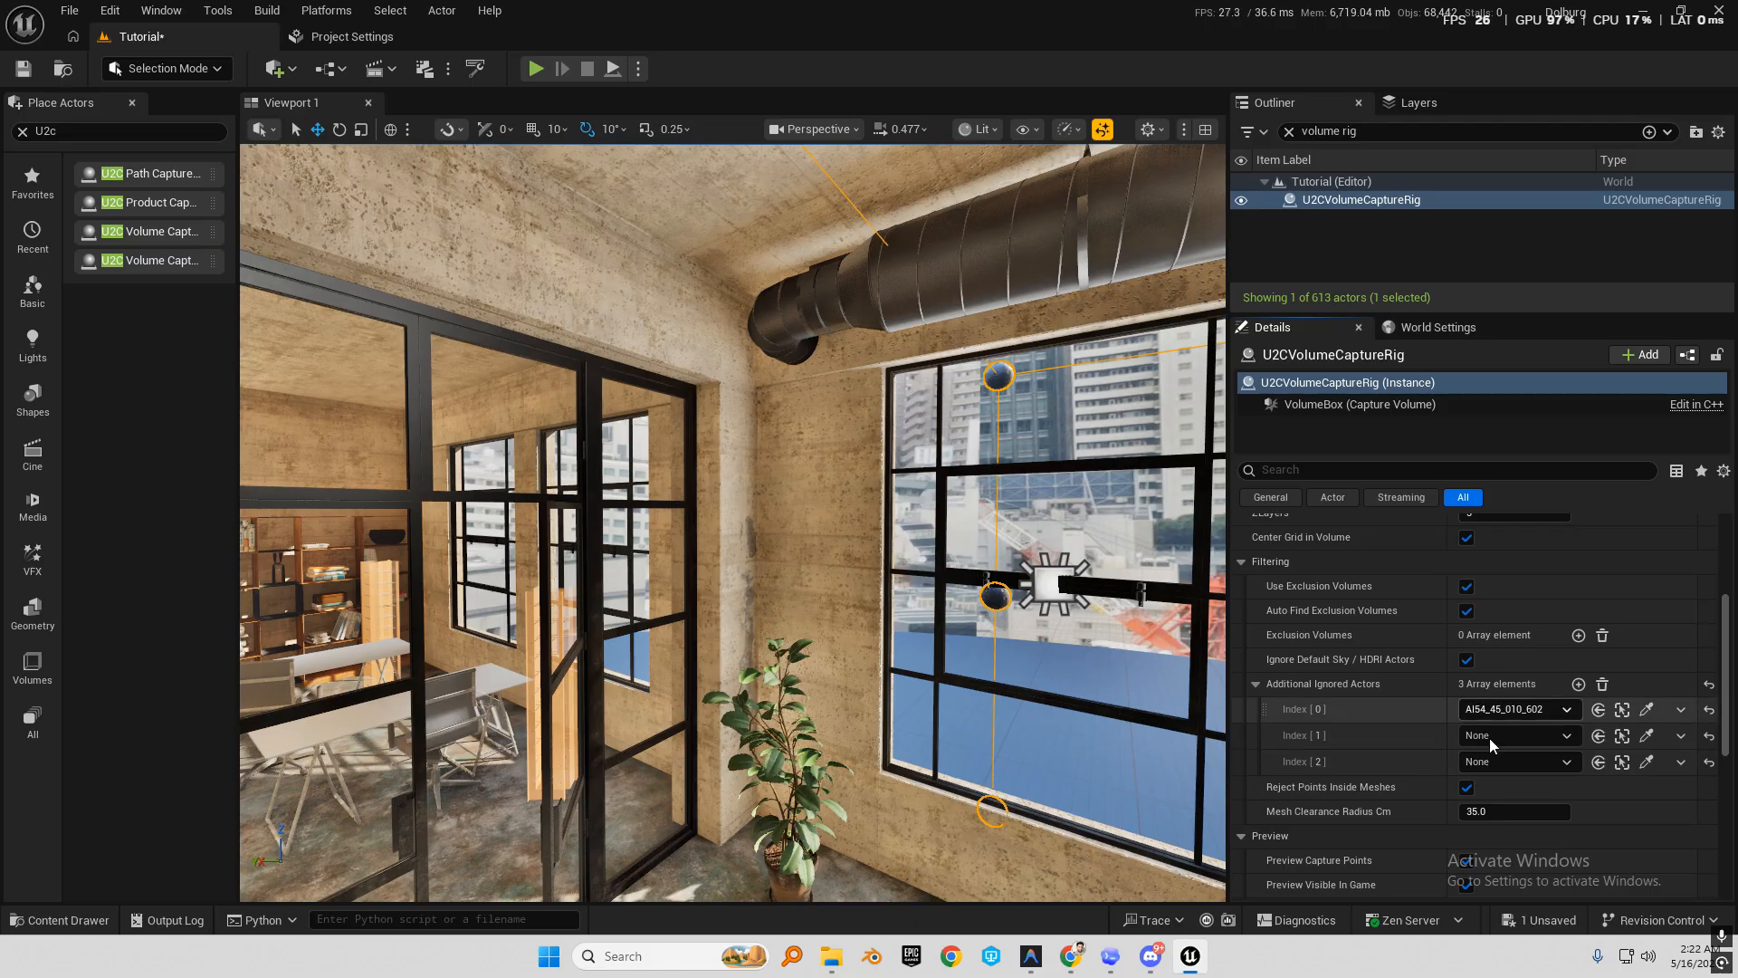
Set Index 1 of the rig's Additional Ignored Actors to the concrete wall mesh beside the window.
click(1647, 735)
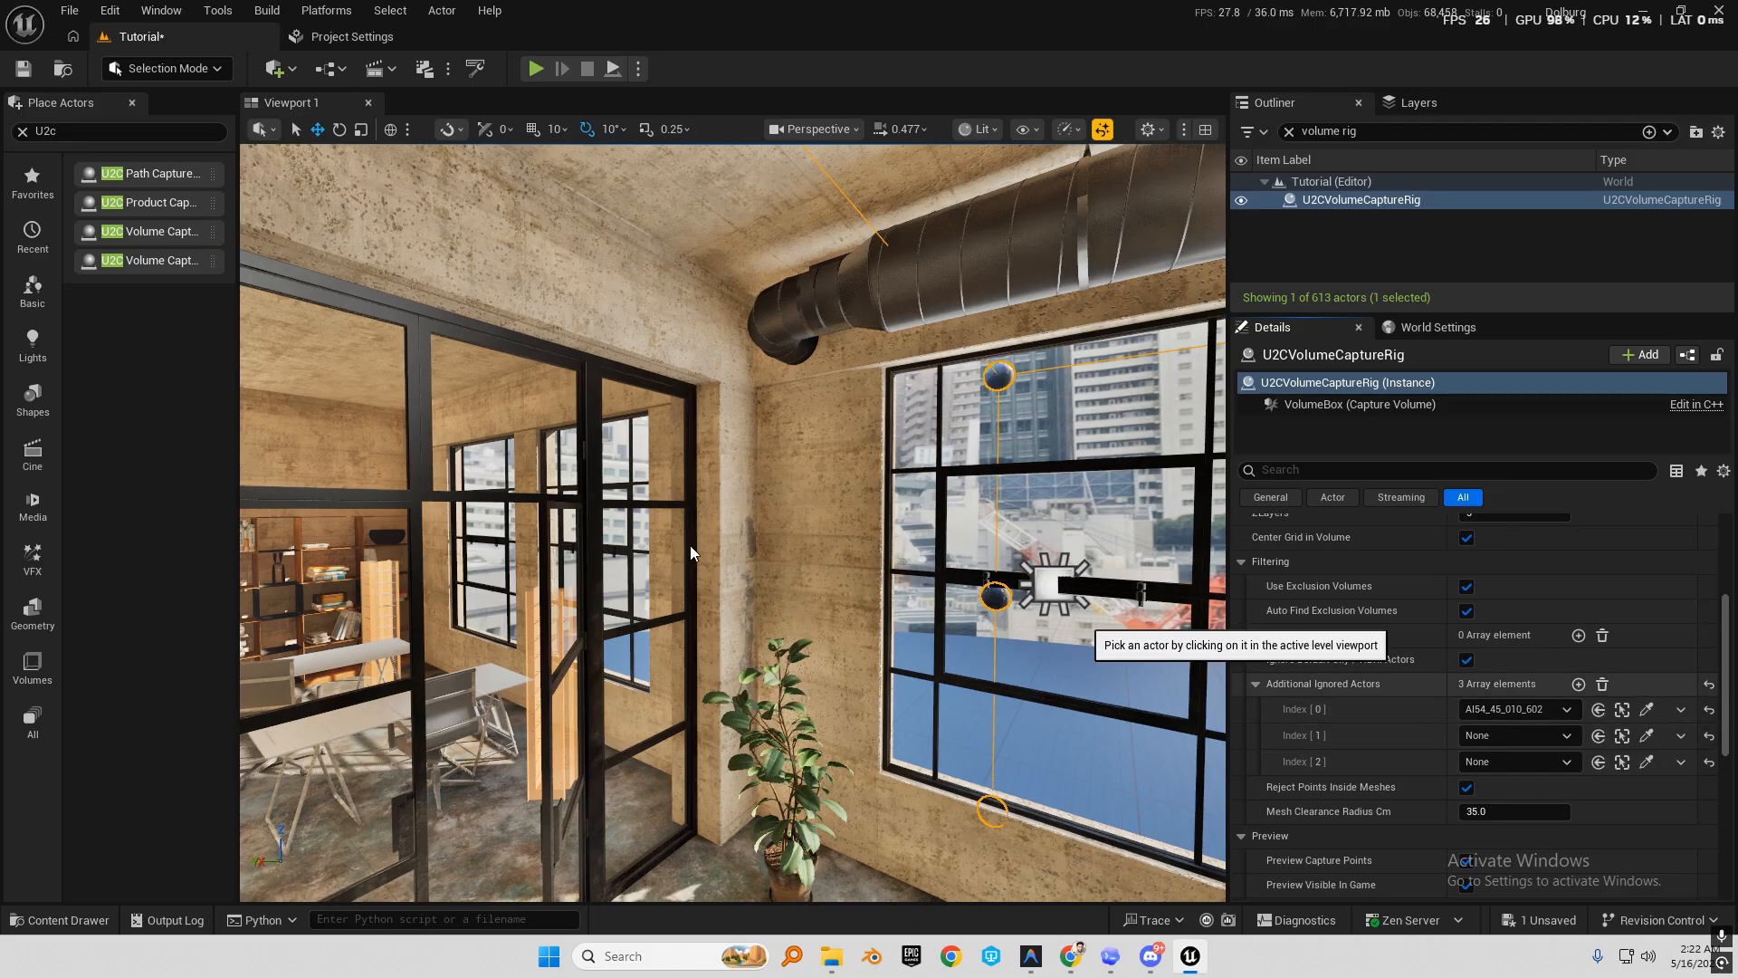
click(794, 510)
click(839, 552)
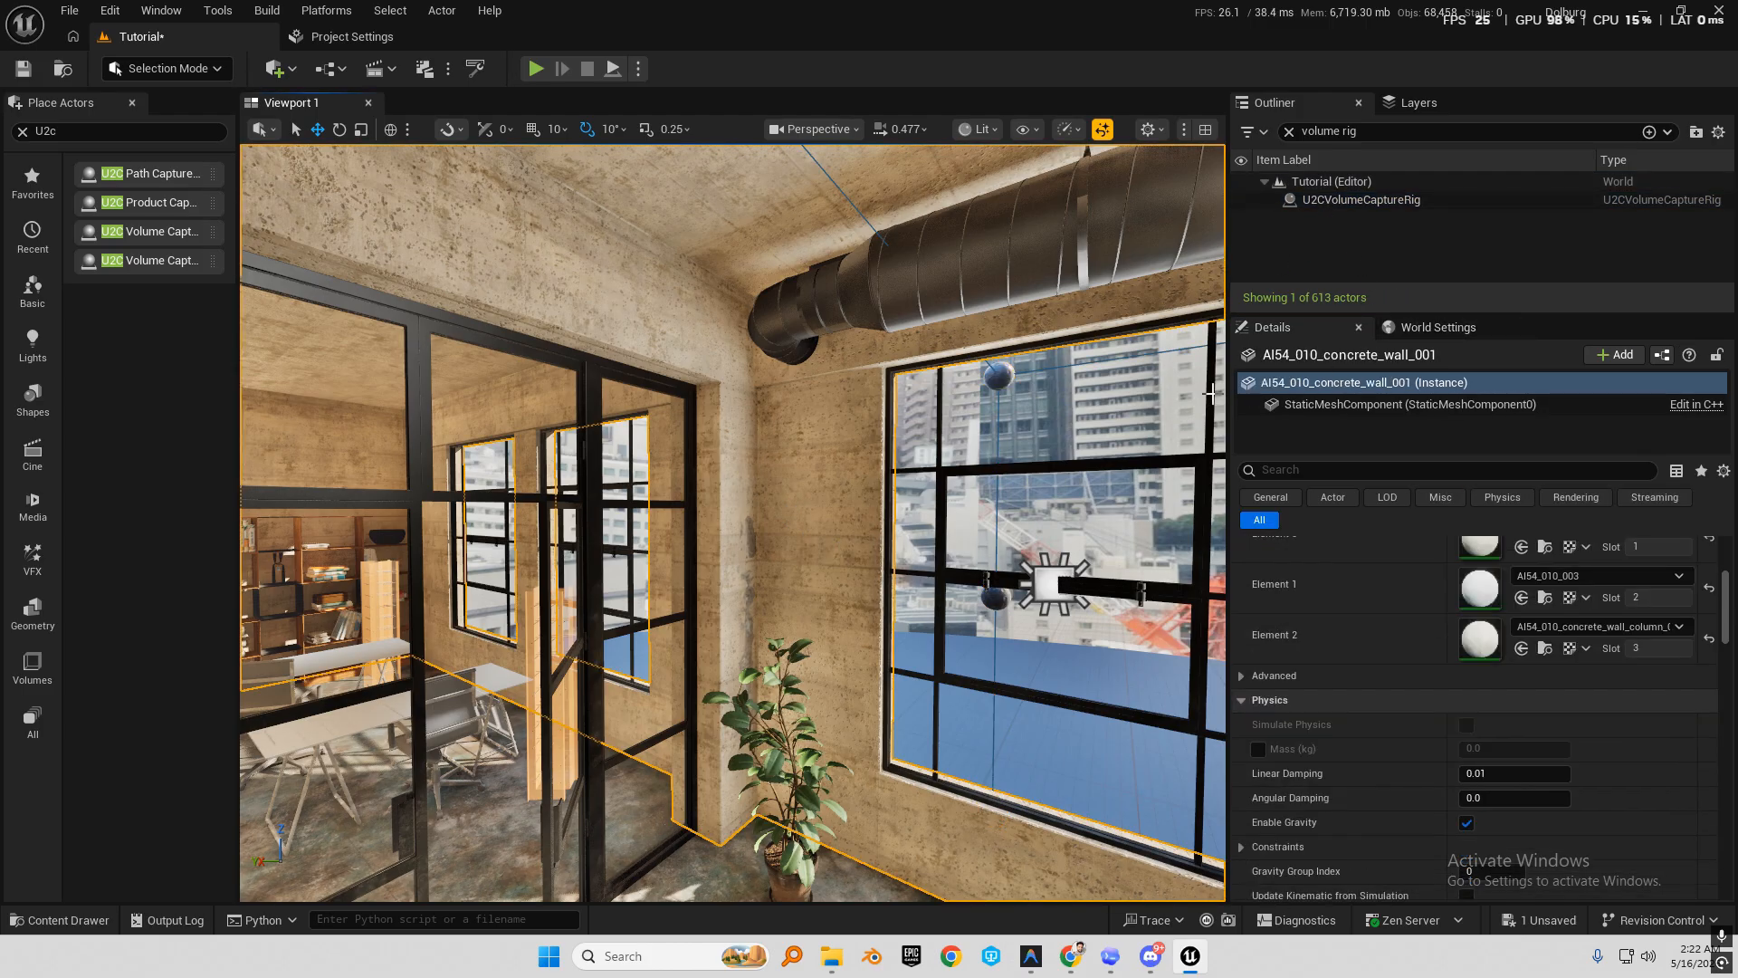
mouse_move(670, 449)
right_down()
mouse_move(731, 443)
mouse_move(670, 449)
right_up()
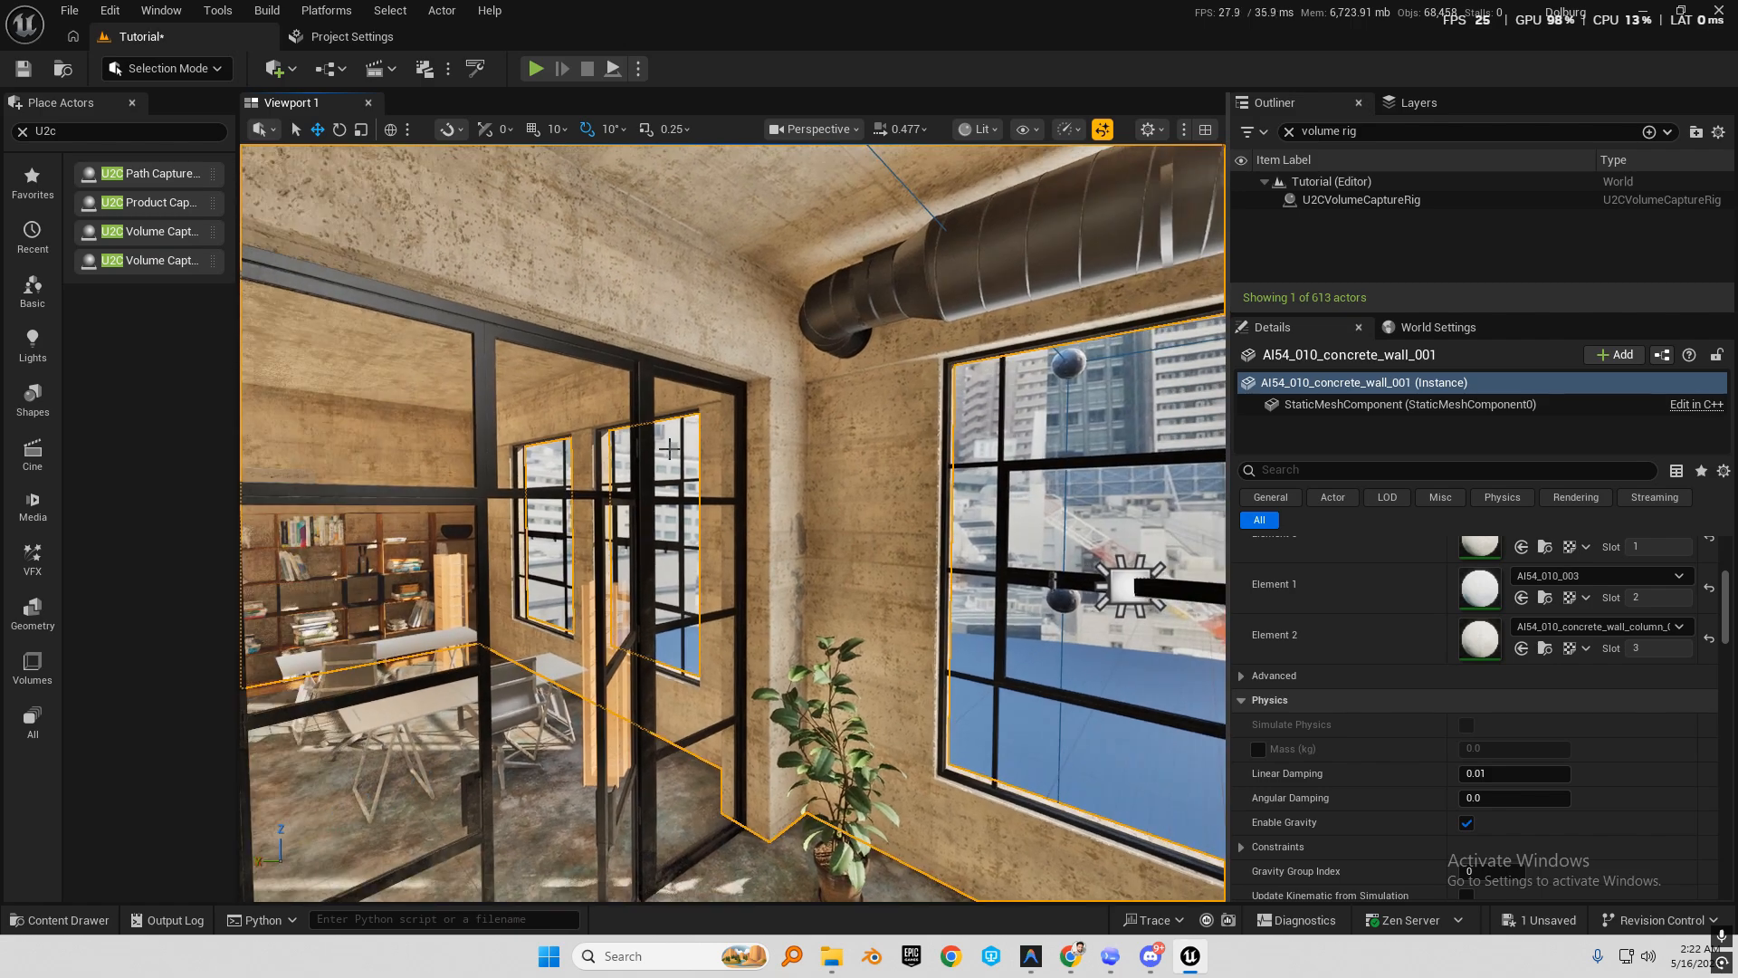
key(Escape)
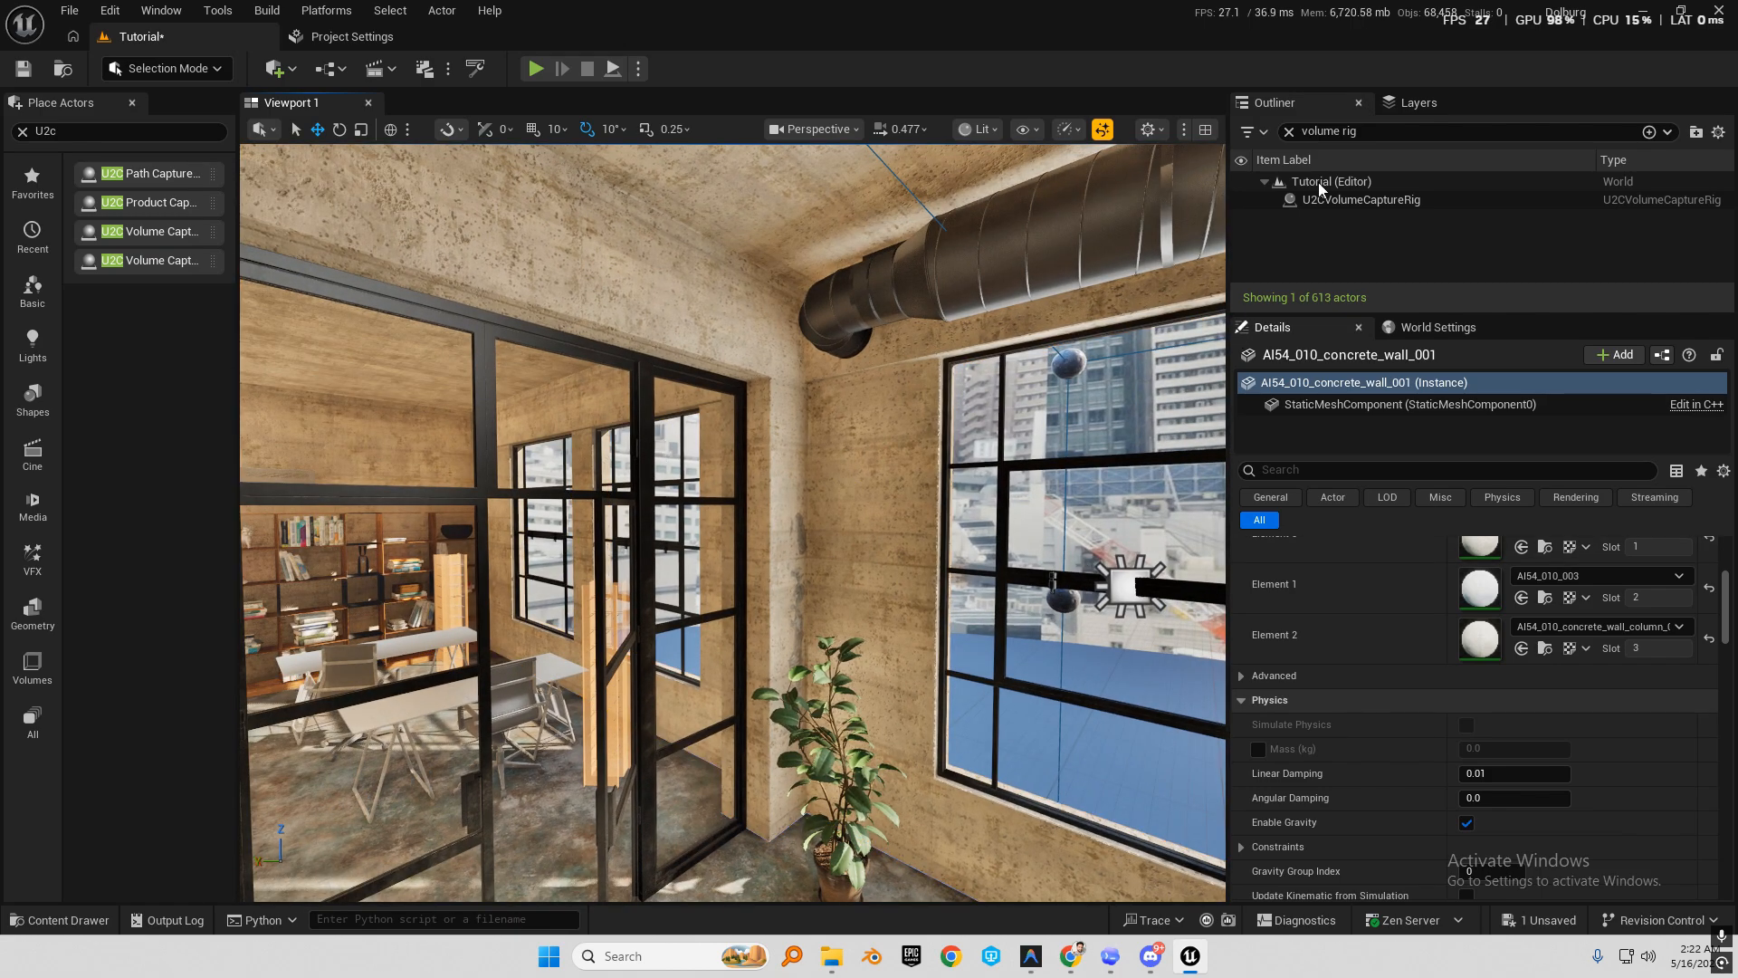
Set Index 2 of the rig's Additional Ignored Actors to a concrete wall mesh from the window corner and rebuild the preview.
click(1344, 203)
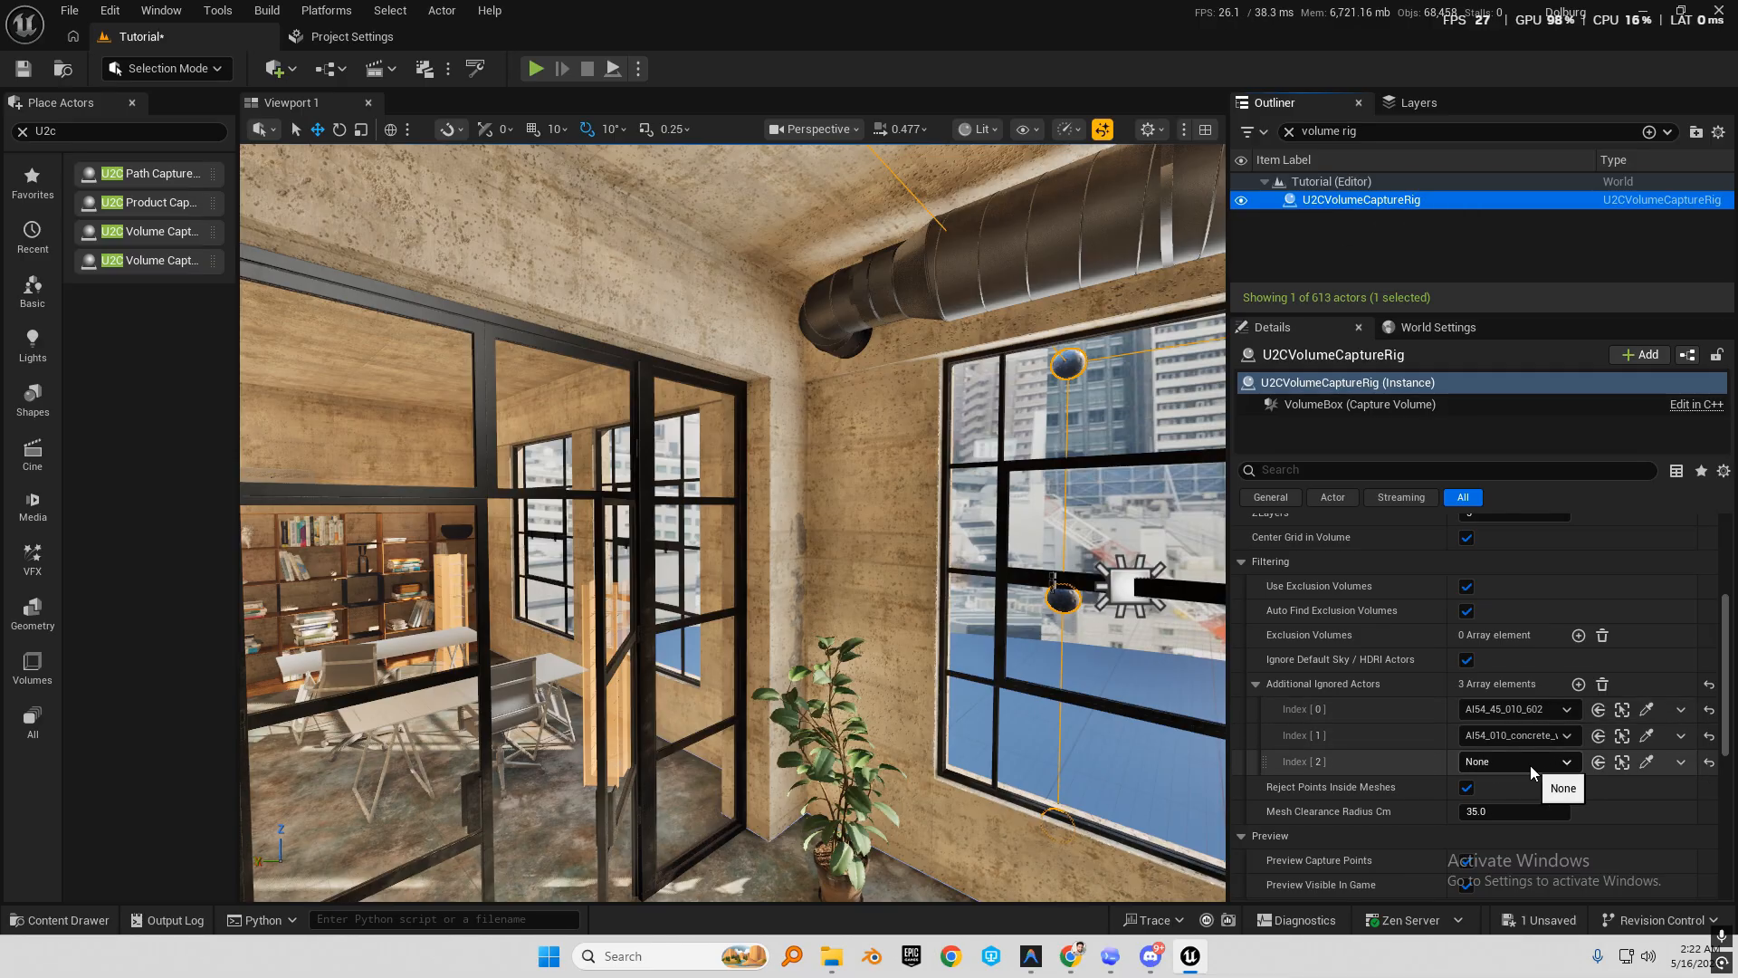
click(1647, 762)
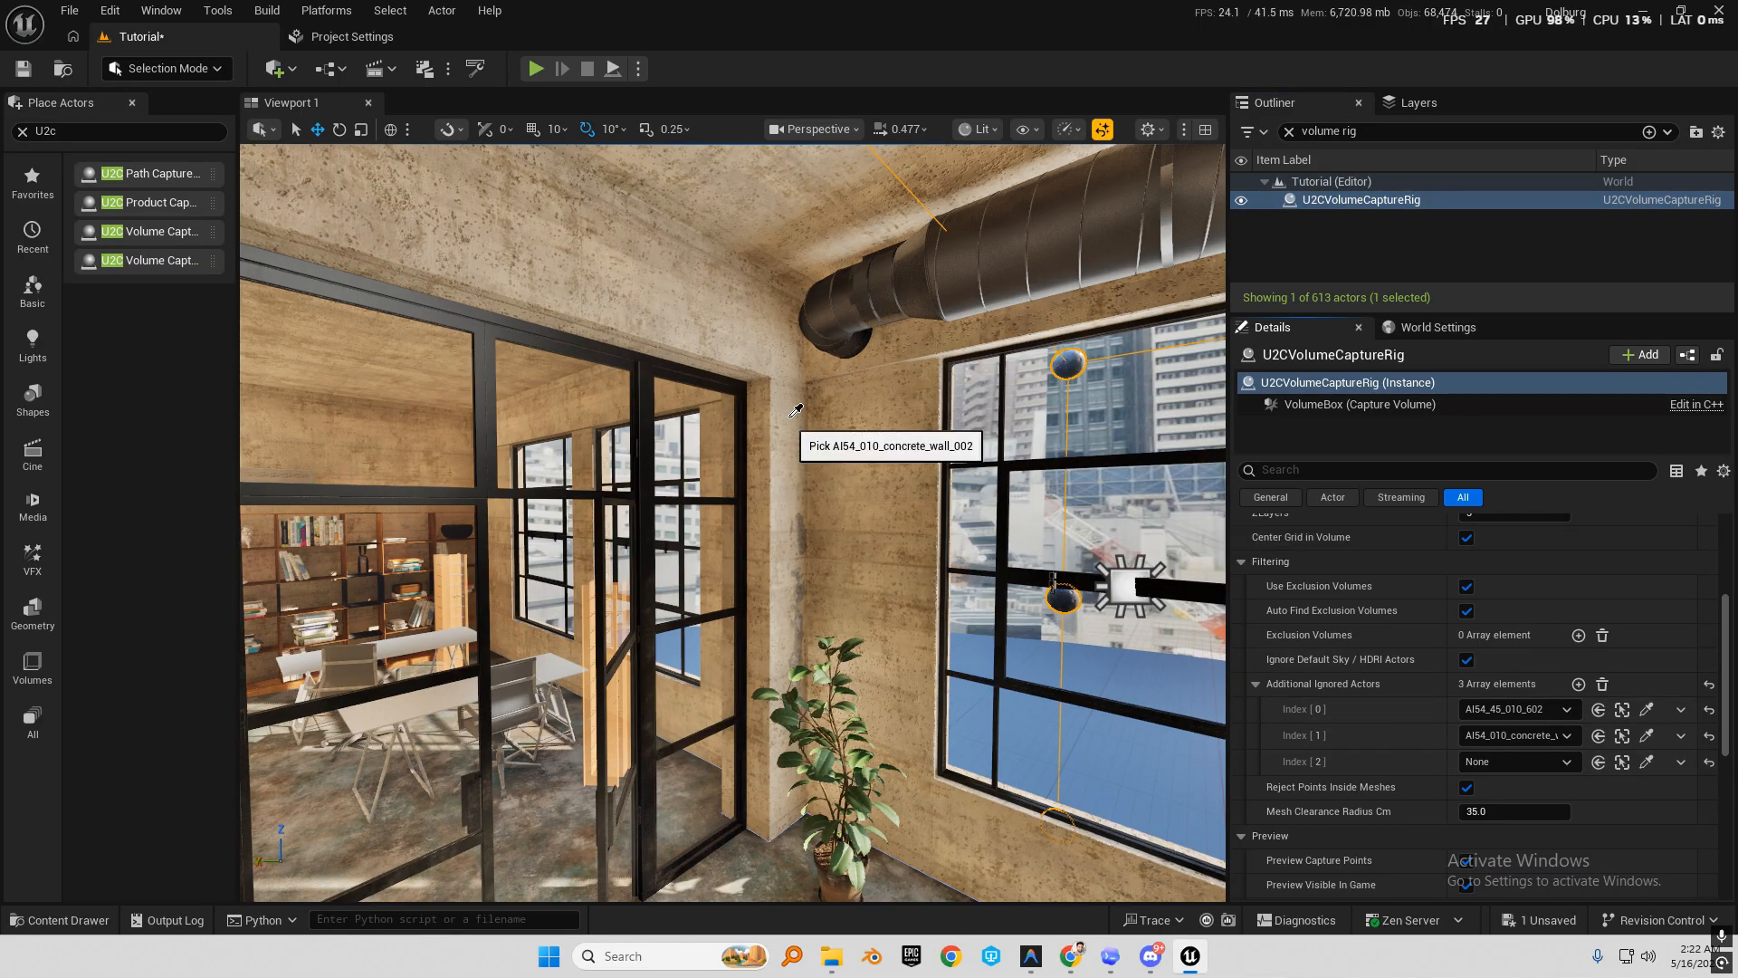
click(873, 460)
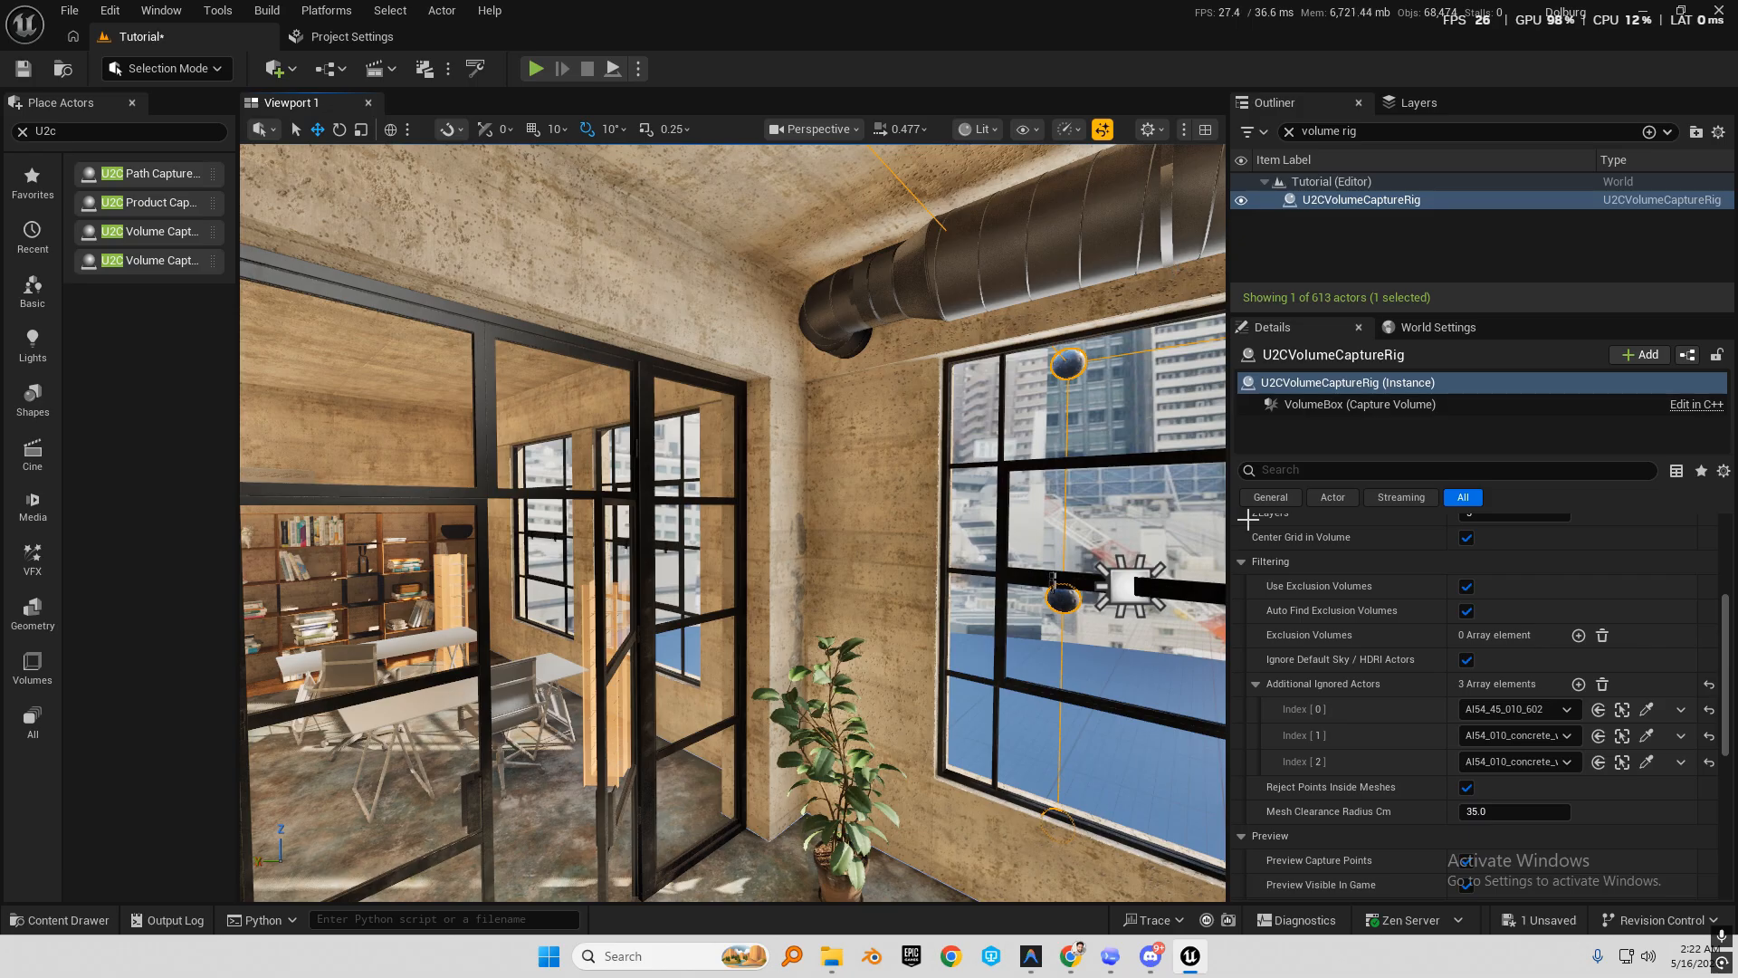
scroll(1328, 579, up, 5)
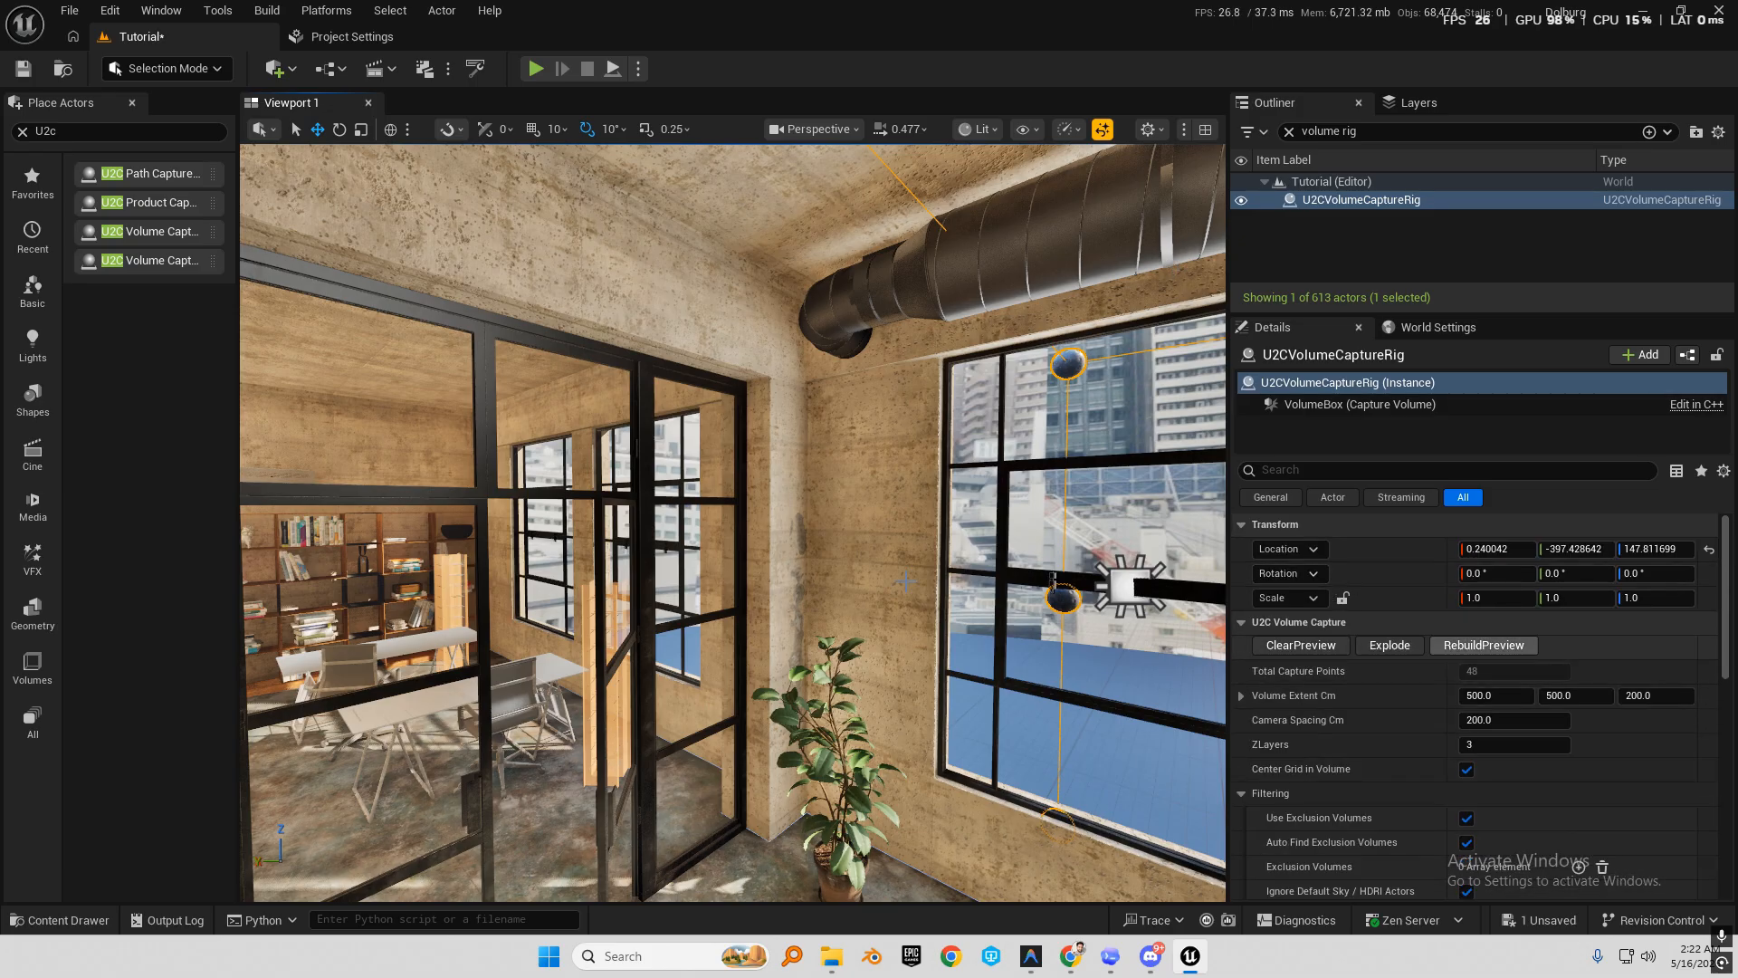
key(f)
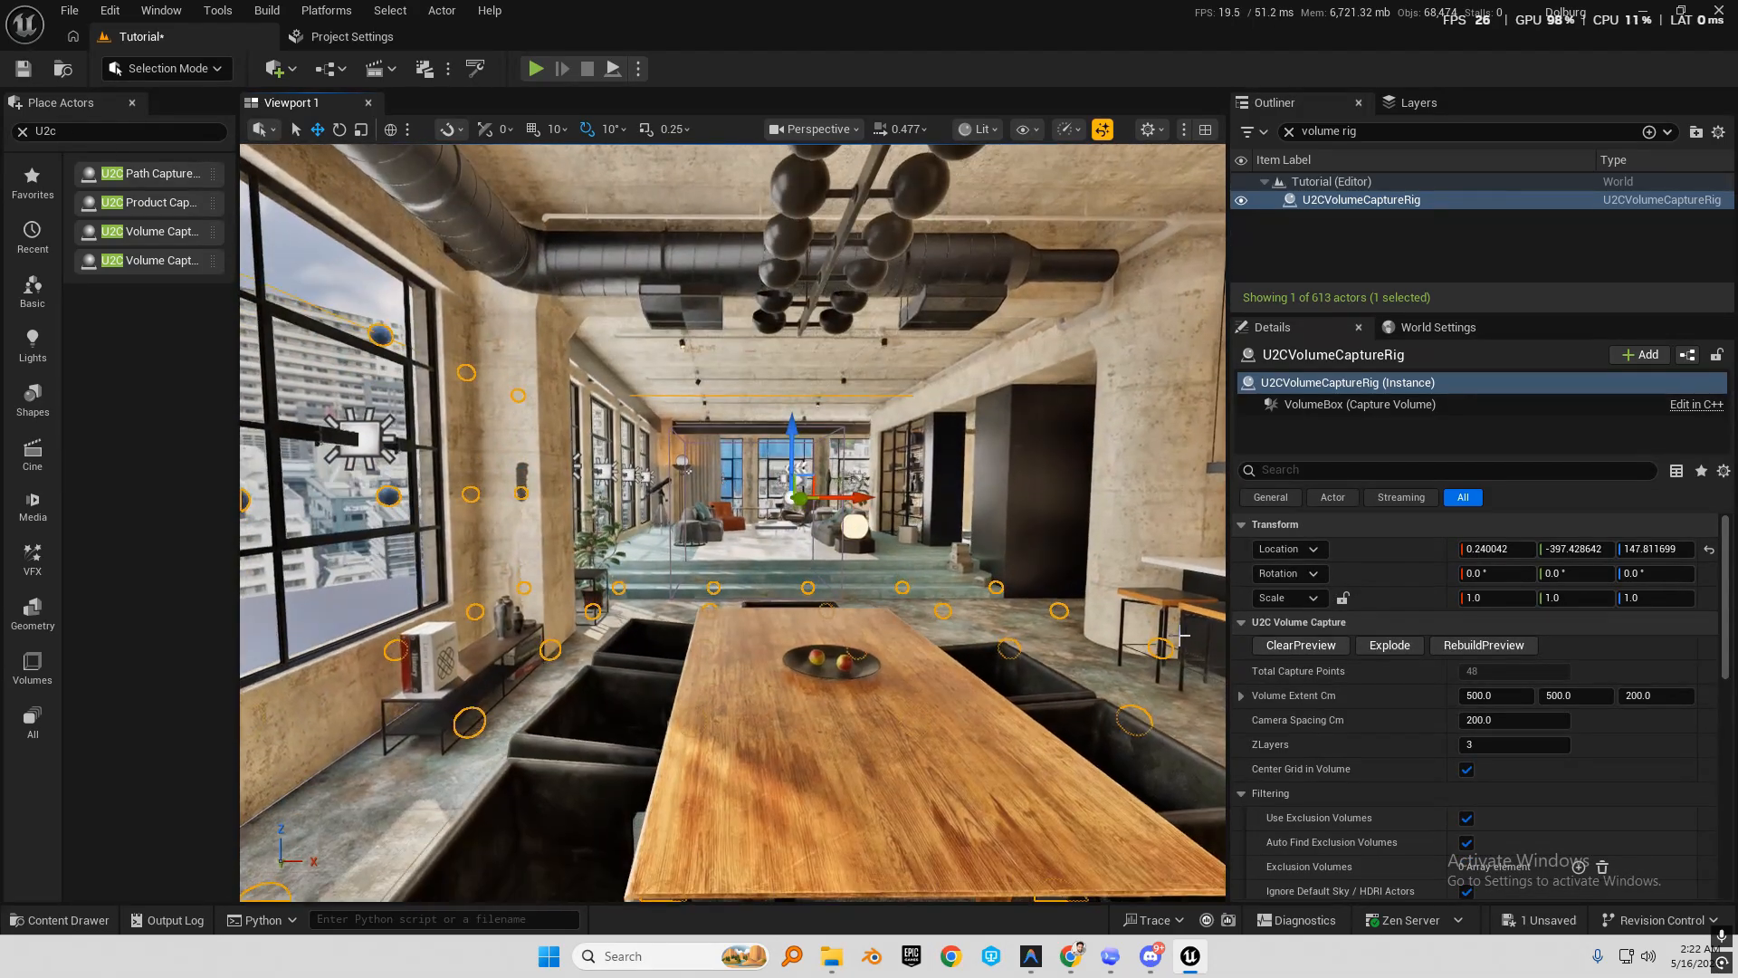
click(1485, 645)
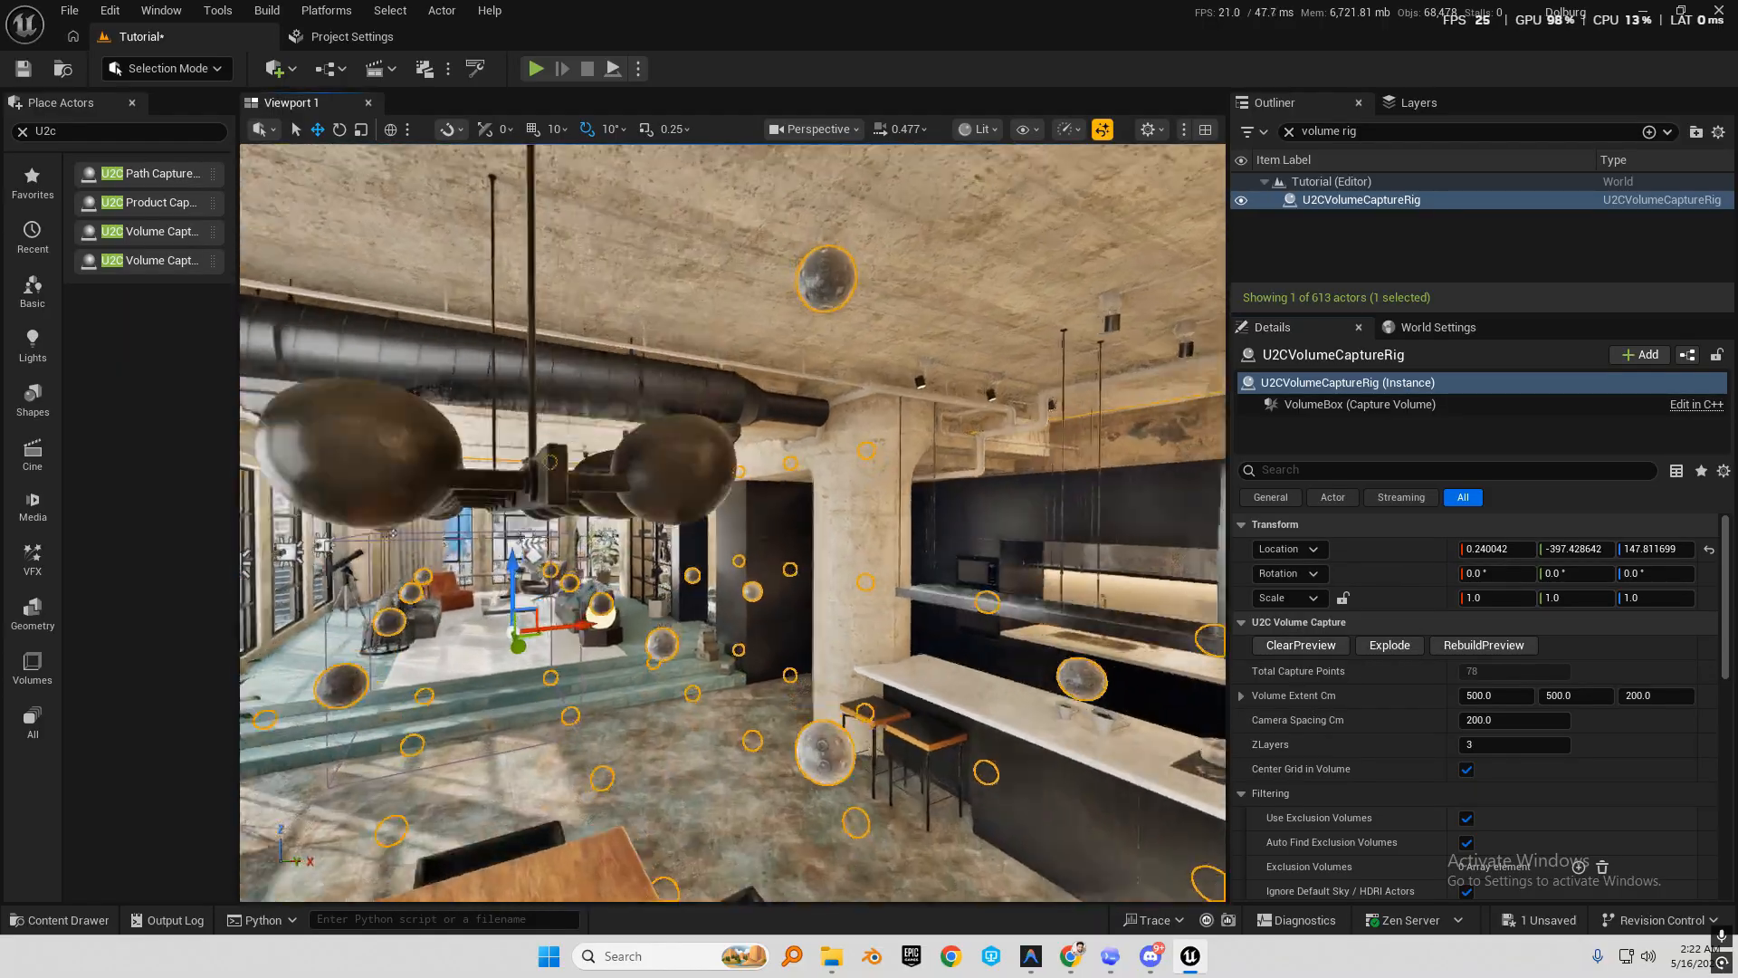
Examine the rebuilt capture points around the dining area, windows, ducts and ceiling for badly placed positions.
key(w)
mouse_move(733, 522)
right_down()
mouse_move(262, 522)
mouse_move(735, 489)
mouse_move(797, 530)
mouse_move(1033, 500)
mouse_move(744, 565)
mouse_move(879, 539)
mouse_move(1023, 566)
right_up()
key(w)
key(e)
key(w)
key(s)
key(w)
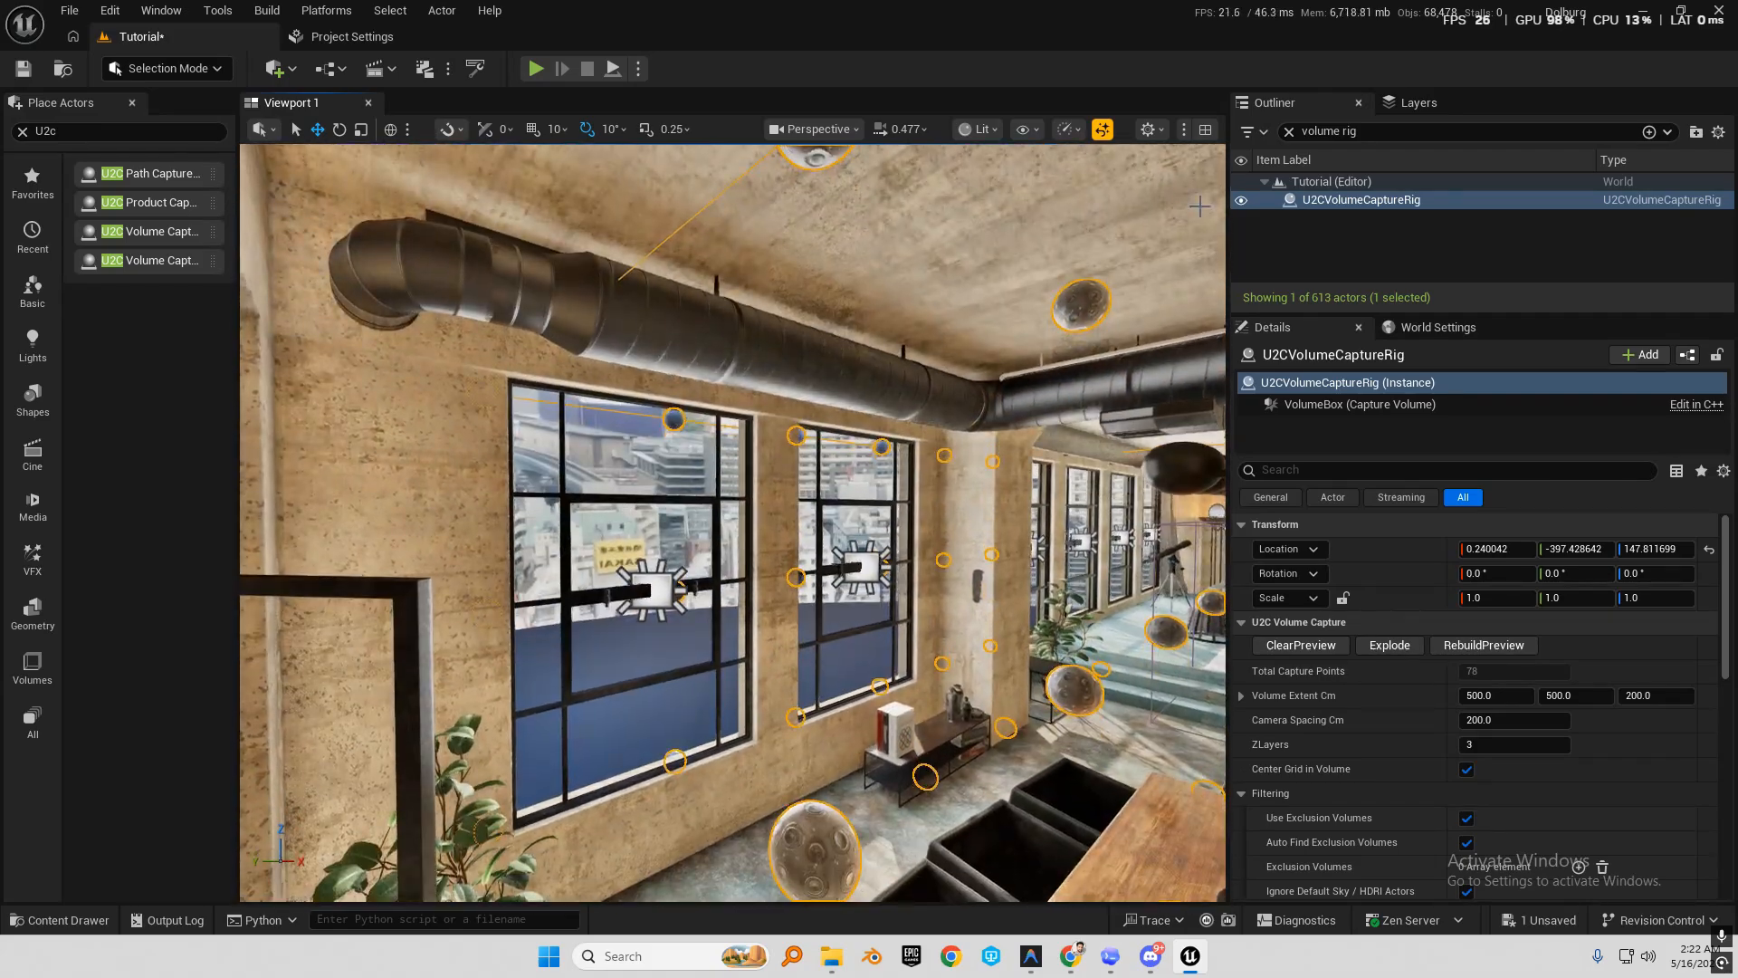
right_drag(1064, 425, 1197, 335)
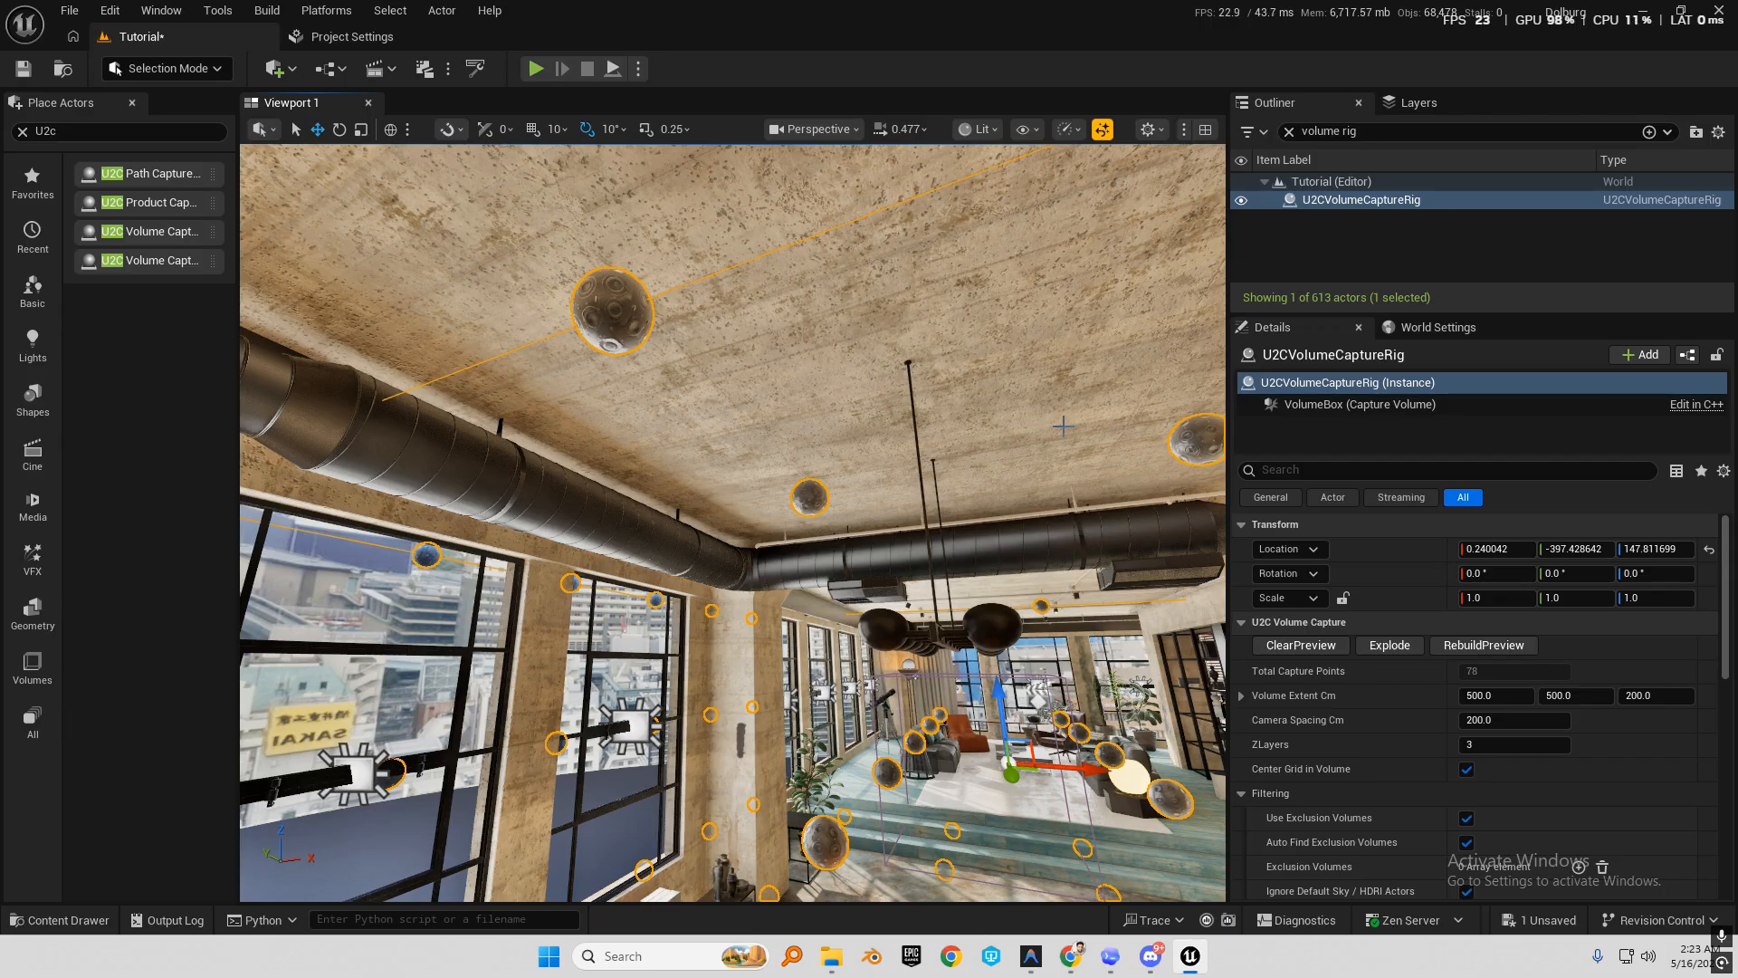
right_drag(1063, 385, 976, 434)
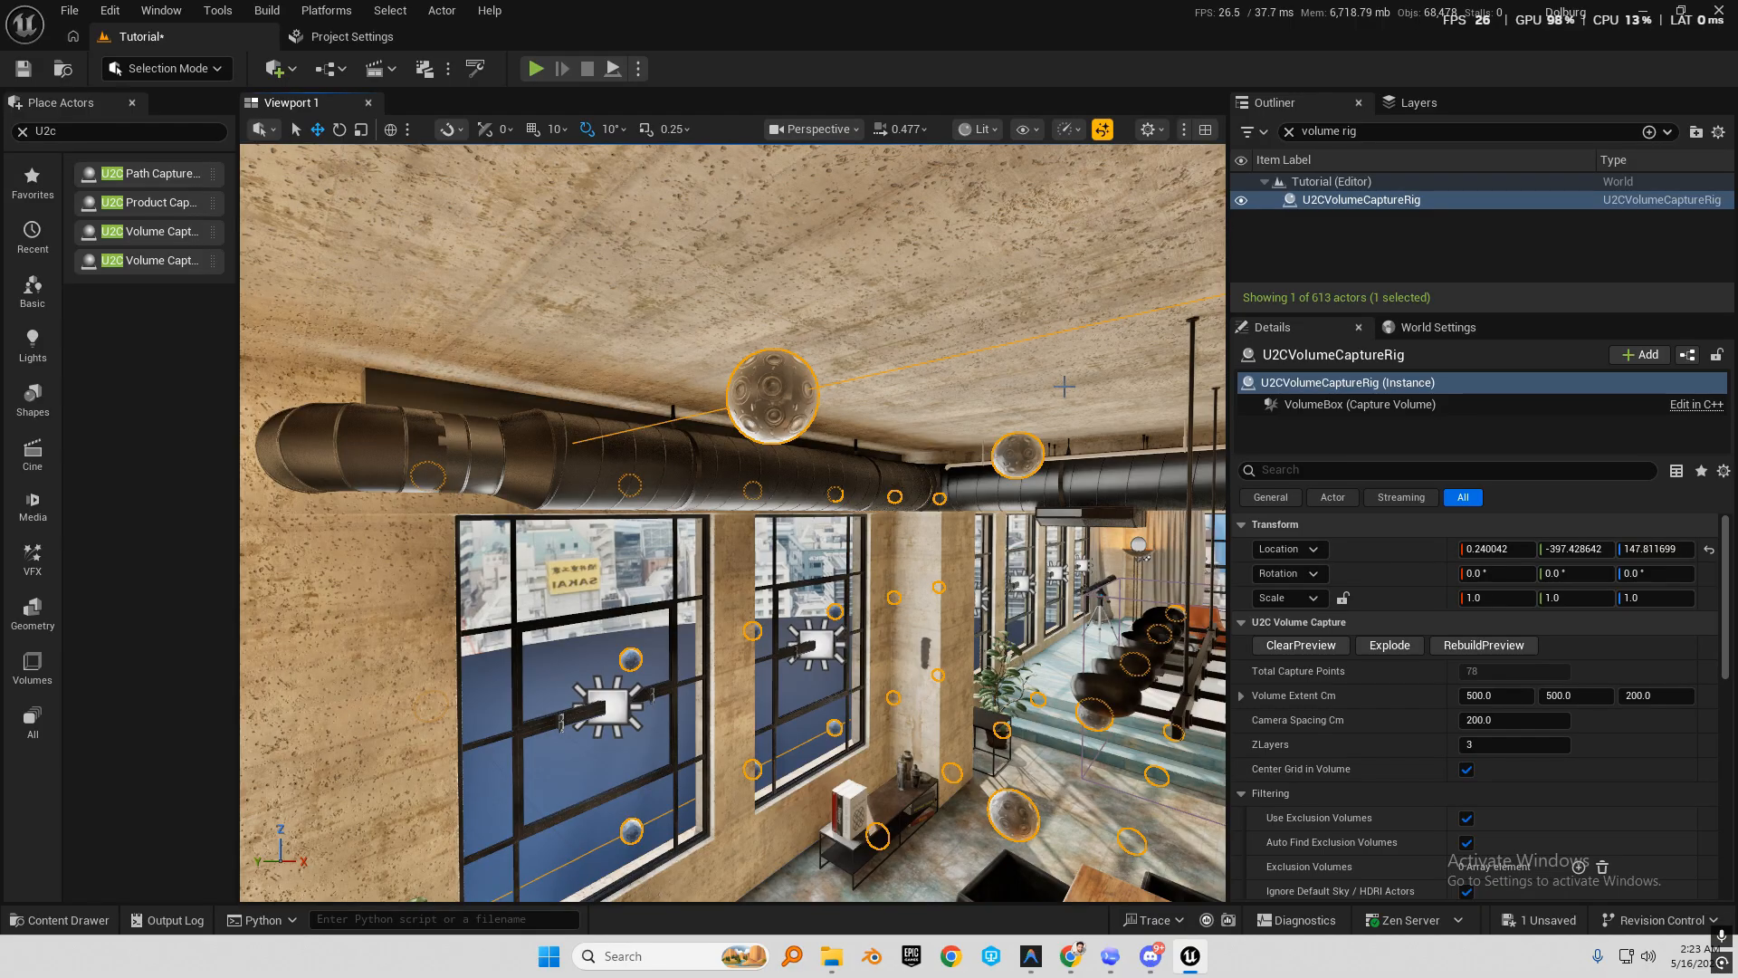
right_drag(846, 387, 838, 516)
right_drag(928, 616, 928, 619)
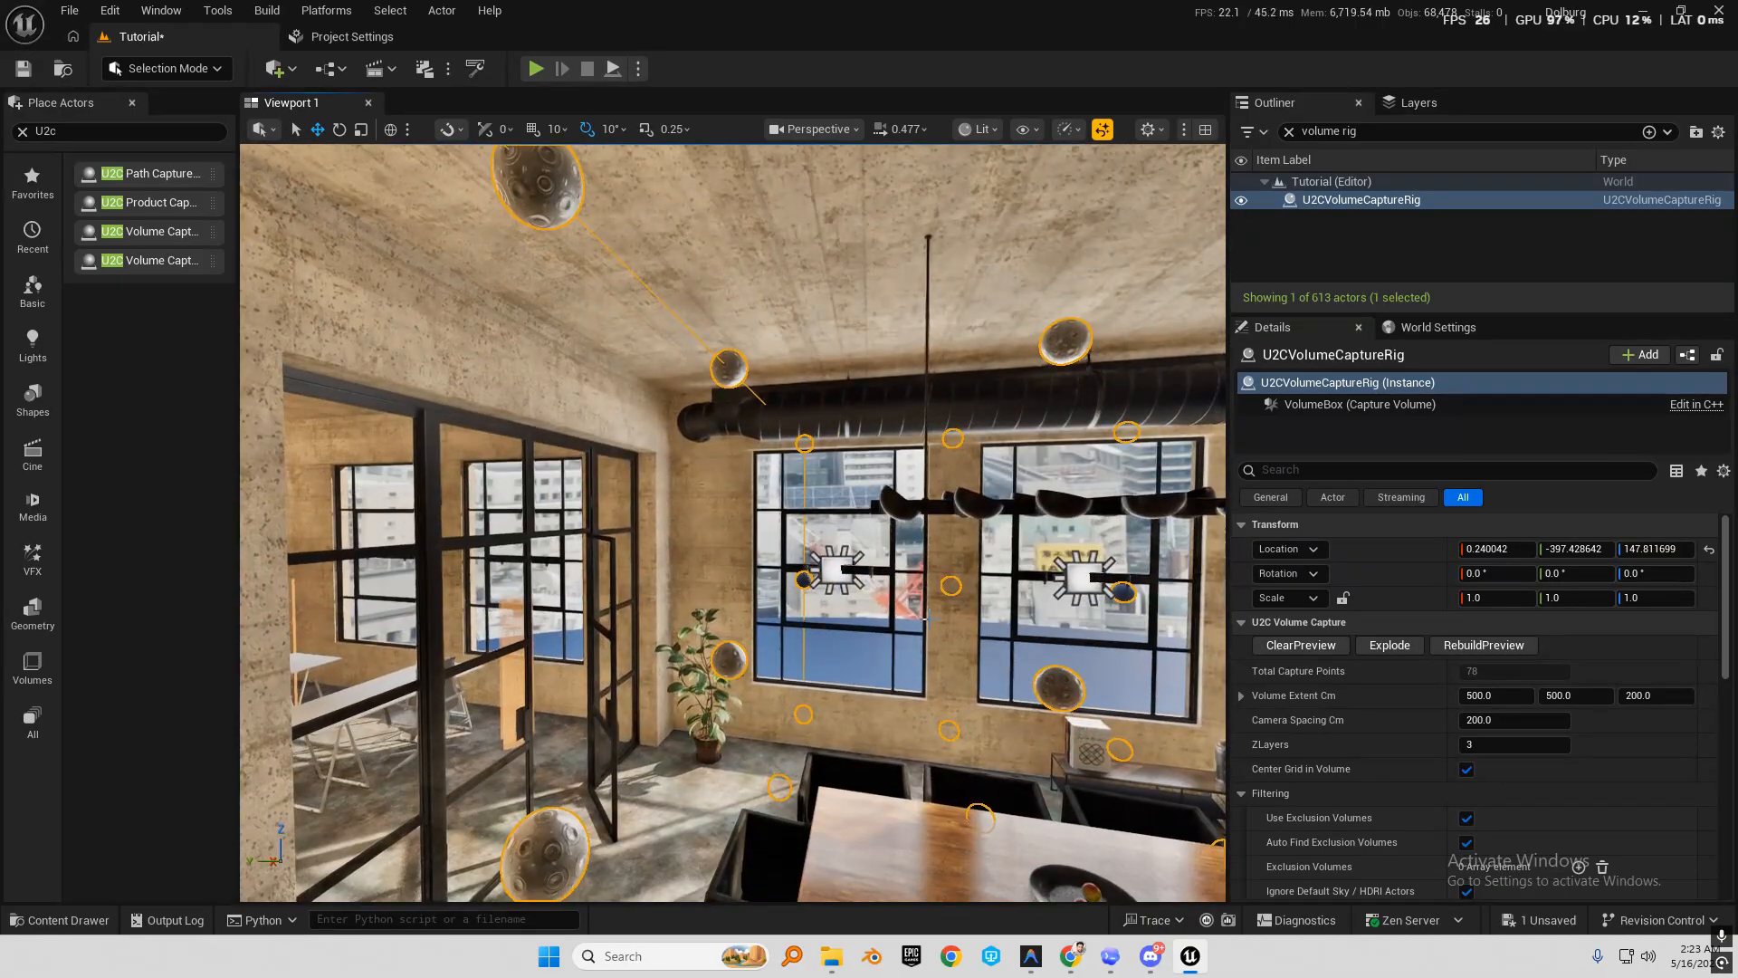
Set the rig's vertical volume extent to 150 cm and its Z location to 188, checking the bounds against the ceiling.
click(1682, 693)
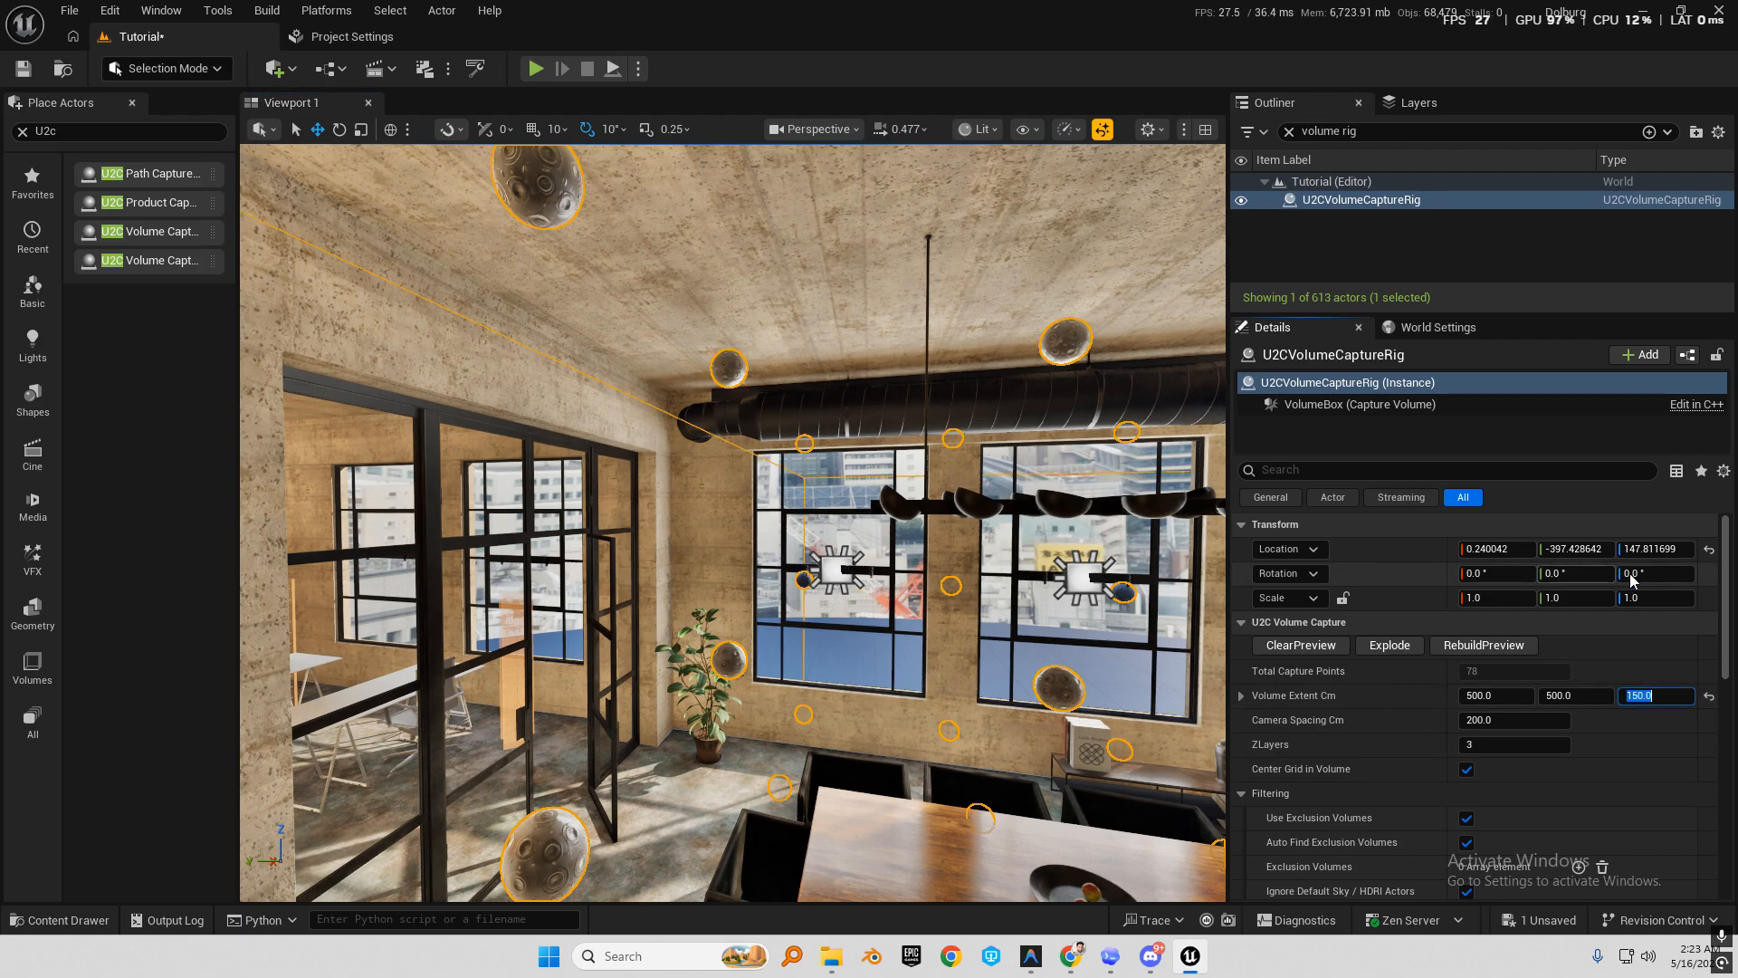
drag(1657, 549, 1706, 548)
right_drag(978, 525, 1068, 521)
key(w)
key(q)
mouse_move(734, 417)
right_down()
mouse_move(729, 493)
mouse_move(730, 399)
right_up()
key(s)
key(e)
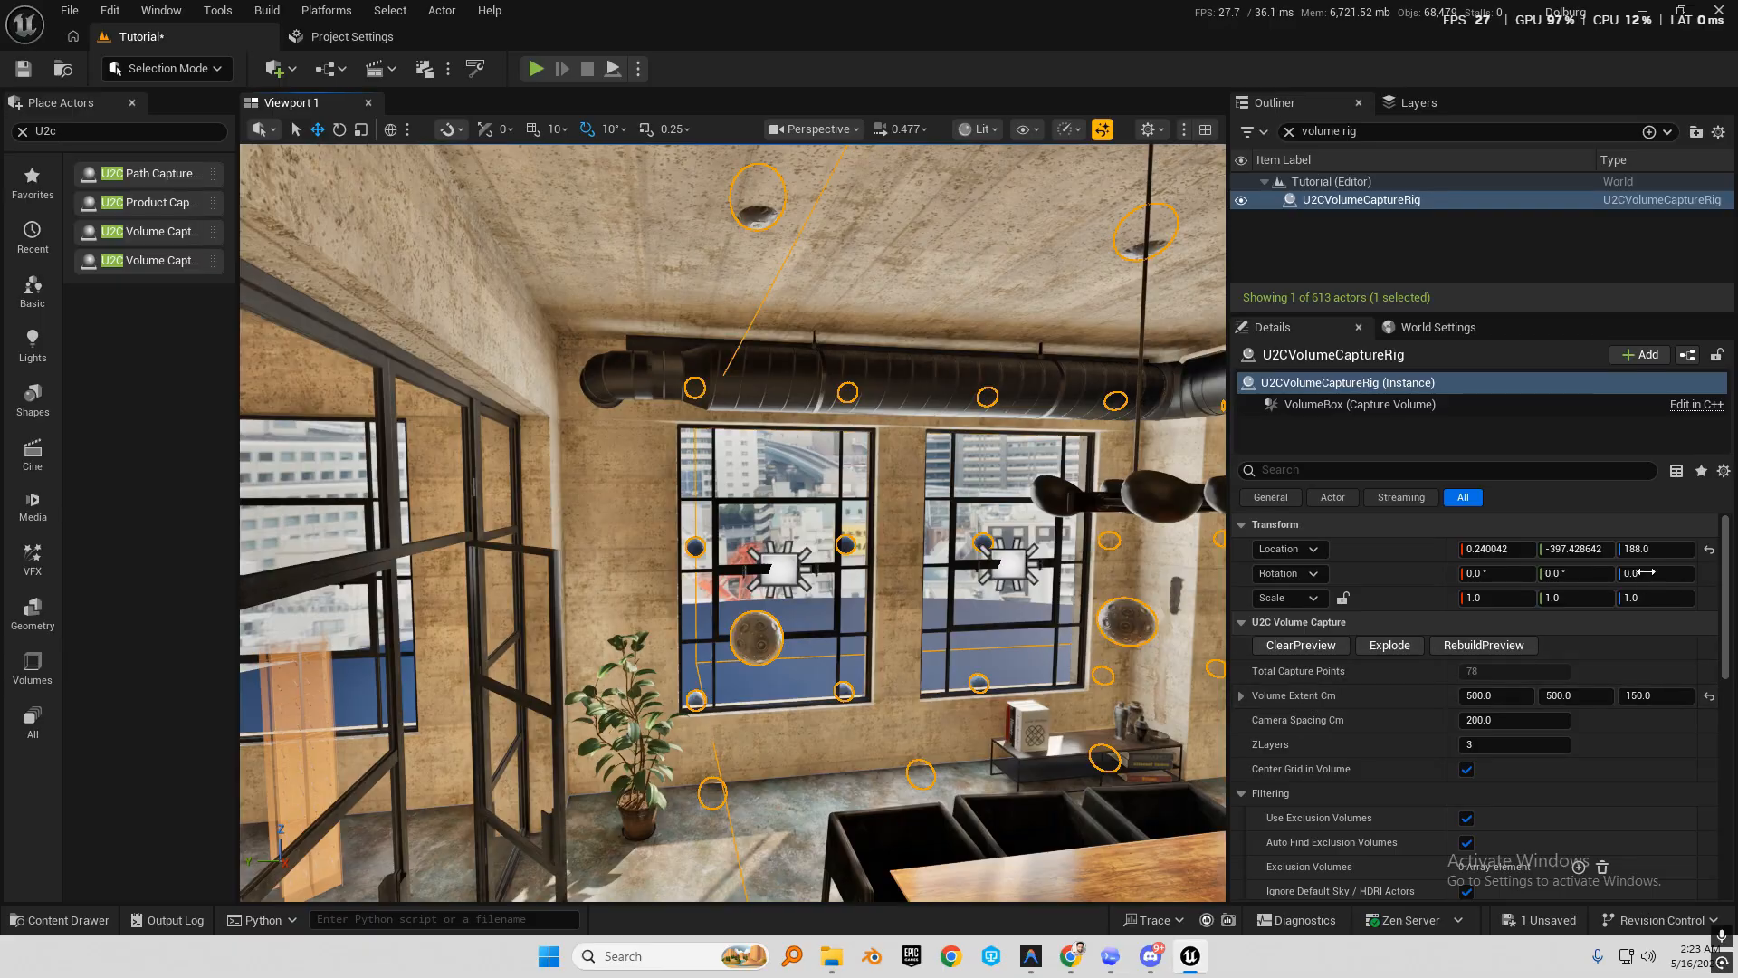
Set the rig's vertical volume extent to 130 cm and rebuild the capture preview.
click(1653, 695)
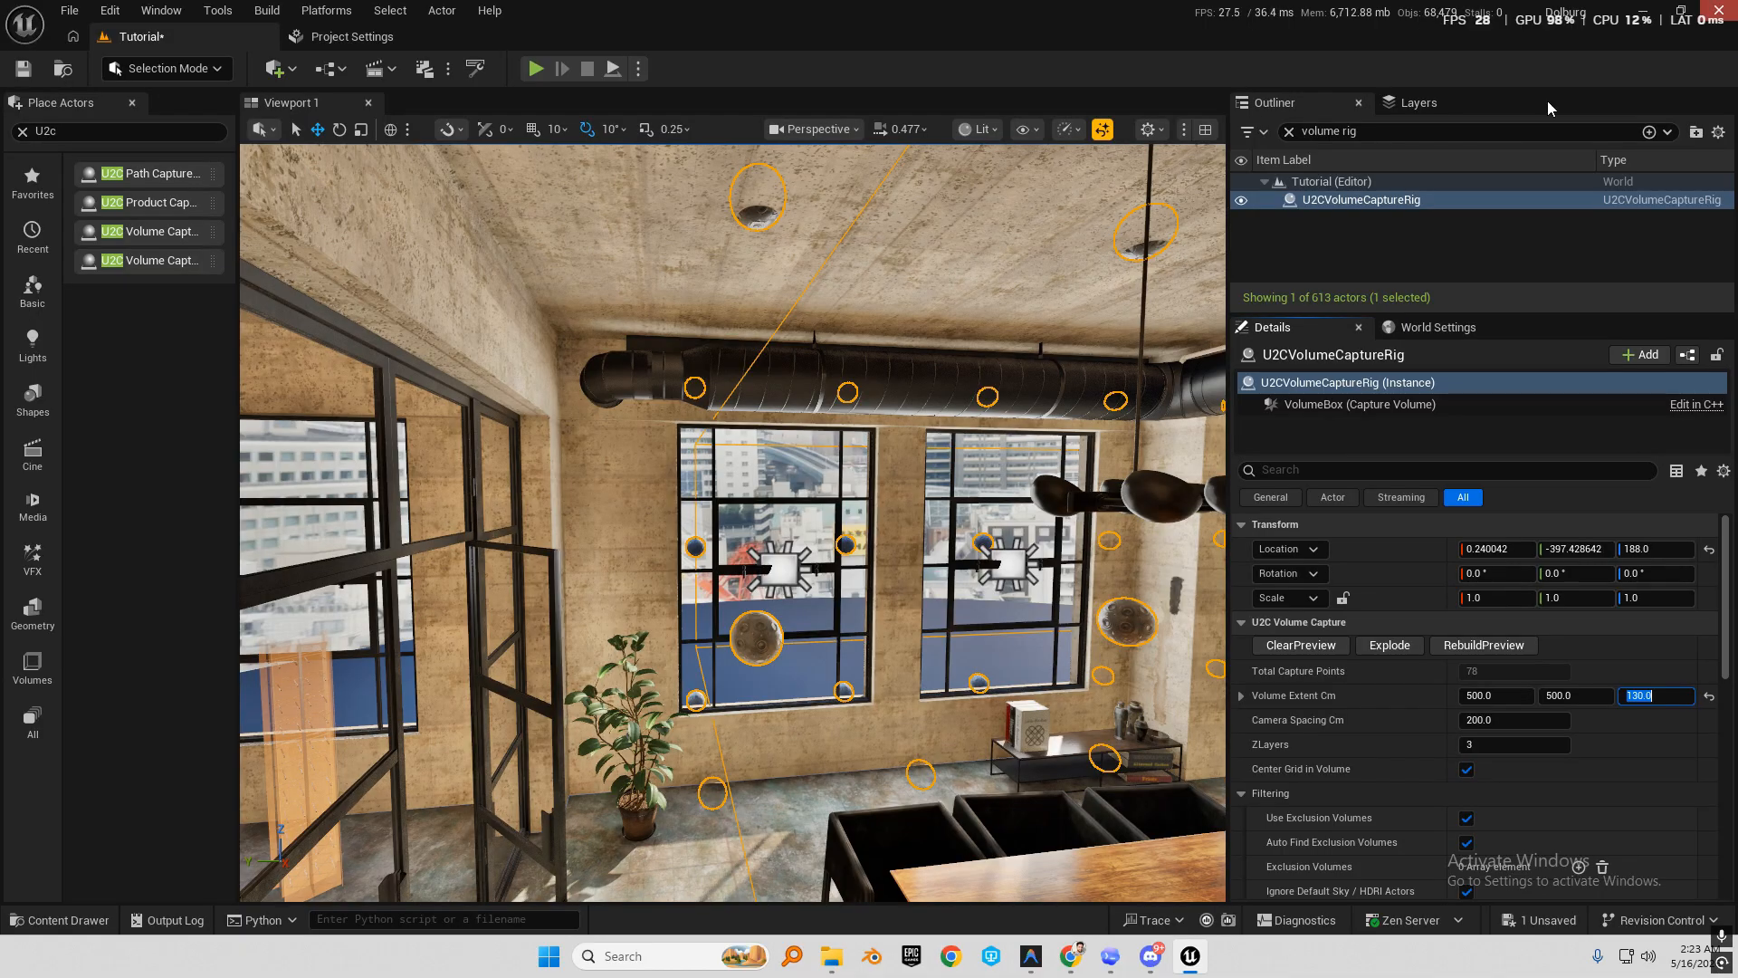
right_drag(1014, 561, 1014, 608)
click(1511, 649)
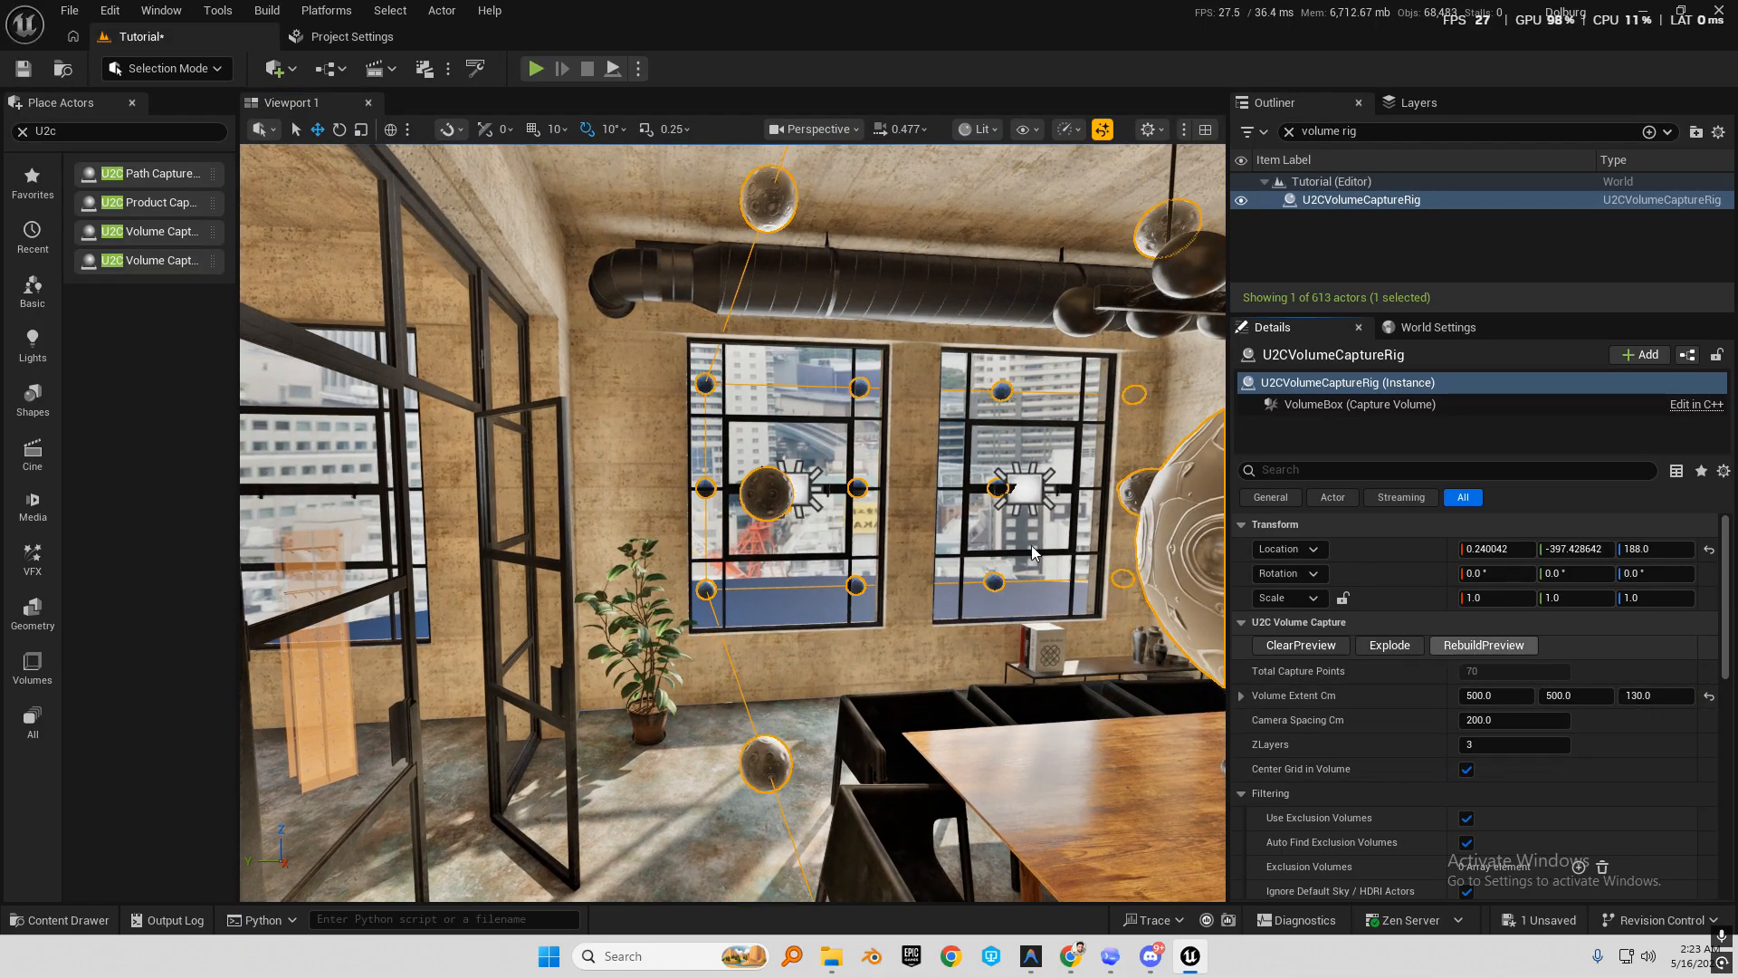
right_drag(1005, 543, 1082, 546)
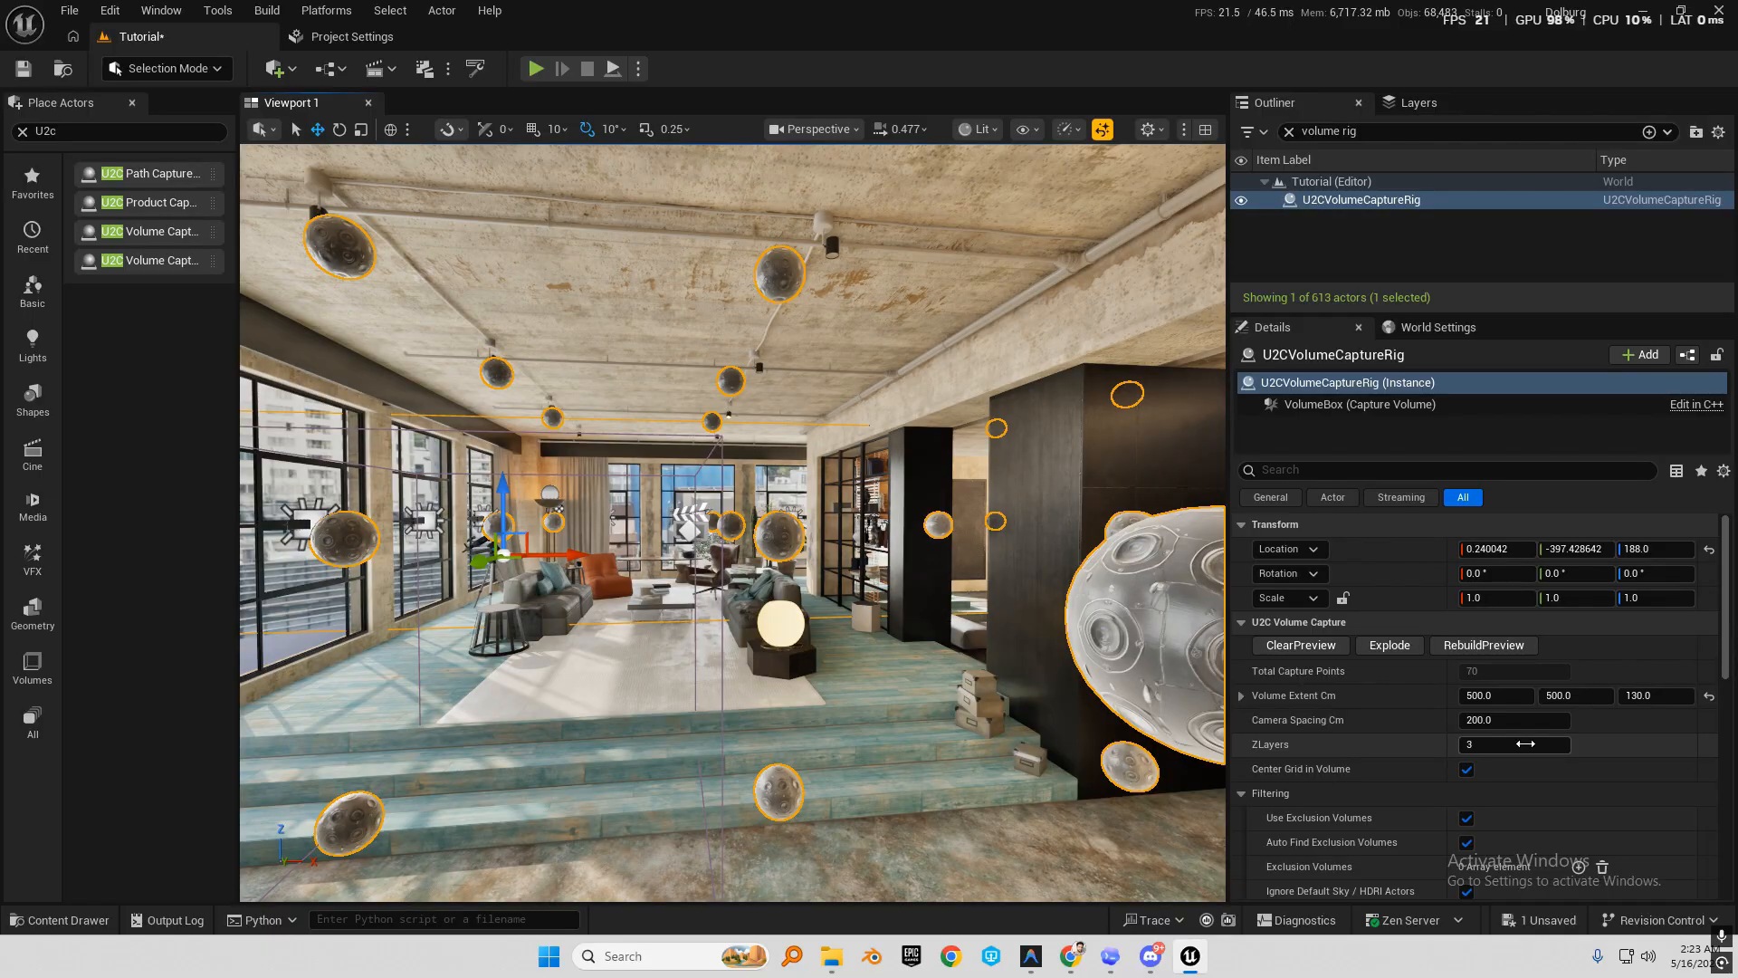
Set the rig's ZLayers to 4 and check the capture points around the dining area.
click(1526, 743)
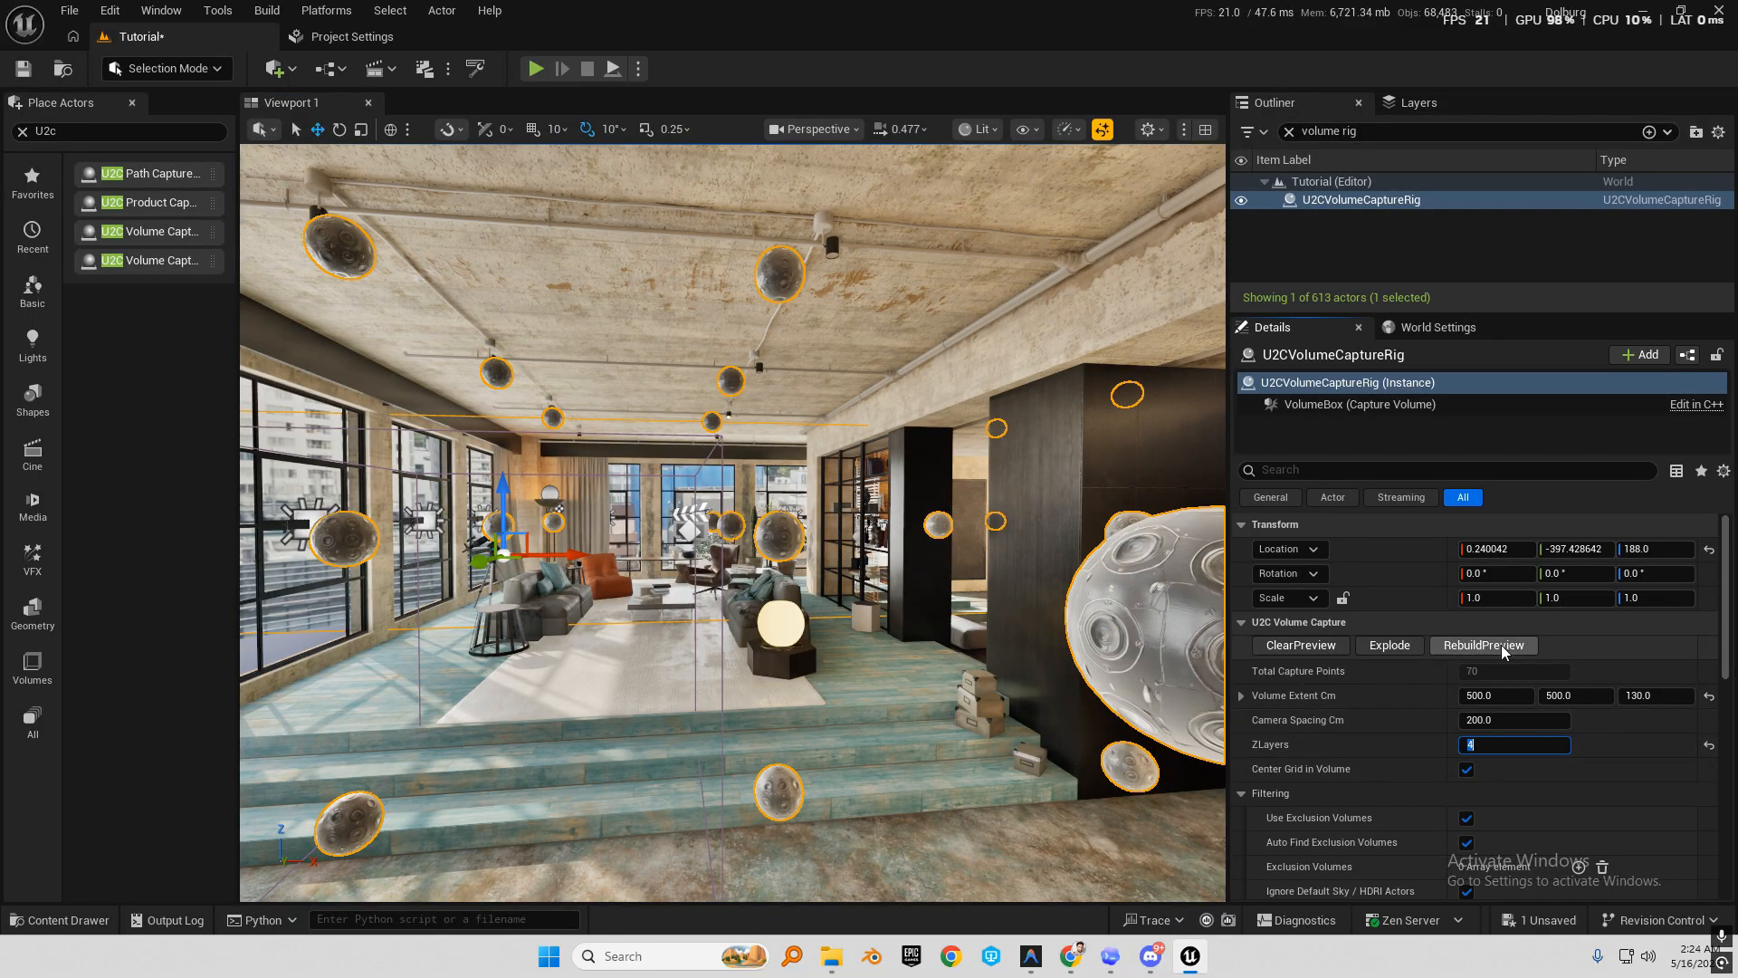
key(s)
right_drag(932, 632, 933, 632)
key(w)
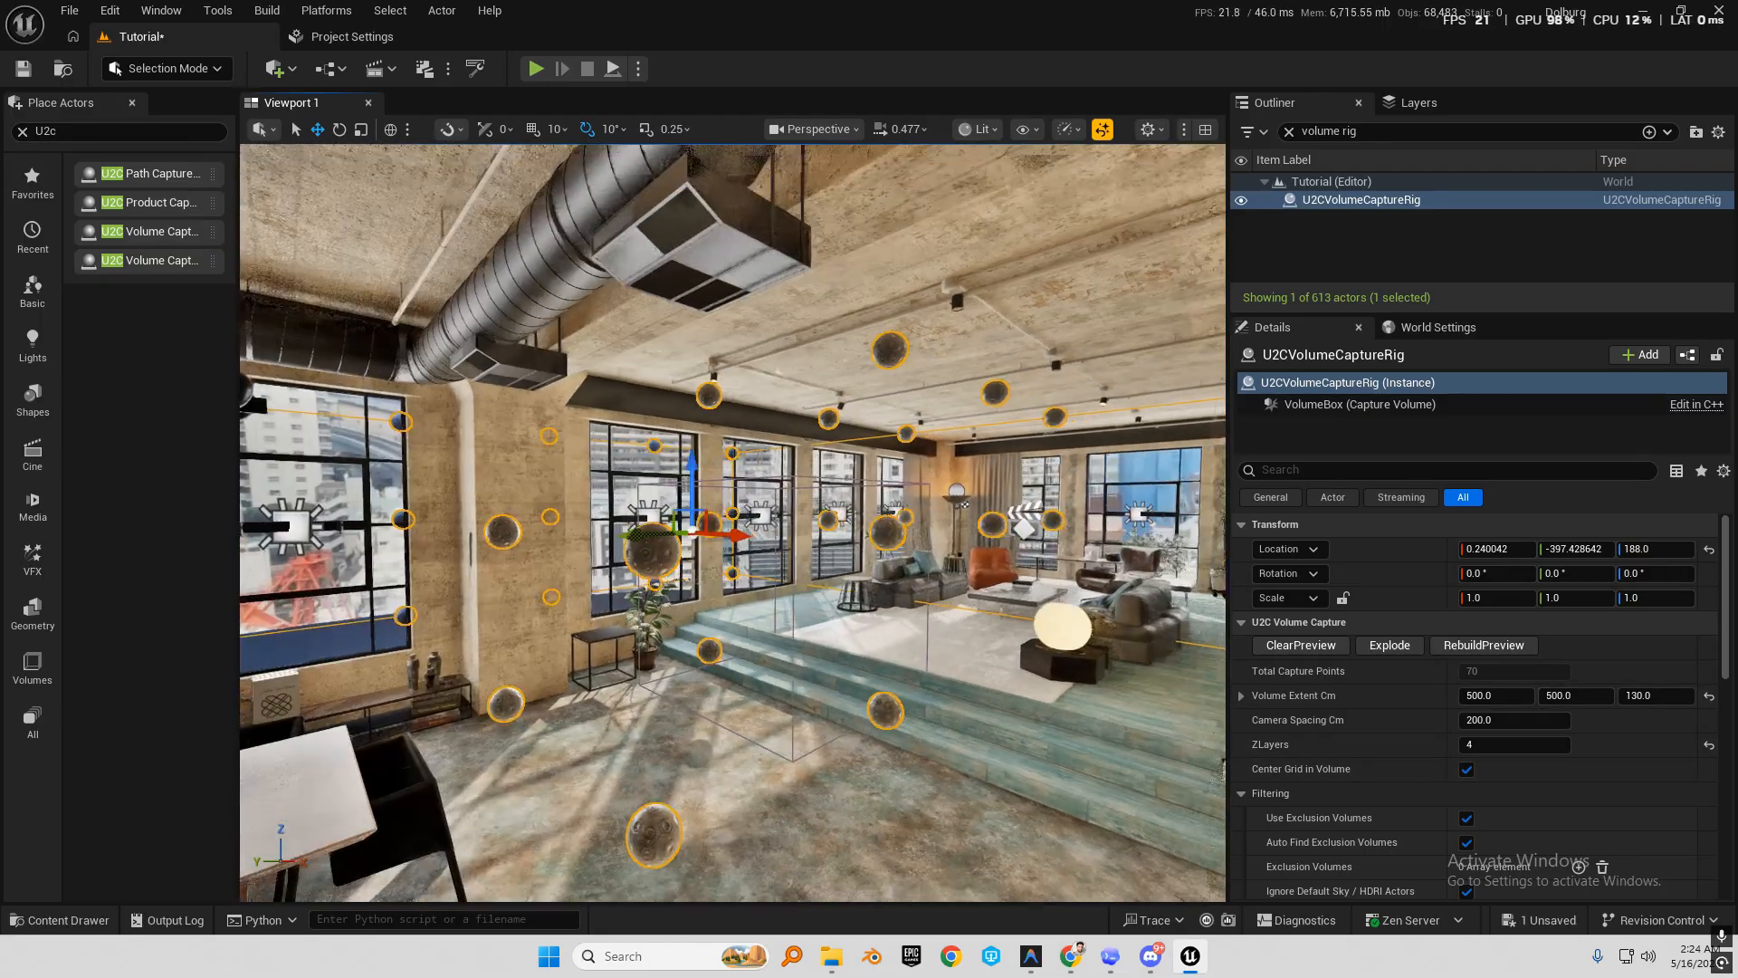
Examine the capture point heights relative to the ceiling, ducts and lamps throughout the loft.
right_drag(733, 522, 675, 509)
key(d)
key(w)
key(a)
key(g)
right_drag(795, 421, 969, 421)
key(w)
key(e)
key(w)
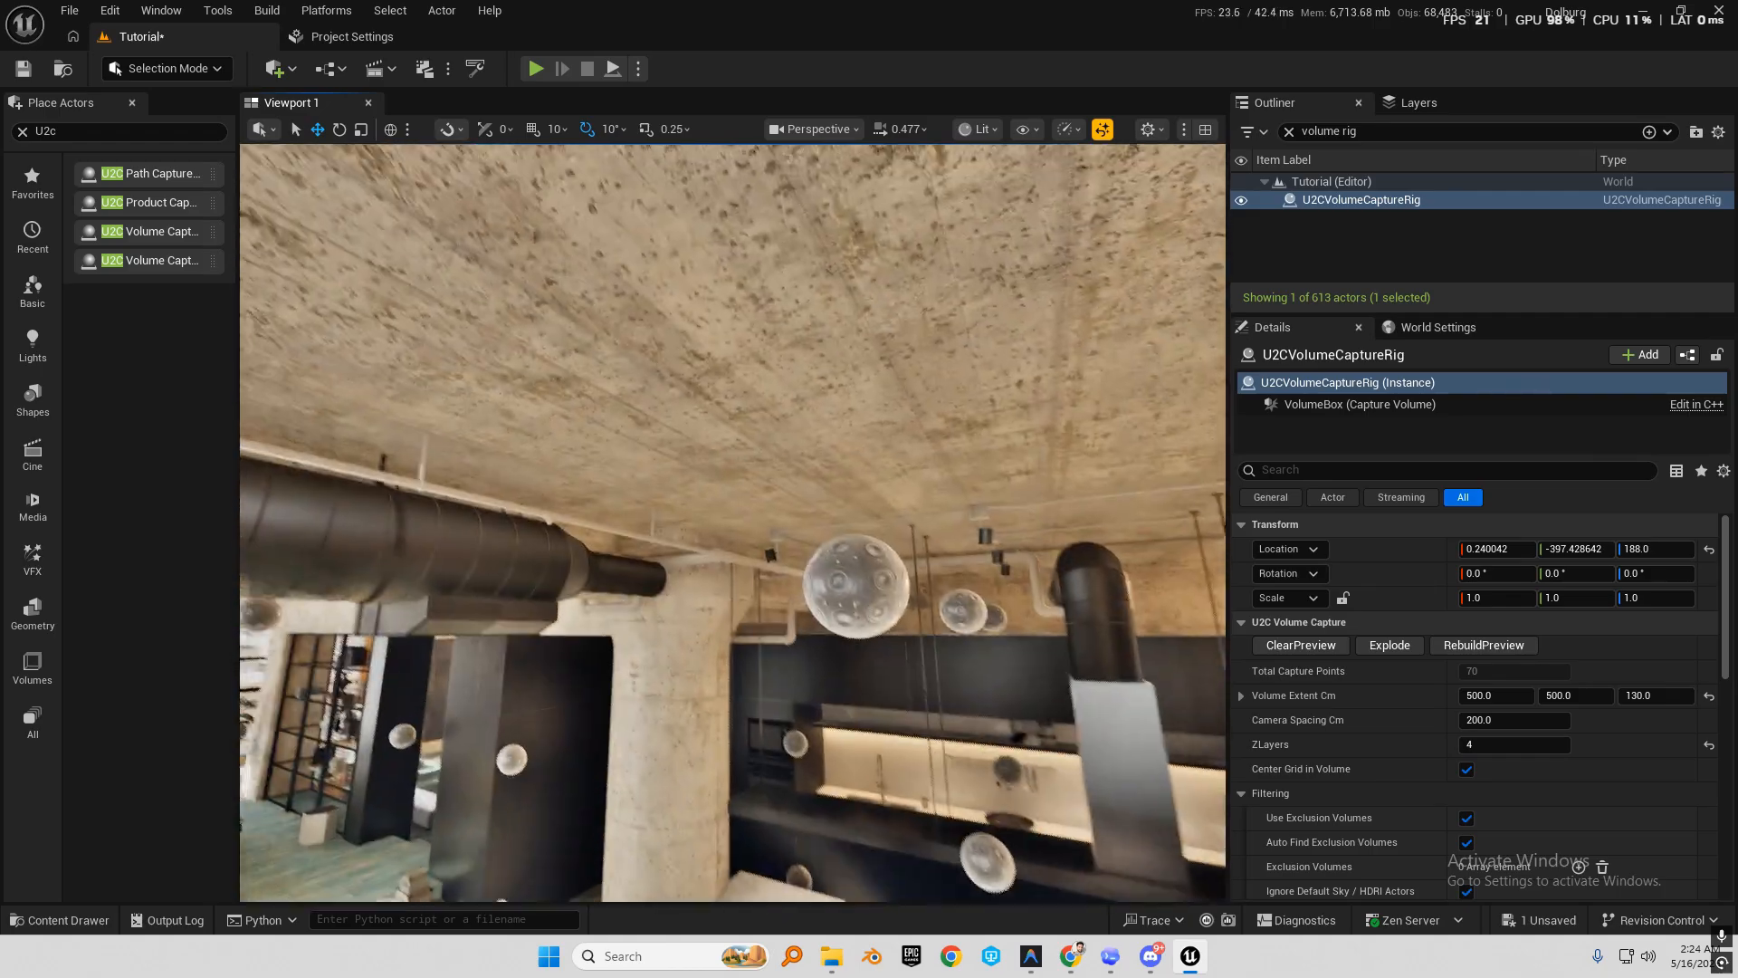
key(s)
mouse_move(969, 421)
right_down()
mouse_move(924, 389)
mouse_move(869, 394)
right_up()
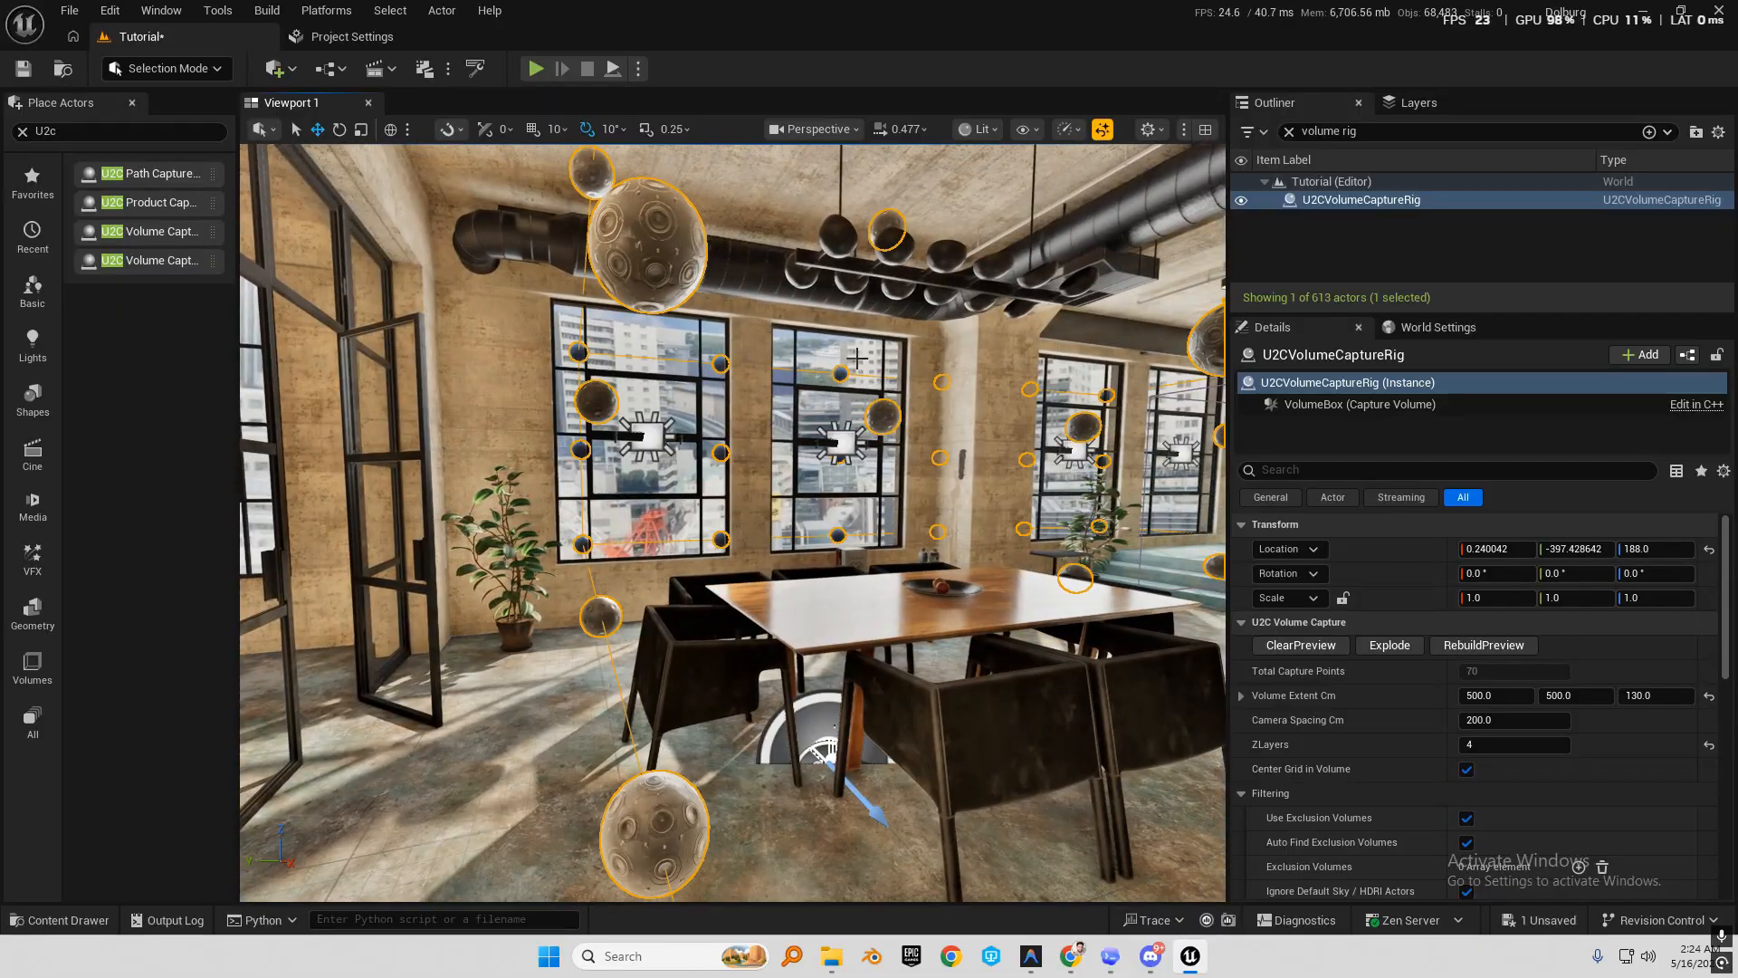
Try a Z location of 175 for the rig, checking the lowest capture points against the floor.
click(1663, 548)
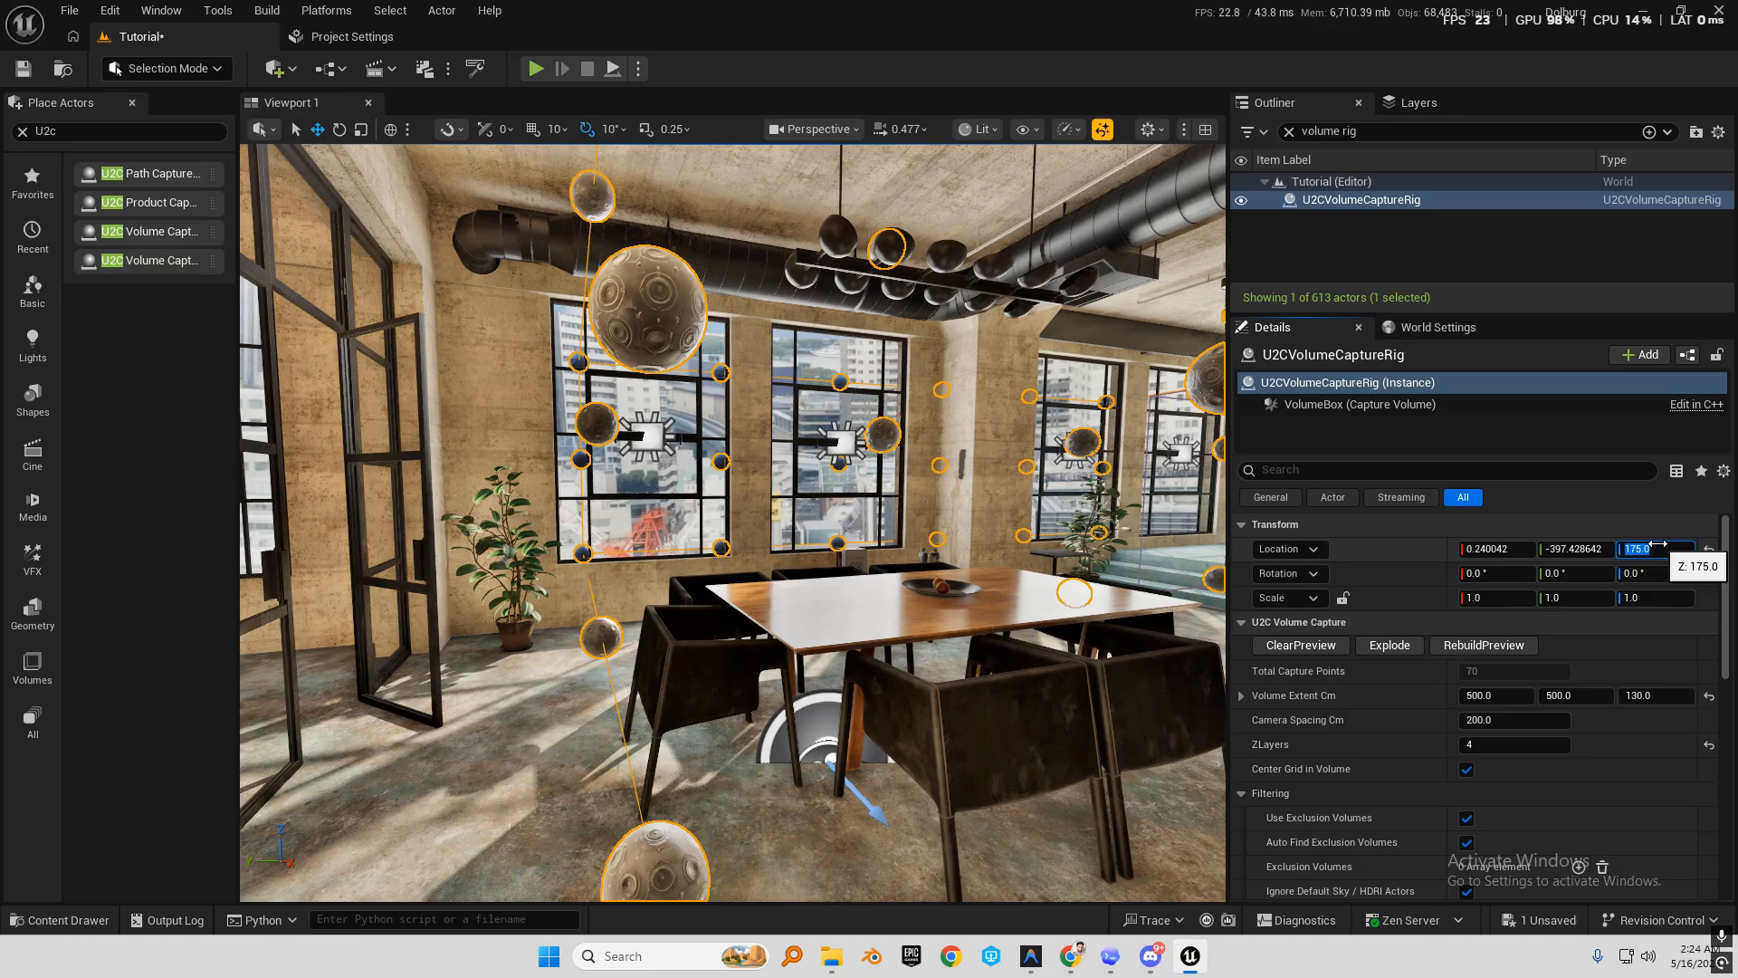
right_drag(906, 452, 937, 443)
key(e)
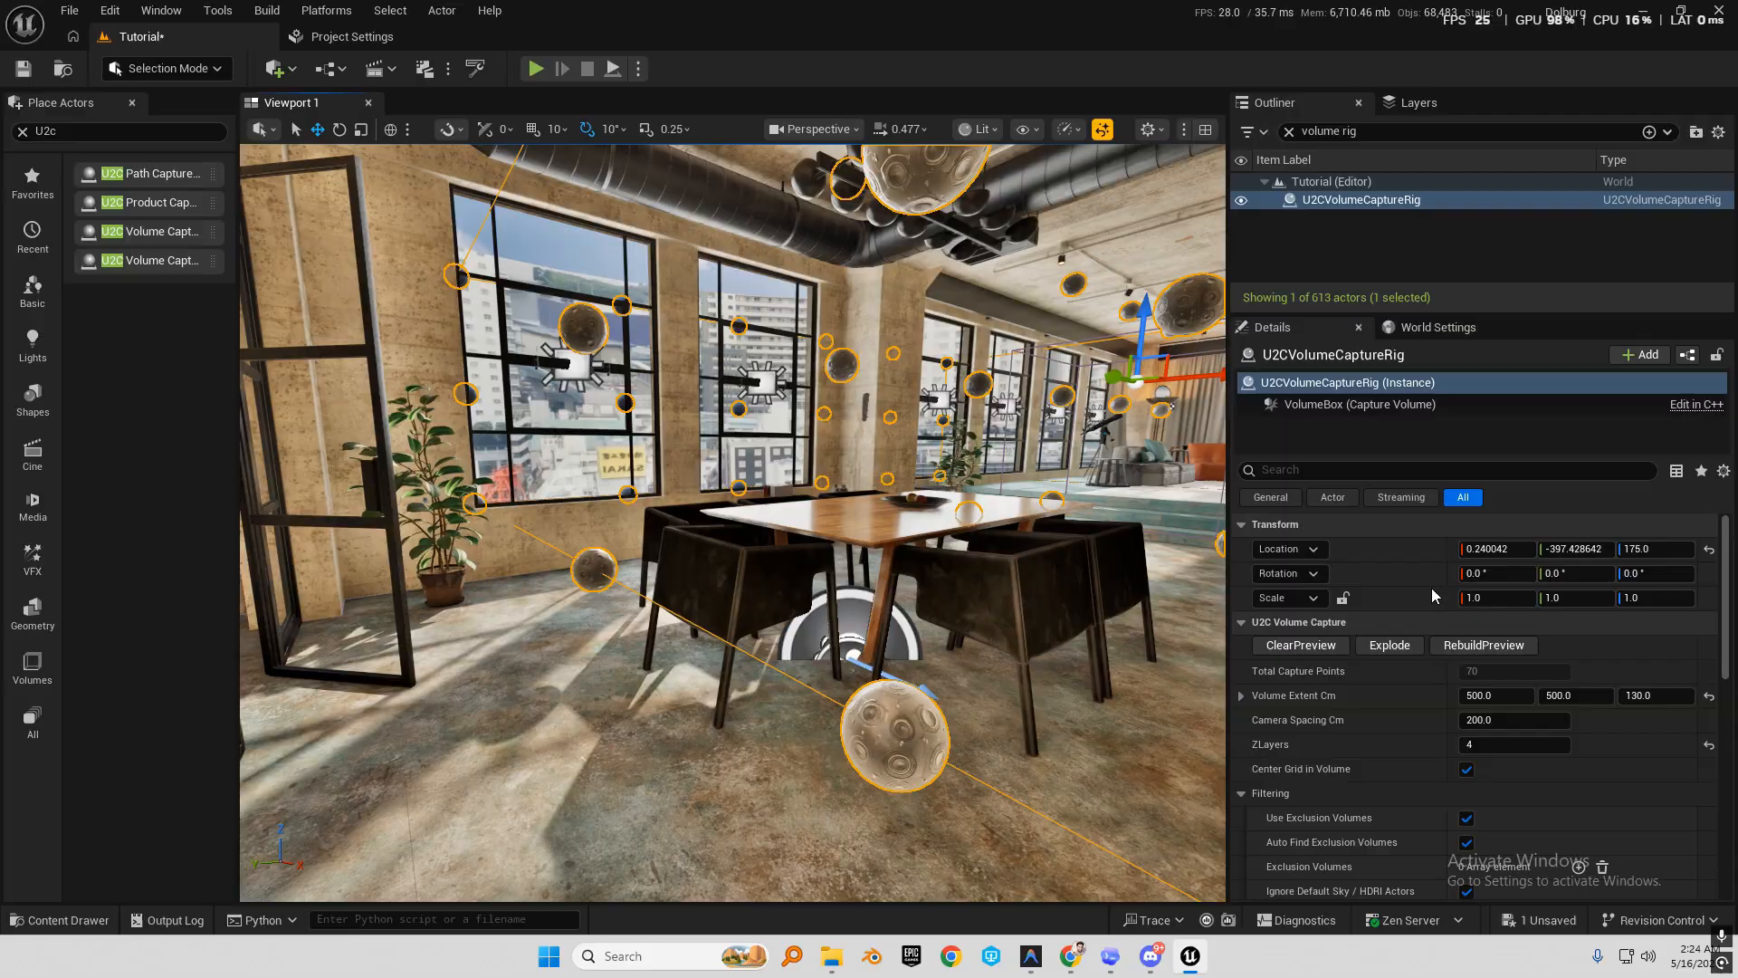
Set the rig's Z location to 180 and check the point heights across the dining and living areas.
click(1656, 547)
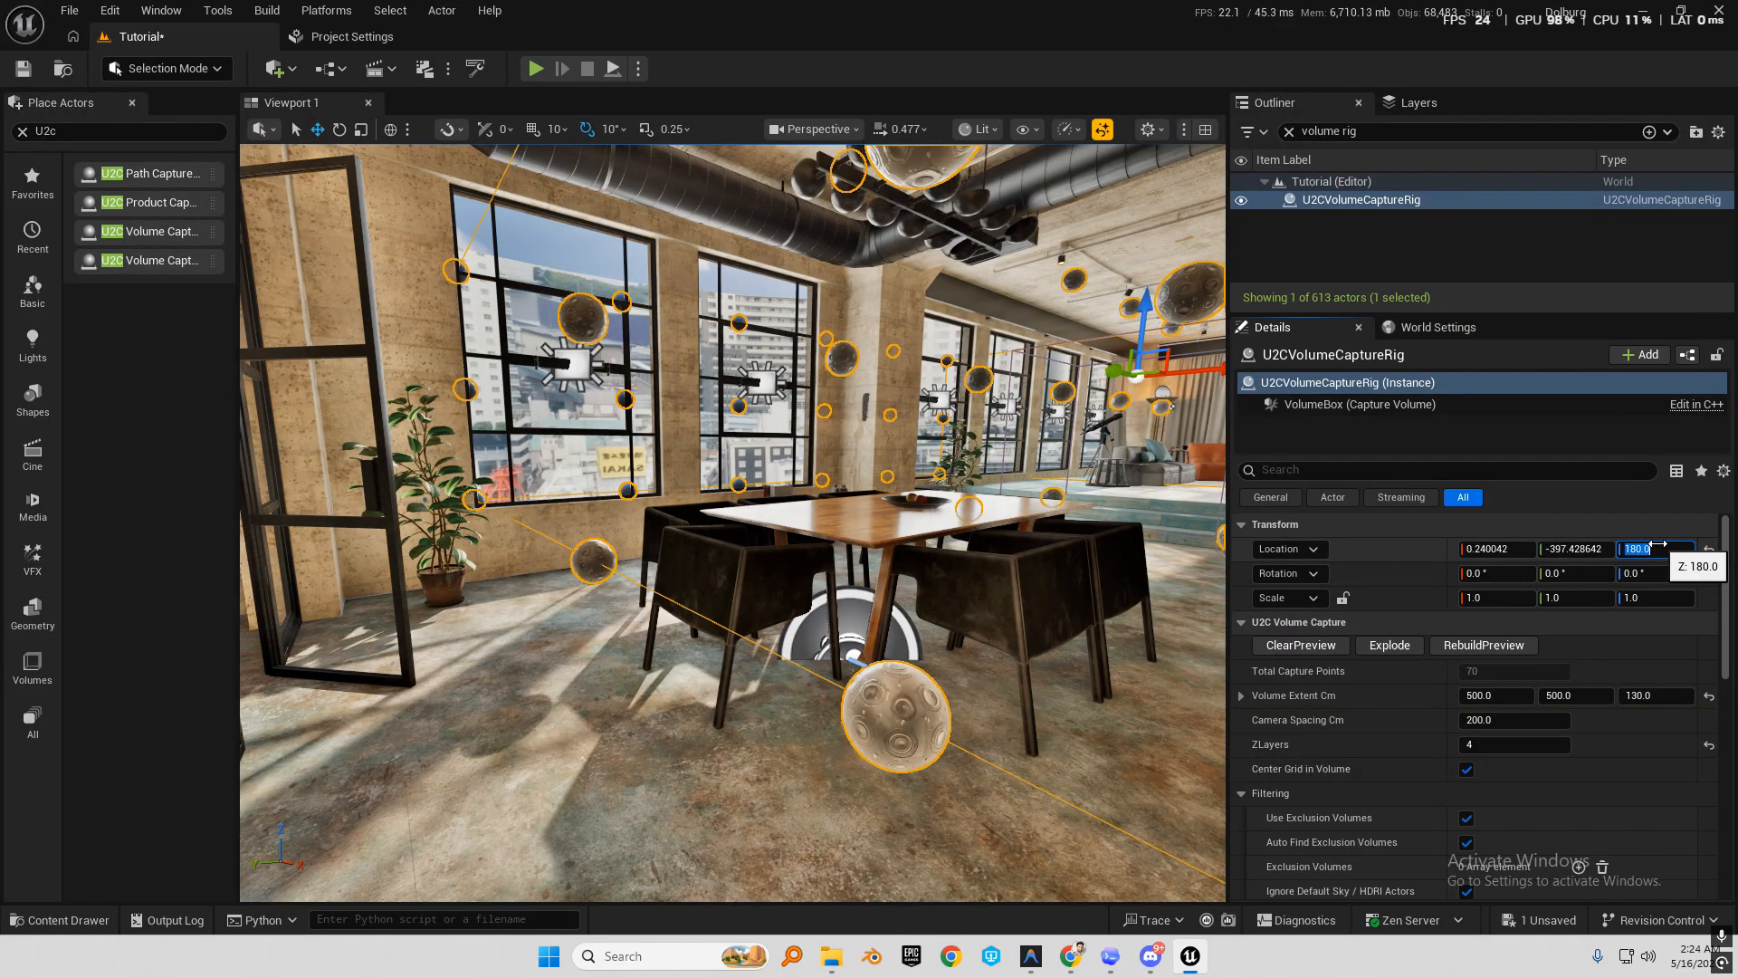
key(e)
right_drag(951, 535, 1159, 543)
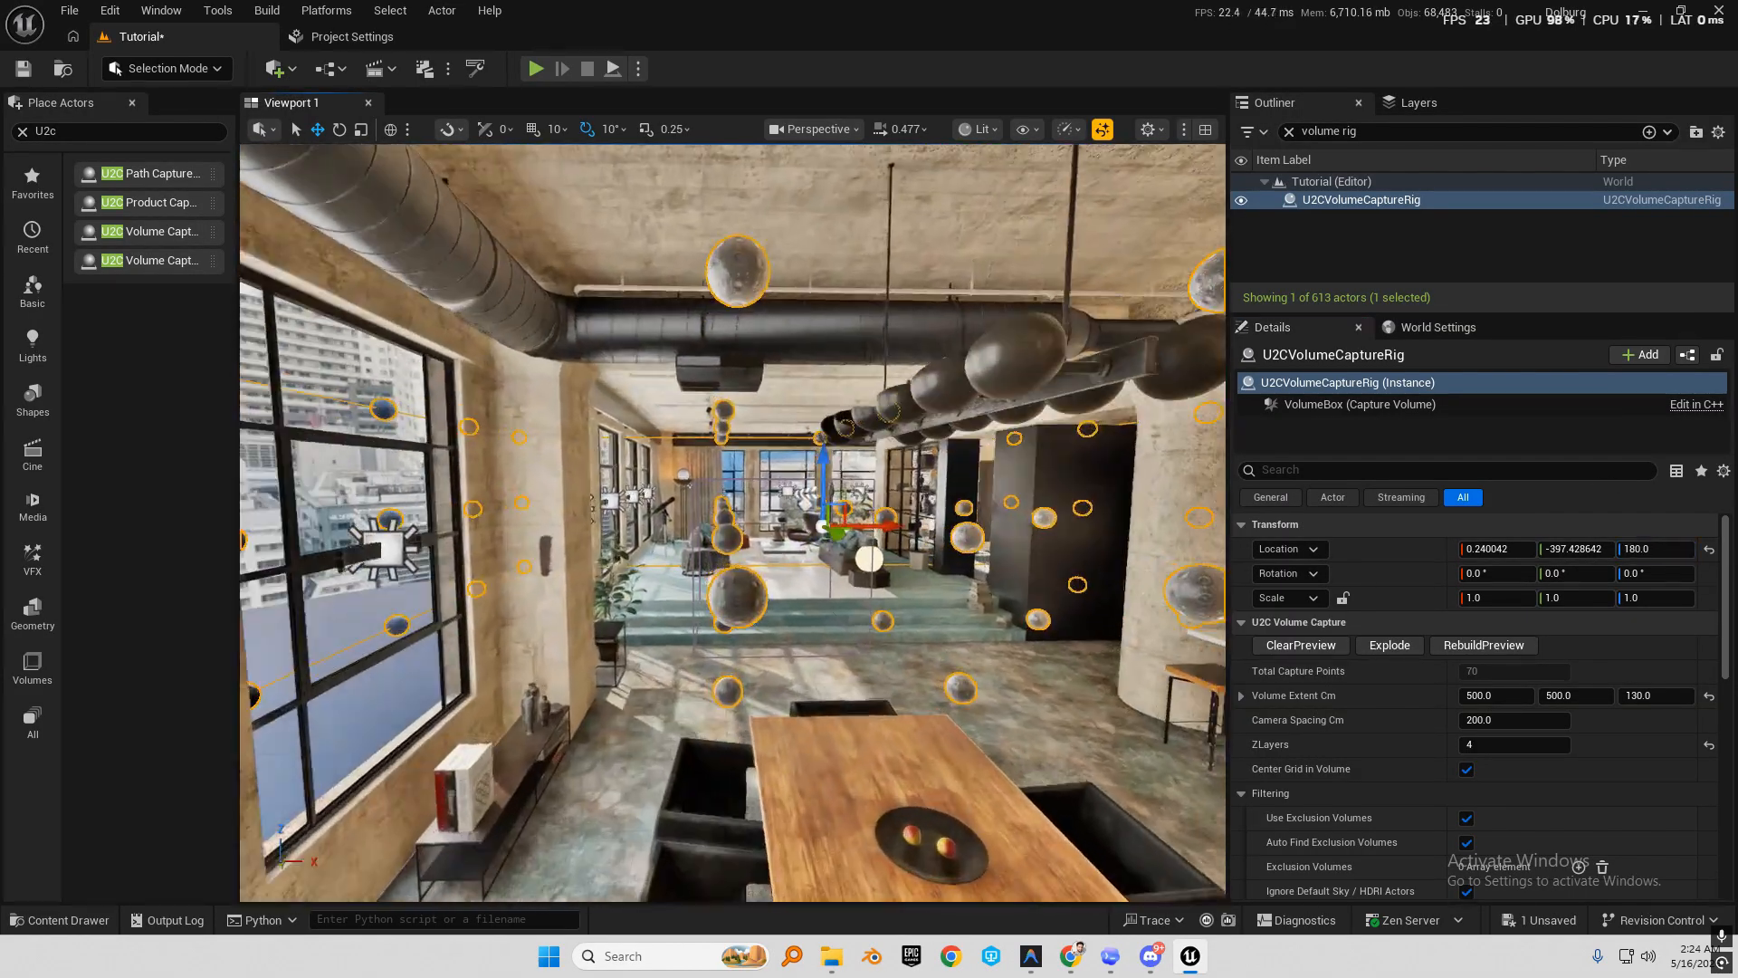
key(w)
right_drag(839, 478, 969, 480)
key(s)
key(w)
key(a)
key(w)
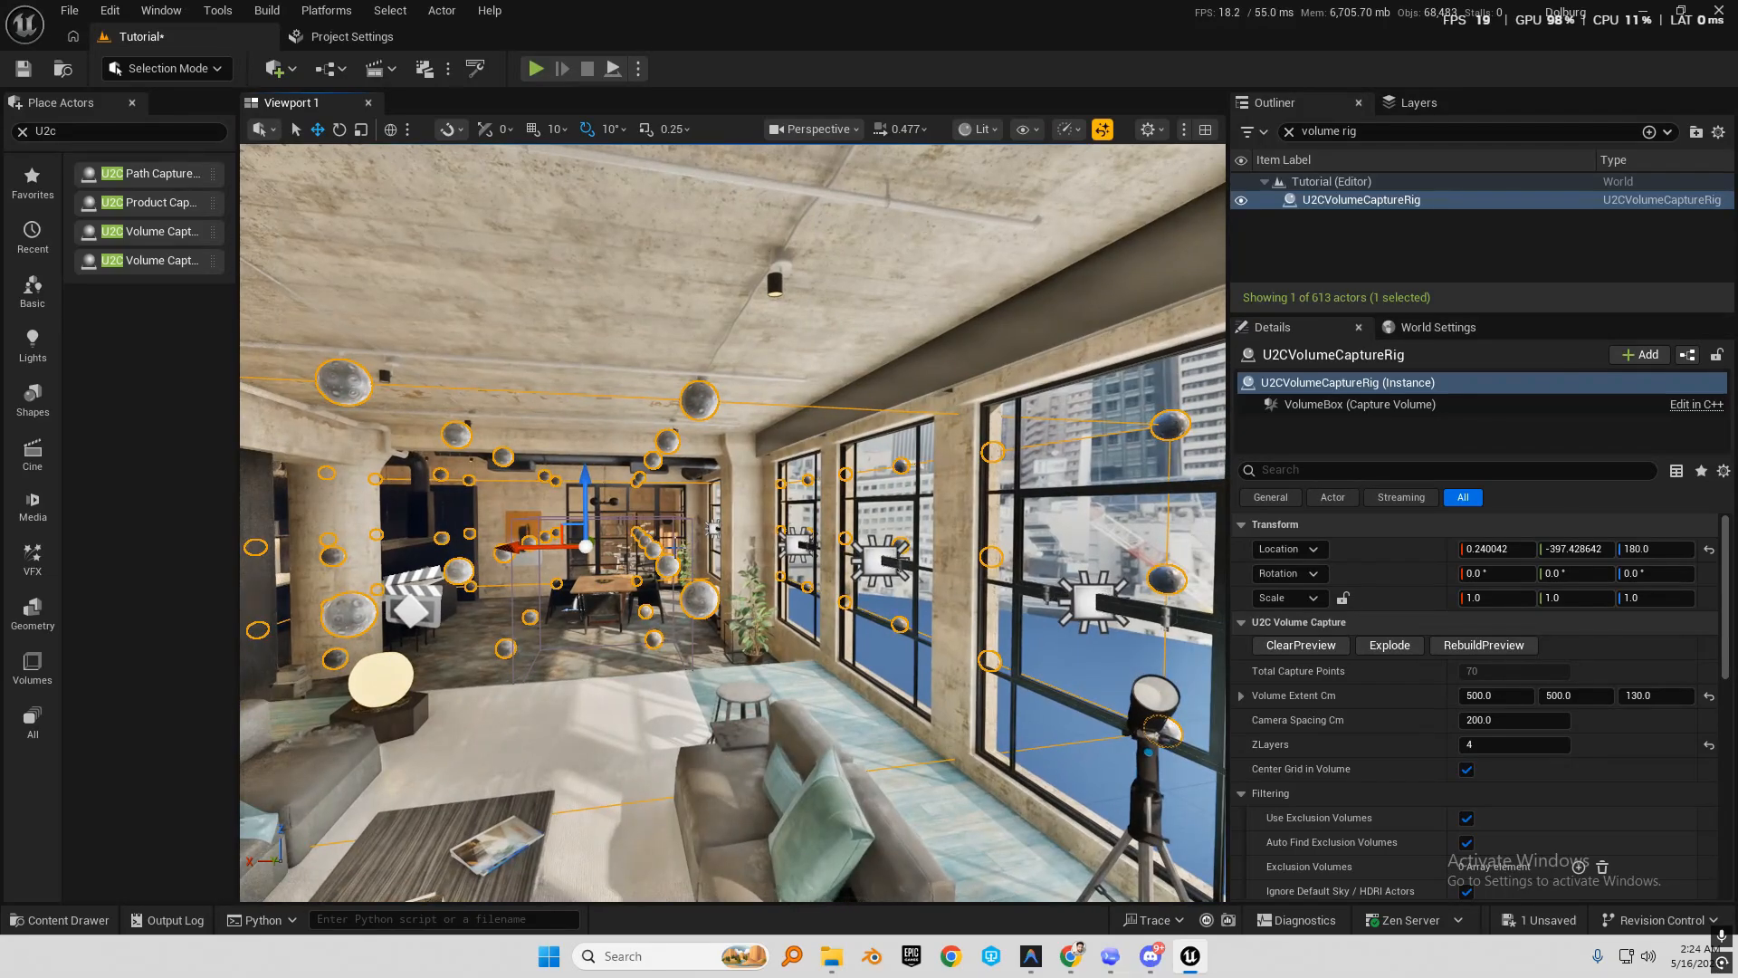
In the top view, move the rig inside the window wall to about X 256, Y -452.
click(813, 128)
click(838, 242)
scroll(913, 693, down, 5)
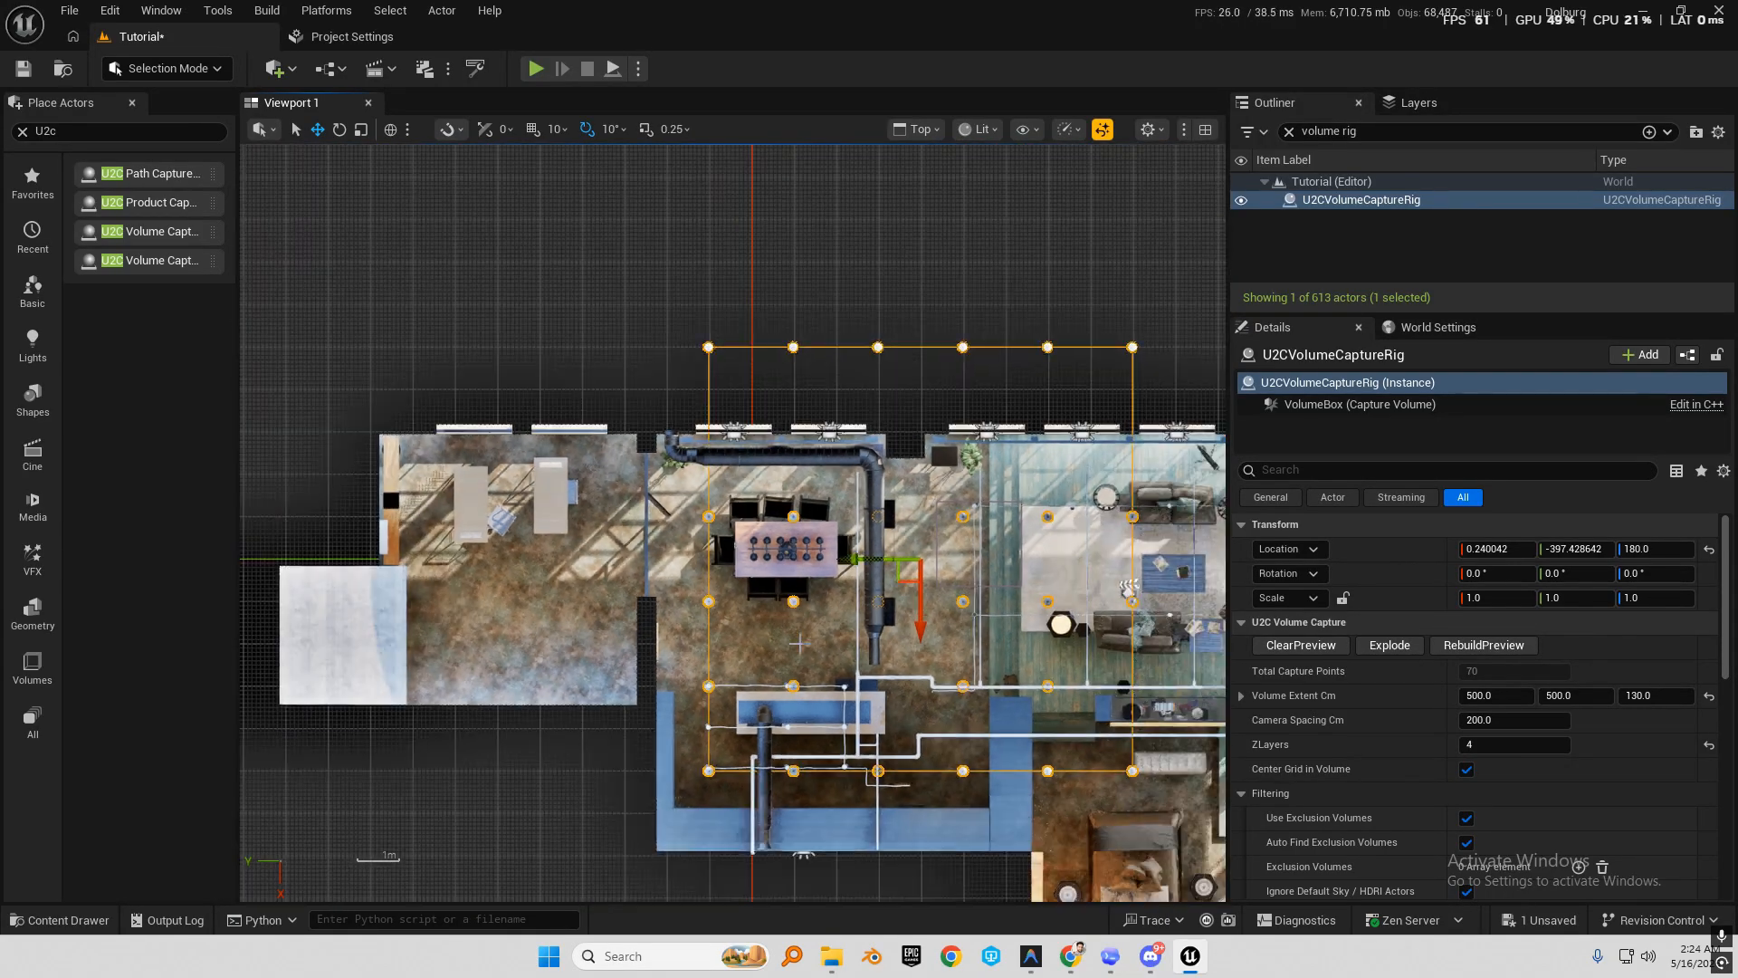
scroll(913, 693, down, 6)
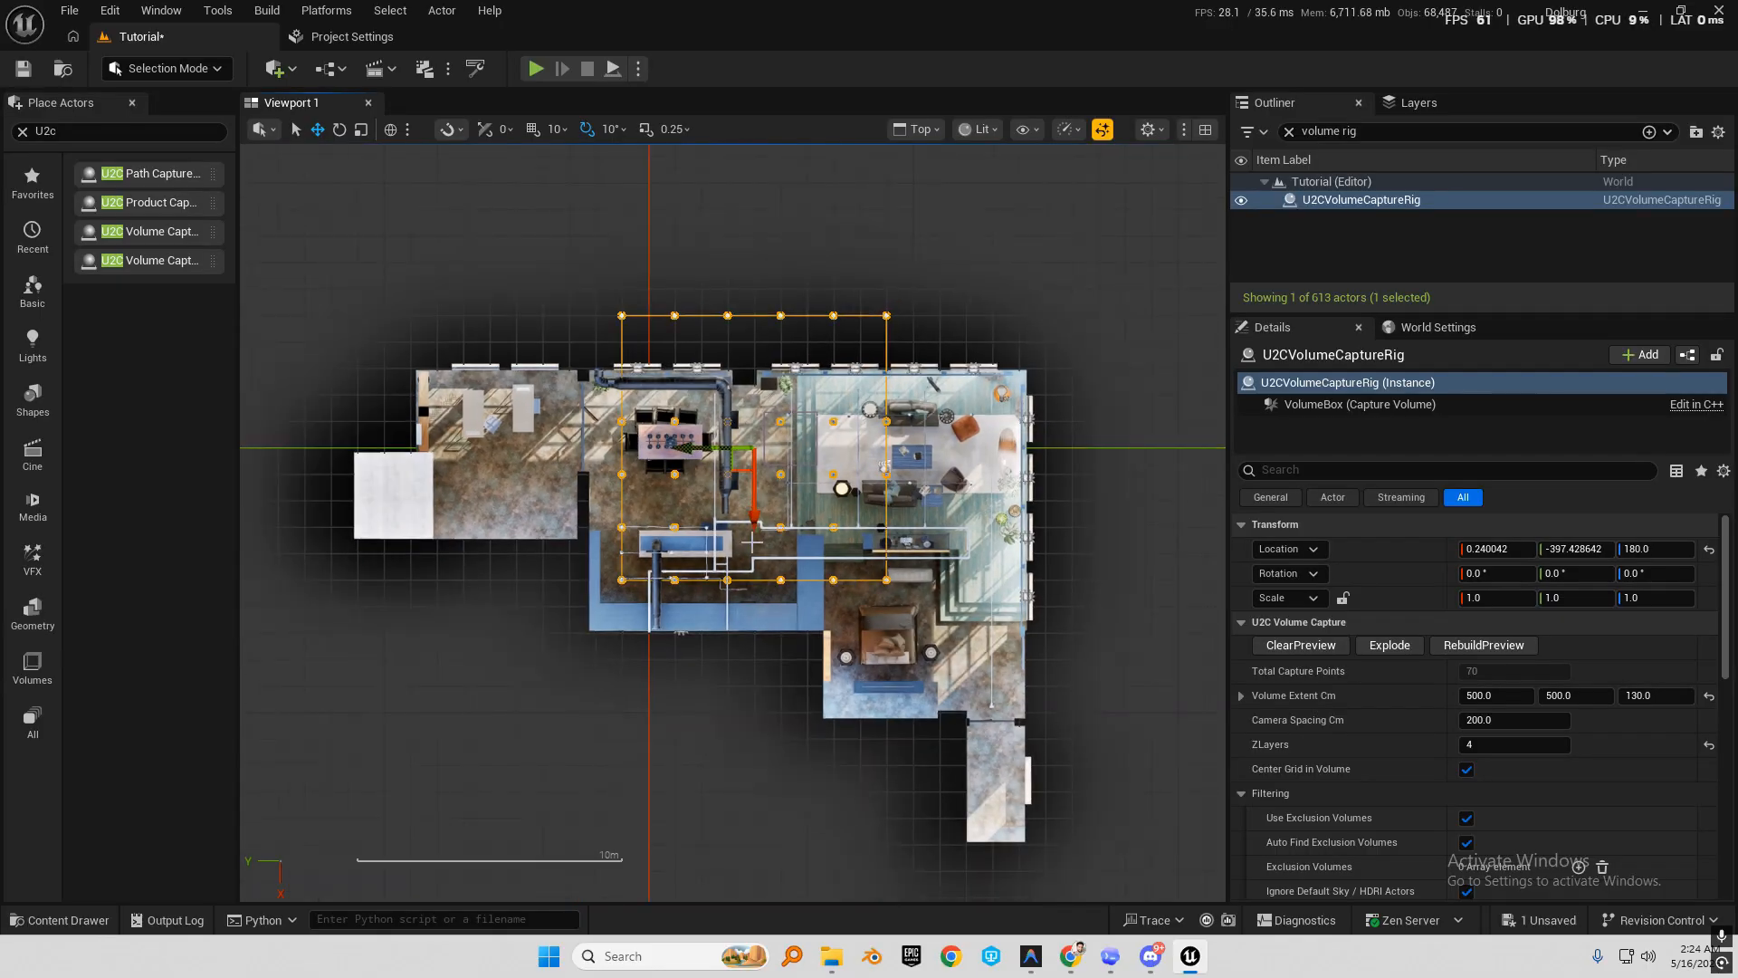
right_drag(783, 484, 788, 475)
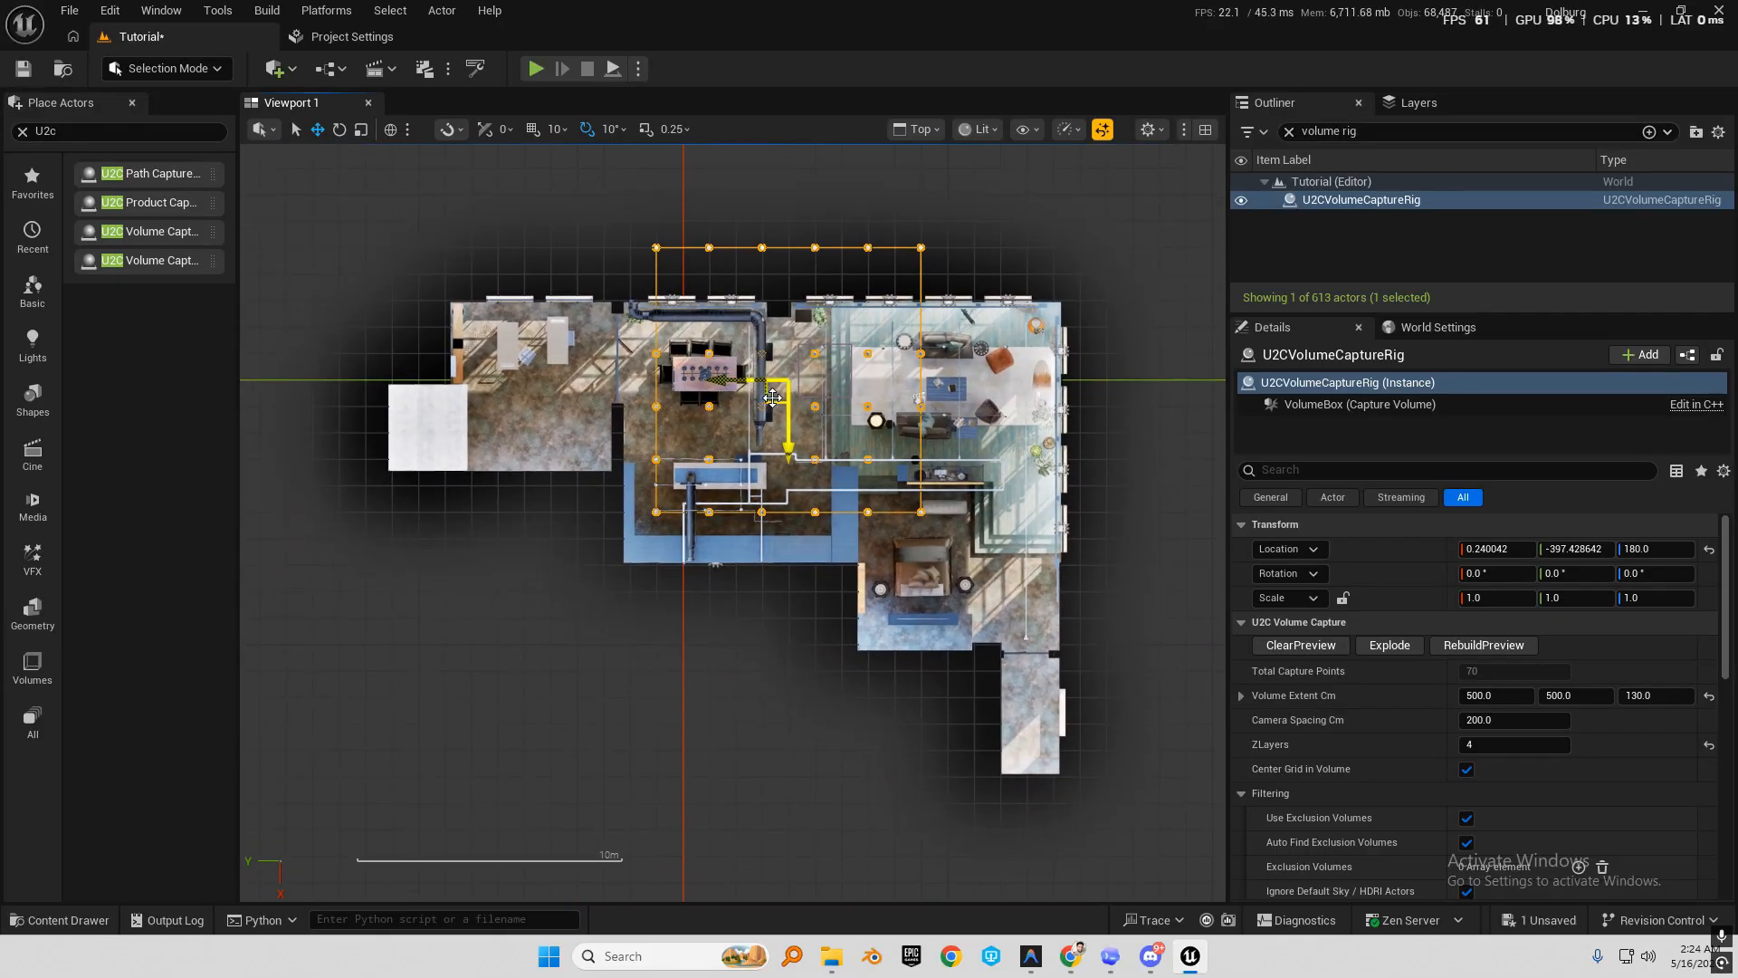
drag(766, 415, 799, 469)
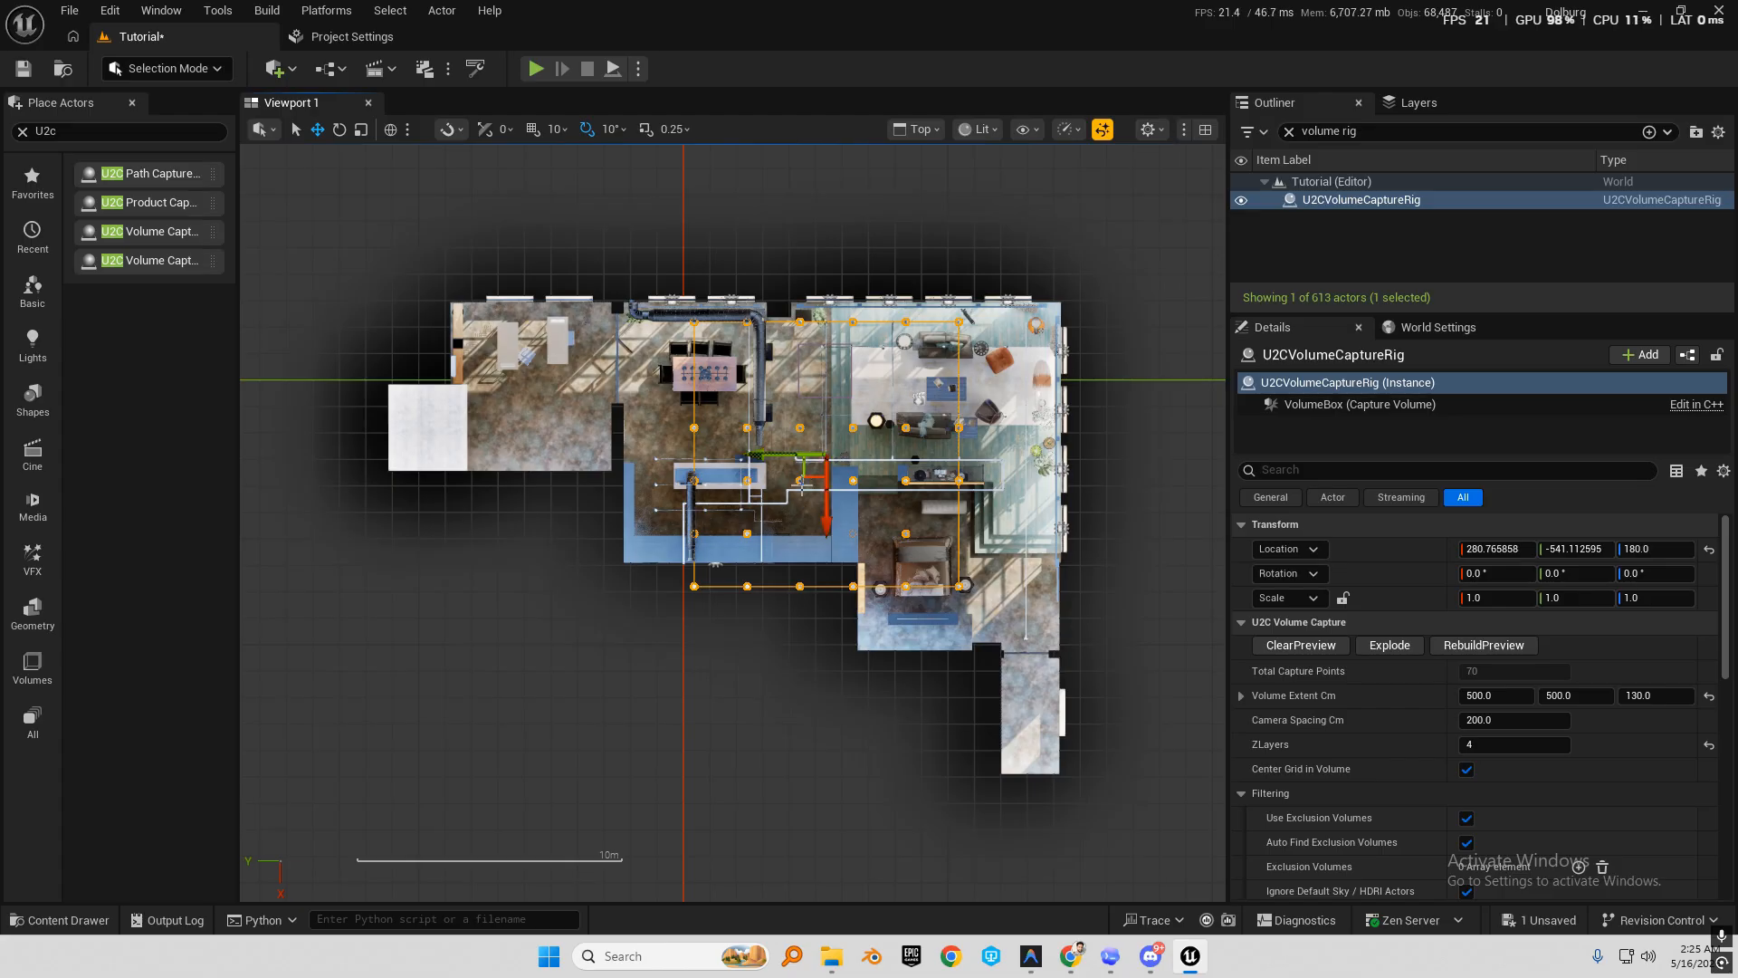
mouse_move(805, 475)
mouse_down()
mouse_move(833, 453)
mouse_move(775, 504)
mouse_move(774, 435)
mouse_move(781, 472)
mouse_up()
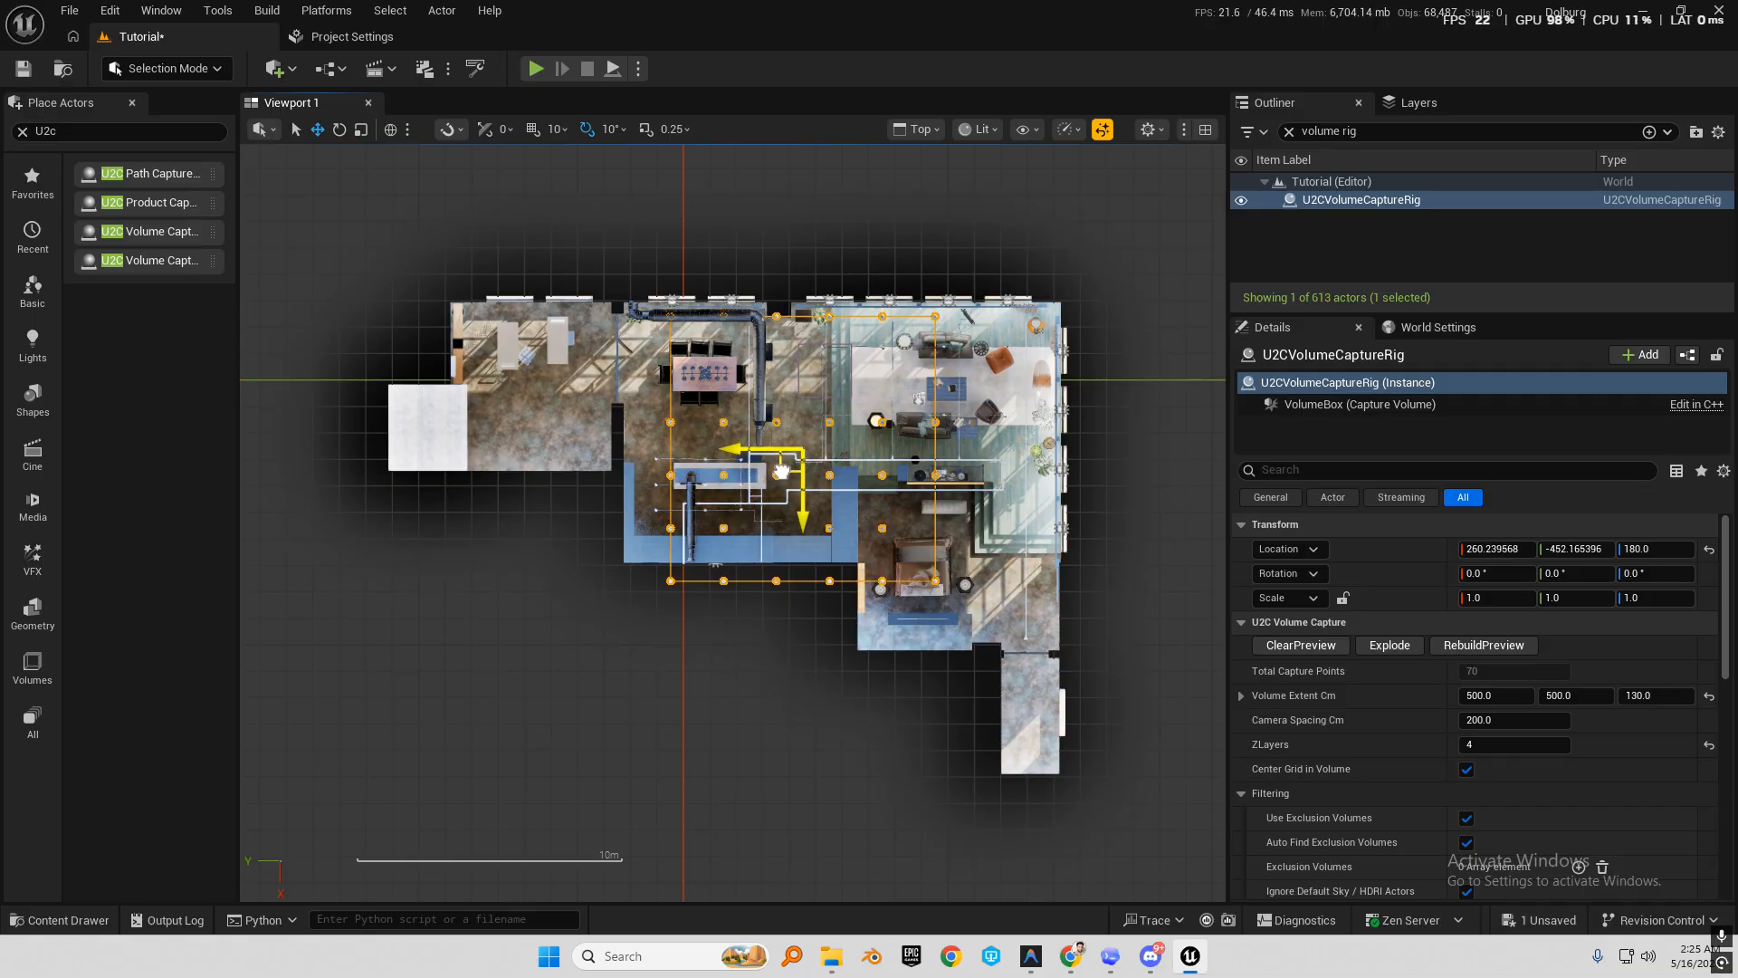
scroll(883, 312, up, 4)
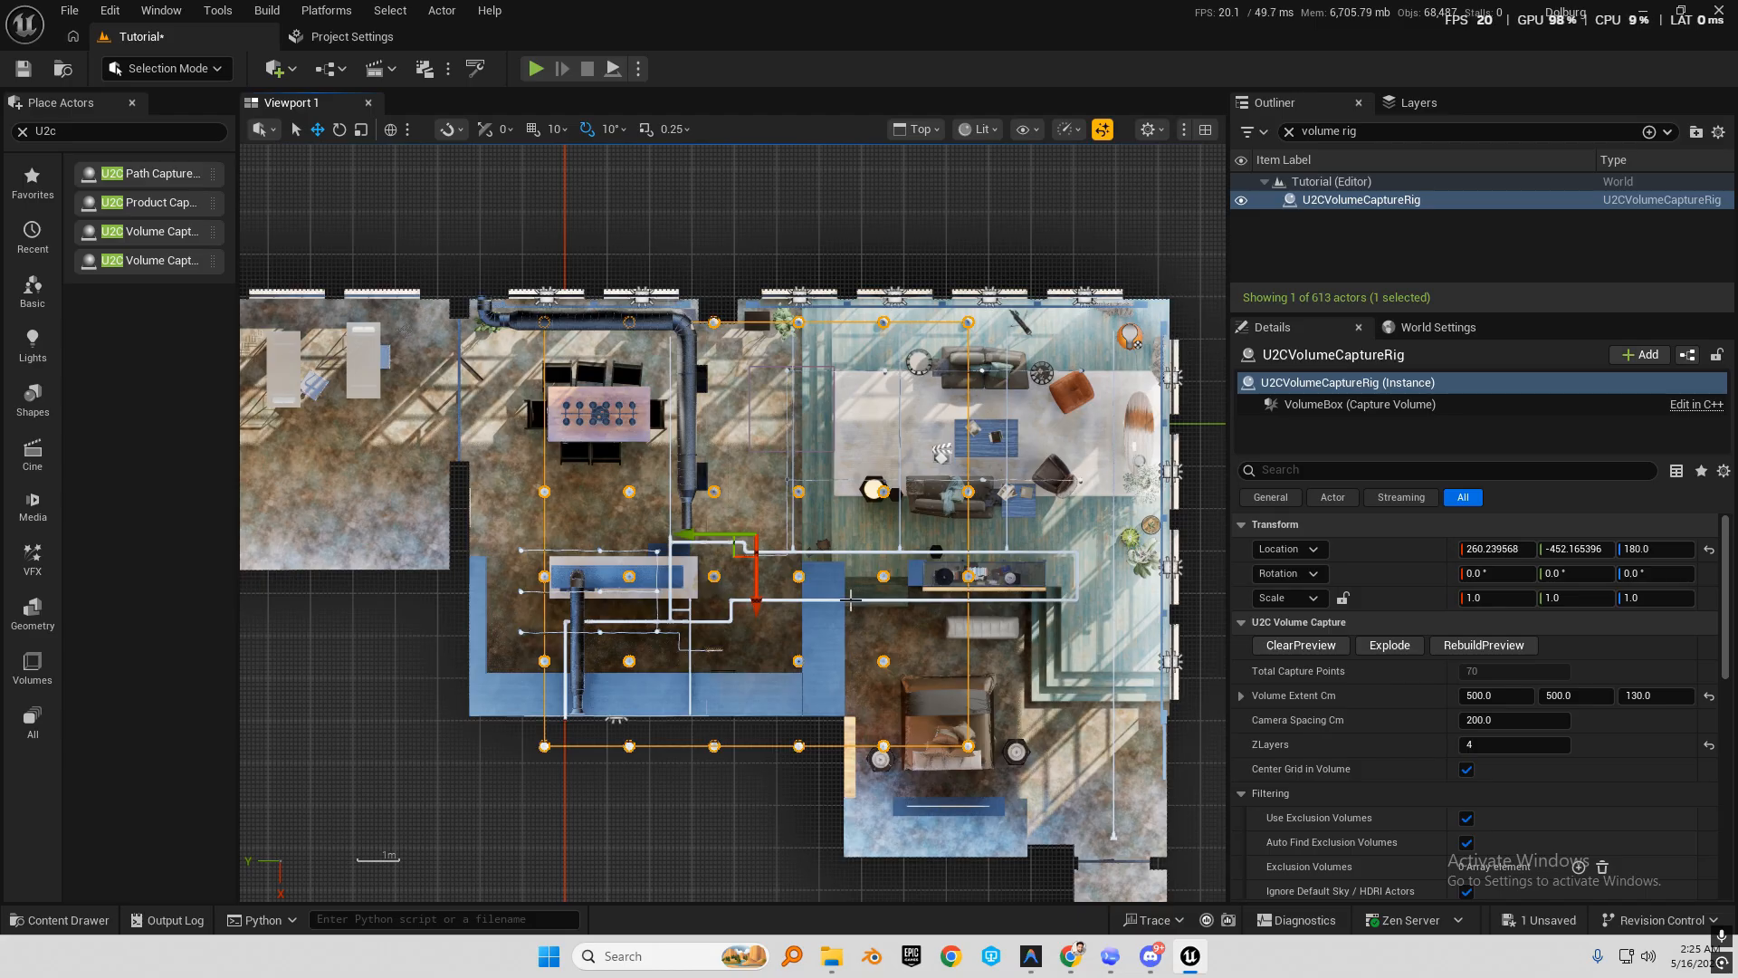
drag(756, 573, 756, 570)
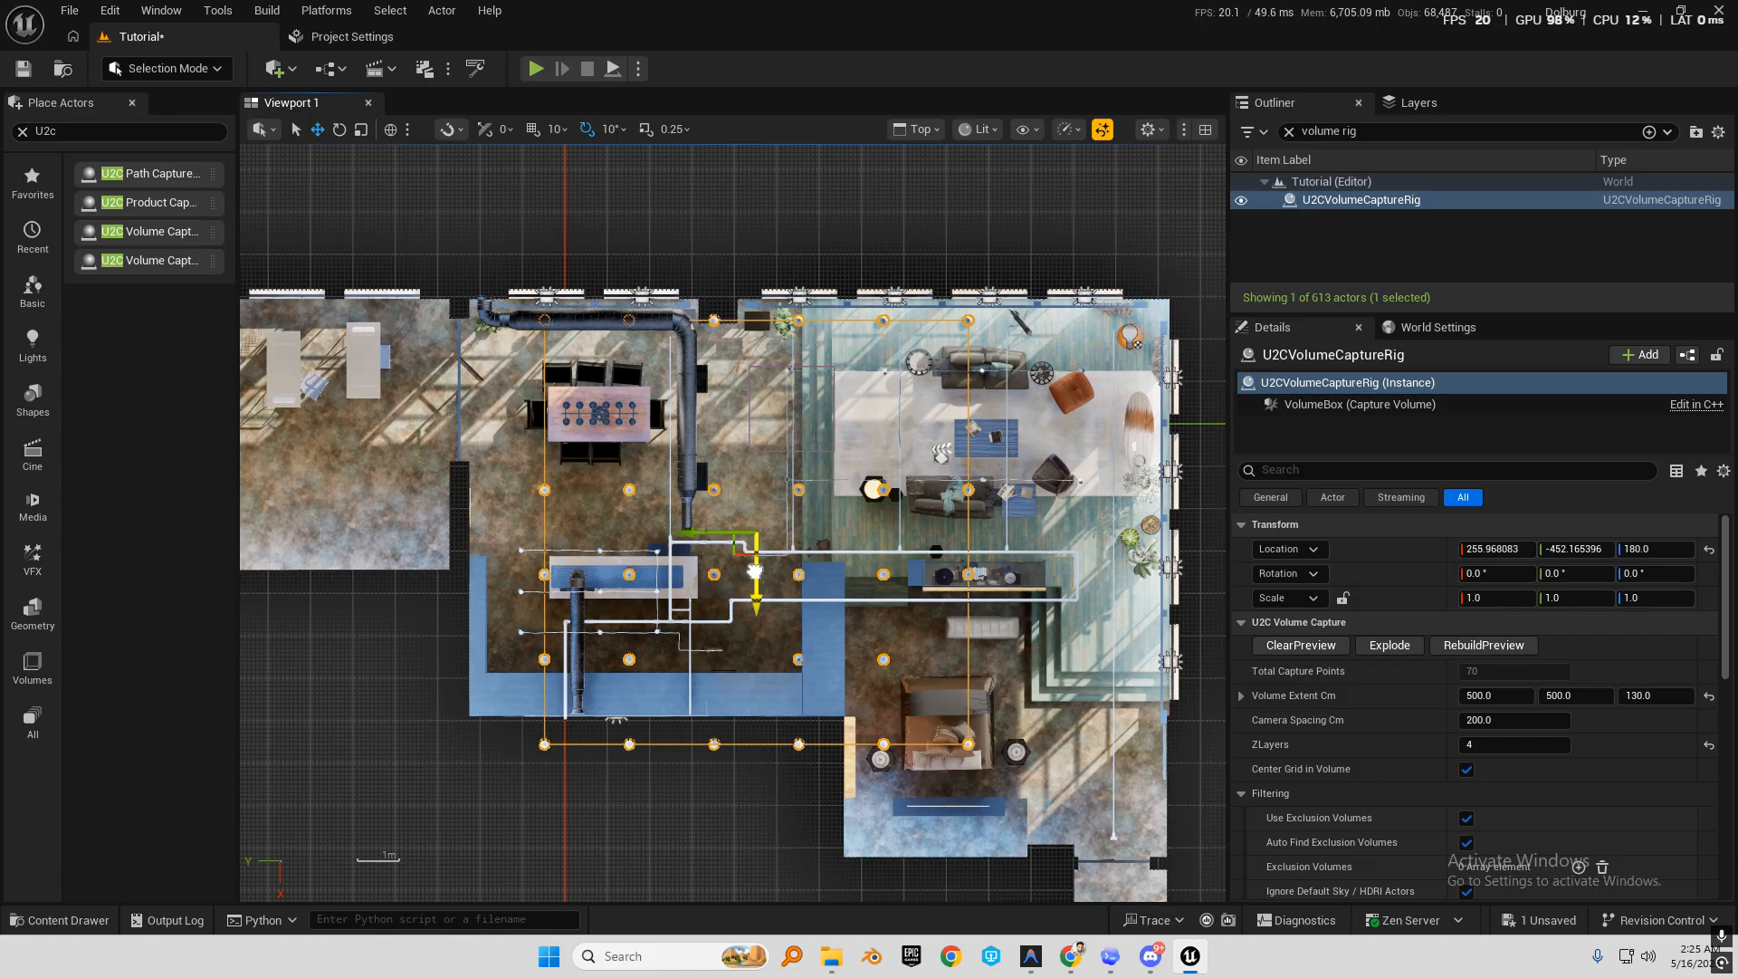
Enlarge the rig's X volume extent to about 599 cm and shift the rig to about X 359.
scroll(793, 559, down, 3)
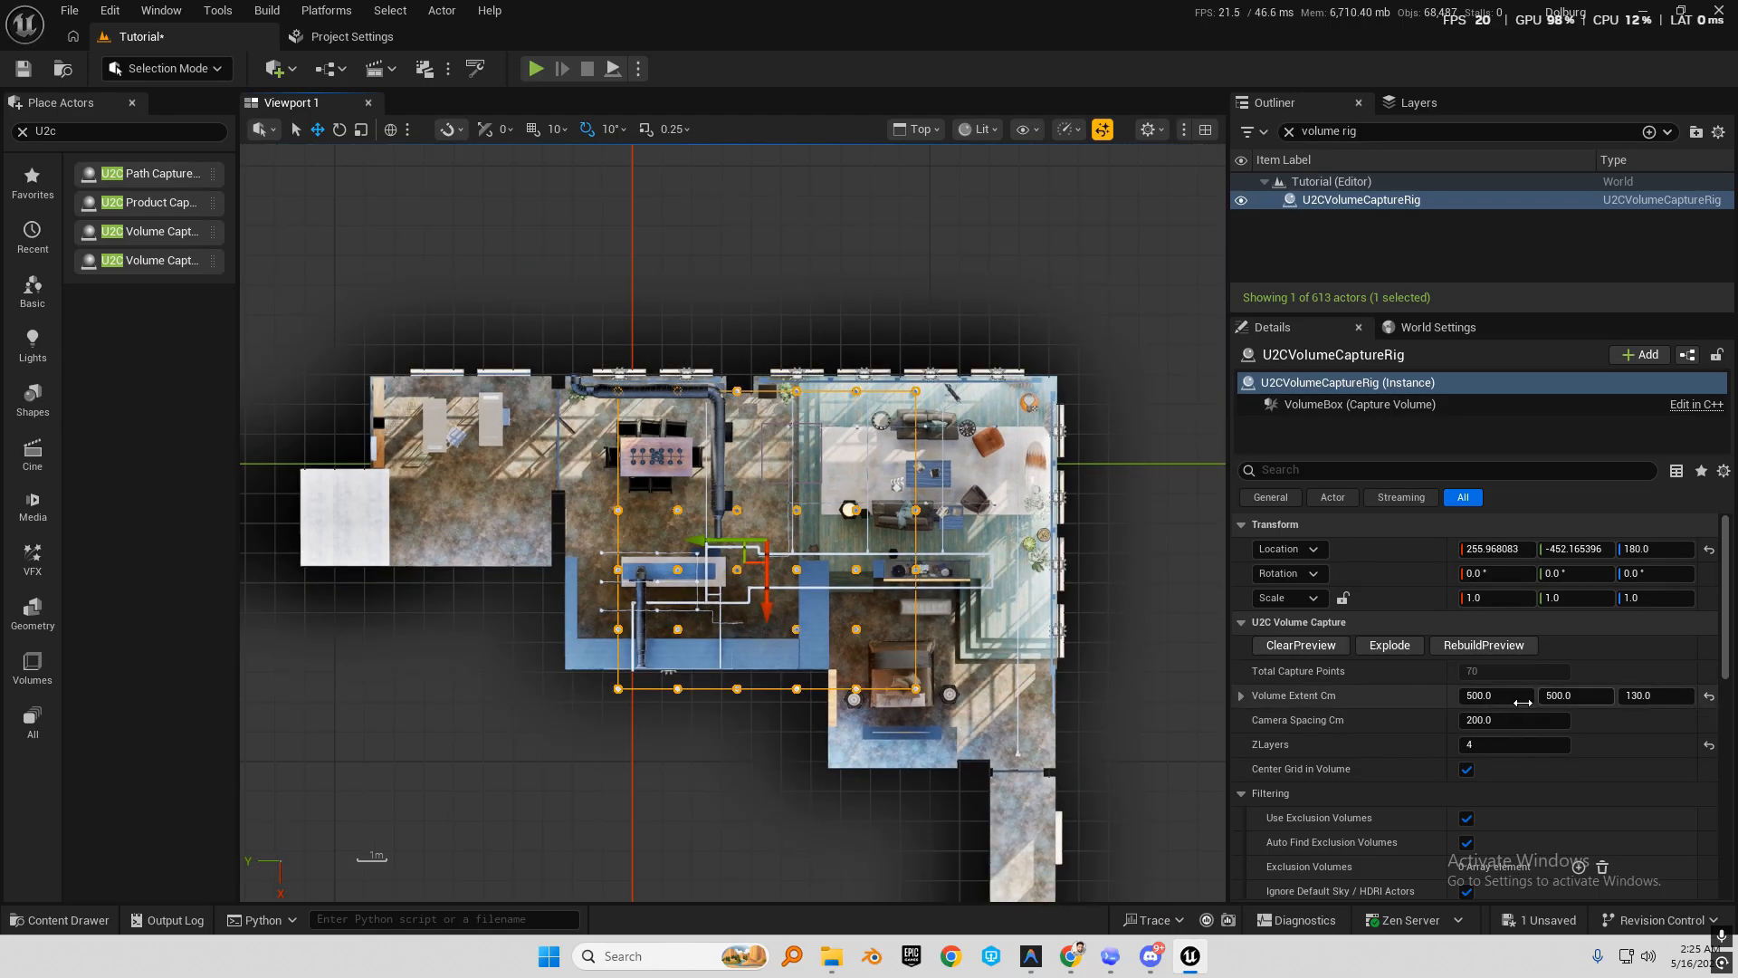
drag(1500, 698, 1582, 698)
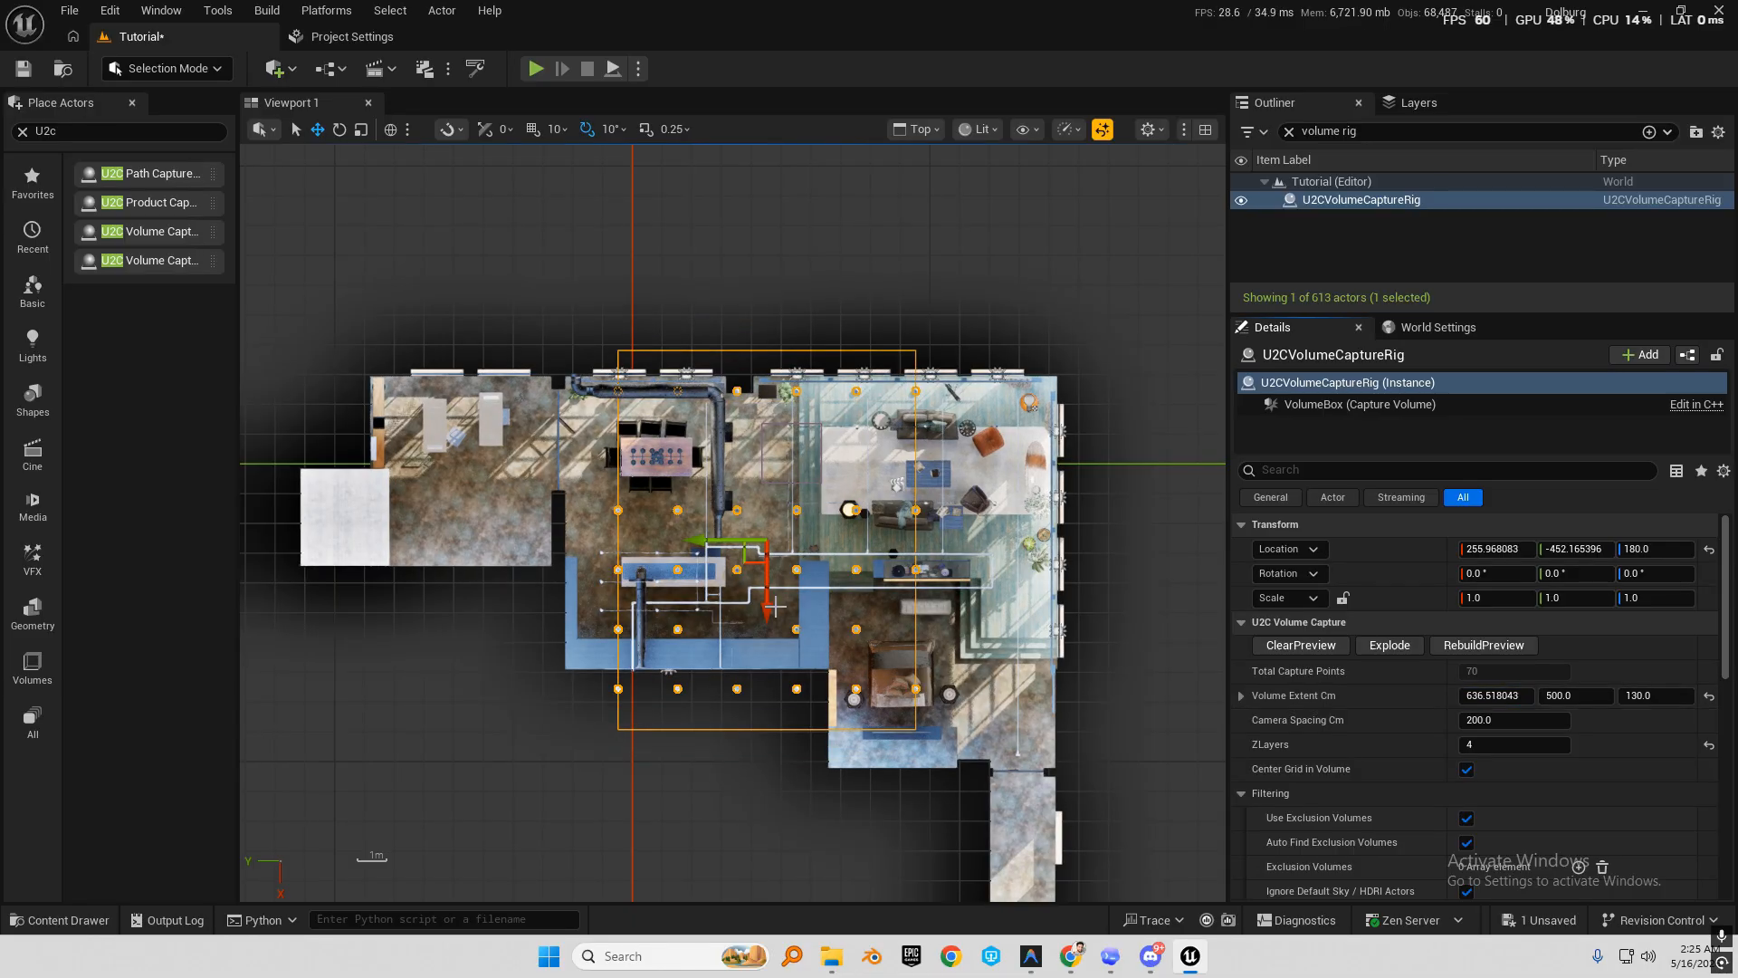
drag(774, 607, 760, 643)
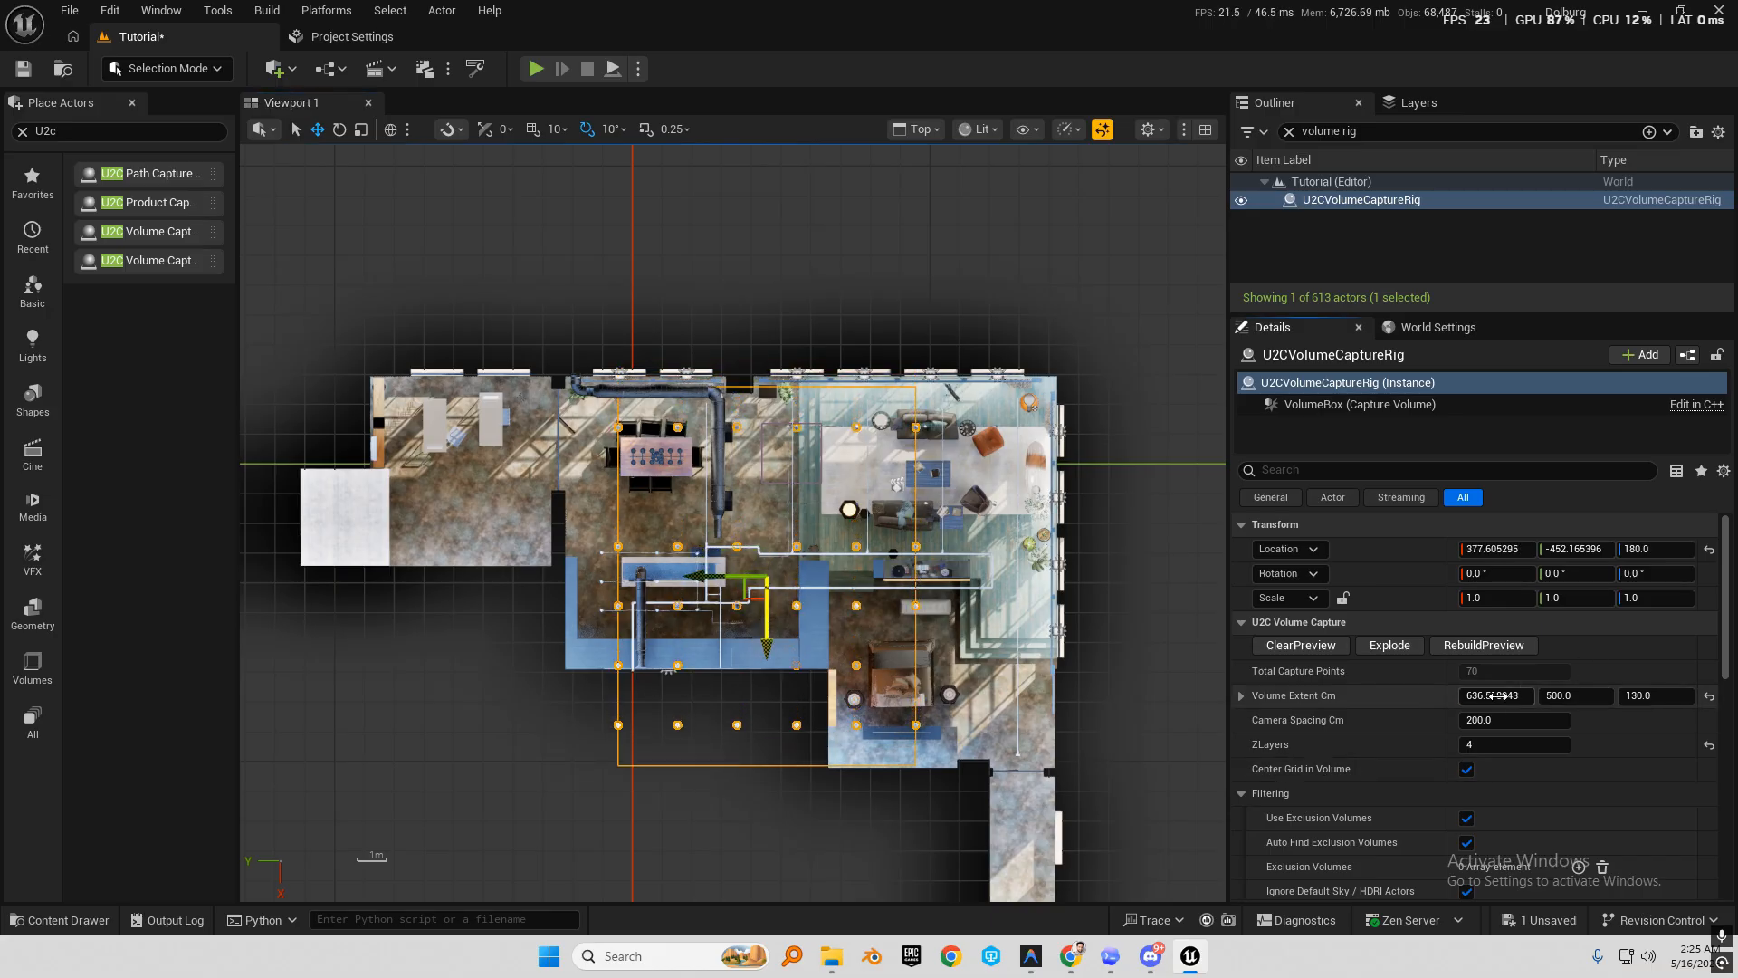
drag(1489, 696, 1463, 695)
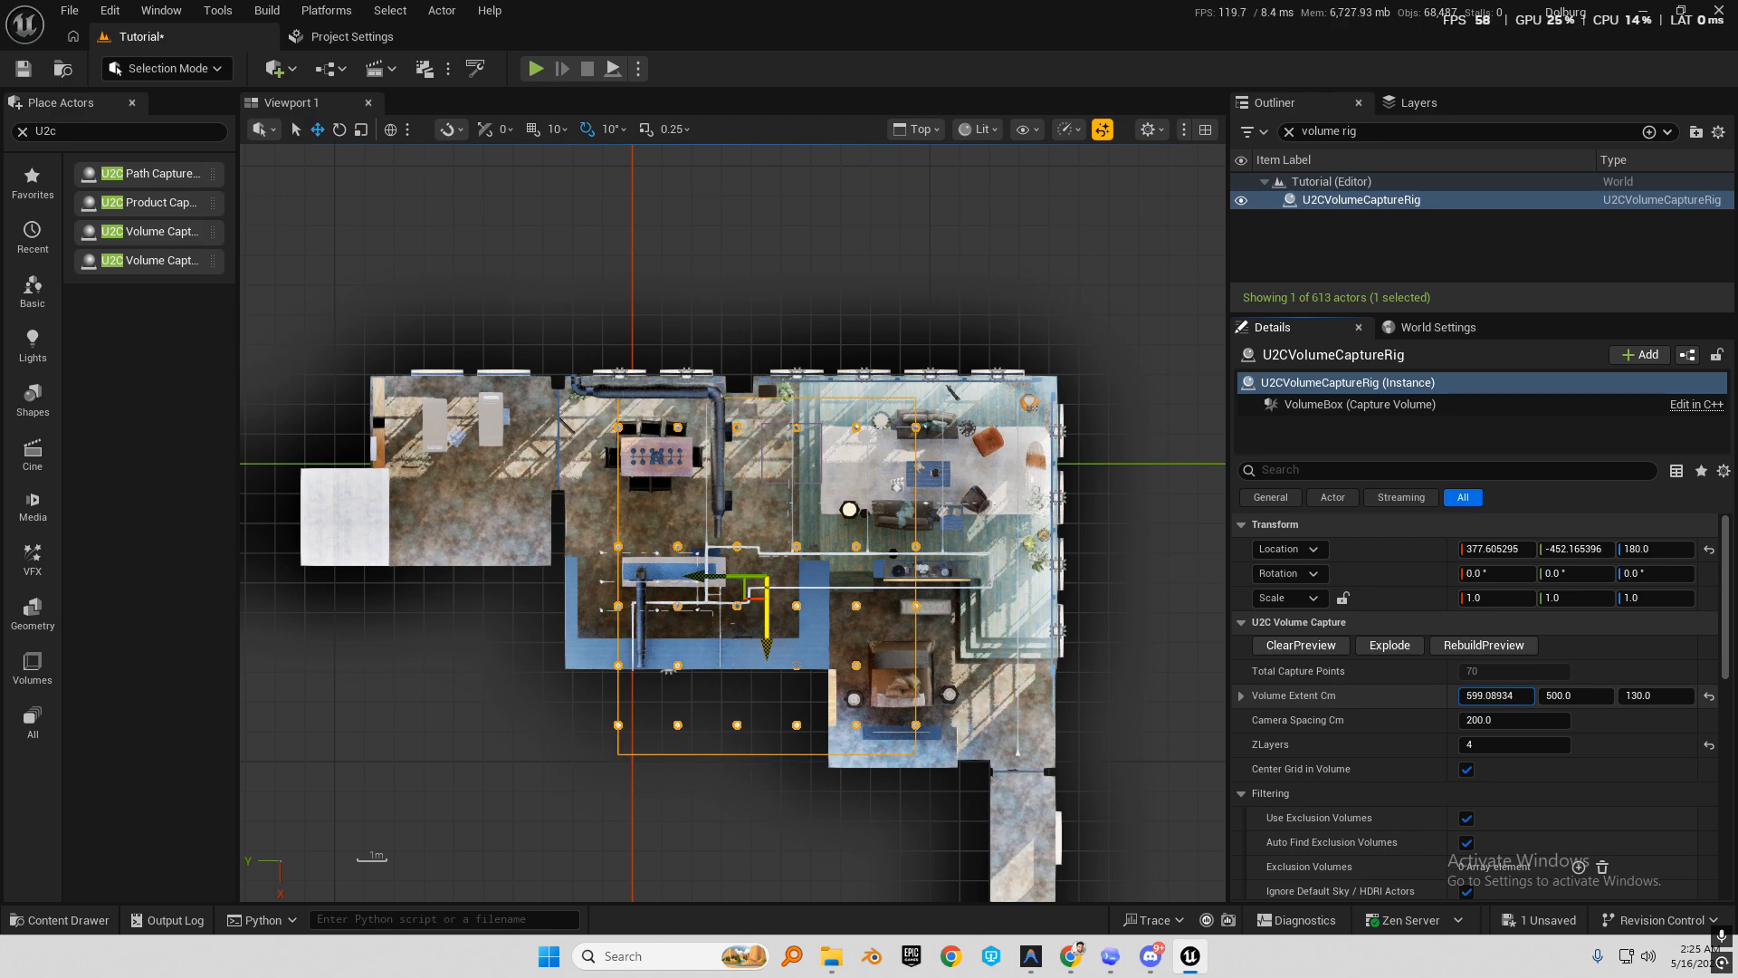
drag(766, 635, 765, 627)
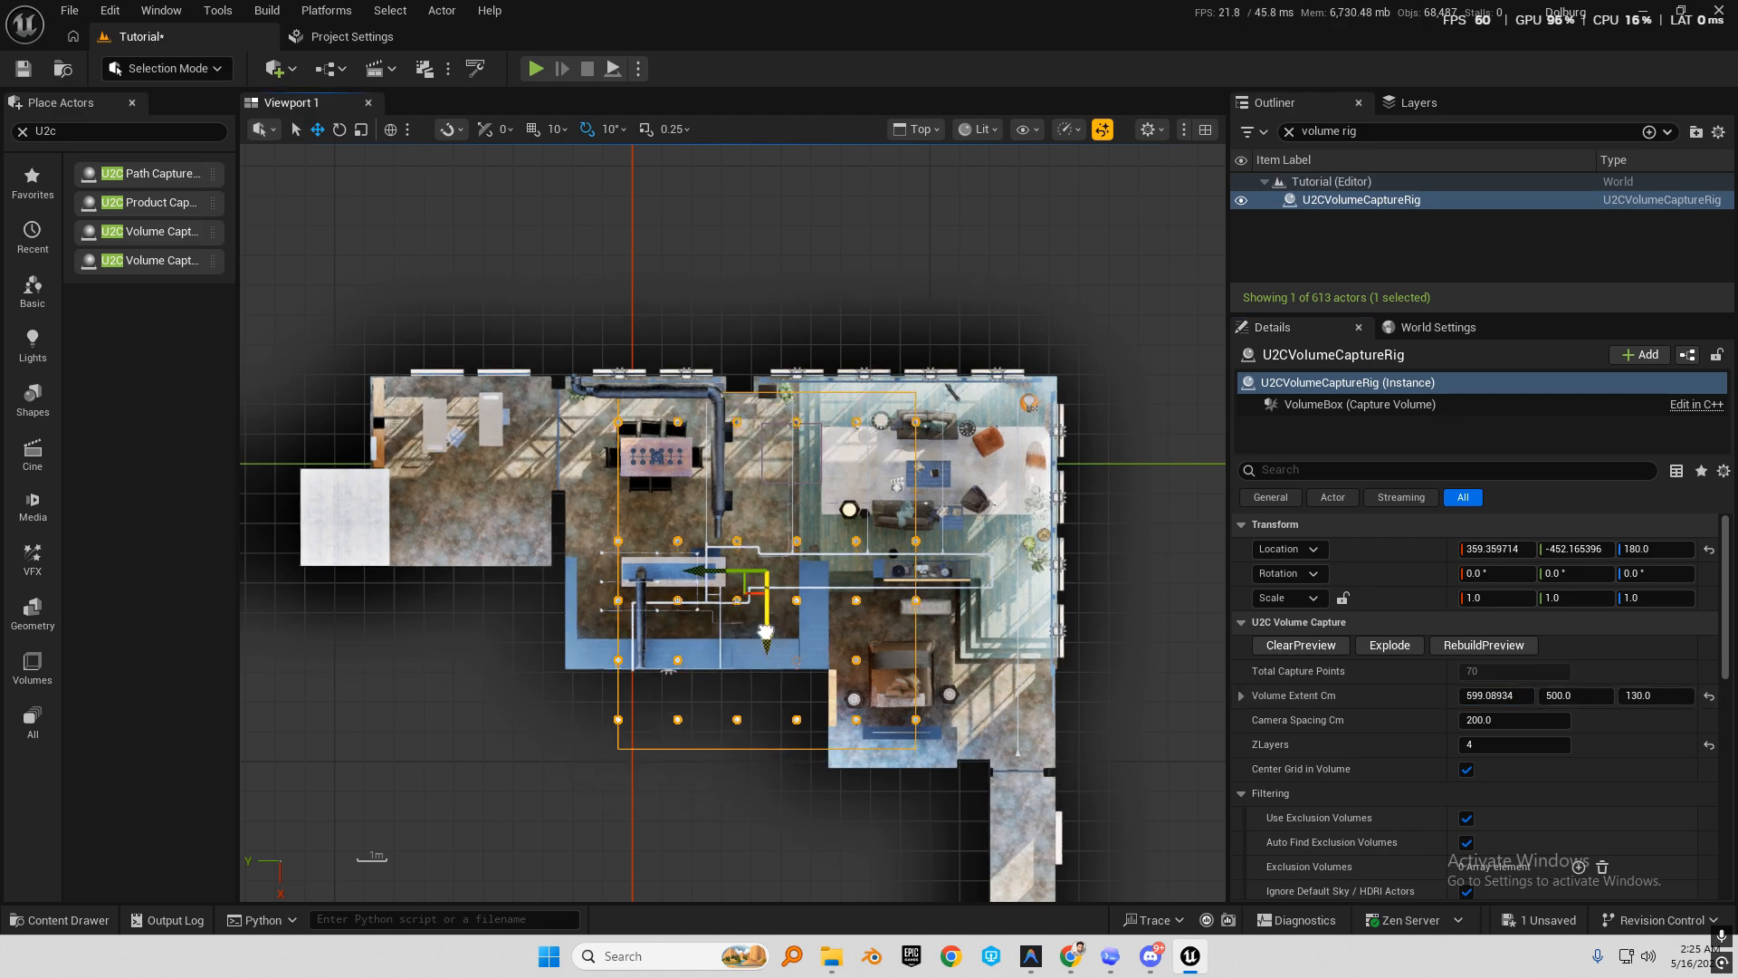
Widen the rig's Y volume extent to about 1083 cm and shift the rig to about Y -276.
scroll(1695, 670, down, 1)
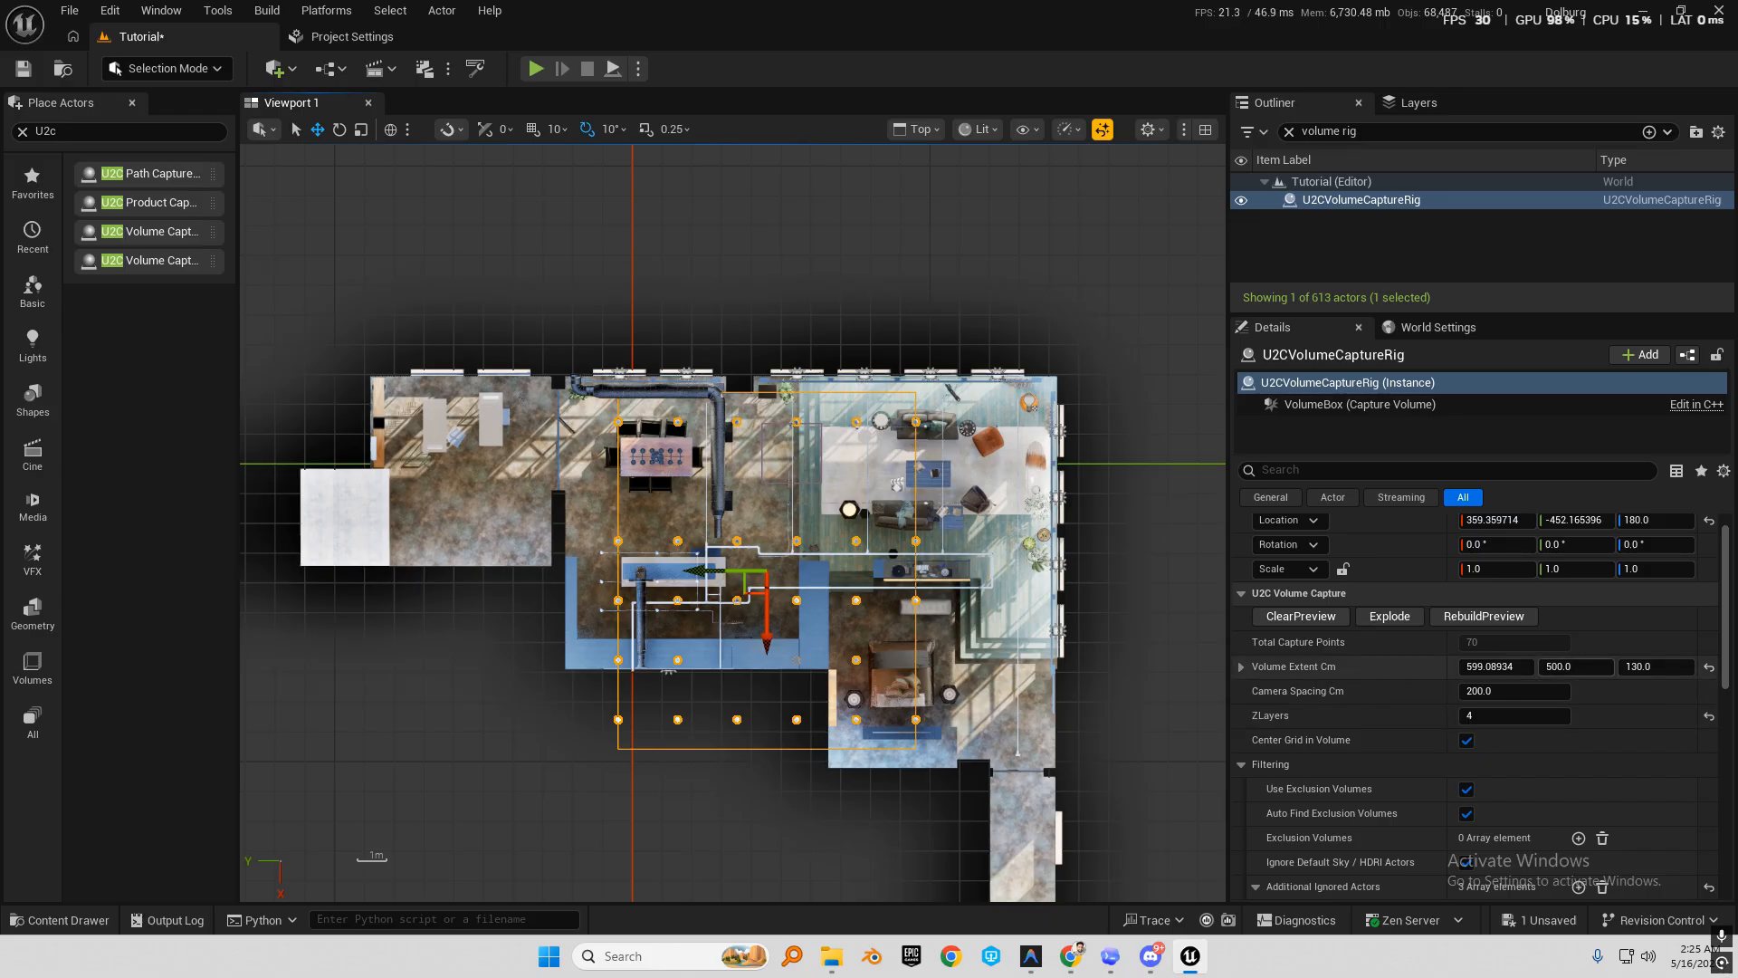
drag(1574, 667, 1670, 667)
drag(712, 582, 658, 585)
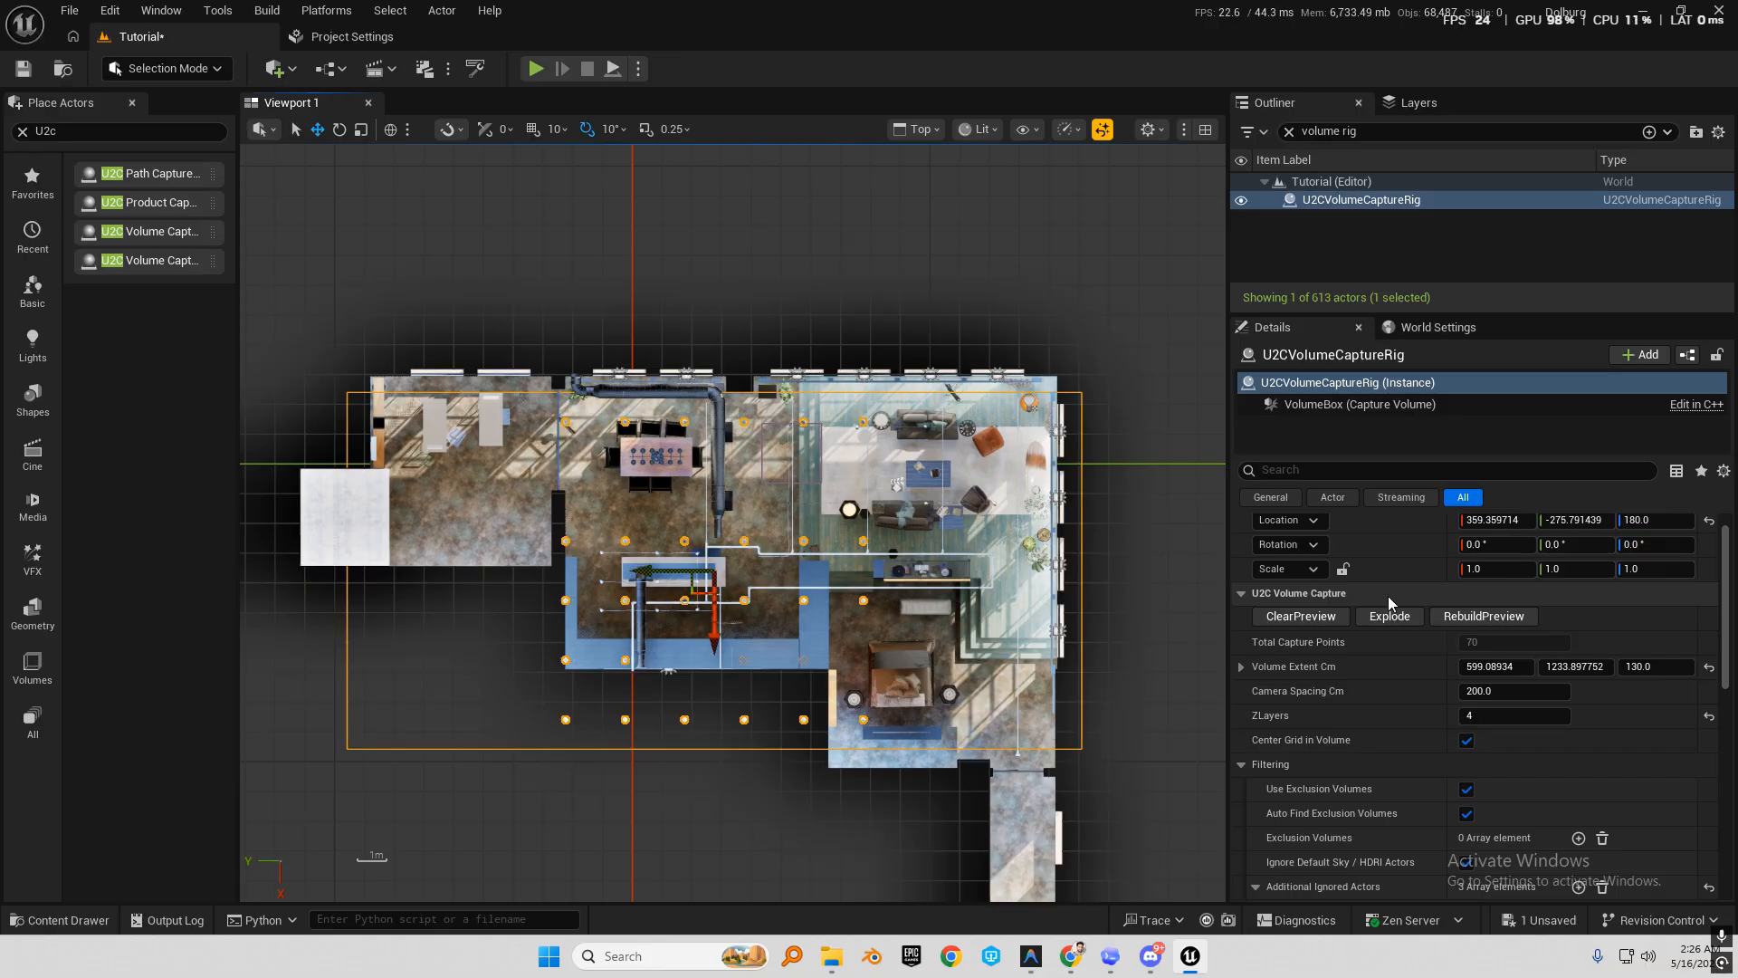
drag(1598, 675, 1580, 676)
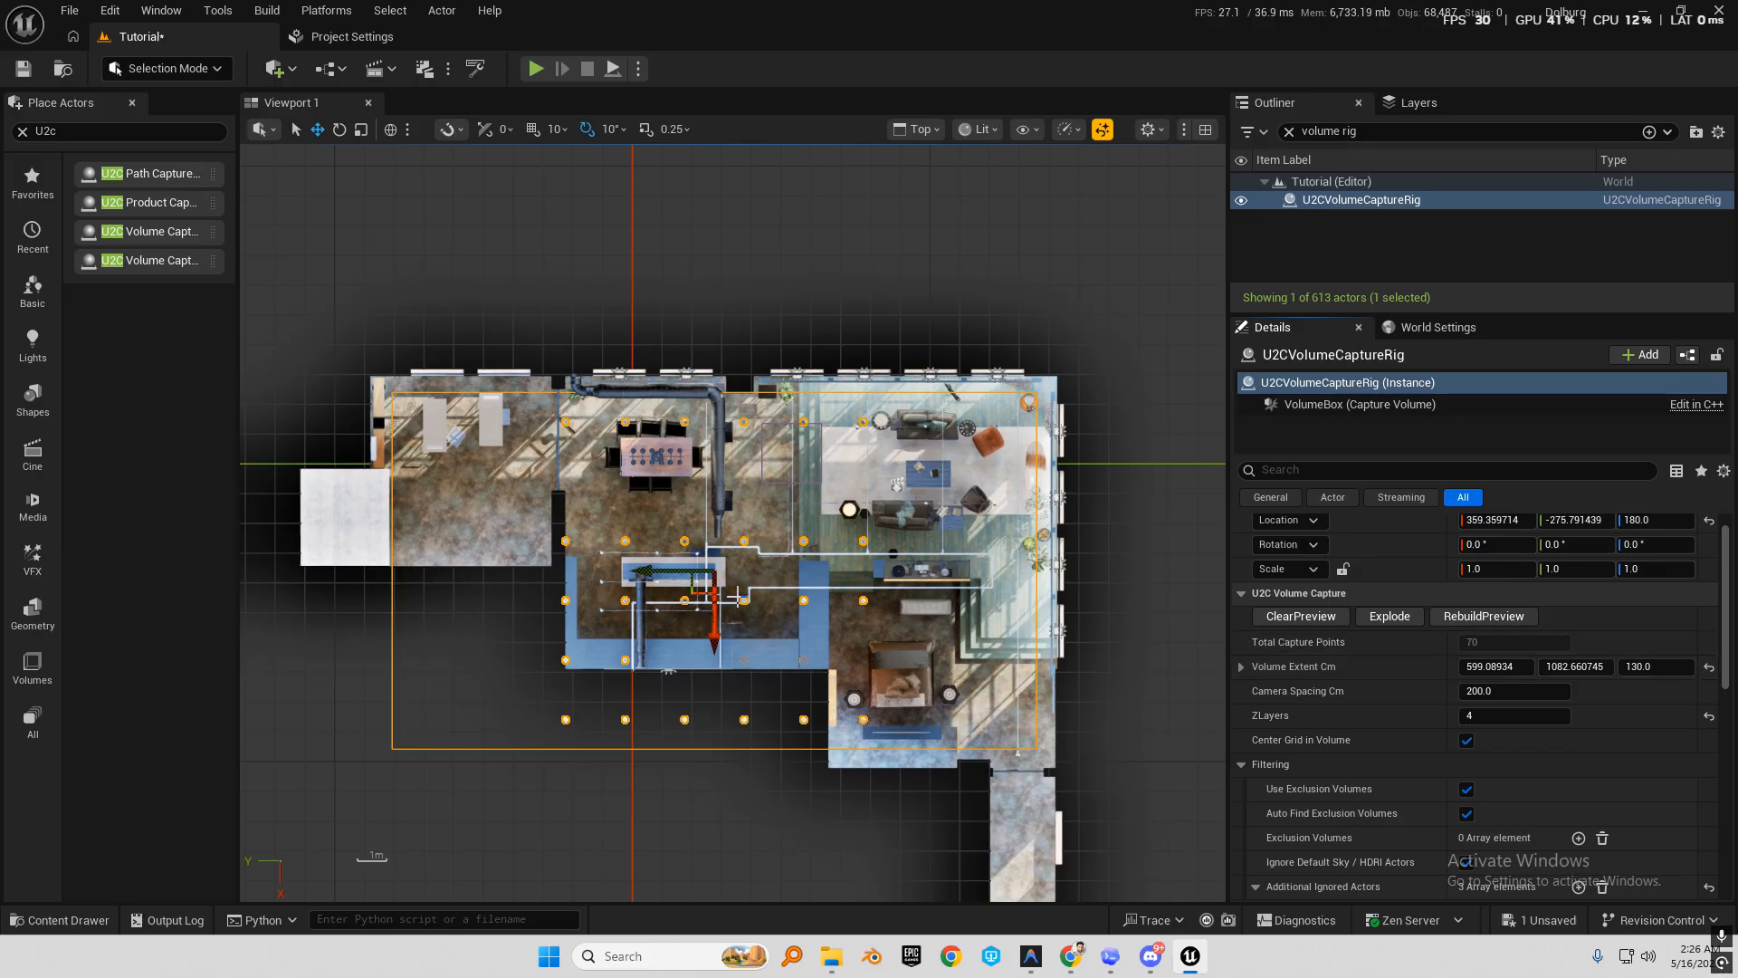
Set the rig's Y volume extent to 1070 cm, shift it to about Y -288, and rebuild the capture preview.
scroll(814, 540, up, 1)
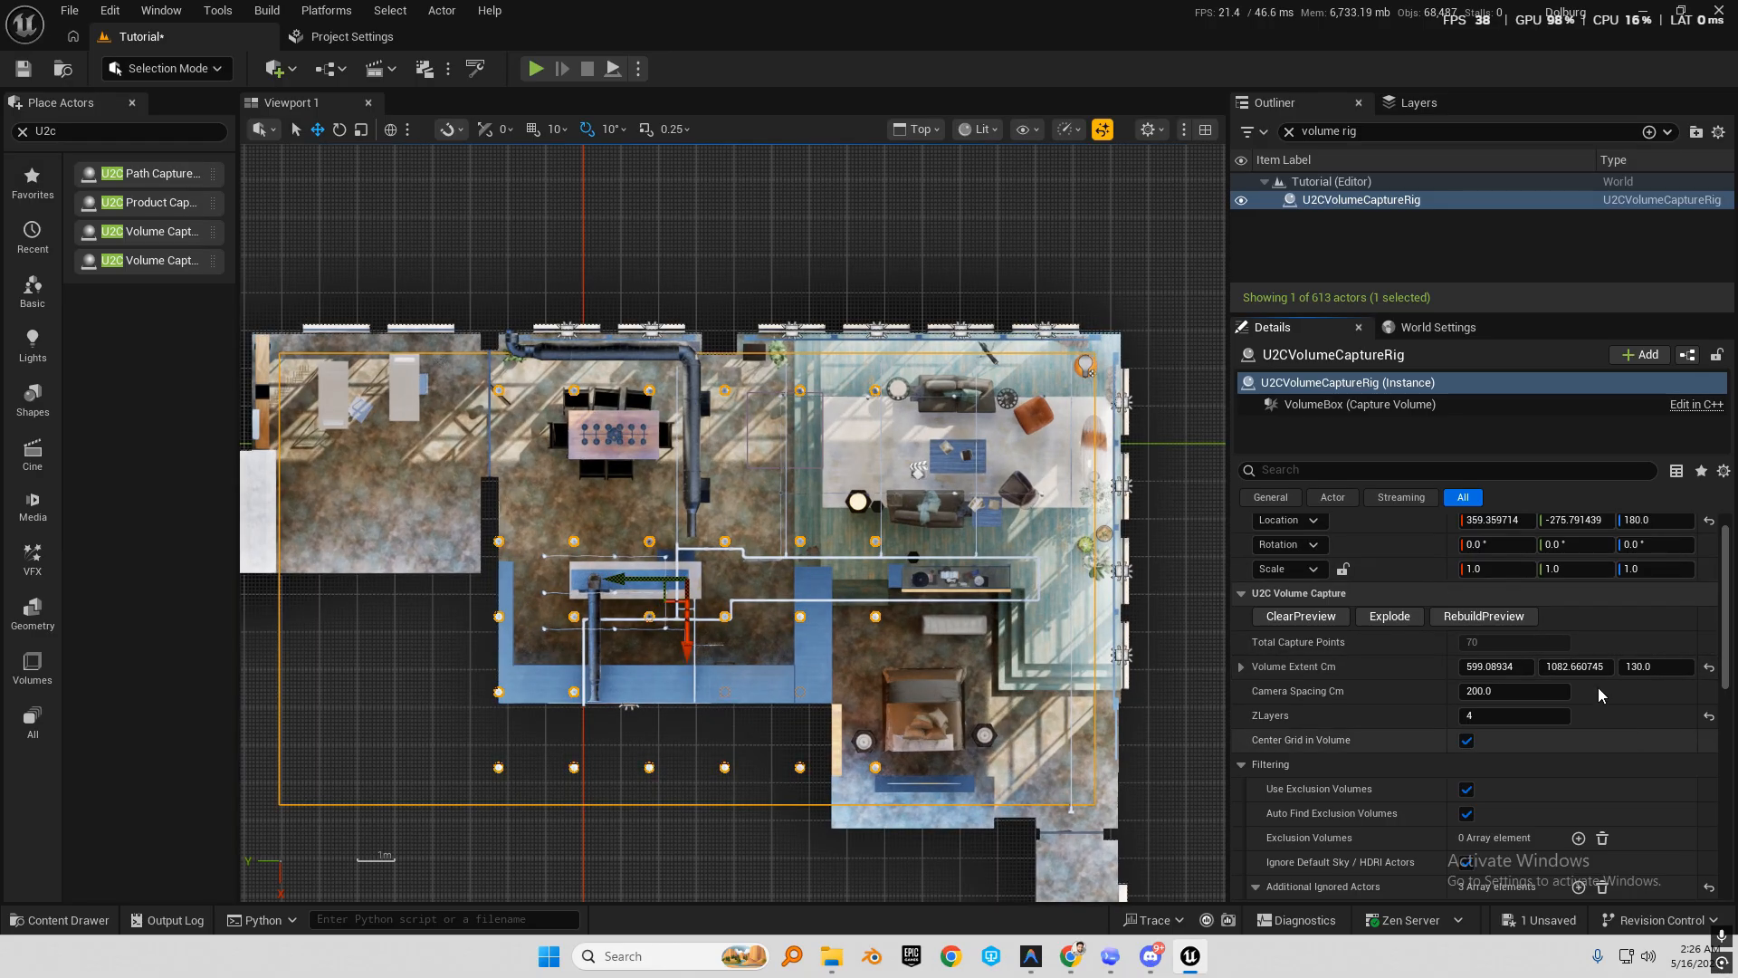
click(1592, 668)
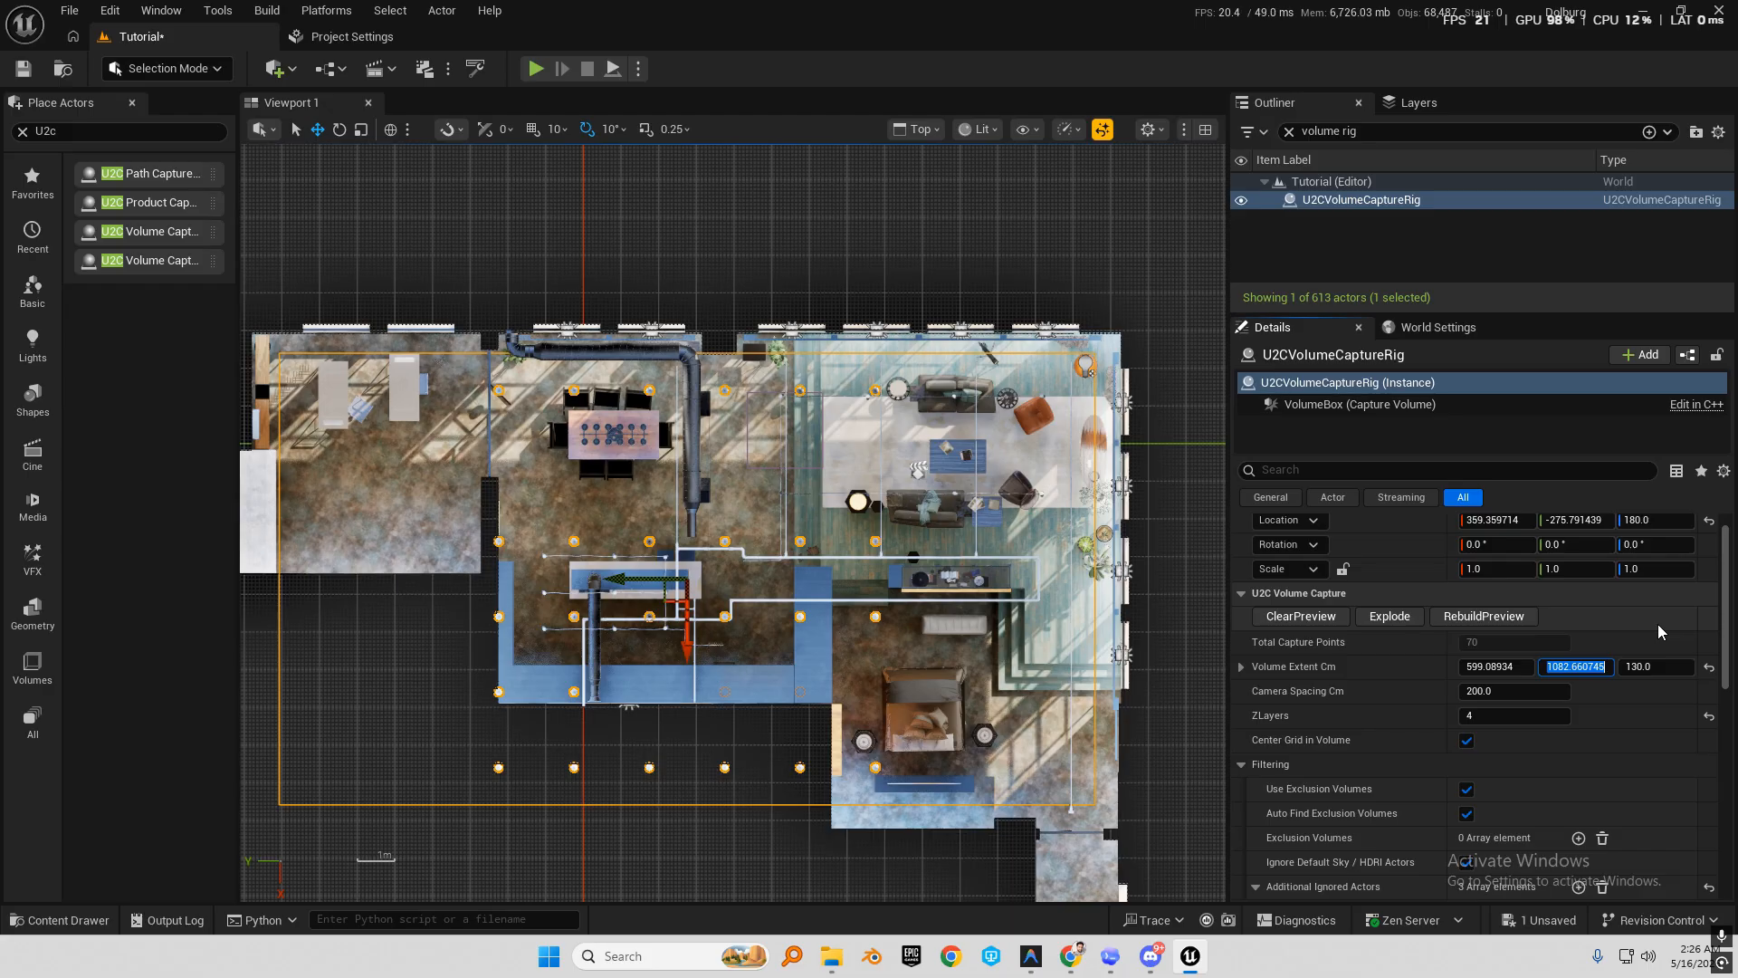
text(1070)
key(Return)
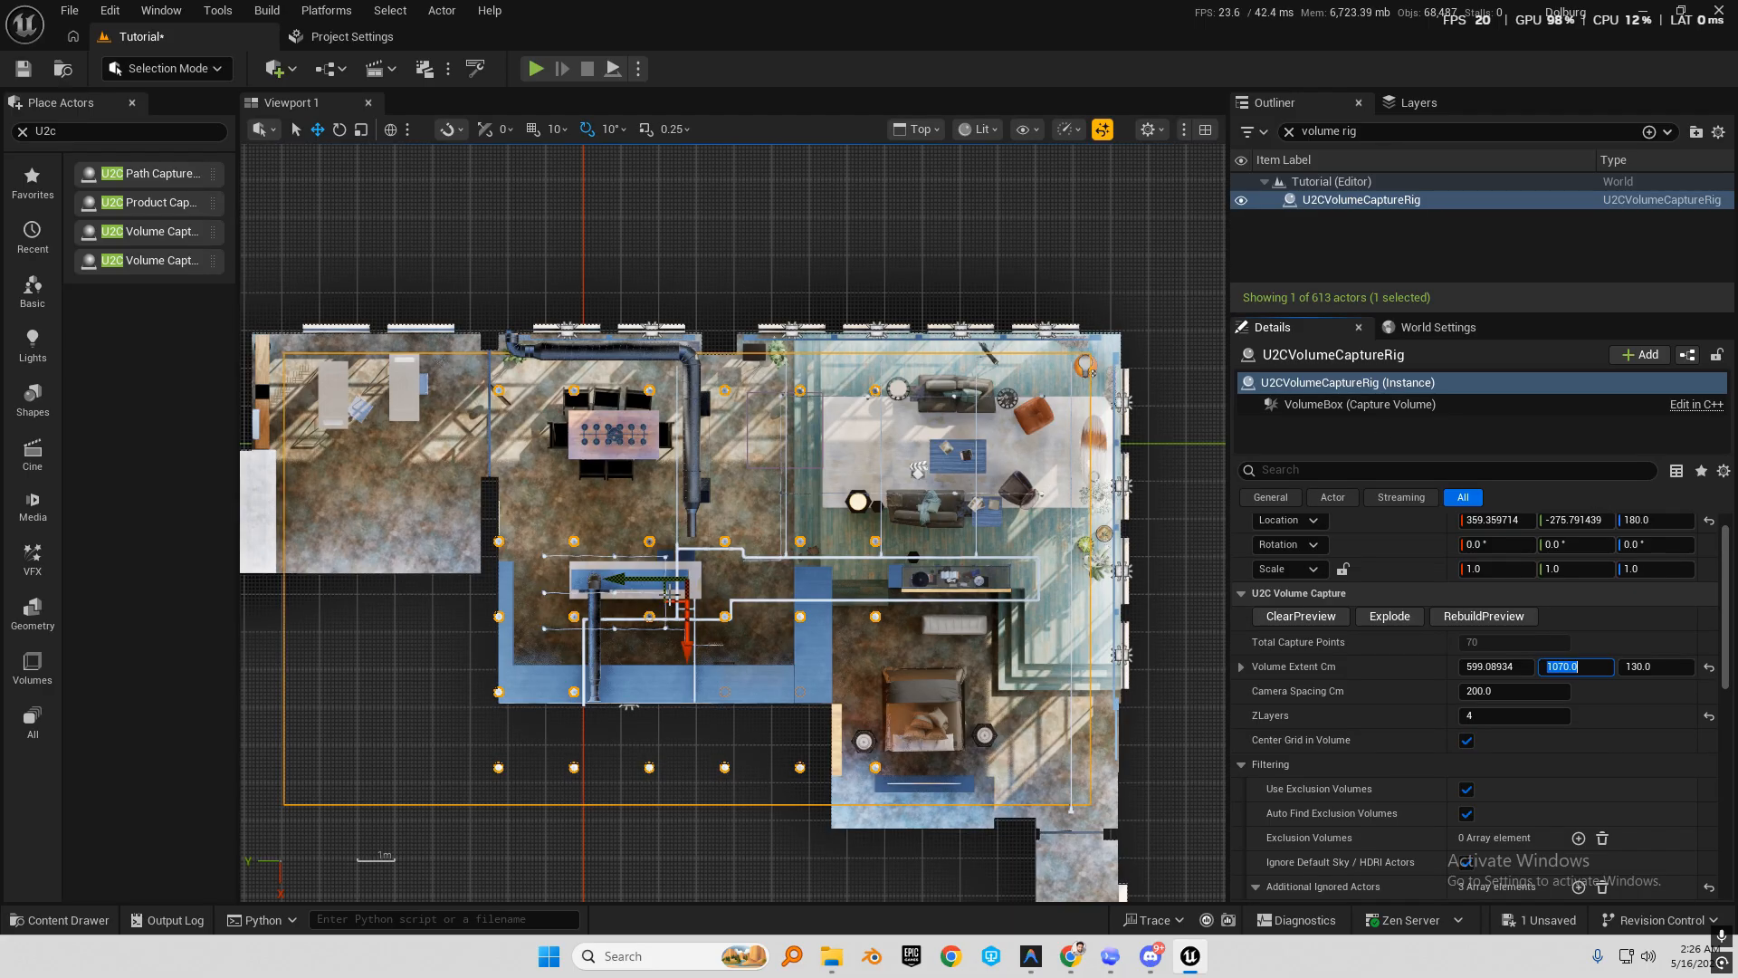
drag(632, 580, 636, 581)
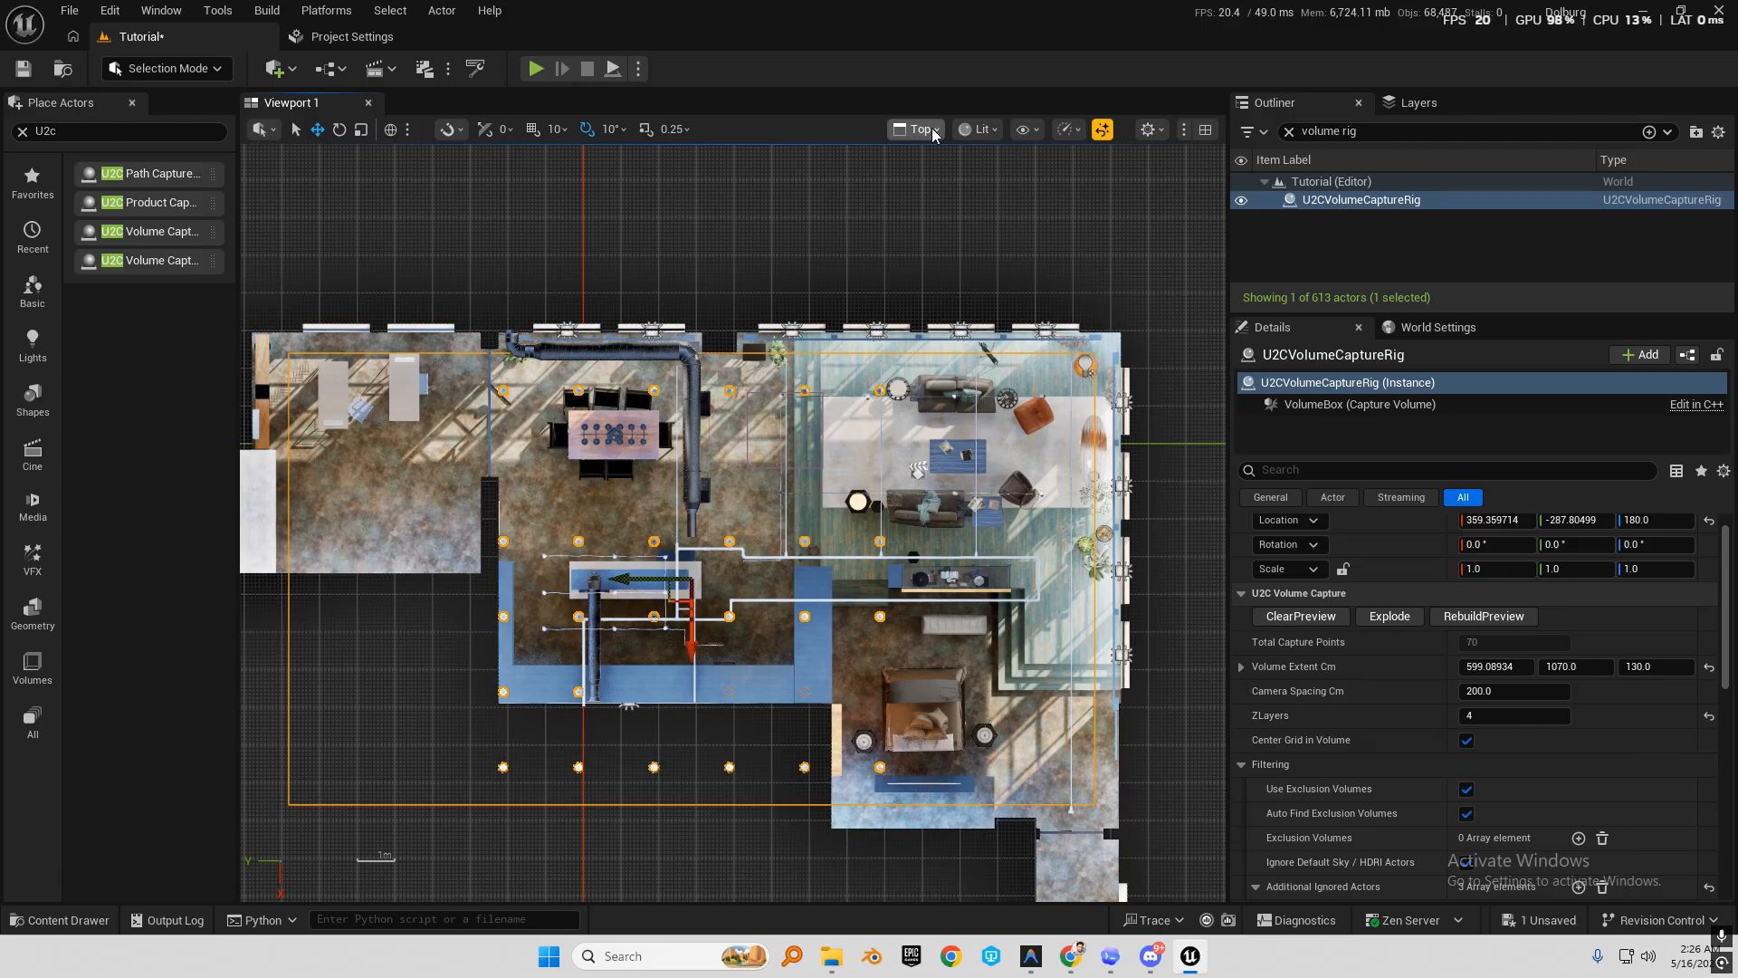
click(1484, 618)
right_drag(535, 482, 540, 419)
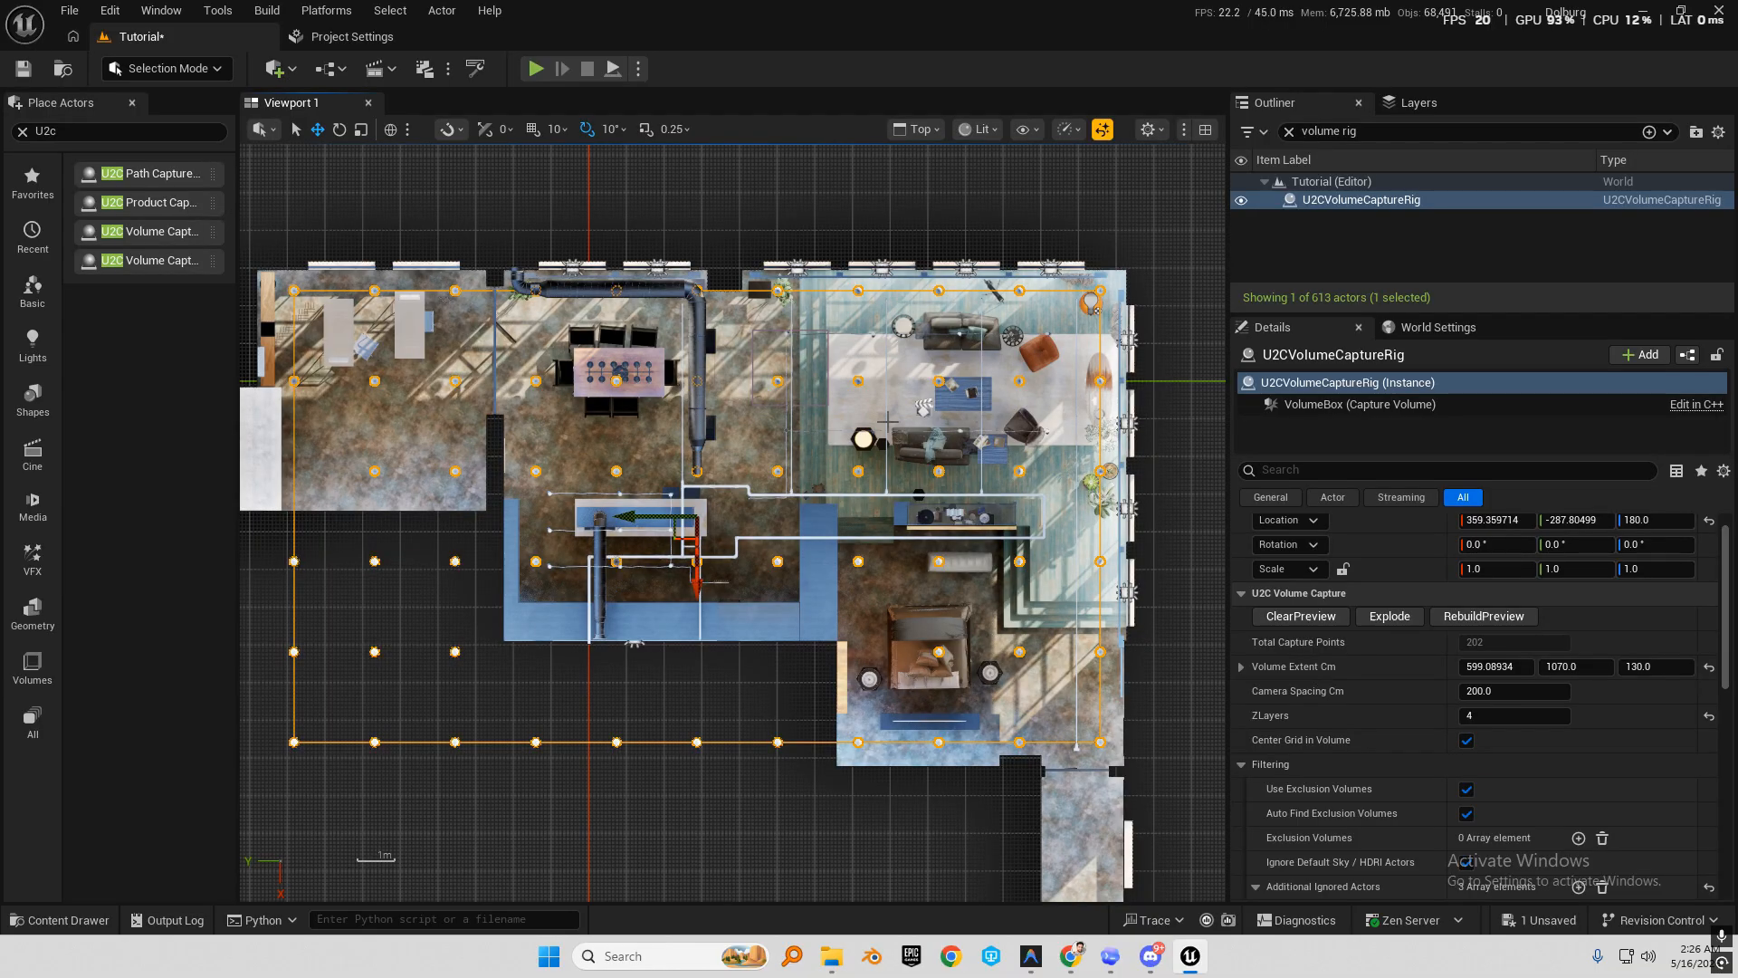
In the perspective view, examine the spacing of the rebuilt capture points around the dining area, steps and dark wall.
click(916, 129)
click(955, 182)
right_drag(832, 735, 552, 715)
key(w)
key(g)
key(w)
key(w)
key(w)
key(w)
key(s)
key(w)
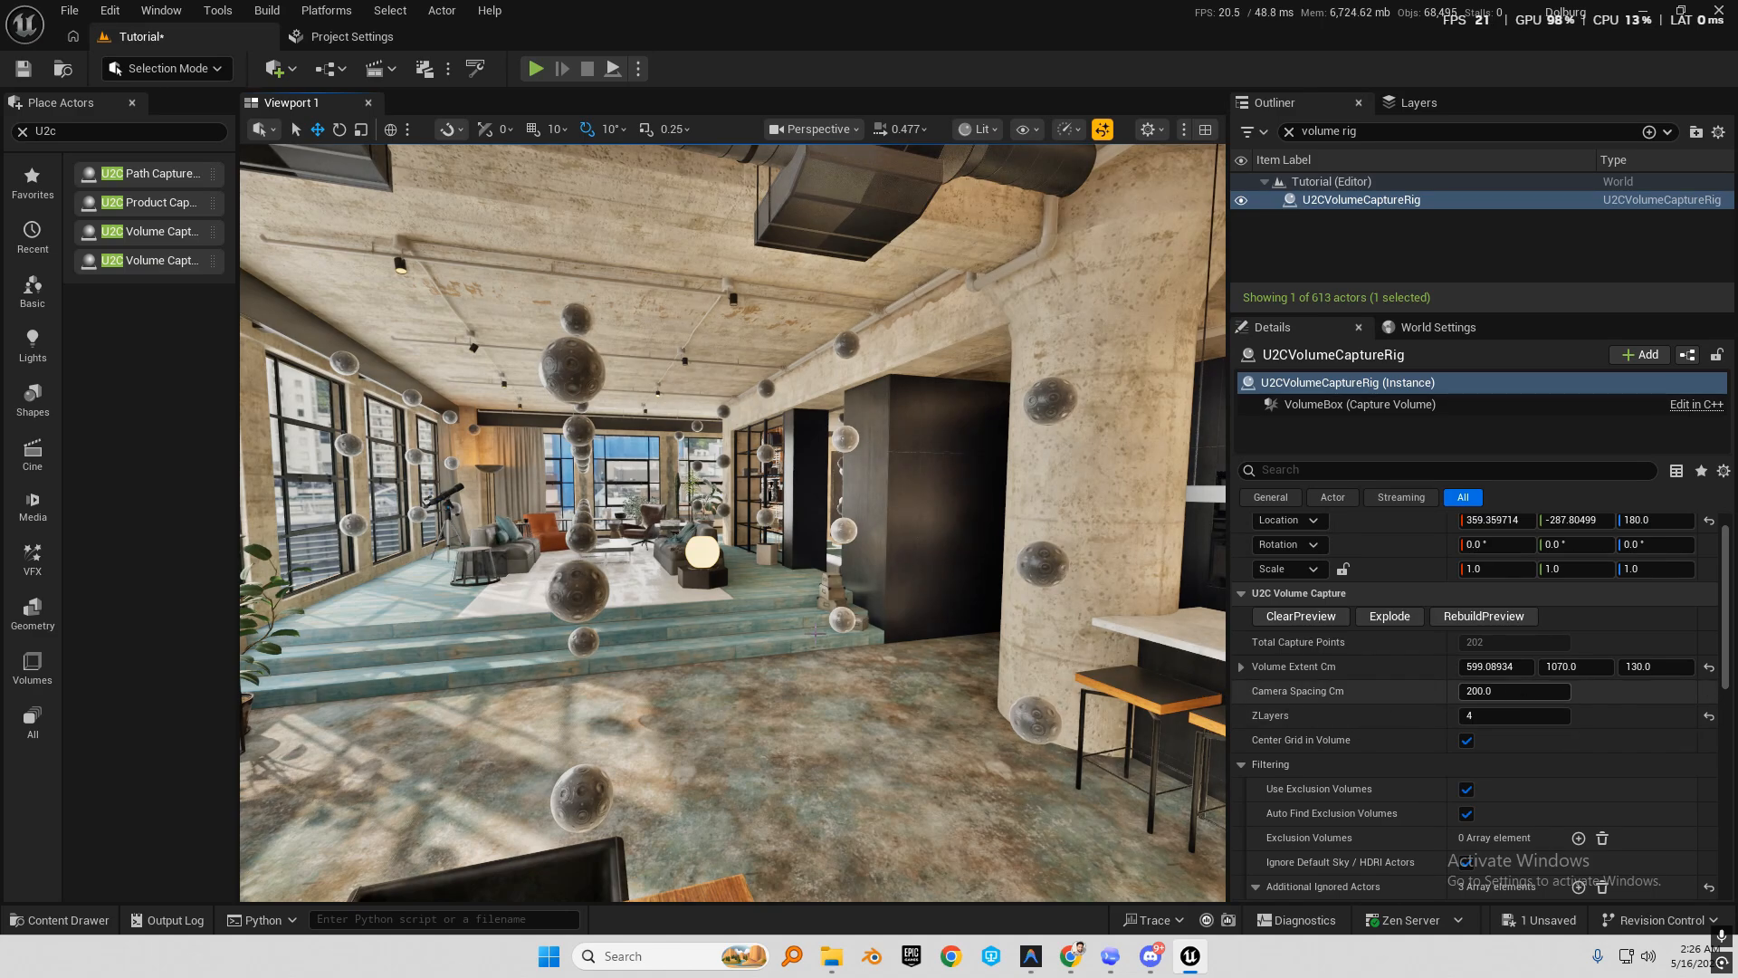
key(w)
right_drag(906, 580, 1014, 581)
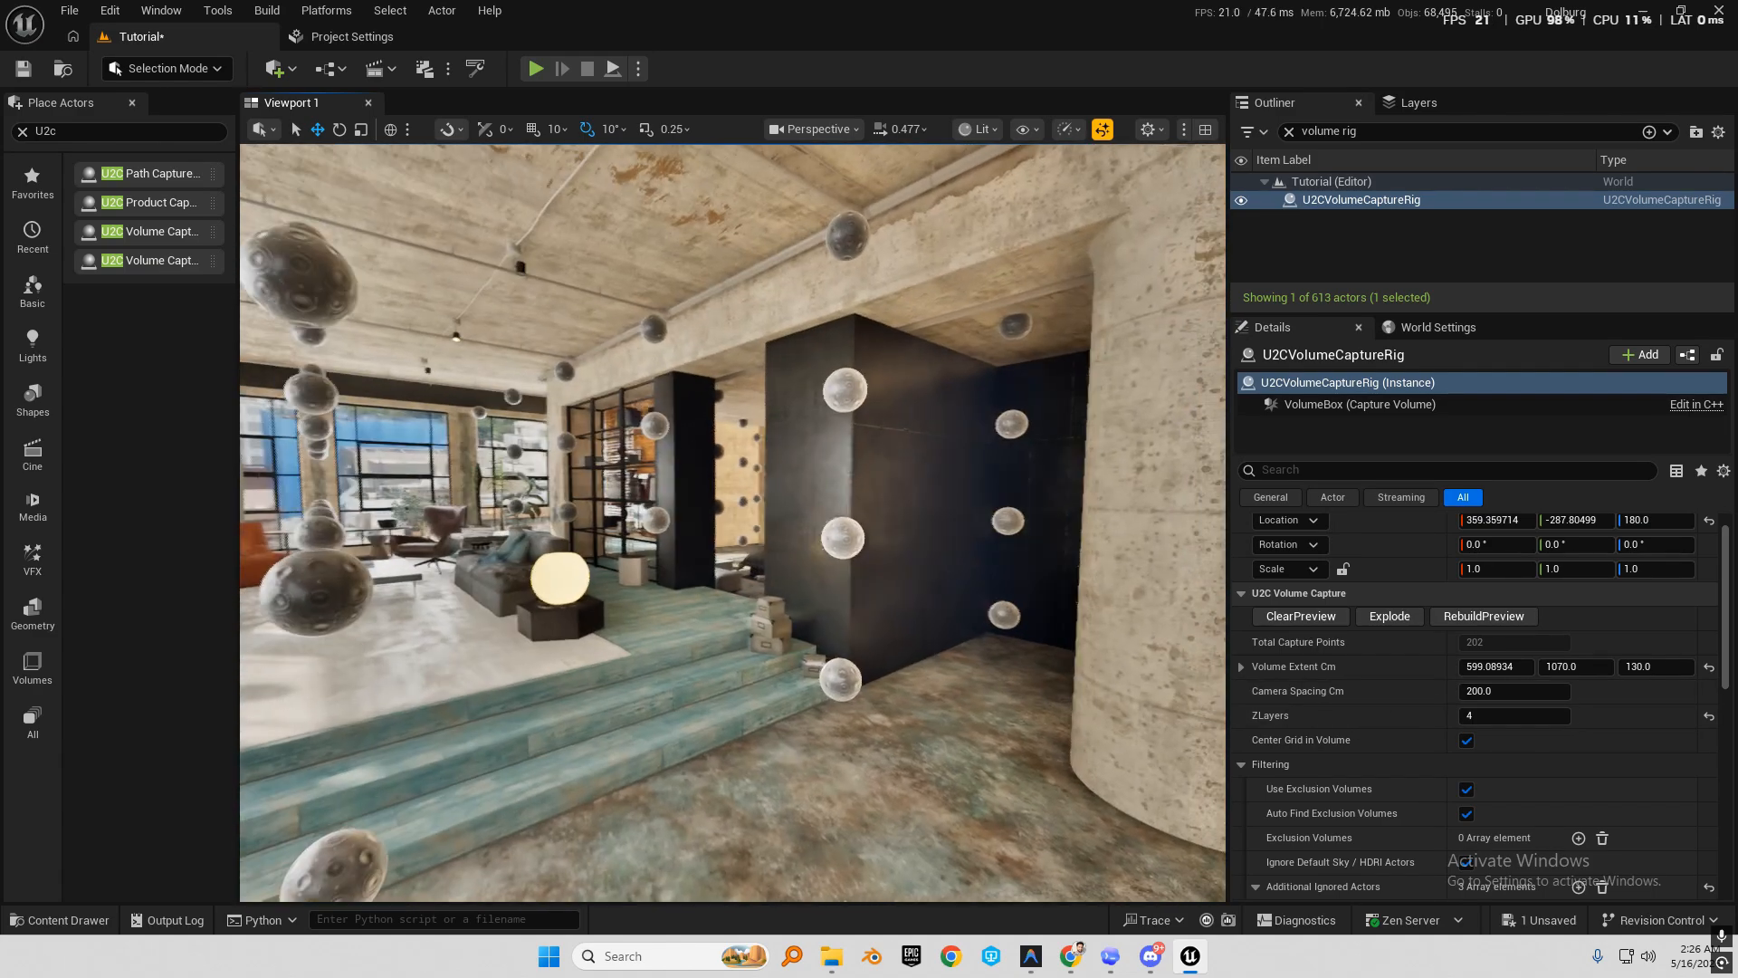
Set the rig's camera spacing to 120 cm and rebuild the capture preview.
click(1492, 692)
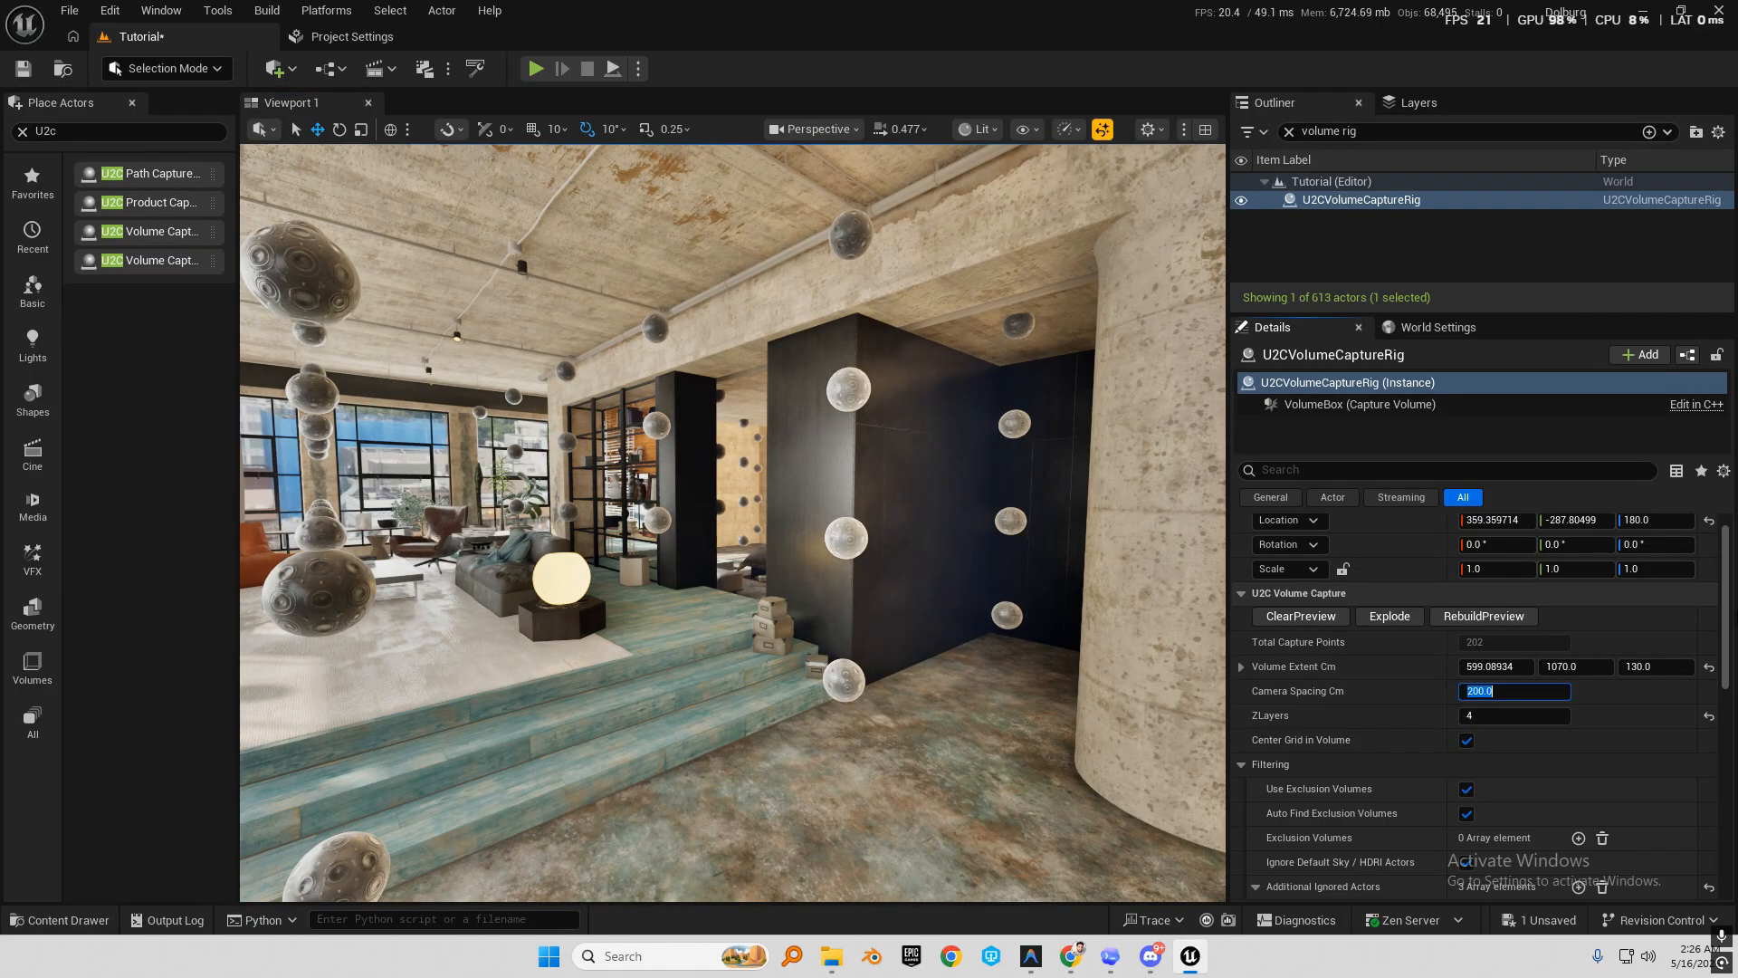
text(1)
click(1484, 616)
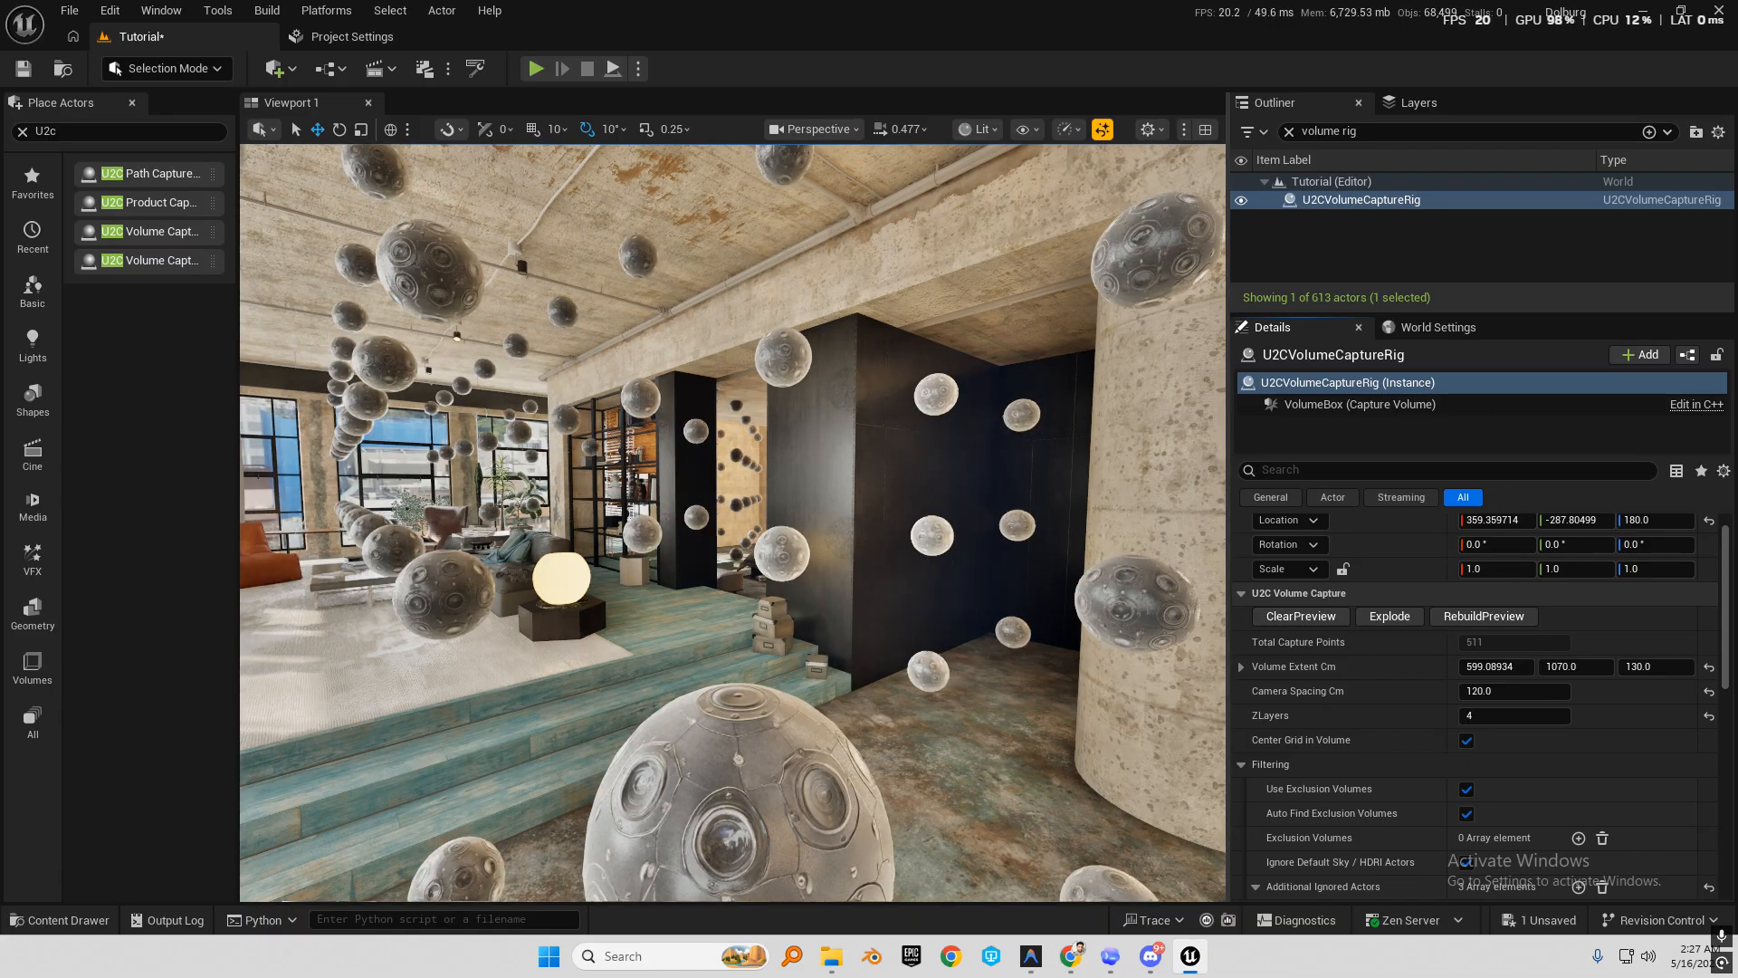
Examine the spacing of the rebuilt capture points around the bed and below the bedroom ceiling.
key(s)
mouse_move(1014, 544)
right_down()
mouse_move(851, 589)
mouse_move(778, 543)
mouse_move(725, 538)
mouse_move(861, 516)
mouse_move(987, 525)
right_up()
key(w)
scroll(734, 523, down, 2)
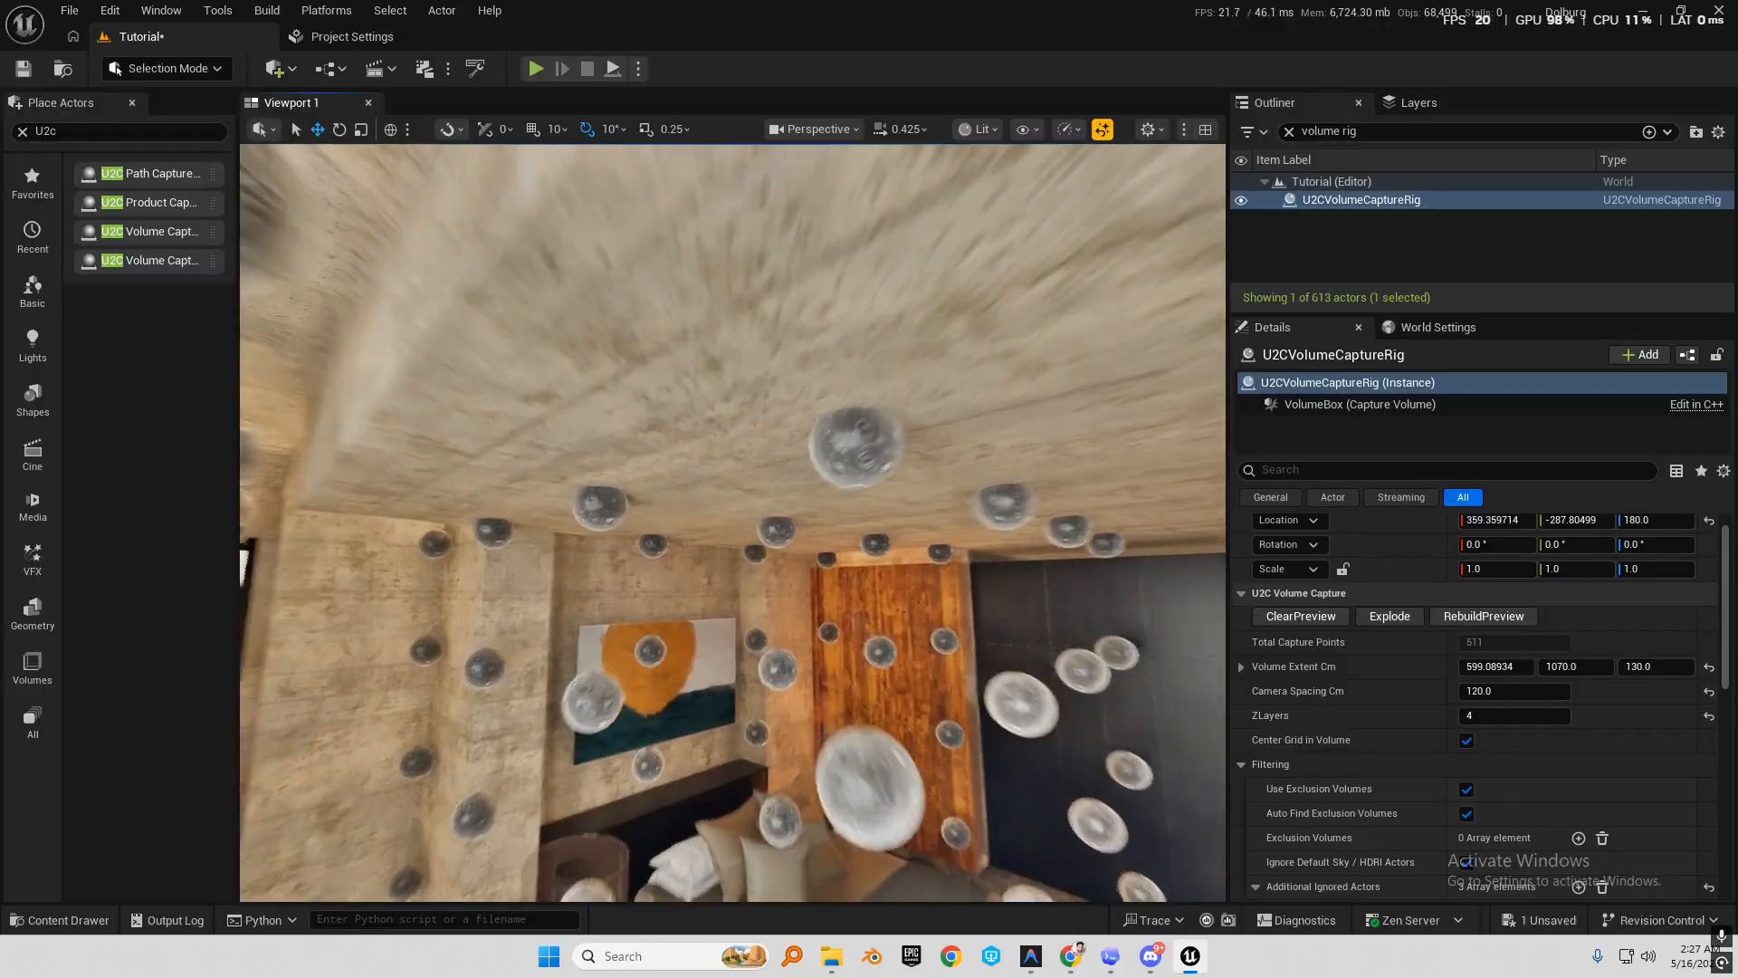
key(e)
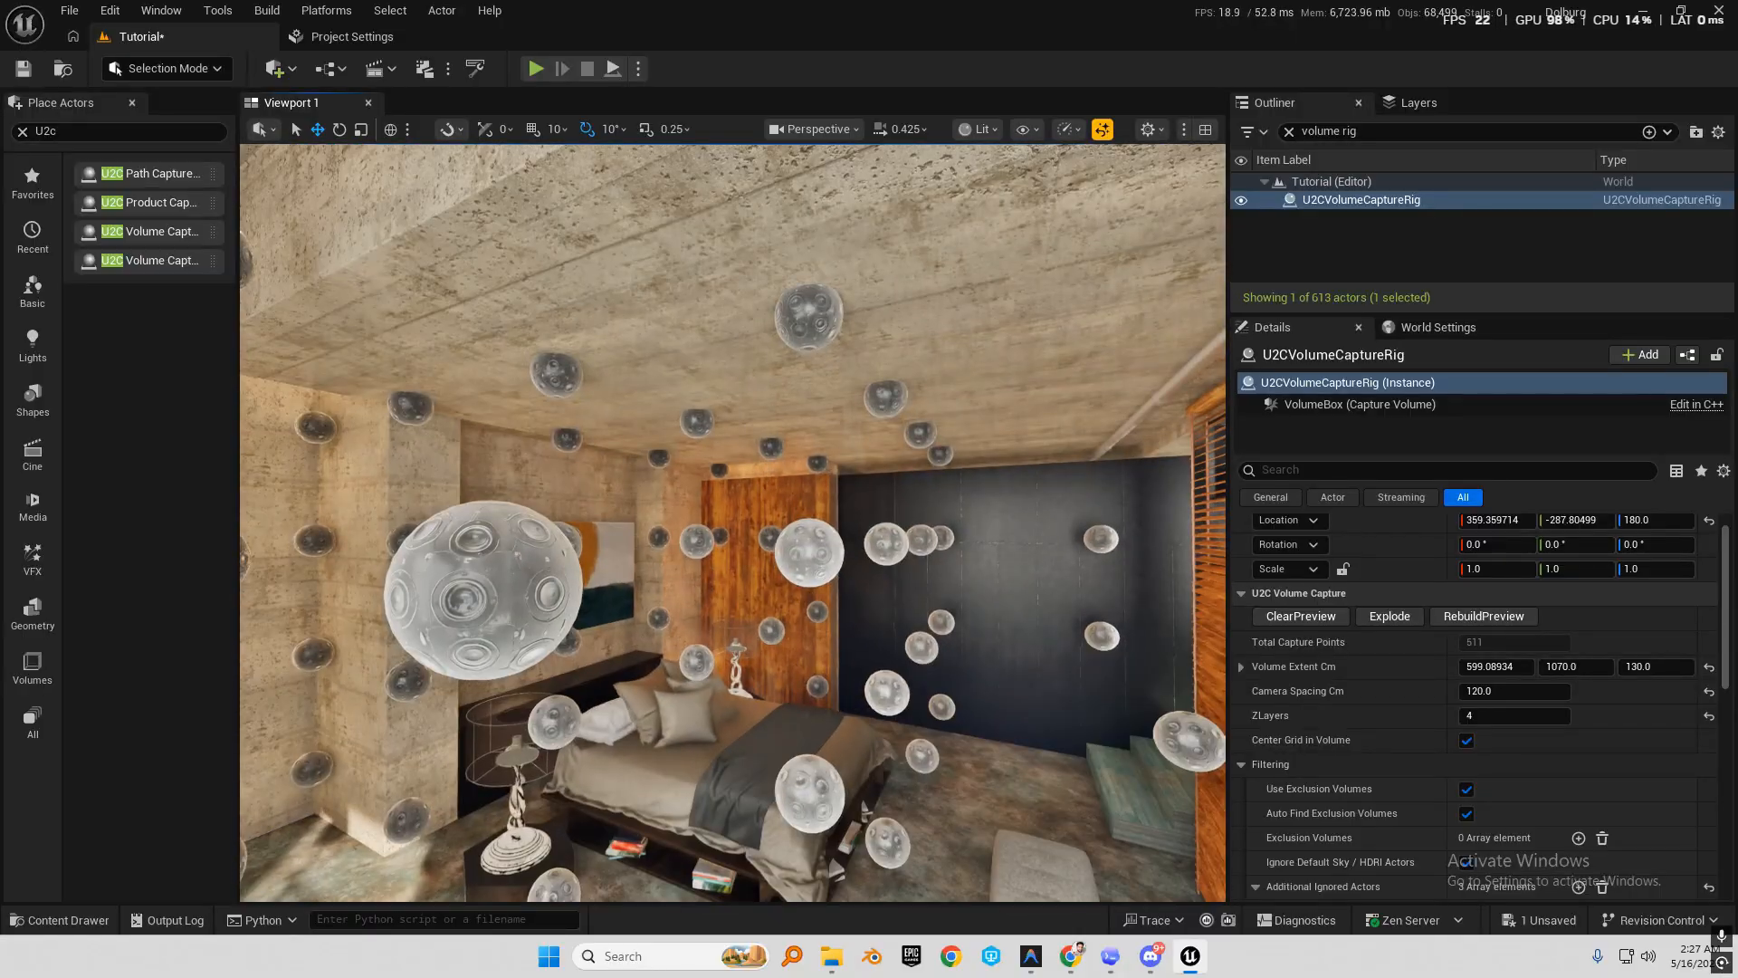
click(706, 371)
right_drag(706, 371, 665, 371)
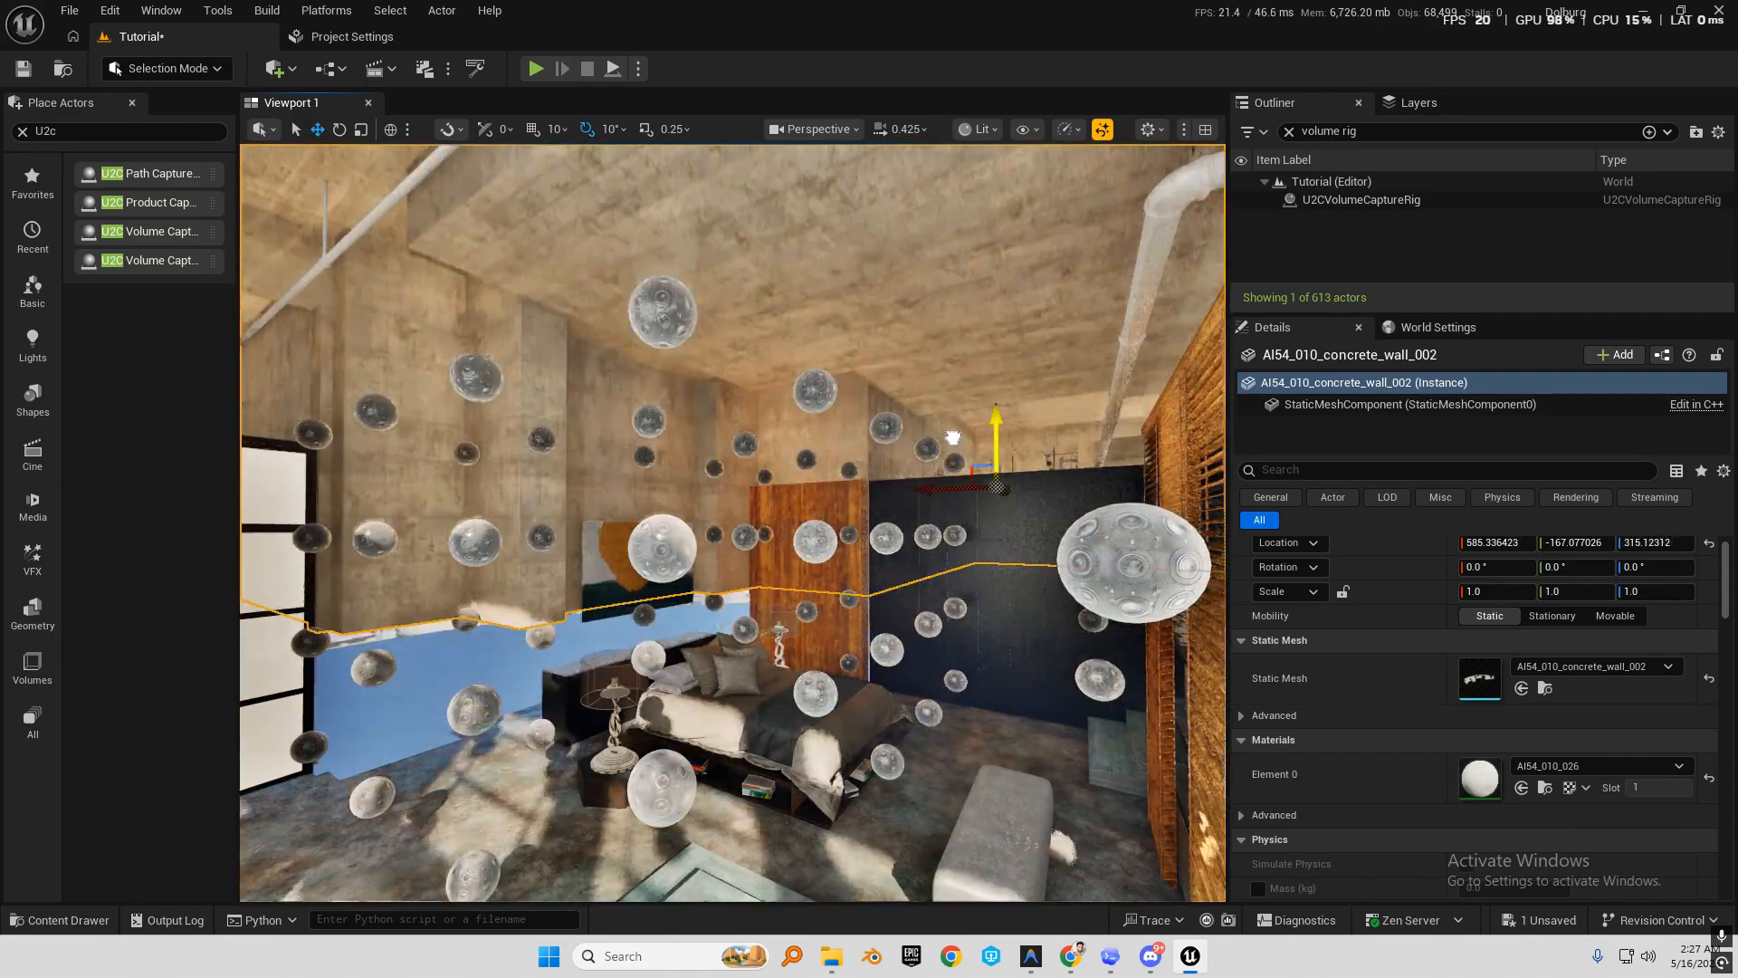
key(ctrl+z)
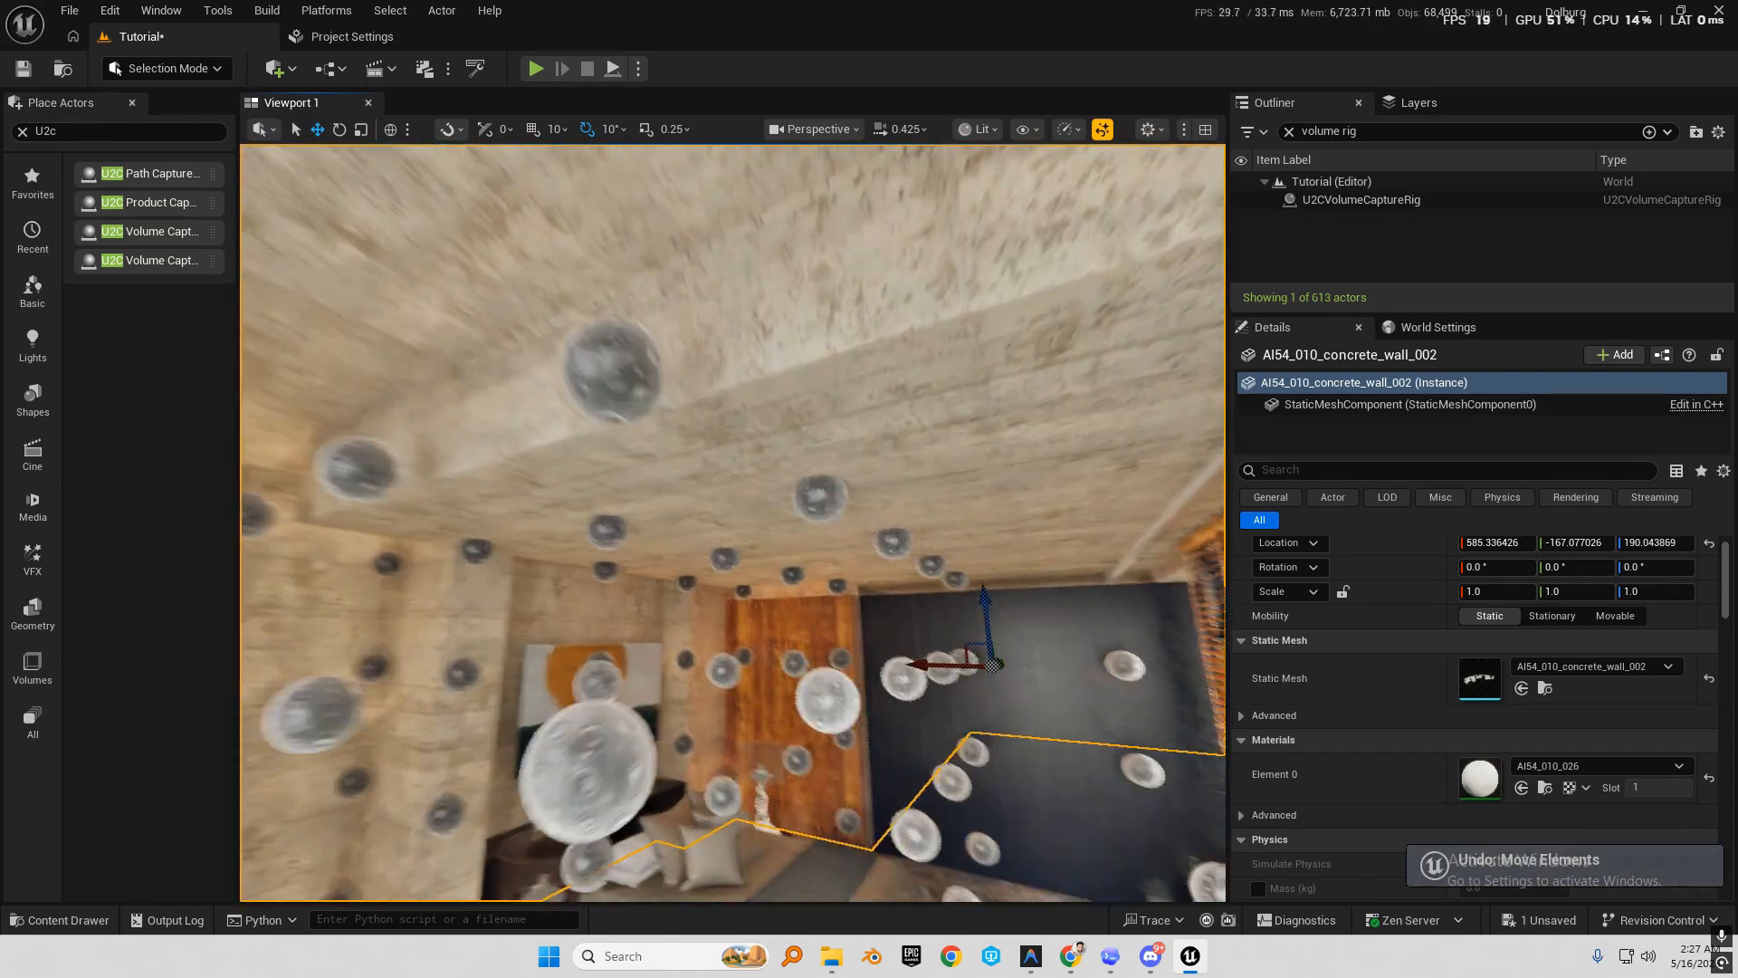
Select the U2C volume capture rig again in place of the concrete wall.
key(w)
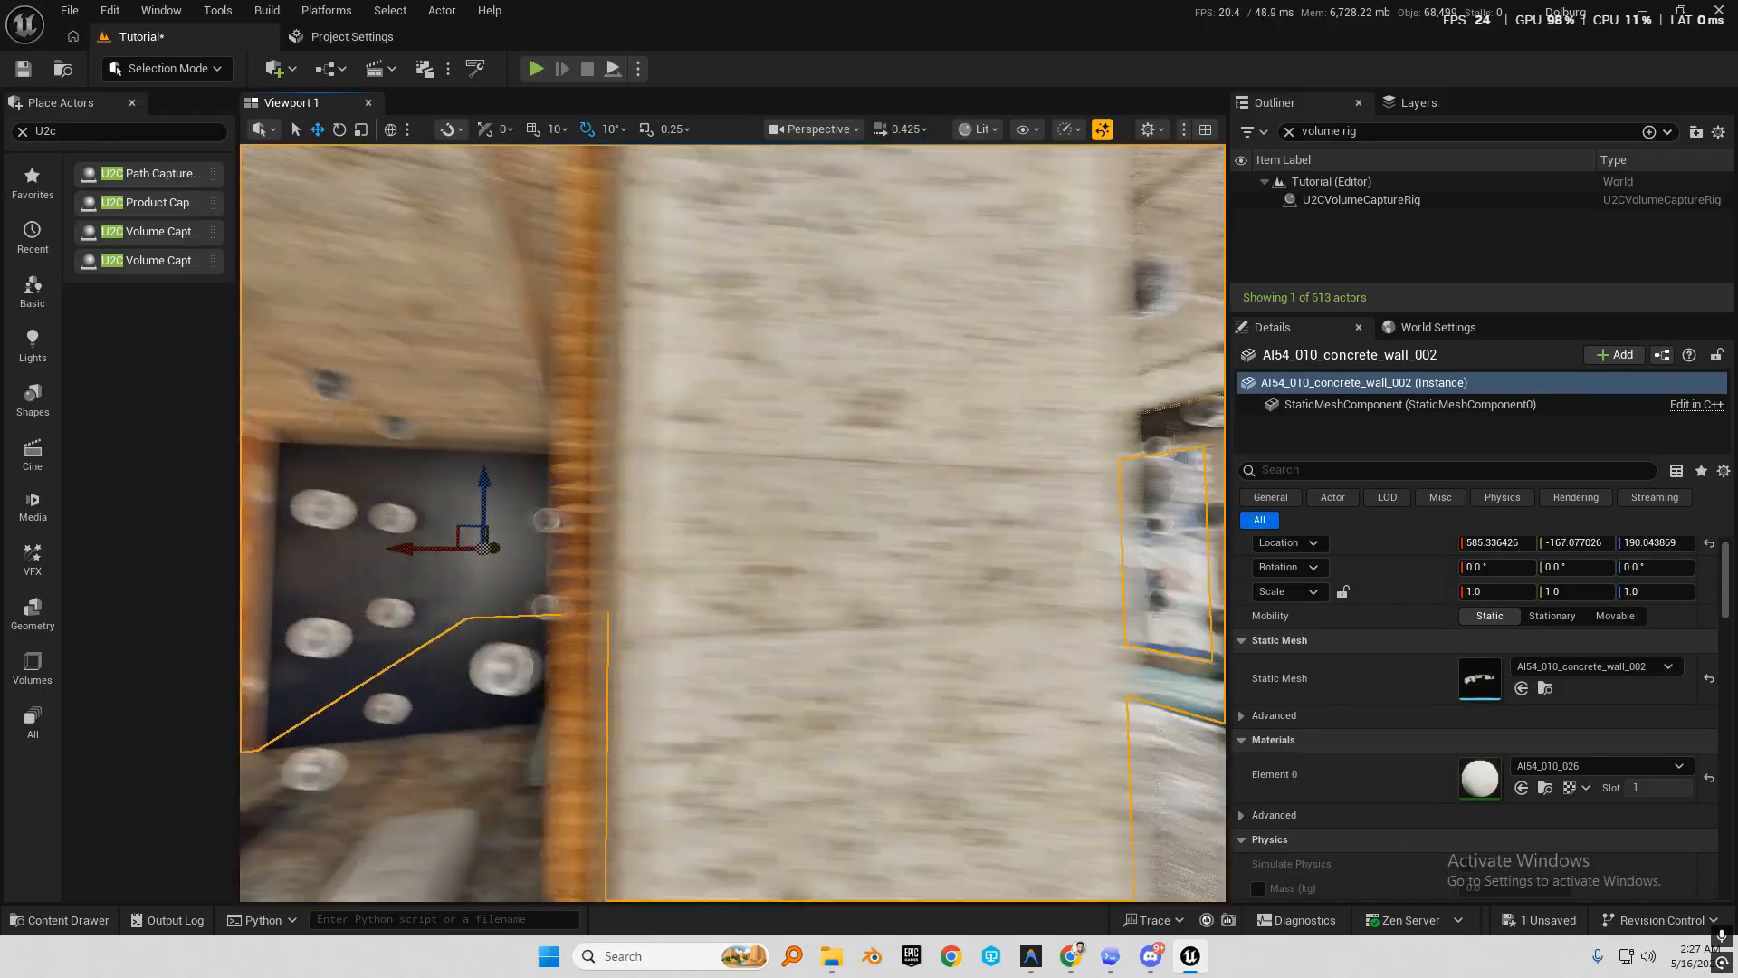
right_drag(734, 523, 924, 498)
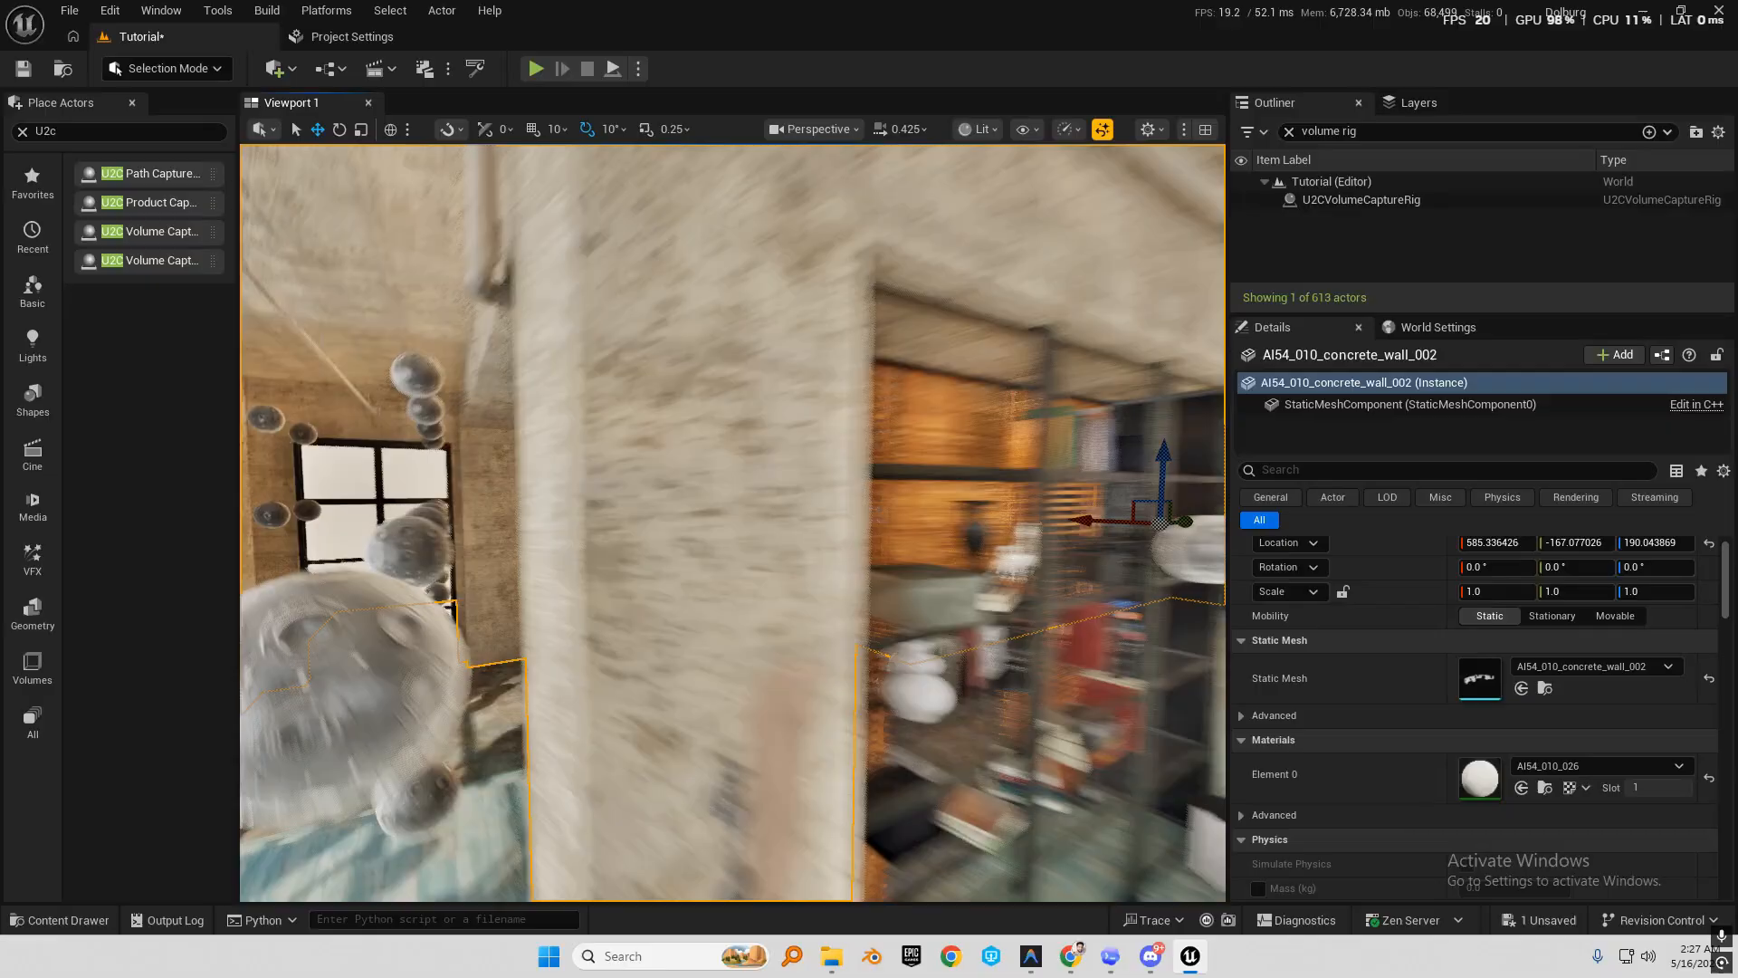
right_drag(589, 308, 272, 312)
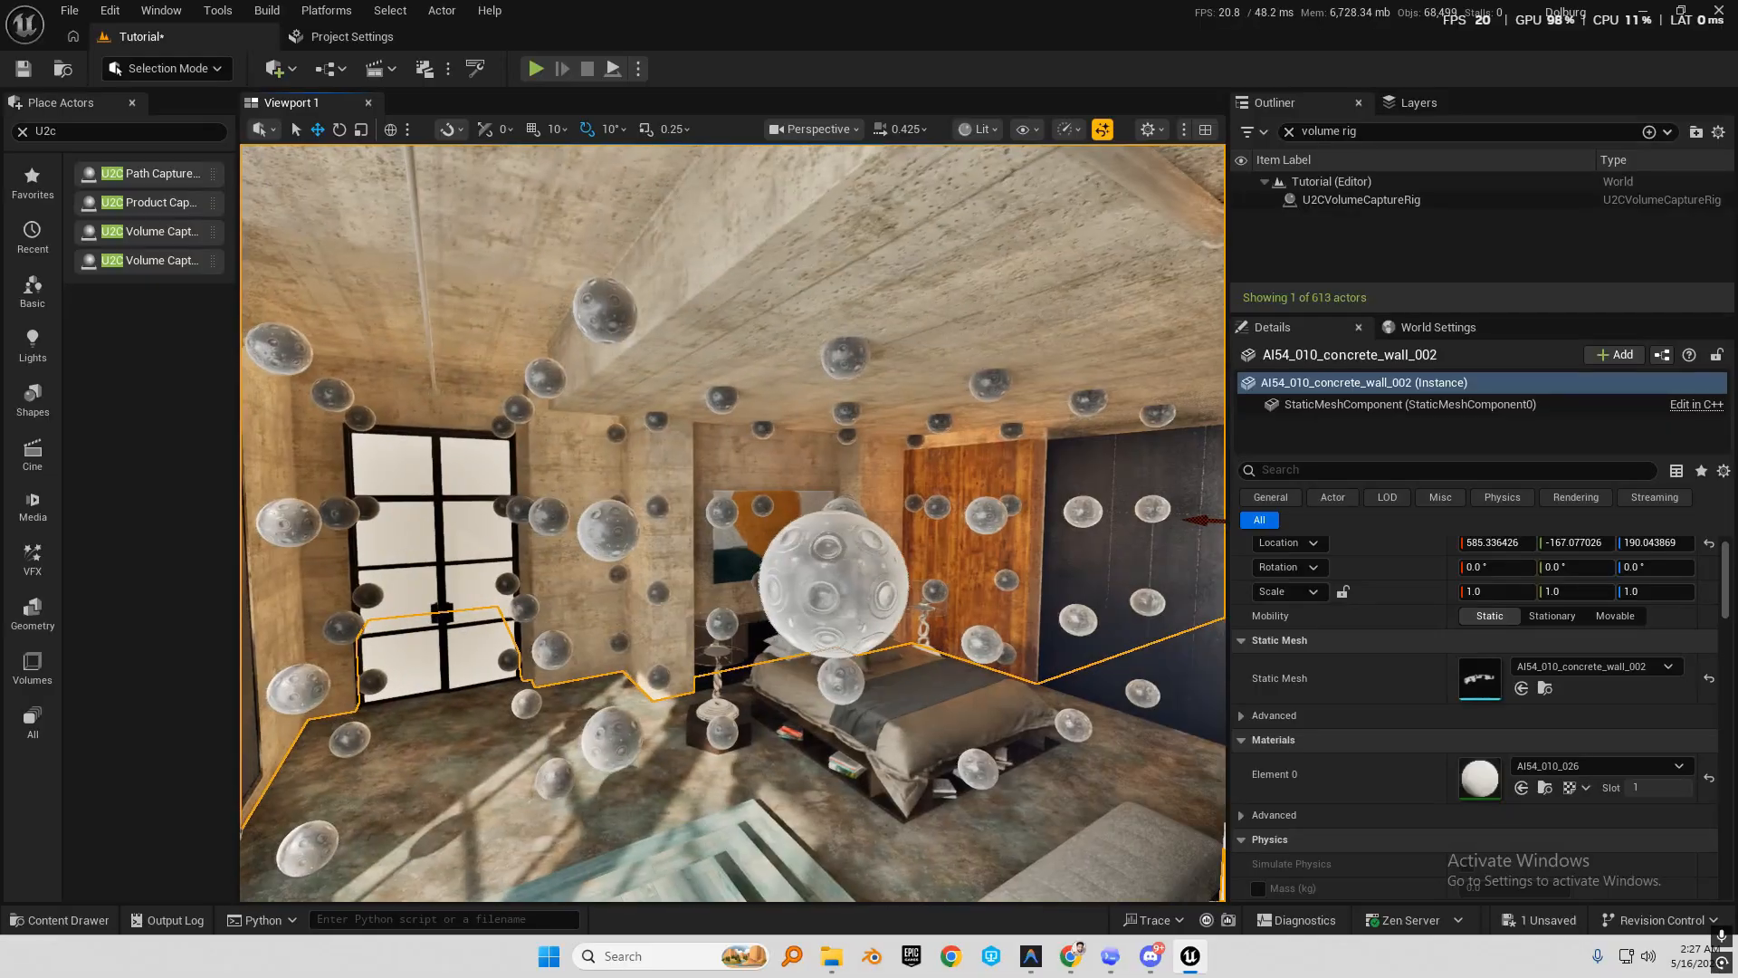
click(636, 507)
right_drag(636, 507, 1114, 516)
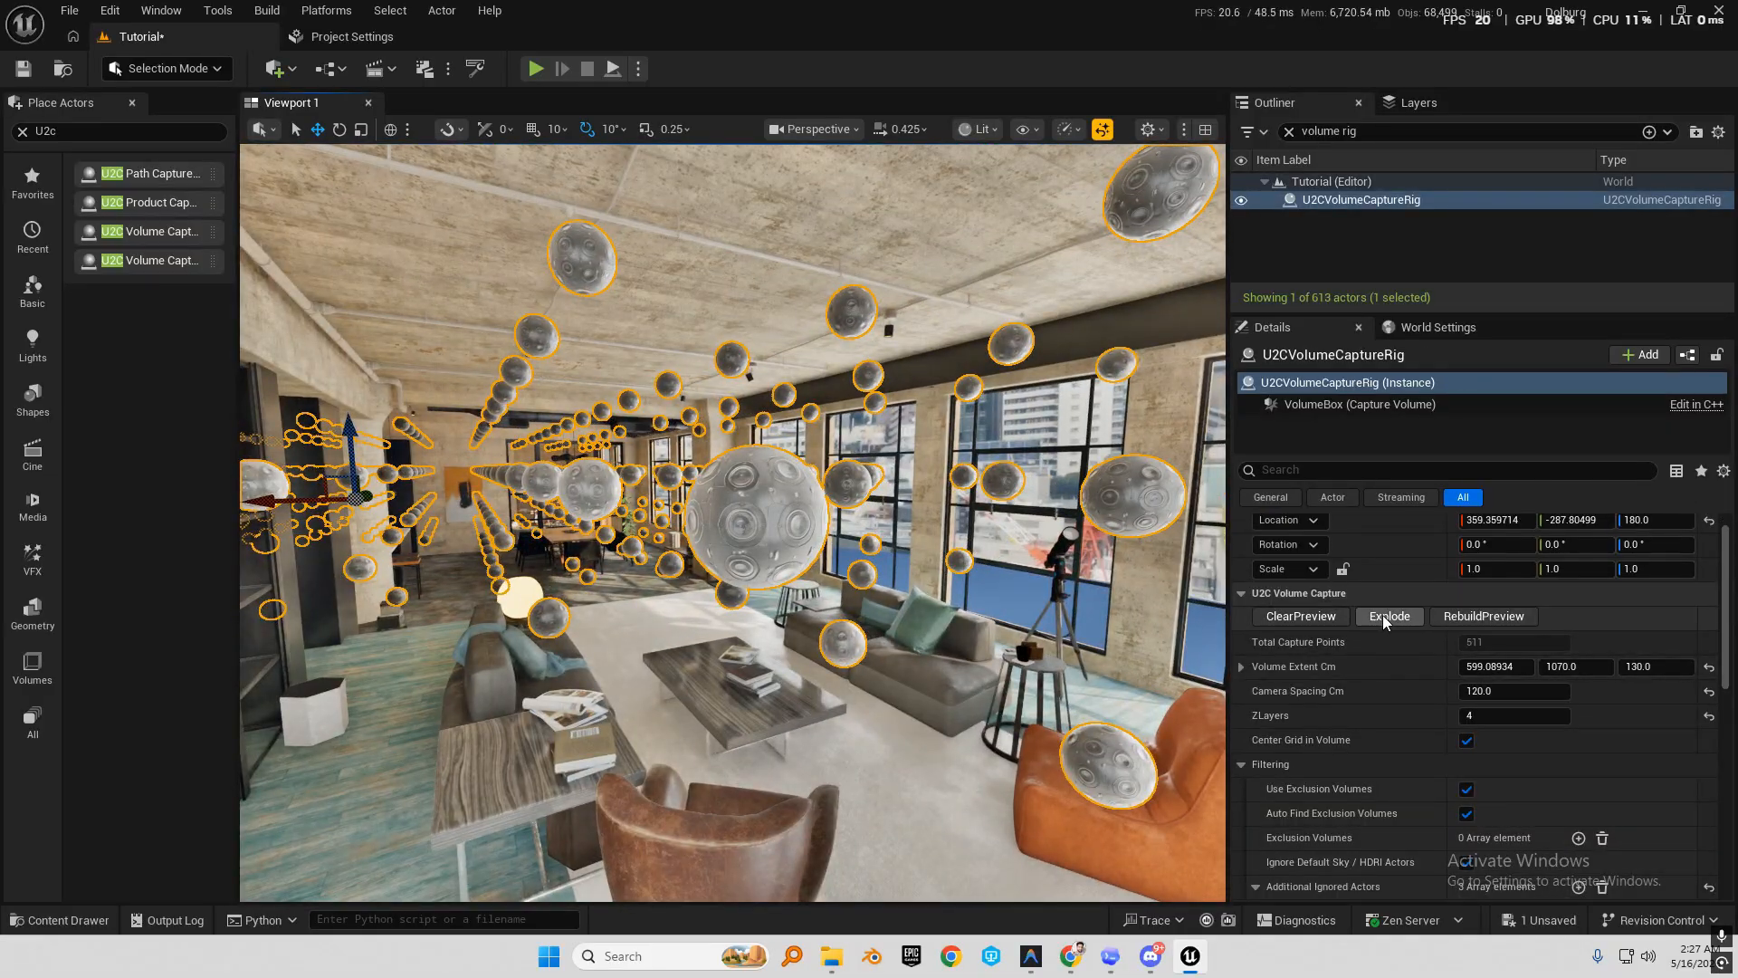
Set the rig's Z volume extent to 115 cm and its Z location to 170, and rebuild the capture preview.
right_drag(801, 521, 379, 338)
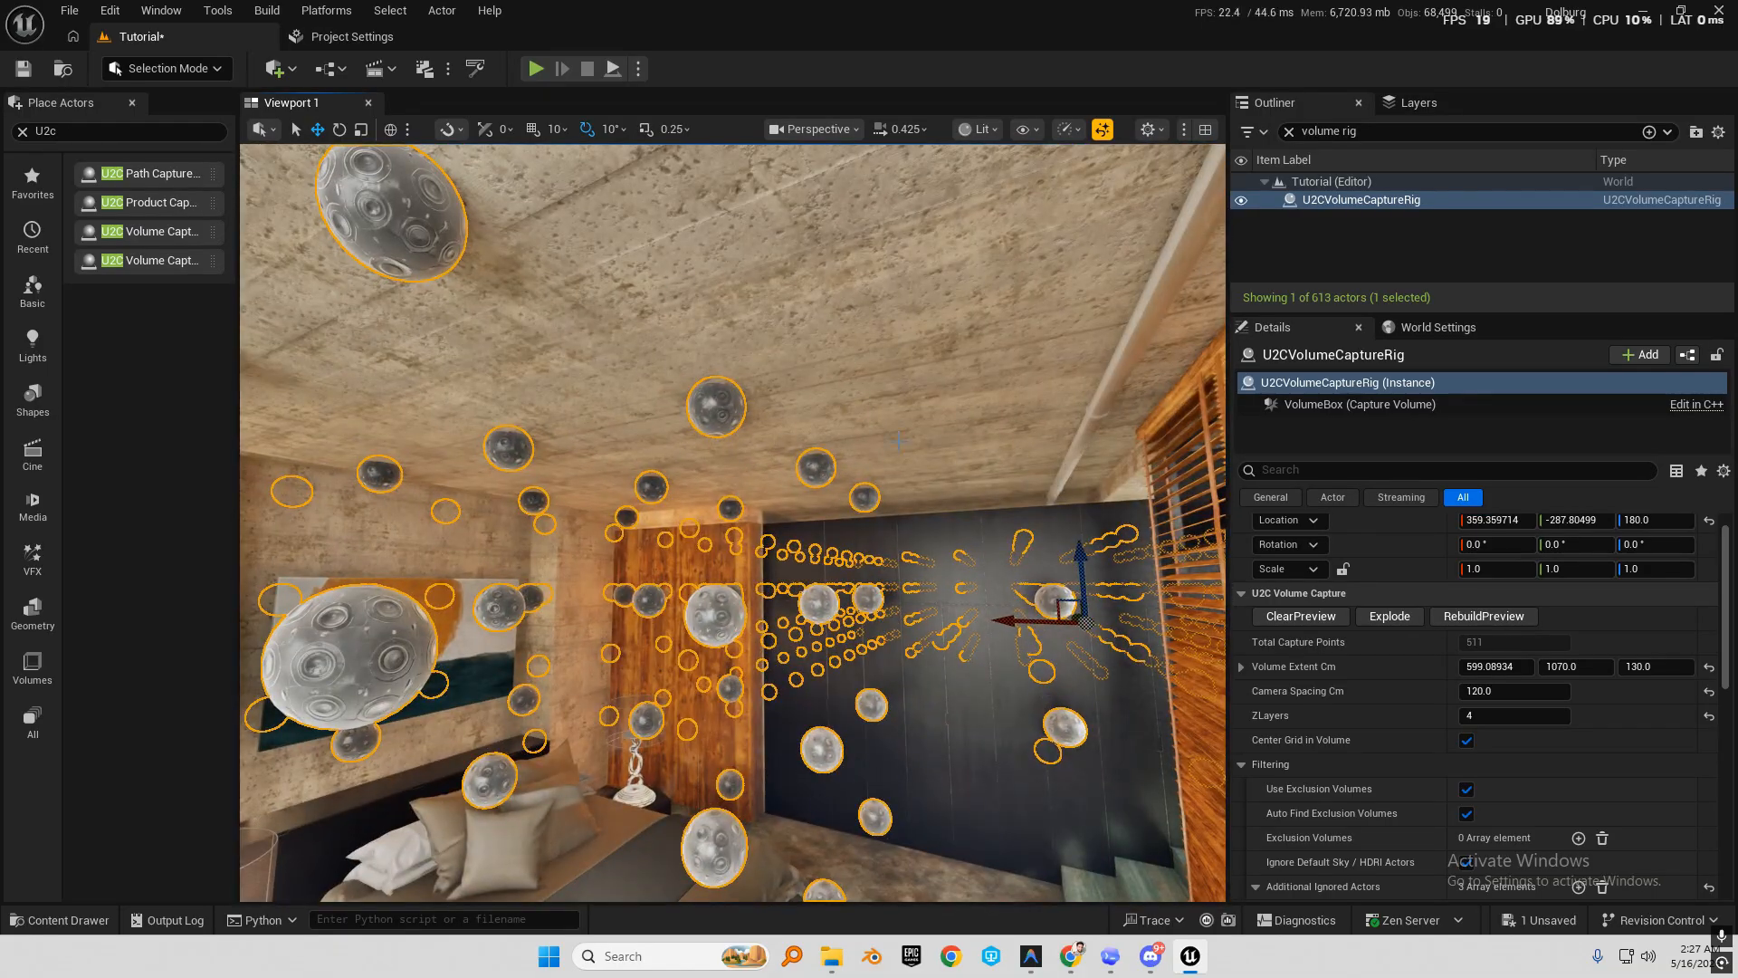
right_drag(953, 510, 929, 724)
right_drag(1182, 449, 1176, 499)
key(q)
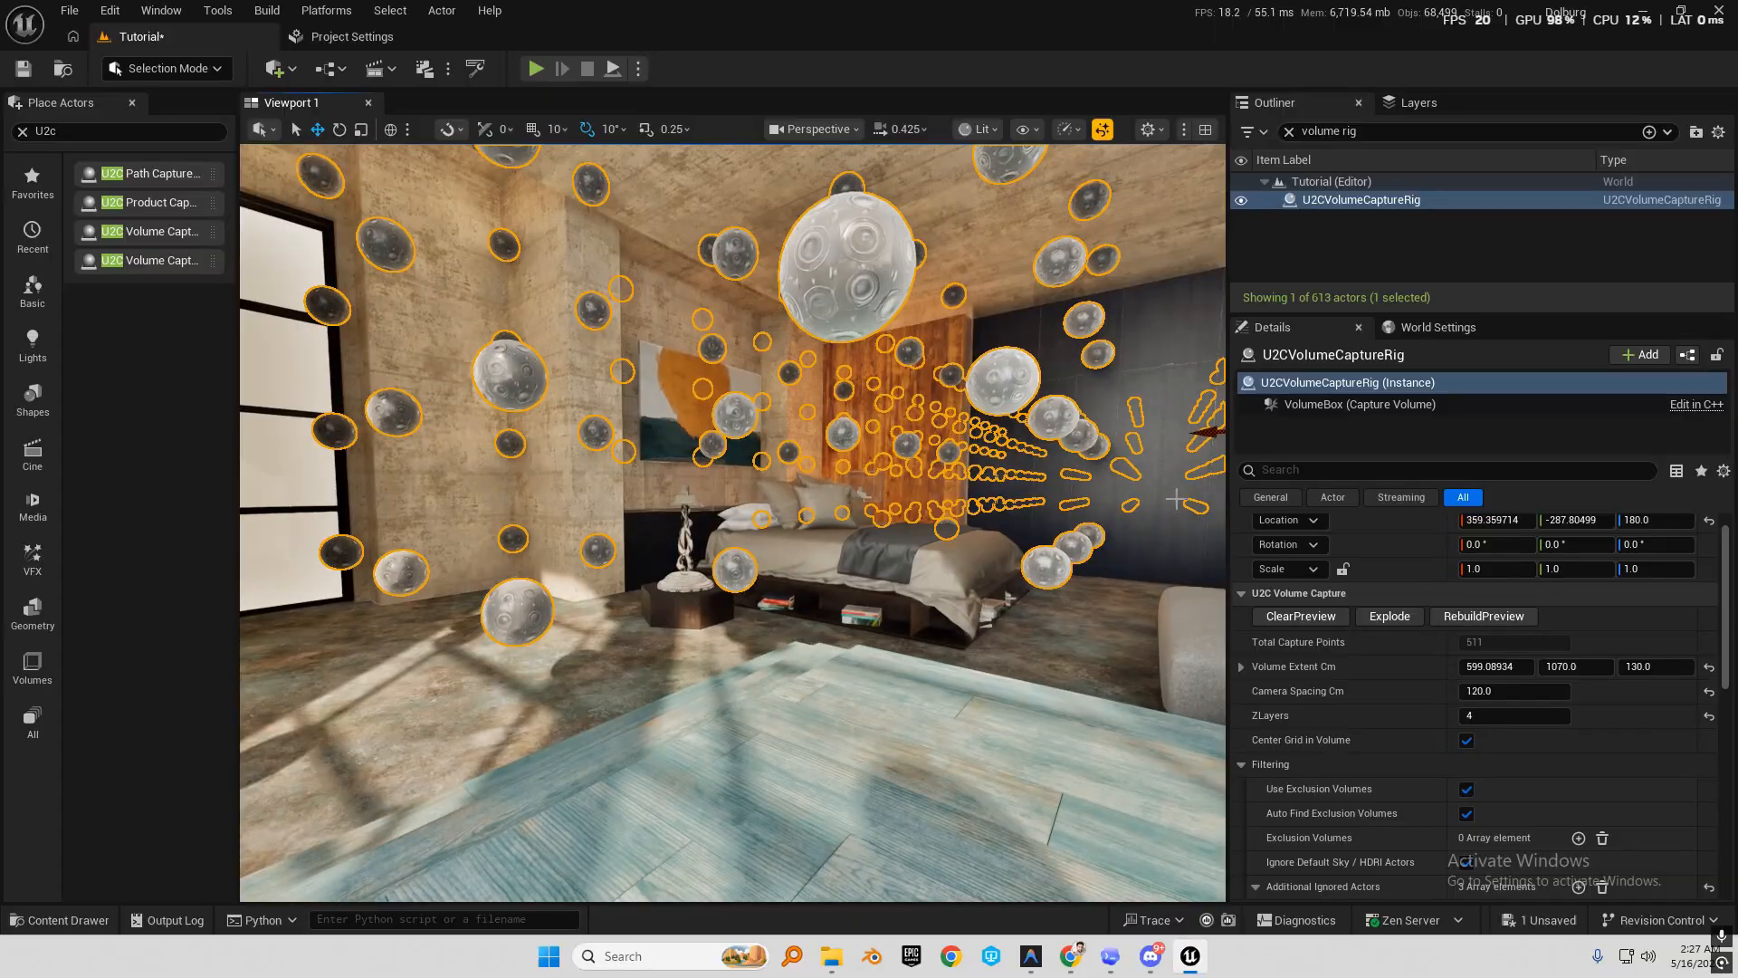
click(1675, 665)
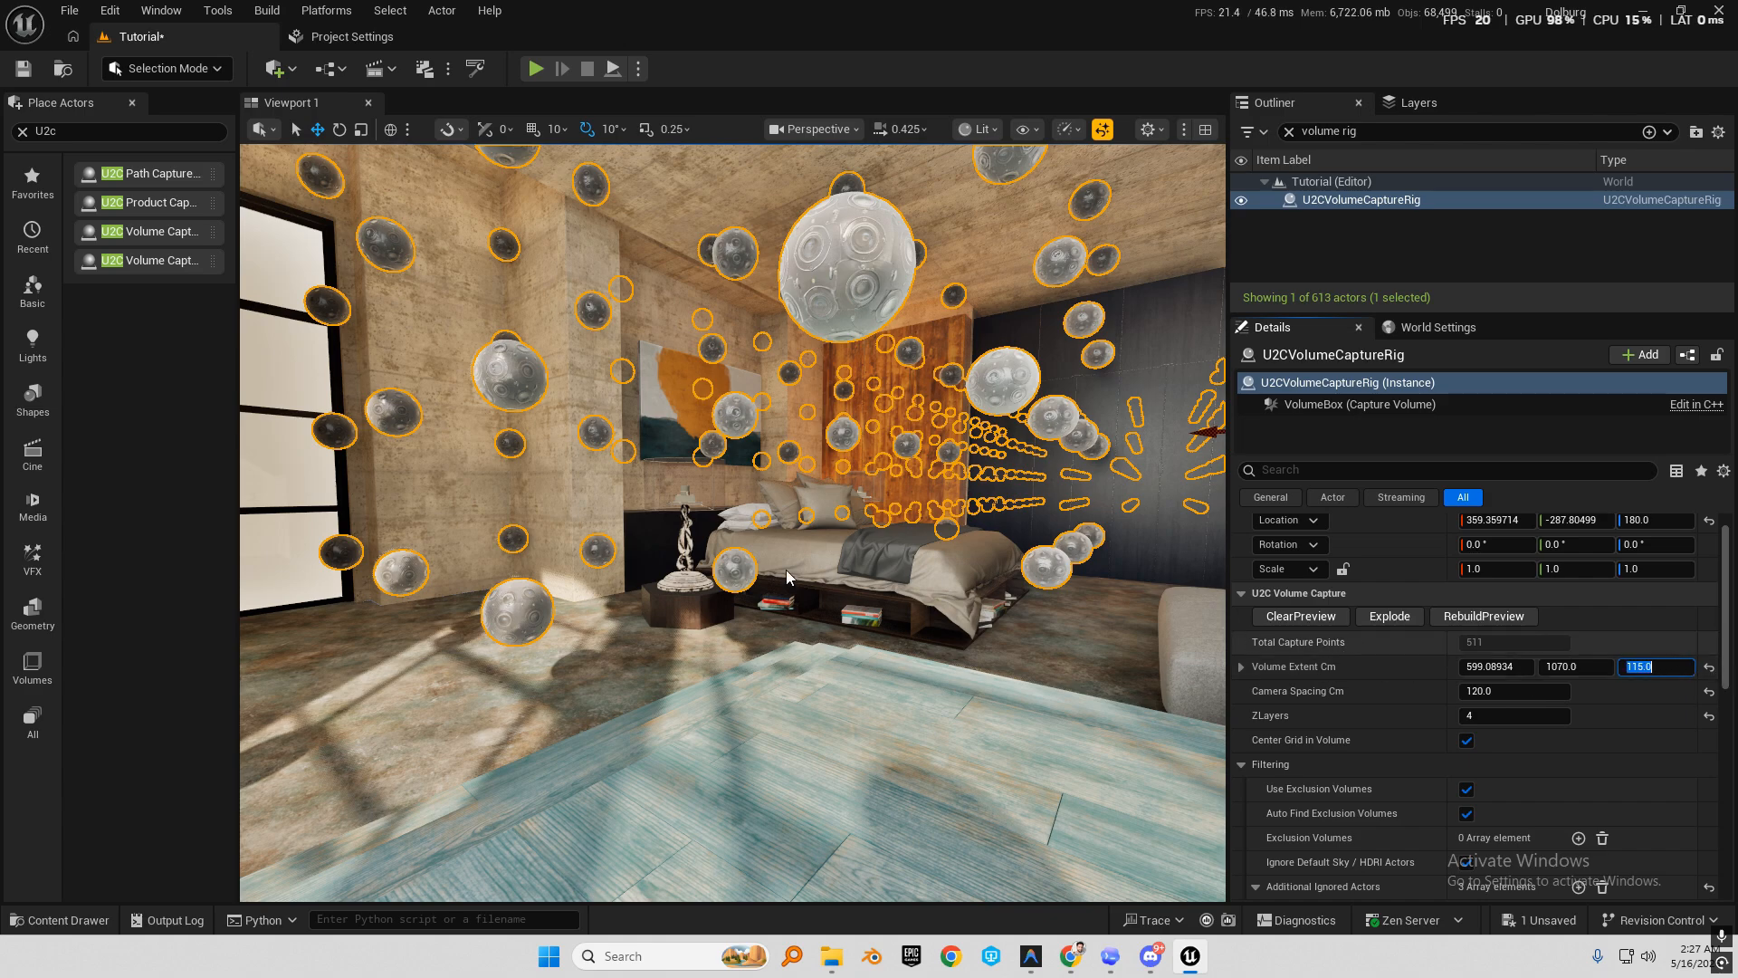
right_drag(787, 577, 850, 408)
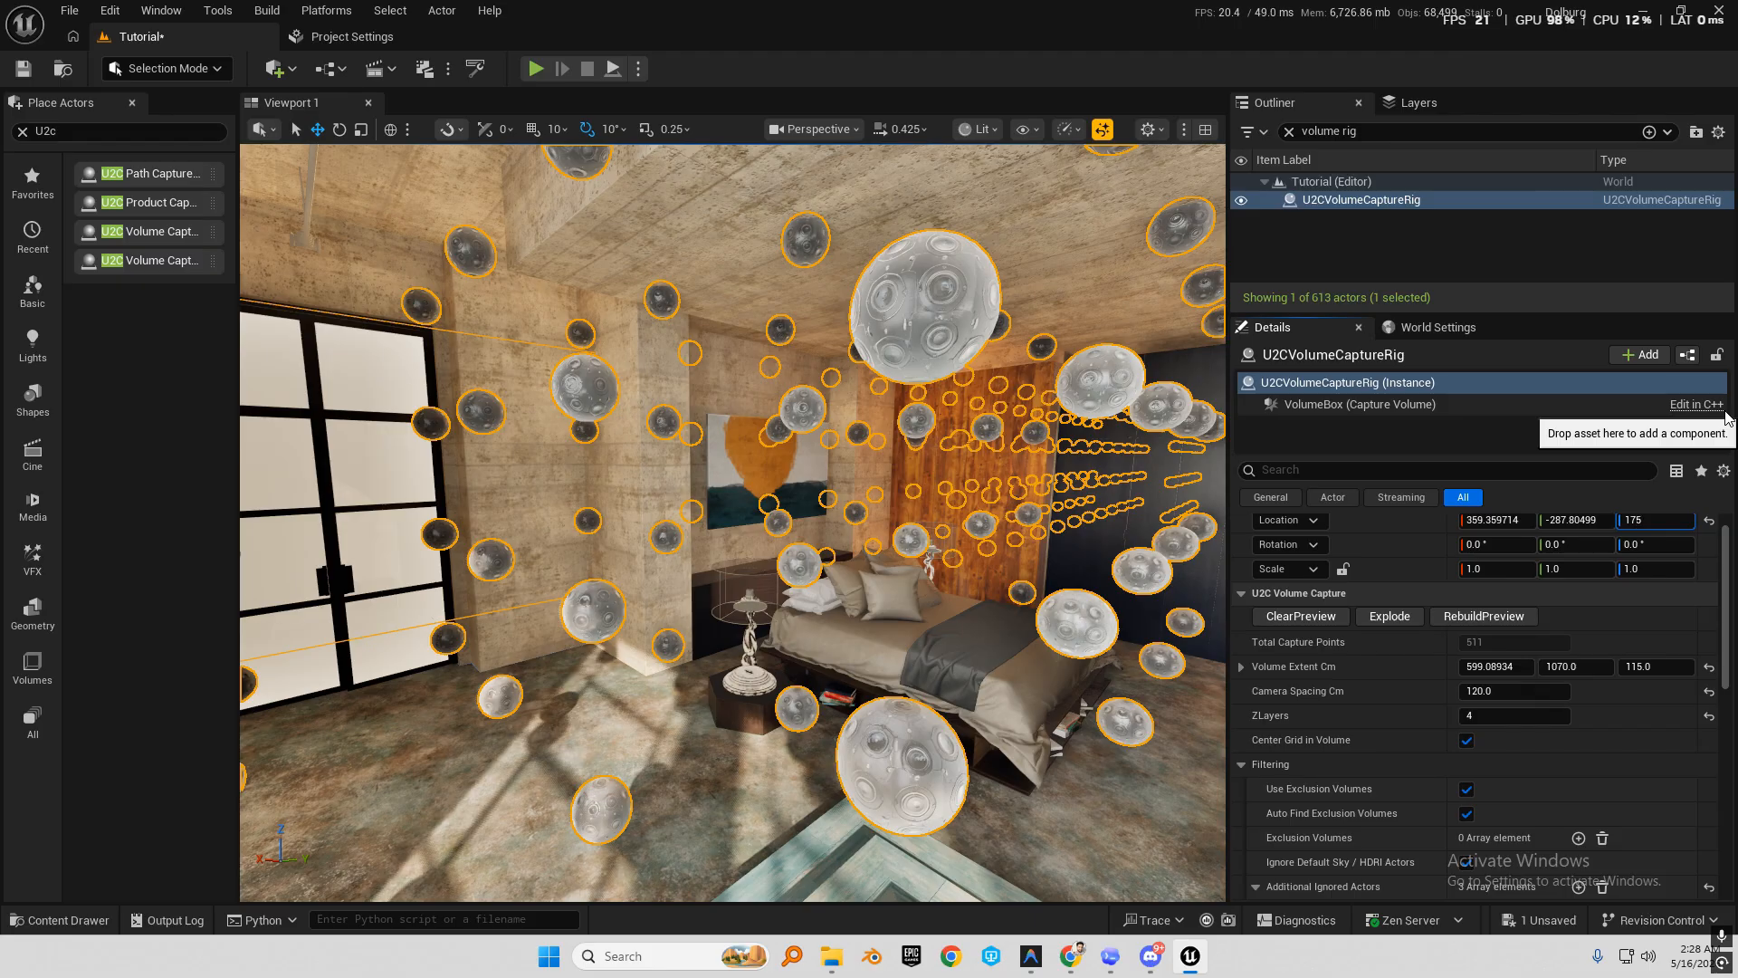
key(Return)
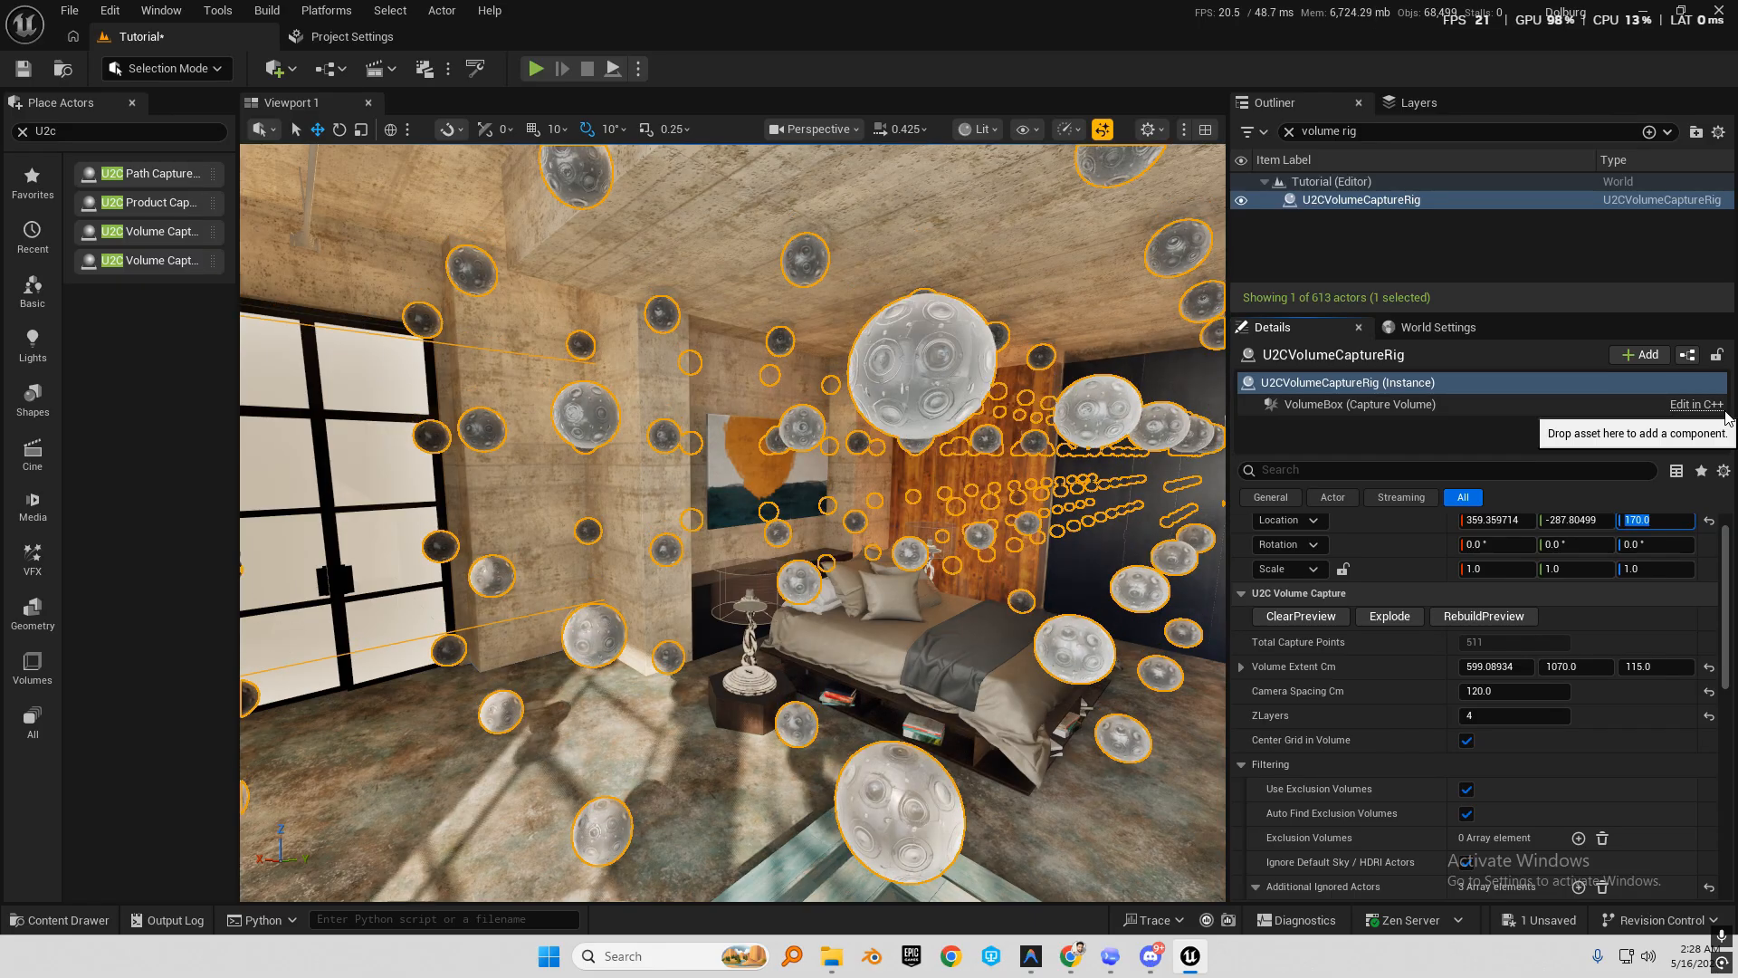
click(1513, 619)
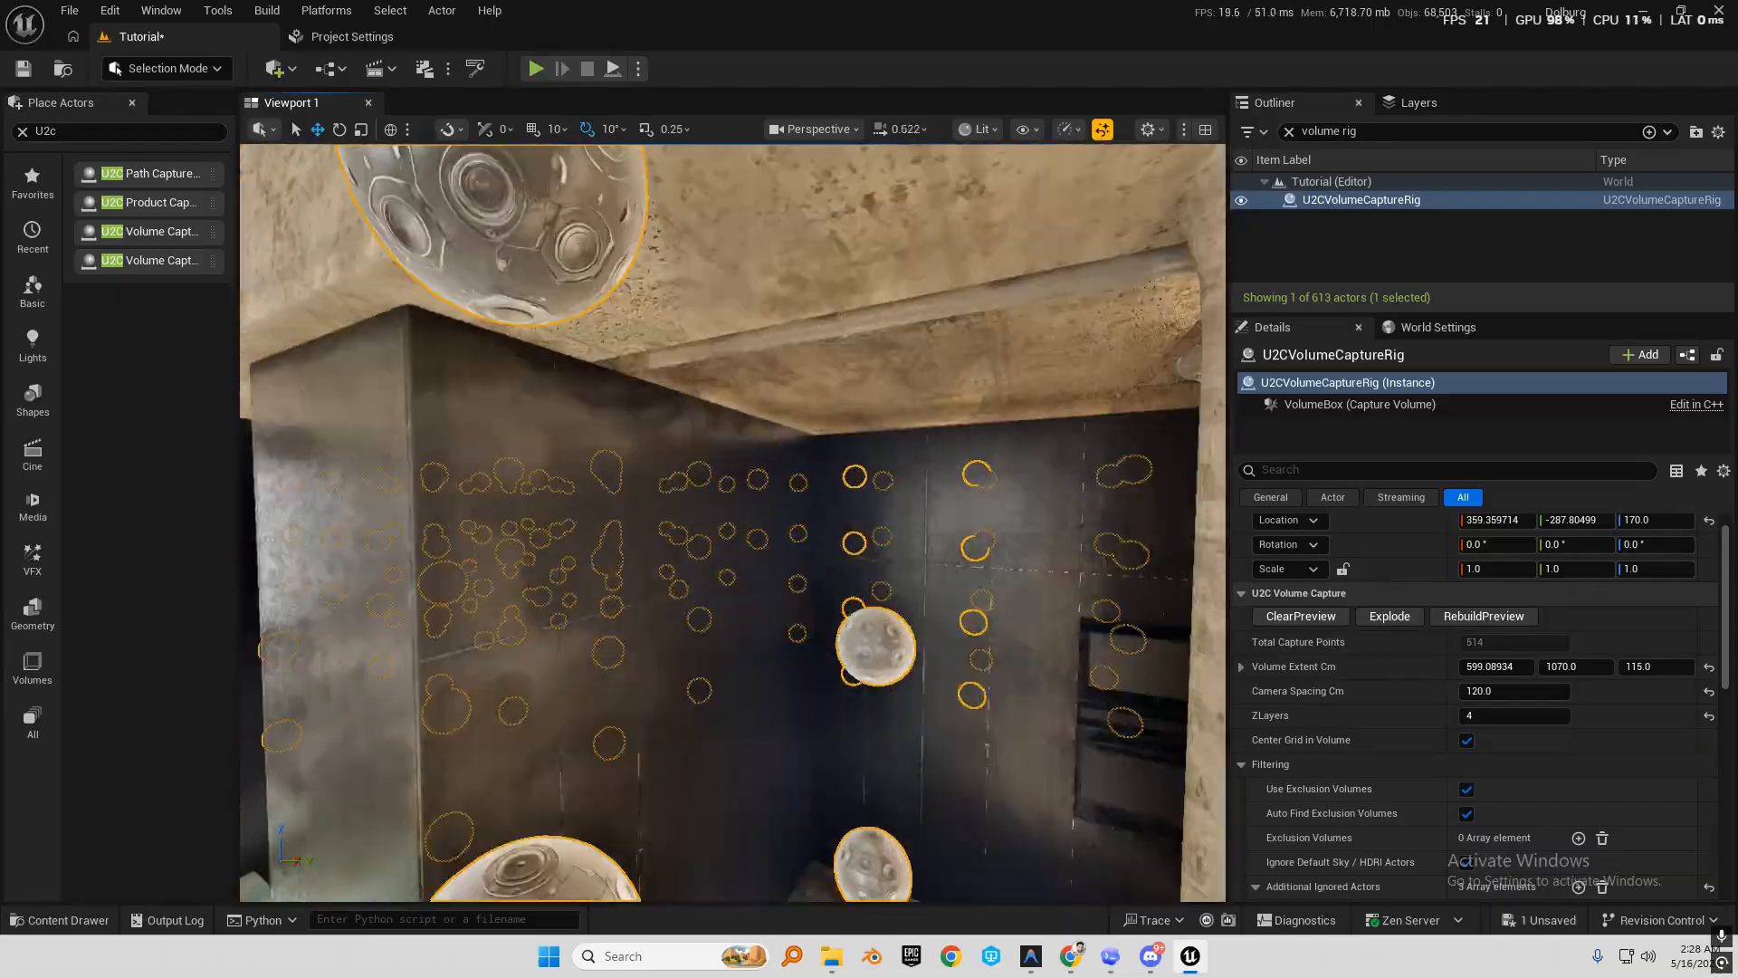
In the top view, place a U2C Volume Capture Exclusion over the stray capture points outside the loft walls.
right_drag(734, 523, 912, 190)
scroll(734, 523, up, 1)
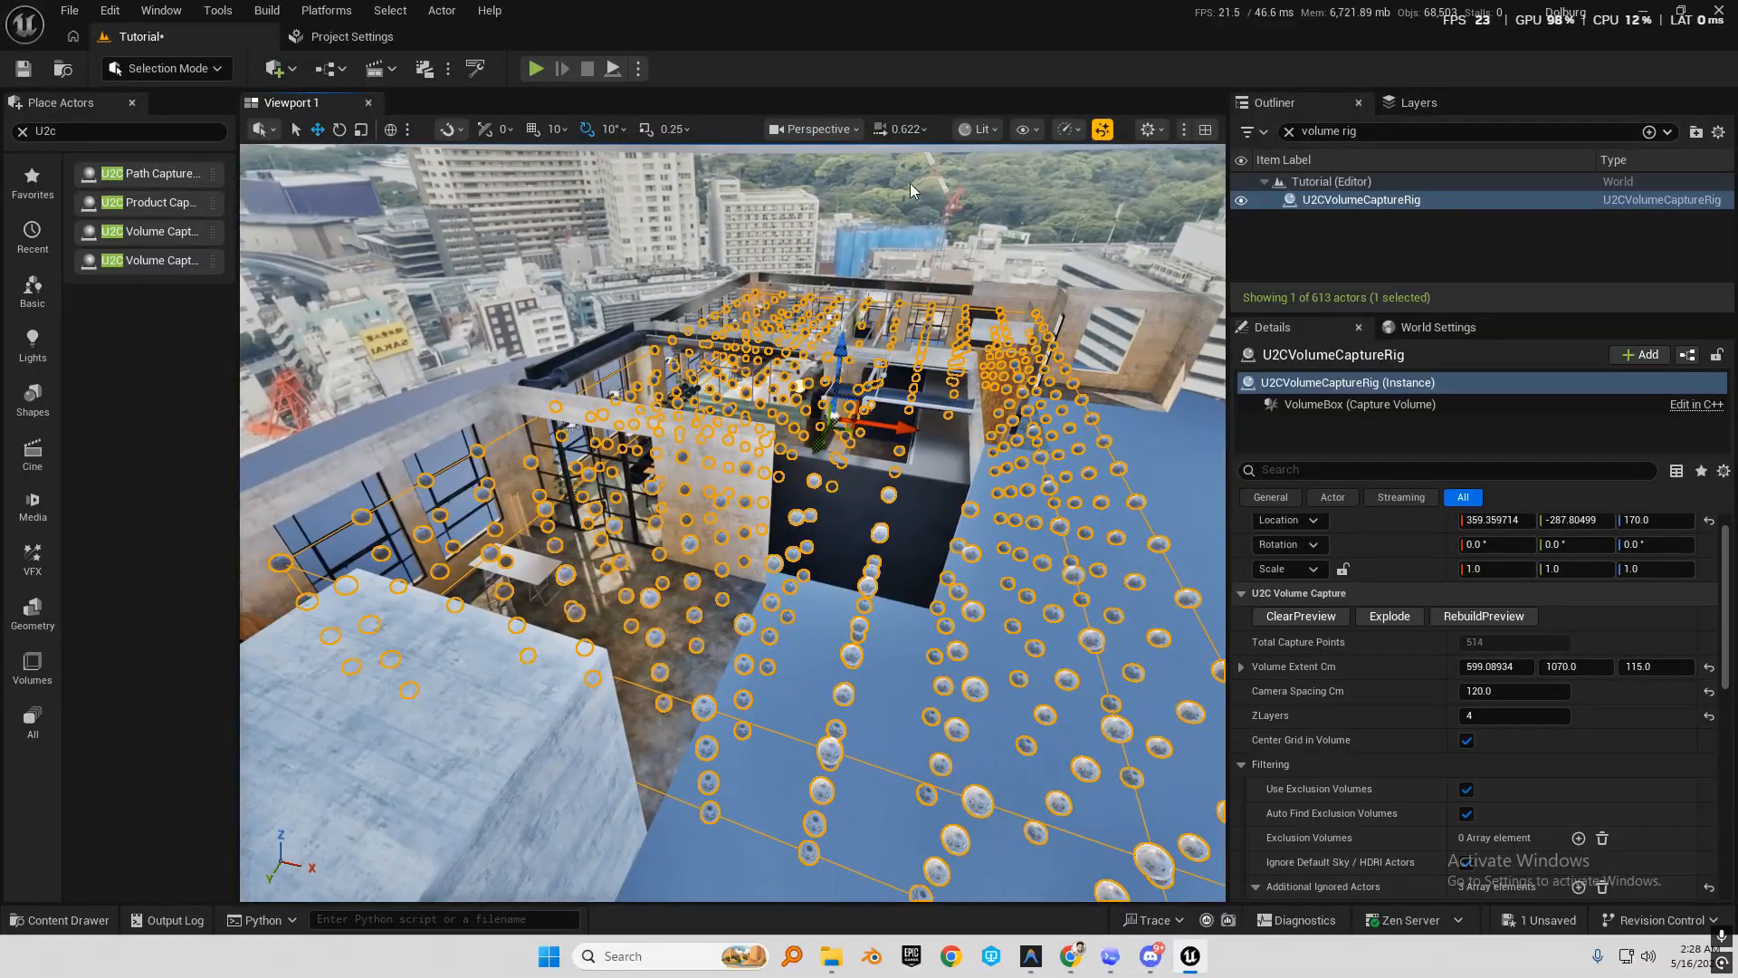
click(851, 132)
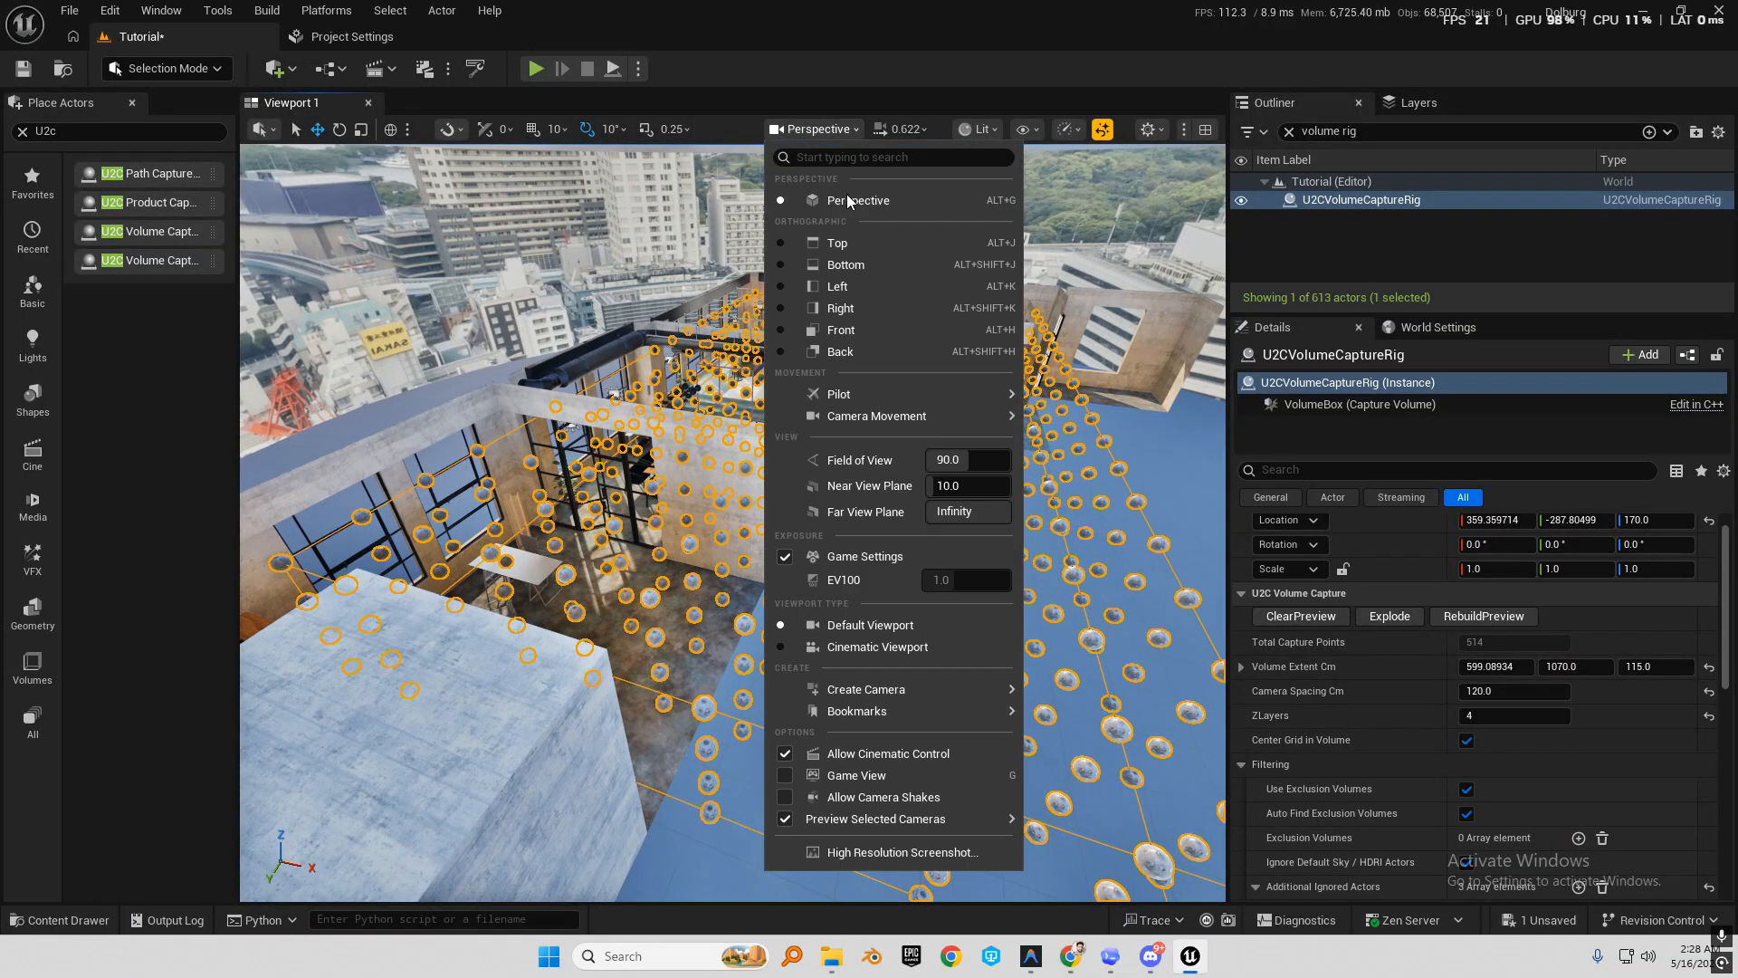
click(849, 241)
scroll(791, 564, down, 2)
right_drag(576, 632, 734, 557)
drag(239, 295, 353, 287)
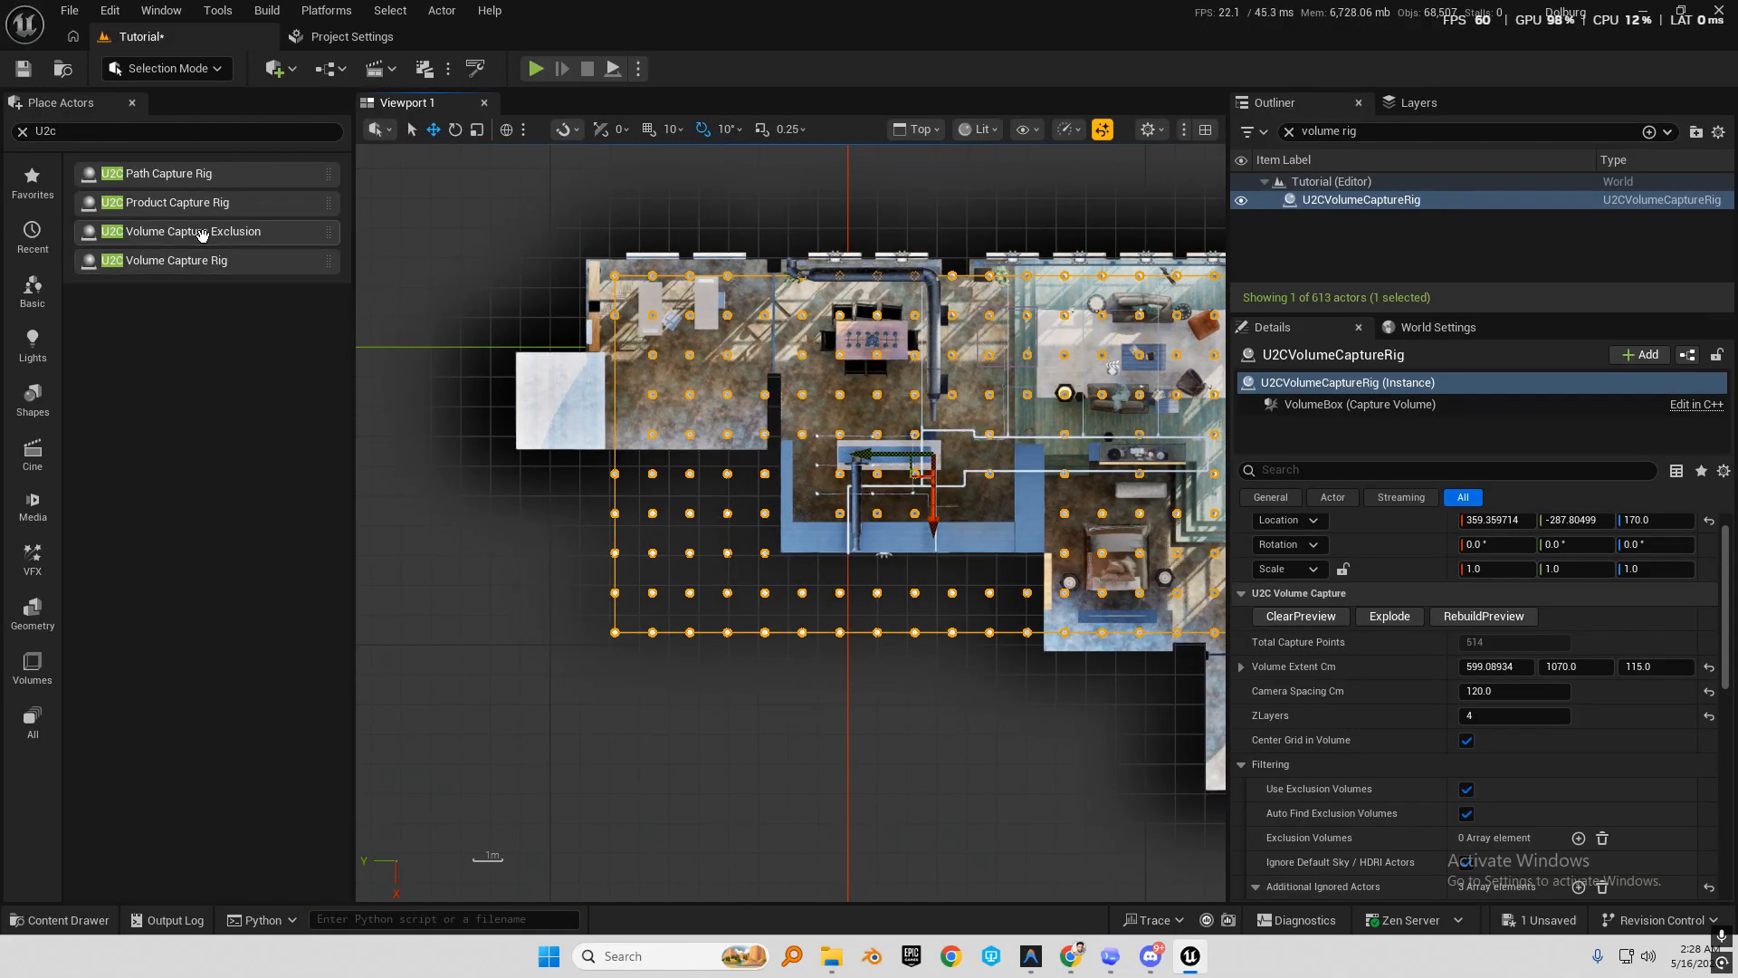
drag(201, 235, 683, 671)
drag(688, 601, 667, 620)
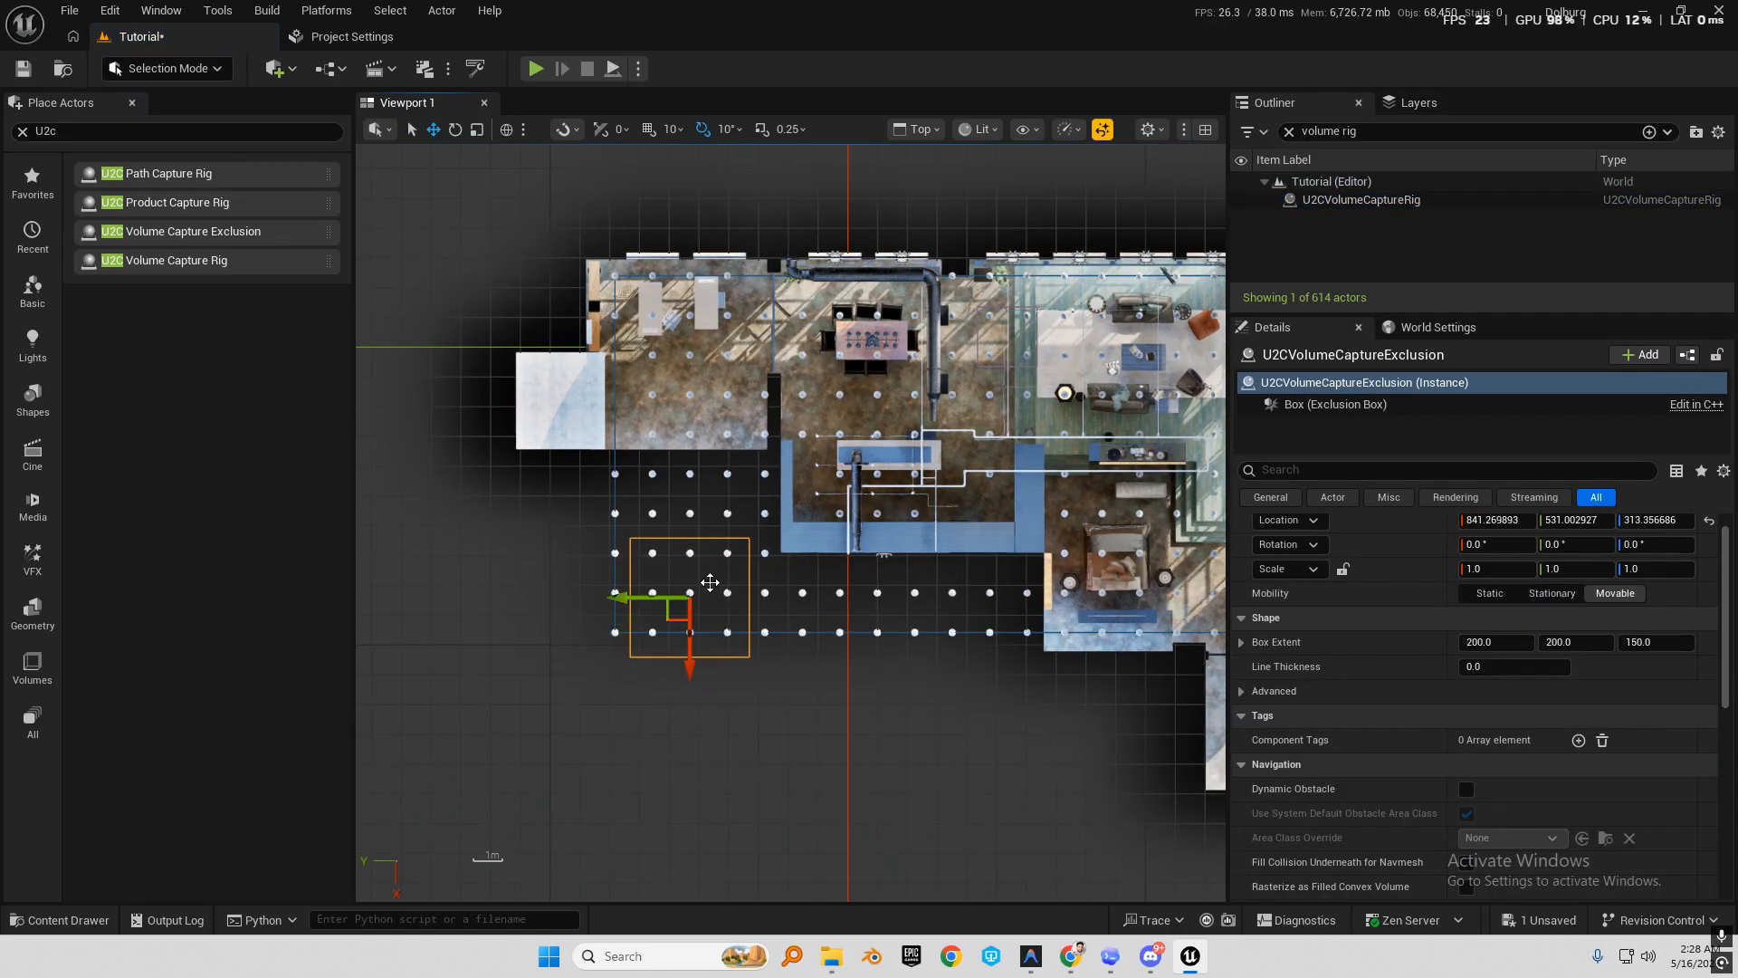
In the front view, scale the exclusion volume's Z to 2.2 and lower it to about Z 234 across all point layers.
click(912, 133)
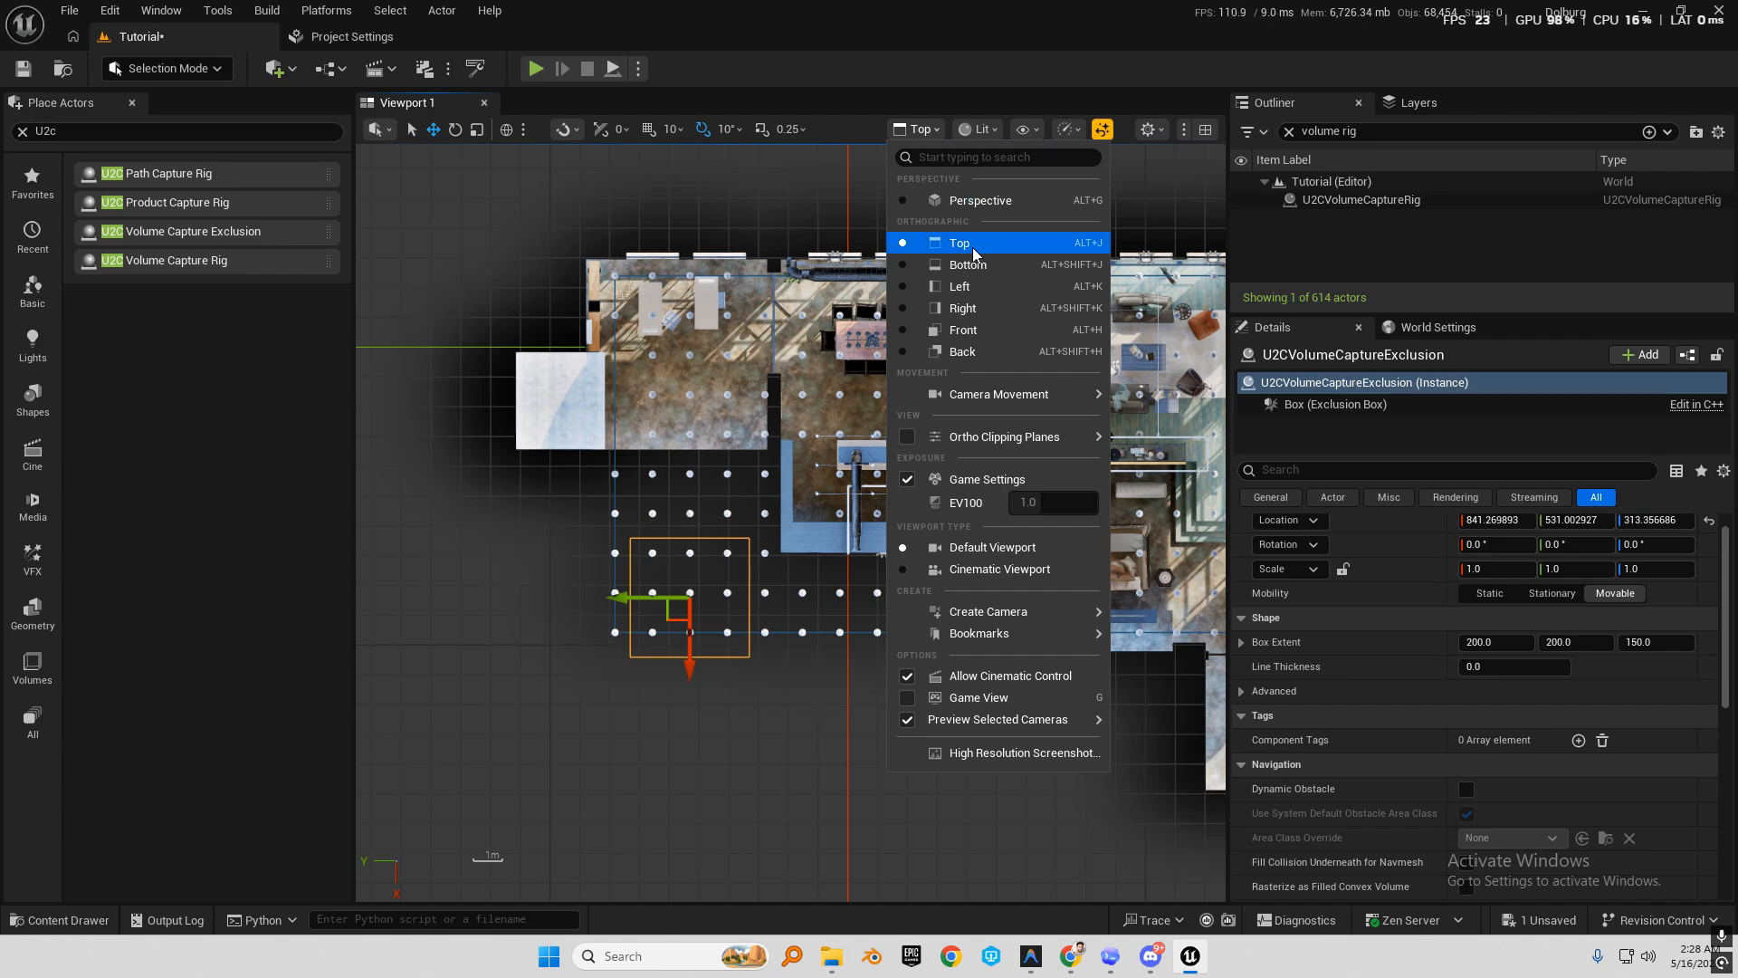
click(965, 330)
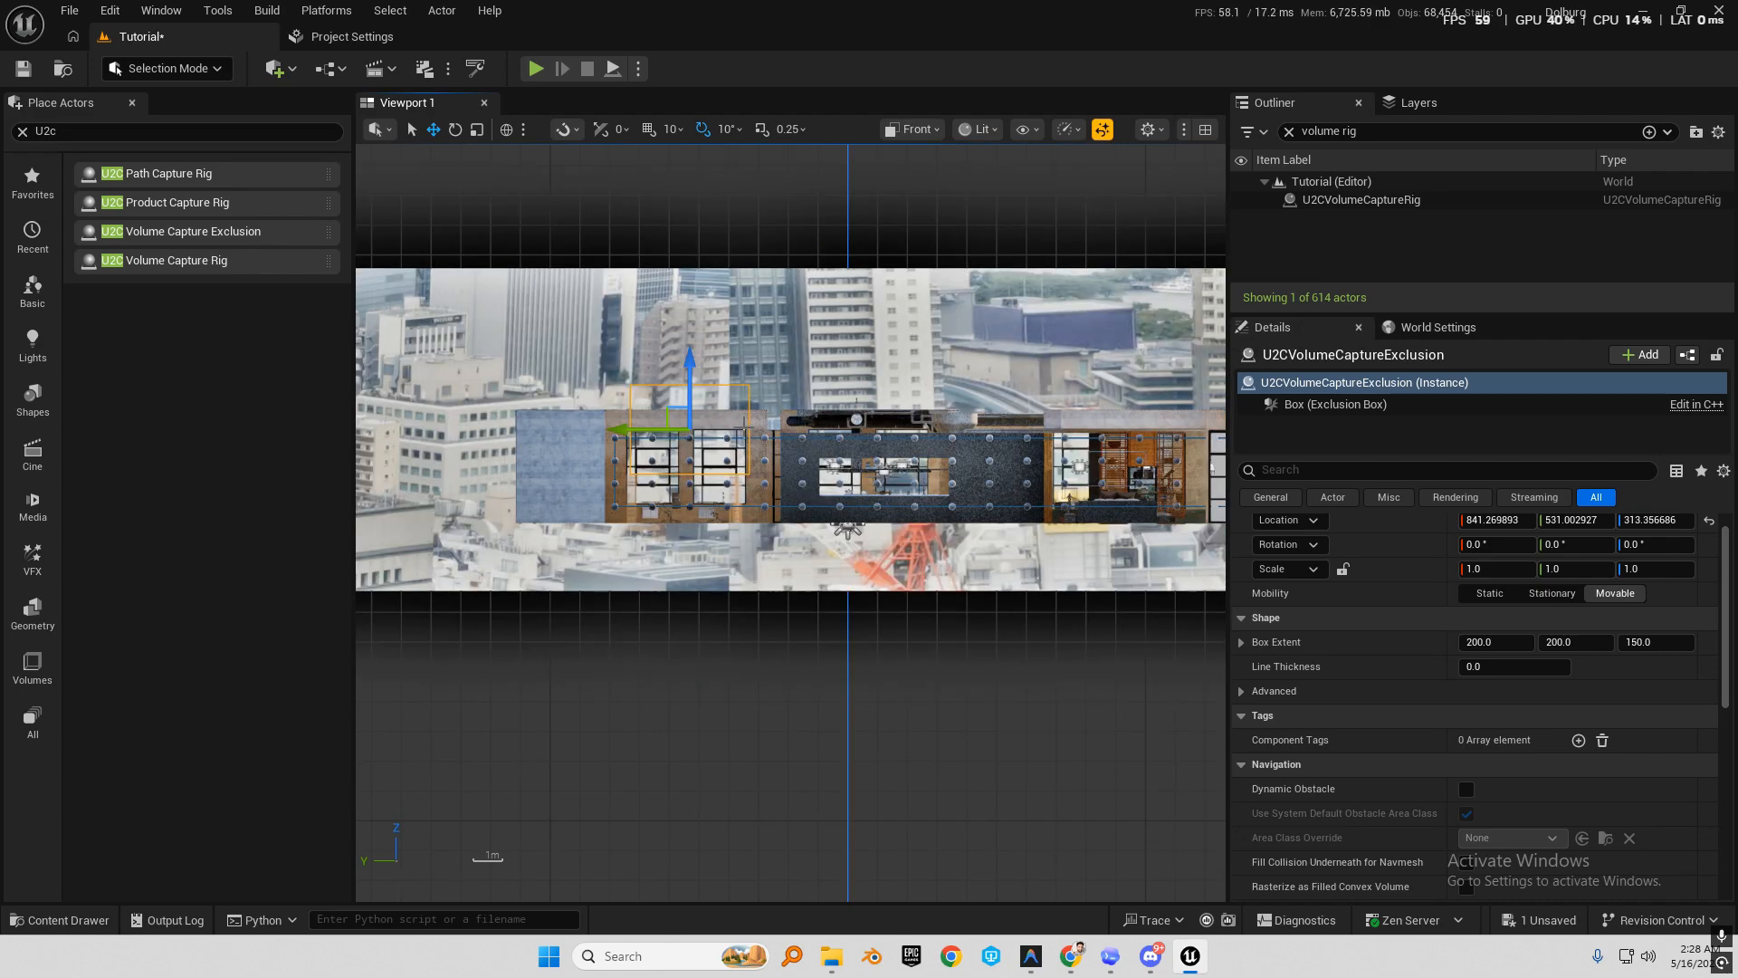
scroll(693, 390, up, 2)
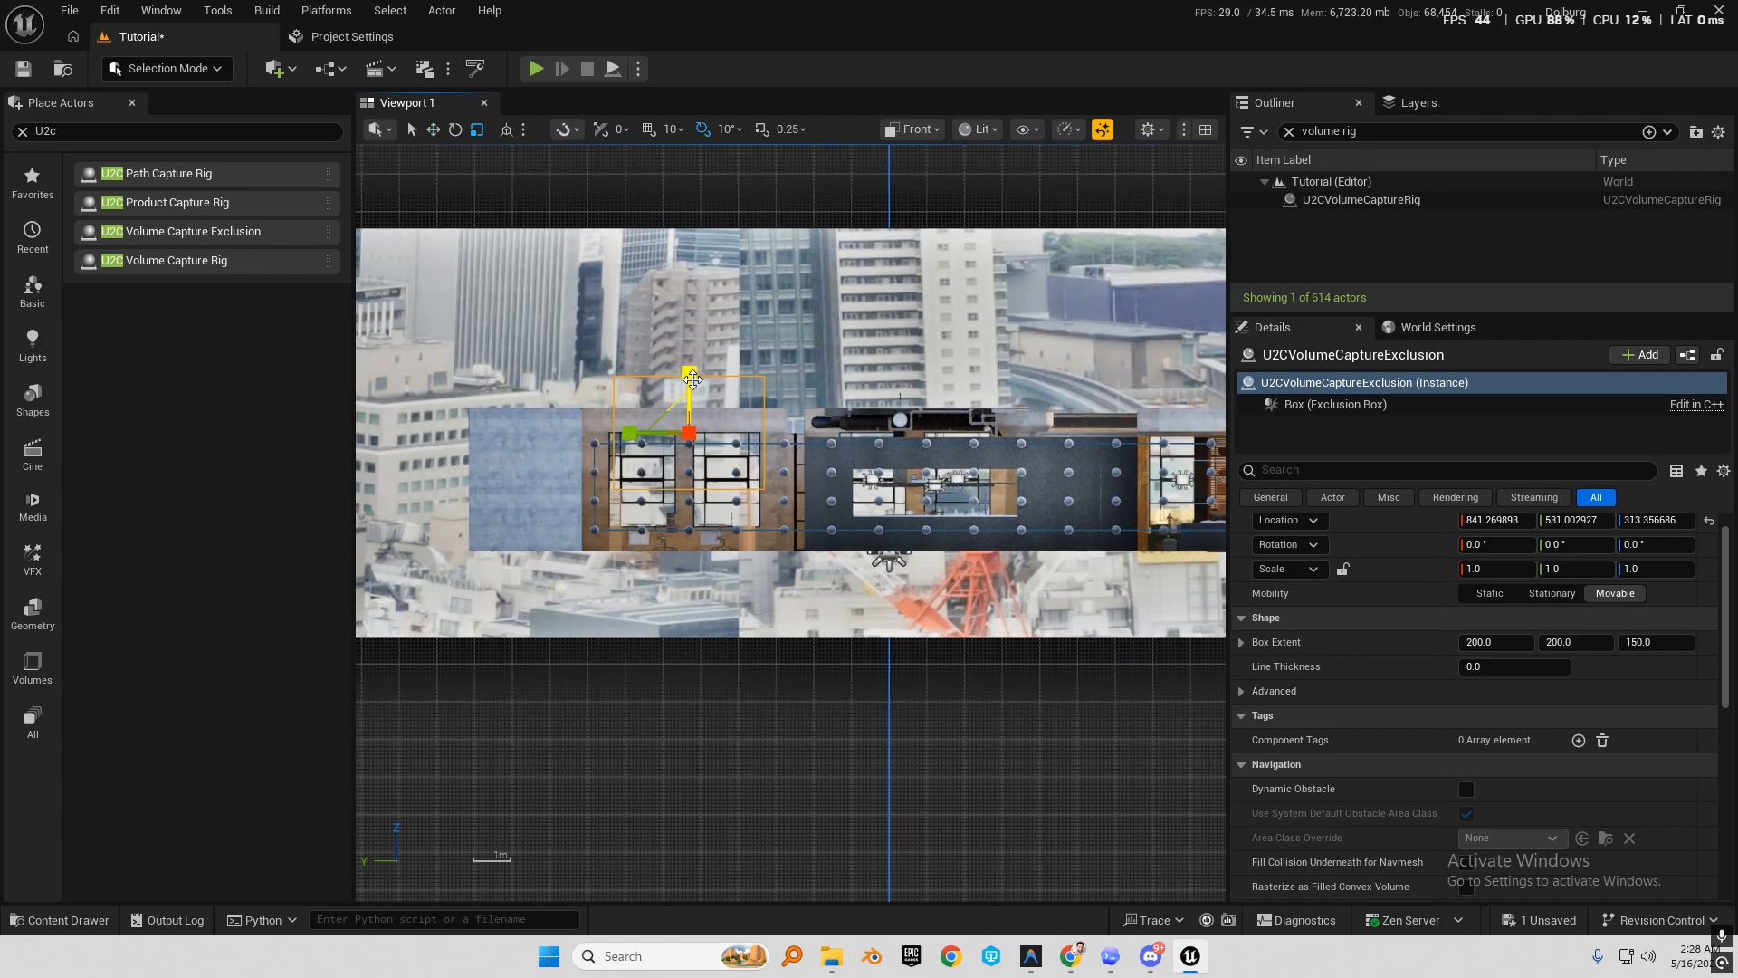
drag(690, 373, 691, 400)
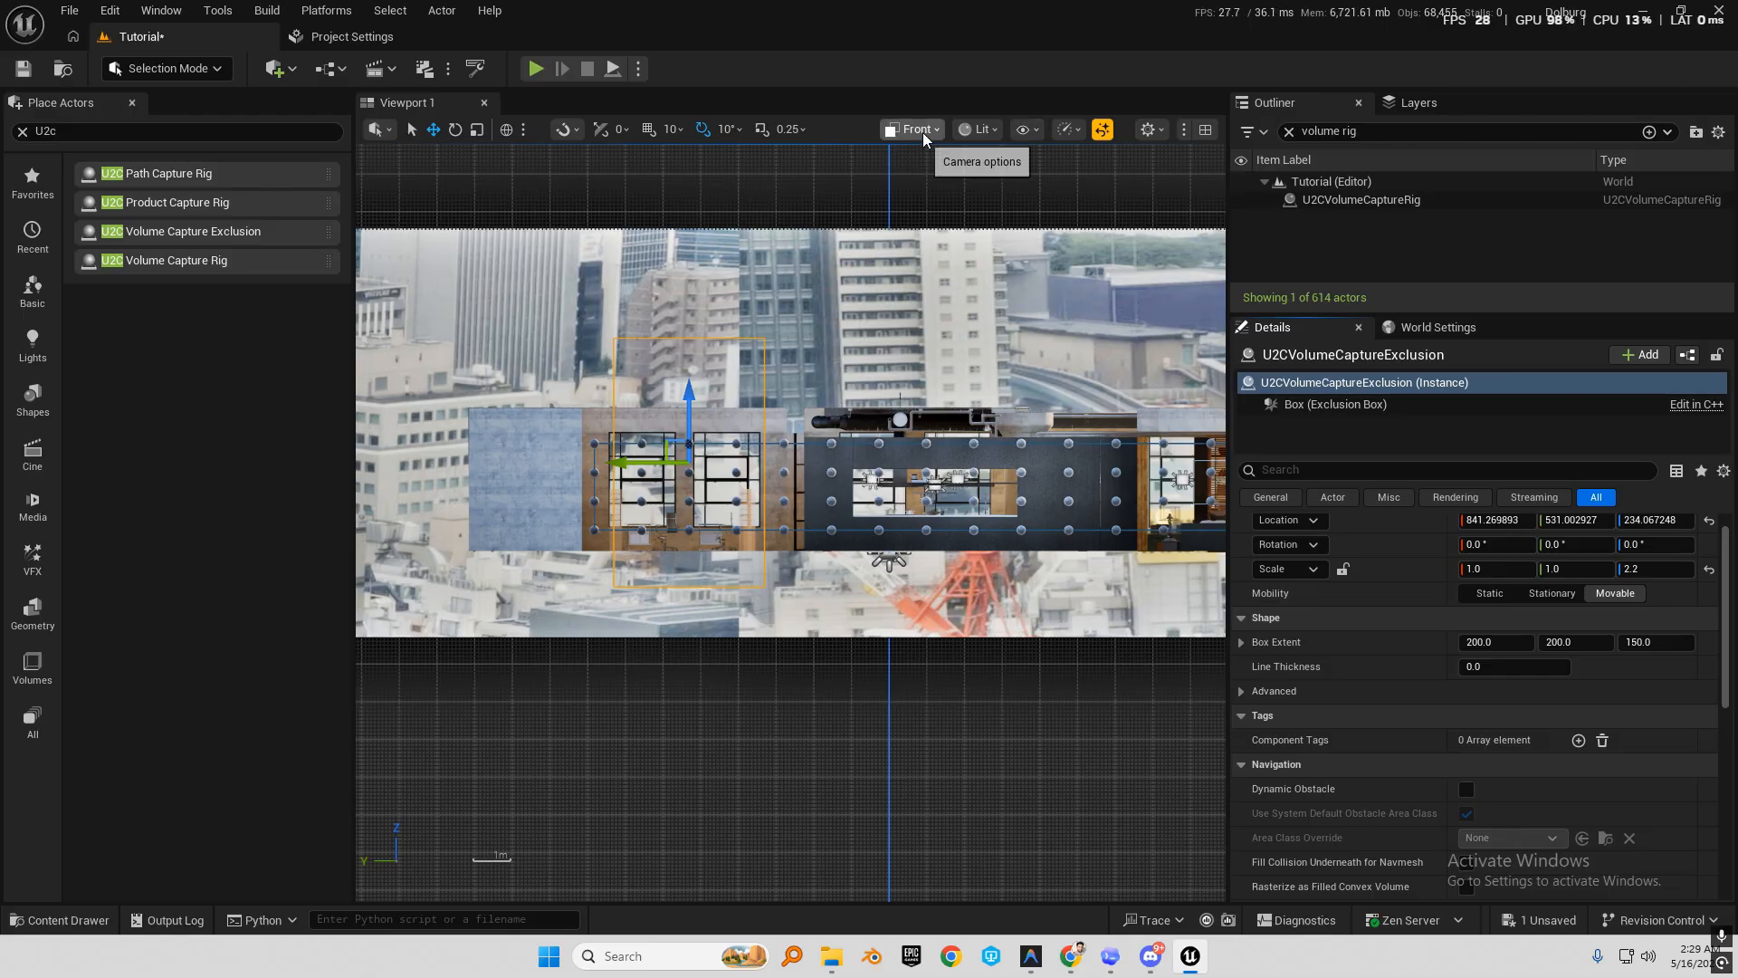
right_drag(704, 525, 783, 539)
scroll(784, 540, up, 1)
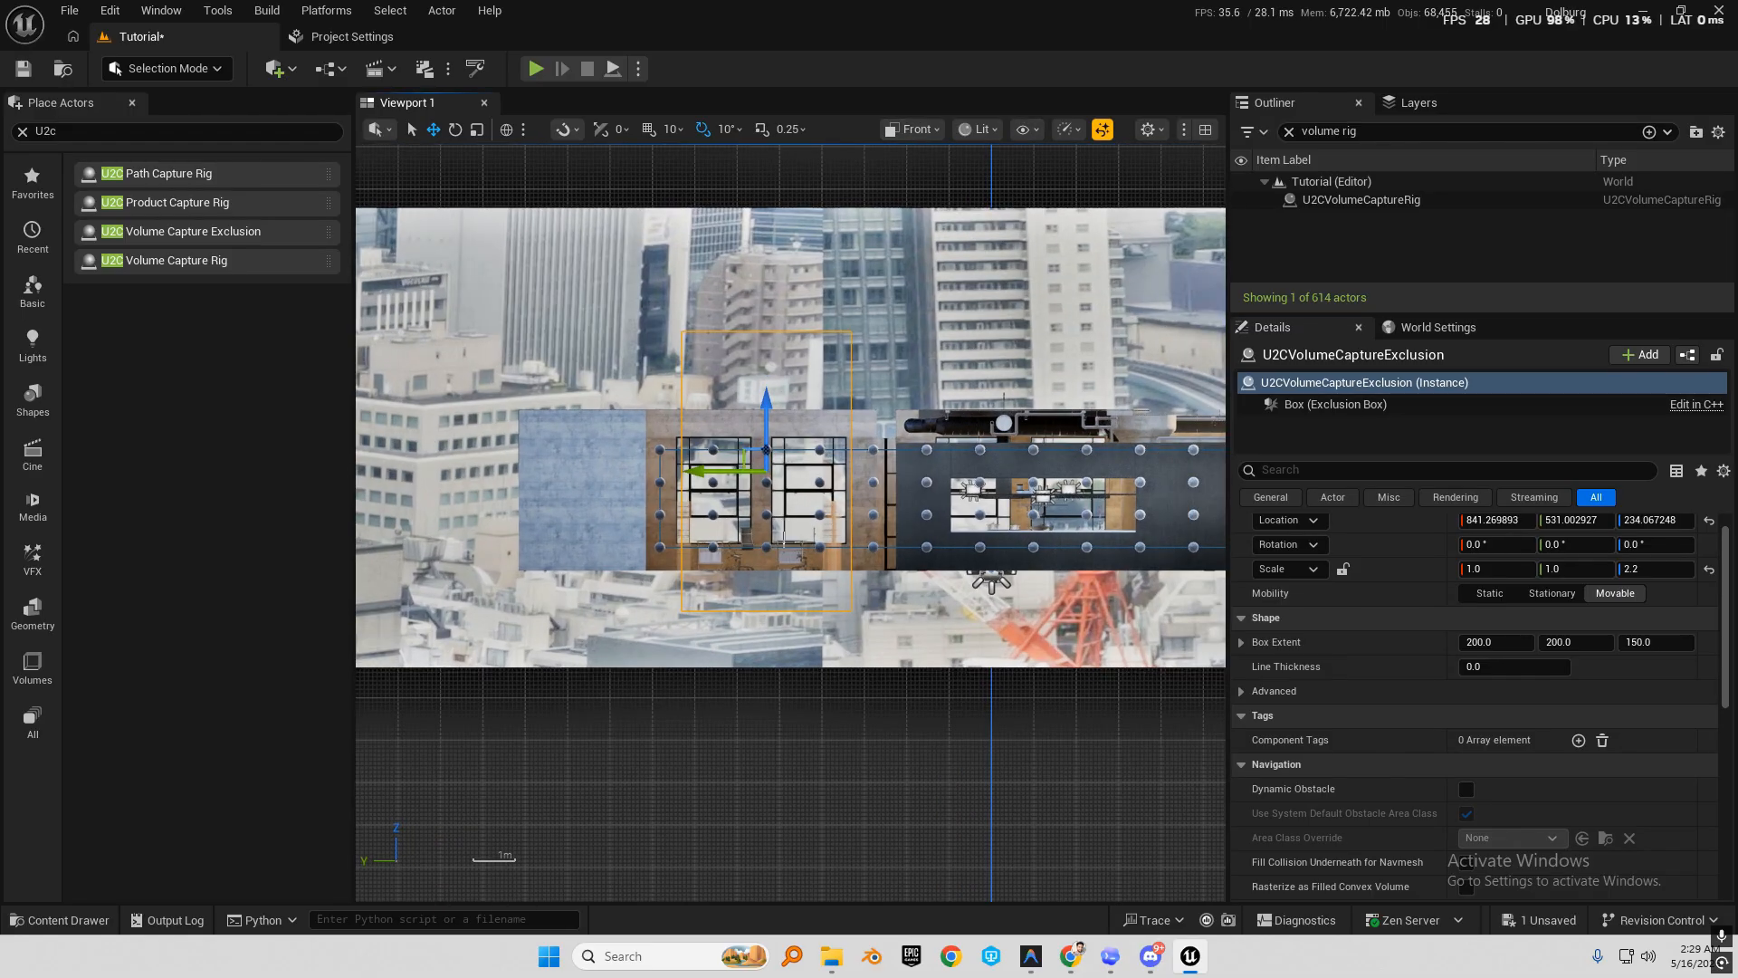
scroll(784, 541, up, 1)
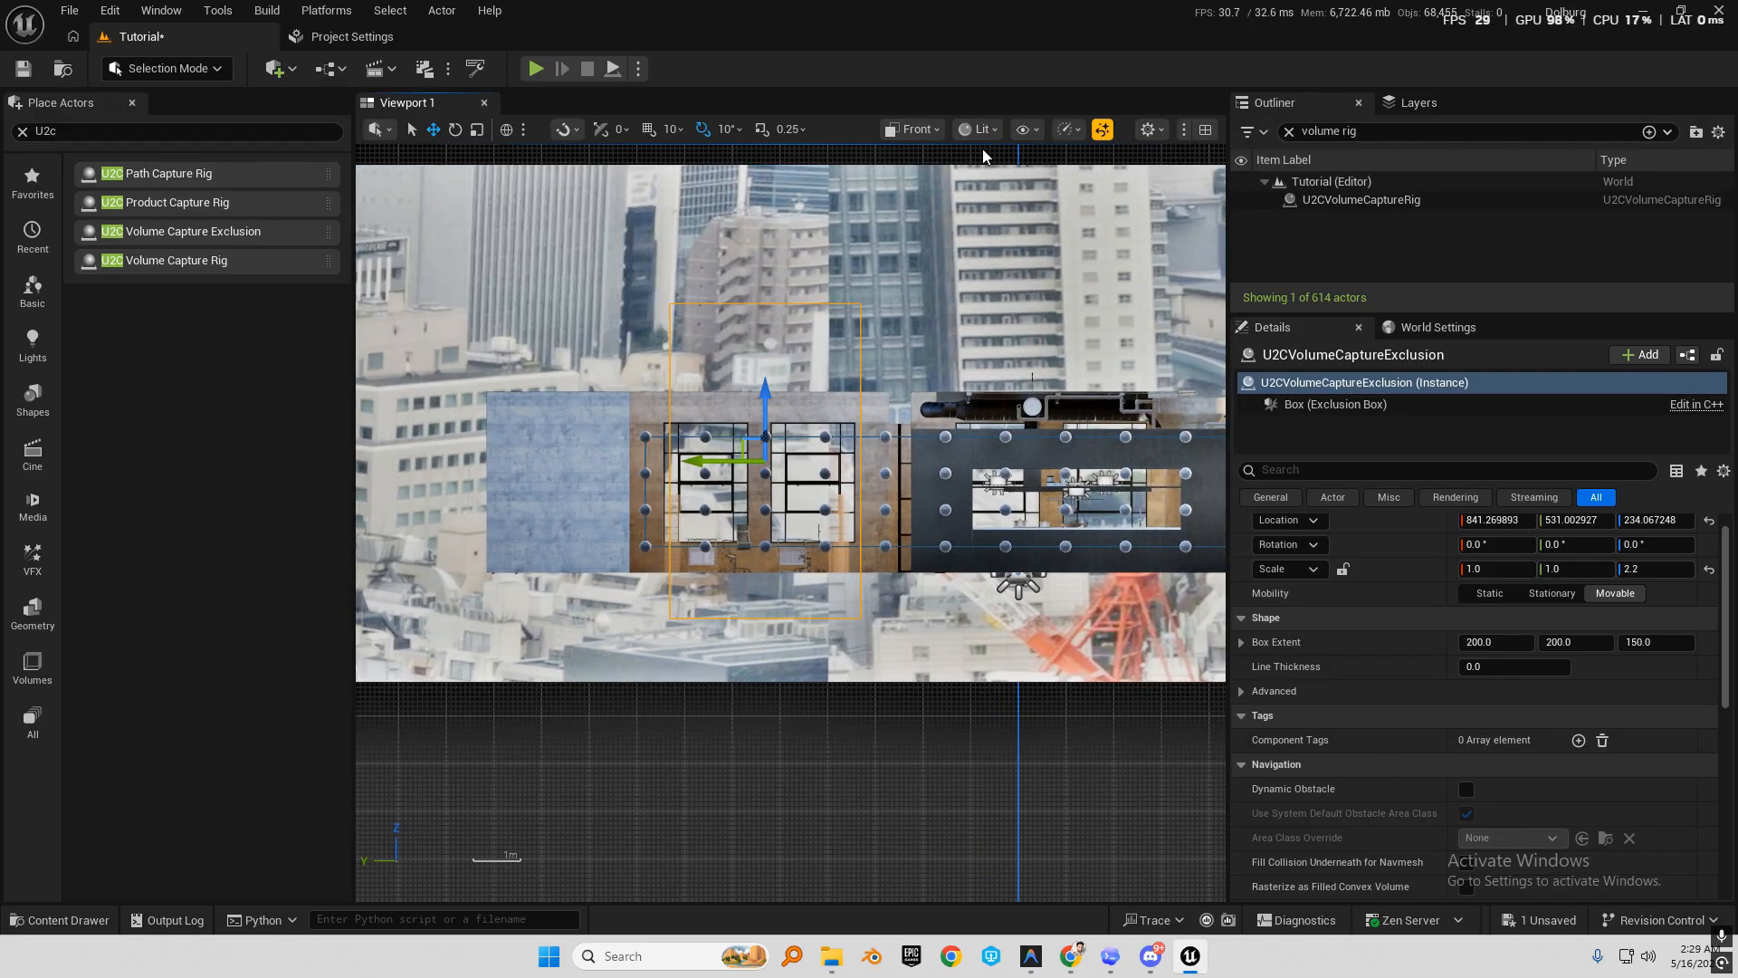
In the top view, scale the exclusion volume to 2.55 in X and 1.56 in Y over the outside block of points.
click(899, 134)
click(971, 242)
scroll(873, 546, down, 1)
right_drag(873, 546, 746, 553)
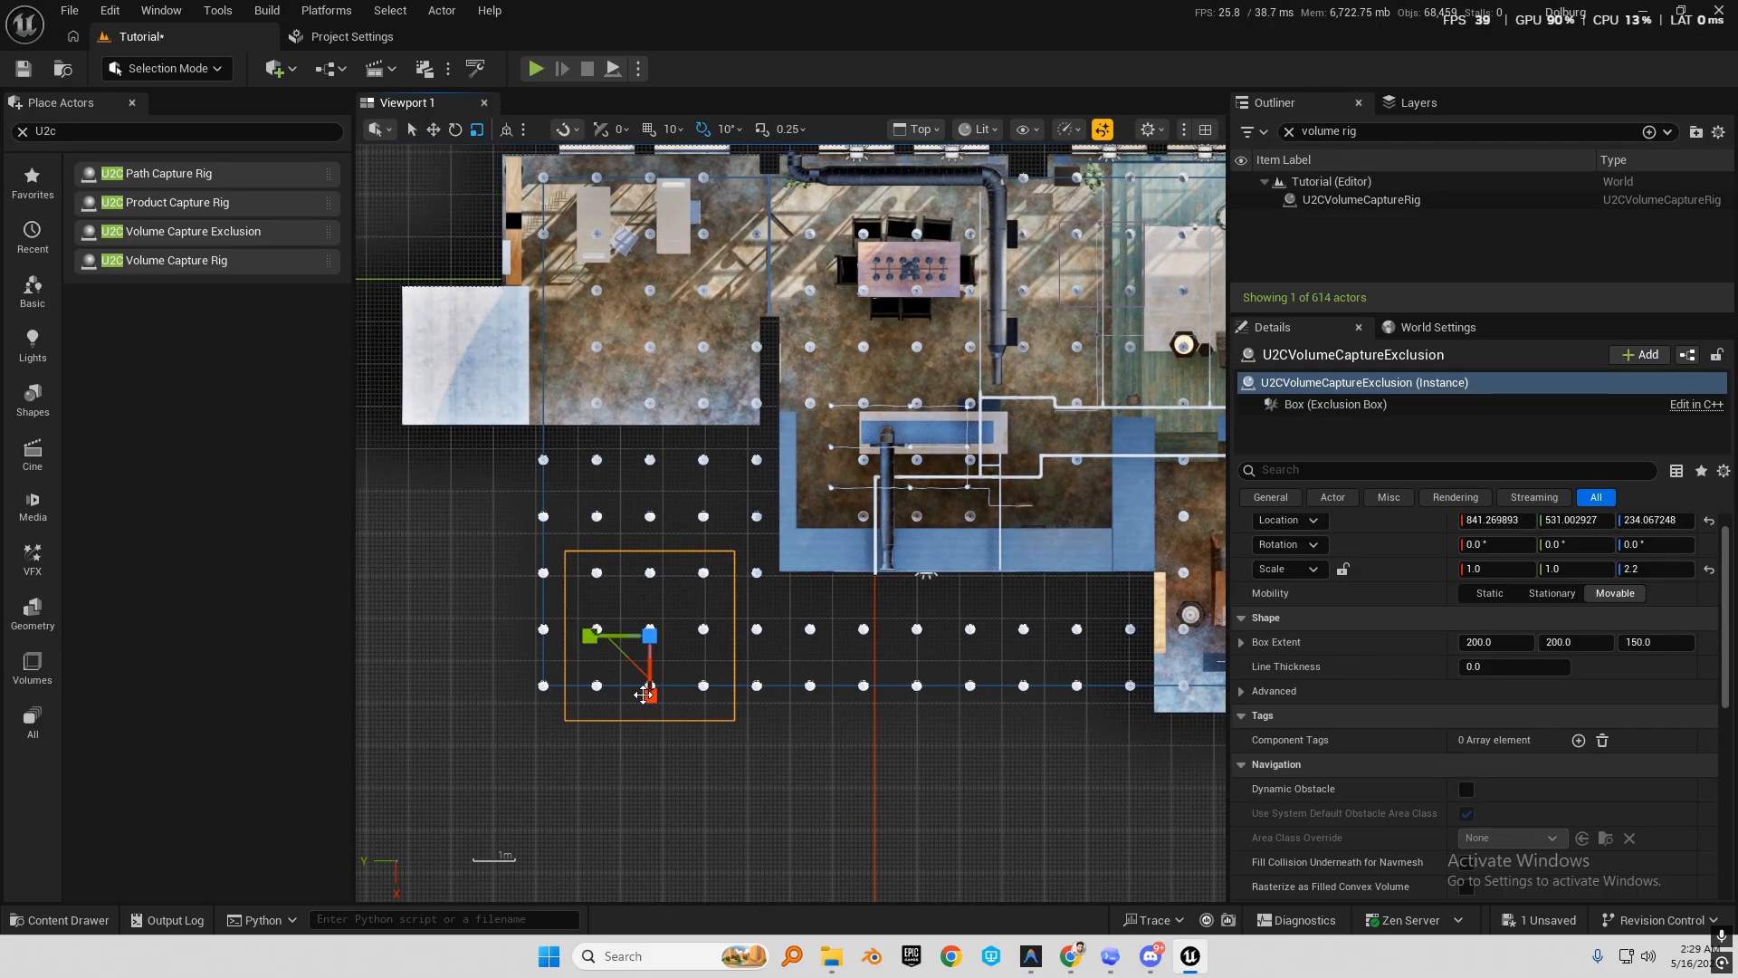
drag(643, 694, 645, 792)
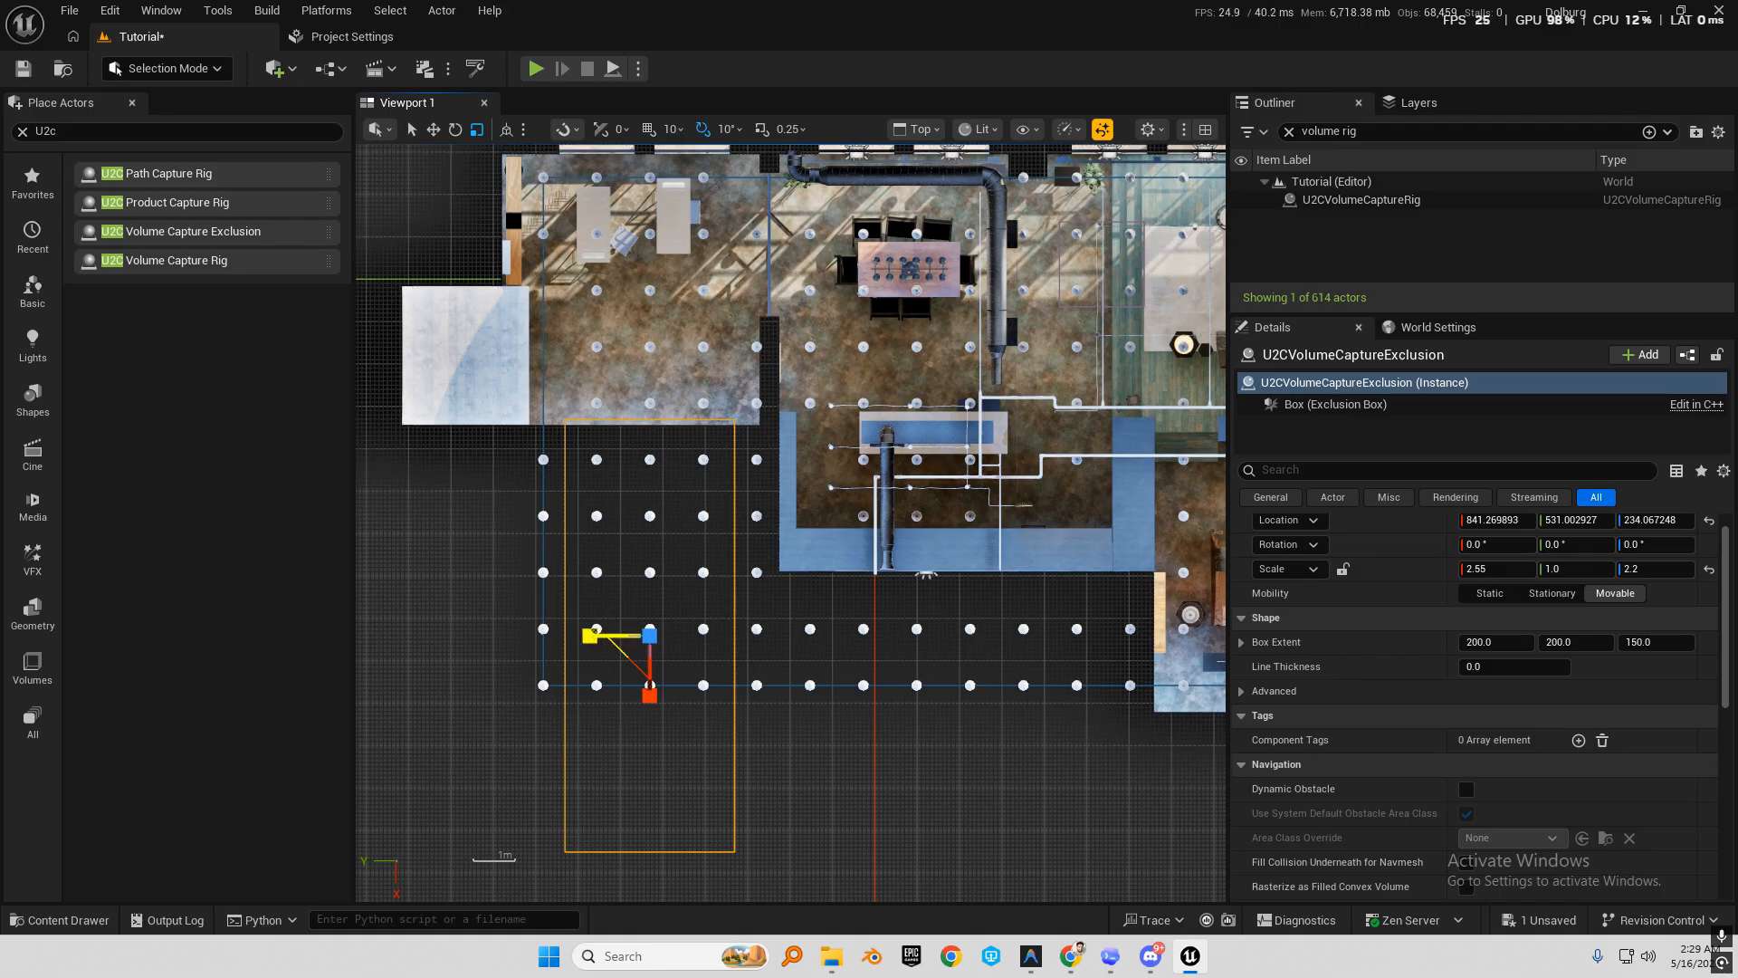
drag(589, 635, 541, 636)
Duplicate the exclusion volume to about Y -239 and scale the copy to 0.86 in X and 2.11 in Y beside the bedroom.
key(w)
scroll(652, 574, down, 2)
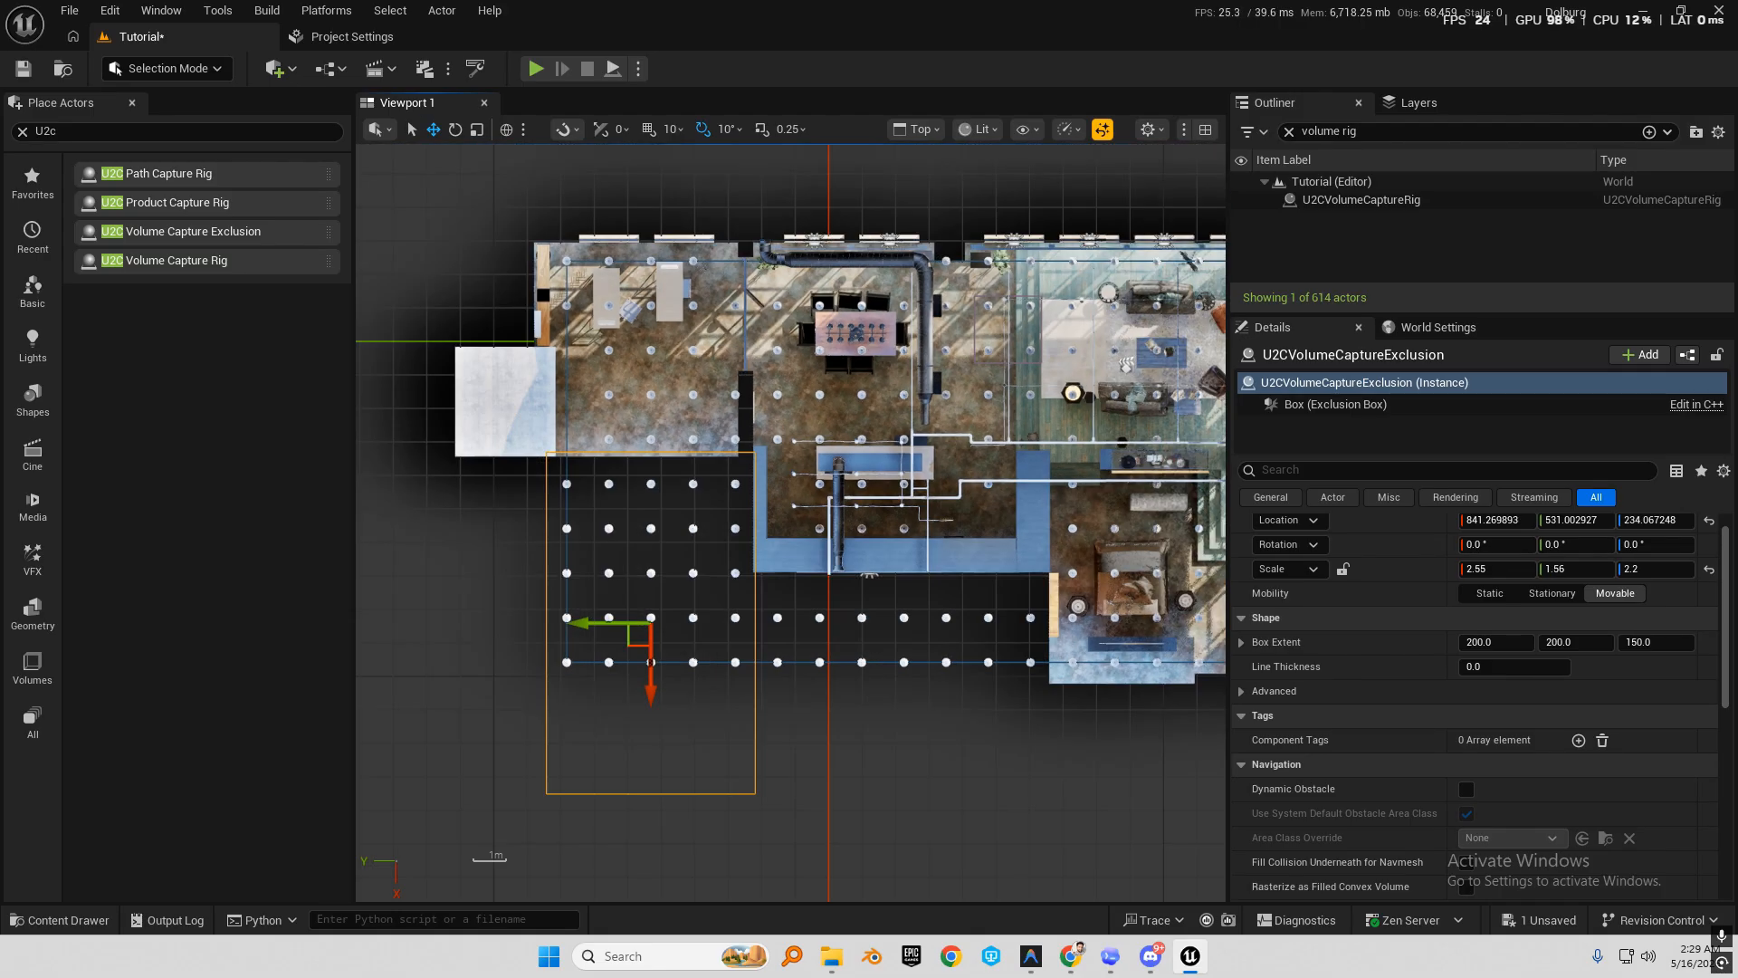
right_drag(861, 618, 764, 594)
alt+drag(548, 607, 812, 603)
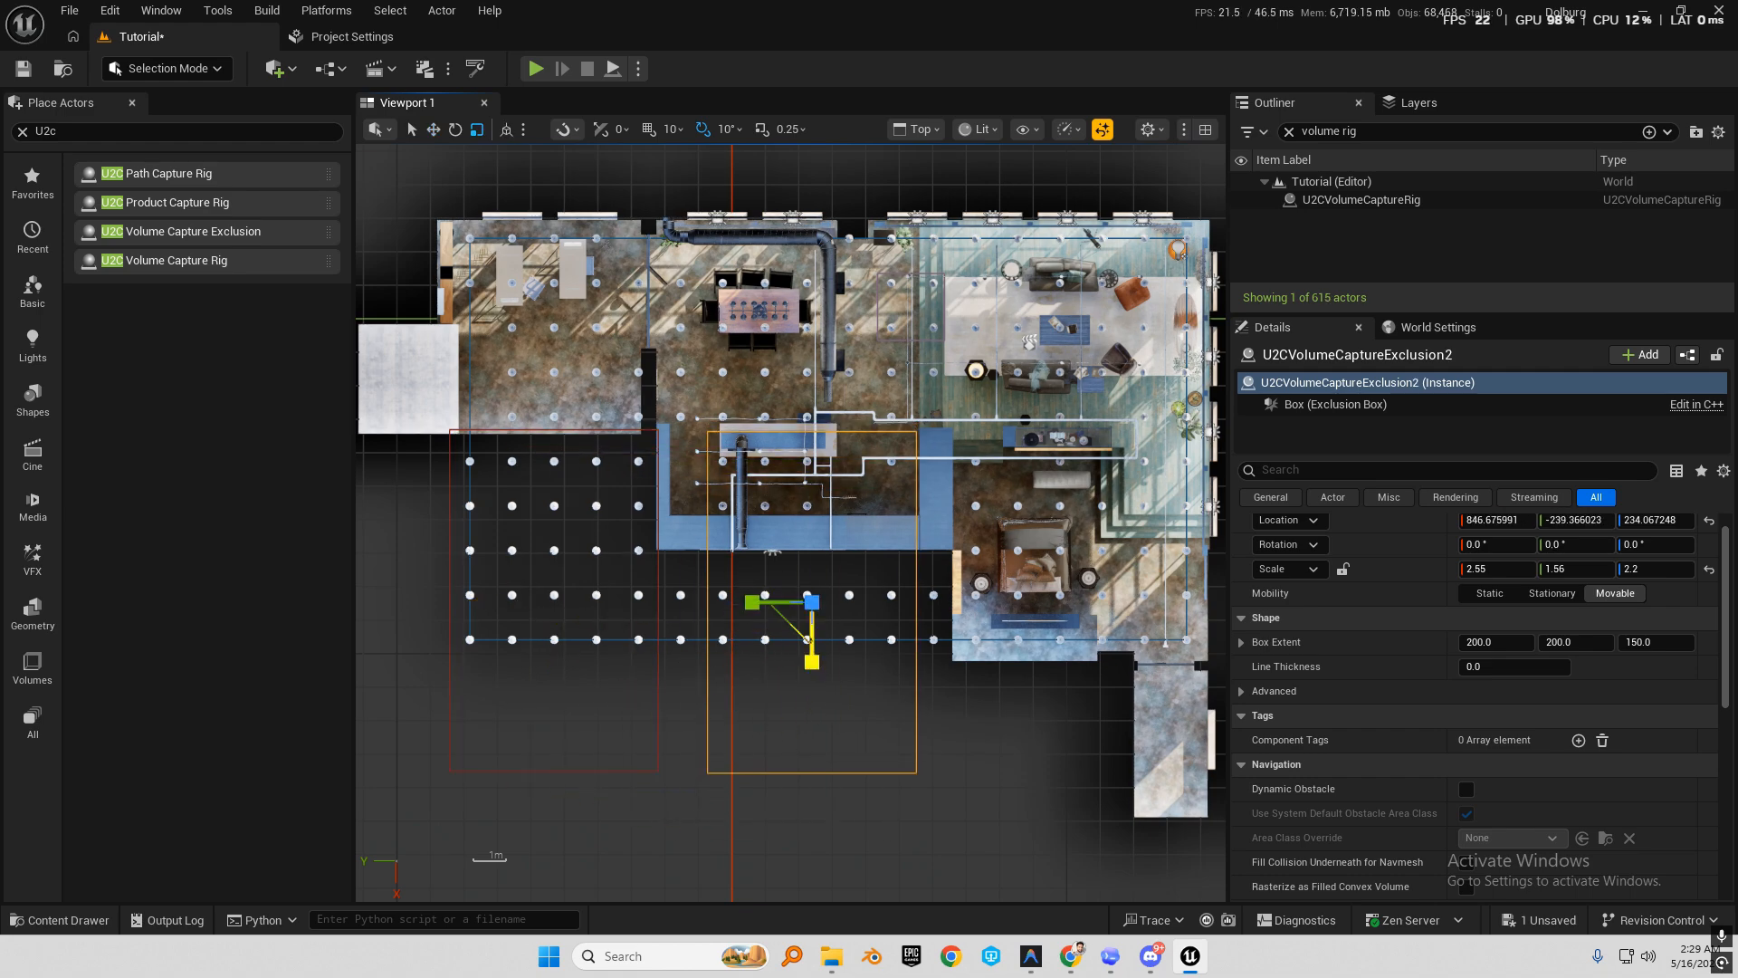
drag(813, 662, 812, 549)
drag(750, 604, 720, 604)
right_drag(889, 546, 798, 575)
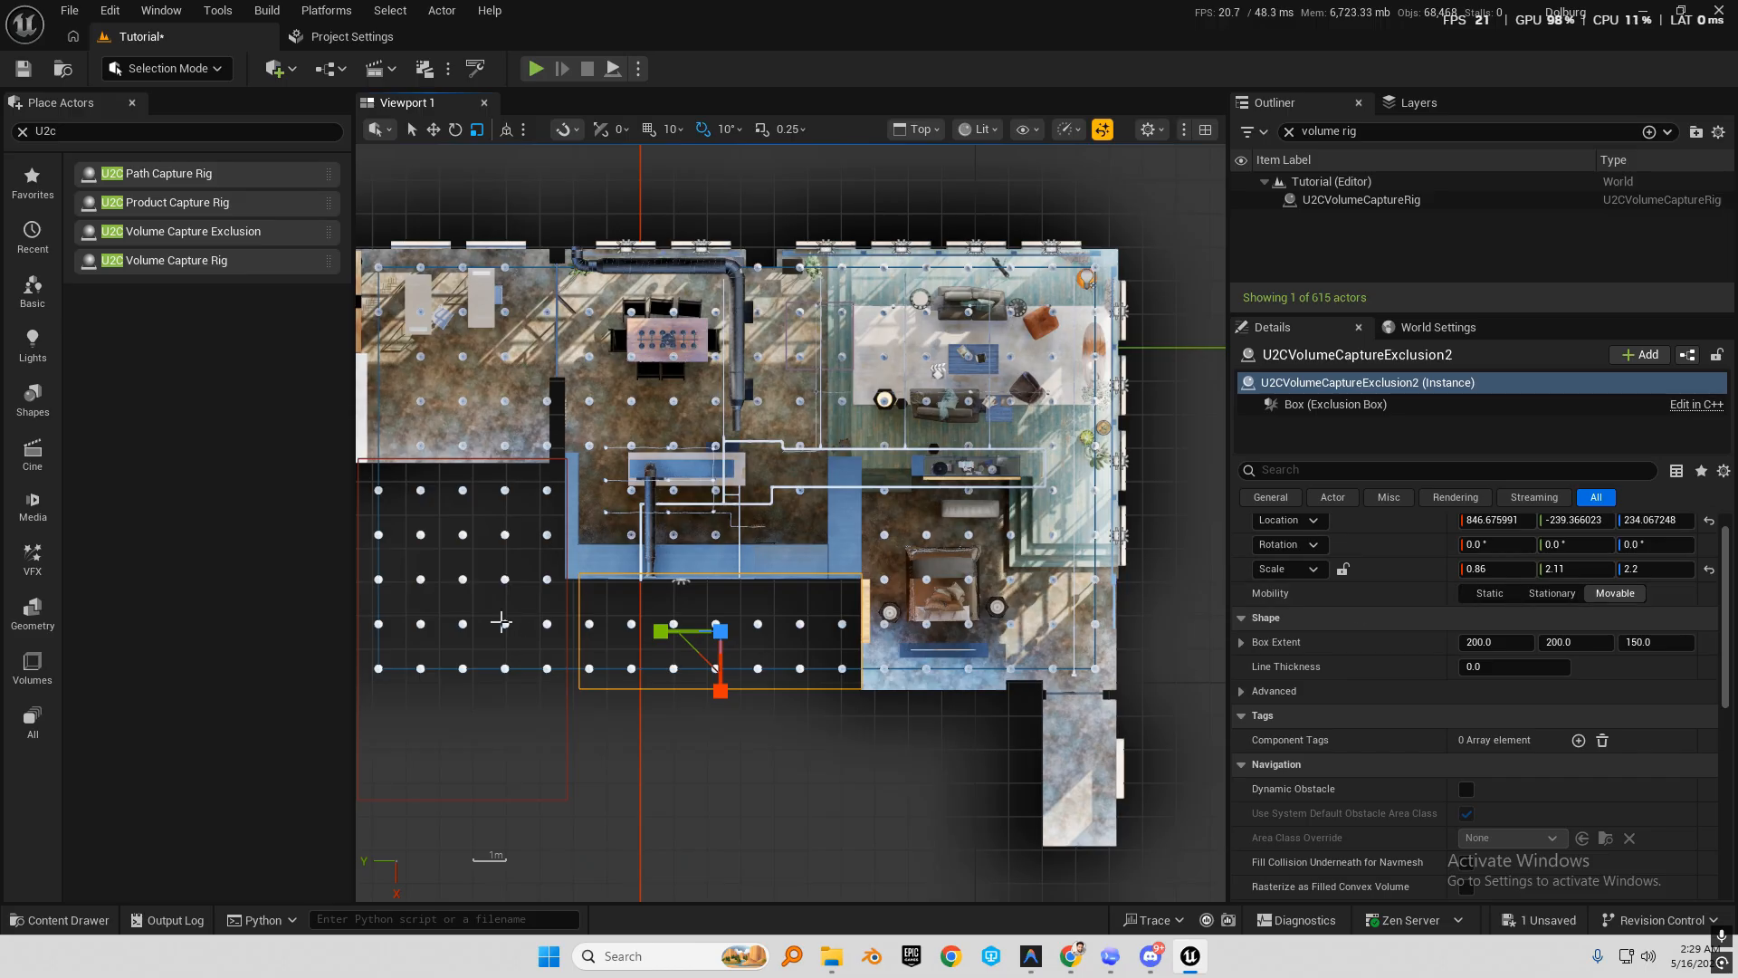
Select the volume capture rig and rebuild its preview with both exclusion volumes applied.
click(725, 536)
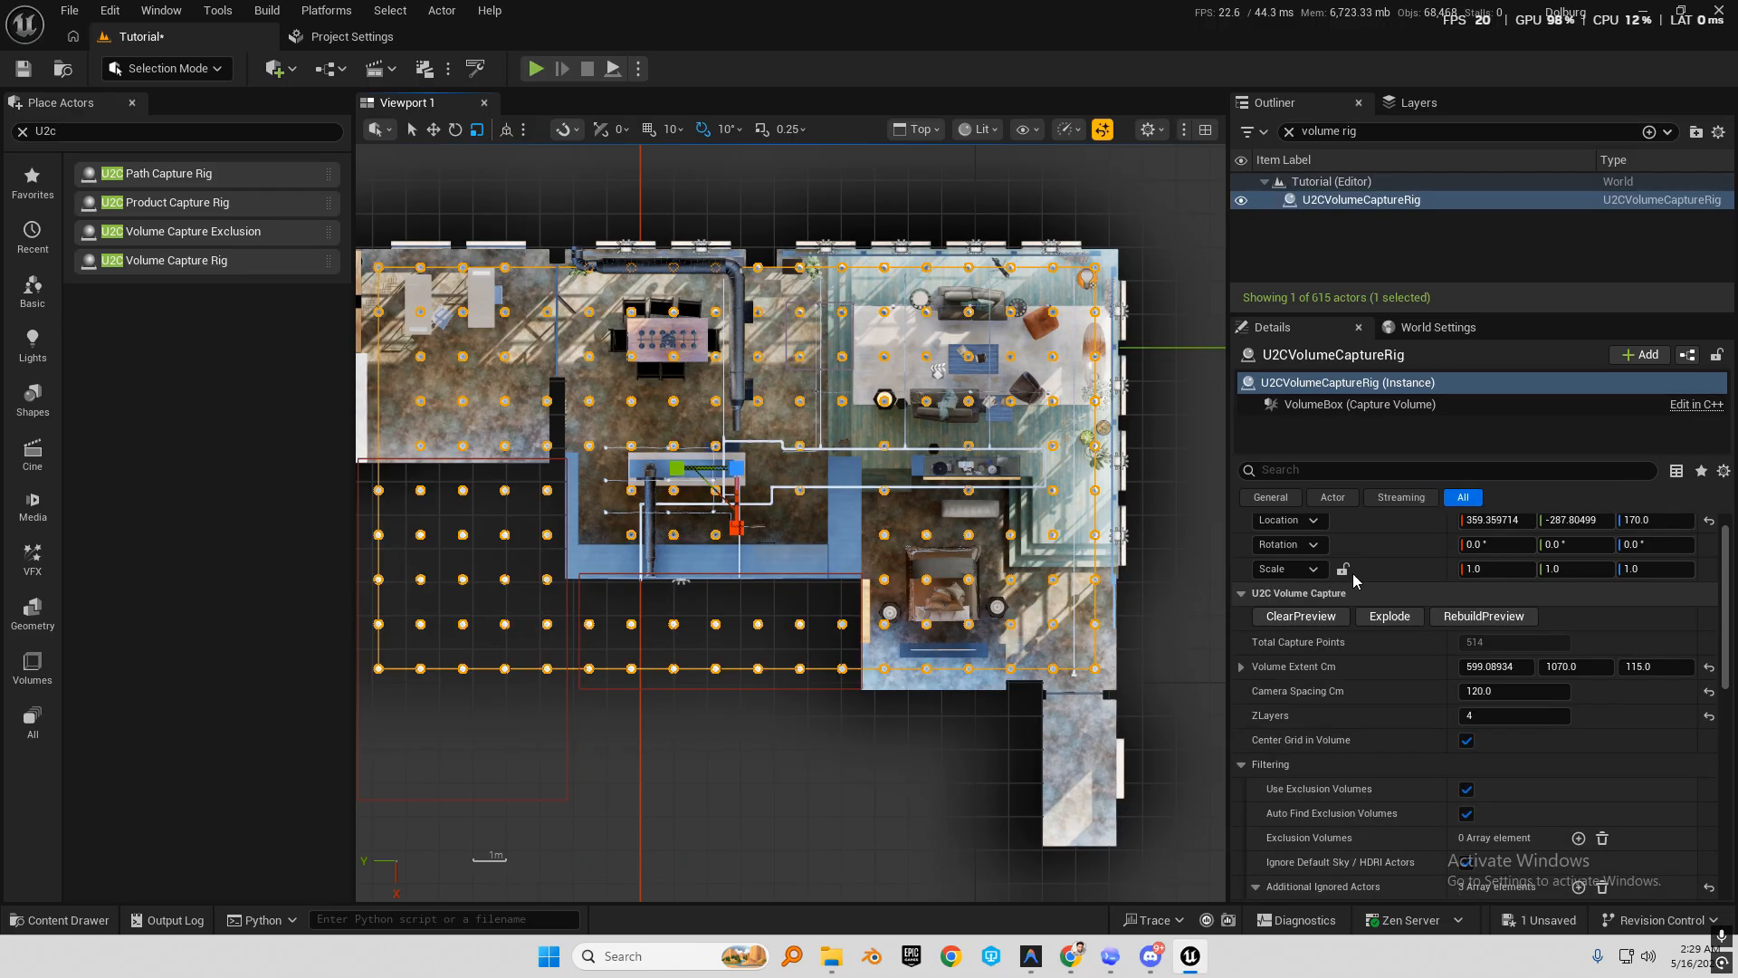
click(1520, 619)
right_drag(536, 634, 617, 700)
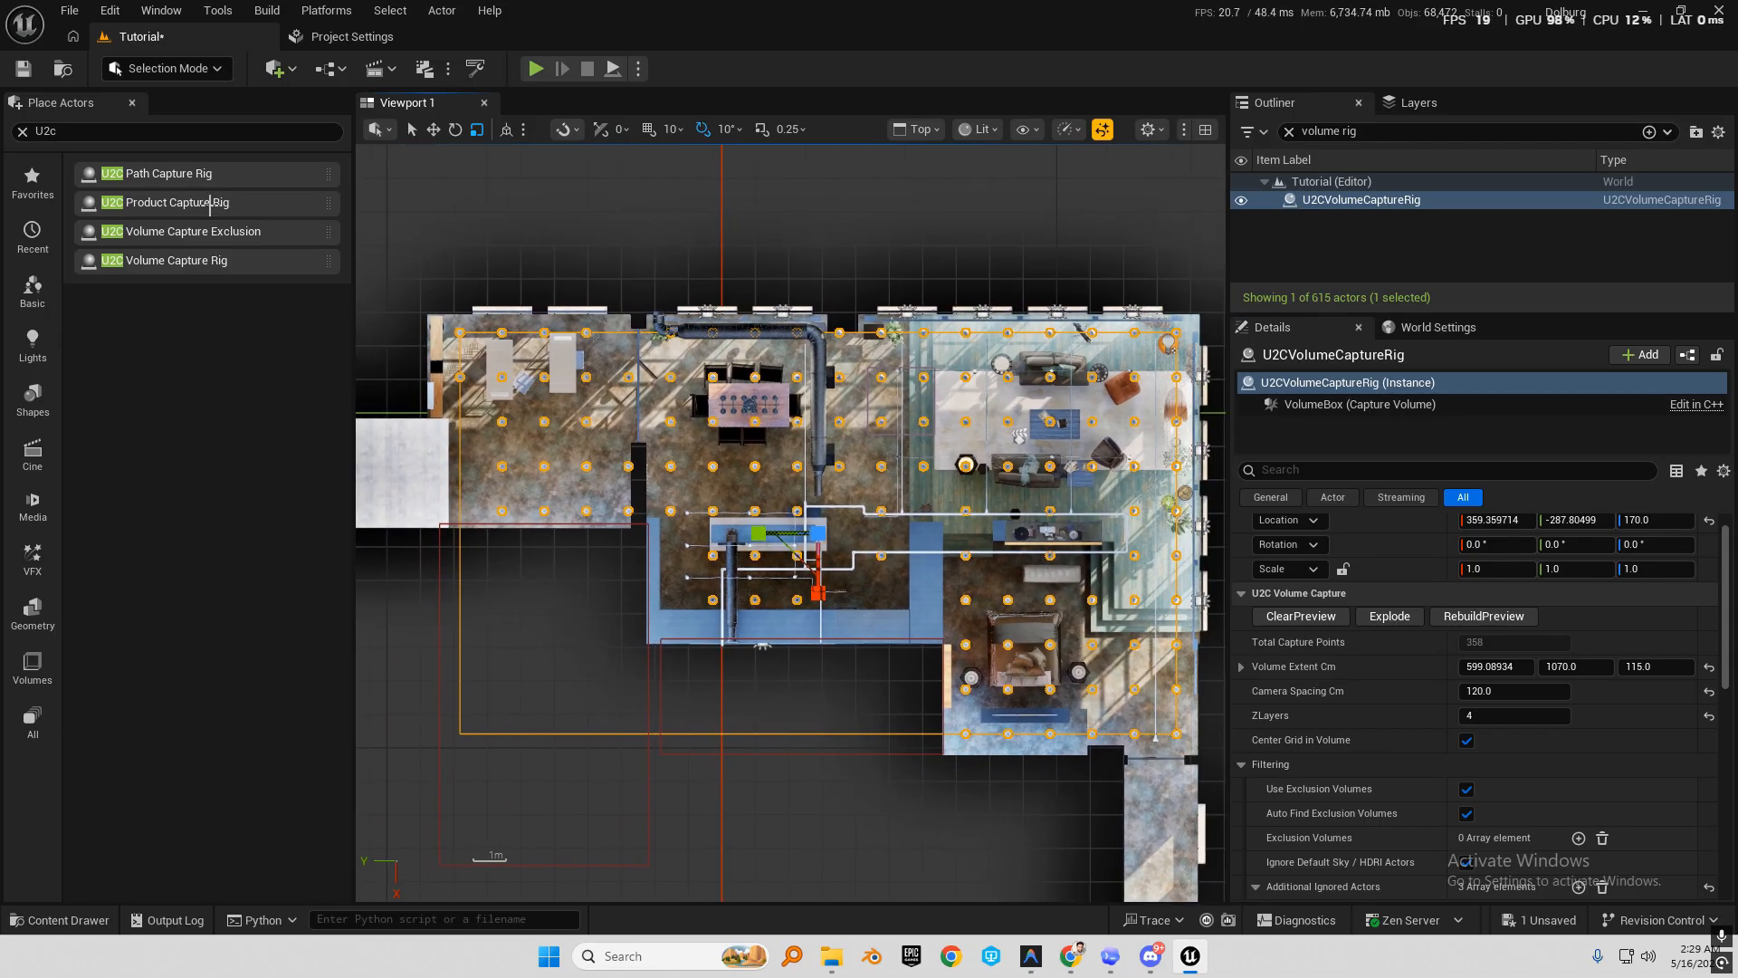
In the perspective view, examine the remaining capture points outside the walls and throughout the loft rooms.
right_drag(1197, 254, 934, 166)
scroll(933, 167, up, 2)
click(931, 132)
click(952, 192)
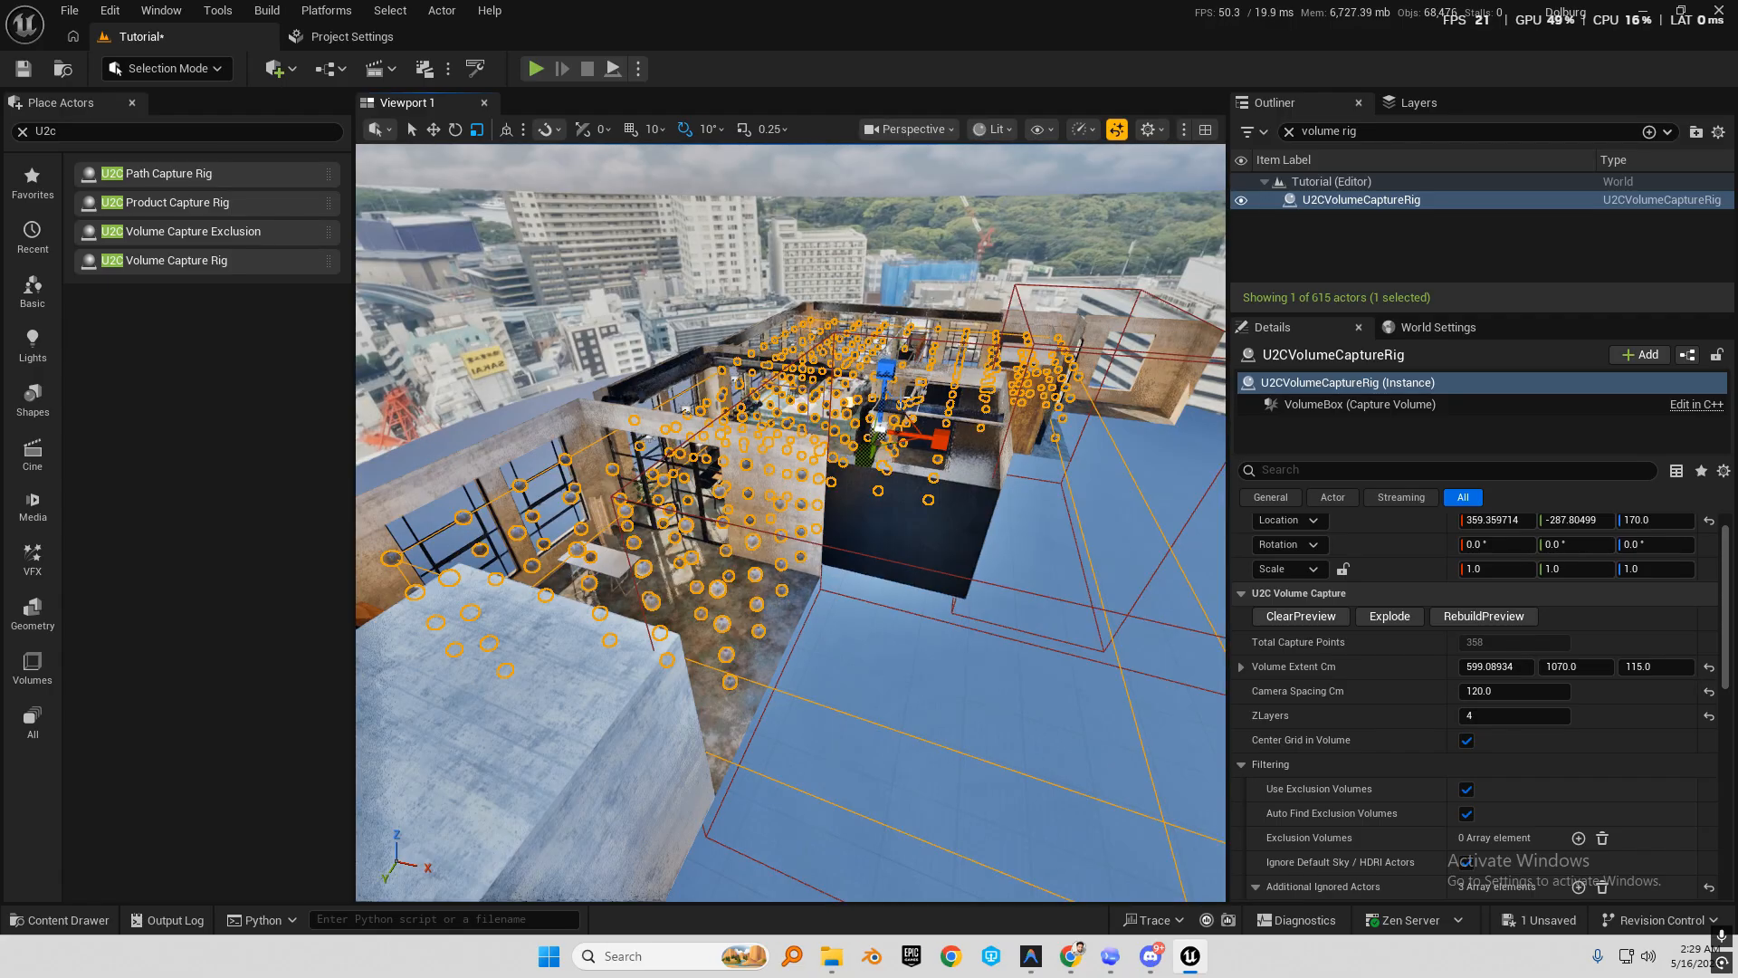
key(w)
mouse_move(791, 547)
right_down()
mouse_move(733, 652)
mouse_move(742, 562)
mouse_move(770, 535)
mouse_move(869, 536)
mouse_move(552, 525)
mouse_move(838, 498)
mouse_move(1122, 507)
mouse_move(1109, 554)
mouse_move(1064, 570)
mouse_move(1078, 535)
mouse_move(951, 518)
mouse_move(1041, 516)
mouse_move(1001, 509)
right_up()
key(w)
key(s)
key(w)
key(s)
key(w)
key(w)
key(s)
mouse_move(827, 485)
right_down()
mouse_move(747, 489)
mouse_move(882, 493)
mouse_move(802, 480)
right_up()
key(g)
key(s)
Set the volume capture rig's camera spacing to 125 cm and rebuild its preview, checking the points in the corner room.
click(1492, 695)
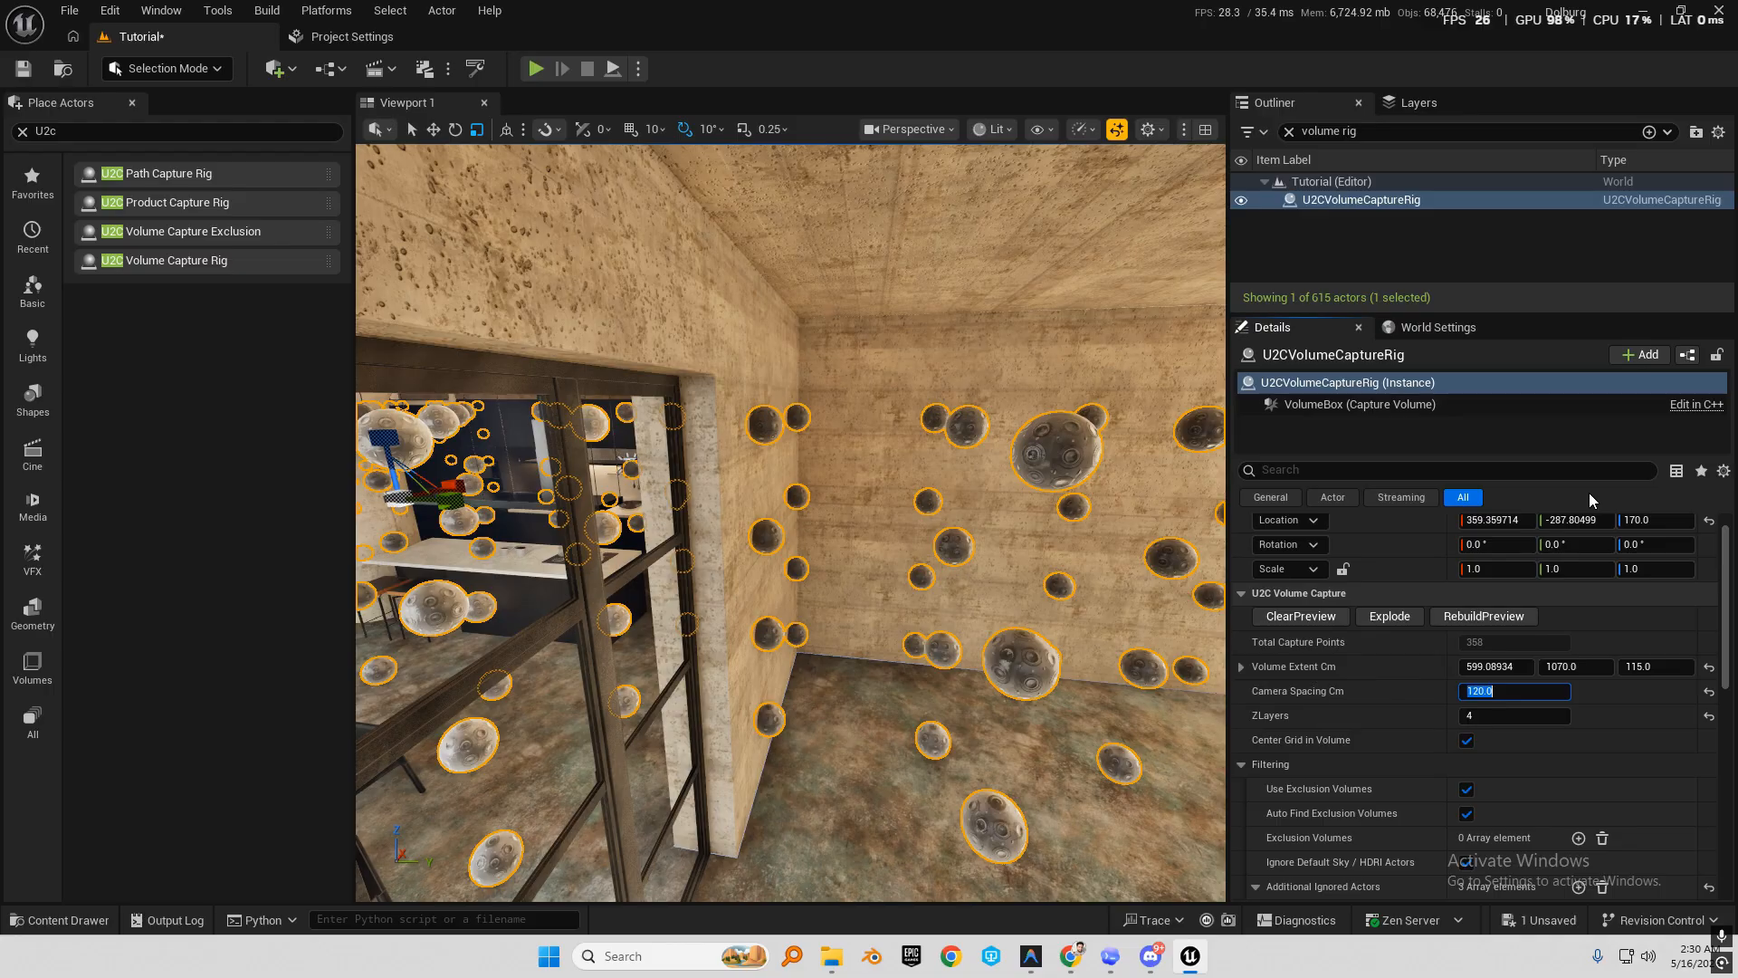
text(125)
key(Return)
click(1514, 596)
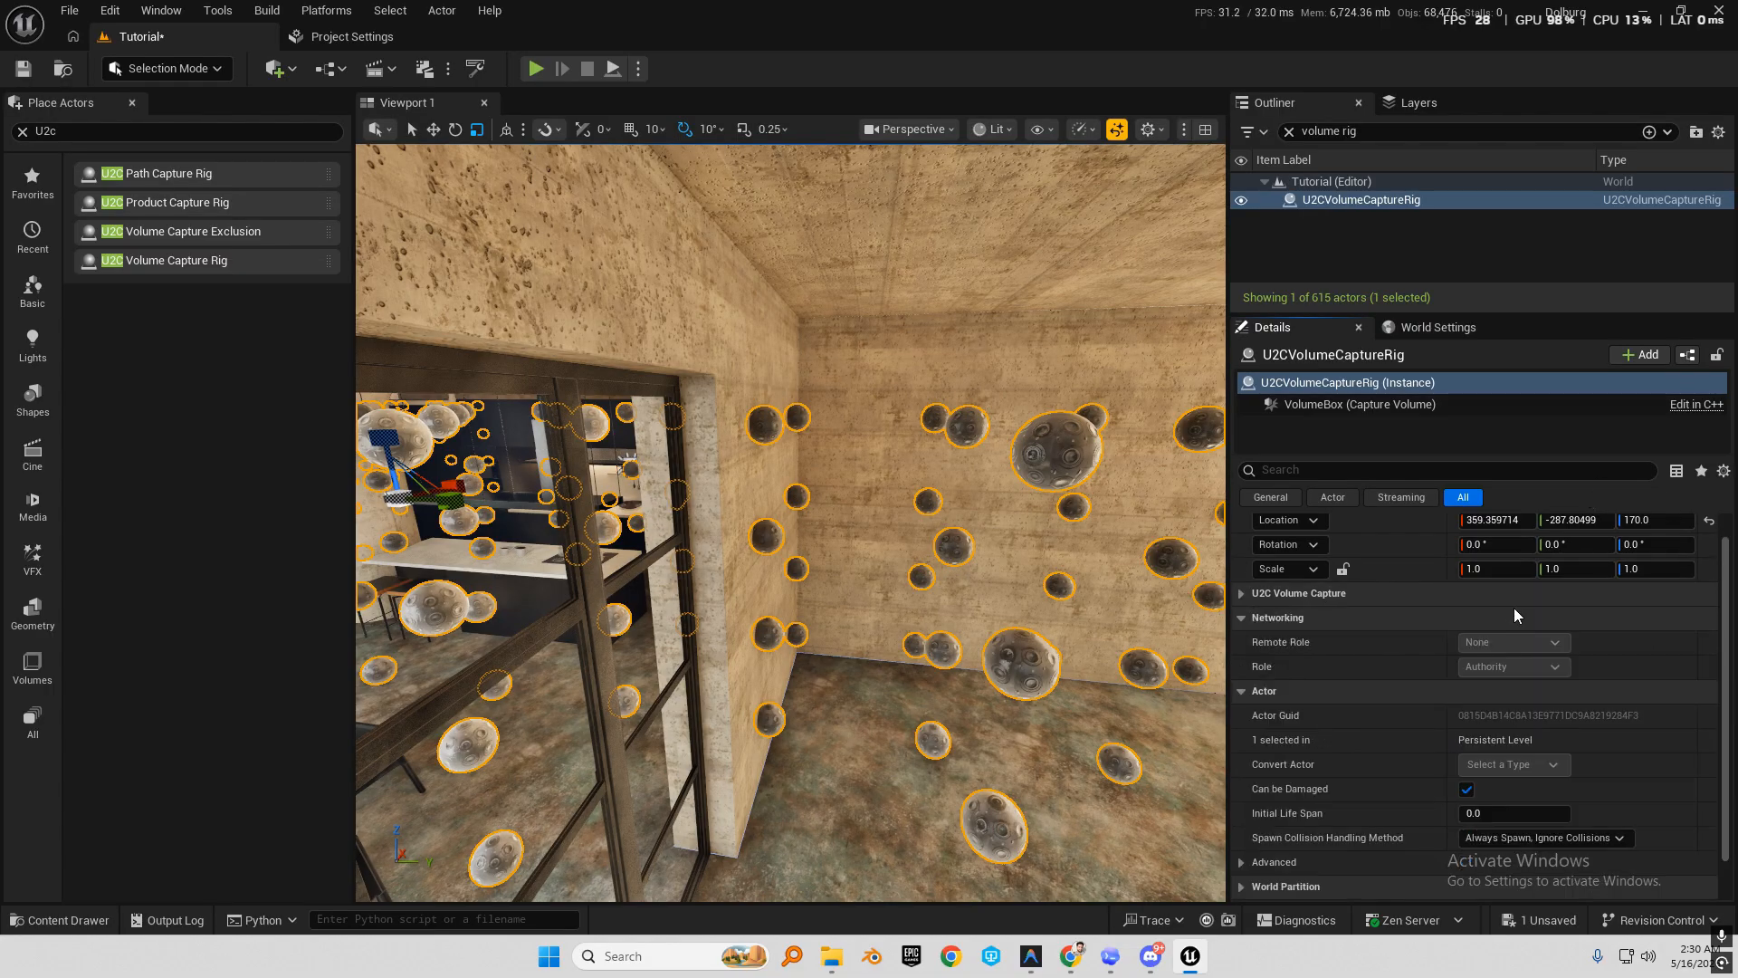
click(1479, 598)
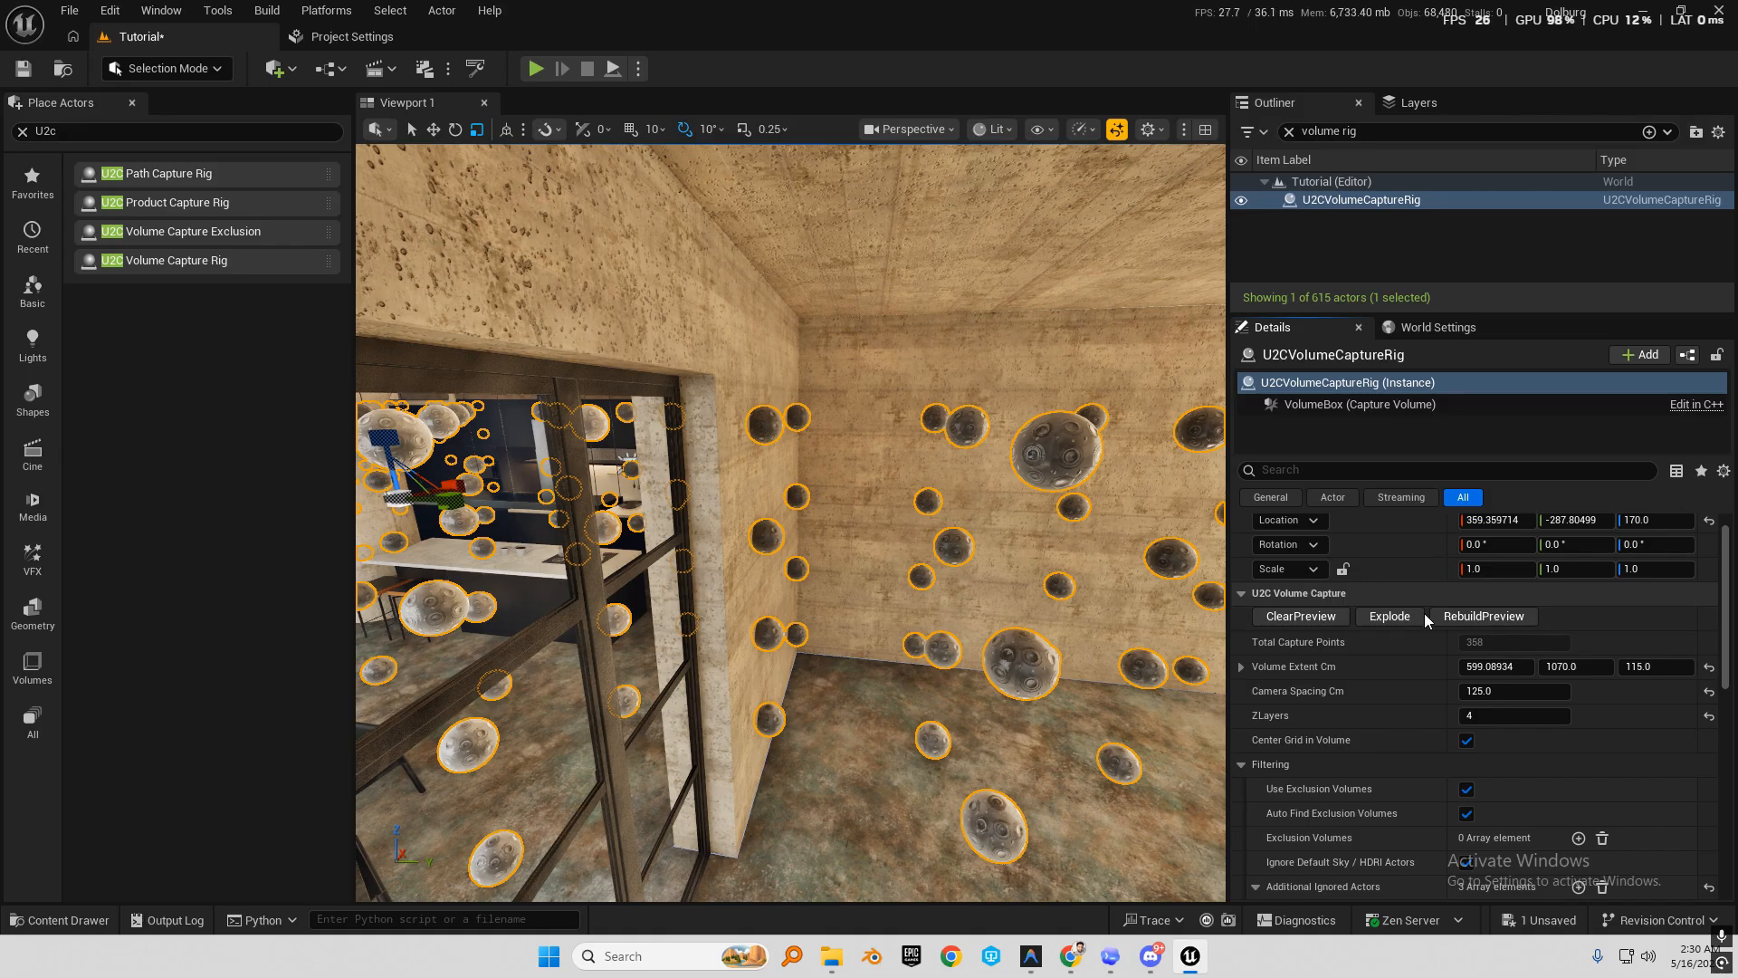
click(1493, 616)
right_drag(853, 503, 906, 489)
key(w)
key(a)
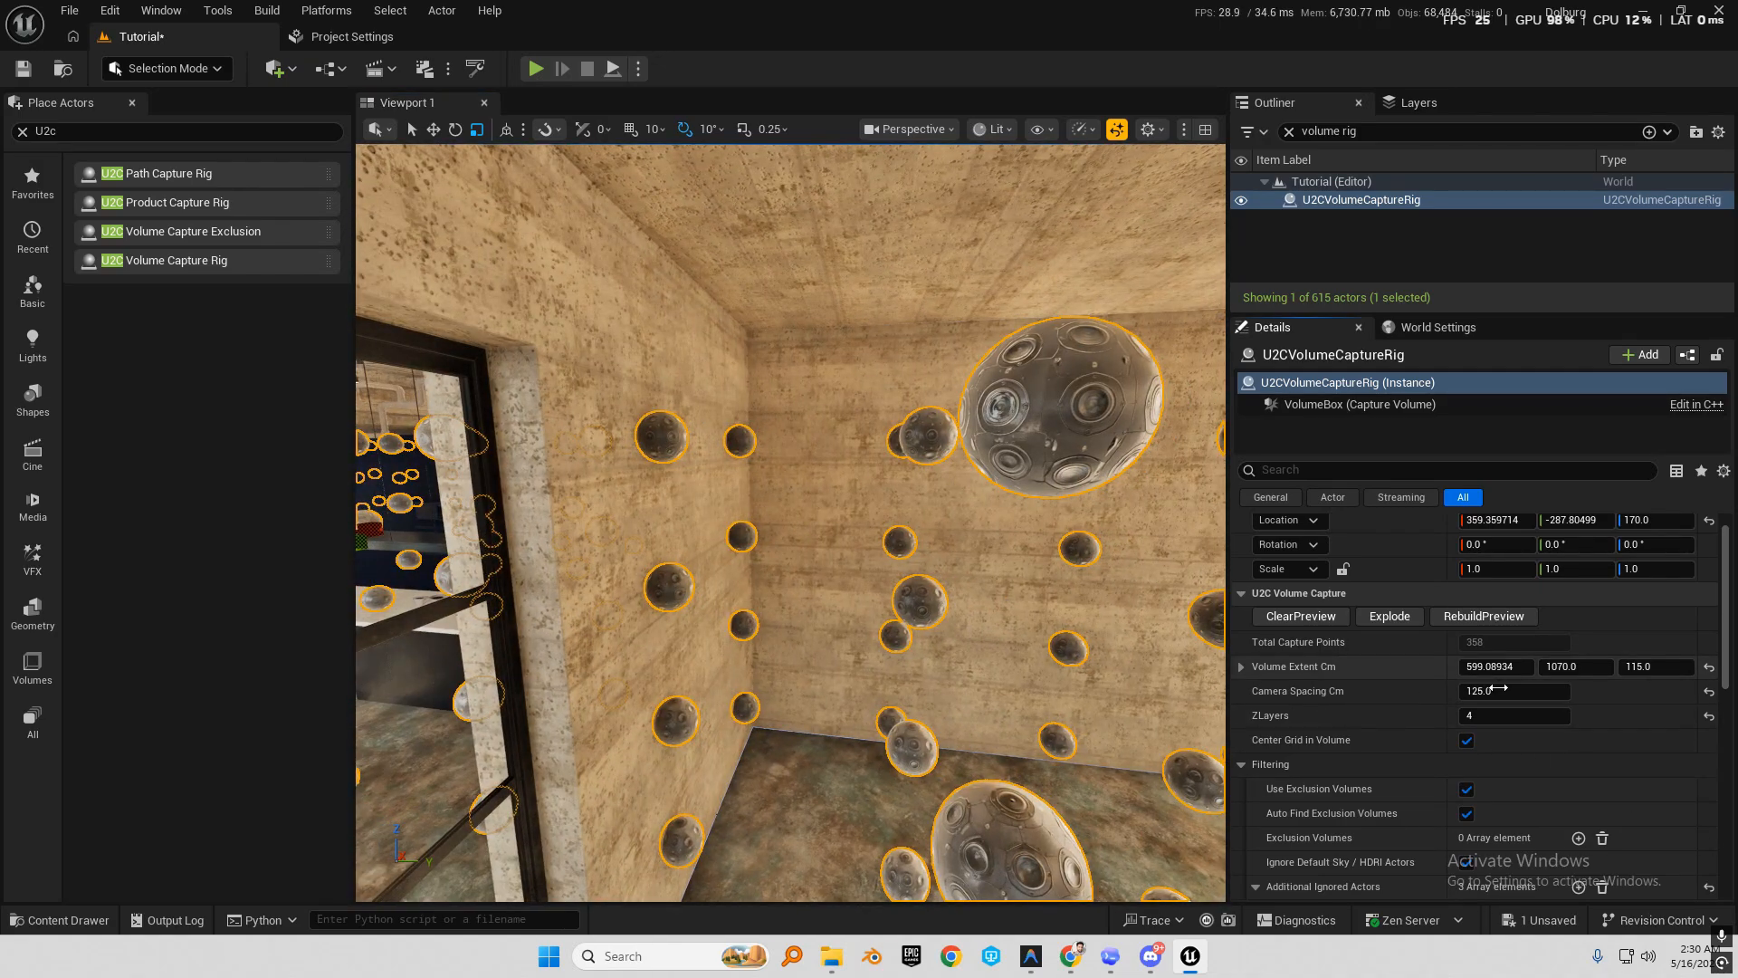
Try a camera spacing of 115 cm, rebuild the rig's preview and check the point density in the corner room.
click(1500, 690)
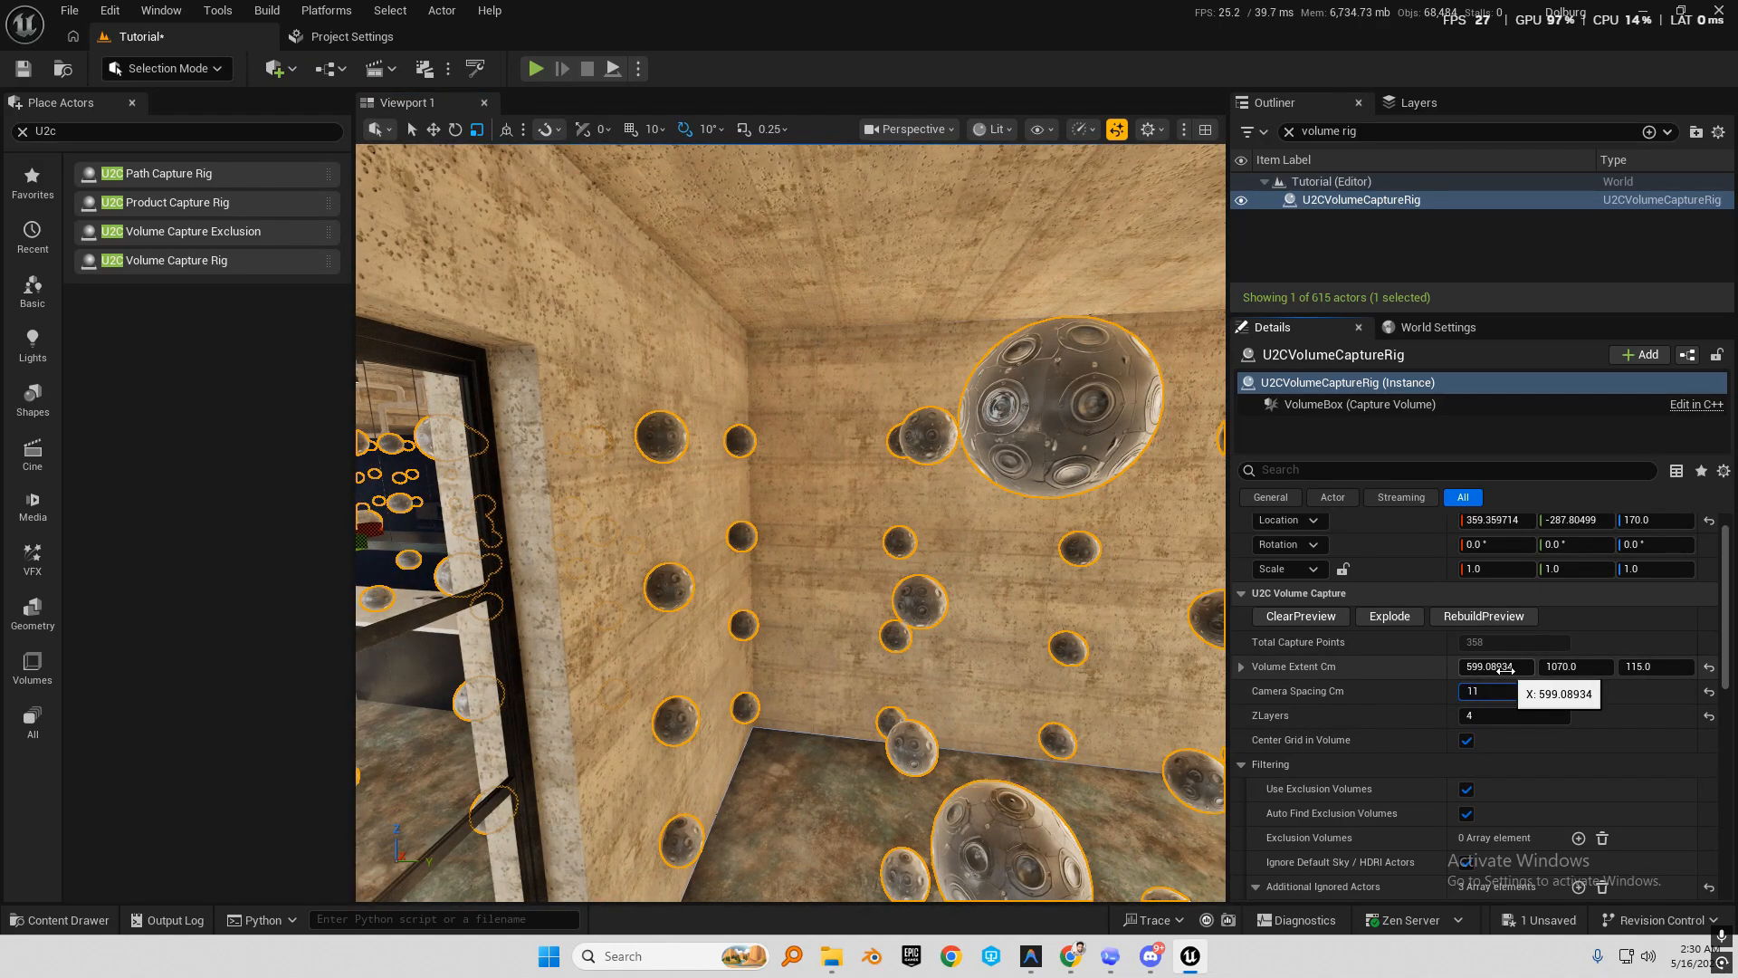
click(1483, 616)
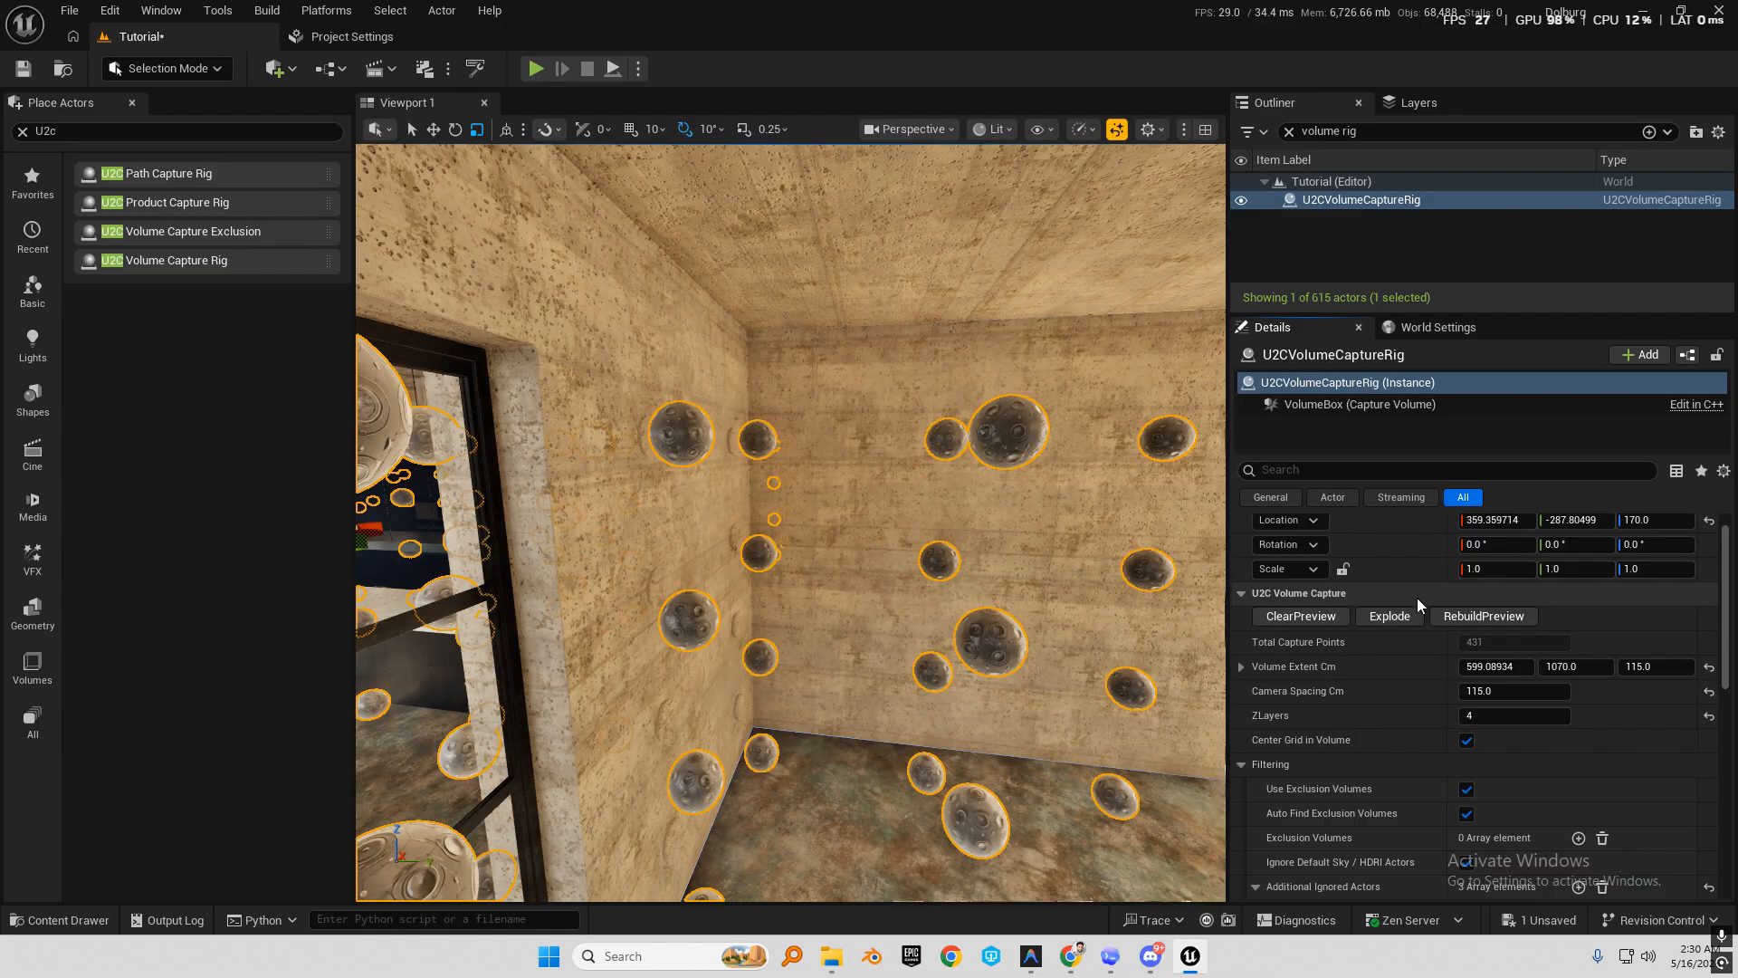
right_click(1266, 620)
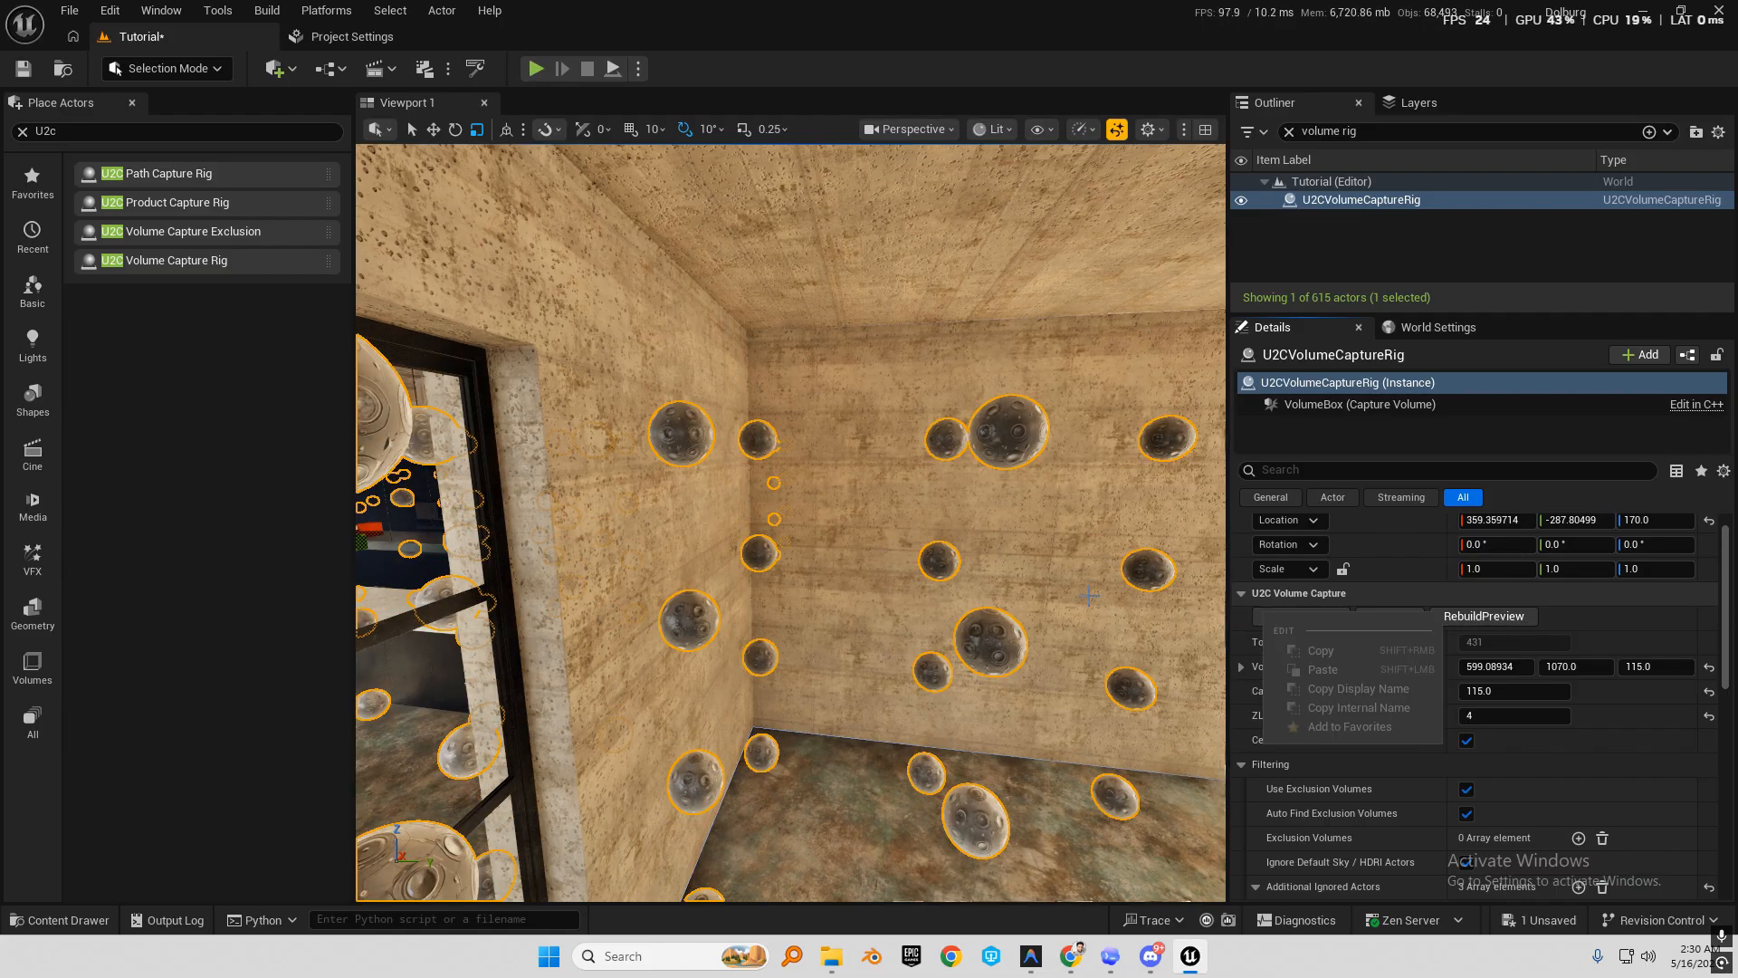
right_drag(1123, 589, 883, 701)
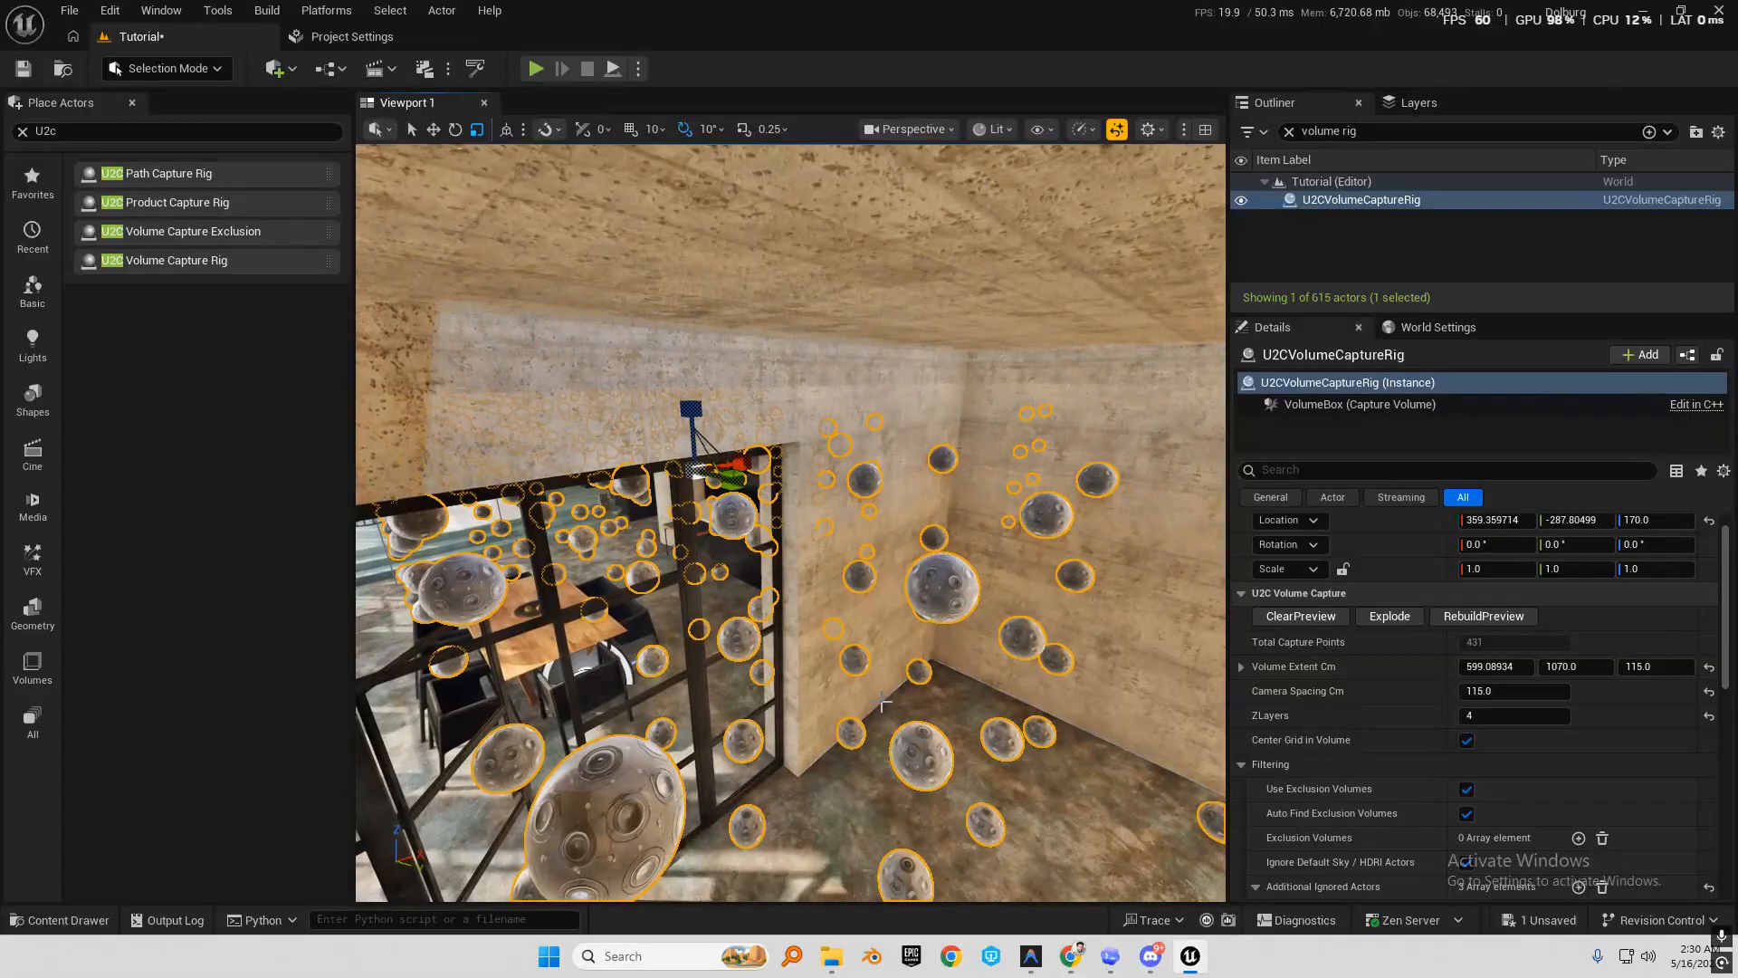
right_drag(899, 598, 942, 588)
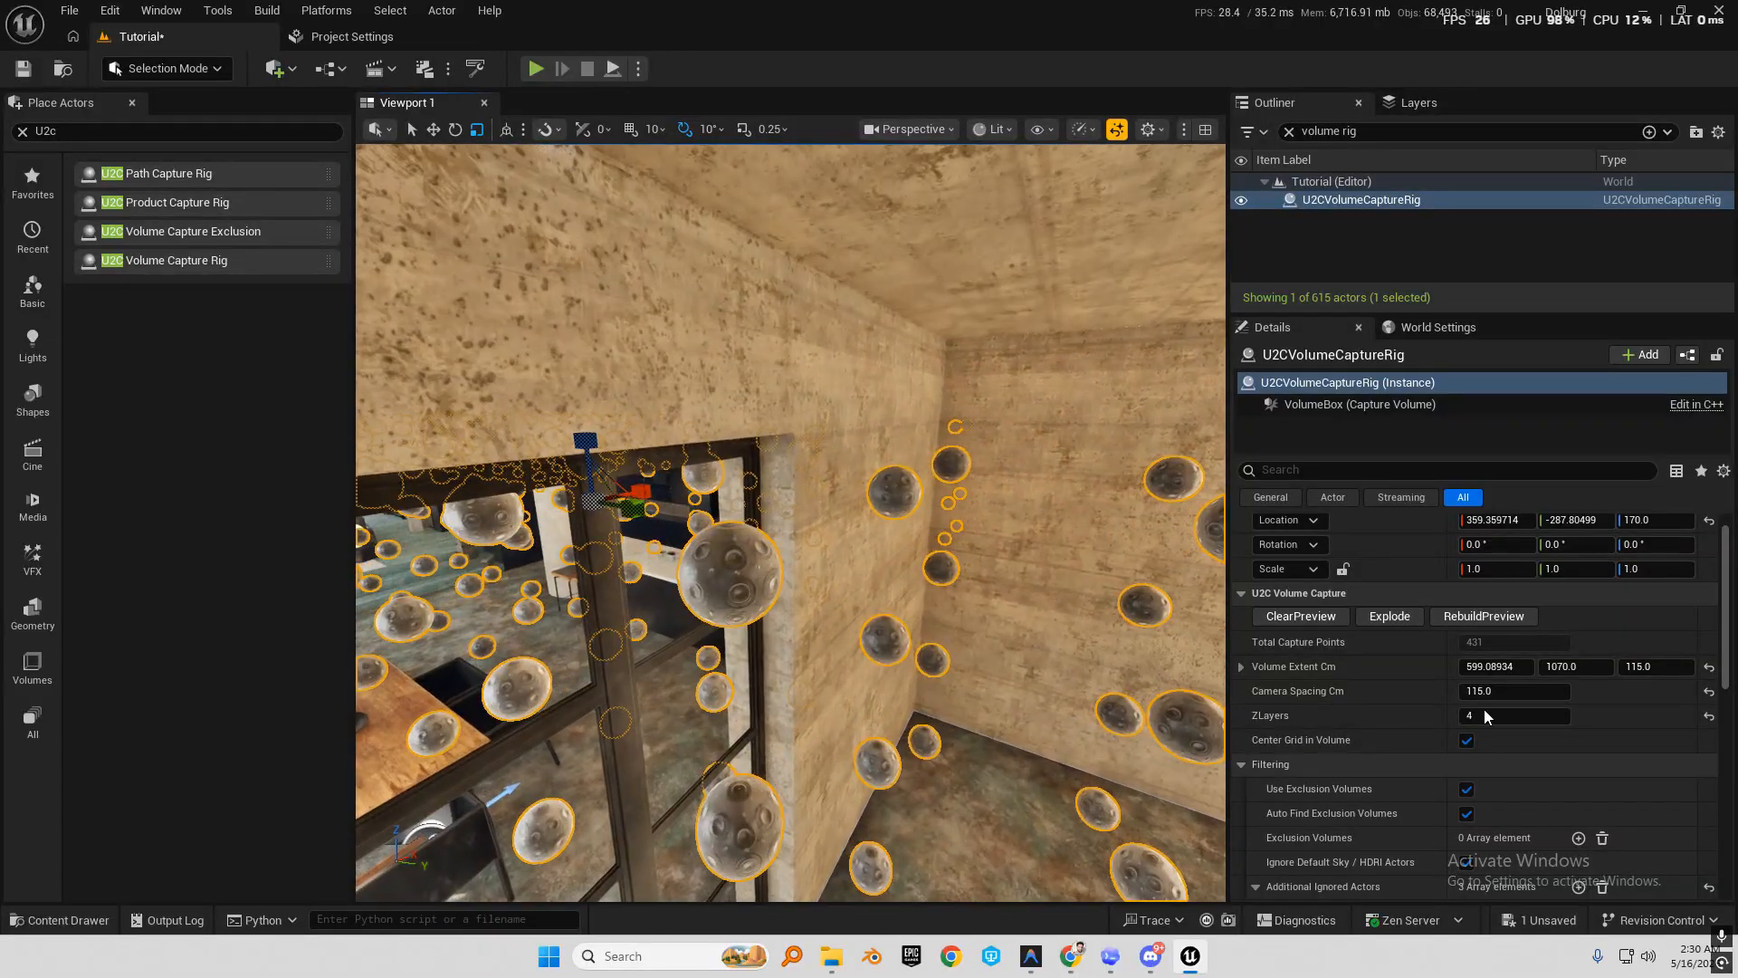
Set the rig's camera spacing to 120 cm and rebuild its preview.
click(1505, 692)
text(120)
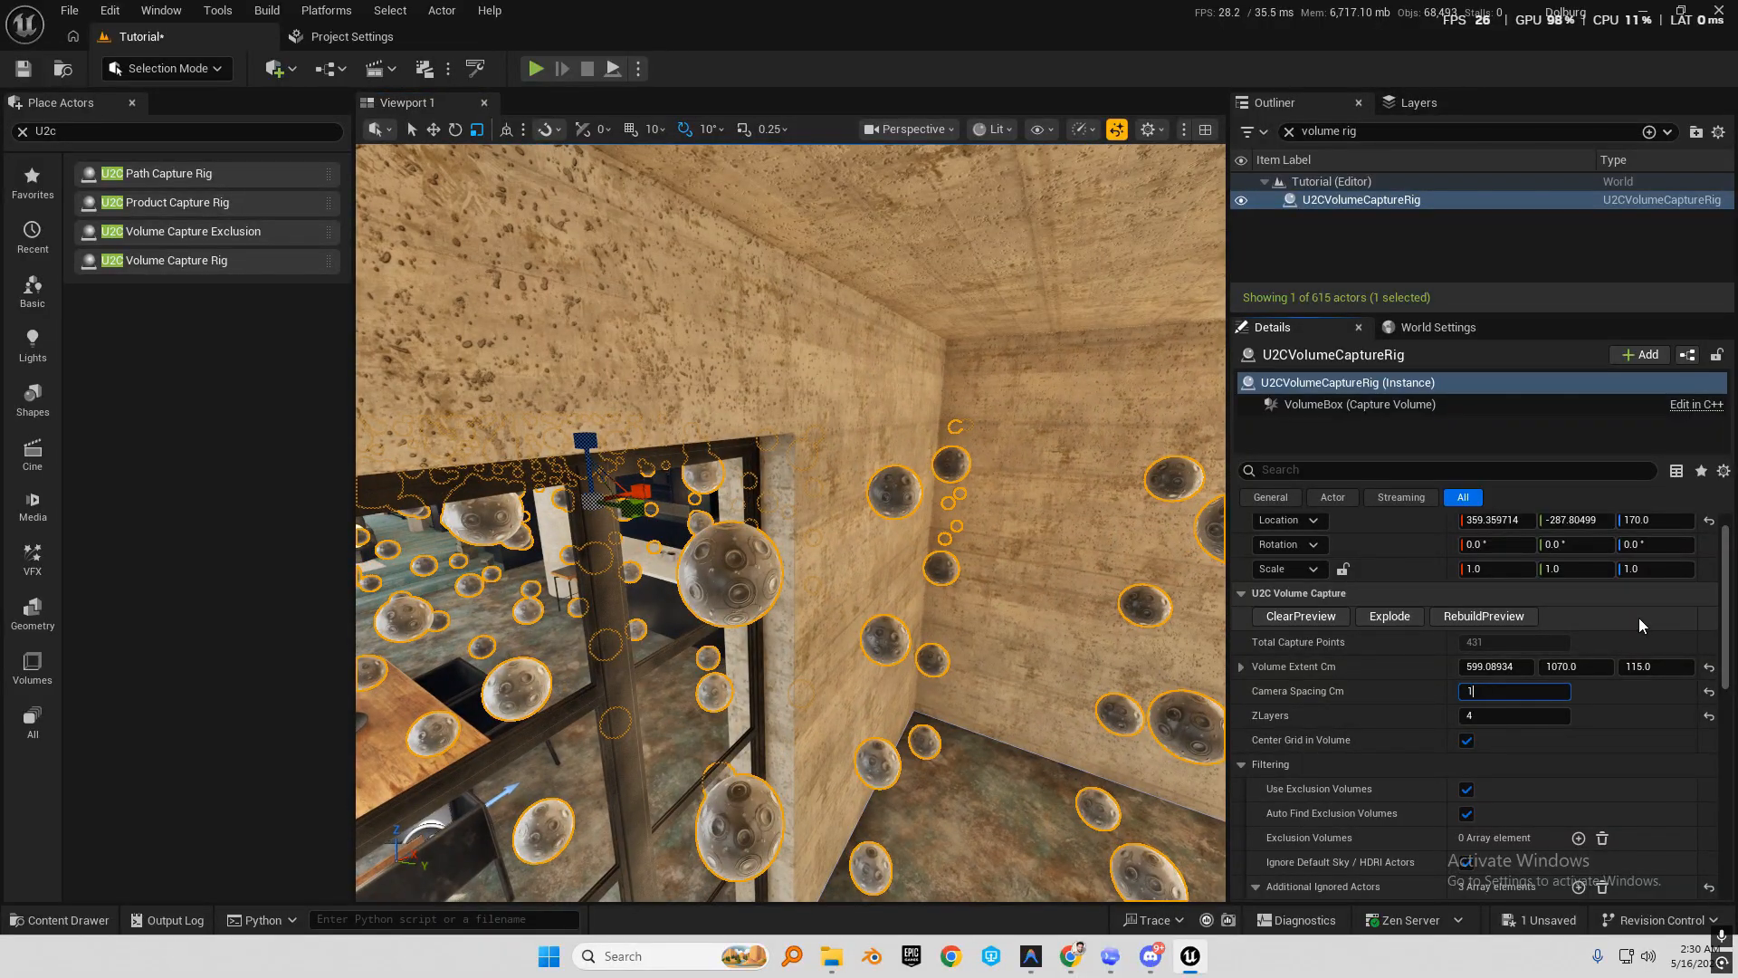
key(Return)
click(1507, 621)
Examine the capture points from above, in the corner room and through the living area, with editor overlays hidden for the living area.
right_drag(1062, 551, 804, 604)
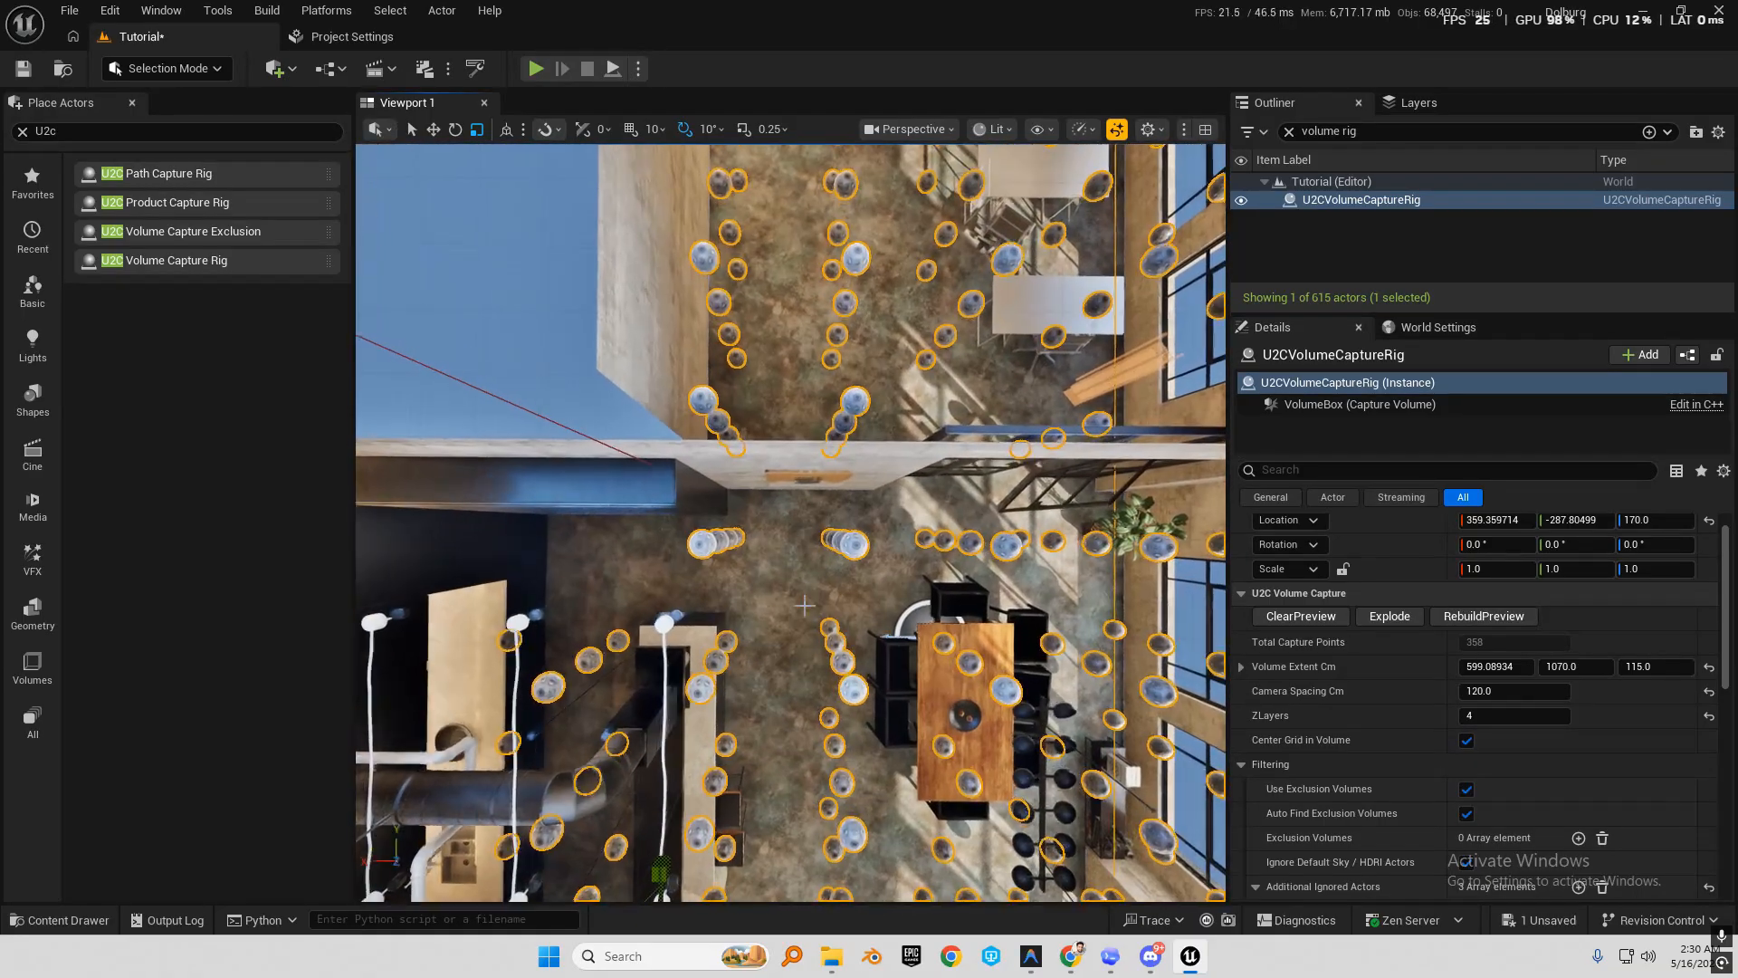
right_drag(610, 553, 610, 553)
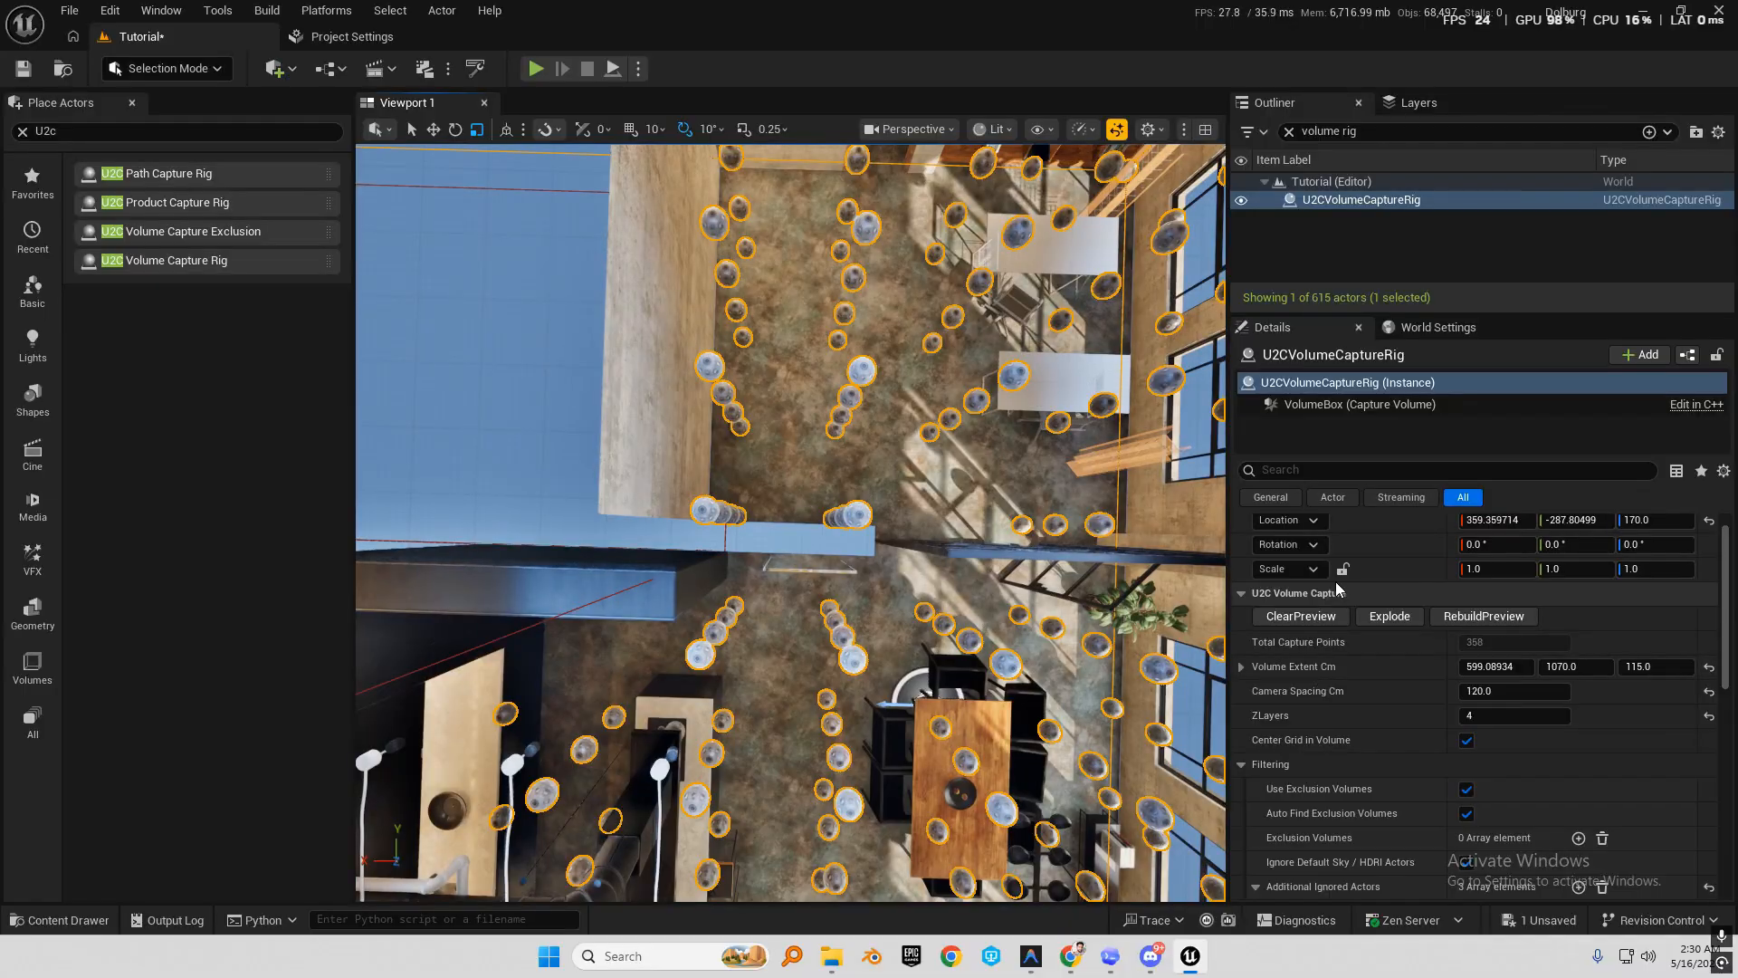
right_drag(775, 589, 1149, 521)
right_drag(848, 681, 848, 681)
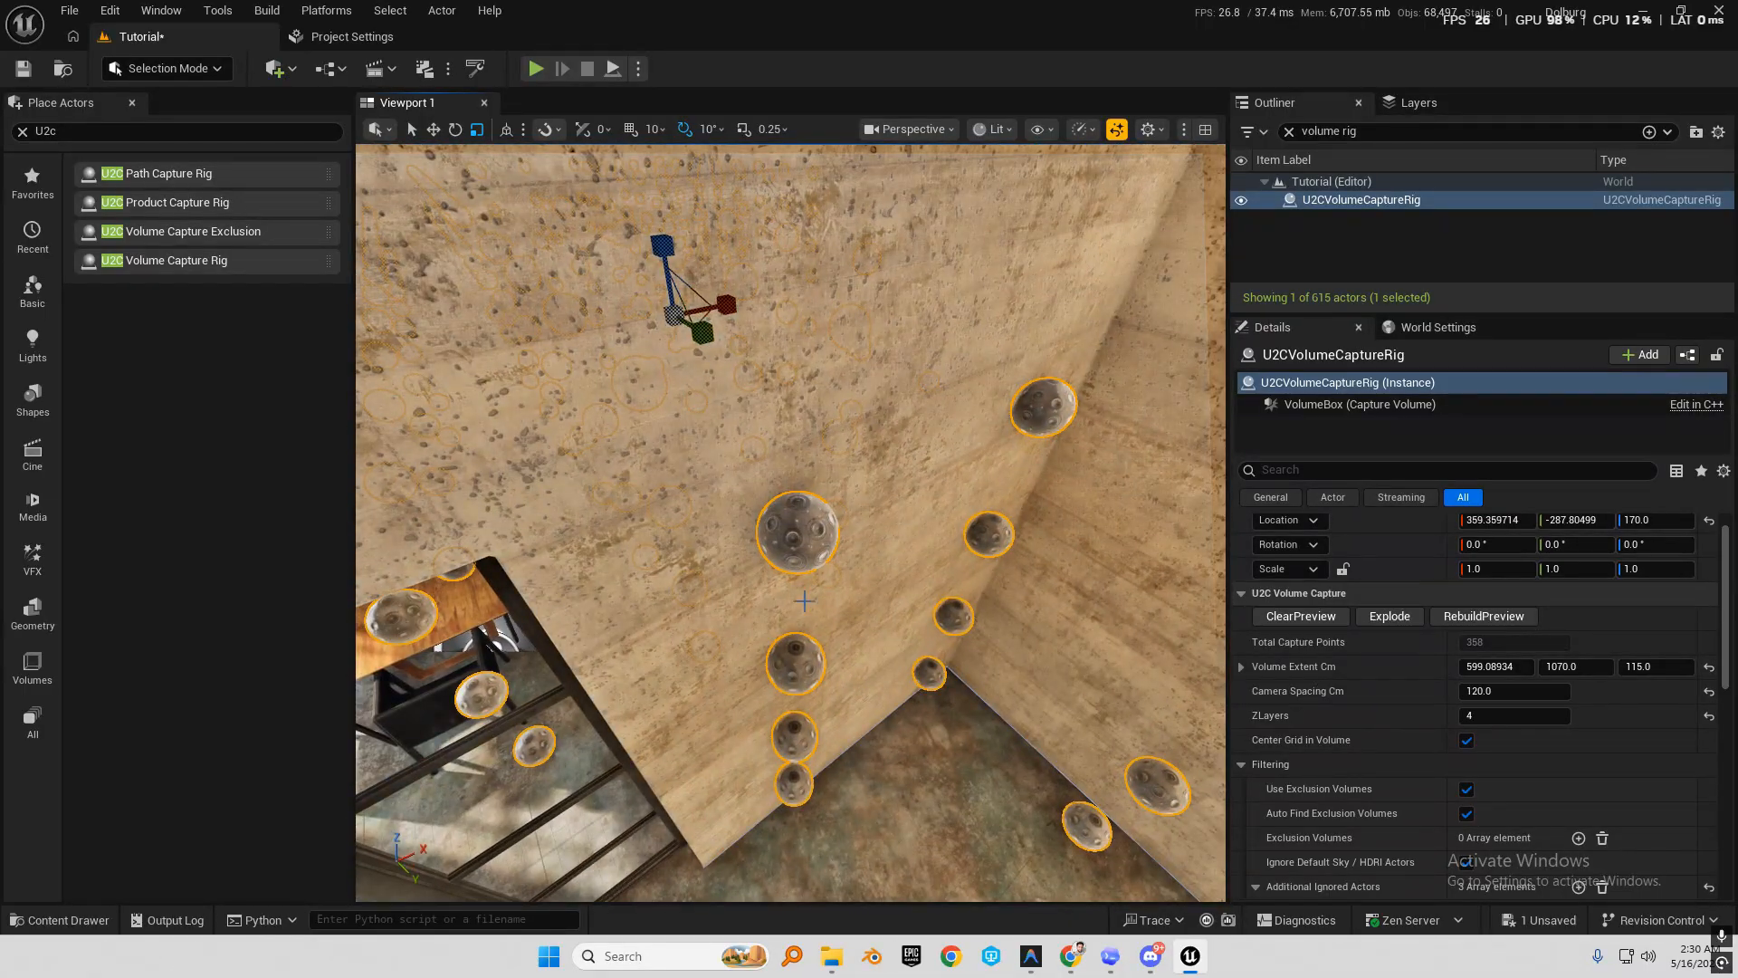
right_drag(804, 600, 775, 529)
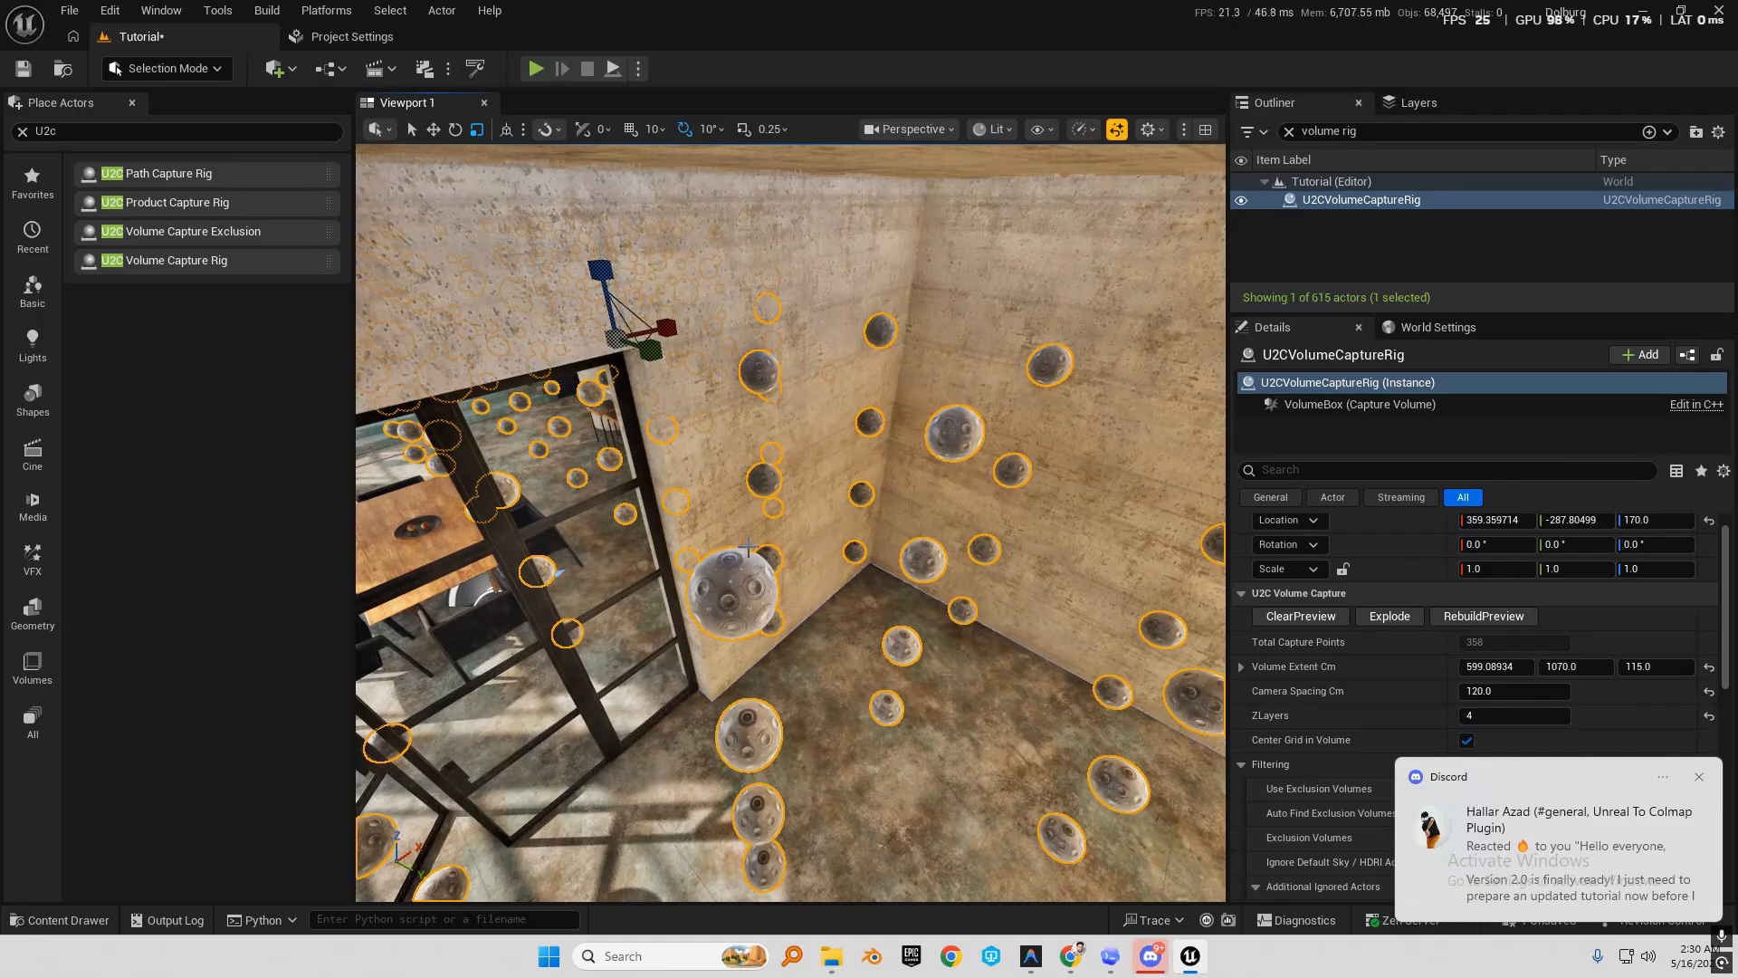
right_drag(790, 523, 486, 163)
key(w)
key(g)
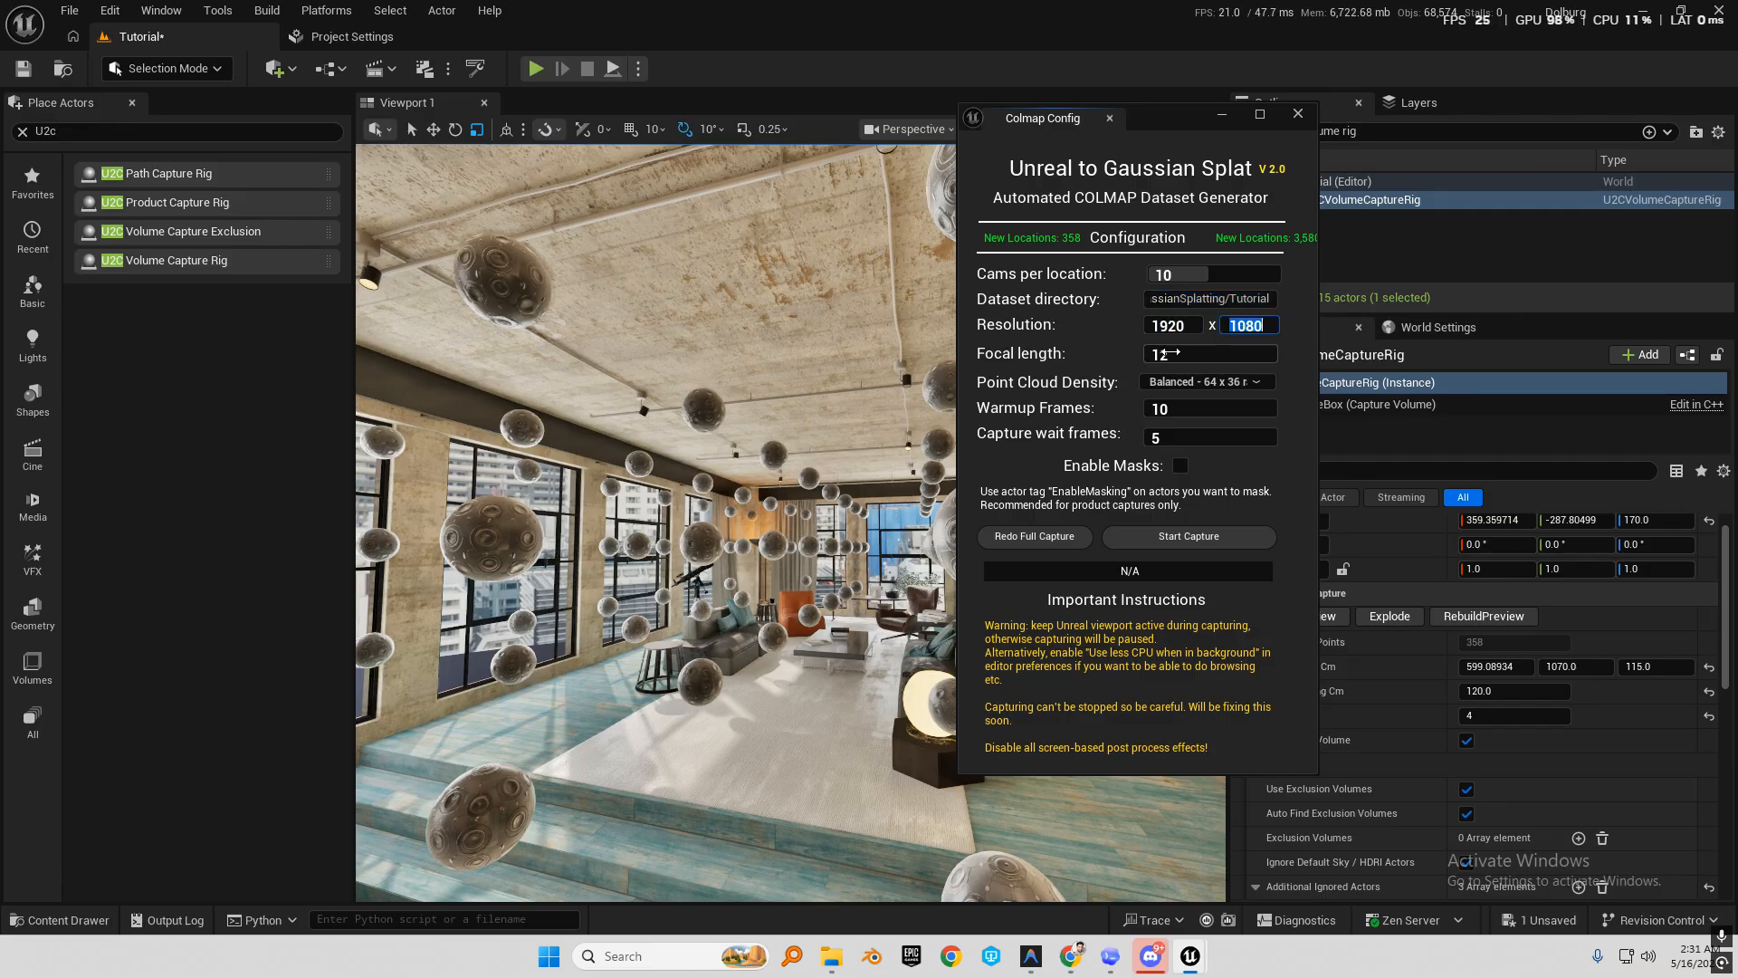
drag(504, 523, 634, 494)
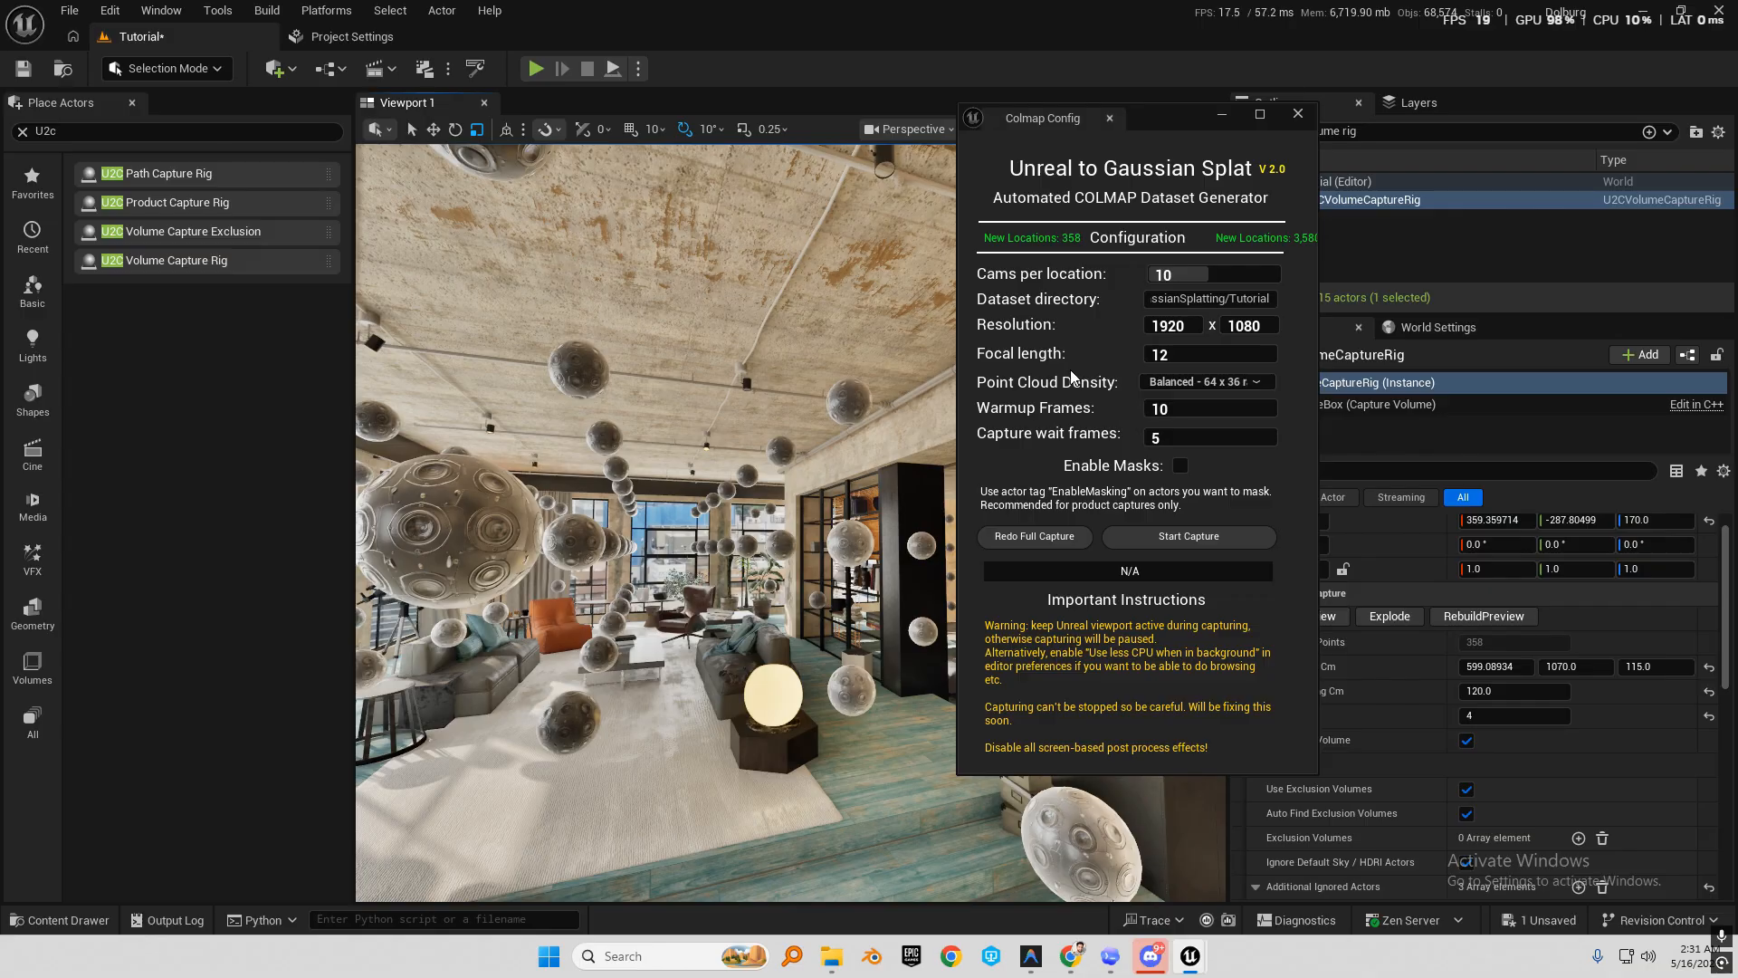
Switch to the SuperSplat page in Chrome and look around the Archviz Scene Unreal Engine splat.
mouse_move(1086, 966)
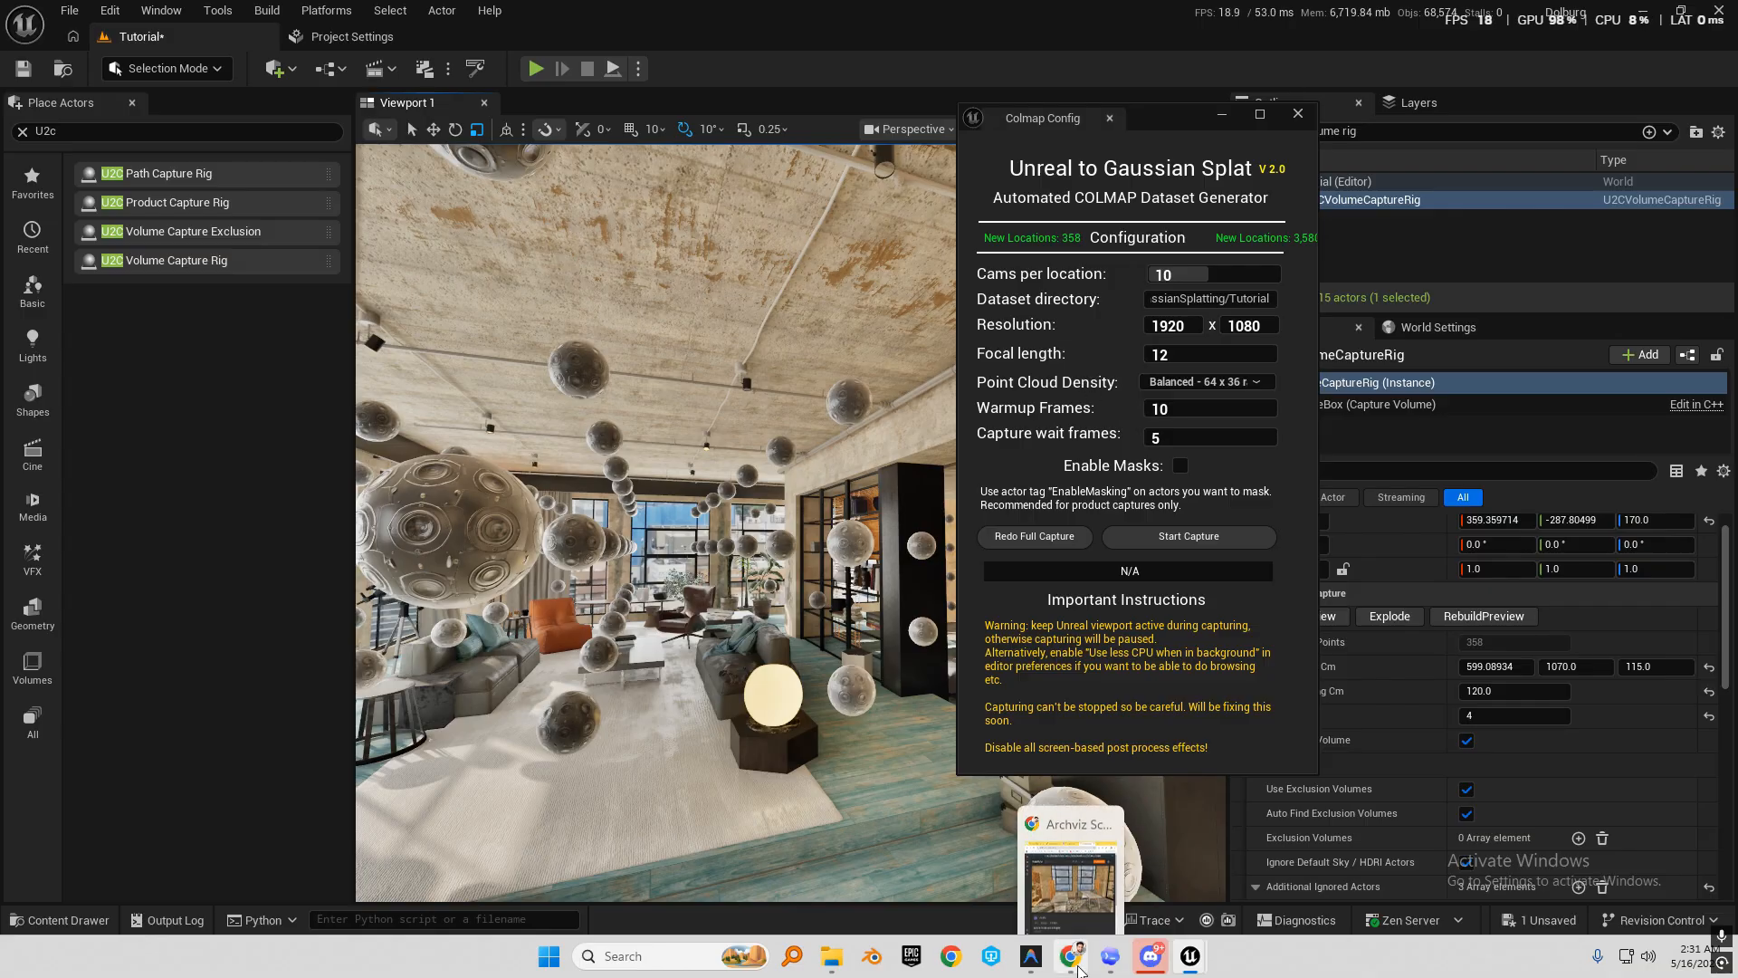
click(1073, 870)
drag(453, 444, 815, 439)
key(w)
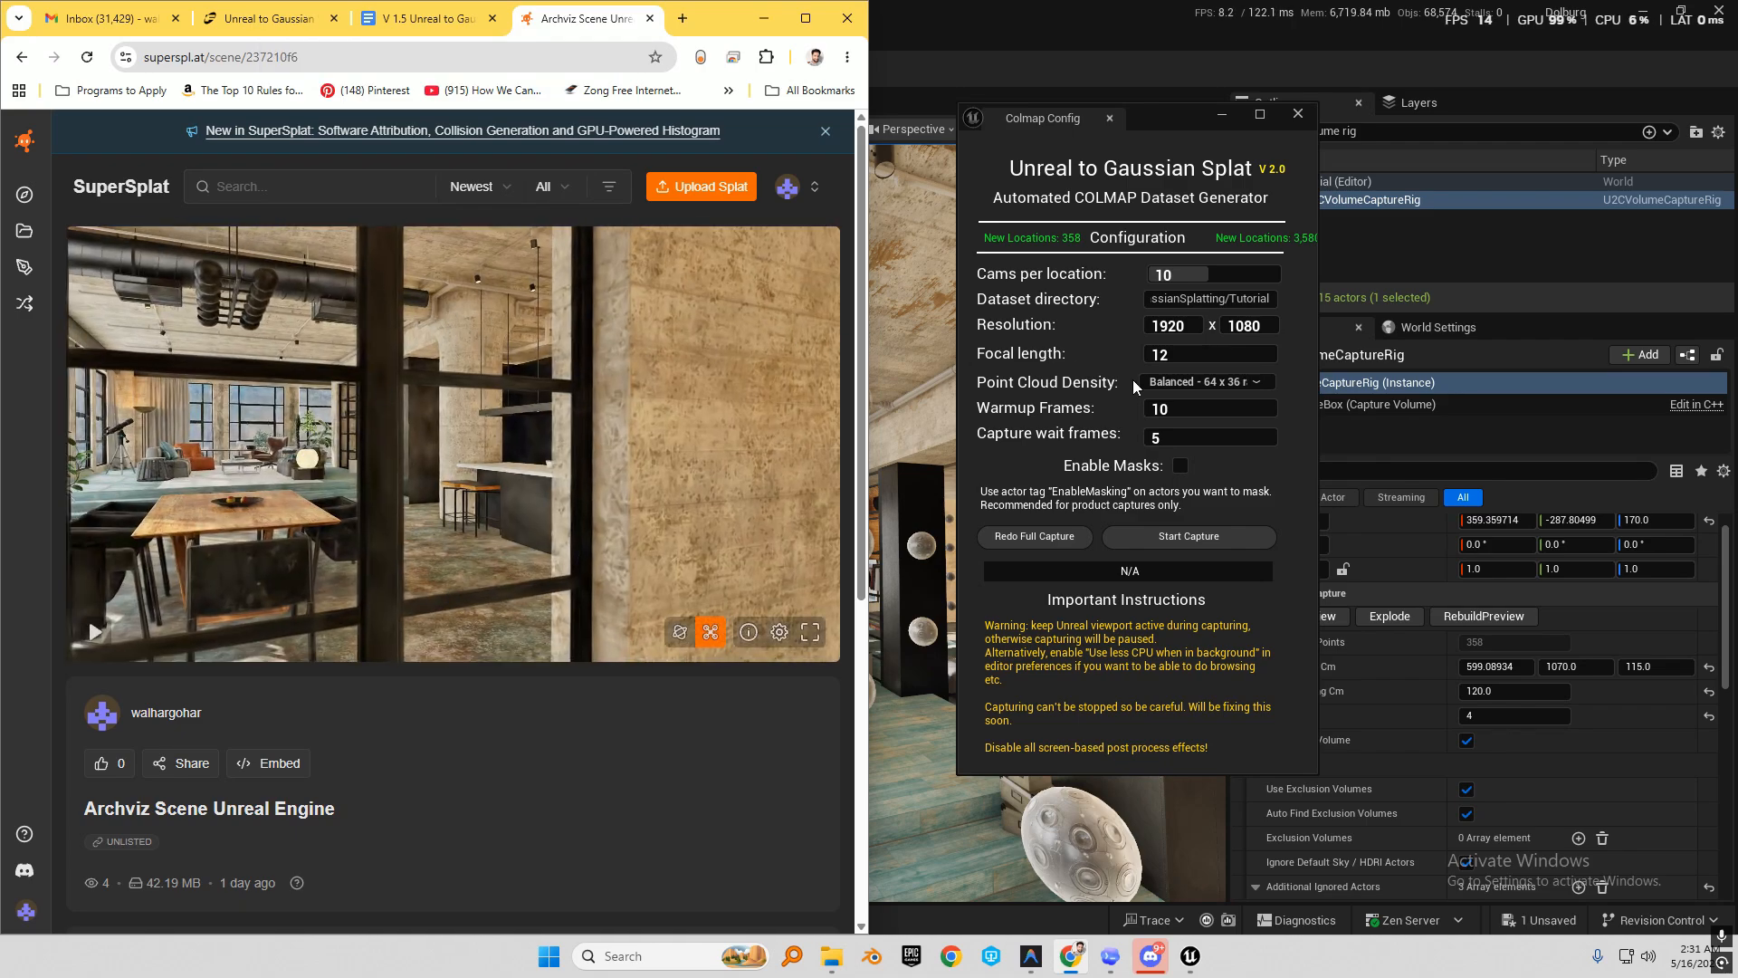
Review the point cloud density options in the Colmap Config window, leaving Balanced selected.
click(1181, 384)
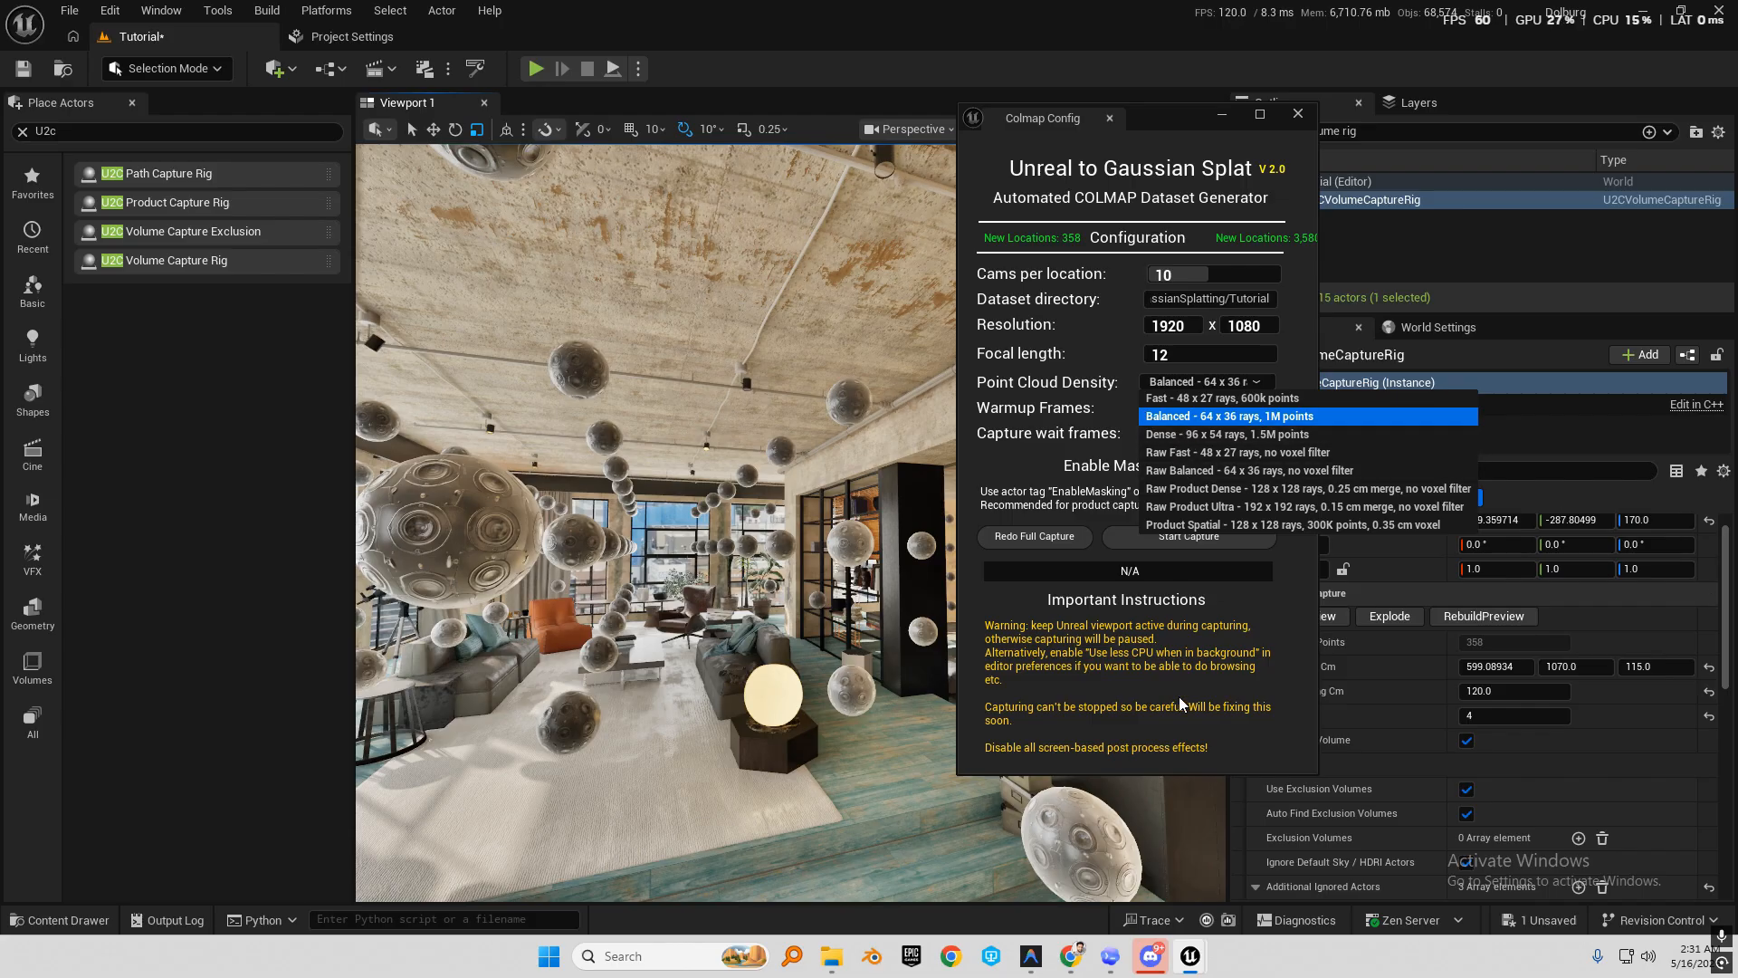
click(1075, 401)
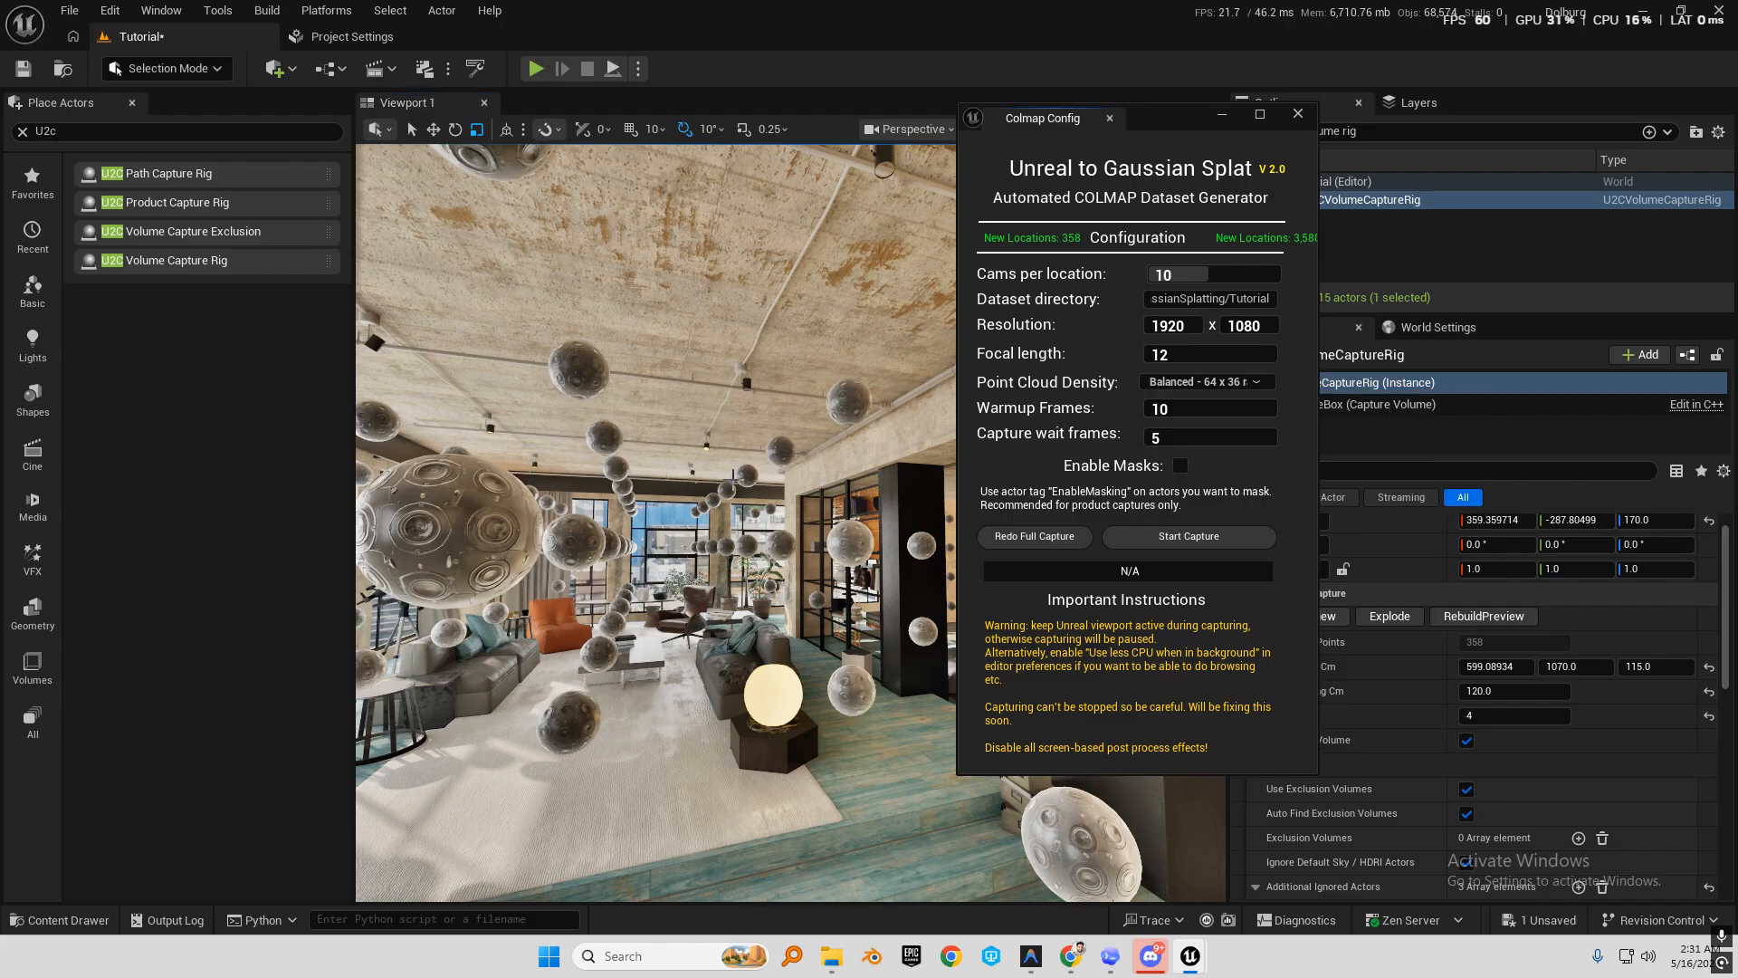
click(1239, 536)
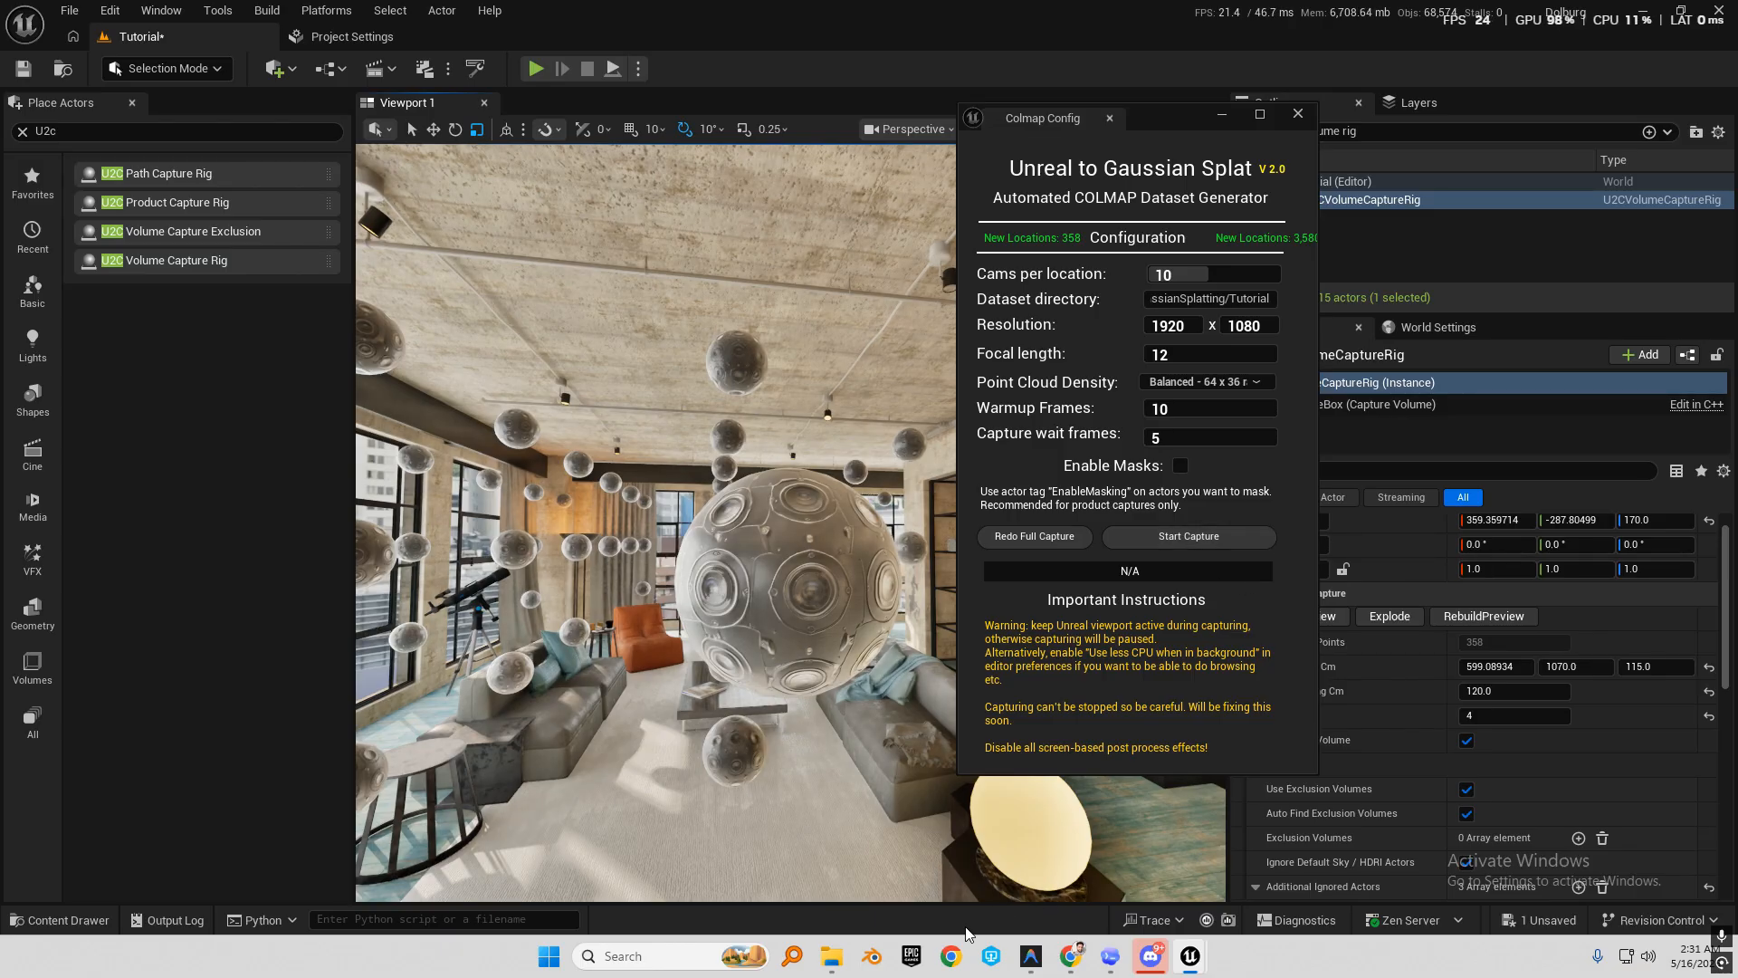
In File Explorer, open the images folder of the Archviz dataset in C:\GuassianSplatting and browse its captured images.
mouse_move(839, 966)
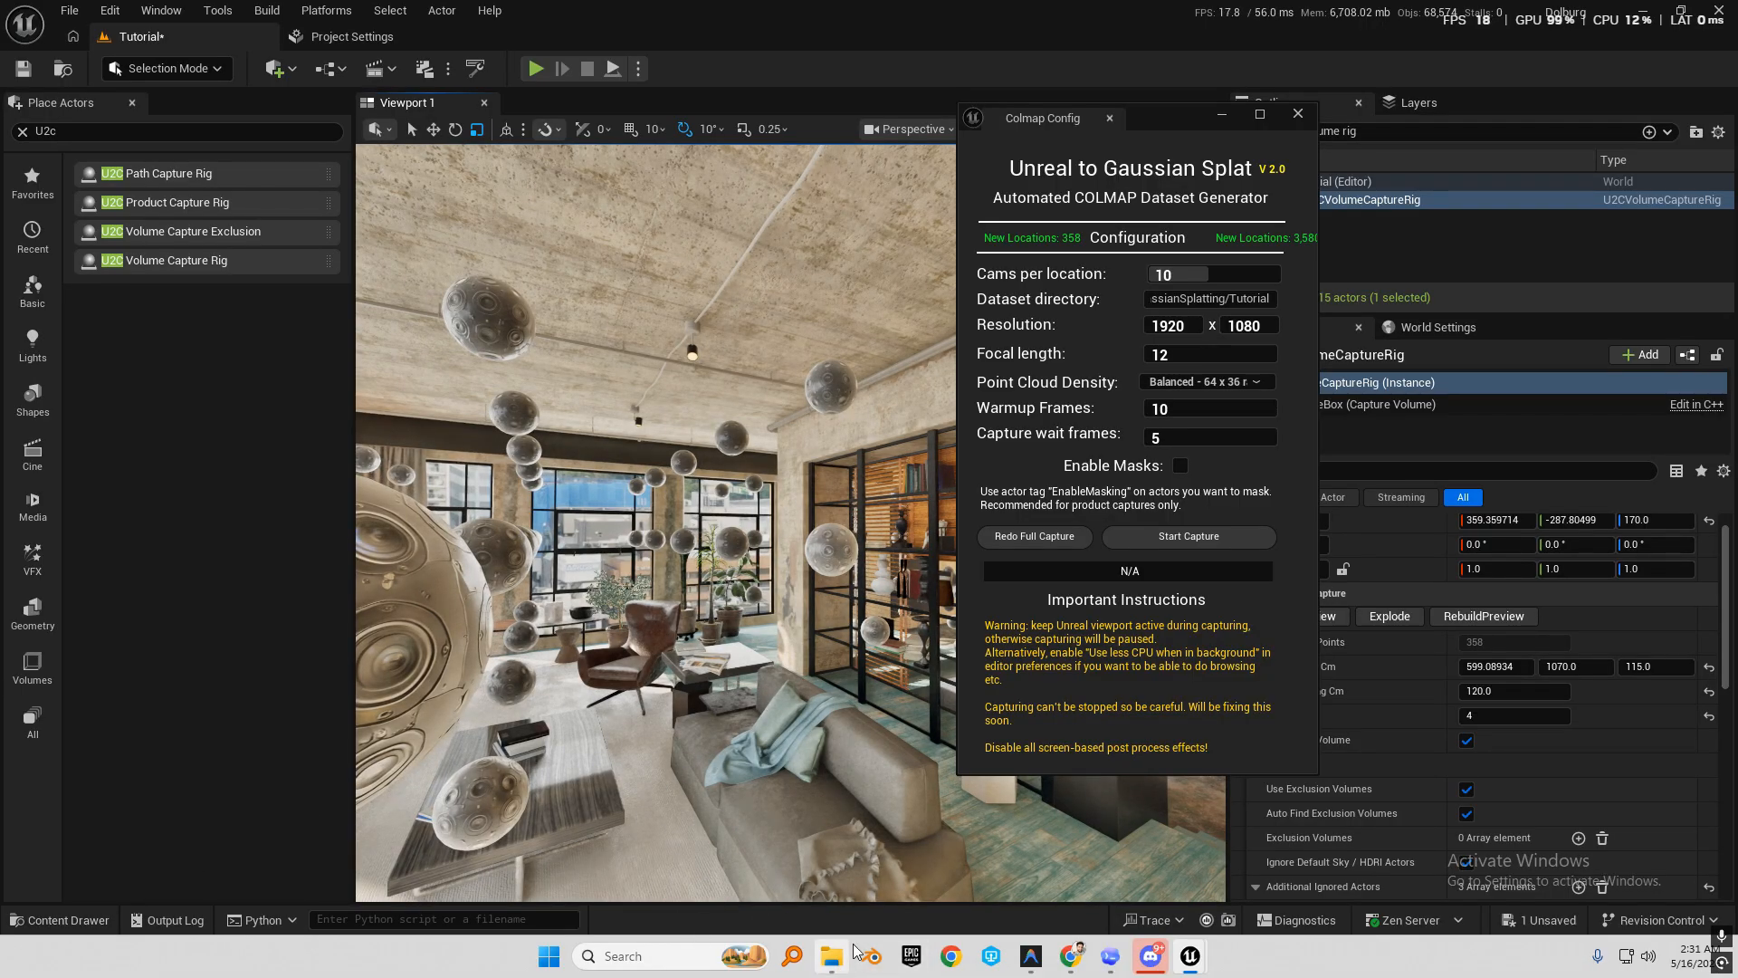
click(834, 963)
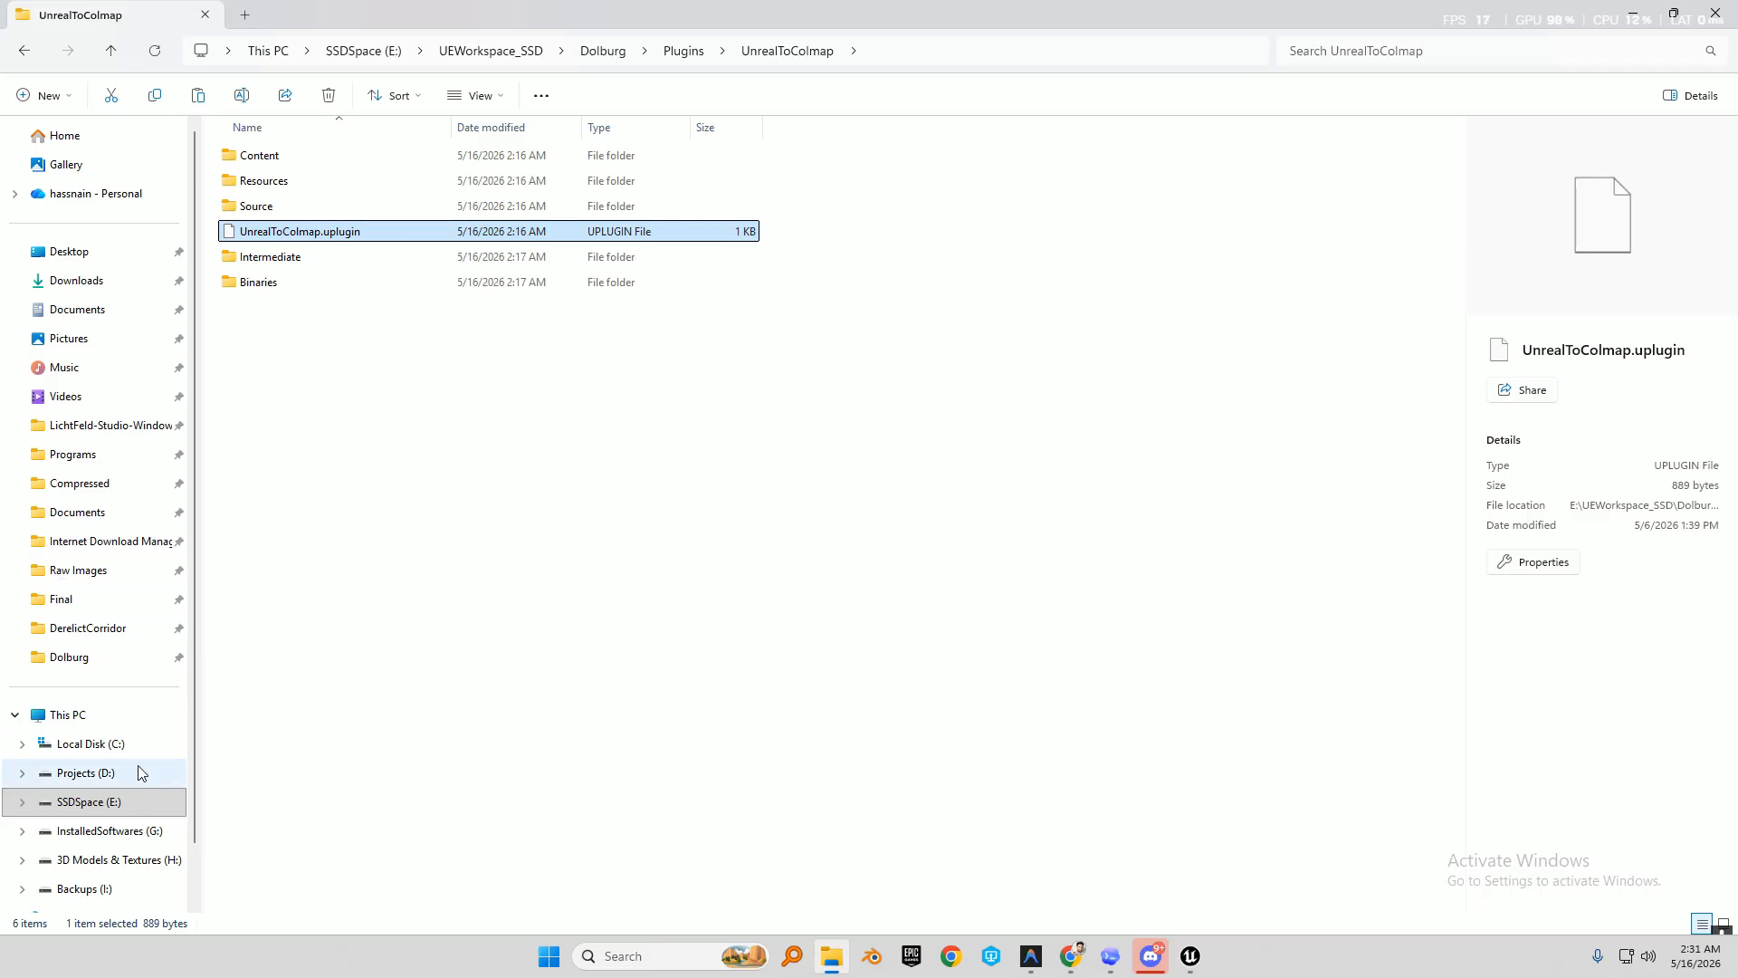
click(91, 743)
double_click(300, 179)
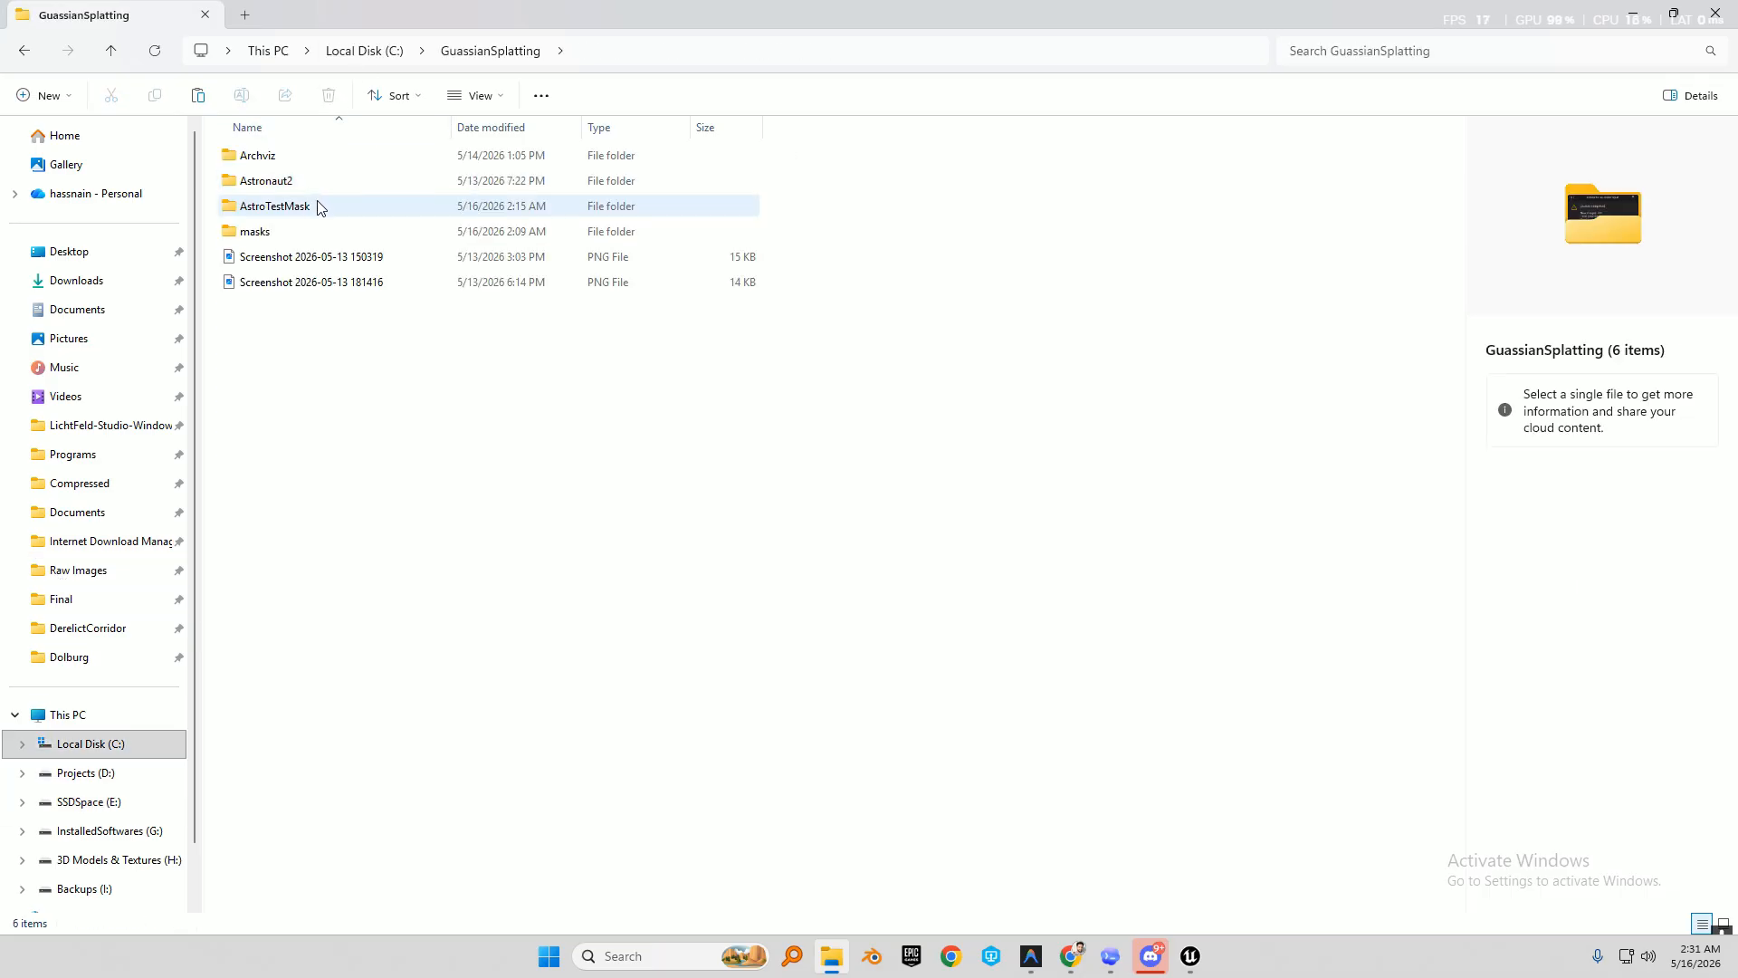
double_click(287, 166)
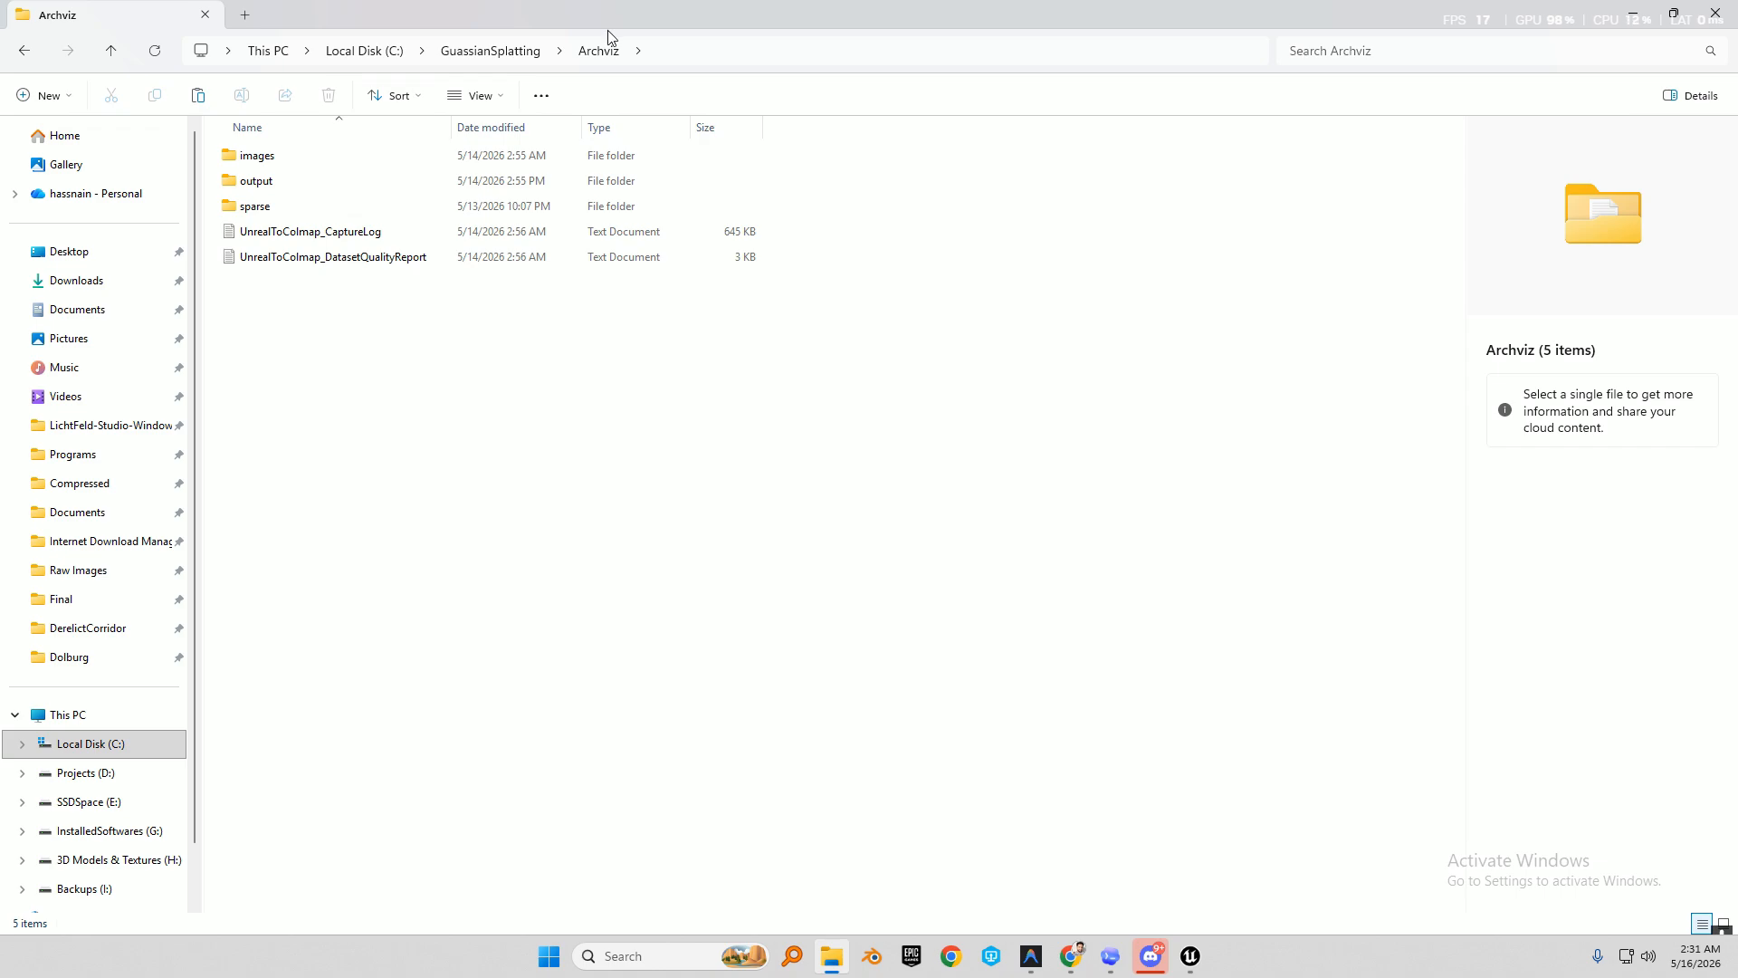
double_click(257, 156)
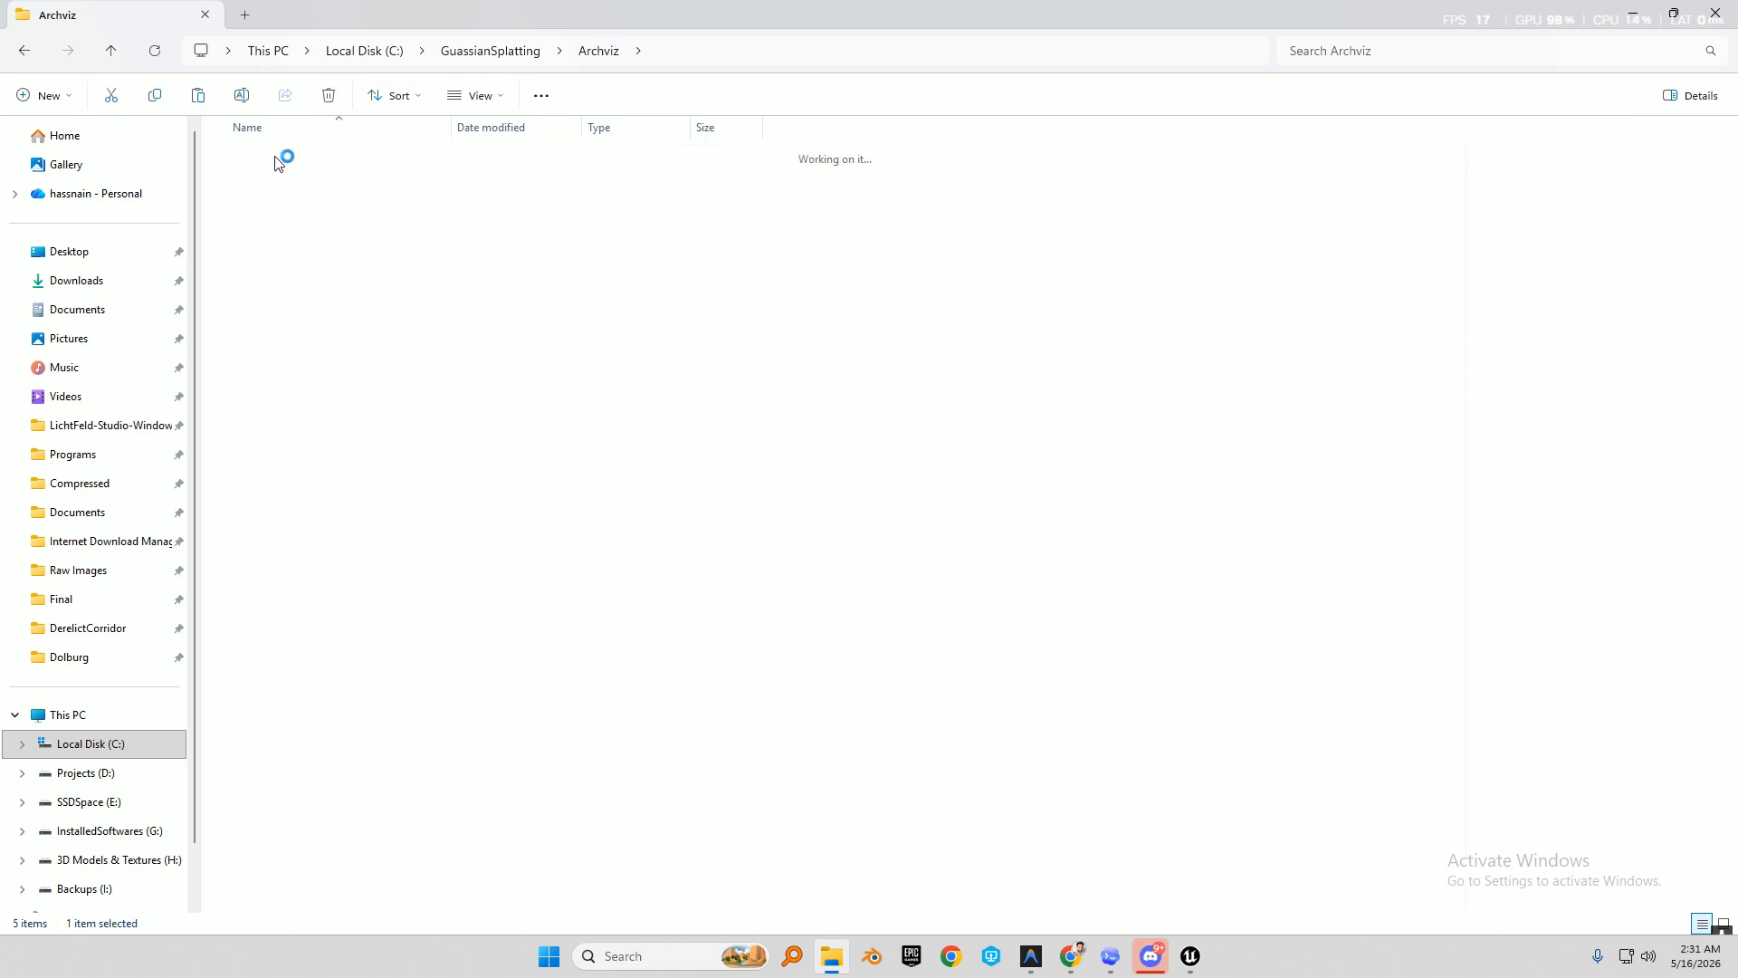
scroll(707, 308, down, 10)
scroll(750, 326, down, 5)
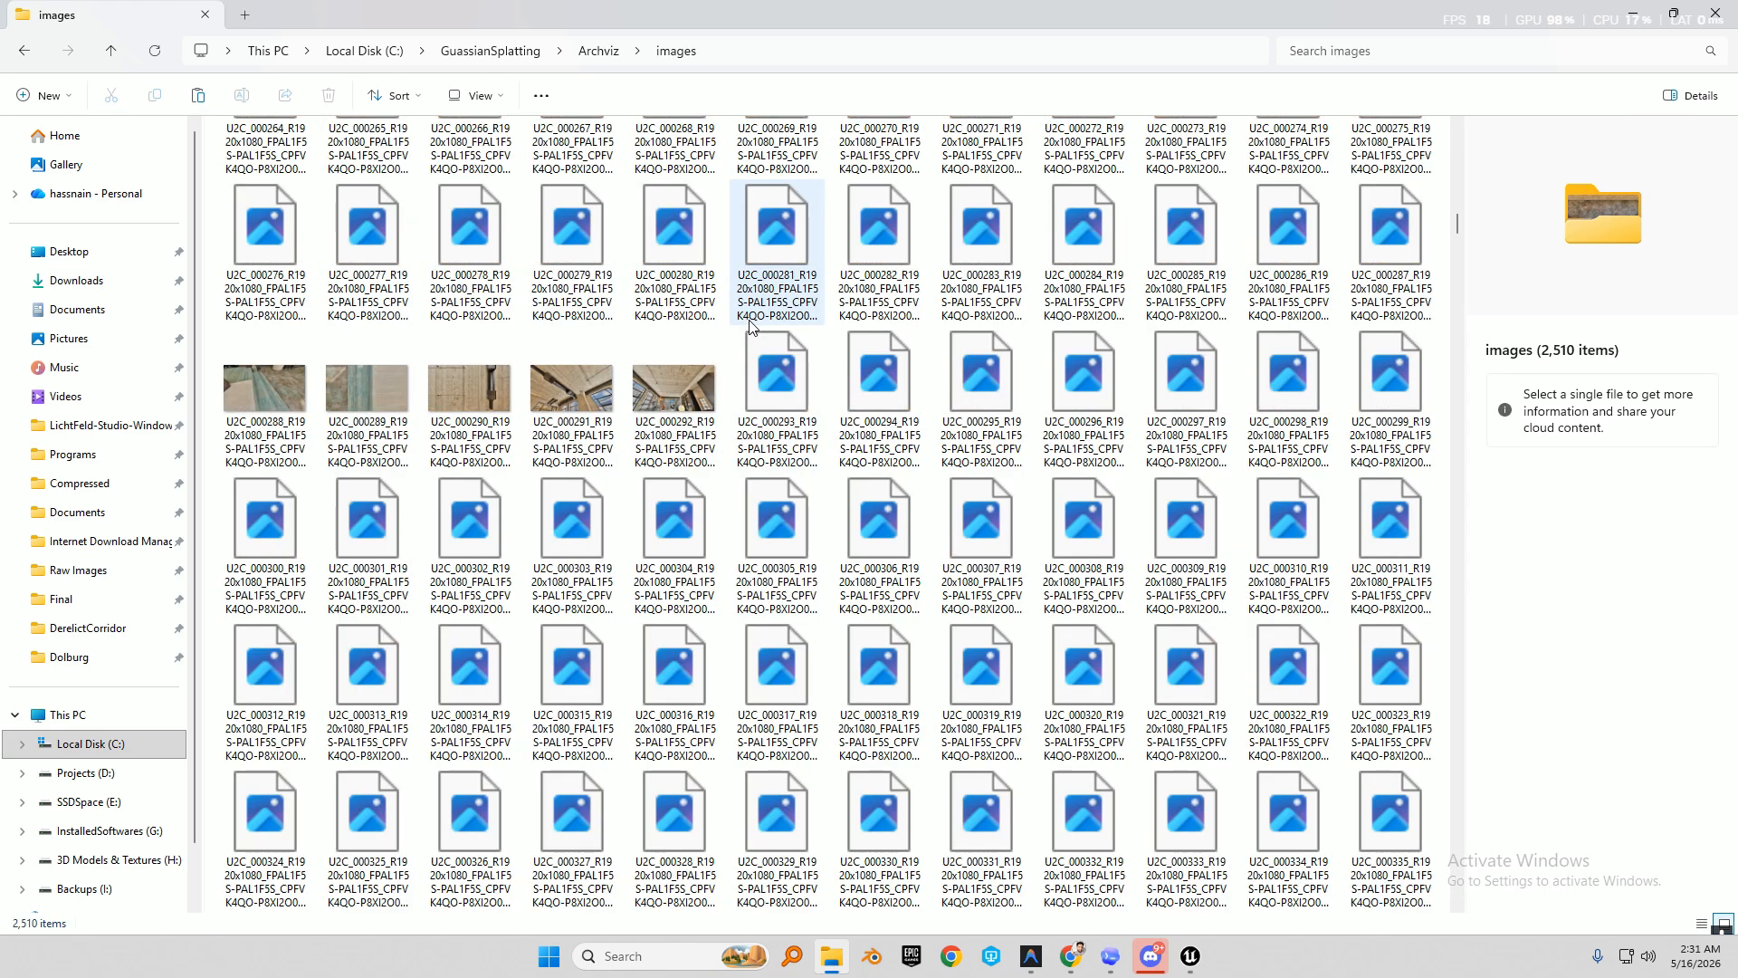
Open captured image U2C_000291, look through the images that follow it and close the viewer.
click(577, 396)
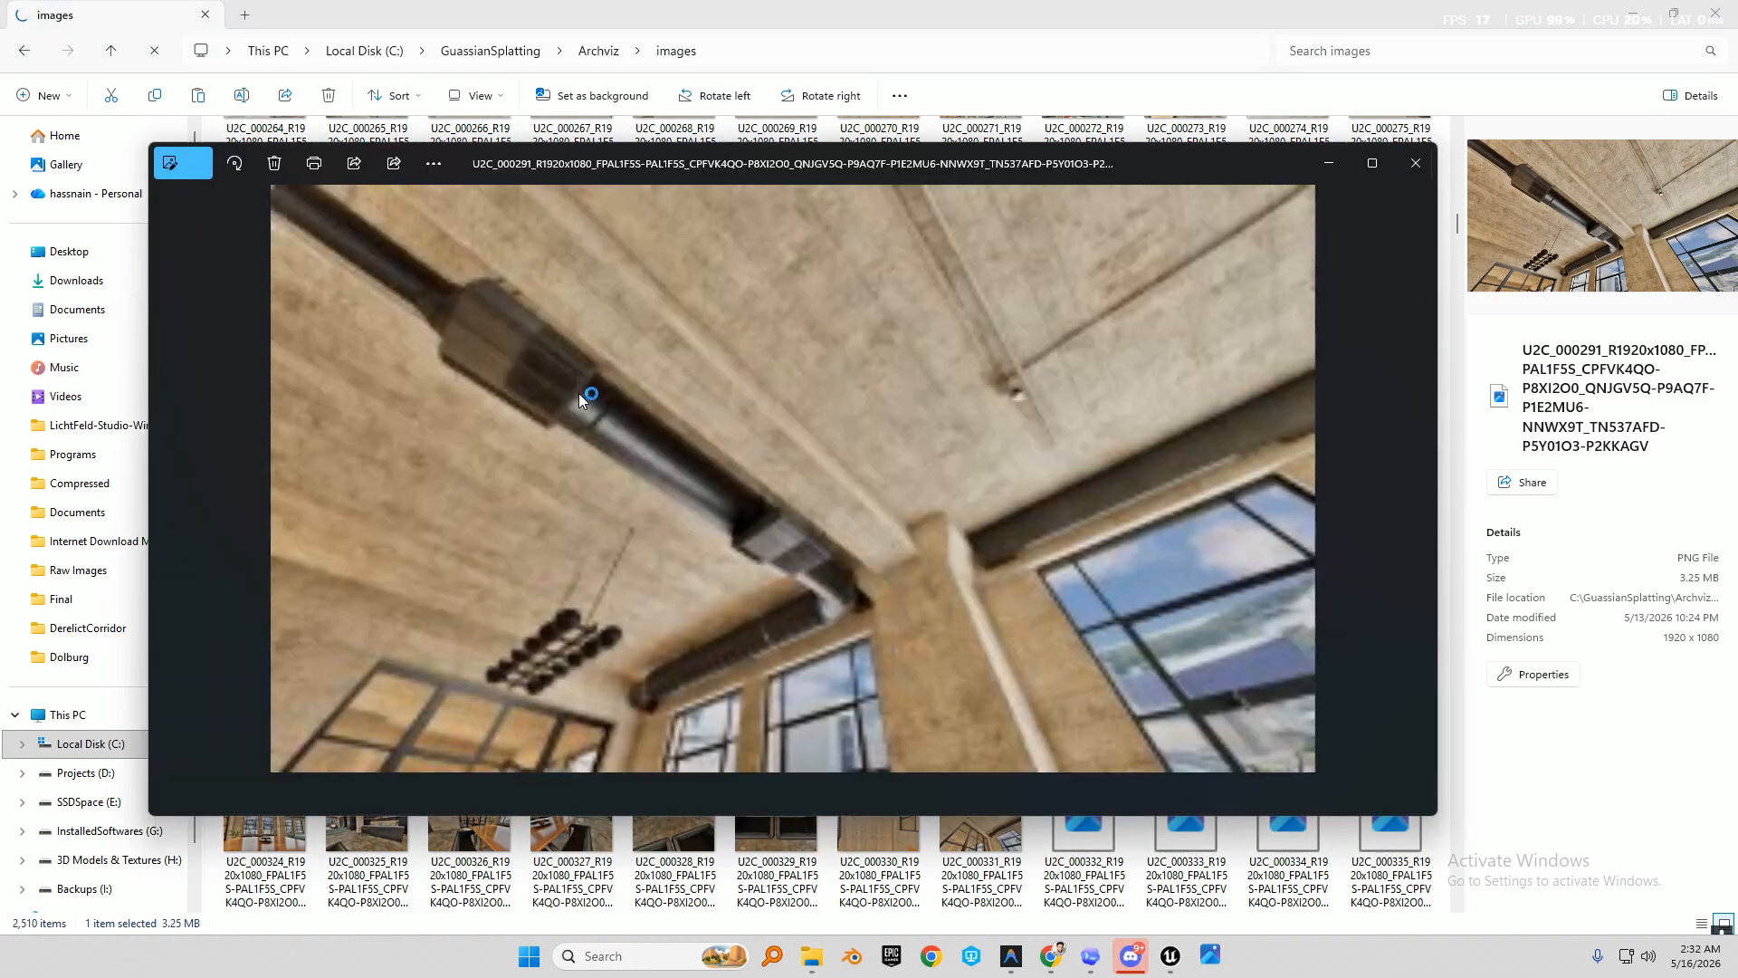
key(Right)
key(Right)
key(Right)
key(Right)
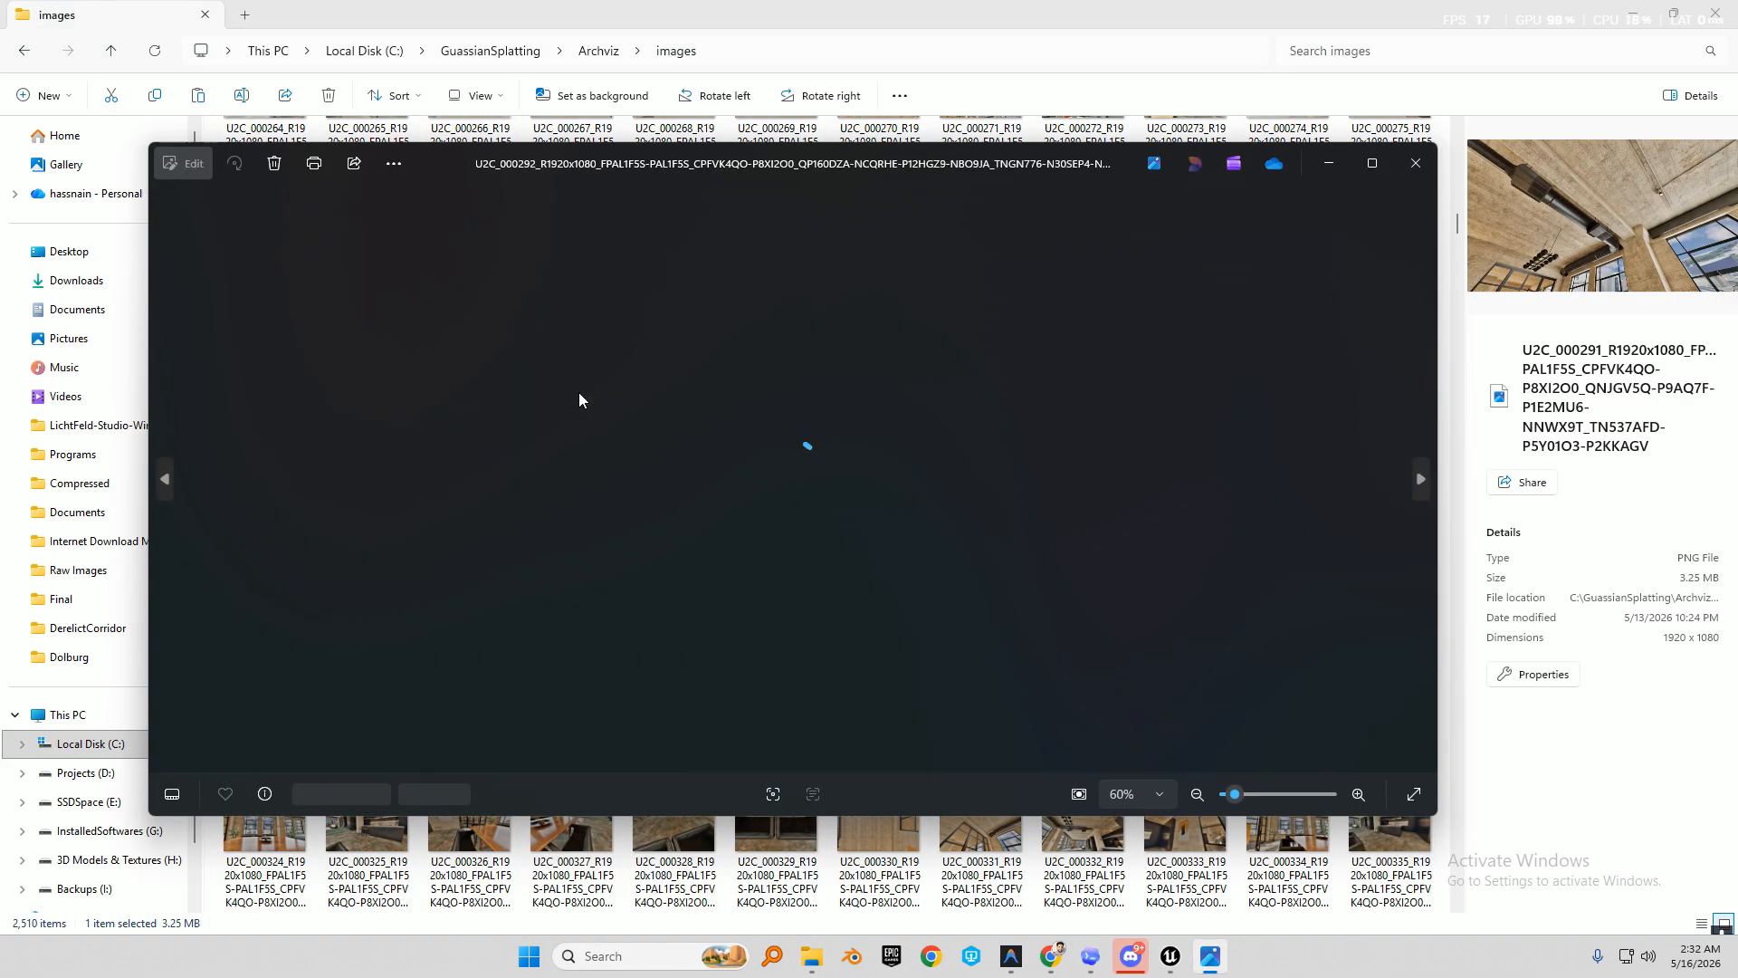
key(Right)
key(Right)
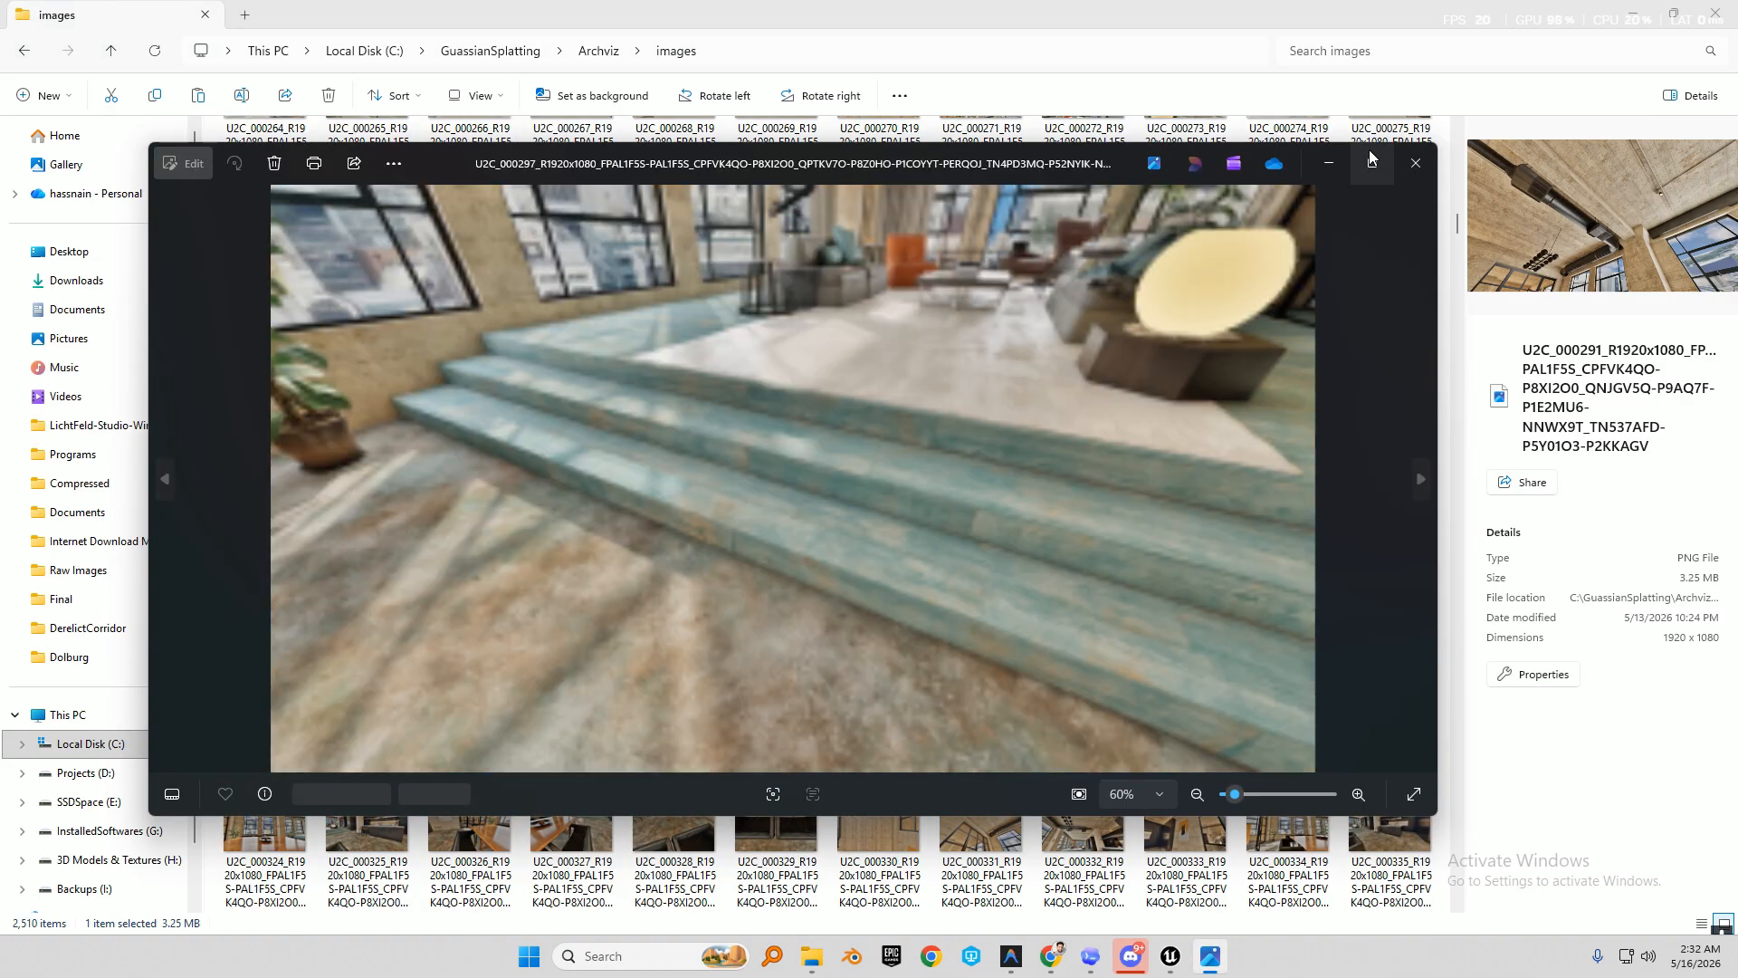
click(1416, 163)
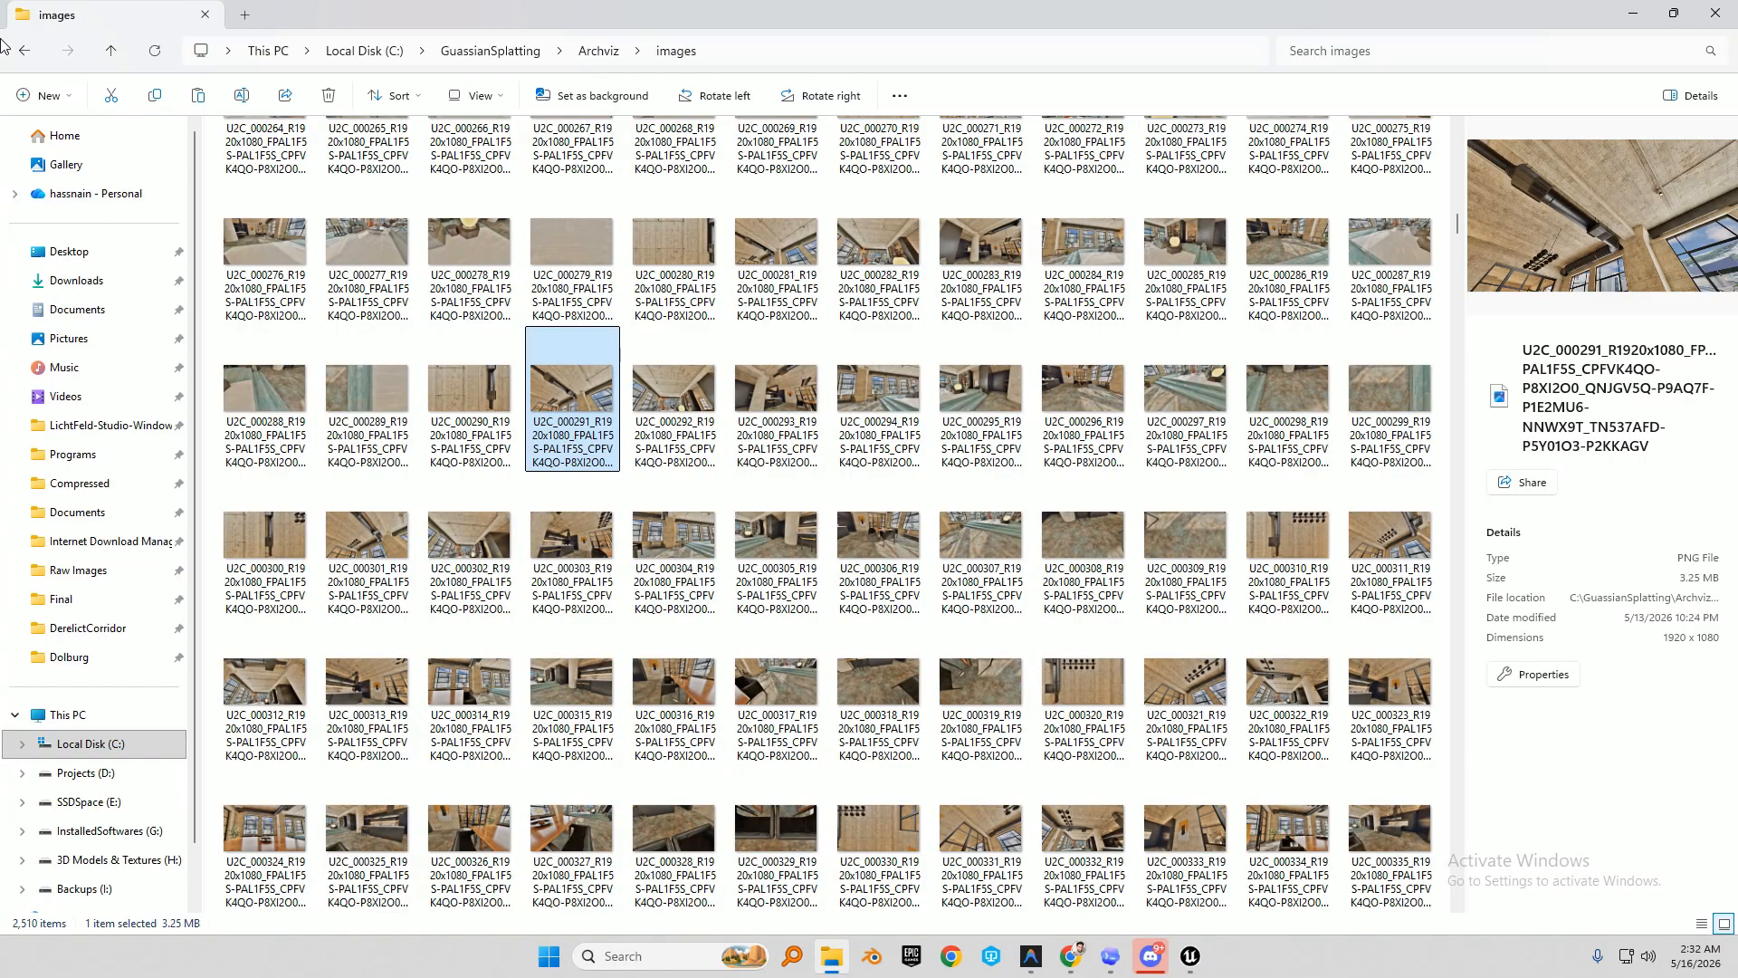
Go back to the Archviz dataset folder, restore its window to a smaller size and minimize the Unreal editor.
click(23, 51)
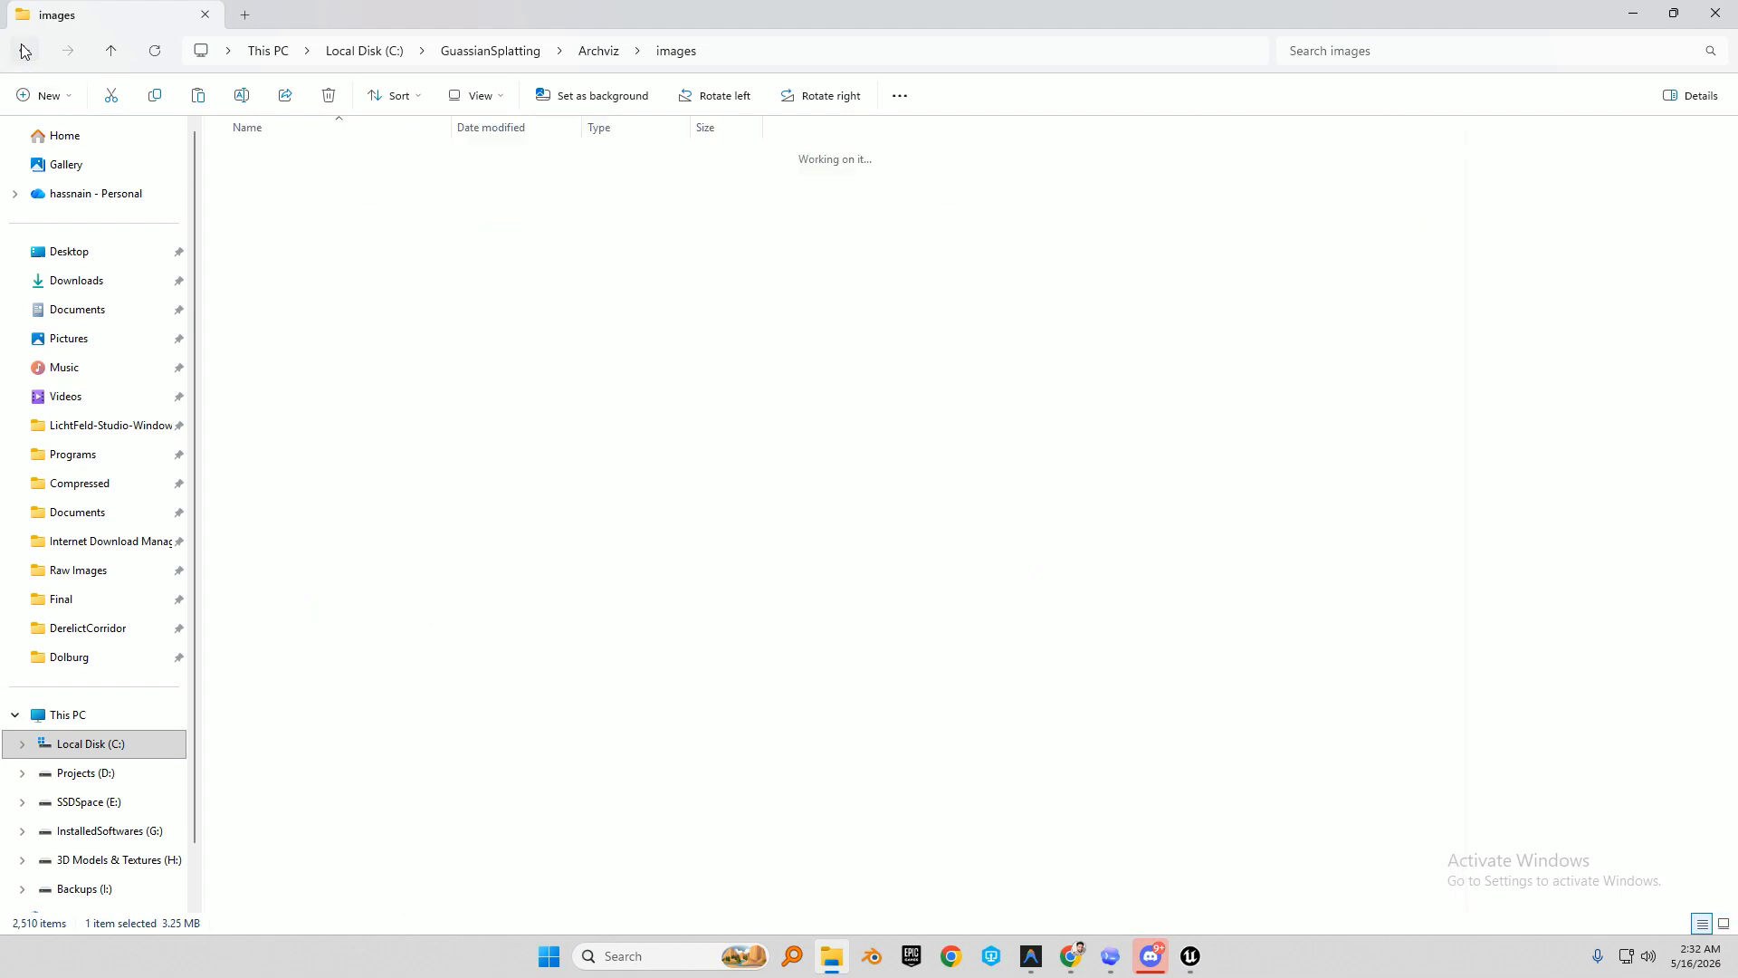
click(496, 455)
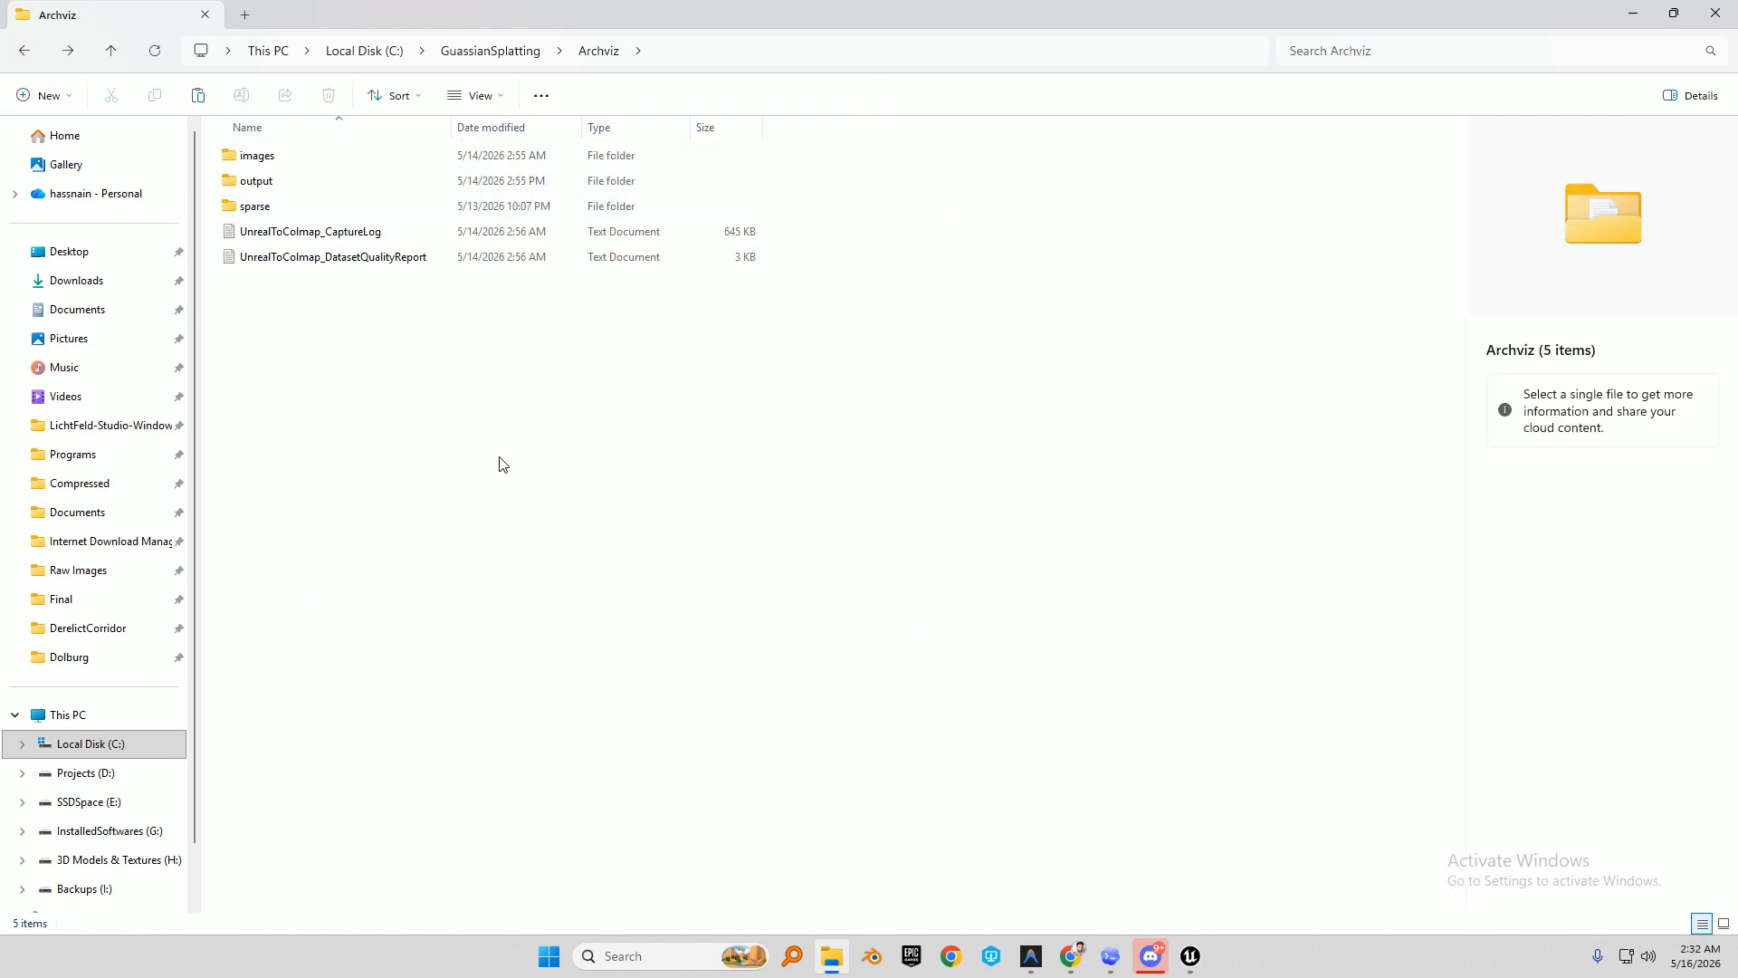
key(super)
key(super)
double_click(1153, 8)
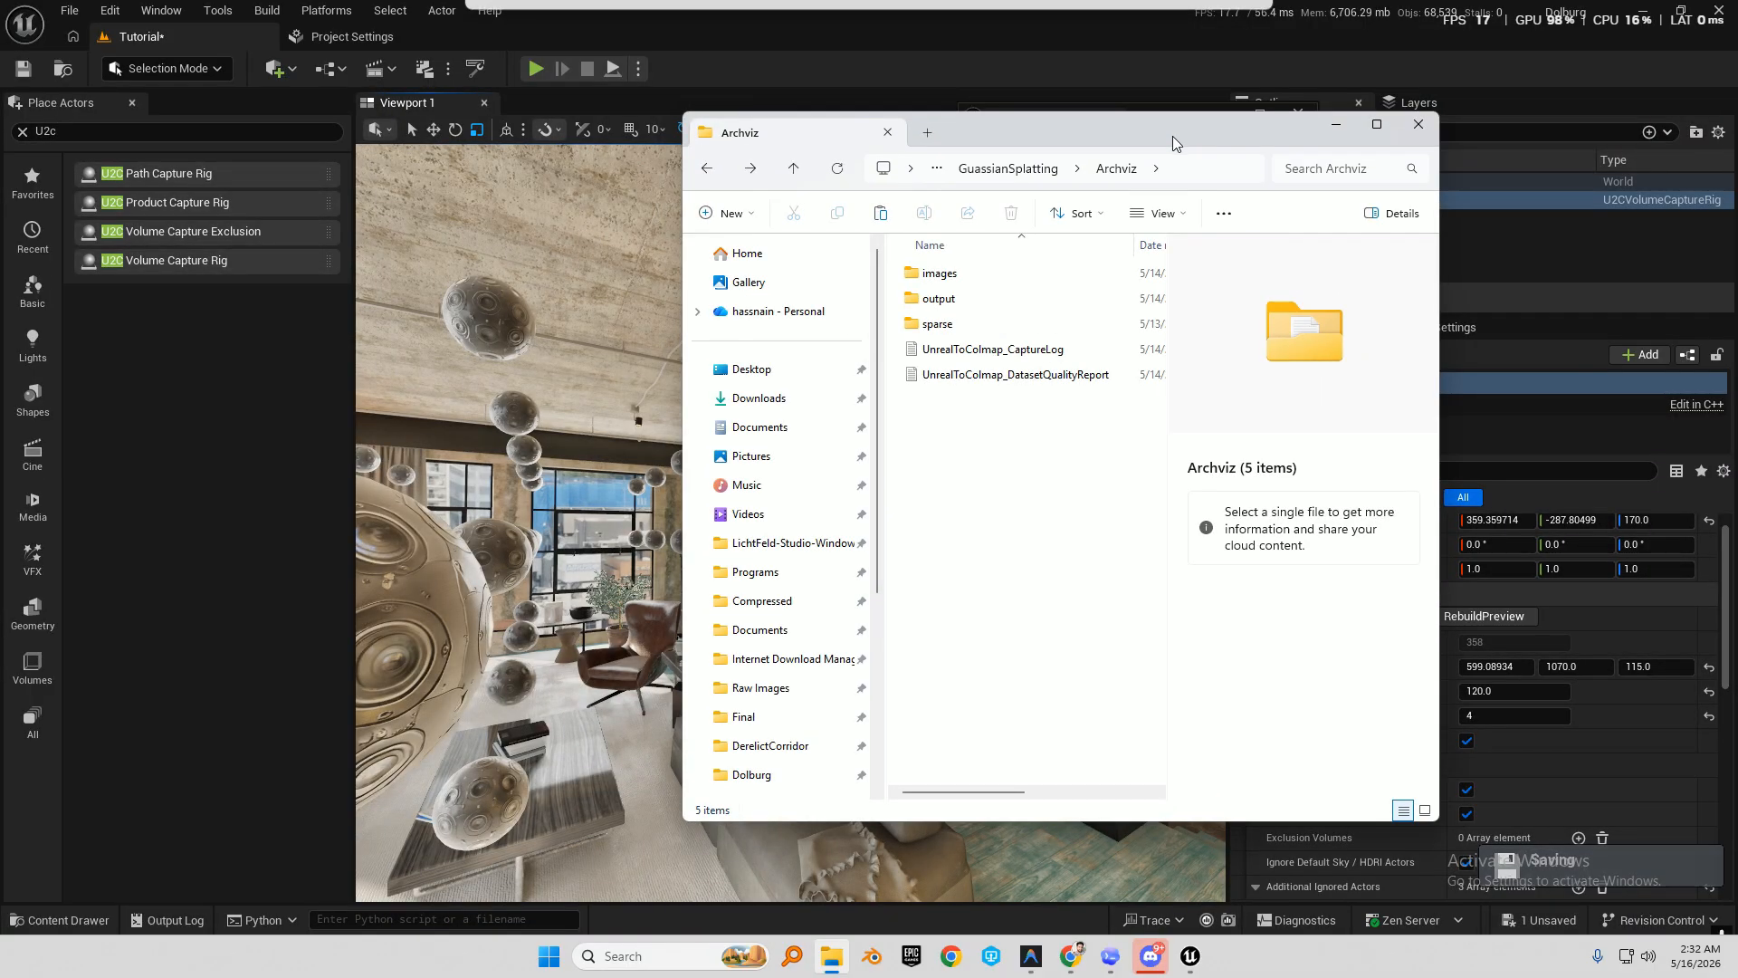
click(1640, 15)
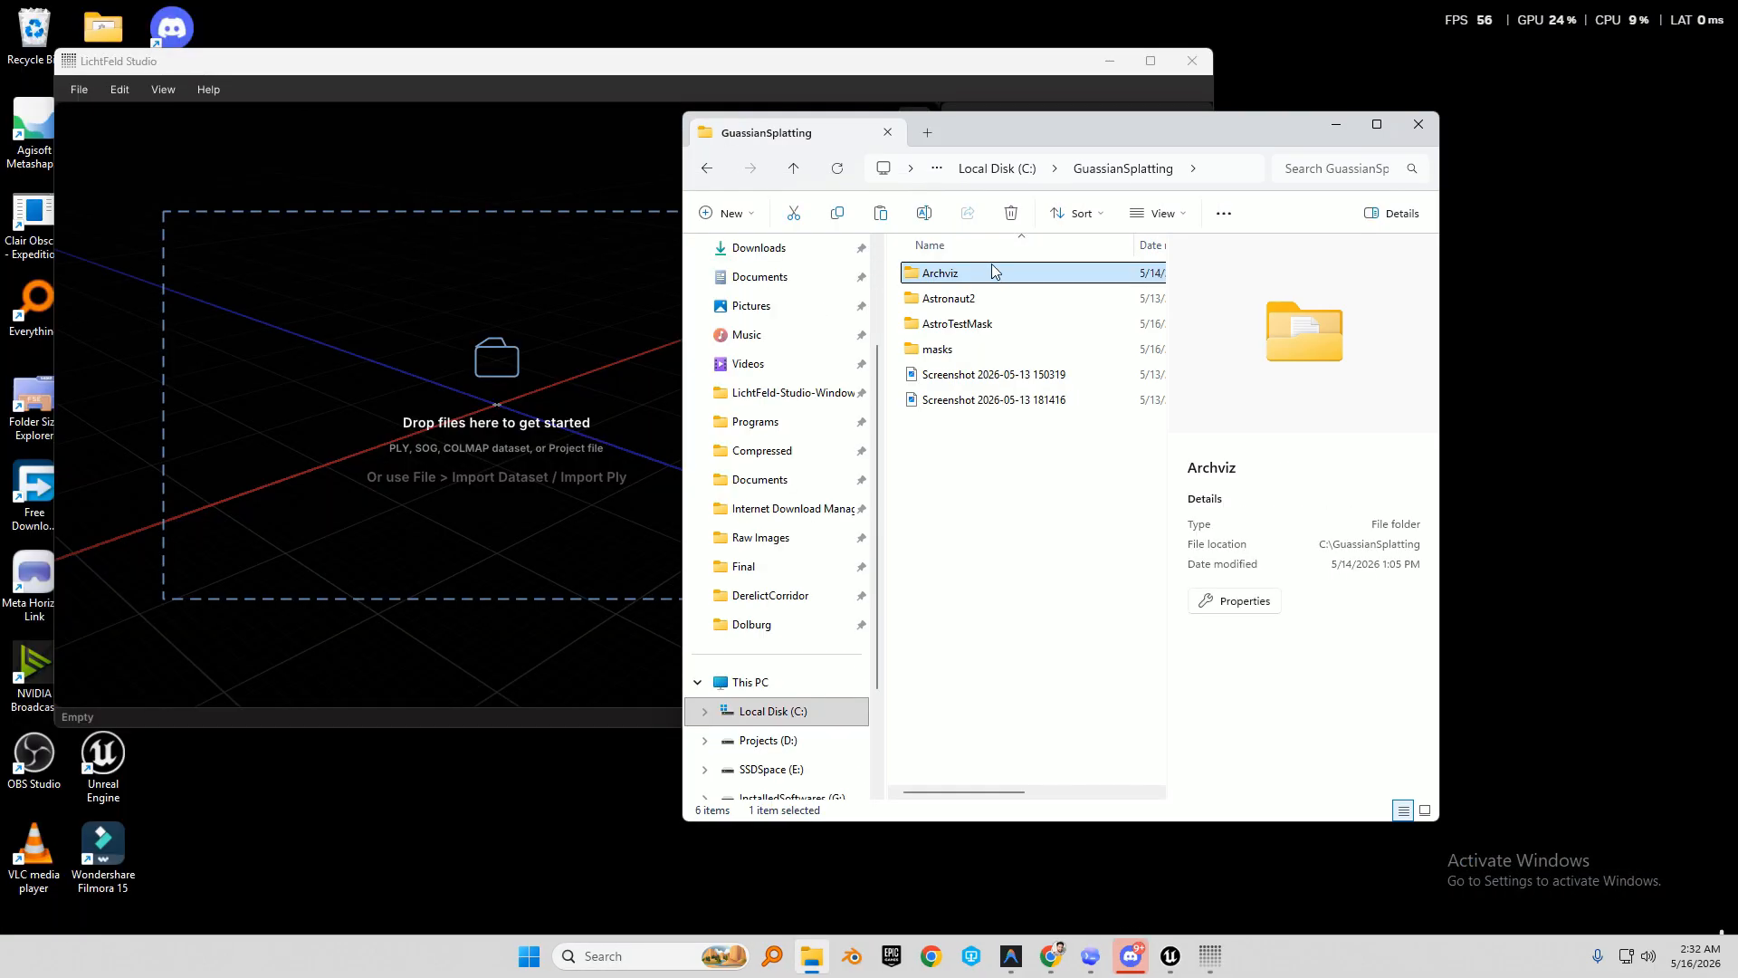
Bring the Archviz folder into LichtFeld Studio as a dataset and load it with output path C:\GuassianSplatting\Archviz\output.
drag(1005, 282, 555, 339)
click(572, 350)
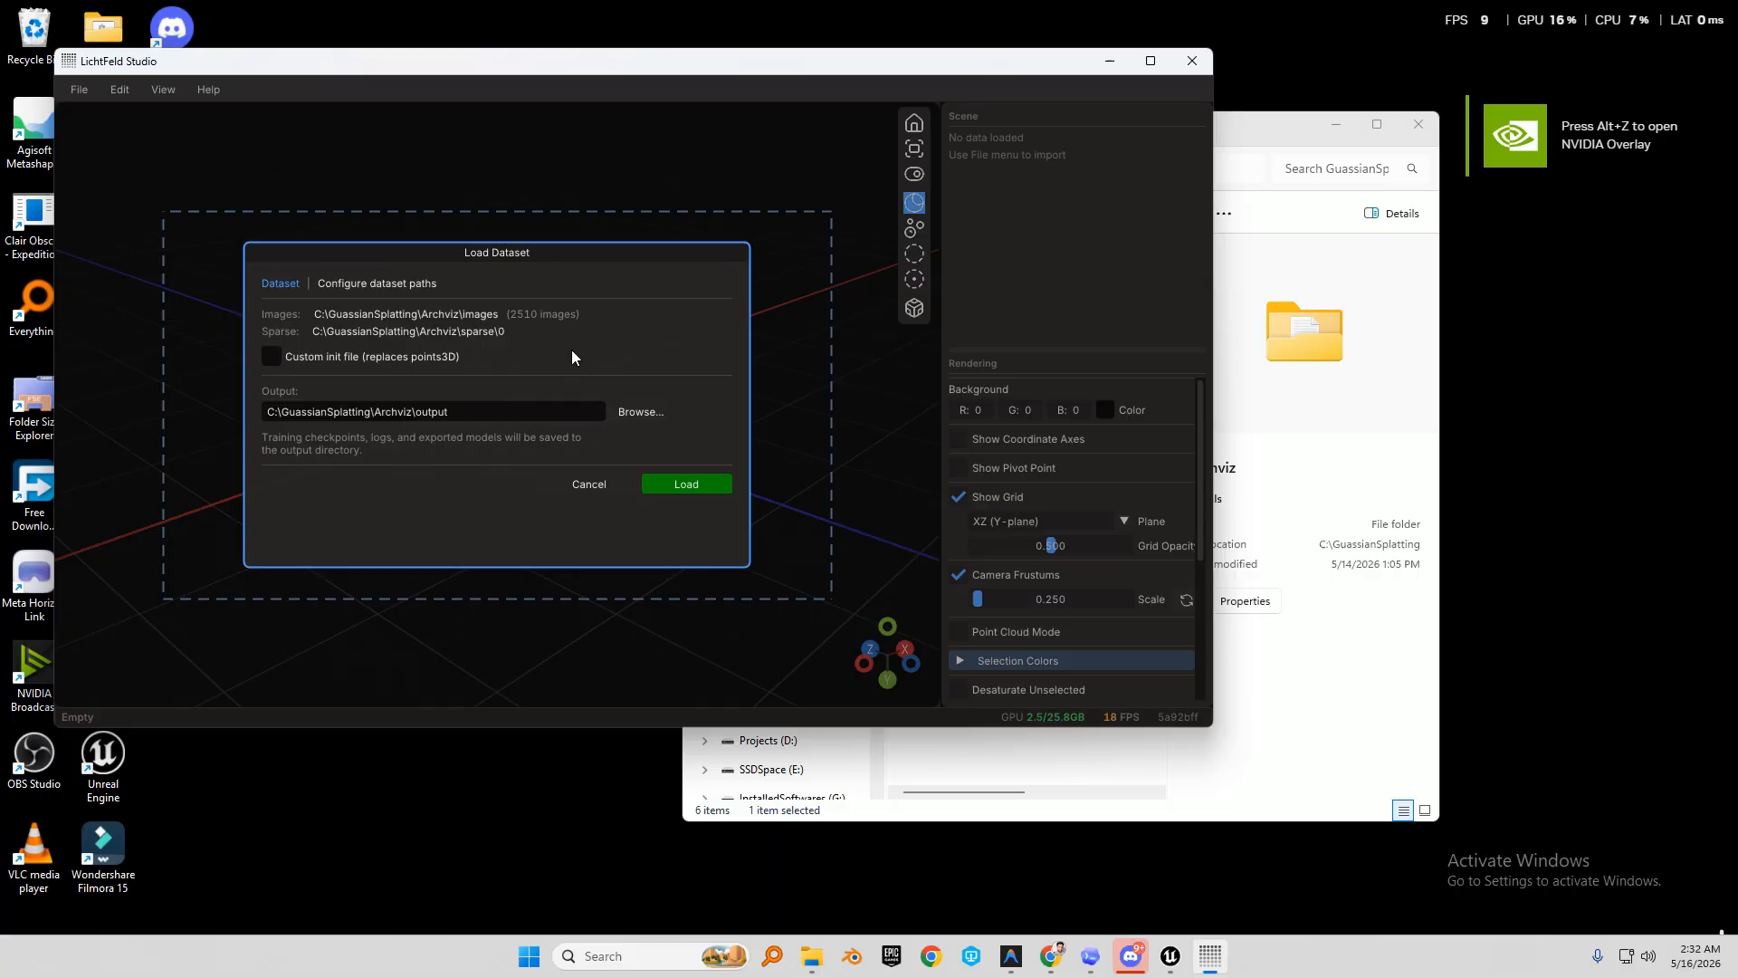
click(696, 485)
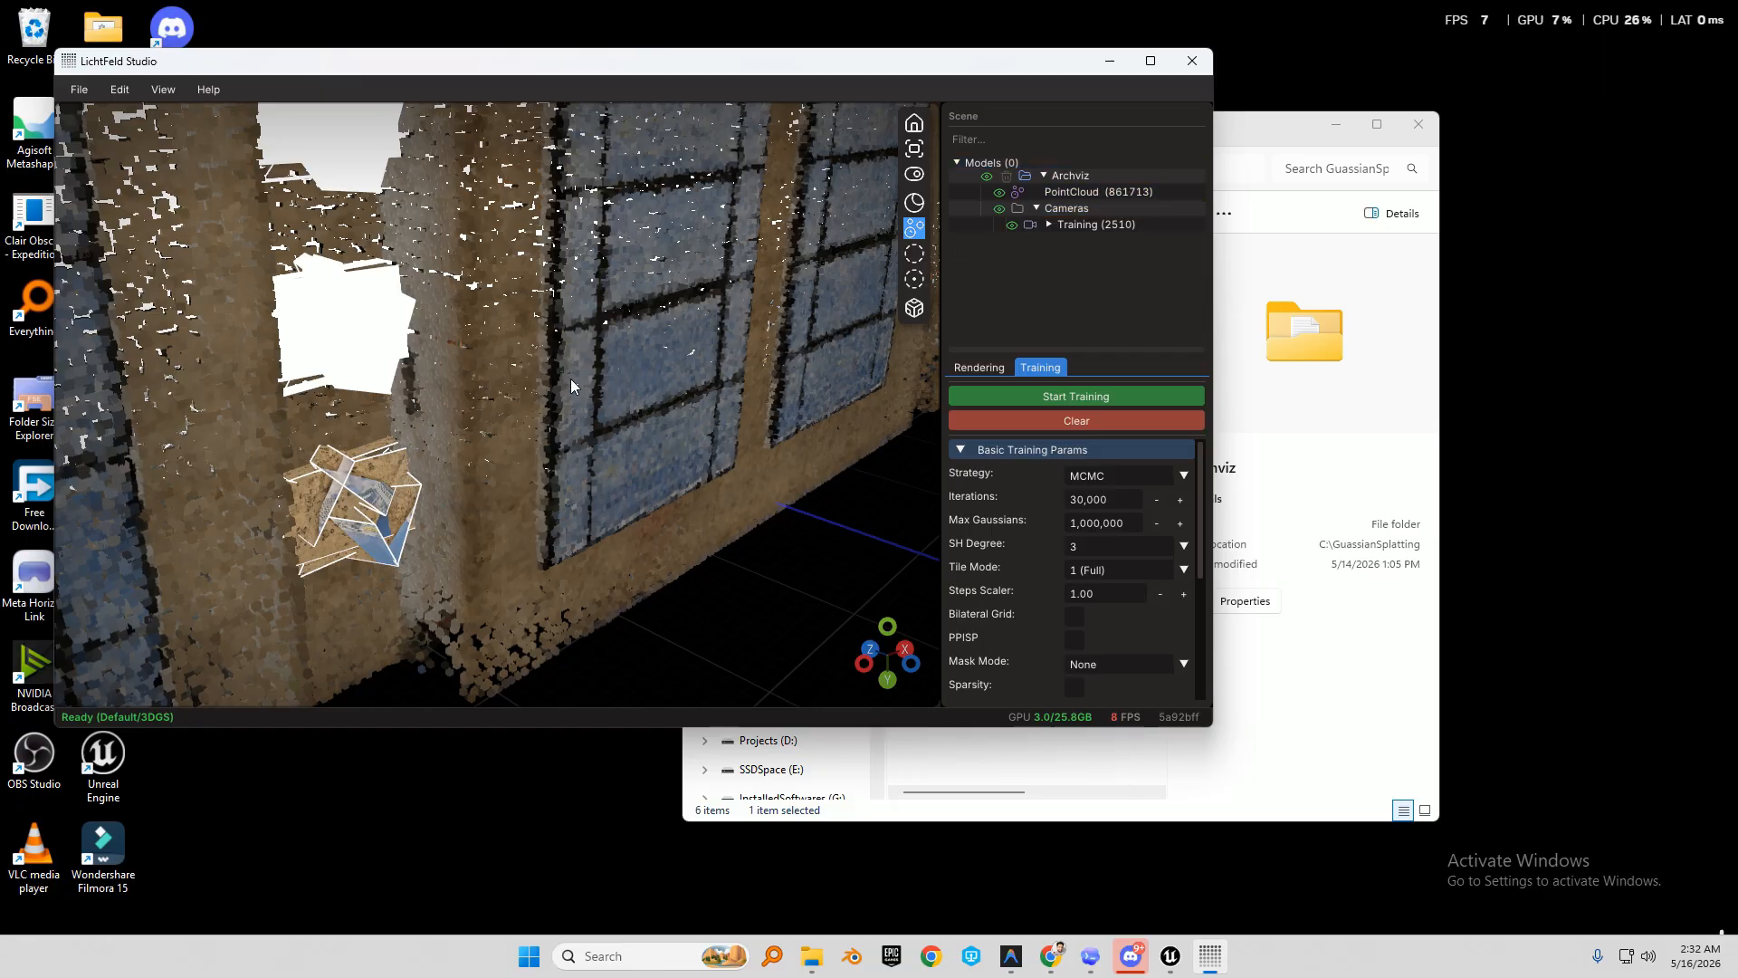
Hide the Cameras group of the Archviz dataset and inspect the loft's point cloud from inside the room.
right_drag(691, 412, 667, 349)
middle_drag(667, 349, 635, 337)
right_drag(635, 337, 807, 443)
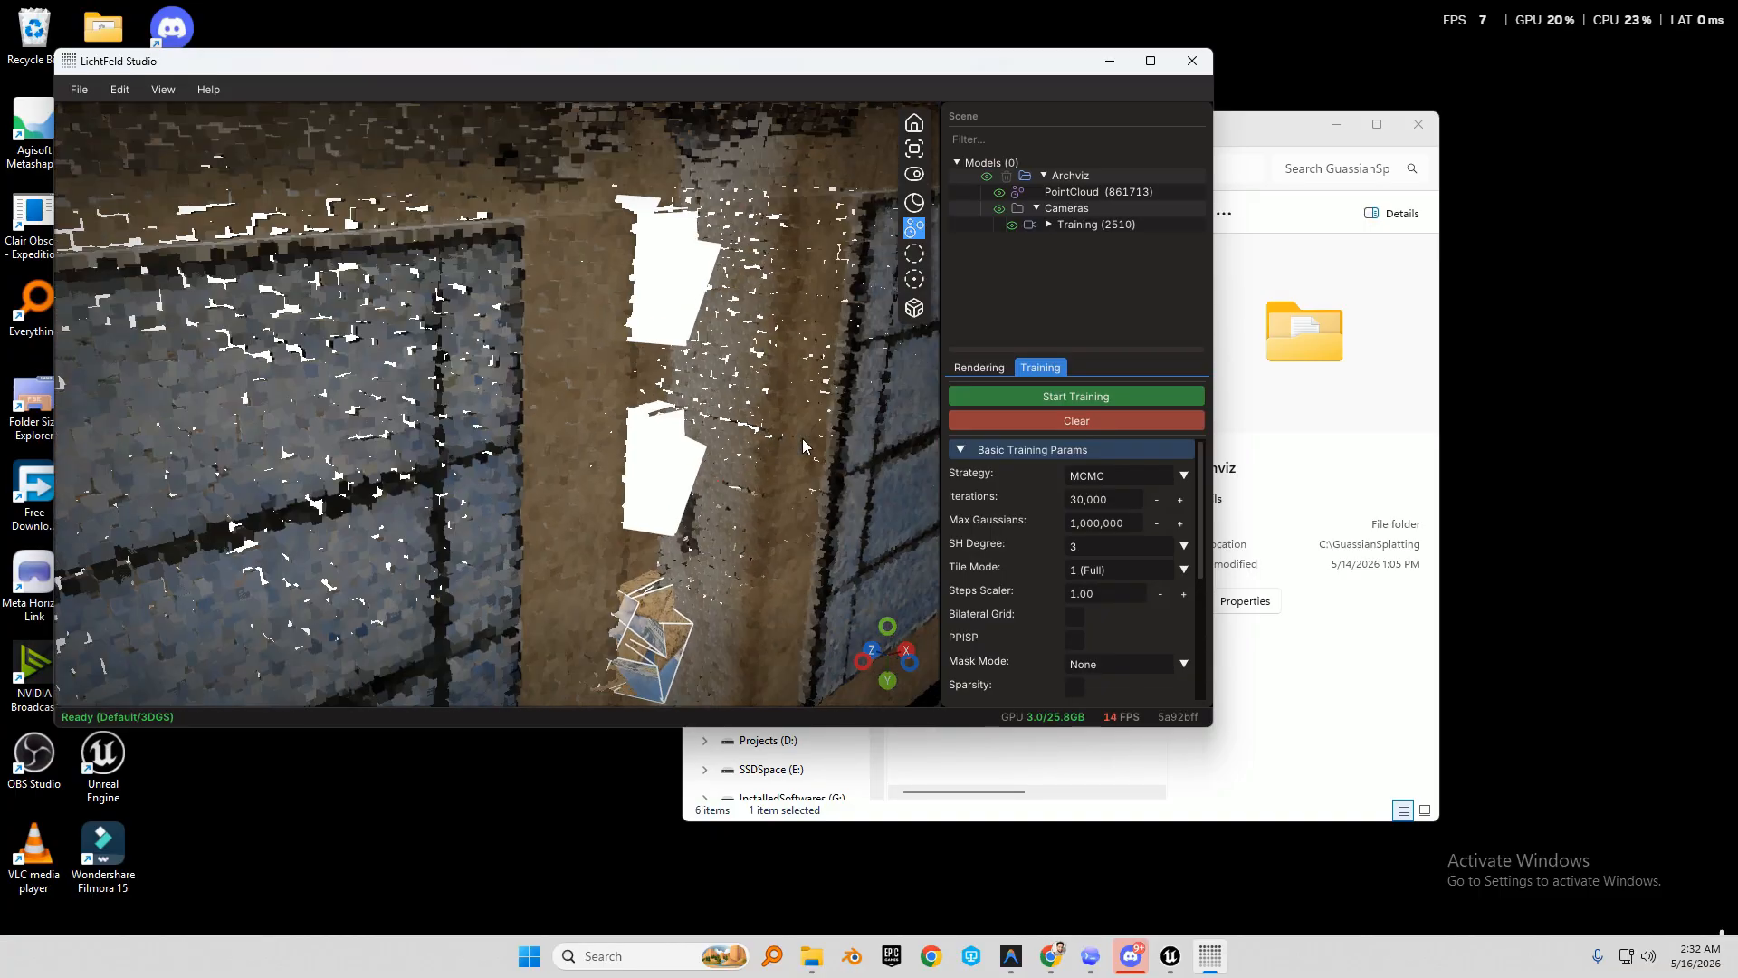
scroll(573, 402, up, 4)
scroll(572, 402, up, 3)
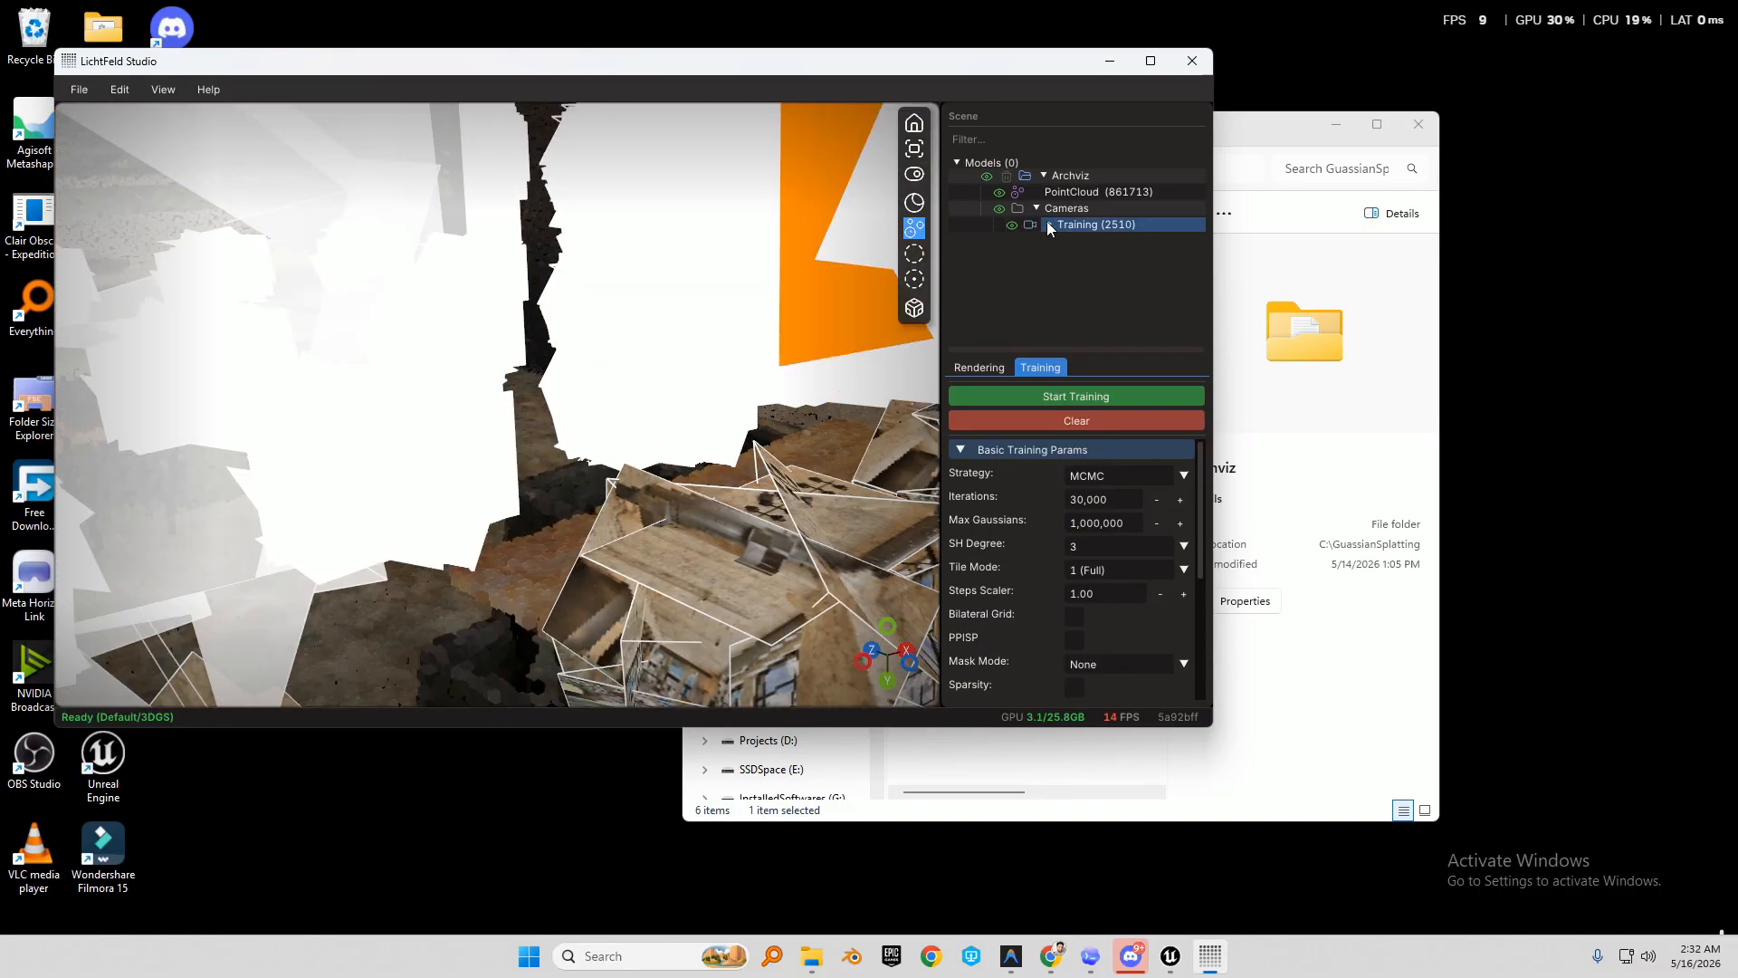
click(999, 210)
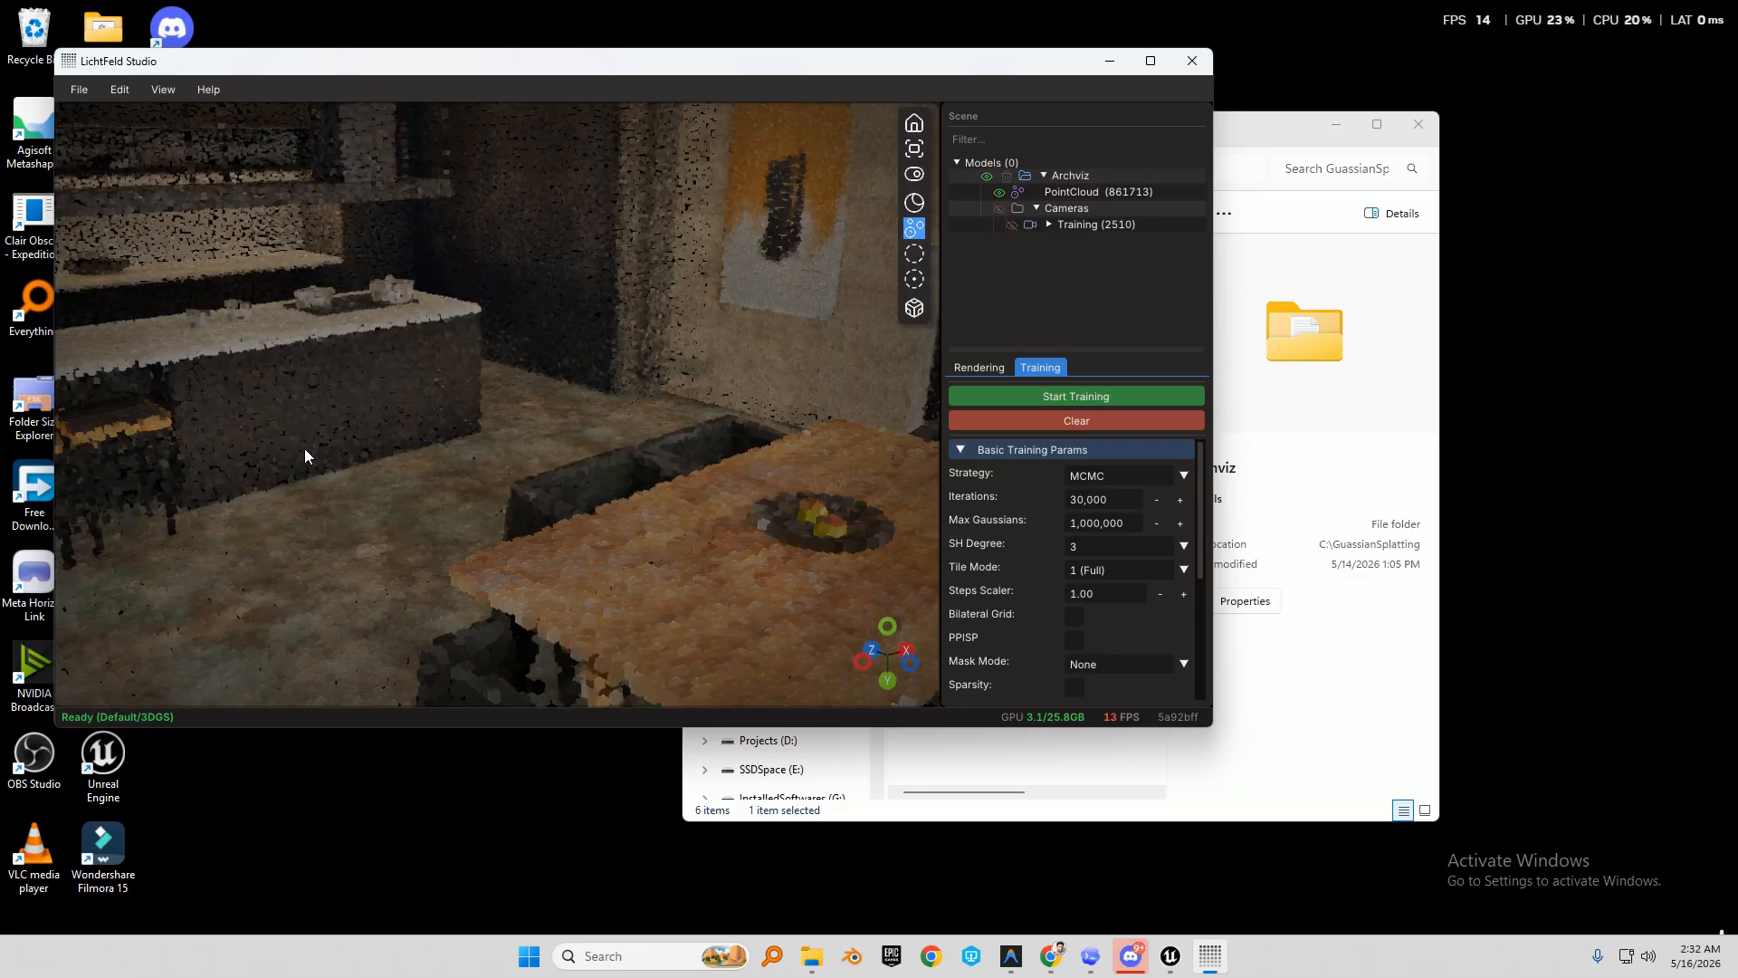
scroll(416, 463, up, 4)
scroll(623, 448, up, 5)
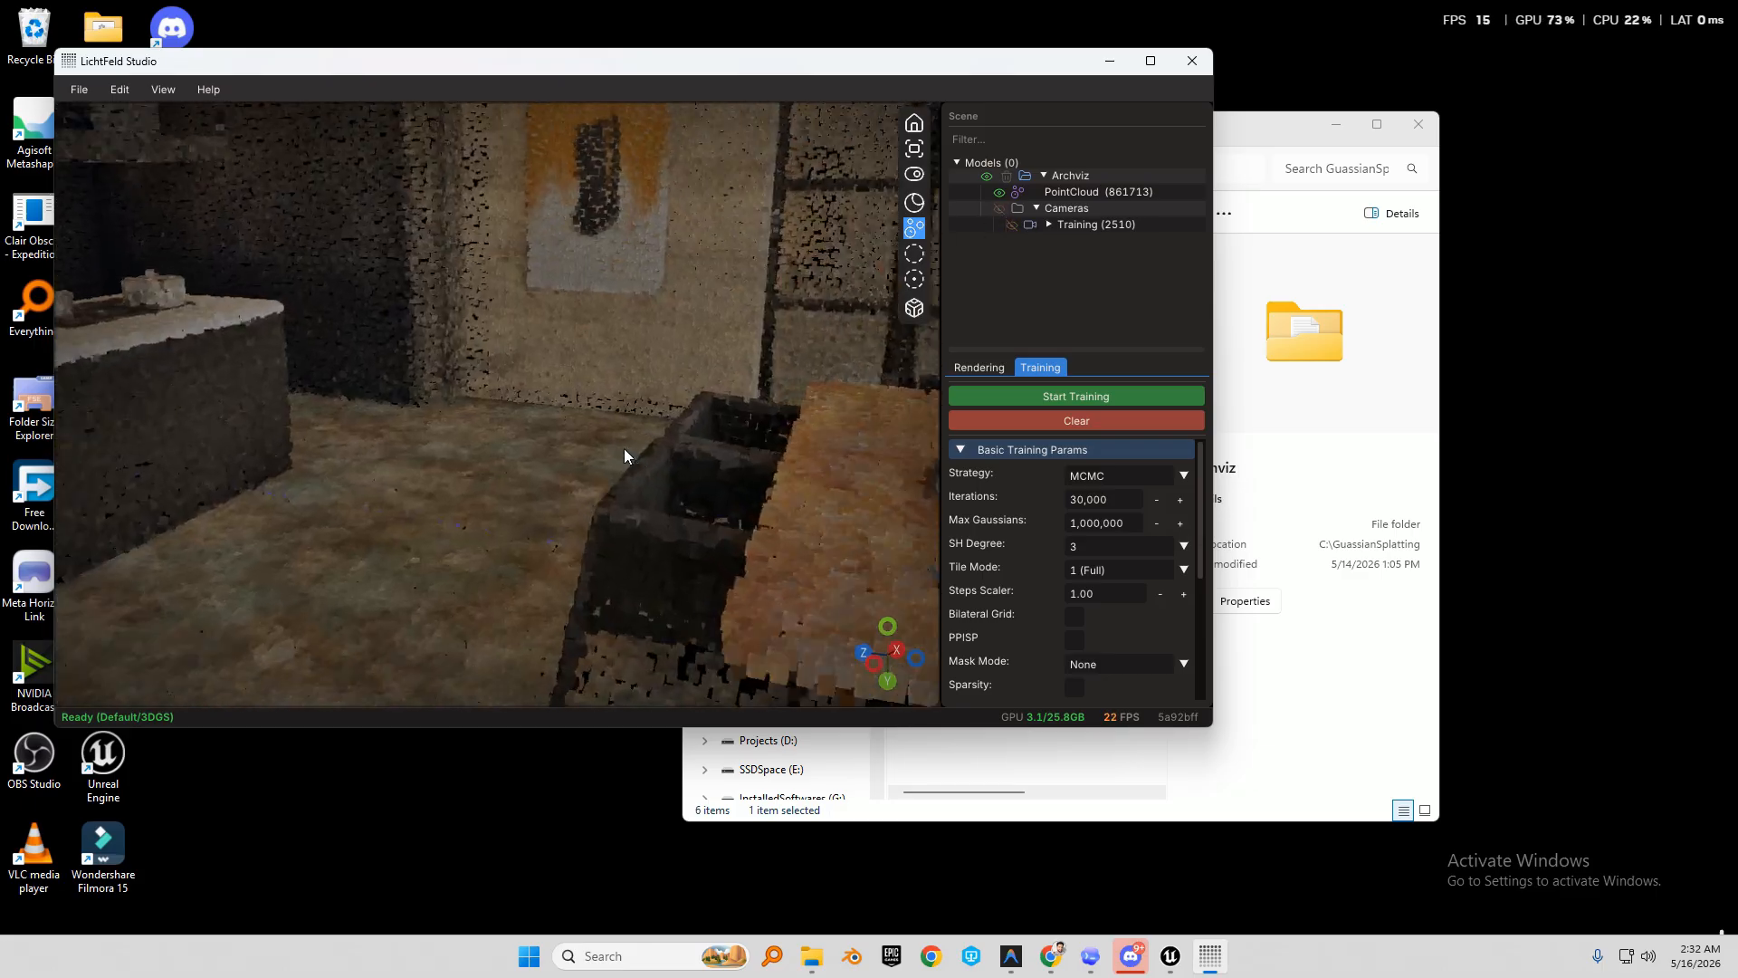
middle_drag(622, 448, 915, 580)
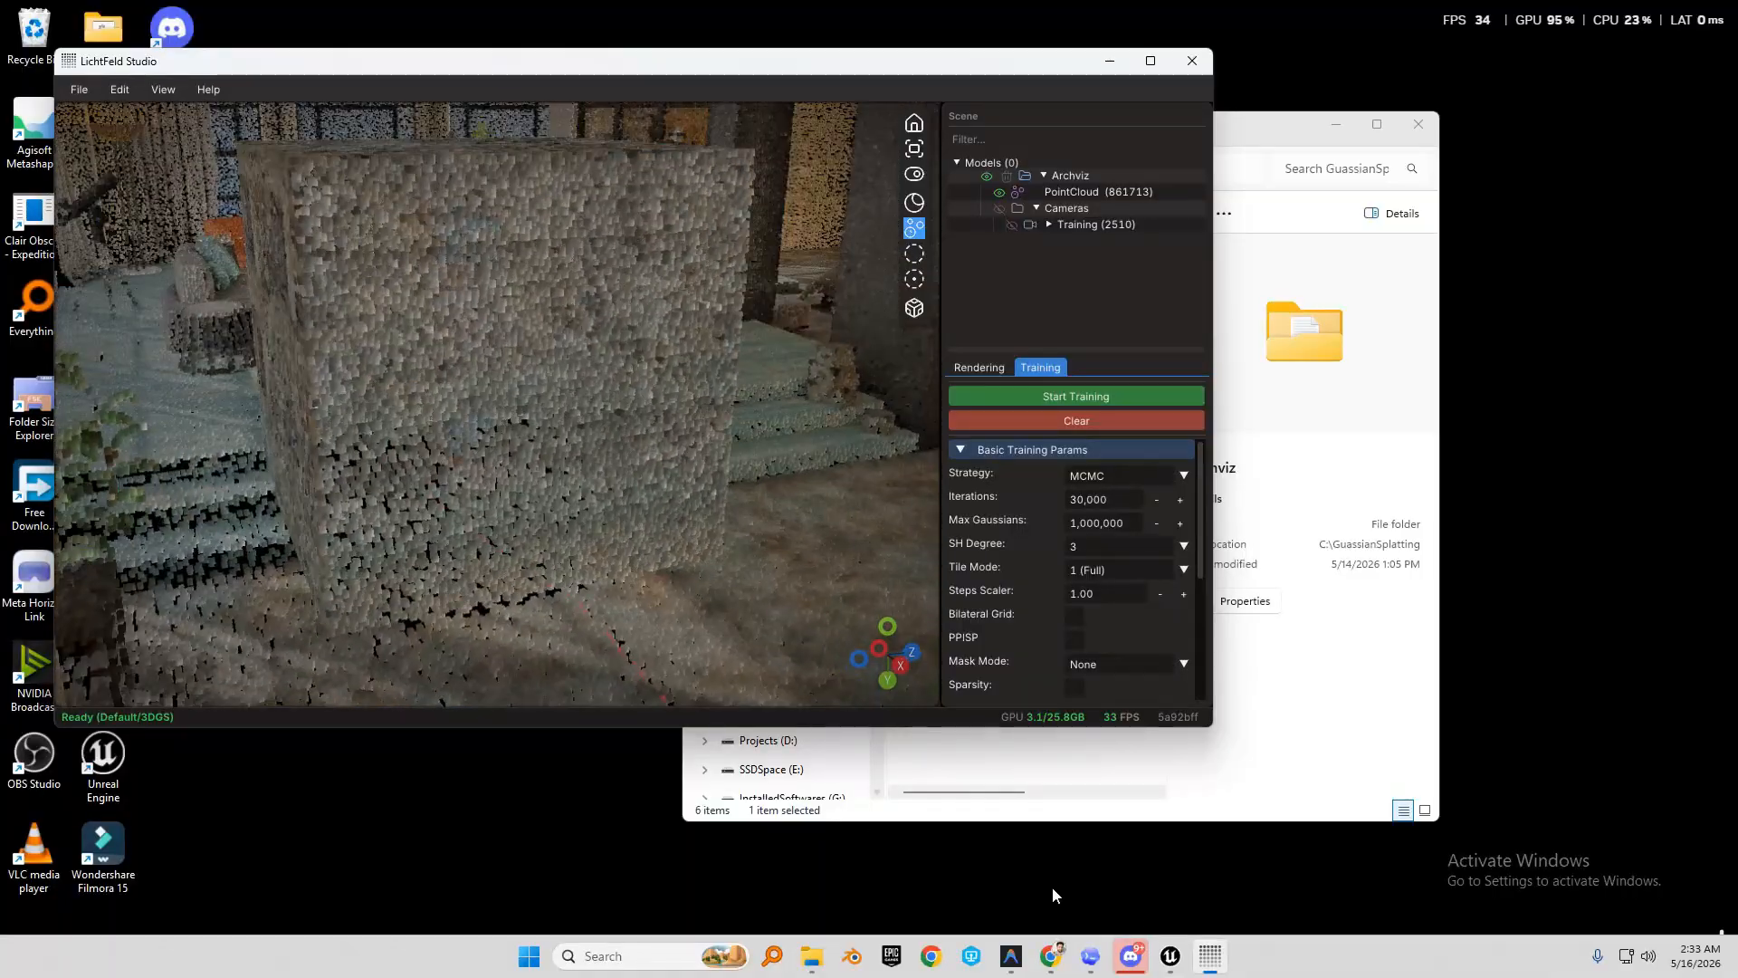
Switch to the Unreal editor, view the loft from farther back for comparison and return to LichtFeld Studio.
click(1169, 957)
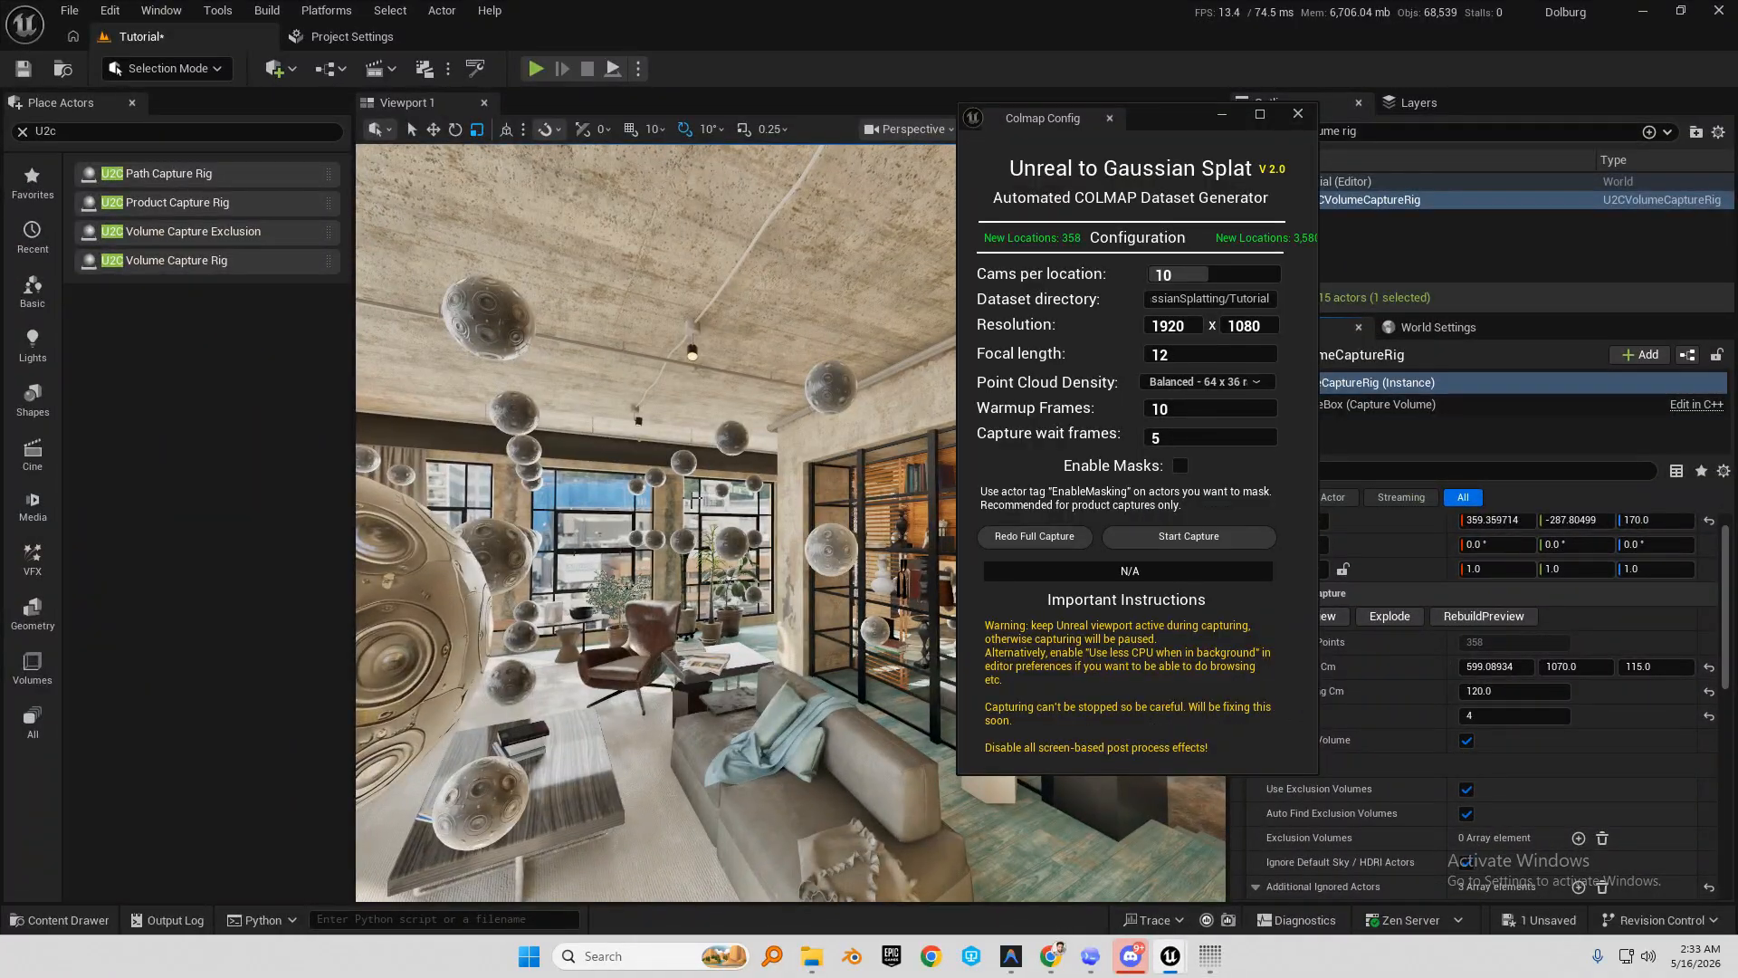
key(s)
right_drag(694, 498, 607, 545)
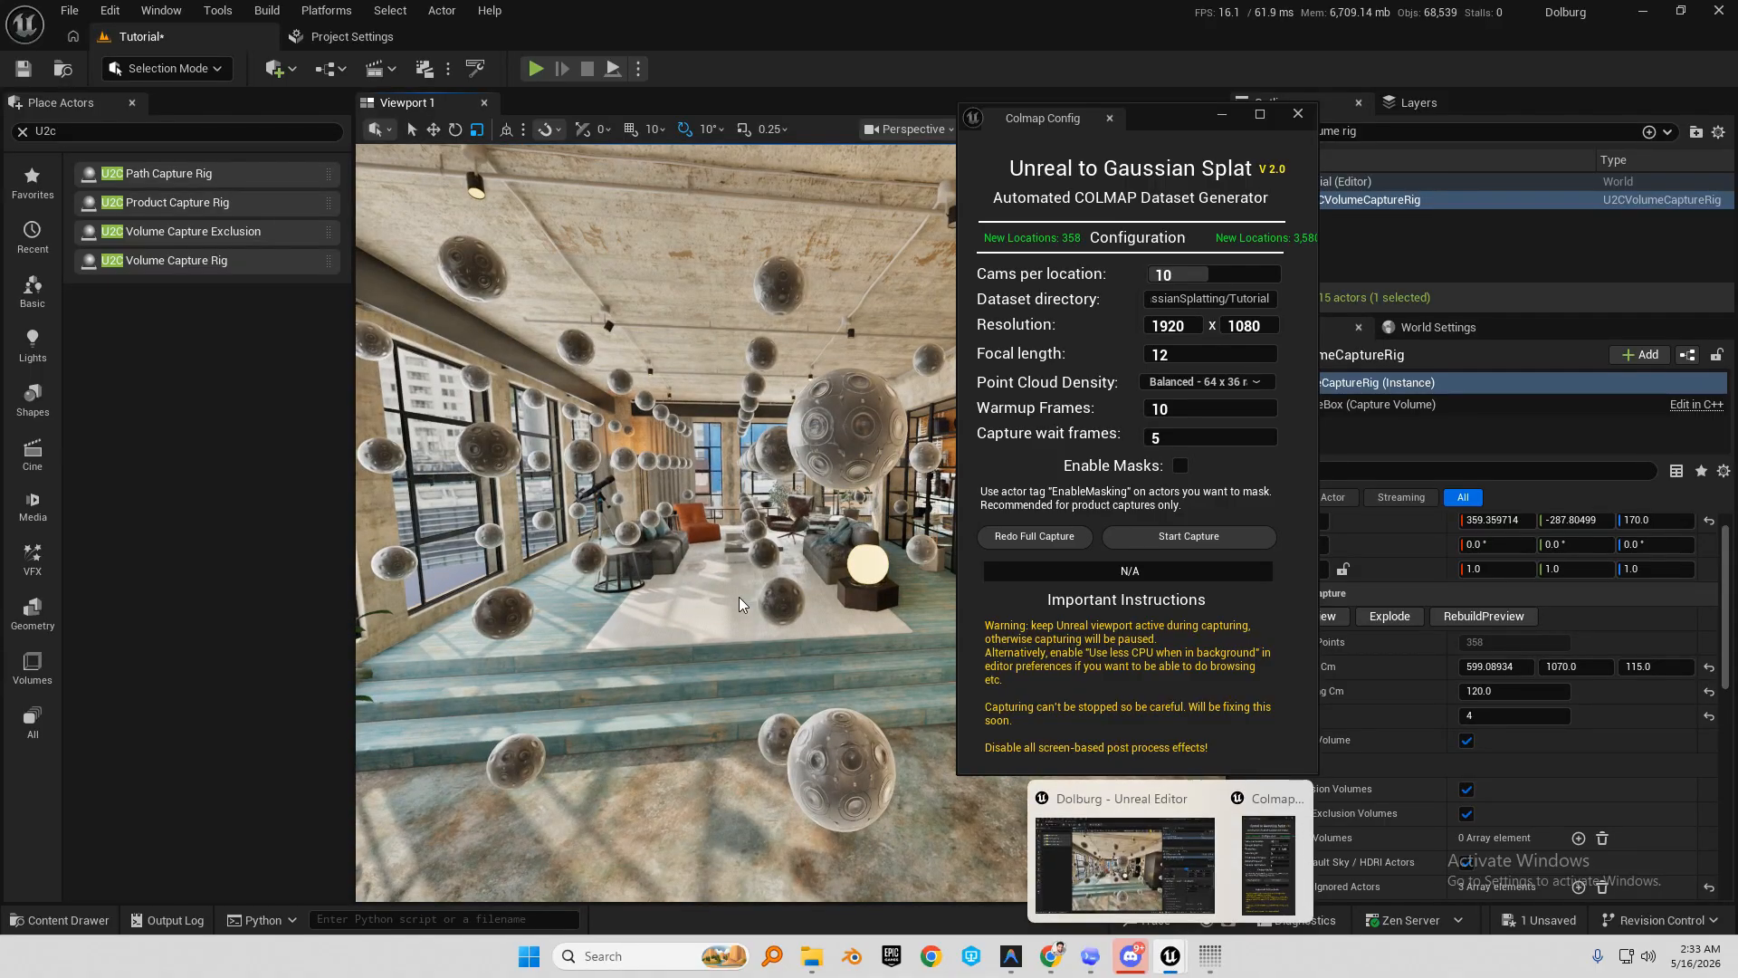
click(1210, 956)
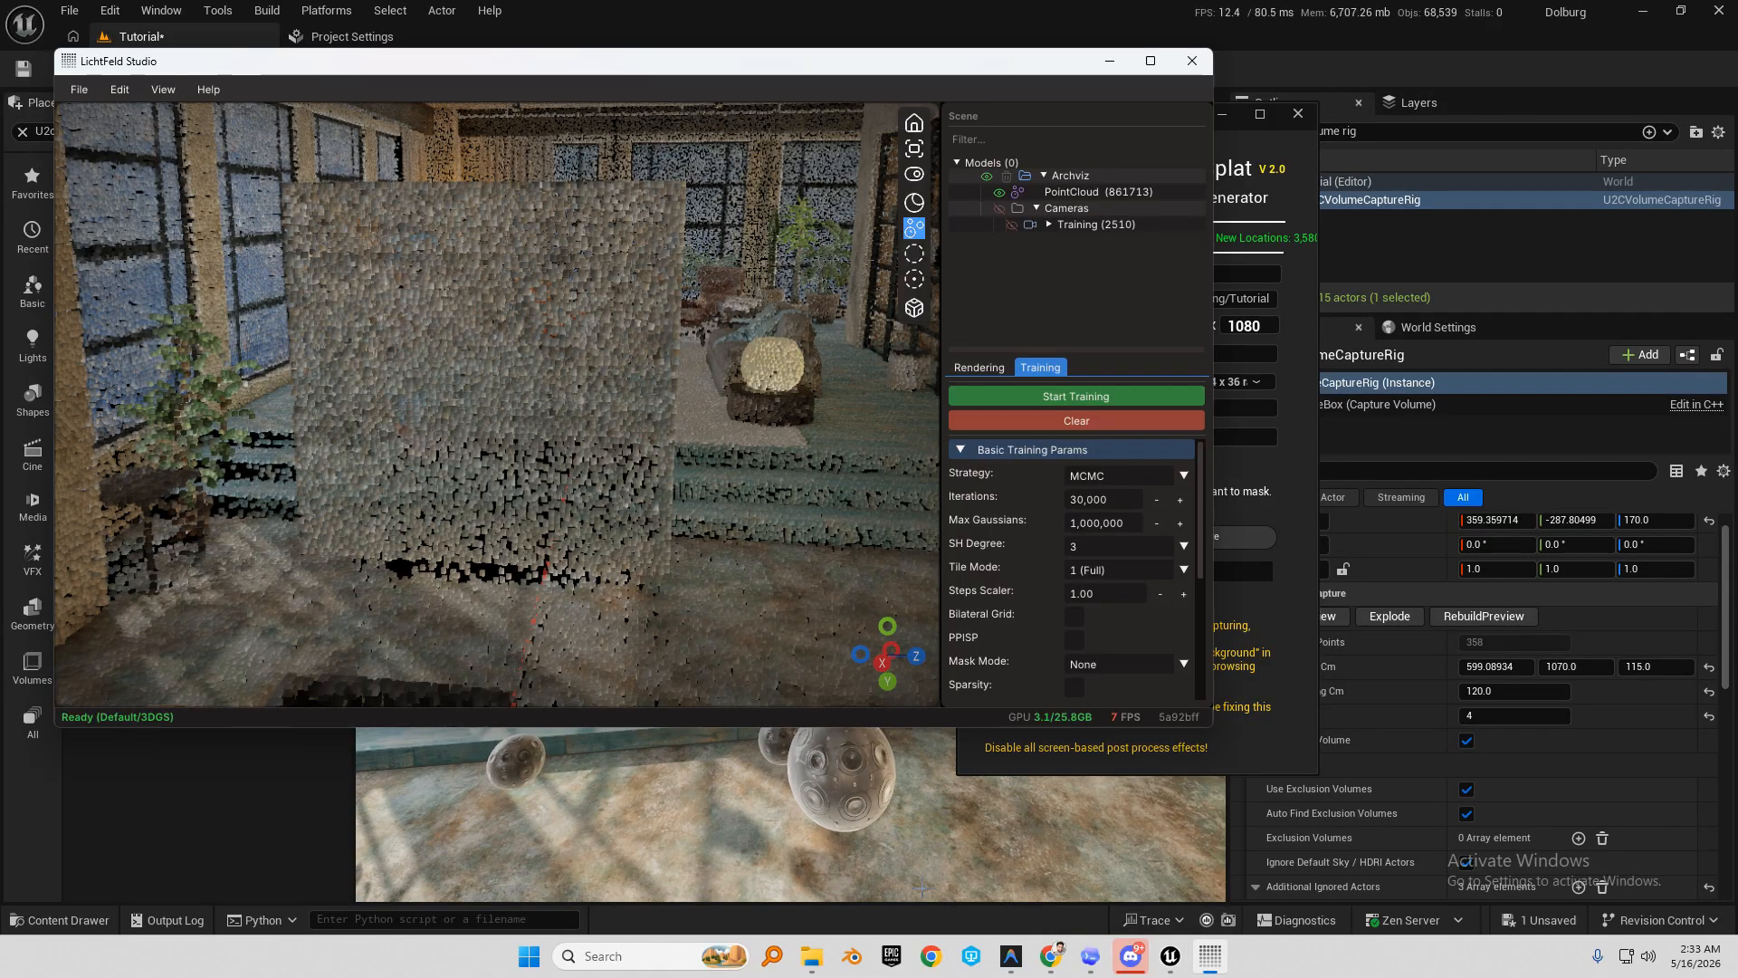
Switch to the browser, move through the Archviz Scene Unreal Engine splat in SuperSplat and minimize the browser.
click(1048, 956)
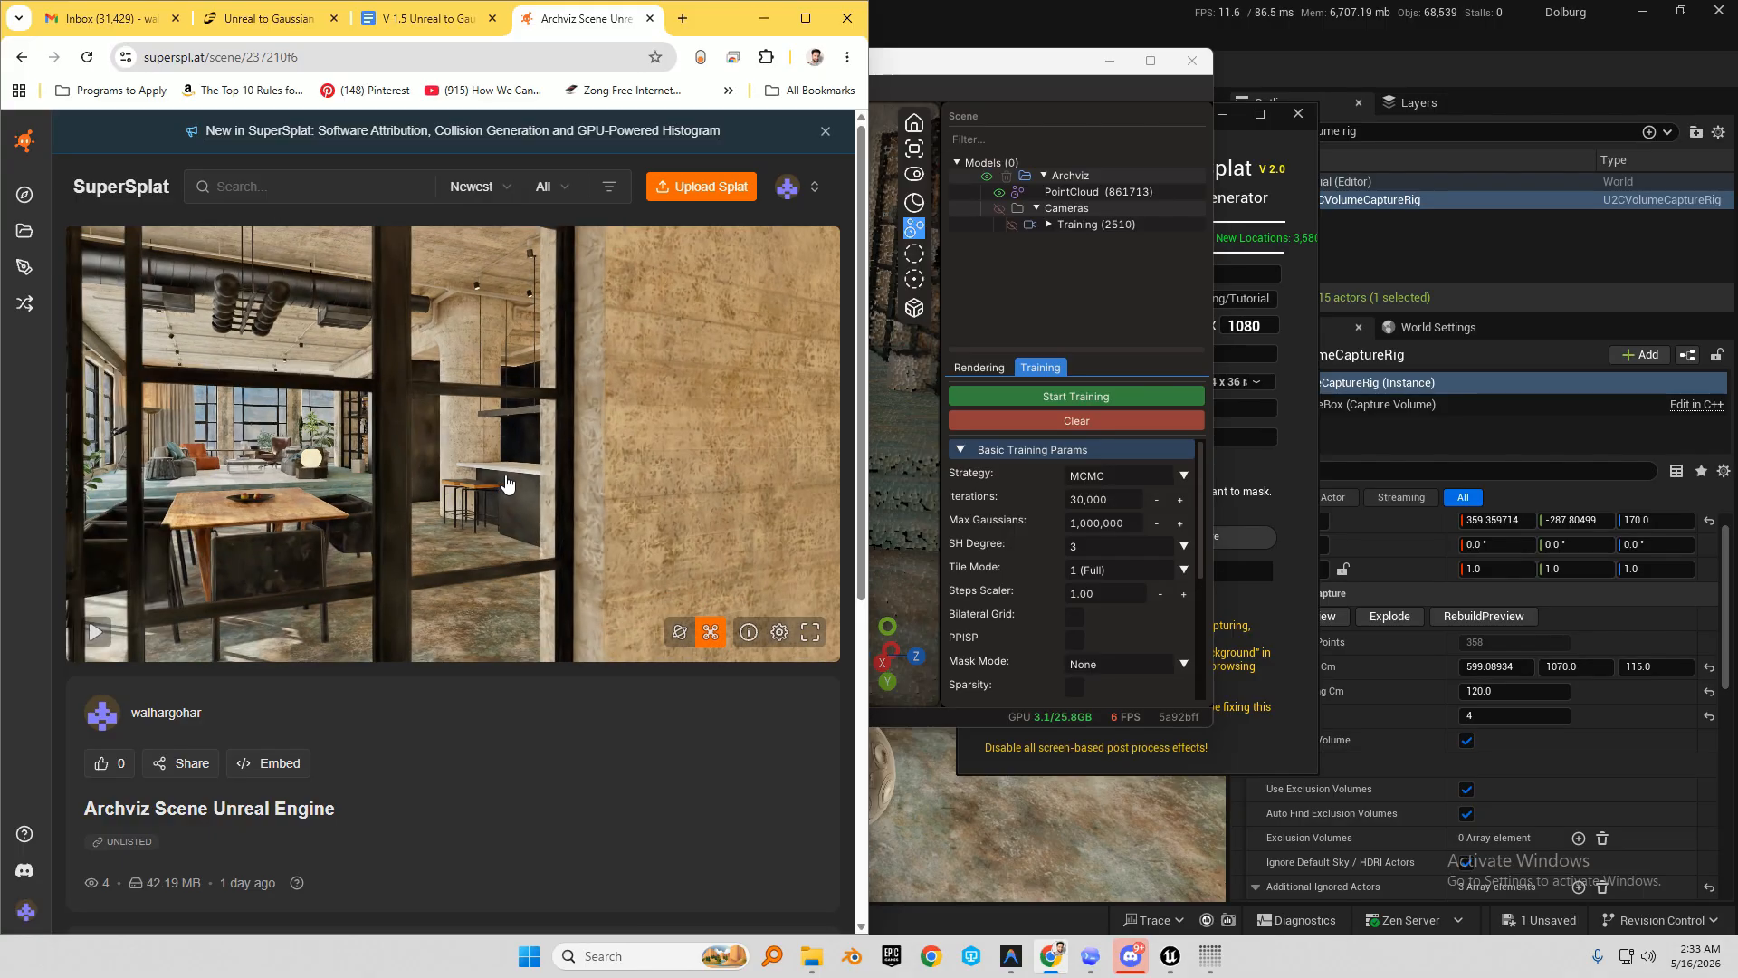
drag(384, 480, 582, 475)
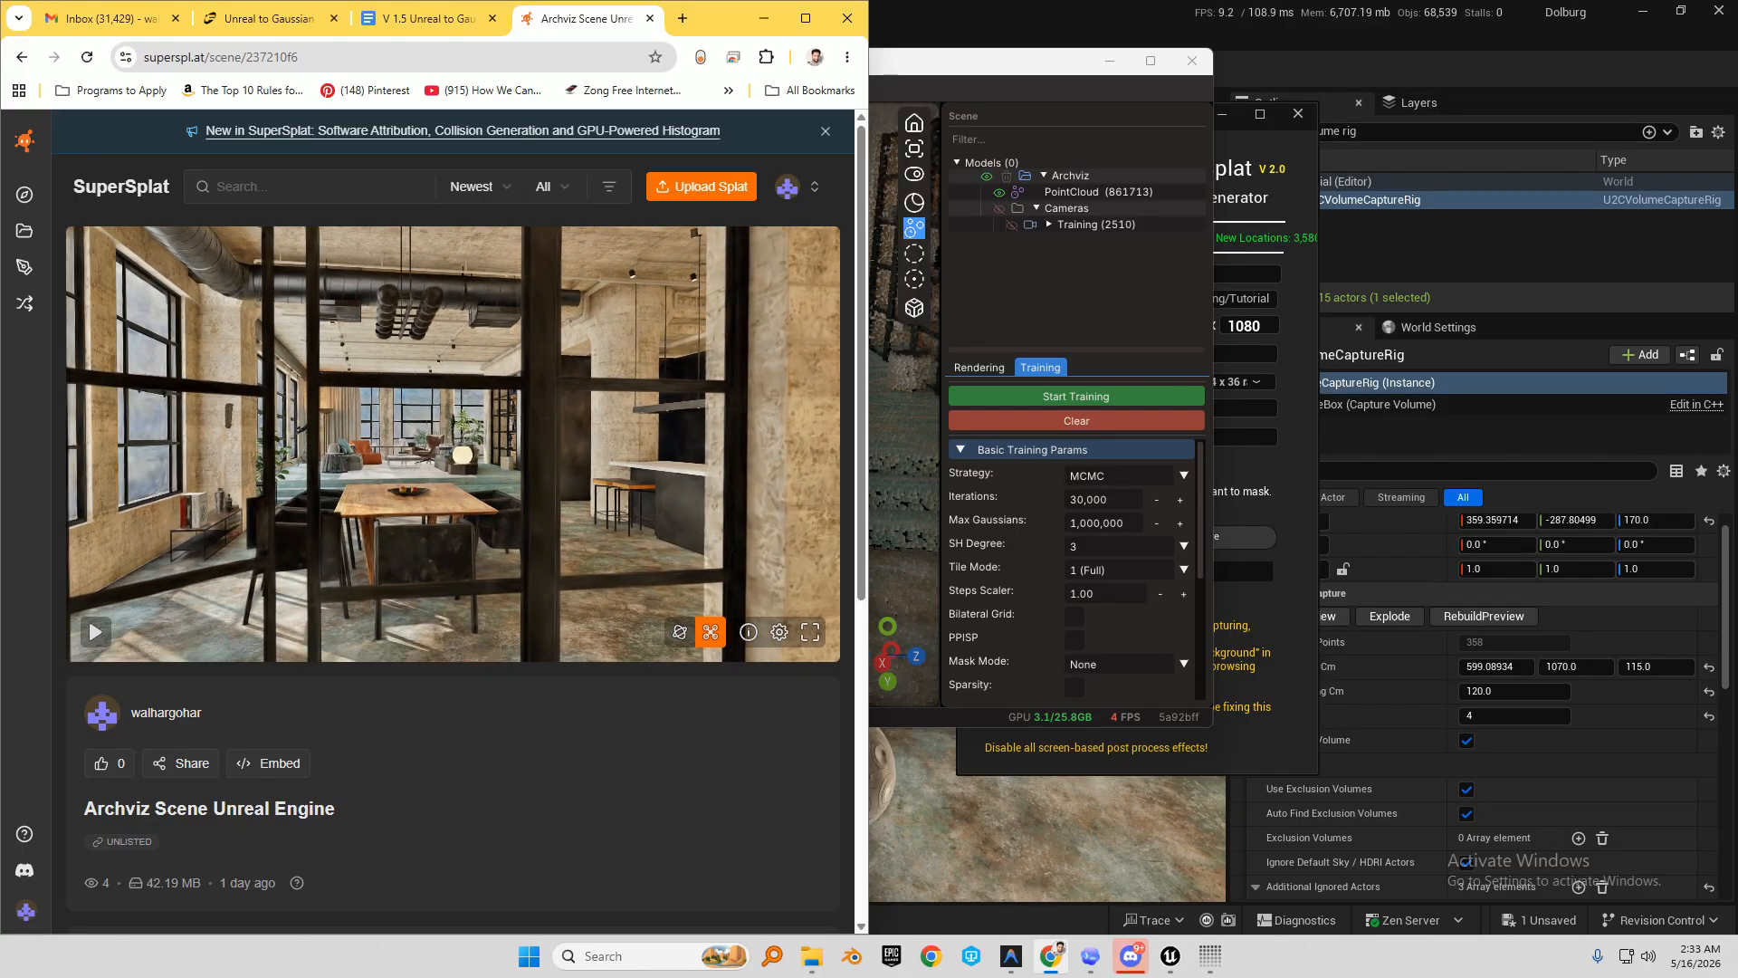
key(w)
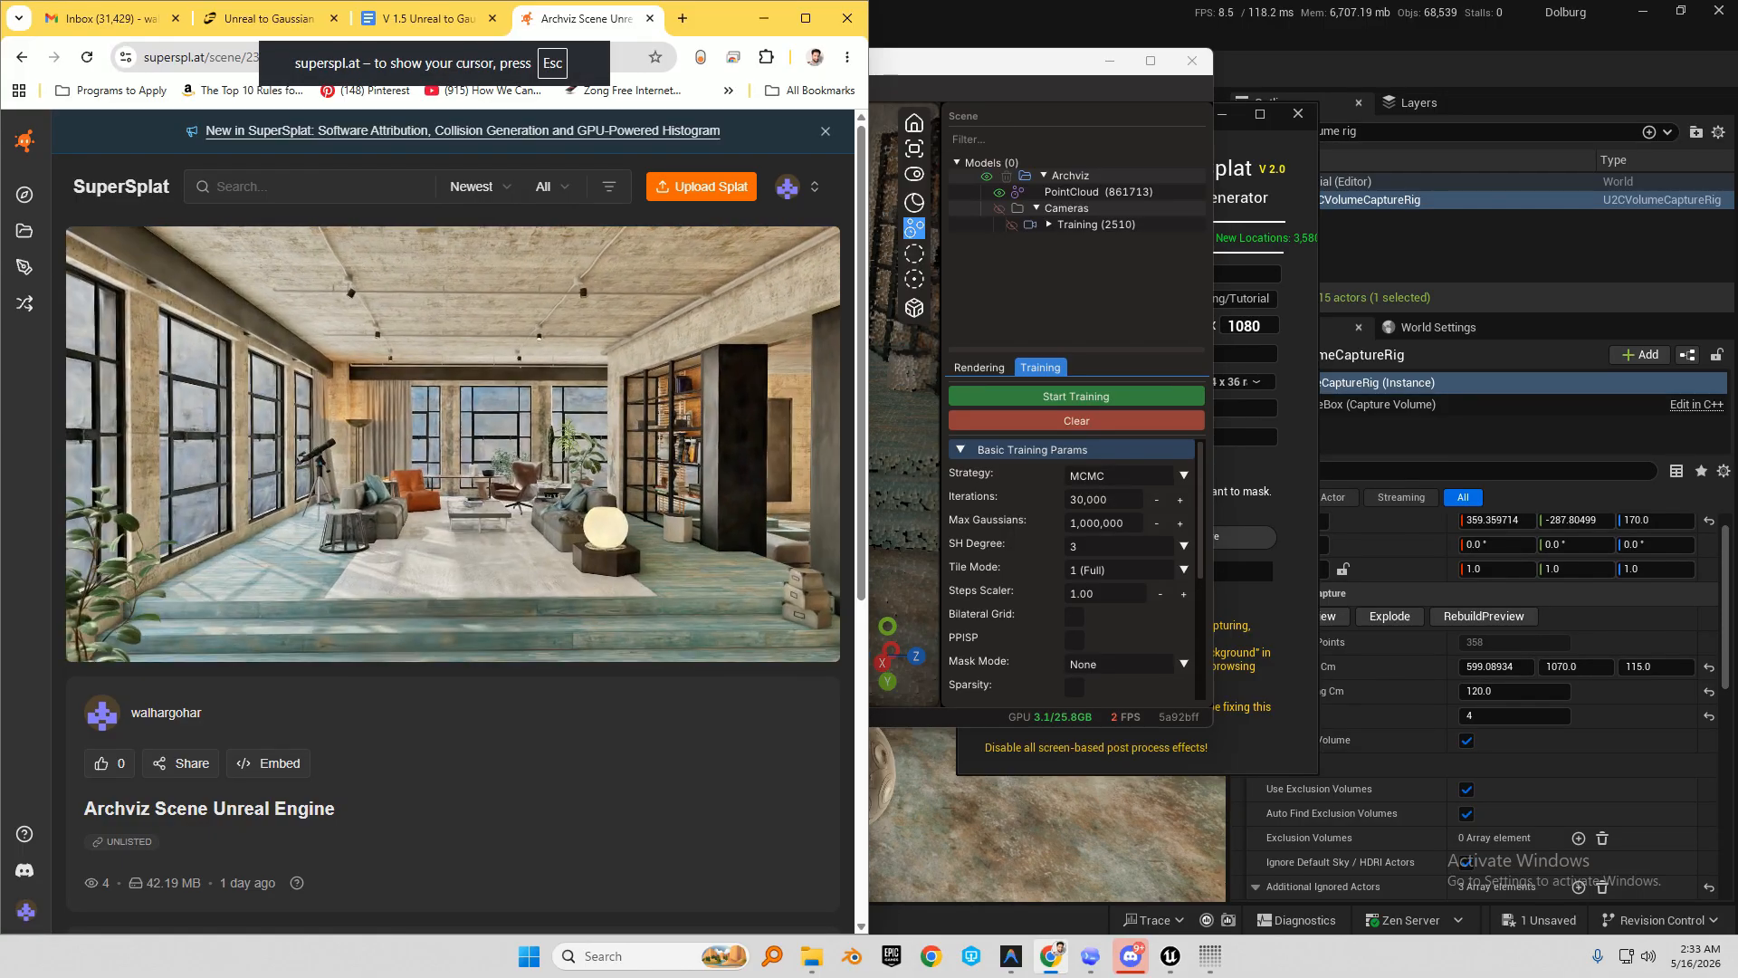
key(w)
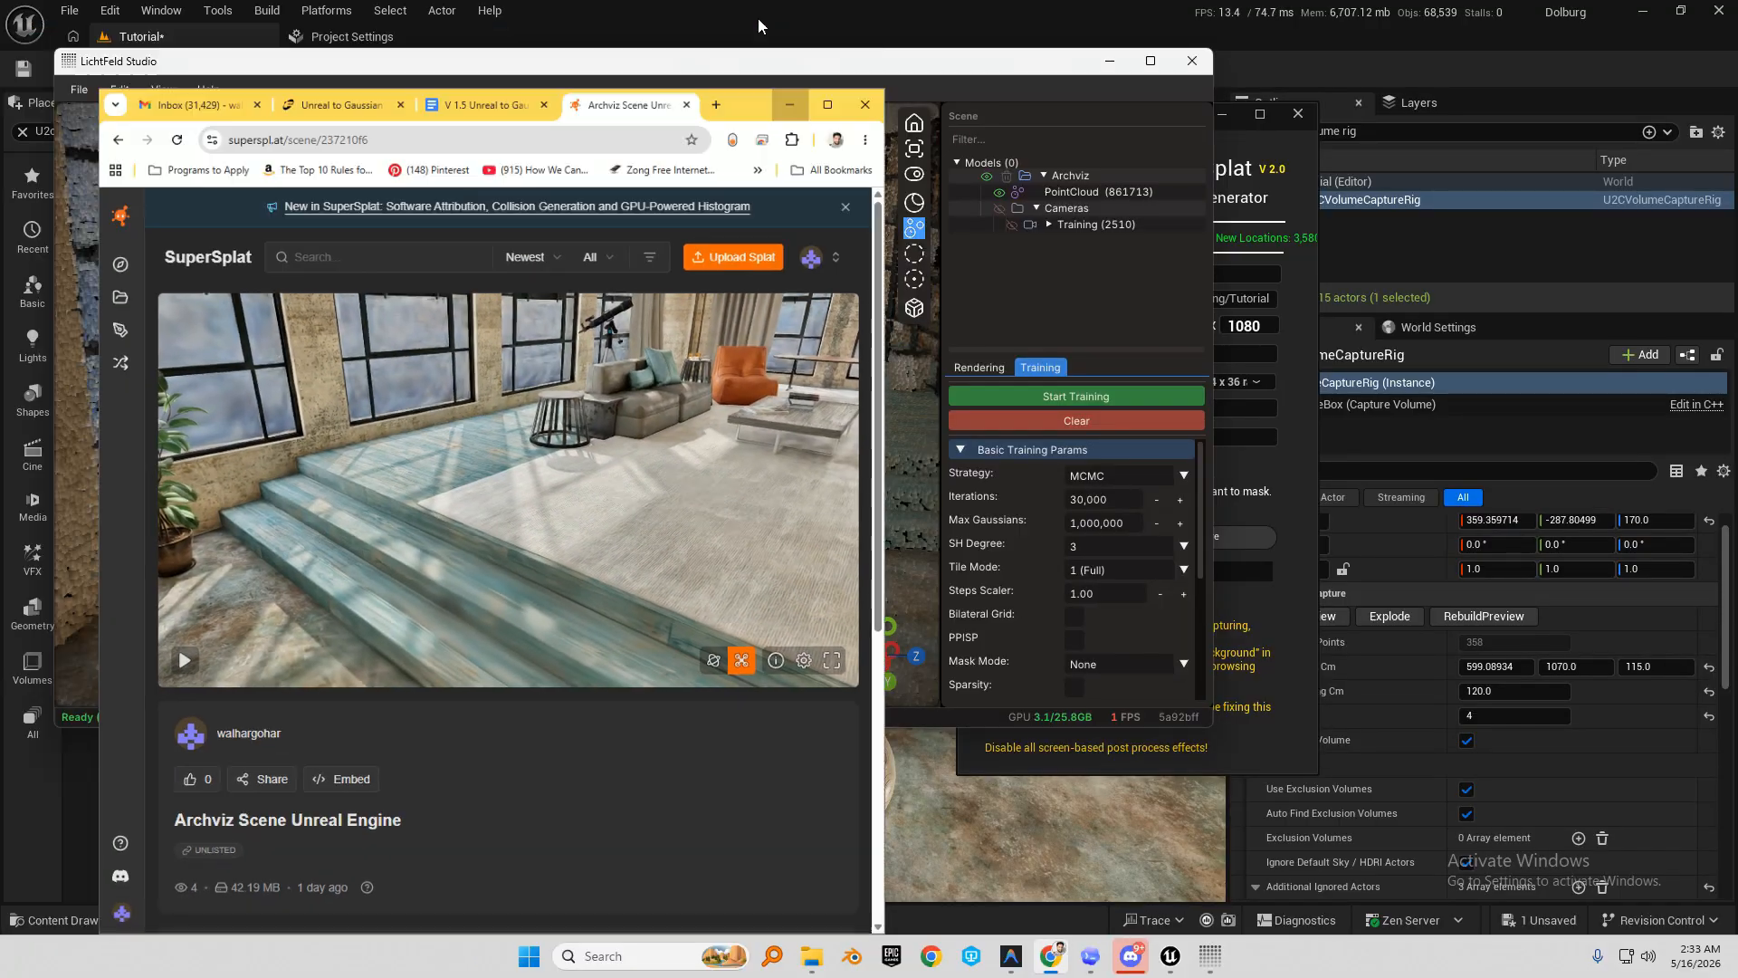
click(760, 18)
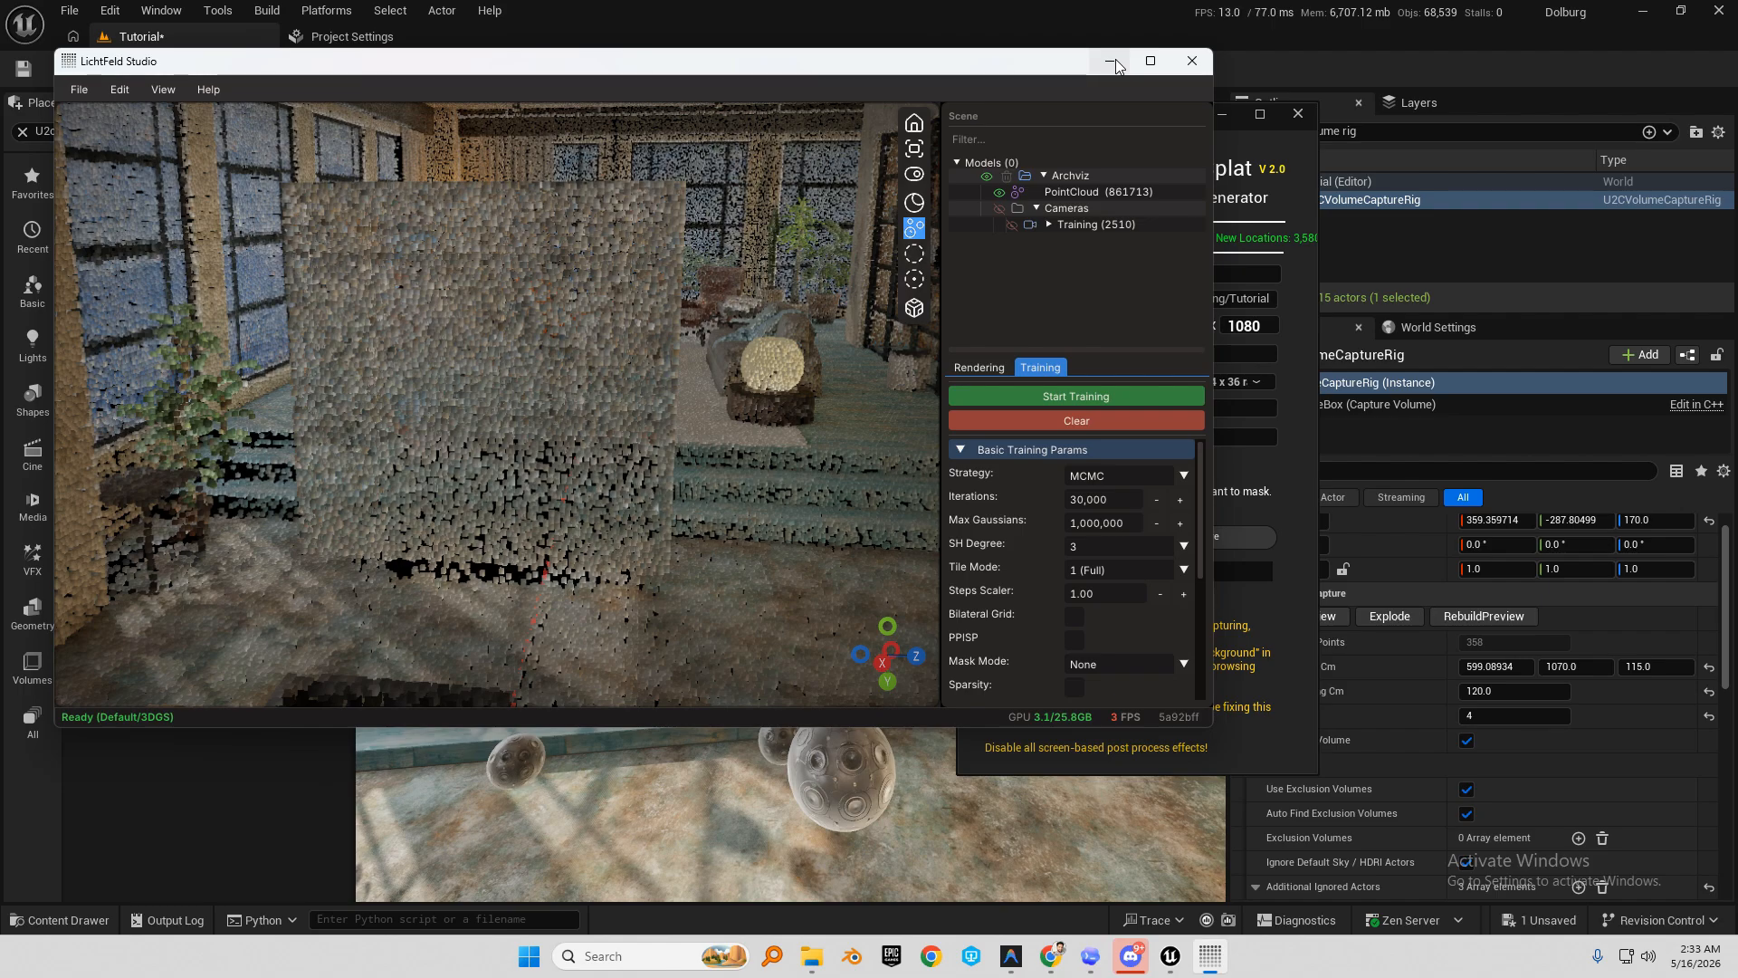
Minimize LichtFeld Studio and close the Colmap Config window over the Unreal viewport.
click(1110, 61)
right_drag(656, 524, 543, 523)
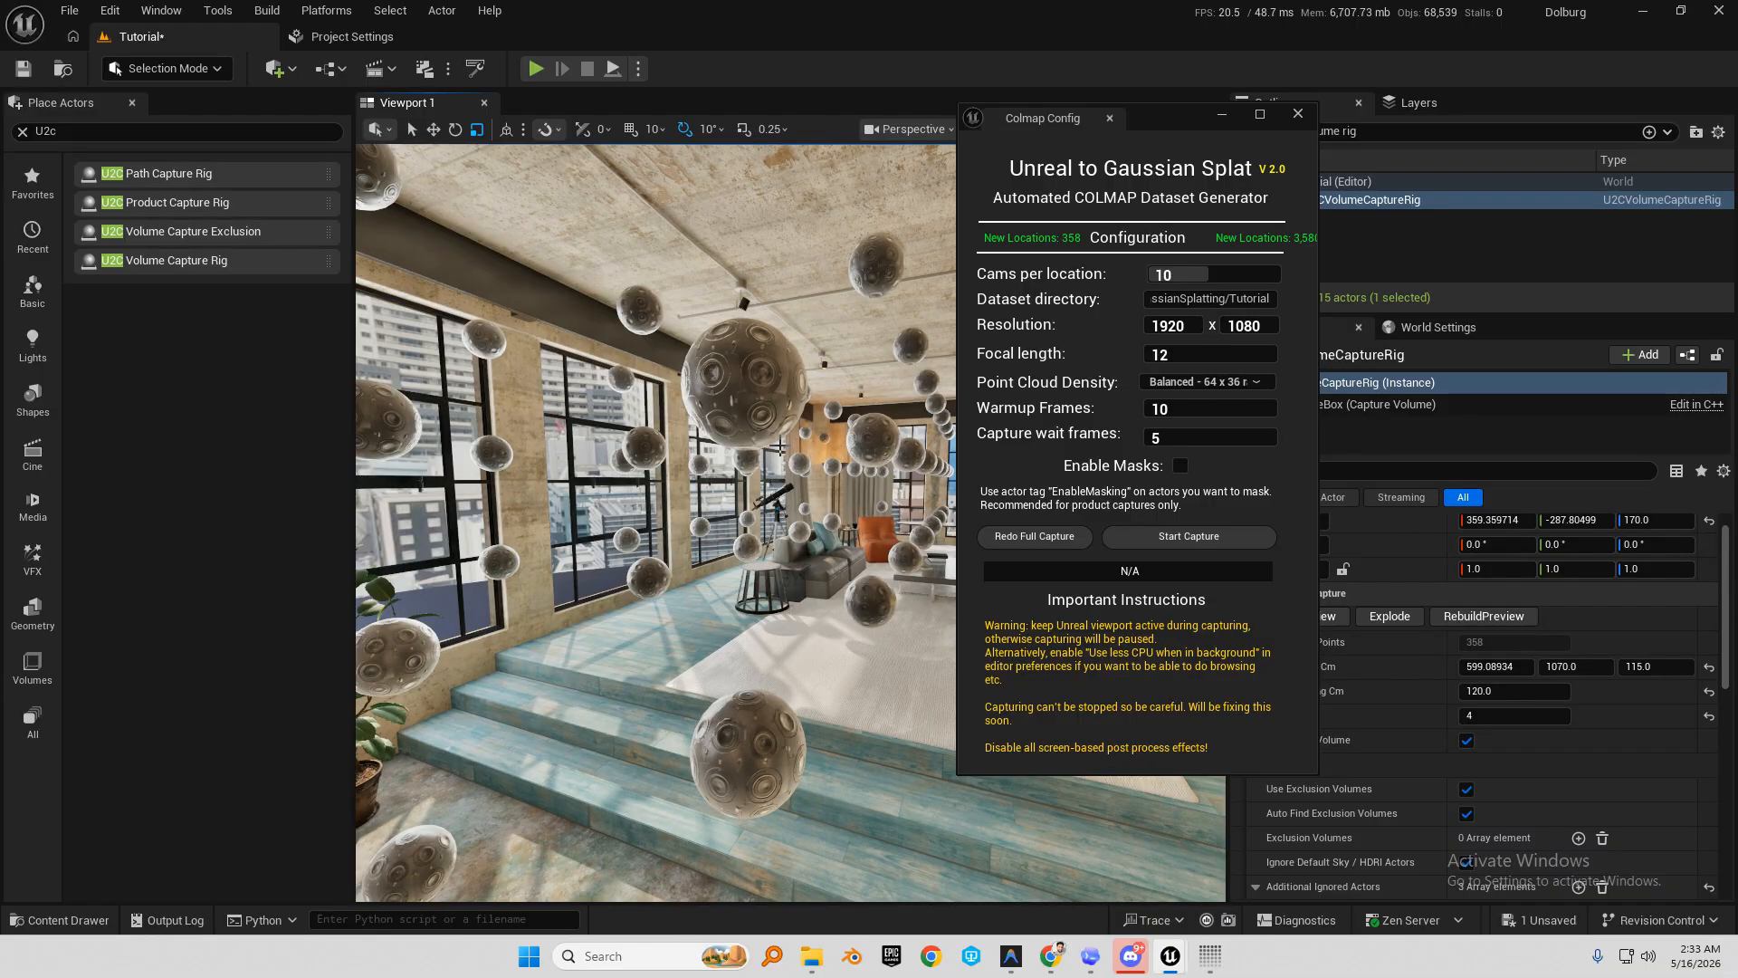
mouse_move(703, 526)
right_down()
mouse_move(725, 534)
mouse_move(711, 580)
mouse_move(705, 516)
right_up()
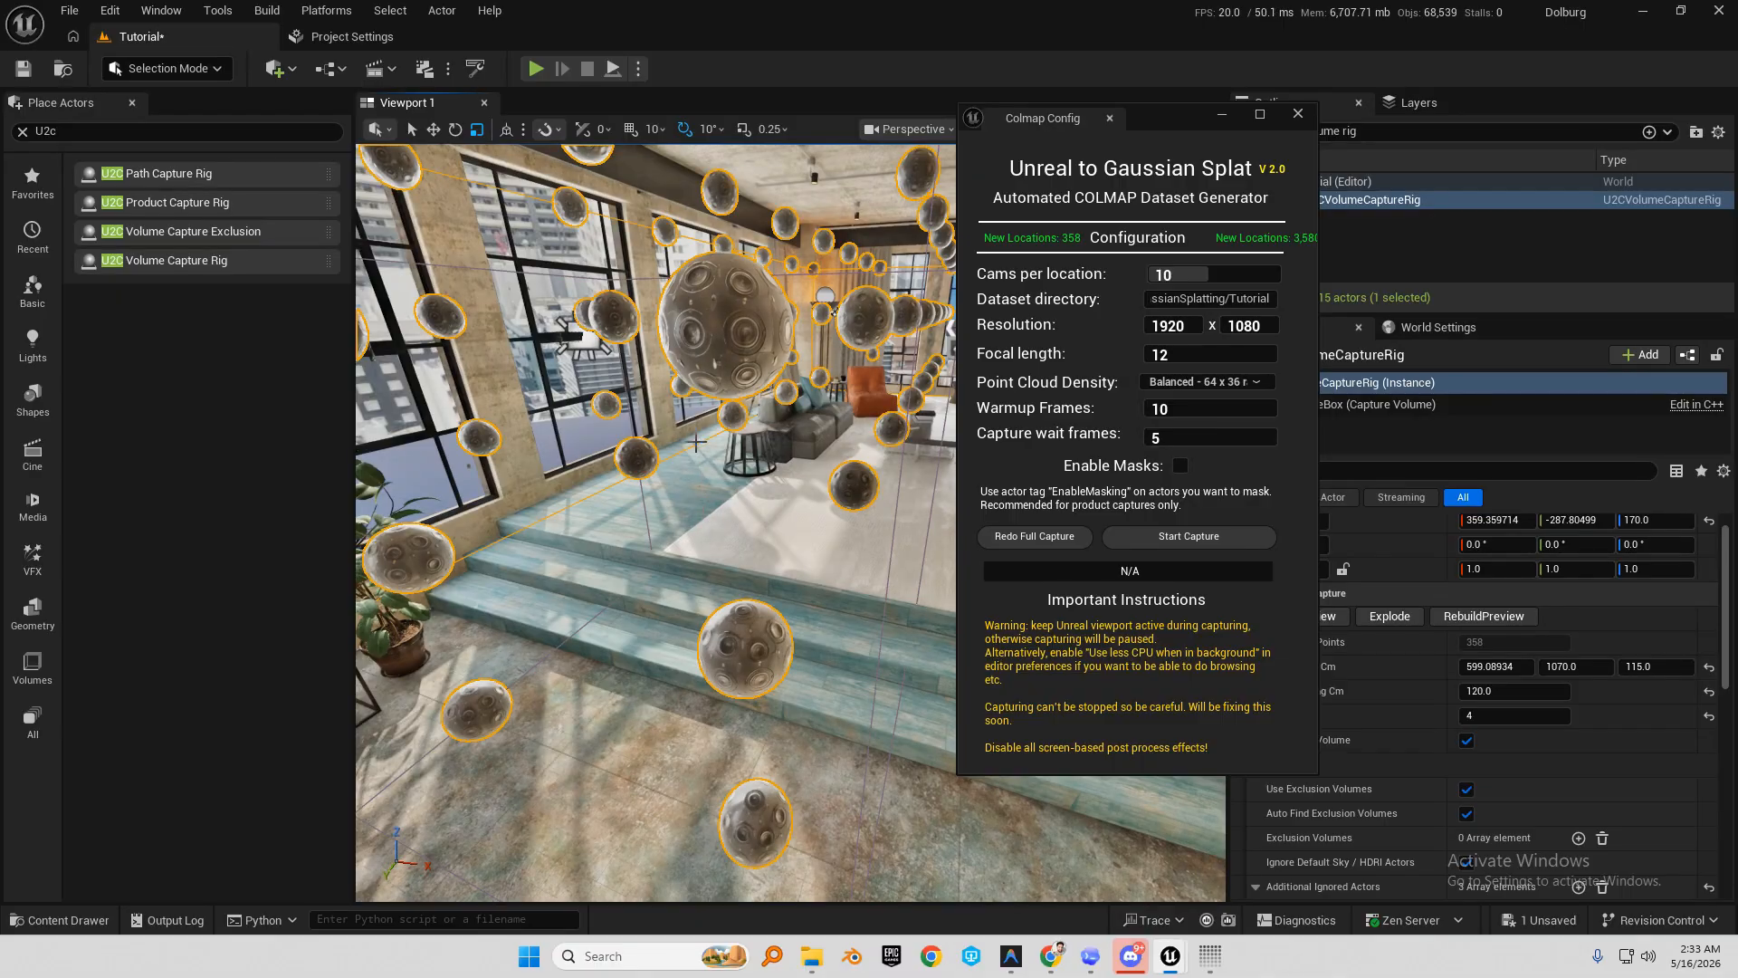
click(1298, 116)
Examine the loft's collision geometry around the capture spheres in the Visibility Collision view mode and return the viewport to Lit.
click(996, 129)
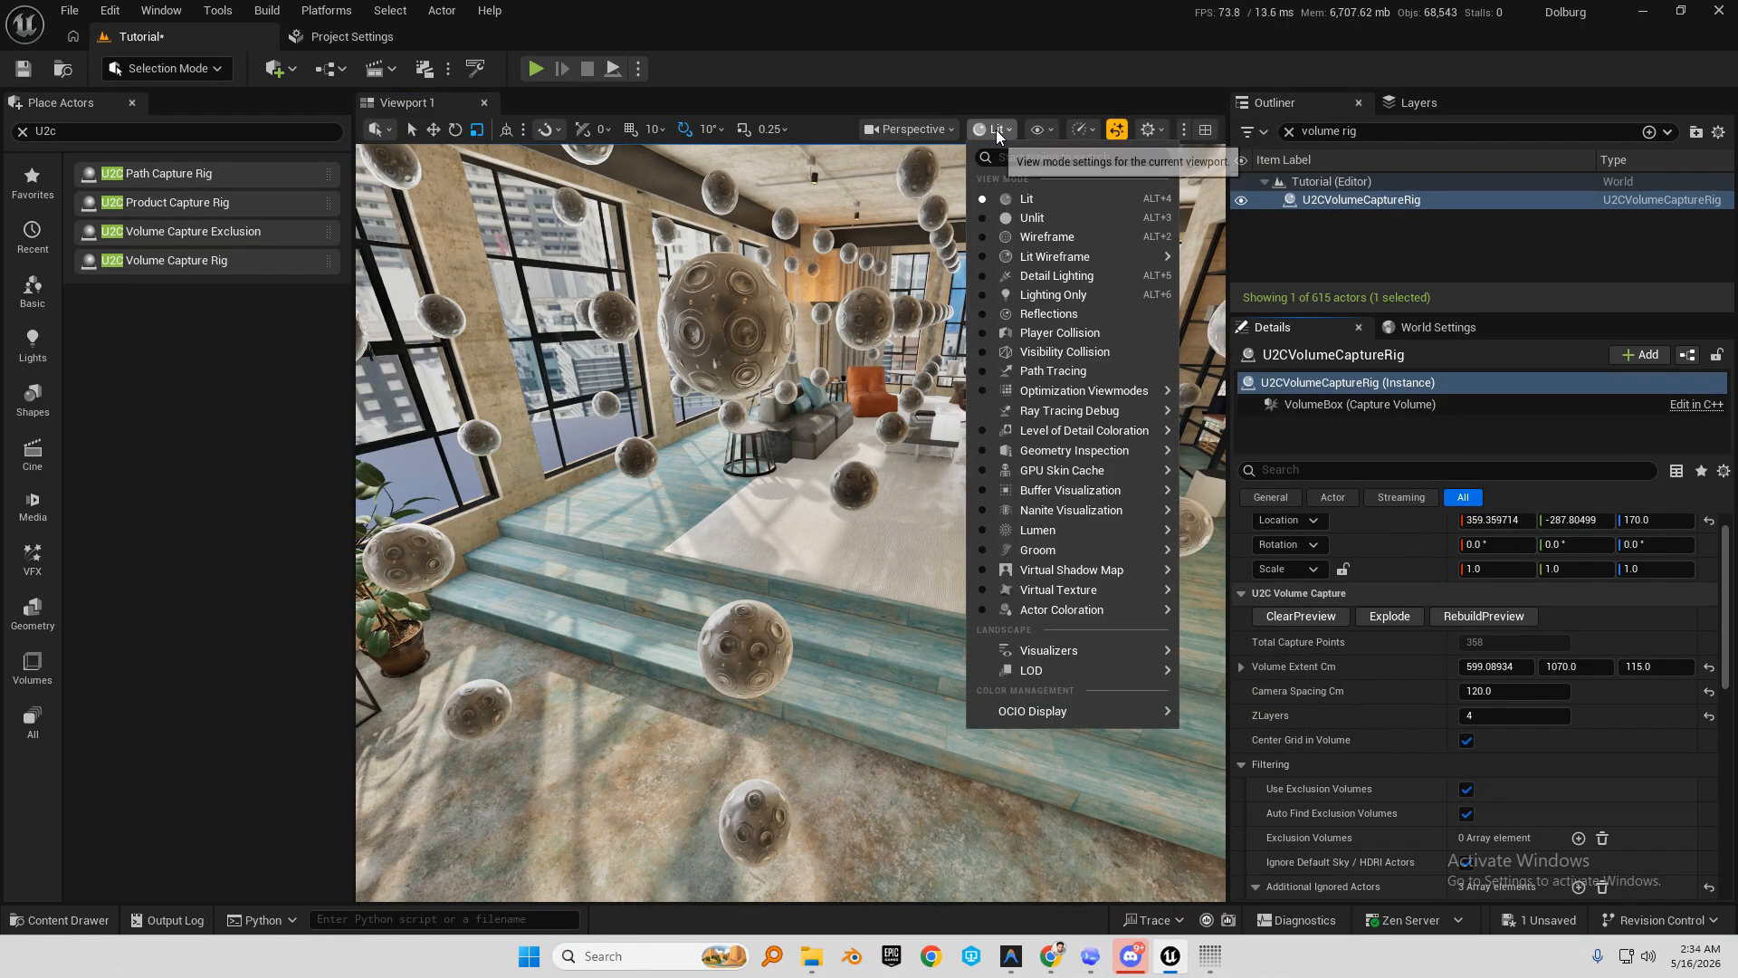
click(1061, 358)
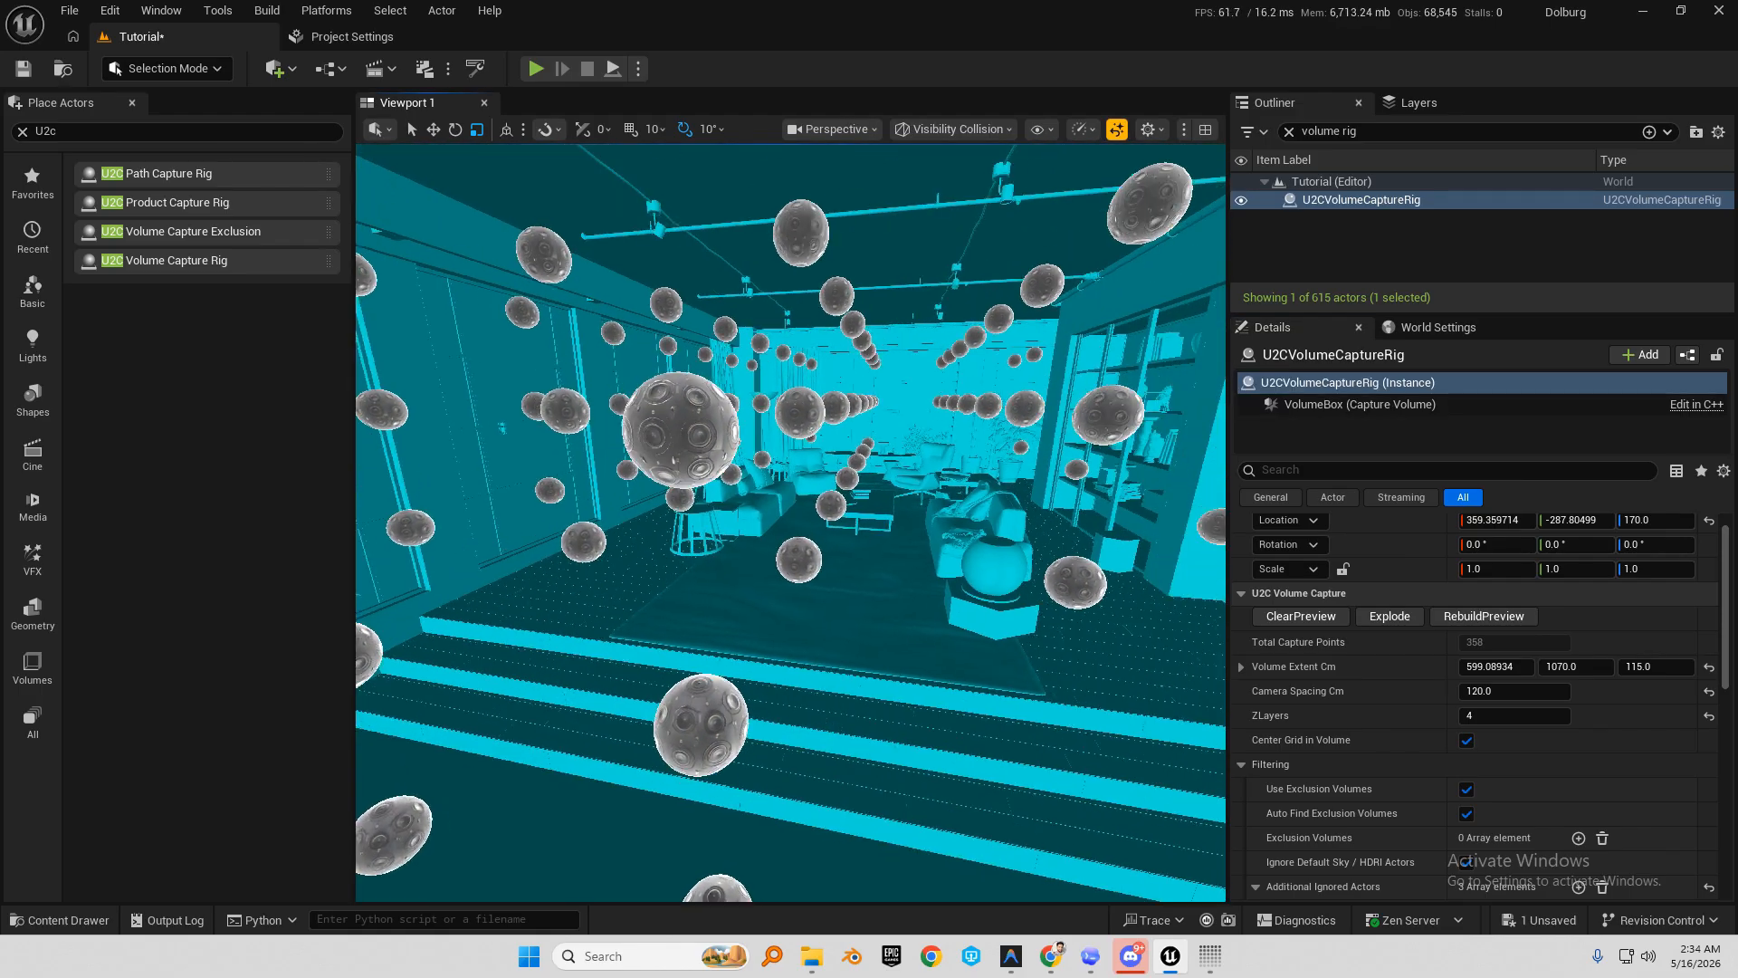
key(s)
right_drag(791, 522, 725, 544)
key(w)
mouse_move(768, 613)
right_down()
mouse_move(768, 716)
mouse_move(738, 615)
mouse_move(767, 614)
right_up()
key(g)
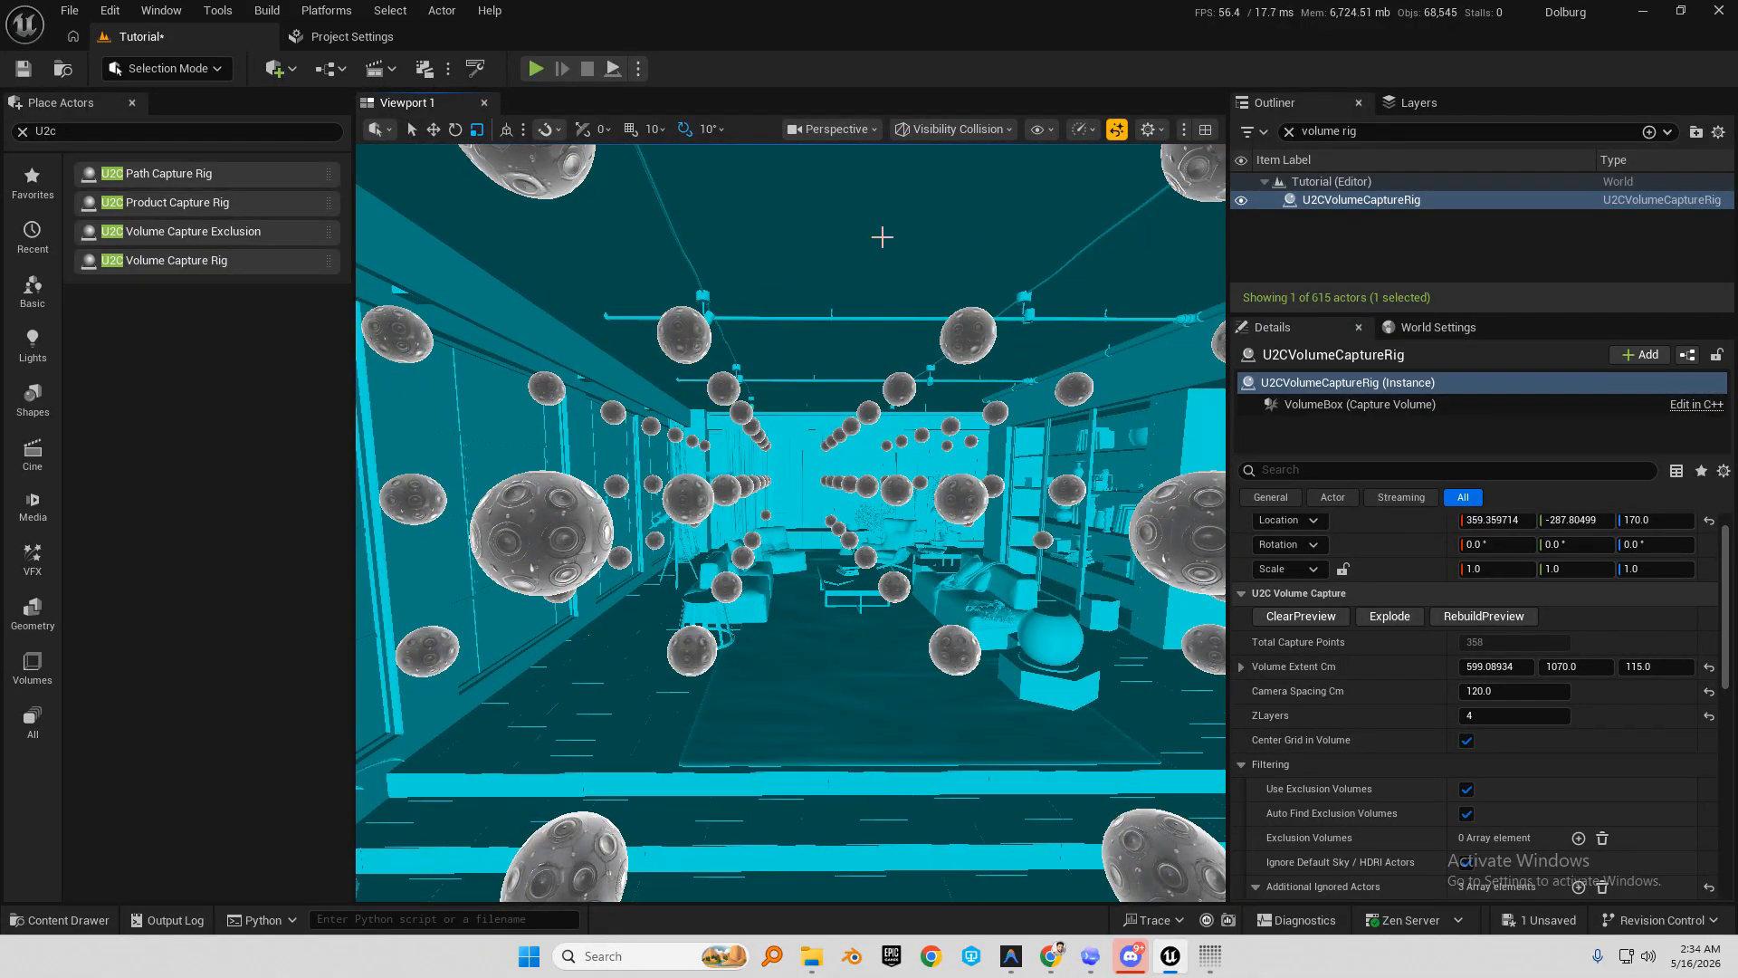
click(943, 129)
click(949, 197)
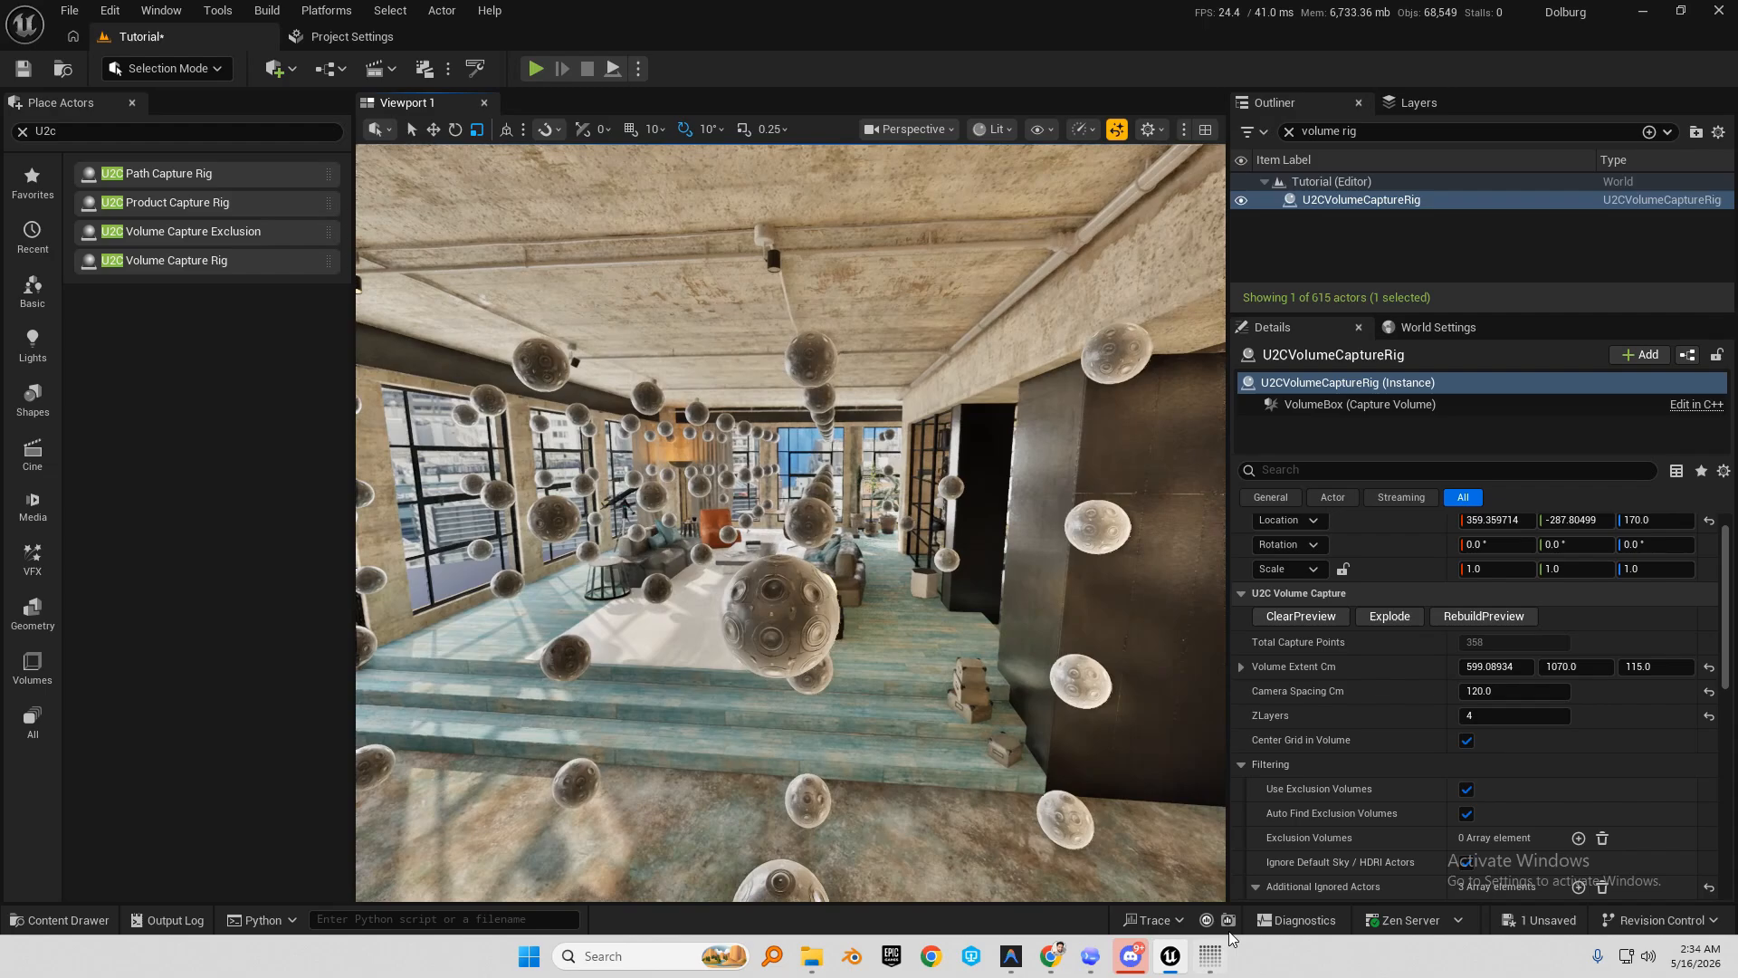
Go back to LichtFeld Studio and inspect the large block in the point cloud beside the steps.
click(1210, 956)
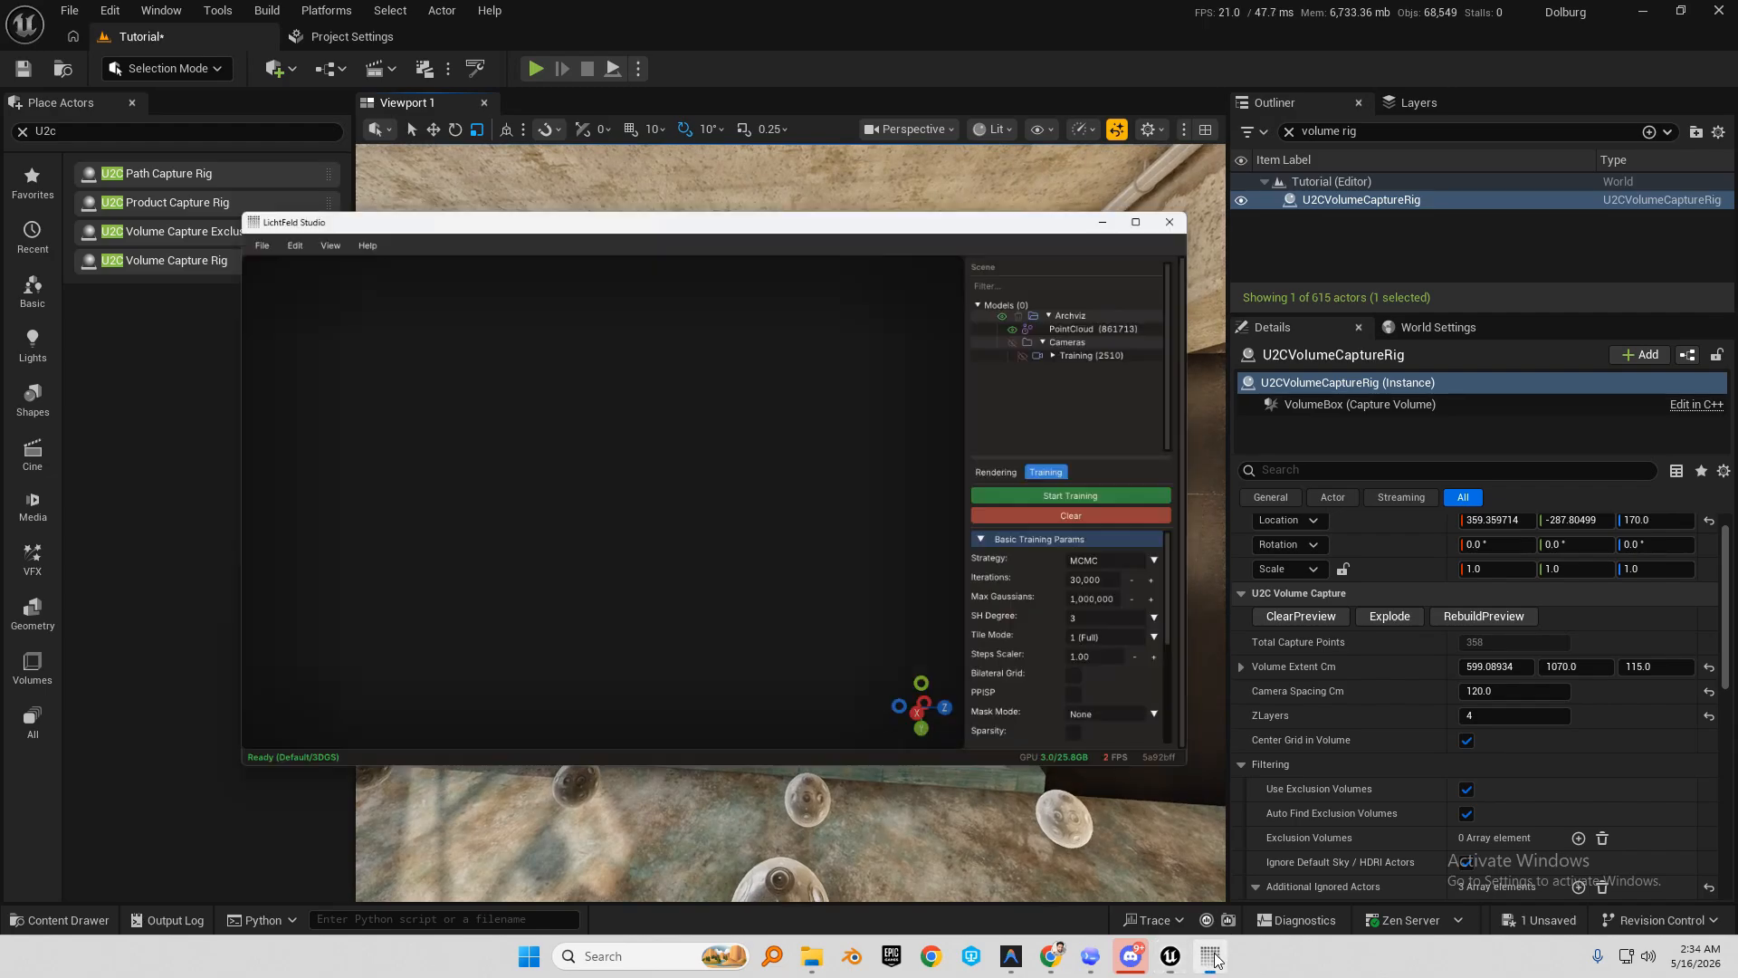
drag(624, 453, 738, 448)
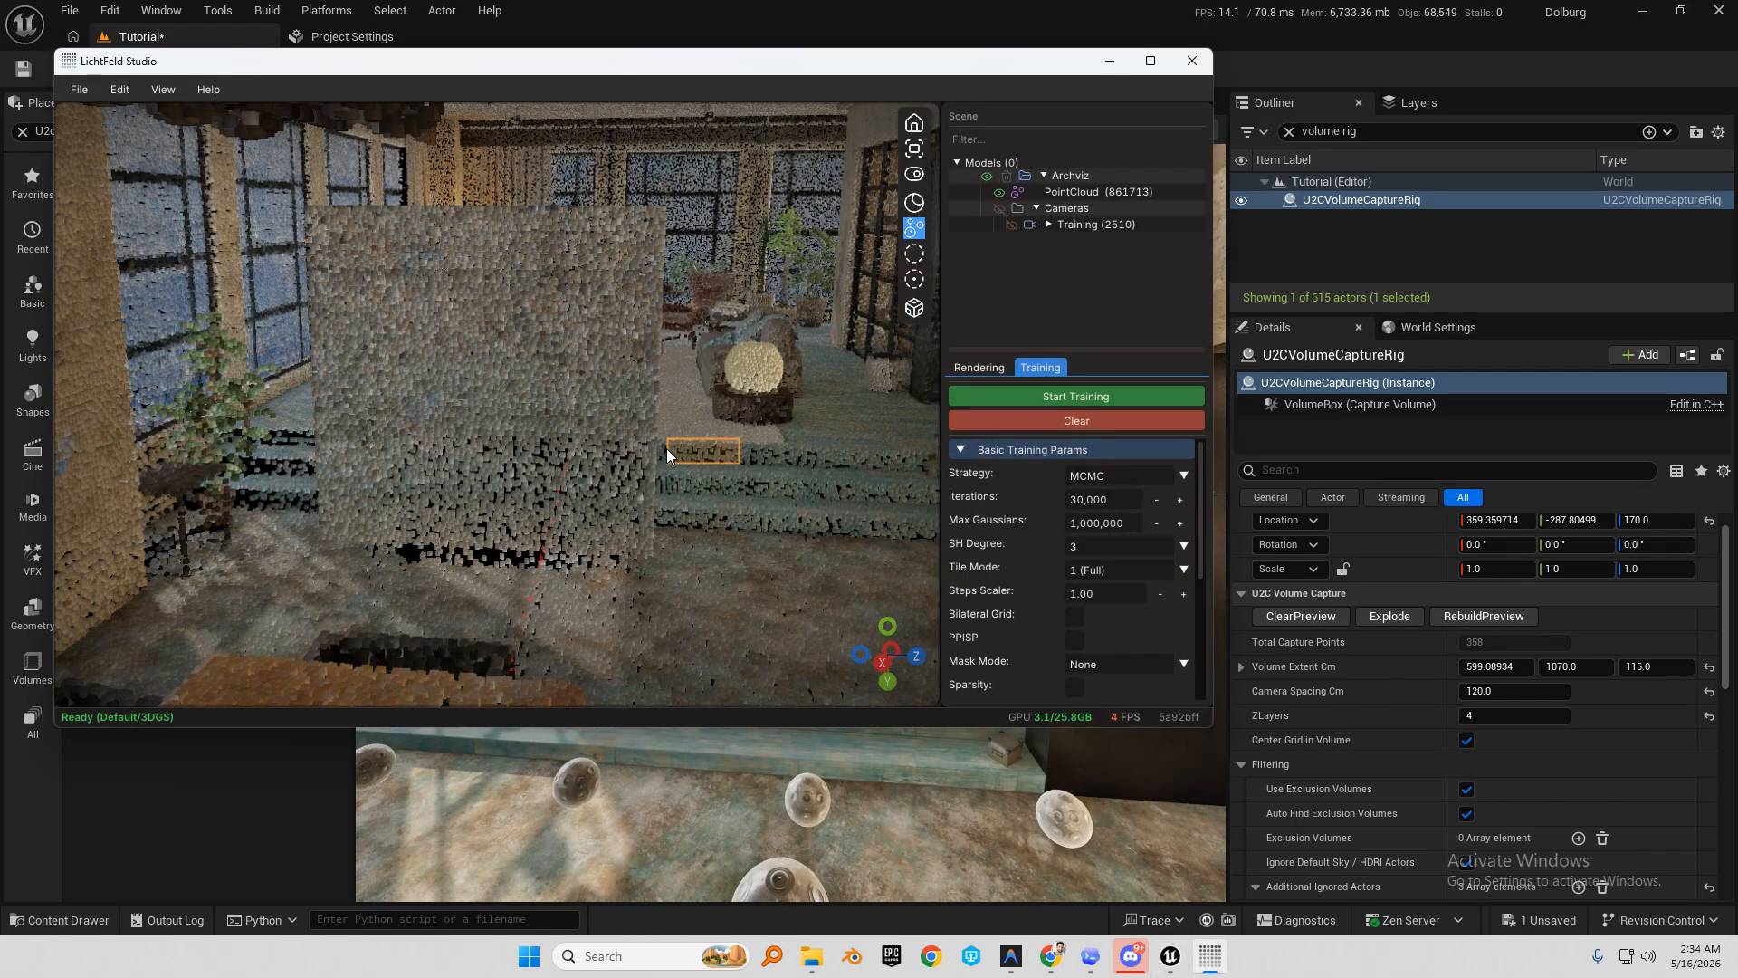
middle_drag(715, 403, 475, 362)
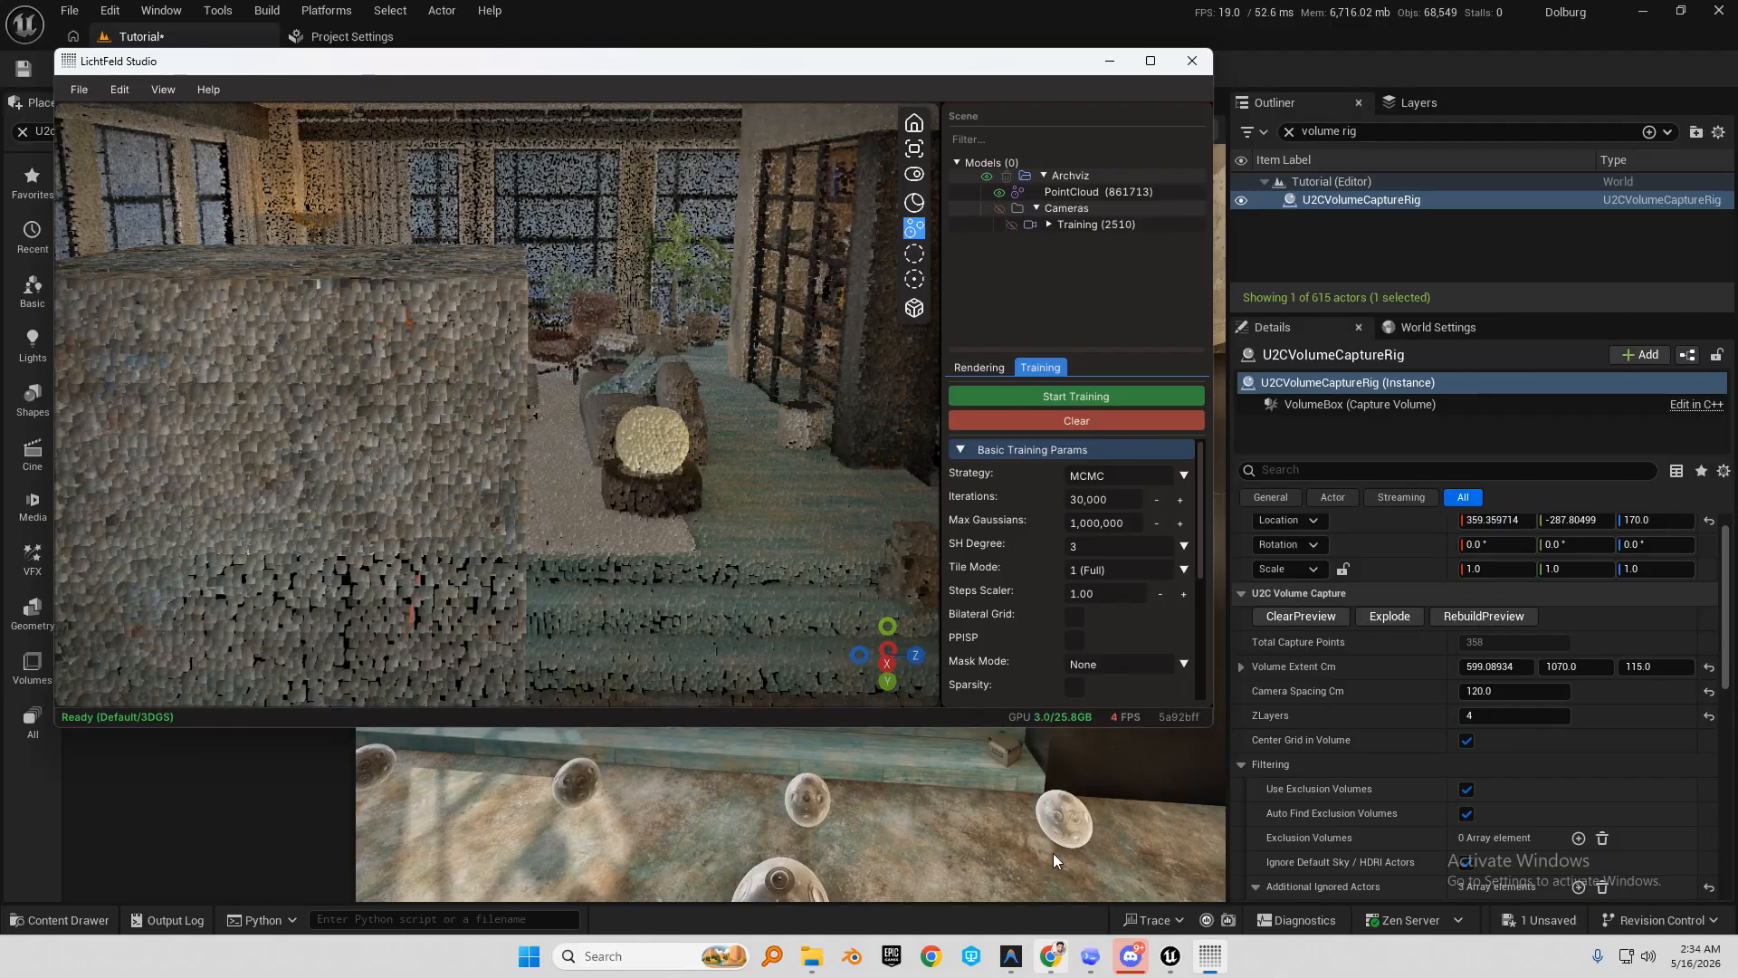
Switch to the browser, maximize its window and show the Archviz splat in full screen.
click(1052, 962)
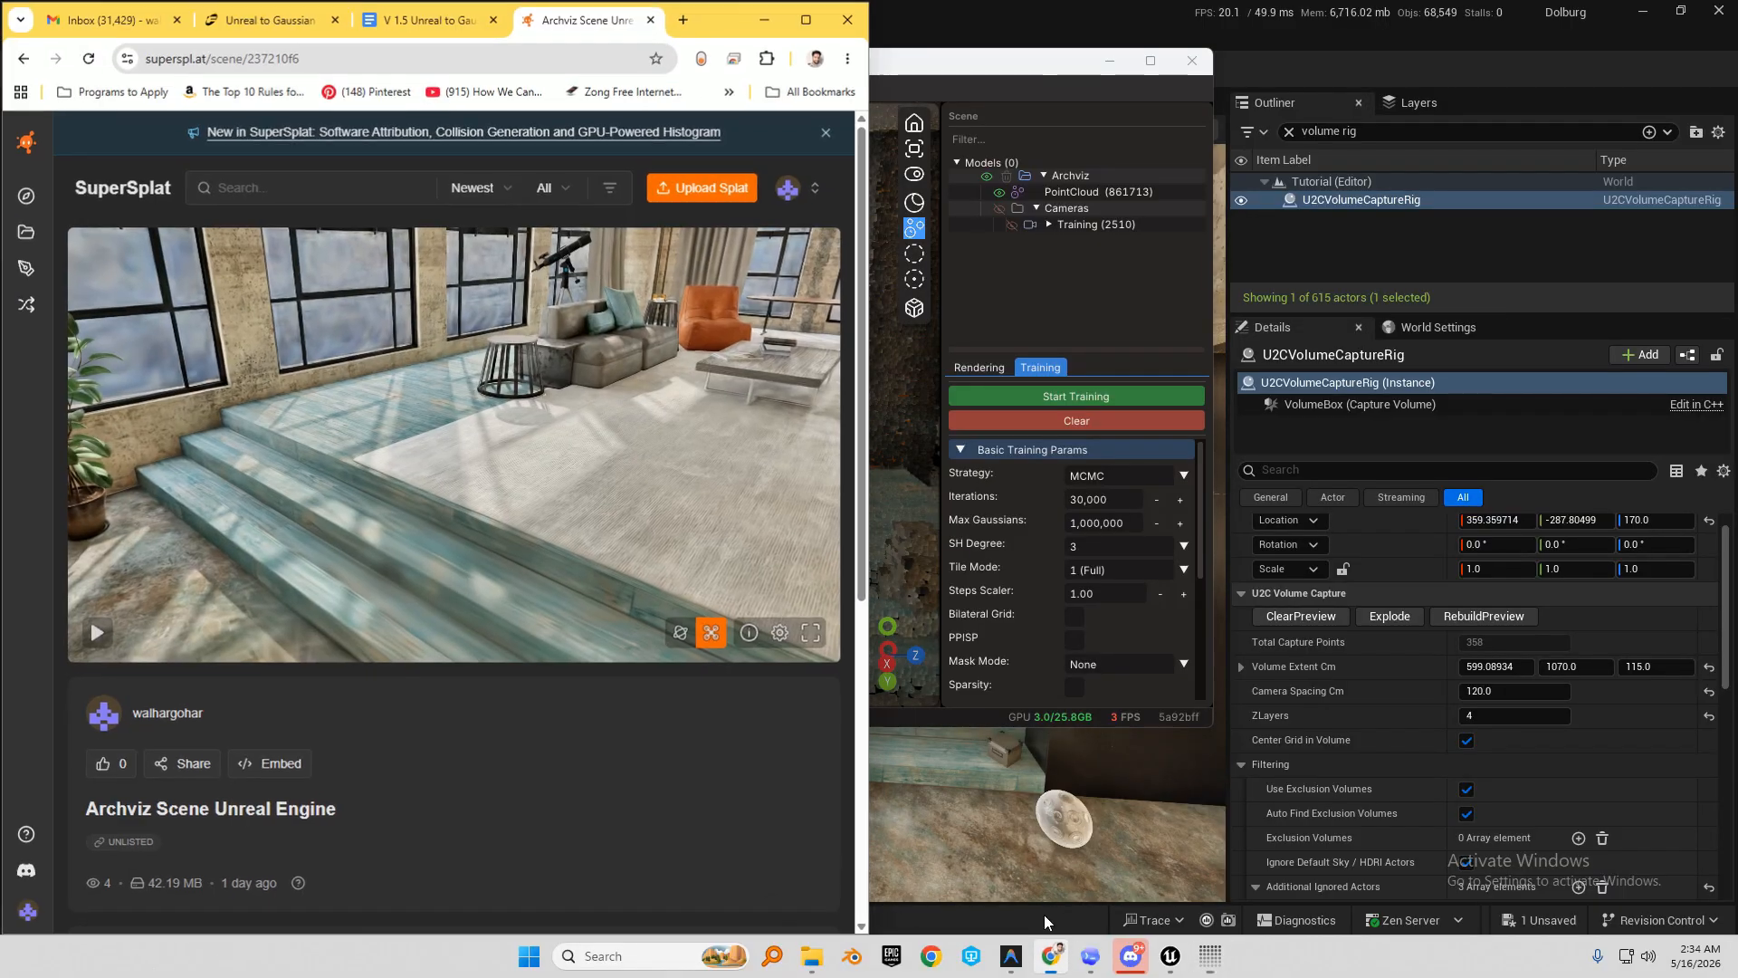
click(803, 15)
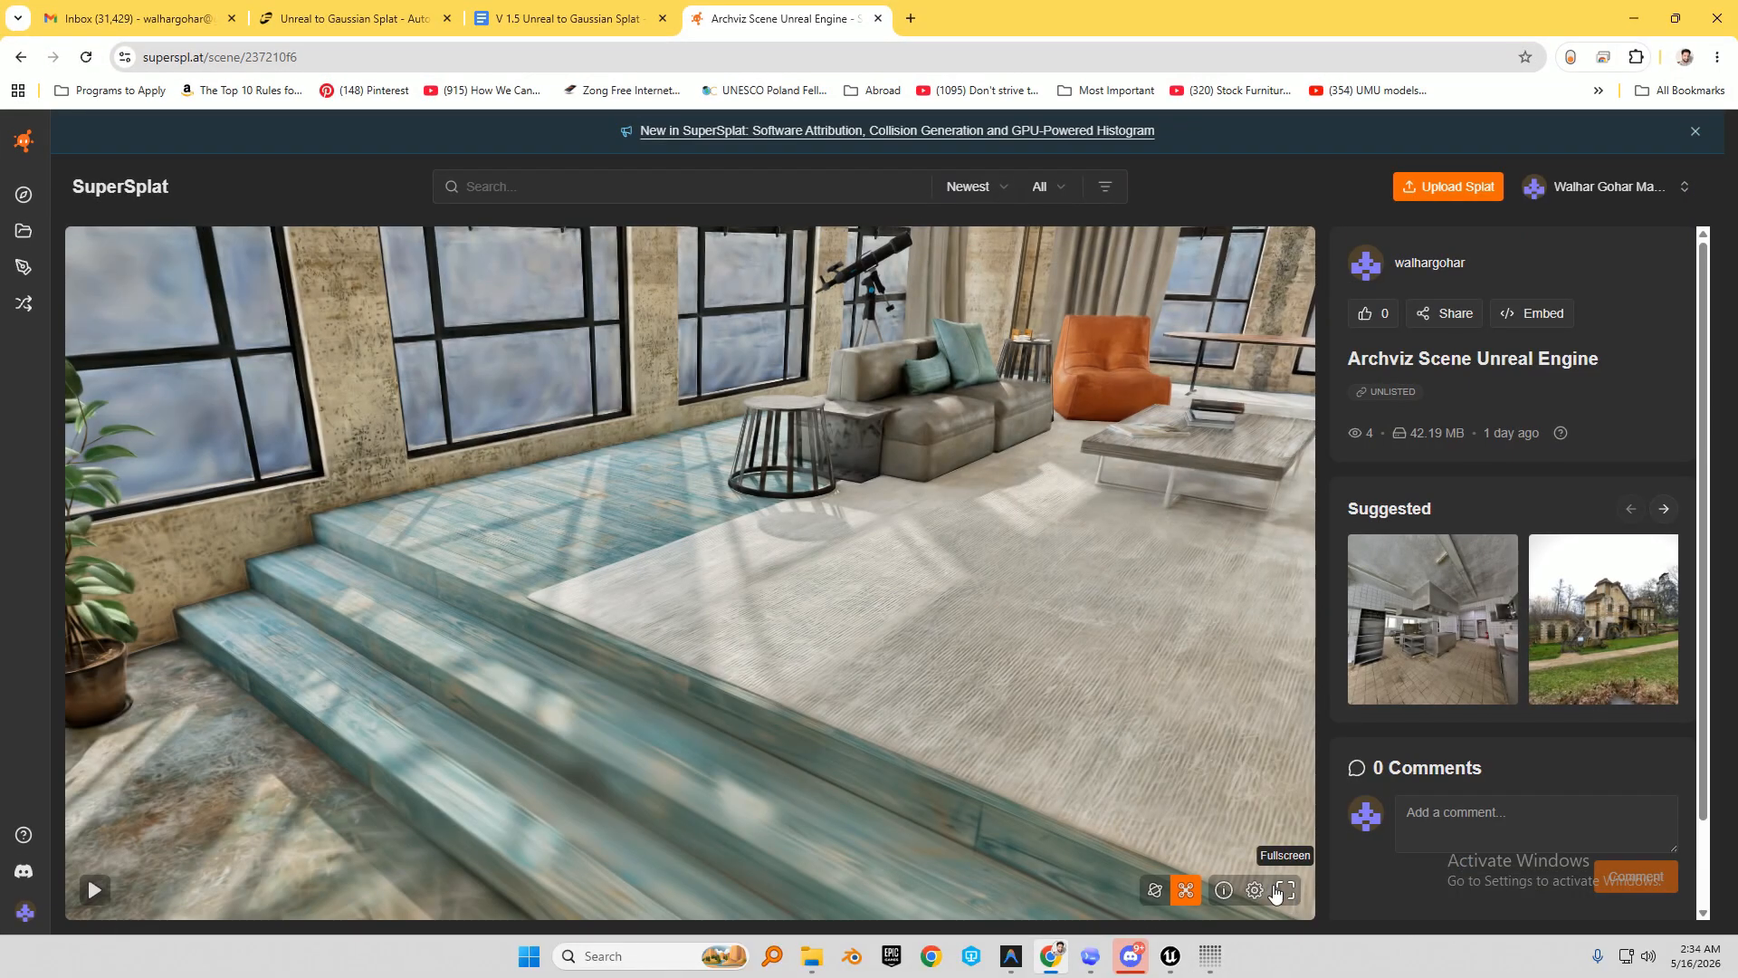
click(1285, 890)
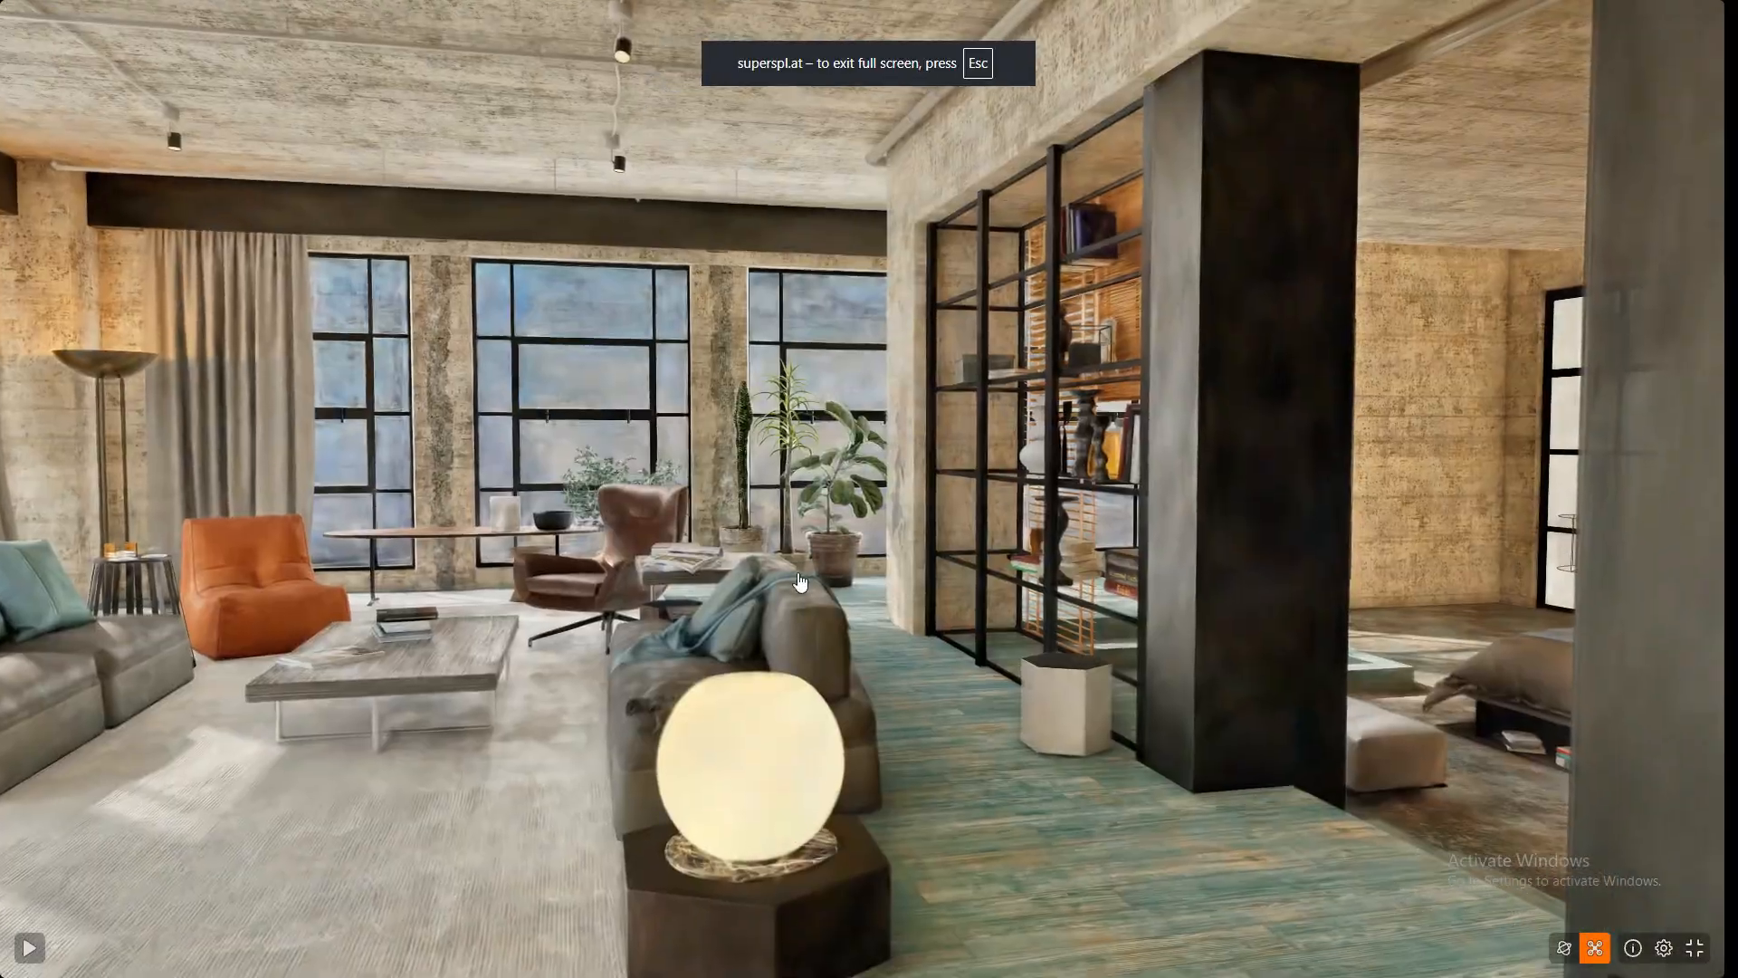
Fly through the full-screen splat to inspect the kitchen island and dining area, leave full screen and minimize the browser.
drag(800, 582, 1721, 534)
key(s)
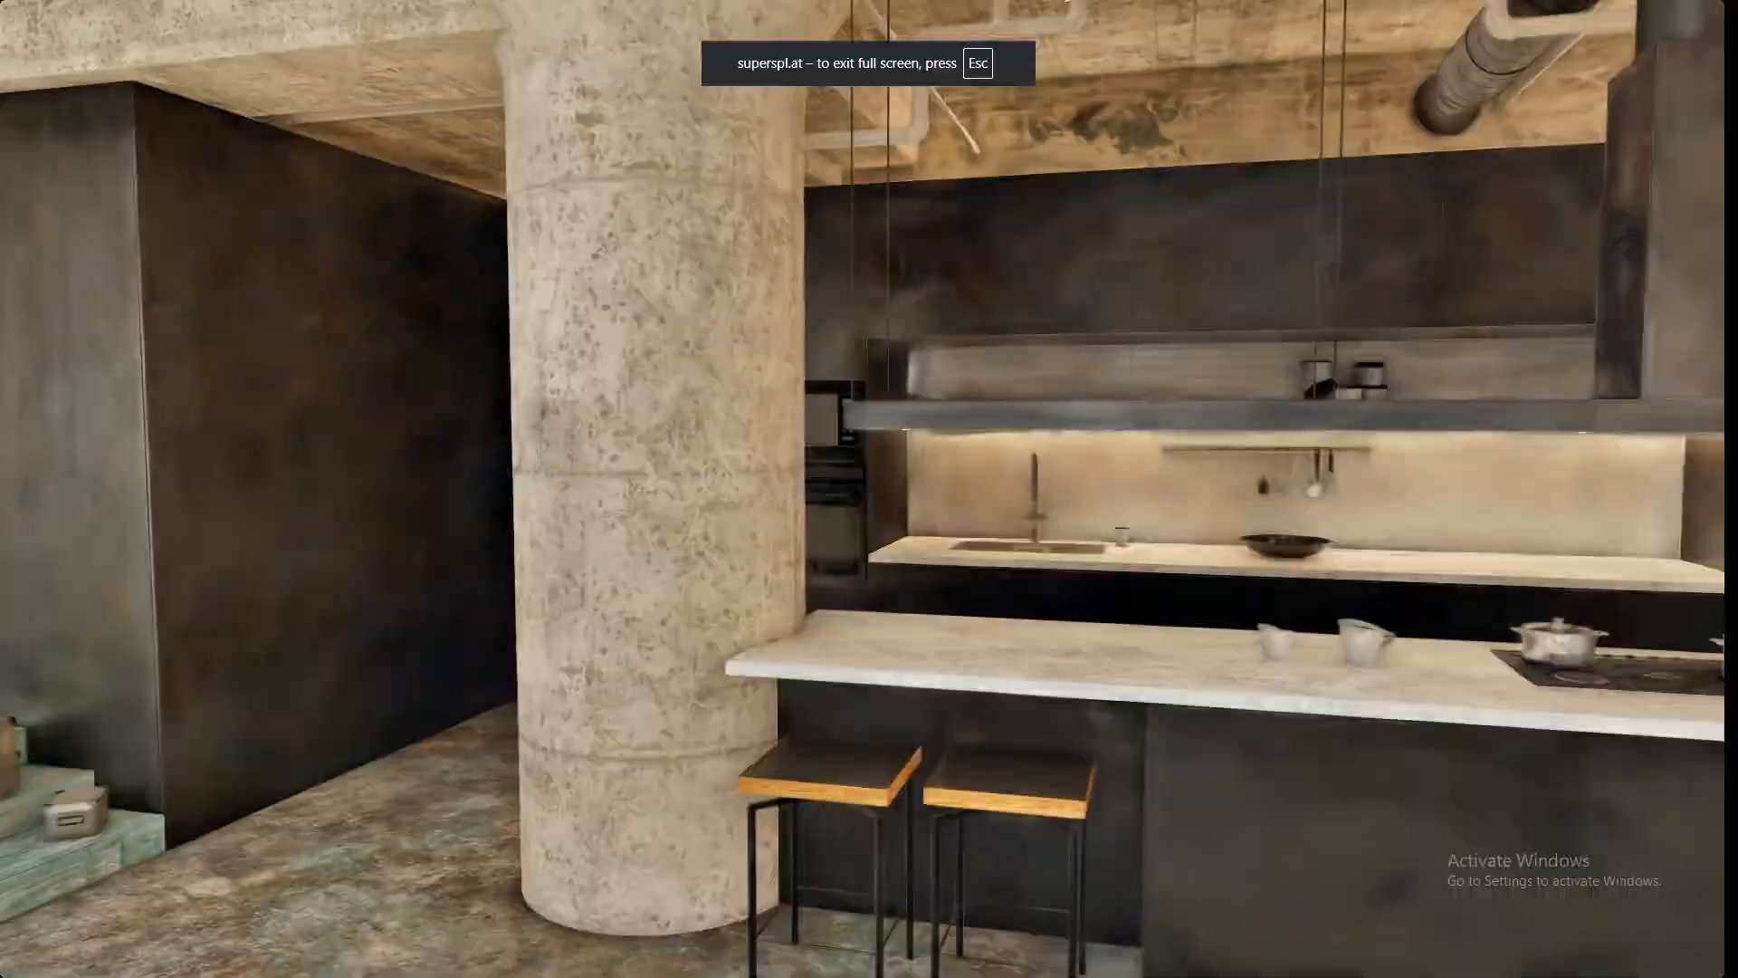
key(d)
drag(869, 534, 1205, 611)
key(w)
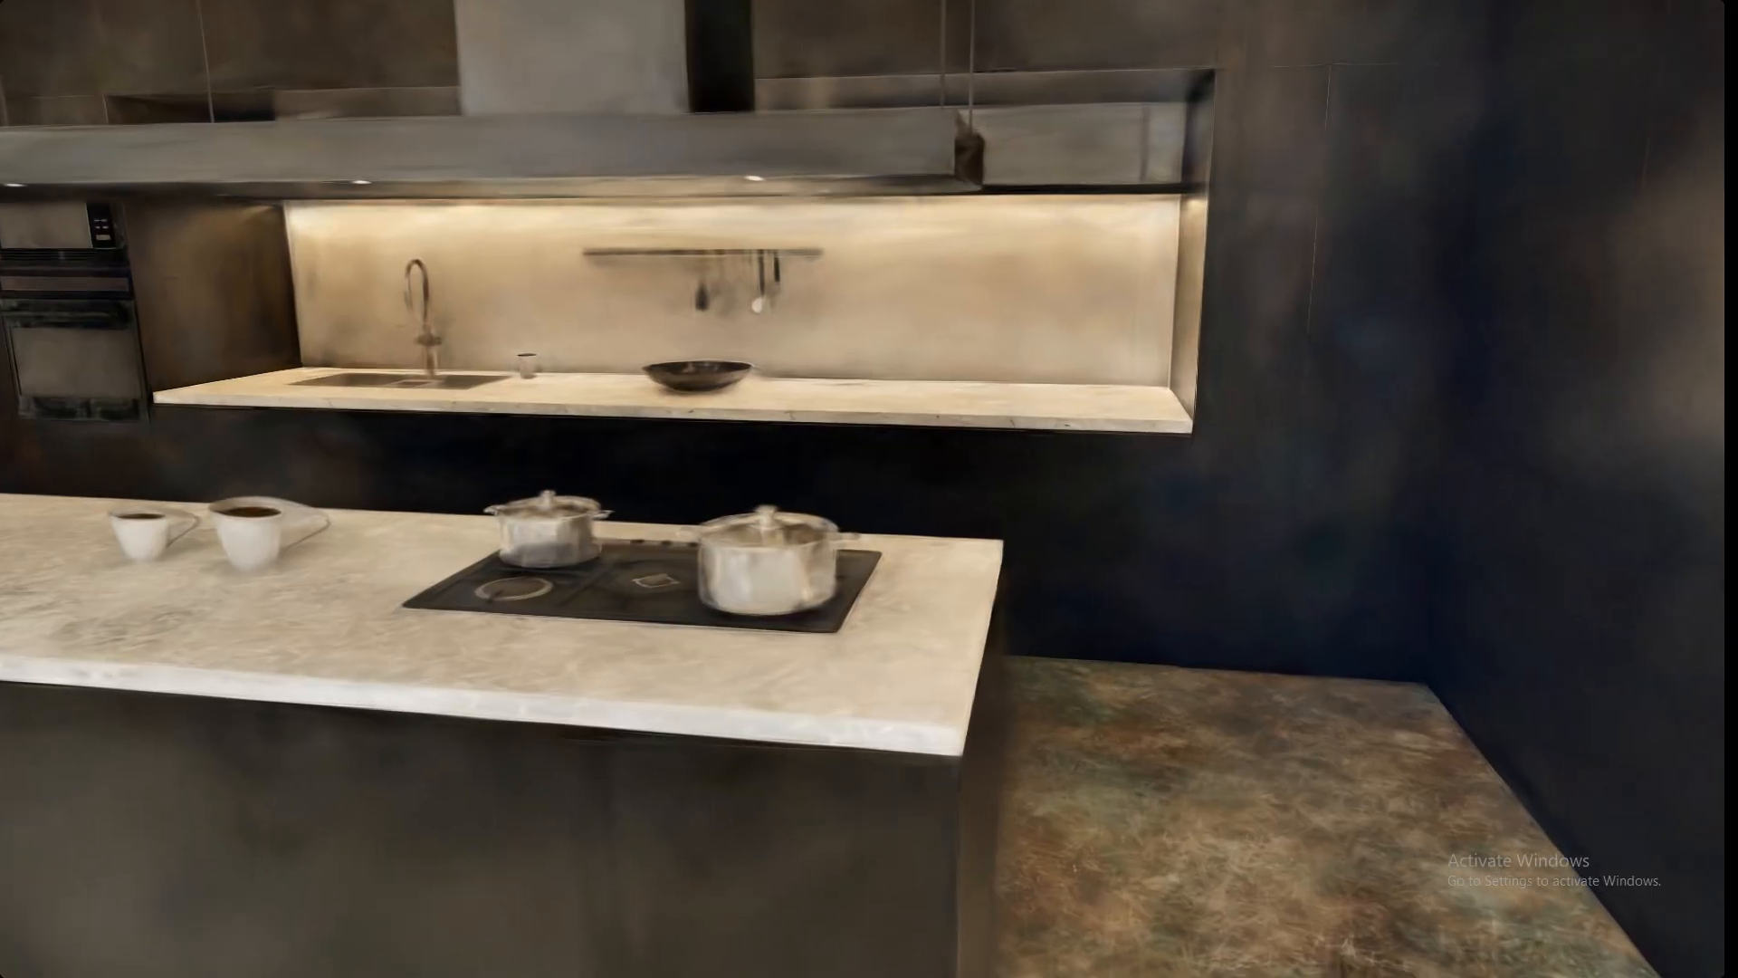
key(w)
key(s)
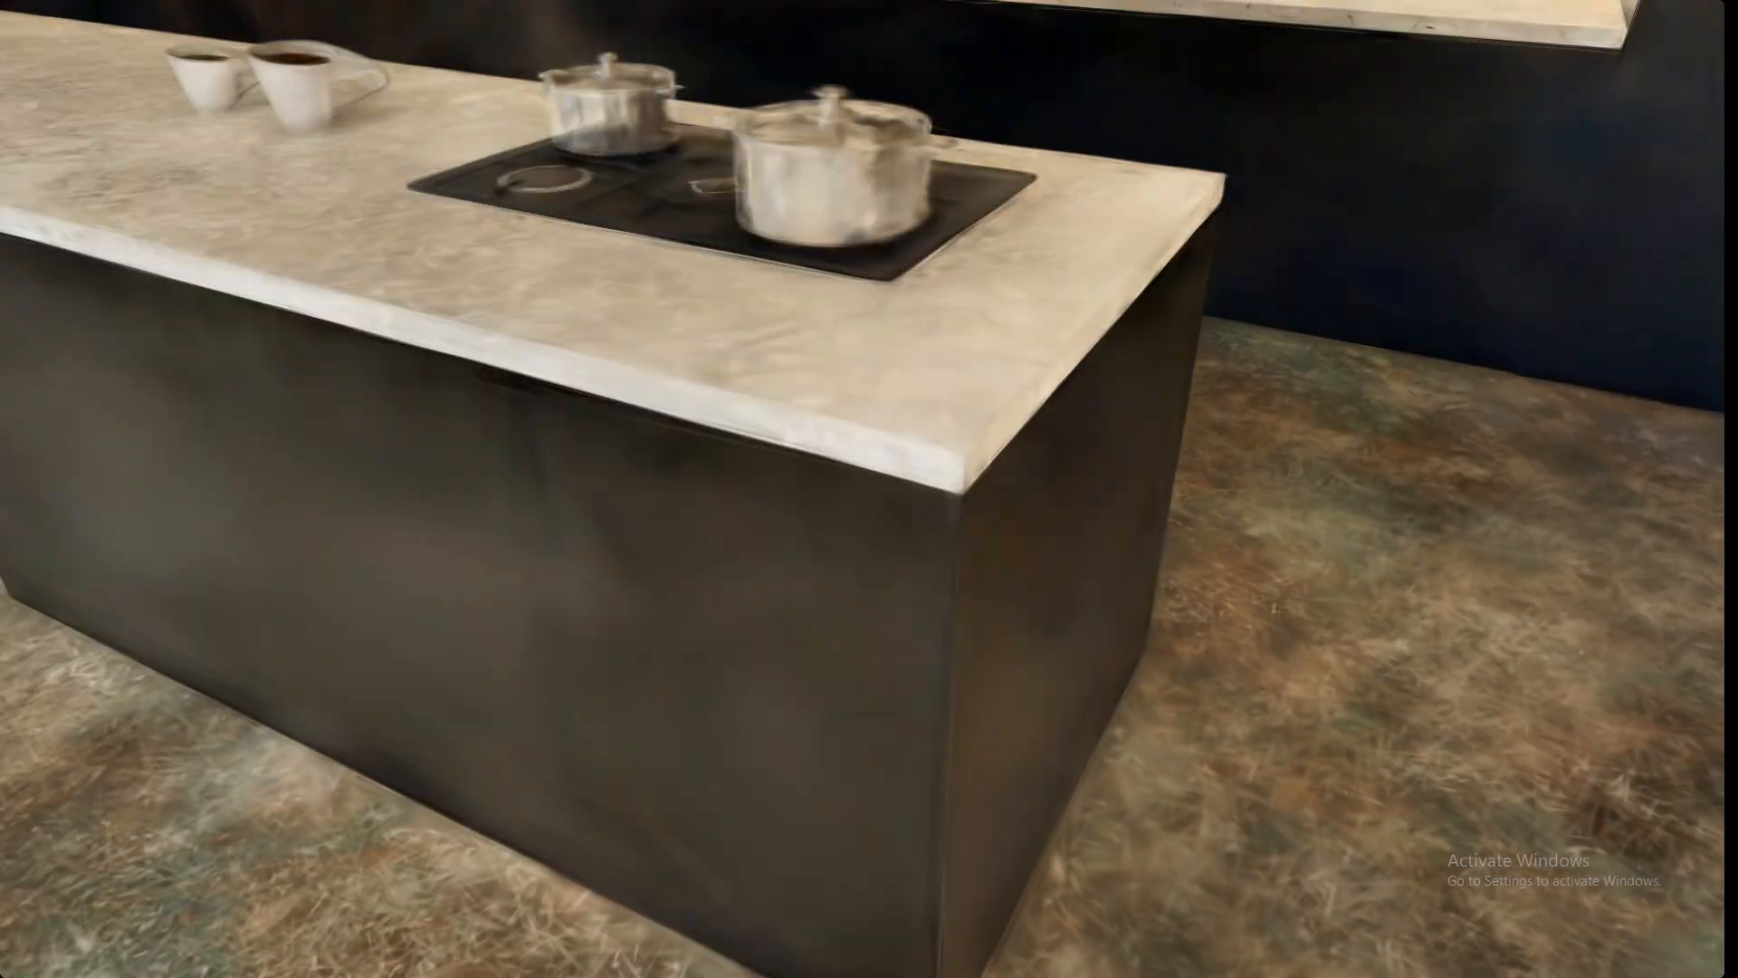
key(e)
drag(869, 489, 869, 724)
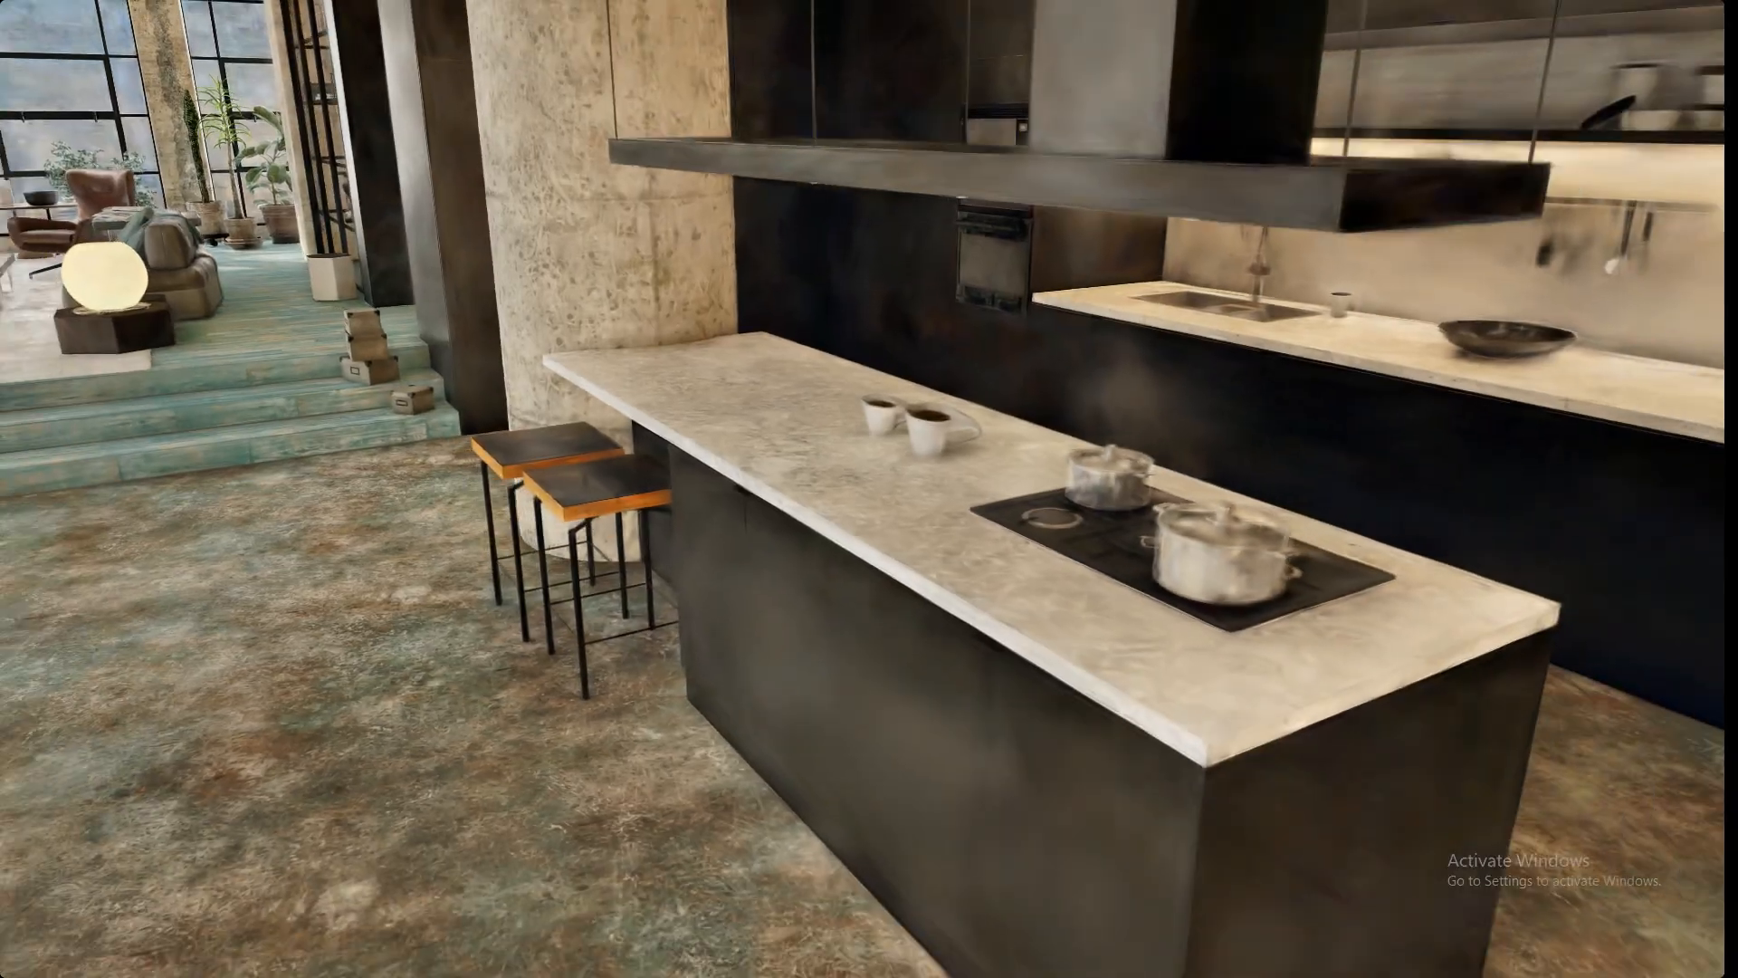
key(Escape)
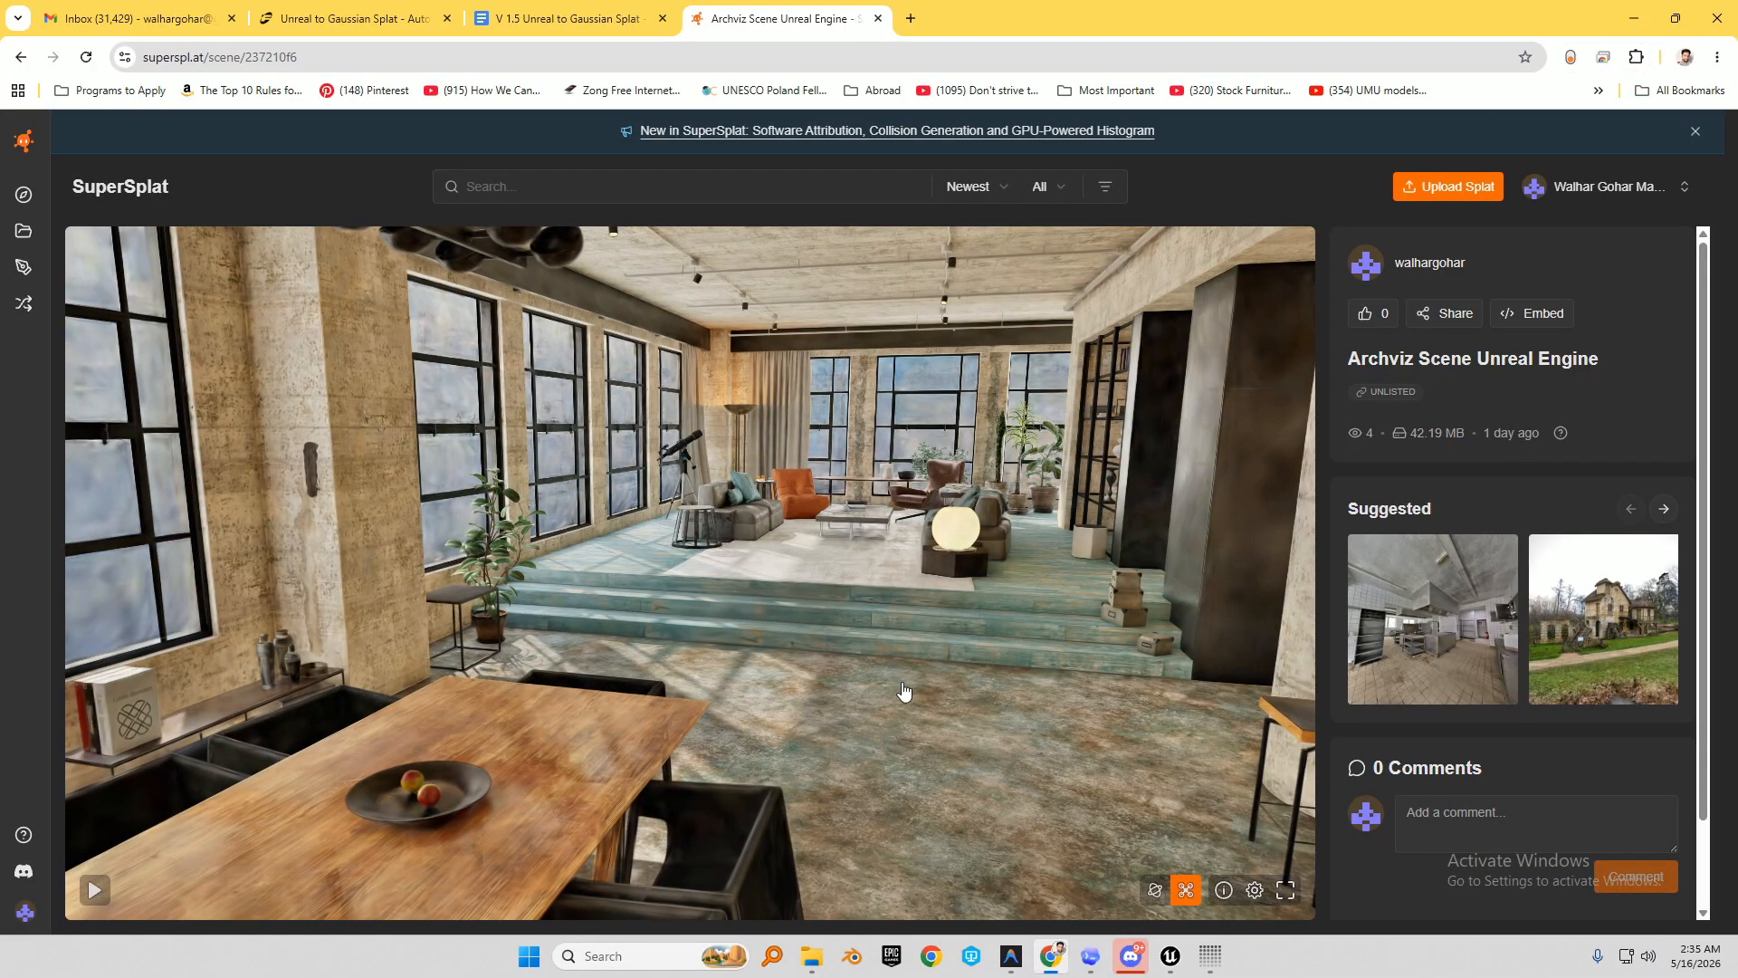
click(1634, 18)
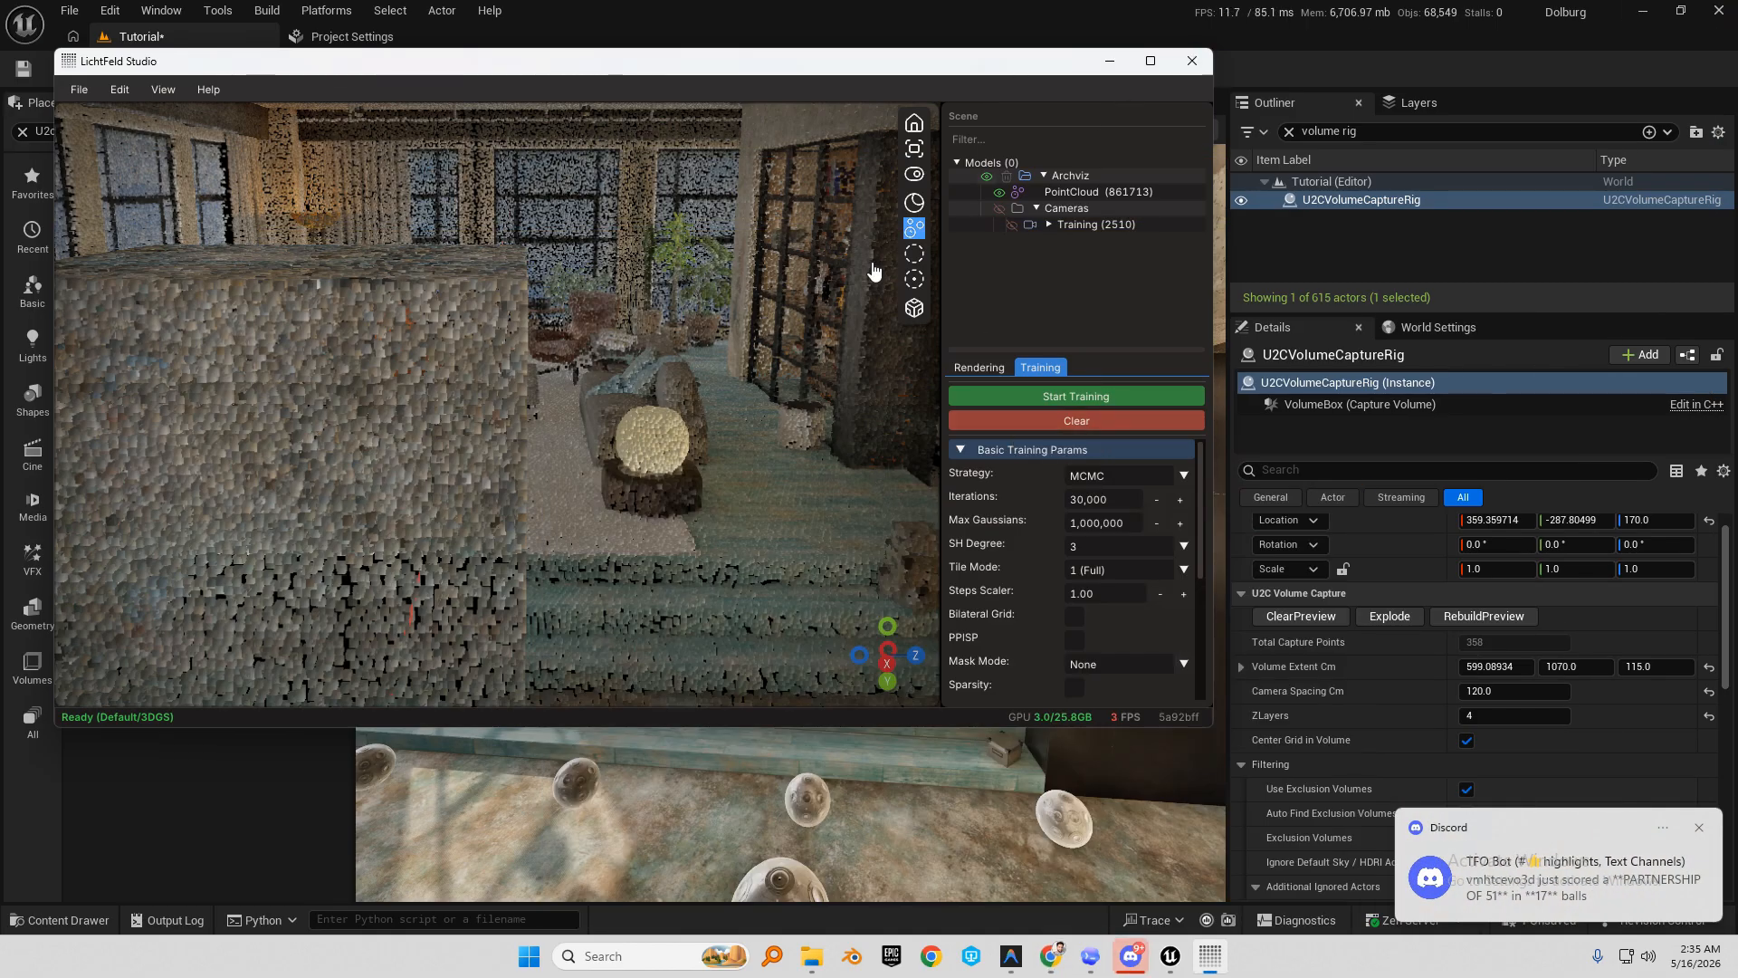
Close LichtFeld Studio and return to the Unreal viewport, moving the view up to the living area with its capture spheres.
key(alt+F4)
click(672, 436)
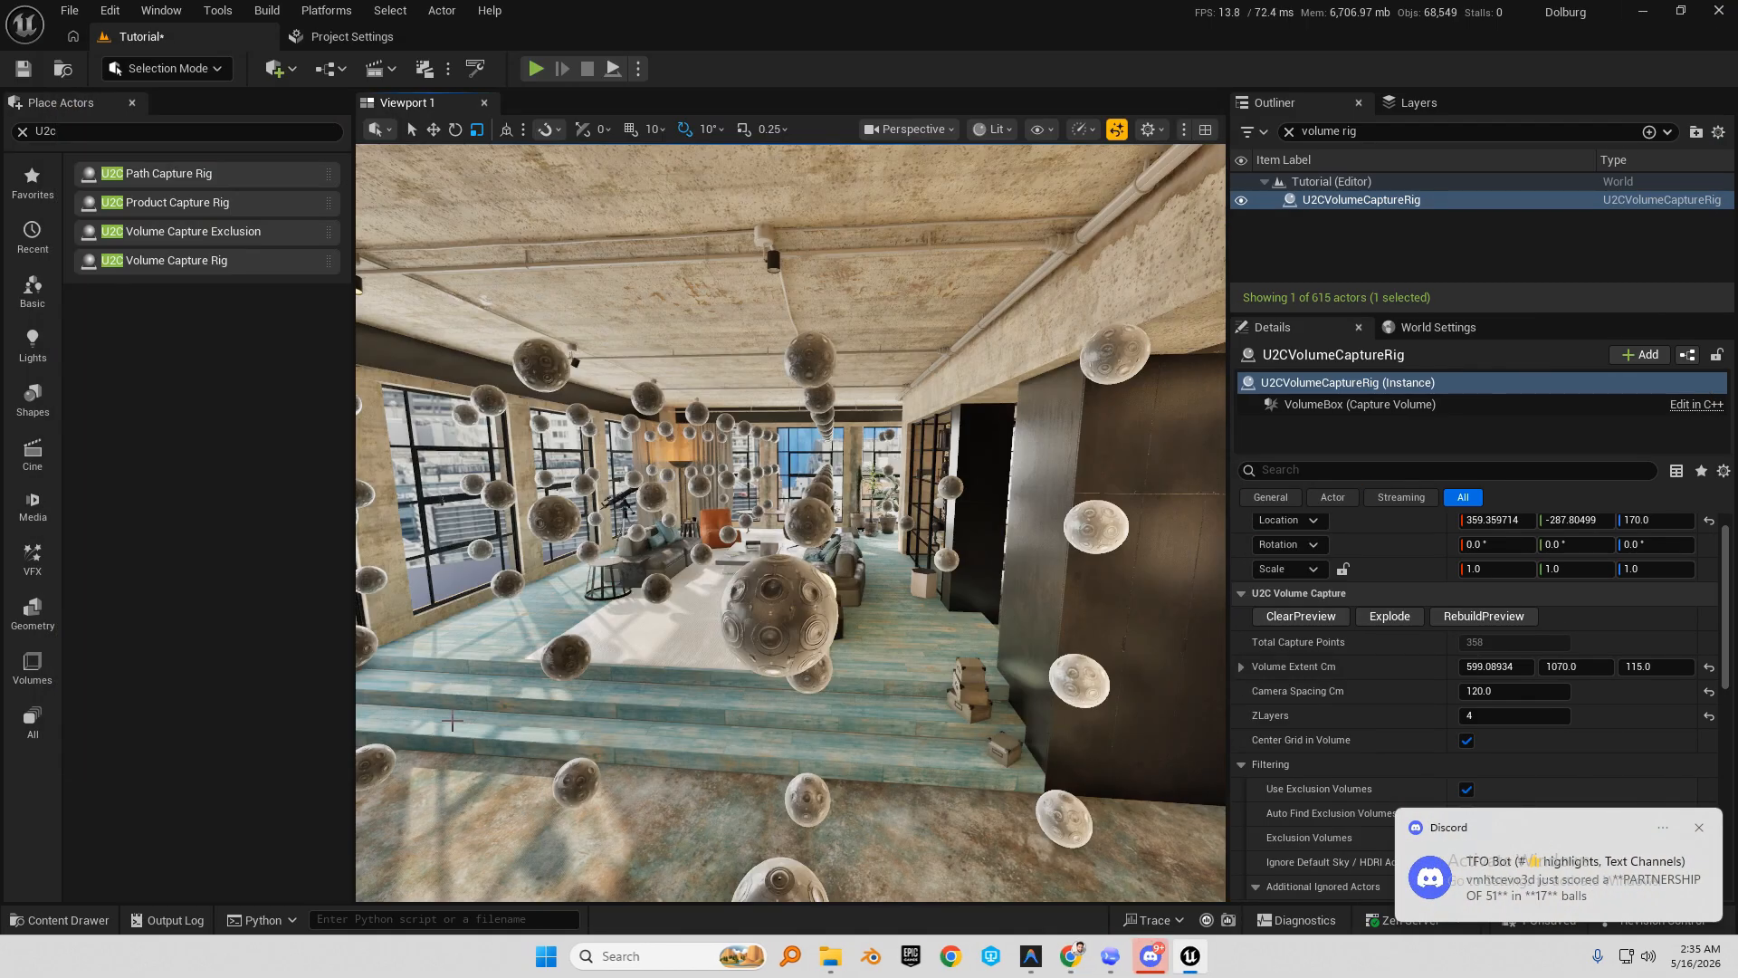
key(w)
mouse_move(452, 721)
right_down()
mouse_move(434, 721)
mouse_move(480, 722)
right_up()
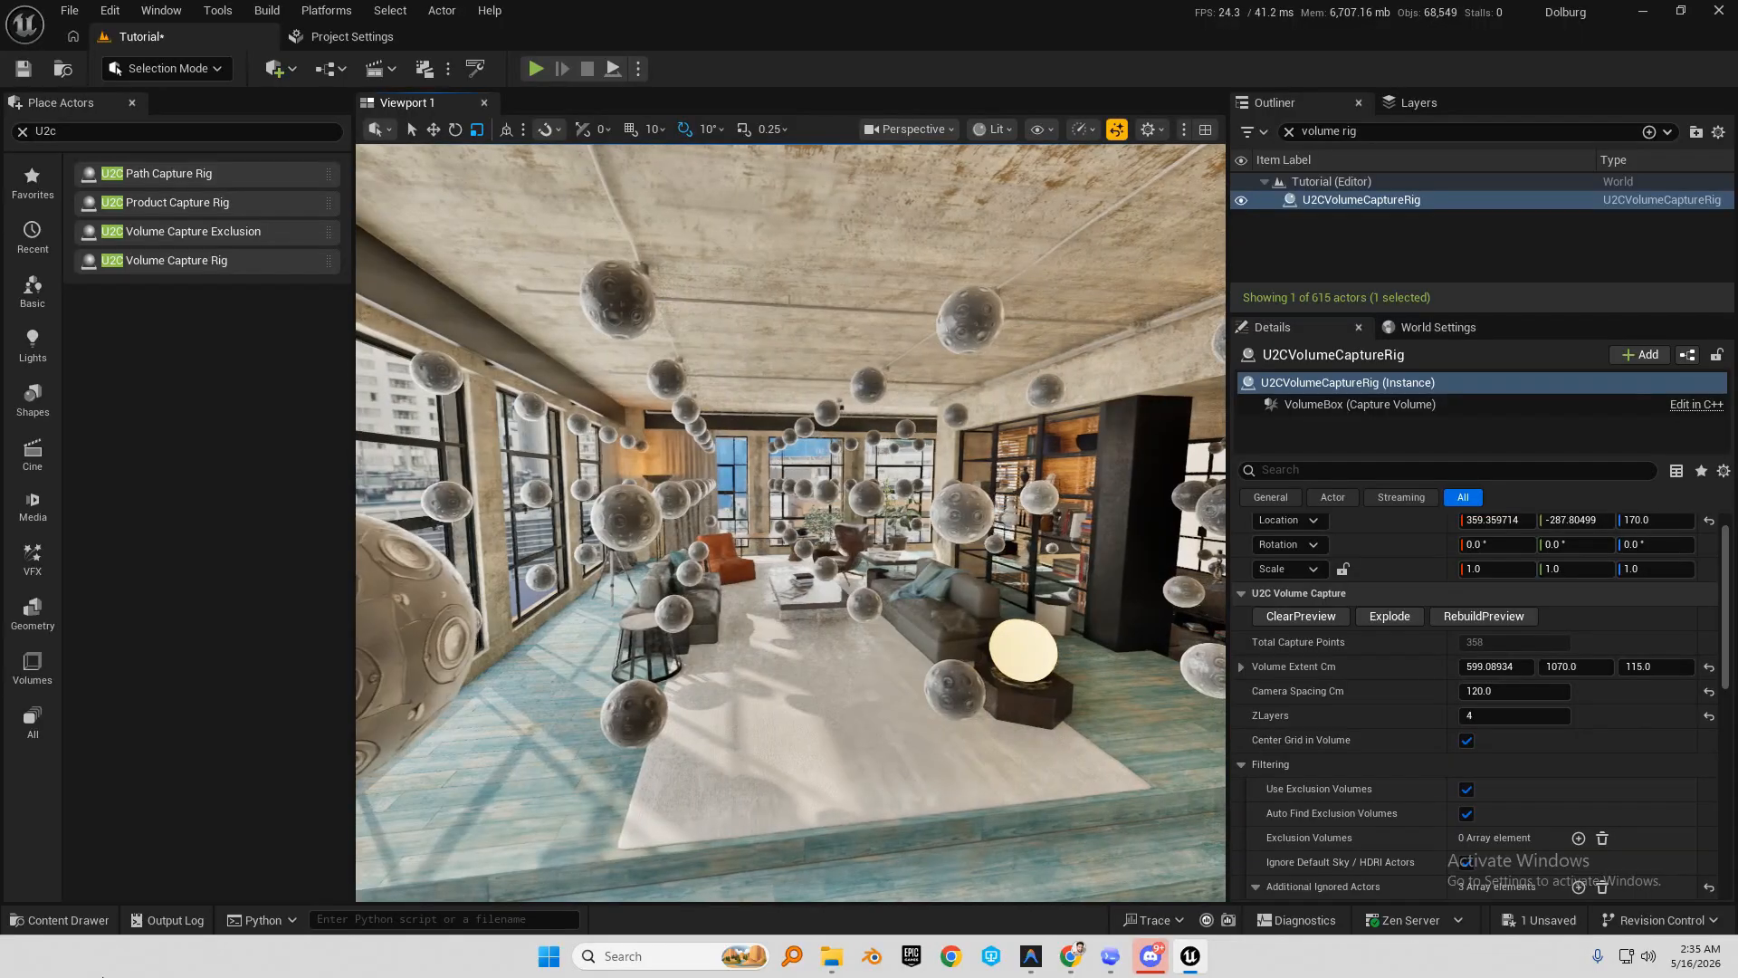
Open the UnrealScene level from the UnrealScene Maps folder and turn the viewport toward the dining area and kitchen.
click(56, 918)
click(544, 779)
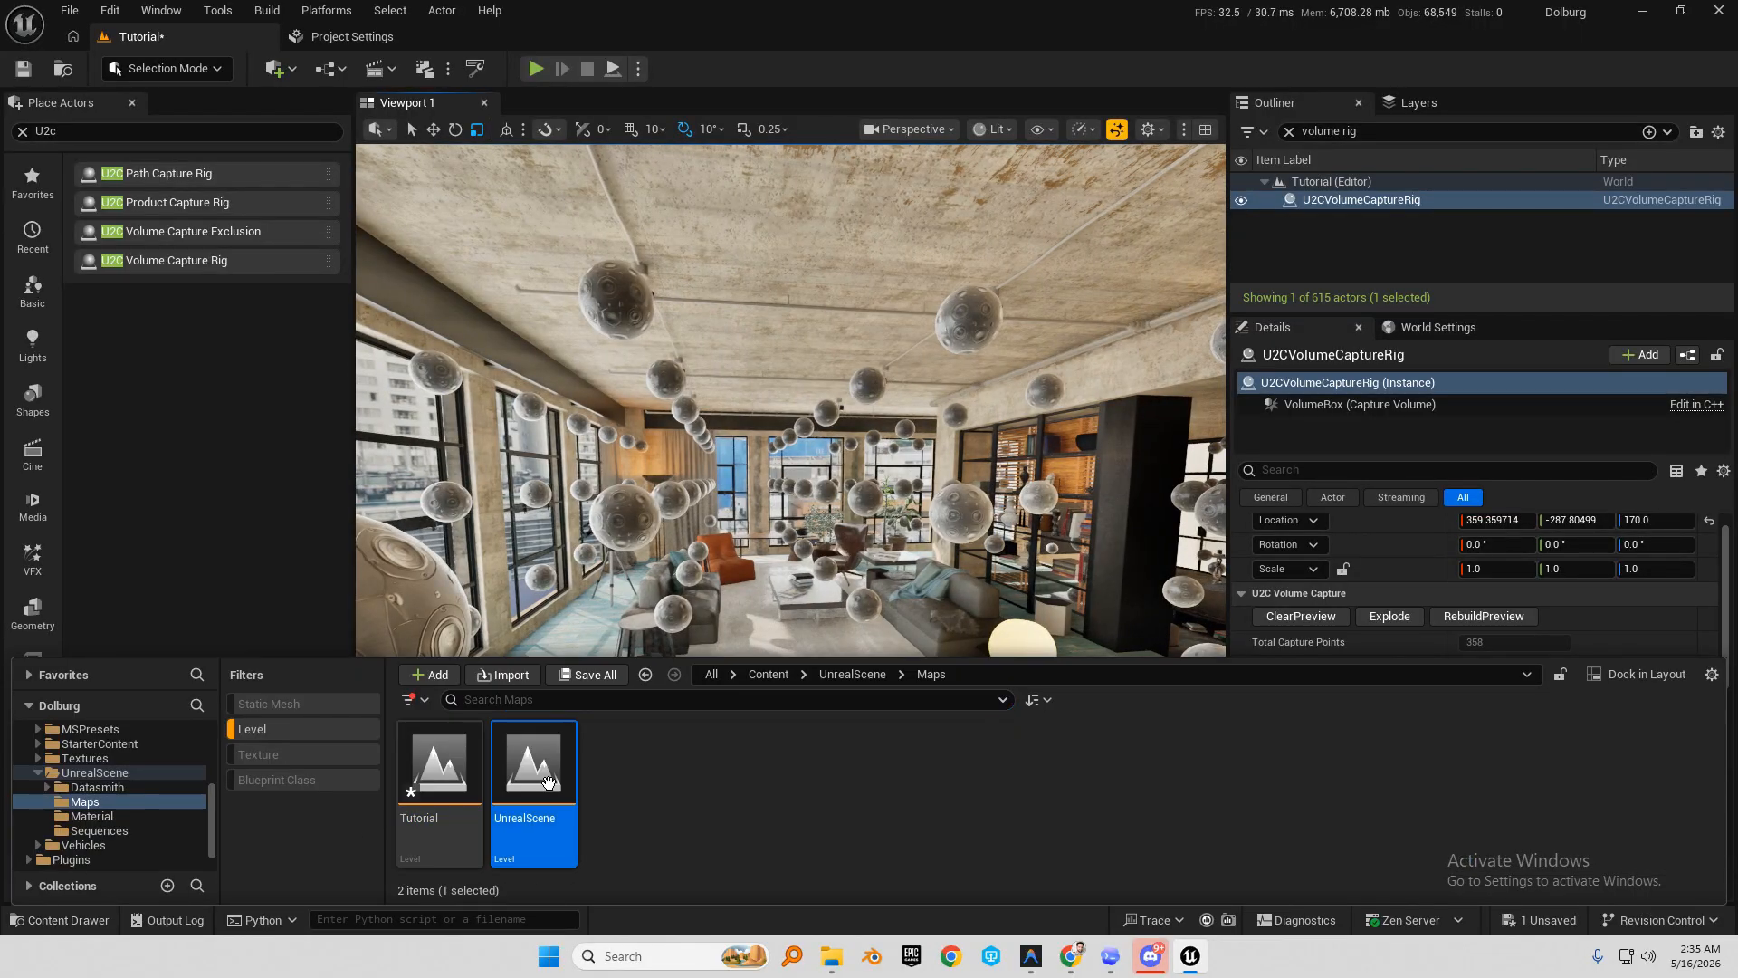
double_click(548, 782)
click(1064, 681)
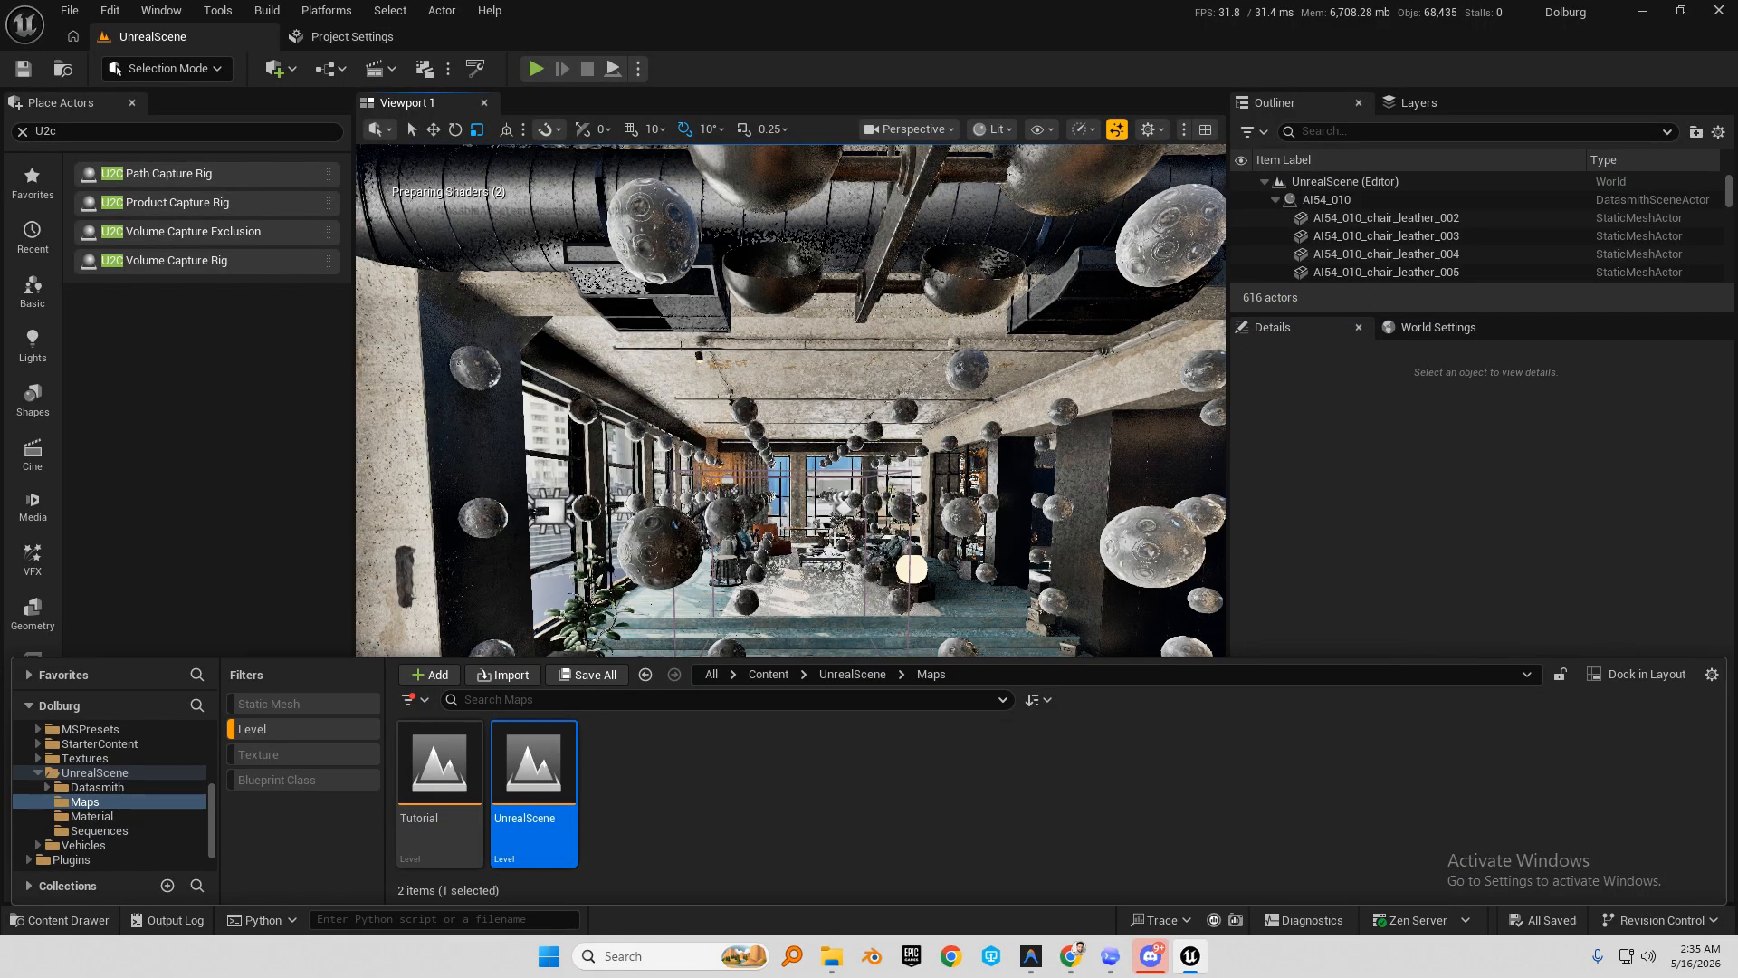
right_drag(782, 342, 664, 189)
key(s)
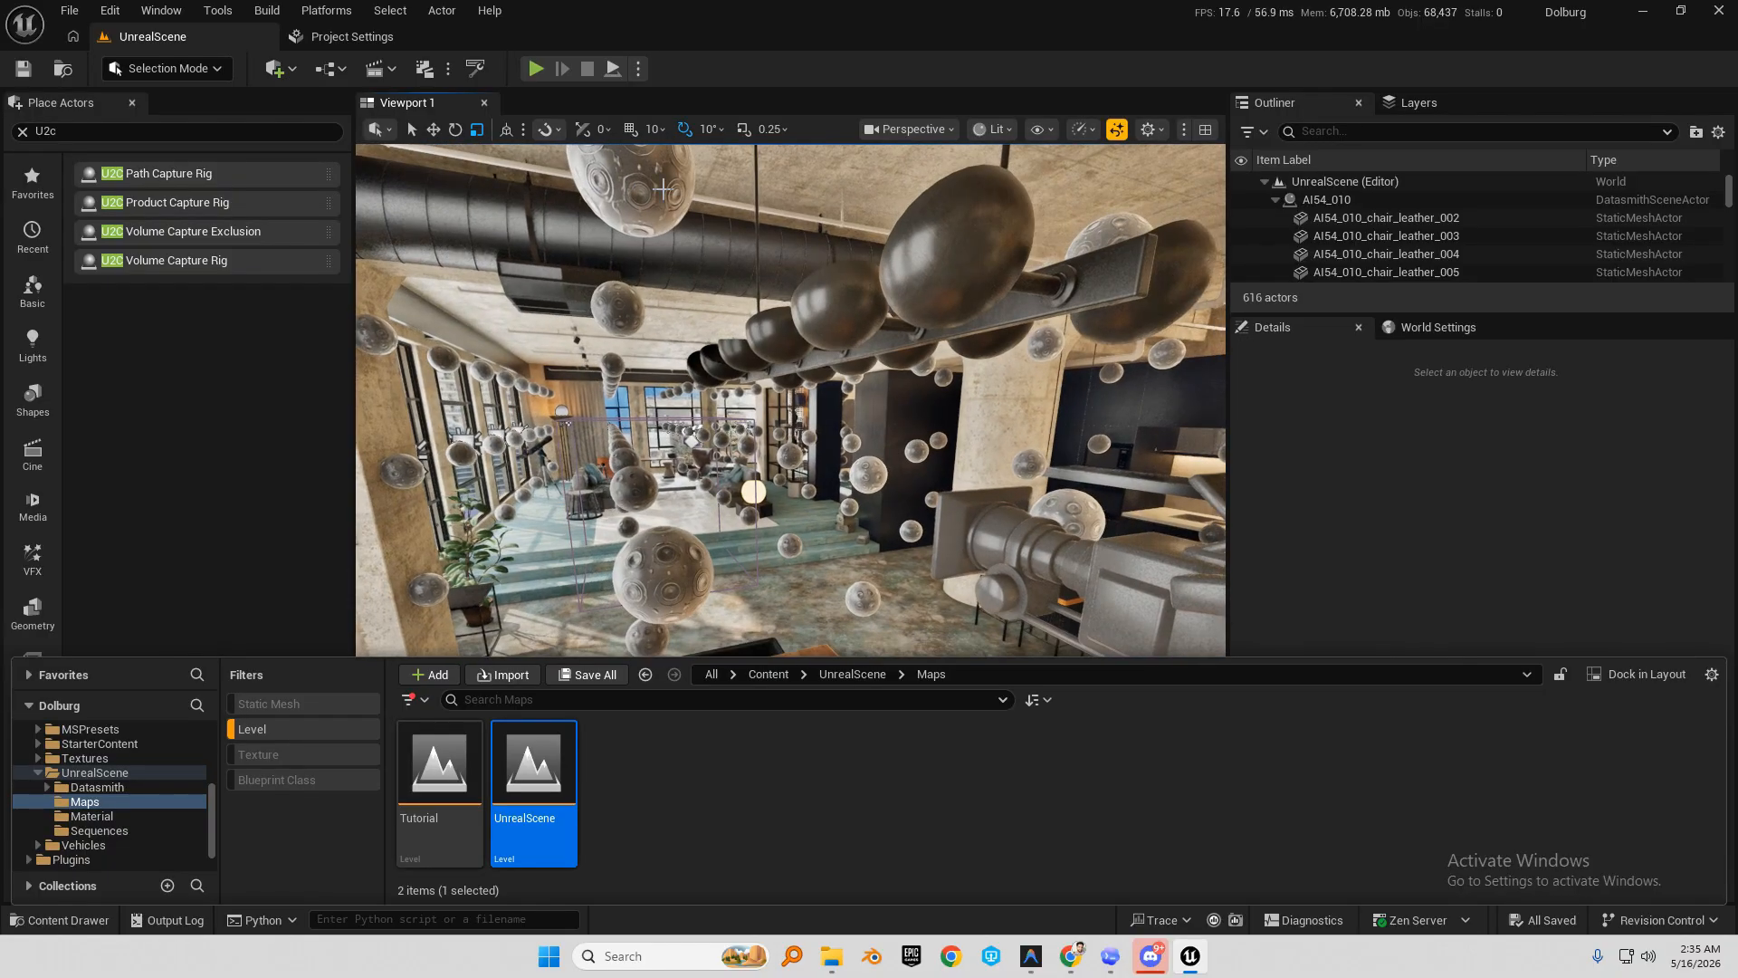
Open the Colmap Config window and set the dataset directory to the Archviz folder in C:\GuassianSplatting.
click(475, 69)
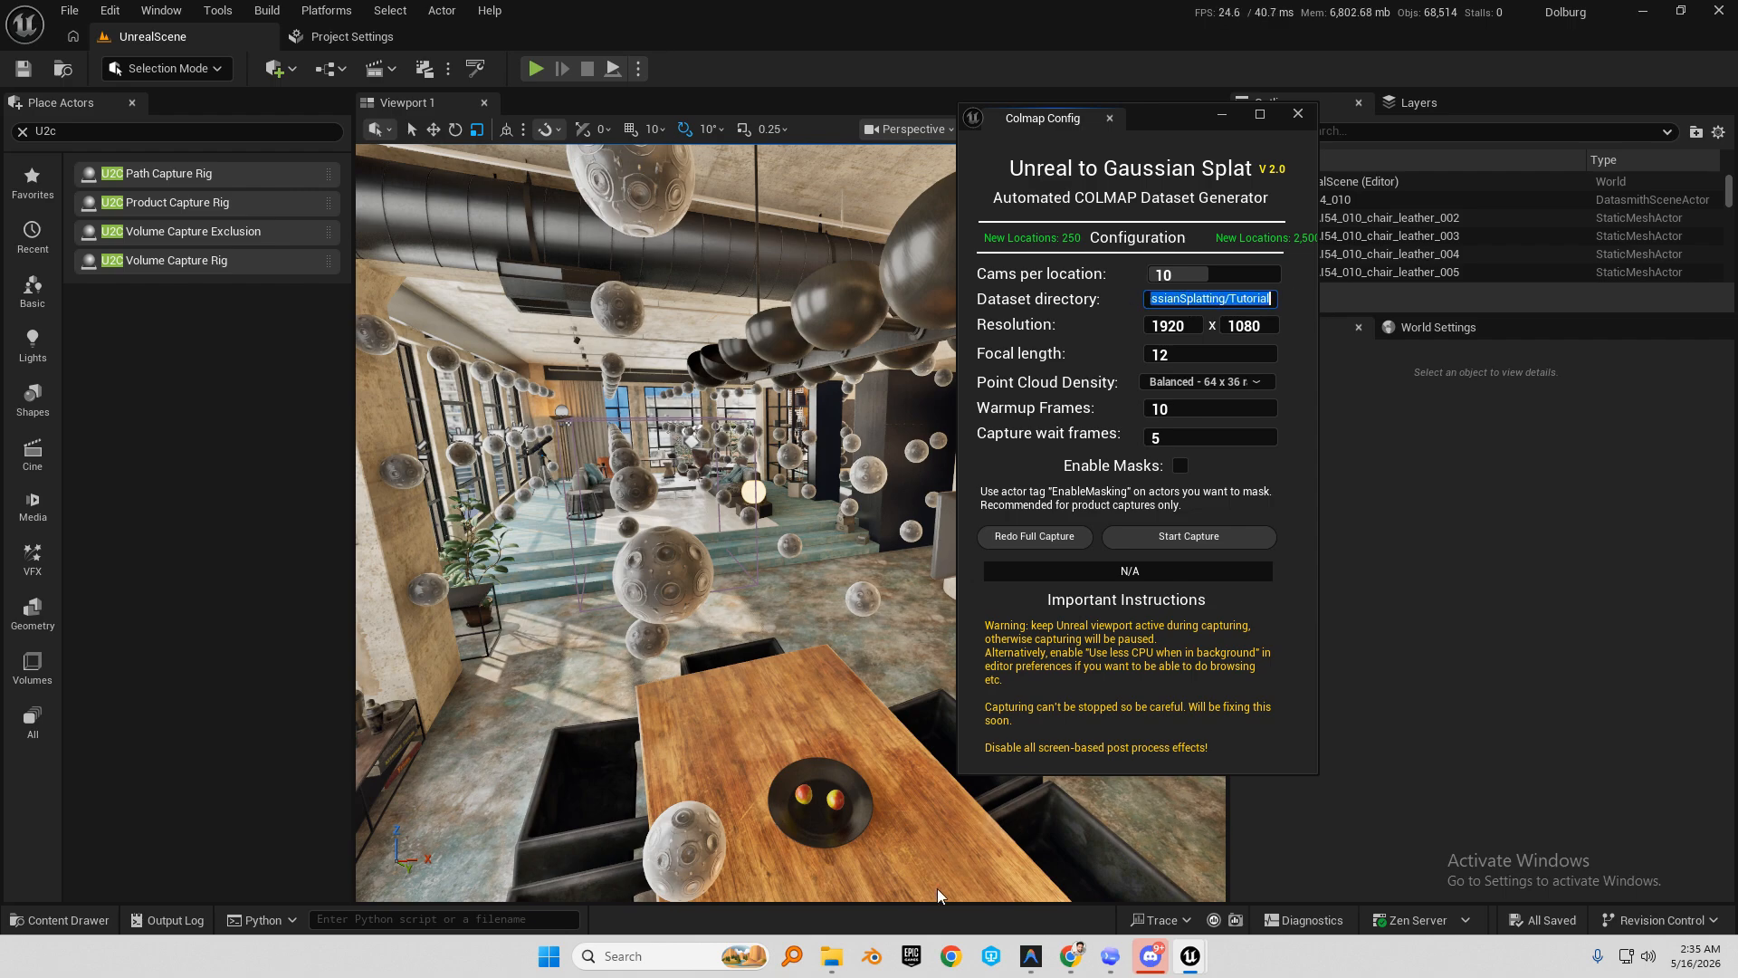
click(831, 956)
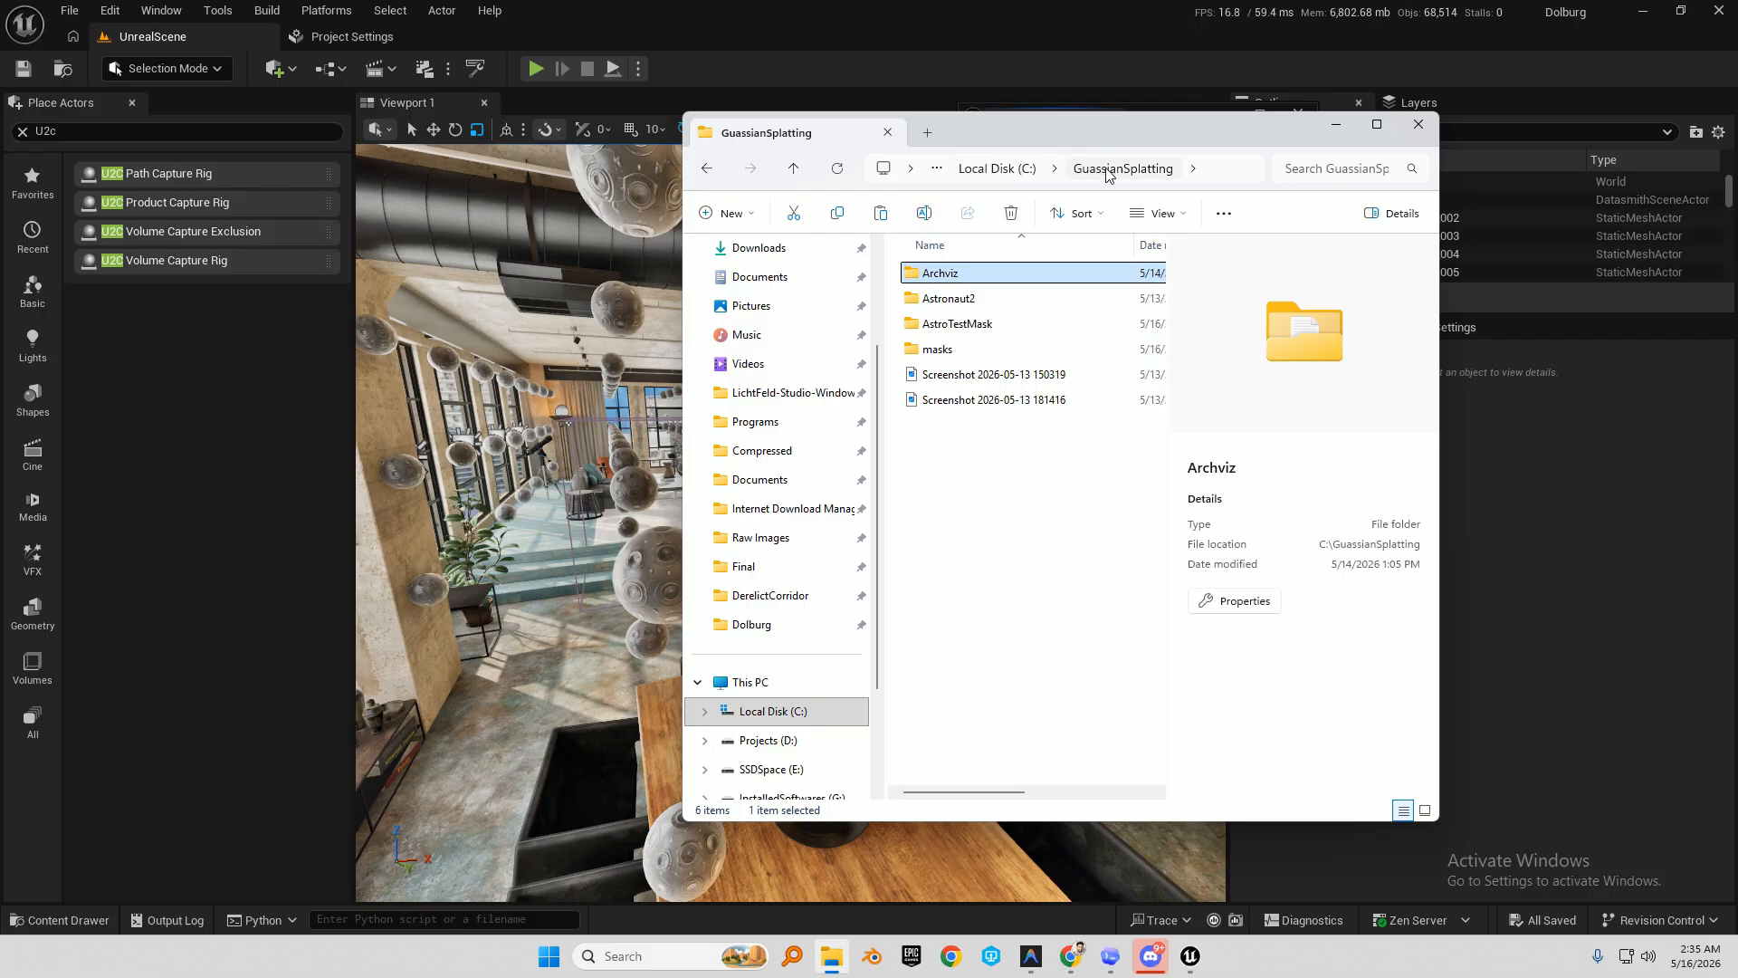
double_click(987, 276)
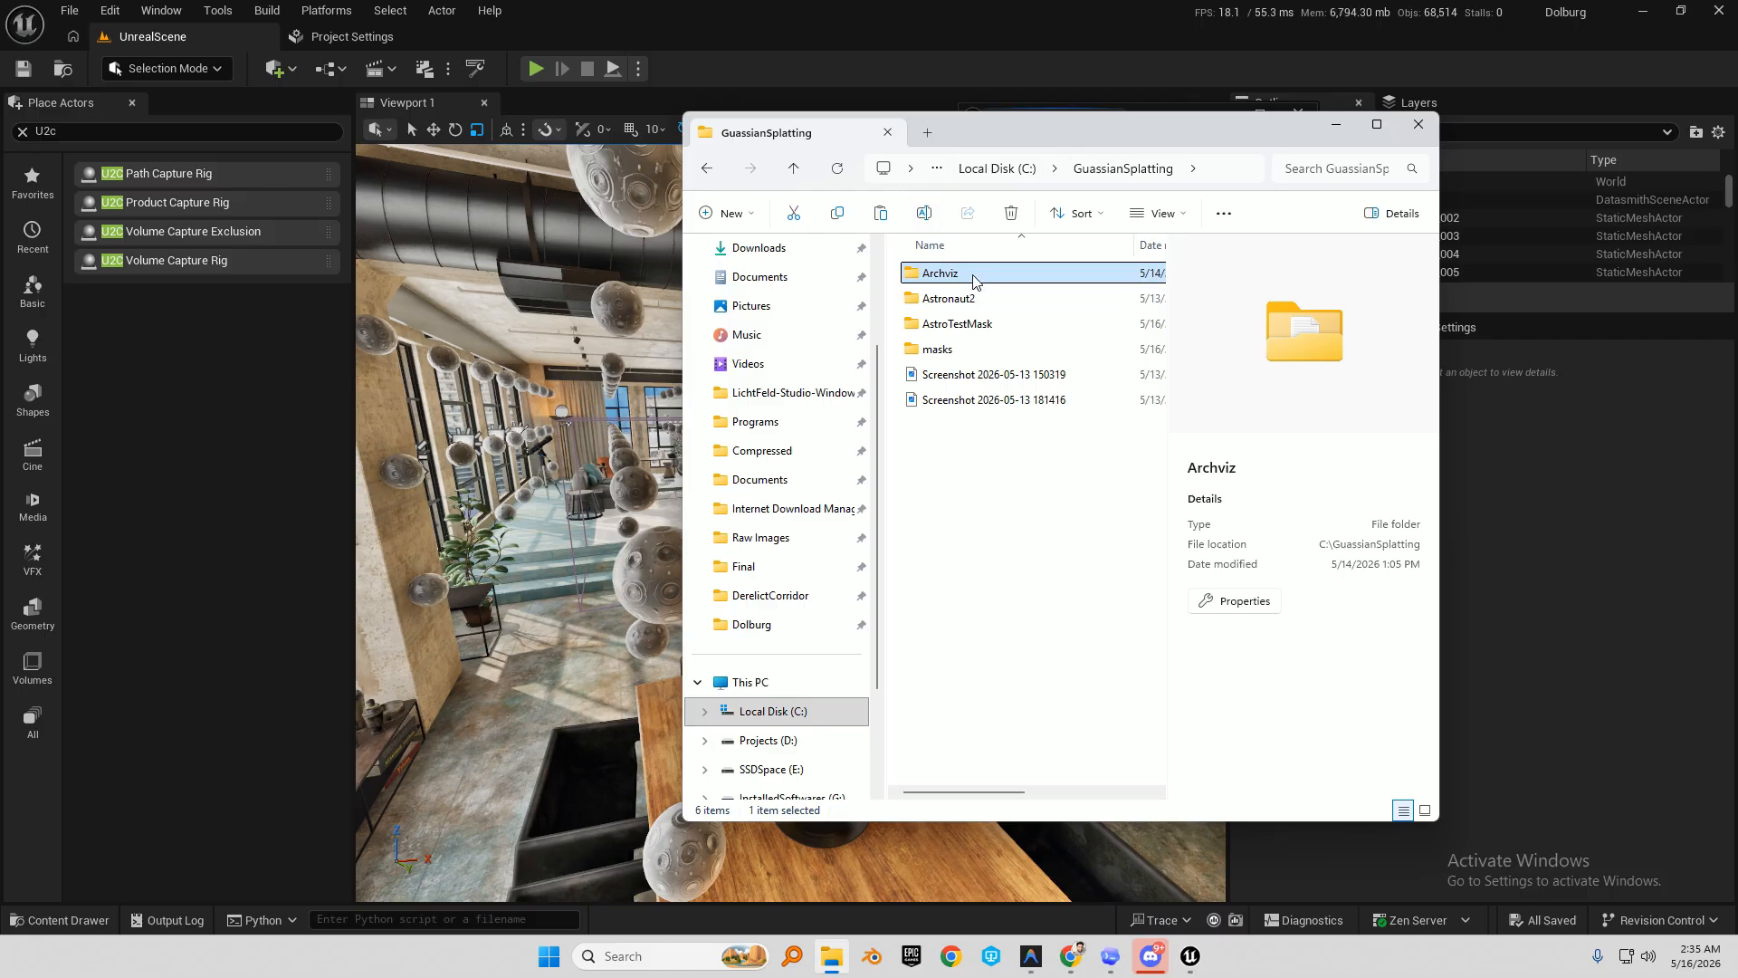
click(1205, 174)
click(1336, 125)
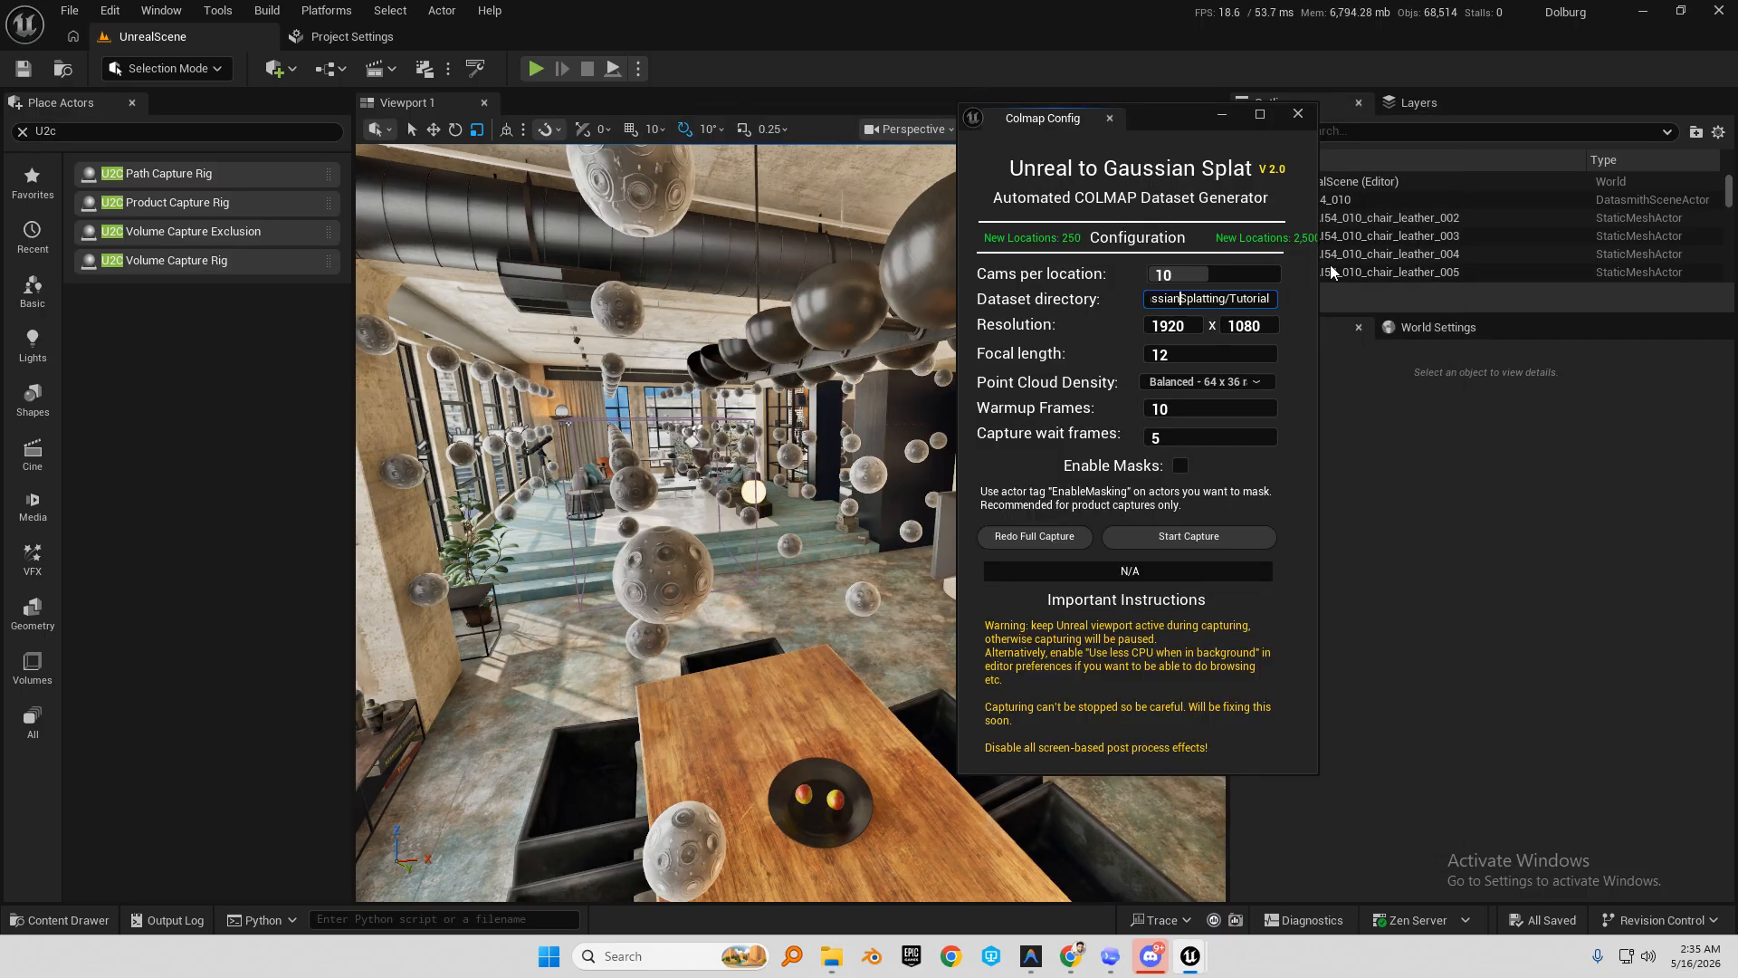
key(ctrl+a)
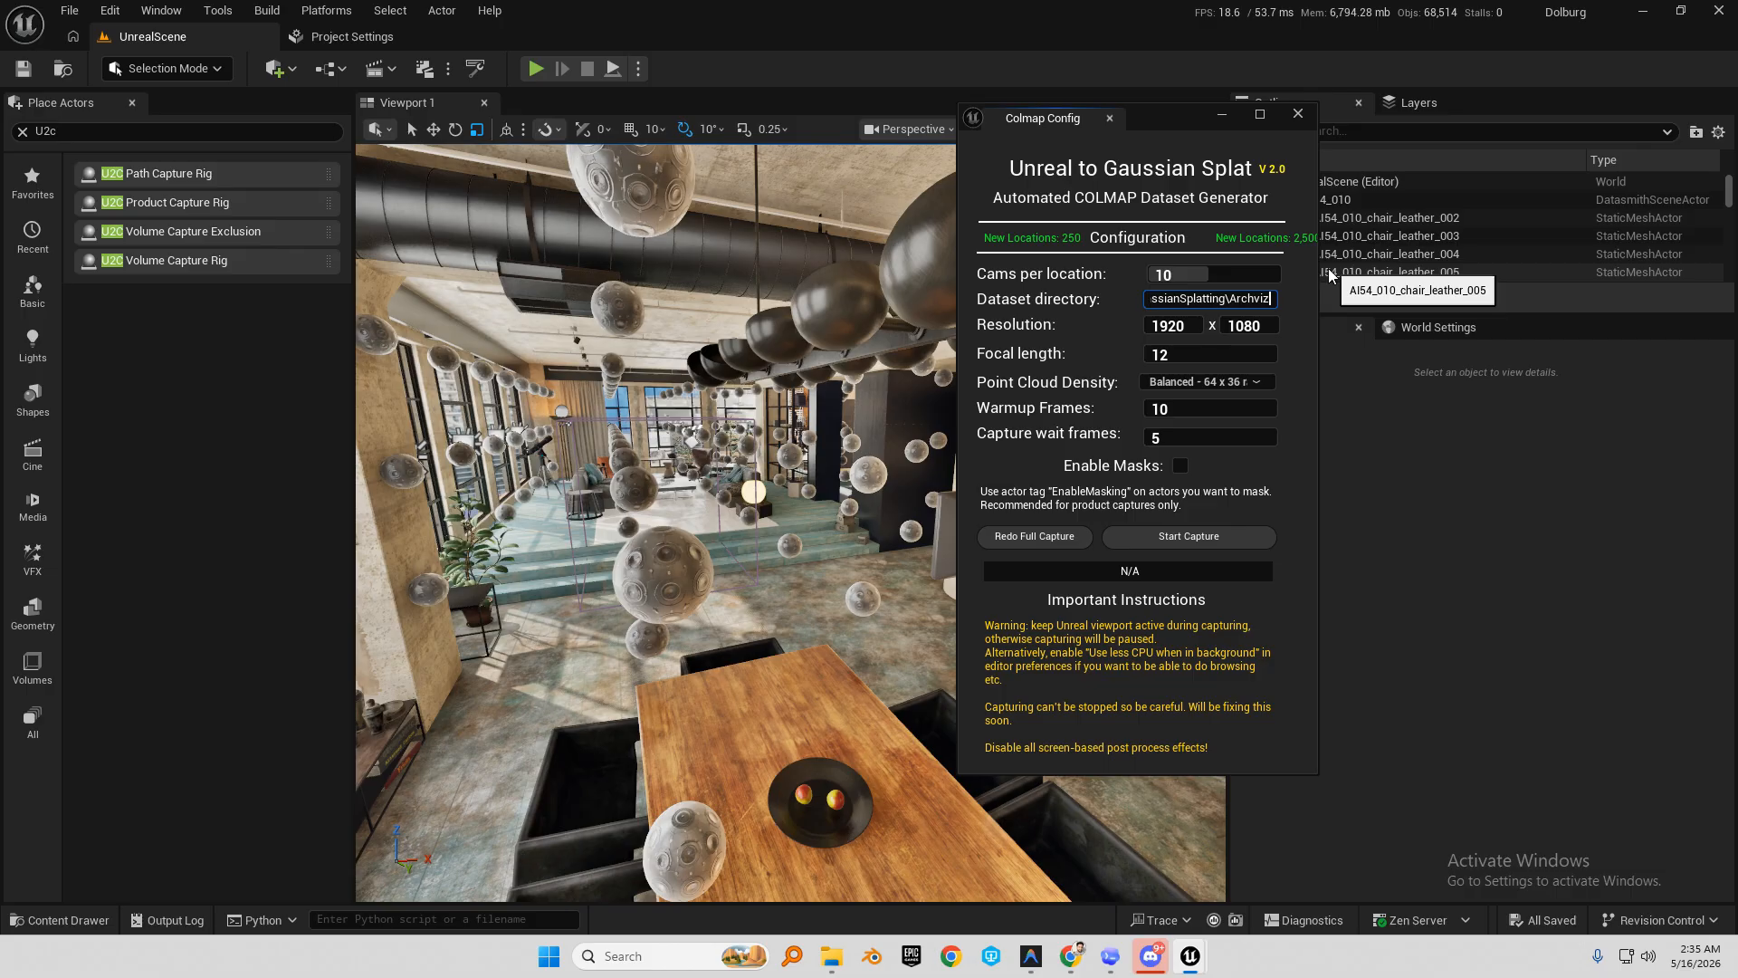
key(Return)
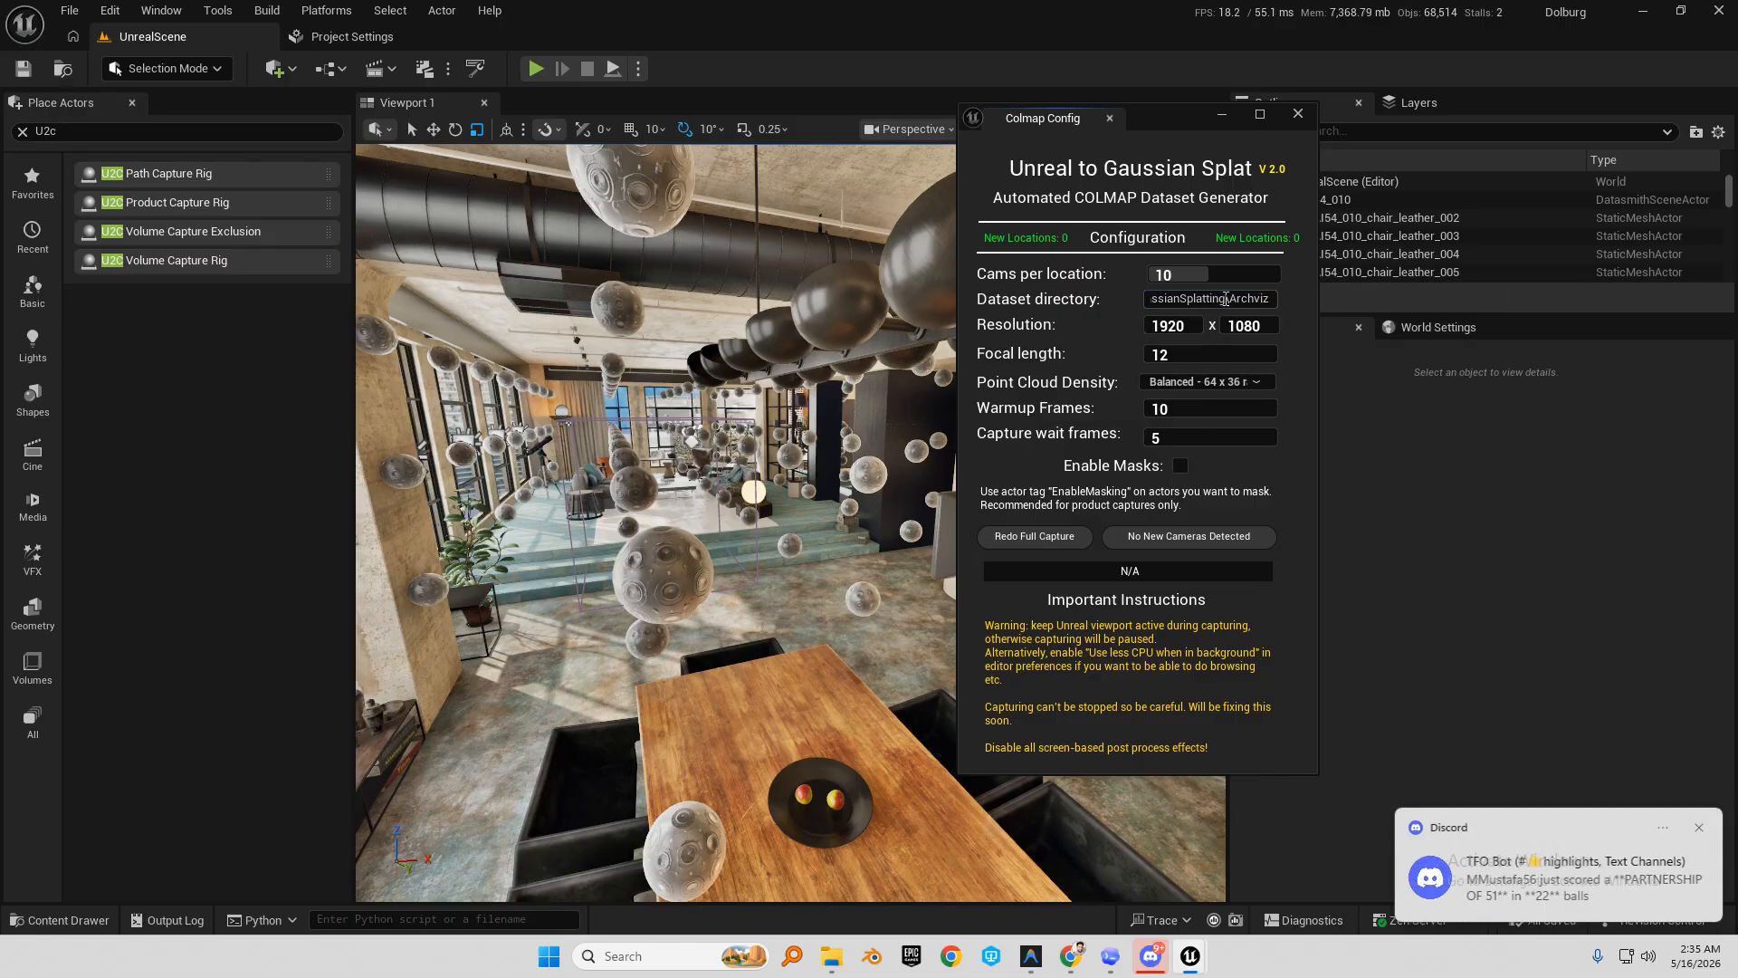
Try to start an incremental capture for the Archviz dataset without adding any cameras.
click(1174, 545)
click(1213, 539)
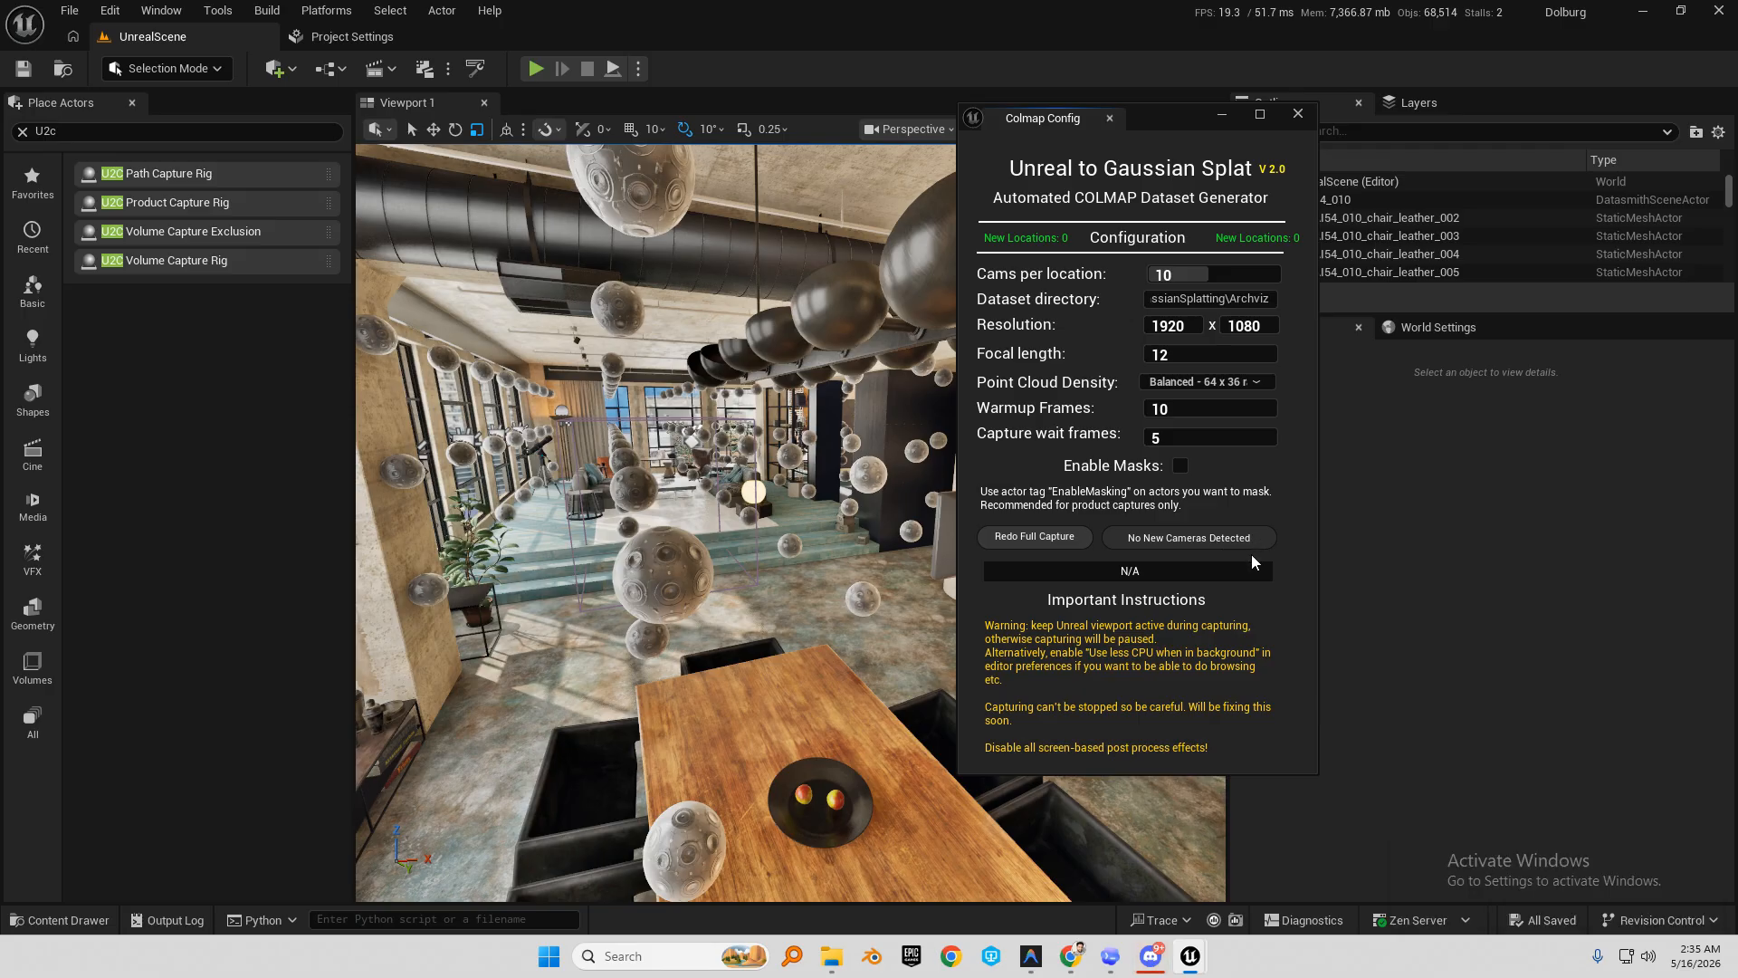
click(1218, 541)
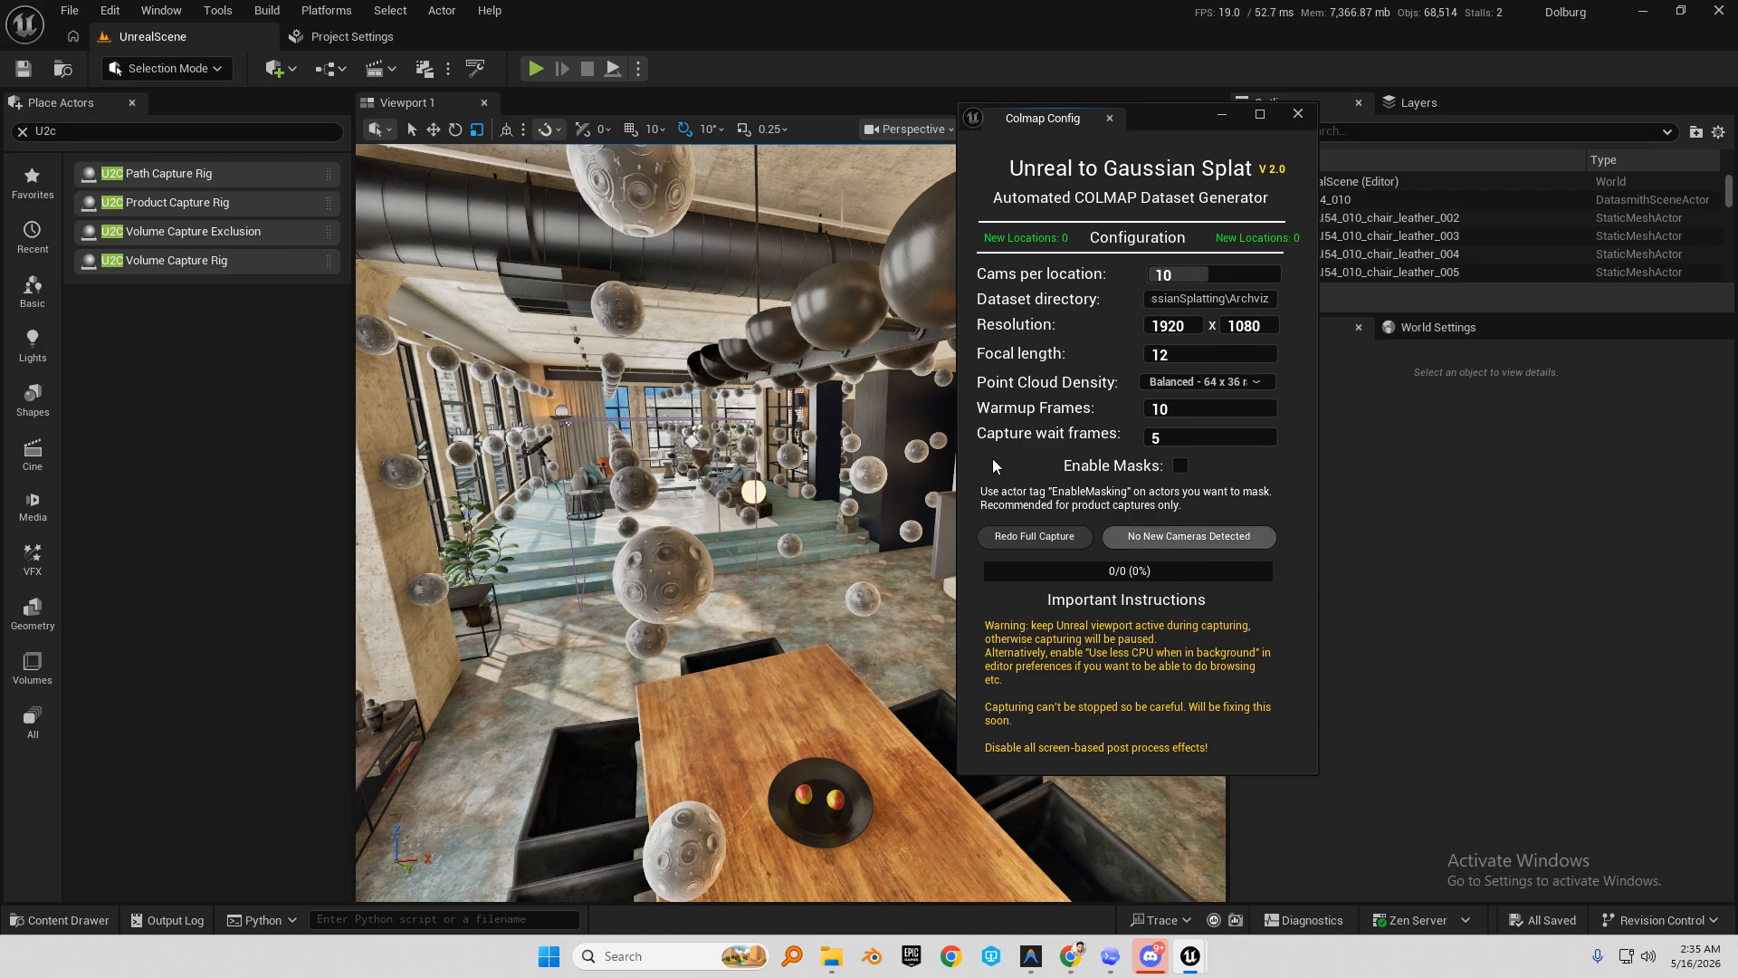
Place a U2C Product Capture Rig at the pot on the kitchen island's cooktop and close the Colmap Config window.
right_drag(487, 490, 666, 575)
key(w)
key(w)
key(s)
key(w)
key(d)
key(s)
scroll(716, 570, down, 2)
key(w)
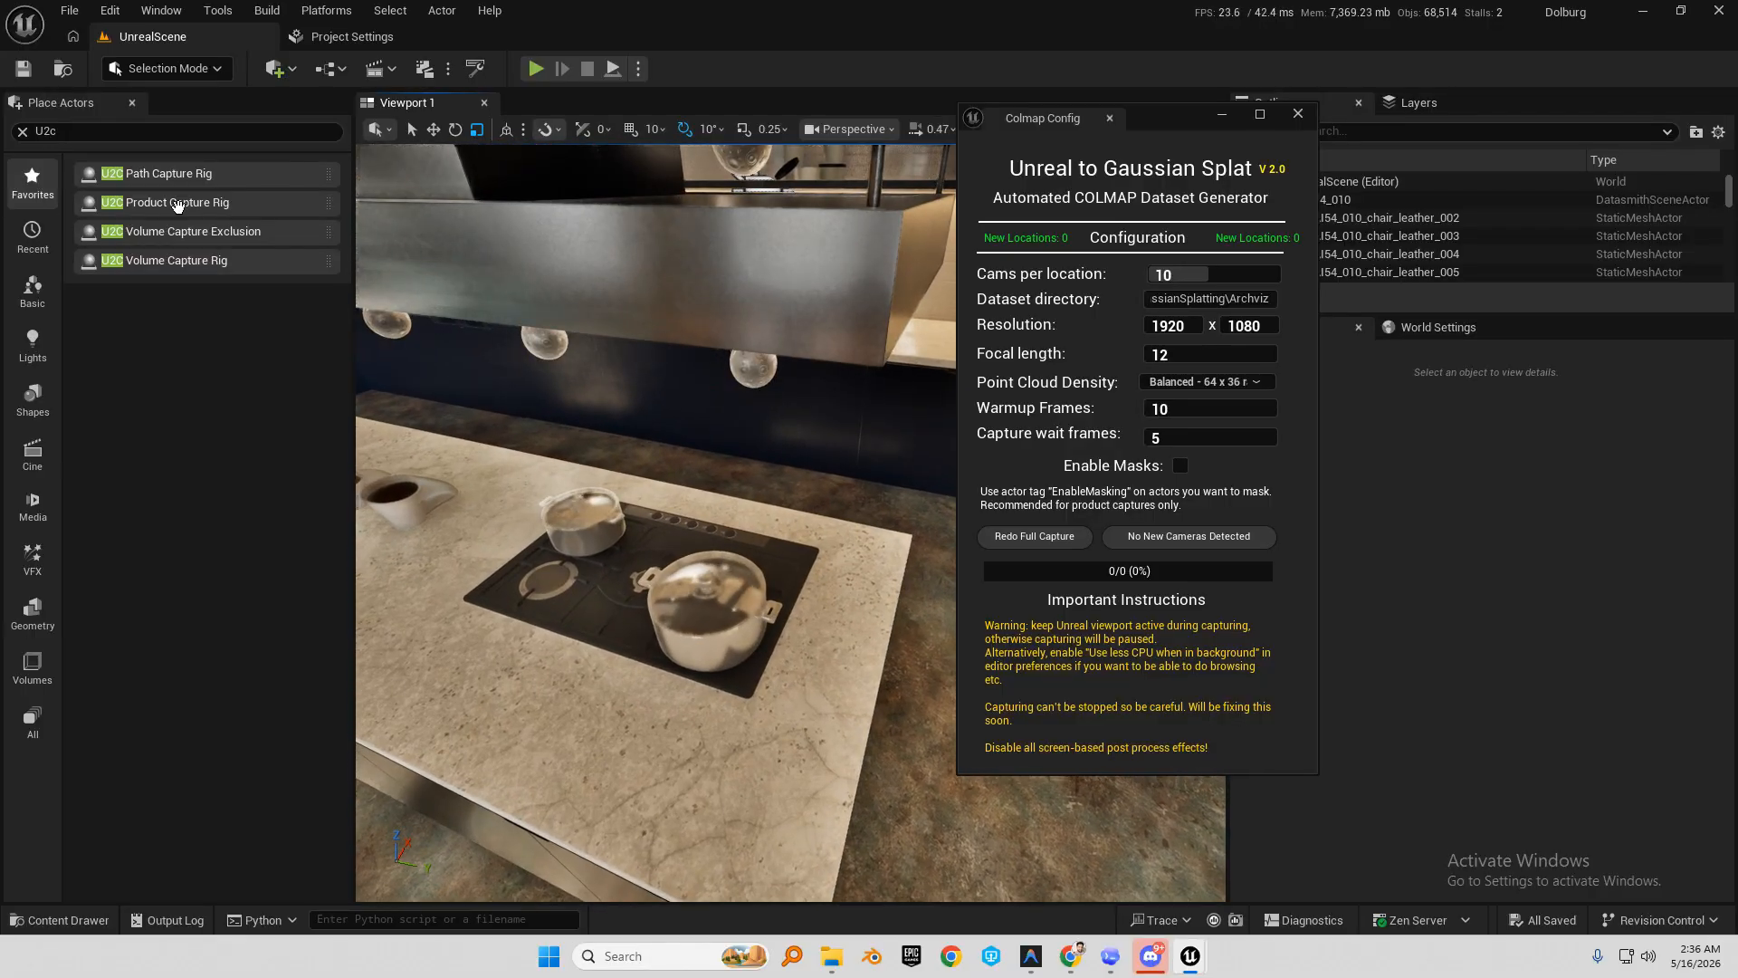
drag(175, 202, 713, 618)
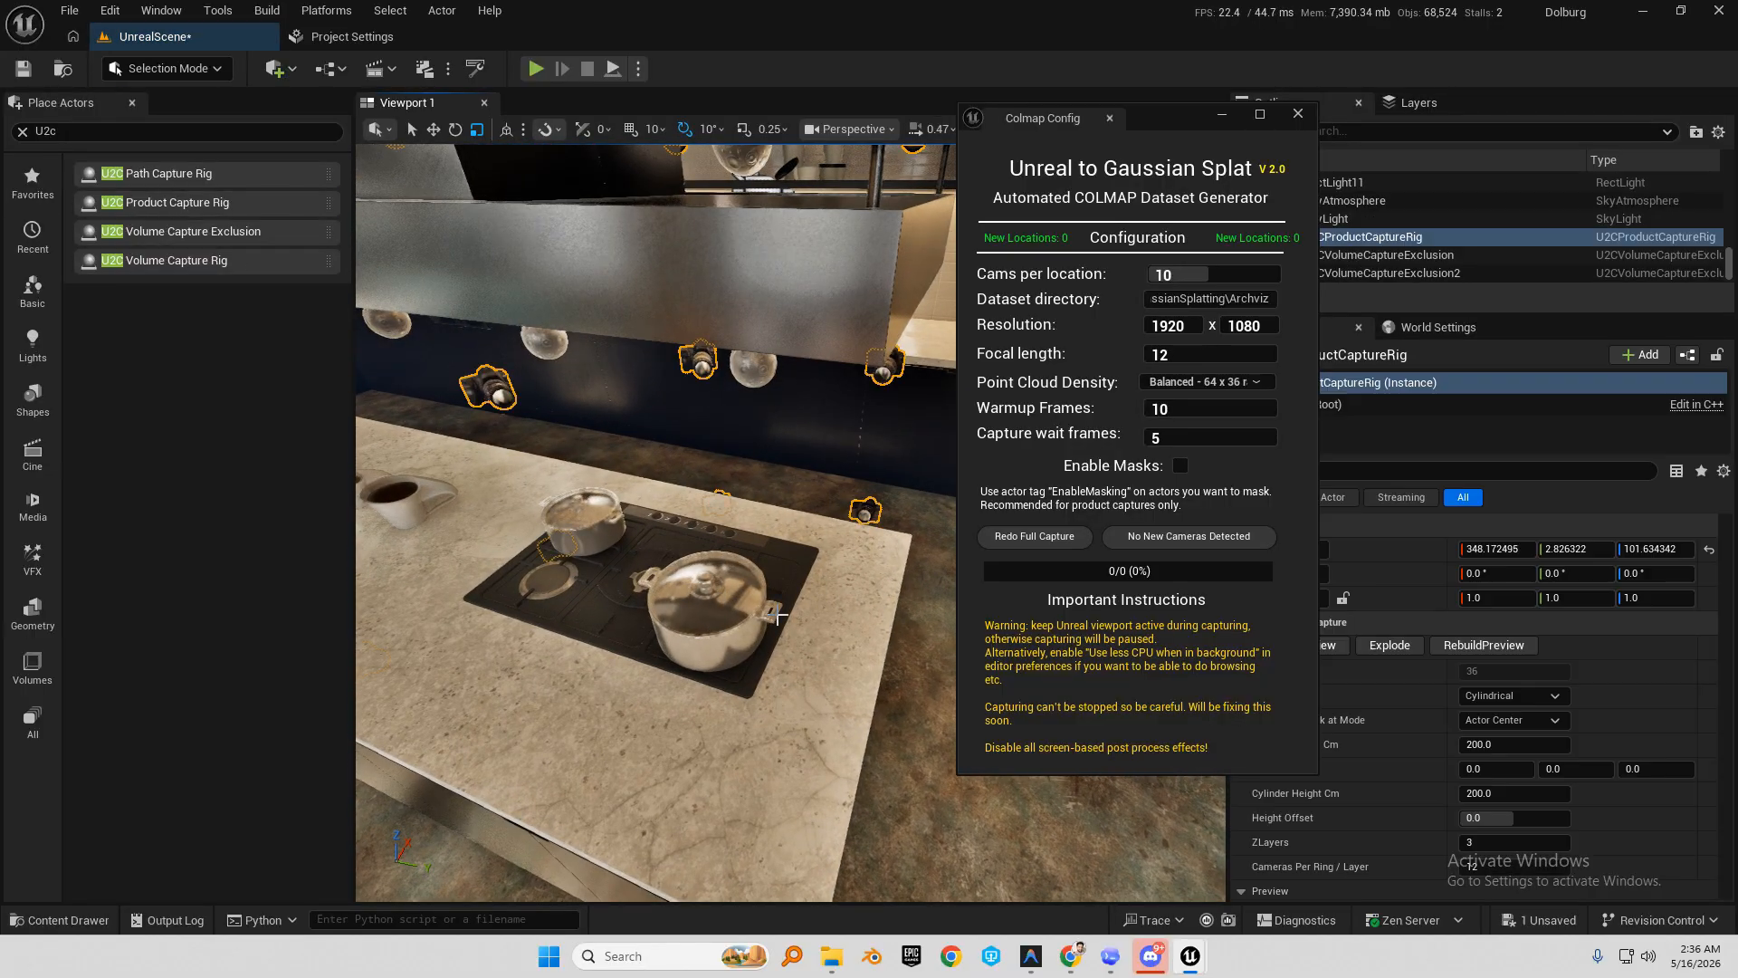
click(1298, 115)
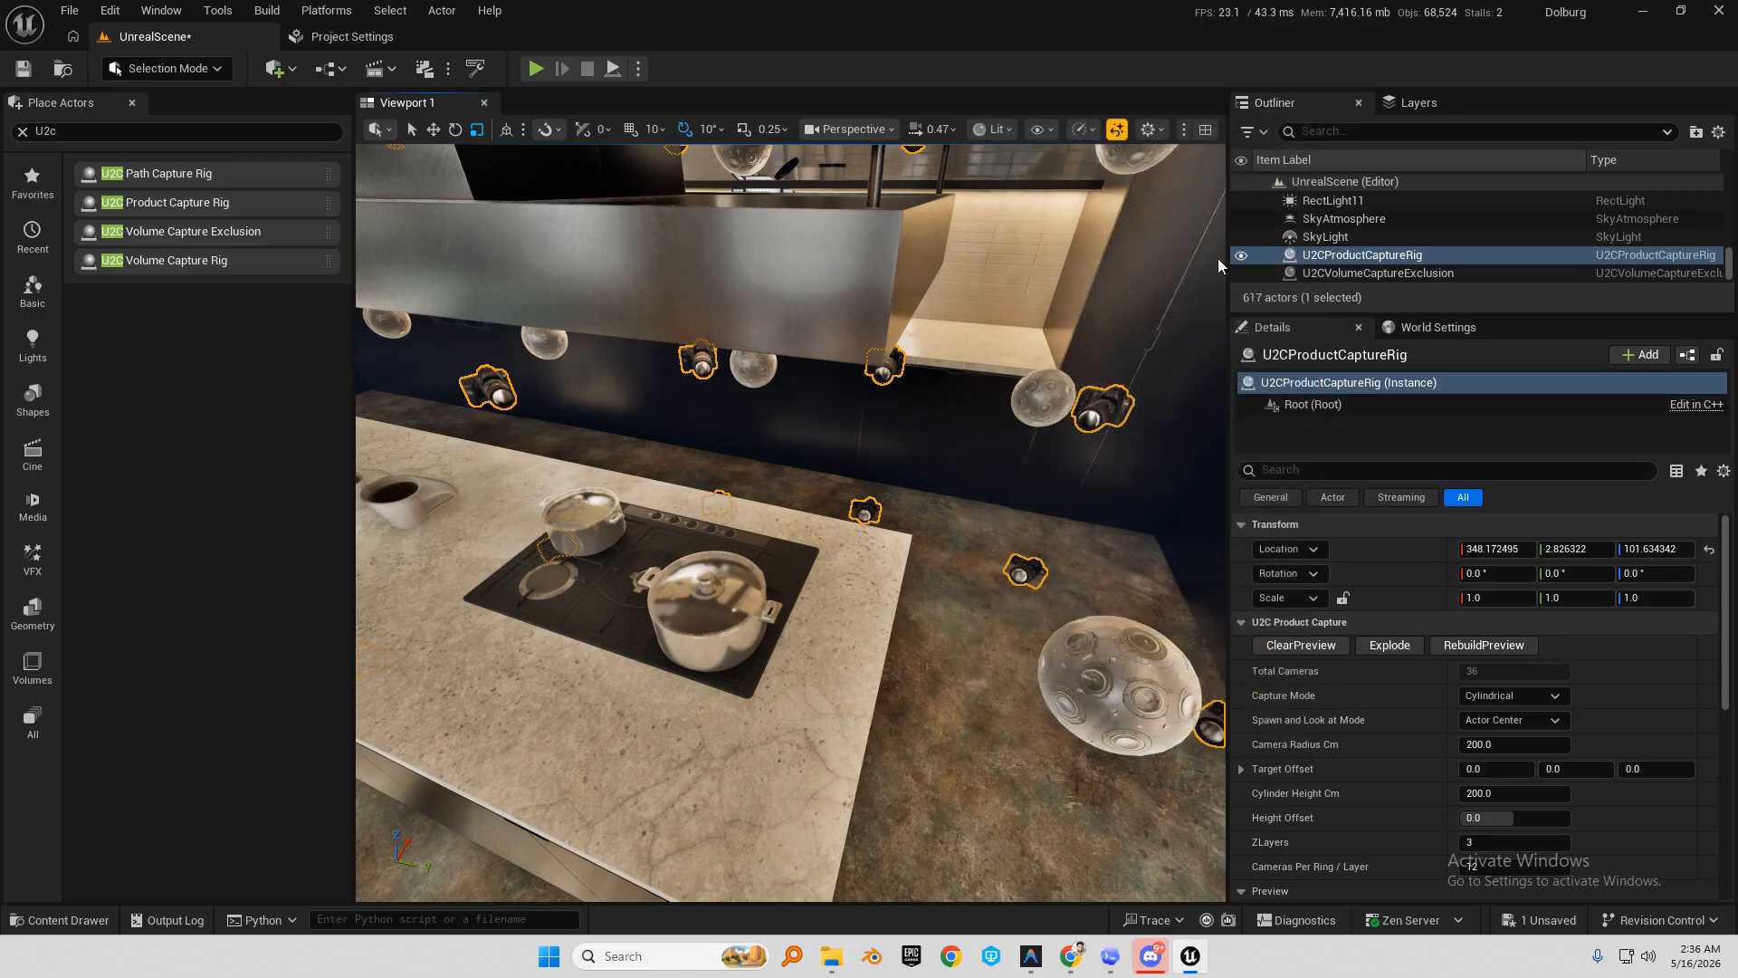
Reopen the Colmap Config window to check the new capture locations from the product rig, and close it.
right_drag(676, 225, 752, 101)
key(s)
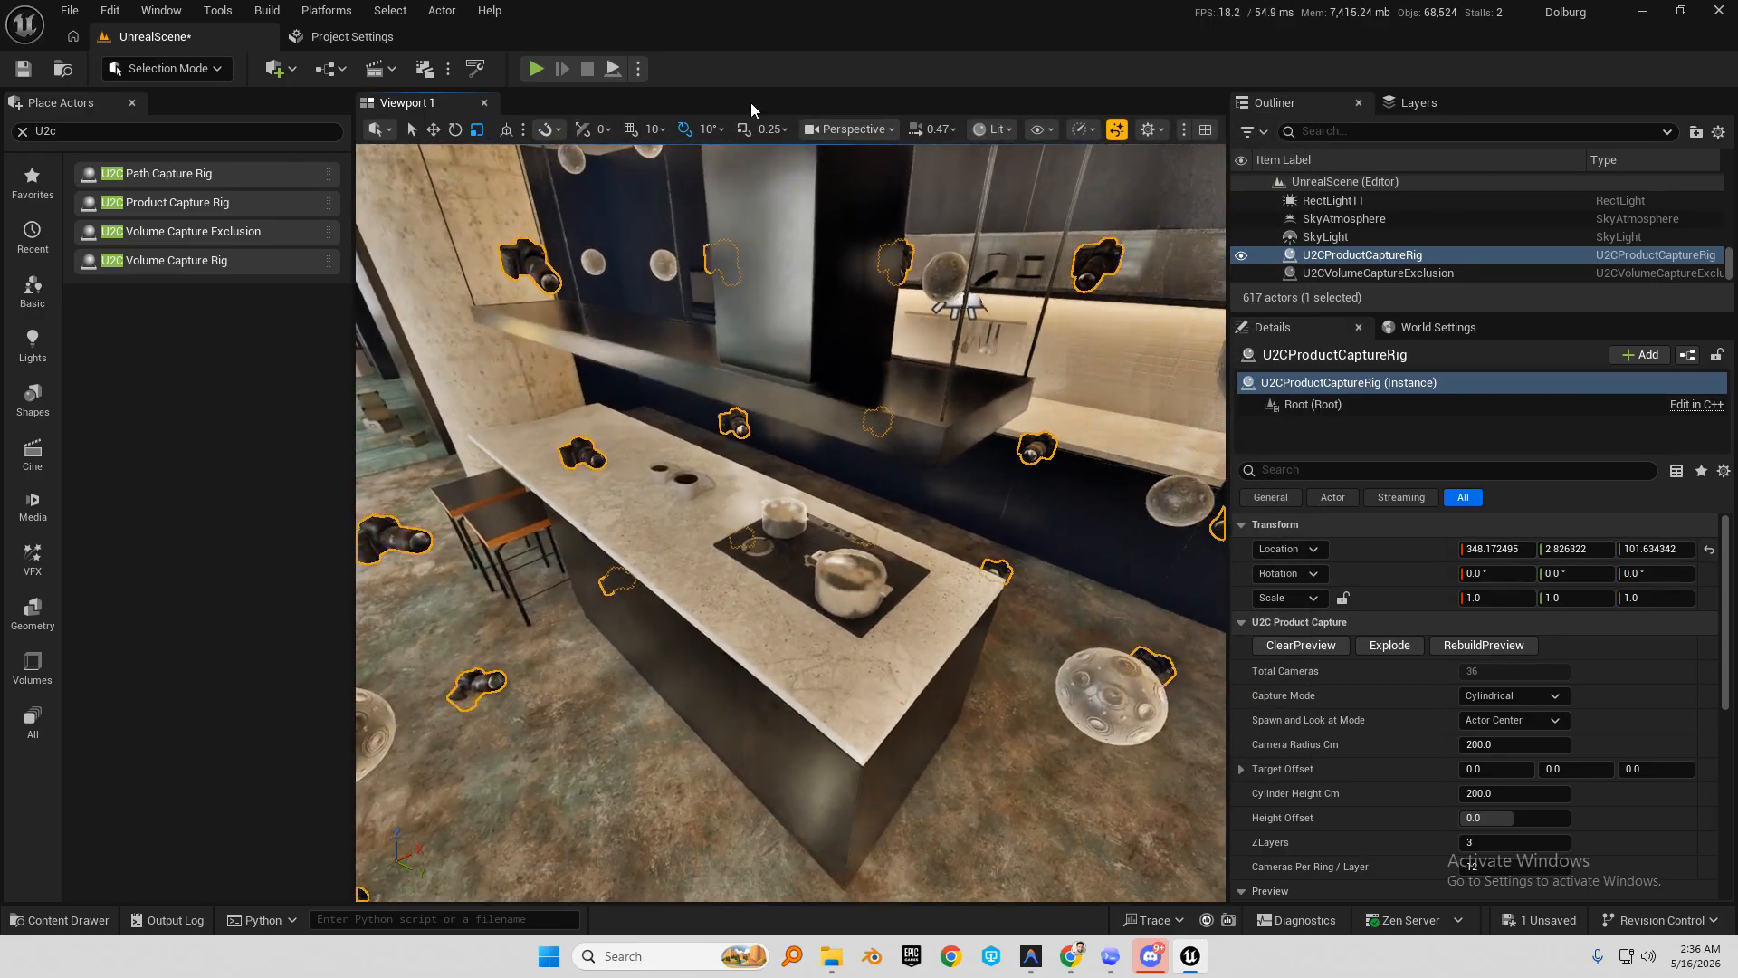
click(475, 66)
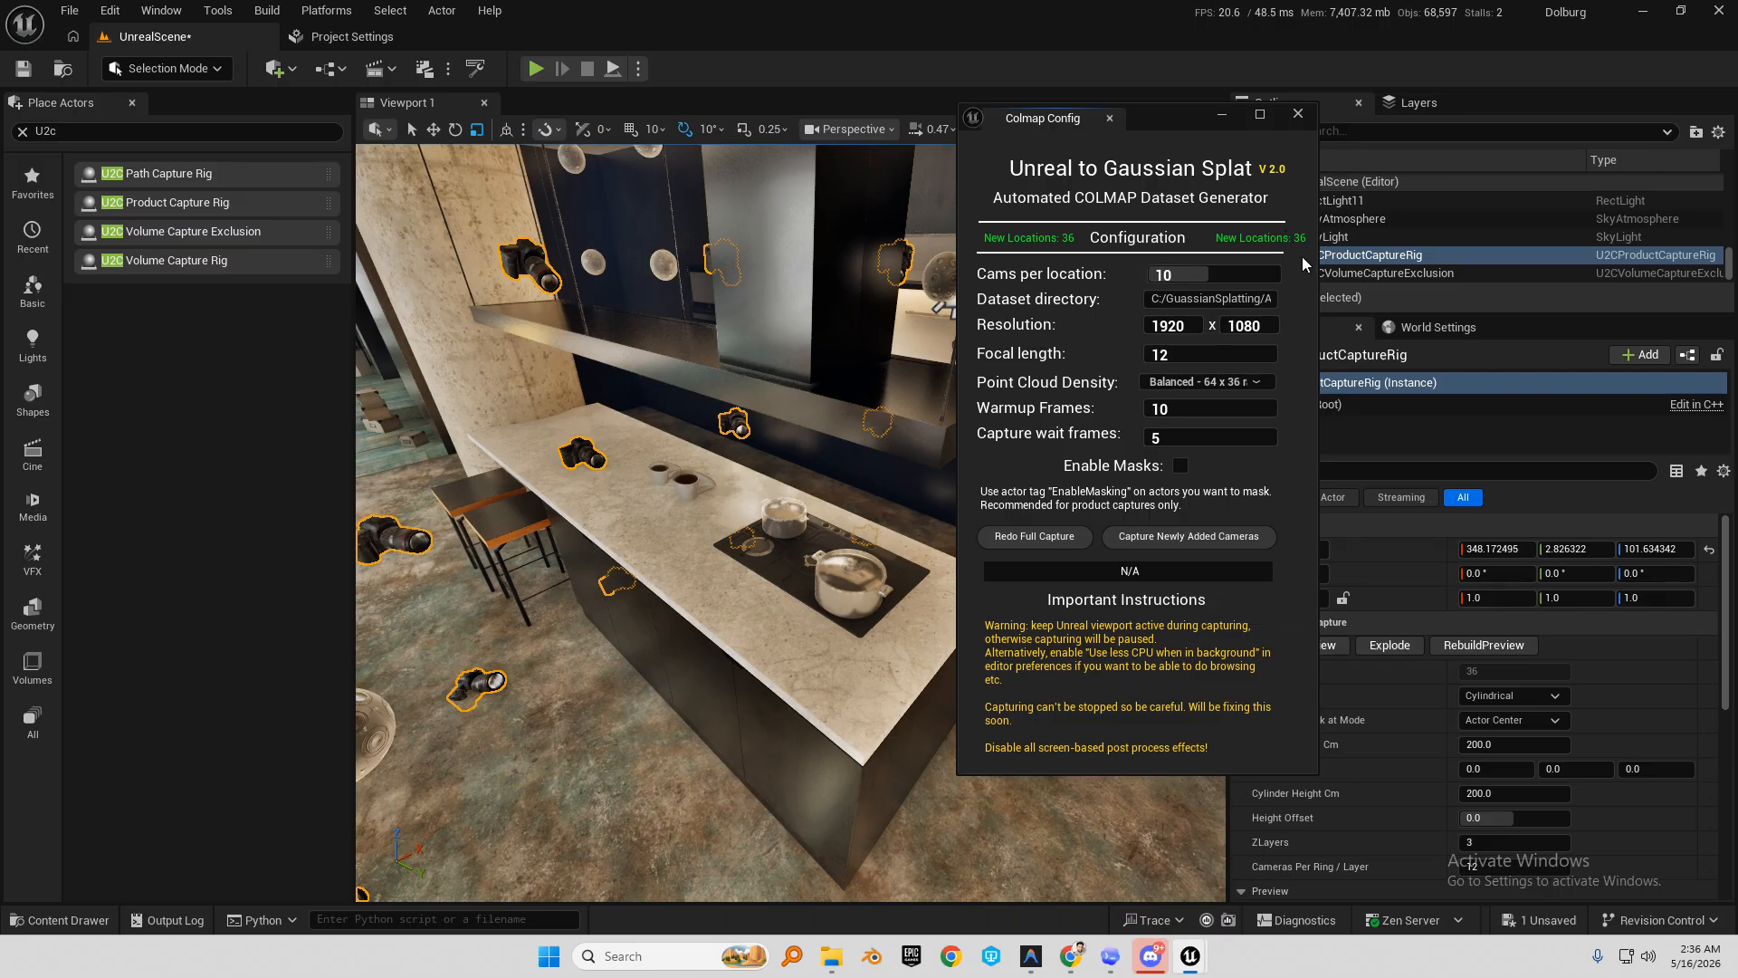
click(1297, 115)
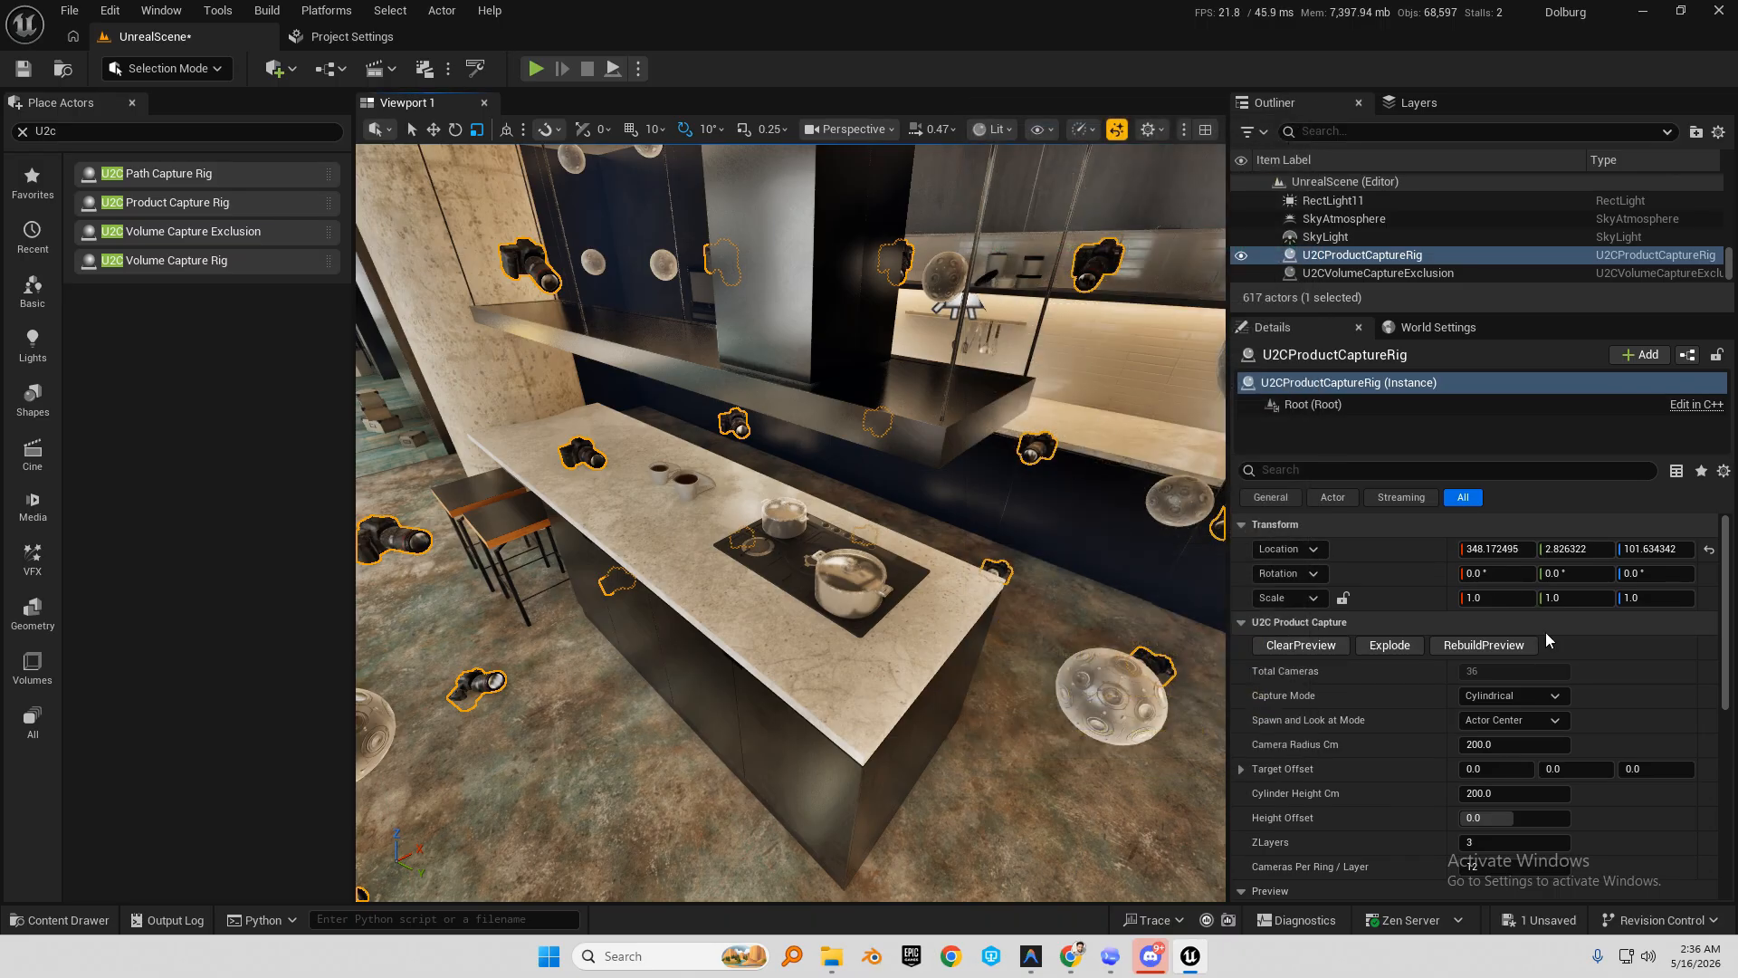
Set the product rig's Spawn and Look at Mode to Distributed Target Actor Bounds and pick the cooktop AI54_45_010_015 as target actor.
scroll(1323, 726, down, 2)
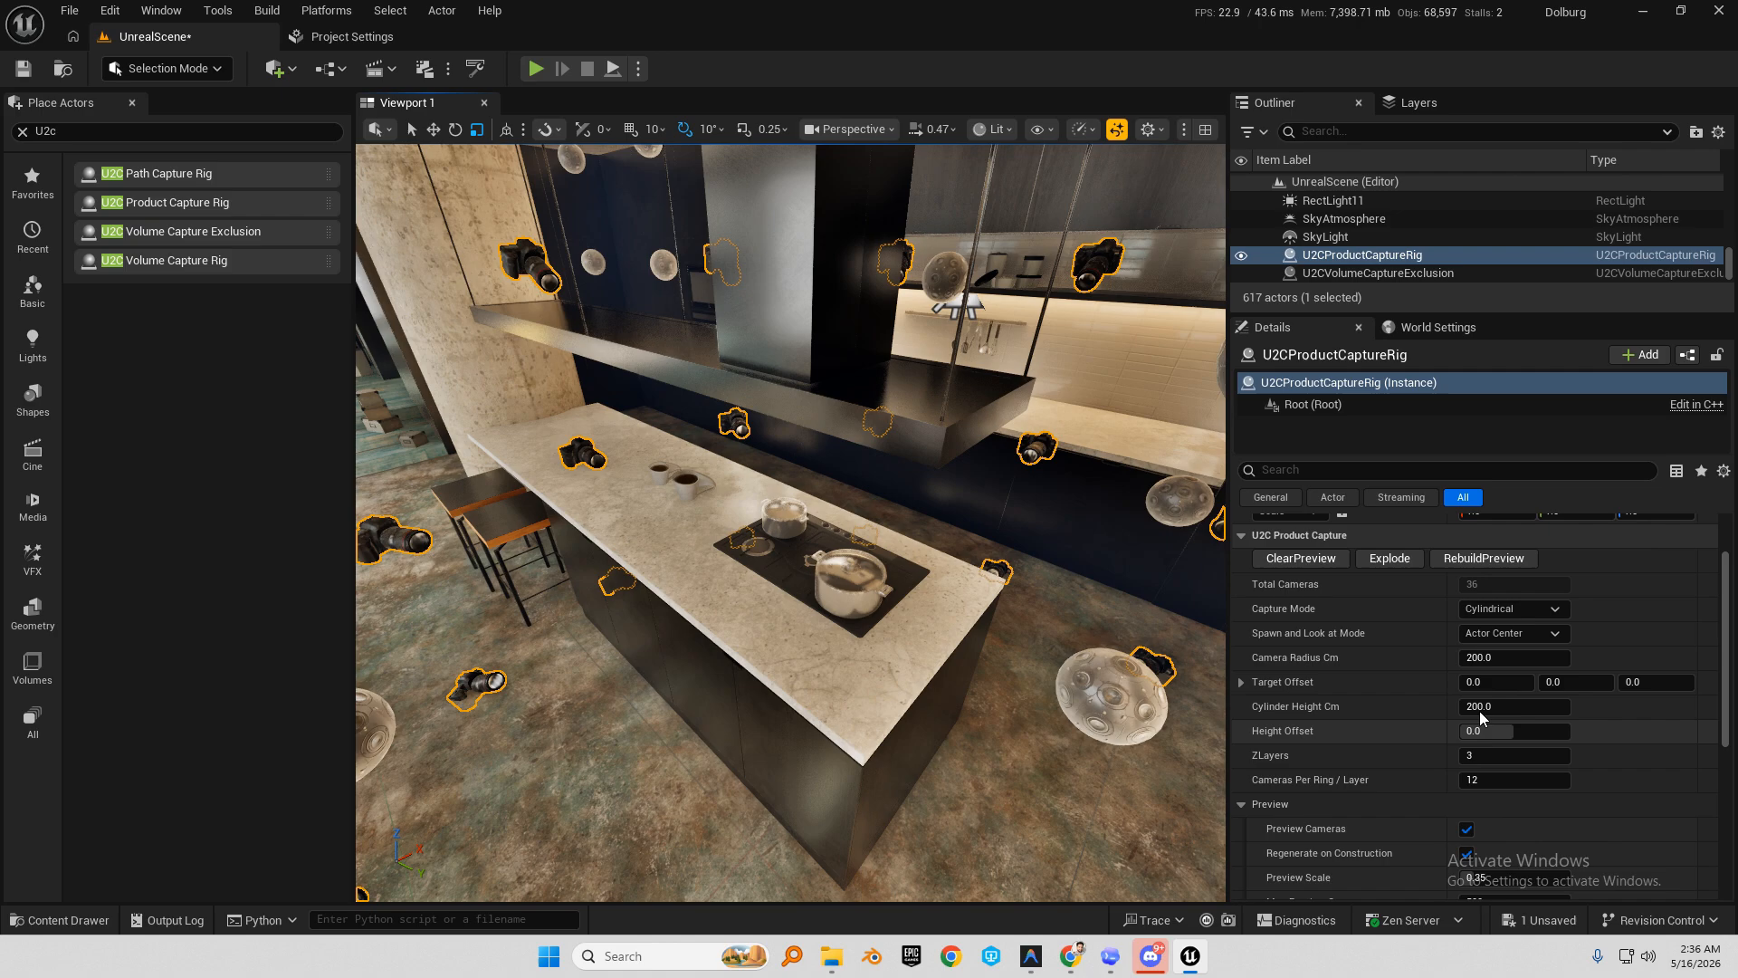
click(1506, 635)
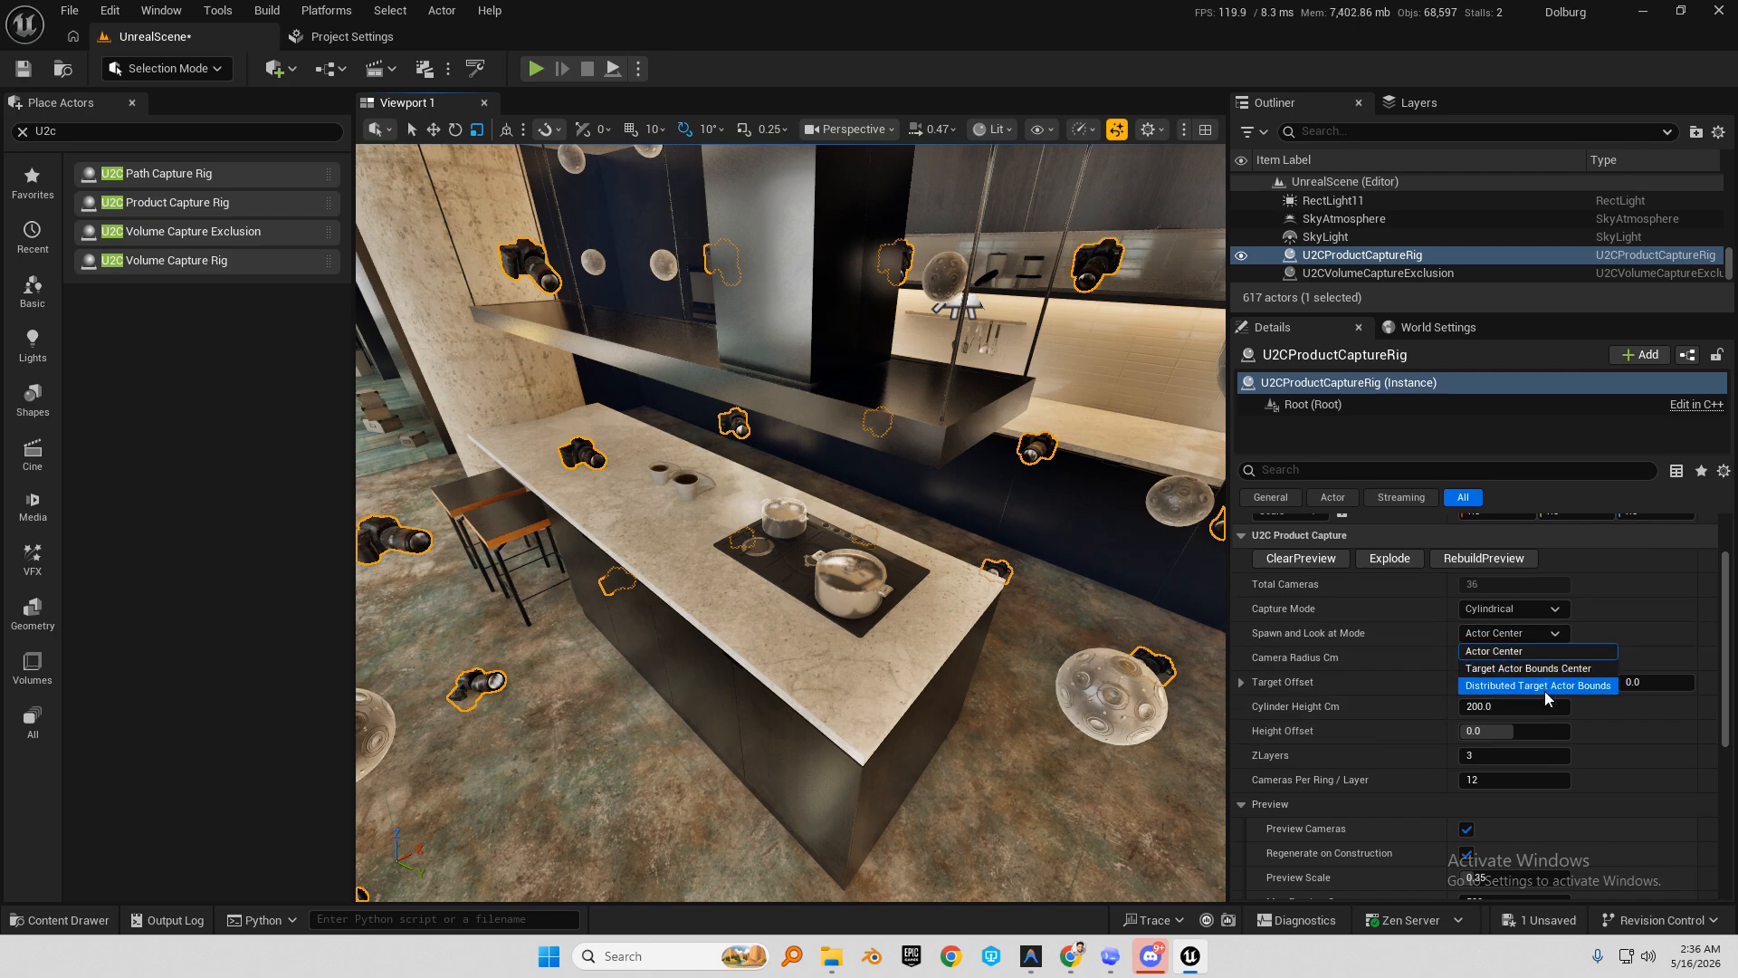
click(1593, 668)
click(1680, 706)
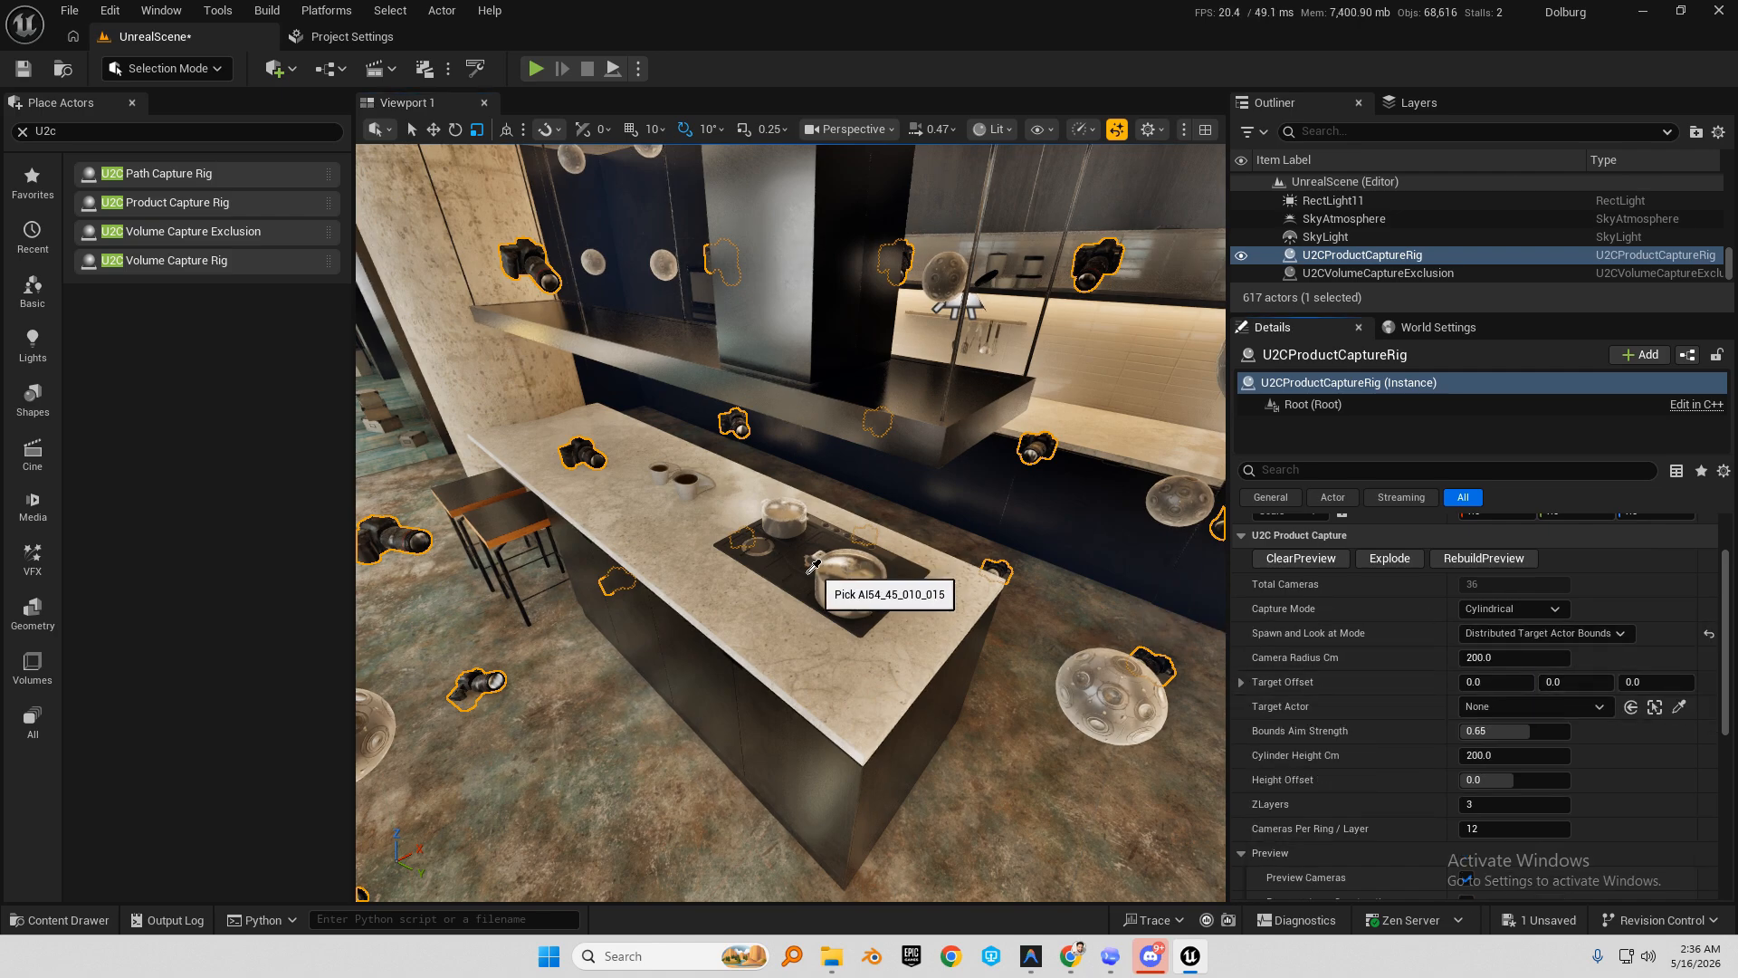
click(847, 593)
key(w)
right_drag(807, 644, 793, 580)
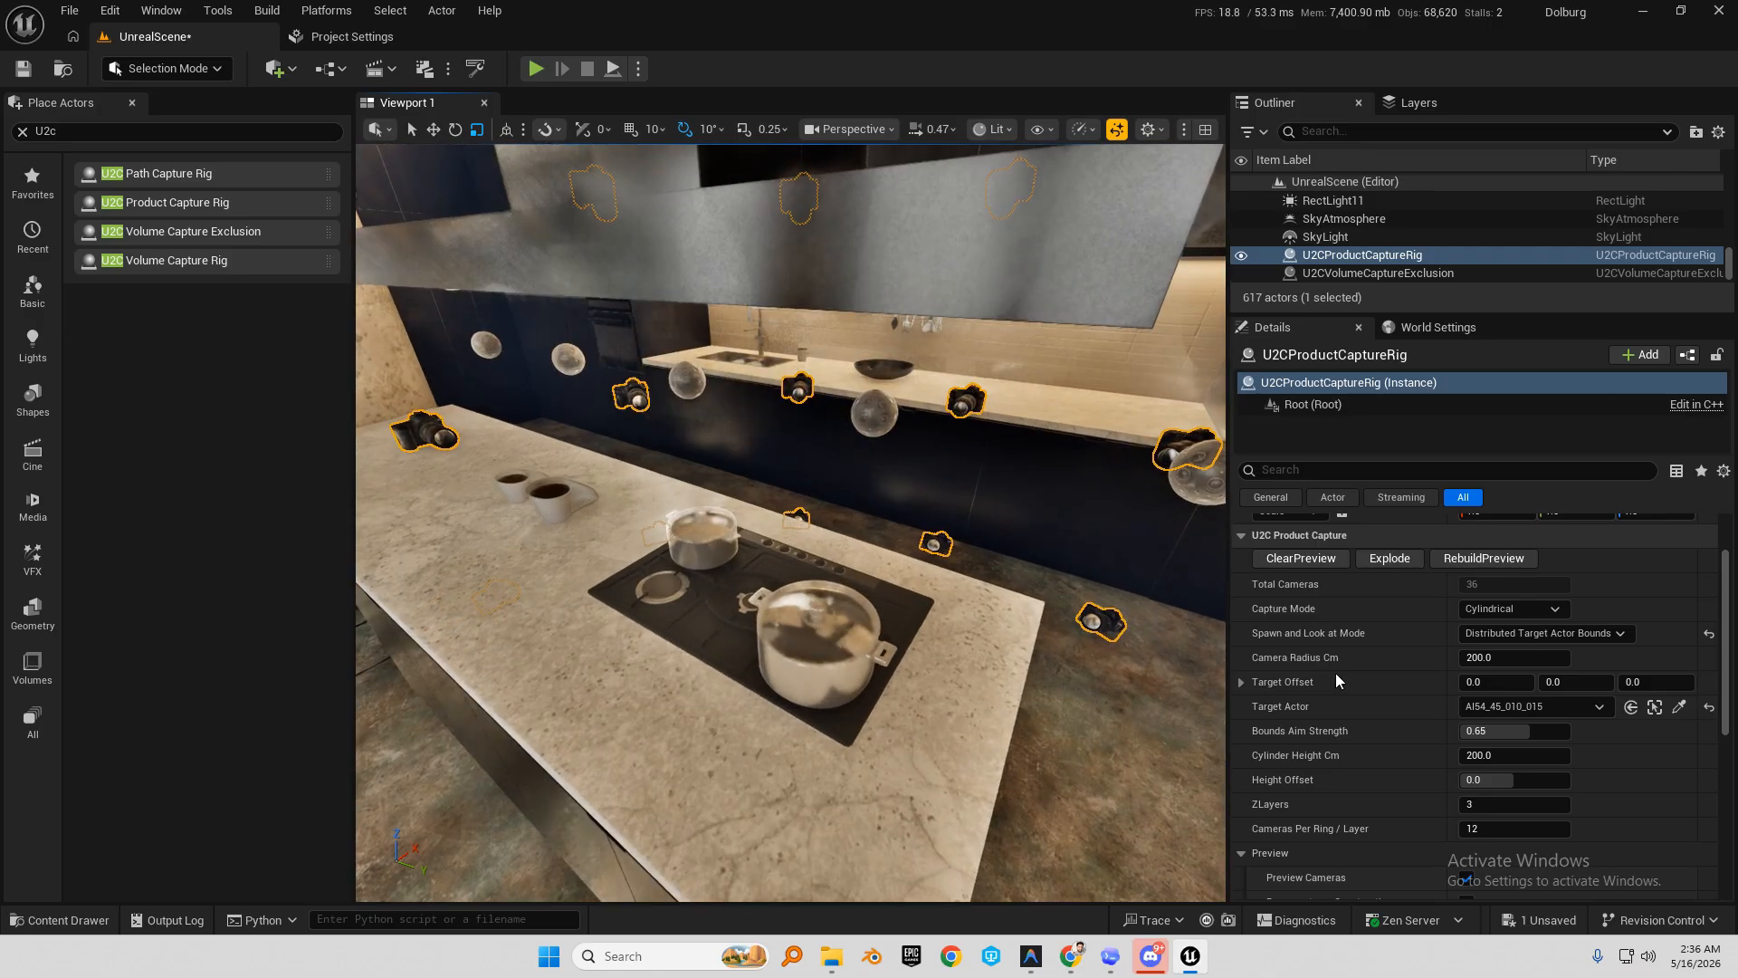
Change the product rig's capture mode to Spherical and reduce its camera radius to about 58.67 cm.
scroll(1509, 612, up, 2)
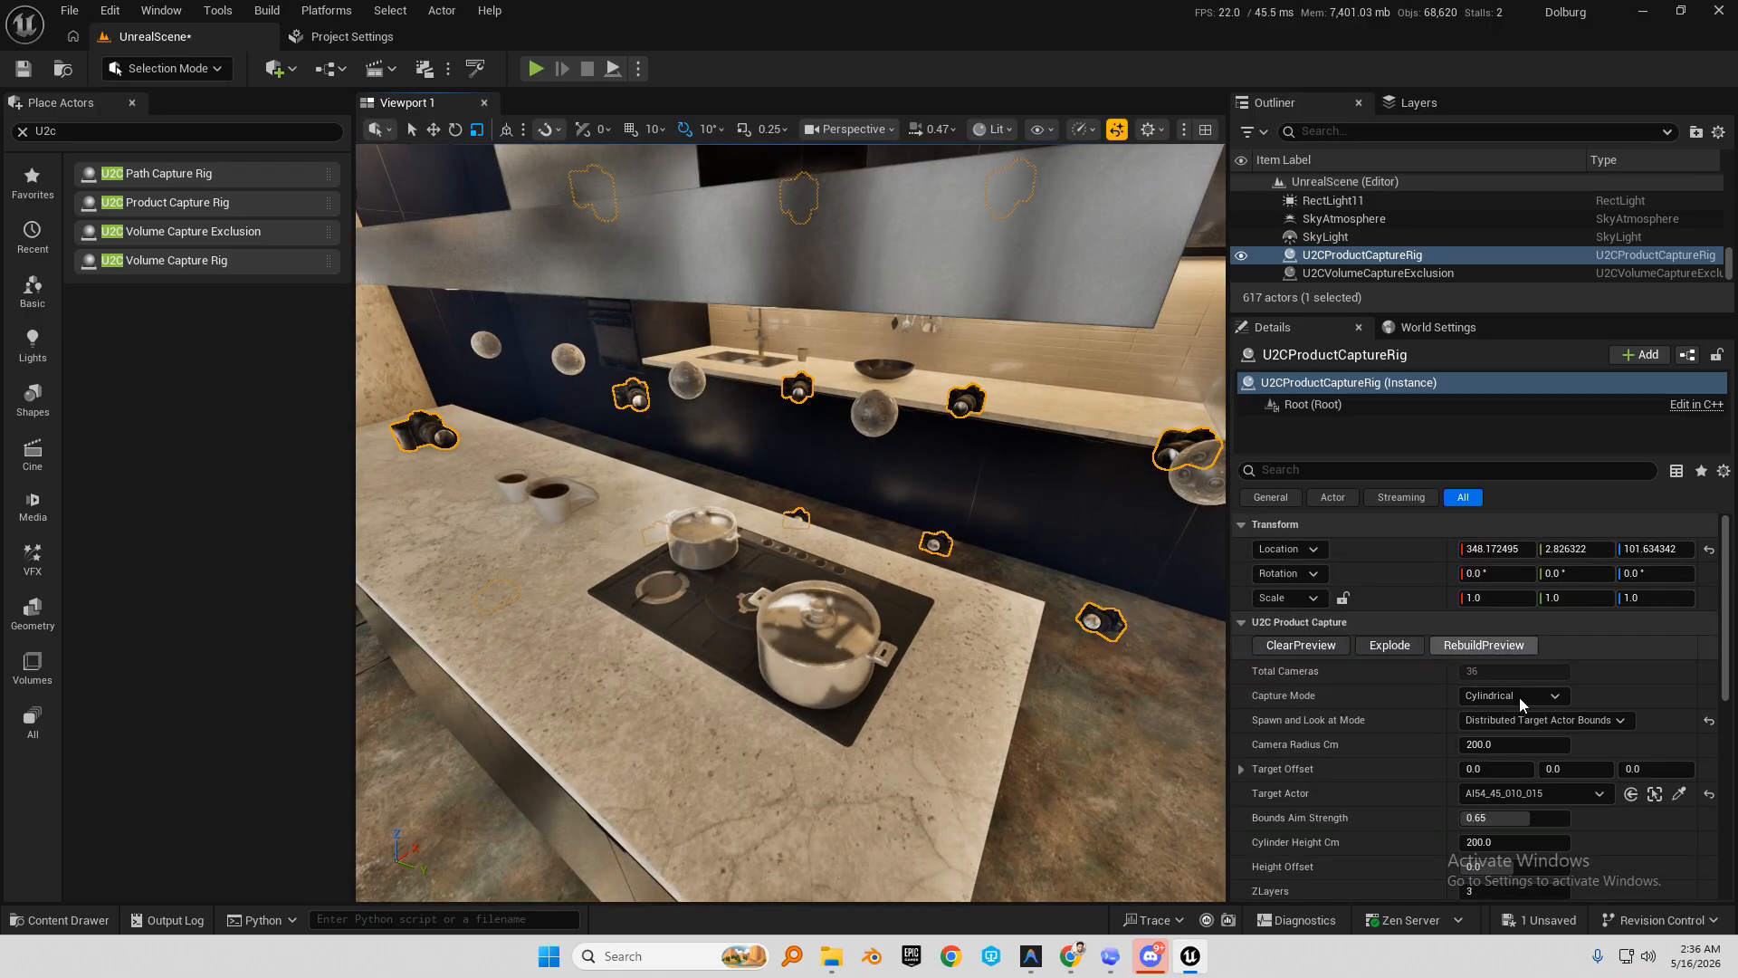
click(1519, 698)
click(1520, 715)
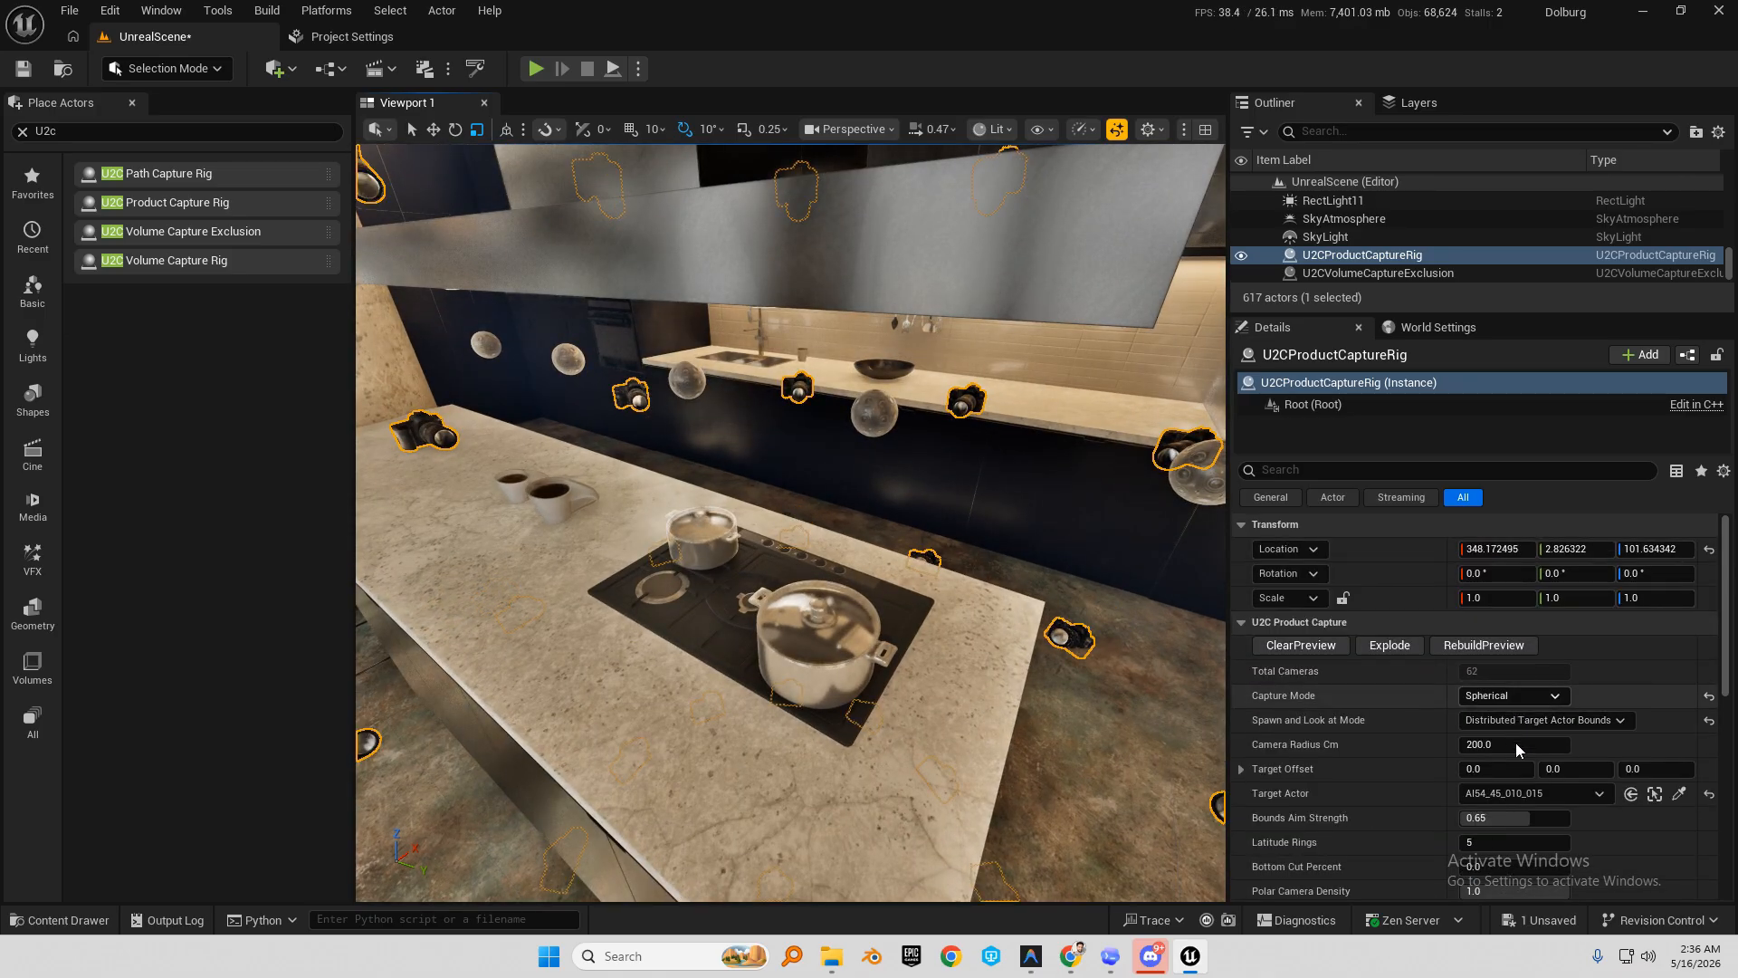
drag(1508, 745, 1441, 745)
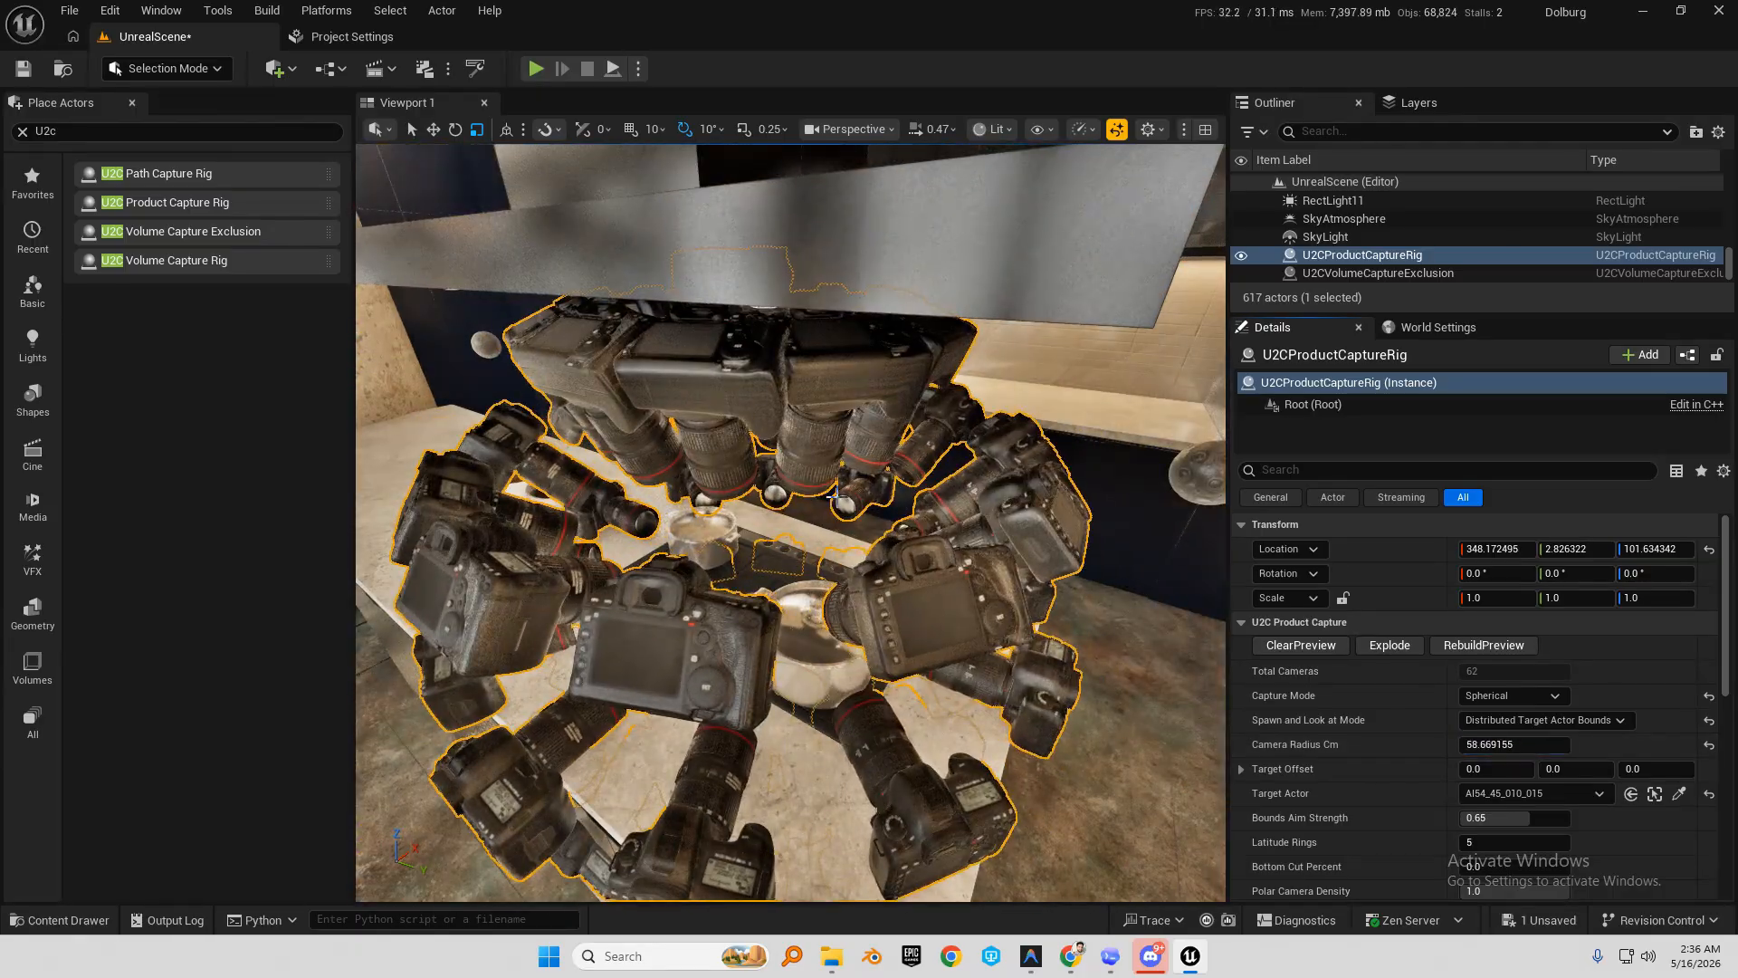
right_drag(790, 543, 796, 496)
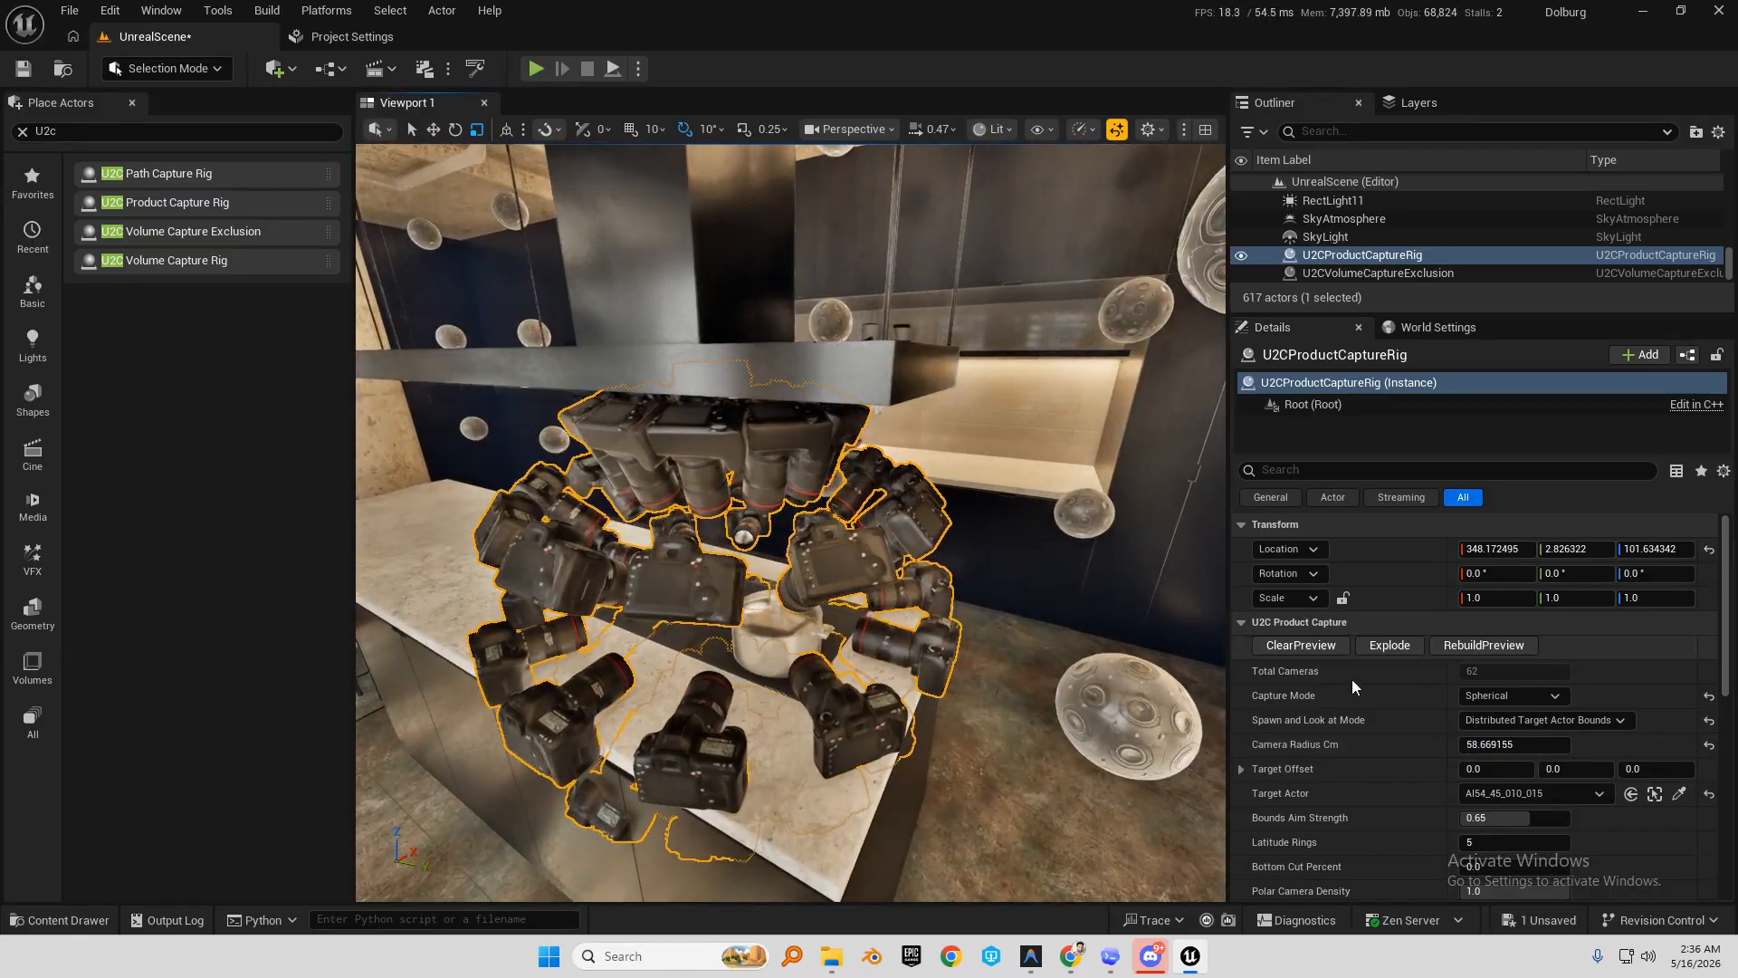
Set the product rig's preview scale to 0.2.
scroll(1393, 736, down, 3)
scroll(1404, 777, down, 2)
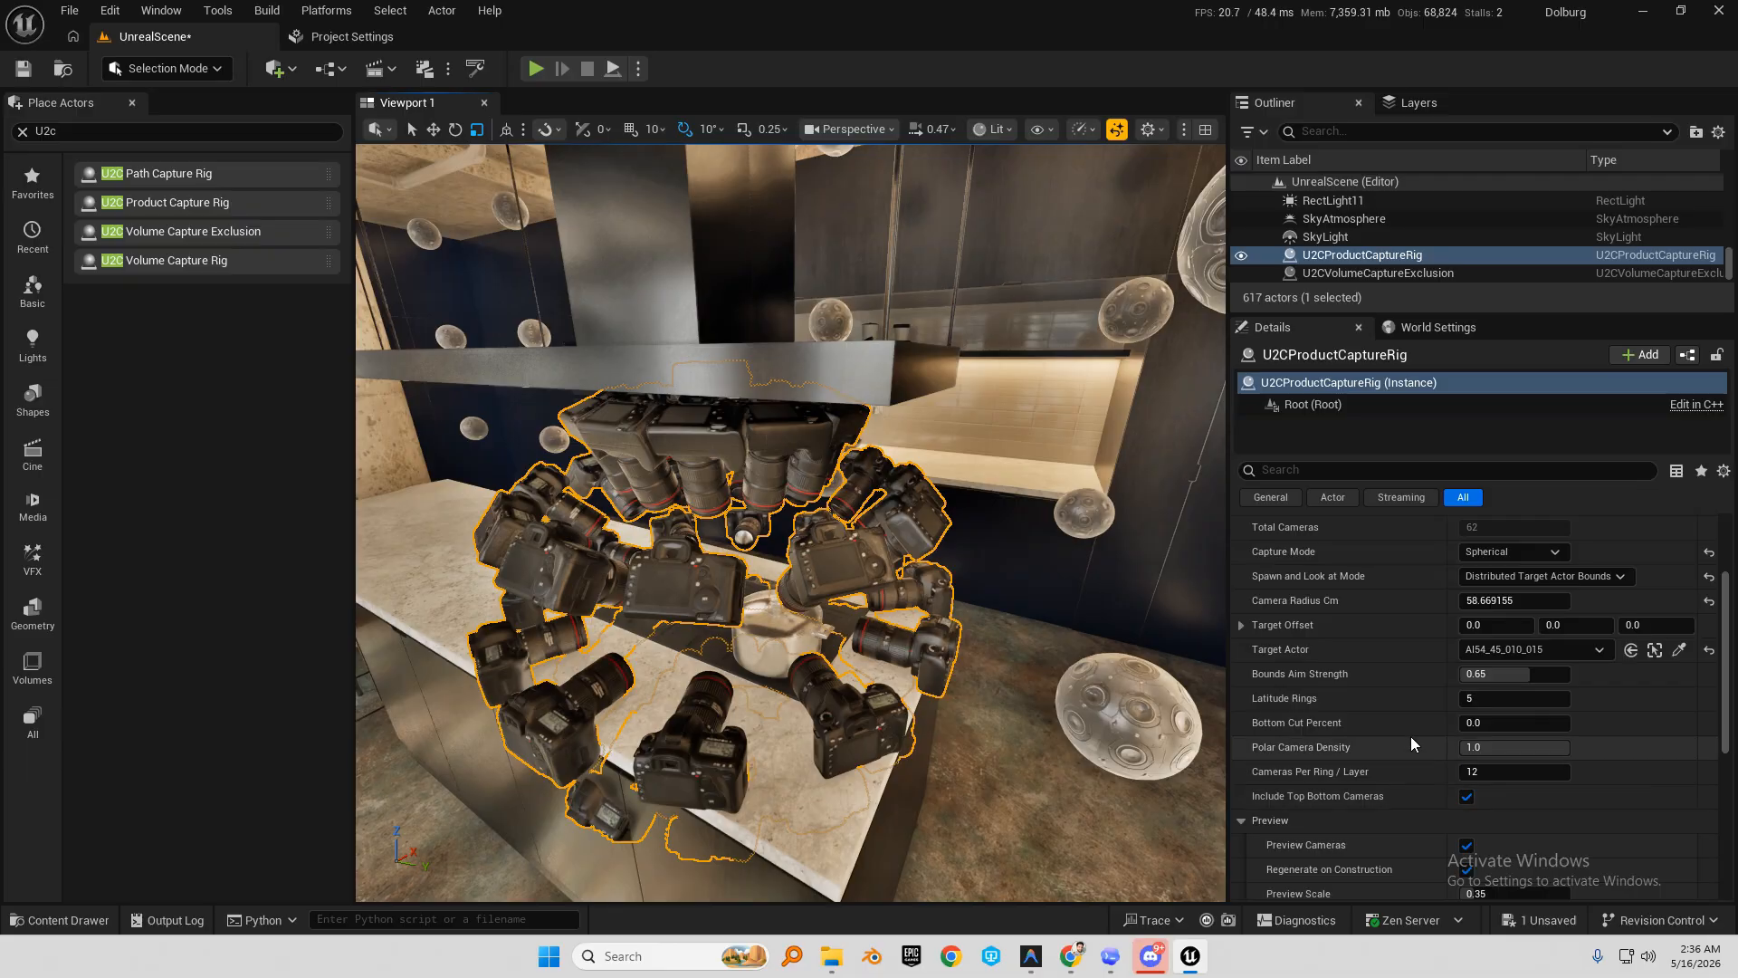
scroll(1296, 735, down, 3)
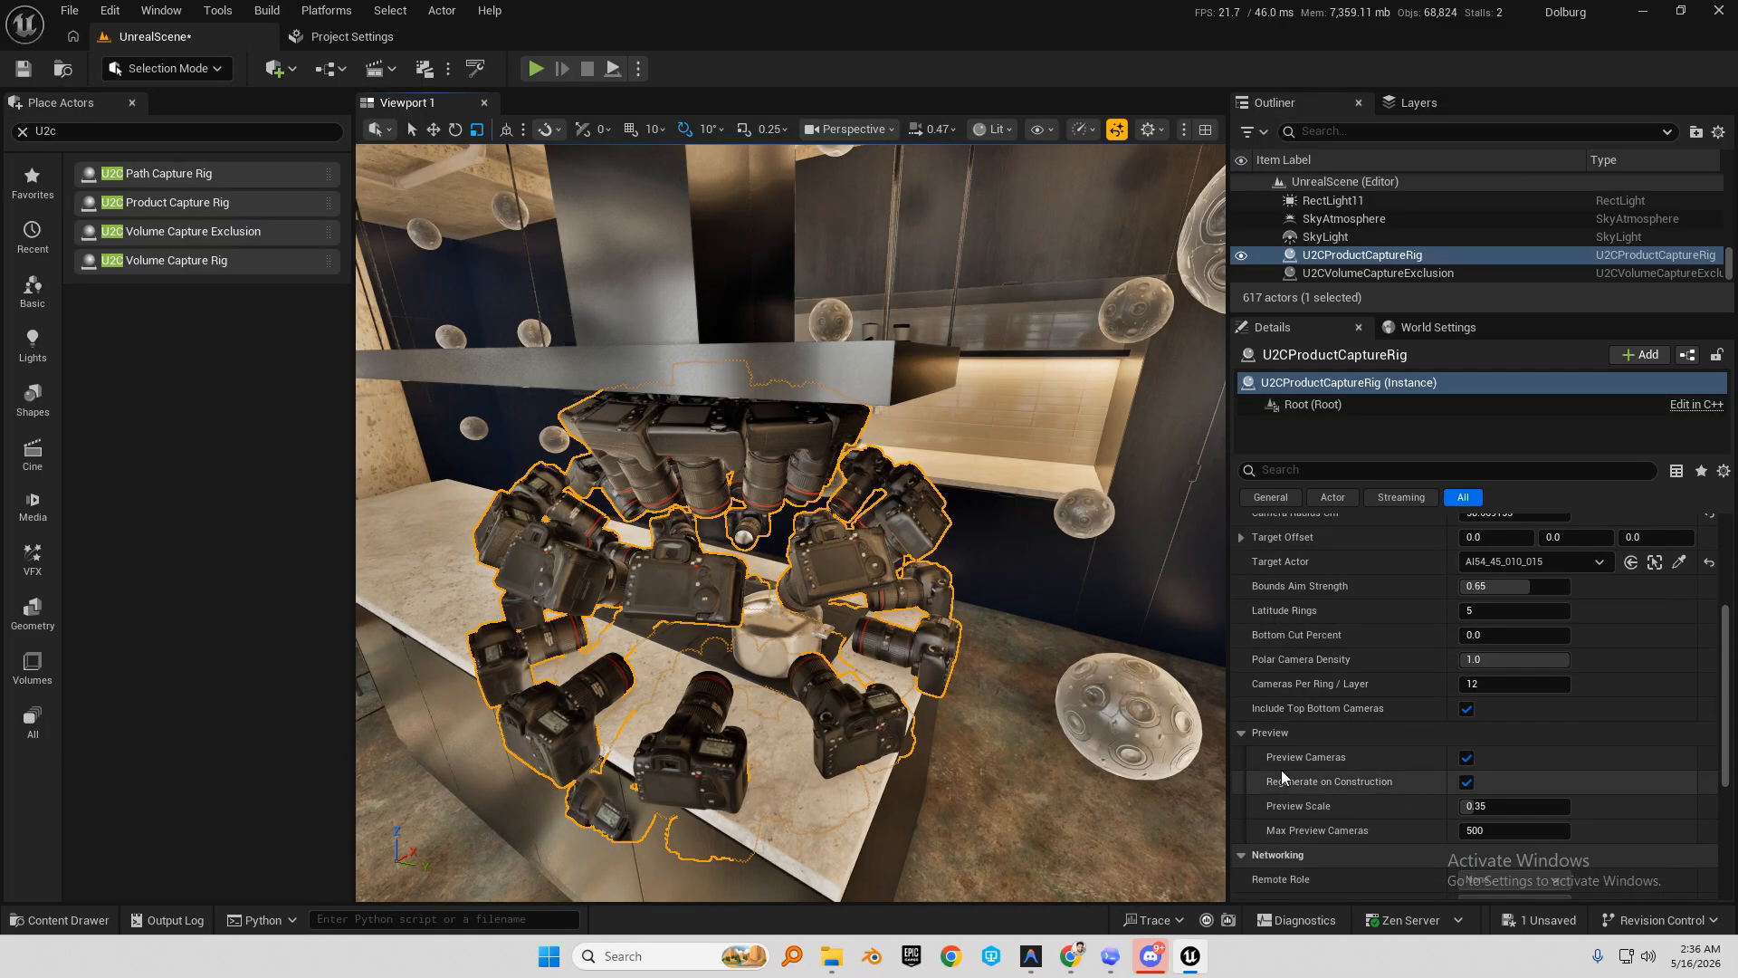
click(1514, 805)
text(0.2)
key(Return)
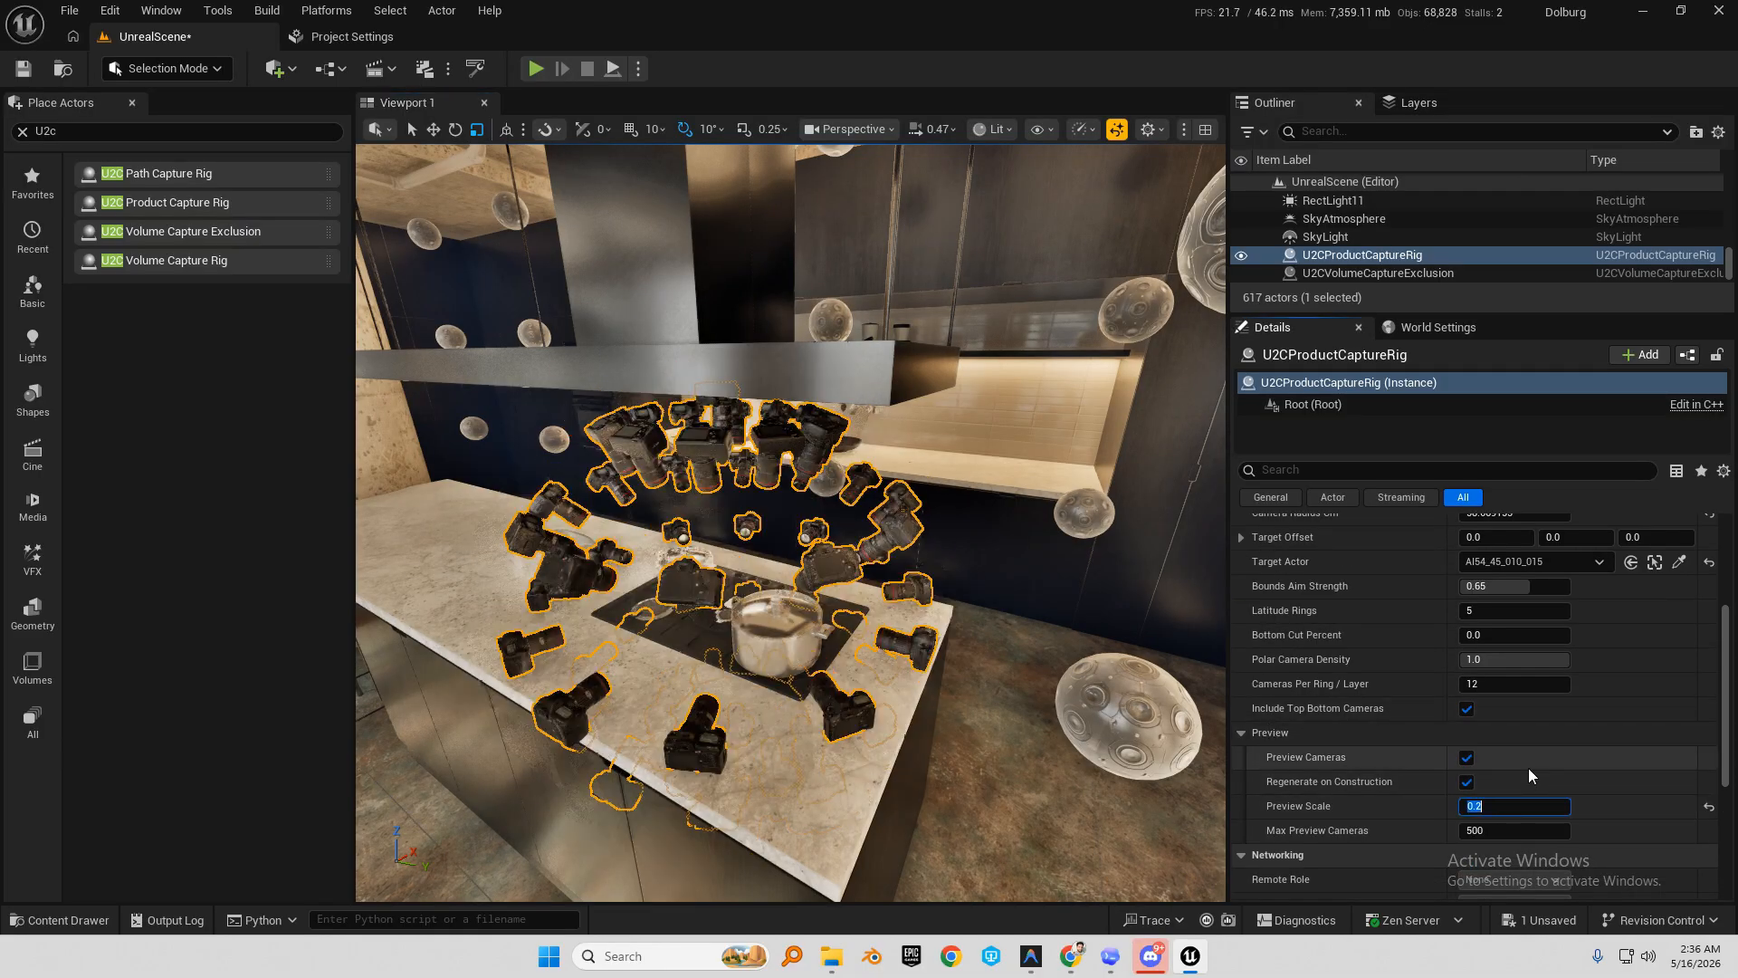
Select the cooktop inside the camera sphere, try to move it upward, and undo the move.
right_drag(842, 534, 762, 602)
click(879, 552)
key(g)
key(g)
key(g)
key(g)
key(w)
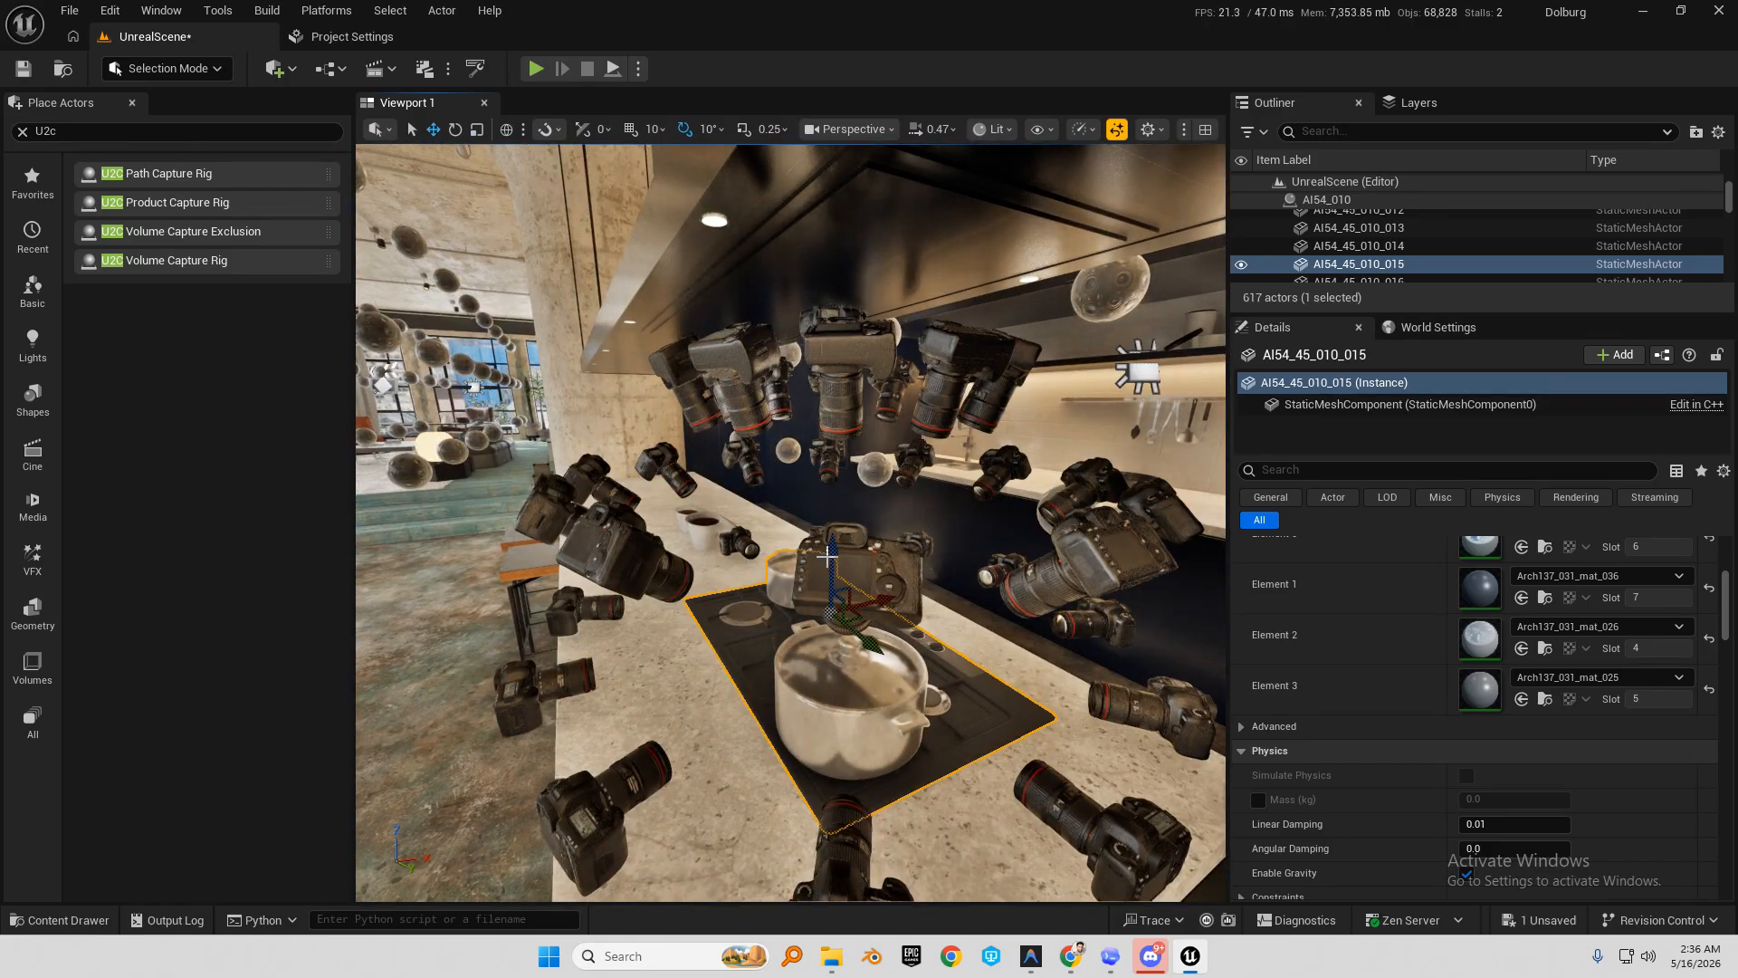
drag(831, 554, 829, 516)
key(ctrl+z)
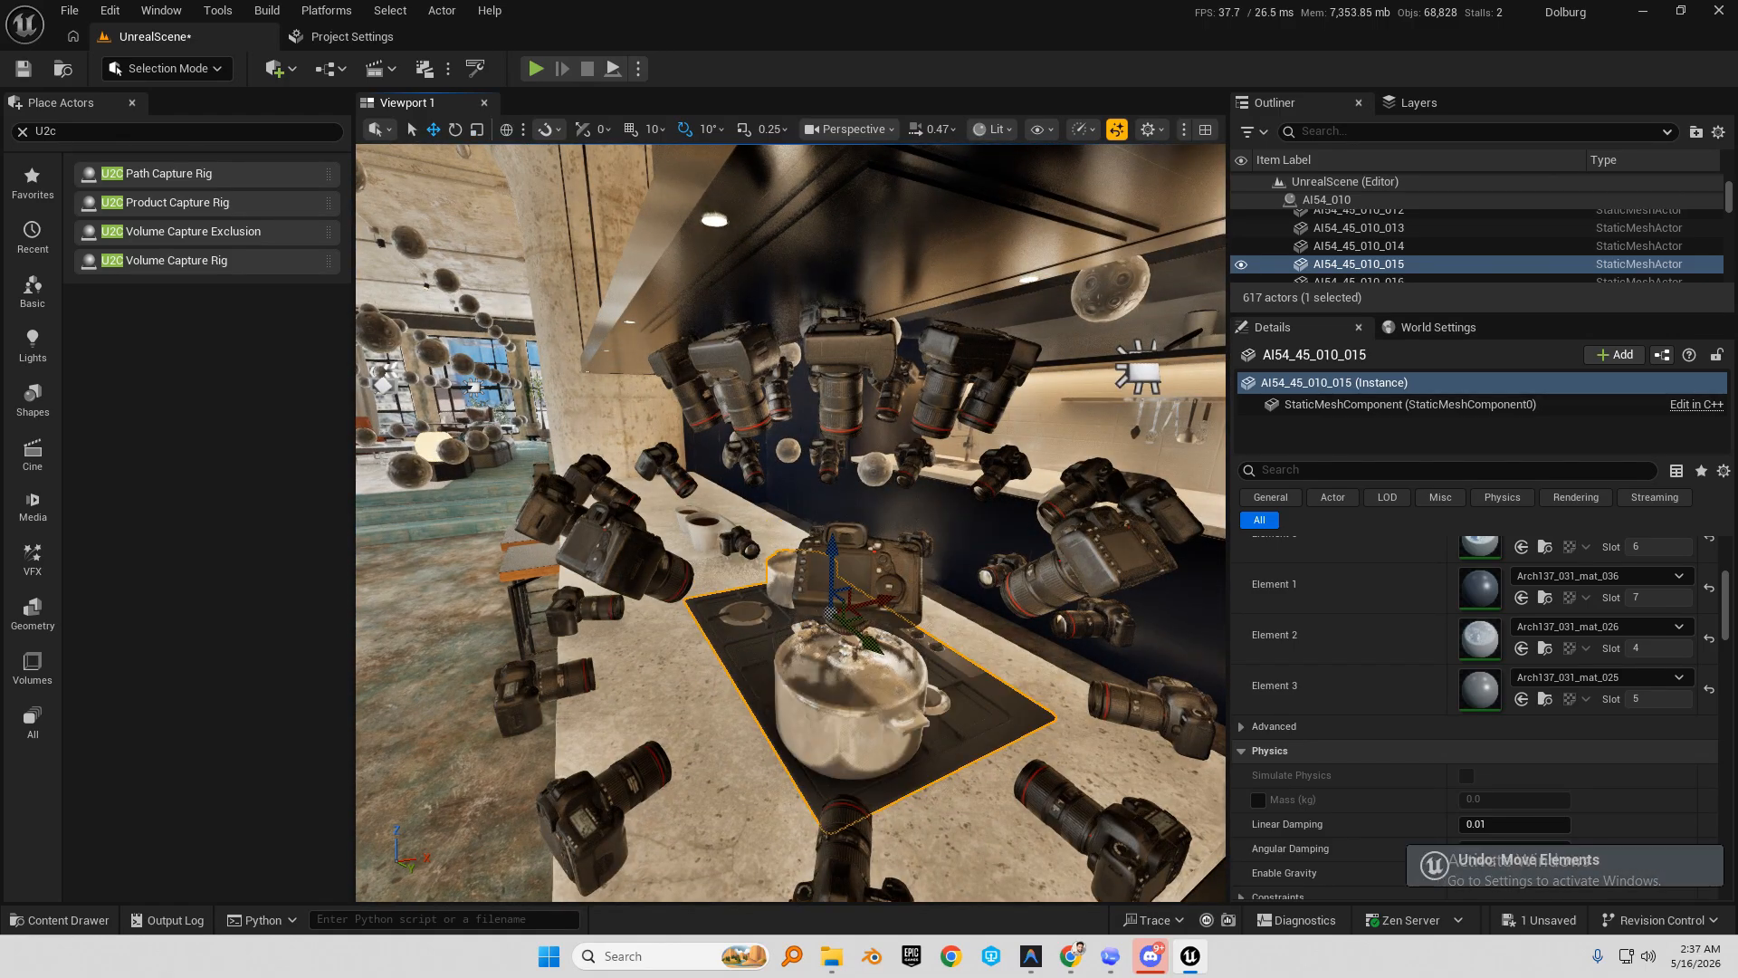
Select the product capture rig again, increase its camera radius to about 62.03 cm and check the cameras against the range hood.
right_drag(828, 543, 742, 501)
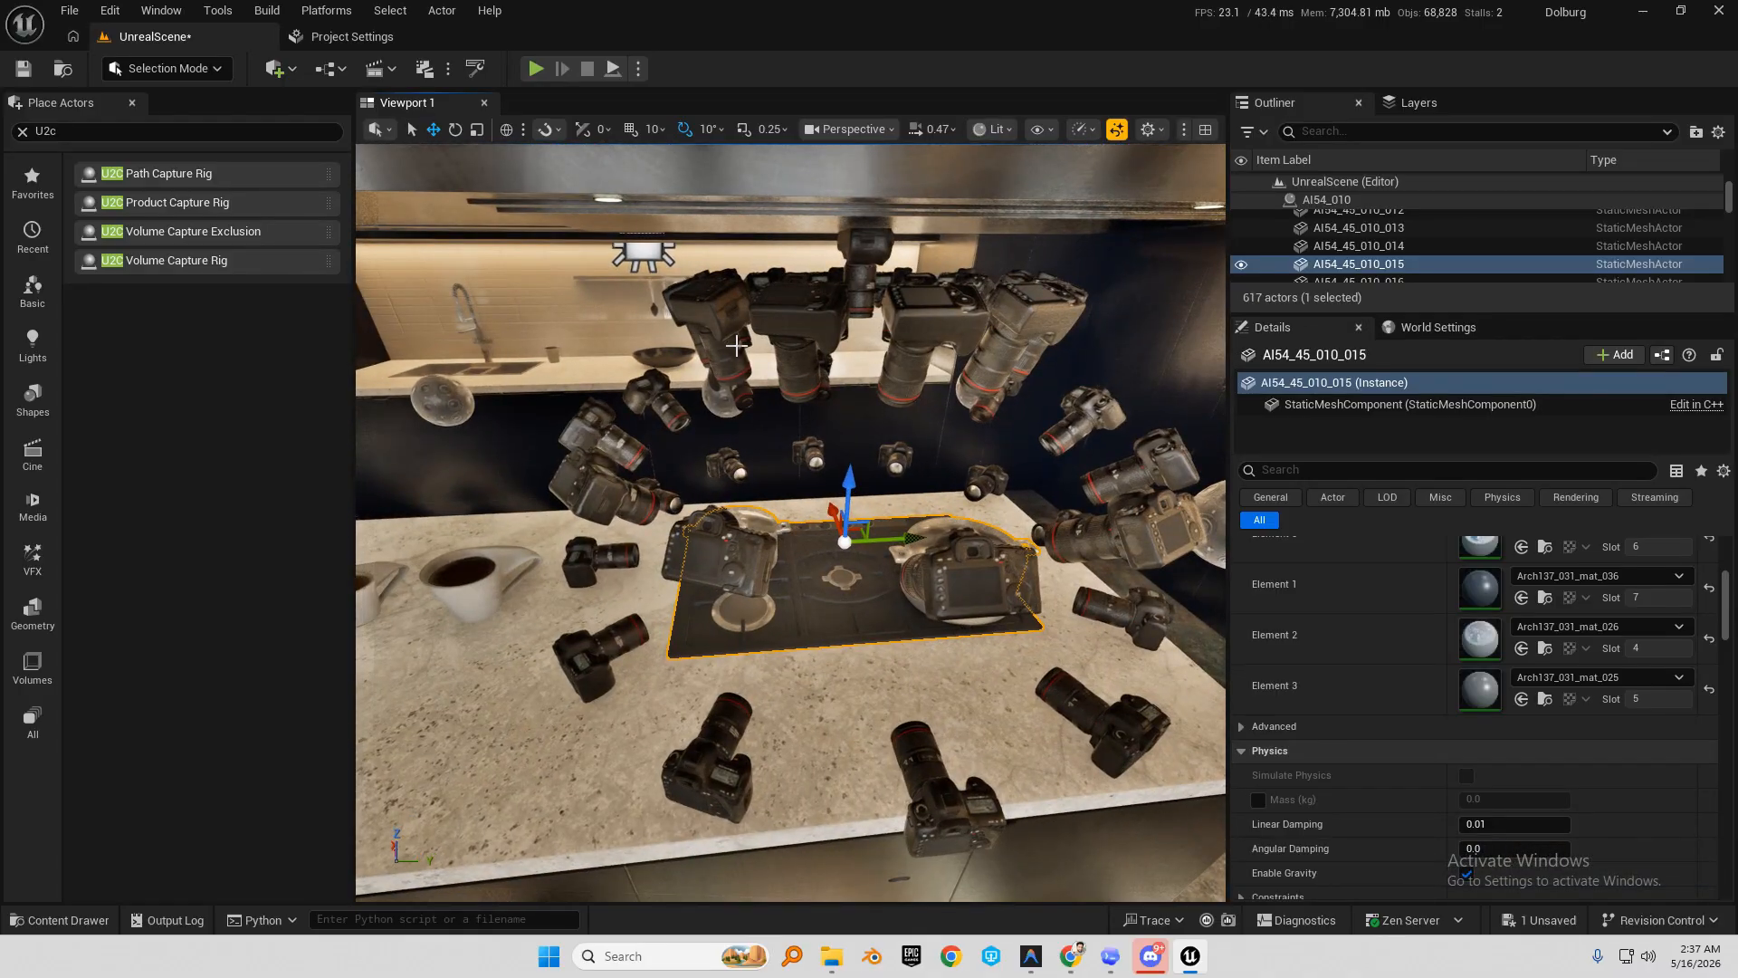
click(822, 307)
key(f)
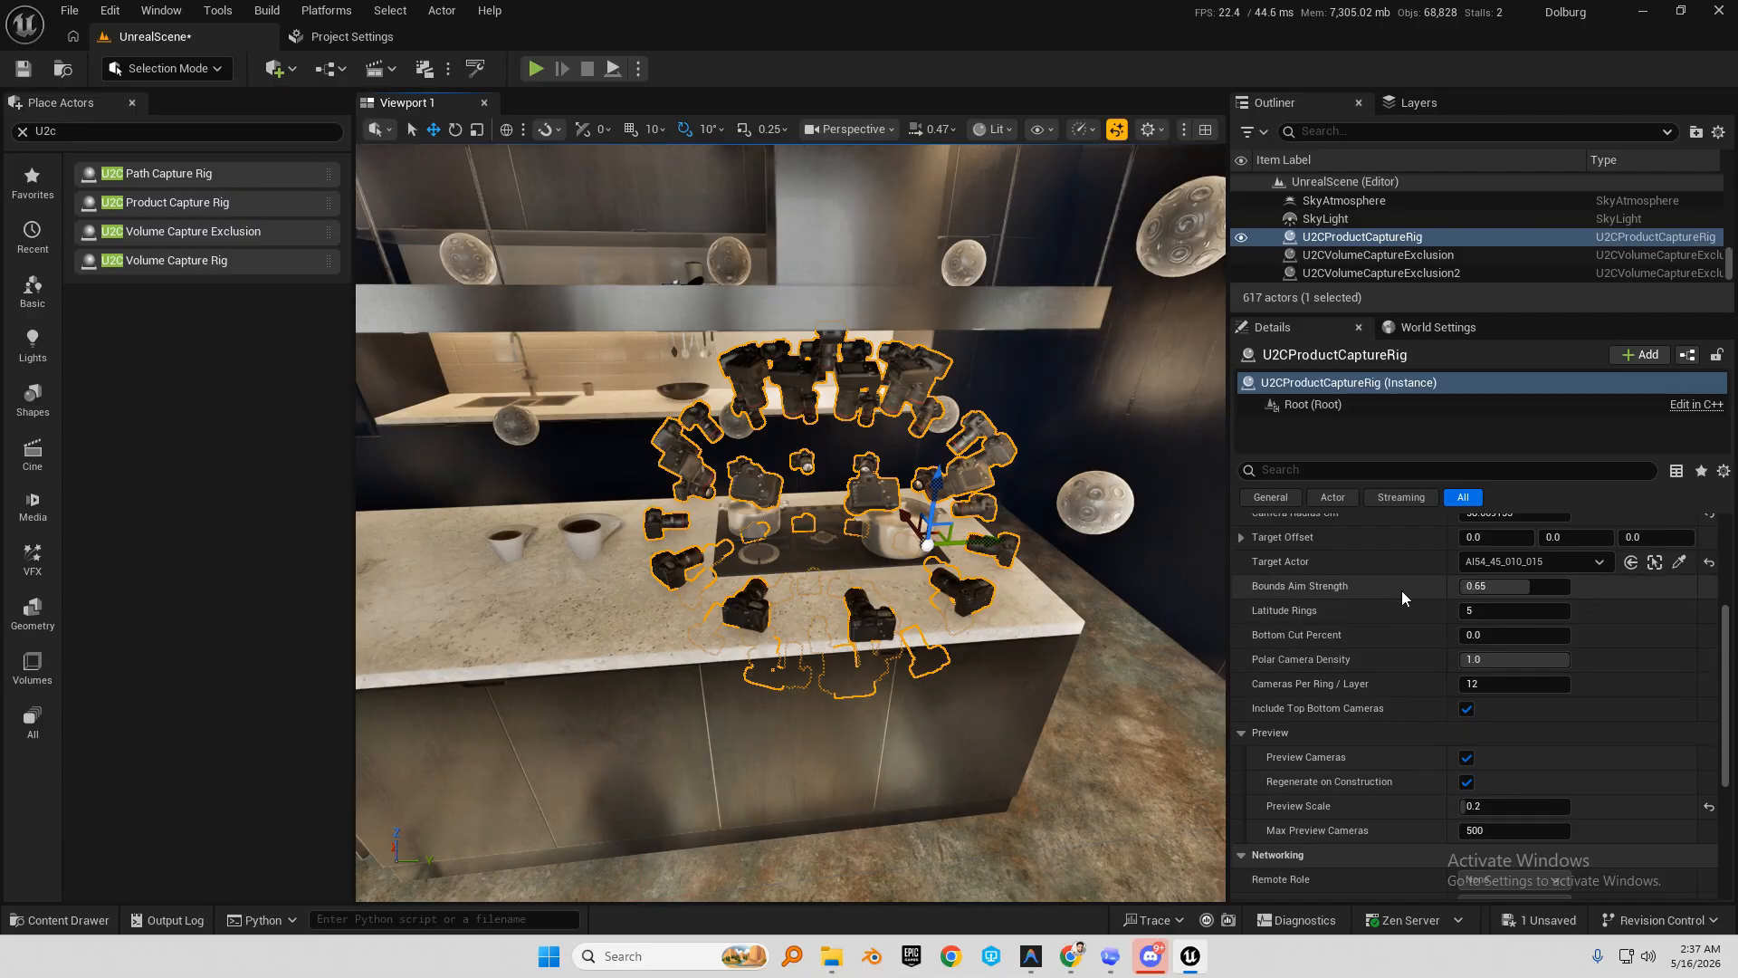
scroll(1453, 589, up, 1)
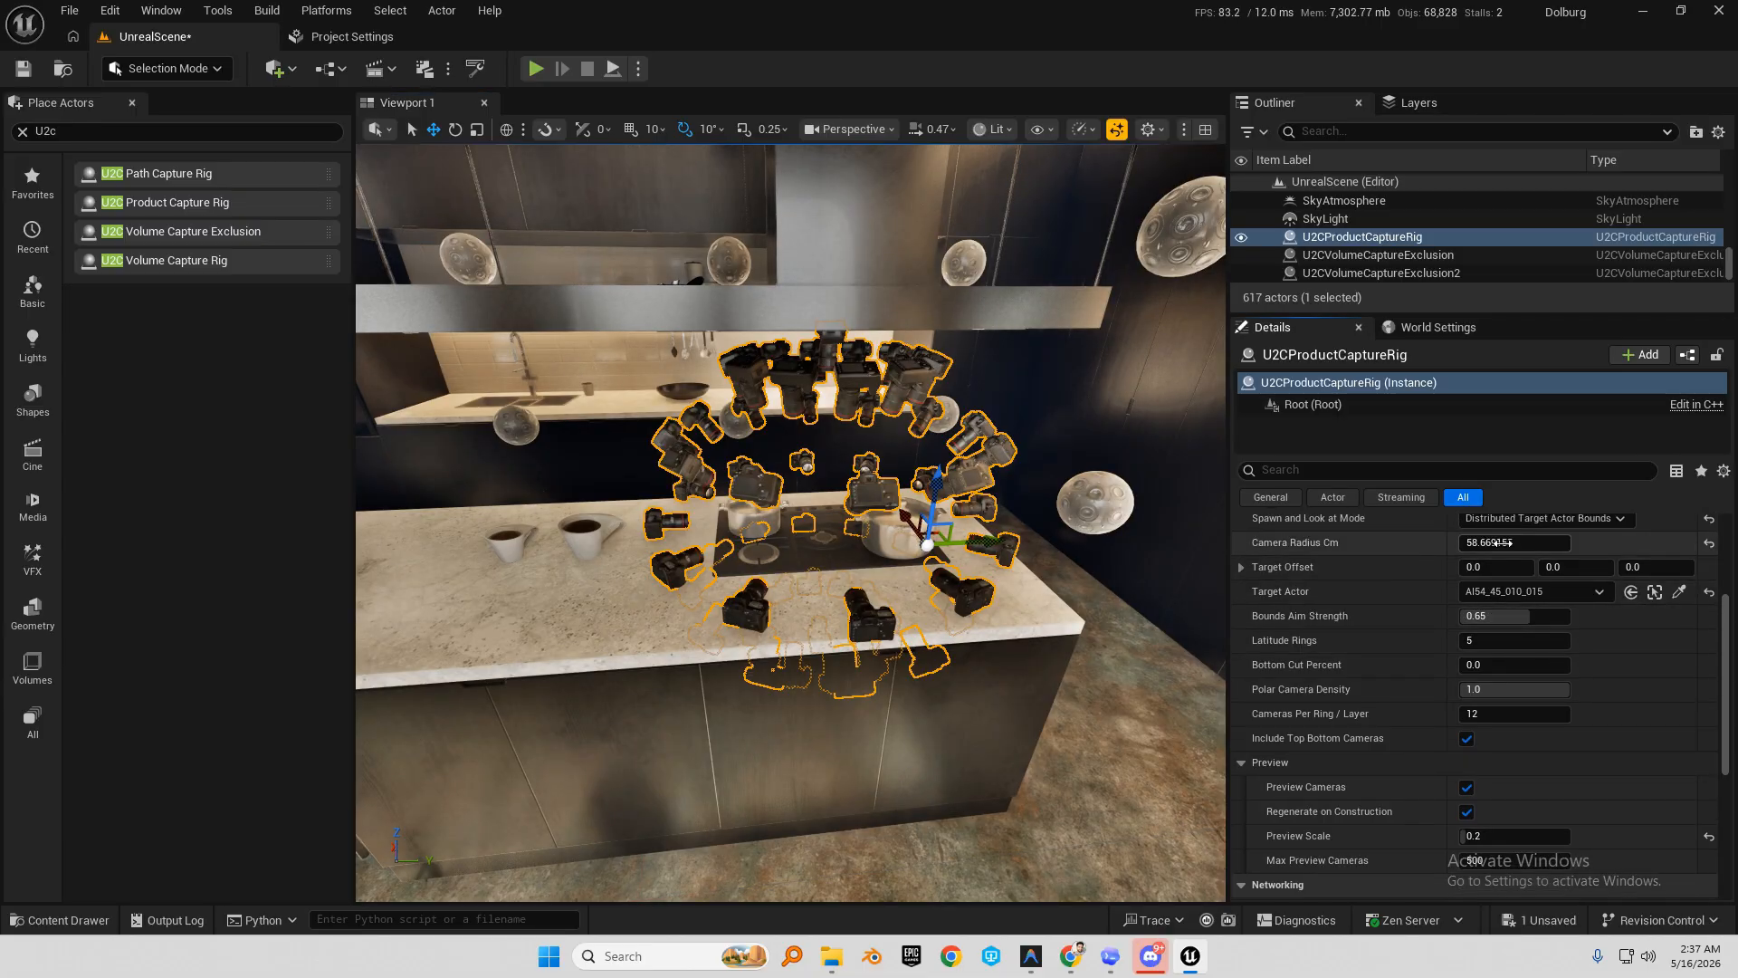
drag(1504, 543, 1527, 543)
right_drag(987, 471, 1010, 398)
key(w)
key(s)
key(a)
right_drag(1050, 469, 1081, 471)
key(w)
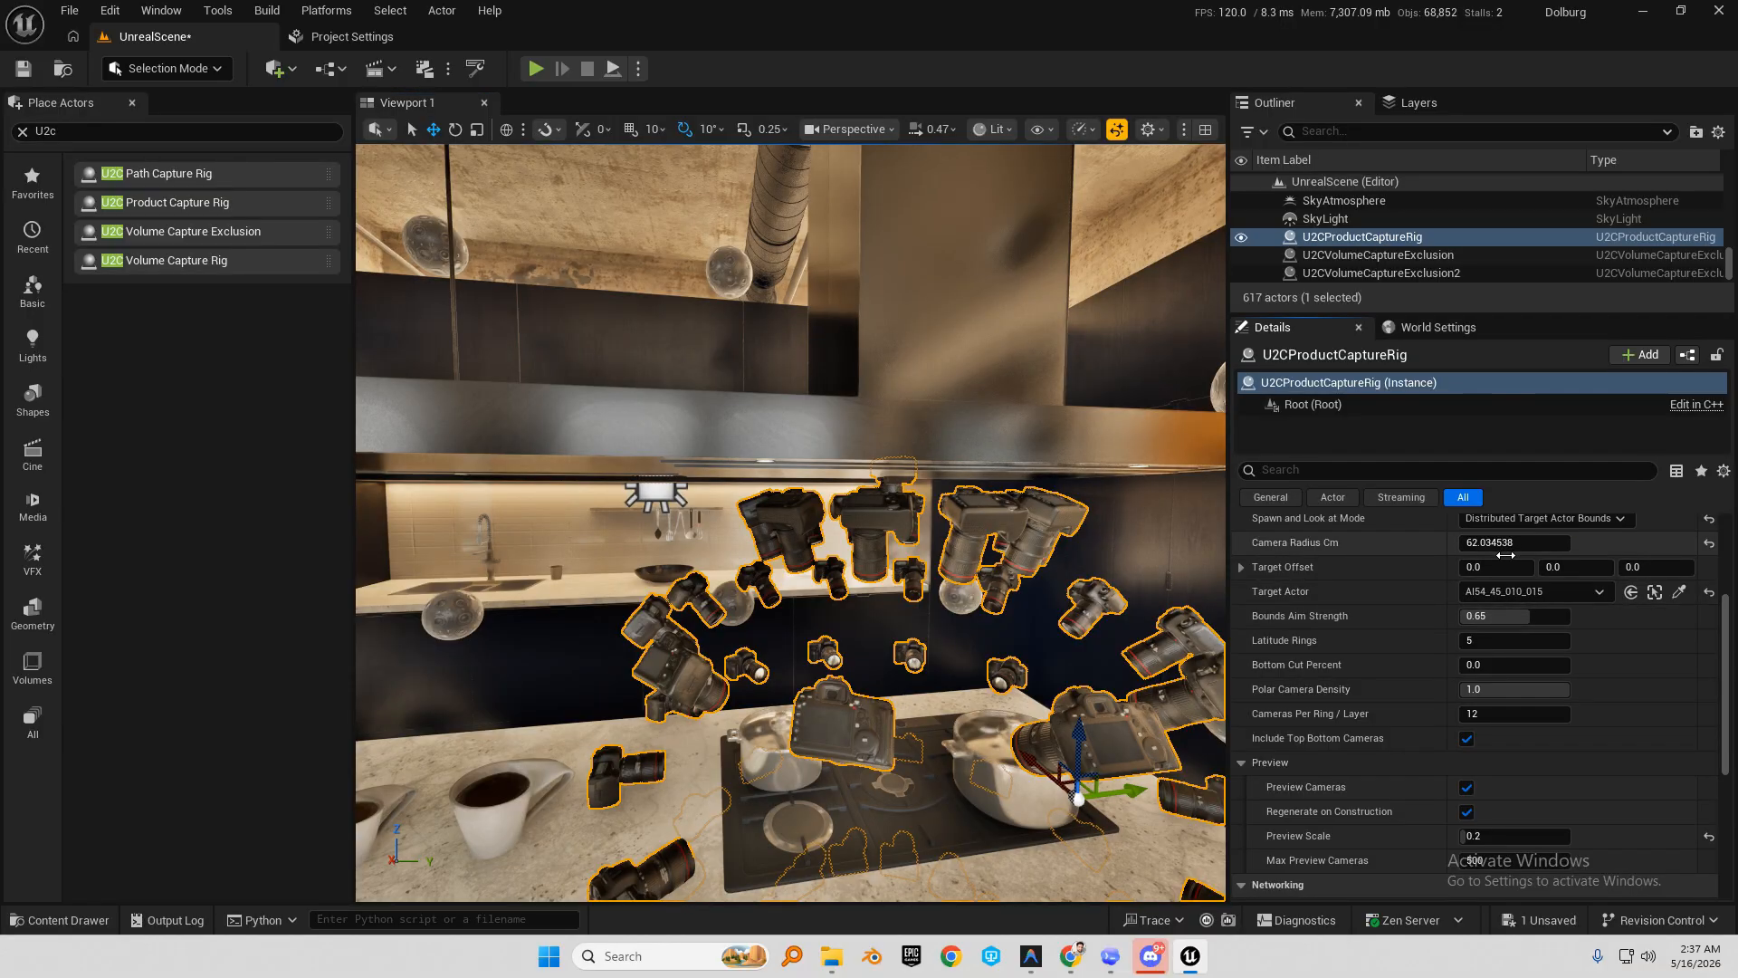
Reduce the product rig's camera radius to about 59.59 cm and check the cameras around the cooktop.
drag(1506, 555, 1485, 555)
right_drag(1078, 469, 1109, 516)
key(s)
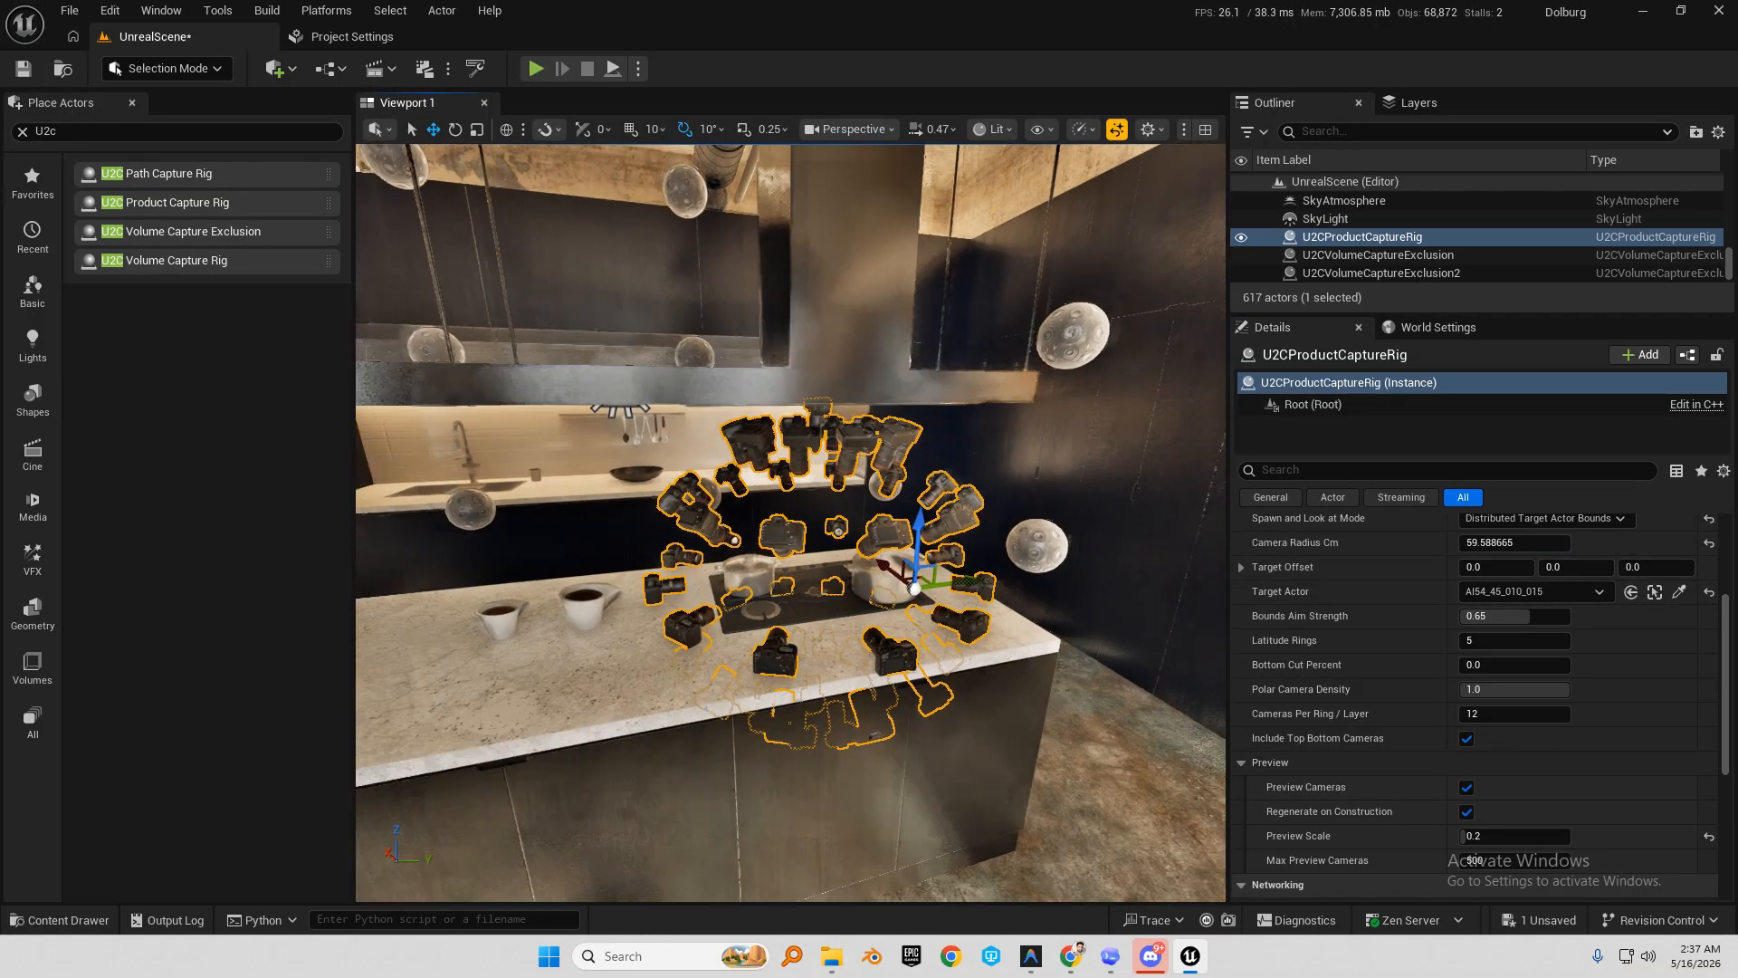
Set the product rig's bottom cut percent to about 84.8 and its polar camera density to 0.0, checking the cameras around the cooktop.
right_drag(884, 628, 885, 630)
key(q)
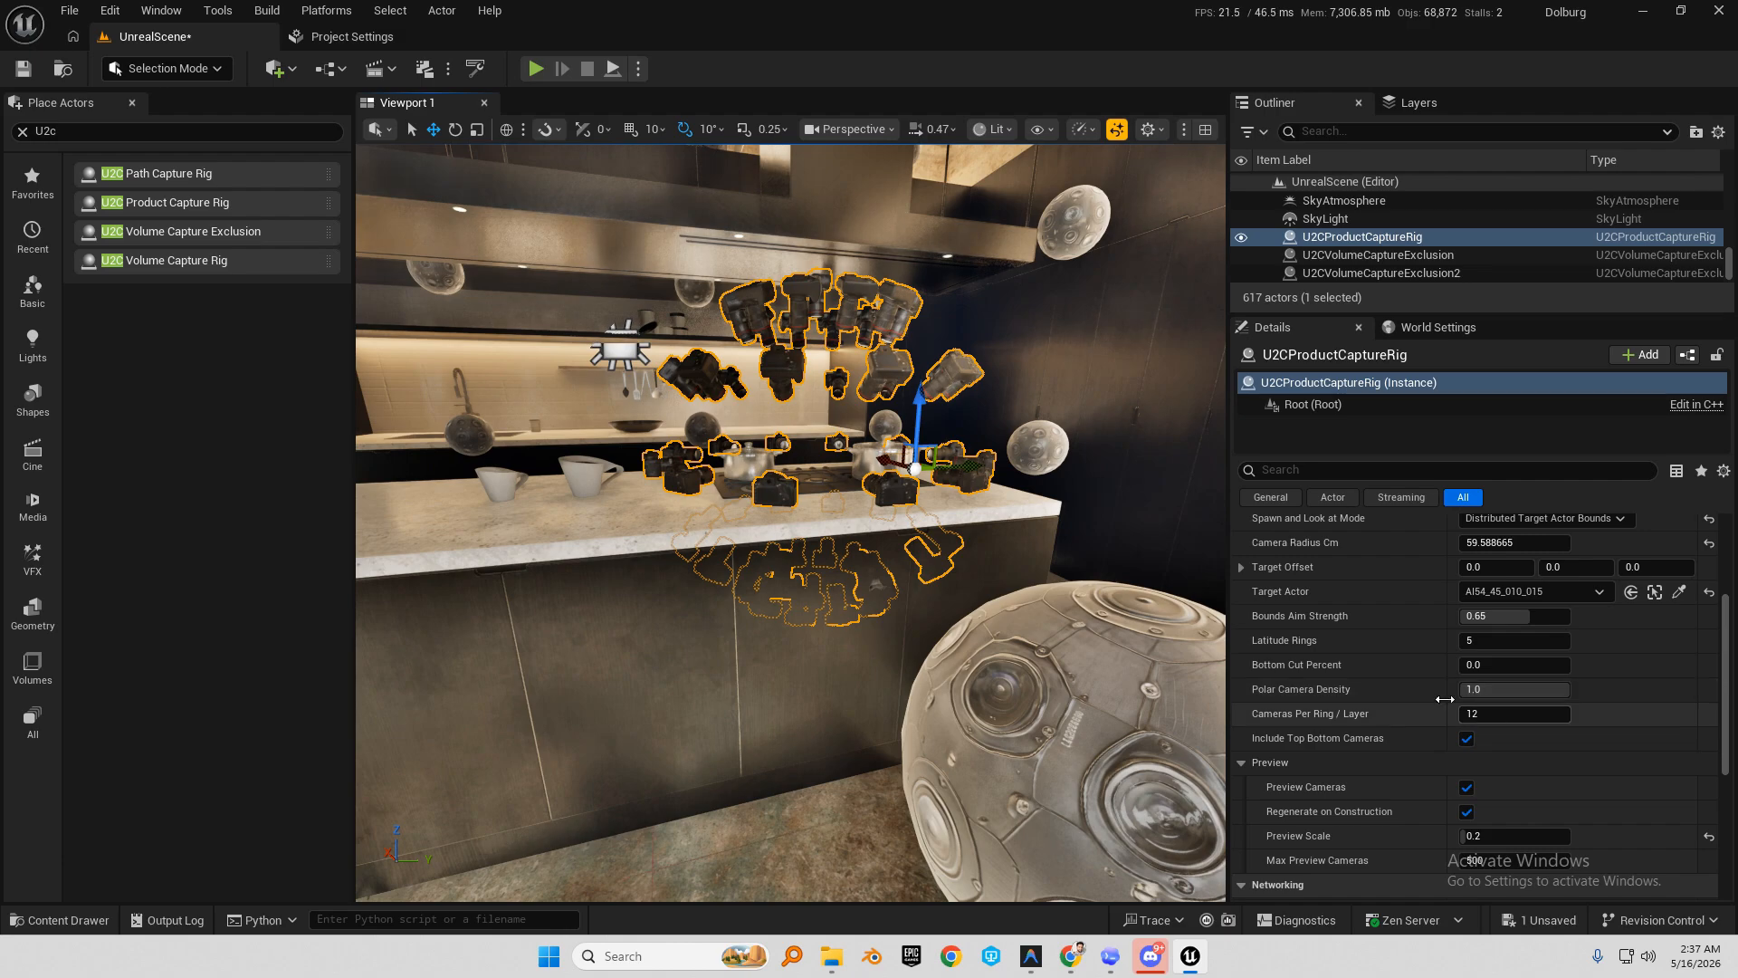
drag(1503, 665, 1645, 665)
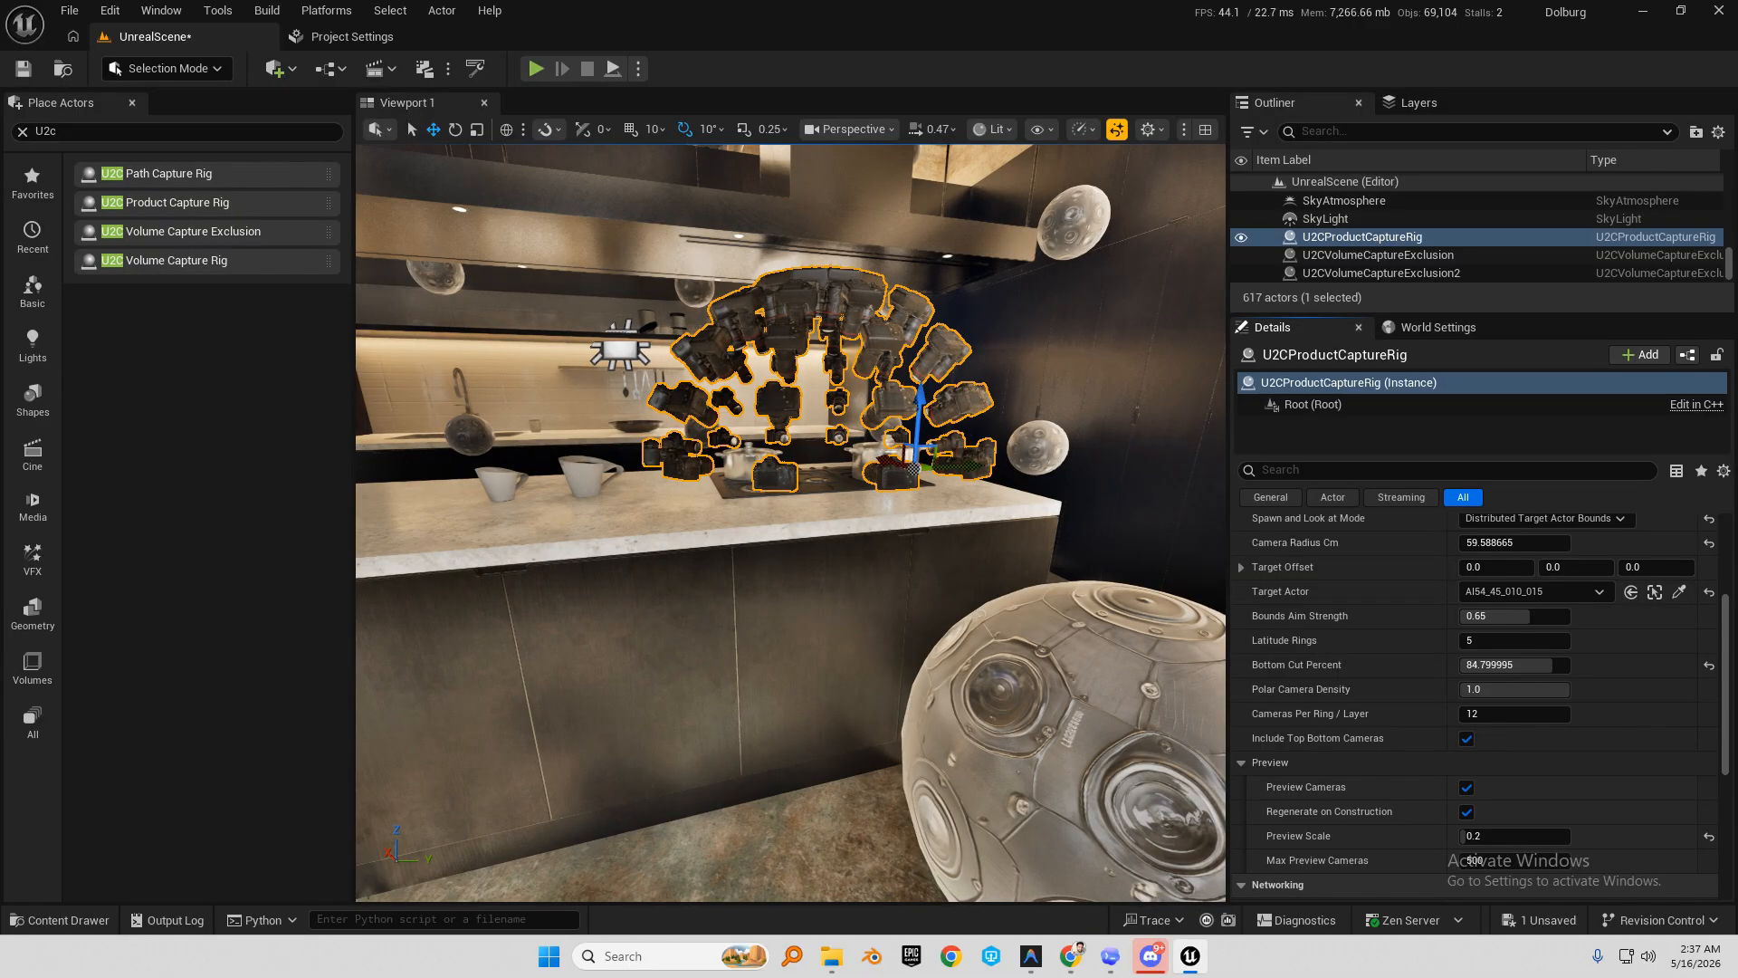
right_drag(905, 543, 743, 552)
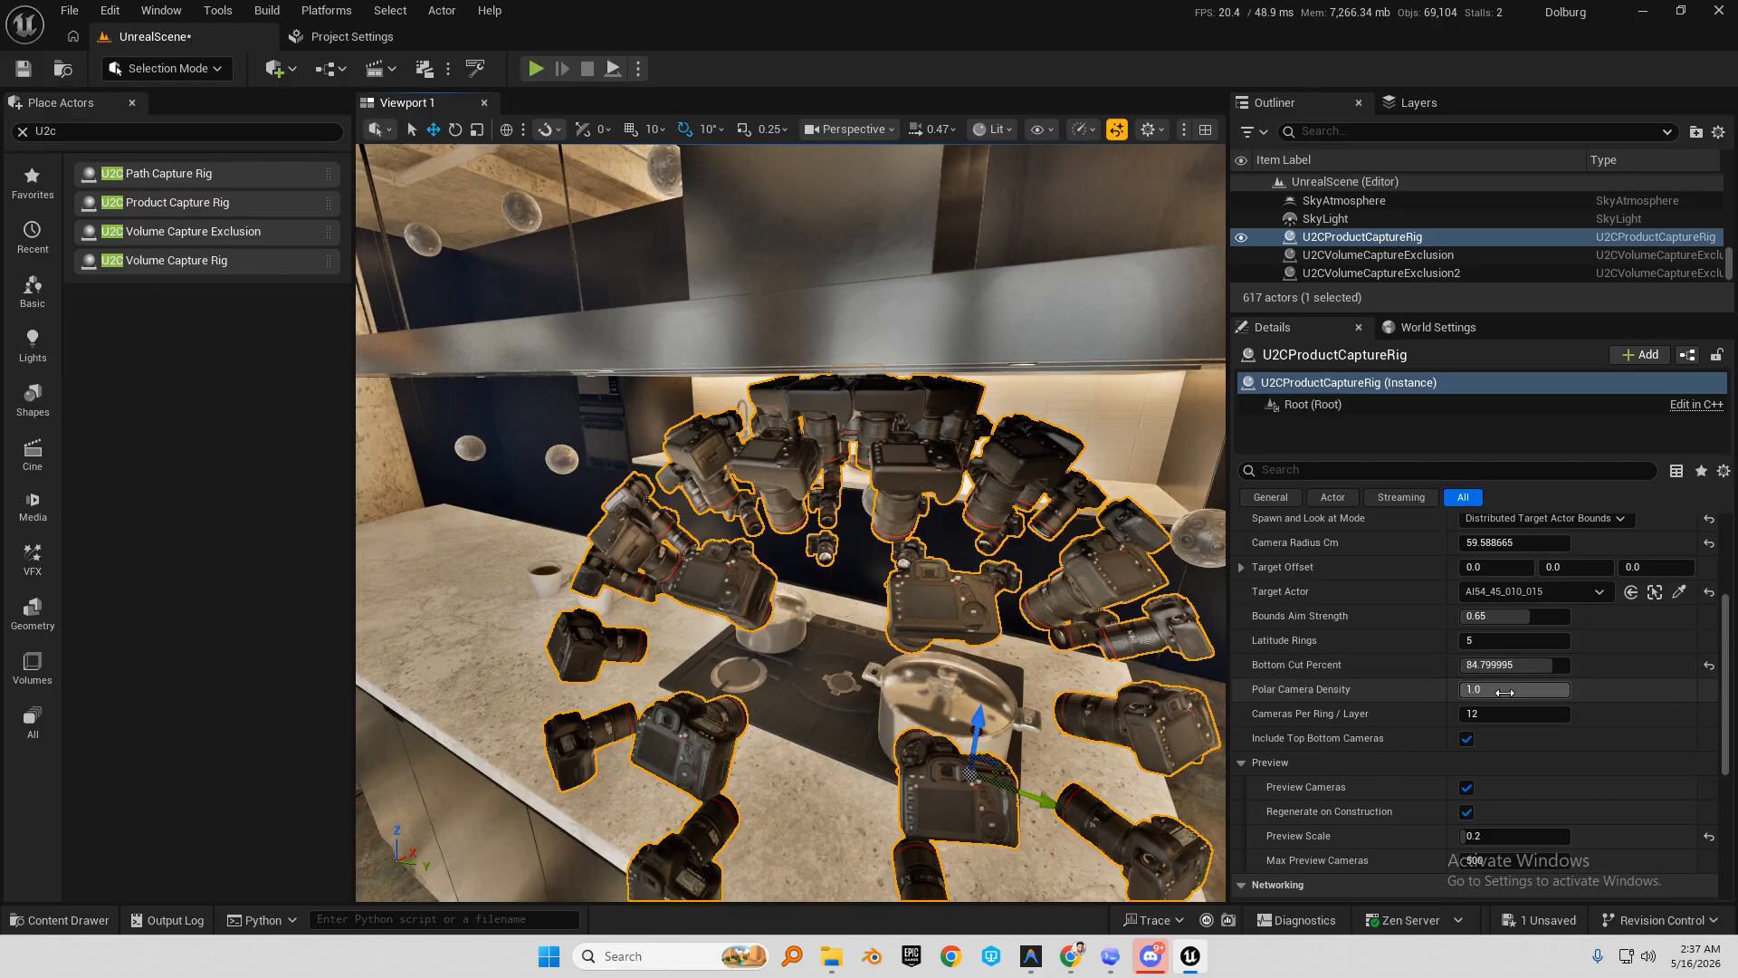
drag(1507, 693, 1459, 692)
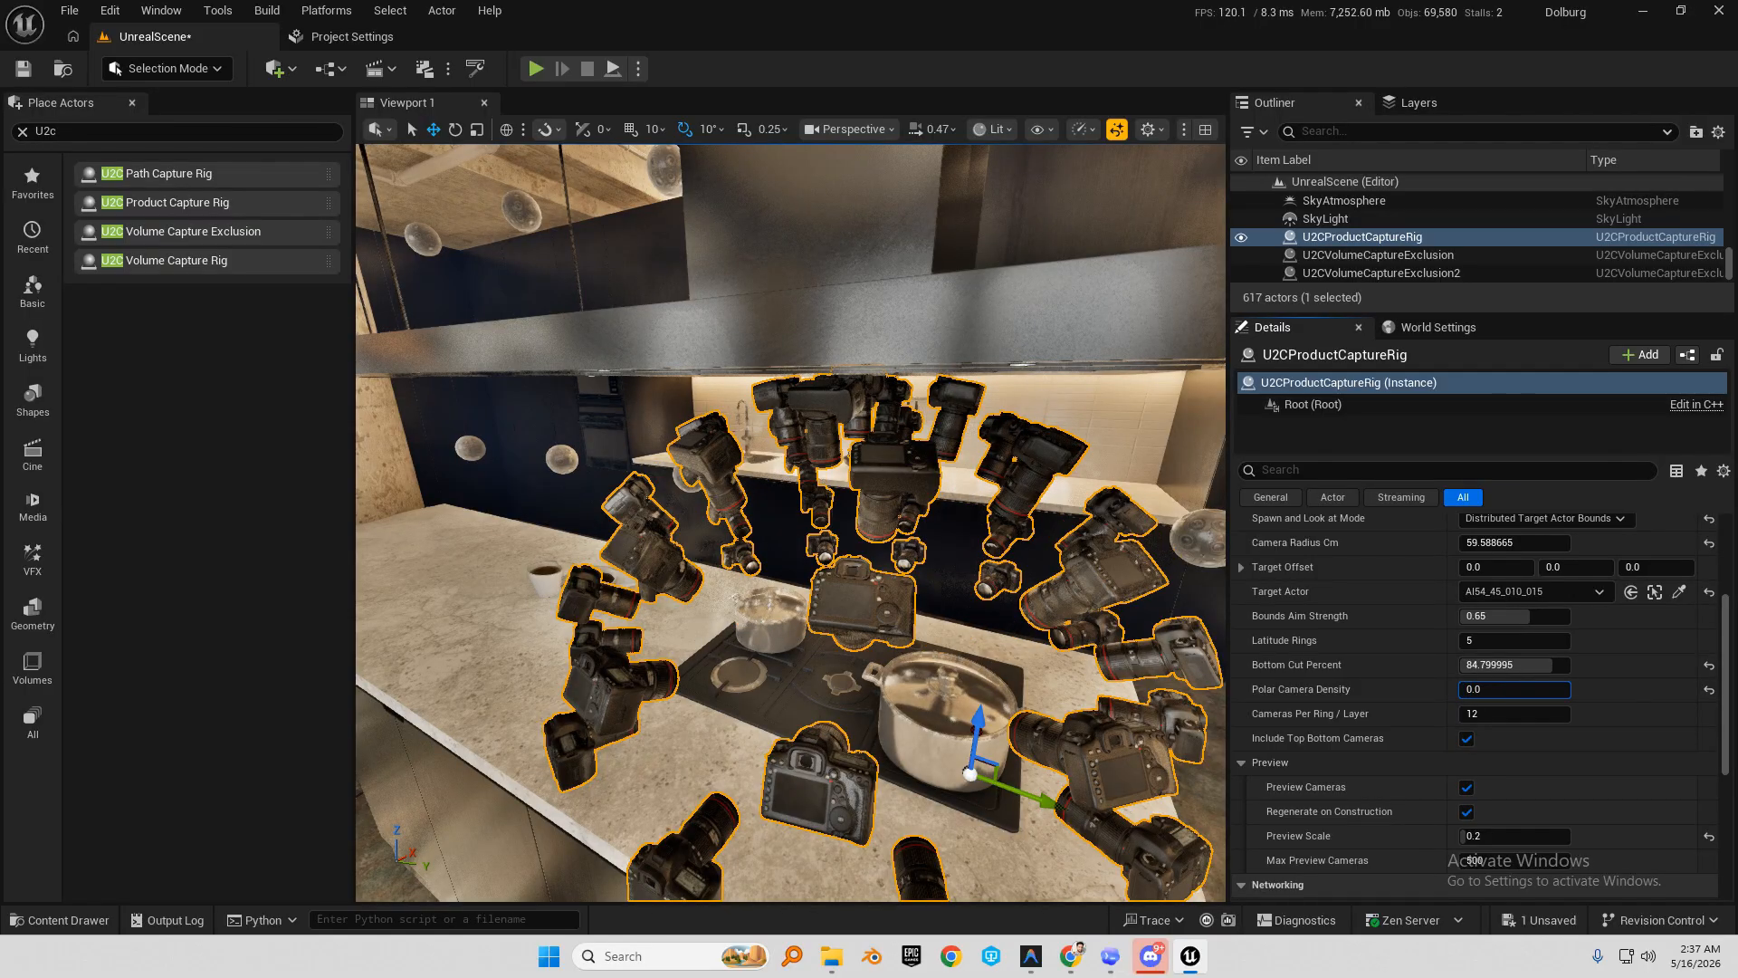
right_drag(797, 544, 842, 507)
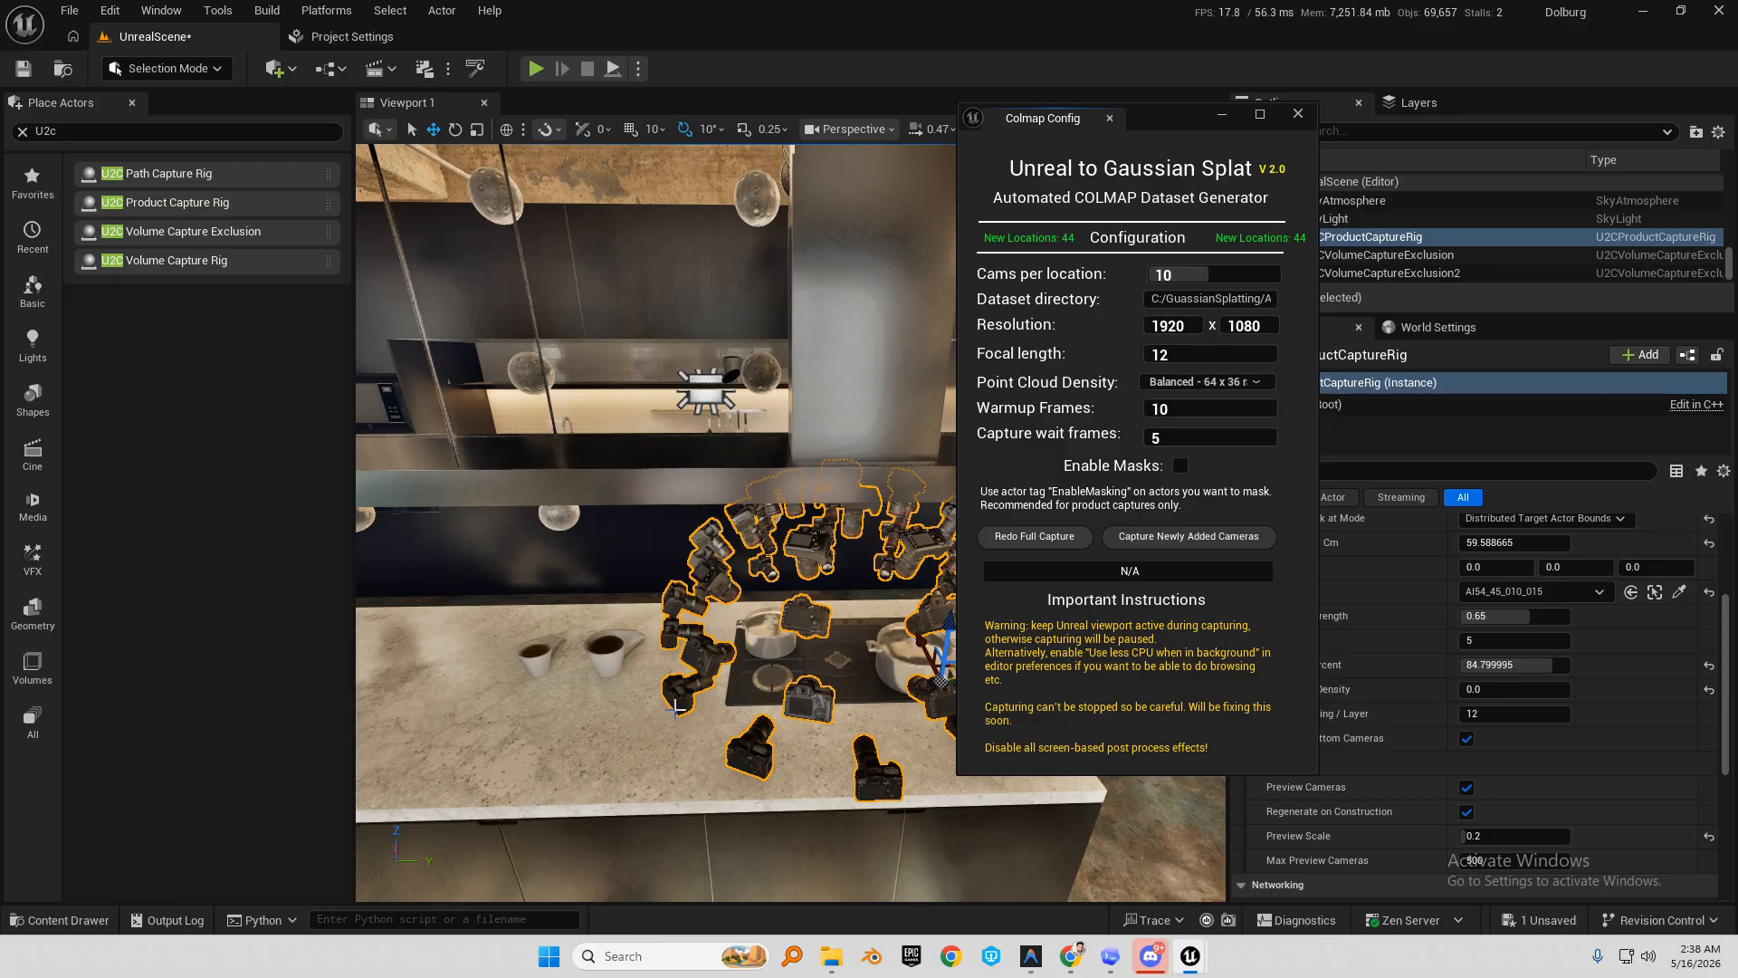
Examine the existing capture spheres spread across the loft's living area beyond the kitchen.
right_drag(667, 607, 236, 512)
key(w)
key(w)
right_drag(727, 546, 715, 546)
key(w)
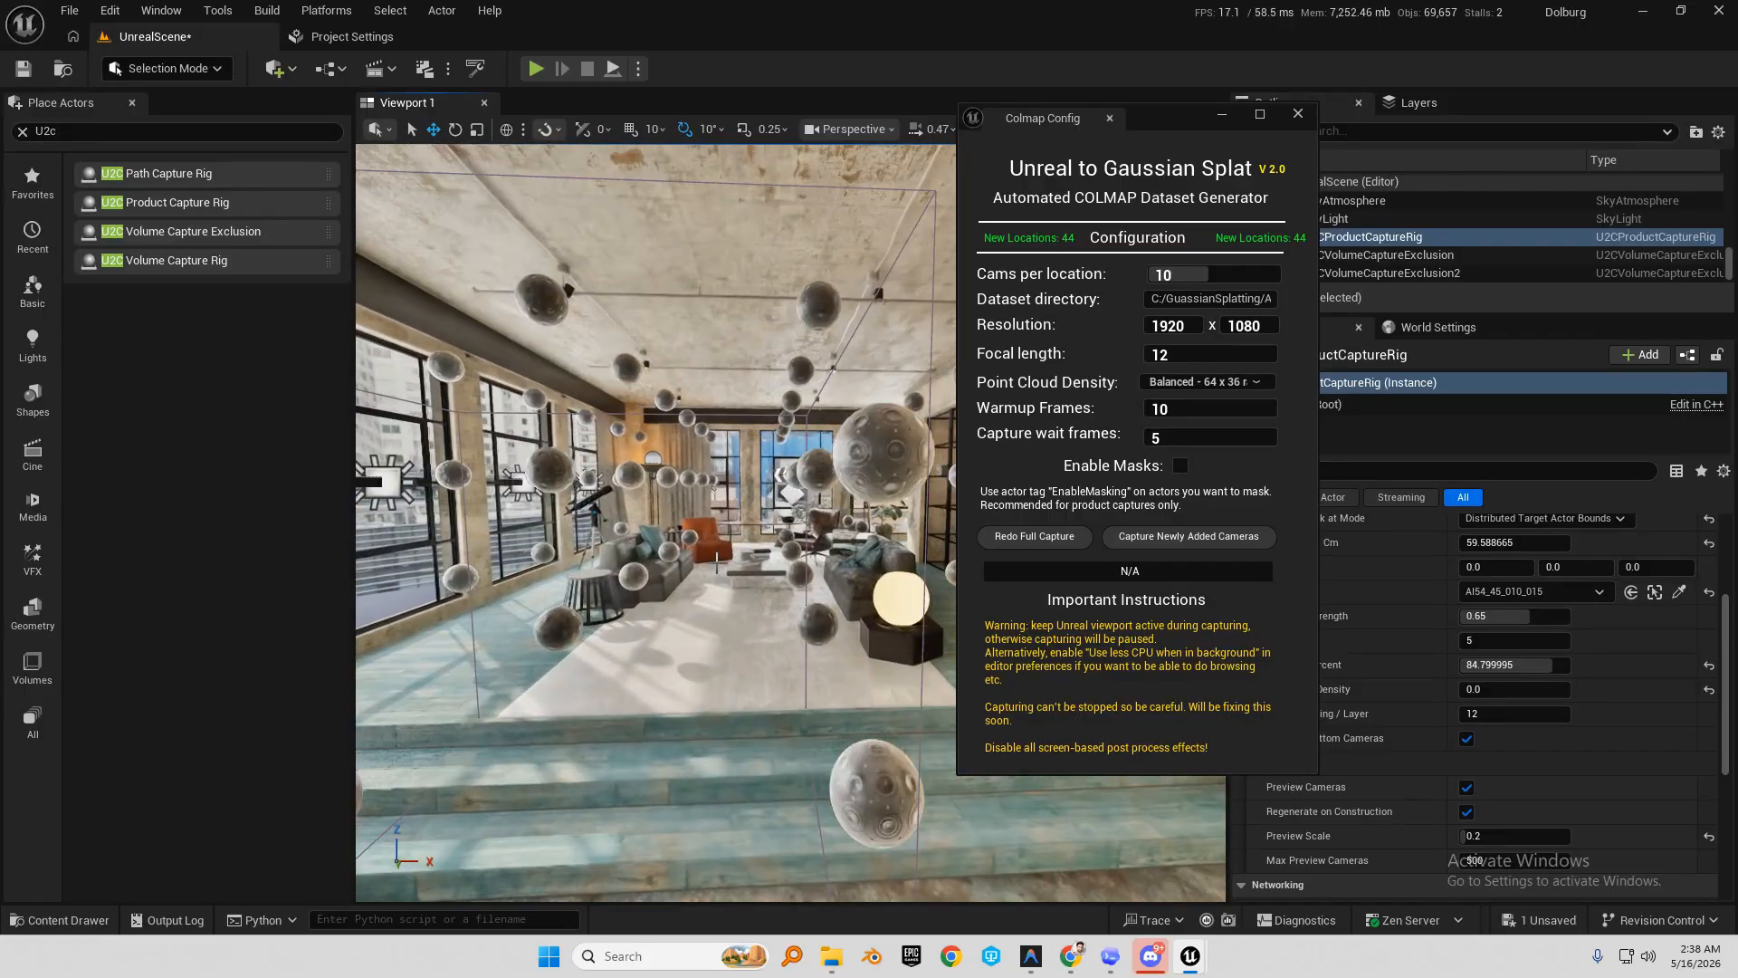